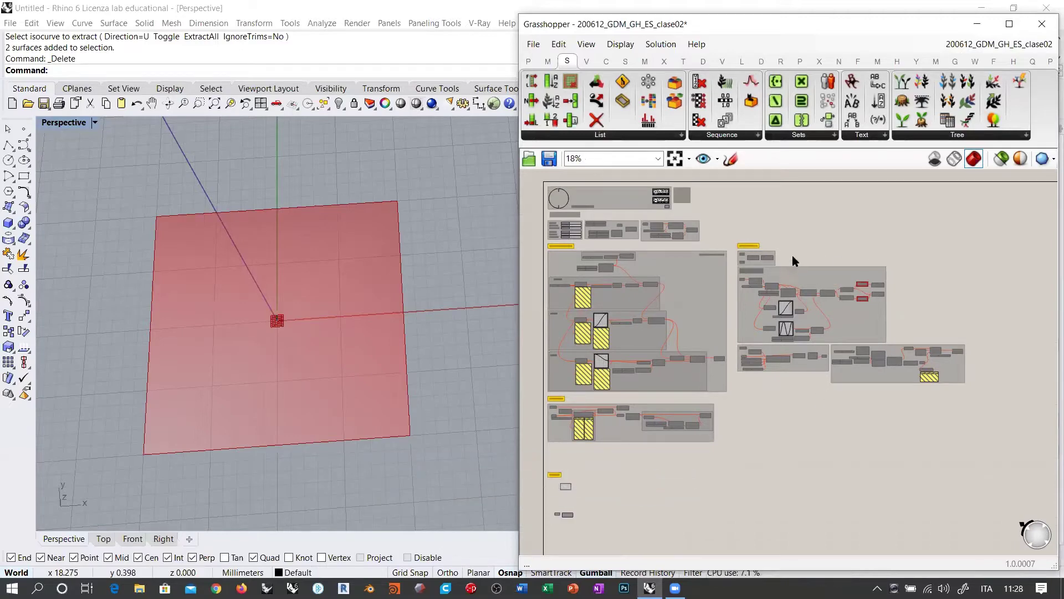
# - Look over the component groups of the Grasshopper definition, ending at the Plane Surface and Loft components in the PANELING section
pyautogui.scroll(4, 793, 255)
pyautogui.scroll(-2, 828, 231)
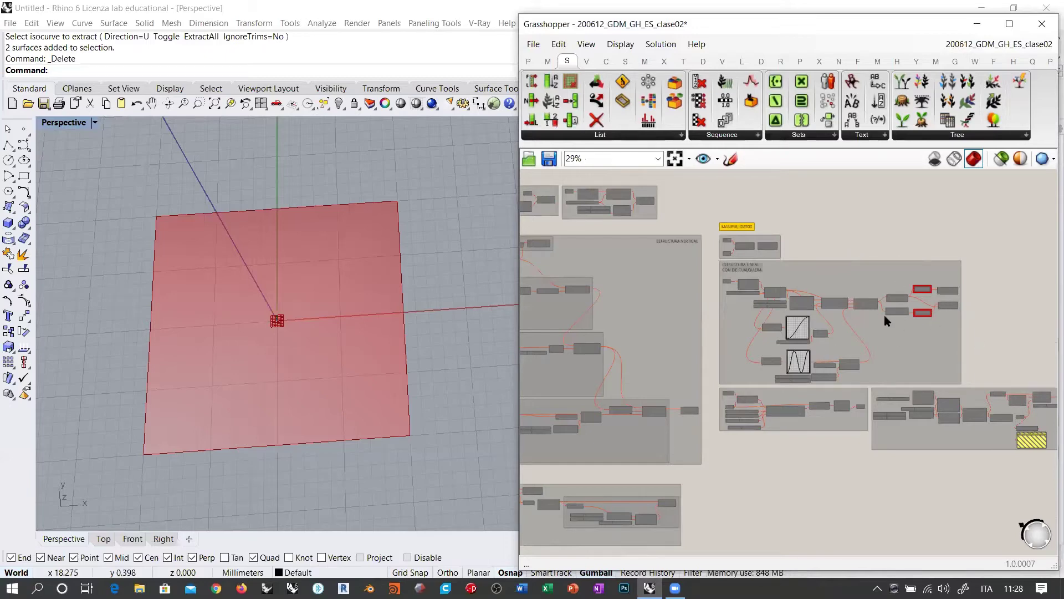
pyautogui.scroll(2, 932, 323)
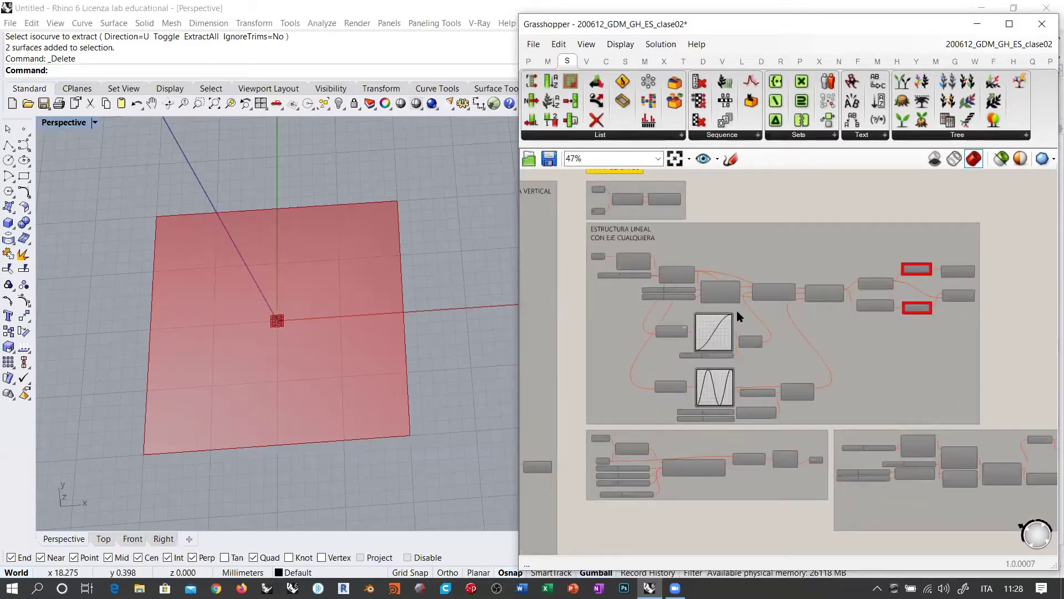
pyautogui.scroll(-4, 872, 333)
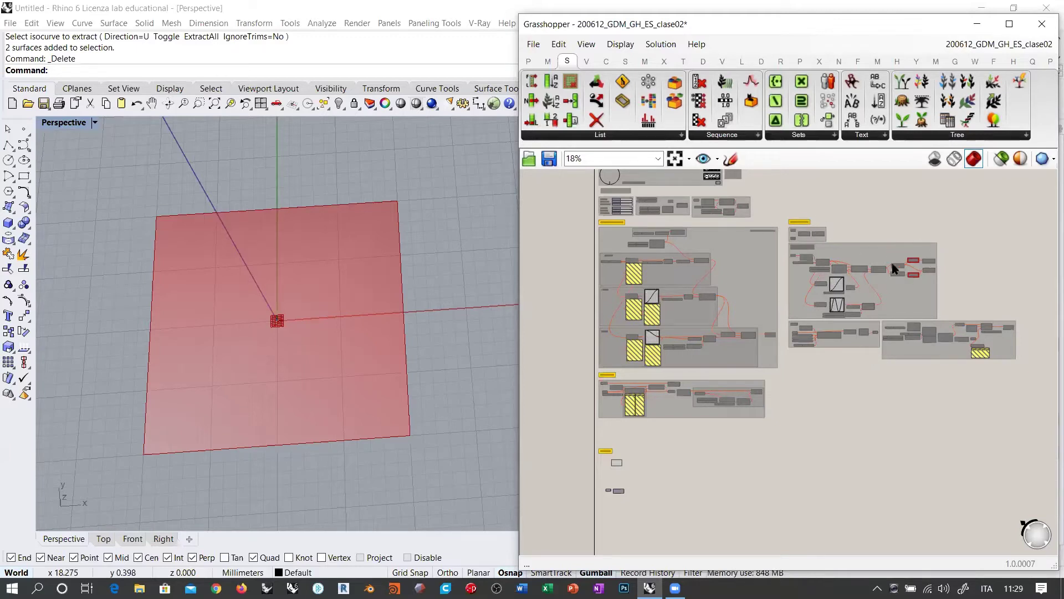
pyautogui.moveTo(685, 290); pyautogui.dragTo(715, 295, button='right')
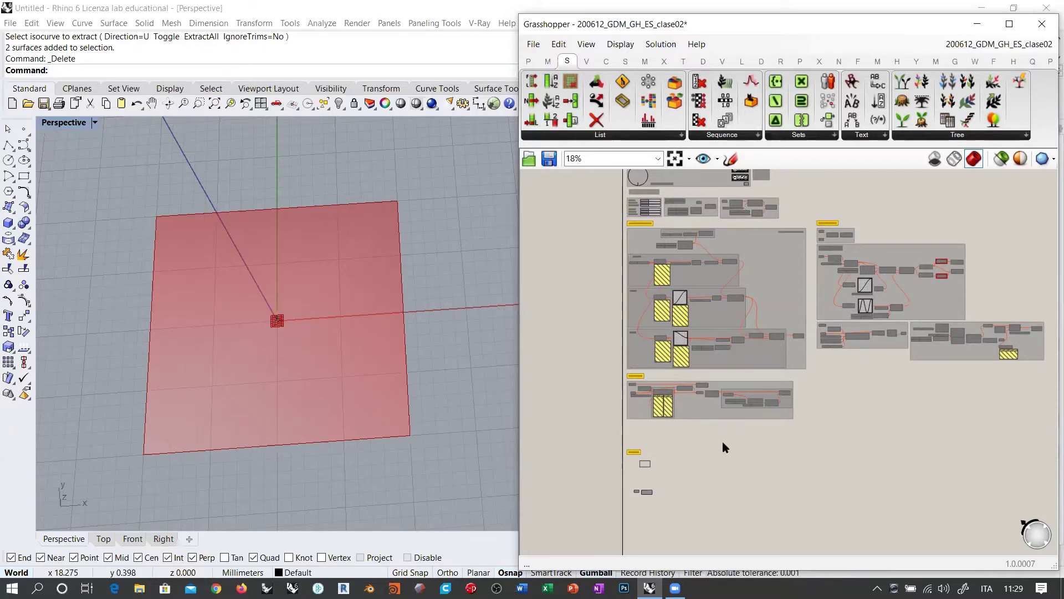
pyautogui.moveTo(710, 452); pyautogui.dragTo(683, 370, button='right')
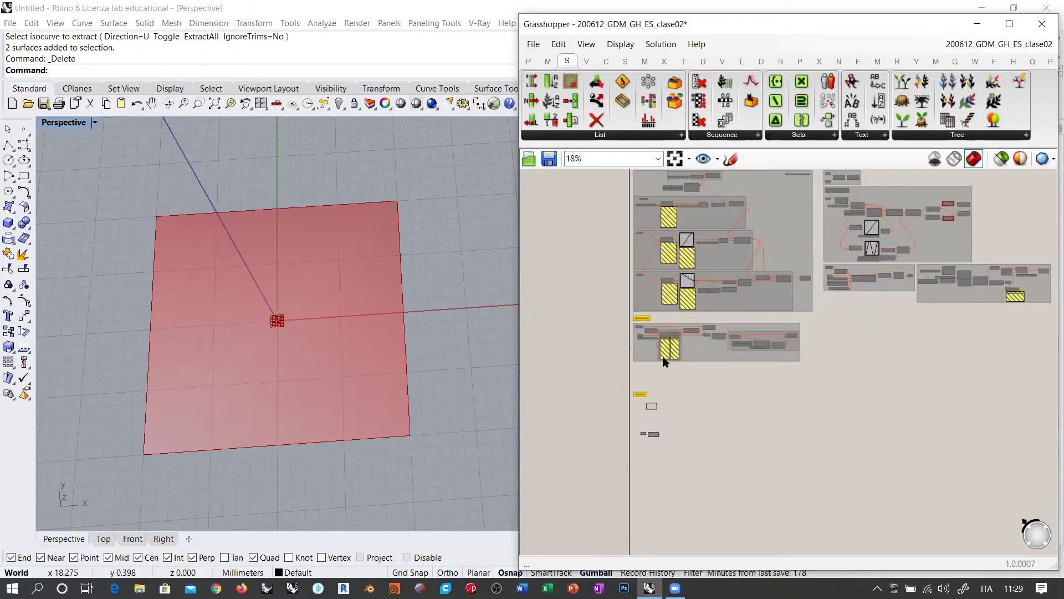
pyautogui.scroll(5, 665, 362)
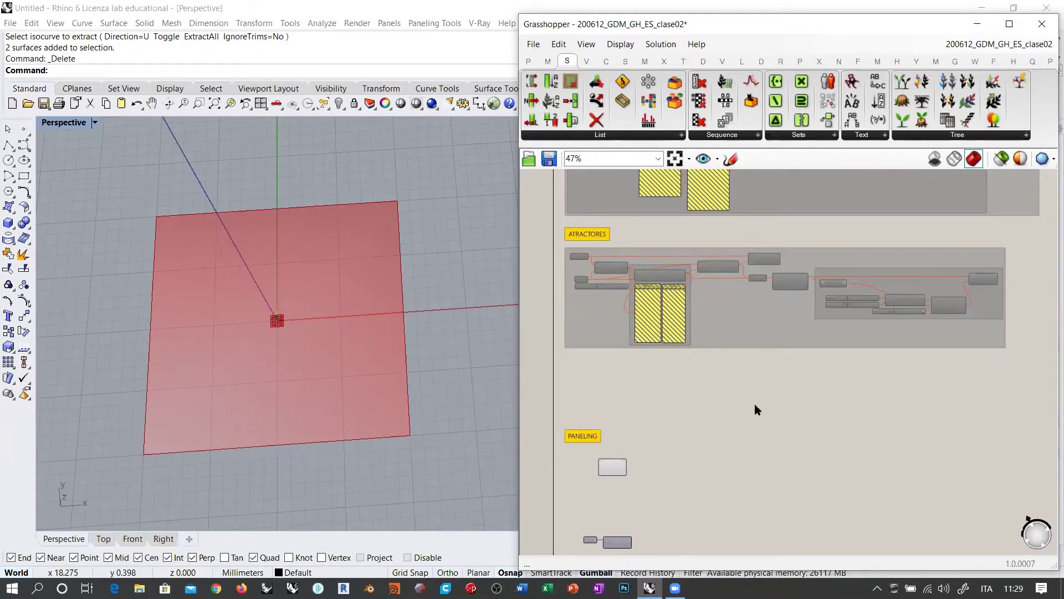
pyautogui.moveTo(757, 410); pyautogui.dragTo(719, 350, button='right')
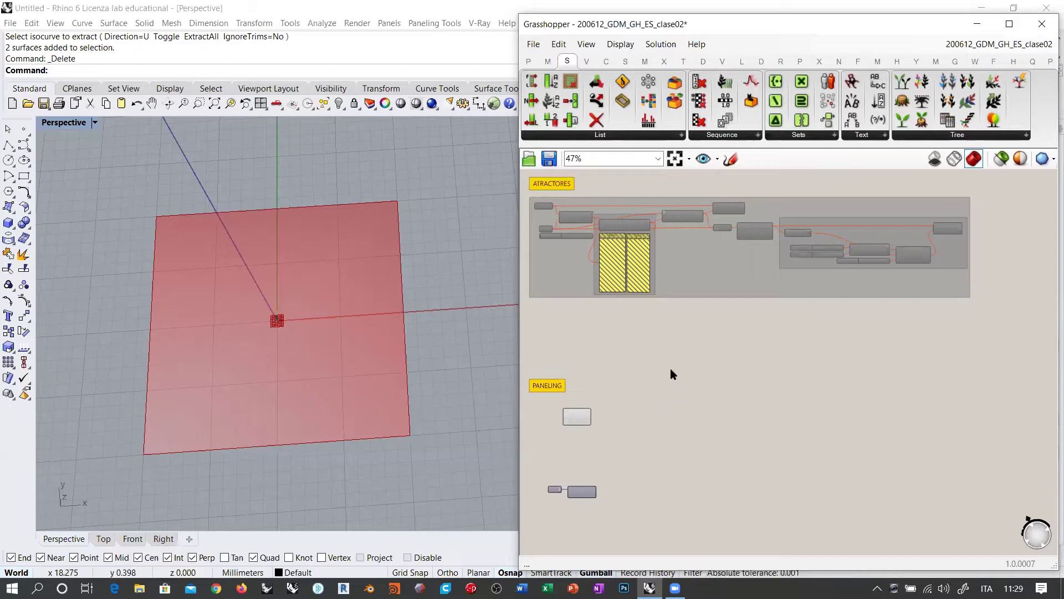
pyautogui.moveTo(609, 412); pyautogui.dragTo(727, 325, button='right')
pyautogui.scroll(5, 664, 326)
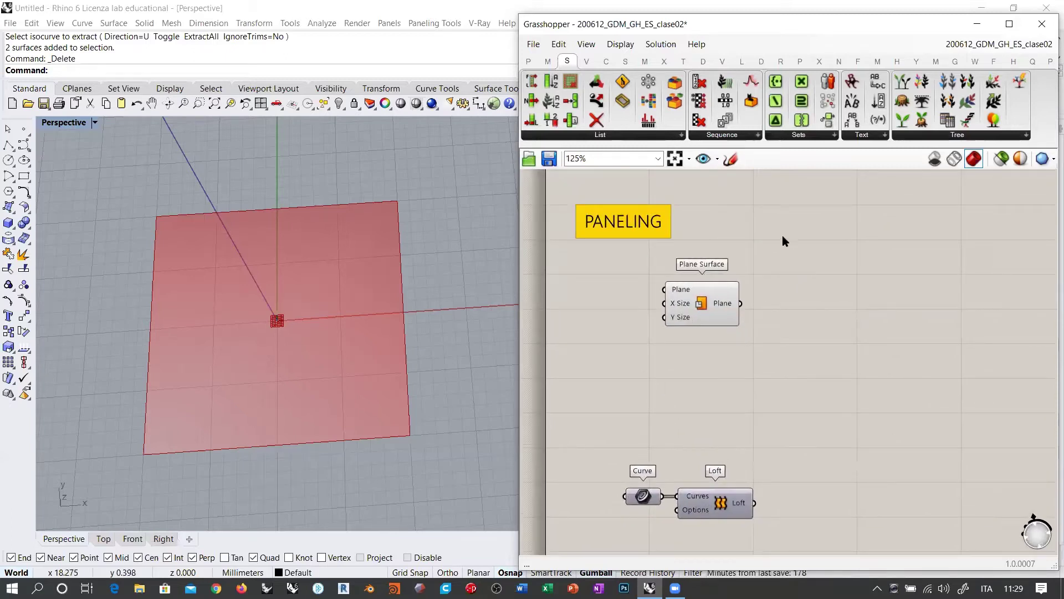
pyautogui.moveTo(842, 359); pyautogui.dragTo(793, 331, button='right')
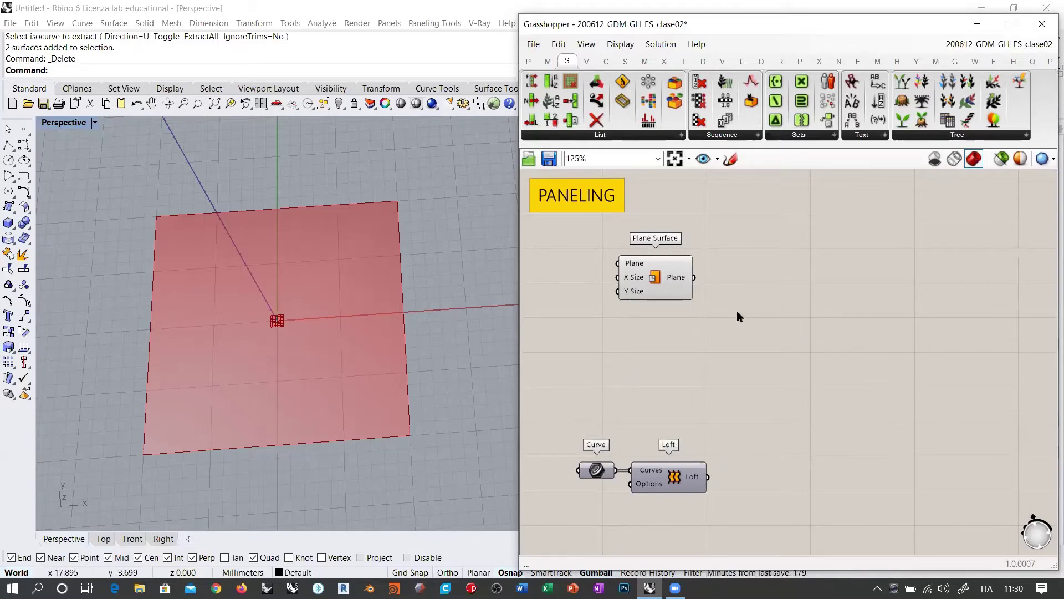
pyautogui.moveTo(352, 335); pyautogui.dragTo(363, 336, button='right')
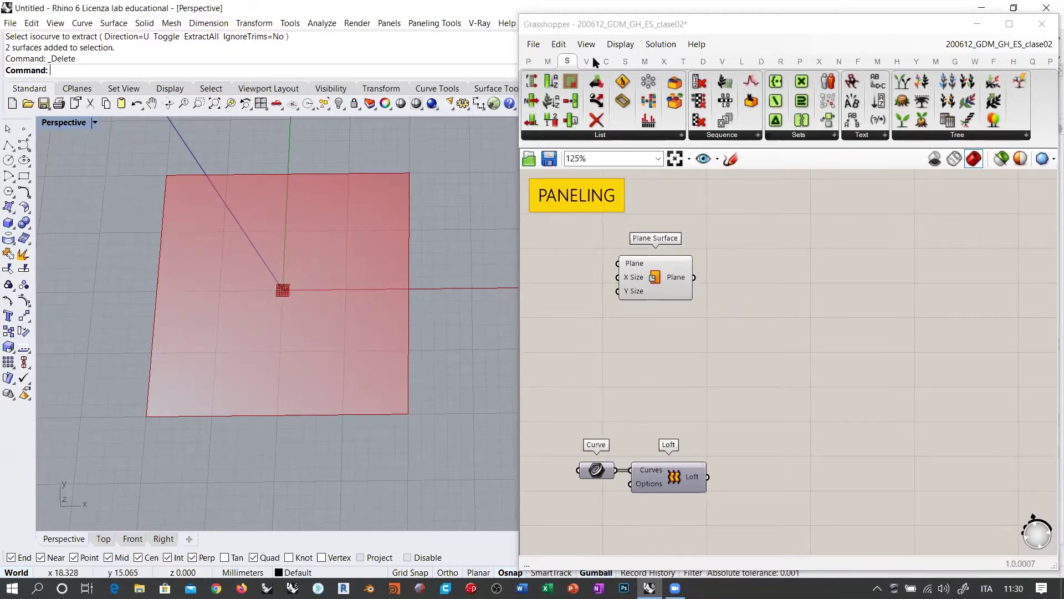
# - Add a Construct Domain² component with U and V min/max inputs beside the Plane Surface component
pyautogui.click(547, 61)
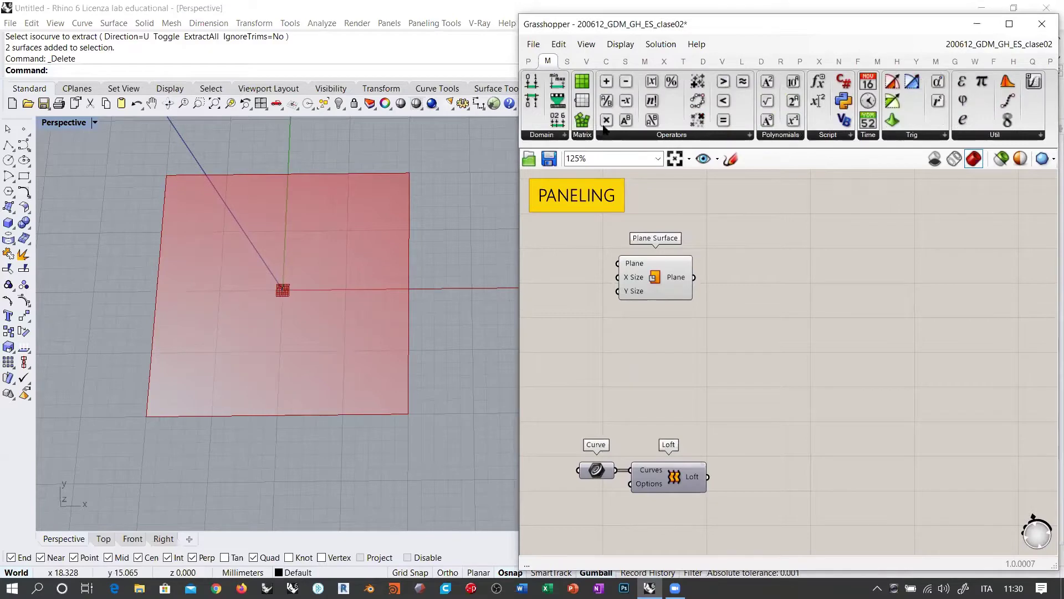
pyautogui.click(535, 135)
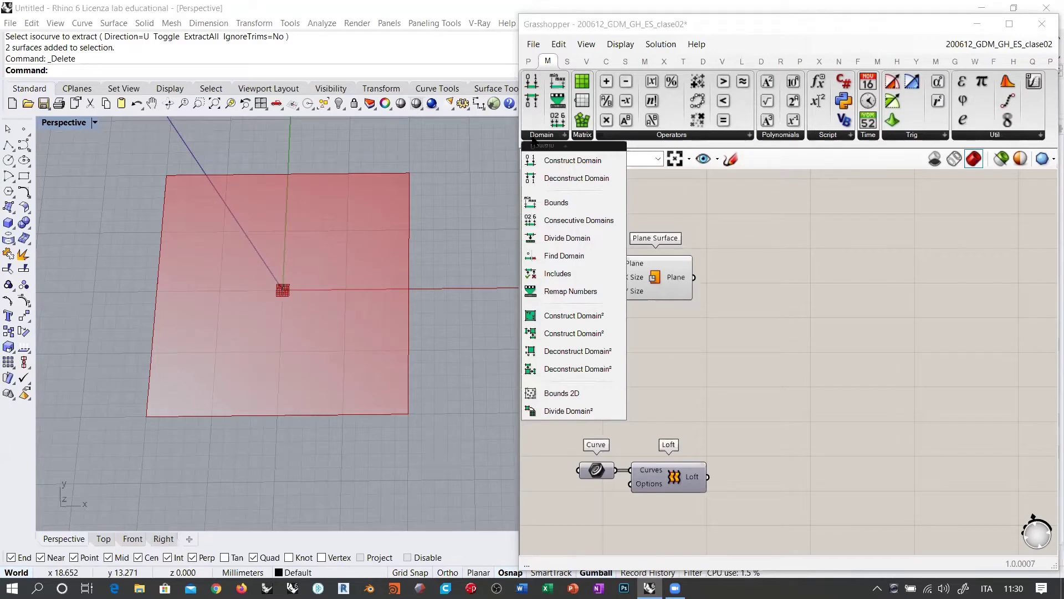
pyautogui.click(574, 315)
pyautogui.click(787, 338)
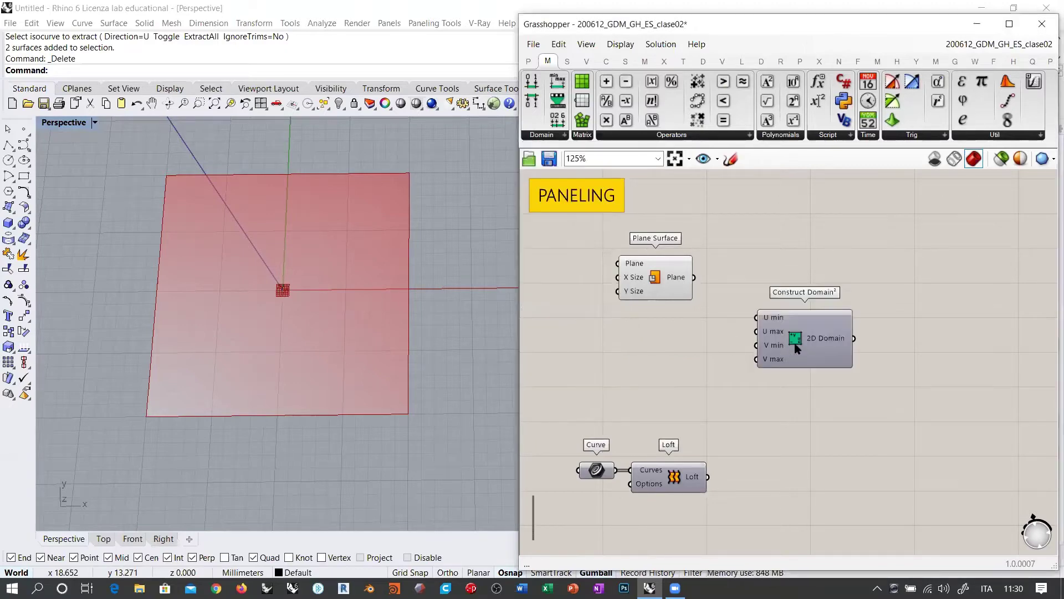
pyautogui.scroll(5, 783, 338)
pyautogui.moveTo(781, 334); pyautogui.dragTo(770, 354)
pyautogui.click(617, 247)
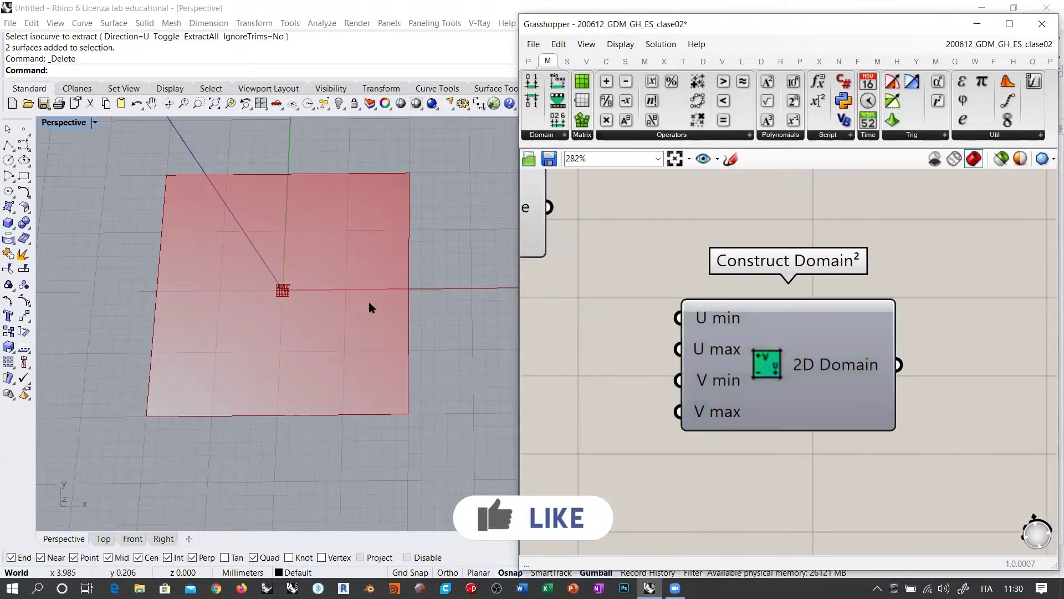
pyautogui.moveTo(681, 303); pyautogui.dragTo(782, 314, button='right')
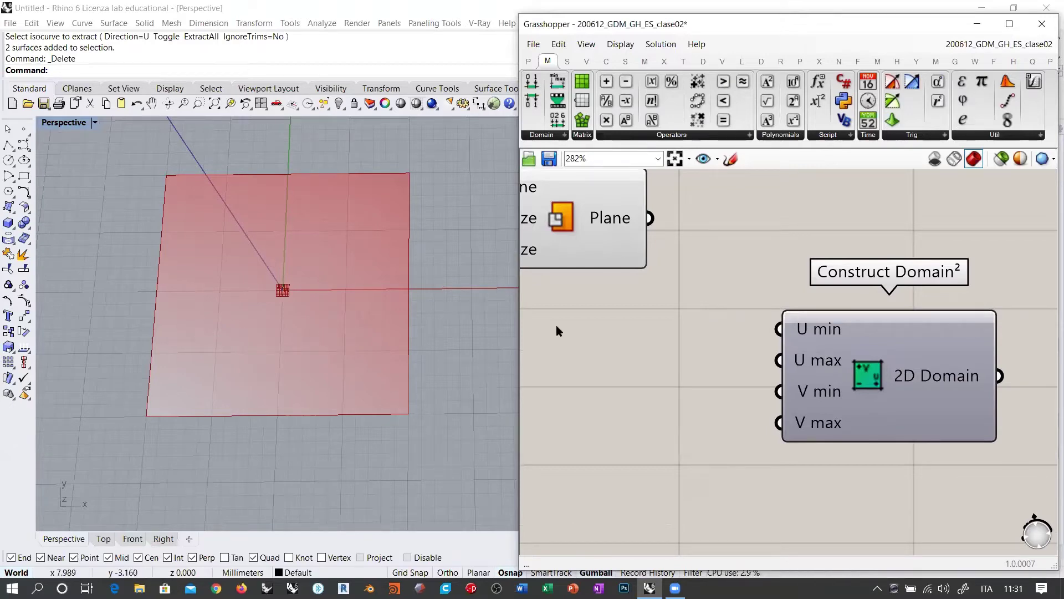
pyautogui.moveTo(650, 291); pyautogui.dragTo(654, 331, button='right')
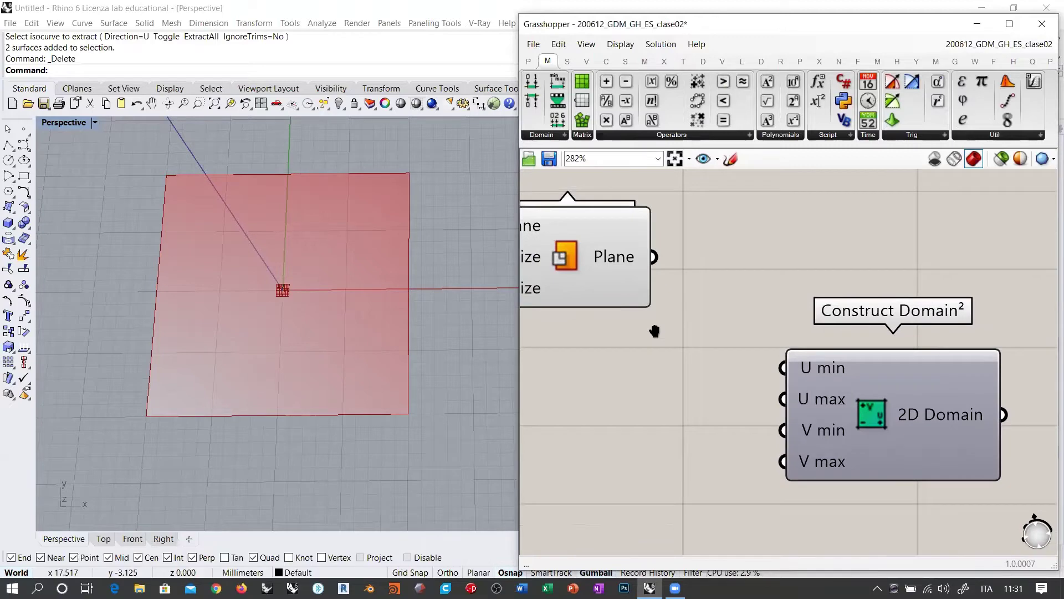
pyautogui.doubleClick(626, 383)
pyautogui.write('0.00')
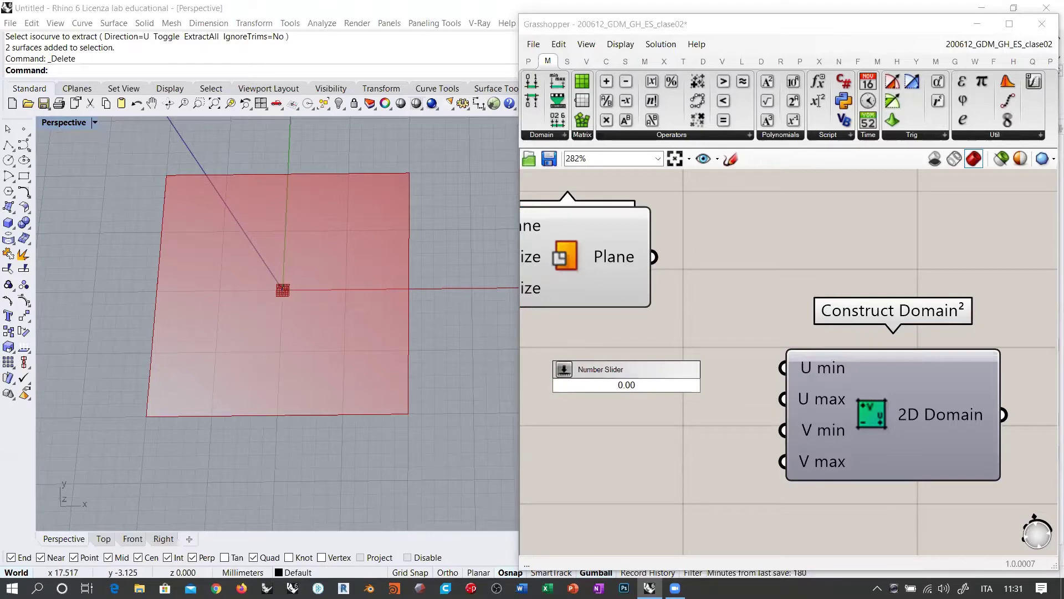
pyautogui.press('Escape')
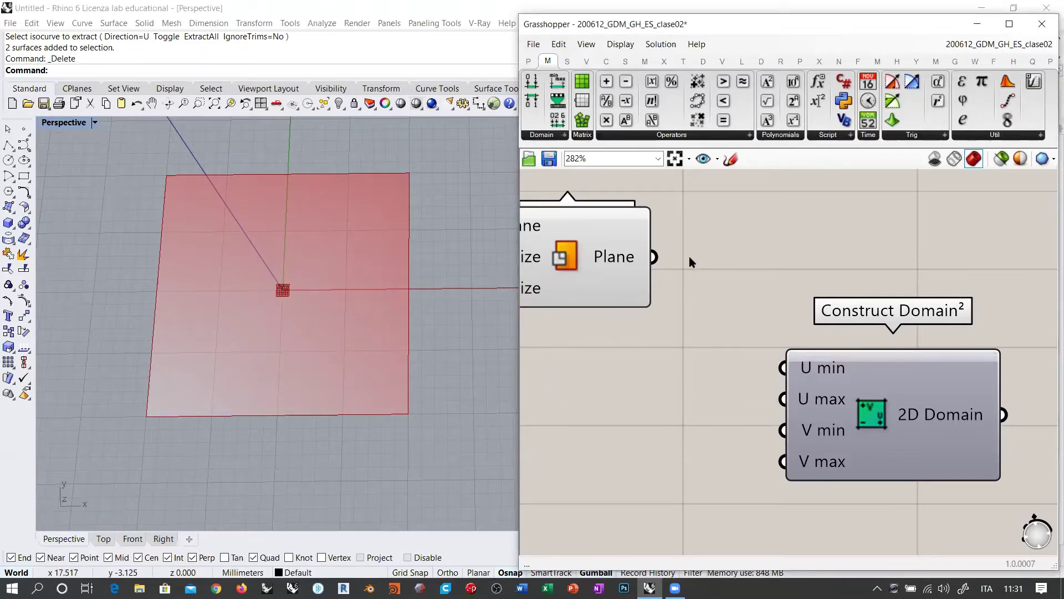
# - Check the plane surface's U and V dimensions with a connected Dimensions component, and delete that component
pyautogui.moveTo(688, 270); pyautogui.dragTo(734, 294, button='right')
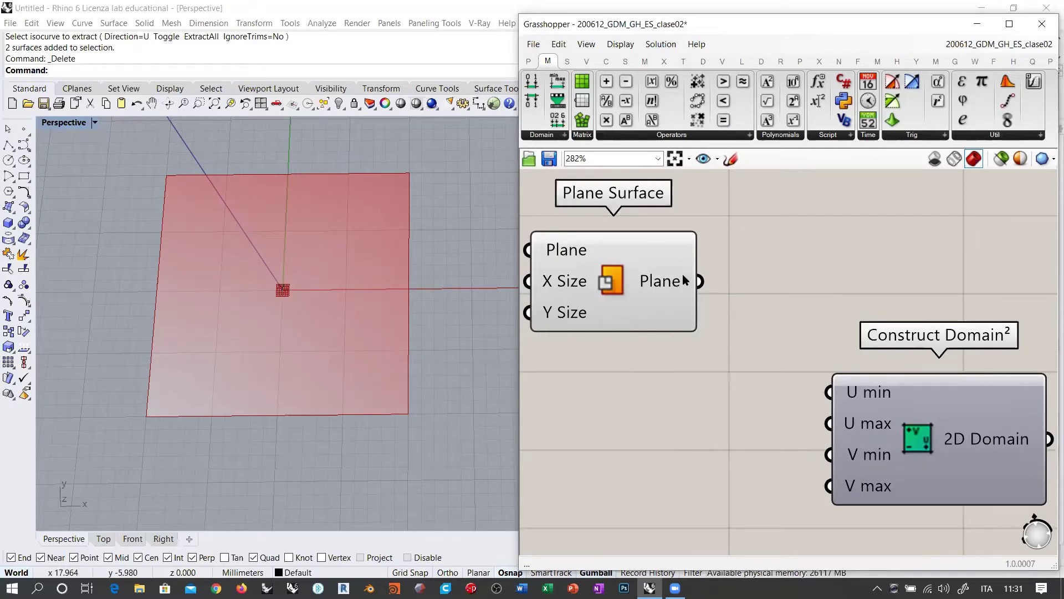
pyautogui.moveTo(729, 220); pyautogui.dragTo(692, 234, button='right')
pyautogui.click(626, 61)
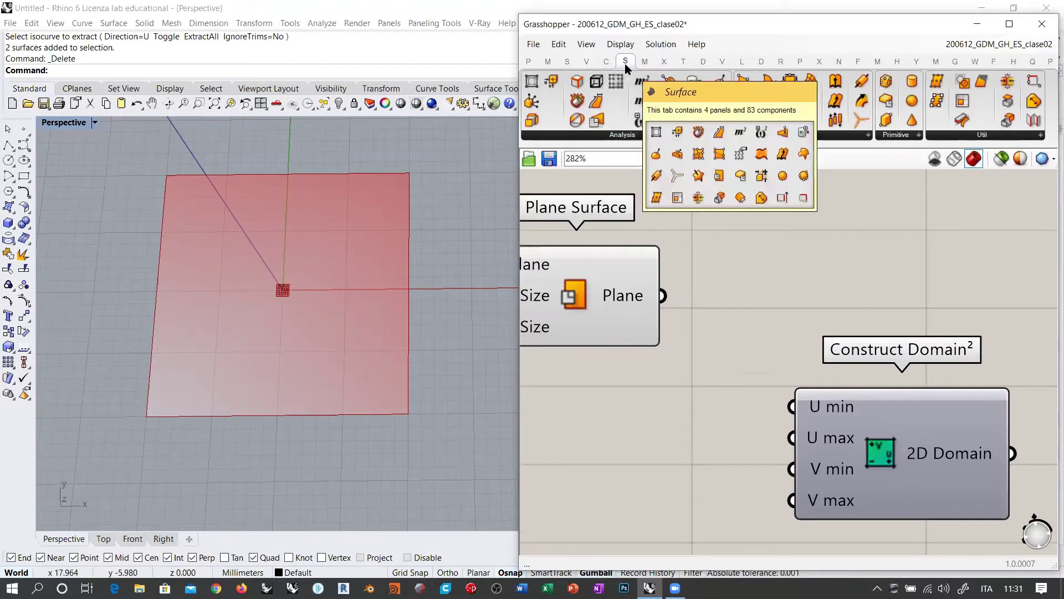
pyautogui.click(636, 135)
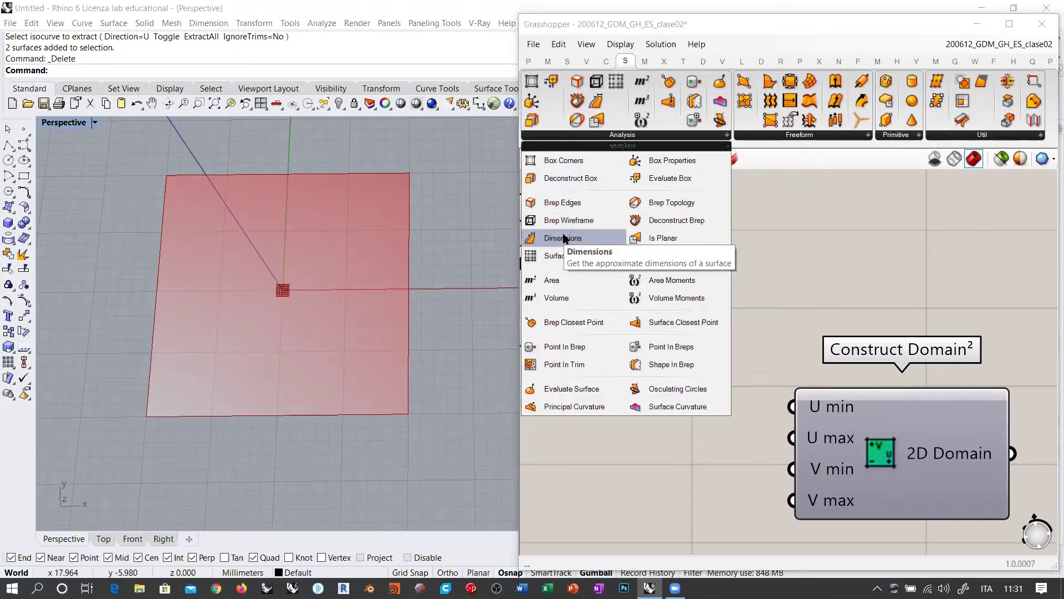
pyautogui.moveTo(564, 238); pyautogui.dragTo(689, 269)
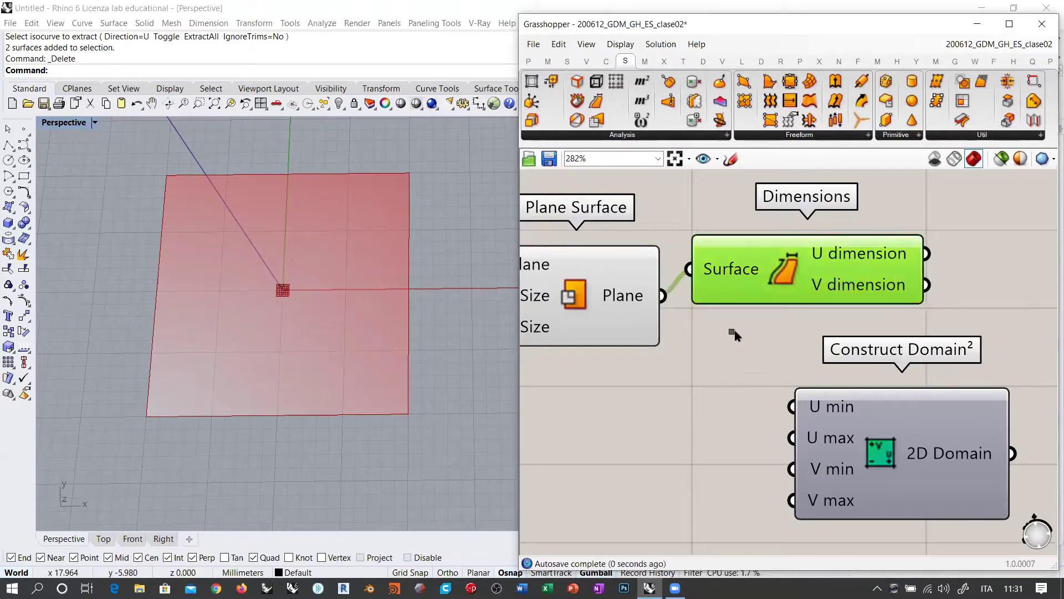
pyautogui.click(732, 332)
pyautogui.moveTo(856, 256)
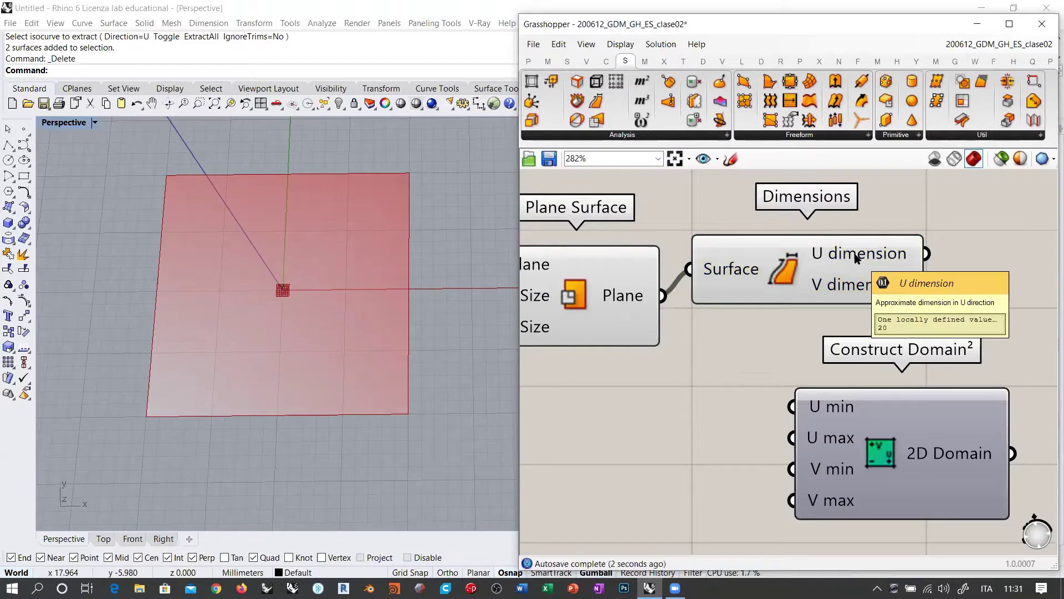
pyautogui.moveTo(861, 283)
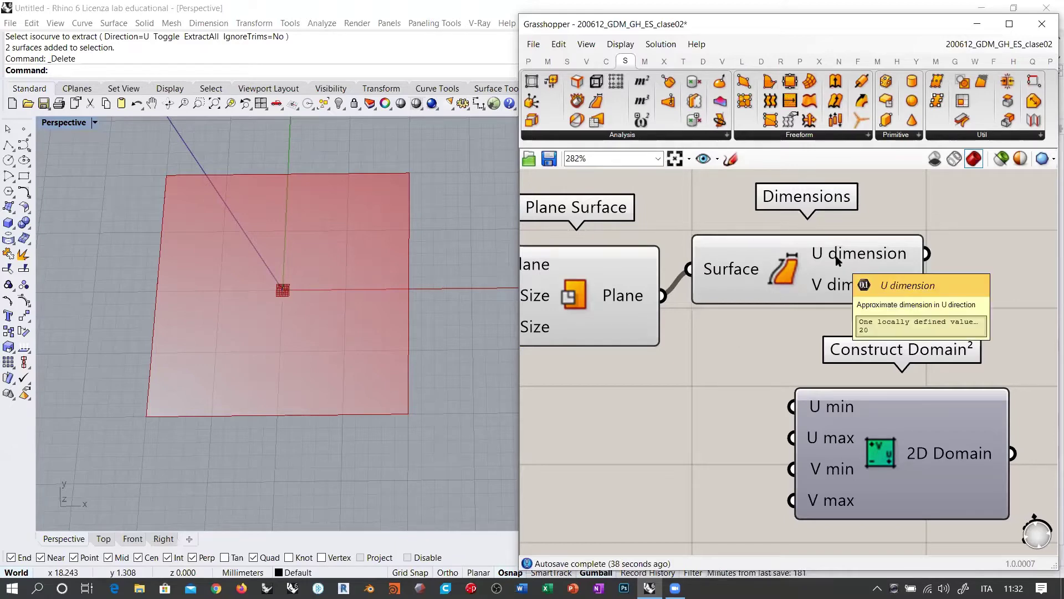
pyautogui.click(798, 270)
pyautogui.press('Delete')
# - Create two number sliders ranging from 0.00 to 20 and connect them to the U min and U max inputs of Construct Domain²
pyautogui.moveTo(721, 411); pyautogui.dragTo(765, 359, button='right')
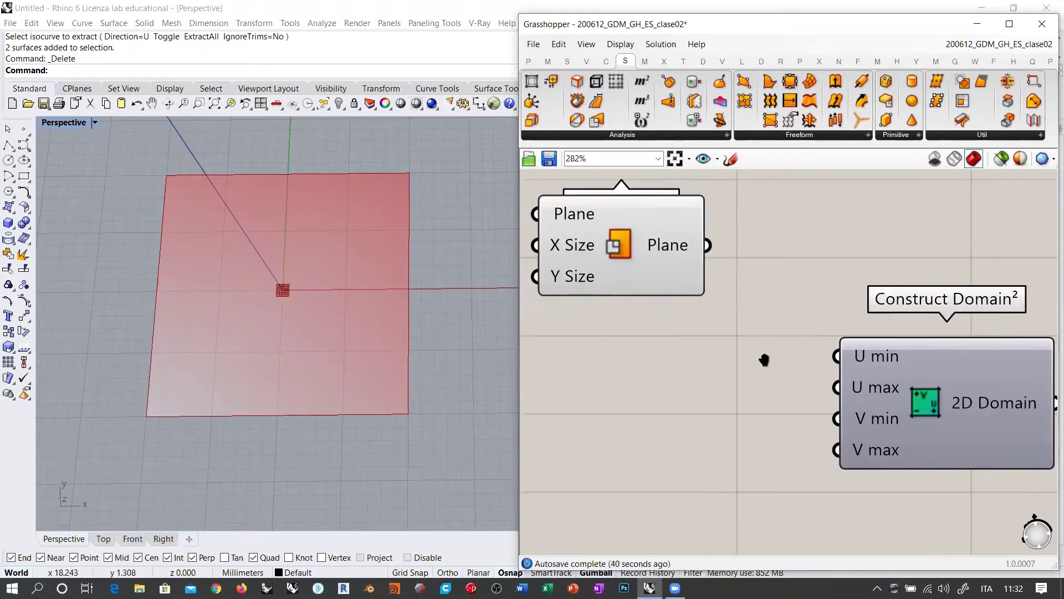
pyautogui.doubleClick(686, 399)
pyautogui.write('0.00')
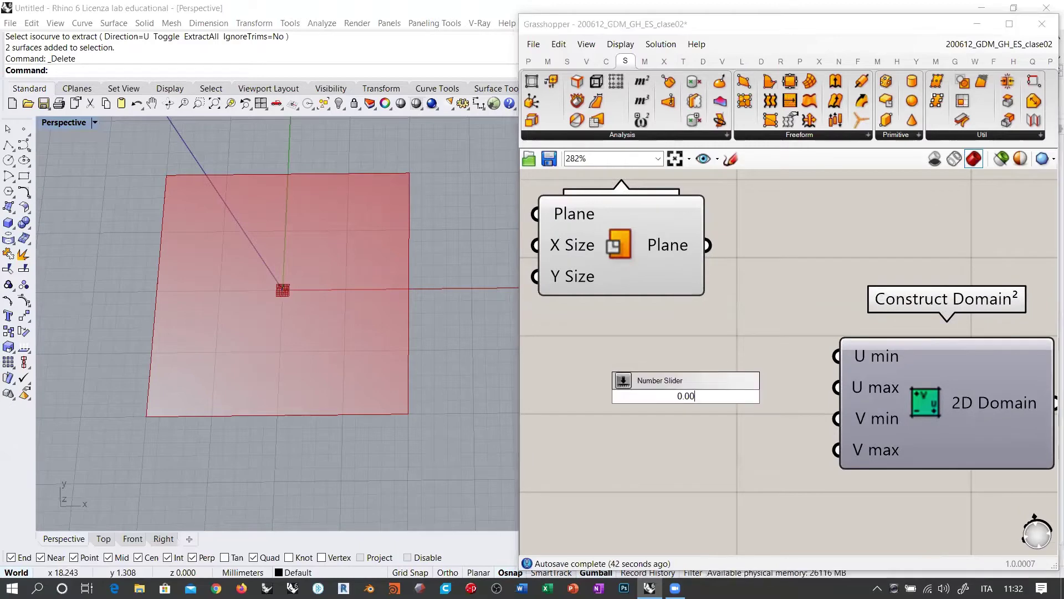
pyautogui.write('20')
pyautogui.press('Return')
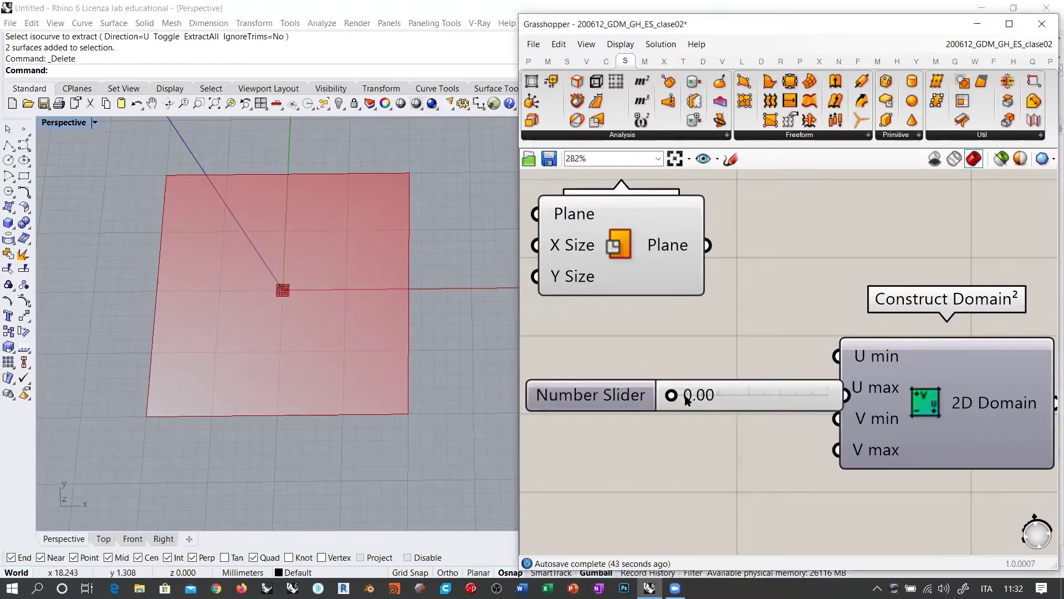
pyautogui.moveTo(778, 389); pyautogui.dragTo(736, 354)
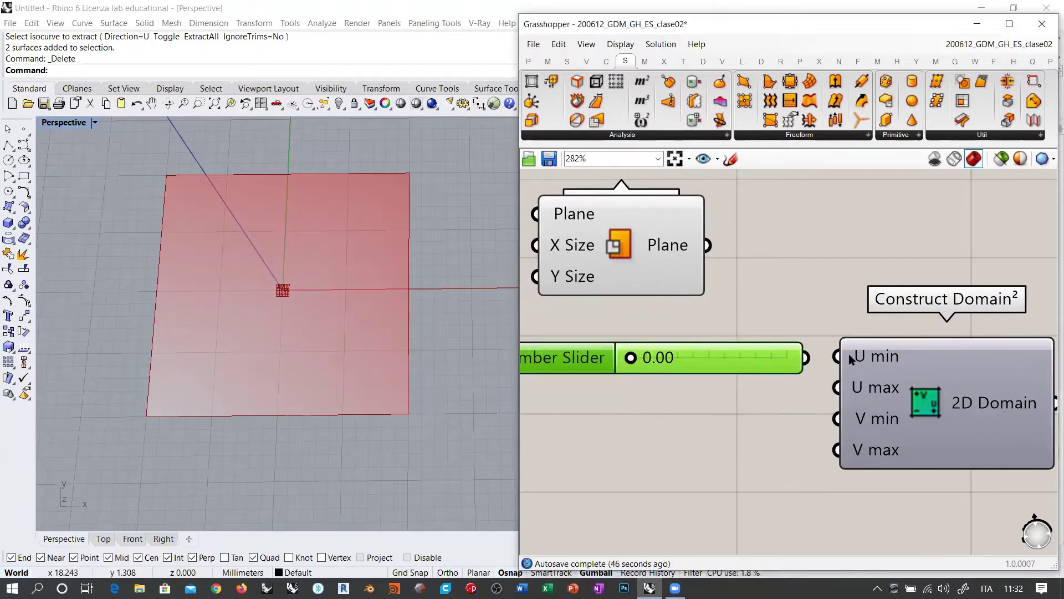
pyautogui.moveTo(834, 356); pyautogui.dragTo(744, 391)
pyautogui.click(780, 403)
pyautogui.moveTo(838, 388); pyautogui.dragTo(799, 390)
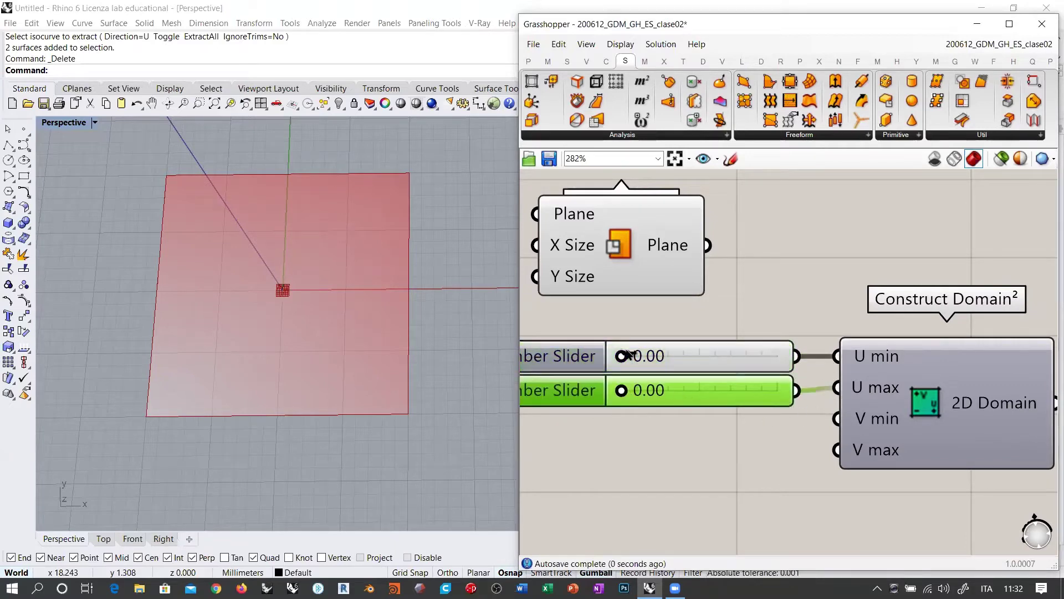
# - Set the U min slider to 4.05 and the U max slider to 8.09
pyautogui.moveTo(626, 352); pyautogui.dragTo(653, 356)
pyautogui.moveTo(622, 390); pyautogui.dragTo(684, 389)
pyautogui.click(714, 464)
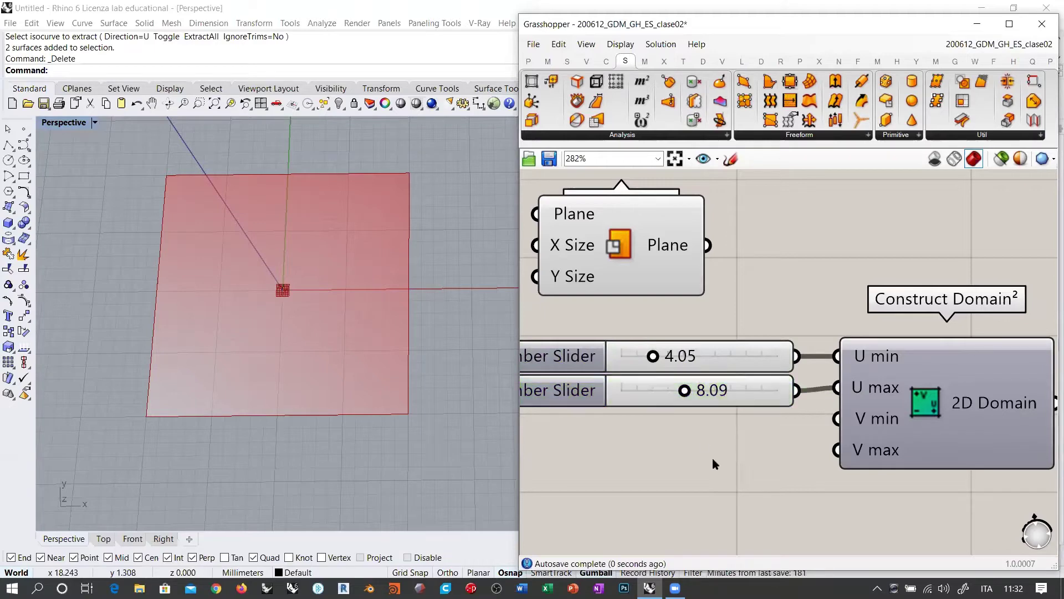
# - Duplicate both U sliders below the originals and connect the copies to the V min and V max inputs
pyautogui.moveTo(775, 444); pyautogui.dragTo(524, 329)
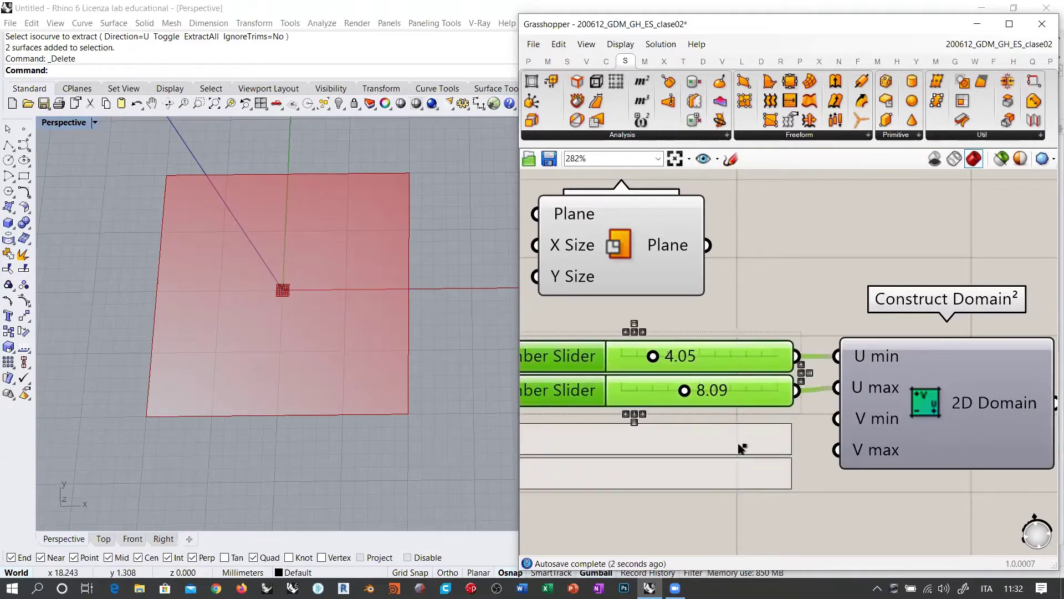
pyautogui.keyDown('alt'); pyautogui.moveTo(739, 444); pyautogui.dragTo(740, 444); pyautogui.keyUp('alt')
pyautogui.click(816, 449)
pyautogui.moveTo(837, 419); pyautogui.dragTo(806, 481)
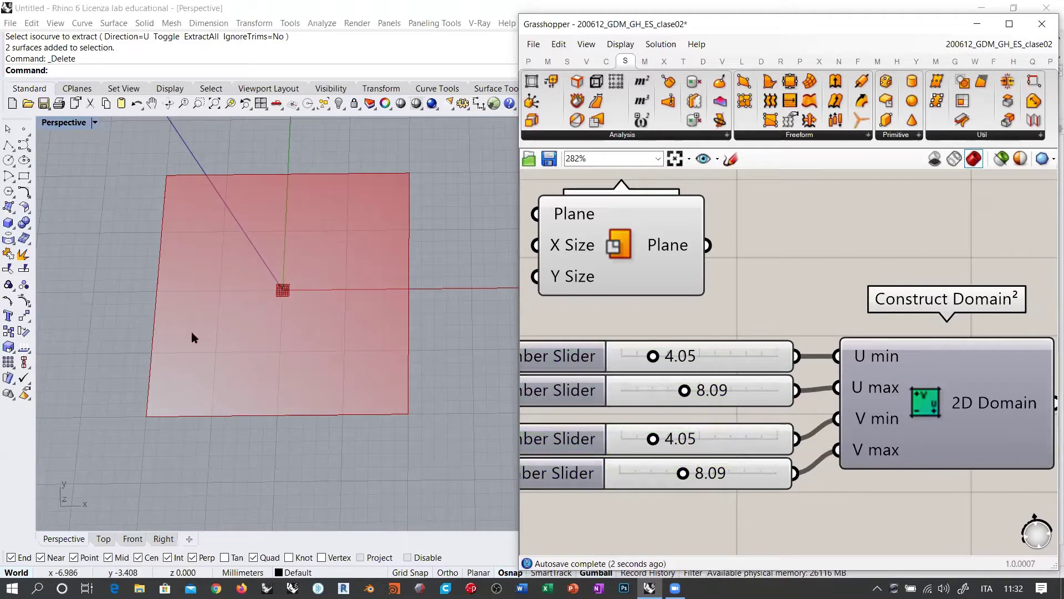
# - Nudge the Construct Domain² component slightly and move the Plane Surface component directly above it
pyautogui.scroll(-3, 789, 380)
pyautogui.click(834, 394)
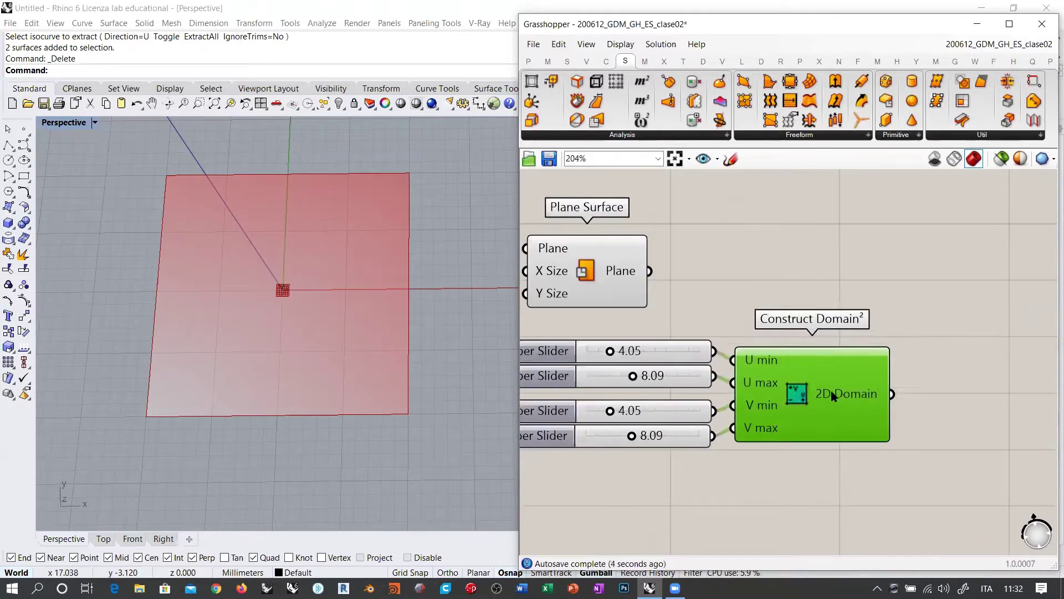
pyautogui.moveTo(832, 392); pyautogui.dragTo(829, 390)
pyautogui.moveTo(856, 397)
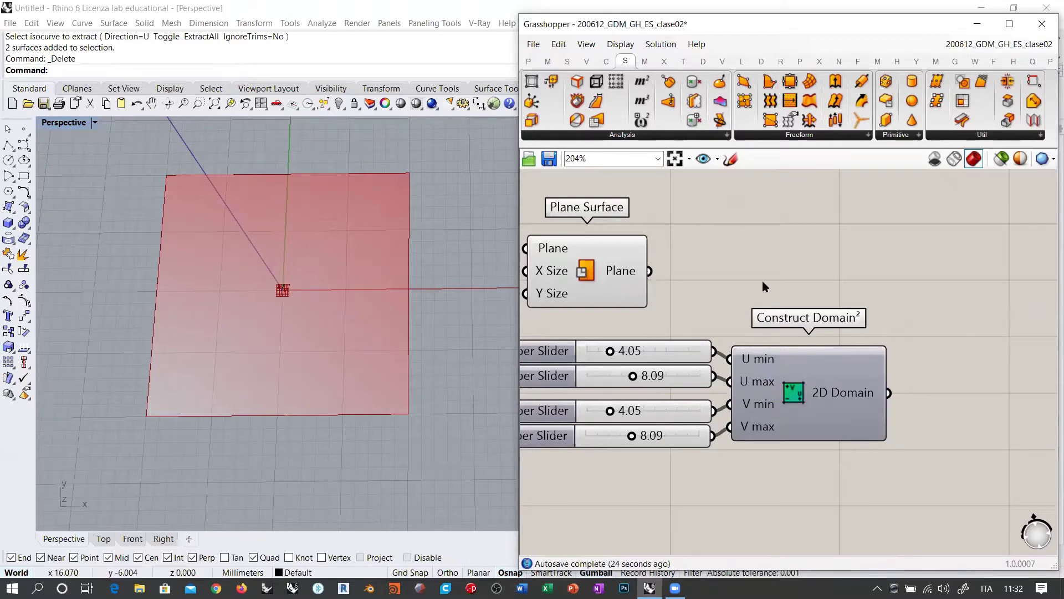
pyautogui.scroll(-1, 777, 271)
pyautogui.moveTo(803, 269); pyautogui.dragTo(771, 297, button='right')
pyautogui.moveTo(618, 301); pyautogui.dragTo(821, 302)
pyautogui.moveTo(908, 332); pyautogui.dragTo(775, 318, button='right')
pyautogui.click(816, 287)
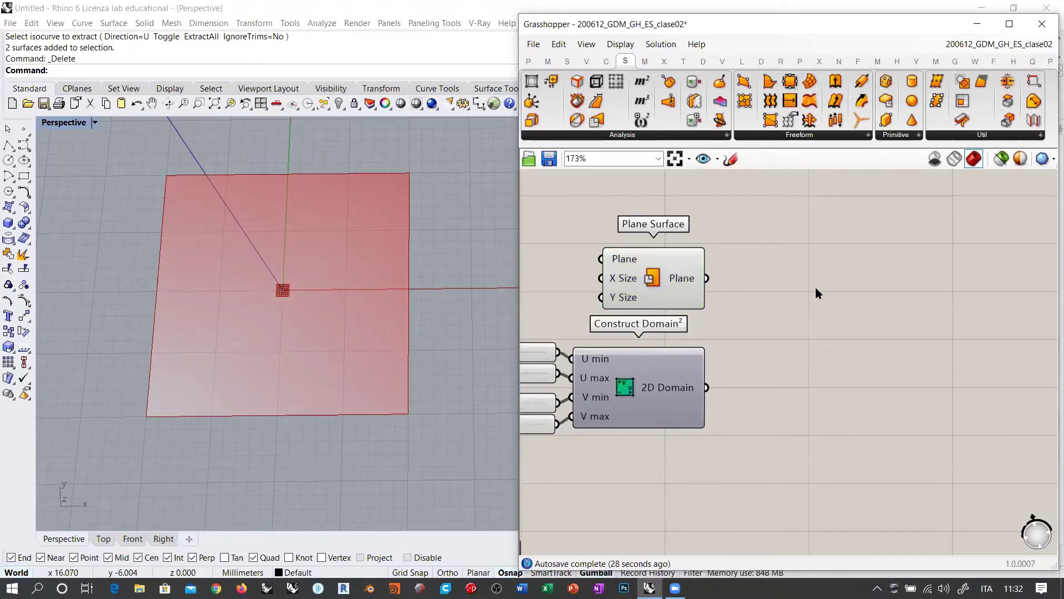
# - Add an Isotrim component beside the Plane Surface and Construct Domain² components
pyautogui.doubleClick(816, 287)
pyautogui.write('isotr')
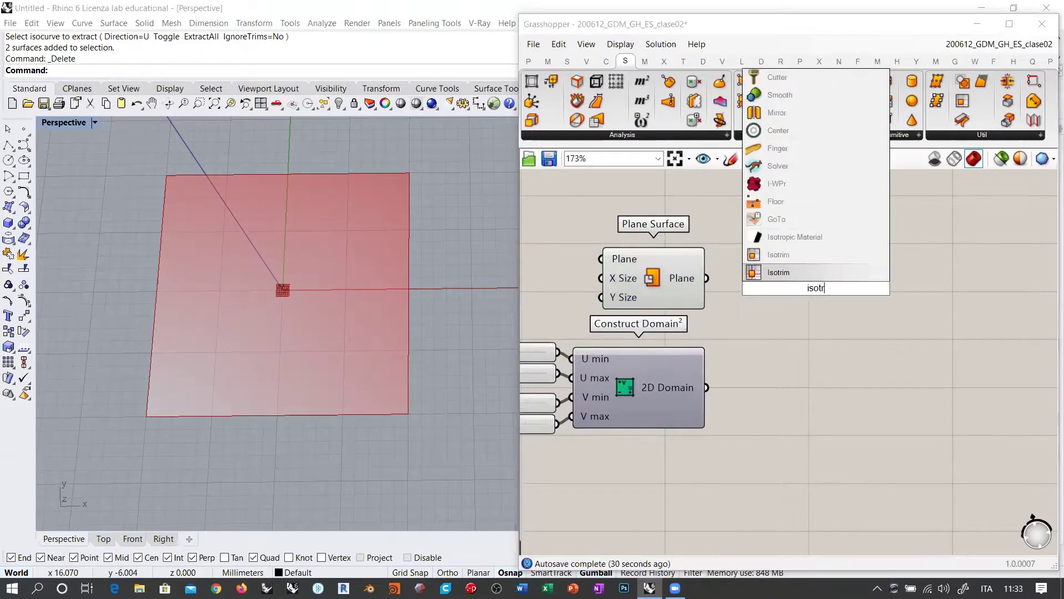
pyautogui.click(780, 272)
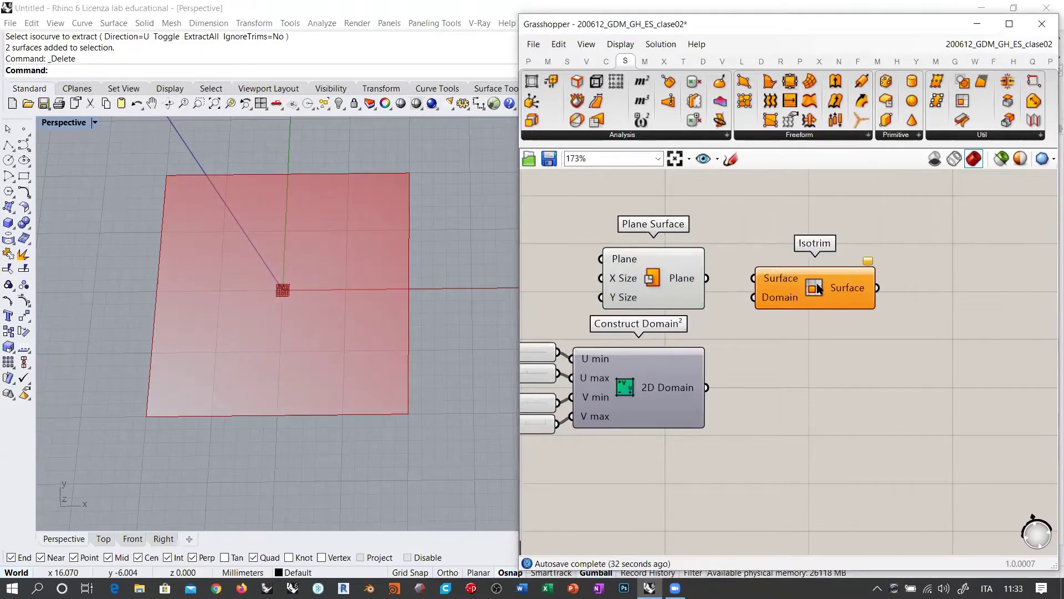
pyautogui.scroll(3, 800, 294)
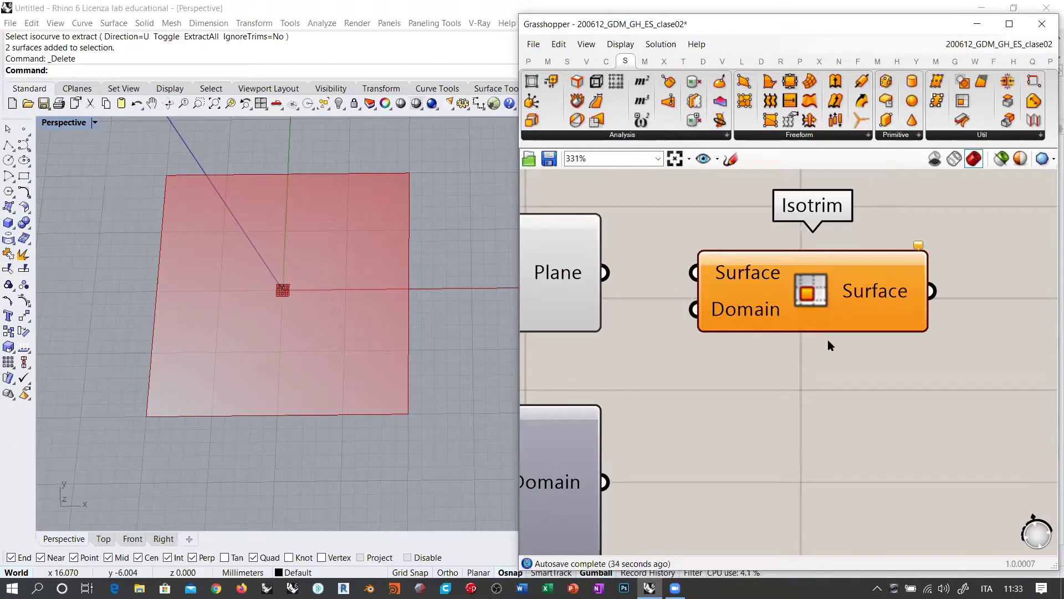
pyautogui.scroll(-3, 827, 339)
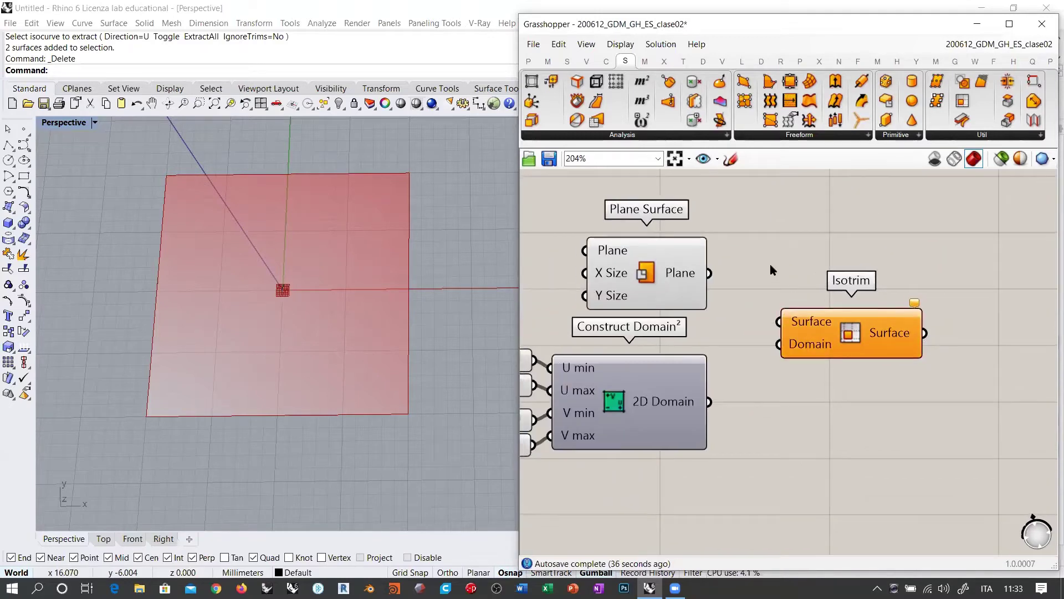
# - Connect the Plane Surface output to Isotrim's Surface input and the 2D Domain output to its Domain input
pyautogui.moveTo(708, 273); pyautogui.dragTo(778, 322)
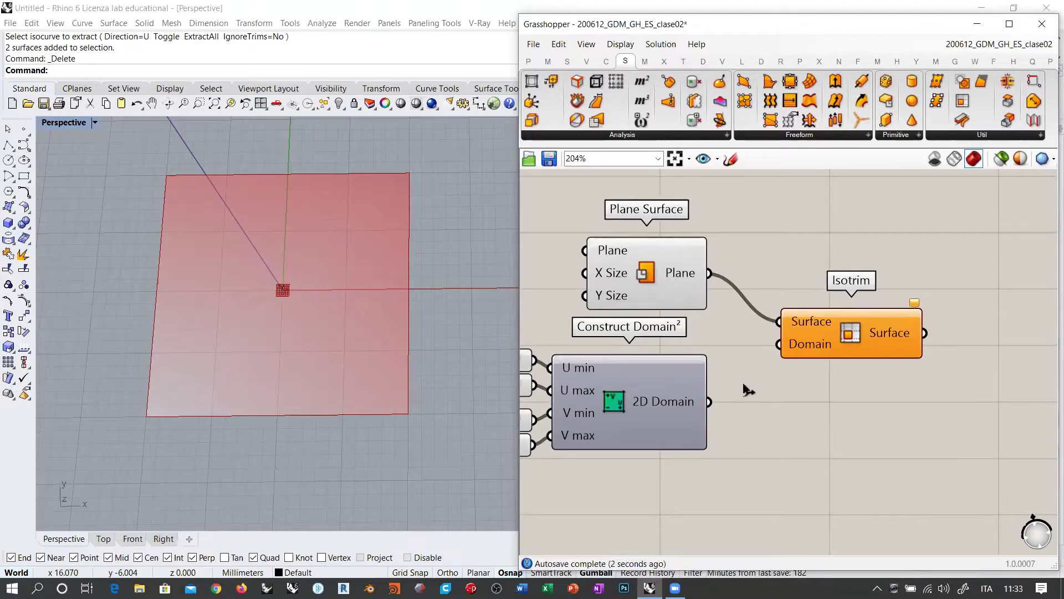
pyautogui.moveTo(746, 389); pyautogui.dragTo(779, 345)
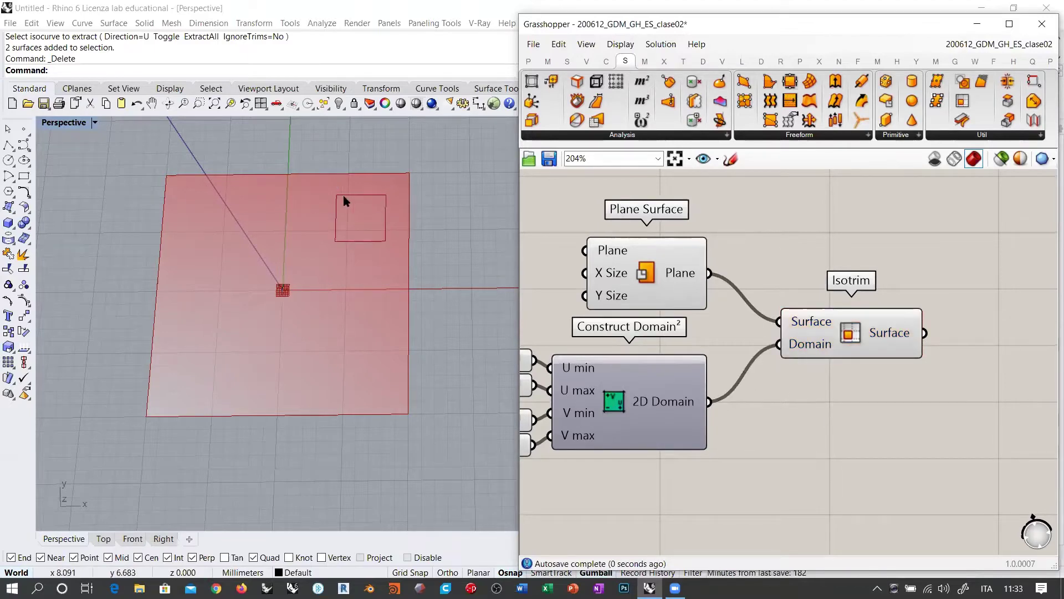
pyautogui.keyDown('shift'); pyautogui.moveTo(376, 237); pyautogui.dragTo(371, 242, button='right'); pyautogui.keyUp('shift')
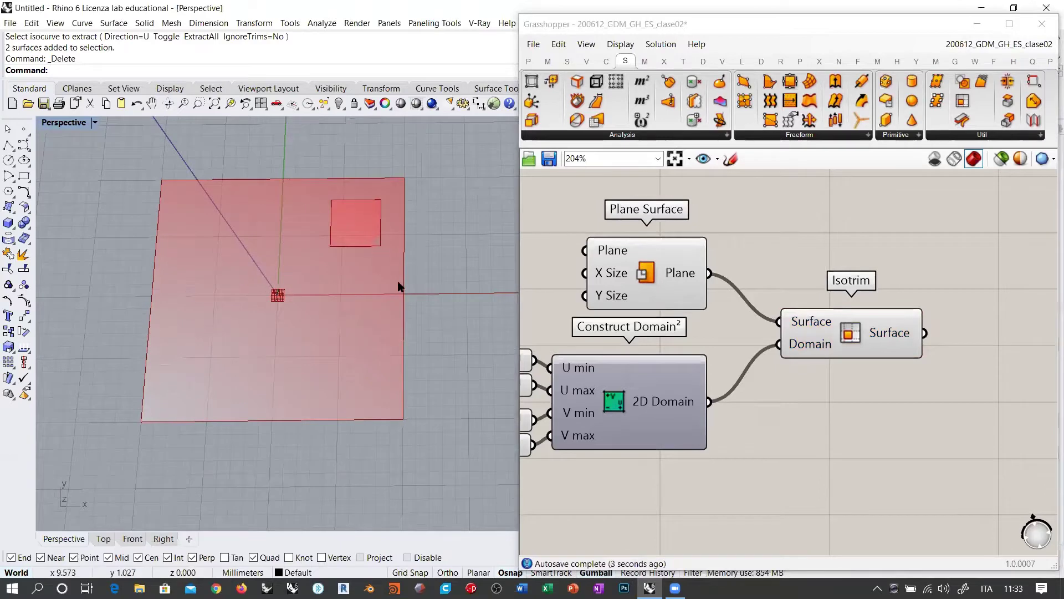
# - Set the U sliders to 2.97 and 7.40 and the V sliders to 2.68 and 8.38
pyautogui.moveTo(637, 354); pyautogui.dragTo(854, 290, button='right')
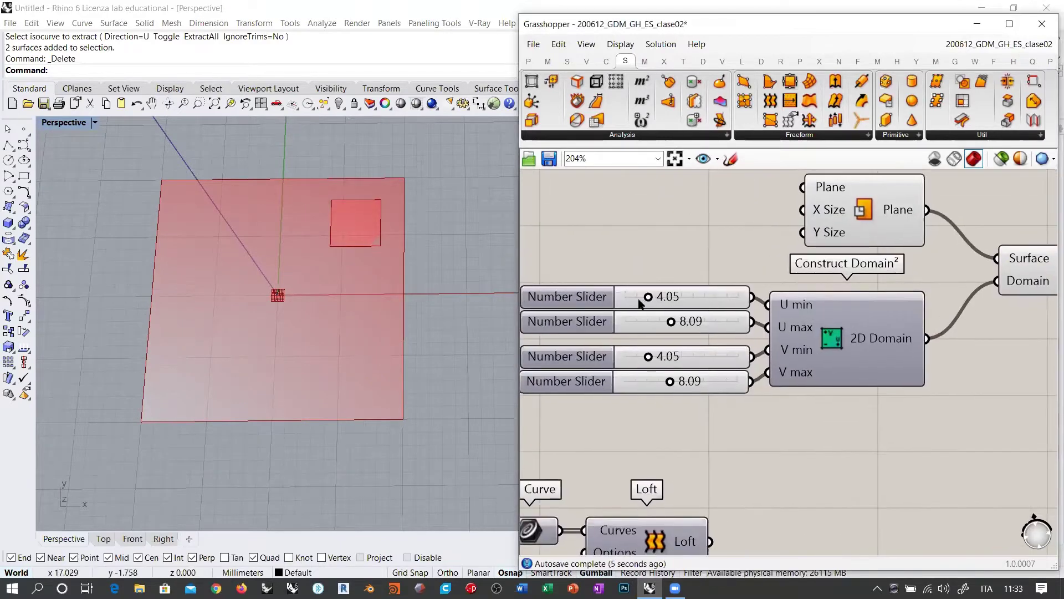
pyautogui.moveTo(646, 302); pyautogui.dragTo(678, 322)
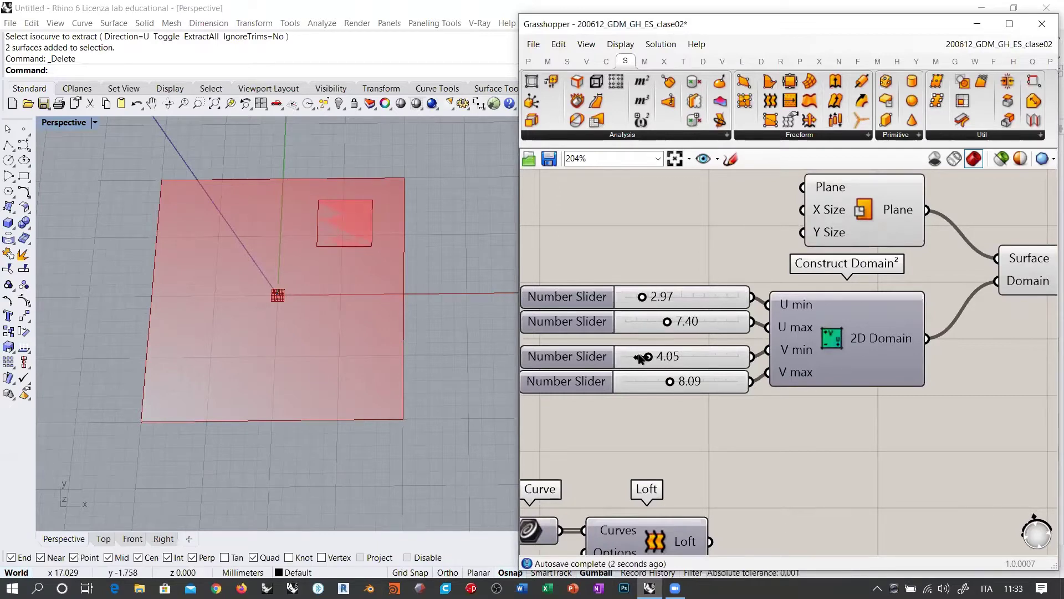
pyautogui.moveTo(647, 356)
pyautogui.mouseDown()
pyautogui.moveTo(689, 381)
pyautogui.moveTo(651, 381)
pyautogui.moveTo(669, 381)
pyautogui.moveTo(625, 360)
pyautogui.moveTo(654, 372)
pyautogui.mouseUp()
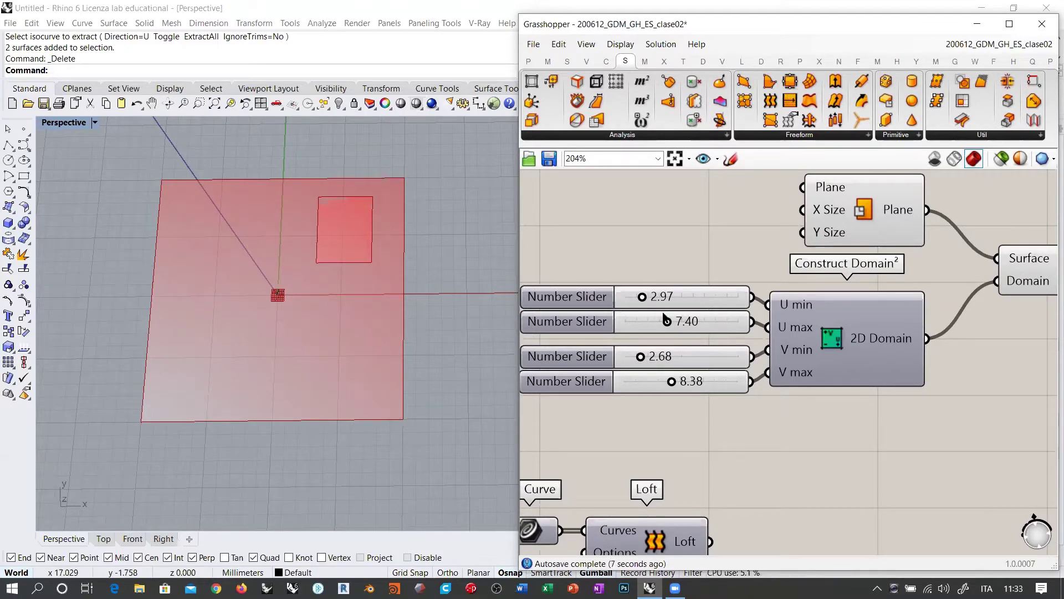
# - Set the U min and V min sliders to 0.00 and the U max and V max sliders to 20.00
pyautogui.moveTo(667, 322); pyautogui.dragTo(700, 326)
pyautogui.moveTo(642, 296); pyautogui.dragTo(612, 302)
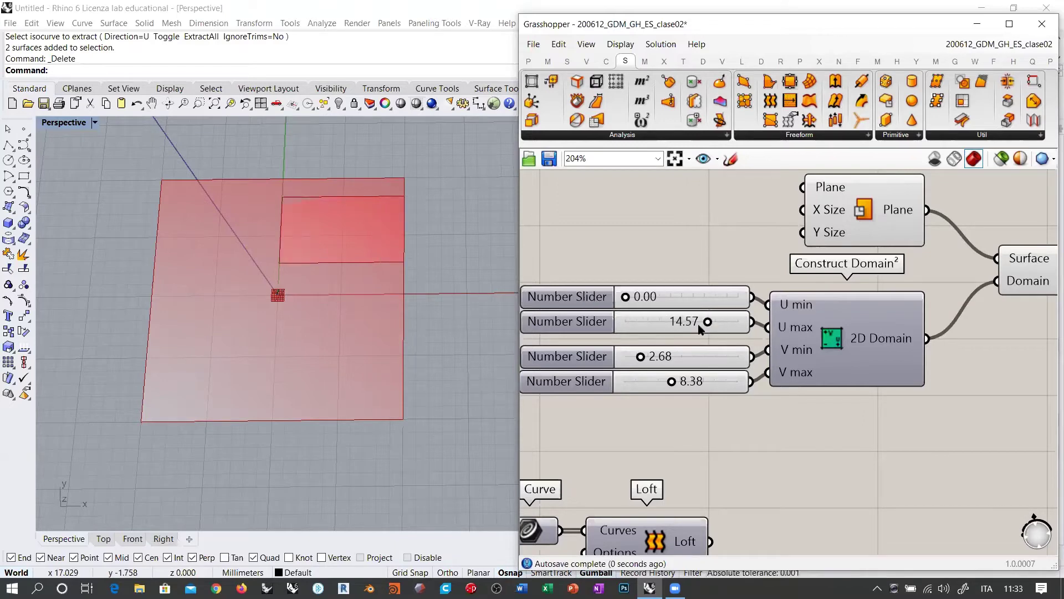
pyautogui.moveTo(701, 327); pyautogui.dragTo(771, 329)
pyautogui.moveTo(641, 356); pyautogui.dragTo(581, 361)
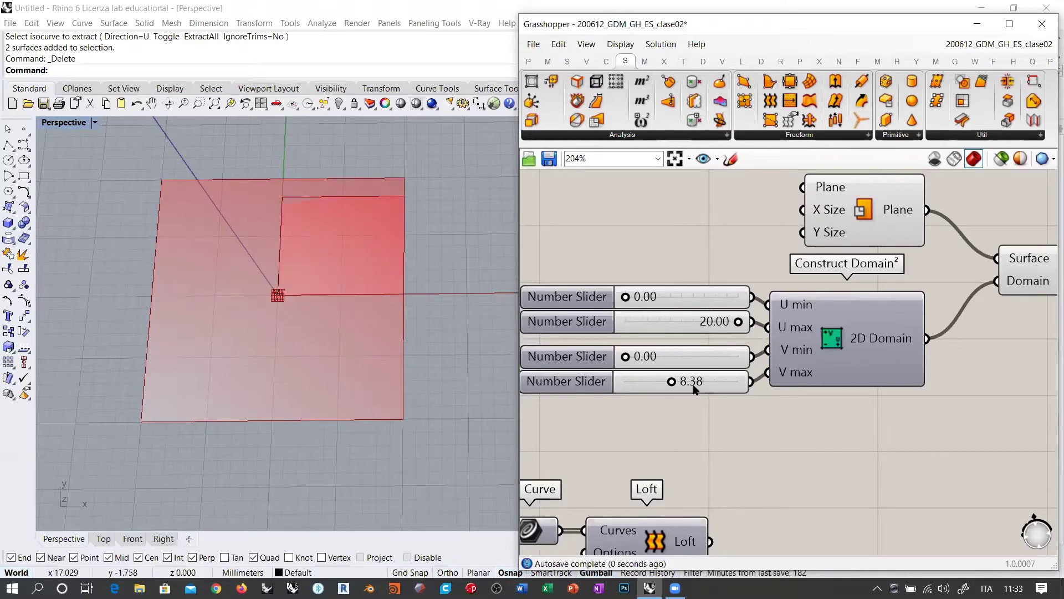
pyautogui.moveTo(672, 382); pyautogui.dragTo(771, 420)
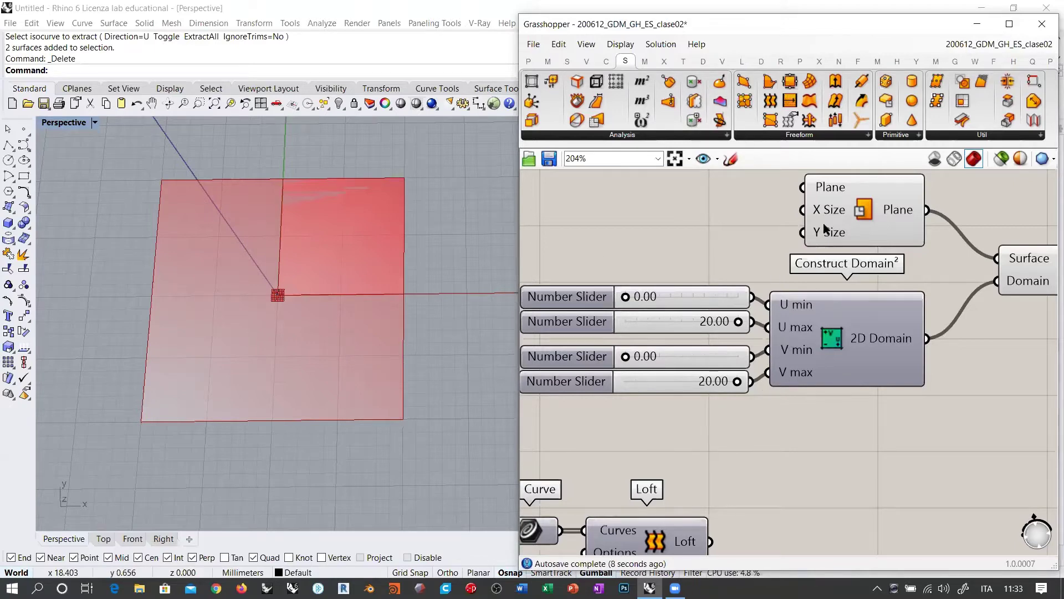
pyautogui.moveTo(826, 216)
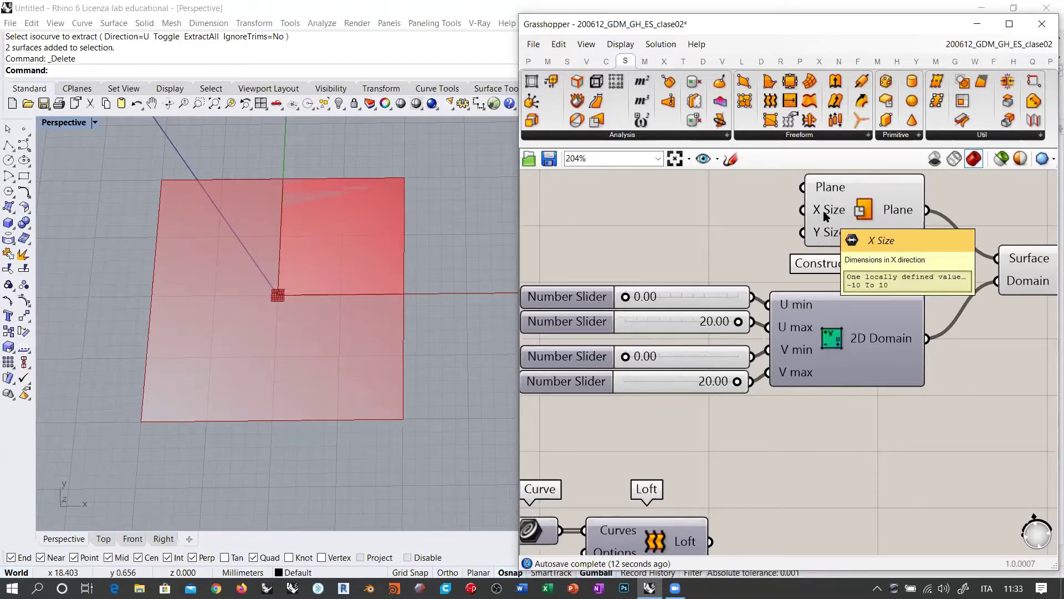
pyautogui.moveTo(625, 299); pyautogui.dragTo(583, 297)
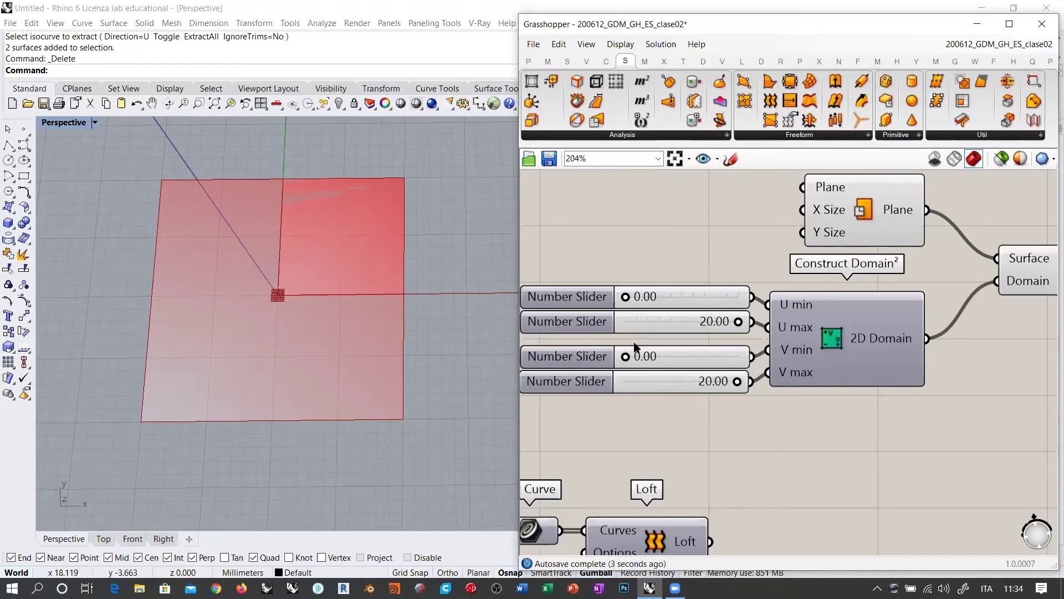
pyautogui.moveTo(626, 356); pyautogui.dragTo(592, 361)
# - Create a number slider ranging from -10.00 to 10 and delete the four existing domain sliders
pyautogui.doubleClick(637, 255)
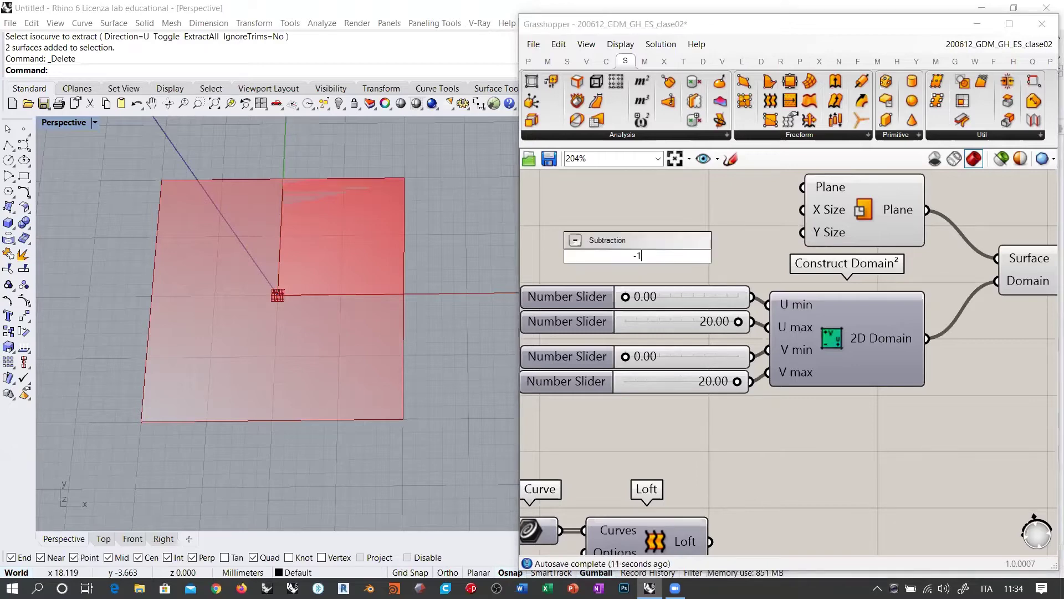
pyautogui.write('-10.00<10')
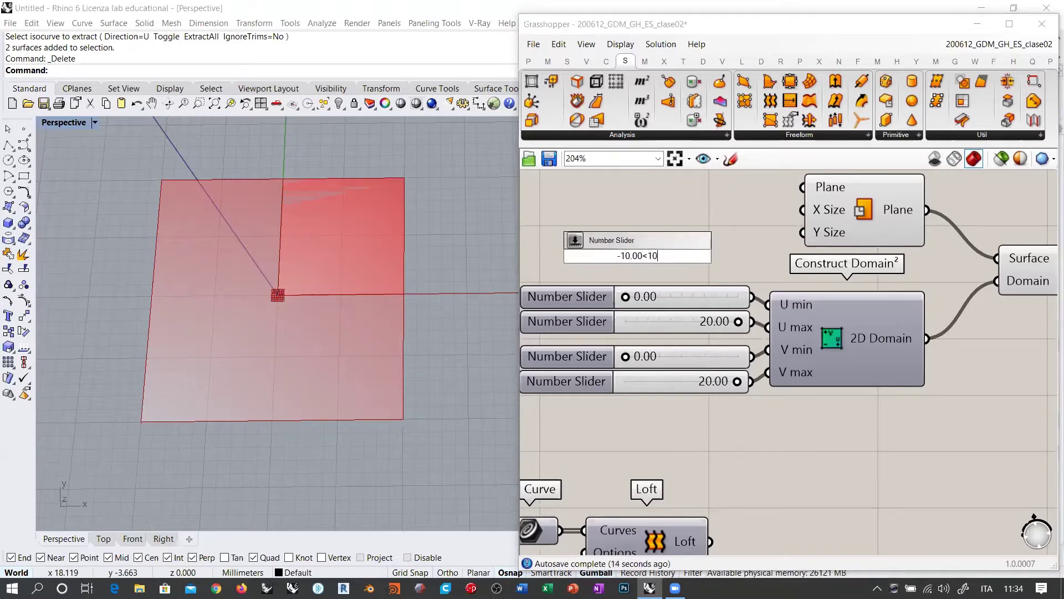
pyautogui.press('Return')
pyautogui.moveTo(691, 419); pyautogui.dragTo(523, 266)
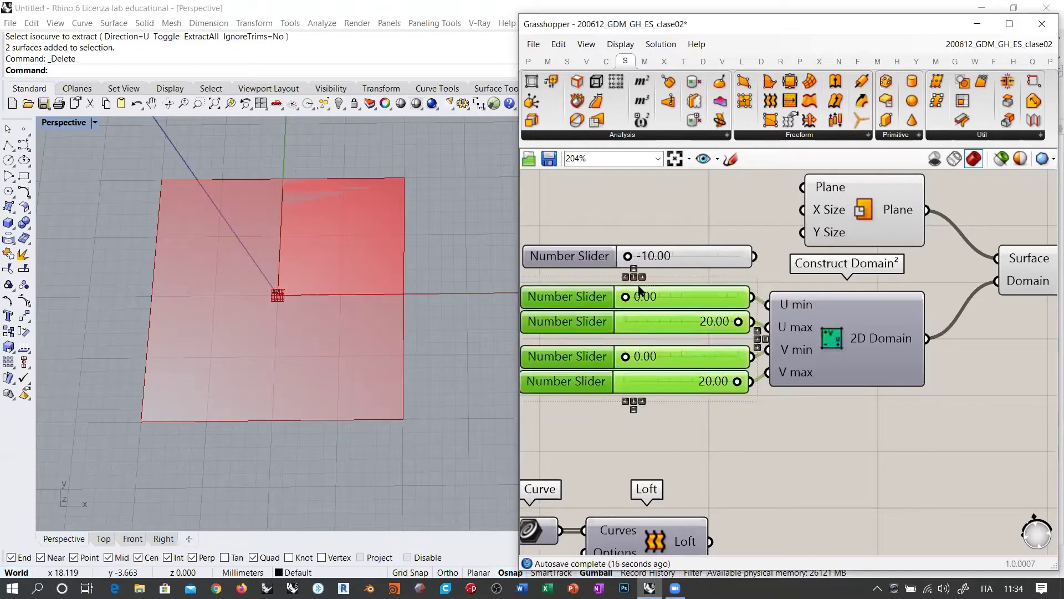
pyautogui.press('Delete')
# - Move the new slider level with Construct Domain² and make three copies of it
pyautogui.moveTo(709, 254); pyautogui.dragTo(672, 388)
pyautogui.hotkey('ctrl', 'c')
pyautogui.hotkey('ctrl', 'v')
pyautogui.hotkey('ctrl', 'v')
pyautogui.hotkey('ctrl', 'v')
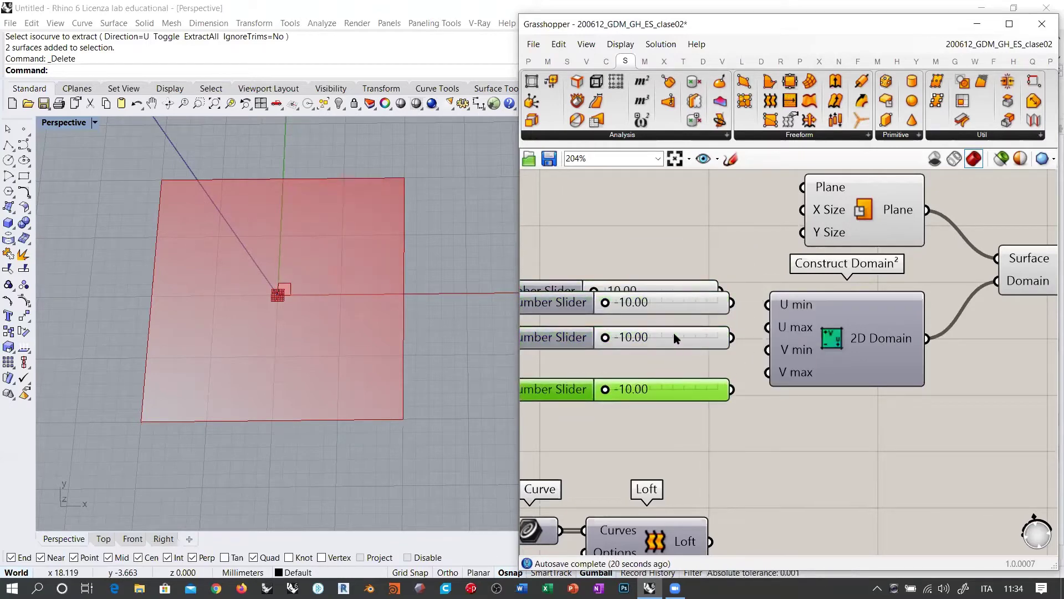
# - Space out the four sliders and connect them to the U min, U max, V min and V max inputs of Construct Domain²
pyautogui.moveTo(674, 339); pyautogui.dragTo(674, 361)
pyautogui.moveTo(680, 302); pyautogui.dragTo(673, 328)
pyautogui.click(739, 292)
pyautogui.moveTo(720, 290); pyautogui.dragTo(768, 327)
pyautogui.moveTo(728, 361); pyautogui.dragTo(767, 350)
pyautogui.moveTo(732, 389); pyautogui.dragTo(767, 372)
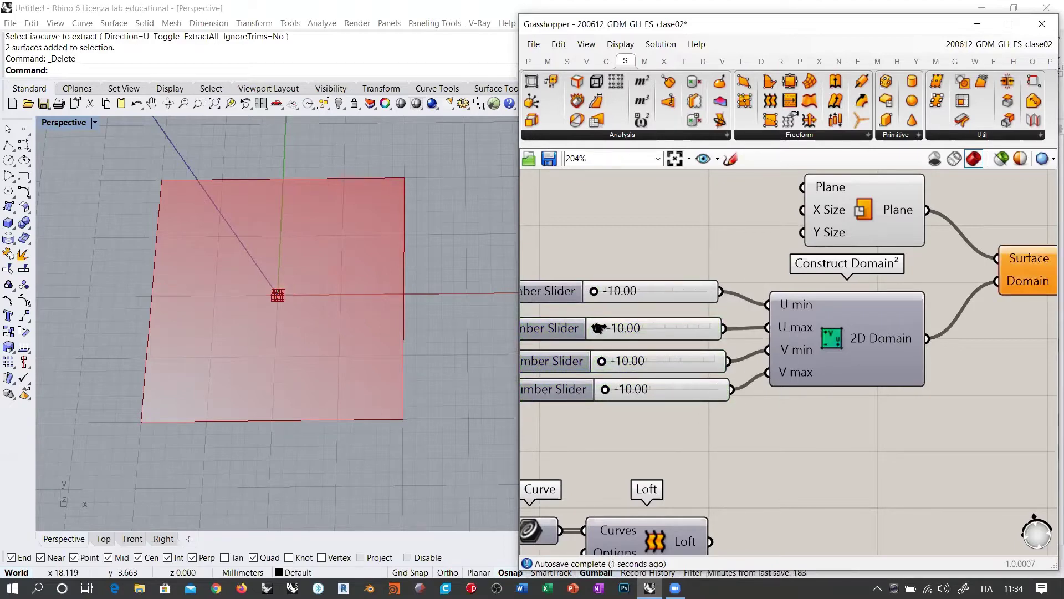
# - Set U min to -7.35, U max to -4.40, V min to -3.91 and V max to 2.48
pyautogui.moveTo(599, 327); pyautogui.dragTo(628, 328)
pyautogui.moveTo(602, 361); pyautogui.dragTo(675, 390)
pyautogui.moveTo(594, 291); pyautogui.dragTo(611, 292)
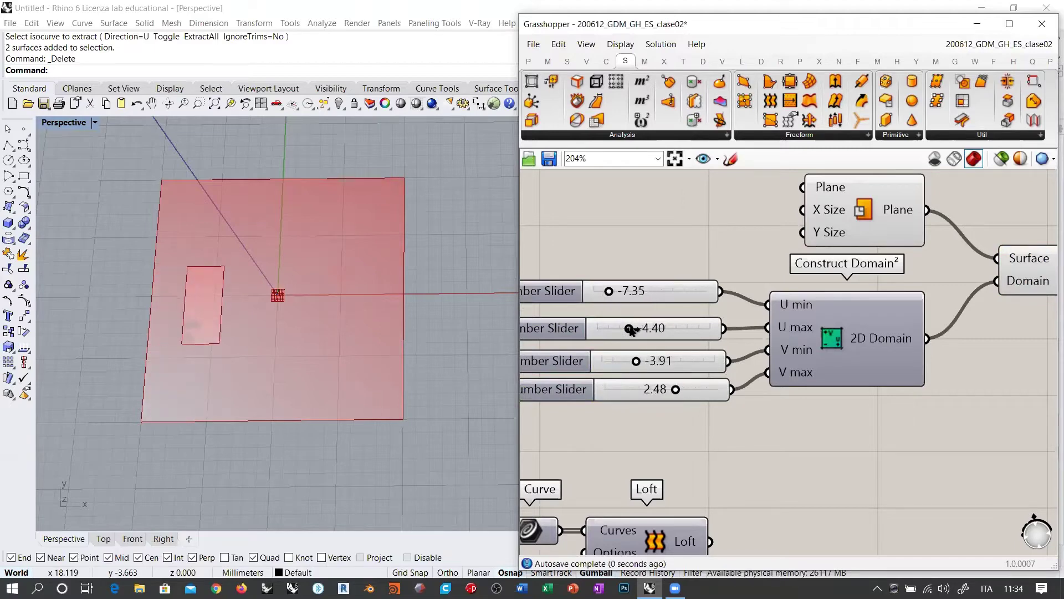
# - Vary the sliders to move and widen the trimmed patch, ending with U min -6.56, U max 5.82 and V min -5.97
pyautogui.moveTo(629, 327); pyautogui.dragTo(678, 328)
pyautogui.moveTo(613, 292); pyautogui.dragTo(655, 293)
pyautogui.moveTo(632, 363); pyautogui.dragTo(624, 361)
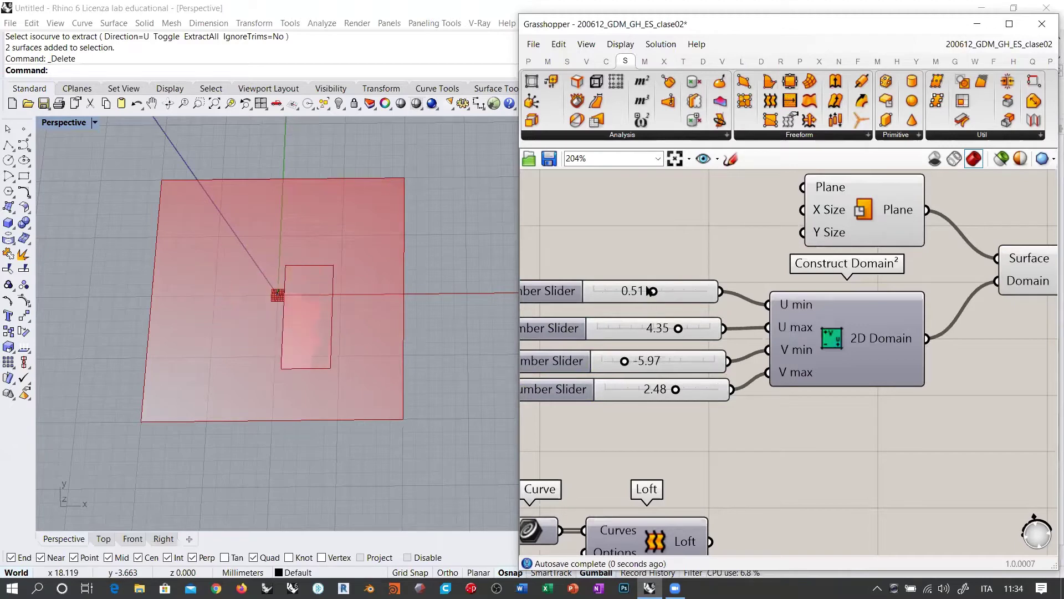
pyautogui.moveTo(653, 291)
pyautogui.mouseDown()
pyautogui.moveTo(624, 294)
pyautogui.moveTo(633, 293)
pyautogui.mouseUp()
pyautogui.moveTo(679, 328)
pyautogui.mouseDown()
pyautogui.moveTo(692, 333)
pyautogui.moveTo(643, 331)
pyautogui.moveTo(687, 339)
pyautogui.mouseUp()
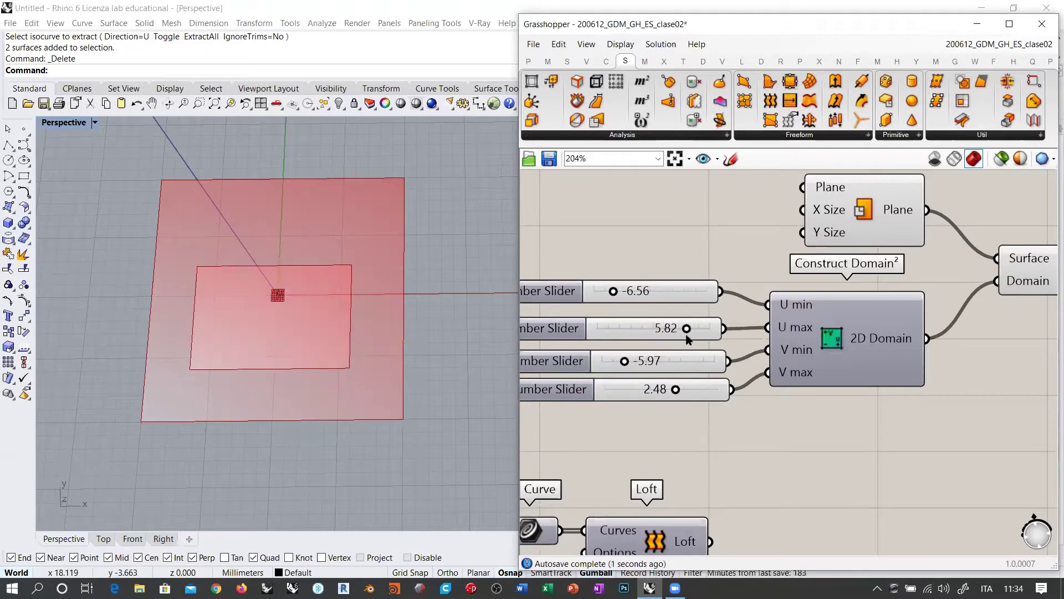
# - Set V min to -7.54, V max to -1.16, U max to -1.55 and U min to -7.25
pyautogui.moveTo(625, 361)
pyautogui.mouseDown()
pyautogui.moveTo(596, 362)
pyautogui.moveTo(673, 361)
pyautogui.moveTo(616, 362)
pyautogui.mouseUp()
pyautogui.click(676, 388)
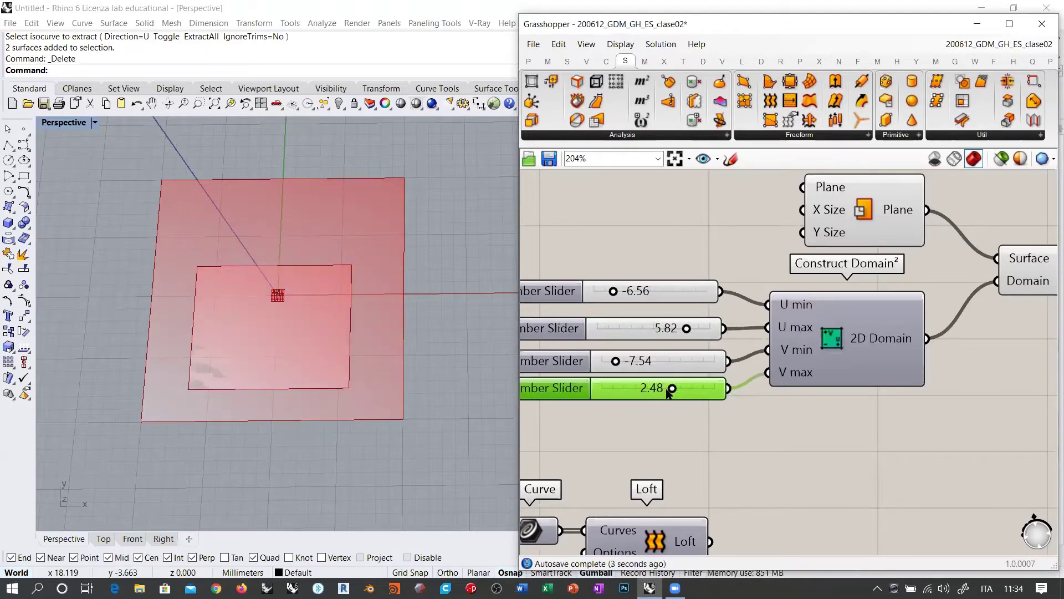
pyautogui.moveTo(679, 389); pyautogui.dragTo(653, 388)
pyautogui.moveTo(687, 331); pyautogui.dragTo(645, 328)
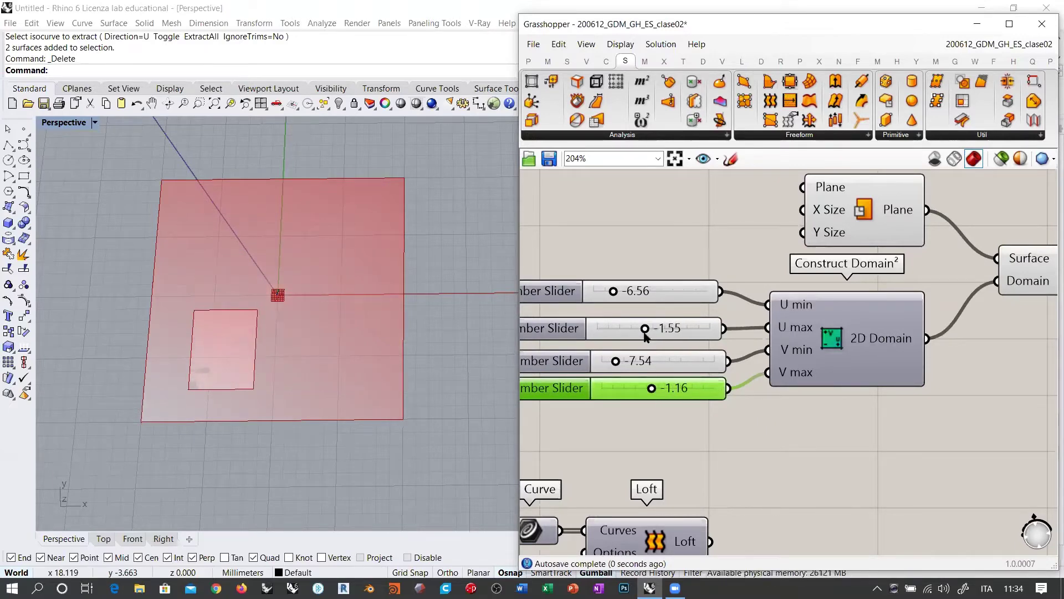
pyautogui.moveTo(613, 291); pyautogui.dragTo(609, 294)
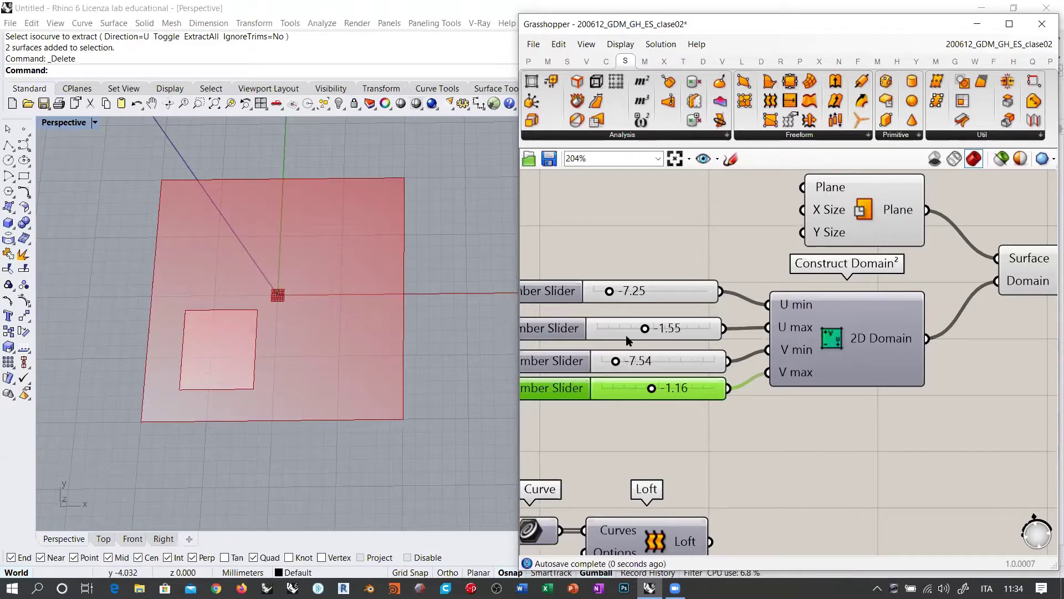
pyautogui.click(802, 416)
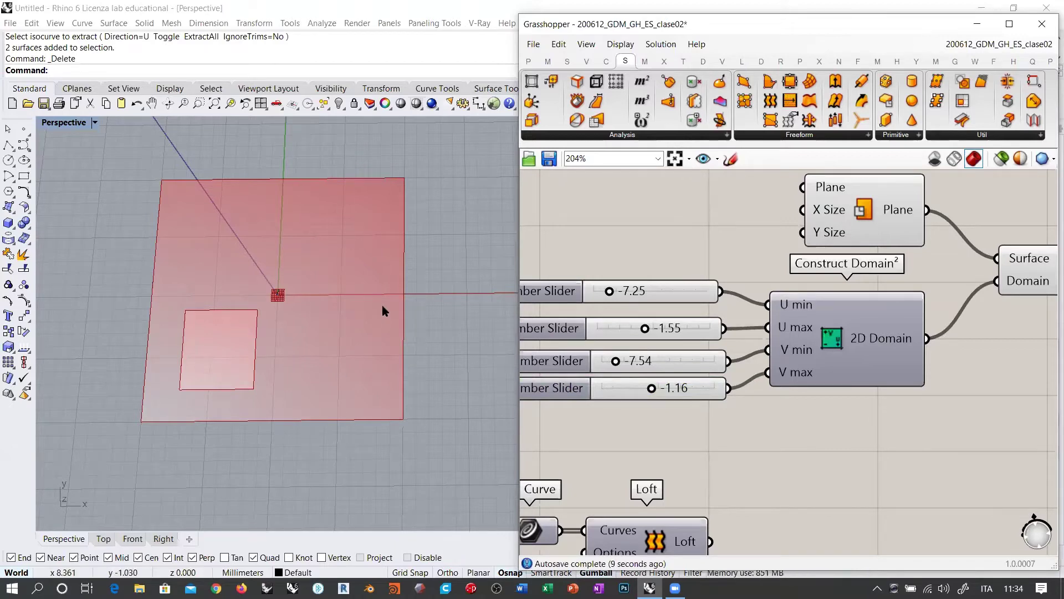
# - Set the U min and V min sliders to -10.00, U max to -7.54 and V max to -6.56
pyautogui.moveTo(610, 292); pyautogui.dragTo(582, 294)
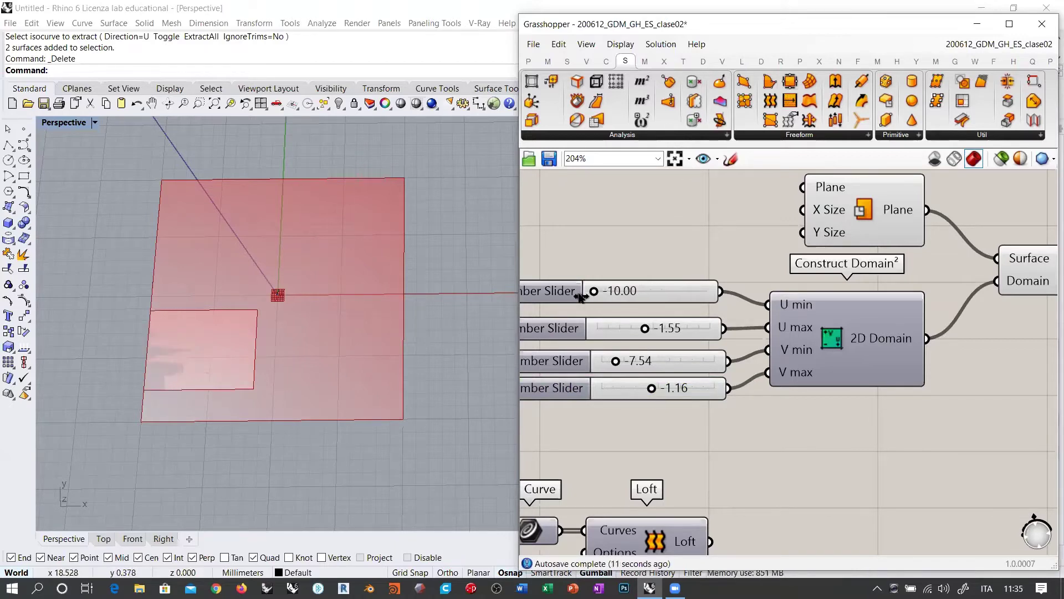
pyautogui.moveTo(617, 363); pyautogui.dragTo(600, 363)
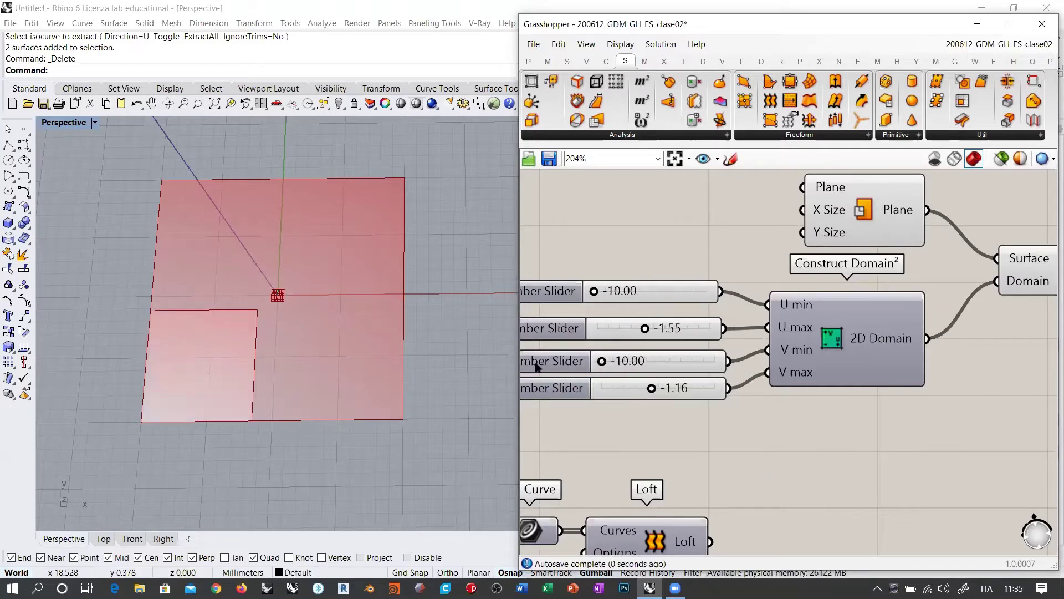
pyautogui.moveTo(645, 329); pyautogui.dragTo(611, 329)
pyautogui.moveTo(652, 387); pyautogui.dragTo(643, 388)
pyautogui.moveTo(618, 390); pyautogui.dragTo(622, 389)
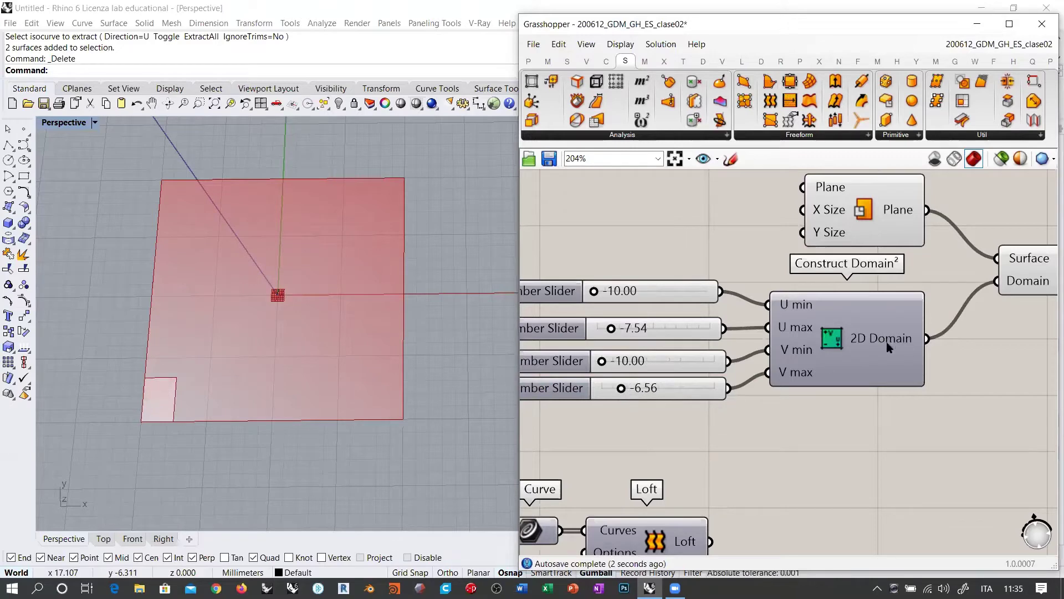
pyautogui.click(652, 324)
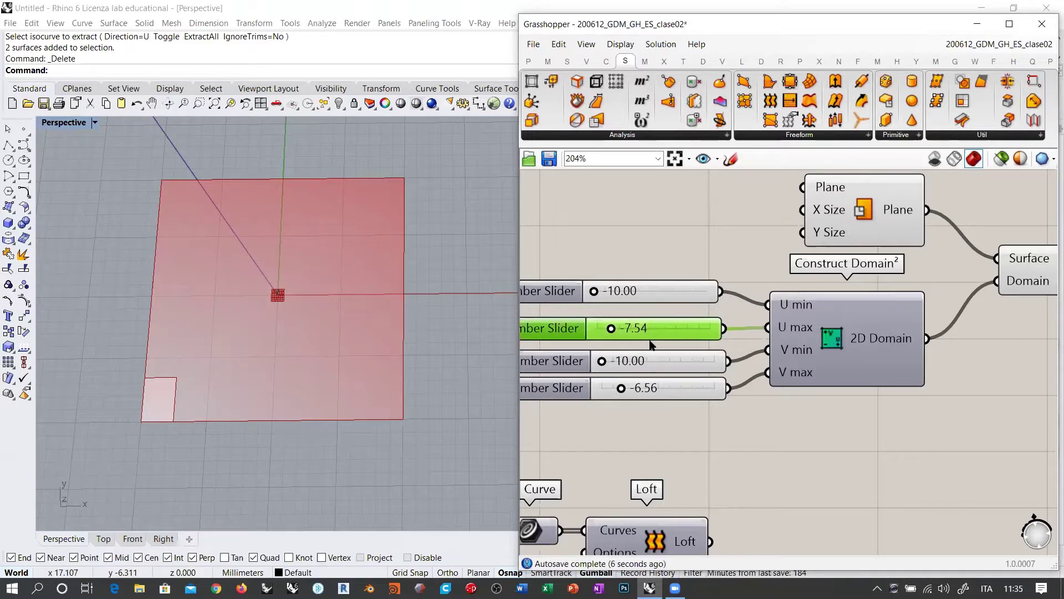
pyautogui.keyDown('shift'); pyautogui.click(659, 389); pyautogui.keyUp('shift')
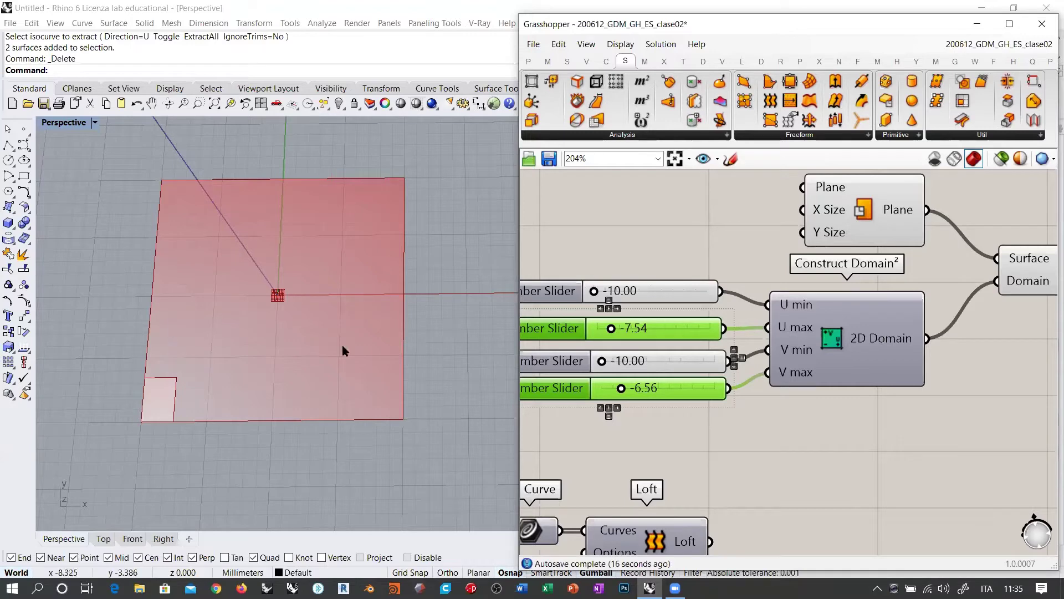
pyautogui.click(704, 427)
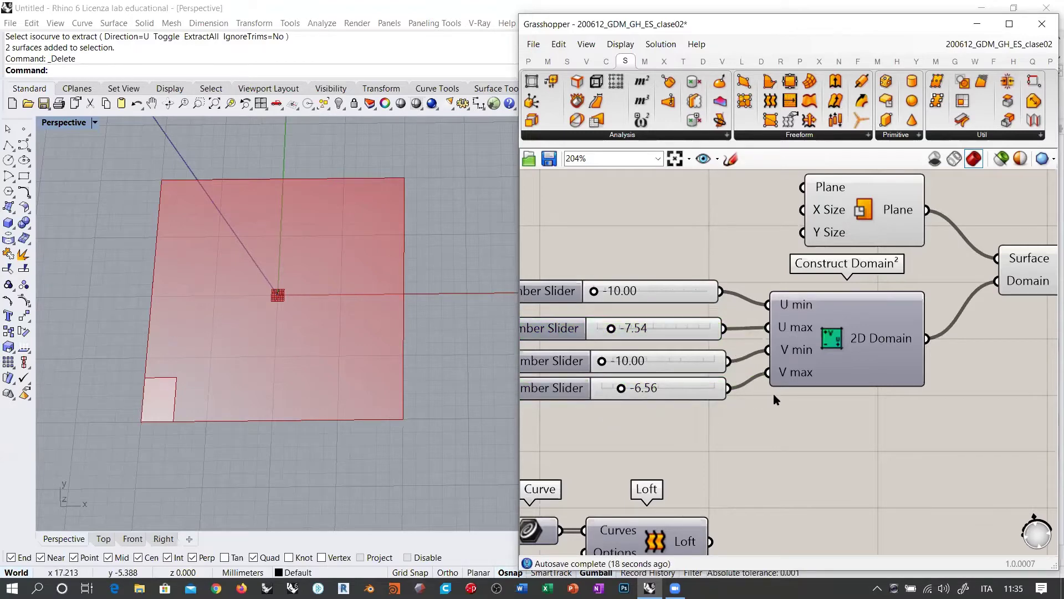
pyautogui.click(868, 345)
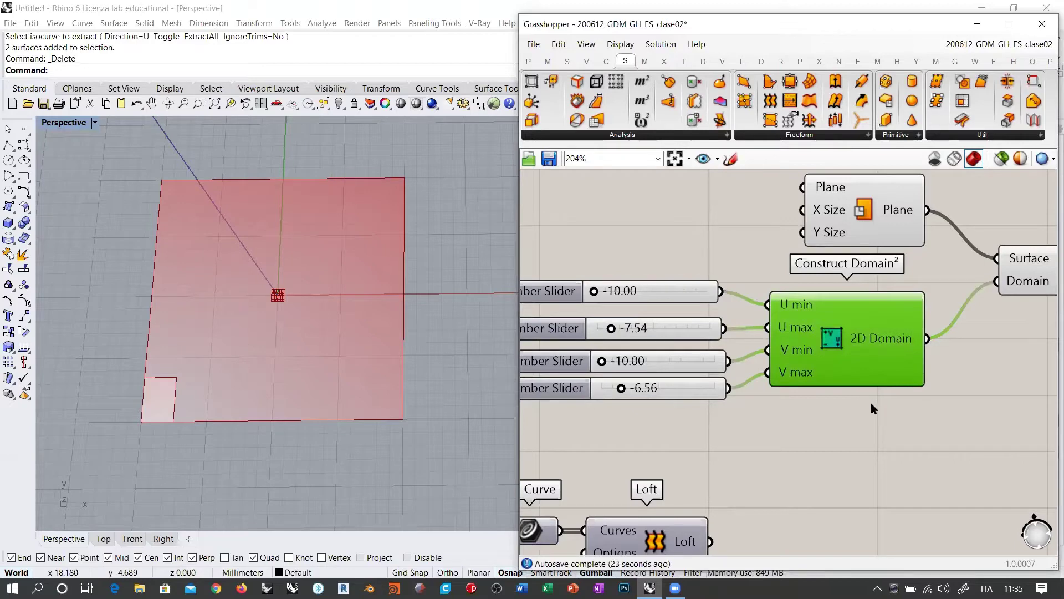
pyautogui.moveTo(900, 399); pyautogui.dragTo(863, 414, button='right')
pyautogui.moveTo(871, 420); pyautogui.dragTo(614, 298)
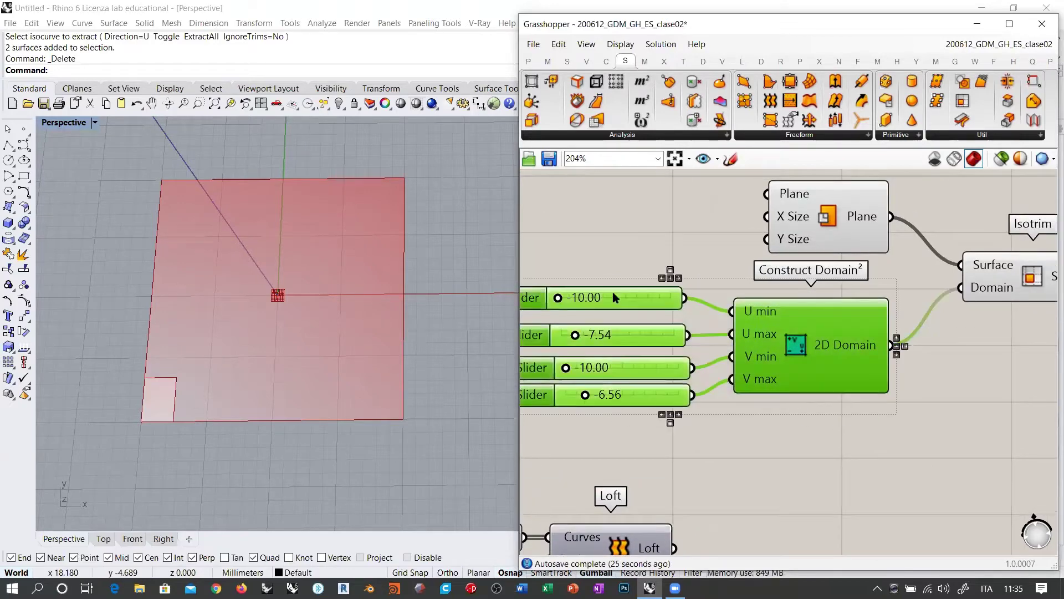
pyautogui.press('Delete')
pyautogui.moveTo(878, 299); pyautogui.dragTo(817, 340, button='right')
pyautogui.moveTo(771, 262); pyautogui.dragTo(693, 260)
pyautogui.click(753, 327)
pyautogui.hotkey('ctrl', 'z')
pyautogui.hotkey('ctrl', 'z')
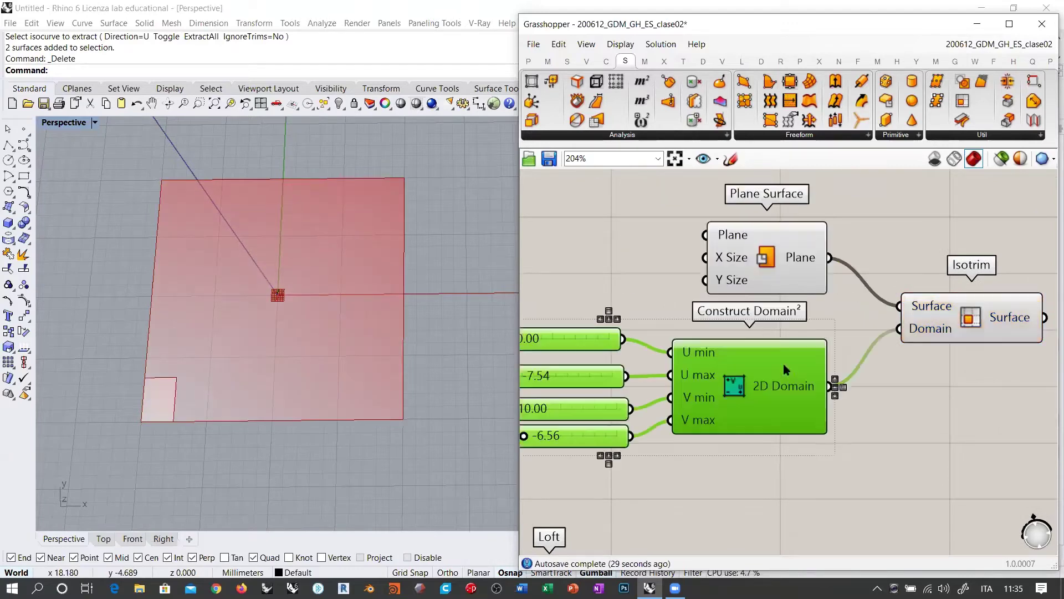
# - Space the four number sliders evenly, shift Plane Surface slightly, and move Isotrim closer to Plane Surface and Construct Domain²
pyautogui.click(846, 431)
pyautogui.moveTo(673, 339); pyautogui.dragTo(848, 331, button='right')
pyautogui.moveTo(724, 286); pyautogui.dragTo(623, 461)
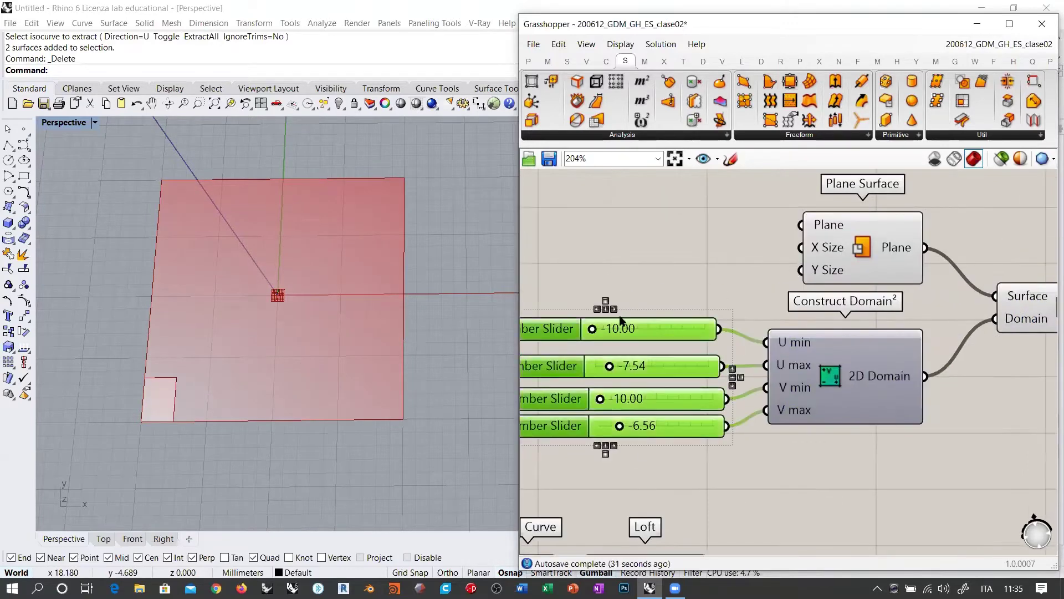
pyautogui.moveTo(824, 367); pyautogui.dragTo(807, 367)
pyautogui.click(747, 259)
pyautogui.moveTo(860, 253); pyautogui.dragTo(842, 255)
pyautogui.moveTo(972, 328); pyautogui.dragTo(815, 318, button='right')
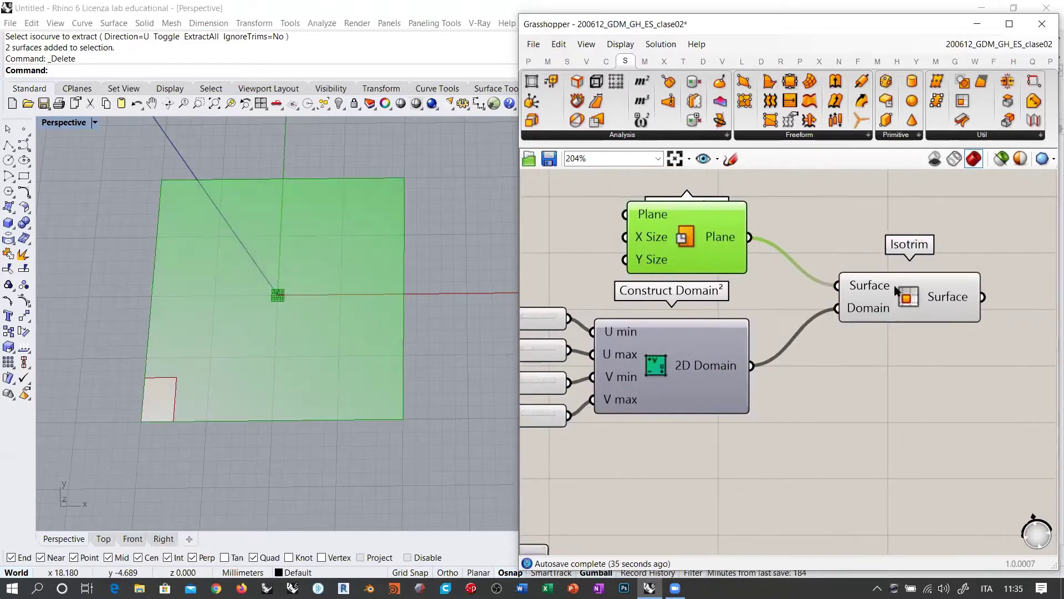
pyautogui.moveTo(855, 298); pyautogui.dragTo(854, 291)
pyautogui.click(862, 343)
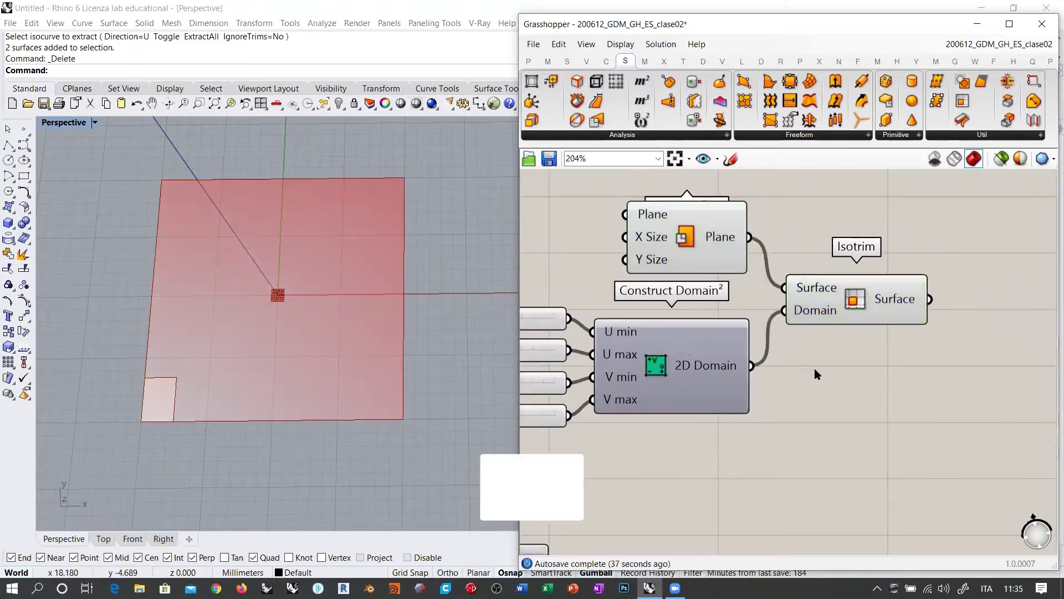
pyautogui.scroll(-4, 863, 346)
pyautogui.moveTo(910, 272); pyautogui.dragTo(632, 409)
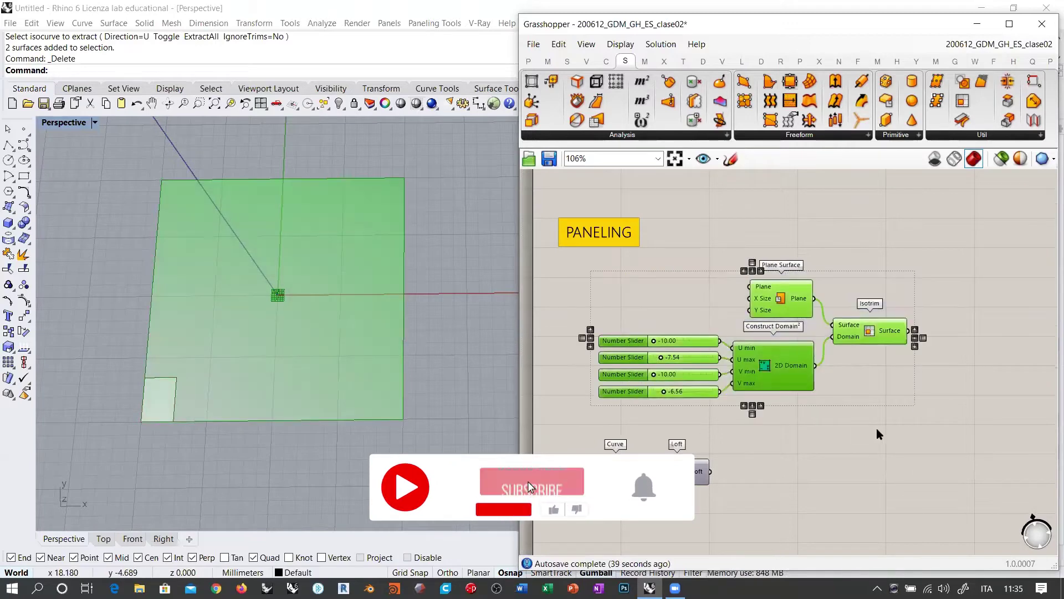
pyautogui.click(877, 432)
# - Set U max to -2.23, U min to -6.07, V min to -7.54 and V max to -2.73
pyautogui.scroll(4, 659, 357)
pyautogui.moveTo(654, 359); pyautogui.dragTo(684, 358)
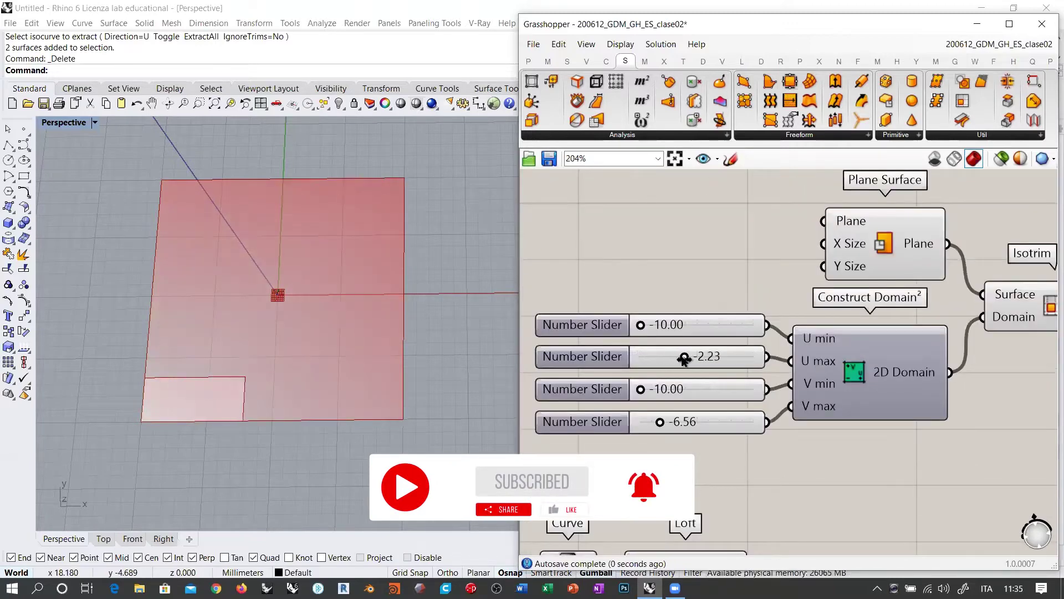
pyautogui.moveTo(641, 325); pyautogui.dragTo(663, 325)
pyautogui.moveTo(642, 389); pyautogui.dragTo(681, 422)
# - Group the sliders, Plane Surface, Construct Domain² and Isotrim components, and disable them all
pyautogui.scroll(-5, 806, 479)
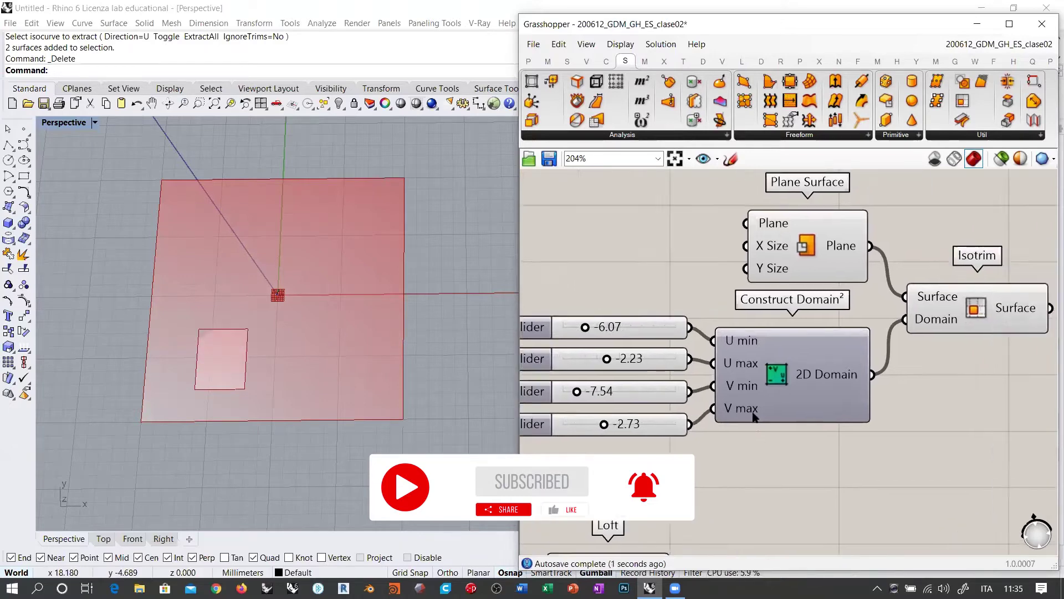
pyautogui.moveTo(889, 442); pyautogui.dragTo(671, 299)
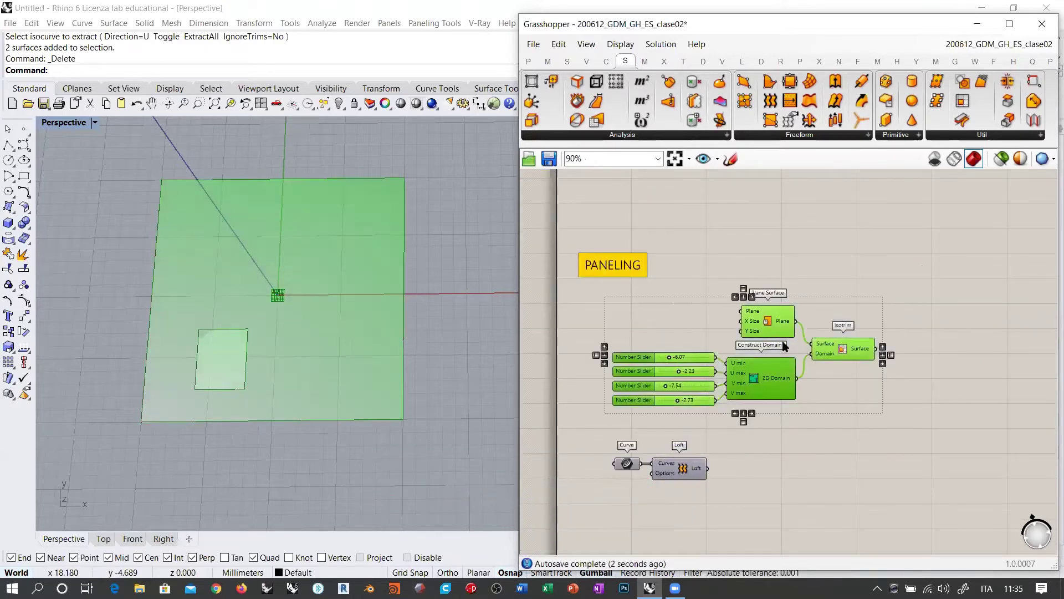
pyautogui.hotkey('ctrl', 'g')
pyautogui.hotkey('ctrl', 'e')
# - Copy the Plane Surface component outside the group, enable the copy, and move the group directly under the PANELING label
pyautogui.moveTo(769, 318); pyautogui.dragTo(670, 330, button='right')
pyautogui.keyDown('alt'); pyautogui.moveTo(670, 330); pyautogui.dragTo(901, 334); pyautogui.keyUp('alt')
pyautogui.hotkey('ctrl', 'e')
pyautogui.click(913, 391)
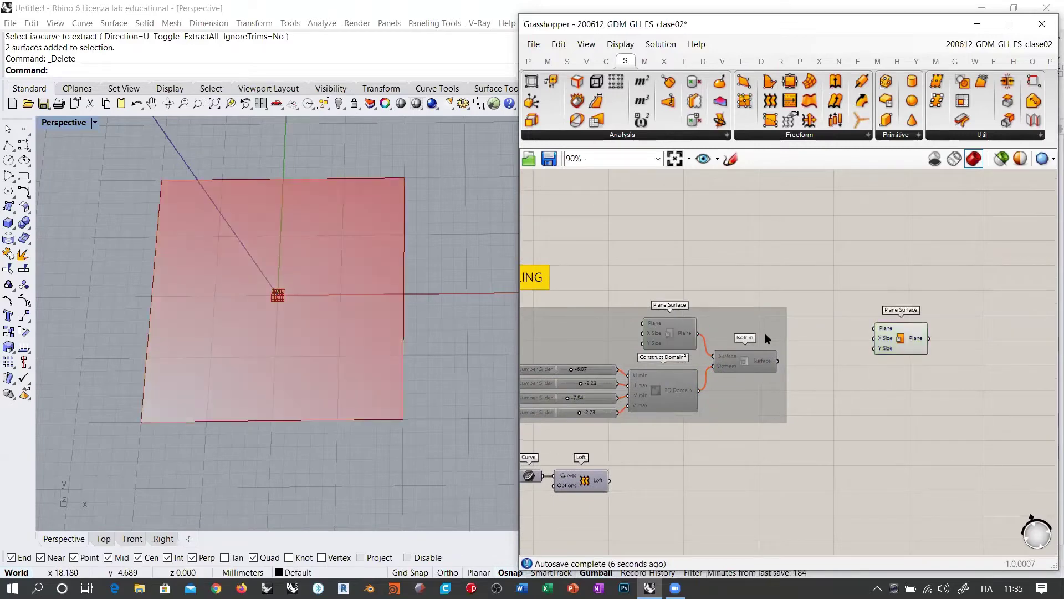
pyautogui.moveTo(585, 346); pyautogui.dragTo(661, 330, button='right')
pyautogui.moveTo(638, 311); pyautogui.dragTo(609, 303)
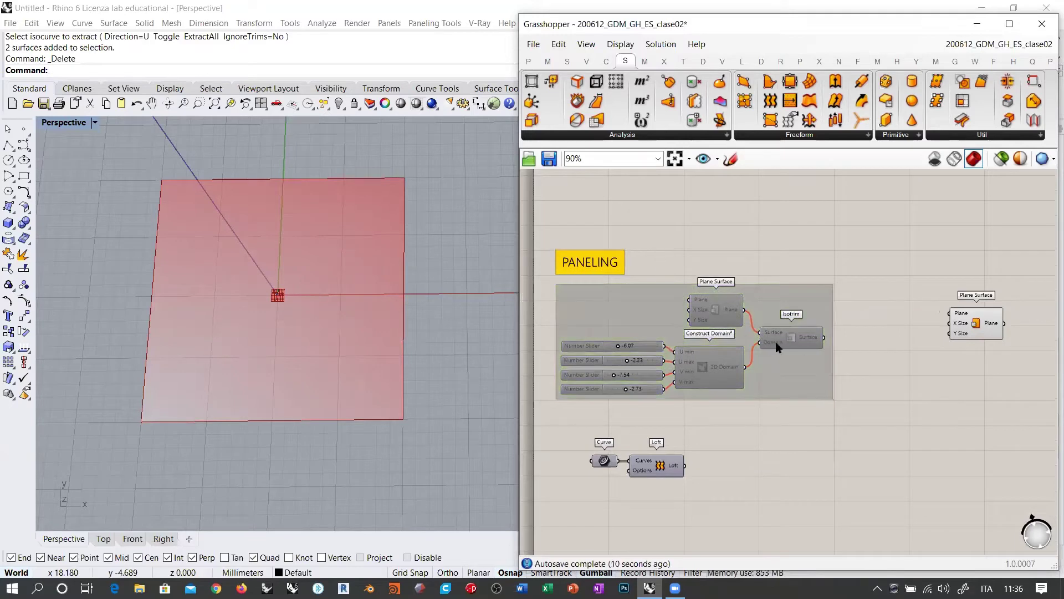
pyautogui.click(721, 308)
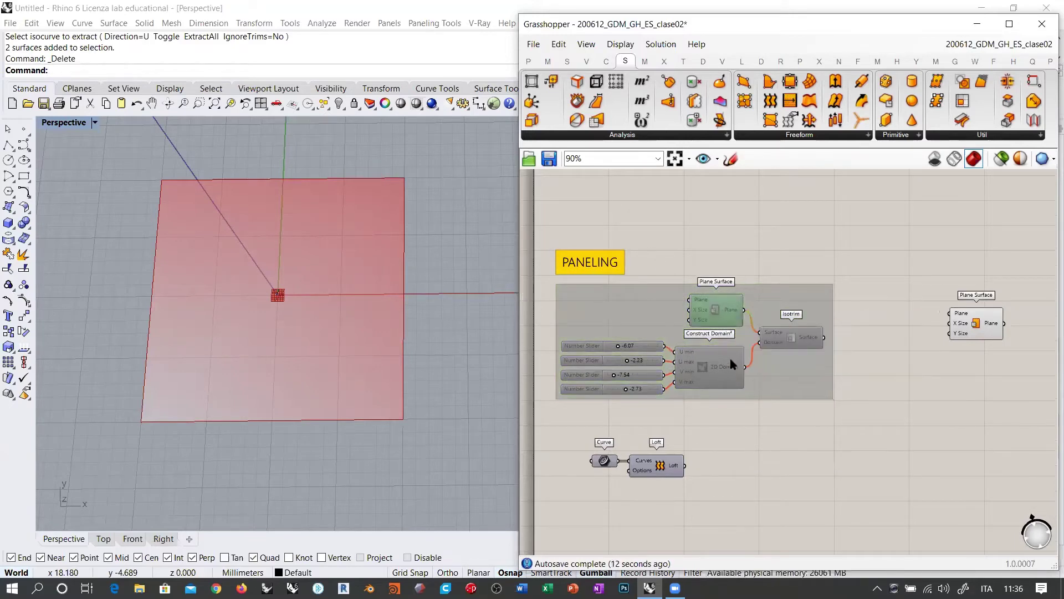
pyautogui.click(728, 368)
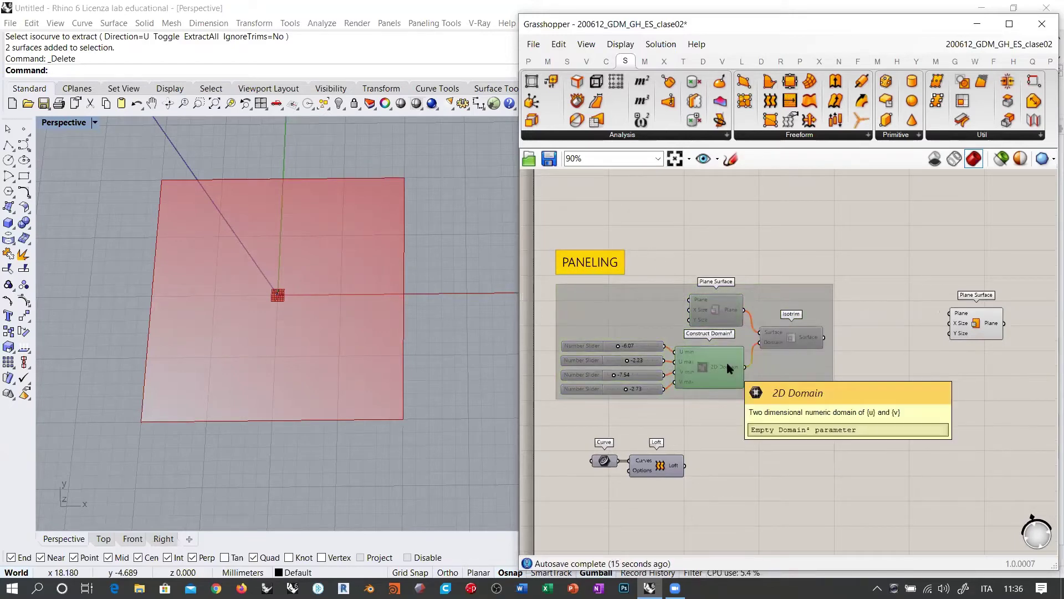
pyautogui.click(798, 340)
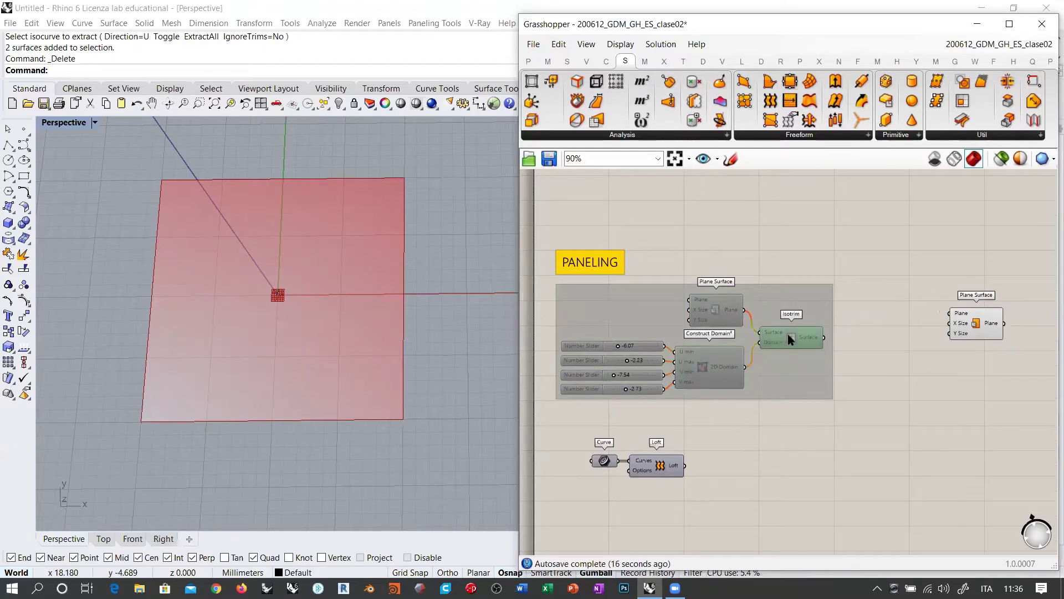
pyautogui.click(953, 429)
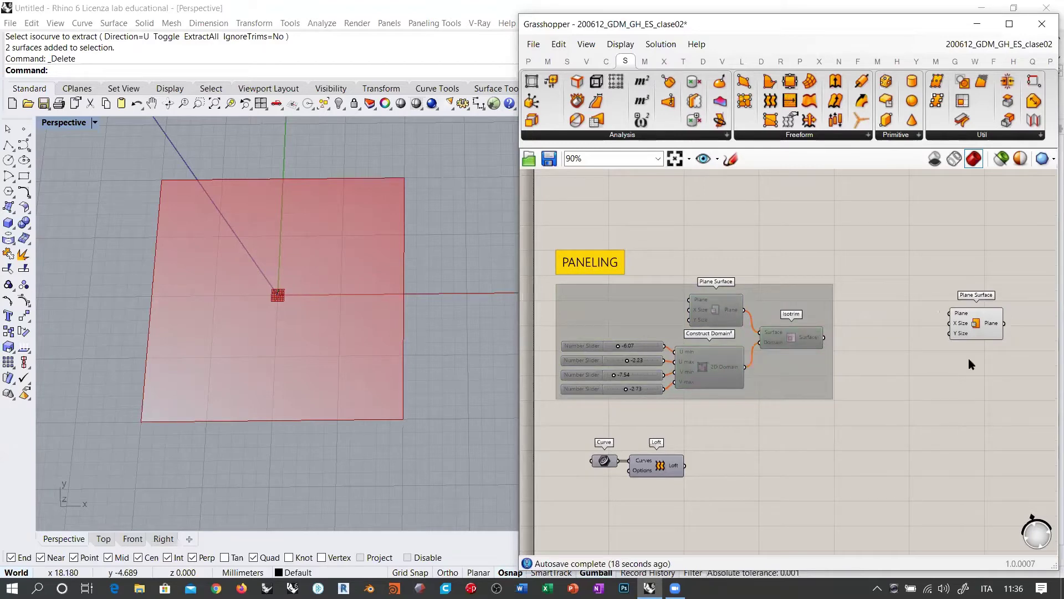
# - Move the copied Plane Surface component slightly closer to the disabled group
pyautogui.moveTo(969, 359); pyautogui.dragTo(715, 358, button='right')
pyautogui.scroll(5, 713, 340)
pyautogui.moveTo(696, 303); pyautogui.dragTo(620, 274)
pyautogui.click(772, 351)
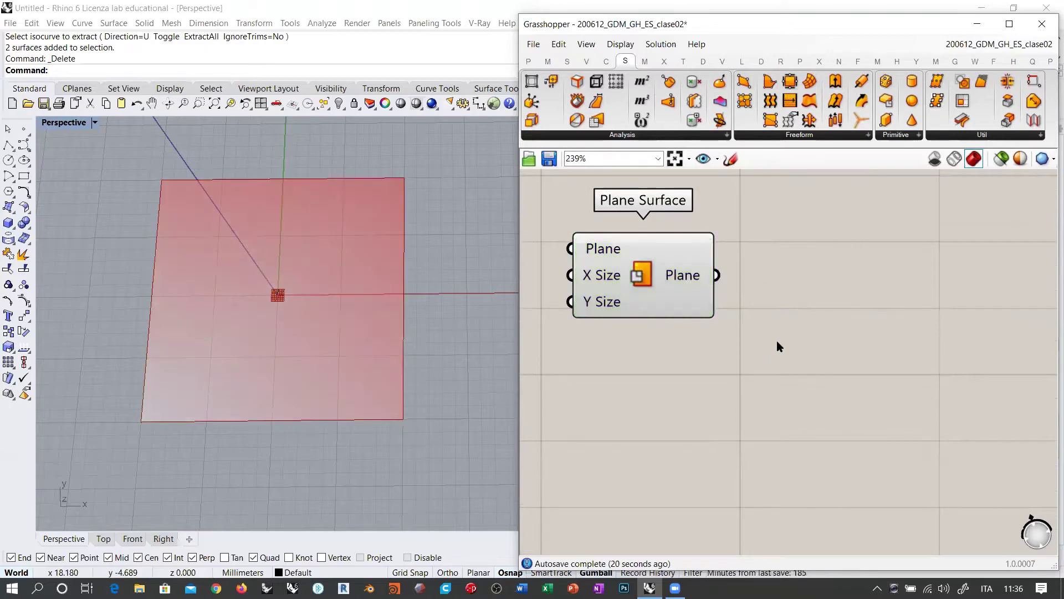
pyautogui.moveTo(778, 342); pyautogui.dragTo(782, 371, button='right')
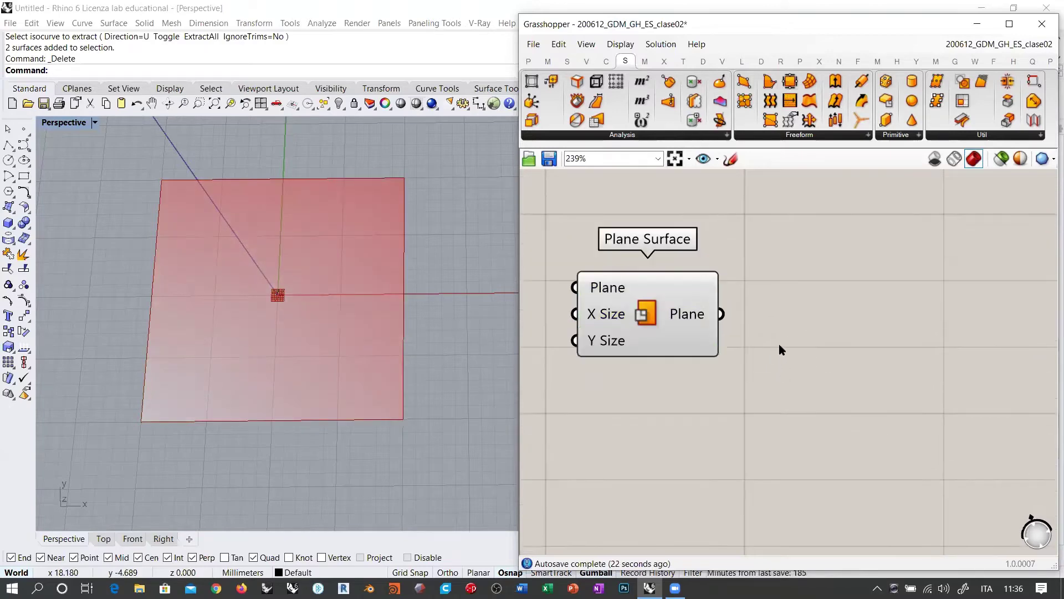
pyautogui.moveTo(691, 314)
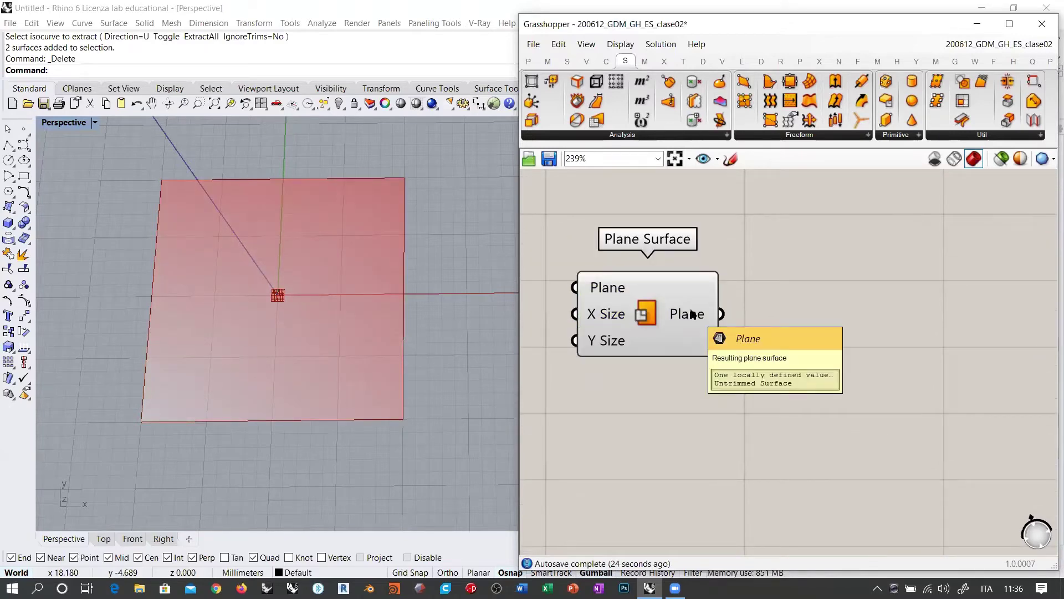
pyautogui.scroll(-4, 691, 314)
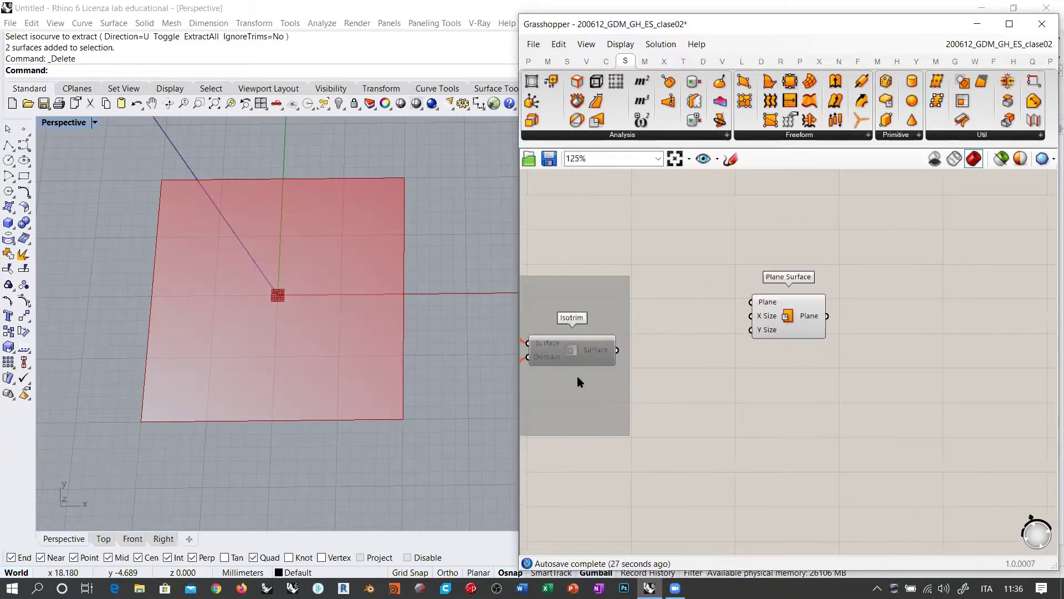
pyautogui.moveTo(522, 399); pyautogui.dragTo(640, 368, button='right')
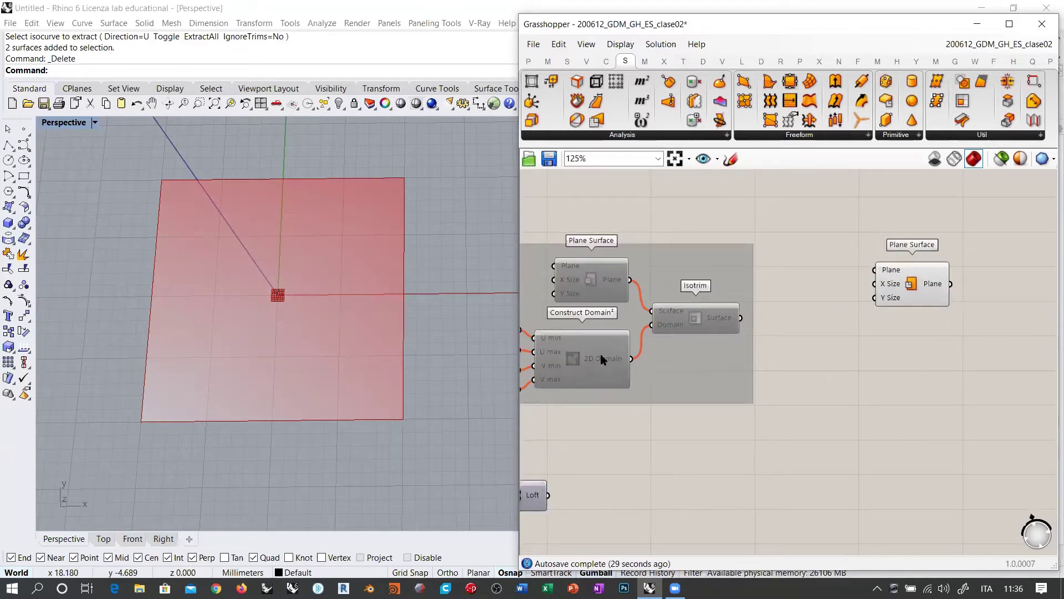
pyautogui.moveTo(922, 325); pyautogui.dragTo(739, 344, button='right')
pyautogui.scroll(4, 741, 327)
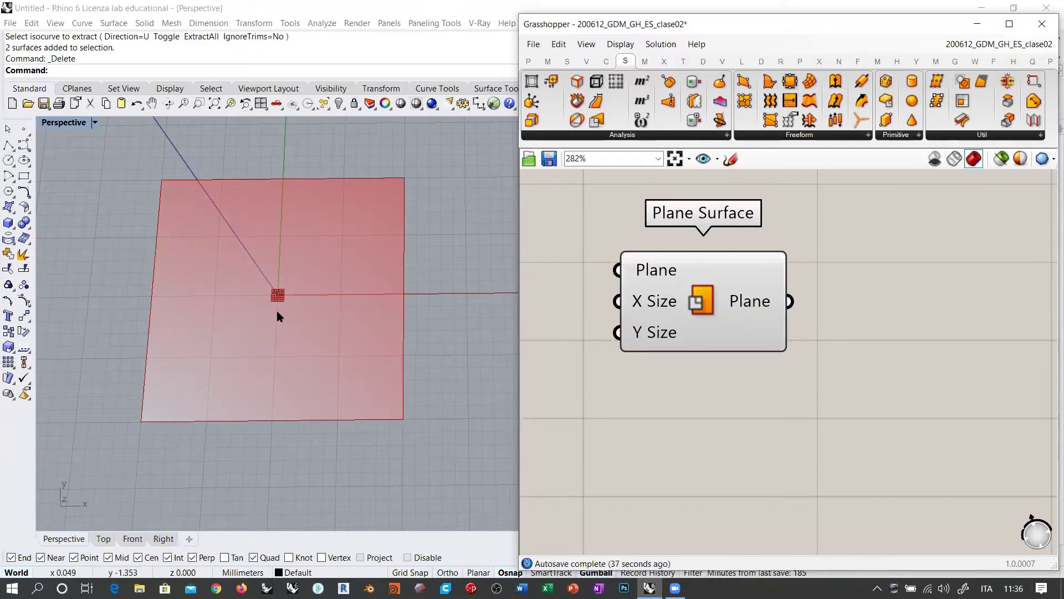
# - Add a Divide Domain² component beside the copied Plane Surface and connect the Plane output to its Domain input
pyautogui.moveTo(881, 346); pyautogui.dragTo(830, 349, button='right')
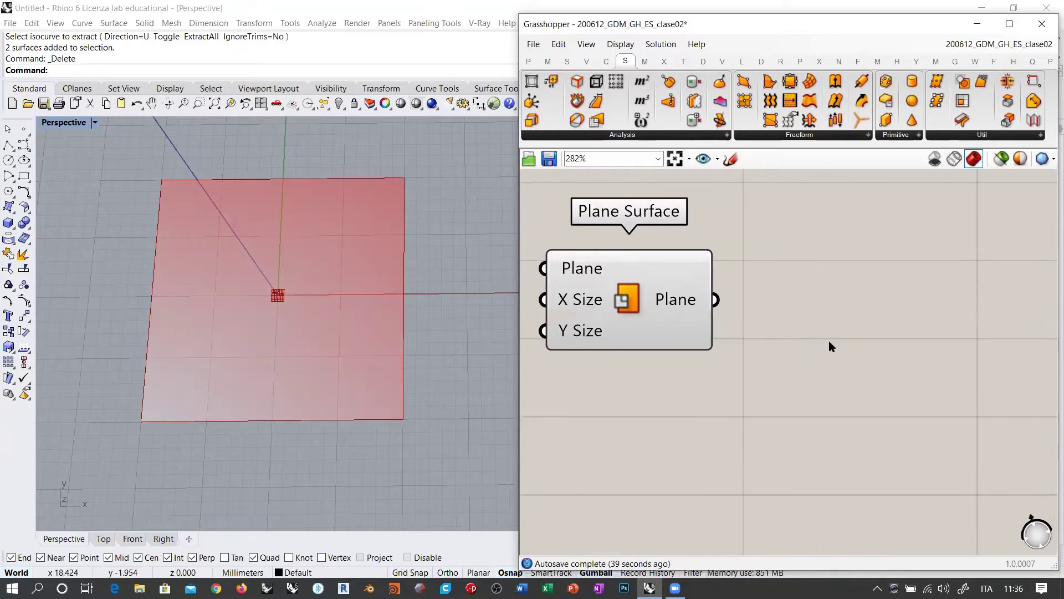
pyautogui.doubleClick(830, 342)
pyautogui.write('dd')
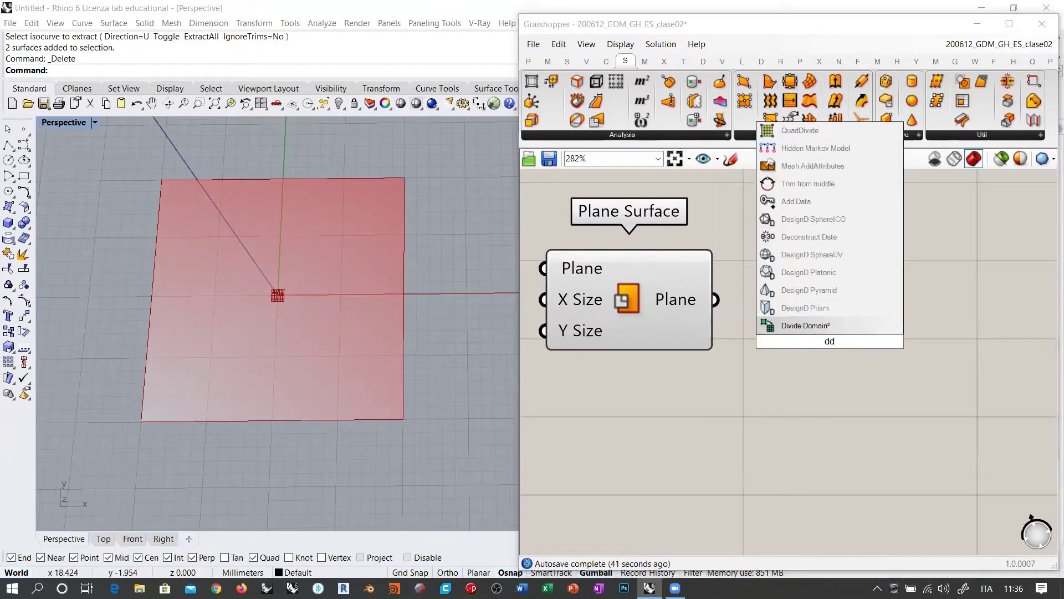
pyautogui.click(817, 327)
pyautogui.moveTo(826, 356); pyautogui.dragTo(877, 420)
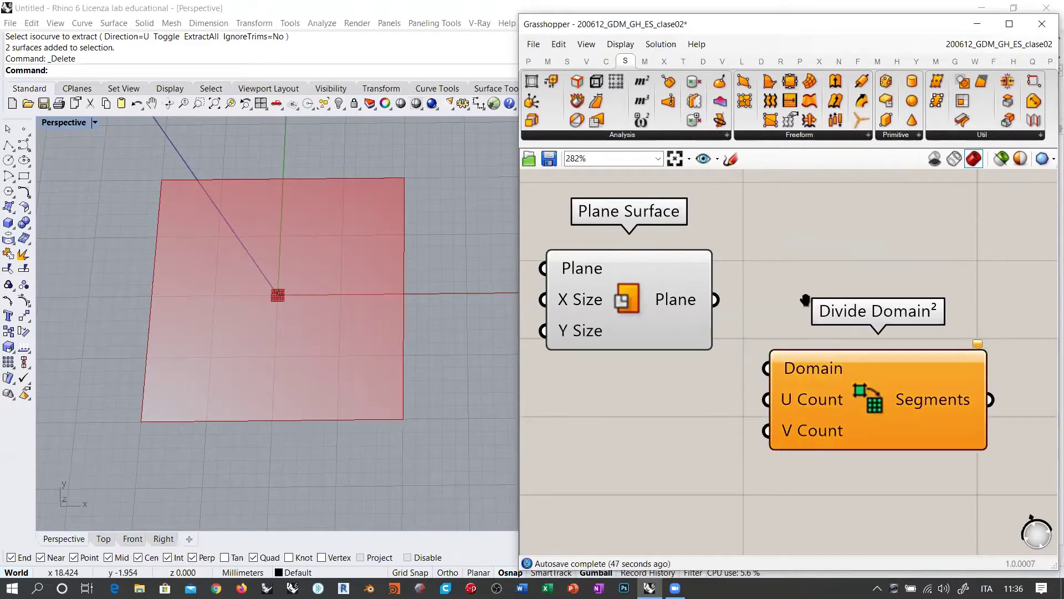
pyautogui.moveTo(805, 300); pyautogui.dragTo(813, 273, button='right')
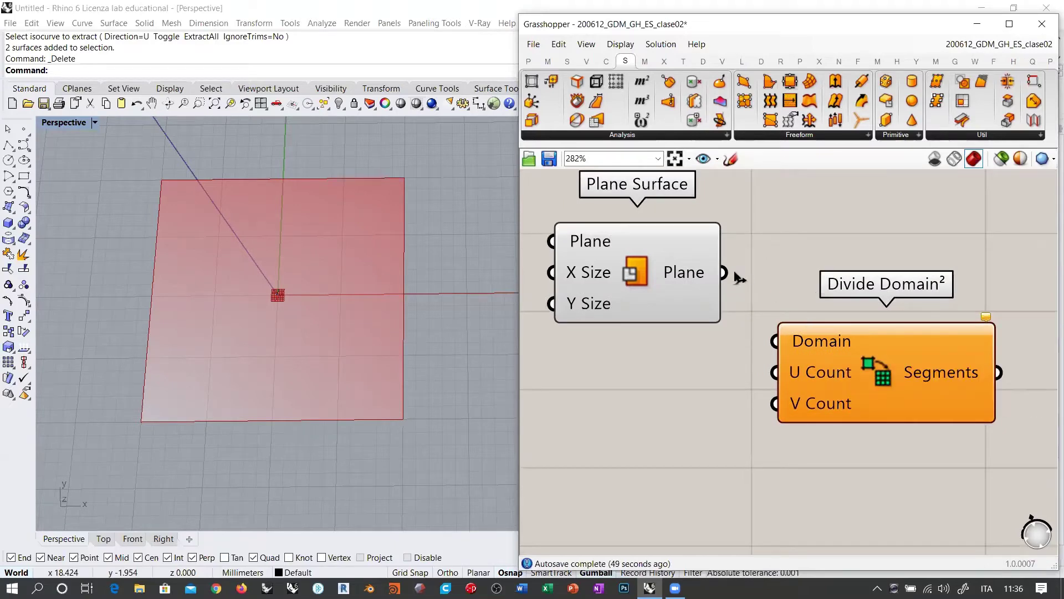
pyautogui.moveTo(724, 272); pyautogui.dragTo(775, 341)
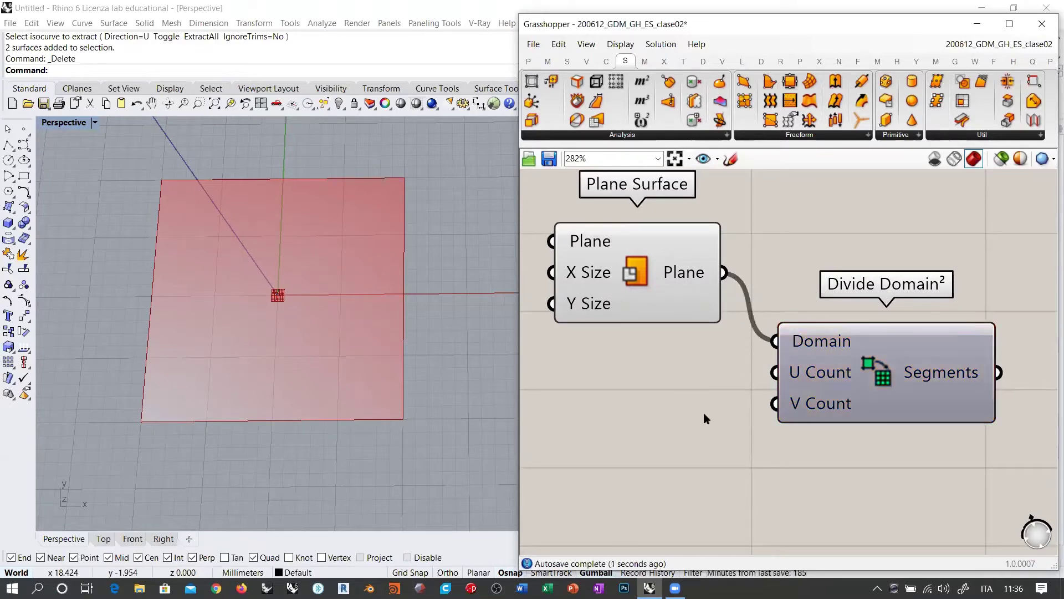
# - Inspect the U Count and V Count inputs and the Segments output of Divide Domain²
pyautogui.moveTo(796, 374)
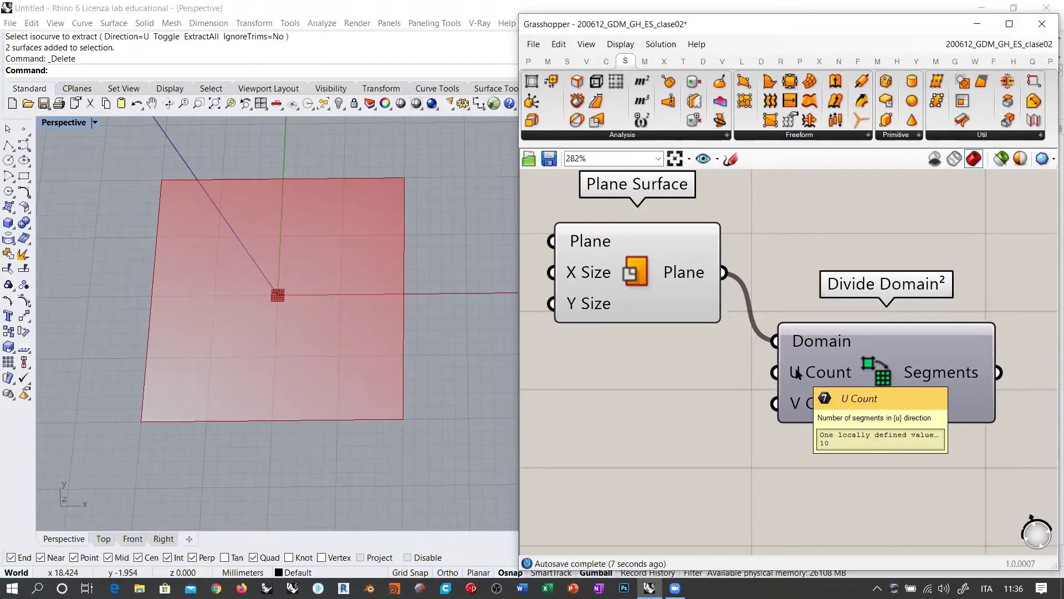
pyautogui.moveTo(798, 403)
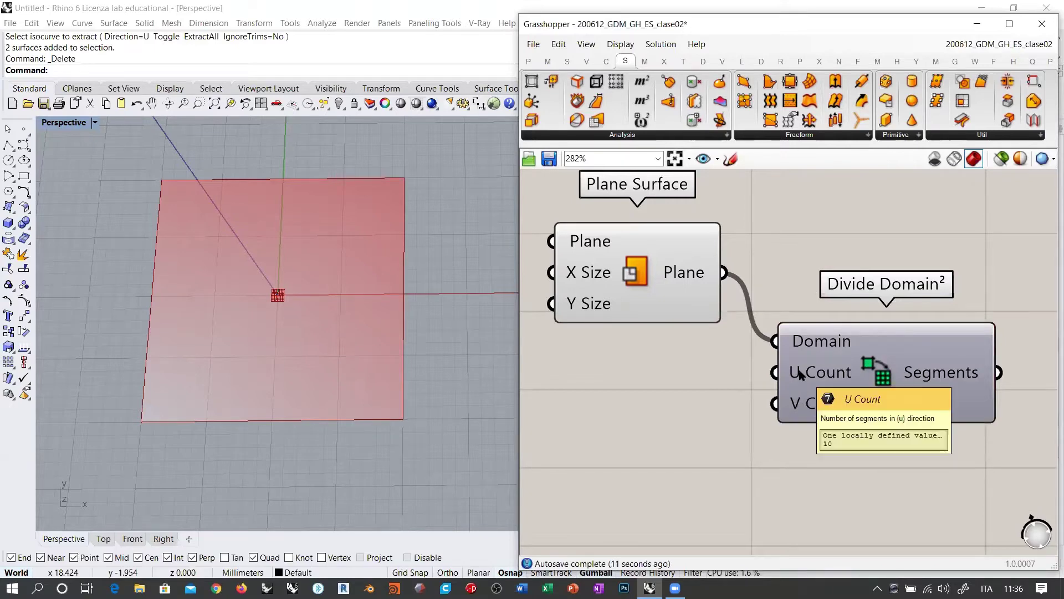
pyautogui.moveTo(925, 386); pyautogui.dragTo(781, 360, button='right')
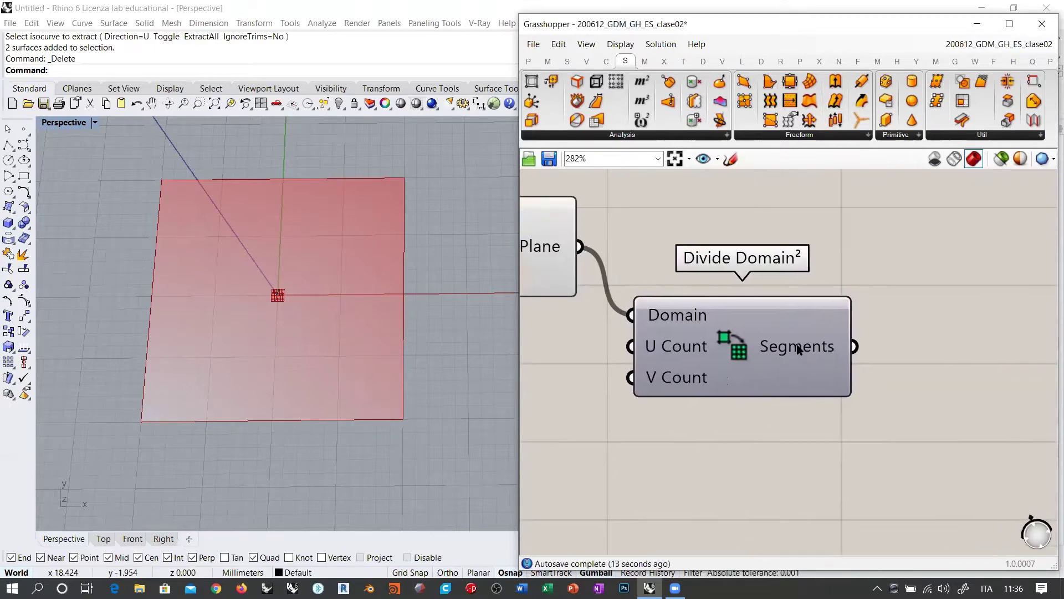
pyautogui.moveTo(798, 349)
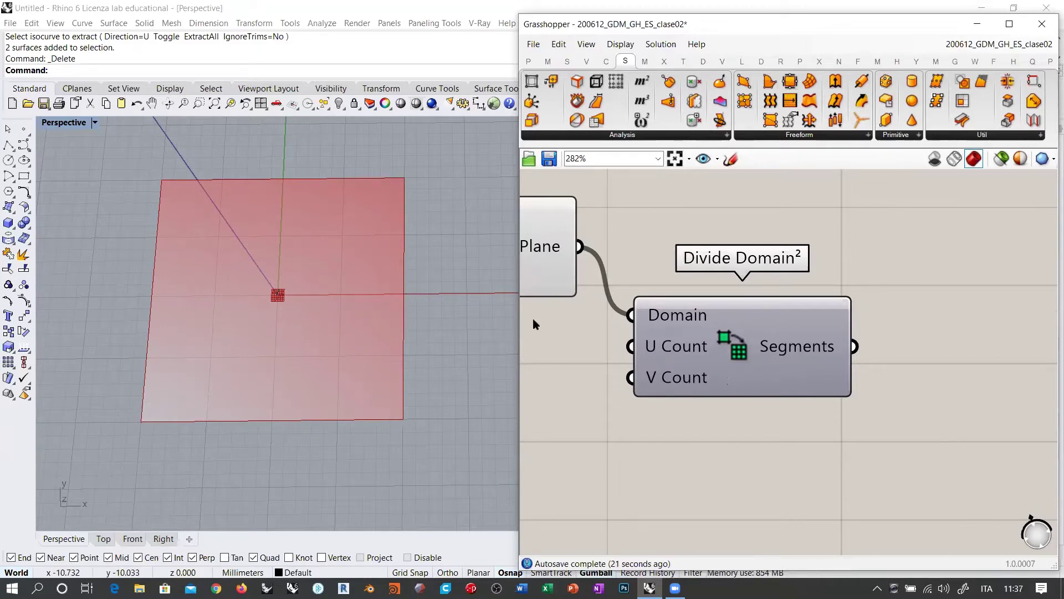
pyautogui.moveTo(905, 300); pyautogui.dragTo(874, 342, button='right')
pyautogui.scroll(-2, 720, 347)
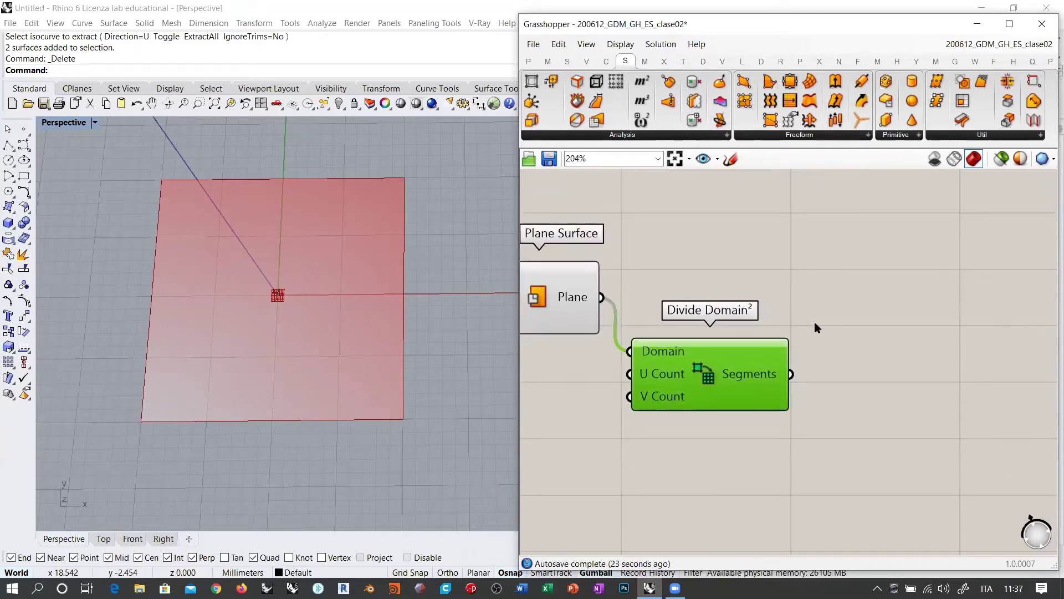
pyautogui.moveTo(756, 379)
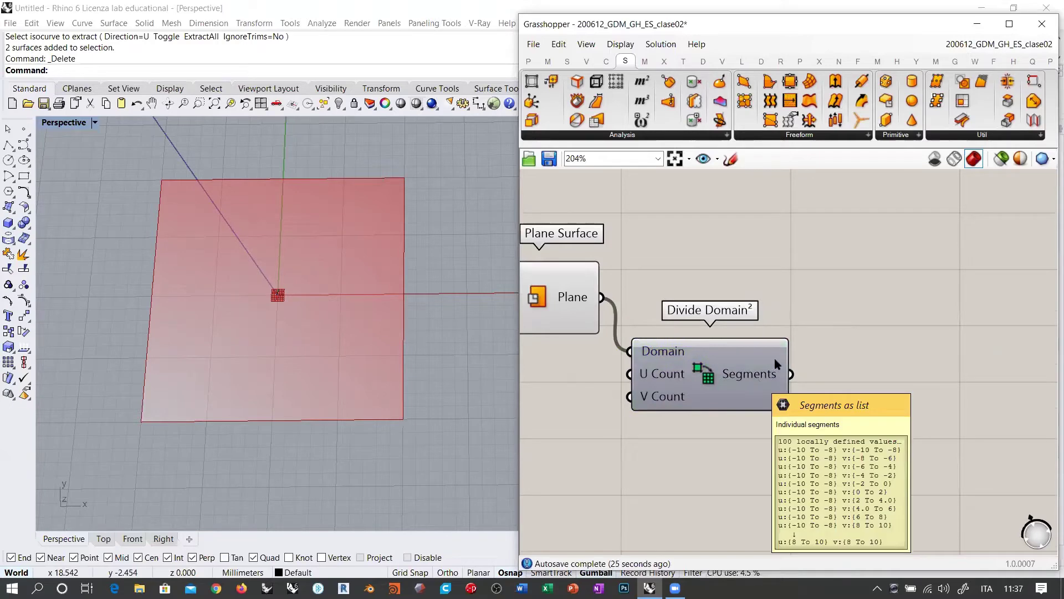
# - Add an Isotrim component beyond the Segments output of Divide Domain²
pyautogui.doubleClick(877, 325)
pyautogui.write('isotr')
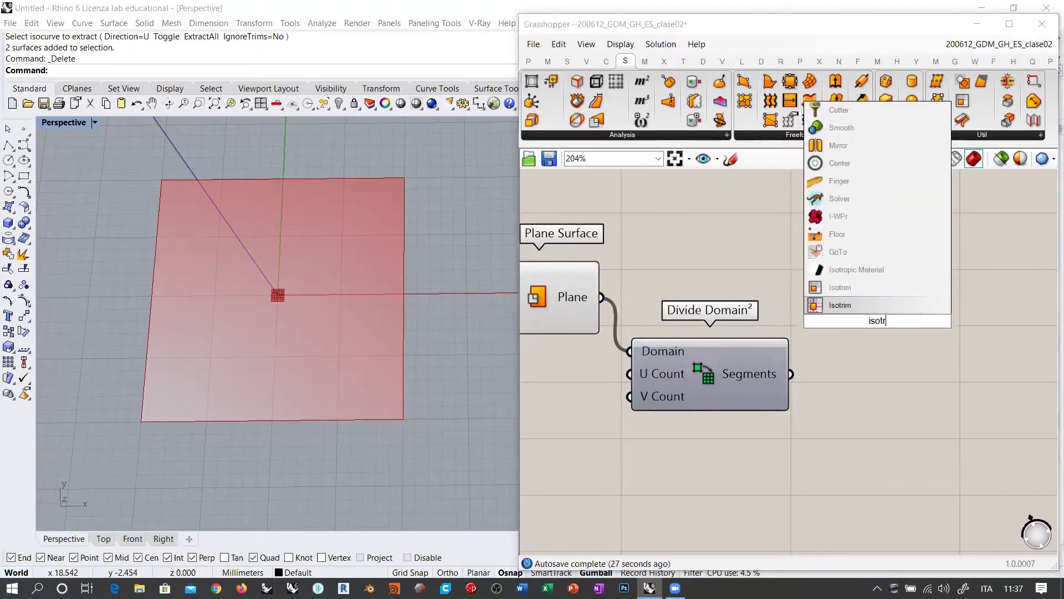
pyautogui.press('Return')
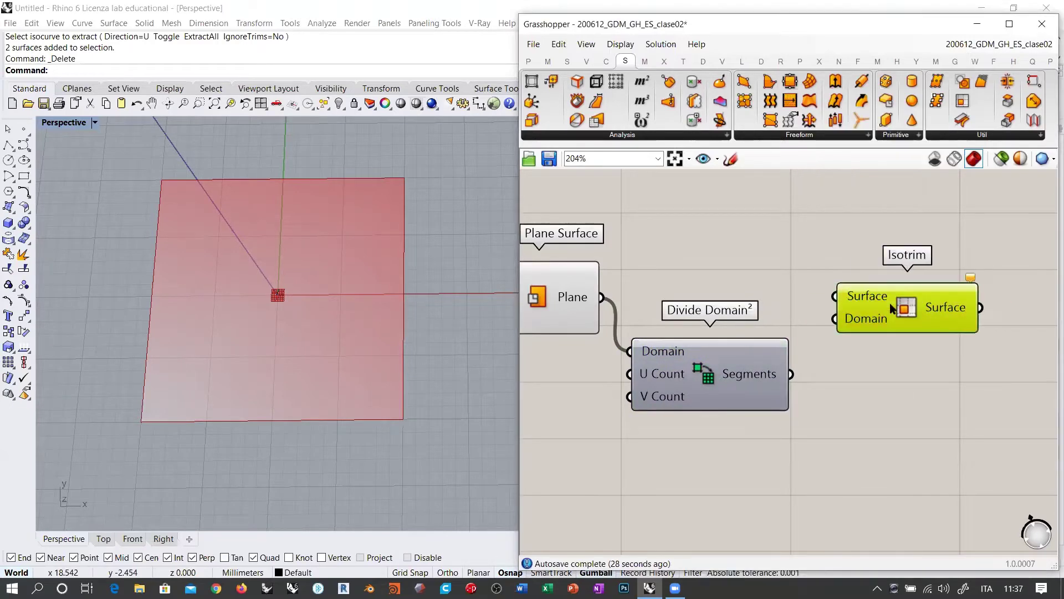
# - Connect the Plane Surface output to Isotrim's Surface input and the Divide Domain² Segments output to its Domain input
pyautogui.click(747, 276)
pyautogui.moveTo(747, 276); pyautogui.dragTo(778, 265, button='right')
pyautogui.moveTo(648, 283); pyautogui.dragTo(866, 285)
pyautogui.moveTo(923, 304); pyautogui.dragTo(924, 305)
pyautogui.click(919, 380)
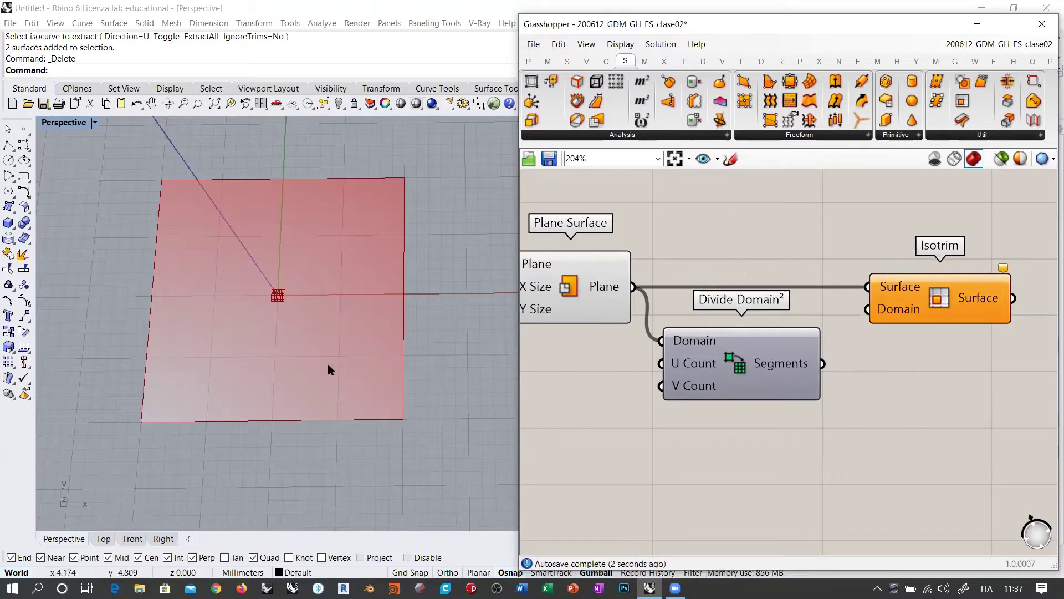
pyautogui.moveTo(822, 363); pyautogui.dragTo(868, 310)
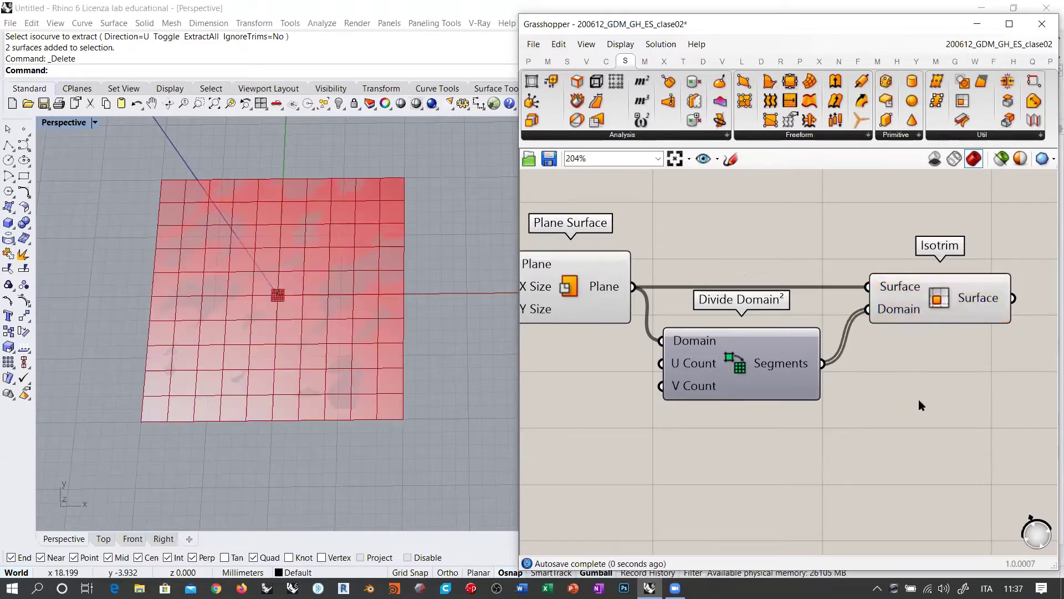
# - Turn off the preview of the Plane Surface component and inspect the data in Isotrim's Surface output
pyautogui.click(574, 292)
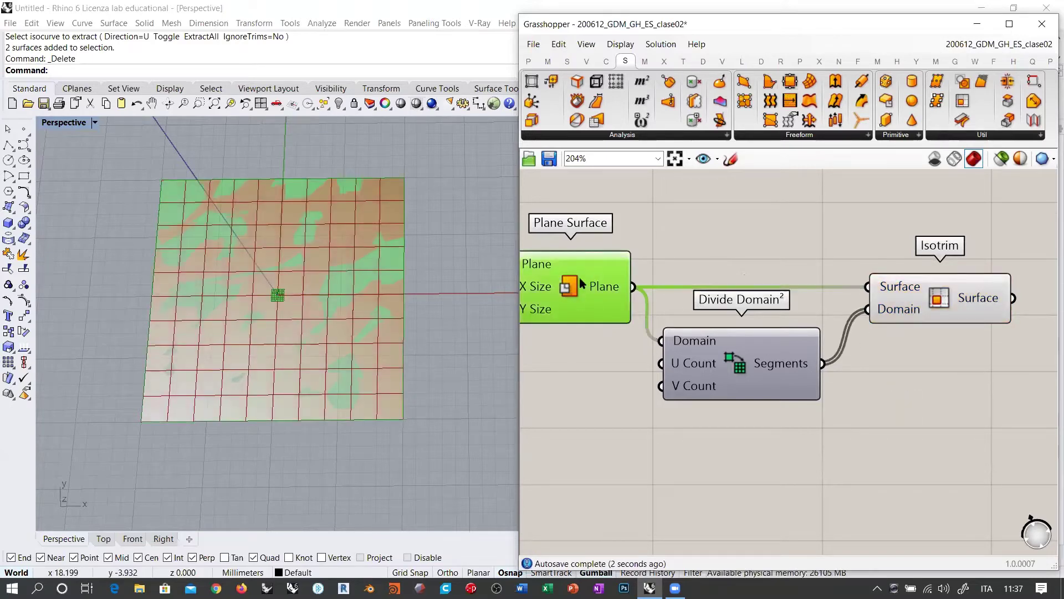
pyautogui.rightClick(574, 289)
pyautogui.click(621, 311)
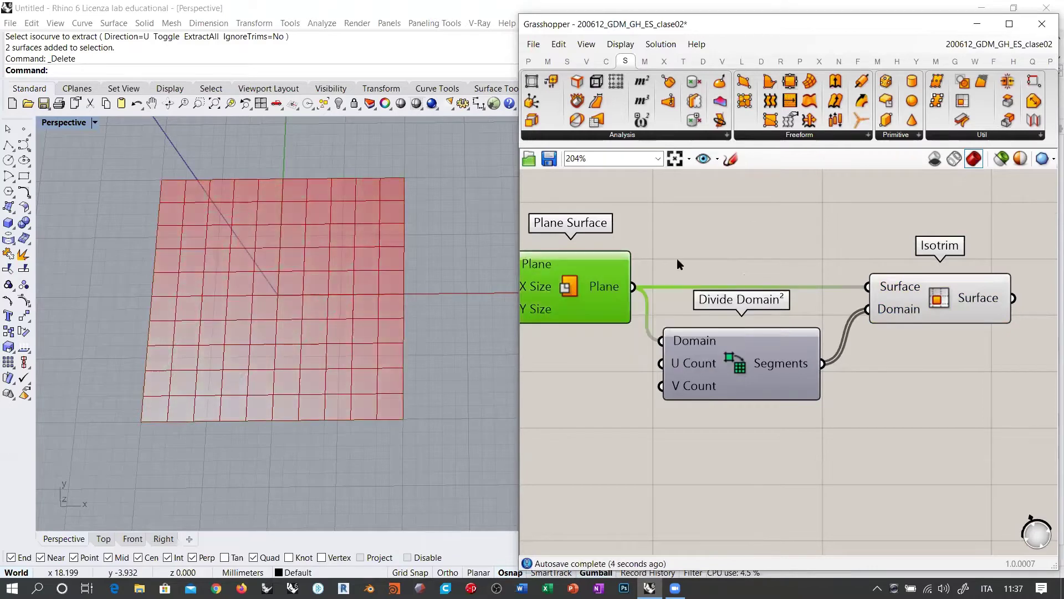
pyautogui.click(677, 266)
pyautogui.click(310, 270)
pyautogui.moveTo(986, 301); pyautogui.dragTo(715, 292, button='right')
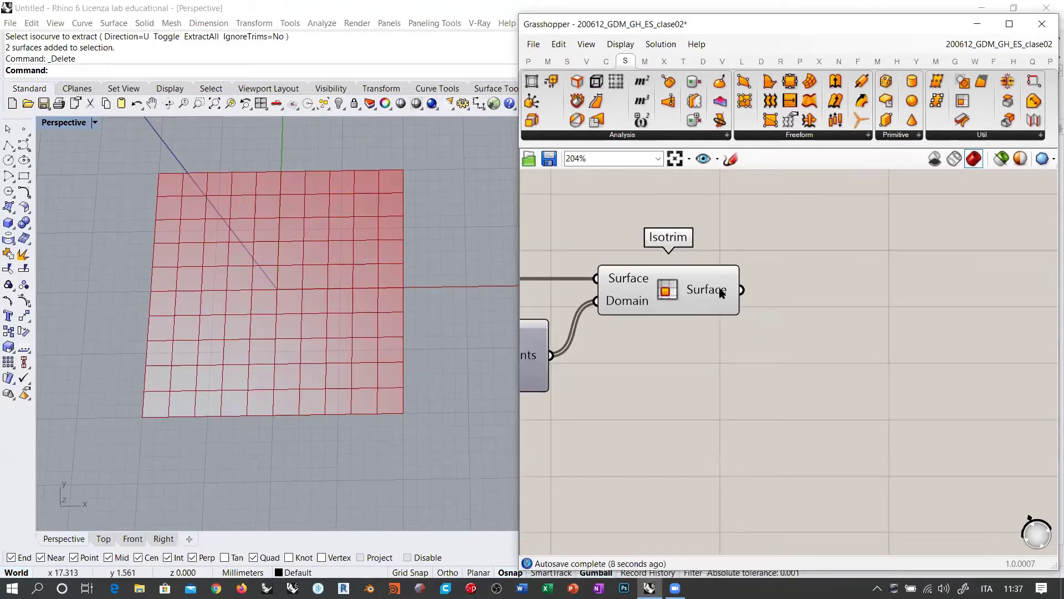
pyautogui.moveTo(721, 293)
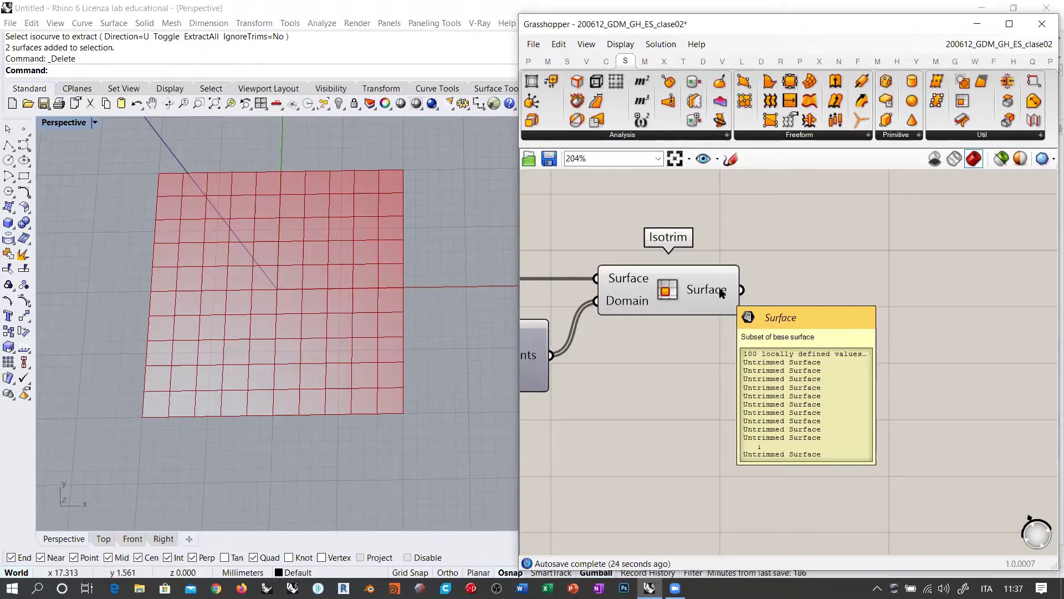
# - Draw a corner-to-corner plane surface in the empty area of the Rhino viewport beside the panel grid
pyautogui.moveTo(373, 333); pyautogui.dragTo(126, 237, button='right')
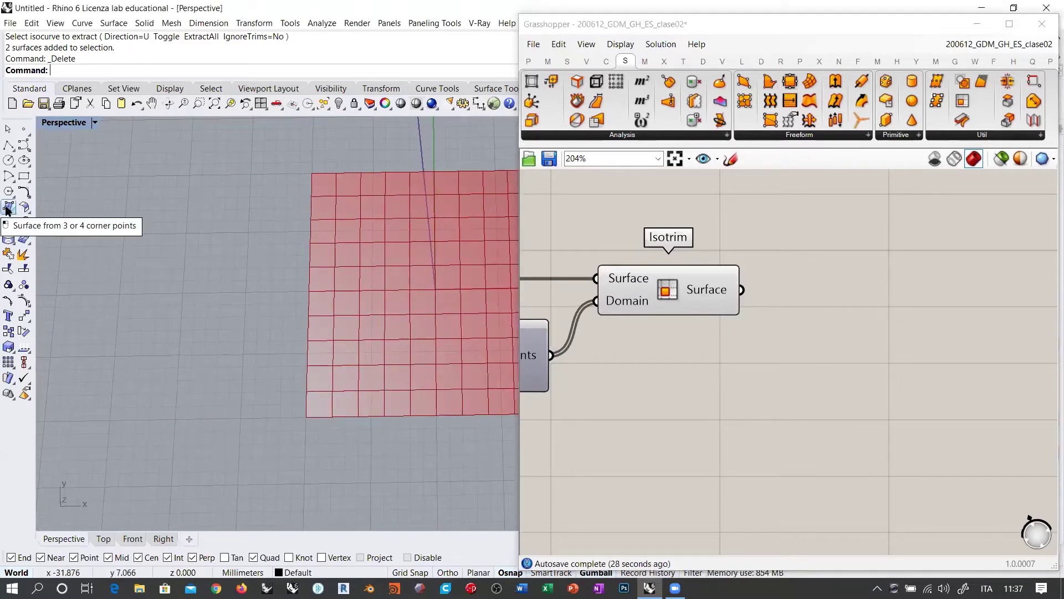
pyautogui.click(8, 209)
pyautogui.click(119, 213)
pyautogui.click(70, 349)
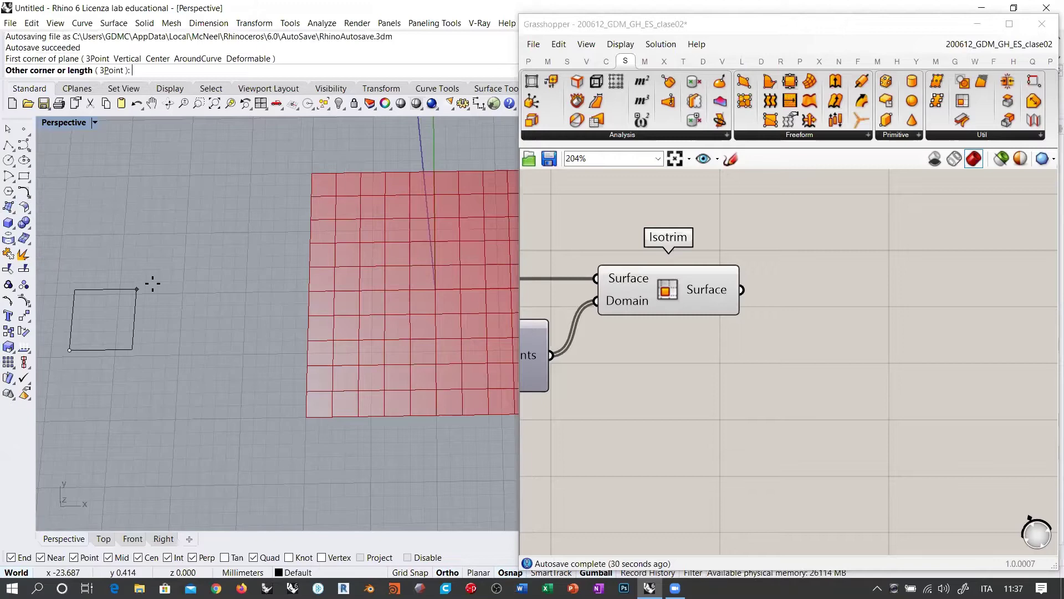
pyautogui.click(242, 197)
# - Draw a small rectangle inside the new plane surface, starting from its lower-left corner
pyautogui.click(23, 176)
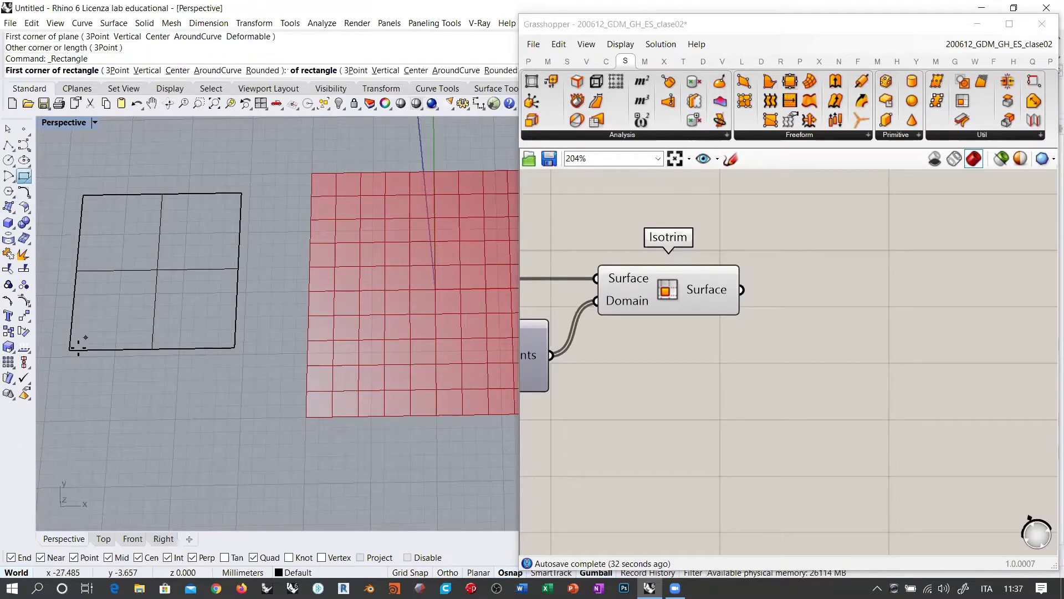
pyautogui.click(69, 350)
pyautogui.click(109, 312)
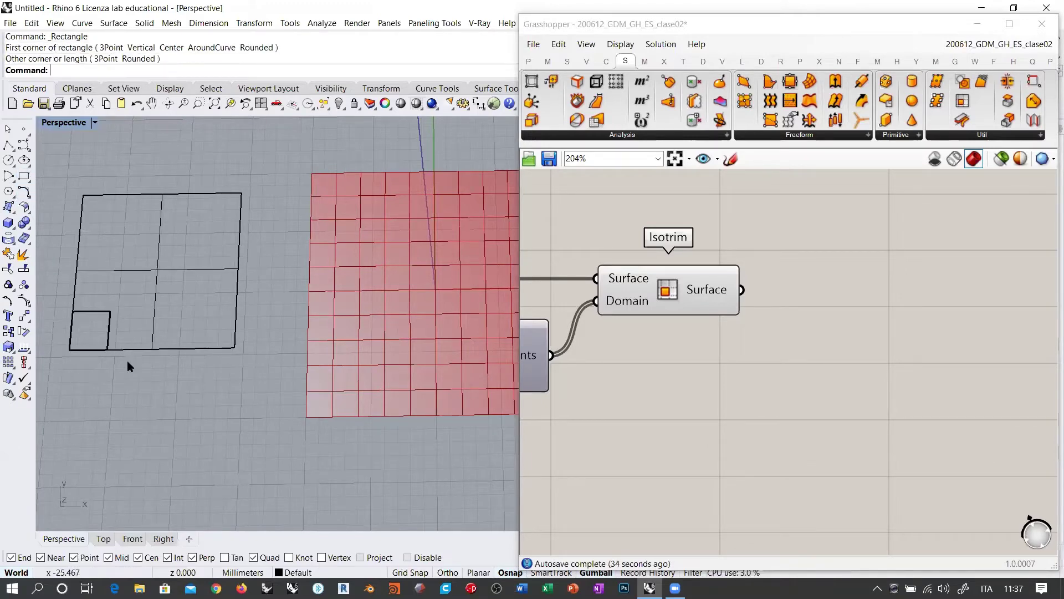
# - Trim the plane surface with the small rectangle, removing the part outside the rectangle
pyautogui.click(156, 271)
pyautogui.keyDown('shift'); pyautogui.moveTo(289, 335); pyautogui.dragTo(395, 341, button='right'); pyautogui.keyUp('shift')
pyautogui.scroll(1, 288, 283)
pyautogui.keyDown('shift'); pyautogui.moveTo(248, 250); pyautogui.dragTo(239, 249, button='right'); pyautogui.keyUp('shift')
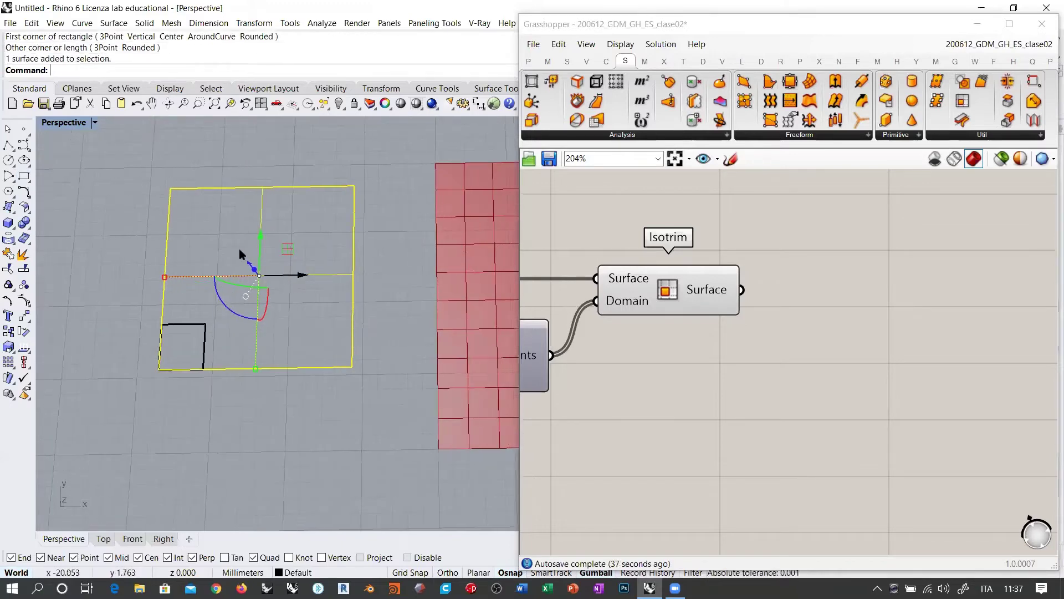
pyautogui.click(89, 211)
pyautogui.click(8, 268)
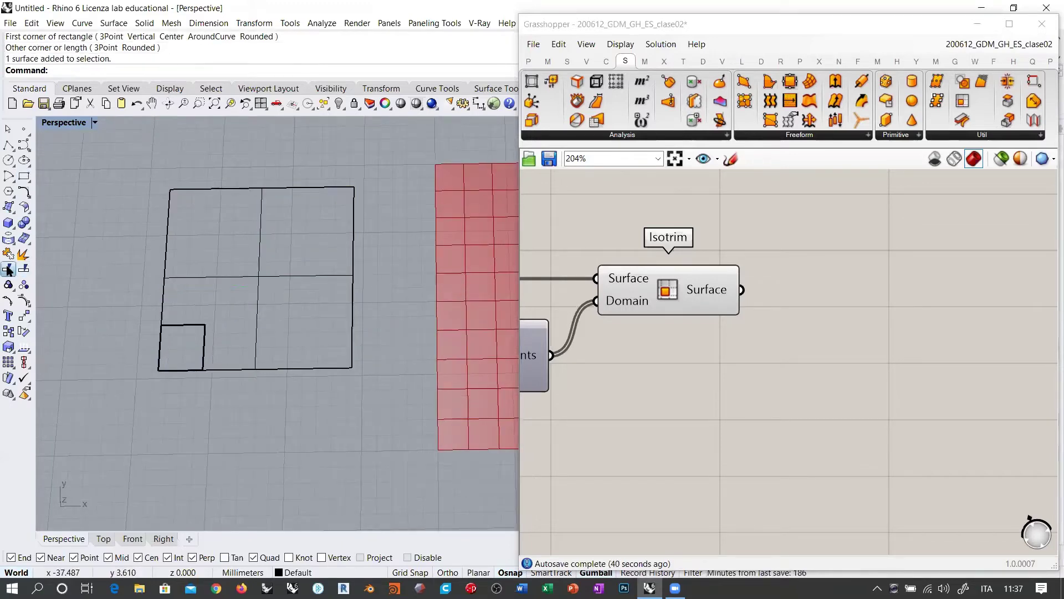
pyautogui.click(186, 329)
pyautogui.press('Return')
pyautogui.click(199, 279)
pyautogui.press('Return')
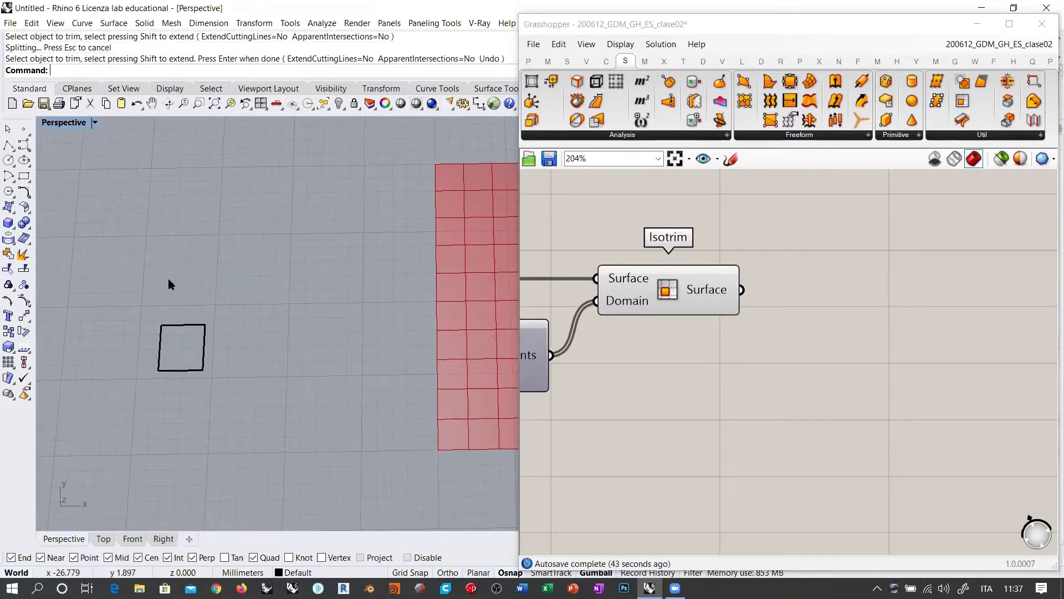
# - Set the Perspective viewport to Shaded and display the trimmed surface's control points, selecting all four to examine the original extents
pyautogui.click(401, 103)
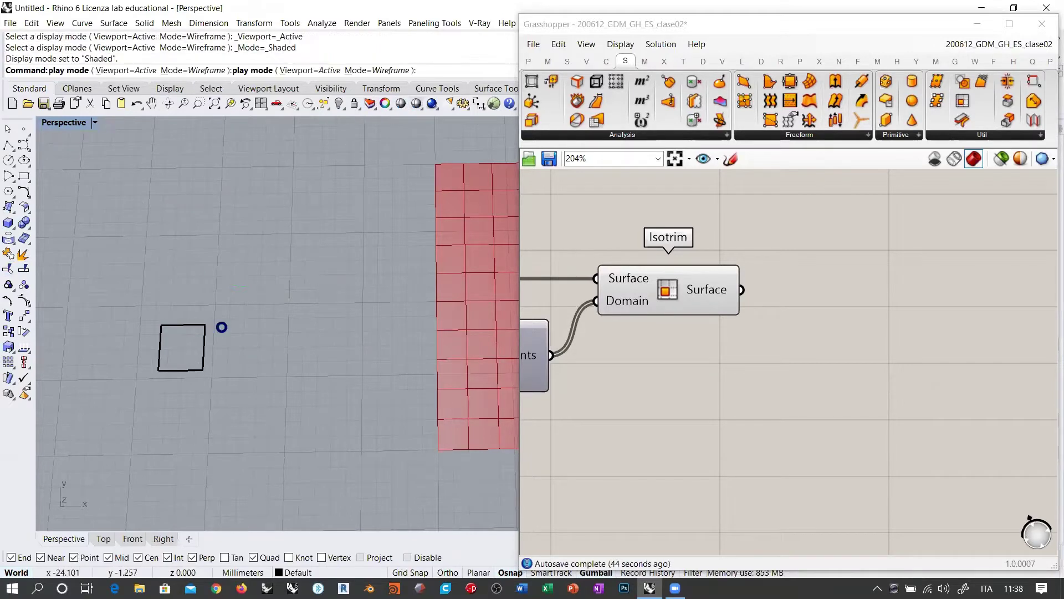
pyautogui.click(183, 345)
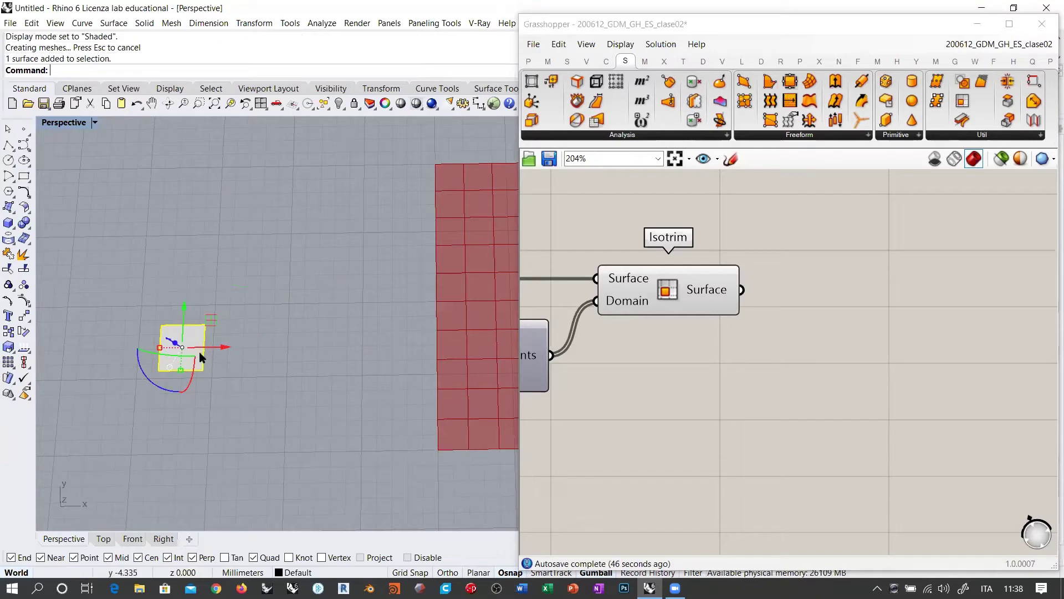
pyautogui.click(24, 301)
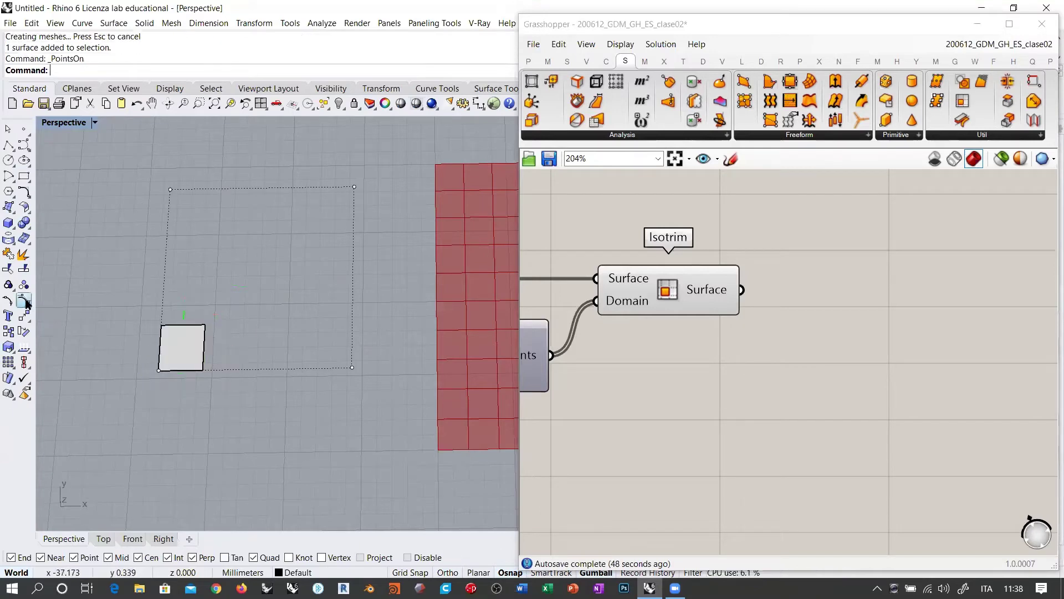
pyautogui.moveTo(135, 172); pyautogui.dragTo(426, 232)
pyautogui.keyDown('shift'); pyautogui.moveTo(300, 410); pyautogui.dragTo(403, 311); pyautogui.keyUp('shift')
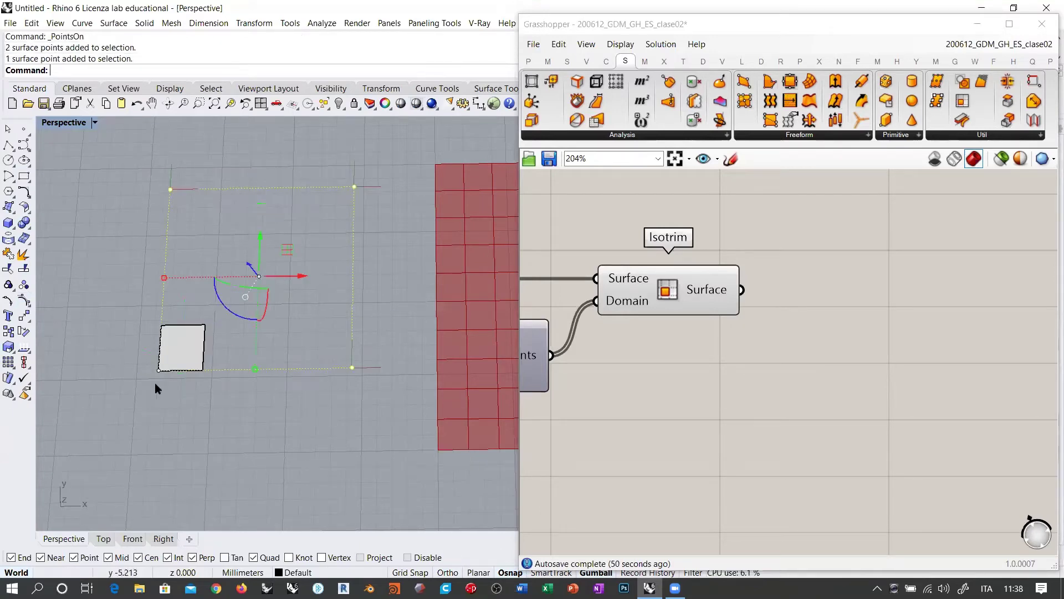
pyautogui.keyDown('shift'); pyautogui.moveTo(115, 394); pyautogui.dragTo(175, 351); pyautogui.keyUp('shift')
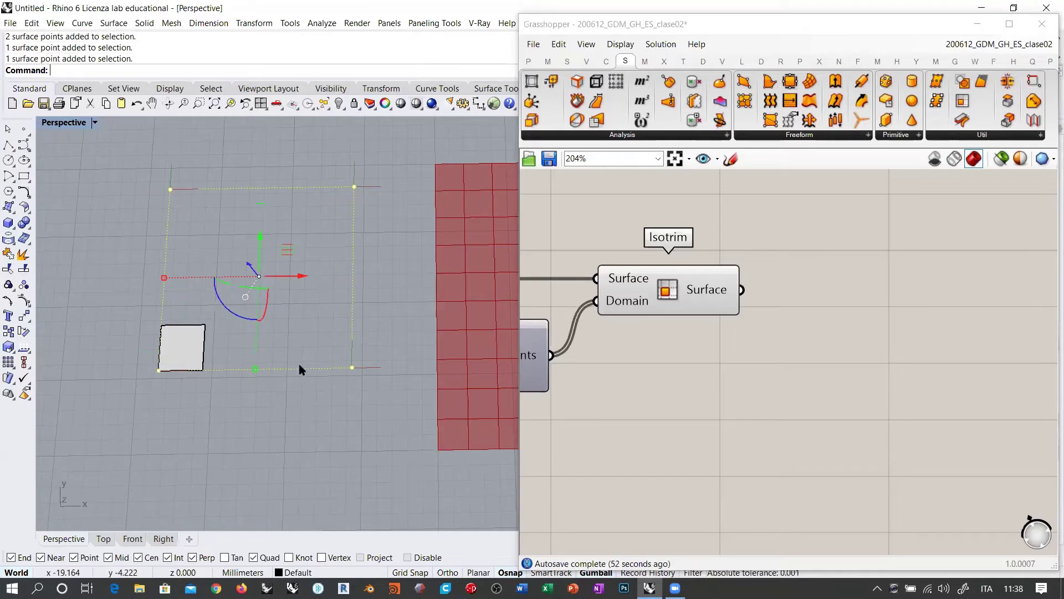
pyautogui.press('Escape')
# - Select the trimmed surface and check its object type in the properties, moving the Grasshopper window aside and back
pyautogui.click(181, 344)
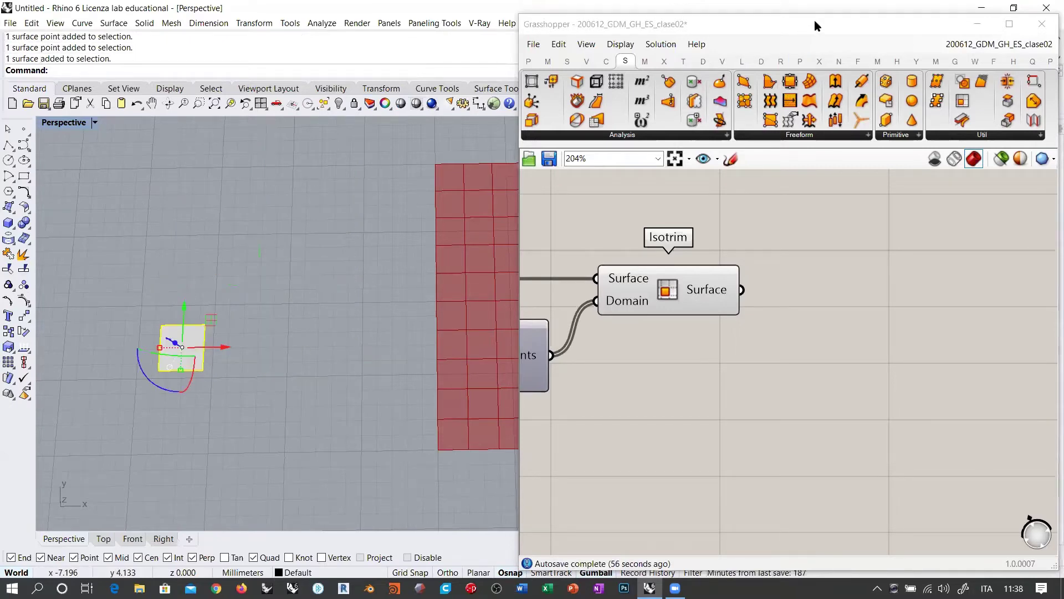
pyautogui.moveTo(813, 20); pyautogui.dragTo(623, 330)
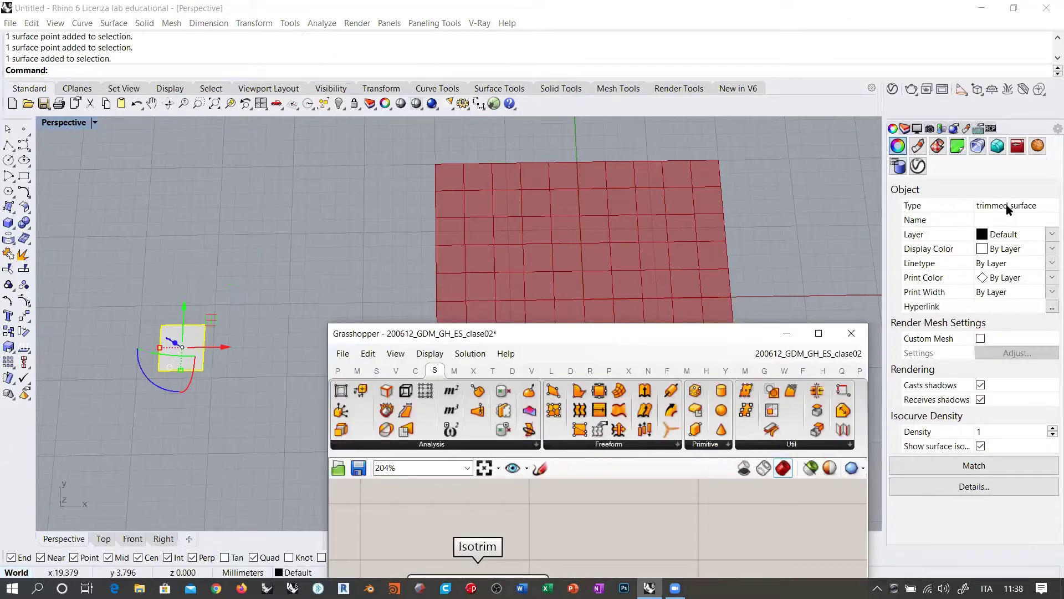
pyautogui.moveTo(680, 326); pyautogui.dragTo(866, 8)
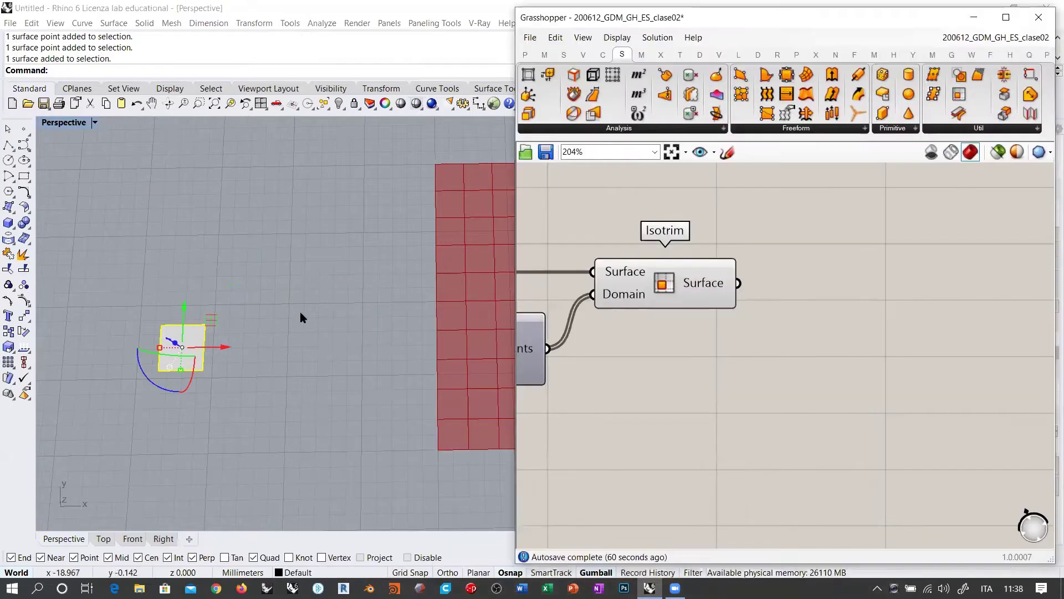
# - Delete the trimmed surface and its cutting rectangle from the Rhino model
pyautogui.keyDown('shift'); pyautogui.moveTo(277, 330); pyautogui.dragTo(274, 330, button='right'); pyautogui.keyUp('shift')
pyautogui.click(273, 331)
pyautogui.moveTo(273, 328); pyautogui.dragTo(90, 462)
pyautogui.press('Delete')
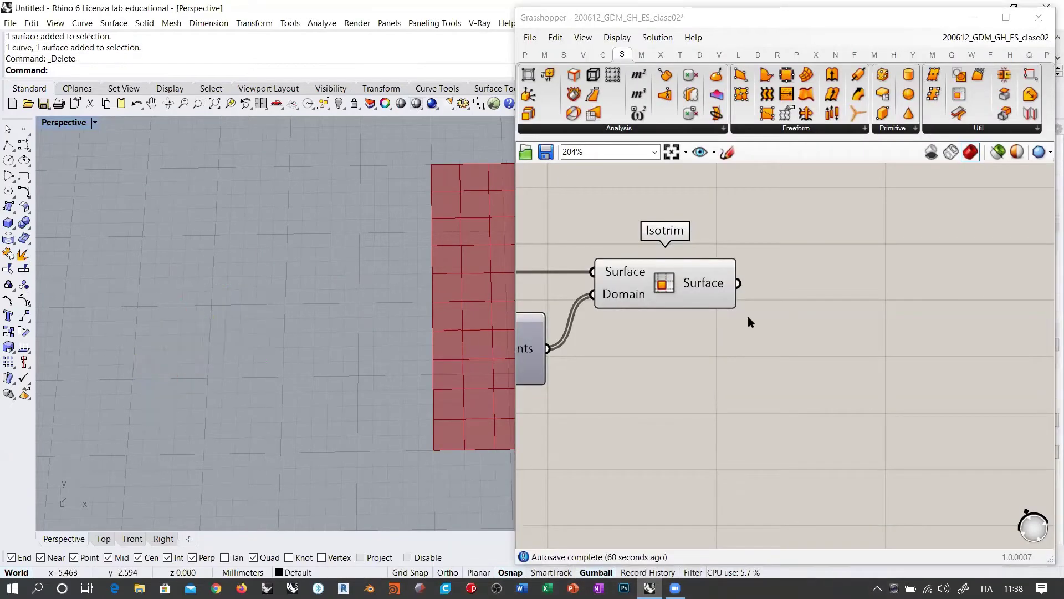
# - Move Isotrim and Divide Domain² slightly closer to the Plane Surface component to tighten the layout
pyautogui.moveTo(660, 320); pyautogui.dragTo(794, 322, button='right')
pyautogui.moveTo(673, 348); pyautogui.dragTo(736, 349, button='right')
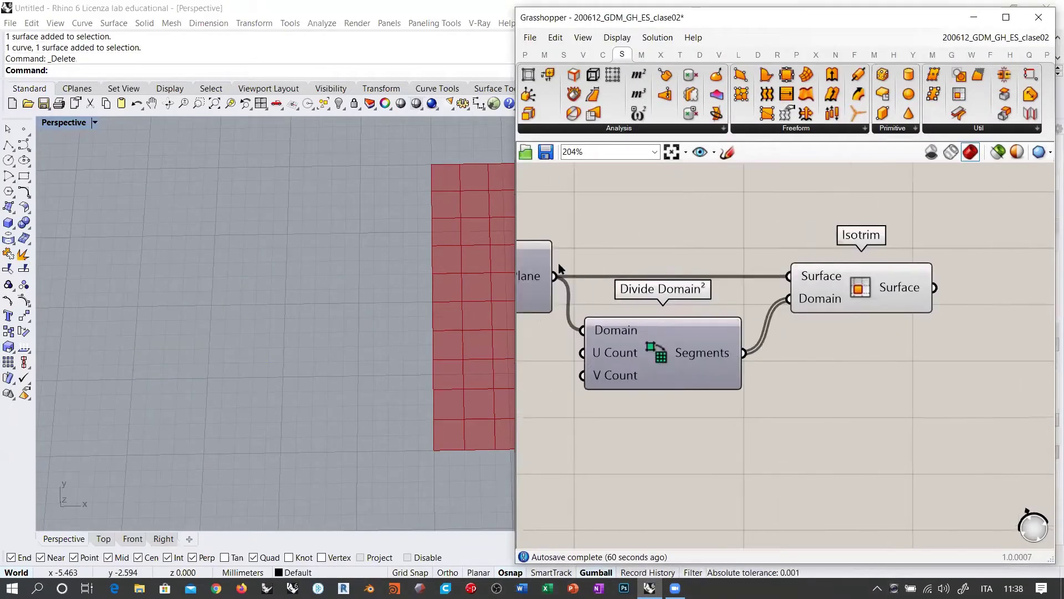
pyautogui.moveTo(854, 291); pyautogui.dragTo(843, 291)
pyautogui.moveTo(822, 388); pyautogui.dragTo(688, 267)
pyautogui.moveTo(676, 355); pyautogui.dragTo(675, 355)
pyautogui.click(829, 322)
pyautogui.moveTo(817, 293); pyautogui.dragTo(807, 292)
pyautogui.click(776, 382)
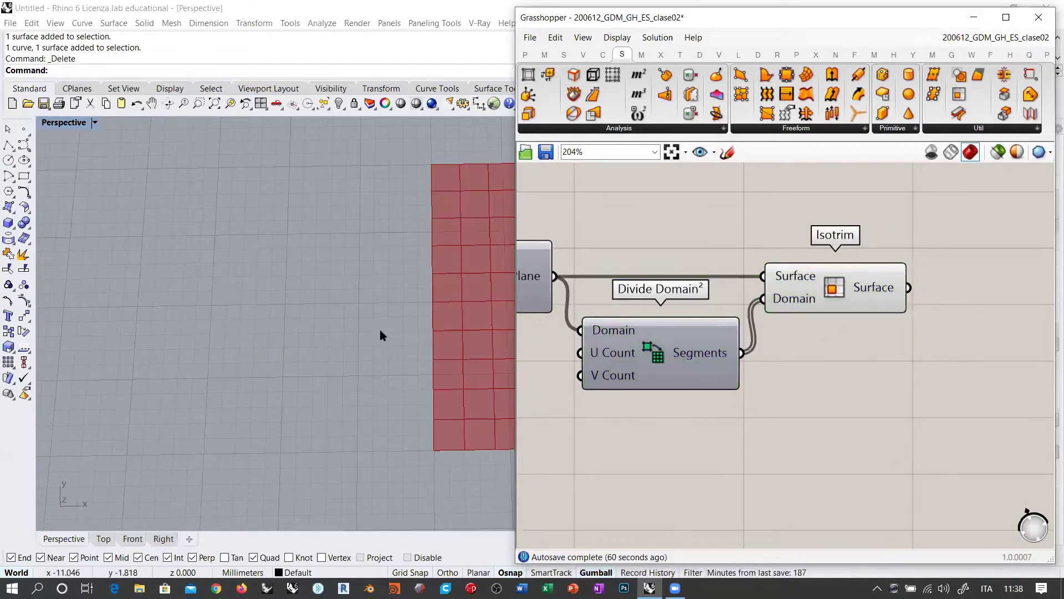
# - Examine the individual corner panel and the whole panel grid that Isotrim generates in the Perspective viewport
pyautogui.keyDown('shift'); pyautogui.moveTo(299, 333); pyautogui.dragTo(320, 355, button='right'); pyautogui.keyUp('shift')
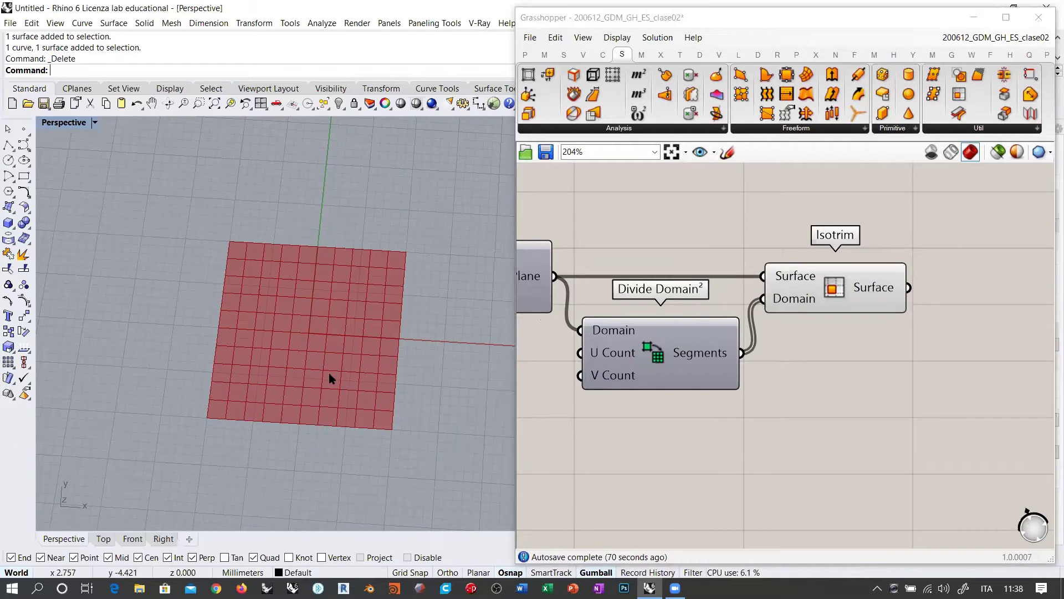
pyautogui.moveTo(843, 385); pyautogui.dragTo(755, 363, button='right')
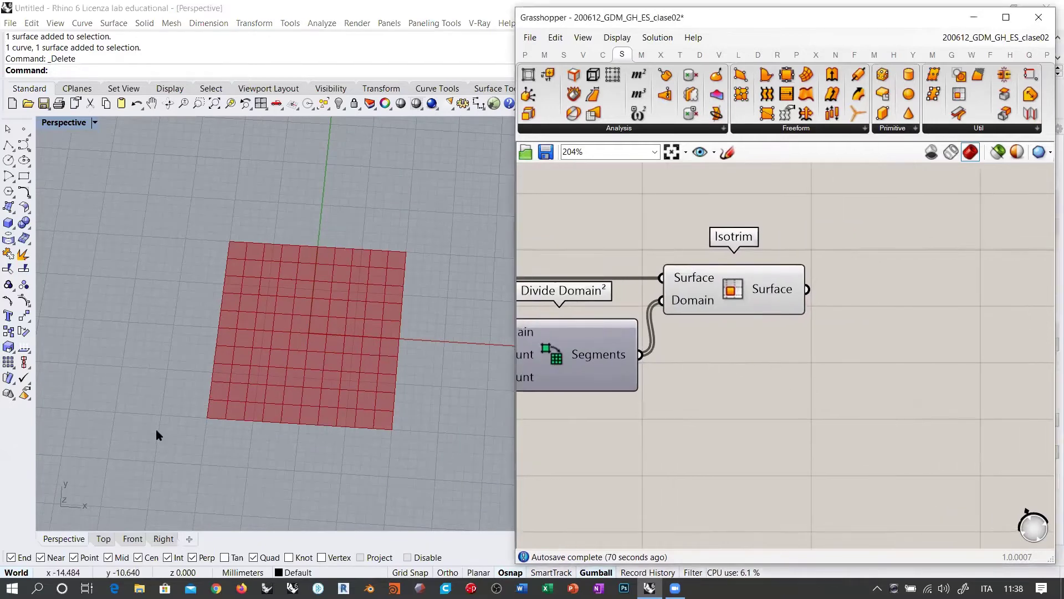
pyautogui.scroll(6, 221, 404)
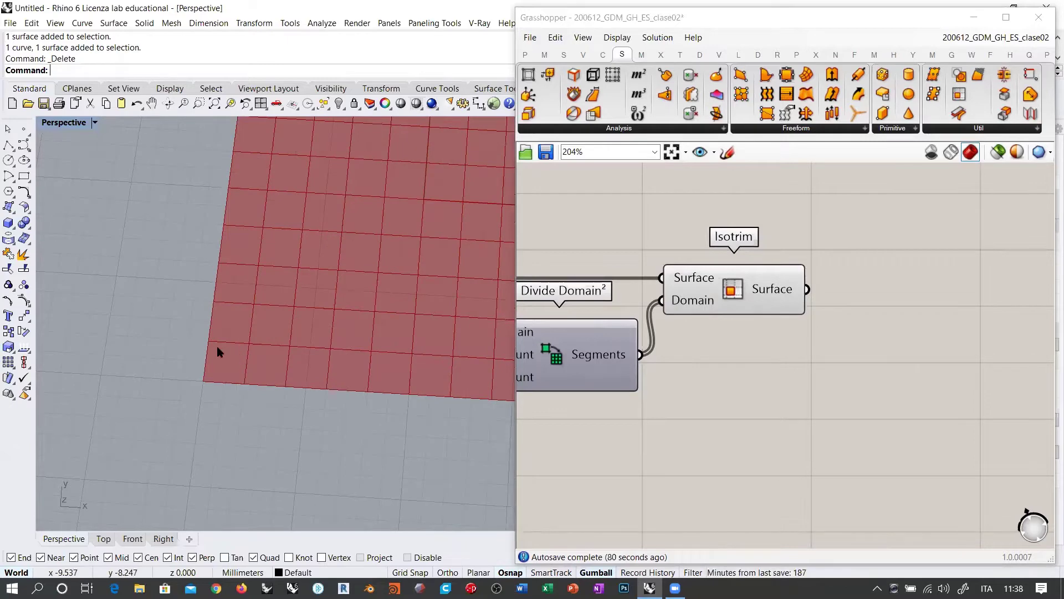
pyautogui.scroll(-5, 219, 363)
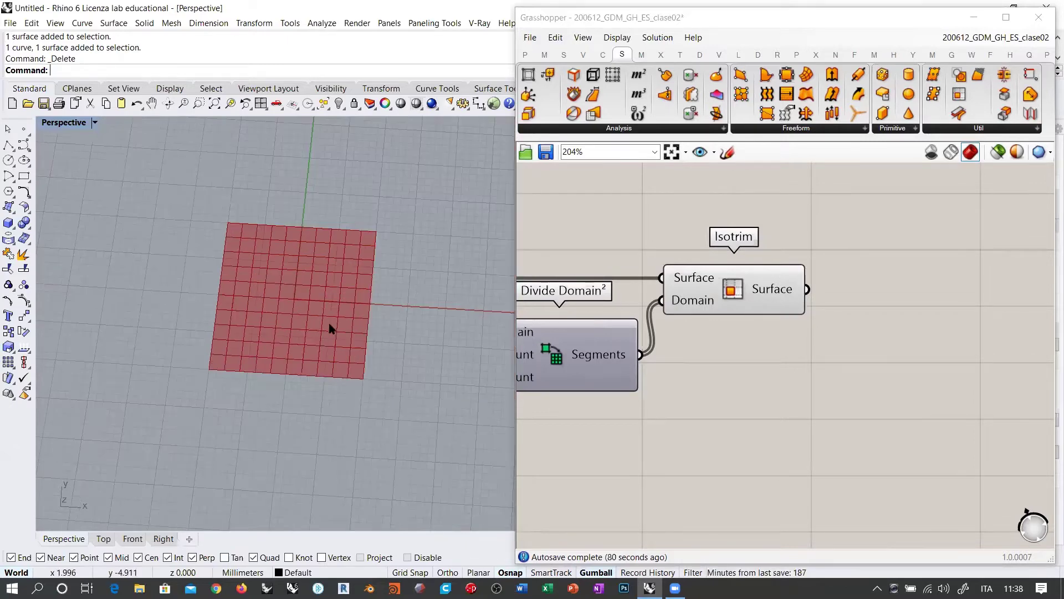
pyautogui.scroll(3, 329, 327)
pyautogui.scroll(-2, 728, 361)
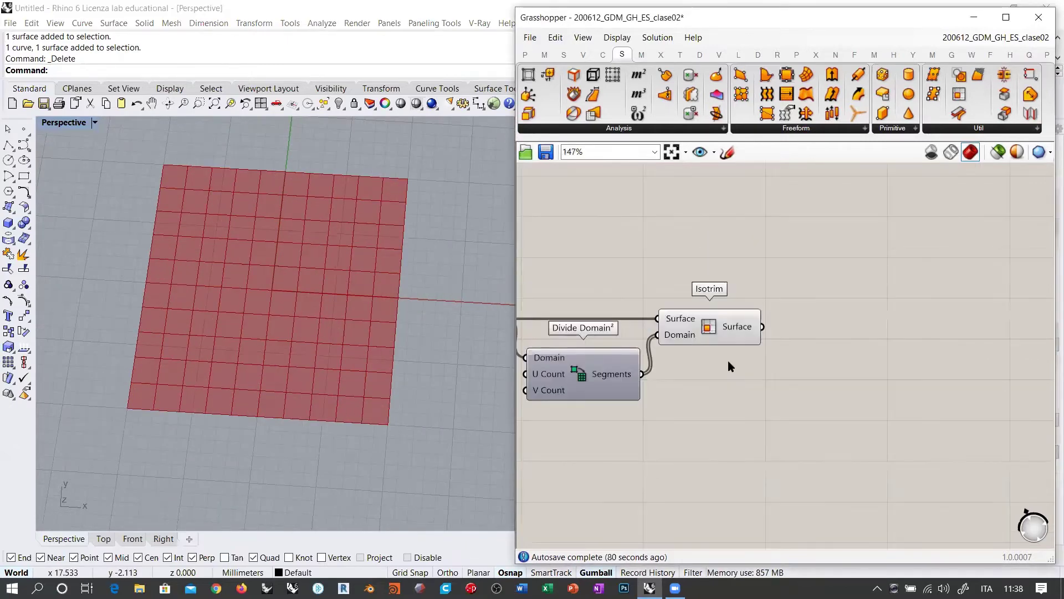
pyautogui.keyDown('shift'); pyautogui.moveTo(380, 350); pyautogui.dragTo(367, 357, button='right'); pyautogui.keyUp('shift')
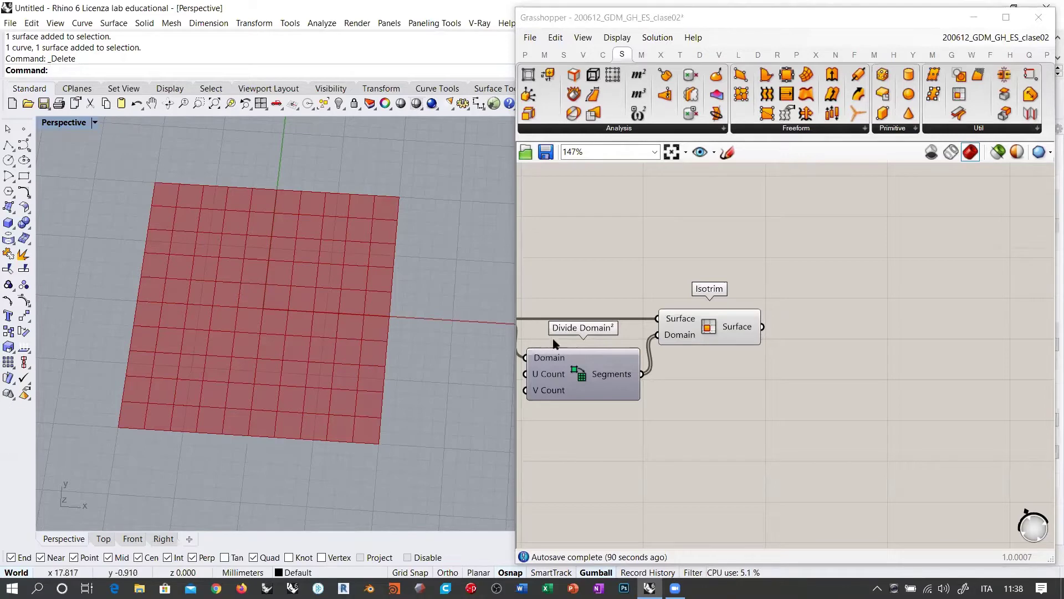
# - Add an integer Number Slider ranging from 1 to 20 beside the count inputs of Divide Domain²
pyautogui.moveTo(706, 331); pyautogui.dragTo(984, 300, button='right')
pyautogui.scroll(3, 831, 350)
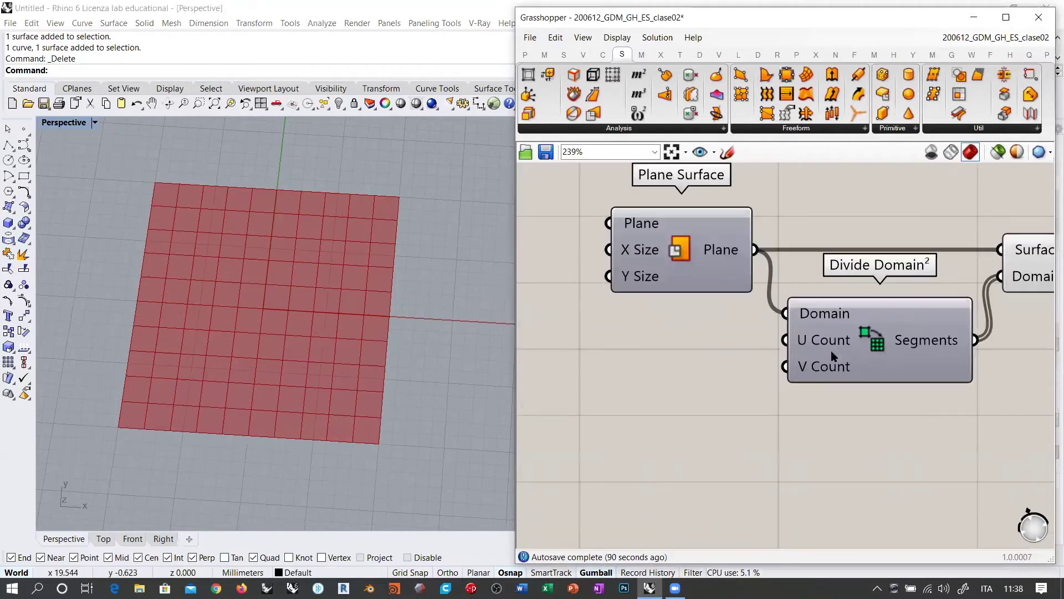
pyautogui.doubleClick(688, 347)
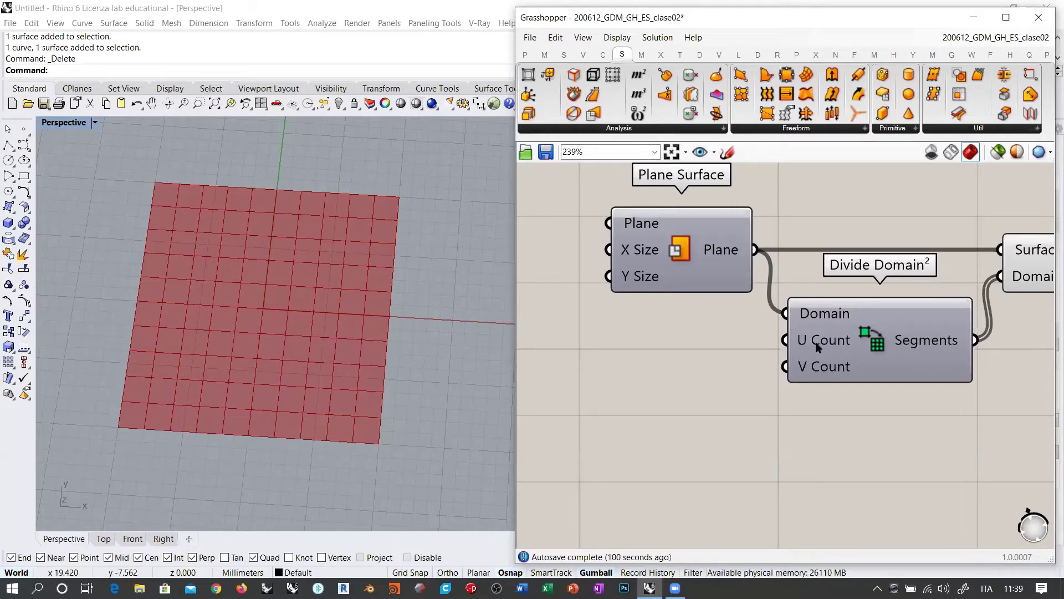
pyautogui.moveTo(817, 348)
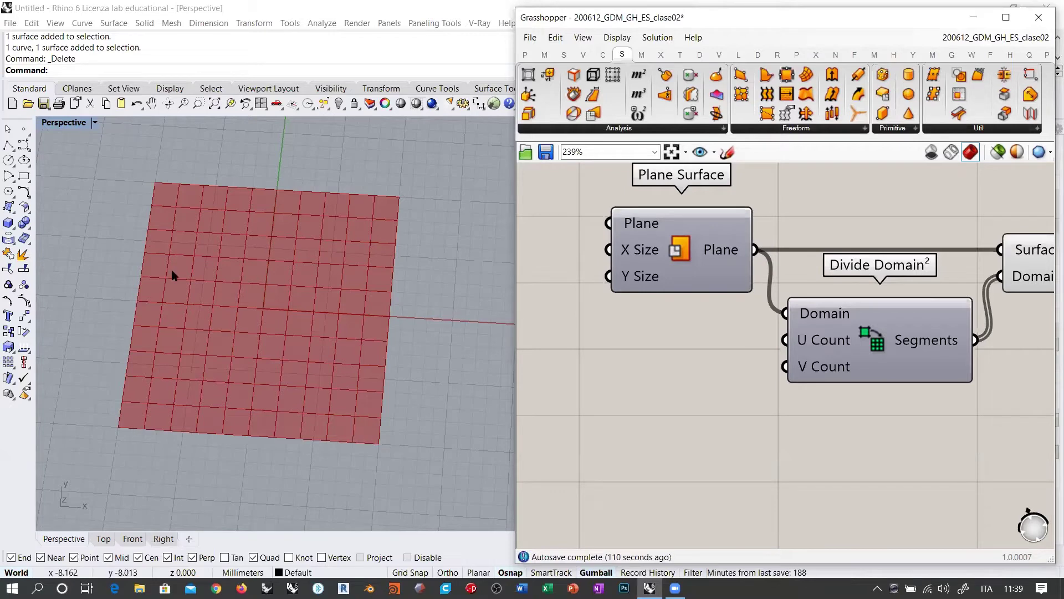
pyautogui.doubleClick(635, 391)
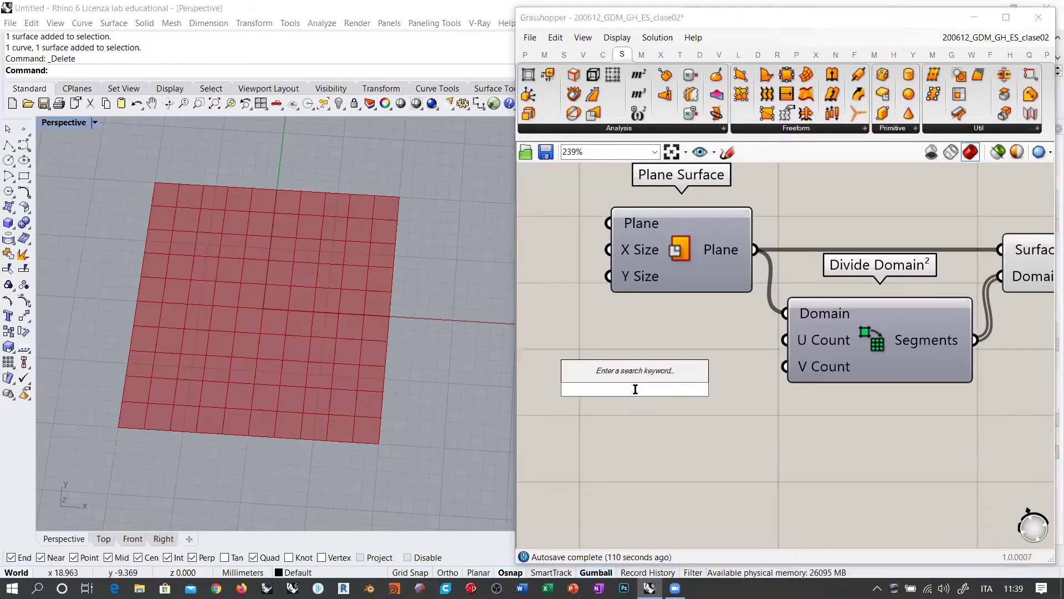
pyautogui.write('1<20')
pyautogui.press('Return')
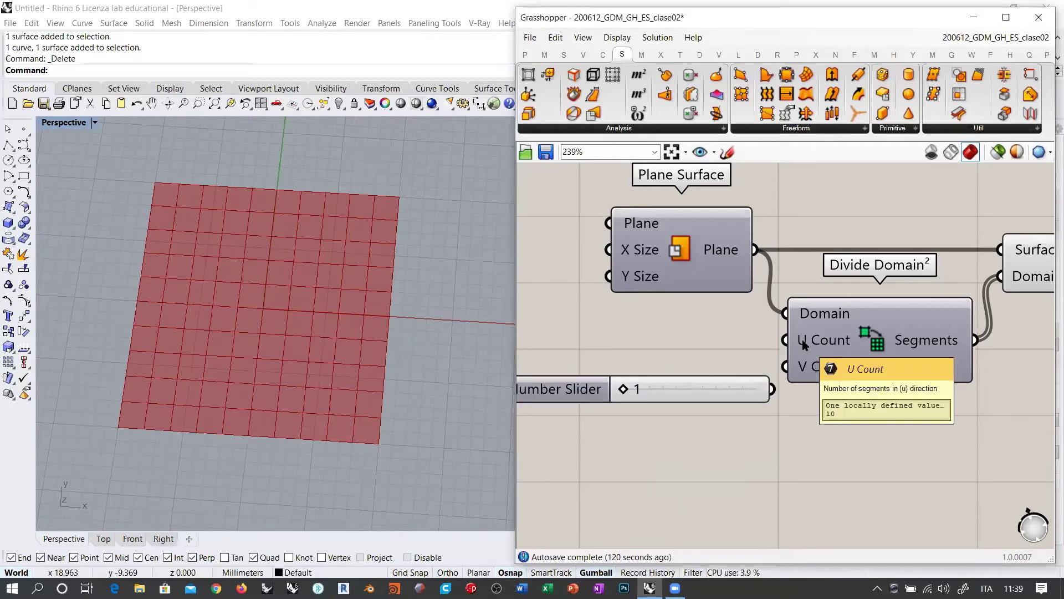
# - Connect the Number Slider to the U Count input of Divide Domain² and align the slider with that input
pyautogui.moveTo(748, 384); pyautogui.dragTo(790, 340)
pyautogui.click(703, 371)
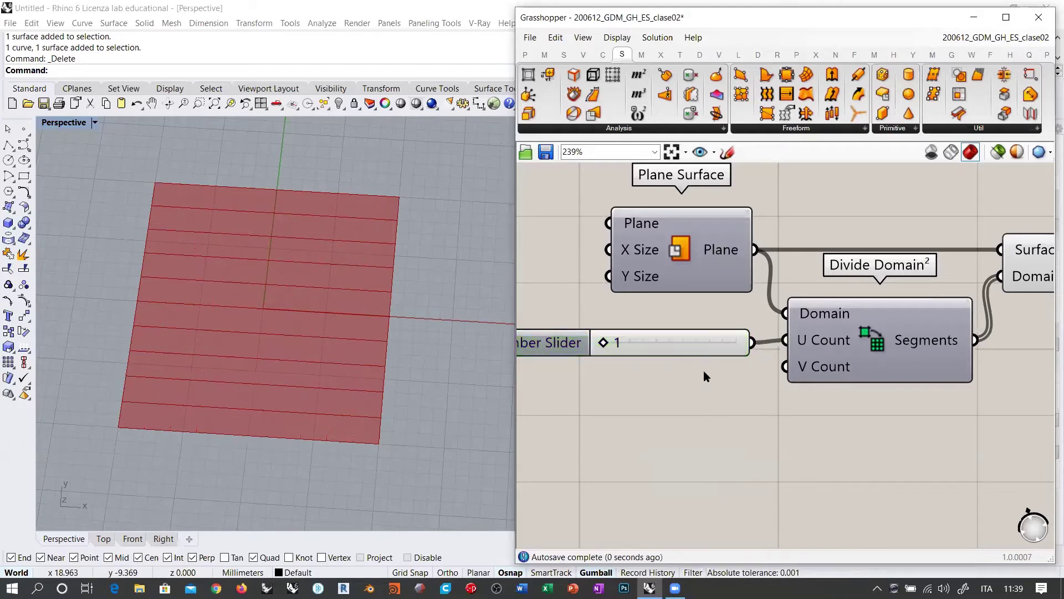
pyautogui.moveTo(703, 338)
pyautogui.mouseDown()
pyautogui.moveTo(716, 335)
pyautogui.moveTo(707, 334)
pyautogui.mouseUp()
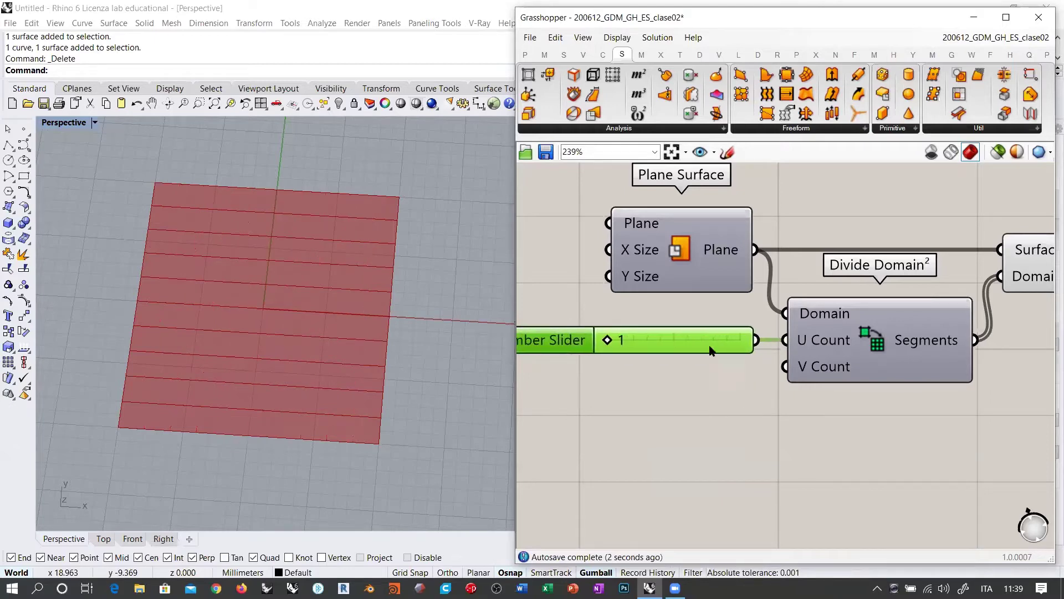
pyautogui.click(701, 358)
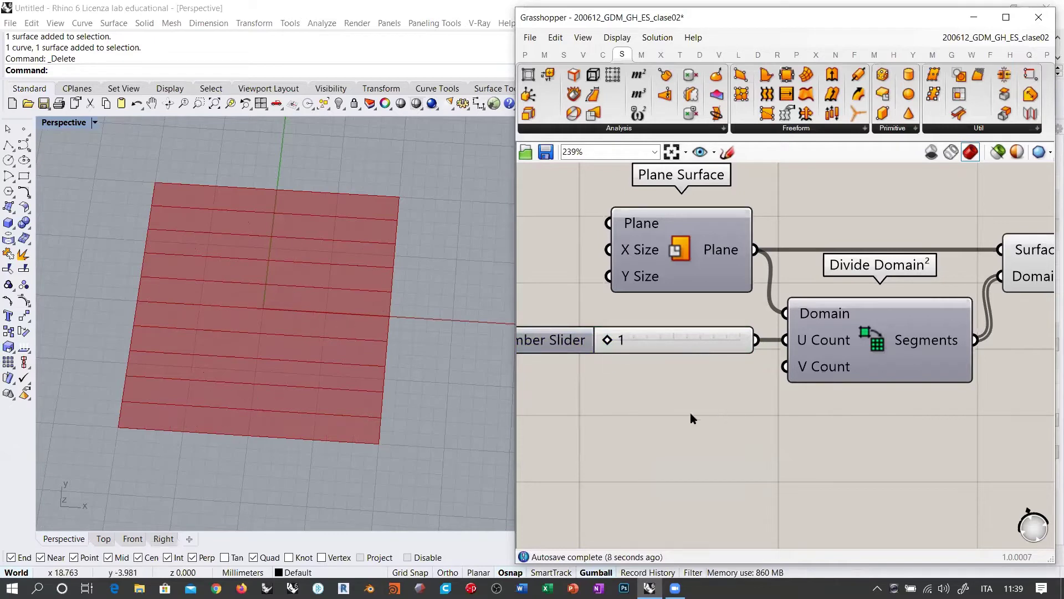
# - Duplicate the U Count slider directly below the original and connect the copy to the V Count input of Divide Domain²
pyautogui.keyDown('alt'); pyautogui.moveTo(657, 337); pyautogui.dragTo(656, 381); pyautogui.keyUp('alt')
pyautogui.click(692, 380)
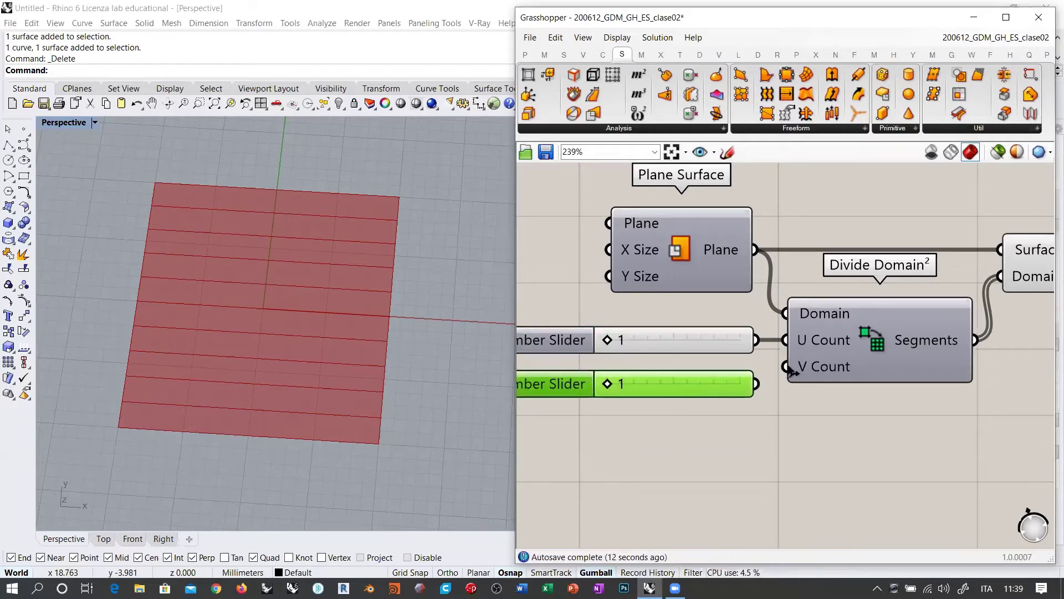
pyautogui.moveTo(791, 371); pyautogui.dragTo(786, 366)
pyautogui.click(767, 443)
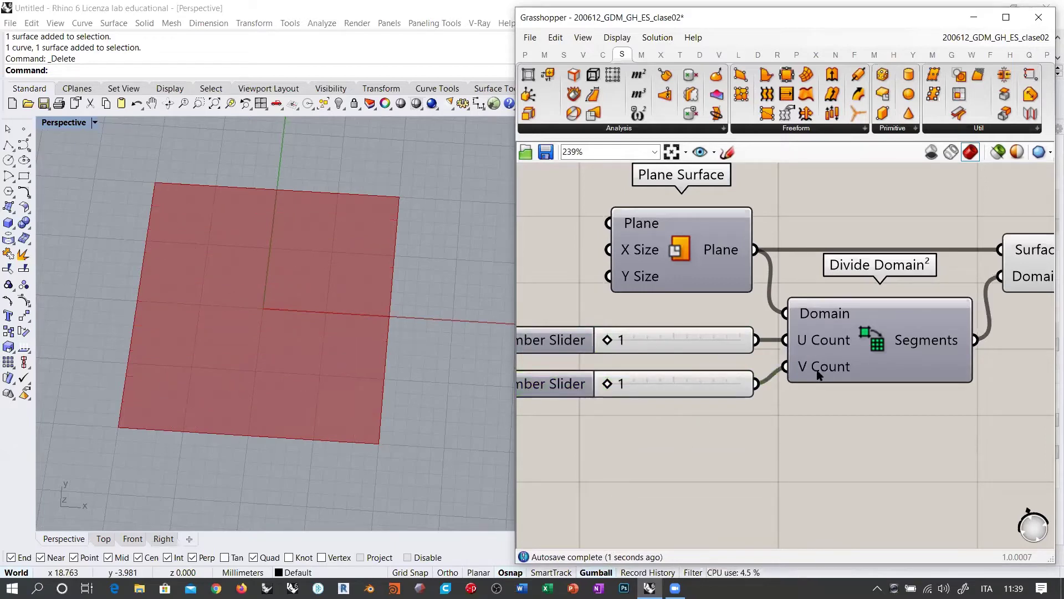
# - Try a panel division with the U Count slider at 17 and the V Count slider at 5
pyautogui.moveTo(924, 343)
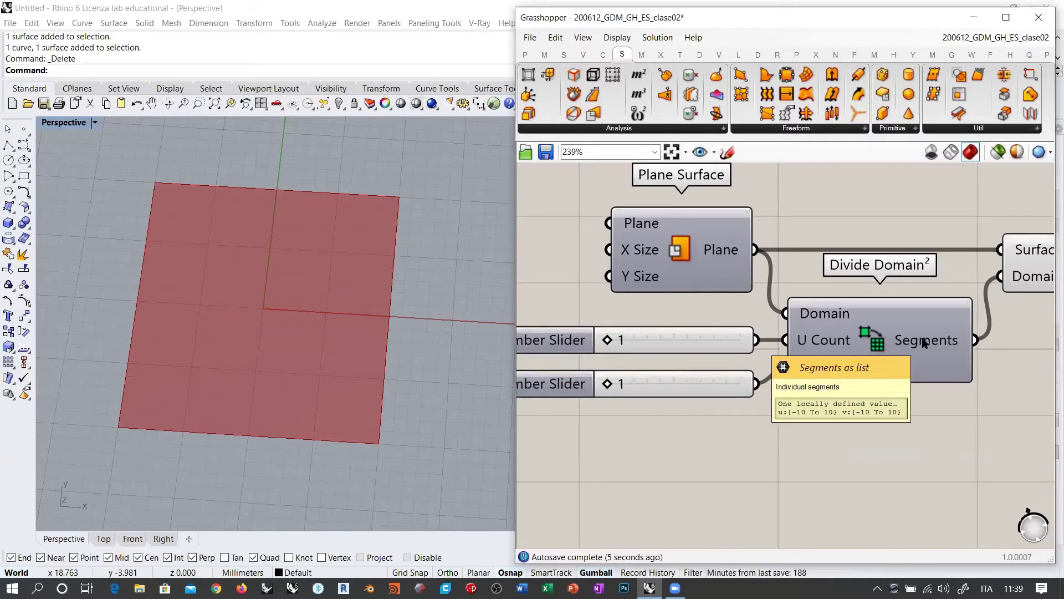
pyautogui.click(1035, 267)
pyautogui.click(829, 433)
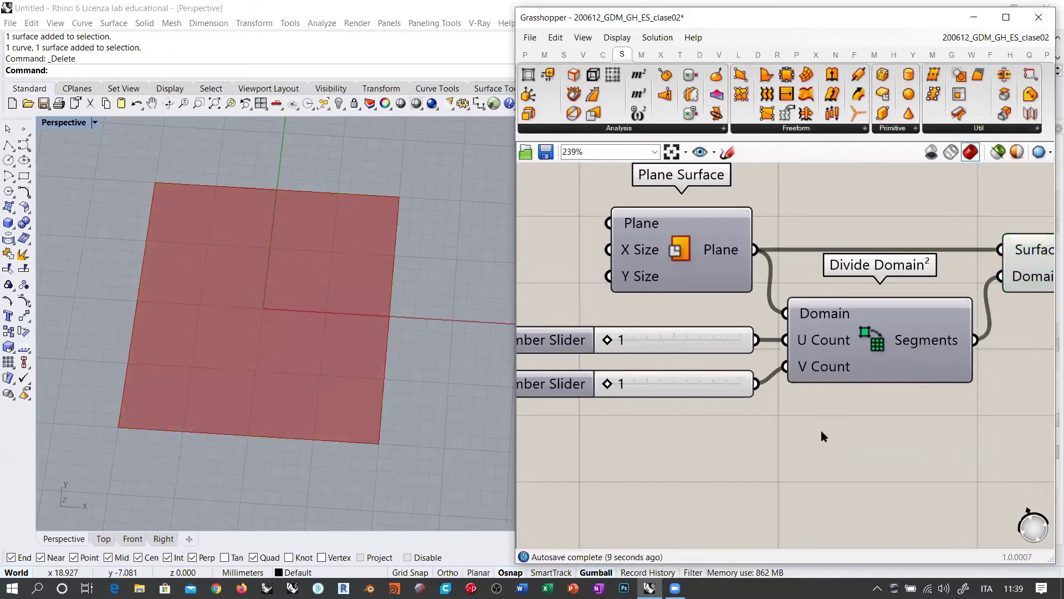
pyautogui.moveTo(608, 342); pyautogui.dragTo(720, 345)
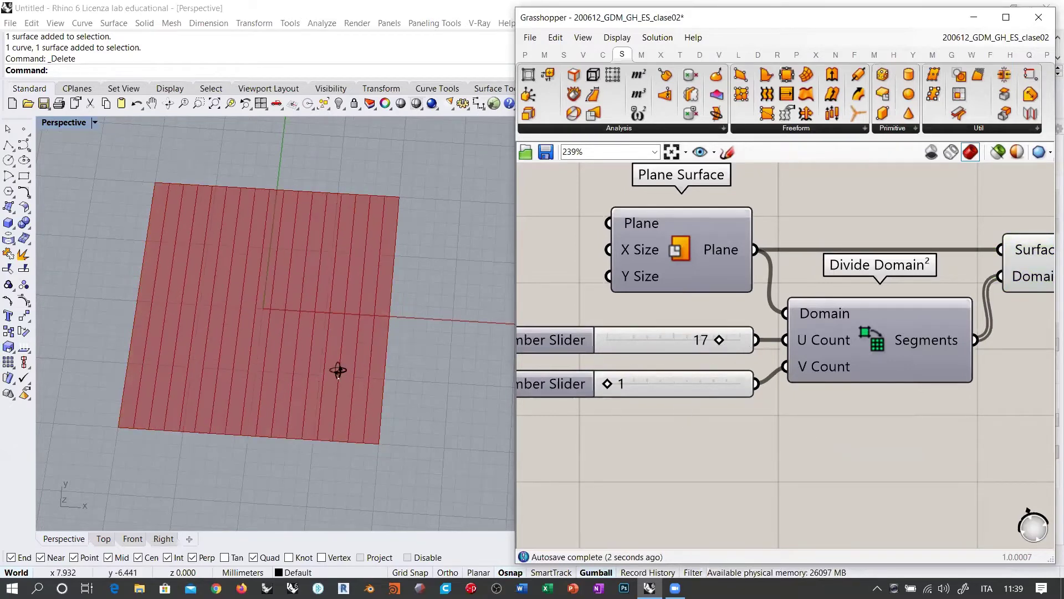
pyautogui.moveTo(338, 368); pyautogui.dragTo(345, 404, button='right')
pyautogui.scroll(-2, 322, 356)
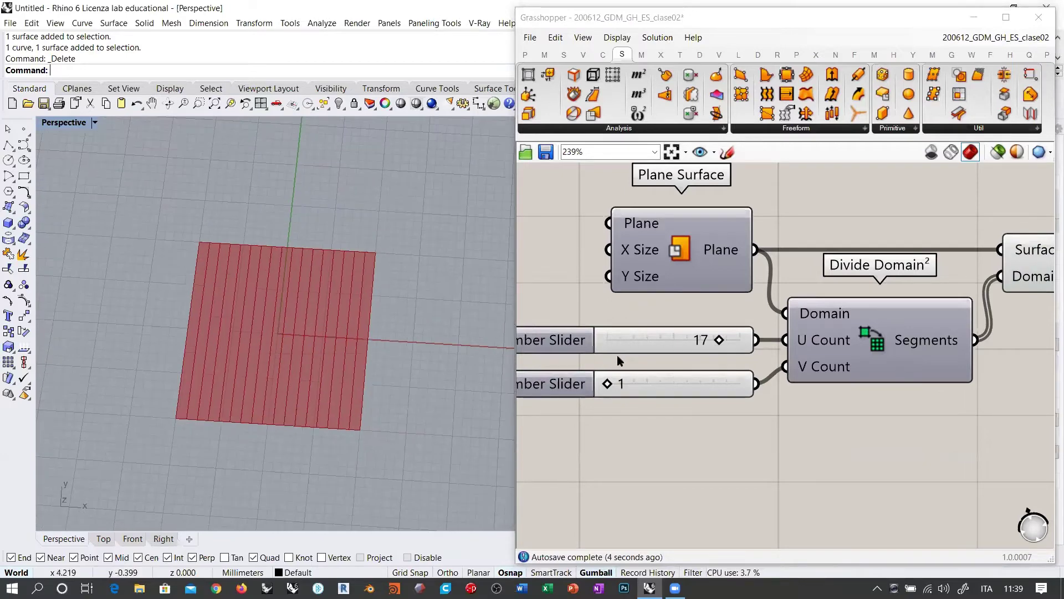
pyautogui.moveTo(610, 385); pyautogui.dragTo(641, 386)
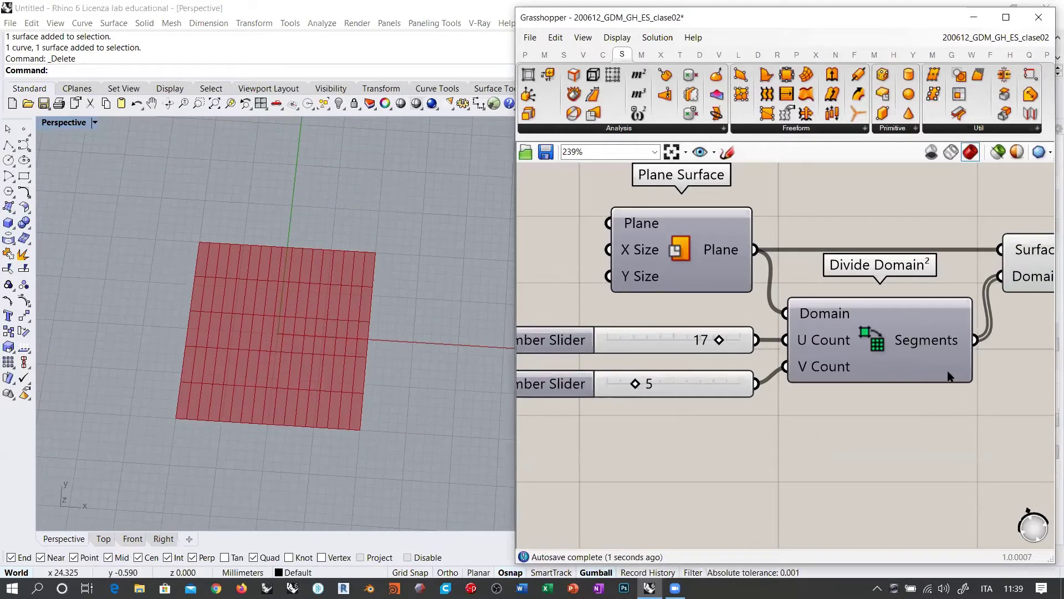
# - Examine the list of individual segments that Divide Domain² outputs to Isotrim
pyautogui.scroll(-2, 764, 394)
pyautogui.moveTo(572, 382)
pyautogui.mouseDown()
pyautogui.moveTo(608, 382)
pyautogui.moveTo(561, 382)
pyautogui.moveTo(569, 382)
pyautogui.mouseUp()
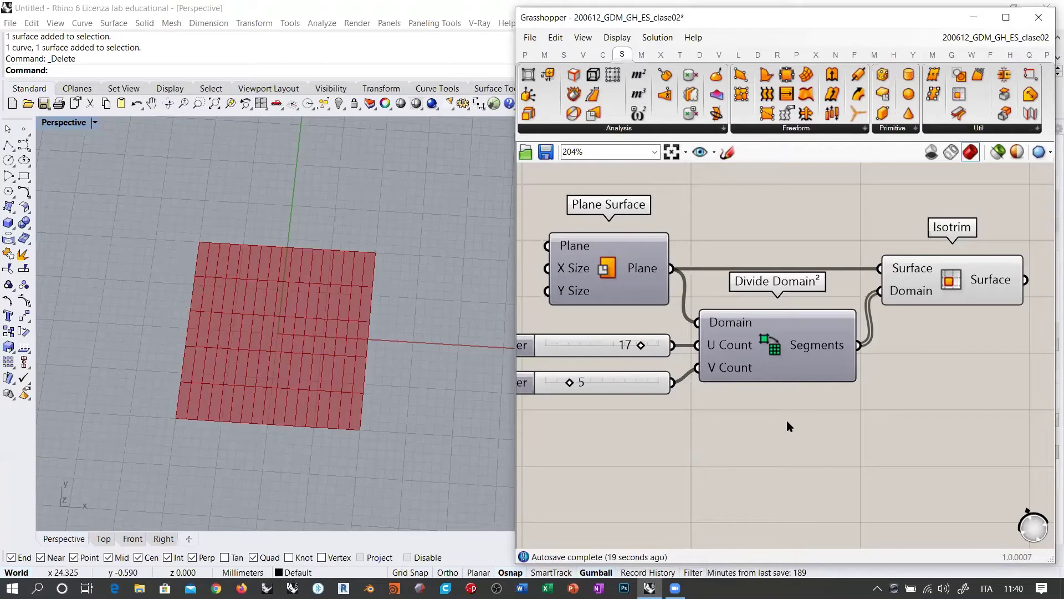
pyautogui.scroll(-2, 784, 416)
pyautogui.moveTo(819, 362); pyautogui.dragTo(787, 352, button='right')
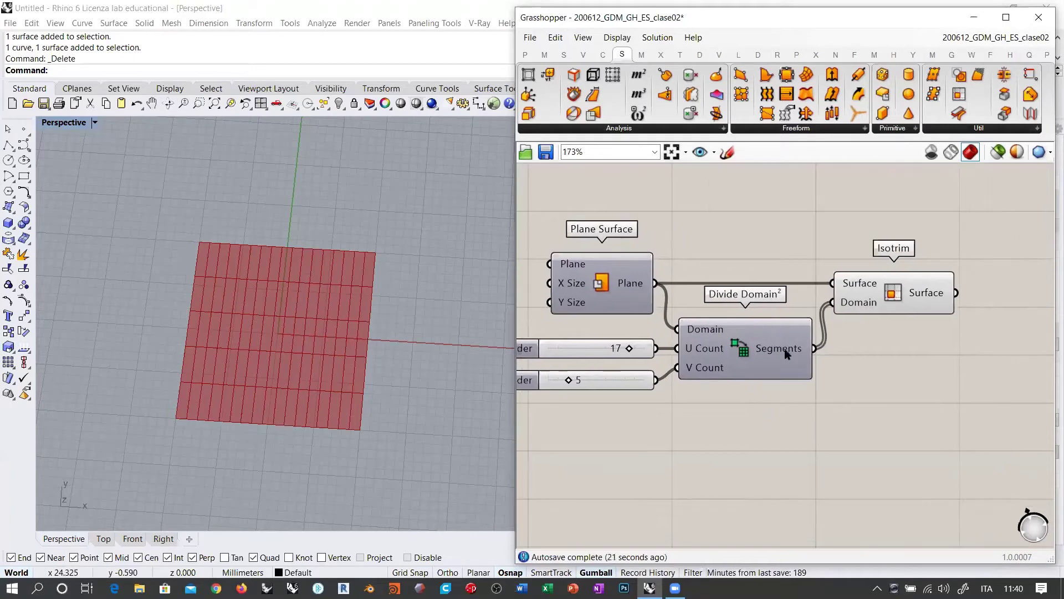
pyautogui.scroll(4, 813, 361)
pyautogui.moveTo(752, 331)
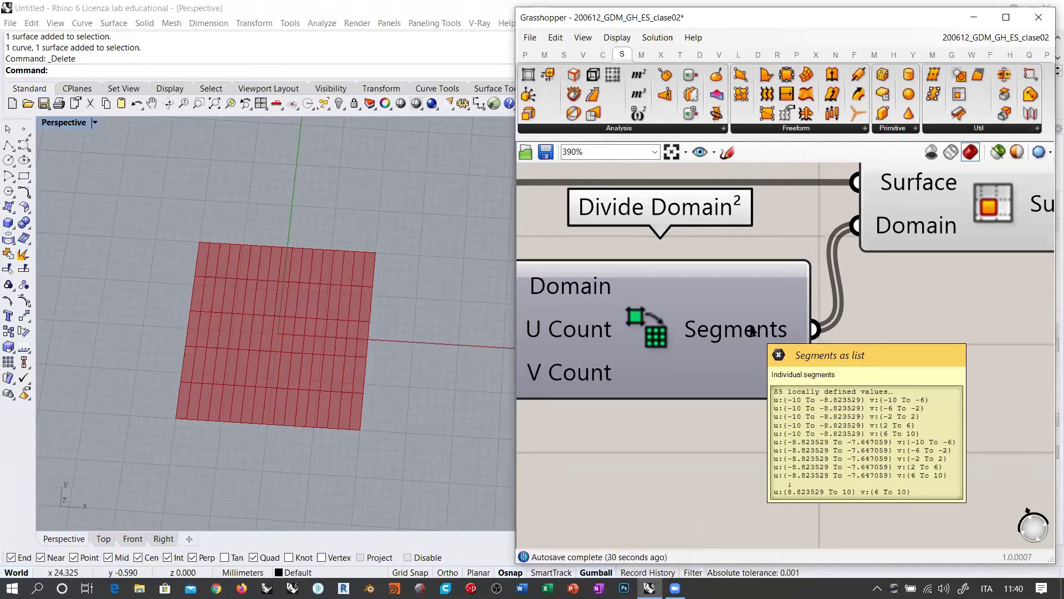
pyautogui.scroll(-5, 844, 327)
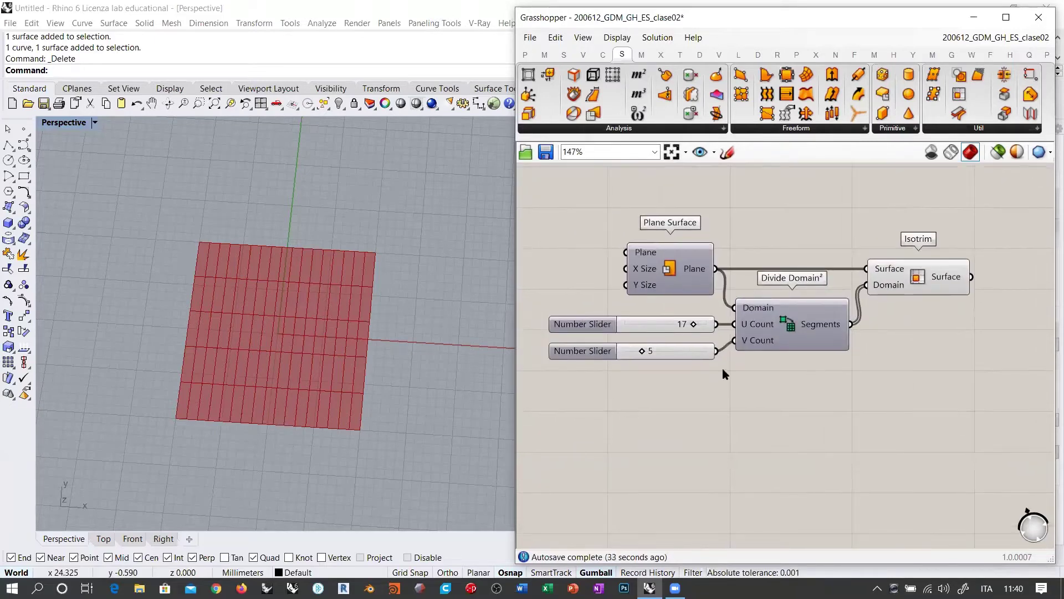
# - Move the V Count slider closer under the U Count slider, and set U Count to 12 and V Count to 7
pyautogui.moveTo(582, 351); pyautogui.dragTo(582, 345)
pyautogui.click(797, 364)
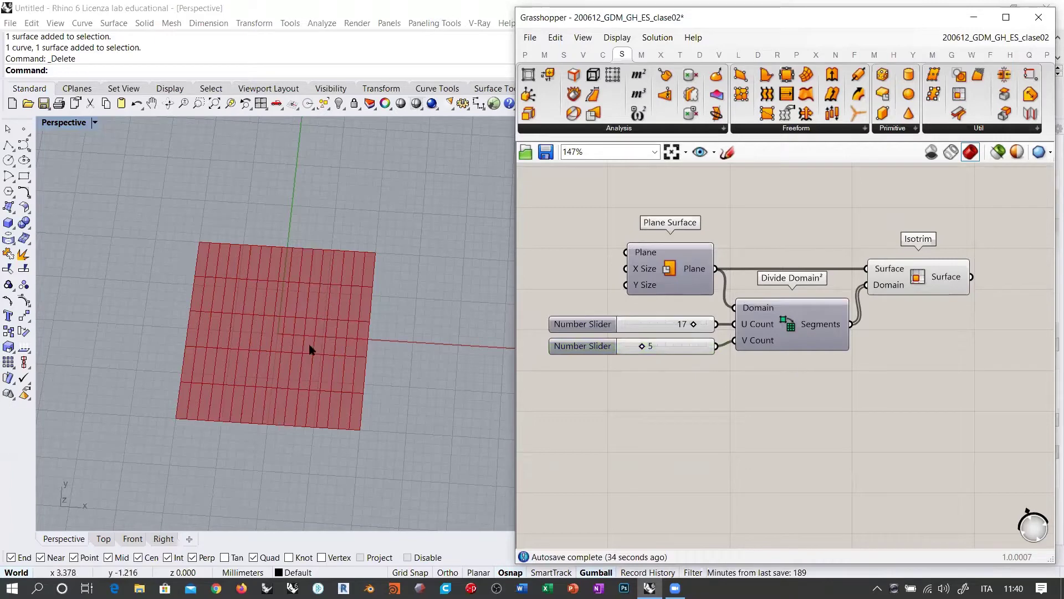
pyautogui.moveTo(882, 284)
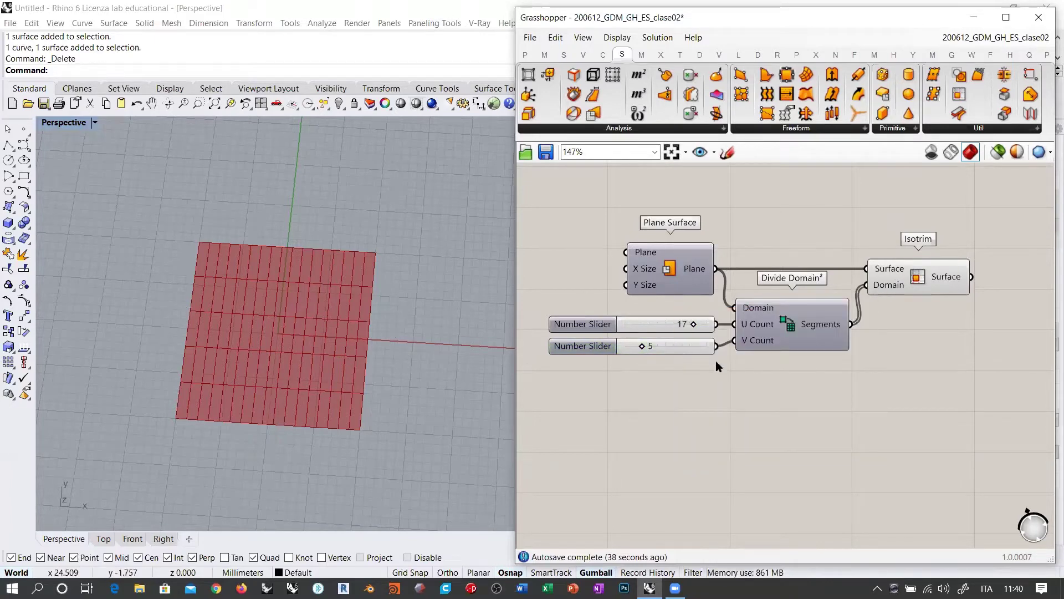
pyautogui.scroll(4, 683, 330)
pyautogui.moveTo(711, 316); pyautogui.dragTo(656, 316)
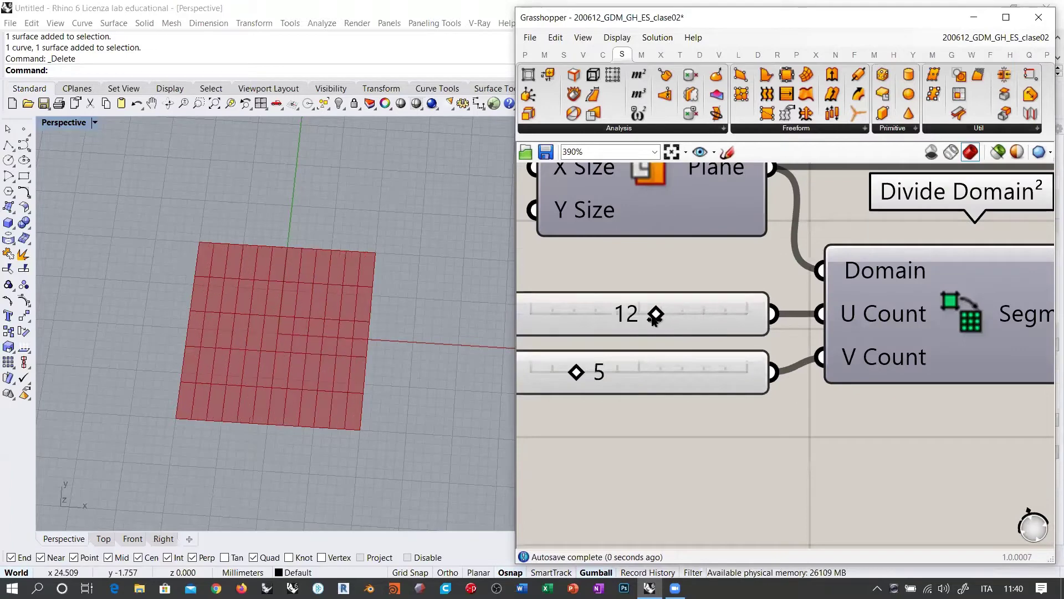
pyautogui.moveTo(577, 372); pyautogui.dragTo(600, 372)
pyautogui.scroll(-3, 599, 324)
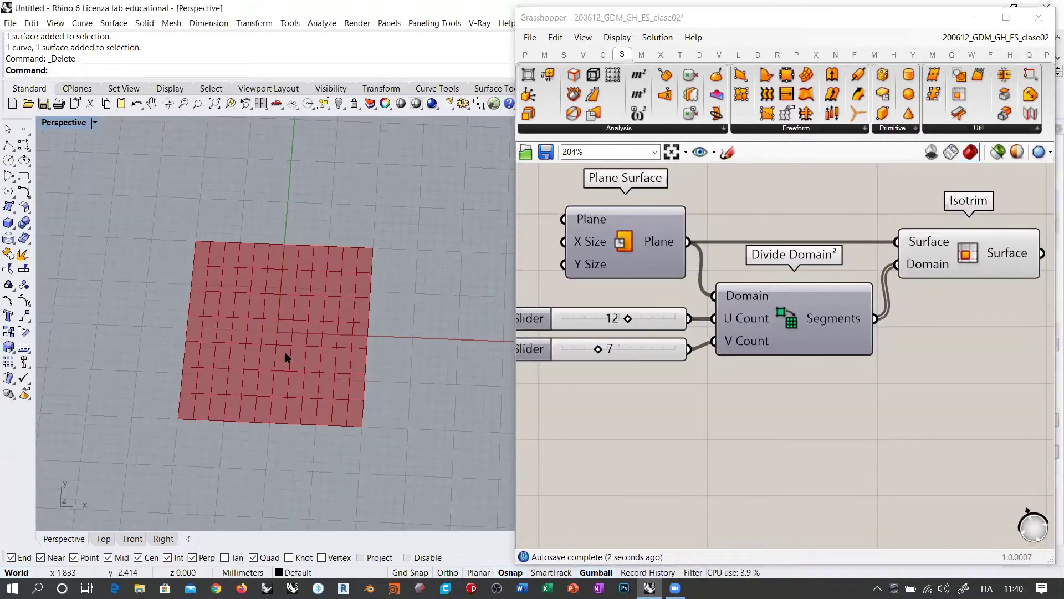
pyautogui.scroll(3, 330, 335)
# - Add an Area component after Isotrim and feed the Isotrim surfaces into its Geometry input
pyautogui.scroll(-3, 776, 377)
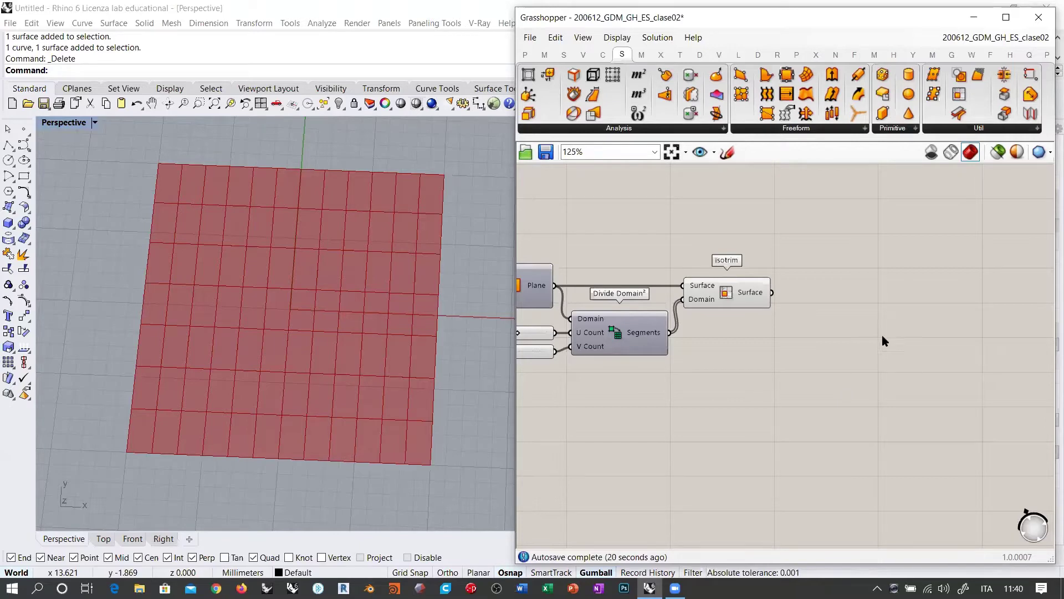
pyautogui.scroll(2, 873, 320)
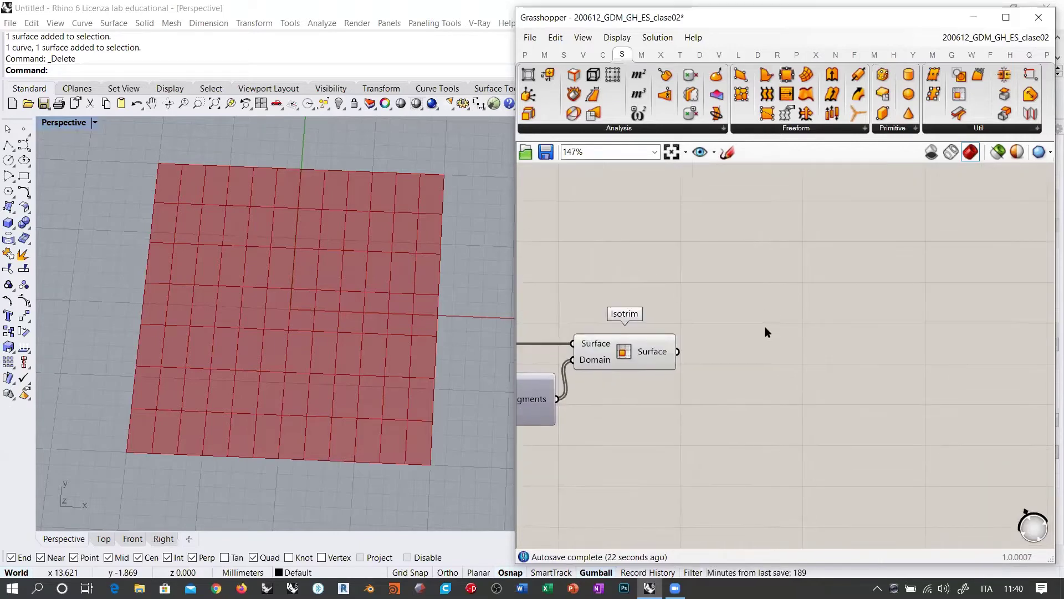
pyautogui.doubleClick(786, 311)
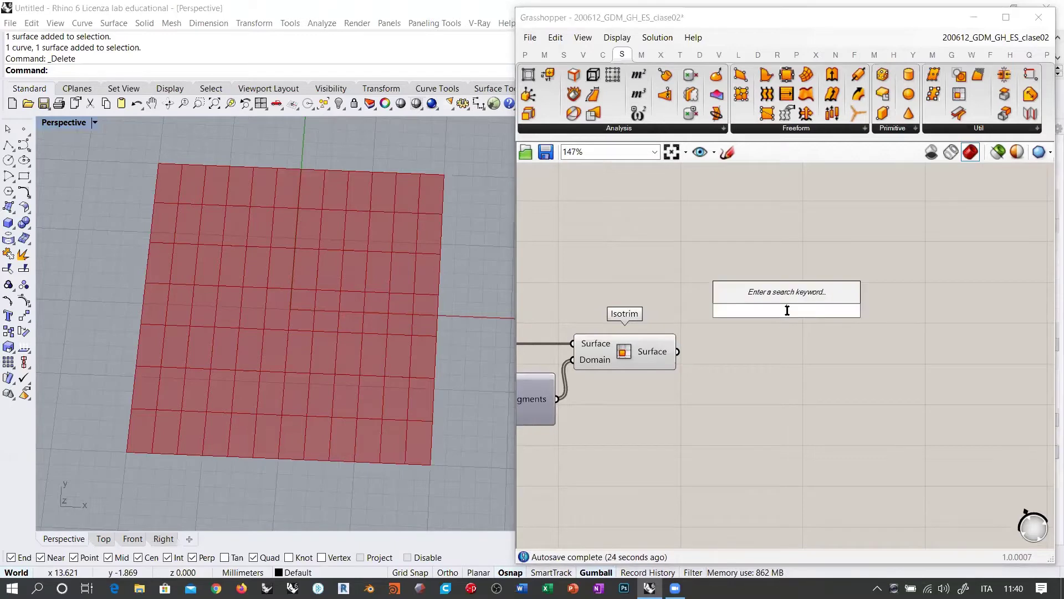
pyautogui.write('area')
pyautogui.click(746, 294)
pyautogui.moveTo(678, 351); pyautogui.dragTo(731, 392)
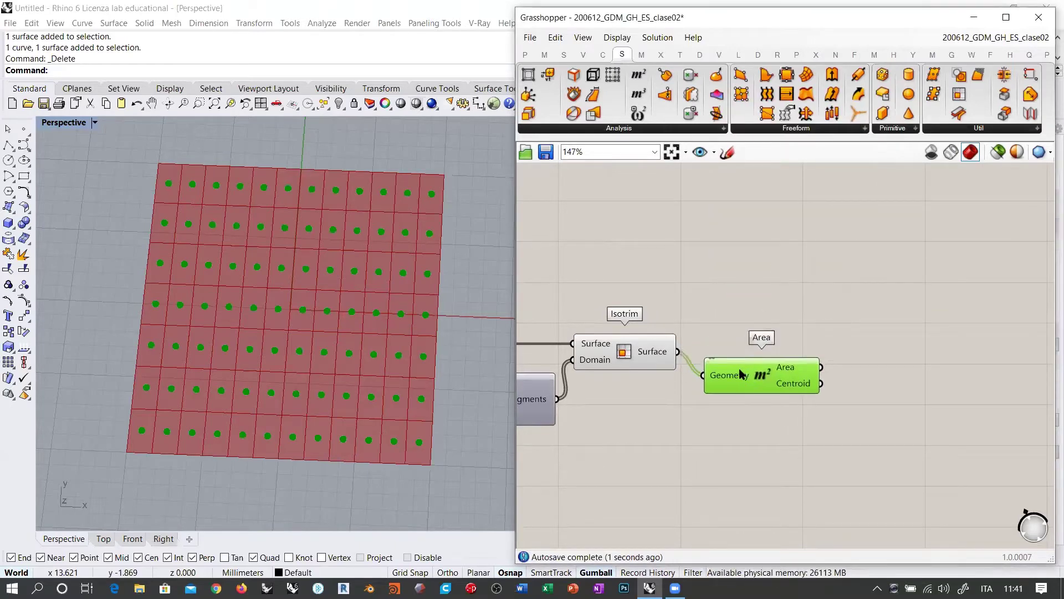
pyautogui.click(749, 332)
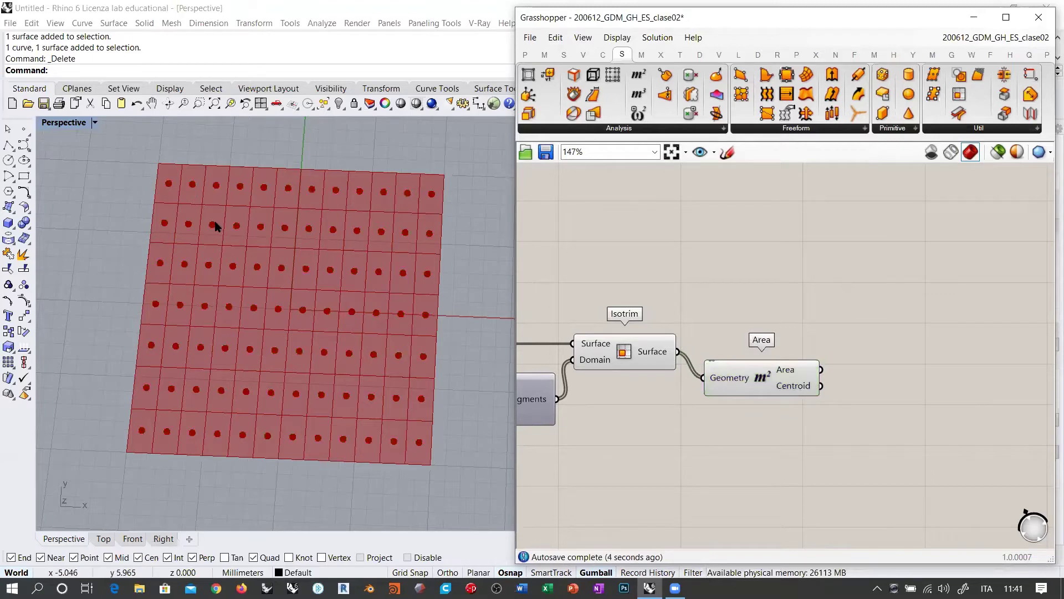
# - Add a Scale component, connecting the Isotrim surfaces to its Geometry input and the Area centroids to its Center input
pyautogui.doubleClick(887, 347)
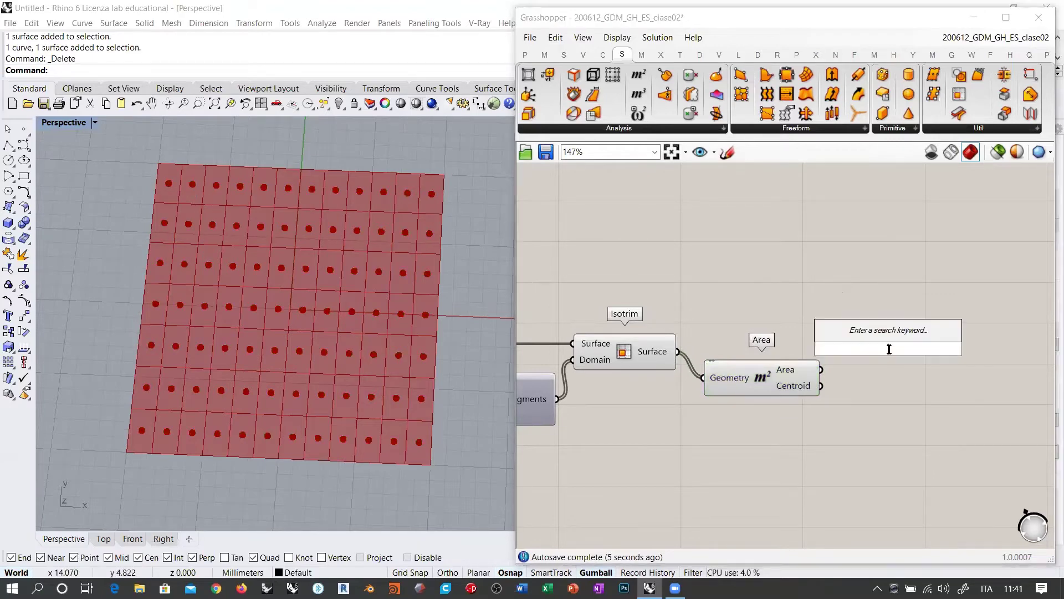
pyautogui.write('scale')
pyautogui.click(856, 332)
pyautogui.moveTo(677, 351); pyautogui.dragTo(826, 332)
pyautogui.moveTo(897, 350); pyautogui.dragTo(946, 369)
pyautogui.click(826, 383)
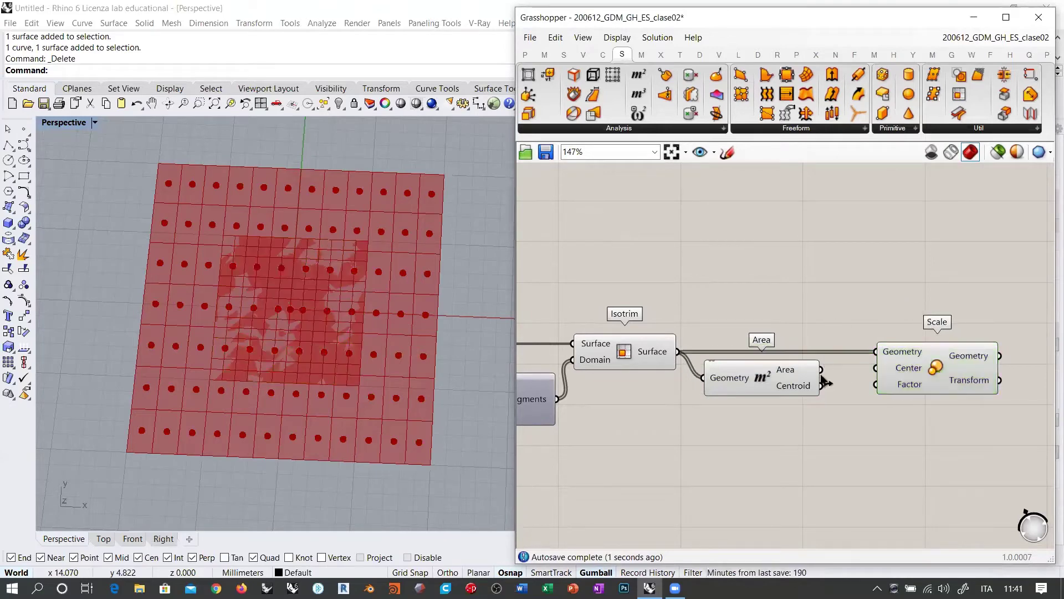
pyautogui.moveTo(821, 386); pyautogui.dragTo(876, 367)
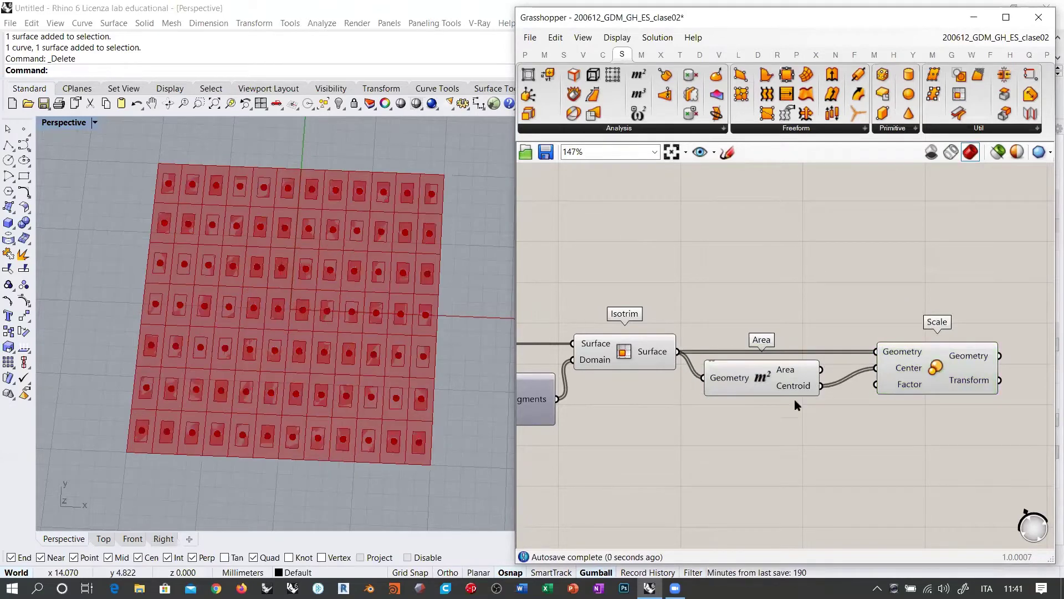
# - Turn off the previews of Isotrim and Area so that only the scaled panels are displayed
pyautogui.click(630, 361)
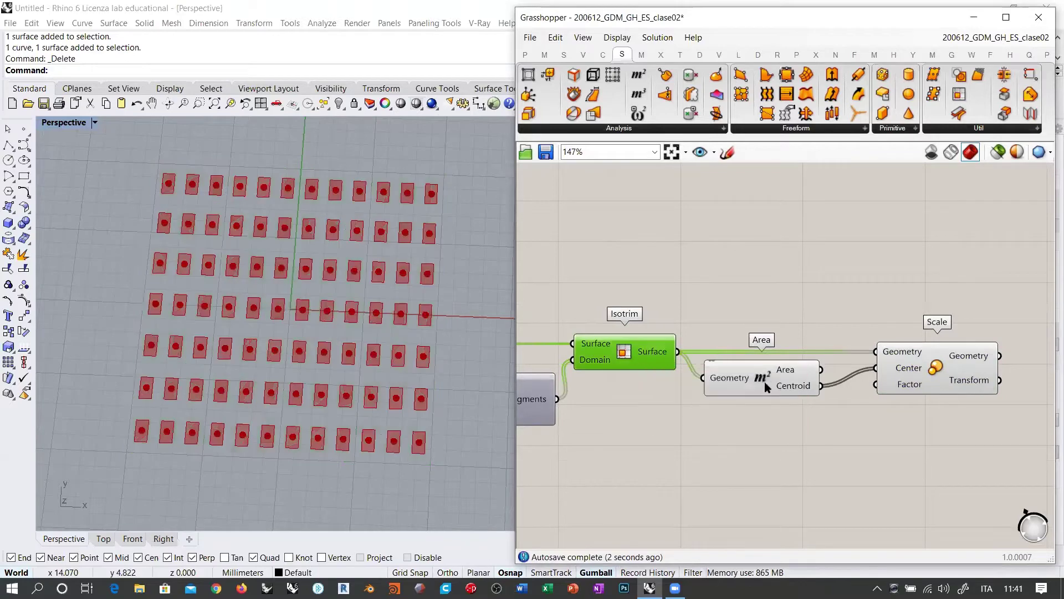
pyautogui.click(769, 381)
pyautogui.click(772, 297)
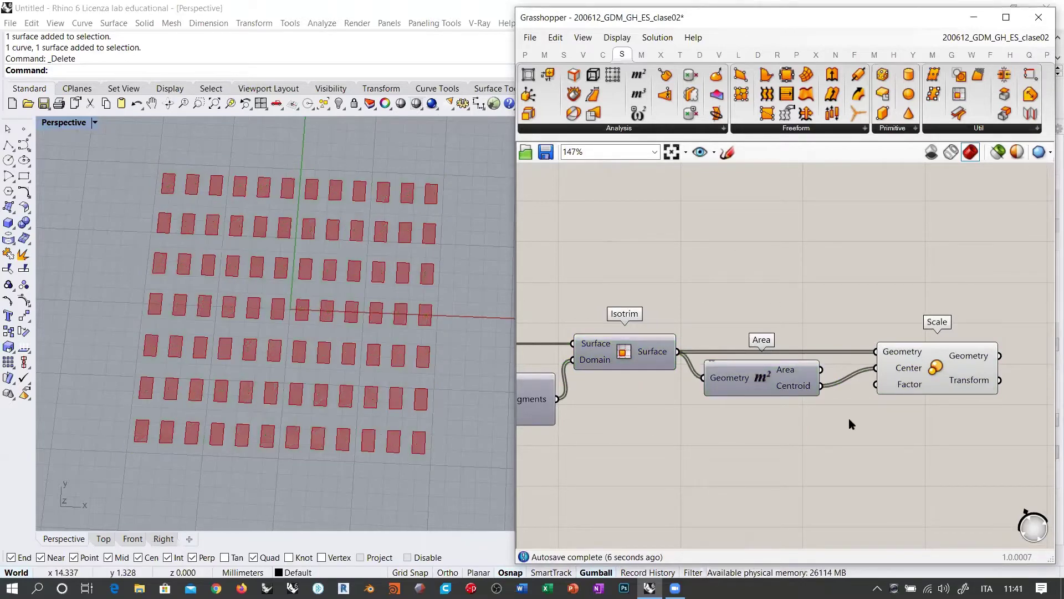
# - Add a Number Slider starting at 0.50 below Area, connect it to the Factor input of Scale, and set it to 0.87
pyautogui.doubleClick(783, 438)
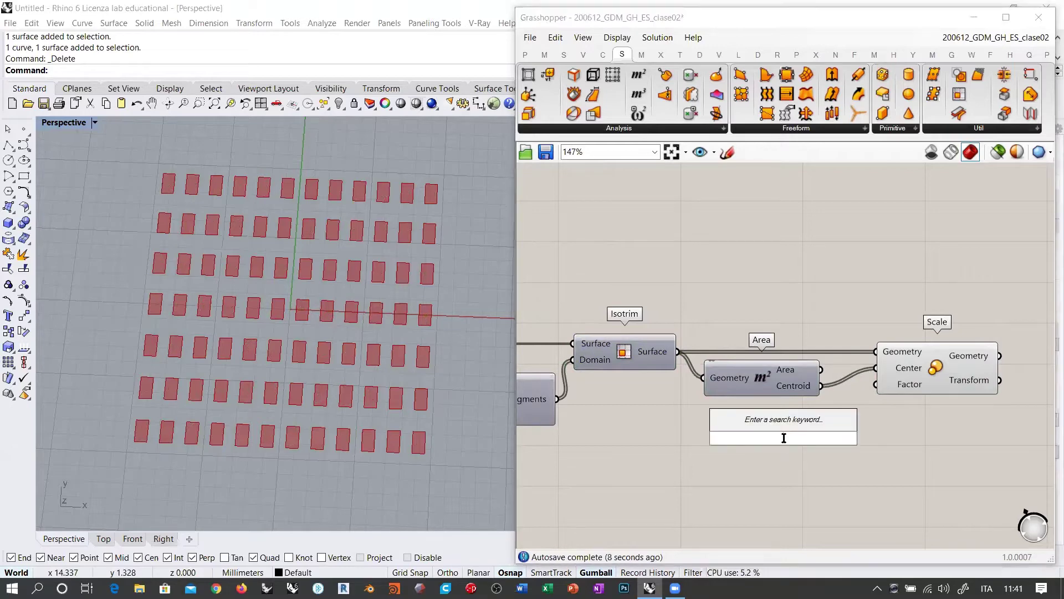
pyautogui.write('0.50<')
pyautogui.press('Return')
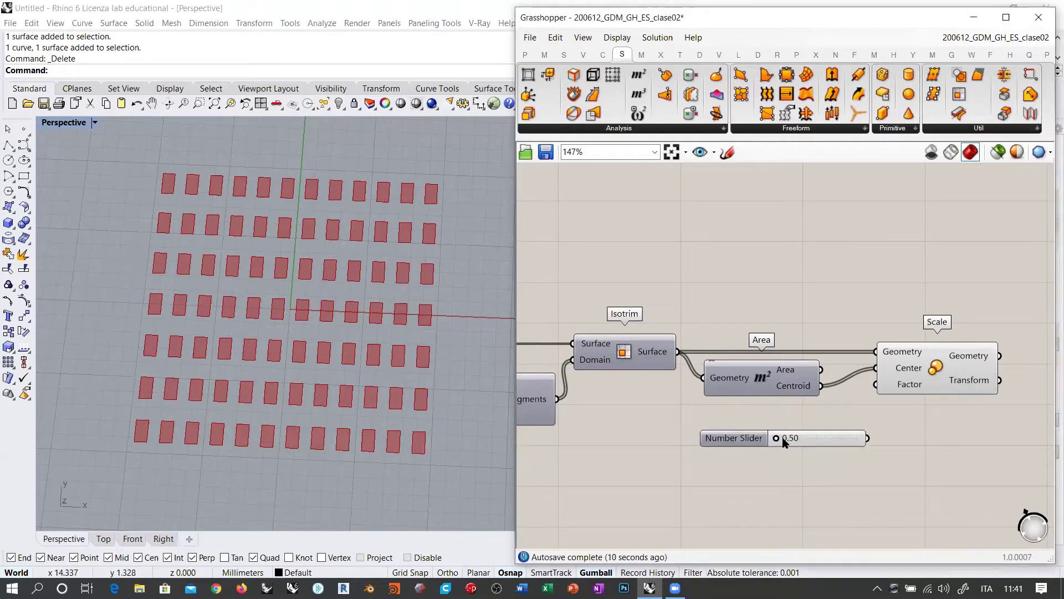
pyautogui.moveTo(872, 402); pyautogui.dragTo(868, 437)
pyautogui.moveTo(839, 434); pyautogui.dragTo(794, 405)
pyautogui.click(744, 418)
pyautogui.moveTo(729, 410); pyautogui.dragTo(788, 410)
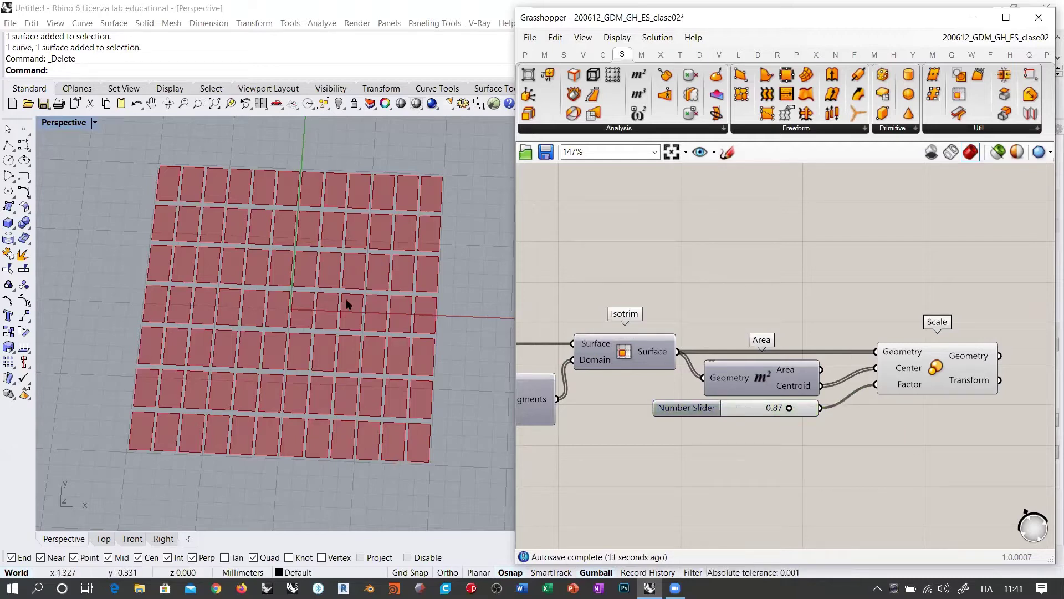
# - Add a Point parameter above Isotrim and set it to one point just outside the panel grid, near its upper-right corner
pyautogui.doubleClick(690, 246)
pyautogui.write('poi')
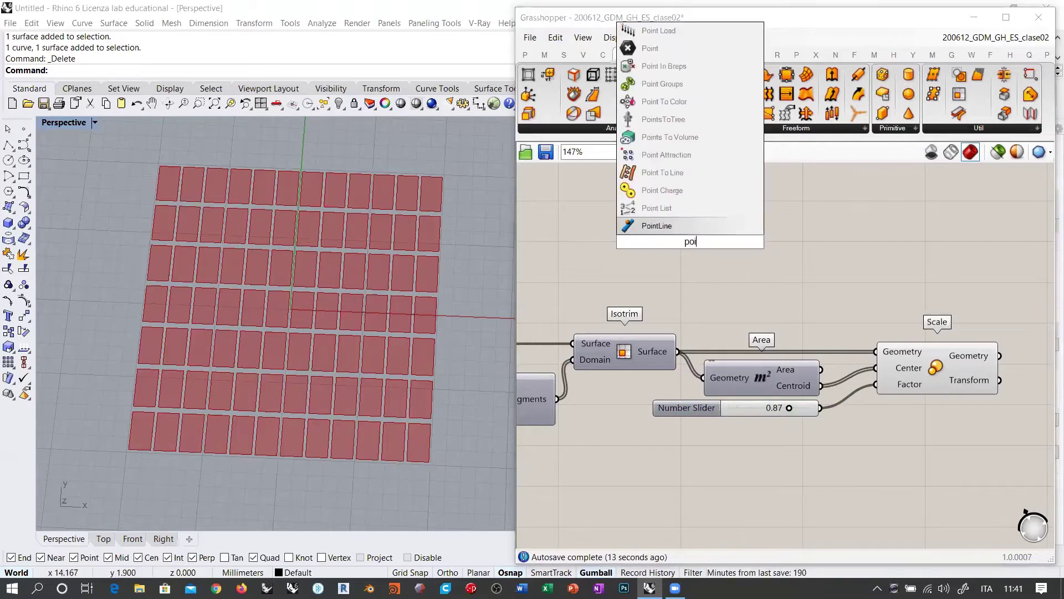
pyautogui.press('Return')
pyautogui.rightClick(688, 242)
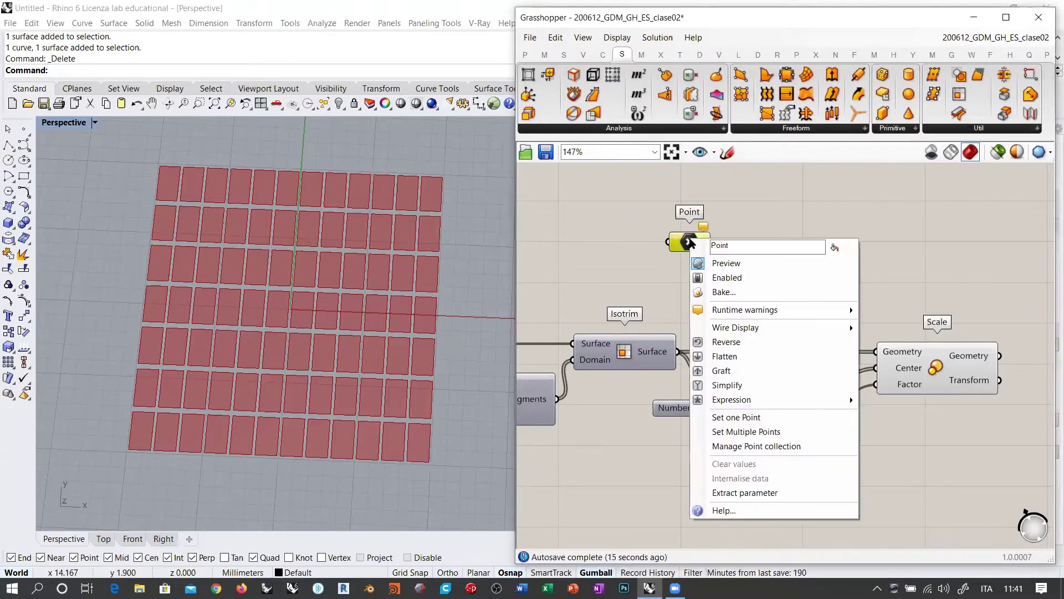
pyautogui.click(710, 418)
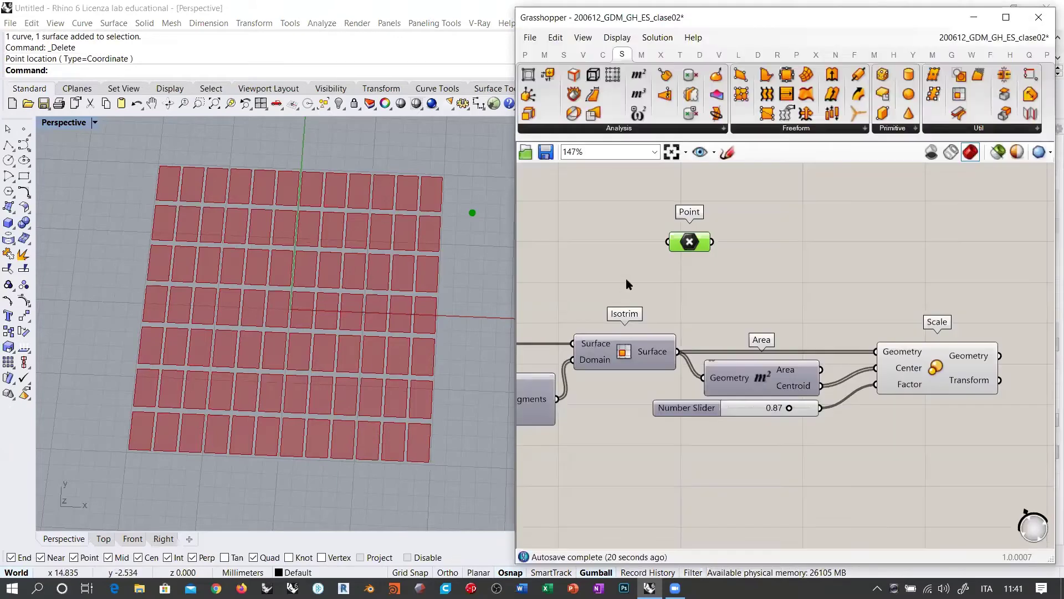
pyautogui.click(626, 279)
pyautogui.keyDown('shift'); pyautogui.moveTo(404, 262); pyautogui.dragTo(375, 268, button='right'); pyautogui.keyUp('shift')
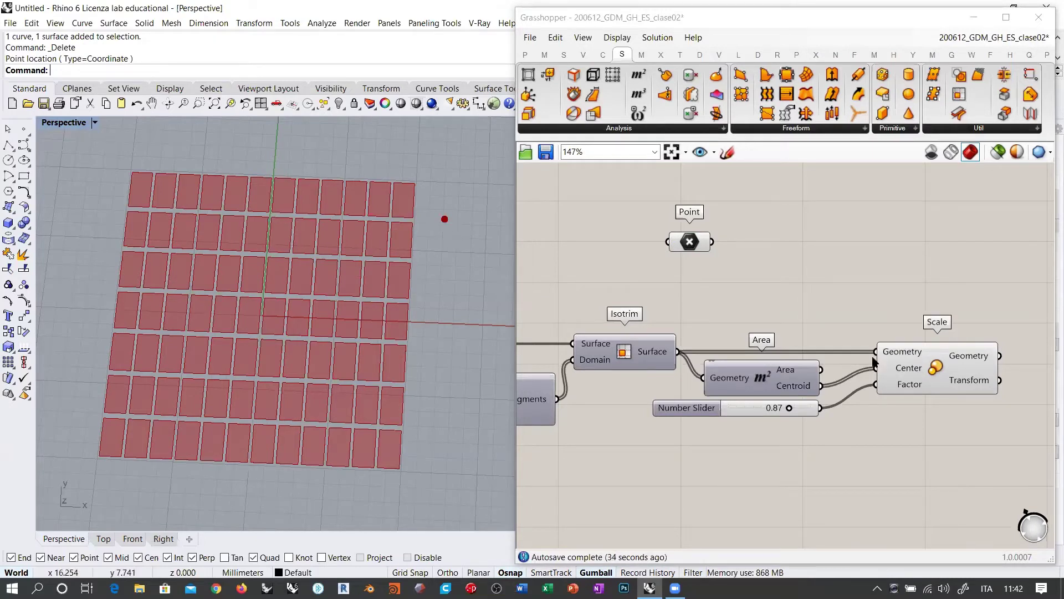
# - Try the Scale factor slider at 0.50 and set it to 1.00
pyautogui.moveTo(910, 388)
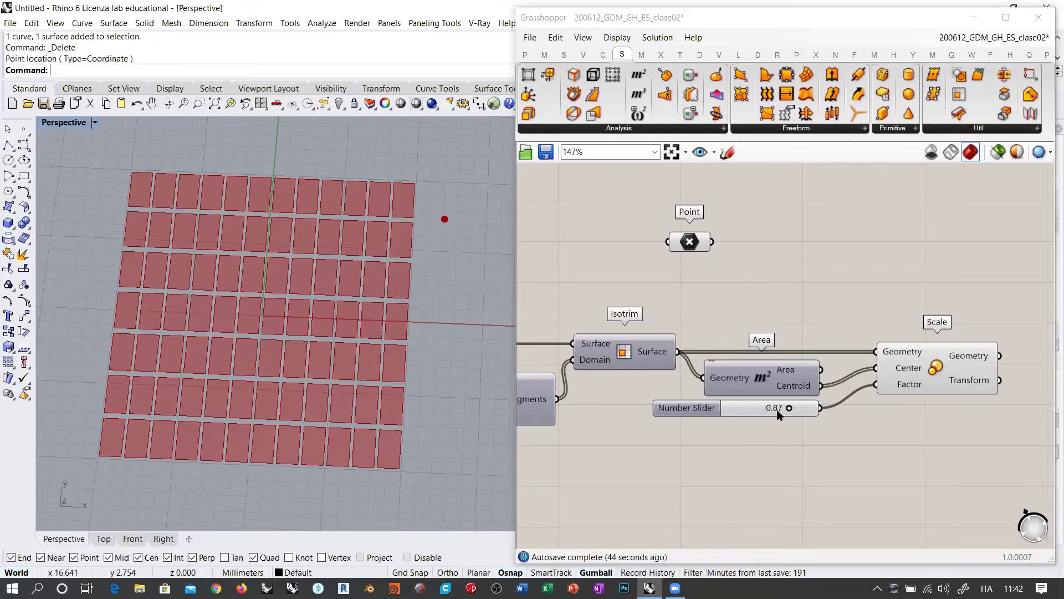
pyautogui.moveTo(789, 407); pyautogui.dragTo(700, 415)
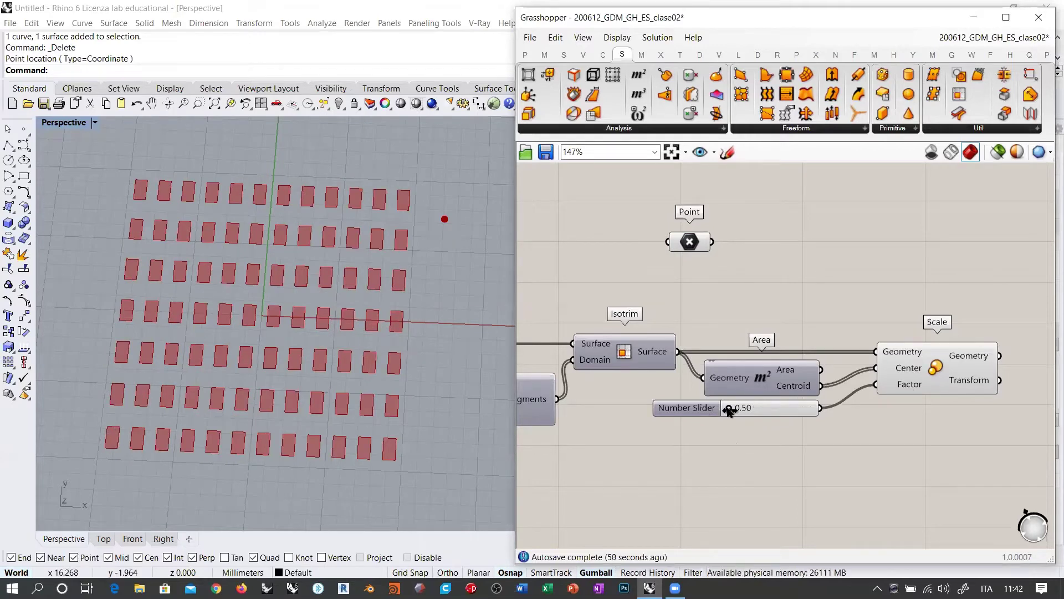
pyautogui.moveTo(729, 408); pyautogui.dragTo(825, 410)
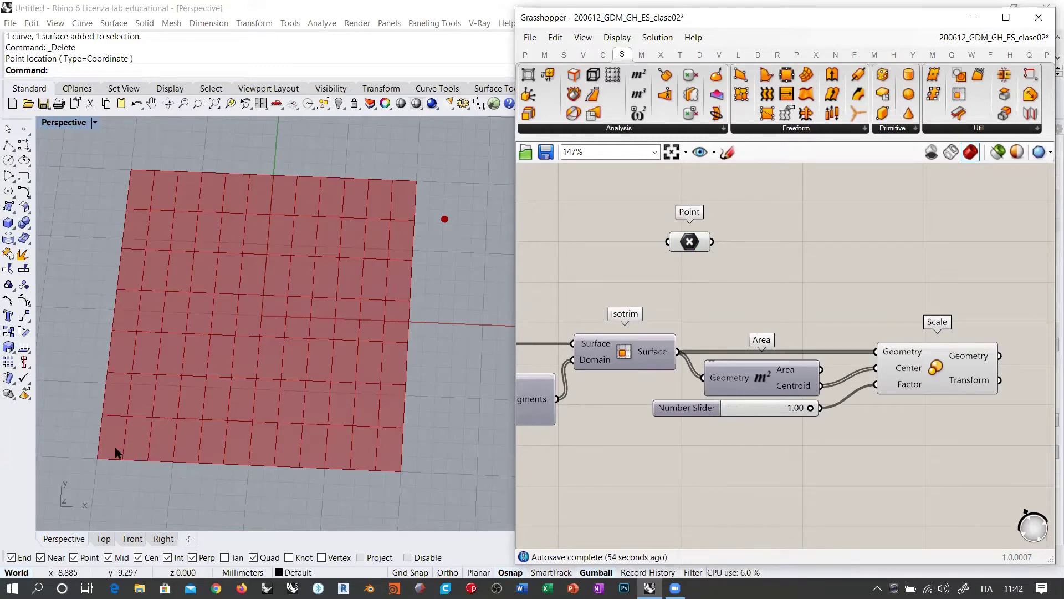
pyautogui.moveTo(679, 242); pyautogui.dragTo(786, 241)
pyautogui.click(833, 286)
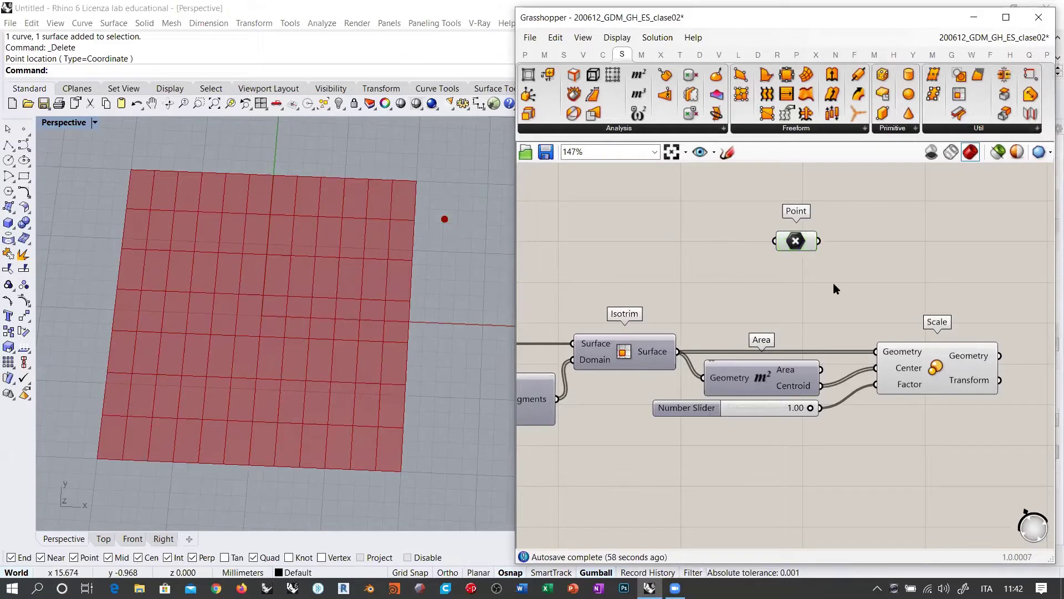
pyautogui.moveTo(792, 247); pyautogui.dragTo(640, 250)
pyautogui.click(625, 355)
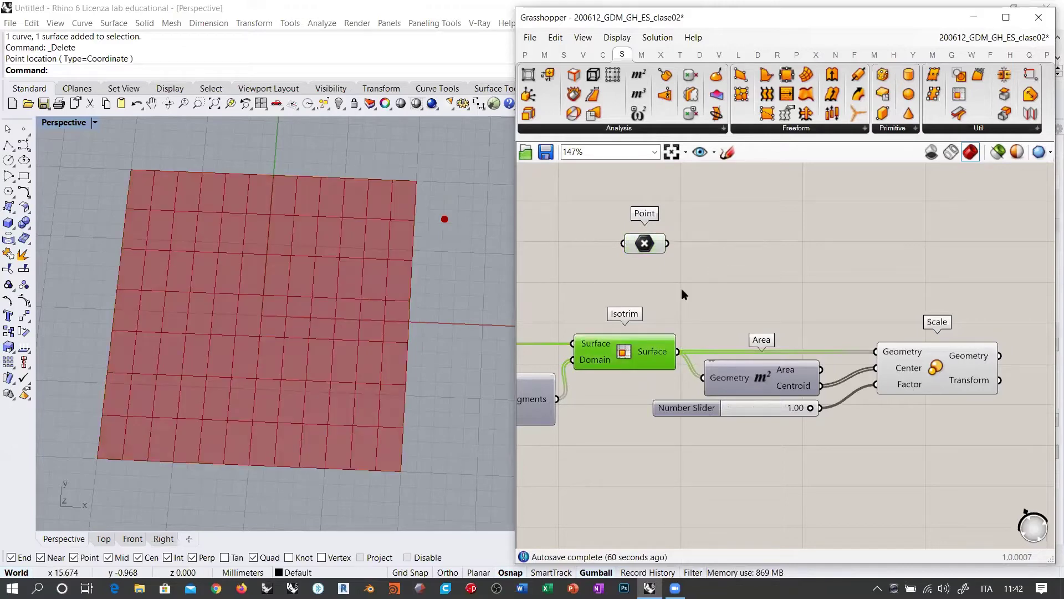
pyautogui.click(683, 293)
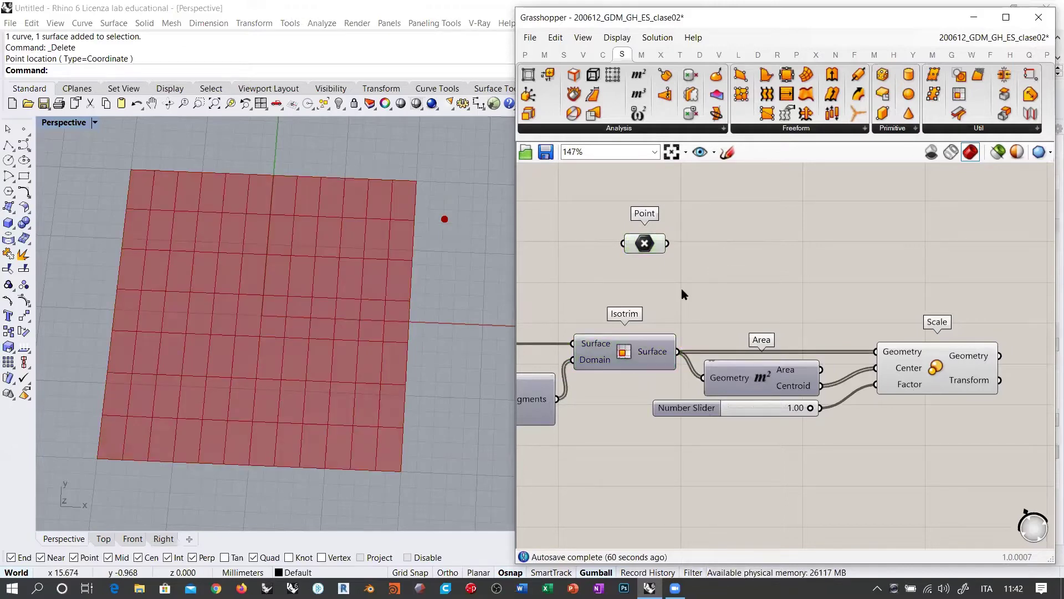
pyautogui.click(524, 33)
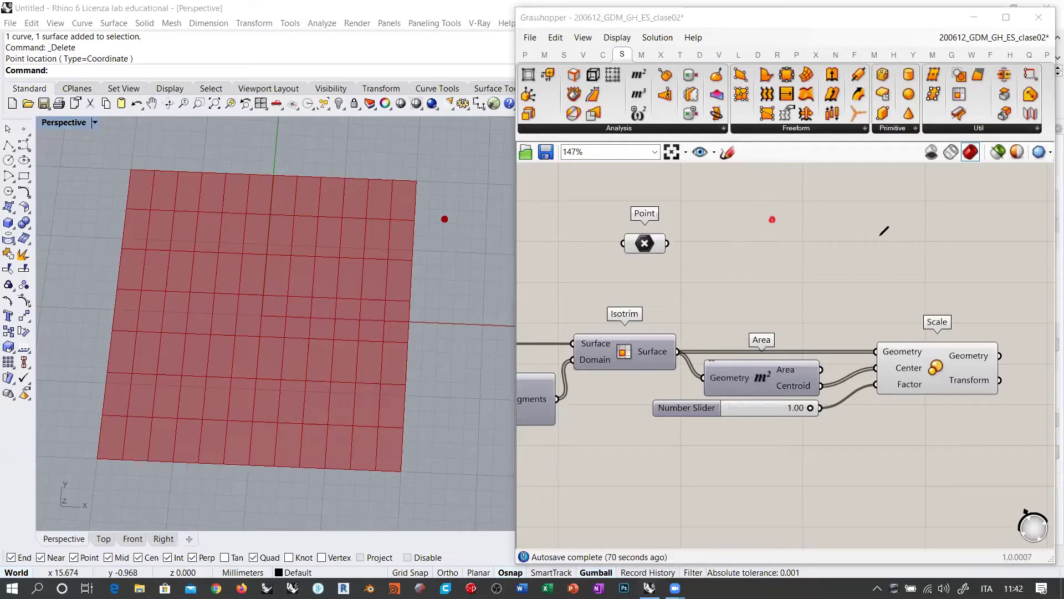
pyautogui.moveTo(915, 222)
pyautogui.mouseDown()
pyautogui.moveTo(876, 291)
pyautogui.moveTo(937, 328)
pyautogui.moveTo(967, 251)
pyautogui.mouseUp()
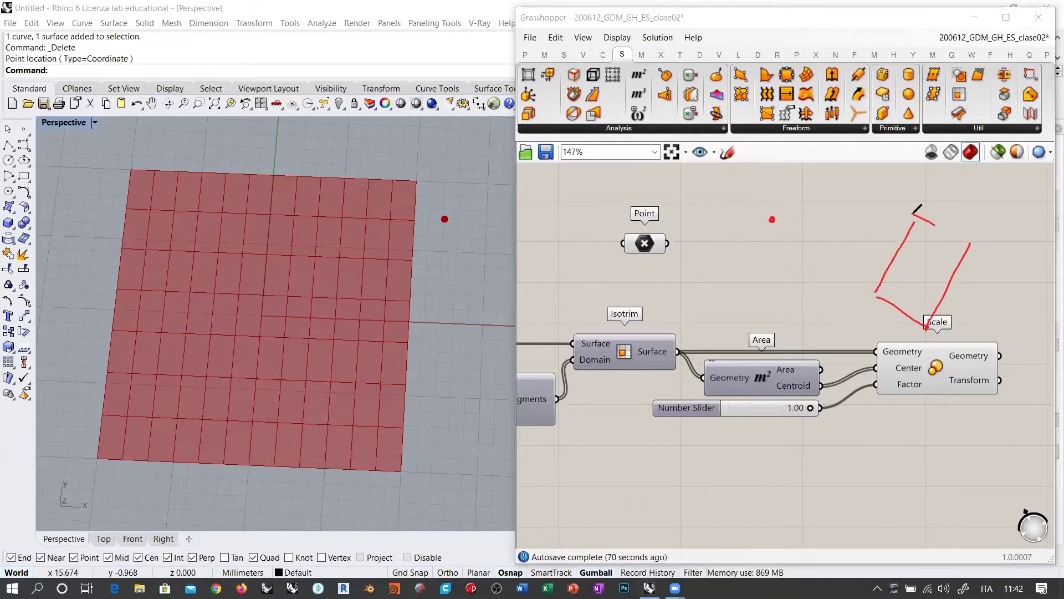
pyautogui.moveTo(913, 214)
pyautogui.mouseDown()
pyautogui.moveTo(972, 244)
pyautogui.moveTo(900, 252)
pyautogui.moveTo(875, 291)
pyautogui.moveTo(930, 320)
pyautogui.mouseUp()
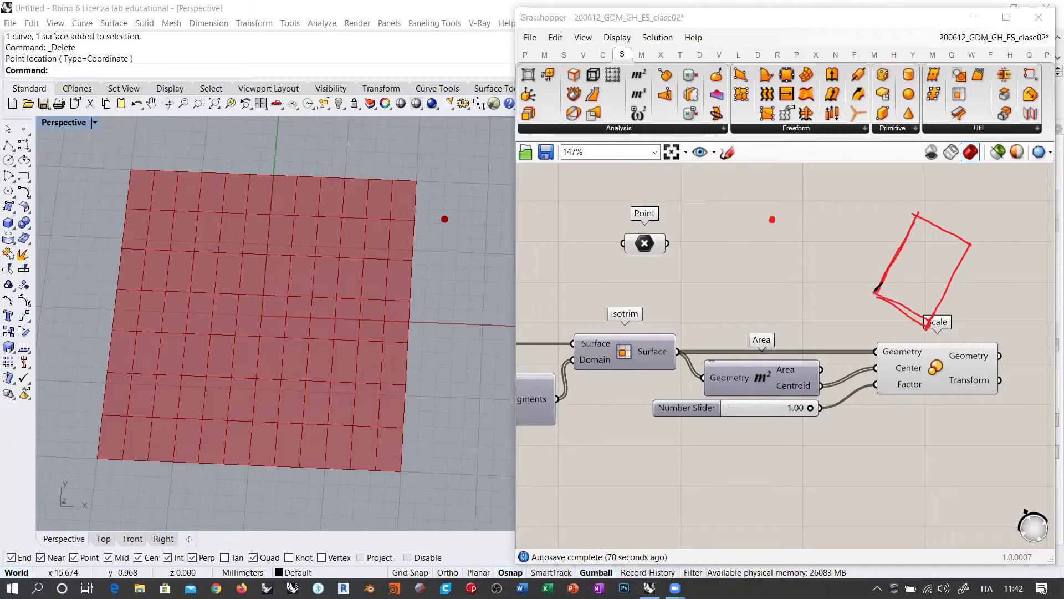
pyautogui.moveTo(965, 252); pyautogui.dragTo(948, 290)
pyautogui.moveTo(917, 214); pyautogui.dragTo(908, 240)
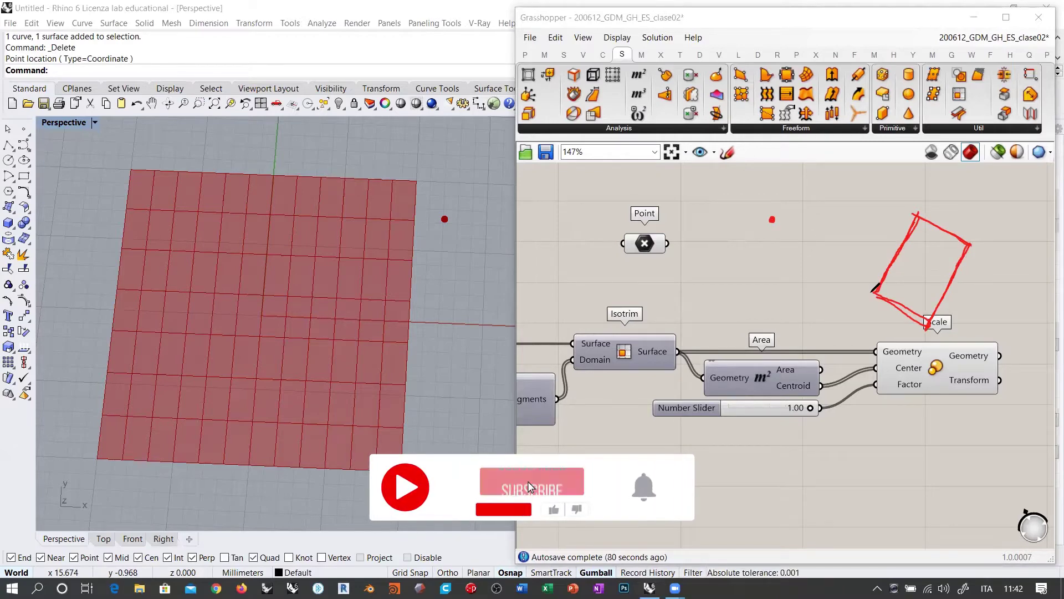
pyautogui.moveTo(954, 336); pyautogui.dragTo(986, 295)
pyautogui.moveTo(995, 256); pyautogui.dragTo(984, 282)
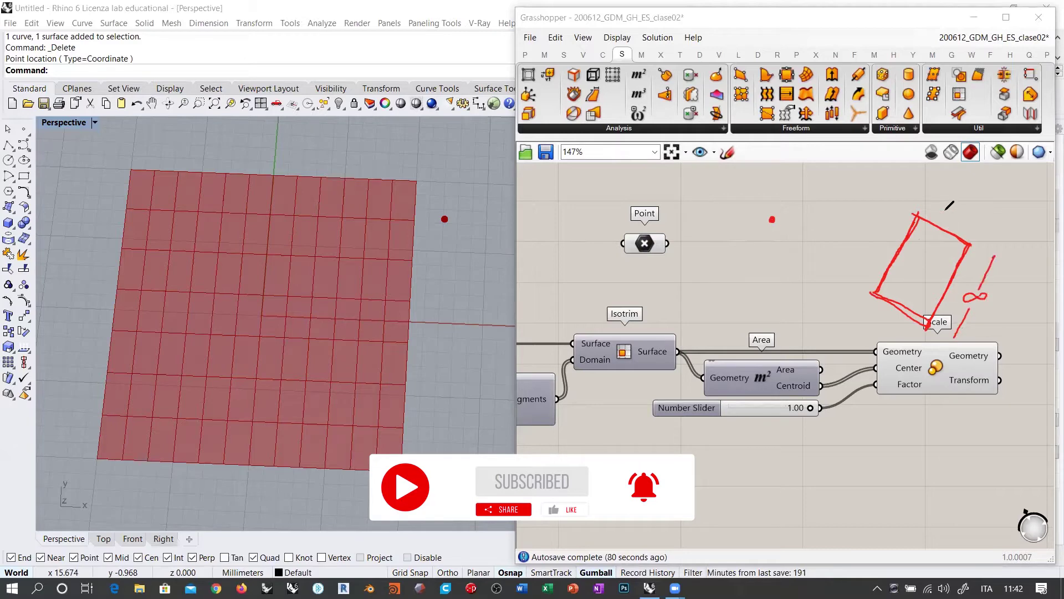
pyautogui.moveTo(928, 193); pyautogui.dragTo(977, 217)
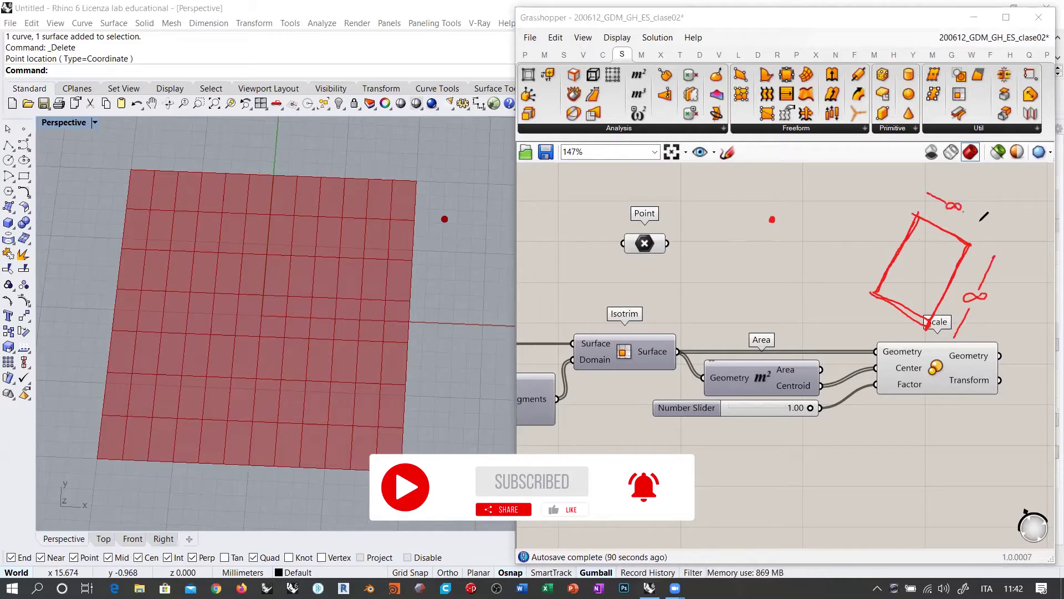
pyautogui.moveTo(923, 261); pyautogui.dragTo(927, 271)
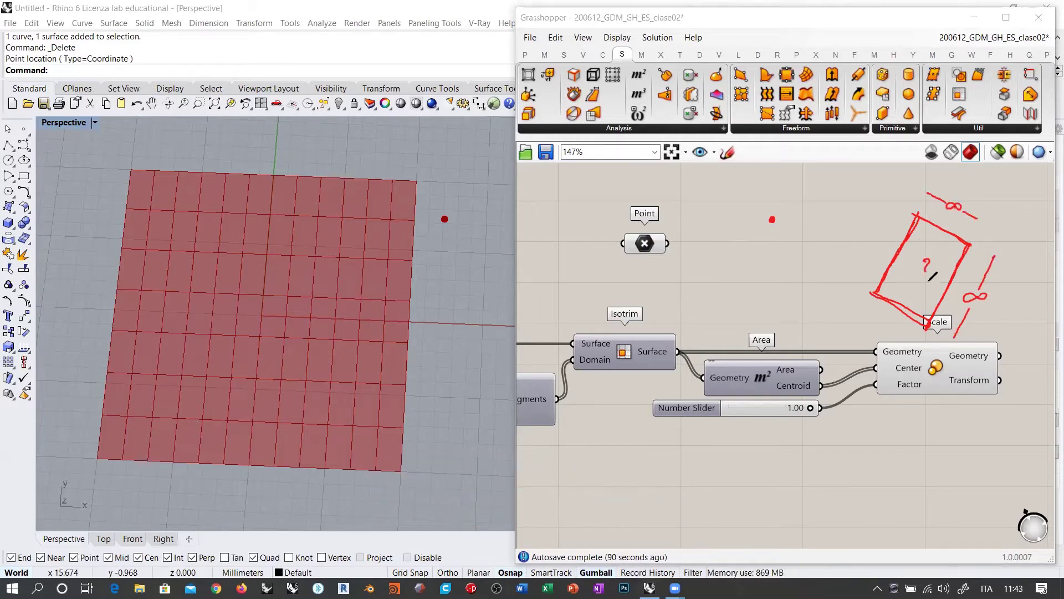
pyautogui.click(926, 275)
pyautogui.moveTo(1012, 220)
pyautogui.mouseDown()
pyautogui.moveTo(1035, 208)
pyautogui.moveTo(1044, 221)
pyautogui.moveTo(1002, 225)
pyautogui.moveTo(1008, 201)
pyautogui.mouseUp()
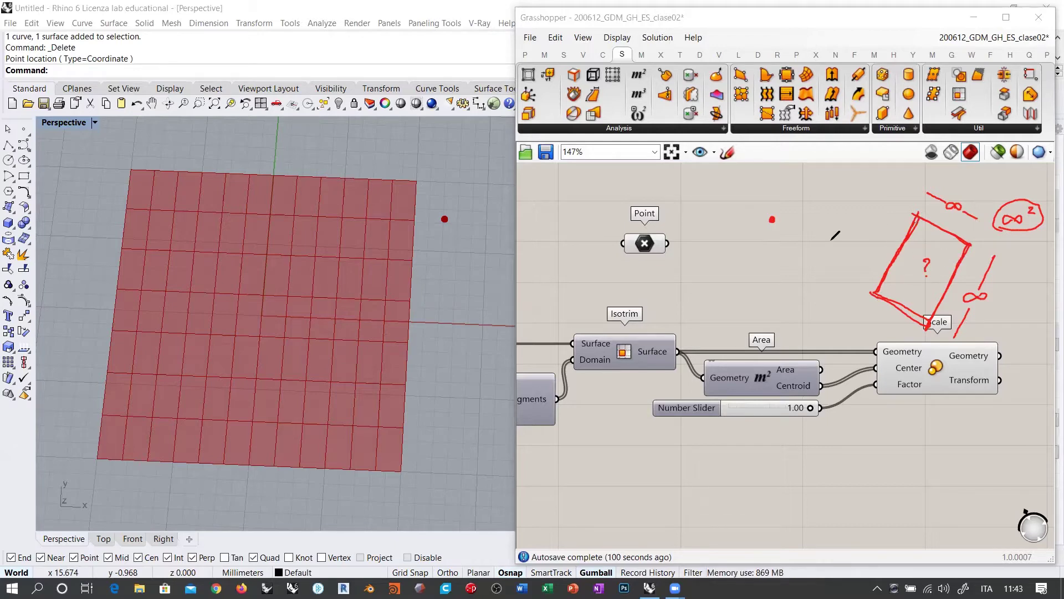
pyautogui.moveTo(818, 254)
pyautogui.mouseDown()
pyautogui.moveTo(830, 260)
pyautogui.moveTo(779, 226)
pyautogui.moveTo(872, 278)
pyautogui.mouseUp()
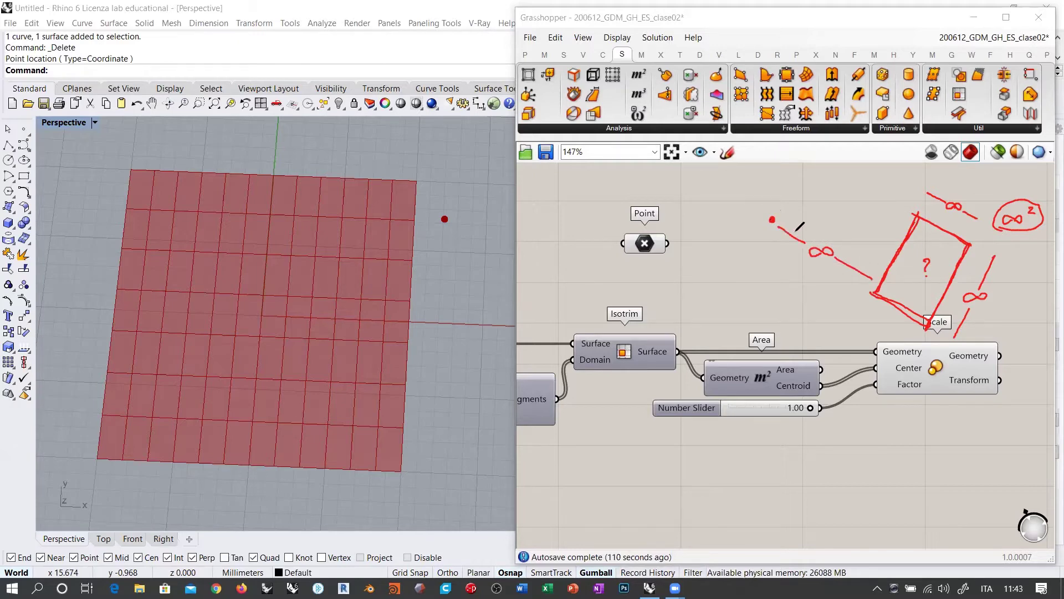
pyautogui.moveTo(772, 218); pyautogui.dragTo(770, 224)
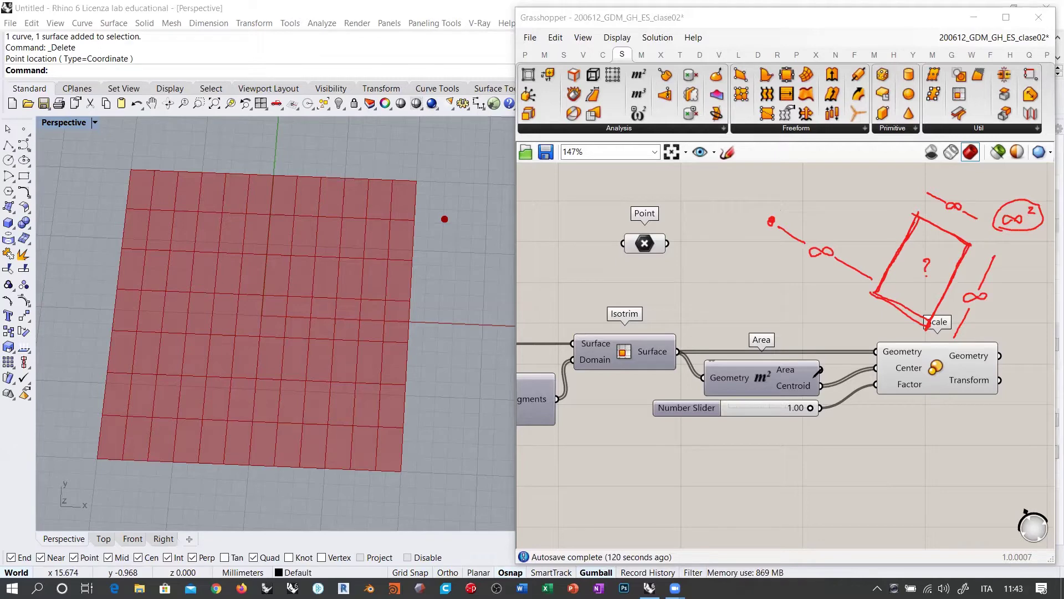
pyautogui.moveTo(816, 373); pyautogui.dragTo(787, 379)
pyautogui.moveTo(925, 271); pyautogui.dragTo(922, 268)
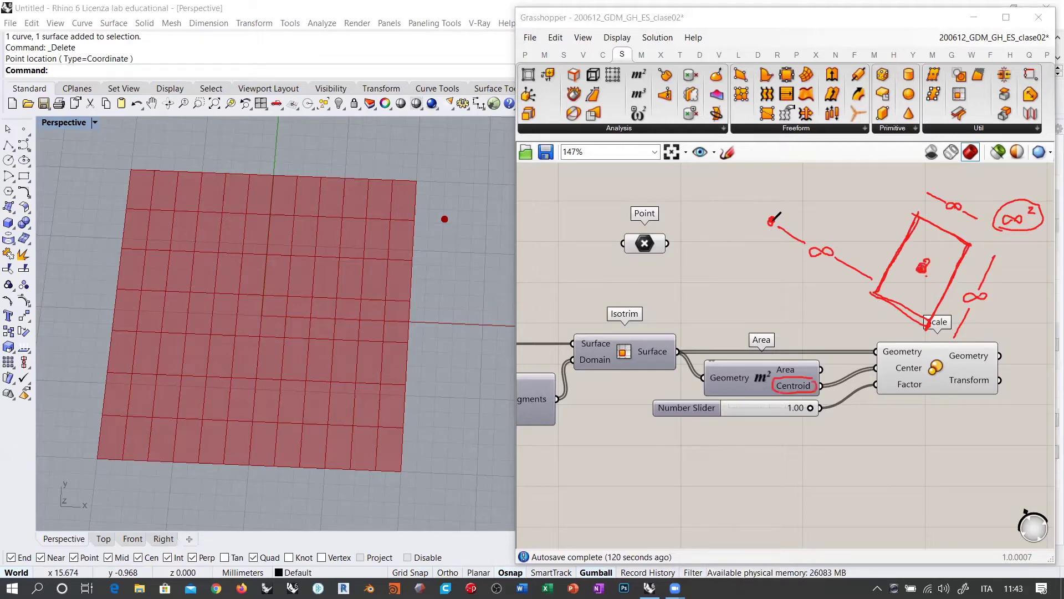
pyautogui.moveTo(774, 219); pyautogui.dragTo(915, 265)
pyautogui.moveTo(848, 221); pyautogui.dragTo(843, 236)
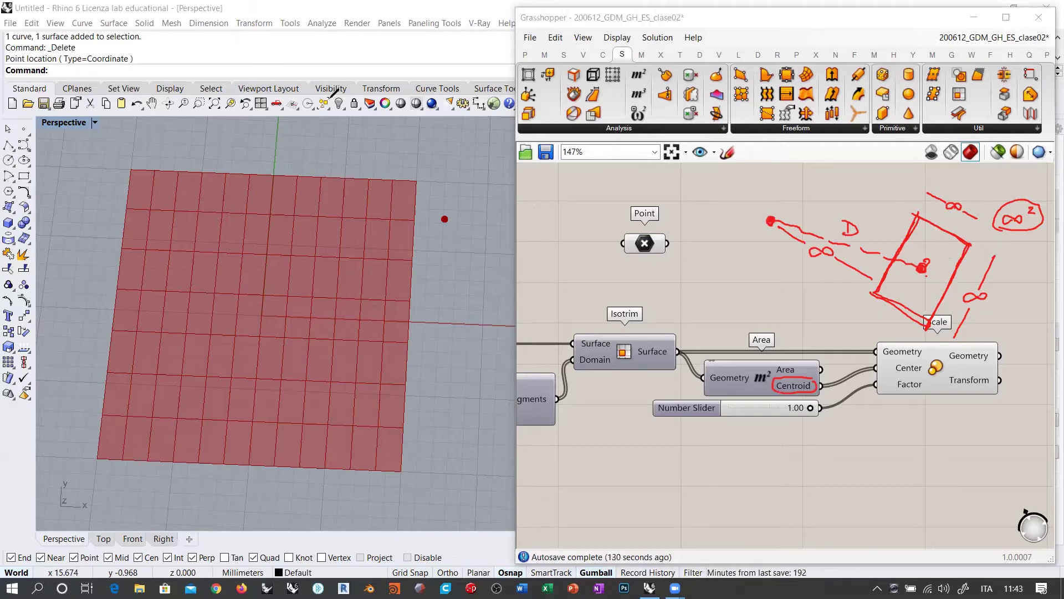
pyautogui.click(389, 106)
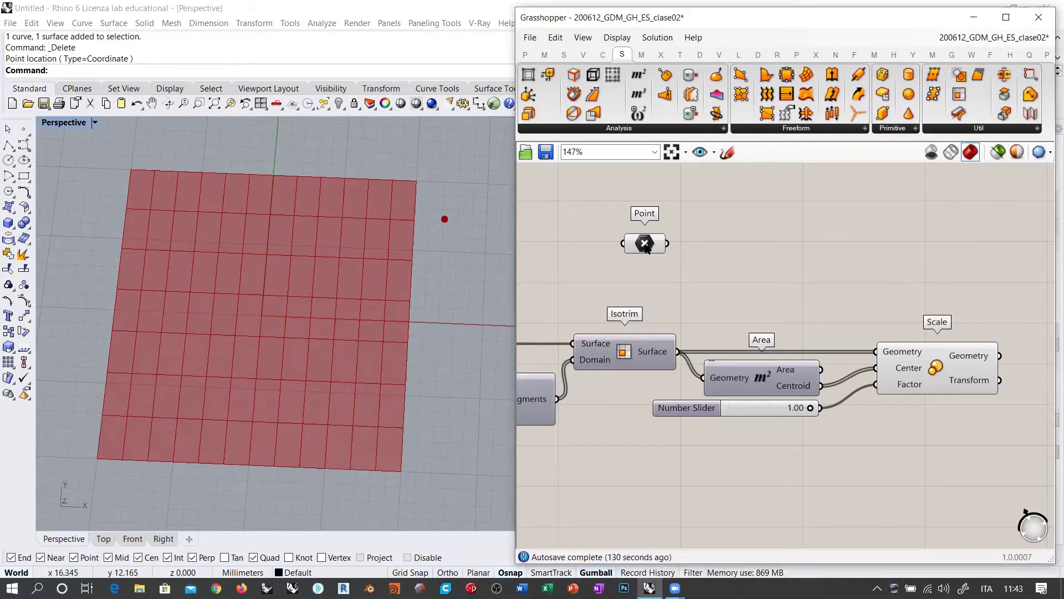
# - Add a Distance component beside the Point parameter, connecting Point to its Point A input and the Area centroids to its Point B input
pyautogui.moveTo(653, 248); pyautogui.dragTo(790, 244)
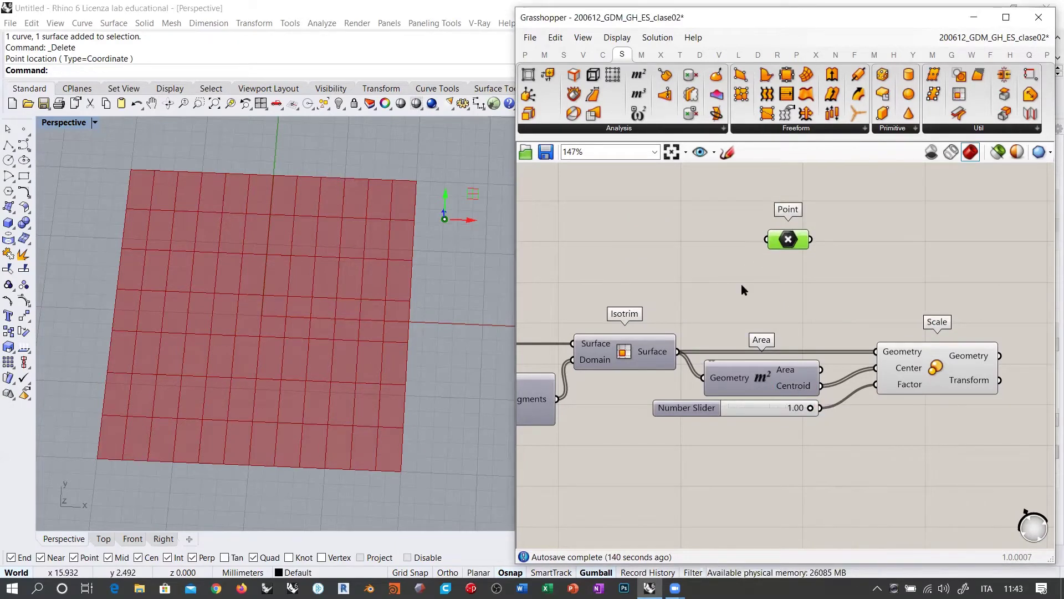
pyautogui.moveTo(784, 273); pyautogui.dragTo(695, 263, button='right')
pyautogui.doubleClick(773, 271)
pyautogui.write('dist')
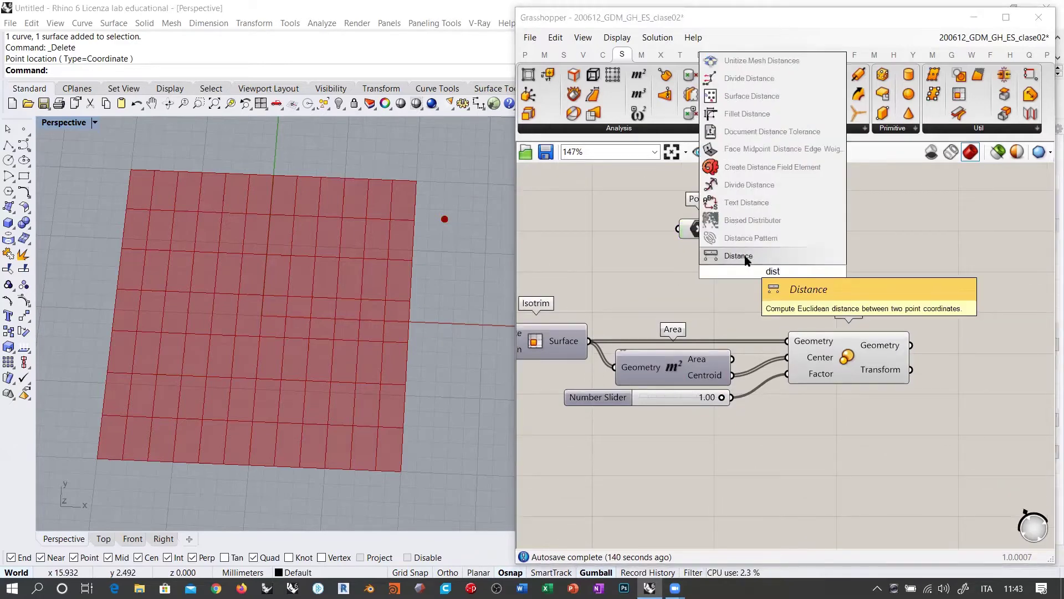
pyautogui.press('Return')
pyautogui.moveTo(721, 229); pyautogui.dragTo(781, 278)
pyautogui.moveTo(732, 375); pyautogui.dragTo(746, 280)
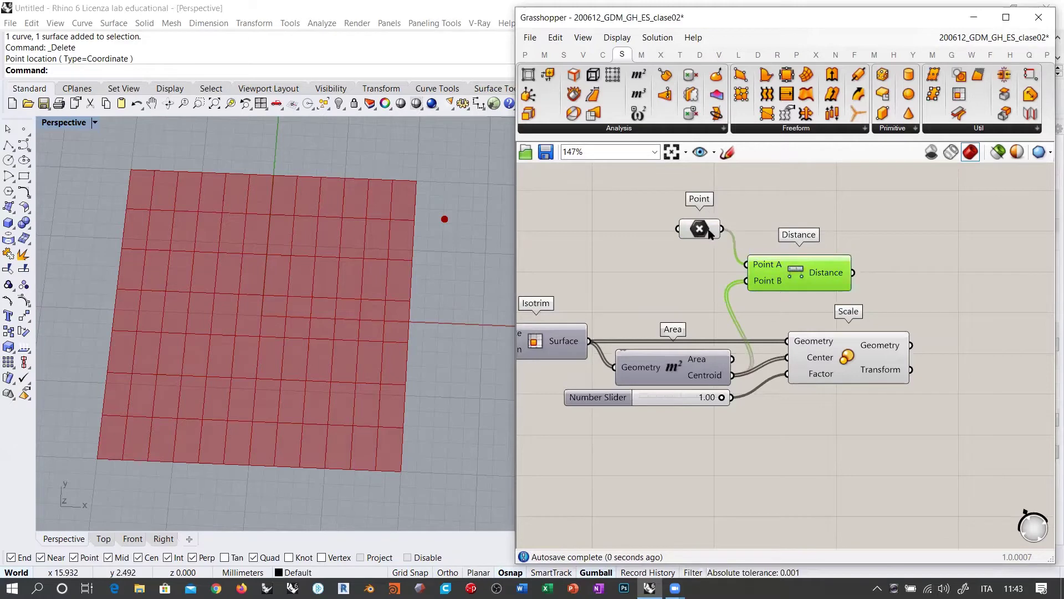
pyautogui.moveTo(702, 229); pyautogui.dragTo(702, 223)
pyautogui.moveTo(798, 278); pyautogui.dragTo(809, 286)
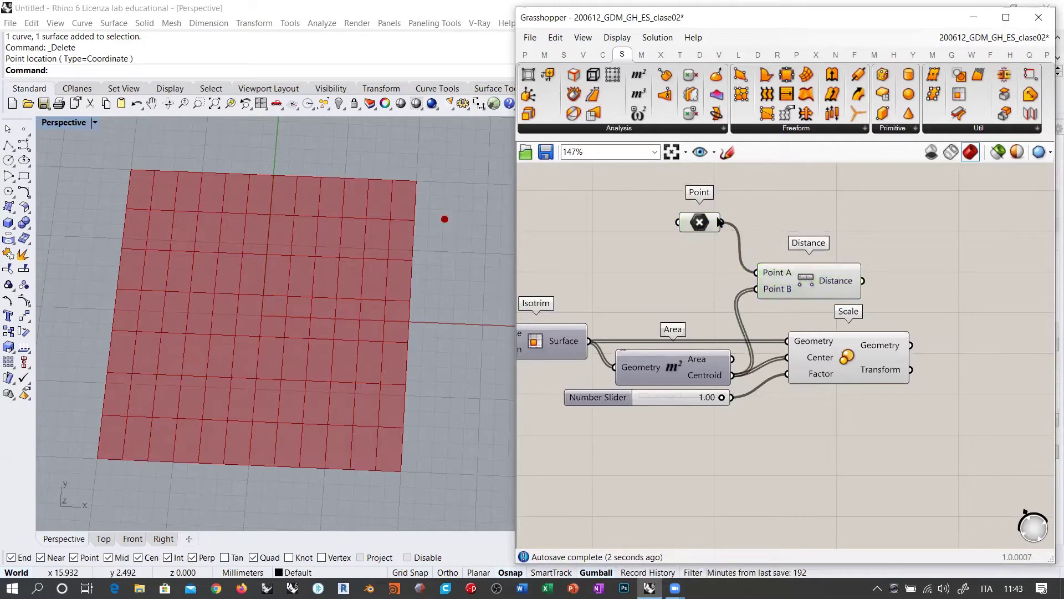
pyautogui.moveTo(701, 223); pyautogui.dragTo(713, 219)
pyautogui.moveTo(809, 282); pyautogui.dragTo(810, 281)
# - Move Scale farther from Area to make room and add a Remap Numbers component above it
pyautogui.moveTo(809, 281); pyautogui.dragTo(706, 260, button='right')
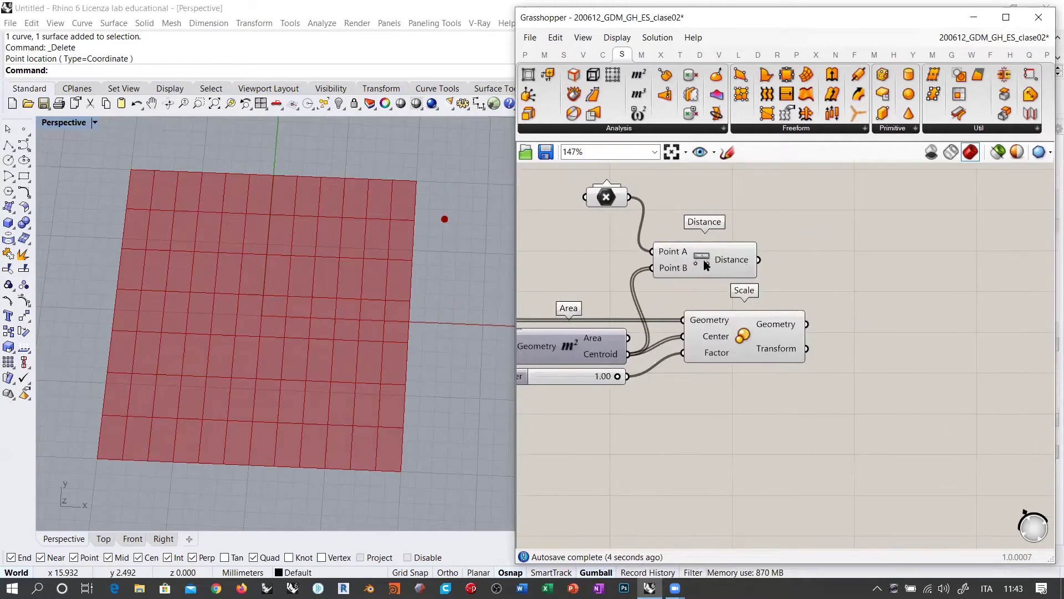
pyautogui.moveTo(705, 261); pyautogui.dragTo(709, 262)
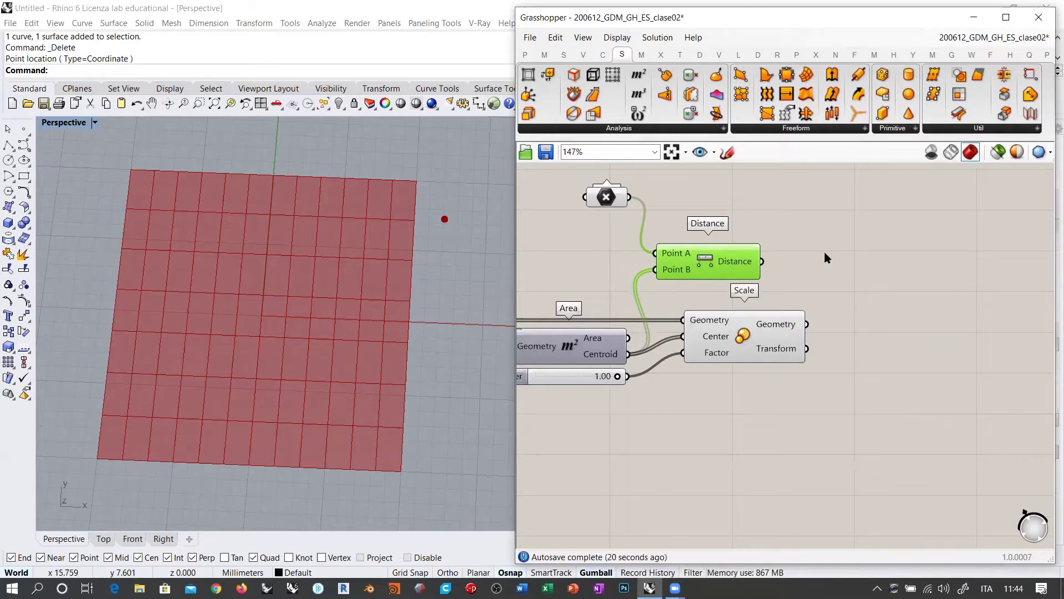
pyautogui.moveTo(730, 262); pyautogui.dragTo(717, 267)
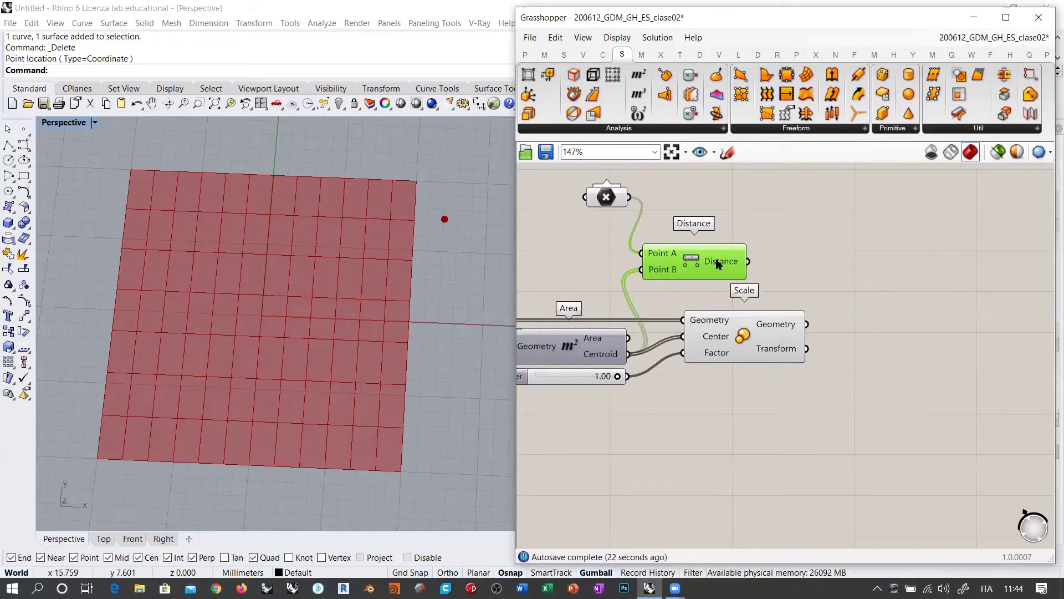
pyautogui.moveTo(743, 342); pyautogui.dragTo(867, 343)
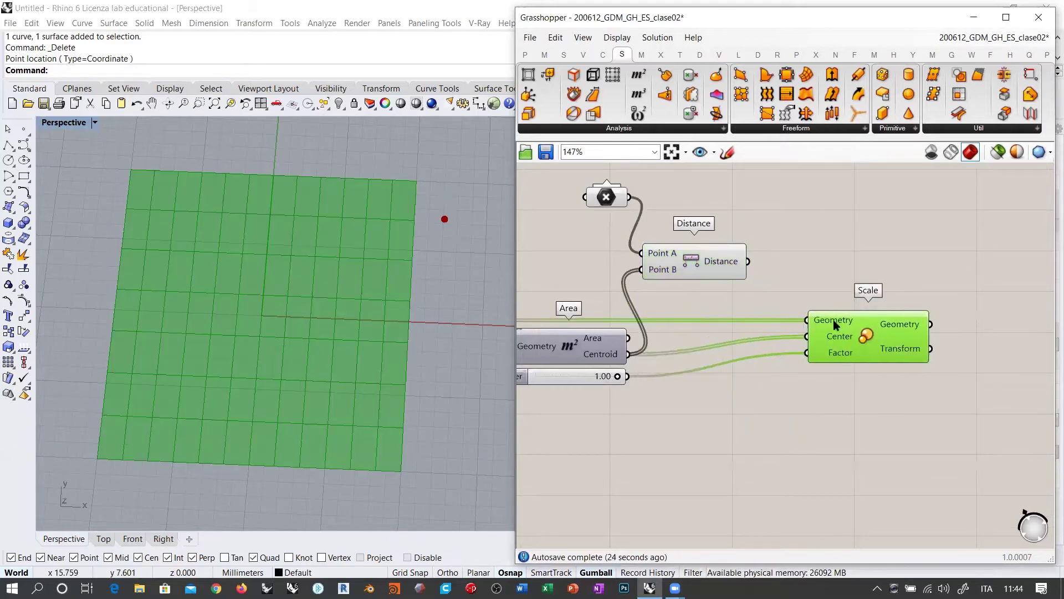
pyautogui.doubleClick(807, 223)
pyautogui.write('rem')
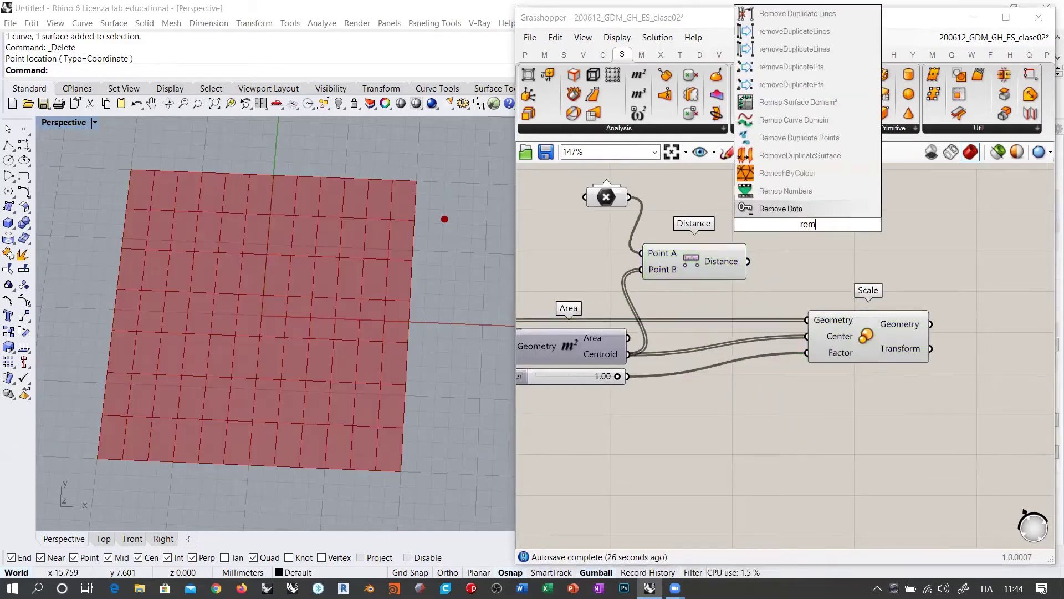
pyautogui.click(785, 191)
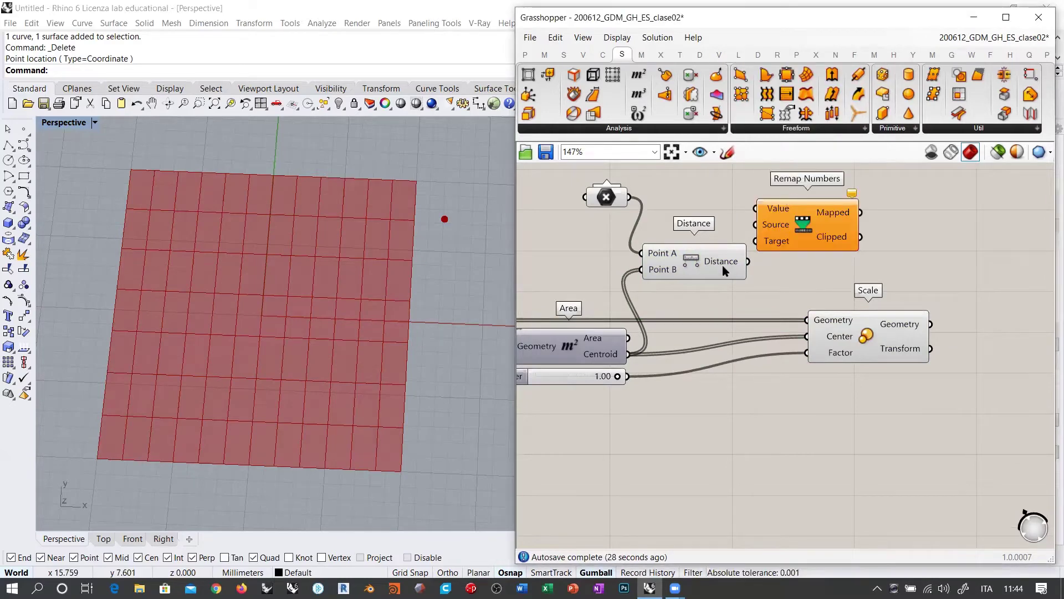
# - Move Distance and Point below Area and swap the Distance inputs, with the centroids feeding Point A and Point feeding Point B
pyautogui.moveTo(642, 273); pyautogui.dragTo(726, 241, button='right')
pyautogui.moveTo(776, 232); pyautogui.dragTo(797, 371)
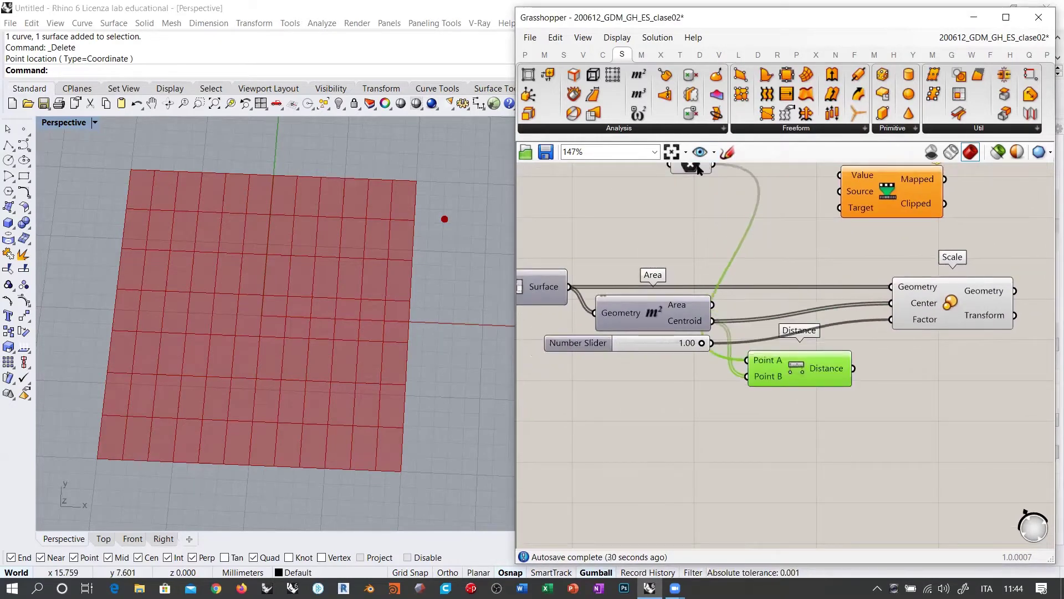
pyautogui.moveTo(690, 164); pyautogui.dragTo(669, 399)
pyautogui.moveTo(692, 398); pyautogui.dragTo(748, 377)
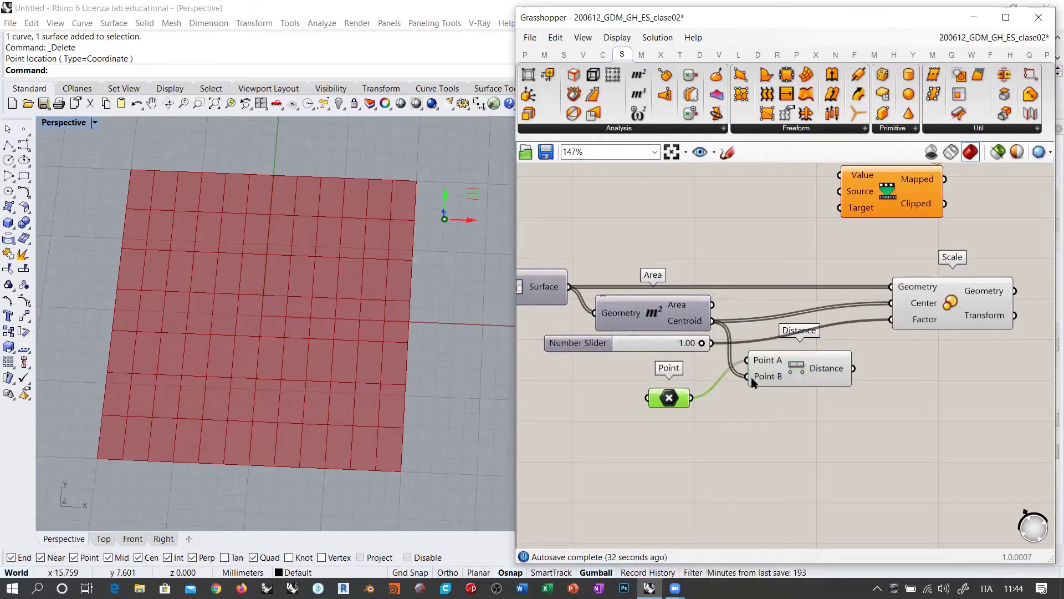
pyautogui.moveTo(713, 320); pyautogui.dragTo(763, 375)
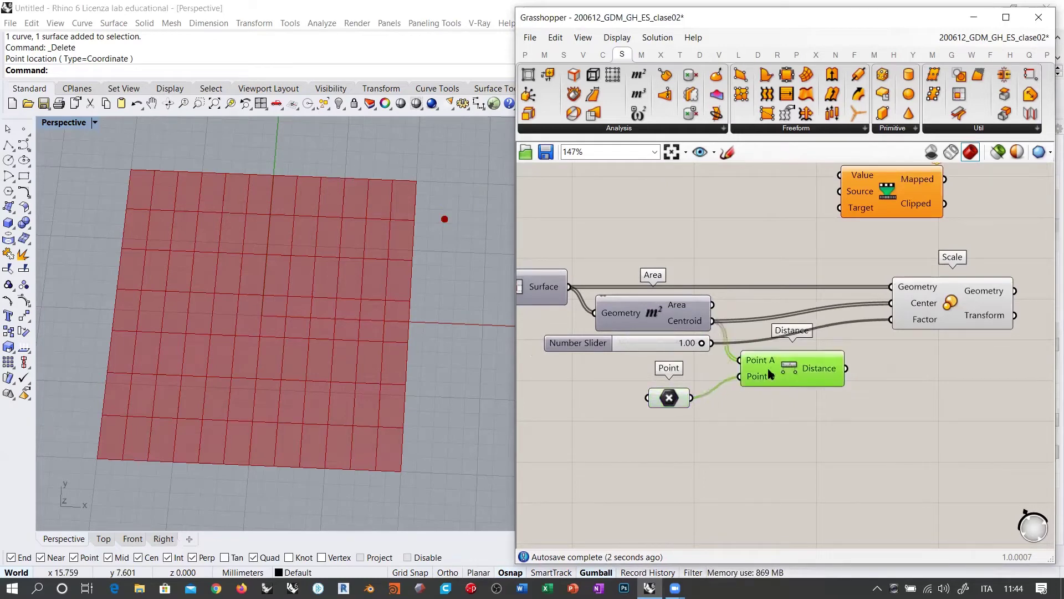
pyautogui.moveTo(683, 401); pyautogui.dragTo(704, 380)
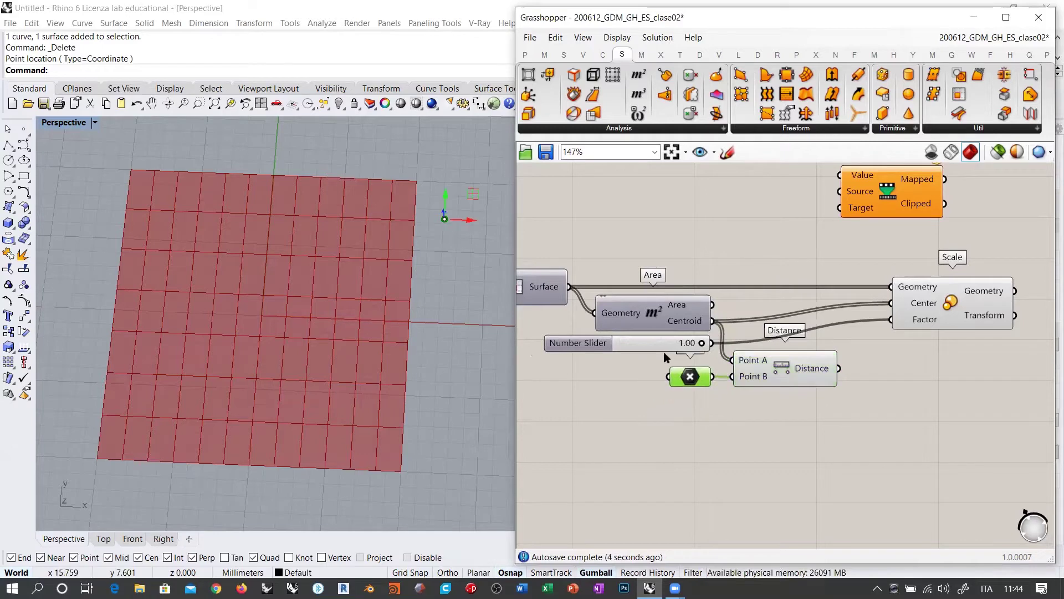
# - Delete the Number Slider feeding the Scale factor and move Scale farther along to leave space after Distance
pyautogui.click(661, 348)
pyautogui.press('Delete')
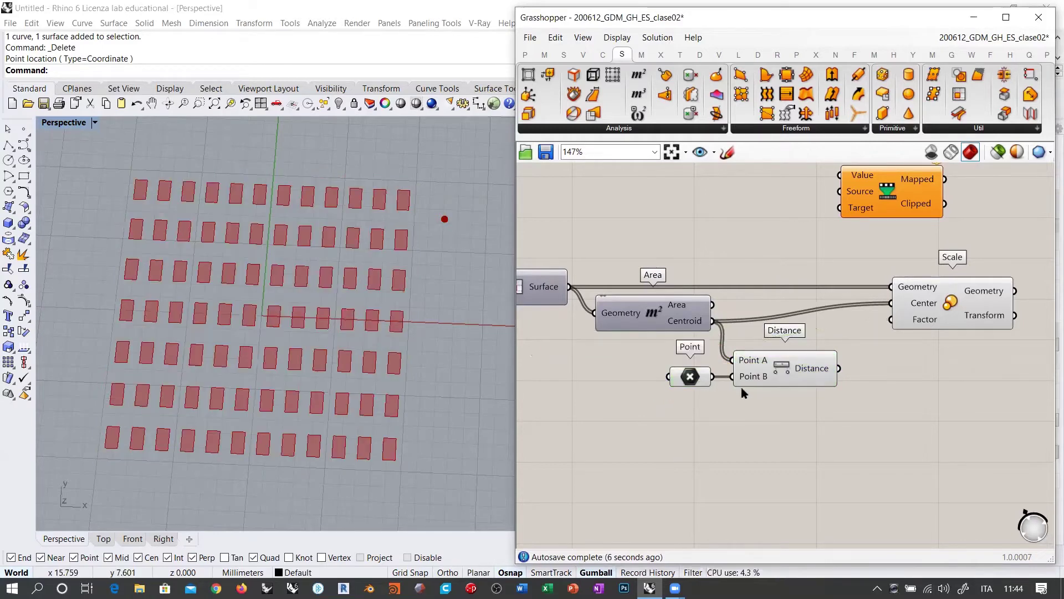
pyautogui.moveTo(884, 341); pyautogui.dragTo(718, 333, button='right')
pyautogui.moveTo(812, 294); pyautogui.dragTo(955, 295)
pyautogui.click(776, 244)
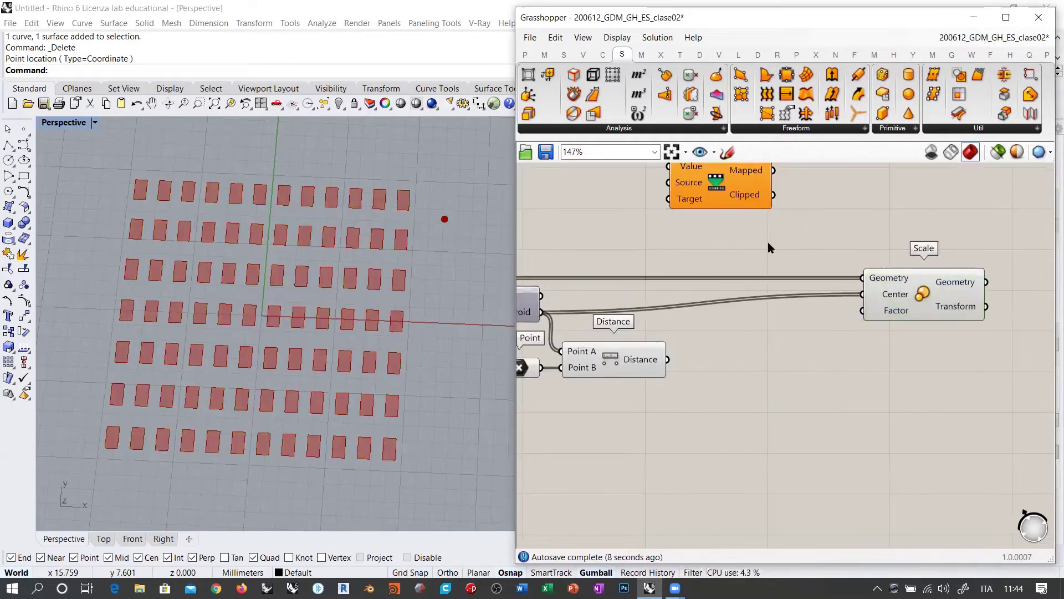
# - Place Remap Numbers below Scale, with Distance feeding its Value directly and its Source through a new Bounds component
pyautogui.moveTo(726, 187); pyautogui.dragTo(718, 368)
pyautogui.moveTo(760, 386); pyautogui.dragTo(830, 377)
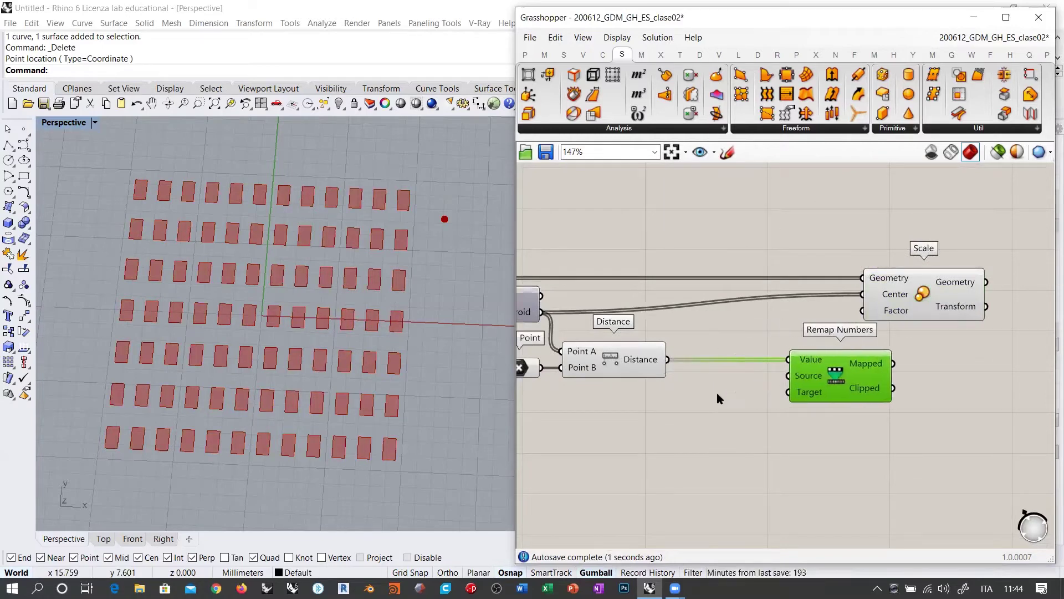
pyautogui.doubleClick(717, 393)
pyautogui.write('bounds')
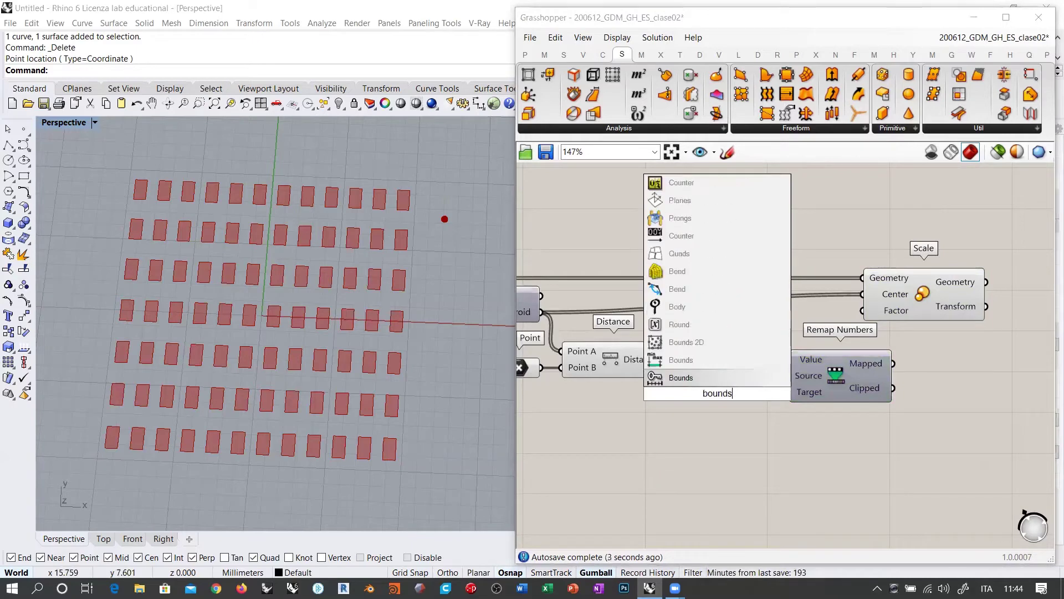
pyautogui.click(698, 370)
pyautogui.moveTo(668, 359); pyautogui.dragTo(661, 394)
pyautogui.moveTo(773, 394); pyautogui.dragTo(788, 376)
pyautogui.moveTo(834, 386); pyautogui.dragTo(794, 391, button='right')
pyautogui.moveTo(794, 389); pyautogui.dragTo(835, 389)
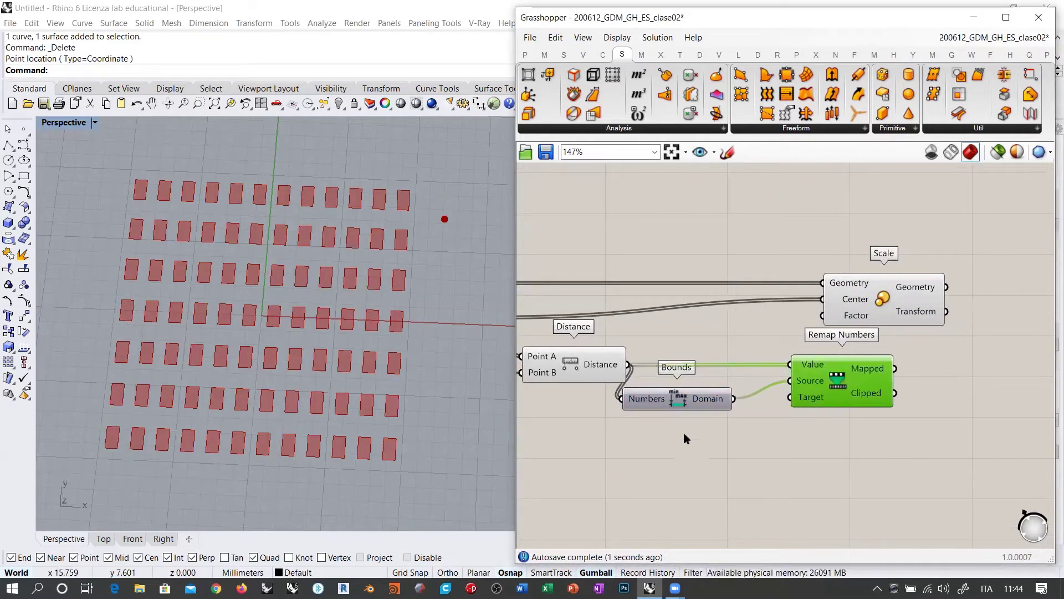
pyautogui.moveTo(716, 401); pyautogui.dragTo(732, 382)
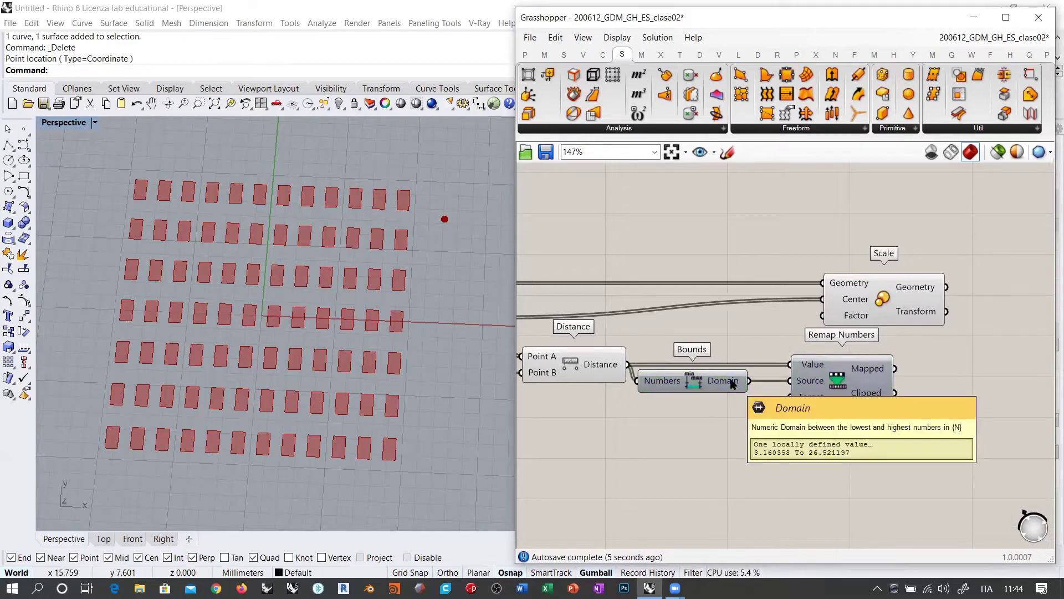
pyautogui.moveTo(826, 393); pyautogui.dragTo(806, 393)
# - Add a Construct Domain component below Bounds and connect its Domain to the Target input of Remap Numbers
pyautogui.moveTo(773, 417); pyautogui.dragTo(849, 419, button='right')
pyautogui.moveTo(862, 404)
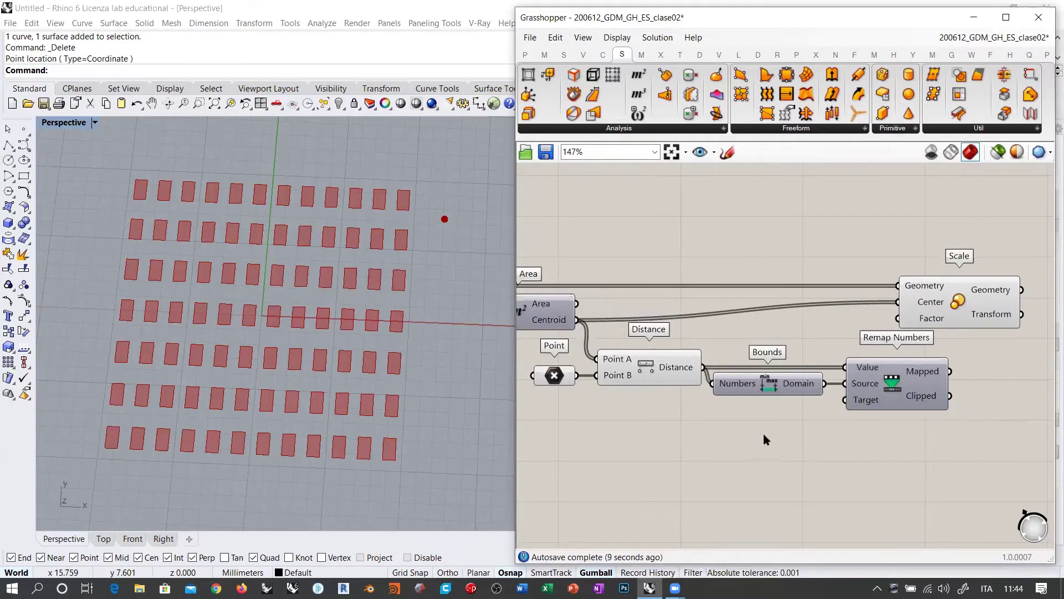
pyautogui.doubleClick(779, 429)
pyautogui.write('cd')
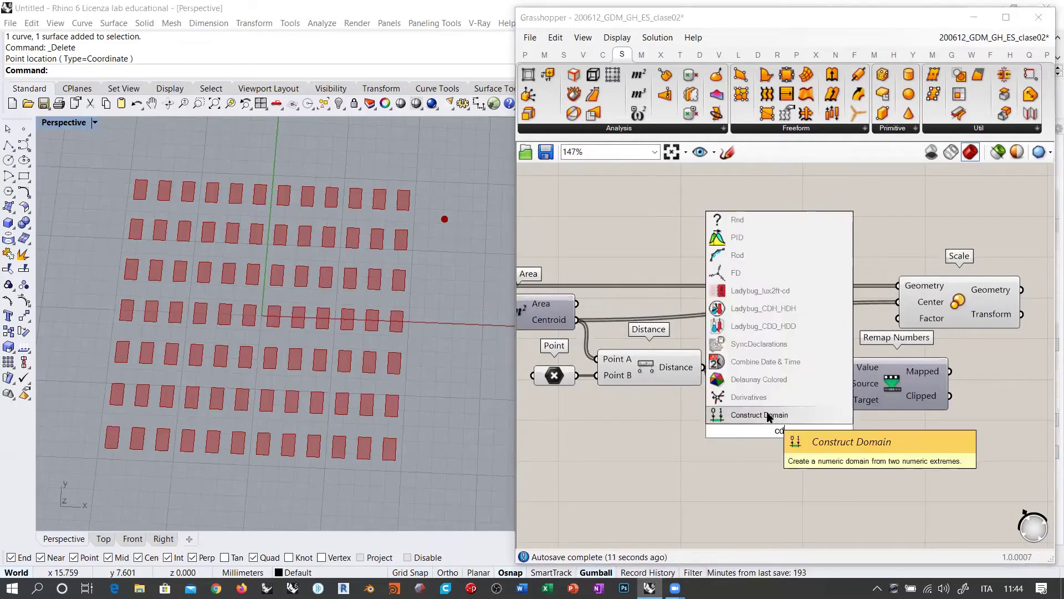
pyautogui.click(773, 415)
pyautogui.moveTo(808, 431); pyautogui.dragTo(798, 444)
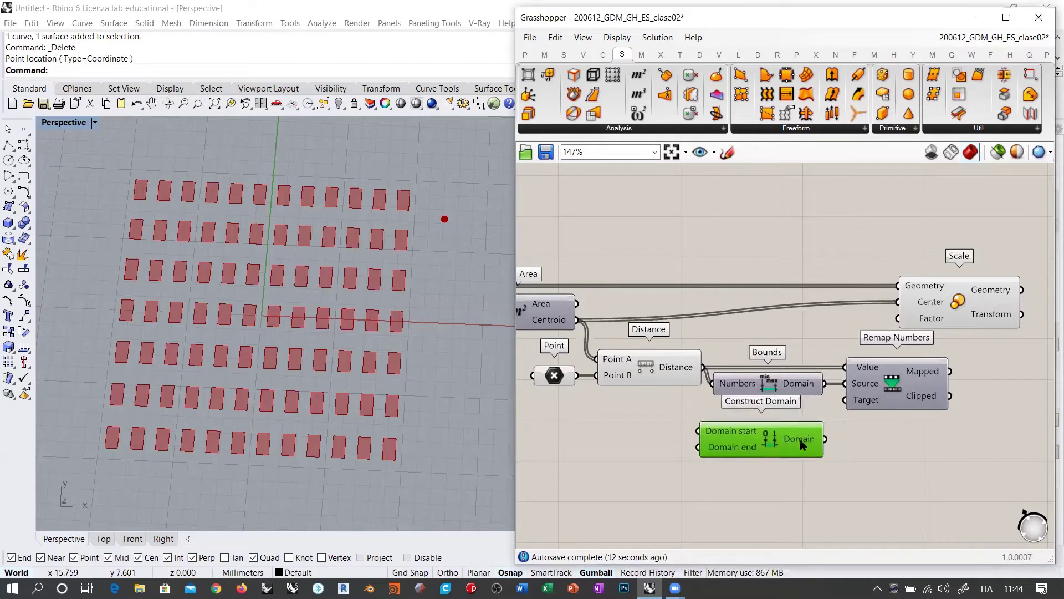
pyautogui.moveTo(845, 400); pyautogui.dragTo(825, 443)
# - Feed Construct Domain with two Number Sliders, 0.50 for Domain start and a copy set to 1.00 for Domain end
pyautogui.moveTo(661, 440); pyautogui.dragTo(719, 436, button='right')
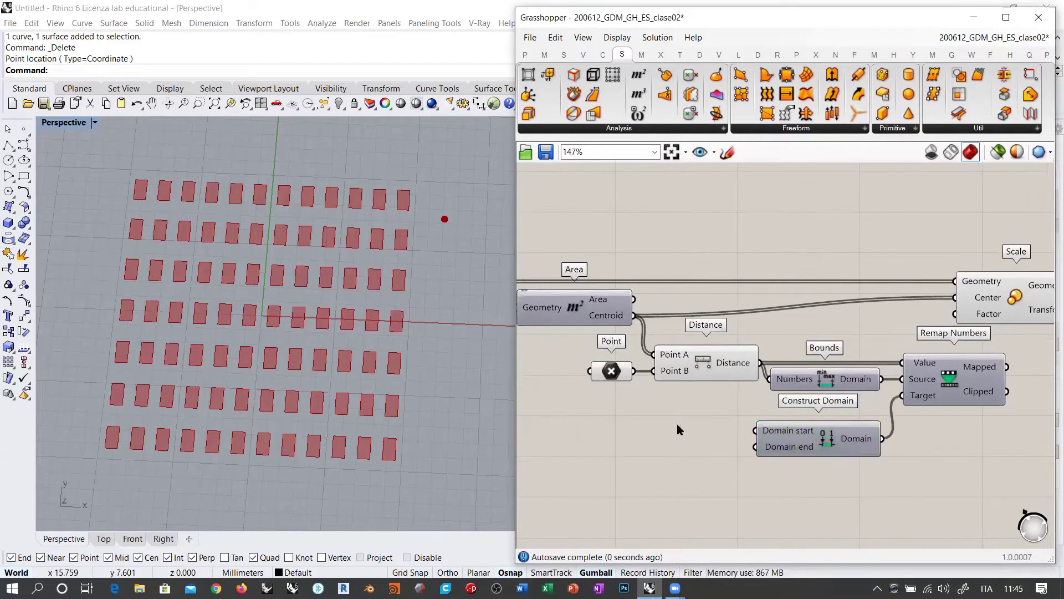
pyautogui.doubleClick(677, 424)
pyautogui.write('0.50')
pyautogui.press('Return')
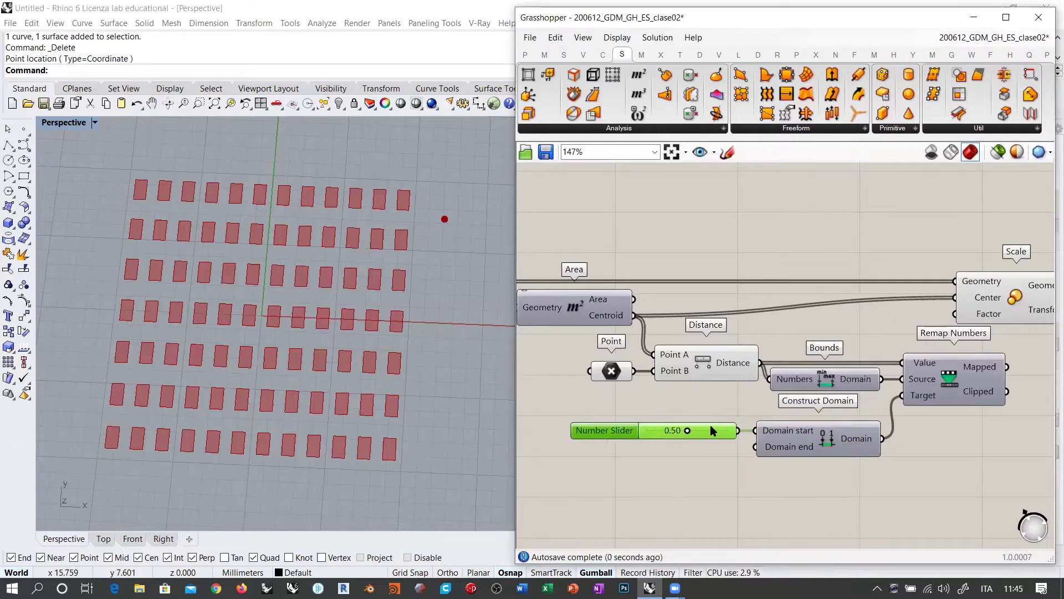
pyautogui.moveTo(710, 424); pyautogui.dragTo(719, 442)
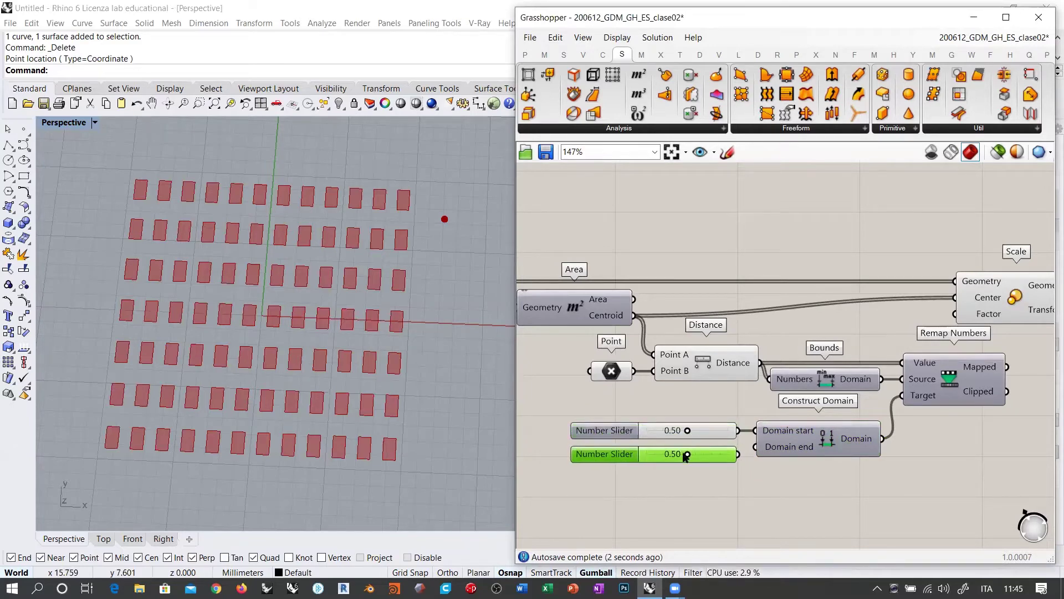
pyautogui.moveTo(688, 454); pyautogui.dragTo(731, 455)
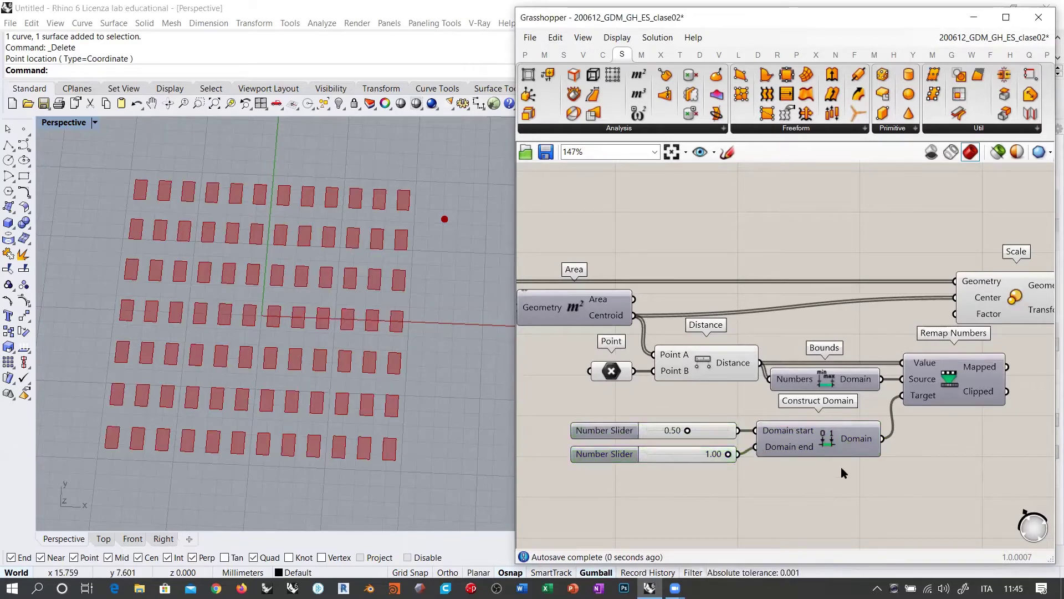
# - Move Scale farther from Remap Numbers and connect the Mapped output to the Scale Factor input
pyautogui.moveTo(964, 356); pyautogui.dragTo(817, 362, button='right')
pyautogui.moveTo(868, 316); pyautogui.dragTo(934, 339)
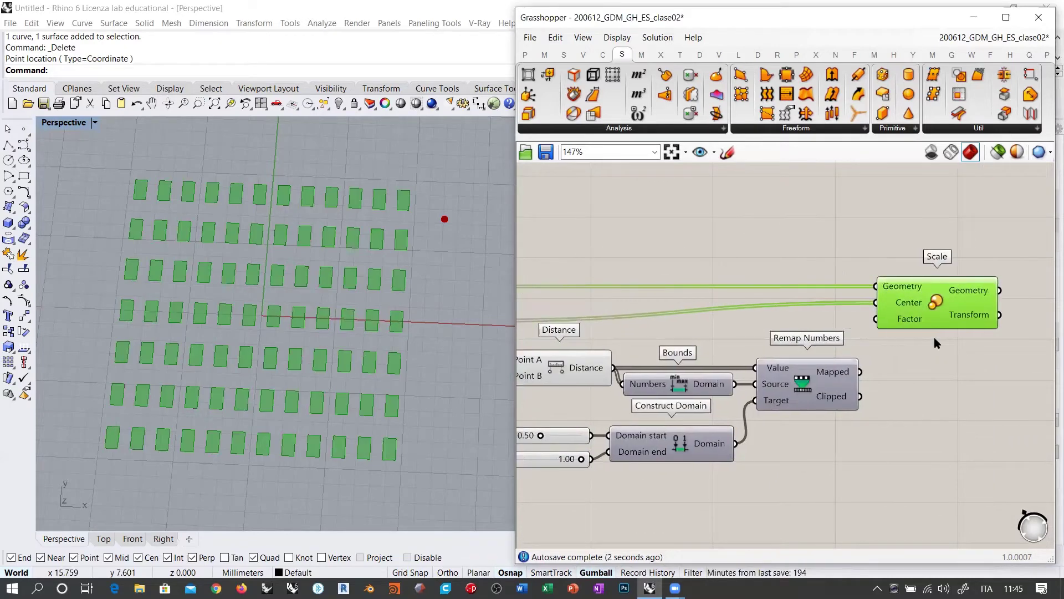
pyautogui.click(936, 344)
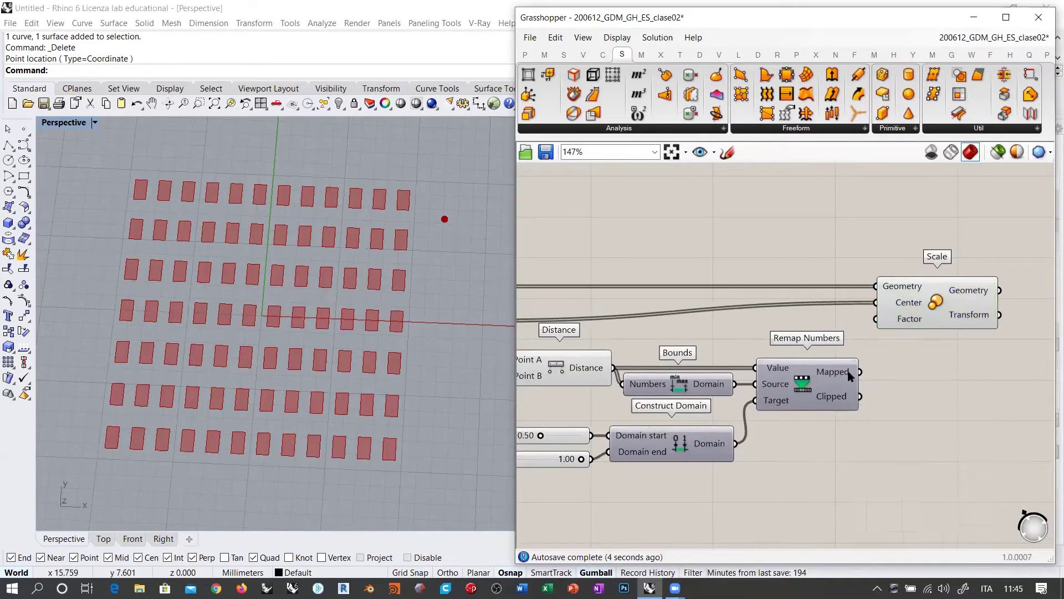
pyautogui.moveTo(860, 372); pyautogui.dragTo(876, 319)
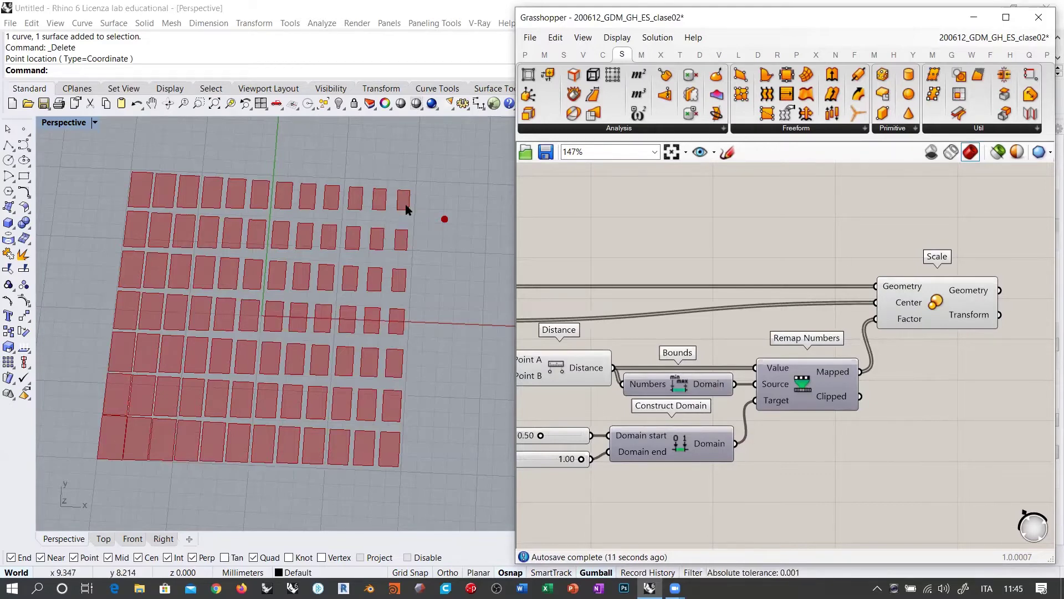
# - Switch Rhino to the Top view and move the reference point diagonally away from the panels, beyond their upper corner
pyautogui.moveTo(541, 361); pyautogui.dragTo(728, 355, button='right')
pyautogui.click(651, 370)
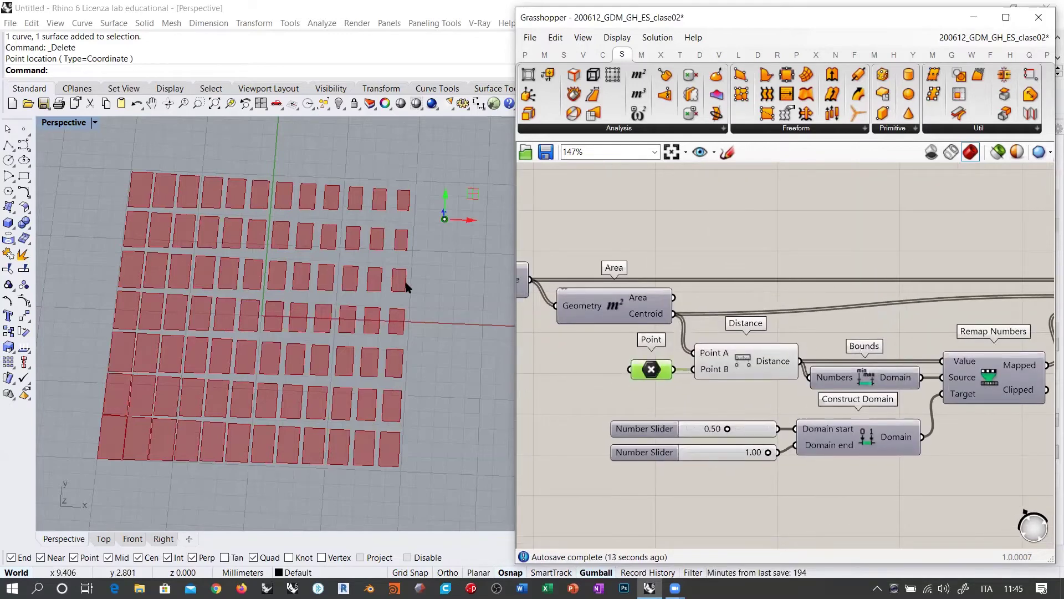
pyautogui.moveTo(404, 285); pyautogui.dragTo(399, 266, button='right')
pyautogui.click(103, 539)
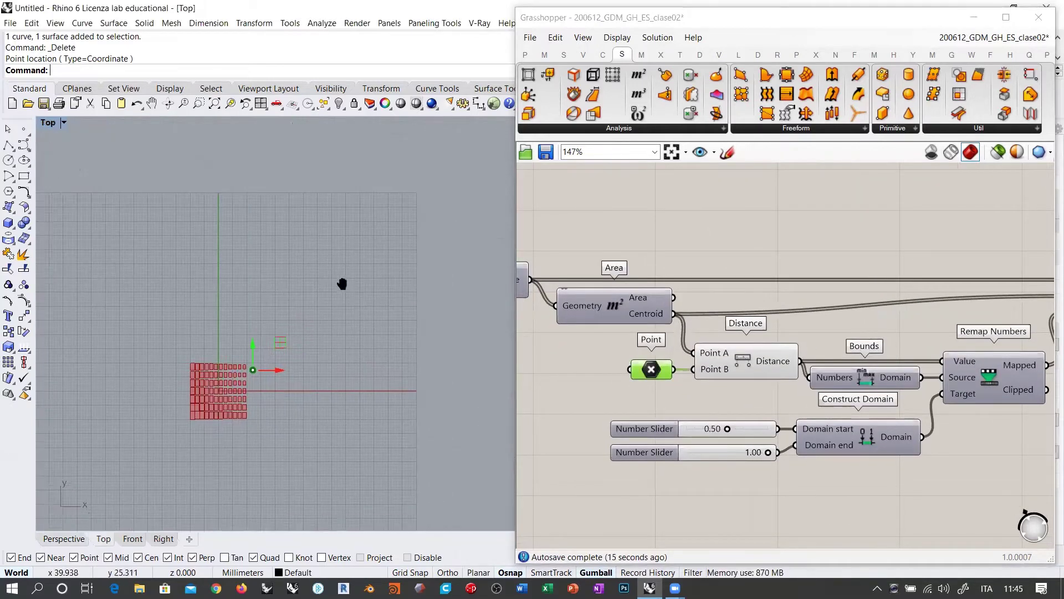
pyautogui.scroll(5, 231, 357)
pyautogui.moveTo(403, 236); pyautogui.dragTo(401, 170)
pyautogui.scroll(-6, 162, 334)
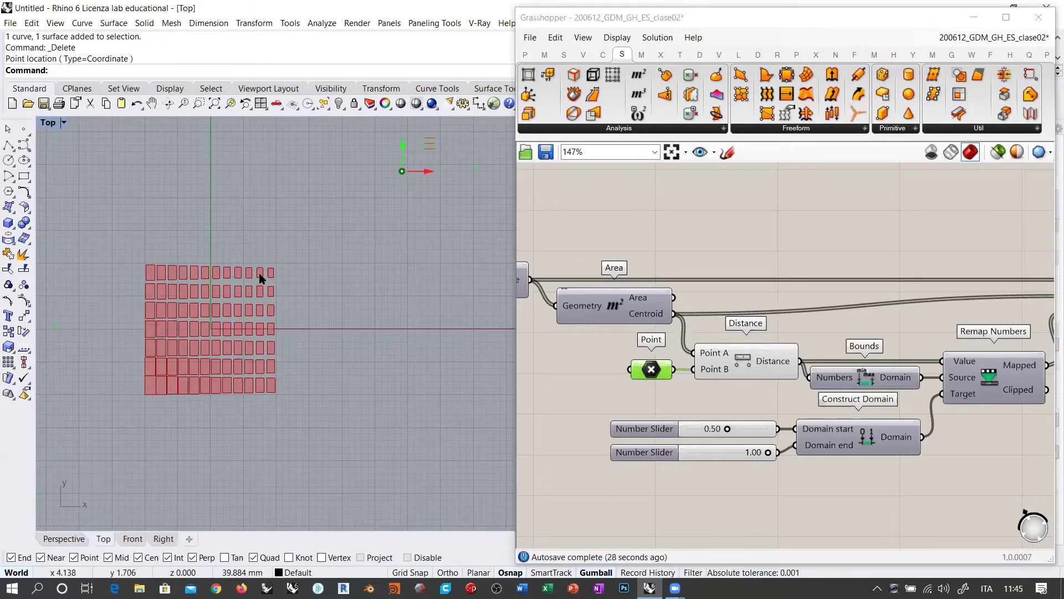
pyautogui.moveTo(401, 174); pyautogui.dragTo(431, 188)
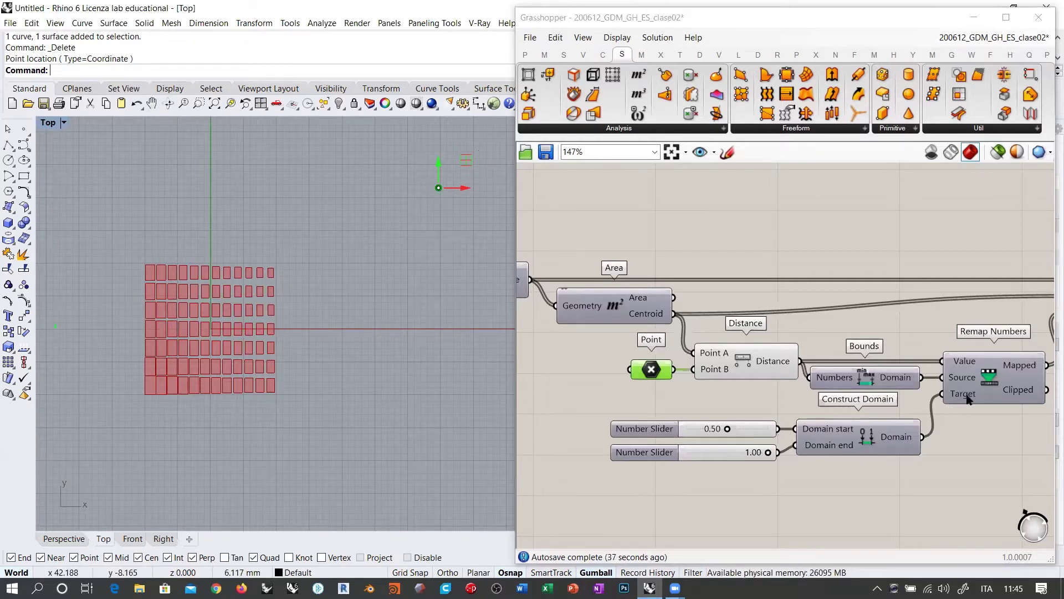
# - Lower the Number Slider feeding Domain start to 0.38
pyautogui.moveTo(767, 416); pyautogui.dragTo(748, 426)
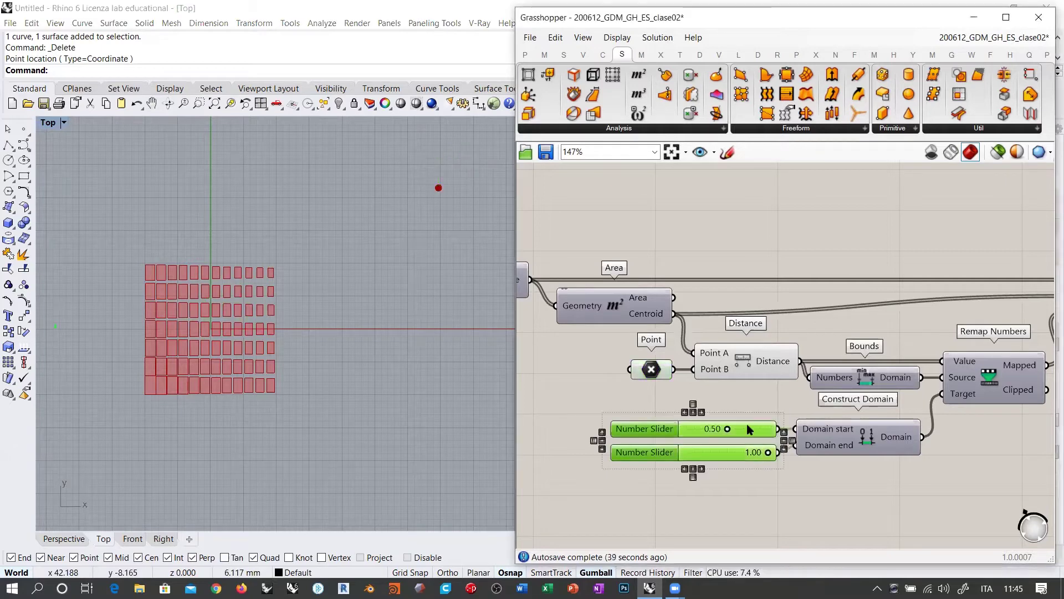
pyautogui.click(768, 477)
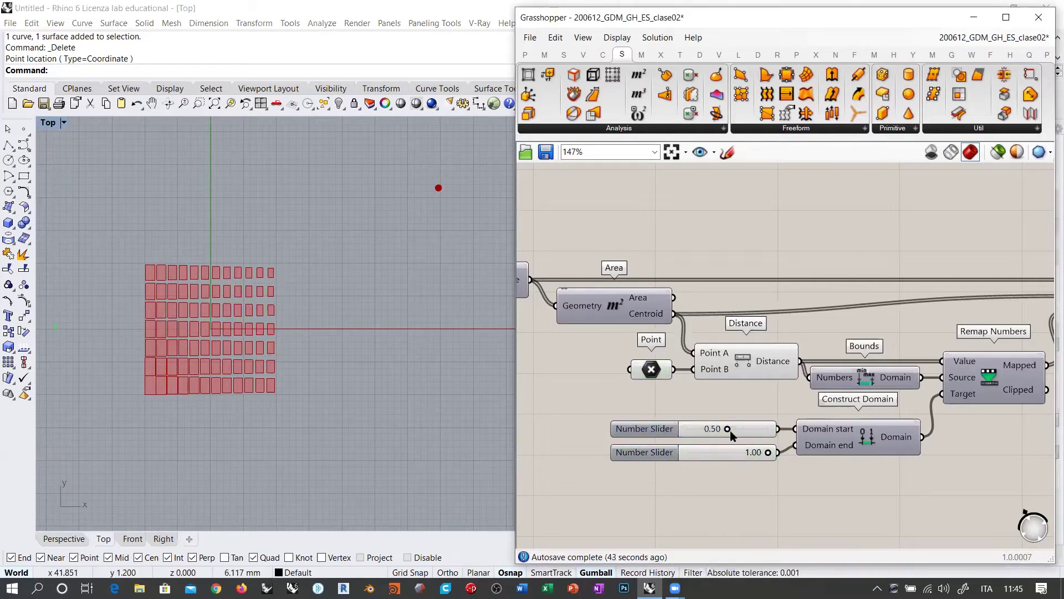
pyautogui.moveTo(726, 429); pyautogui.dragTo(701, 431)
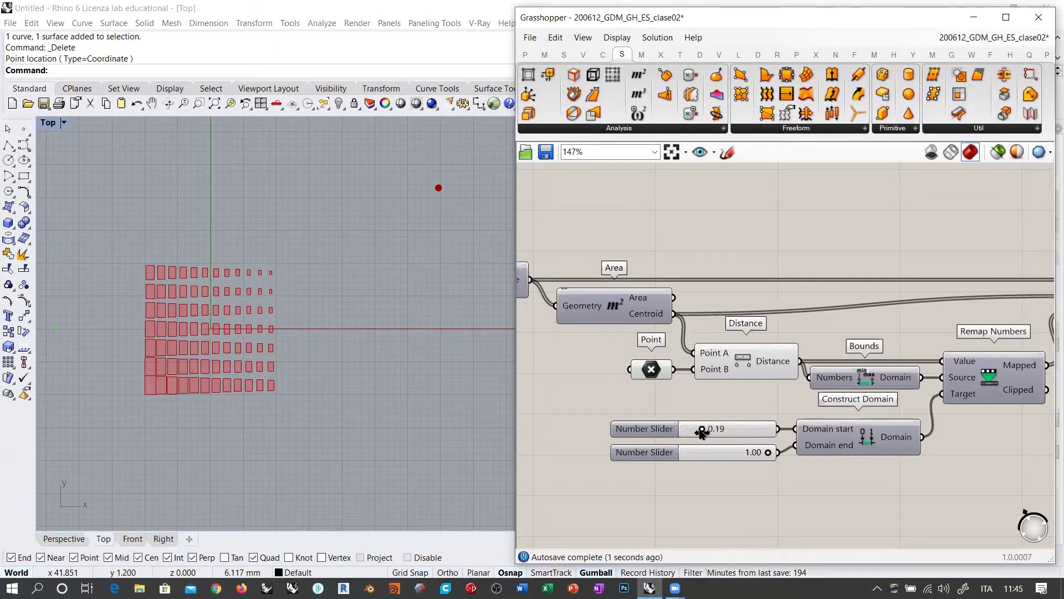
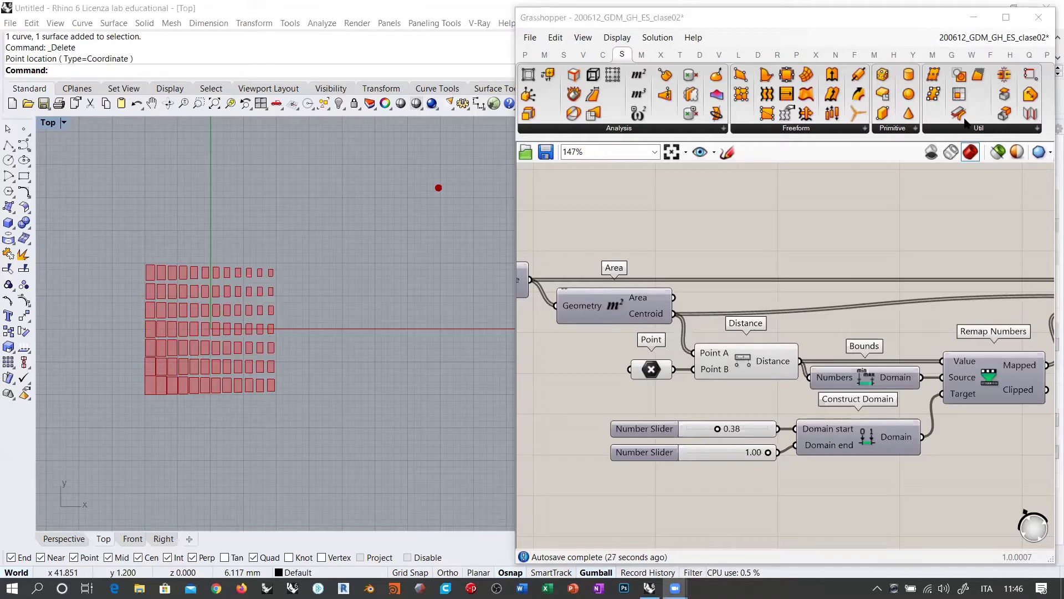
# - Select the Point parameter and move the reference point into the middle of the panel grid
pyautogui.click(834, 286)
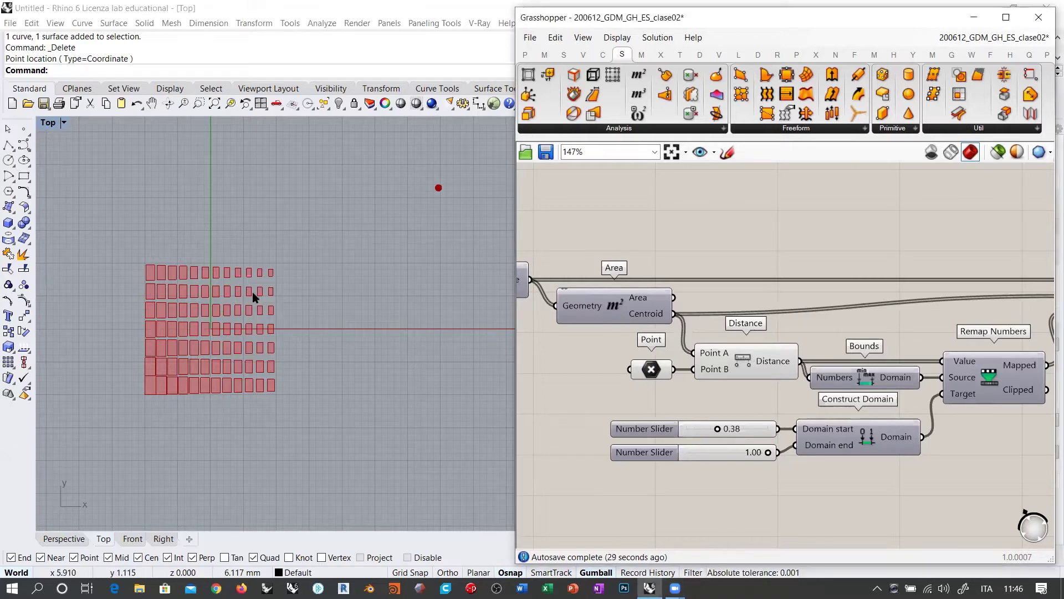
pyautogui.click(651, 375)
pyautogui.moveTo(430, 193); pyautogui.dragTo(225, 330)
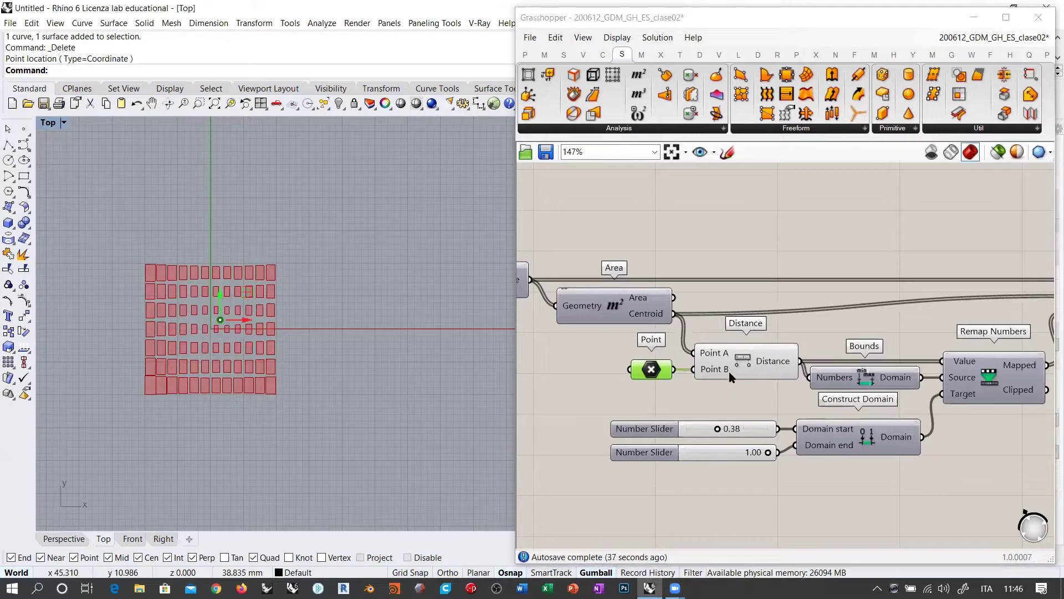
# - Move the Point parameter farther from Distance and turn on the preview of Plane Surface
pyautogui.scroll(-3, 877, 331)
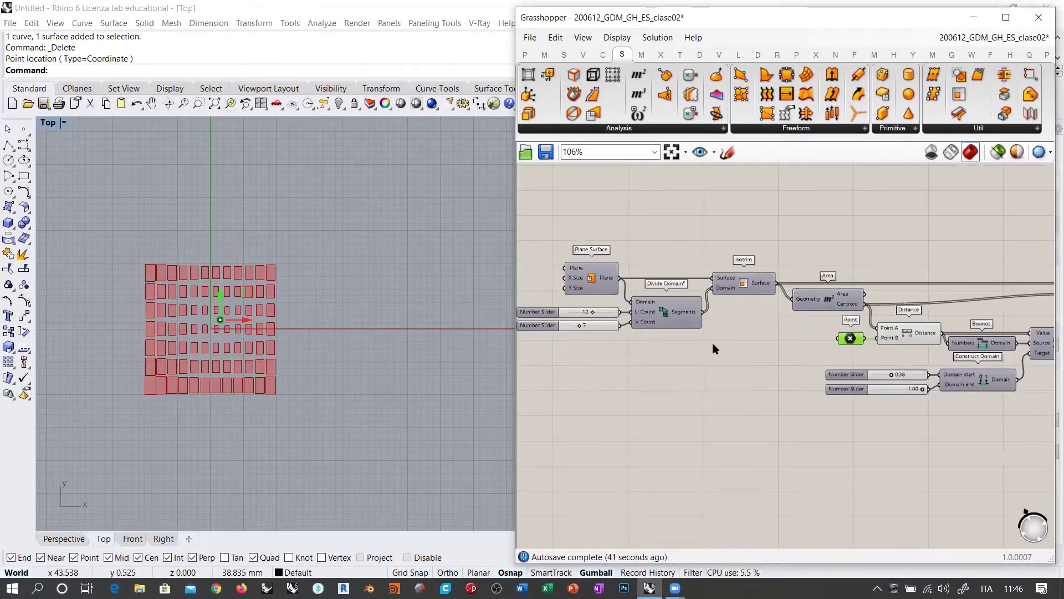
pyautogui.scroll(3, 715, 342)
pyautogui.moveTo(797, 286); pyautogui.dragTo(799, 293, button='right')
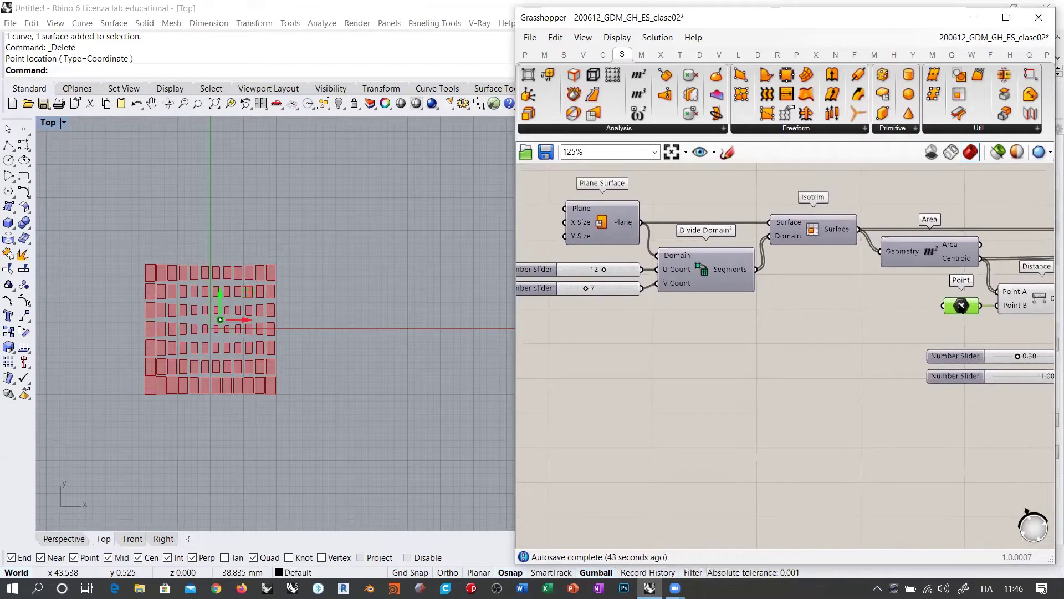
pyautogui.moveTo(961, 305); pyautogui.dragTo(937, 311)
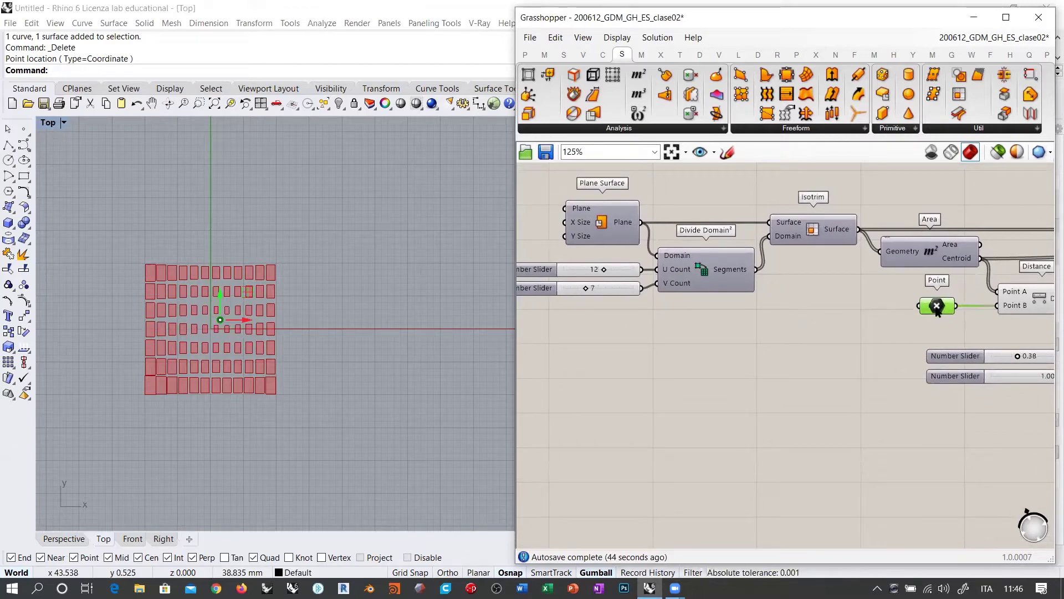
pyautogui.click(629, 230)
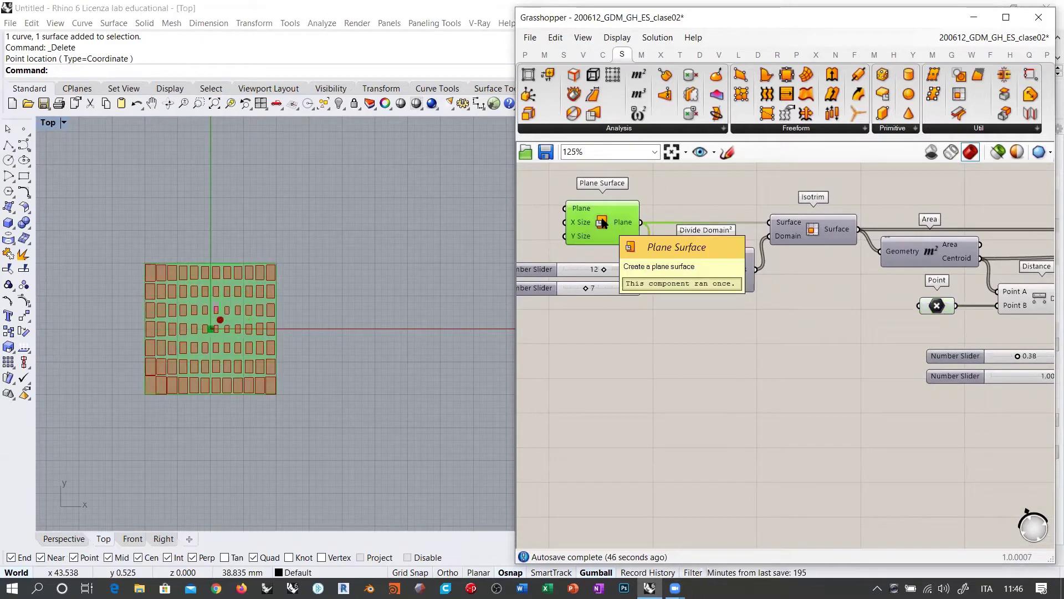
pyautogui.click(629, 356)
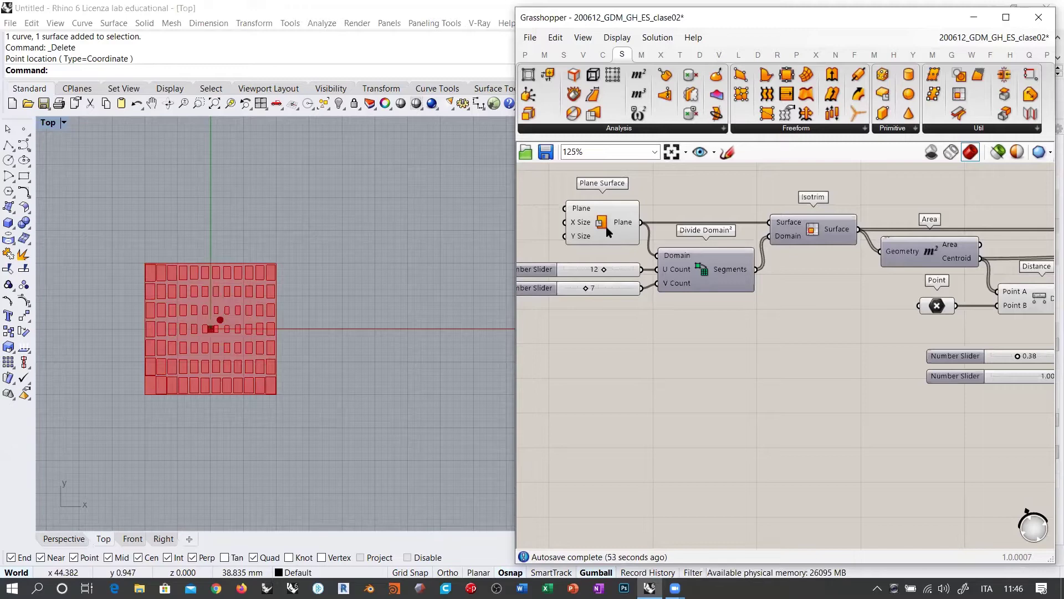
# - Add an MD Slider and position it below the Divide Domain² component
pyautogui.doubleClick(709, 366)
pyautogui.write('md')
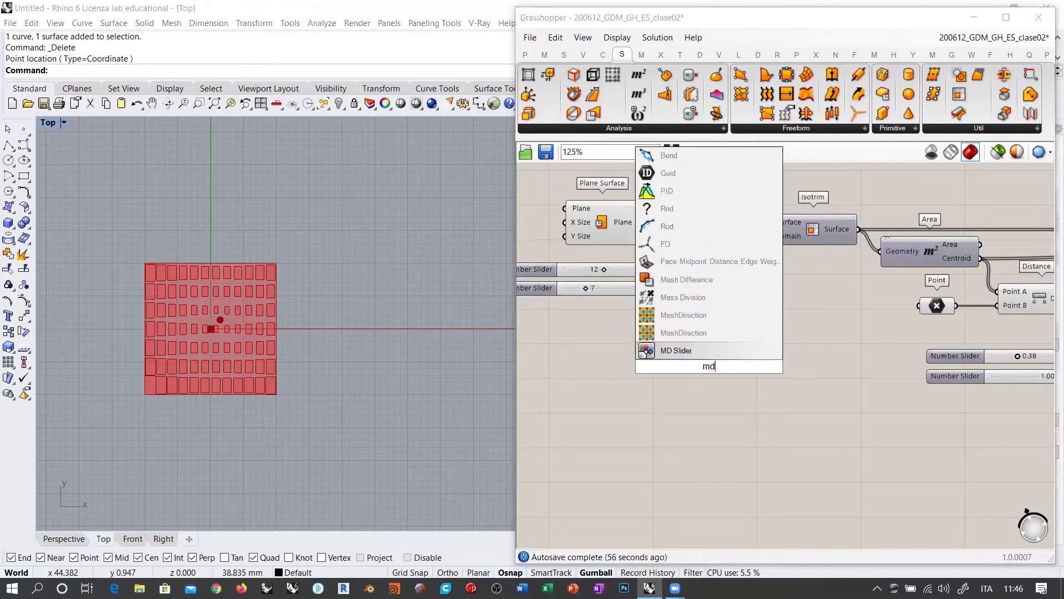
pyautogui.click(680, 353)
pyautogui.scroll(1, 702, 336)
pyautogui.moveTo(732, 329); pyautogui.dragTo(703, 371)
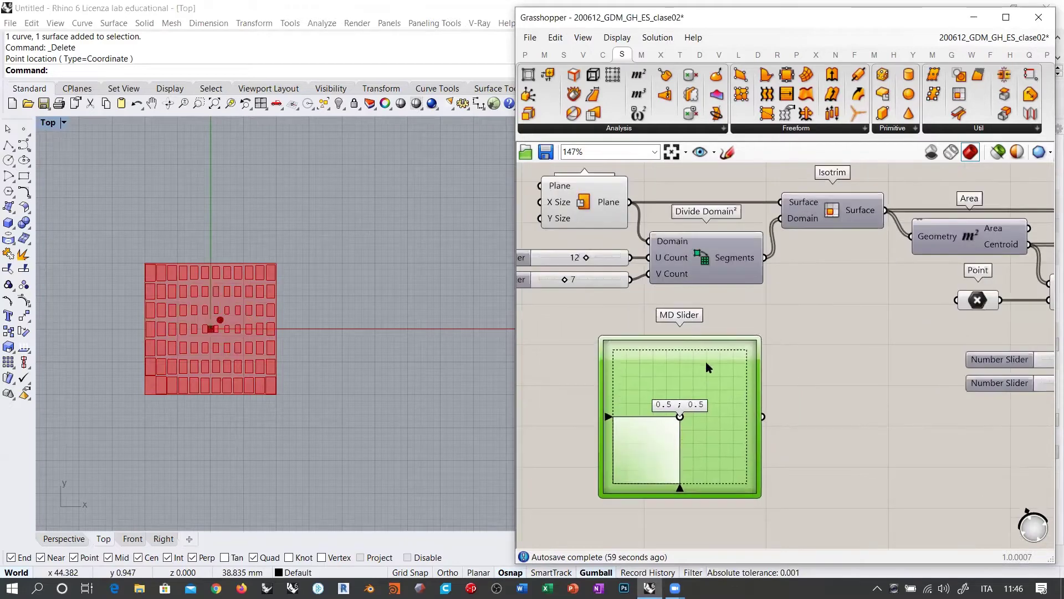
# - Add a Number Slider beneath the MD Slider and set it to 1.000
pyautogui.doubleClick(820, 358)
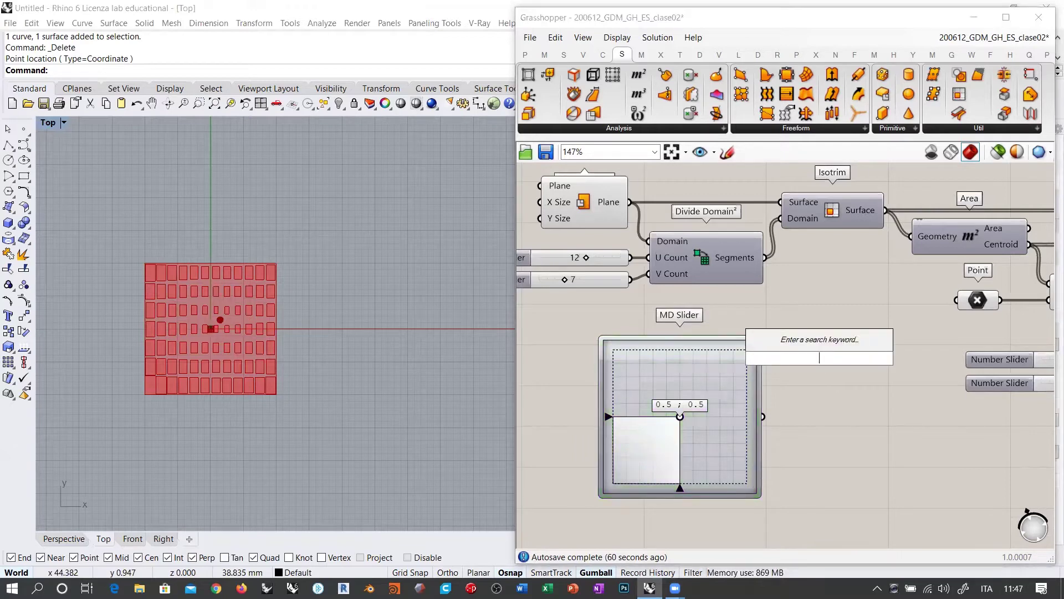
pyautogui.write('slider')
pyautogui.click(806, 341)
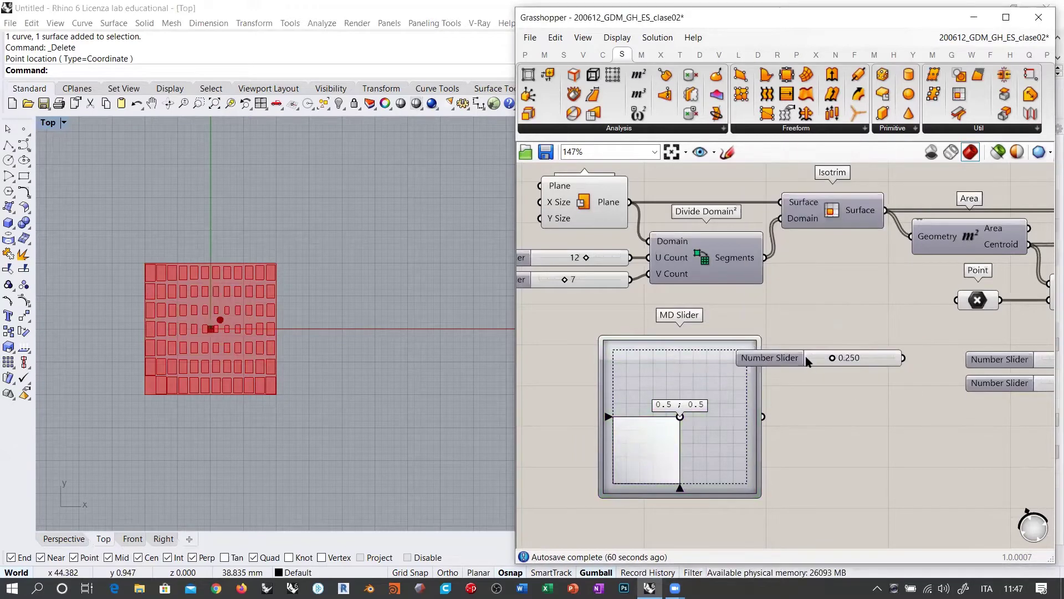
pyautogui.moveTo(807, 361); pyautogui.dragTo(676, 527)
pyautogui.moveTo(676, 526); pyautogui.dragTo(714, 436, button='right')
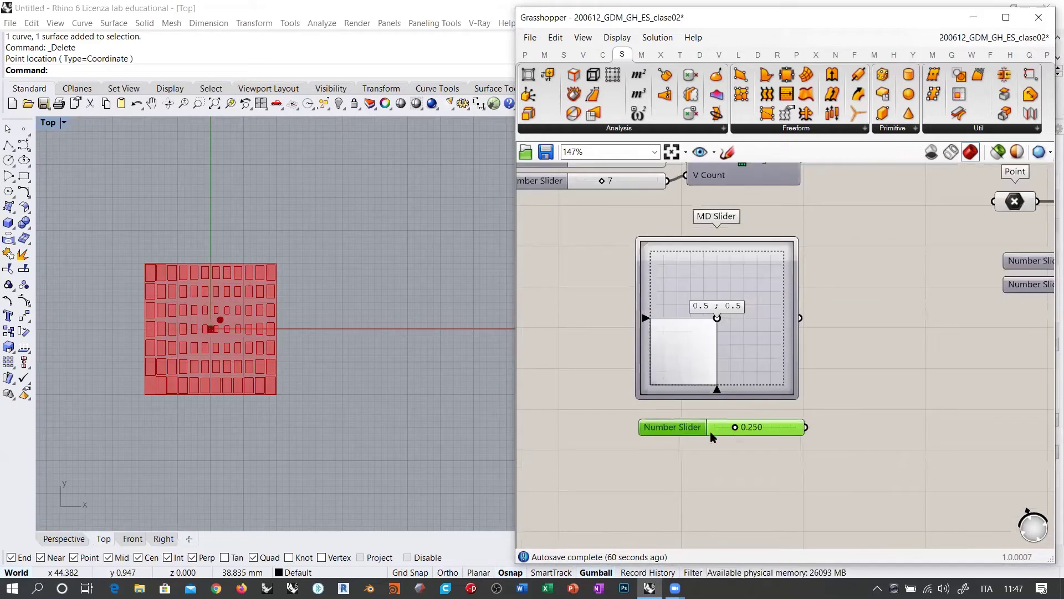
pyautogui.moveTo(711, 433); pyautogui.dragTo(807, 446)
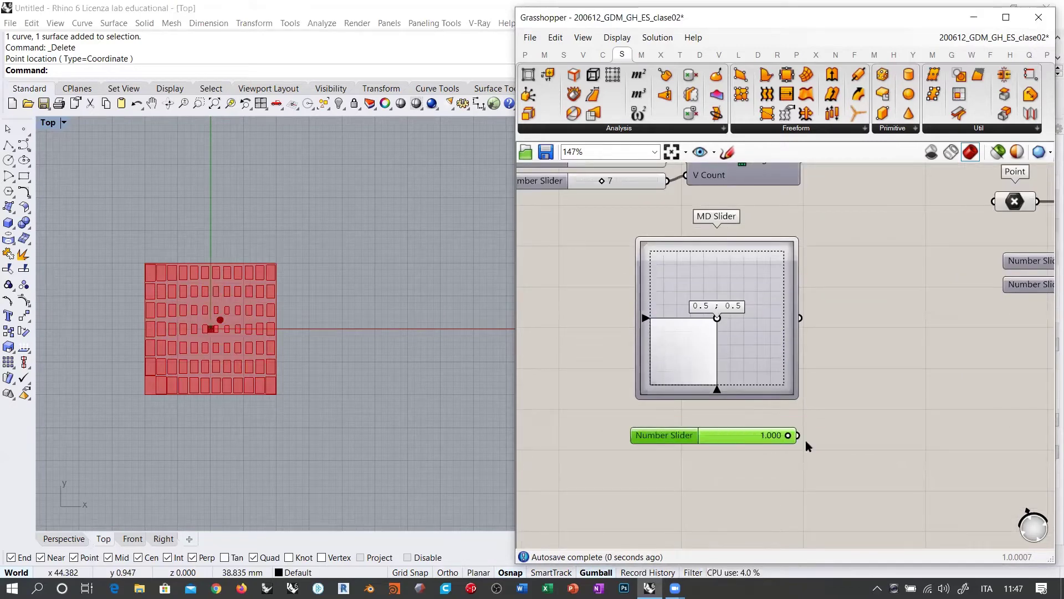
# - Delete the Number Slider below the MD Slider and shrink the MD Slider to about the width of Plane Surface
pyautogui.press('Delete')
pyautogui.moveTo(772, 269); pyautogui.dragTo(737, 295, button='right')
pyautogui.scroll(2, 740, 295)
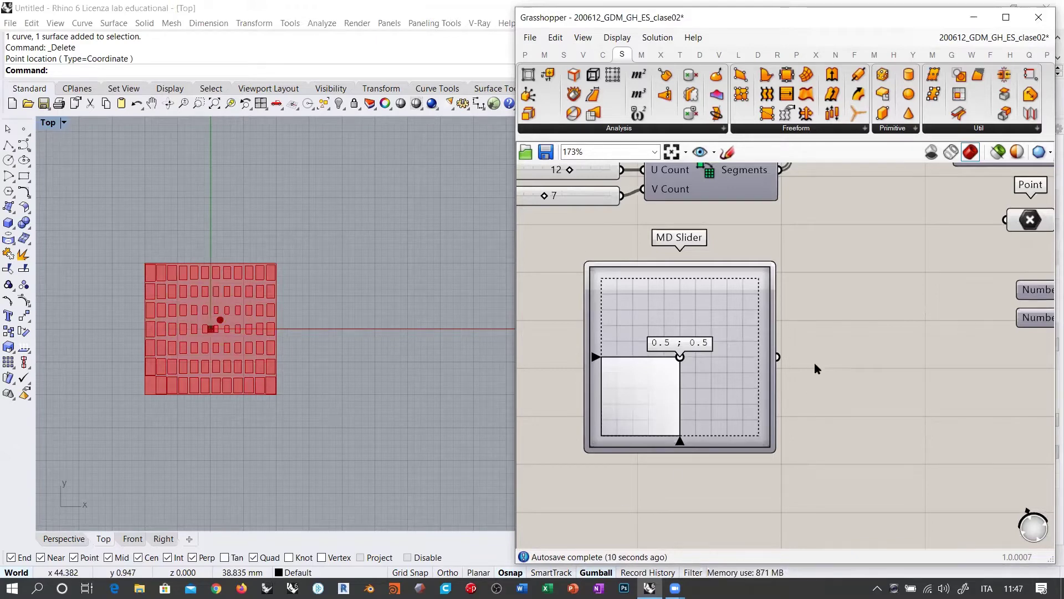
pyautogui.scroll(-3, 814, 362)
pyautogui.scroll(-1, 695, 312)
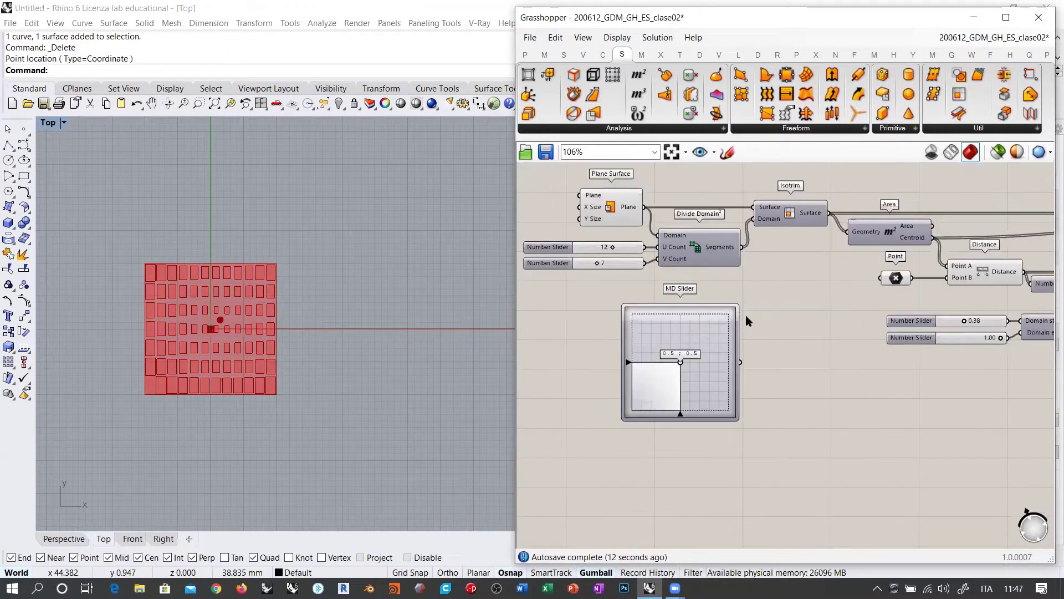
pyautogui.moveTo(739, 305); pyautogui.dragTo(621, 347)
pyautogui.scroll(3, 608, 259)
pyautogui.moveTo(651, 281); pyautogui.dragTo(665, 339, button='right')
pyautogui.click(665, 340)
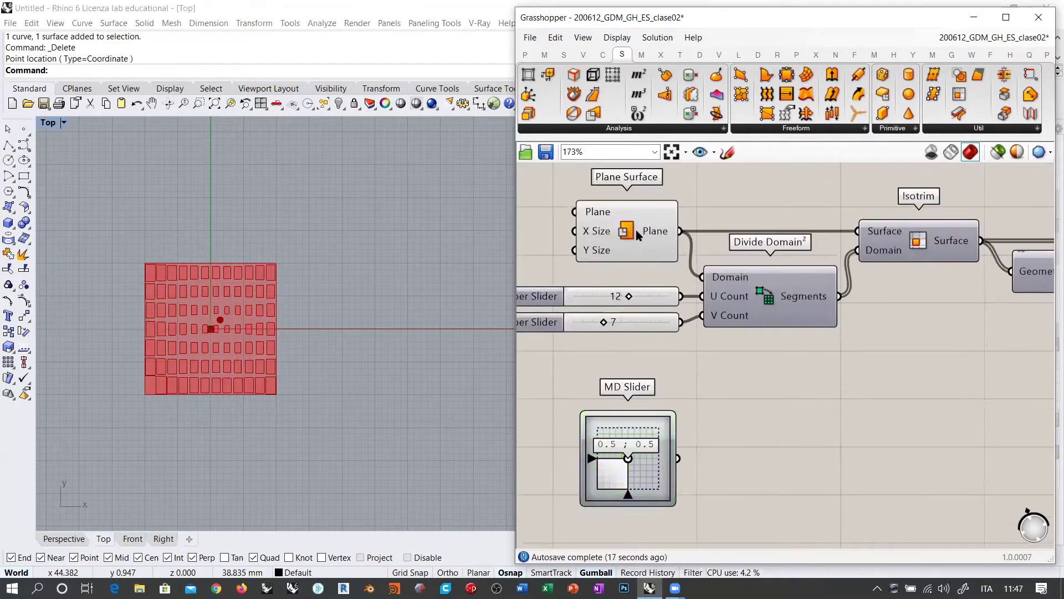
# - Select Plane Surface to highlight it in the viewport and set the MD Slider to 0.52 ; 0.49
pyautogui.click(635, 233)
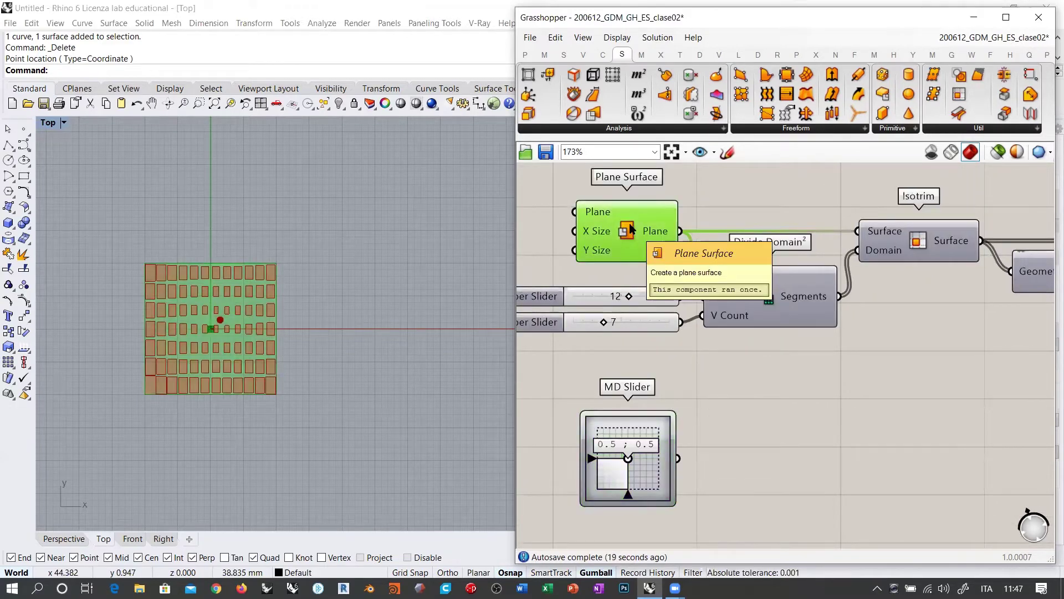
pyautogui.moveTo(638, 404); pyautogui.dragTo(681, 384, button='right')
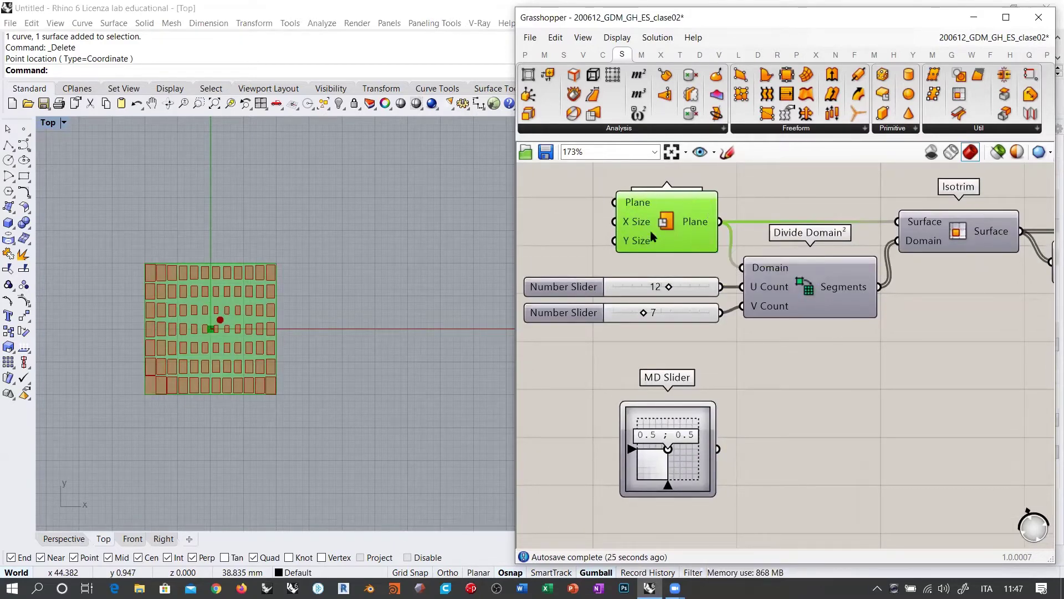
pyautogui.moveTo(670, 455); pyautogui.dragTo(675, 358, button='right')
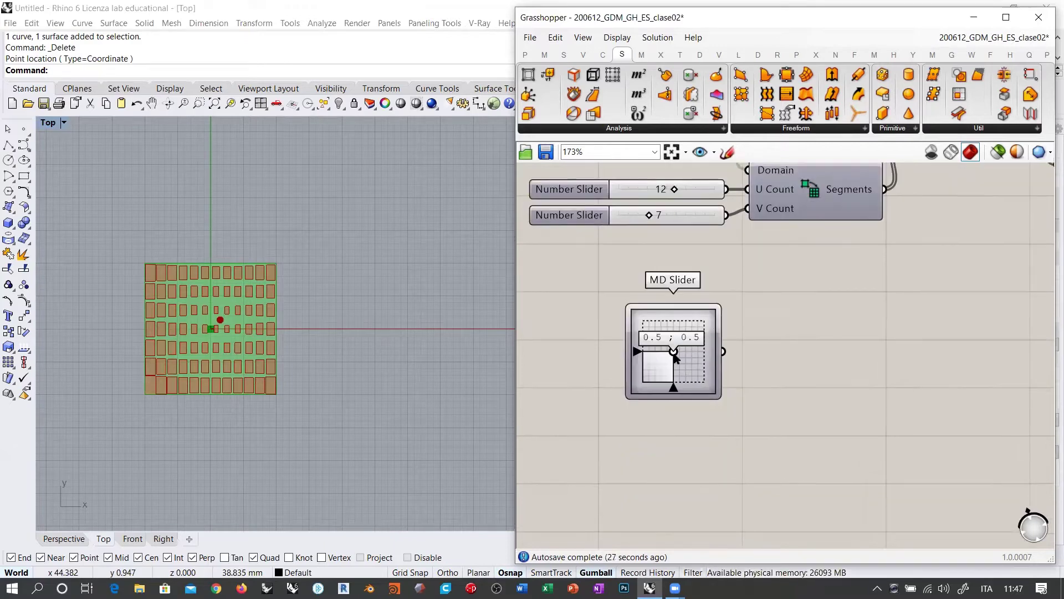
pyautogui.scroll(5, 675, 355)
pyautogui.moveTo(672, 345); pyautogui.dragTo(720, 333)
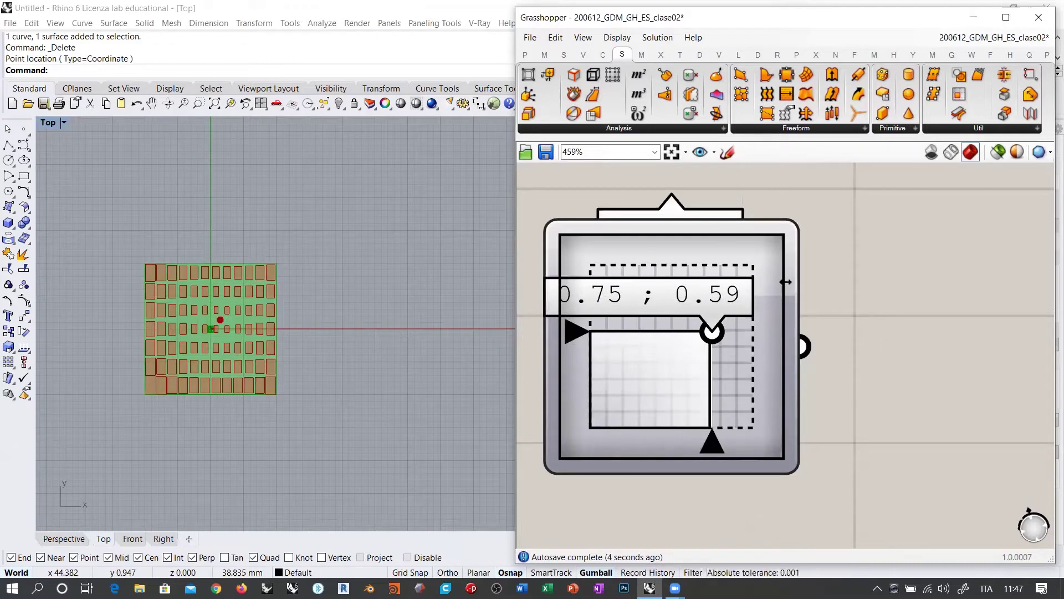
pyautogui.moveTo(715, 329); pyautogui.dragTo(675, 348)
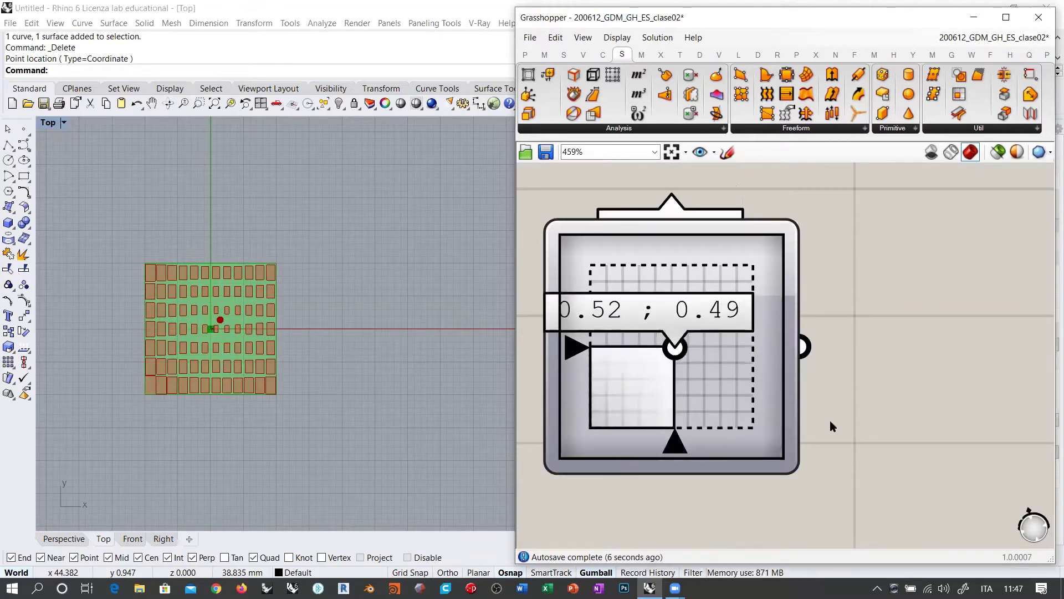
# - Add an Evaluate Surface component and place it beneath Divide Domain², beside the MD Slider
pyautogui.scroll(-2, 723, 362)
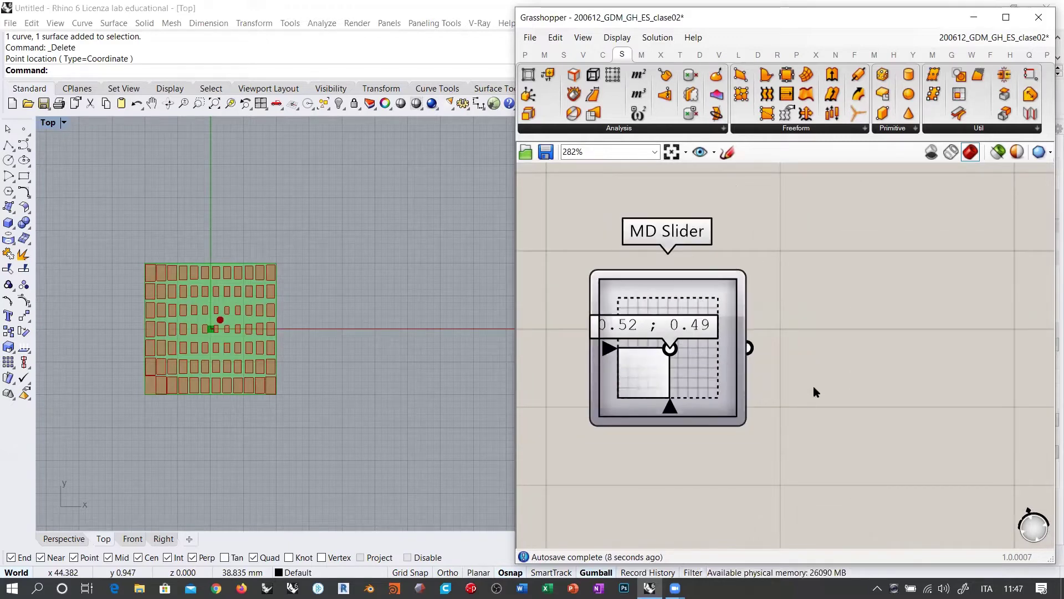
pyautogui.scroll(-2, 659, 388)
pyautogui.doubleClick(755, 398)
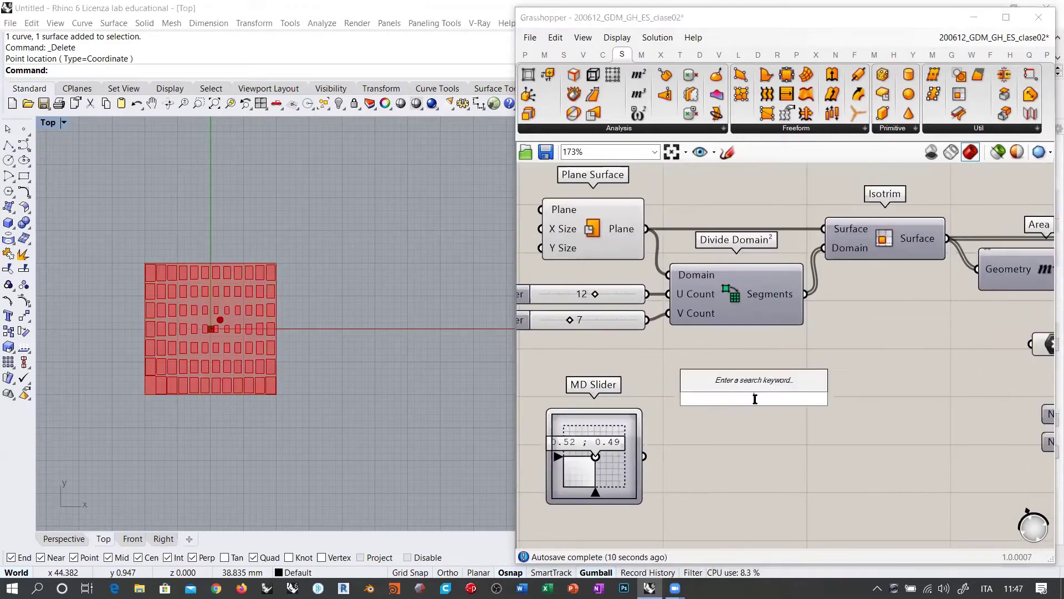
pyautogui.write('eva')
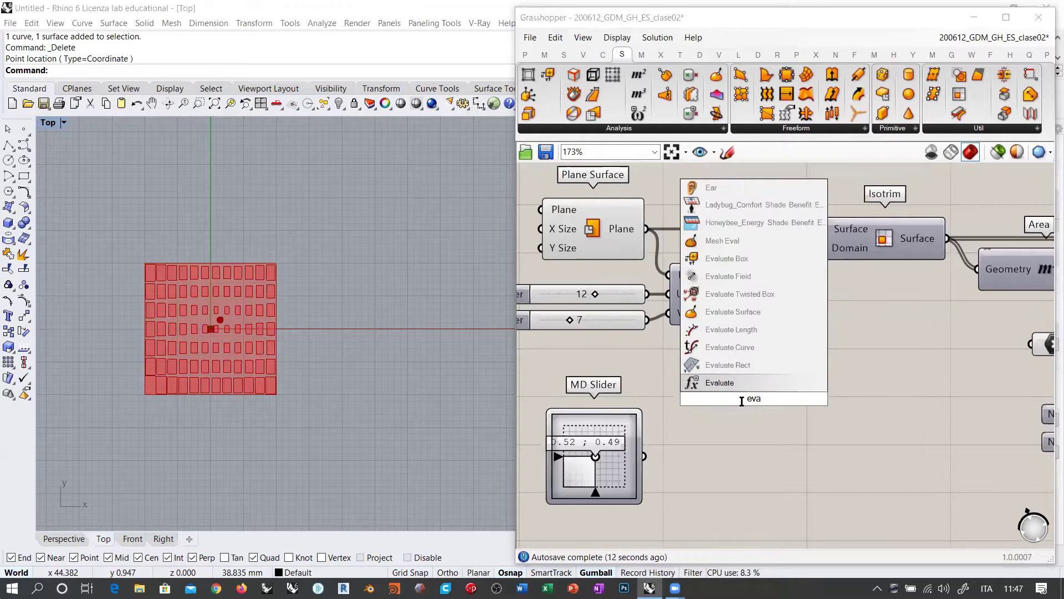
pyautogui.click(735, 317)
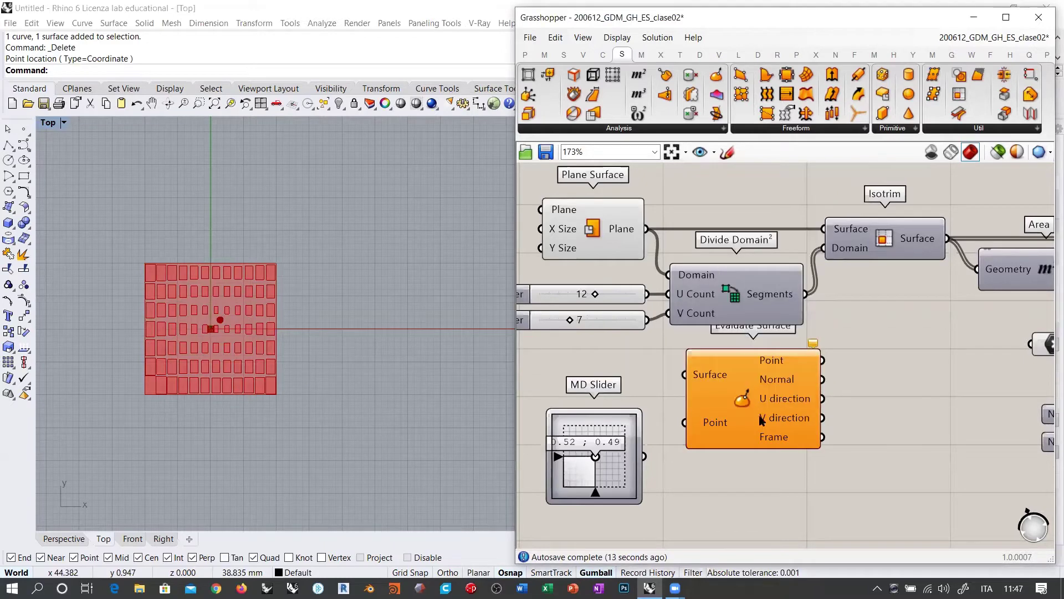
pyautogui.click(677, 369)
pyautogui.scroll(-4, 697, 359)
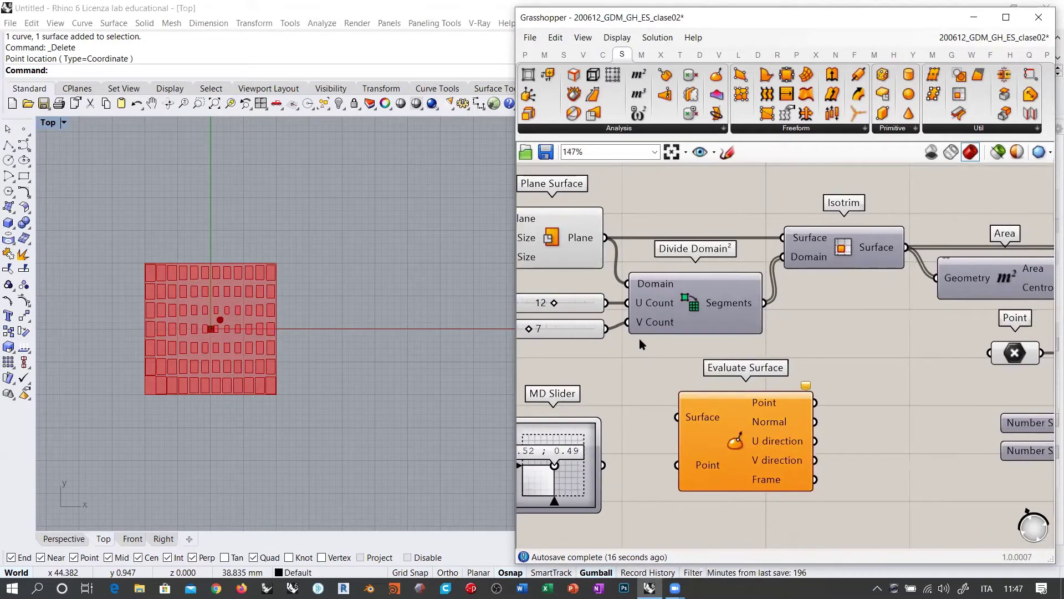
# - Turn off the preview of the Scale component and of the Point parameter
pyautogui.click(989, 296)
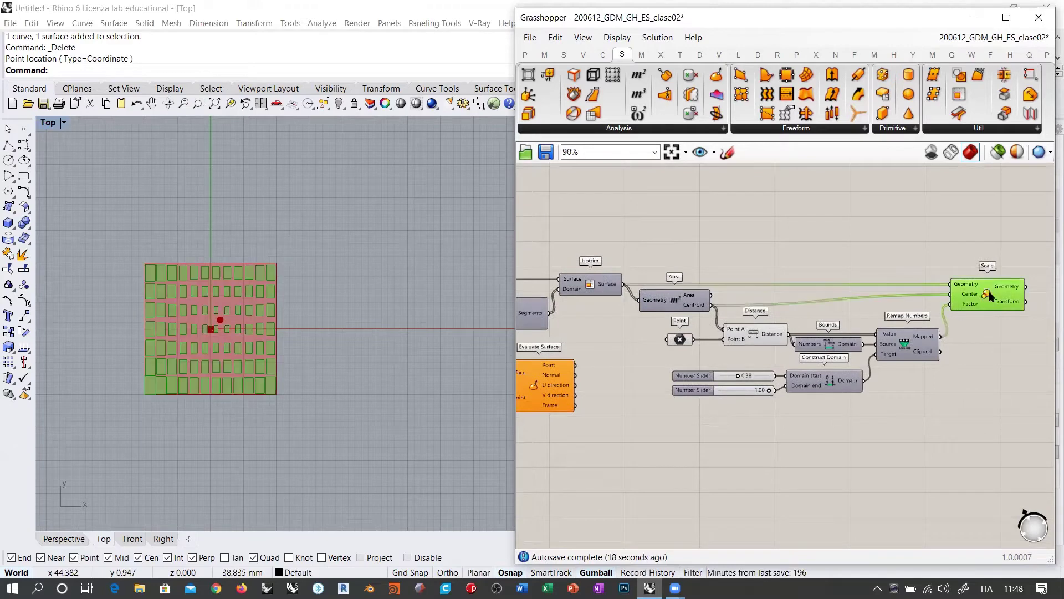
pyautogui.click(681, 340)
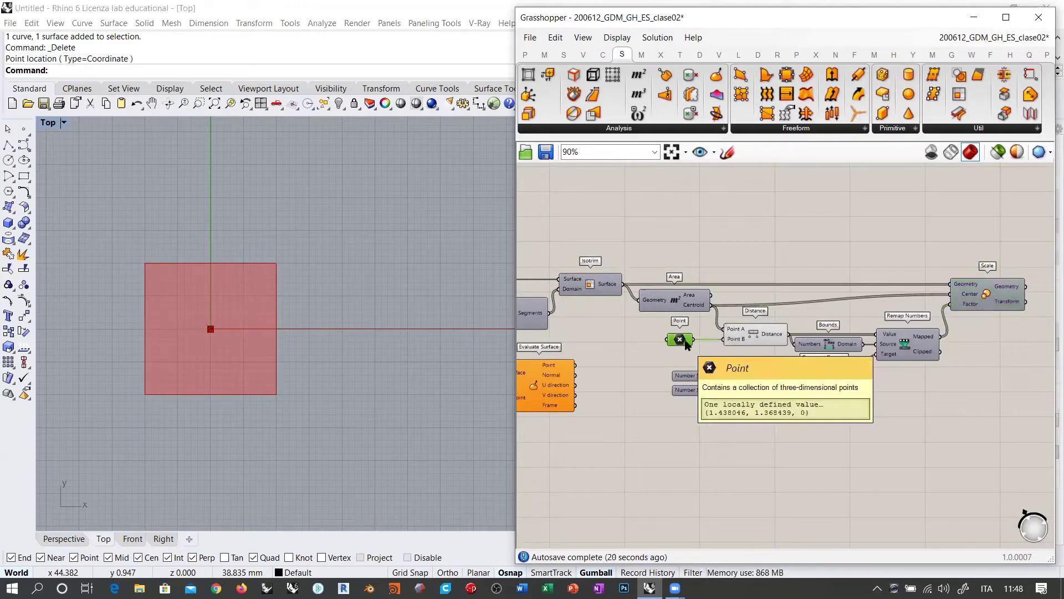
pyautogui.moveTo(624, 353); pyautogui.dragTo(757, 327, button='right')
pyautogui.scroll(2, 758, 327)
pyautogui.scroll(1, 757, 327)
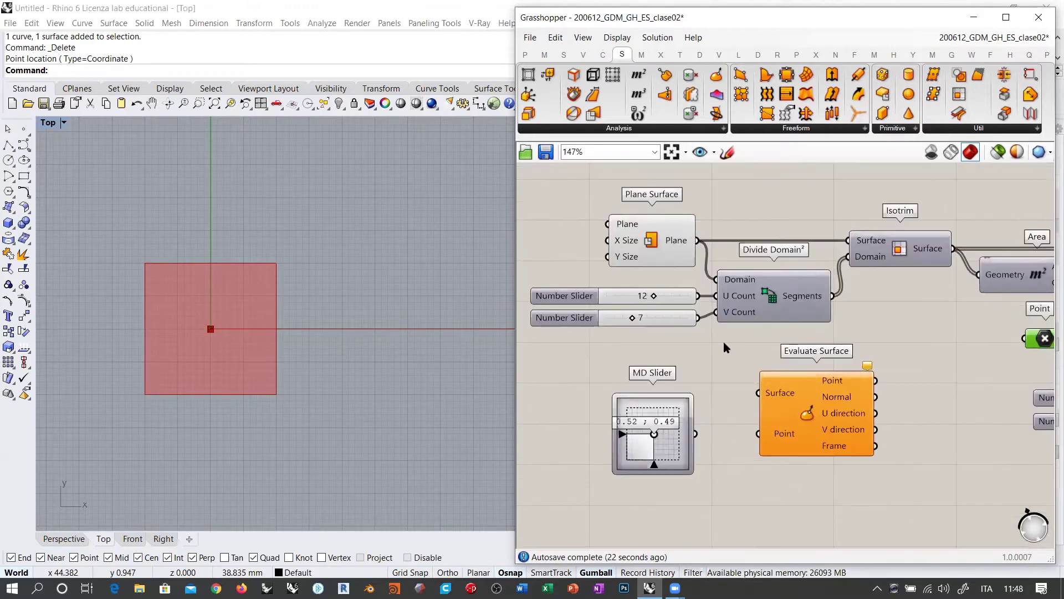
# - Connect Plane Surface to Evaluate Surface's Surface input and the MD Slider to its Point input, moving the slider closer
pyautogui.click(797, 413)
pyautogui.moveTo(797, 413); pyautogui.dragTo(800, 408)
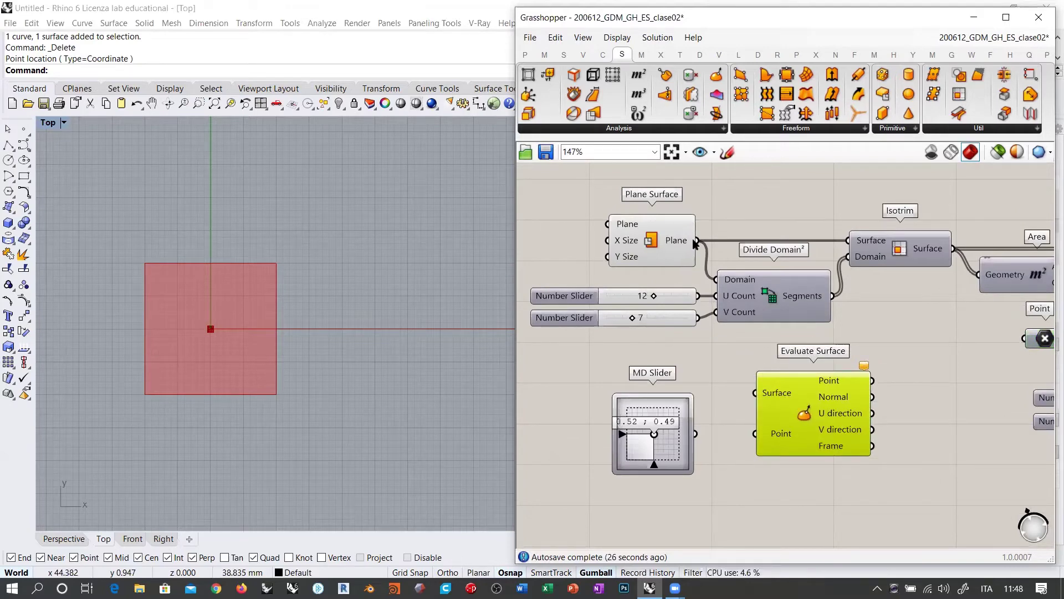
pyautogui.moveTo(694, 242); pyautogui.dragTo(754, 394)
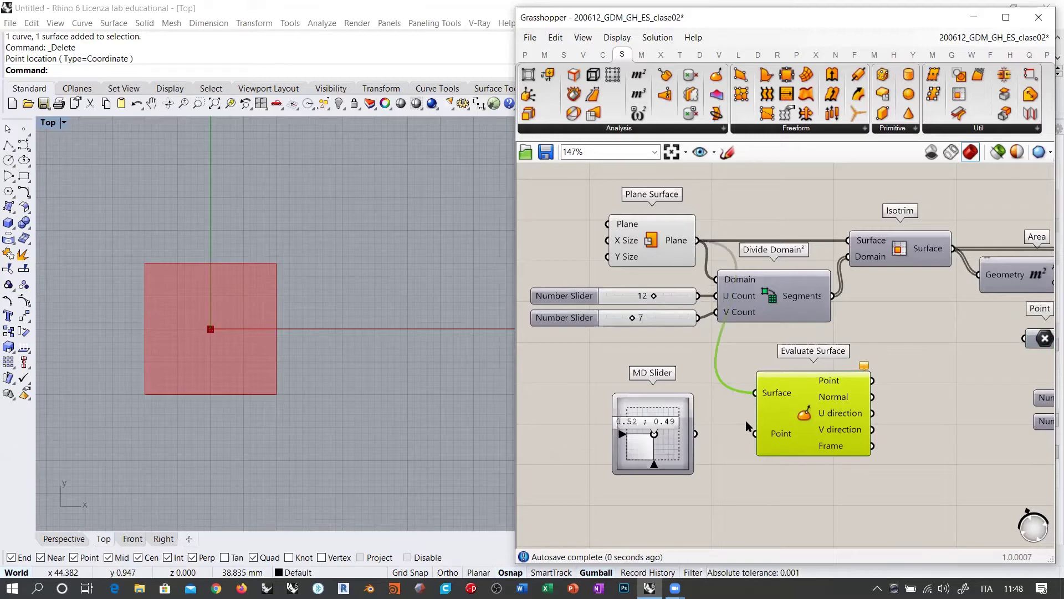
pyautogui.click(746, 421)
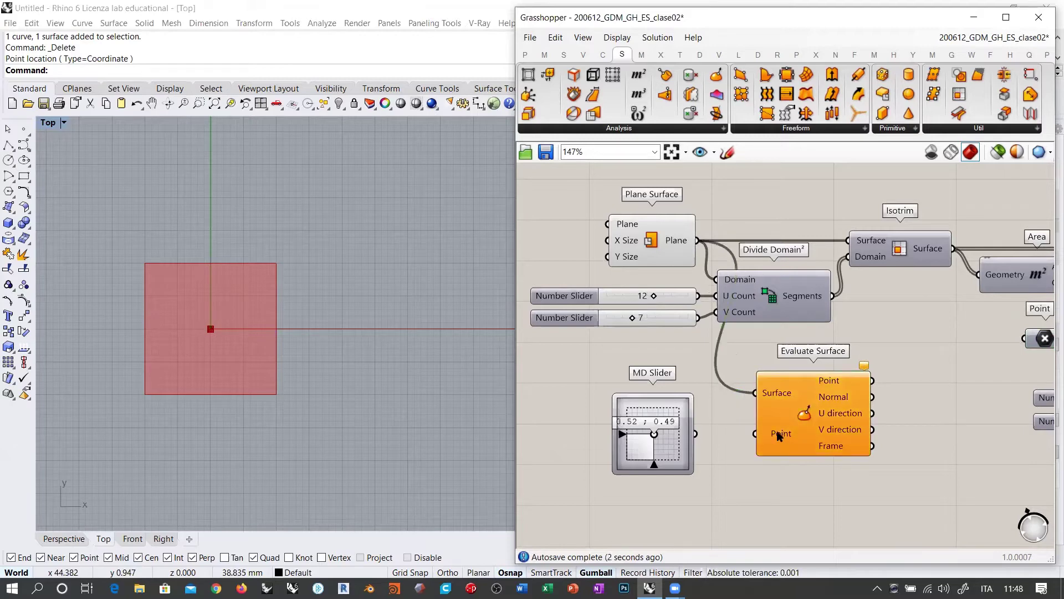
pyautogui.moveTo(695, 434); pyautogui.dragTo(754, 438)
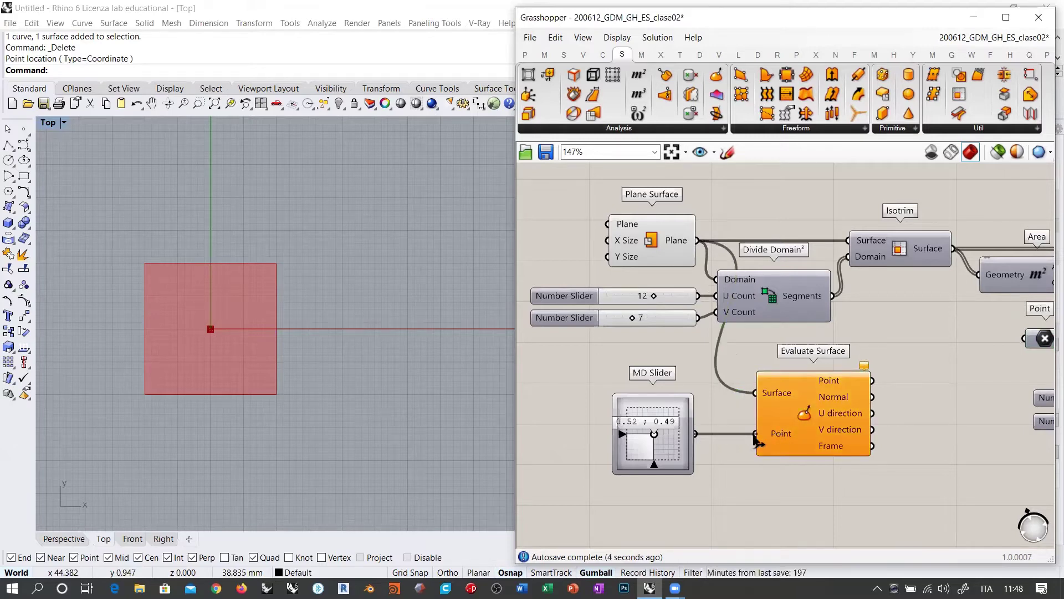
pyautogui.moveTo(681, 463); pyautogui.dragTo(703, 463)
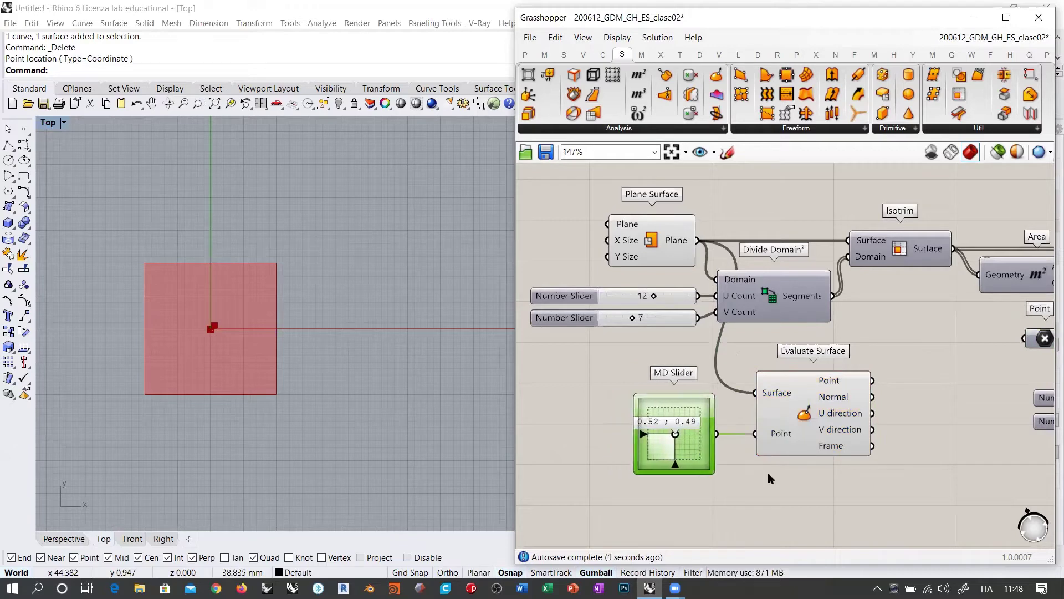
# - Test the evaluated point at the MD Slider's extremes by setting it to 0.0 ; 0.0 and 1.0 ; 1.0
pyautogui.click(767, 478)
pyautogui.scroll(6, 206, 246)
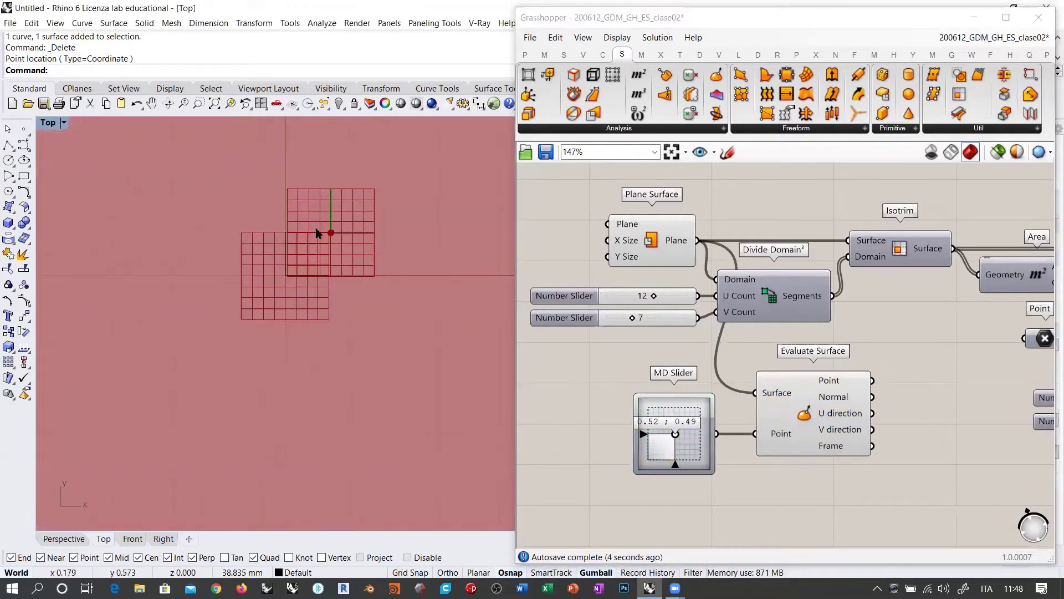
pyautogui.moveTo(316, 229); pyautogui.dragTo(236, 292, button='right')
pyautogui.moveTo(677, 437)
pyautogui.mouseDown()
pyautogui.moveTo(689, 412)
pyautogui.moveTo(676, 451)
pyautogui.moveTo(672, 437)
pyautogui.moveTo(698, 417)
pyautogui.moveTo(669, 439)
pyautogui.mouseUp()
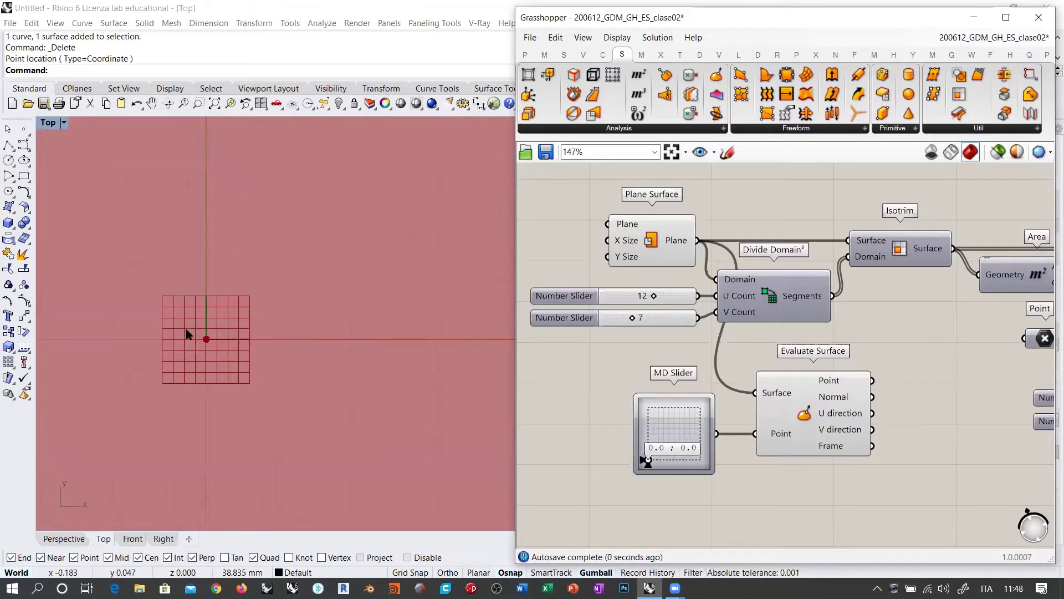
pyautogui.moveTo(647, 461); pyautogui.dragTo(713, 391)
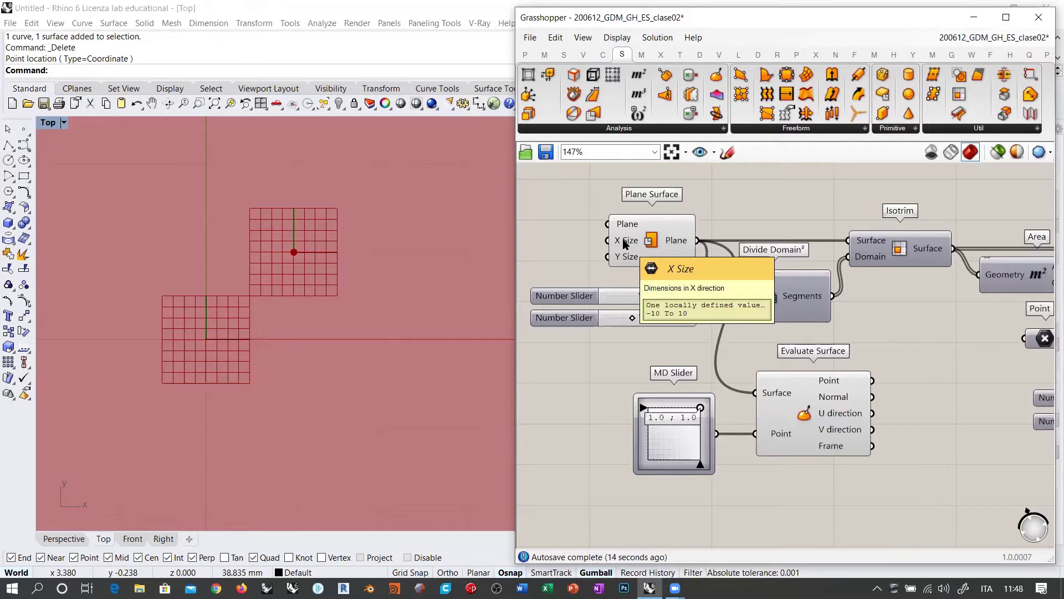
pyautogui.scroll(5, 803, 314)
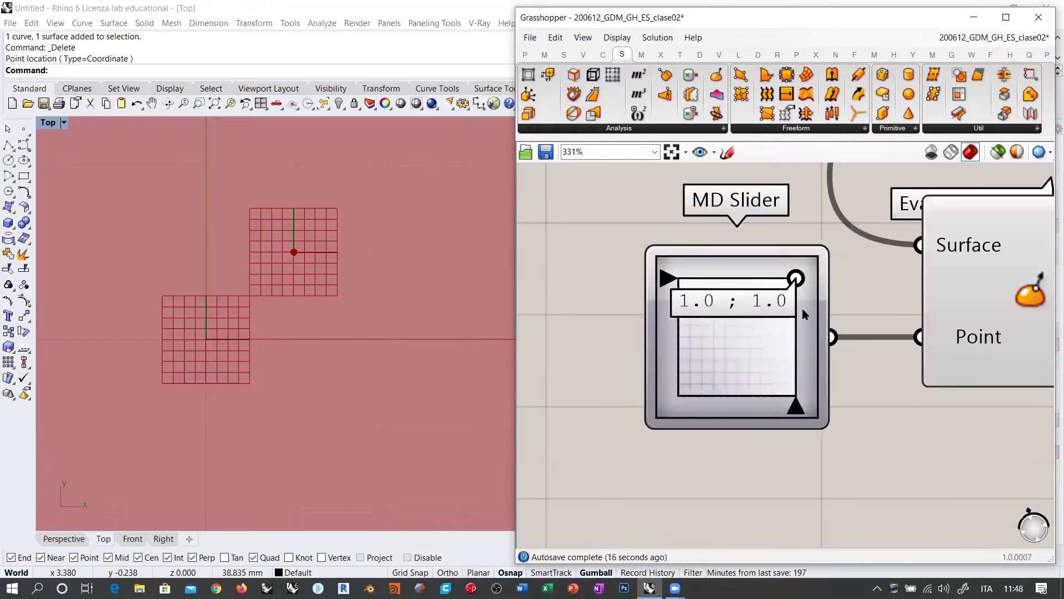
pyautogui.moveTo(796, 279)
pyautogui.mouseDown()
pyautogui.moveTo(675, 398)
pyautogui.moveTo(812, 274)
pyautogui.mouseUp()
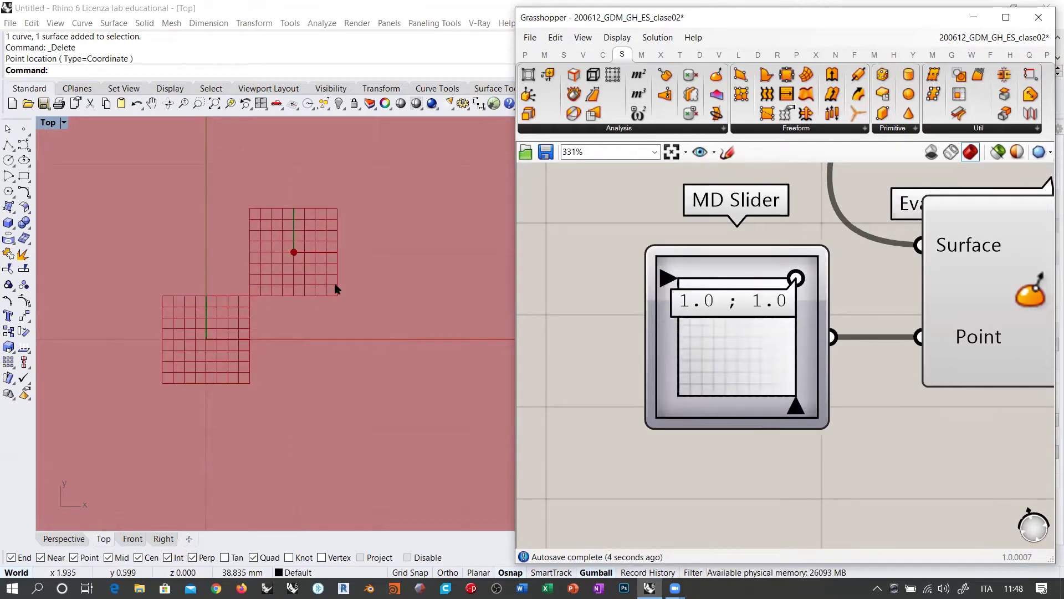
# - Set the MD Slider to 0.52 ; 0.59, near the middle of its range
pyautogui.scroll(-8, 247, 311)
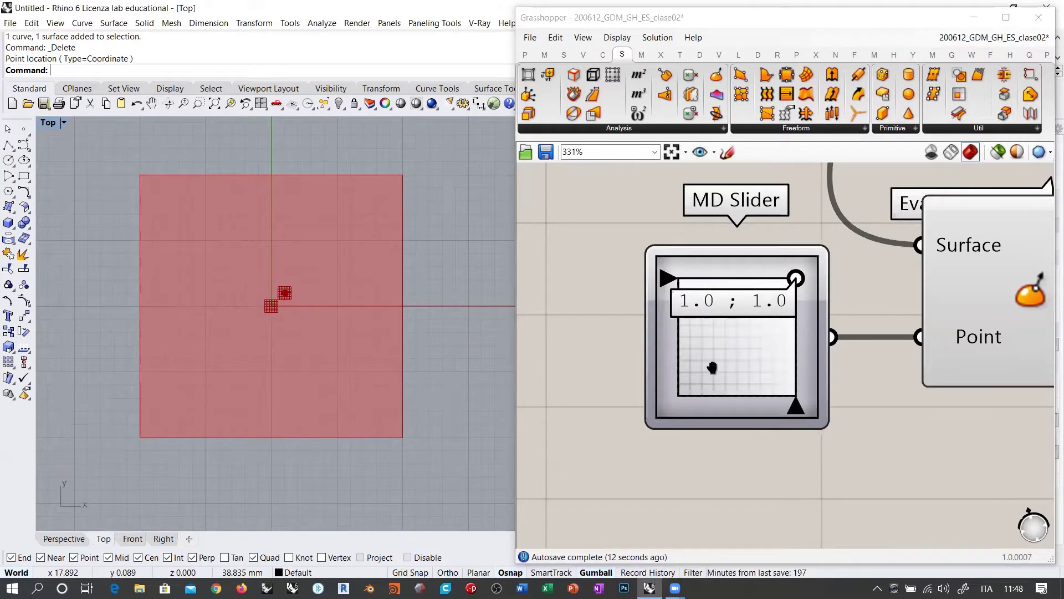
pyautogui.scroll(-3, 721, 354)
pyautogui.moveTo(719, 356); pyautogui.dragTo(693, 372)
pyautogui.moveTo(728, 378); pyautogui.dragTo(727, 383, button='right')
pyautogui.scroll(-3, 700, 302)
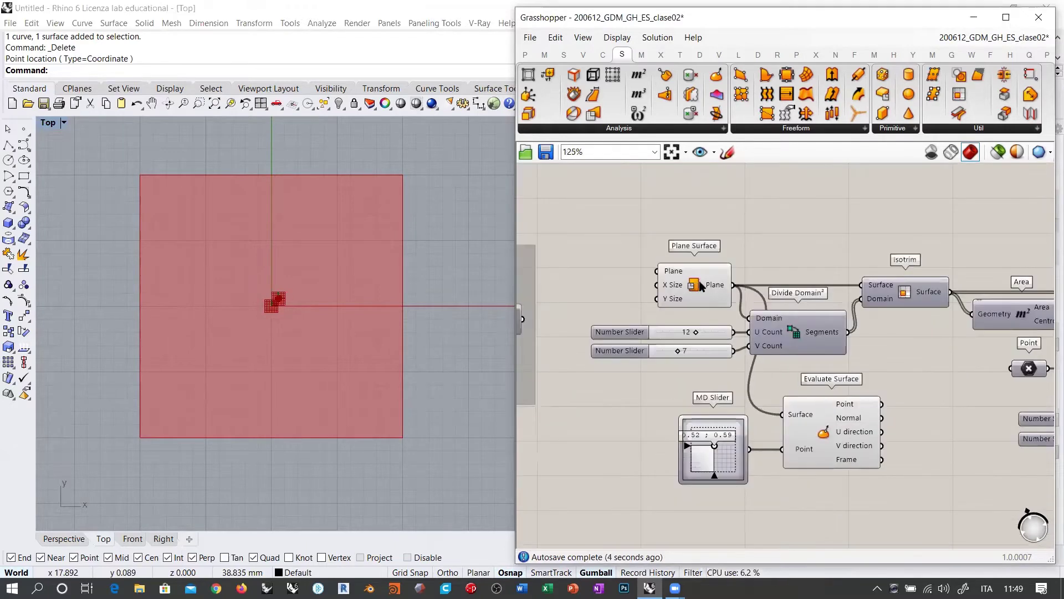
# - Highlight Plane Surface in the viewport and compare its extent with the evaluated point and its size inputs
pyautogui.click(701, 286)
pyautogui.click(764, 244)
pyautogui.moveTo(806, 420); pyautogui.dragTo(807, 347, button='right')
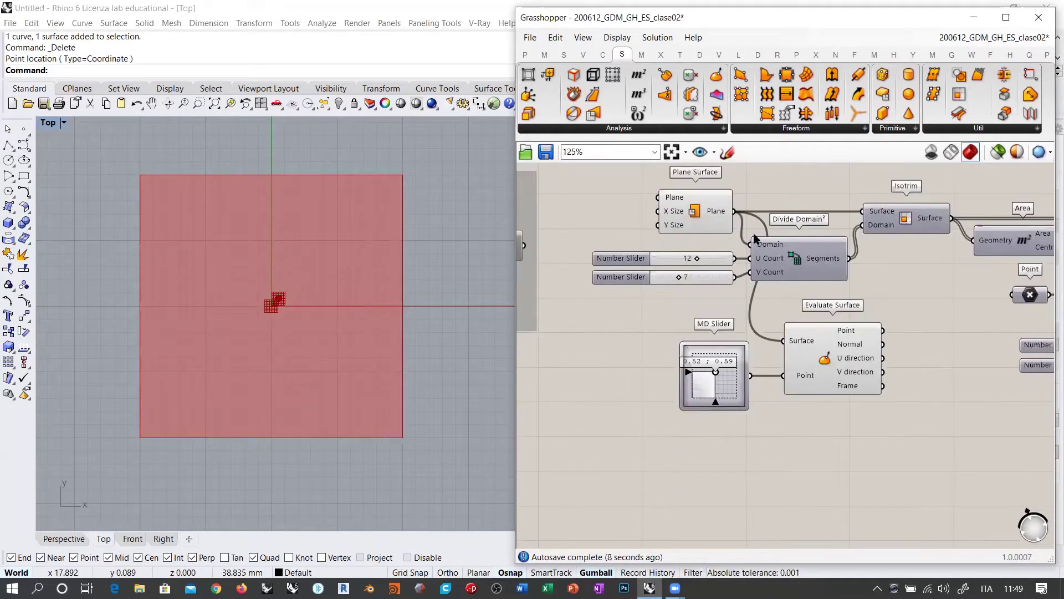
pyautogui.click(722, 211)
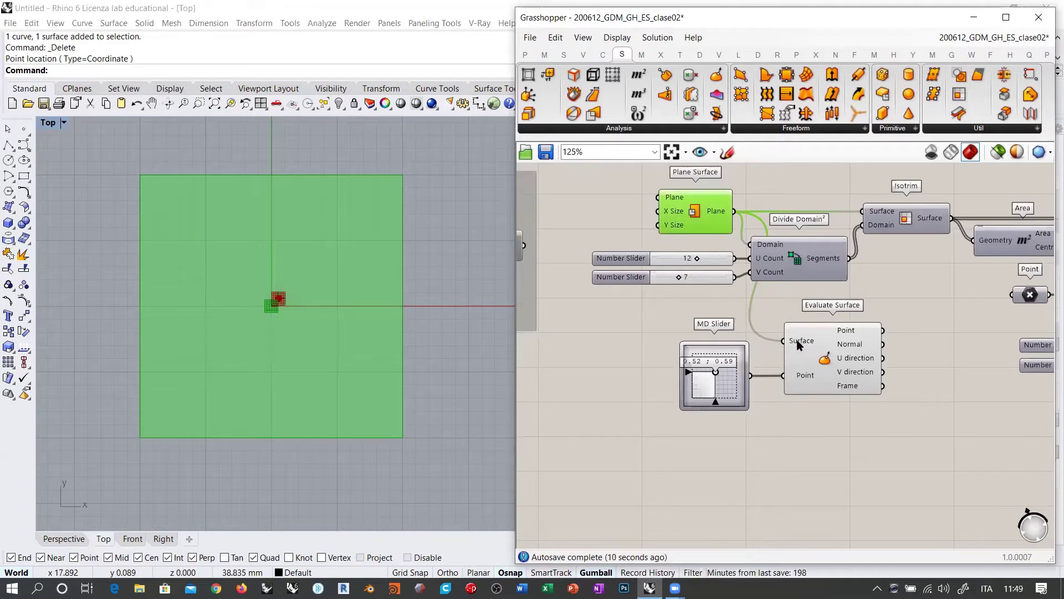
pyautogui.moveTo(798, 339)
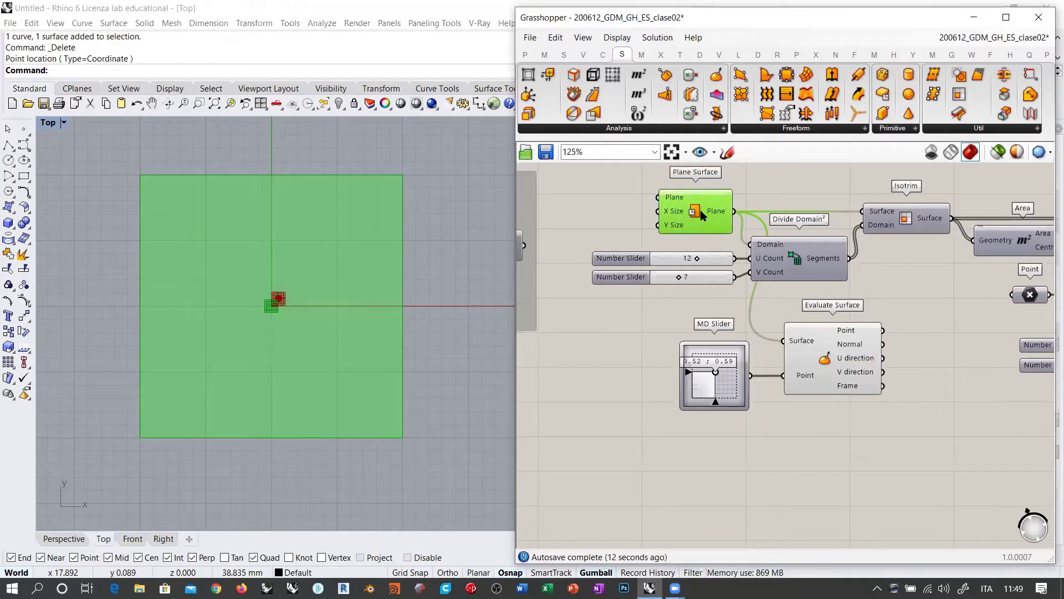
pyautogui.click(764, 195)
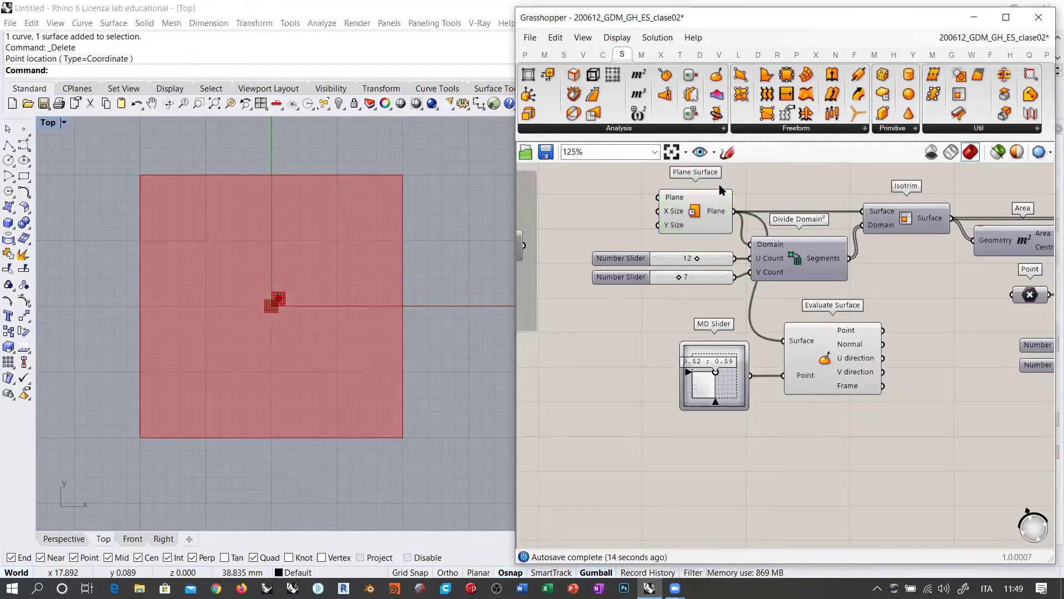
pyautogui.moveTo(672, 214)
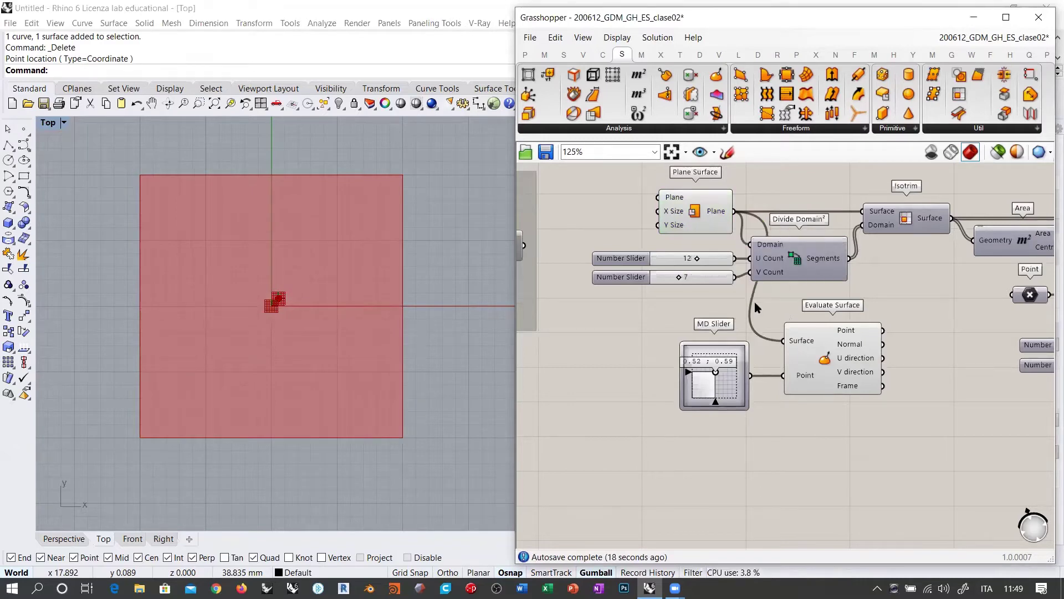
# - Set the MD Slider to 0.54 ; 0.54
pyautogui.scroll(4, 743, 393)
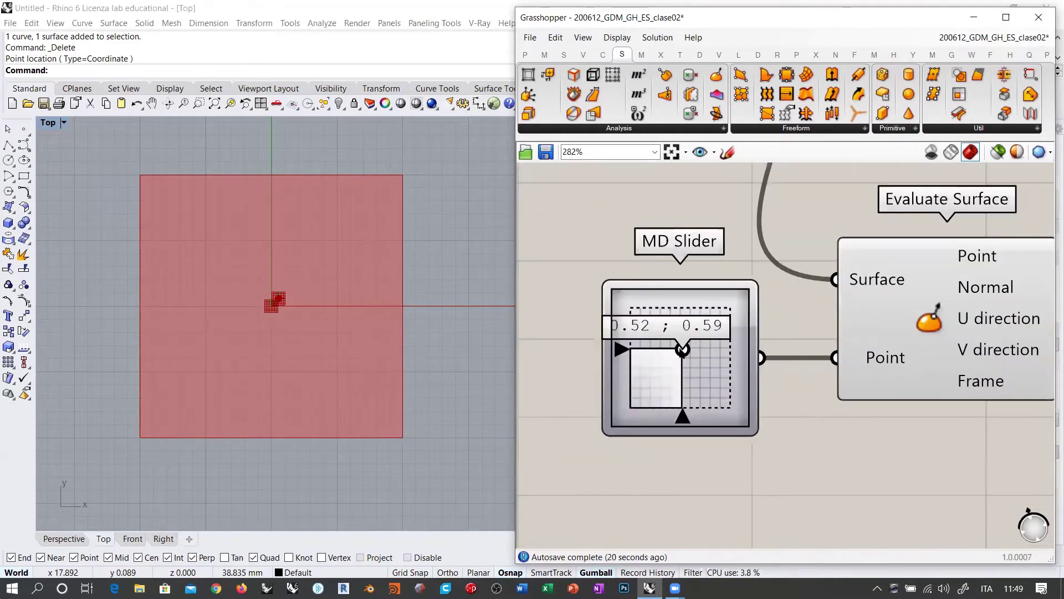
pyautogui.moveTo(682, 349); pyautogui.dragTo(672, 373)
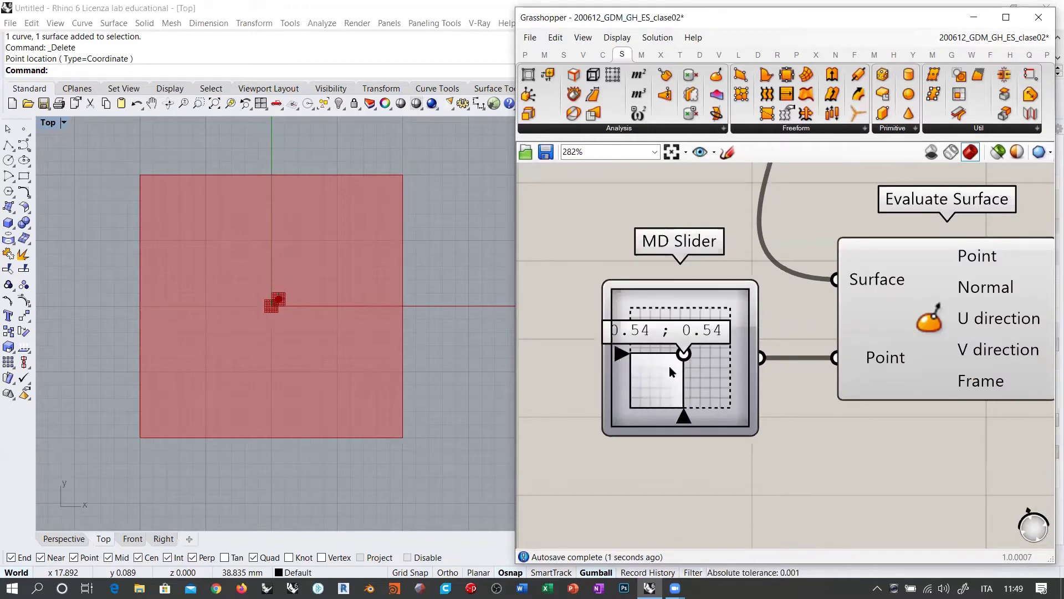
# - Reparameterize the Surface input of the Evaluate Surface component
pyautogui.scroll(-1, 783, 313)
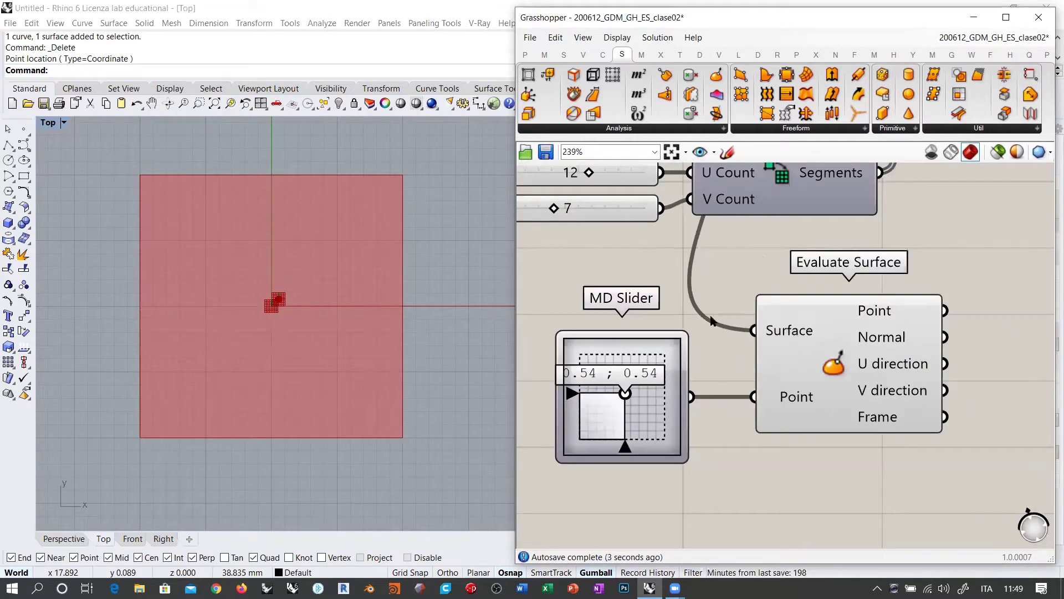
pyautogui.rightClick(789, 332)
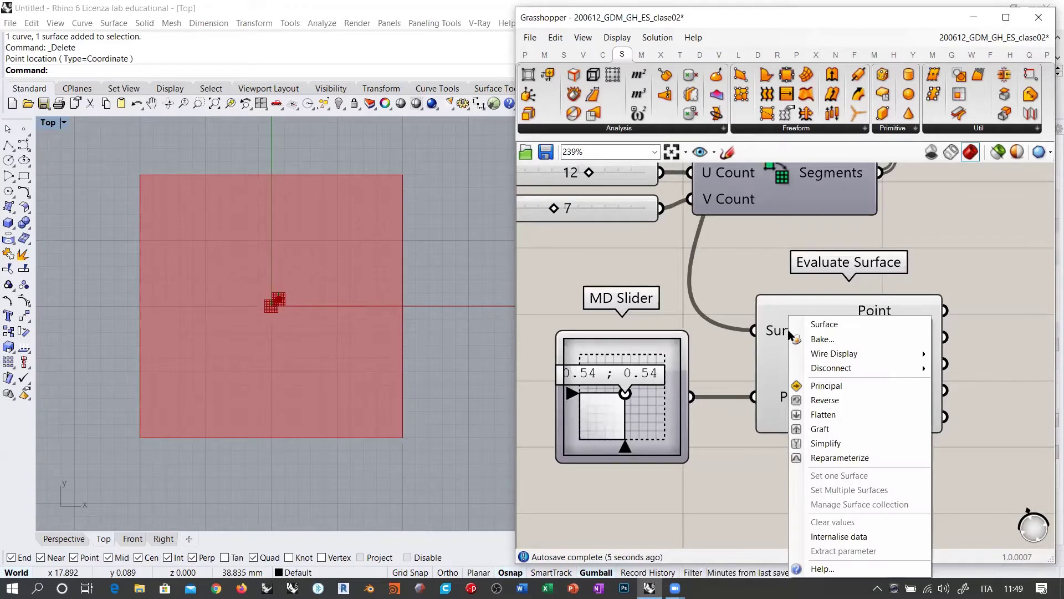
pyautogui.click(830, 458)
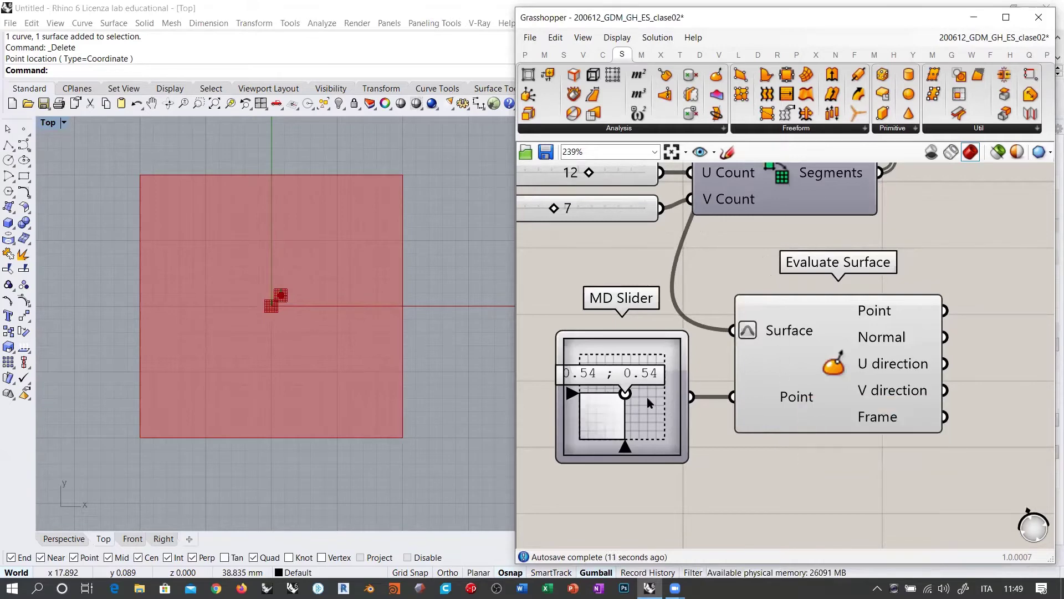
# - Test the MD Slider at 0.0 ; 0.0, and set it to 0.18 ; 0.63
pyautogui.moveTo(626, 393); pyautogui.dragTo(566, 457)
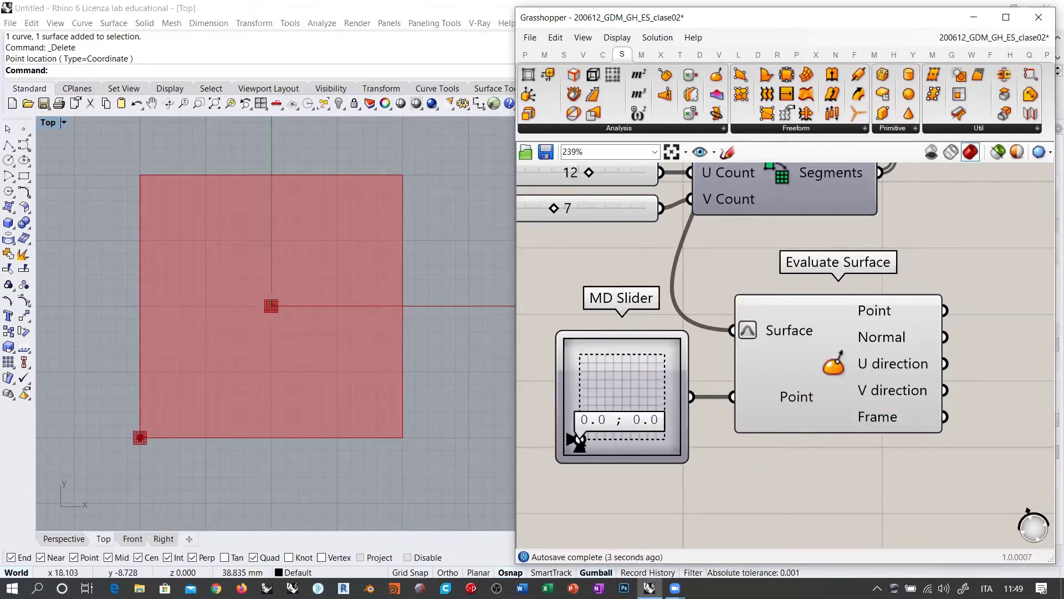
pyautogui.moveTo(579, 441); pyautogui.dragTo(598, 386)
# - Hide the Evaluate Surface preview and connect its Point output to the Point parameter that feeds Distance
pyautogui.moveTo(792, 367); pyautogui.dragTo(685, 381, button='right')
pyautogui.scroll(-3, 788, 368)
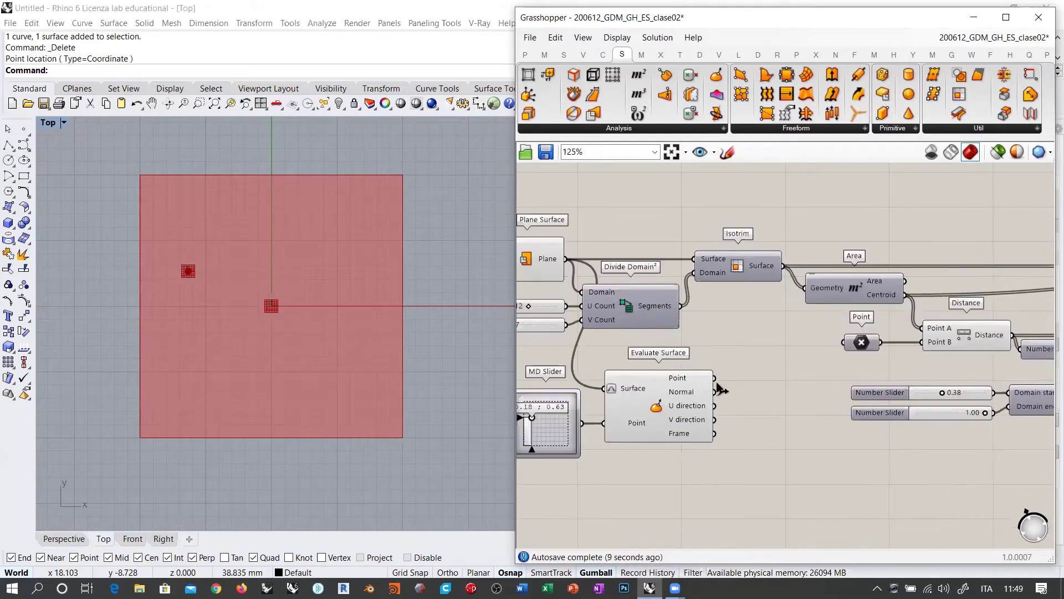
pyautogui.click(679, 383)
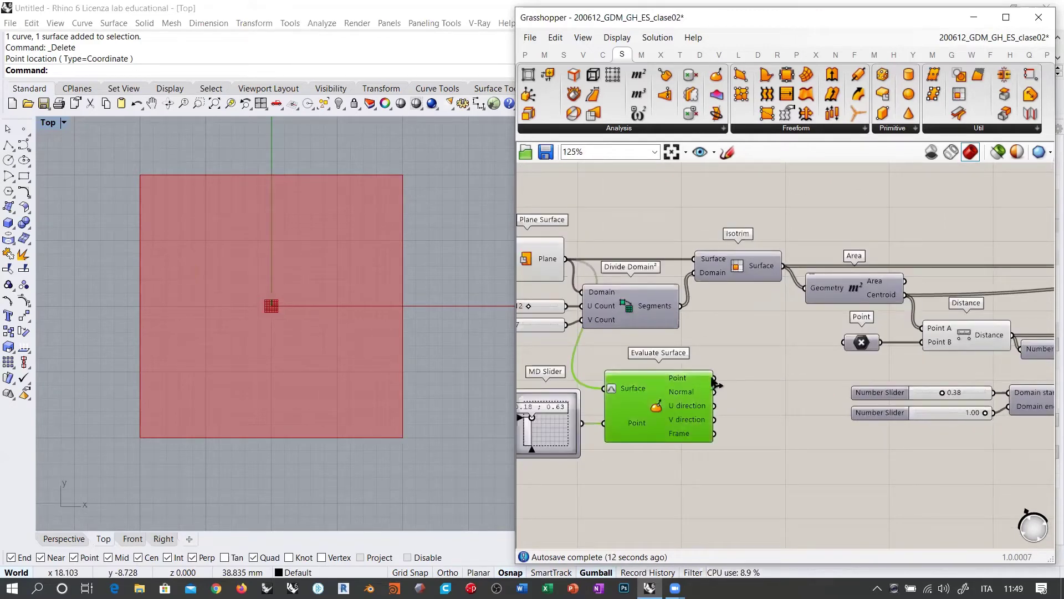
pyautogui.moveTo(716, 380); pyautogui.dragTo(846, 343)
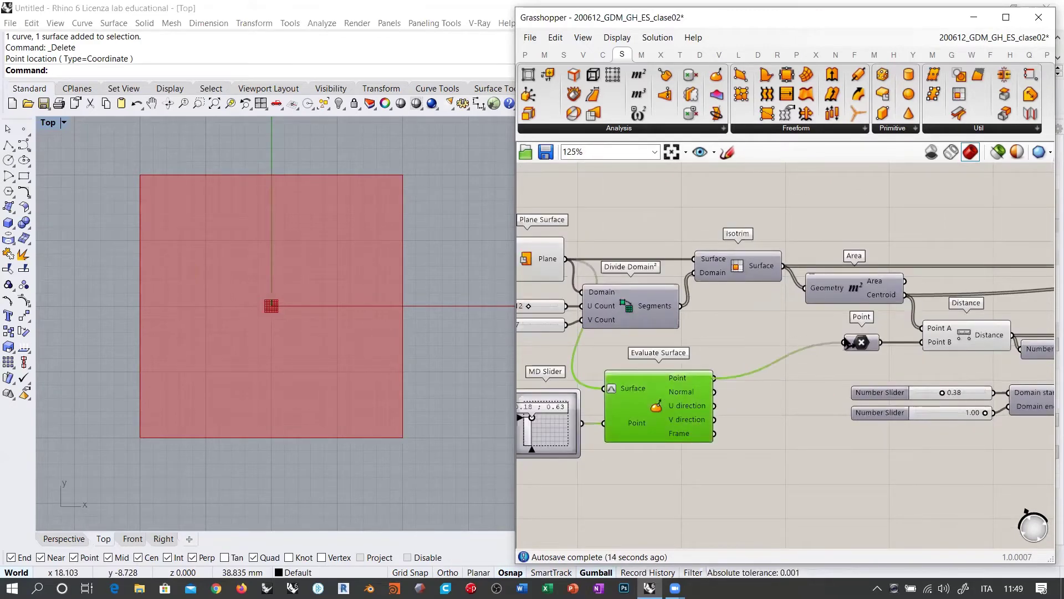
pyautogui.click(776, 422)
# - Turn on the viewport preview of the Scale component and of the Point parameter
pyautogui.moveTo(833, 381); pyautogui.dragTo(737, 367, button='right')
pyautogui.scroll(-2, 736, 367)
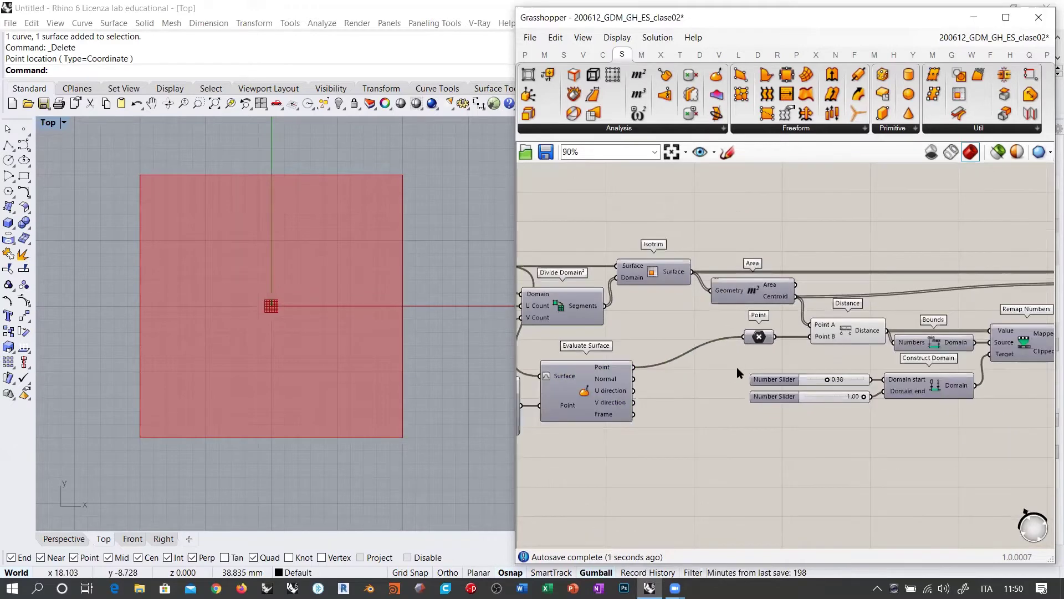
pyautogui.moveTo(953, 318); pyautogui.dragTo(808, 322, button='right')
pyautogui.click(922, 295)
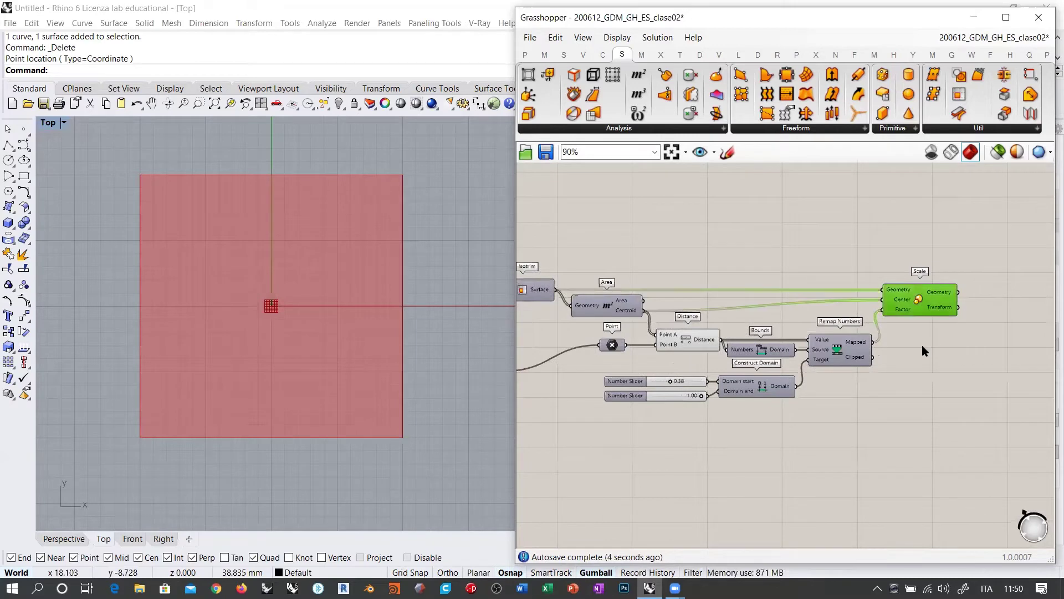
pyautogui.hotkey('ctrl', 'q')
pyautogui.click(922, 346)
pyautogui.moveTo(632, 374); pyautogui.dragTo(889, 359, button='right')
pyautogui.click(868, 331)
pyautogui.click(857, 340)
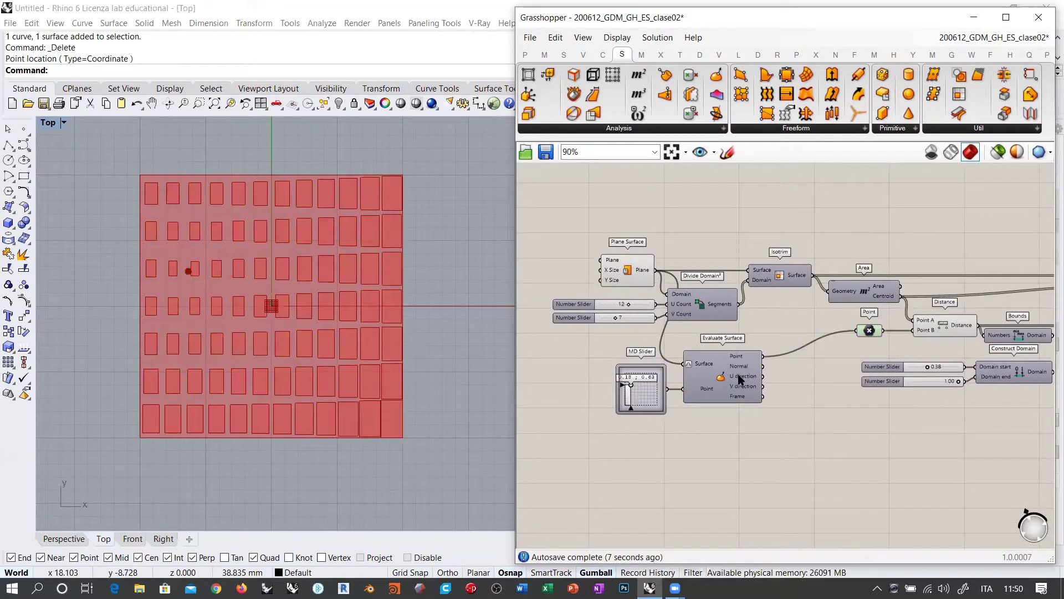
# - Set the MD Slider to 0.3 ; 0.43 to shift the reference point of the scaled panels
pyautogui.scroll(6, 632, 391)
pyautogui.moveTo(637, 363); pyautogui.dragTo(650, 381)
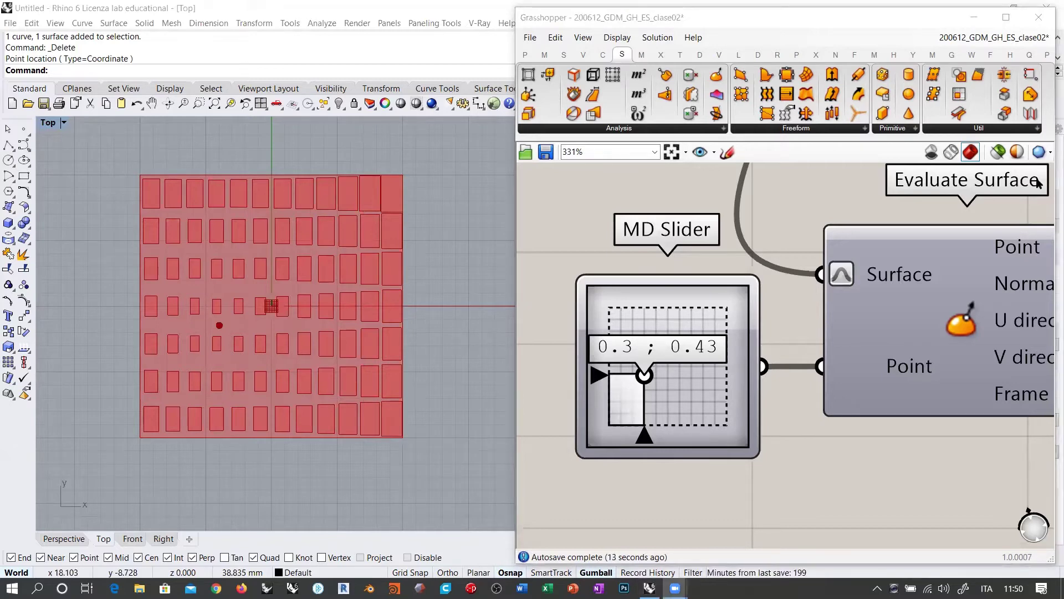
# - Hide the preview of the Plane Surface component
pyautogui.scroll(-6, 639, 382)
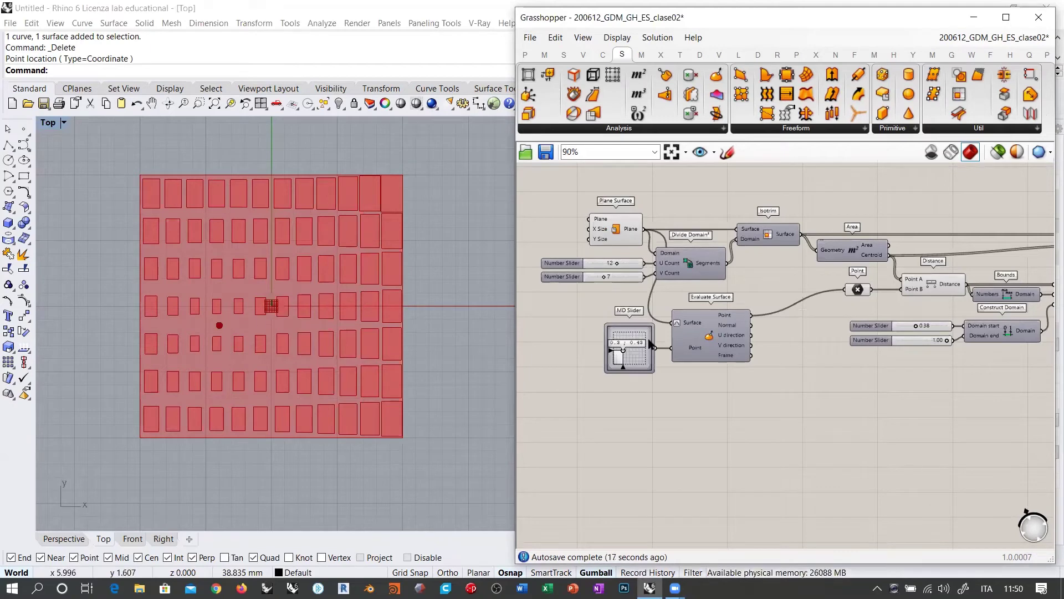
pyautogui.moveTo(825, 350); pyautogui.dragTo(616, 373, button='right')
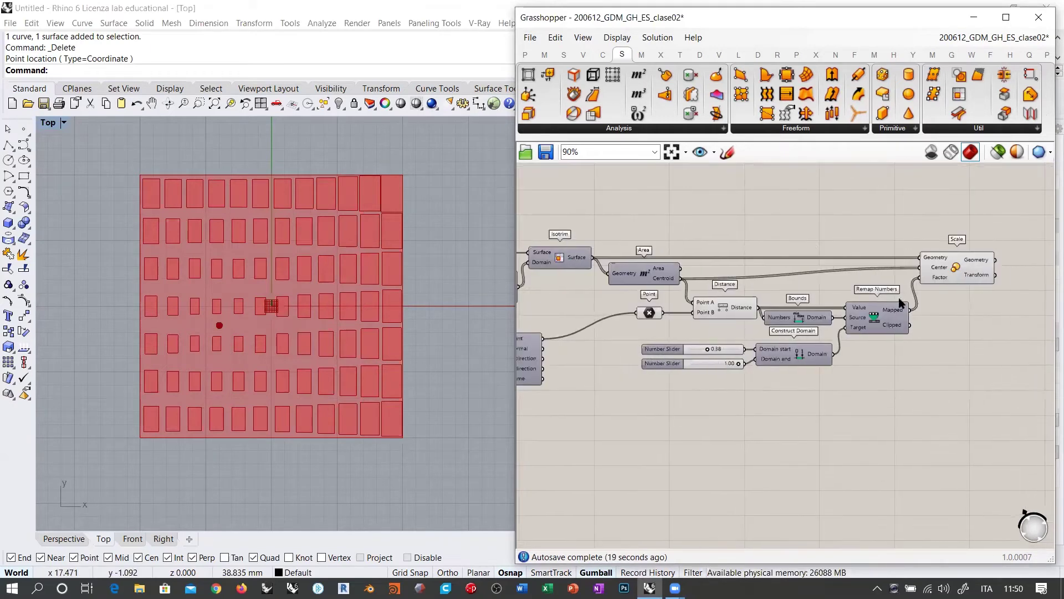
pyautogui.moveTo(645, 265); pyautogui.dragTo(752, 277, button='right')
pyautogui.click(534, 270)
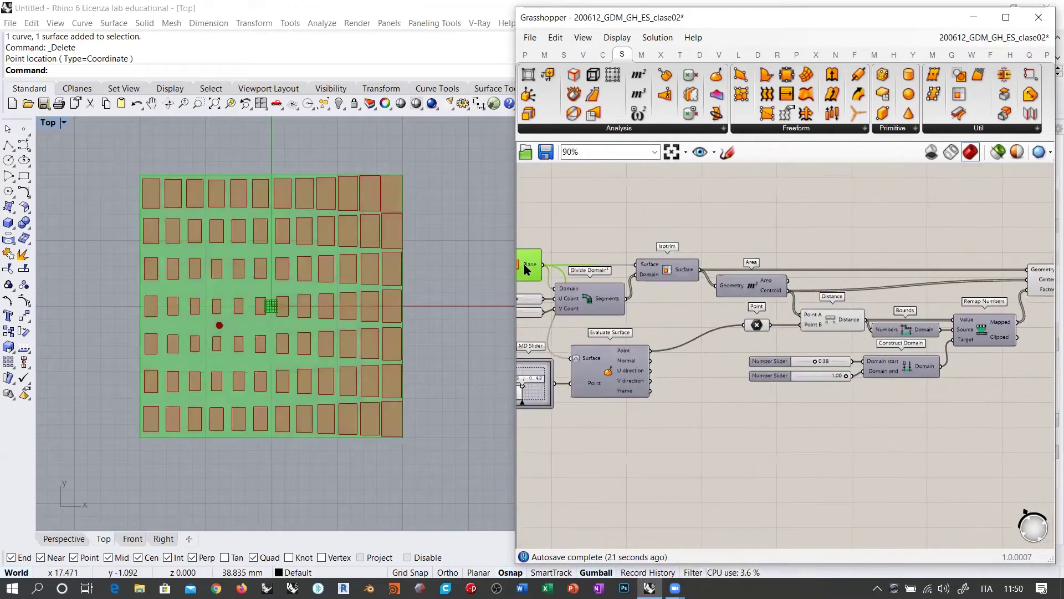
pyautogui.hotkey('ctrl', 'q')
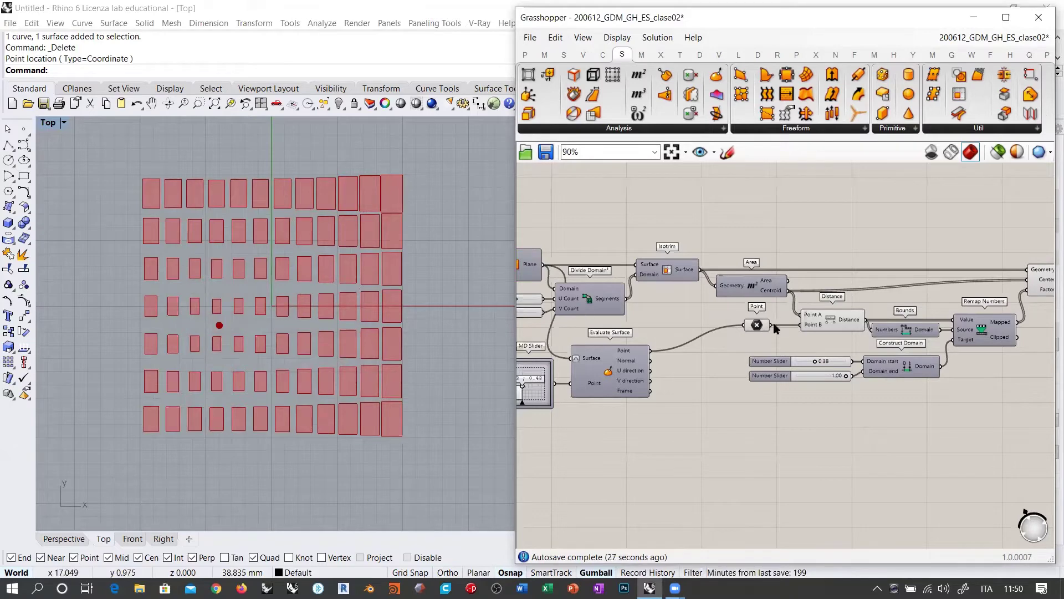
# - Widen the Grasshopper window and reframe the panels in the remaining part of the Top viewport
pyautogui.scroll(-3, 728, 348)
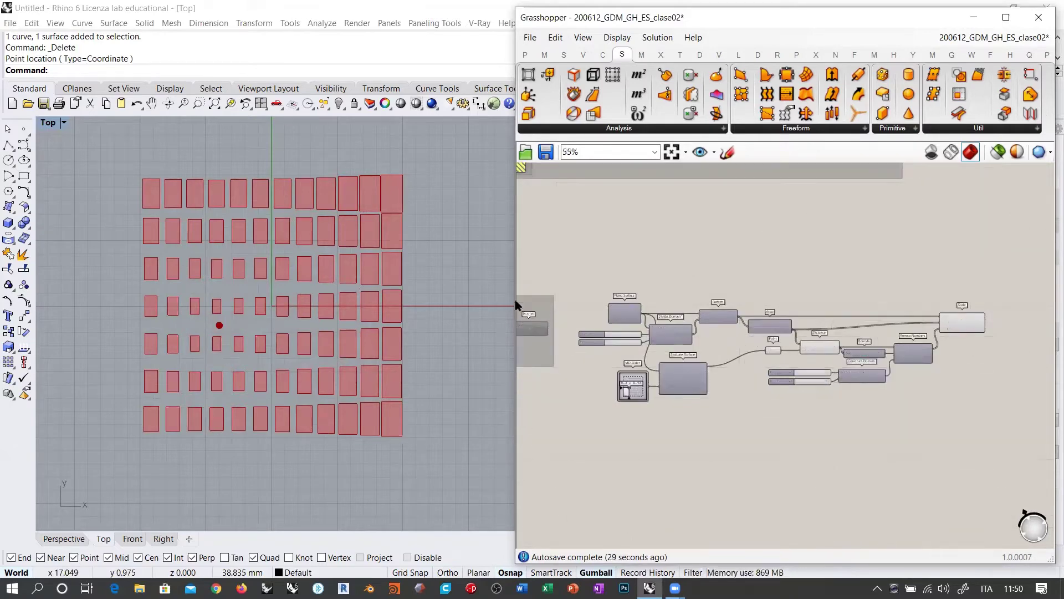
pyautogui.moveTo(513, 293); pyautogui.dragTo(433, 299)
pyautogui.scroll(-2, 252, 339)
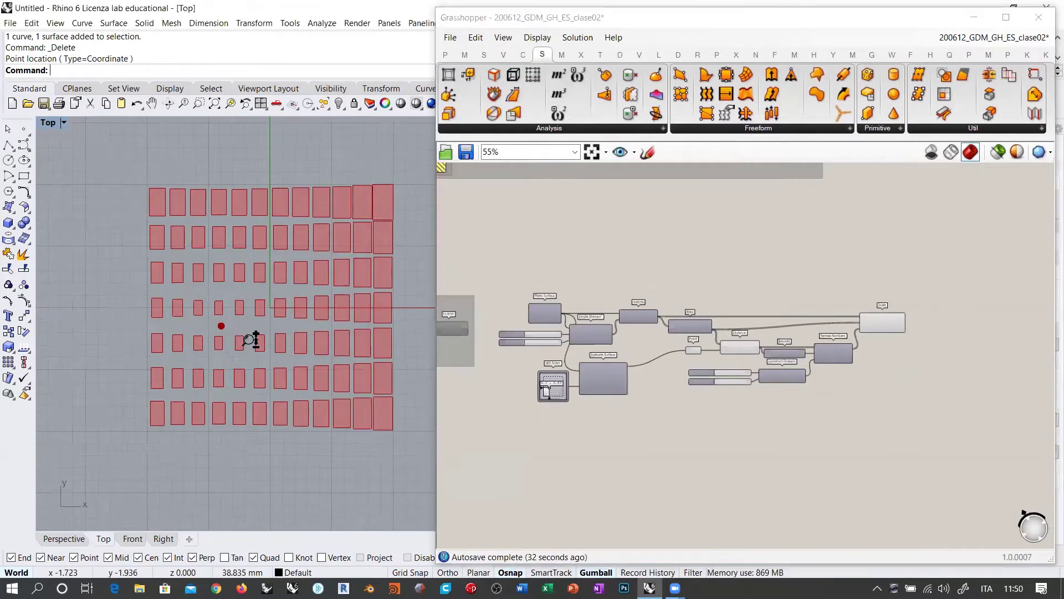
pyautogui.moveTo(252, 340); pyautogui.dragTo(211, 352, button='right')
pyautogui.moveTo(678, 312); pyautogui.dragTo(818, 326, button='right')
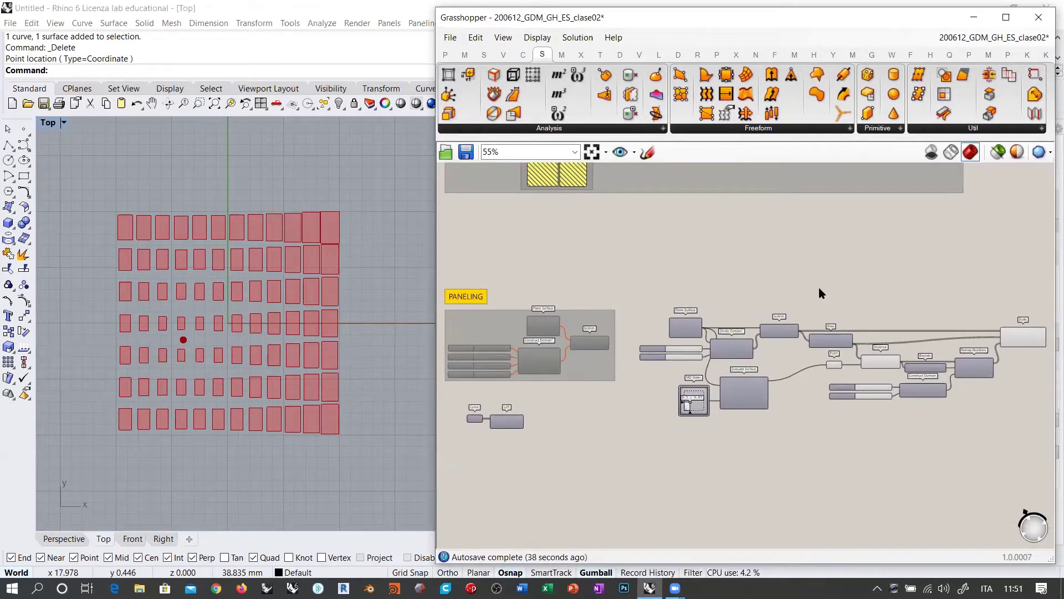
# - Move the PANELING group and all its components up, closer beneath the ATRACTORES group
pyautogui.scroll(-2, 819, 288)
pyautogui.moveTo(940, 352); pyautogui.dragTo(507, 478)
pyautogui.moveTo(530, 371); pyautogui.dragTo(530, 309)
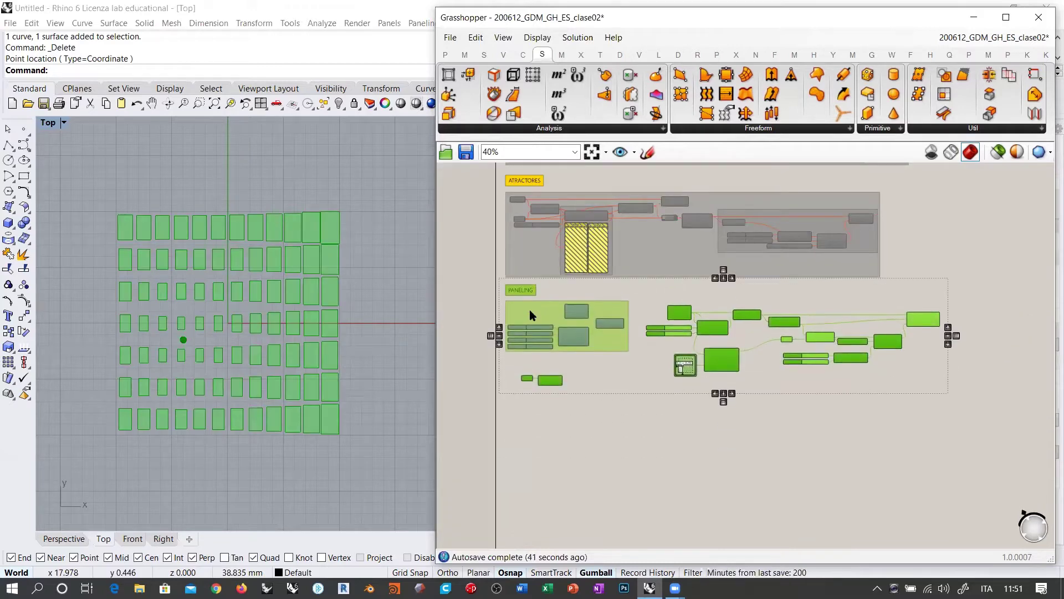
pyautogui.click(536, 360)
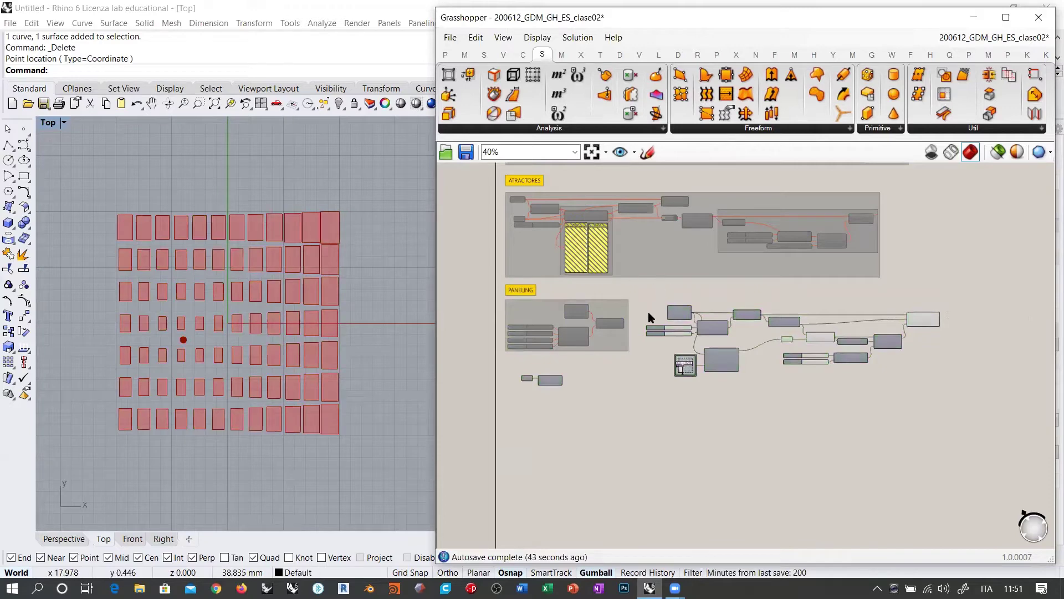
pyautogui.moveTo(985, 405); pyautogui.dragTo(524, 315)
pyautogui.click(567, 295)
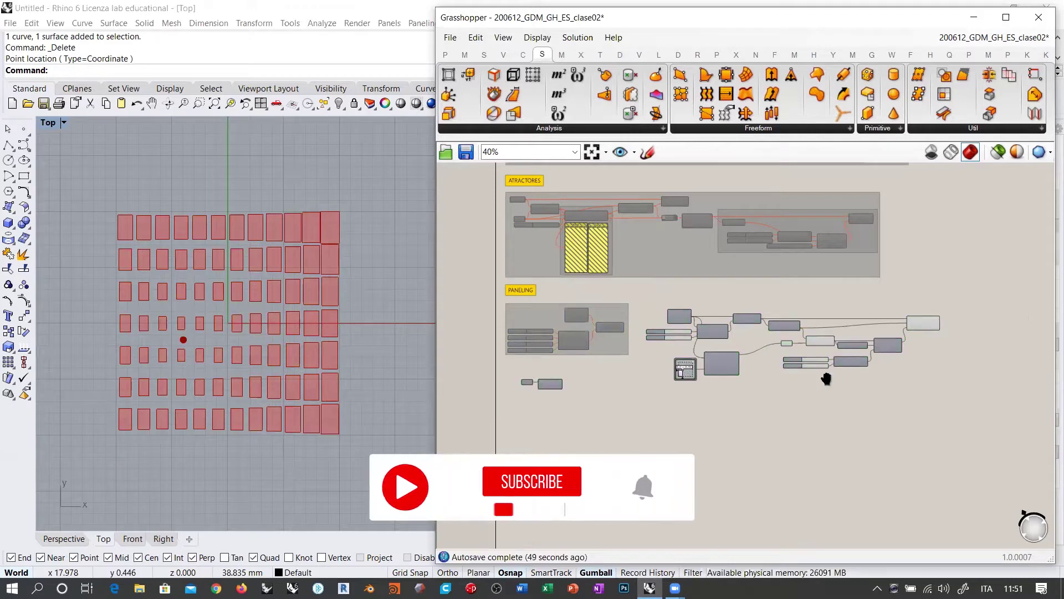
pyautogui.scroll(3, 827, 373)
pyautogui.scroll(1, 728, 364)
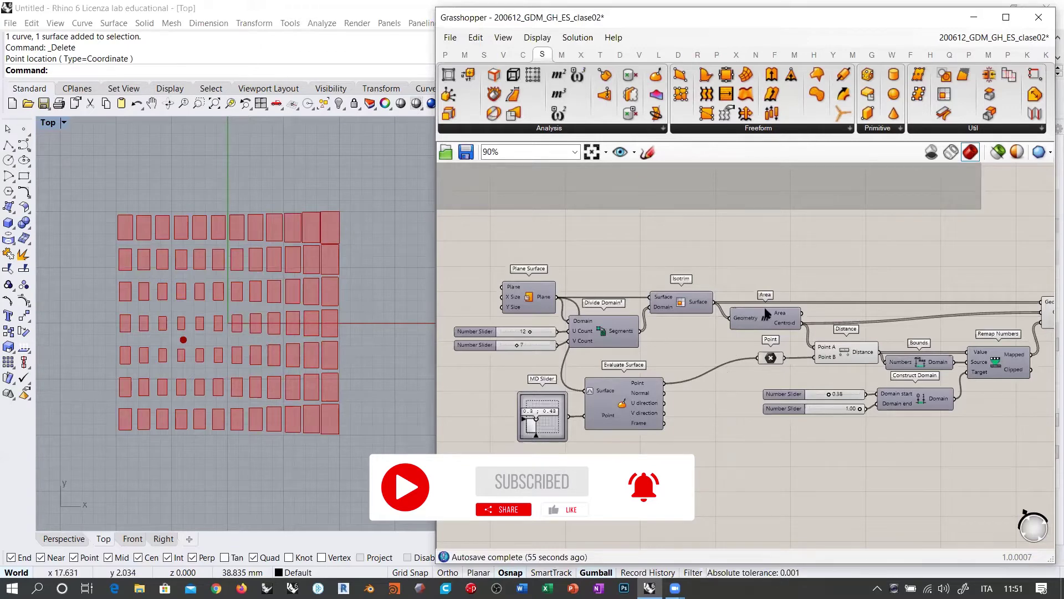
pyautogui.scroll(-2, 504, 275)
pyautogui.moveTo(598, 287); pyautogui.dragTo(701, 336, button='right')
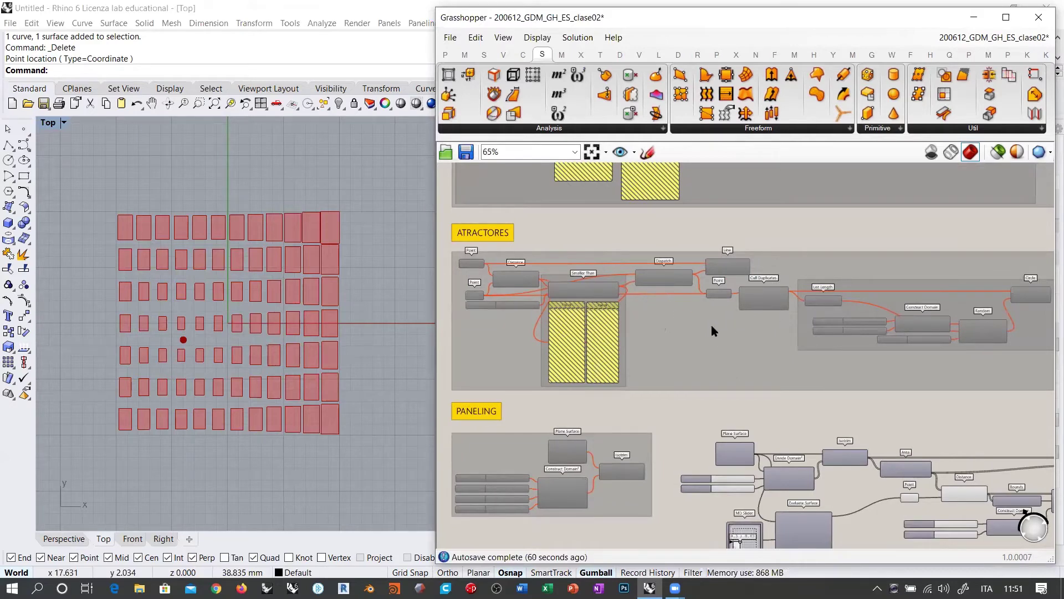
pyautogui.moveTo(753, 341); pyautogui.dragTo(741, 330, button='right')
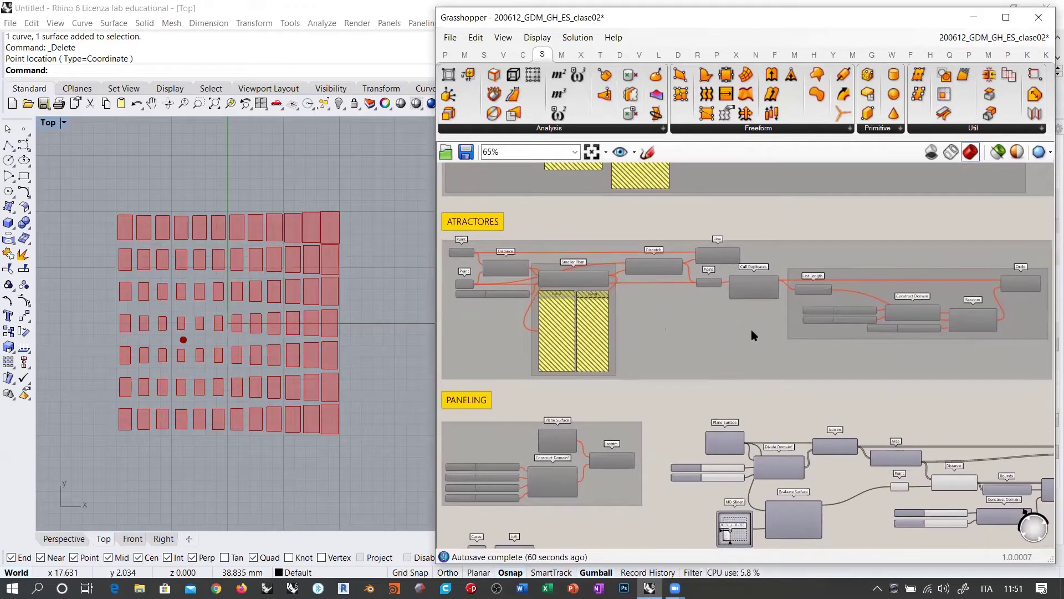
# - Duplicate the MD Slider and connect the copy as an additional source of Evaluate Surface's Point input
pyautogui.scroll(5, 817, 479)
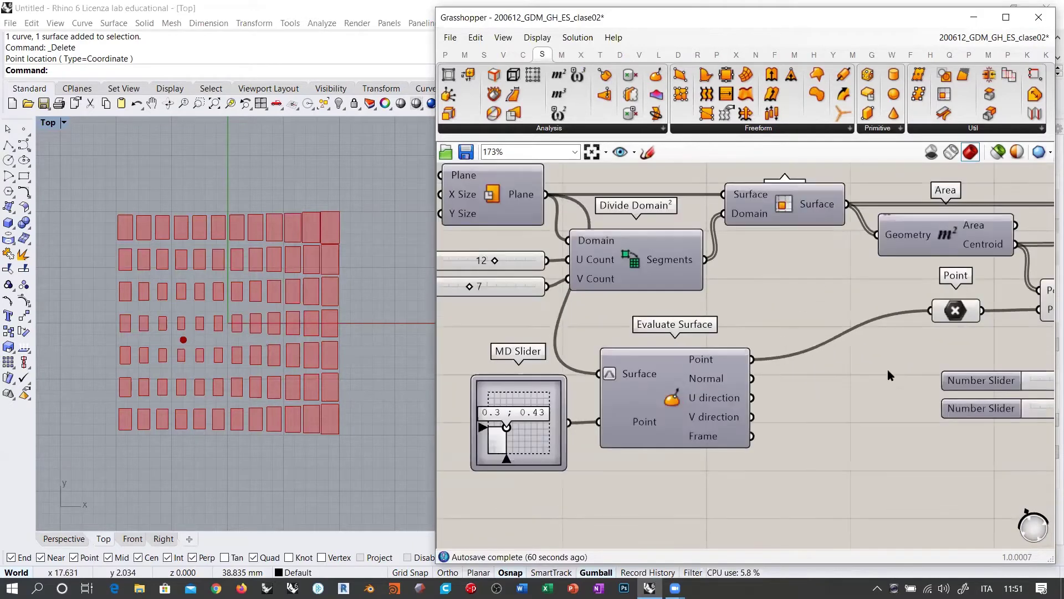
pyautogui.click(952, 315)
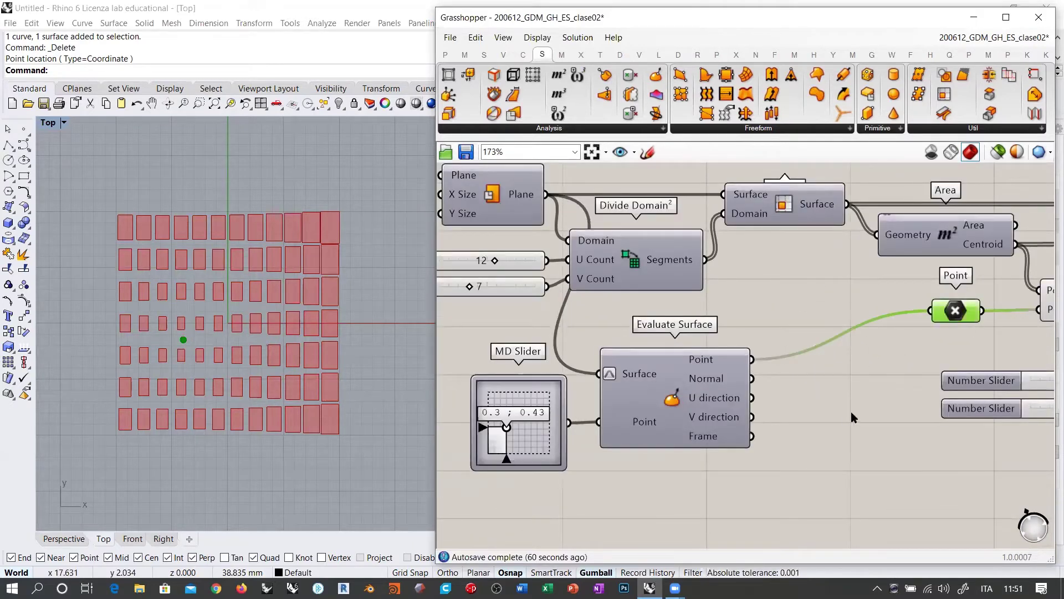
pyautogui.moveTo(512, 403); pyautogui.dragTo(605, 307, button='right')
pyautogui.keyDown('alt'); pyautogui.moveTo(604, 296); pyautogui.dragTo(604, 397); pyautogui.keyUp('alt')
pyautogui.keyDown('shift'); pyautogui.moveTo(664, 428); pyautogui.dragTo(692, 326); pyautogui.keyUp('shift')
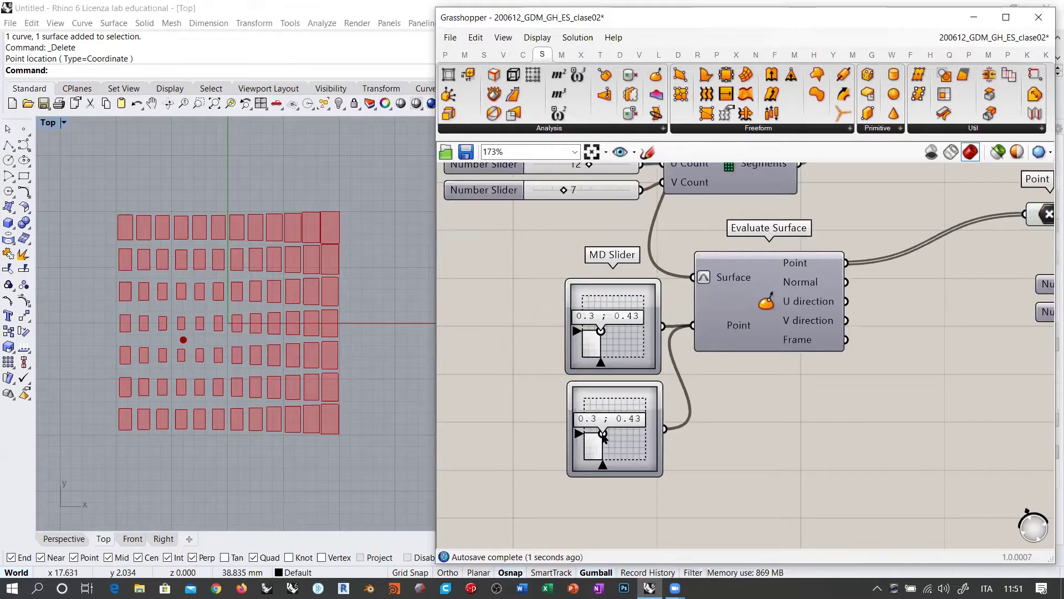
# - Set the copied MD Slider to 0.76 ; 0.75 and the original one to 0.21 ; 0.22
pyautogui.moveTo(602, 433); pyautogui.dragTo(631, 413)
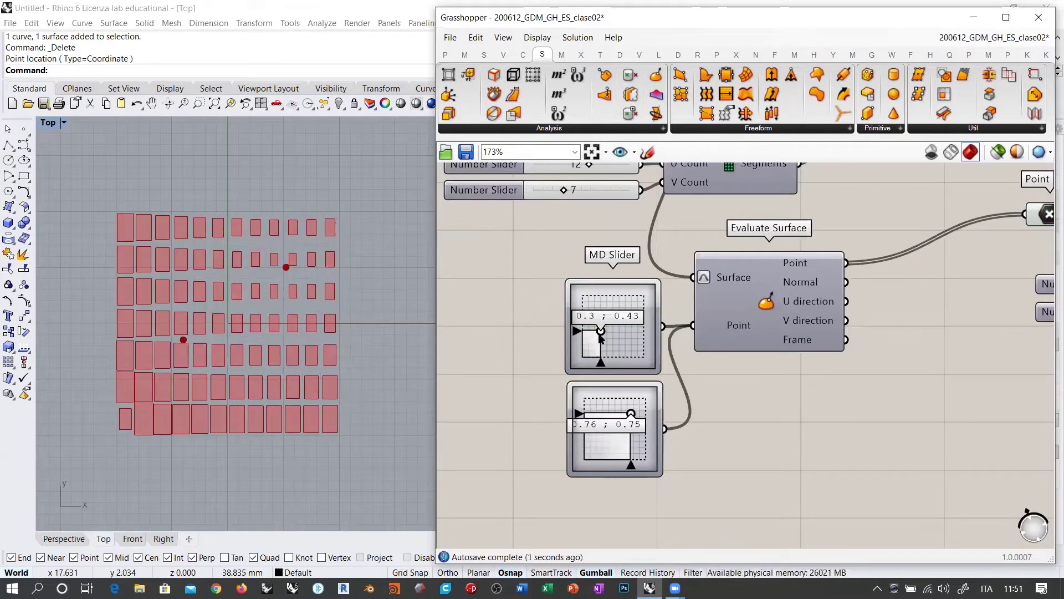
pyautogui.moveTo(600, 336)
pyautogui.mouseDown()
pyautogui.moveTo(582, 358)
pyautogui.moveTo(595, 350)
pyautogui.mouseUp()
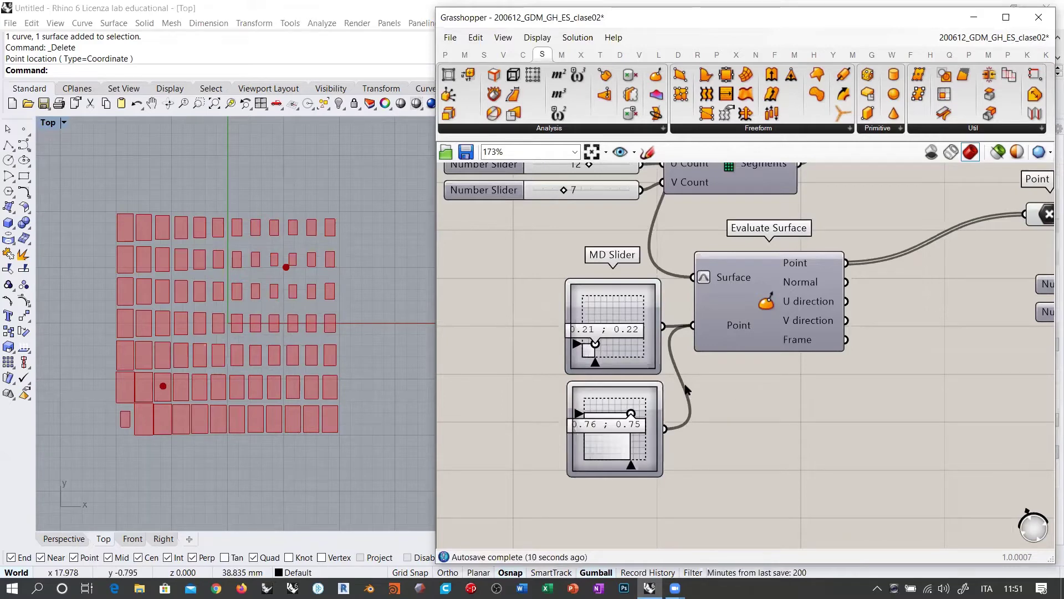
# - Try grafting the Point parameter so that each reference point is paired separately with the panel centroids
pyautogui.moveTo(896, 265); pyautogui.dragTo(599, 324, button='right')
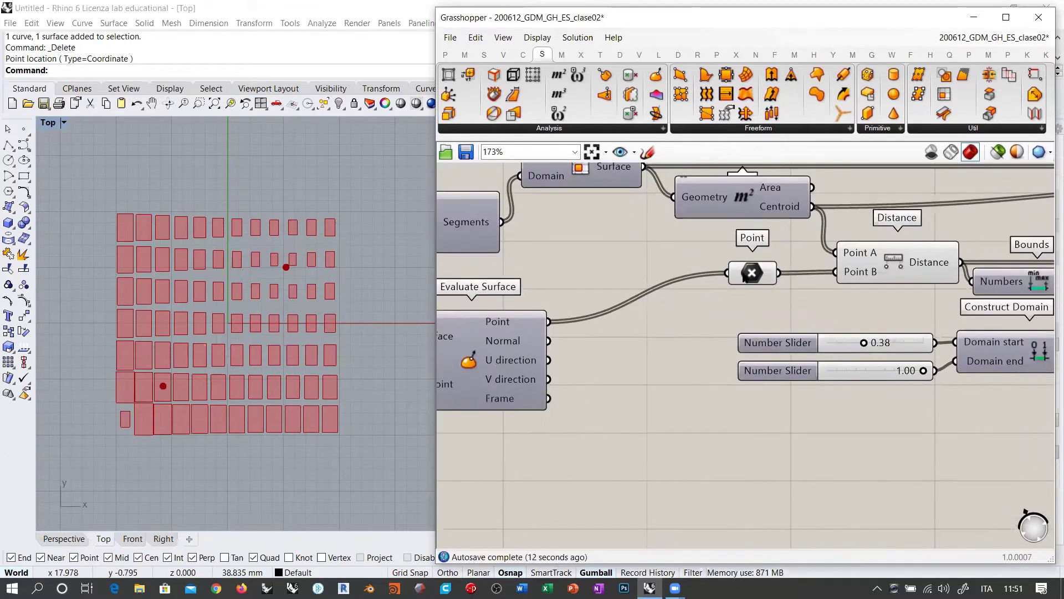
pyautogui.rightClick(751, 272)
pyautogui.click(780, 401)
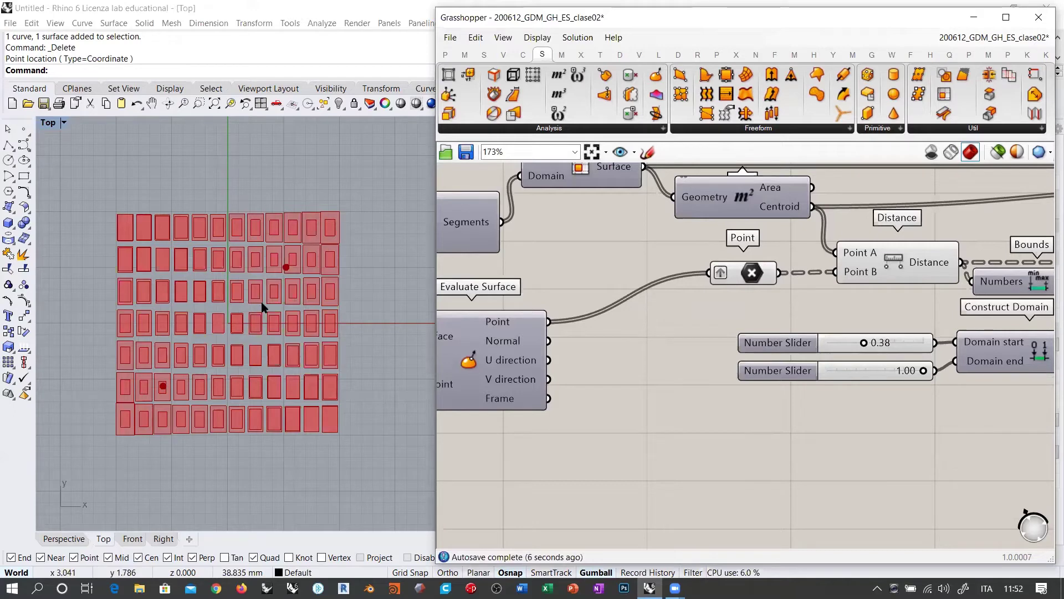
pyautogui.moveTo(721, 332); pyautogui.dragTo(736, 338, button='right')
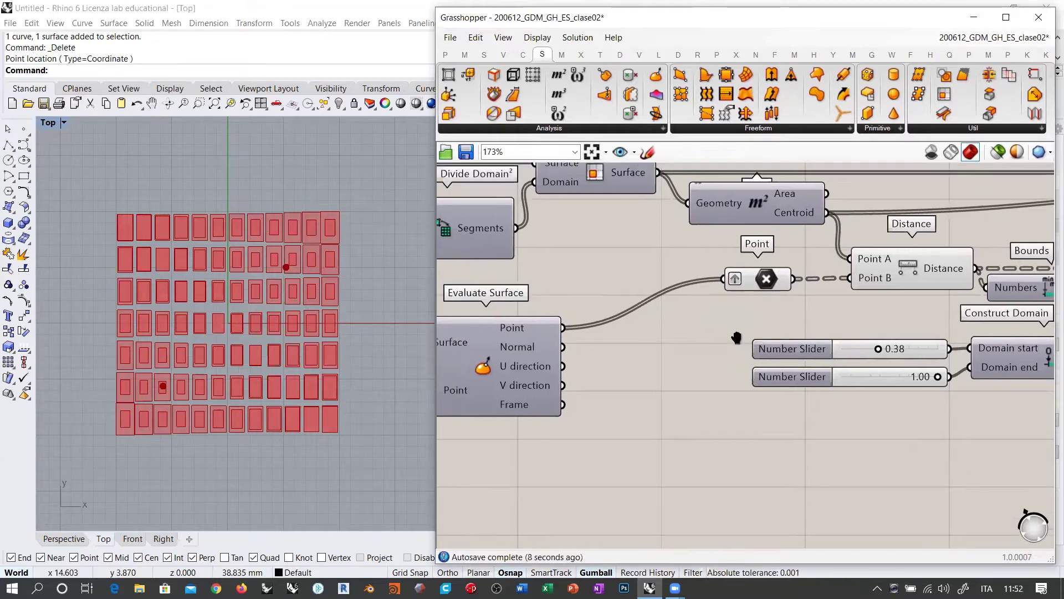
# - Undo the graft, the slider changes and the second MD Slider with its connection
pyautogui.scroll(-3, 726, 298)
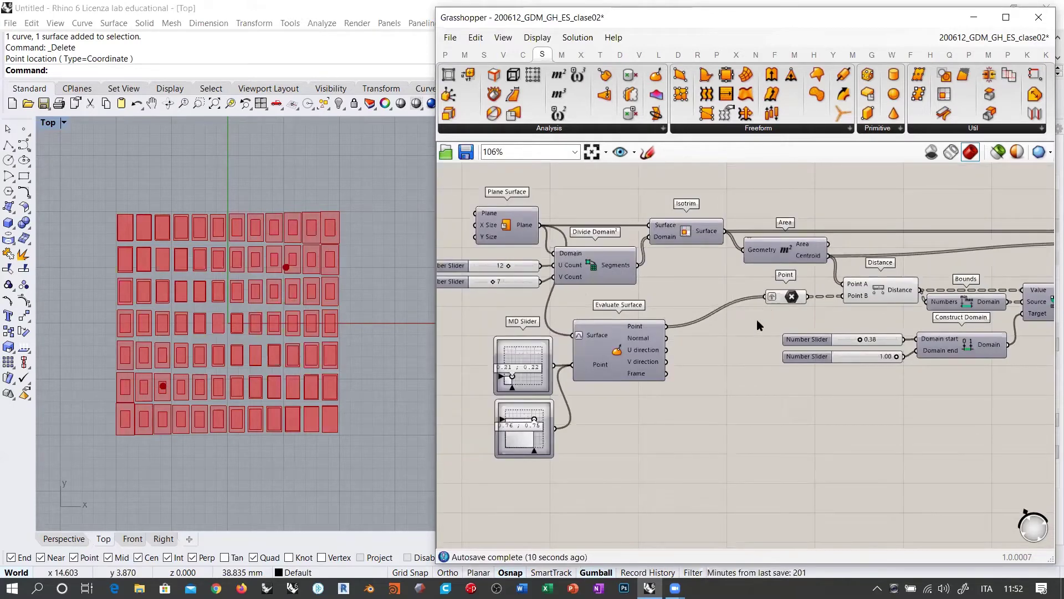
pyautogui.hotkey('ctrl', 'z')
pyautogui.hotkey('ctrl', 'z')
pyautogui.hotkey('ctrl', 'z')
pyautogui.hotkey('ctrl', 'z')
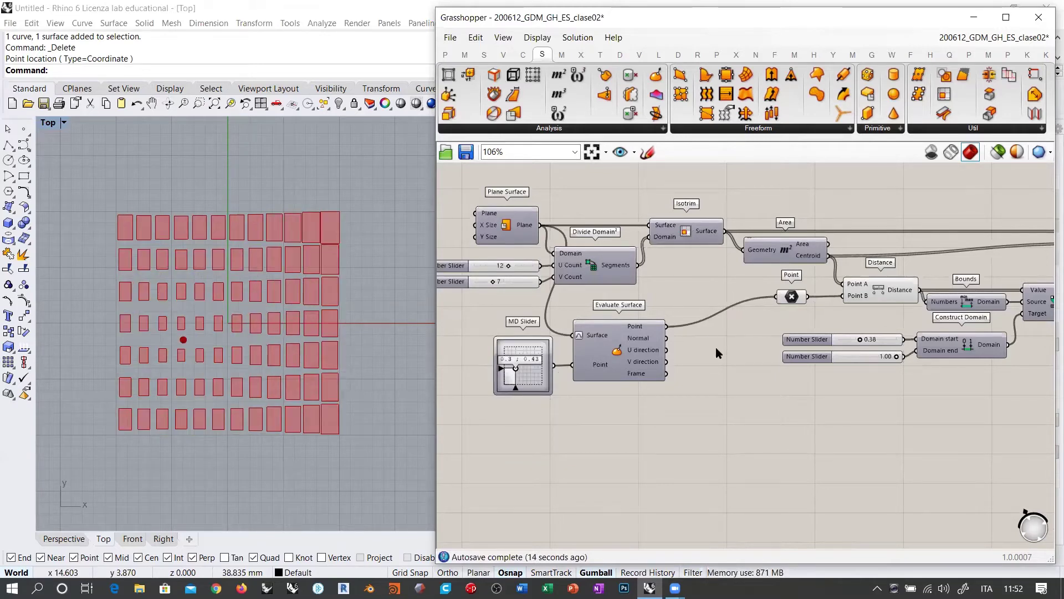
# - Move the MD Slider and Evaluate Surface together up to just beneath Divide Domain²
pyautogui.moveTo(533, 358); pyautogui.dragTo(507, 332)
pyautogui.keyDown('shift'); pyautogui.moveTo(612, 344); pyautogui.dragTo(584, 320); pyautogui.keyUp('shift')
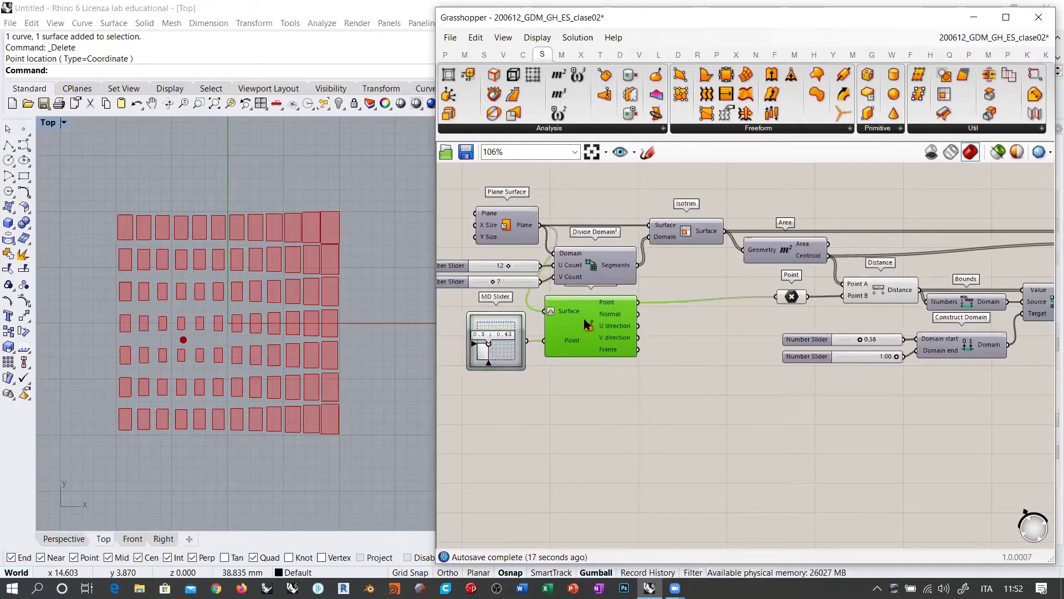
# - Line up the MD Slider beside Evaluate Surface and shift the Point parameter closer to the Distance component
pyautogui.click(604, 388)
pyautogui.moveTo(506, 345); pyautogui.dragTo(509, 344)
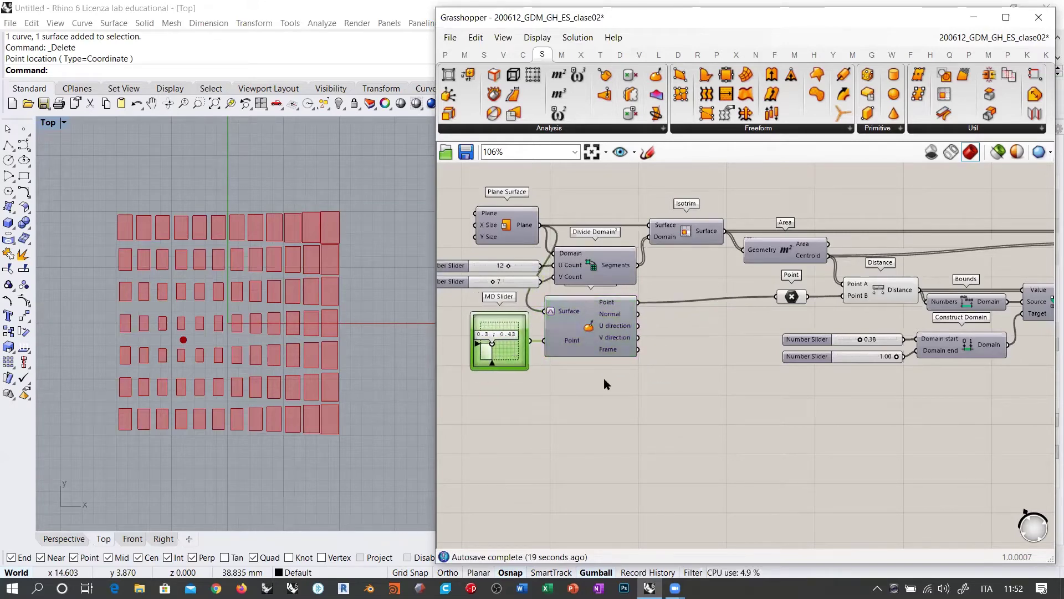
pyautogui.click(604, 378)
pyautogui.moveTo(793, 299); pyautogui.dragTo(813, 299)
pyautogui.moveTo(589, 335); pyautogui.dragTo(589, 328)
pyautogui.click(578, 393)
pyautogui.moveTo(509, 349); pyautogui.dragTo(510, 343)
pyautogui.click(560, 377)
# - Group all components of the point-attractor paneling definition and disable them
pyautogui.scroll(-3, 560, 377)
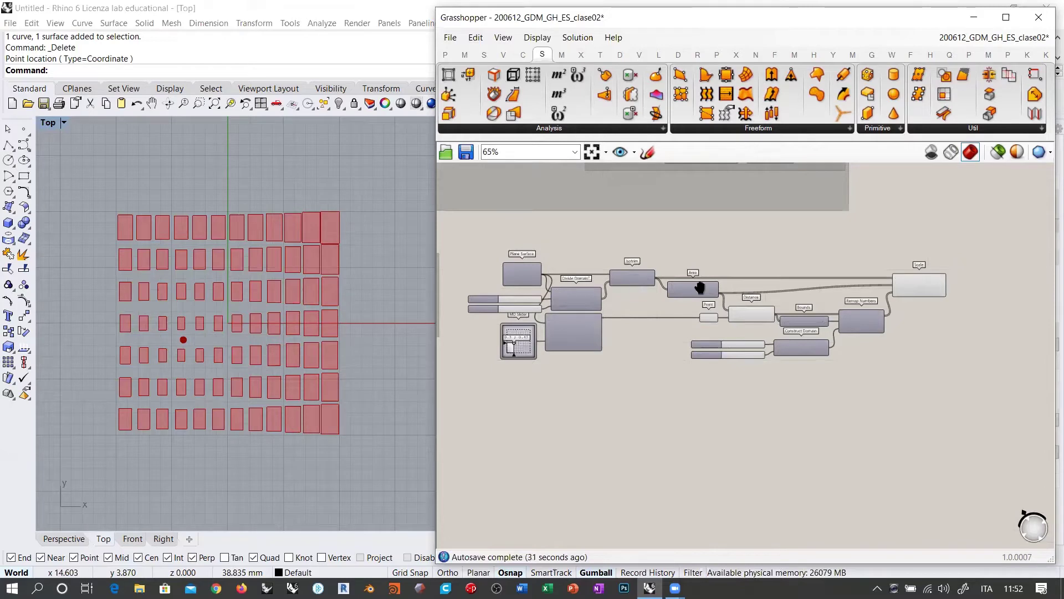
pyautogui.moveTo(700, 289); pyautogui.dragTo(715, 337, button='right')
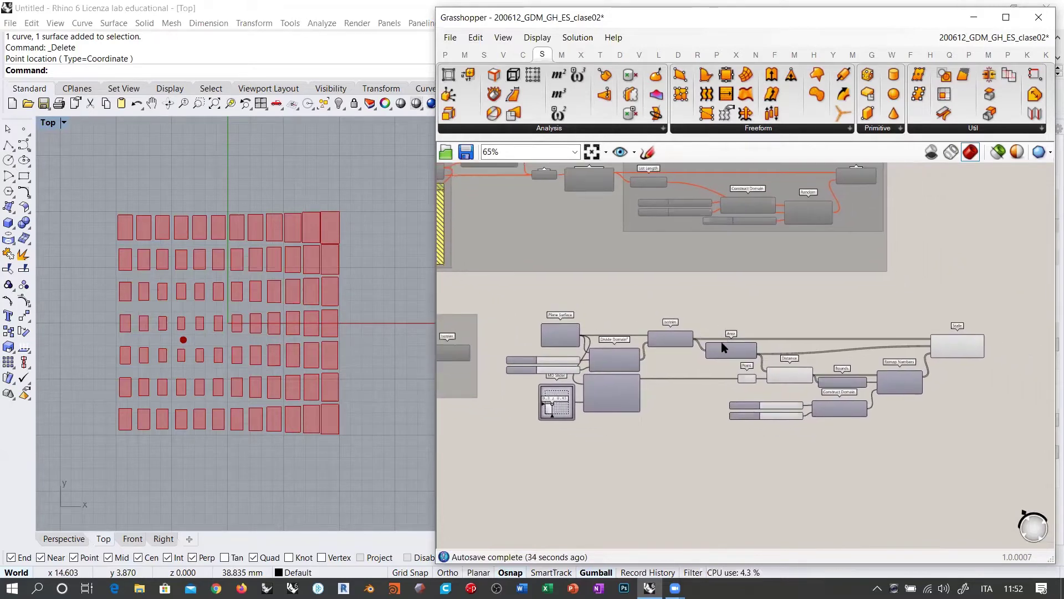
pyautogui.moveTo(961, 315); pyautogui.dragTo(500, 428)
pyautogui.moveTo(609, 385)
pyautogui.mouseDown()
pyautogui.moveTo(609, 397)
pyautogui.moveTo(611, 377)
pyautogui.mouseUp()
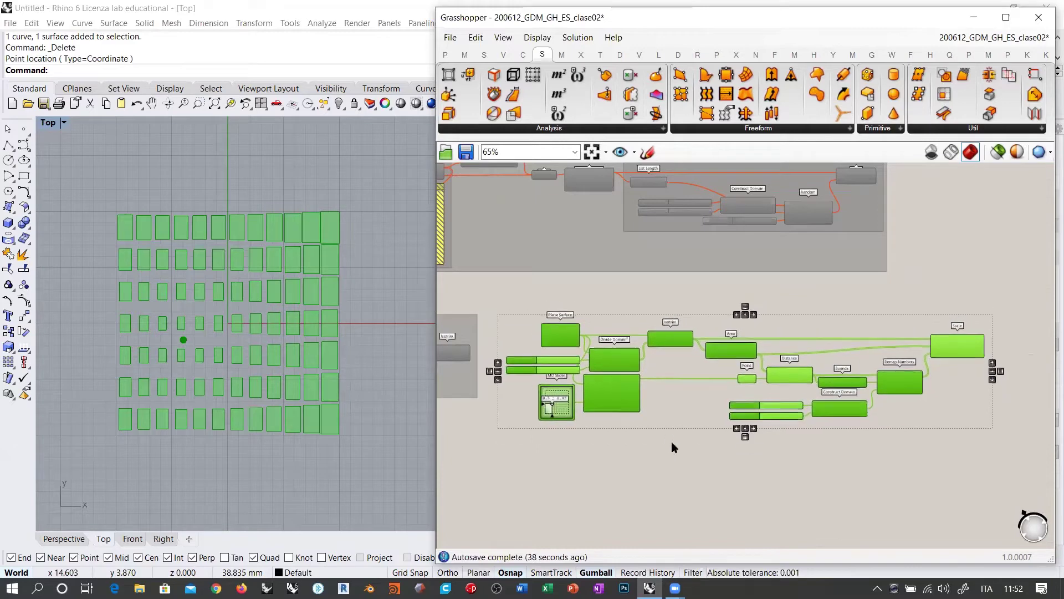
pyautogui.click(691, 373)
pyautogui.scroll(4, 723, 388)
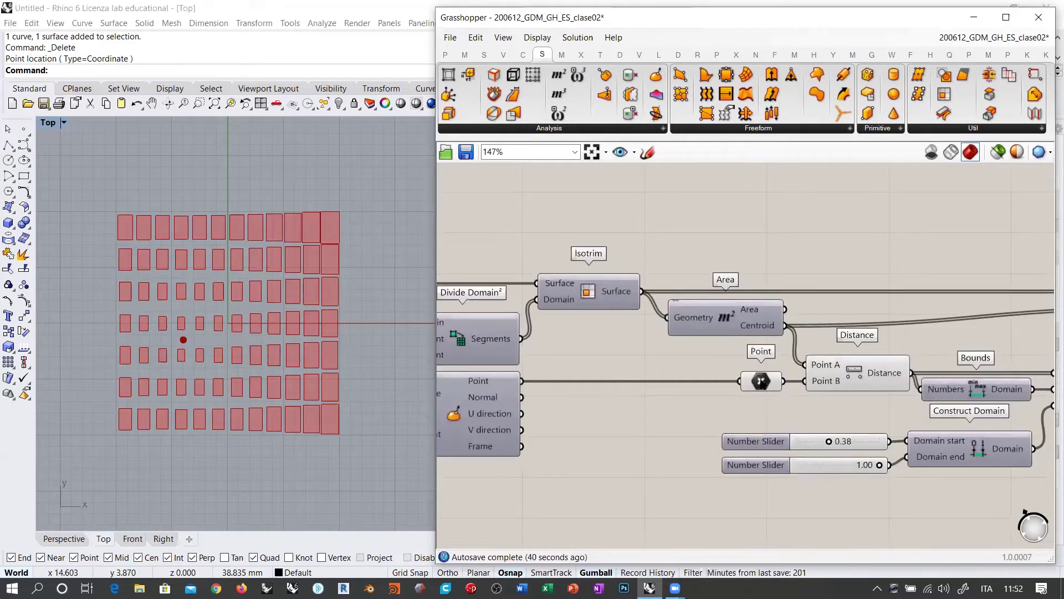
pyautogui.scroll(-3, 771, 377)
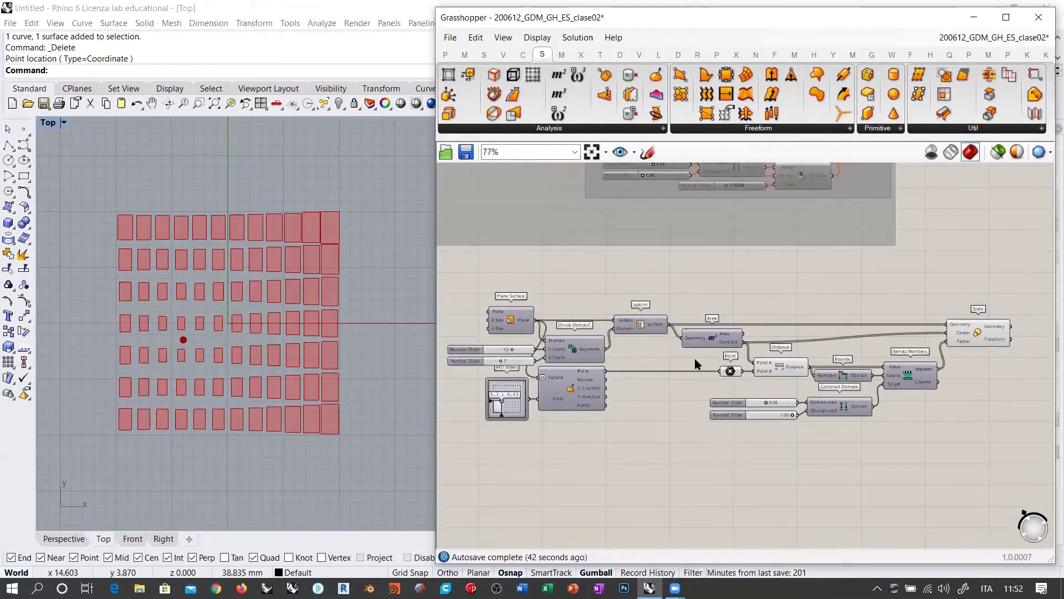
pyautogui.moveTo(1020, 298); pyautogui.dragTo(460, 449)
pyautogui.hotkey('ctrl', 'g')
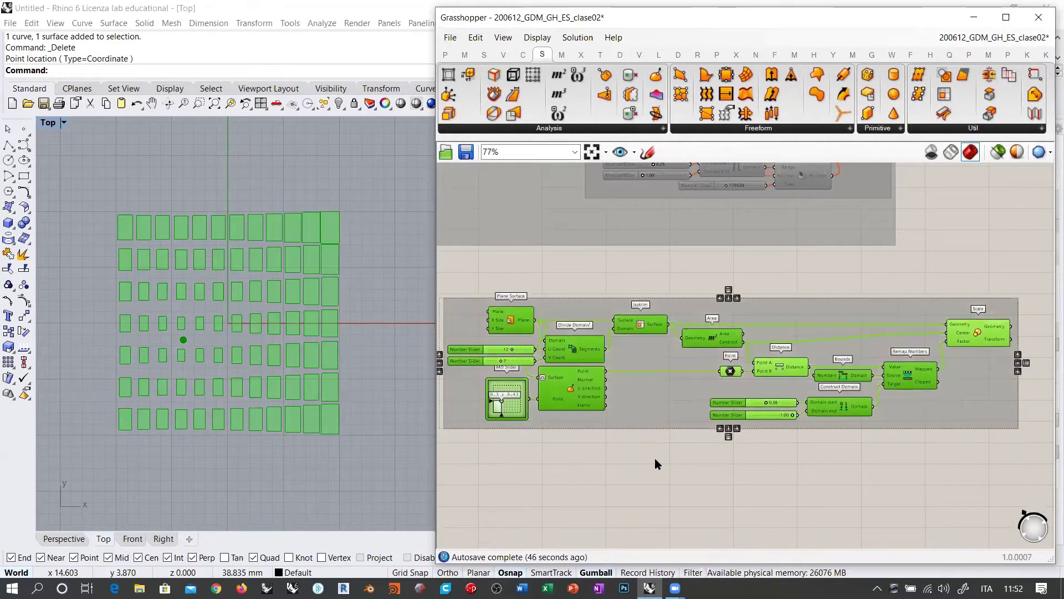
pyautogui.hotkey('ctrl', 'e')
pyautogui.click(618, 475)
# - Move the disabled point-attractor group right beside the first group in the paneling row
pyautogui.moveTo(537, 374); pyautogui.dragTo(640, 354, button='right')
pyautogui.scroll(-1, 640, 354)
pyautogui.scroll(-1, 640, 354)
pyautogui.scroll(5, 570, 306)
pyautogui.moveTo(601, 318); pyautogui.dragTo(568, 315)
pyautogui.click(564, 266)
pyautogui.scroll(-4, 654, 335)
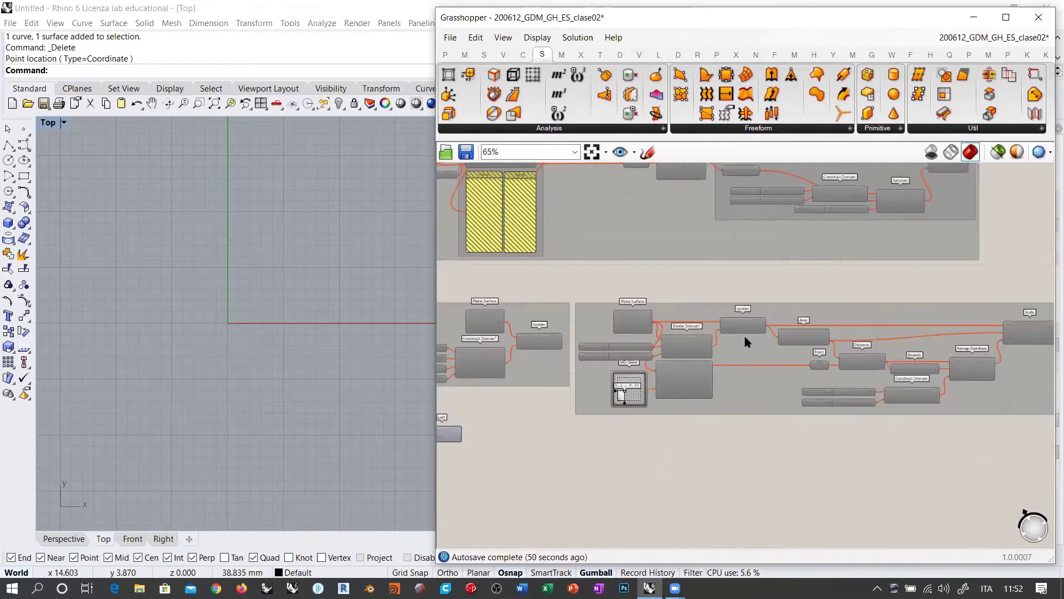
# - Copy the point-attractor paneling group into the free space beside the attractors group and align it there
pyautogui.scroll(-3, 652, 343)
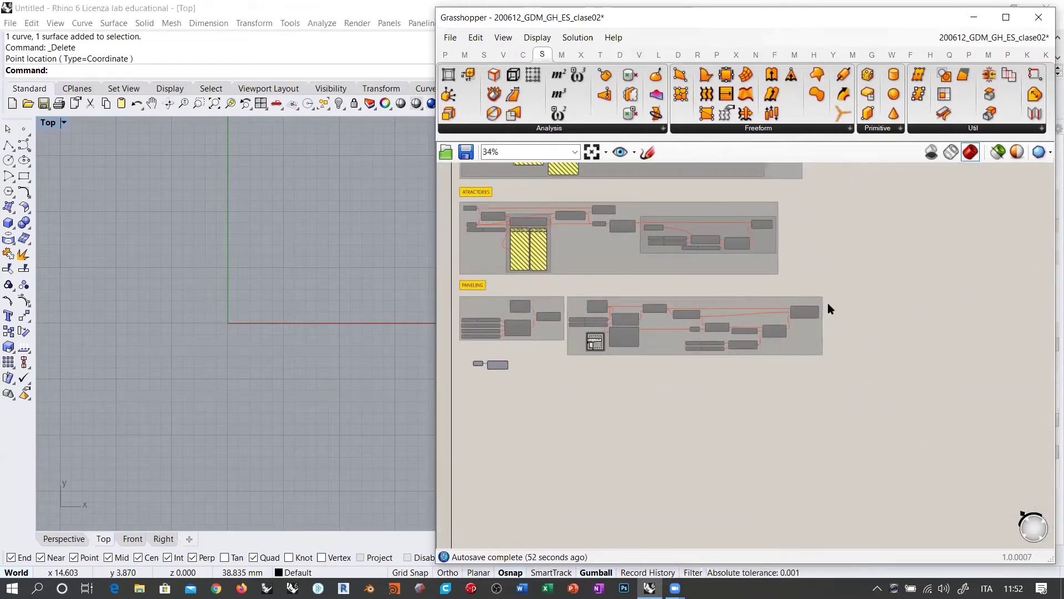
pyautogui.moveTo(832, 297); pyautogui.dragTo(568, 367)
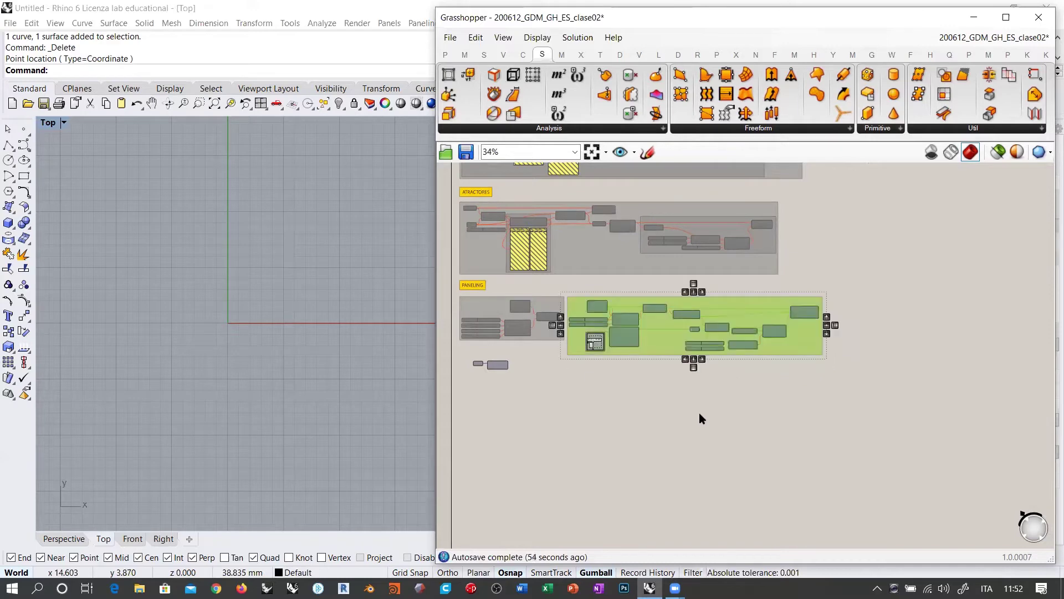
pyautogui.keyDown('alt'); pyautogui.moveTo(657, 351); pyautogui.dragTo(896, 258); pyautogui.keyUp('alt')
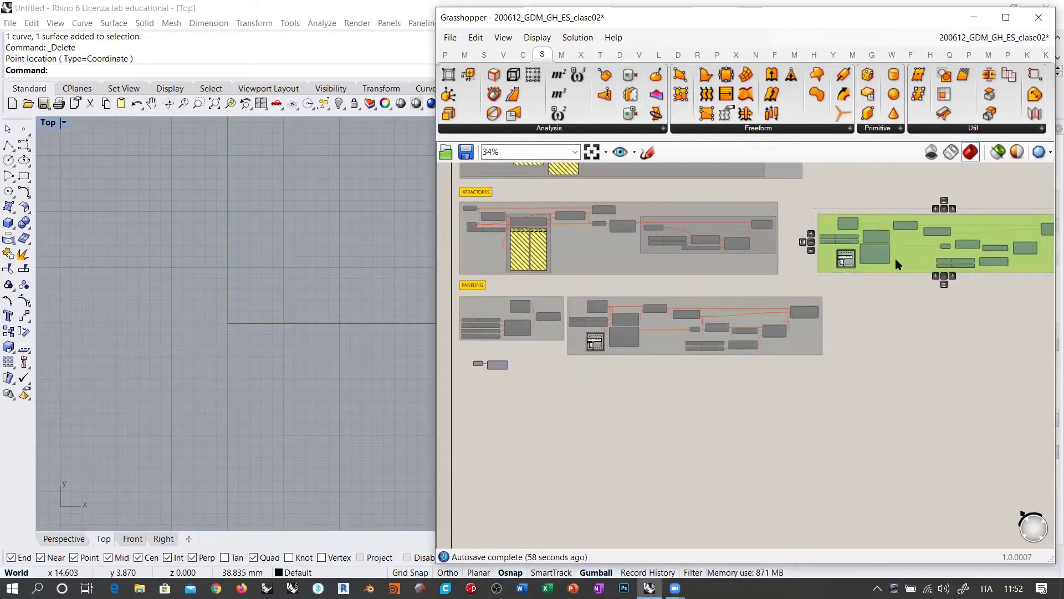
pyautogui.moveTo(896, 258); pyautogui.dragTo(594, 376, button='right')
pyautogui.scroll(4, 594, 377)
pyautogui.moveTo(707, 411); pyautogui.dragTo(937, 439, button='right')
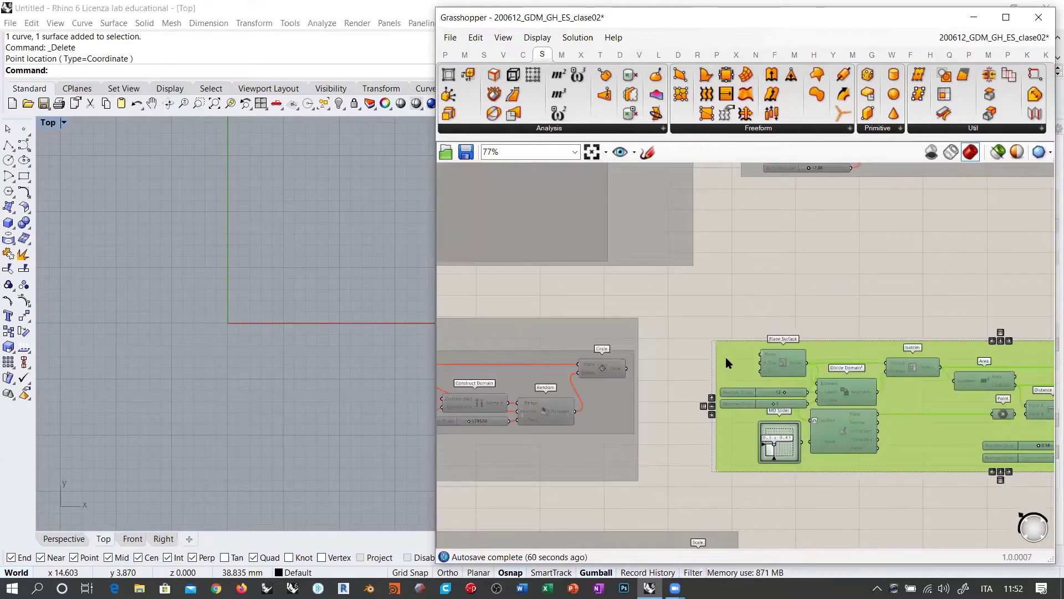
pyautogui.moveTo(723, 356); pyautogui.dragTo(666, 334)
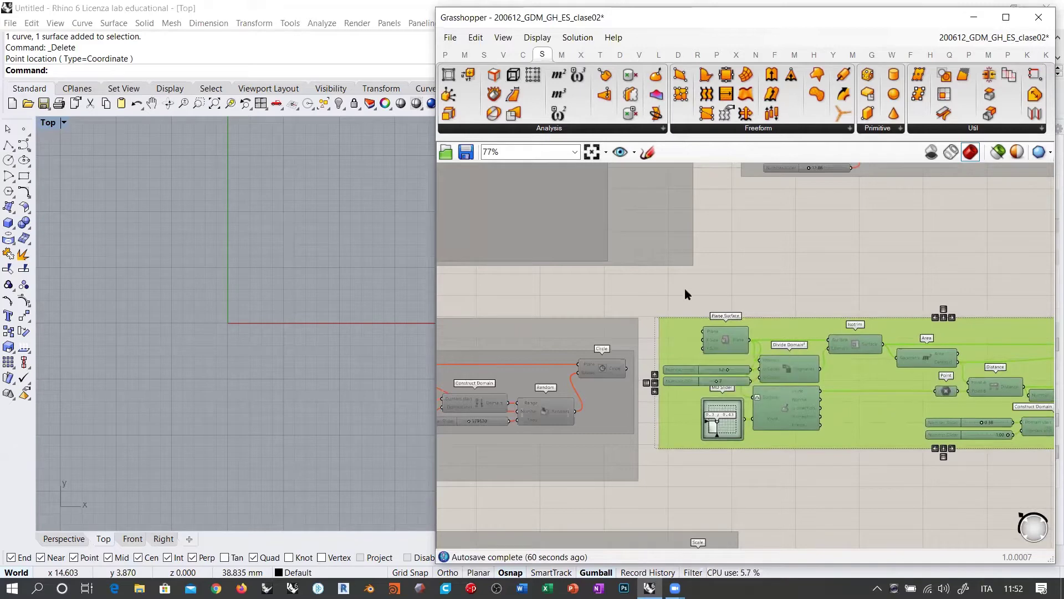
# - Remove the group frame around the copied definition and enable all of its components
pyautogui.click(684, 288)
pyautogui.click(676, 334)
pyautogui.press('Delete')
pyautogui.moveTo(883, 461); pyautogui.dragTo(826, 415, button='right')
pyautogui.moveTo(1001, 353); pyautogui.dragTo(862, 344, button='right')
pyautogui.scroll(-2, 862, 344)
pyautogui.moveTo(1032, 283); pyautogui.dragTo(607, 393)
pyautogui.hotkey('ctrl', 'e')
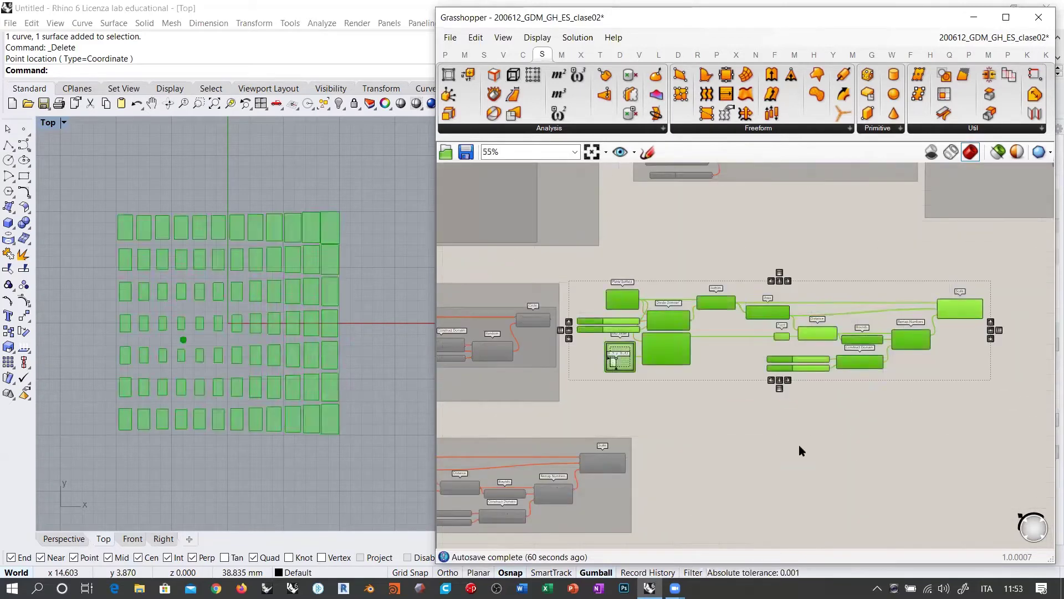
pyautogui.click(800, 445)
# - Delete the copy's Point parameter, Evaluate Surface and MD Slider, and turn on the Plane Surface preview
pyautogui.scroll(4, 704, 348)
pyautogui.click(782, 336)
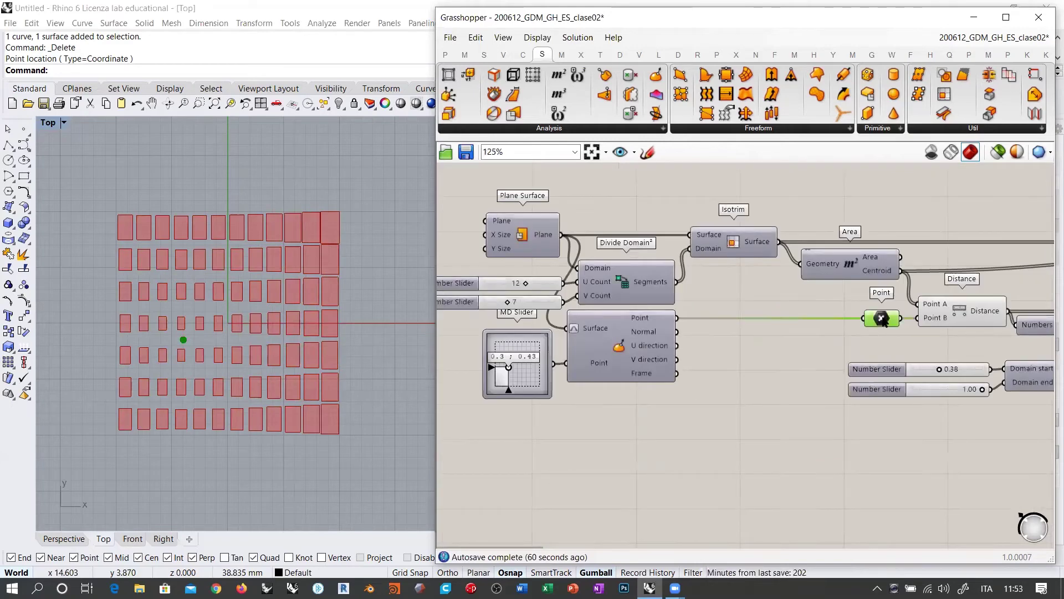
pyautogui.press('Delete')
pyautogui.click(639, 341)
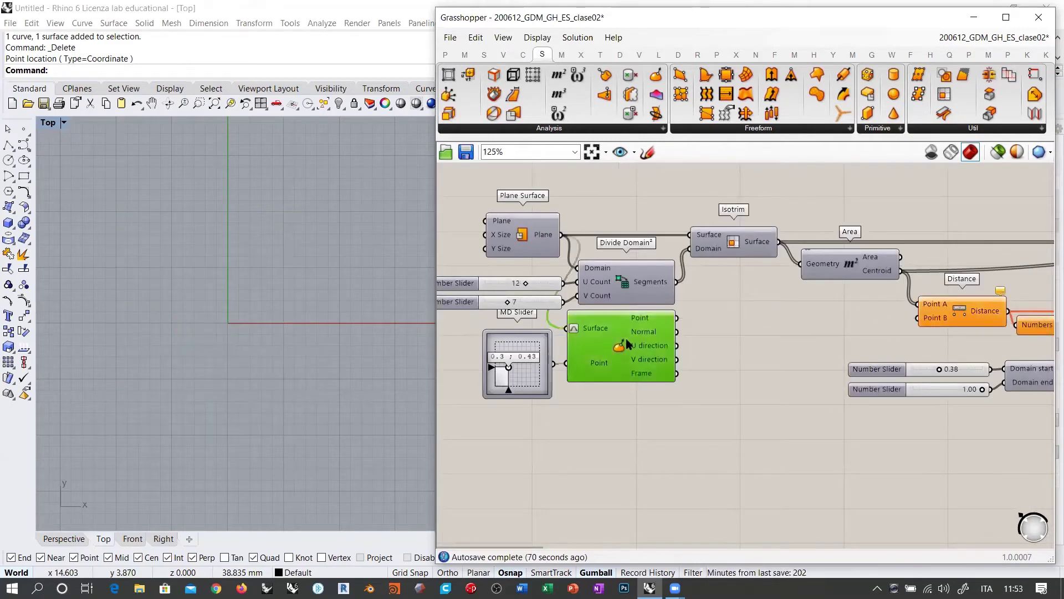
pyautogui.press('Delete')
pyautogui.click(547, 360)
pyautogui.press('Delete')
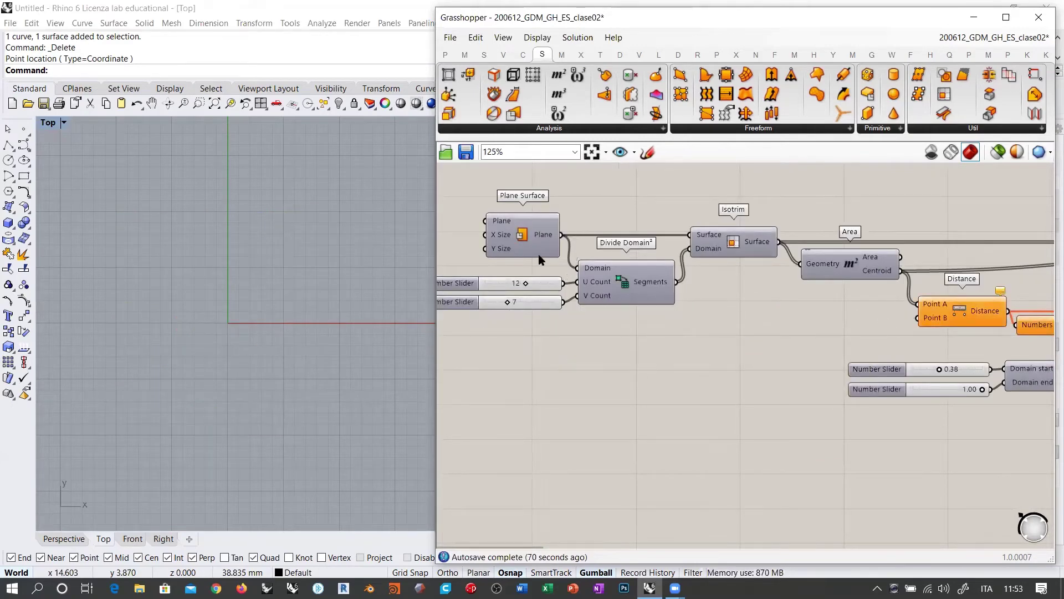
pyautogui.click(535, 240)
pyautogui.click(636, 369)
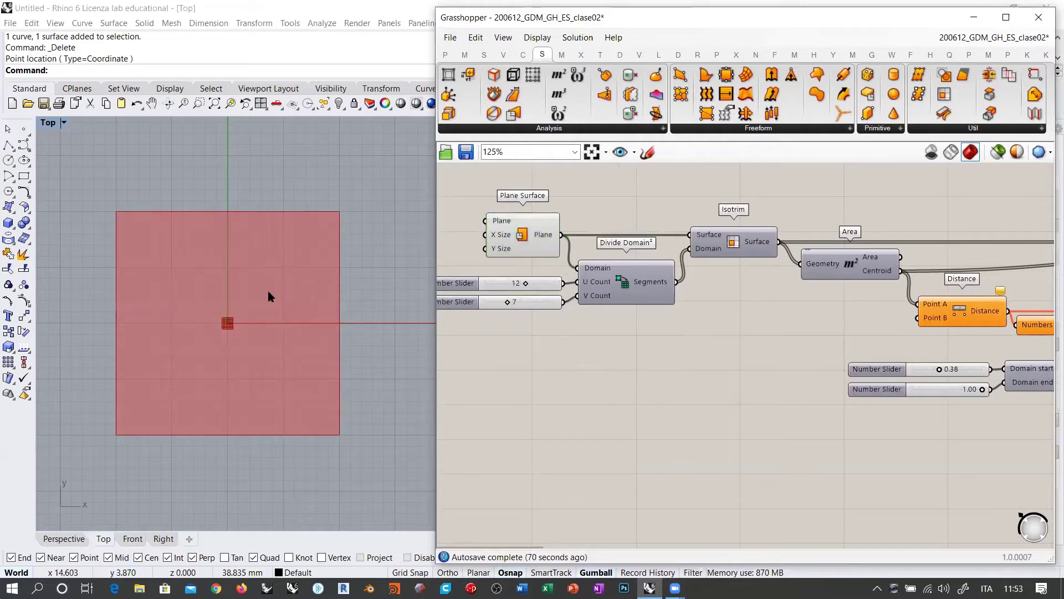
# - Add a Nurbs Curve component below Divide Domain² with a Point parameter feeding its Vertices input
pyautogui.doubleClick(527, 387)
pyautogui.write('curve')
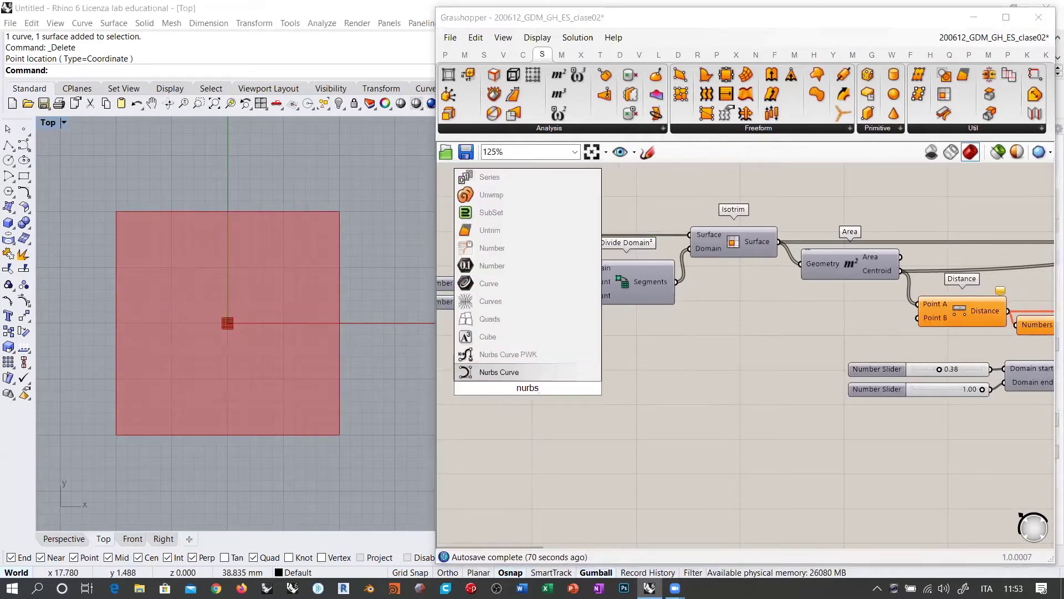
pyautogui.click(499, 373)
pyautogui.moveTo(520, 384); pyautogui.dragTo(623, 375)
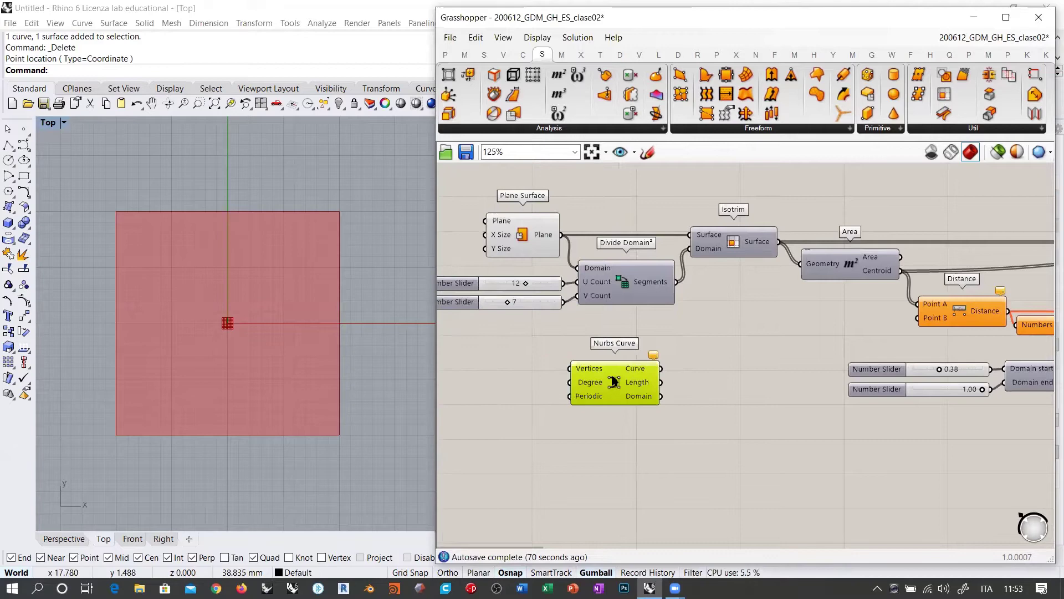
pyautogui.doubleClick(516, 369)
pyautogui.write('point')
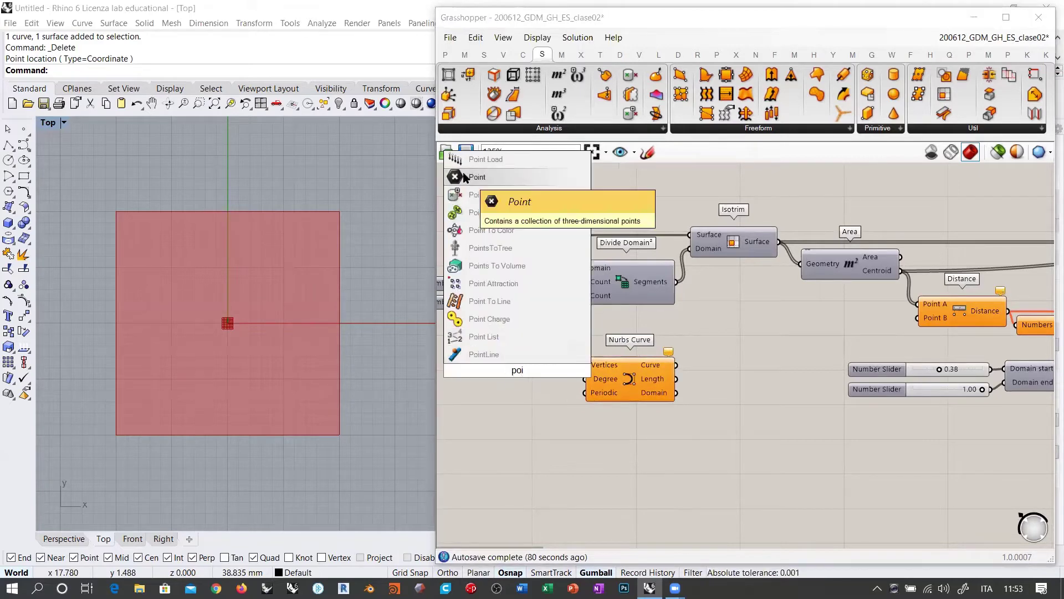
pyautogui.press('Return')
pyautogui.moveTo(528, 370); pyautogui.dragTo(544, 365)
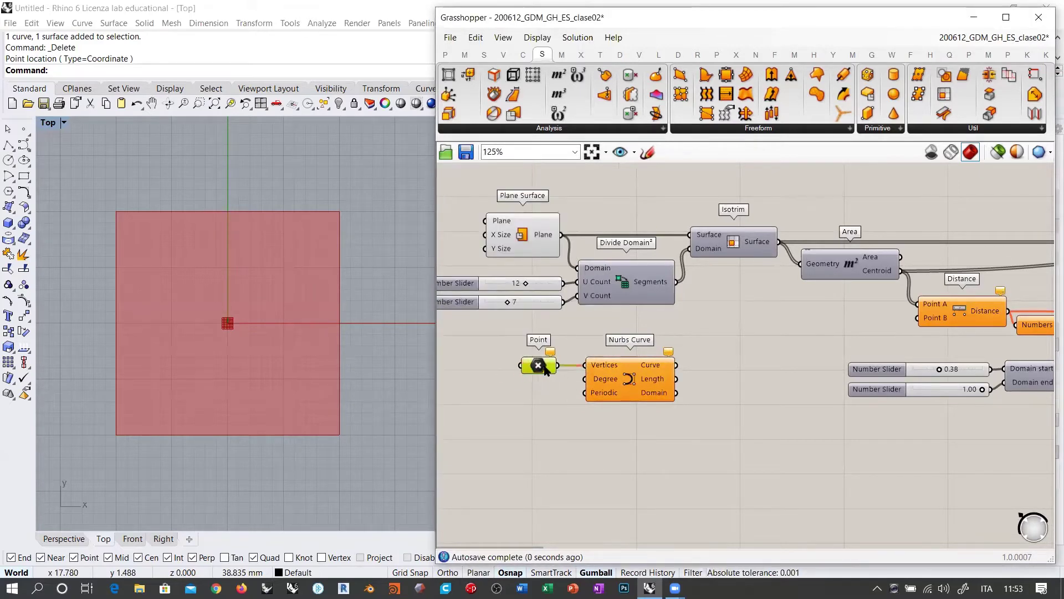
# - Set multiple points in the Point parameter, placing eight along an S-shaped path from above to below the surface in the Top viewport
pyautogui.rightClick(545, 364)
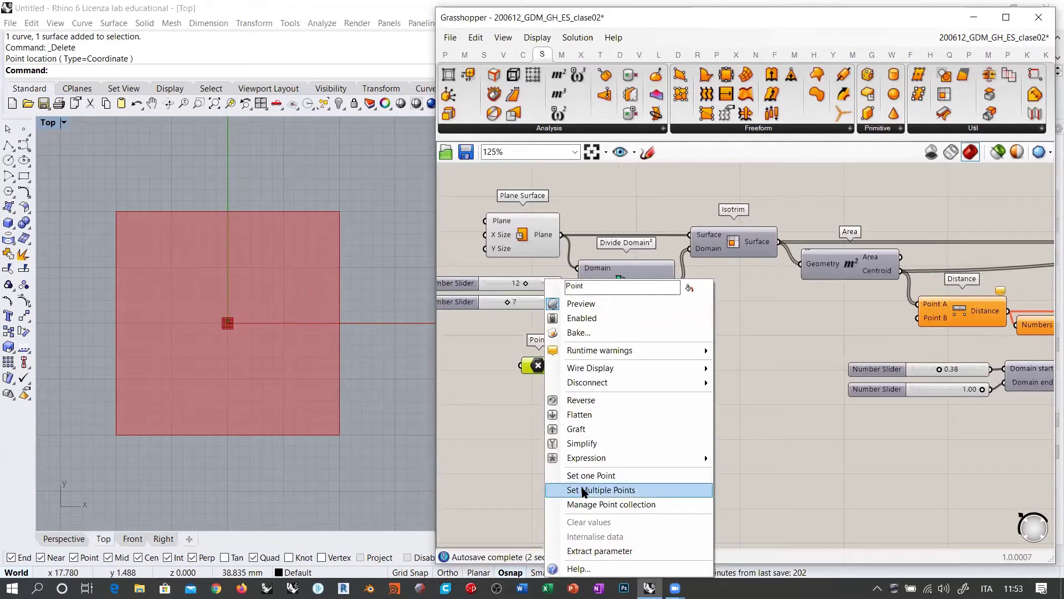
pyautogui.click(586, 489)
pyautogui.click(138, 159)
pyautogui.click(198, 183)
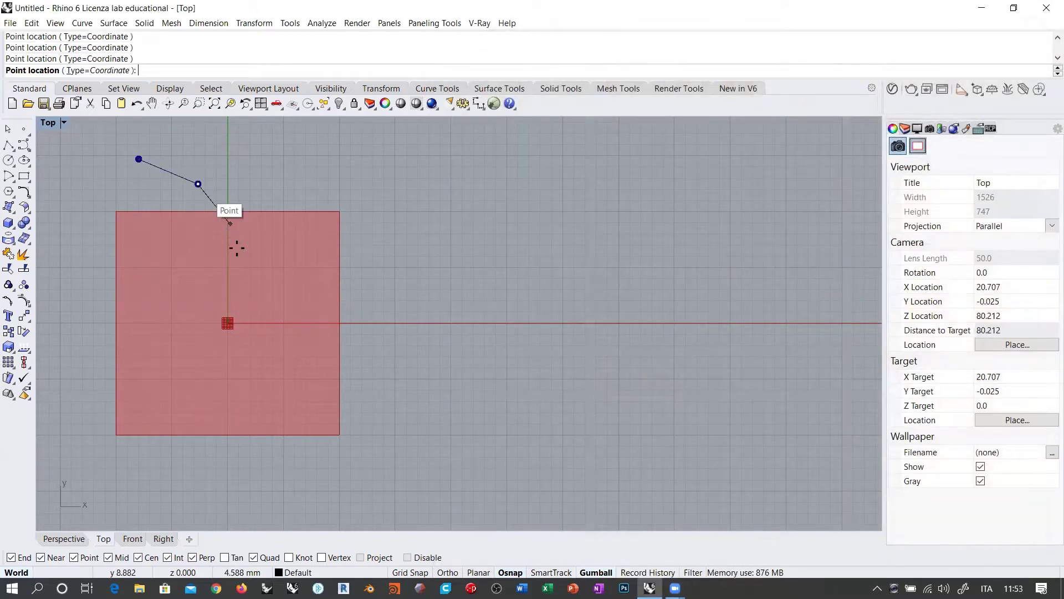
pyautogui.click(236, 240)
pyautogui.click(215, 299)
pyautogui.click(170, 415)
pyautogui.click(221, 465)
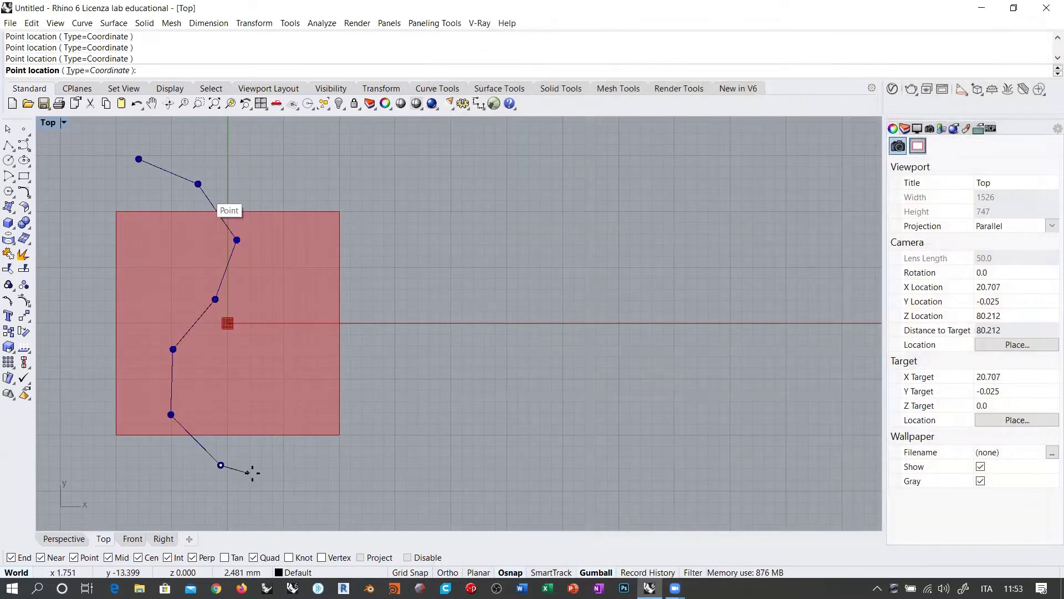
pyautogui.click(291, 482)
pyautogui.press('Return')
pyautogui.click(456, 381)
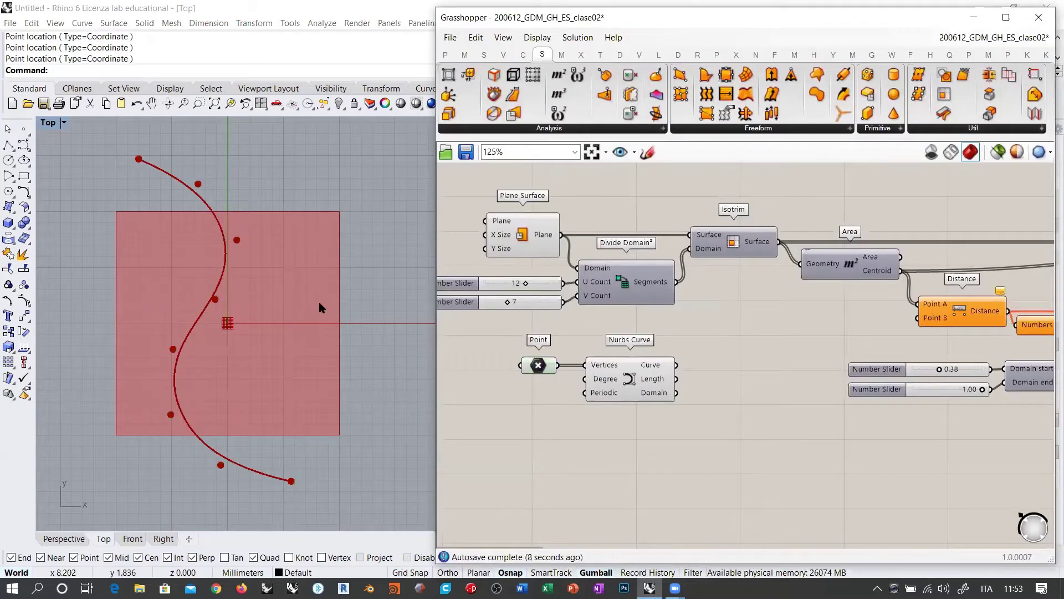
# - Hide the Point parameter's preview and move it with Nurbs Curve up to just beneath Divide Domain²
pyautogui.click(538, 368)
pyautogui.hotkey('ctrl', 'q')
pyautogui.click(580, 375)
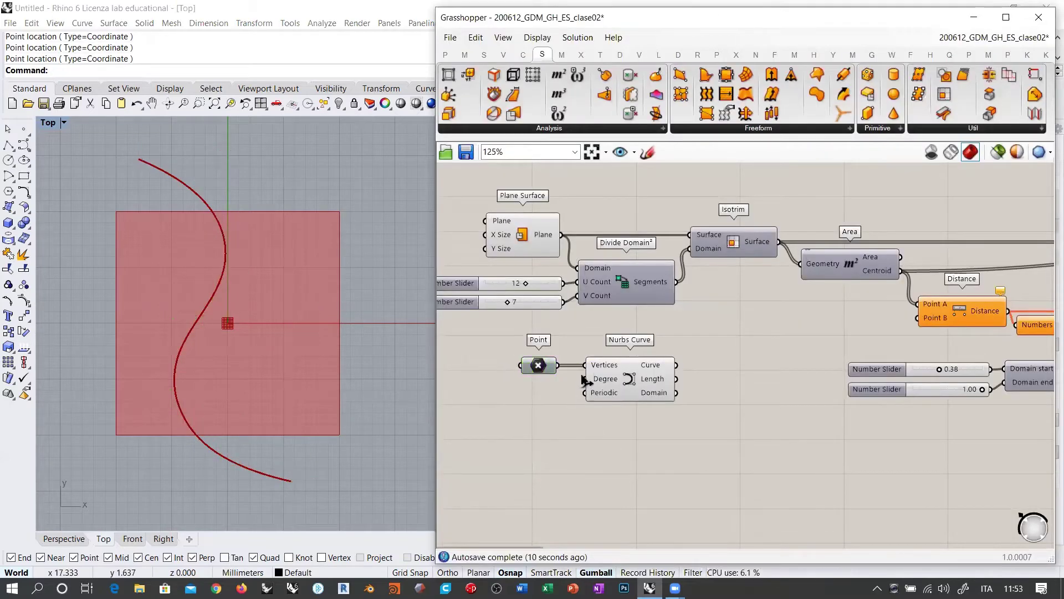
pyautogui.moveTo(547, 368); pyautogui.dragTo(551, 340)
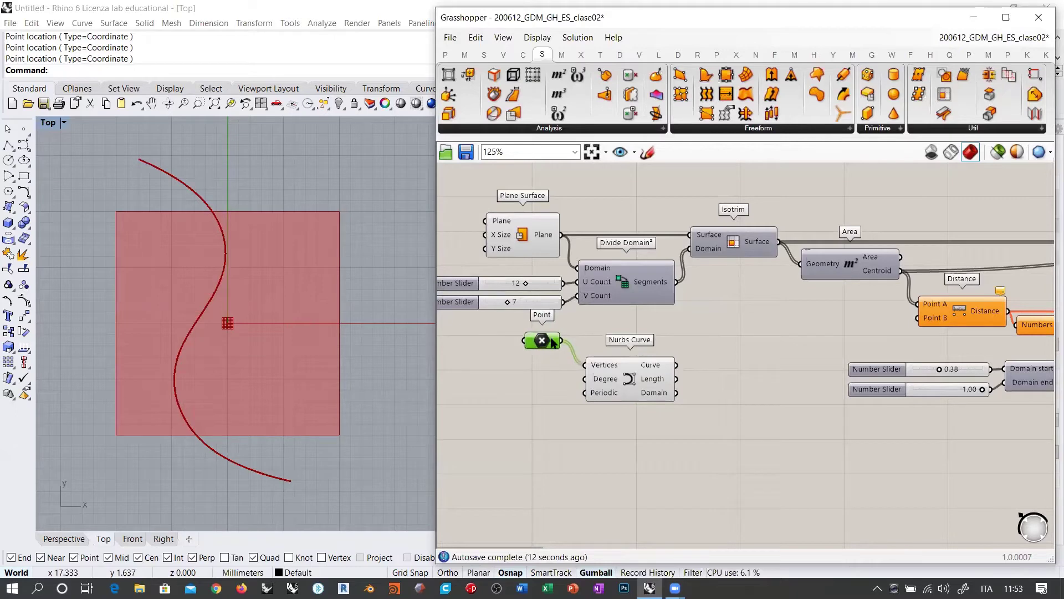
pyautogui.moveTo(626, 378); pyautogui.dragTo(621, 350)
pyautogui.click(683, 388)
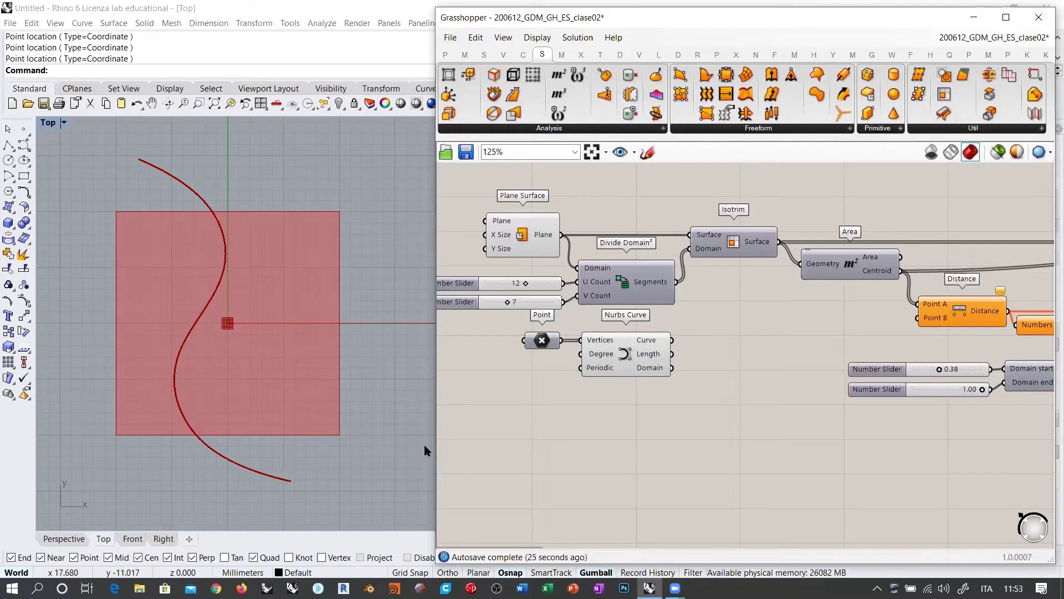
# - Turn on the Isotrim preview and hide the Plane Surface preview
pyautogui.moveTo(816, 335); pyautogui.dragTo(702, 348, button='right')
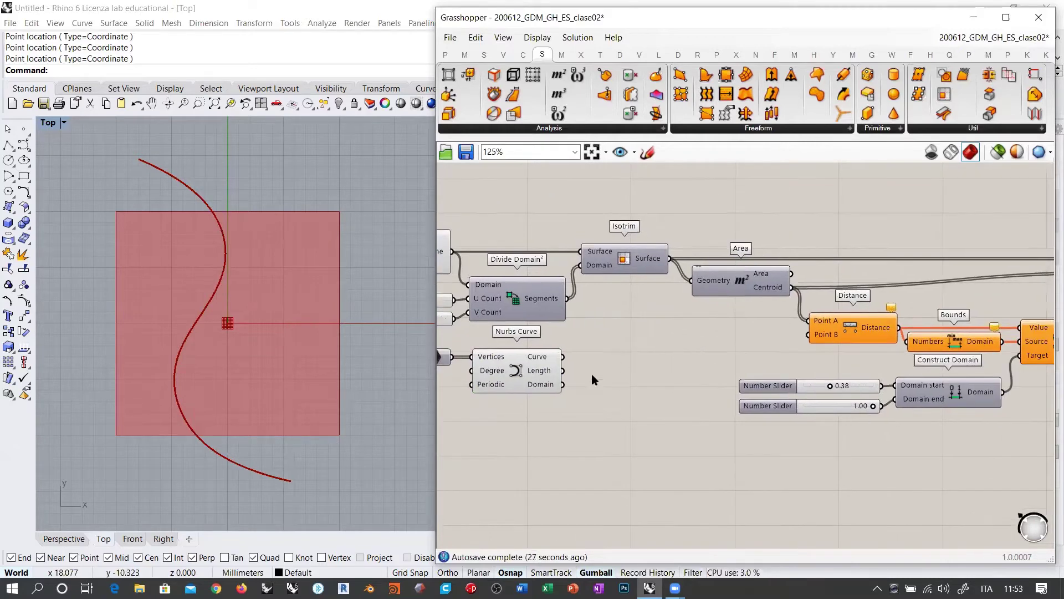
pyautogui.click(621, 262)
pyautogui.moveTo(581, 302); pyautogui.dragTo(617, 306, button='right')
pyautogui.click(454, 248)
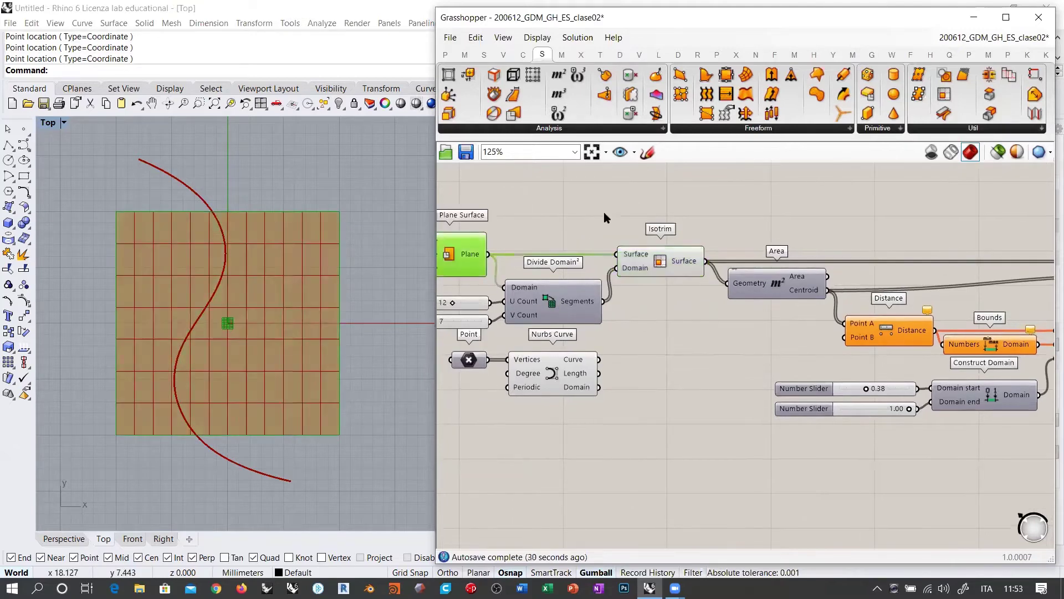
pyautogui.click(604, 212)
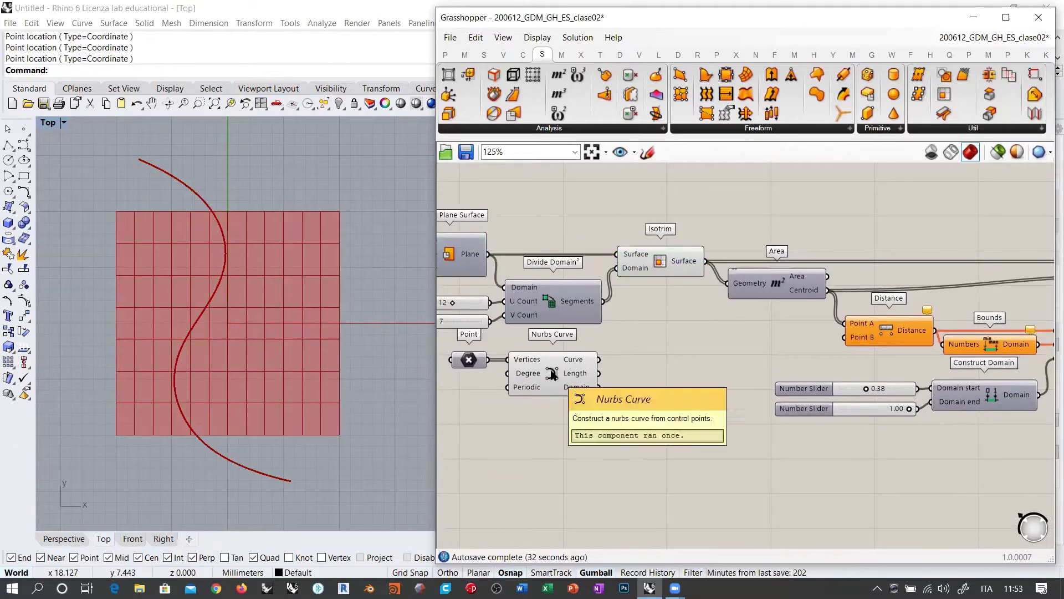
# - Hide the Isotrim preview and show the Area component's panel centroids instead
pyautogui.click(662, 269)
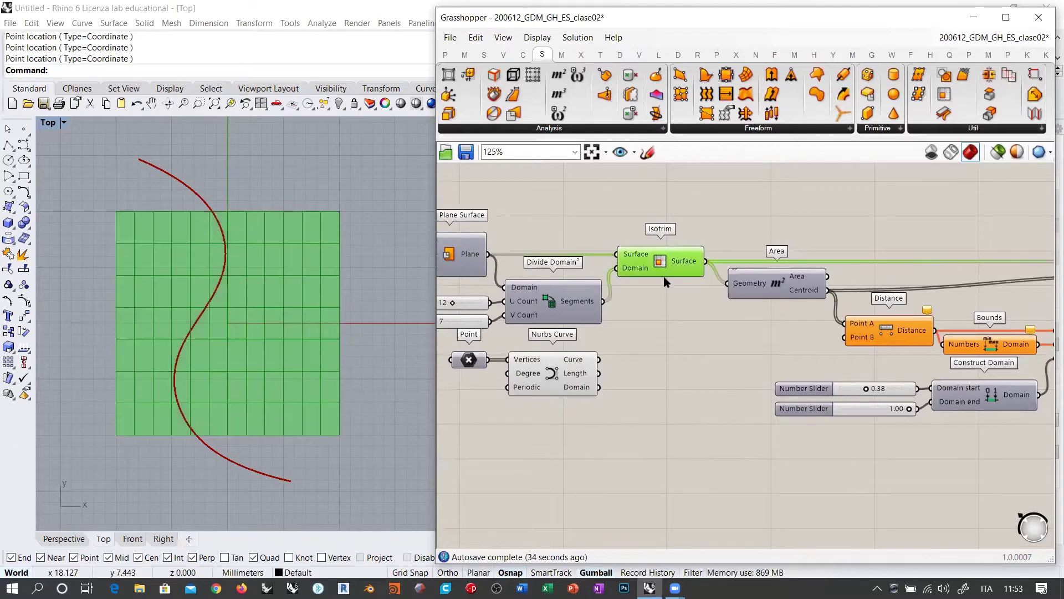
pyautogui.click(759, 285)
pyautogui.click(770, 324)
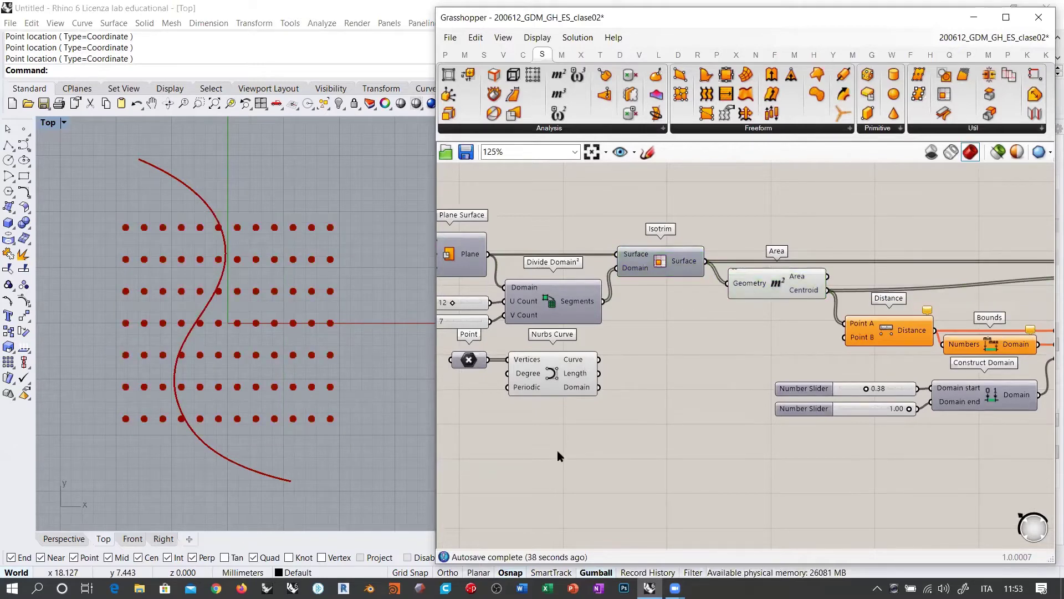
# - Move the Point parameter and Nurbs Curve together to sit between Area and Distance
pyautogui.moveTo(569, 421); pyautogui.dragTo(464, 358)
pyautogui.moveTo(549, 372); pyautogui.dragTo(758, 346)
pyautogui.click(742, 387)
pyautogui.moveTo(734, 396); pyautogui.dragTo(583, 421, button='right')
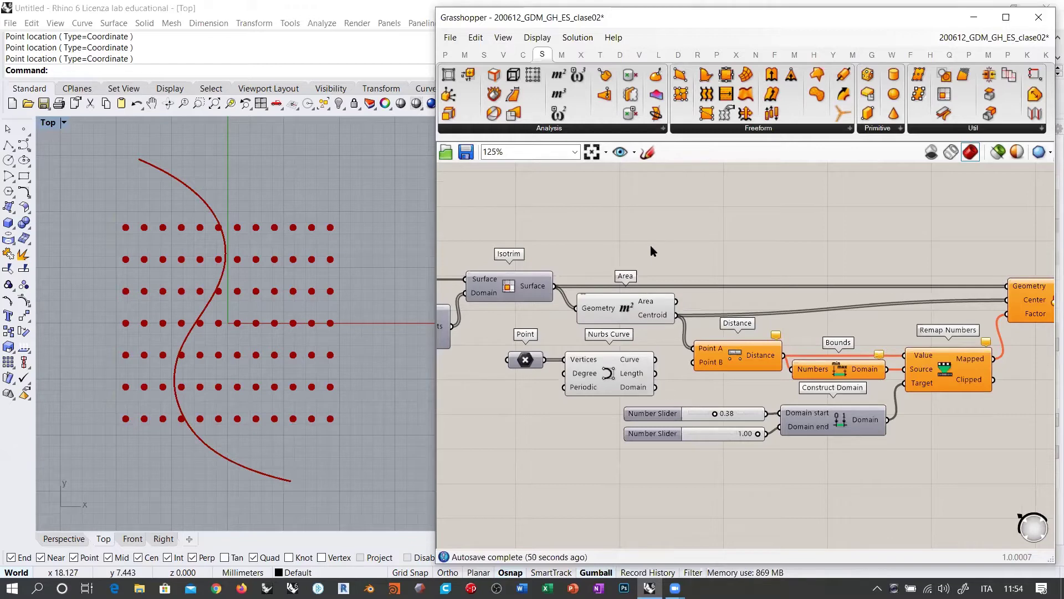
# - Examine the panel centroids beside the curve and mark up the shortest distance from one centroid to the curve
pyautogui.moveTo(653, 318)
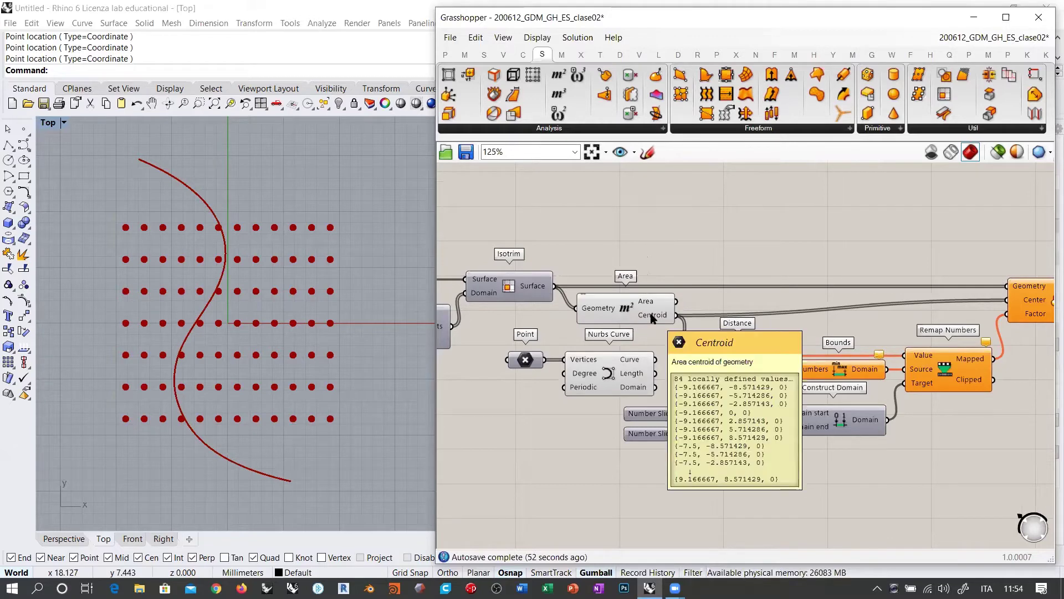
pyautogui.click(621, 361)
pyautogui.click(664, 341)
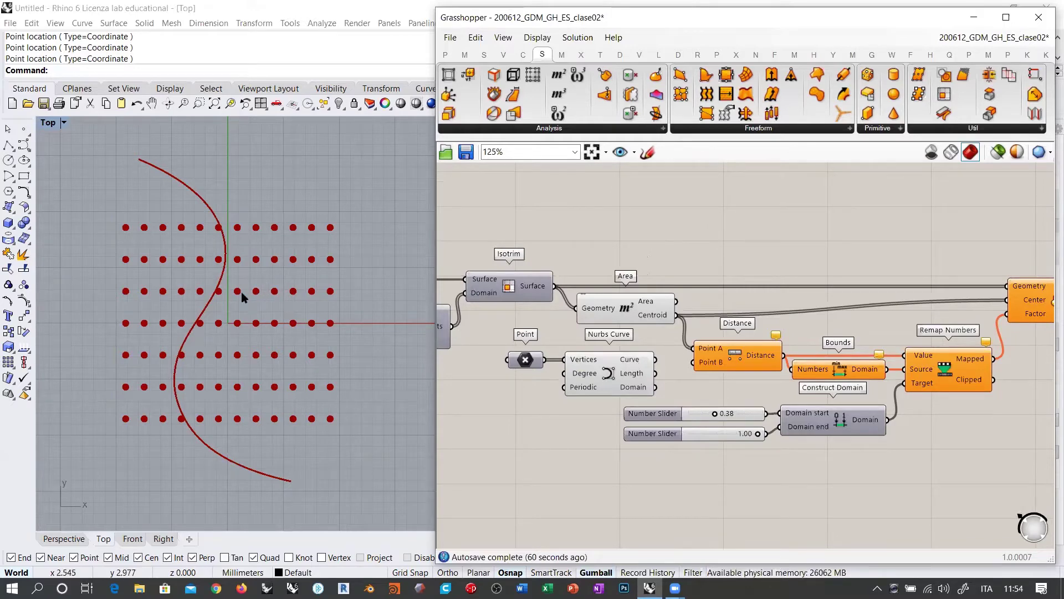
pyautogui.scroll(5, 209, 323)
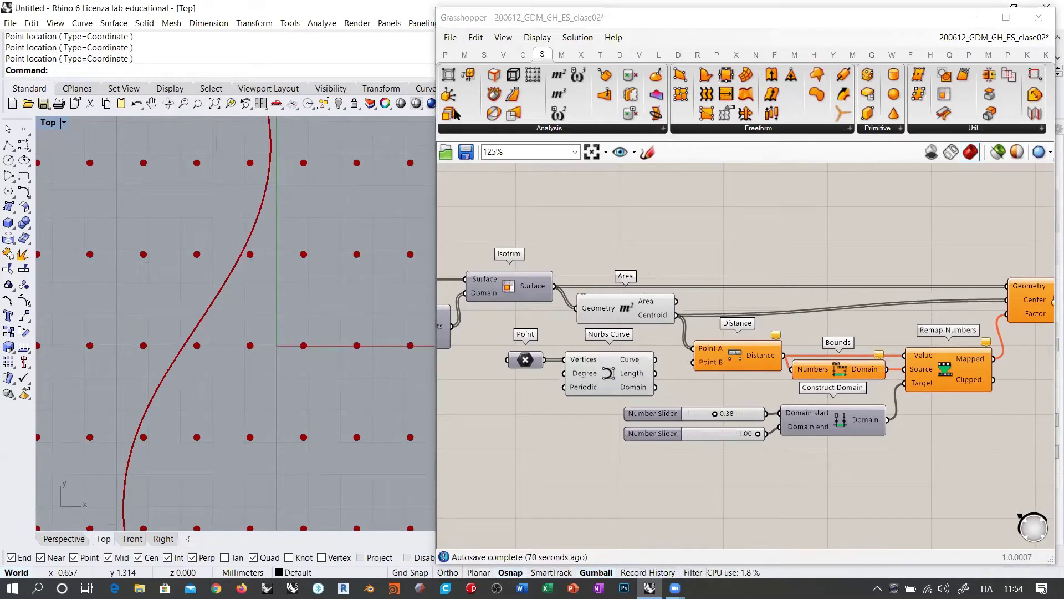
pyautogui.moveTo(242, 344)
pyautogui.mouseDown()
pyautogui.moveTo(259, 343)
pyautogui.moveTo(243, 340)
pyautogui.mouseUp()
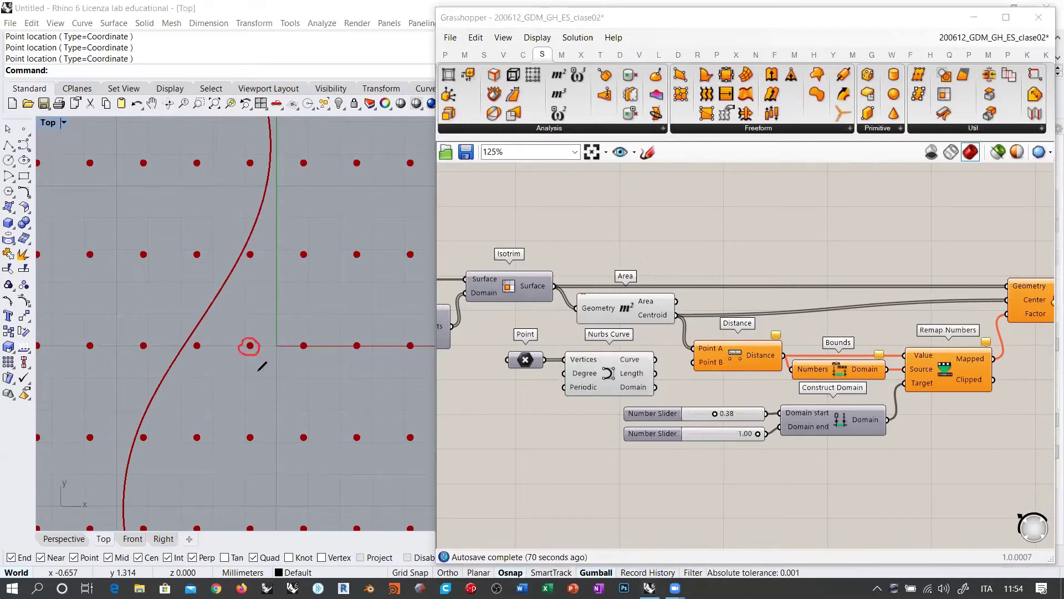
pyautogui.moveTo(144, 423); pyautogui.dragTo(170, 370)
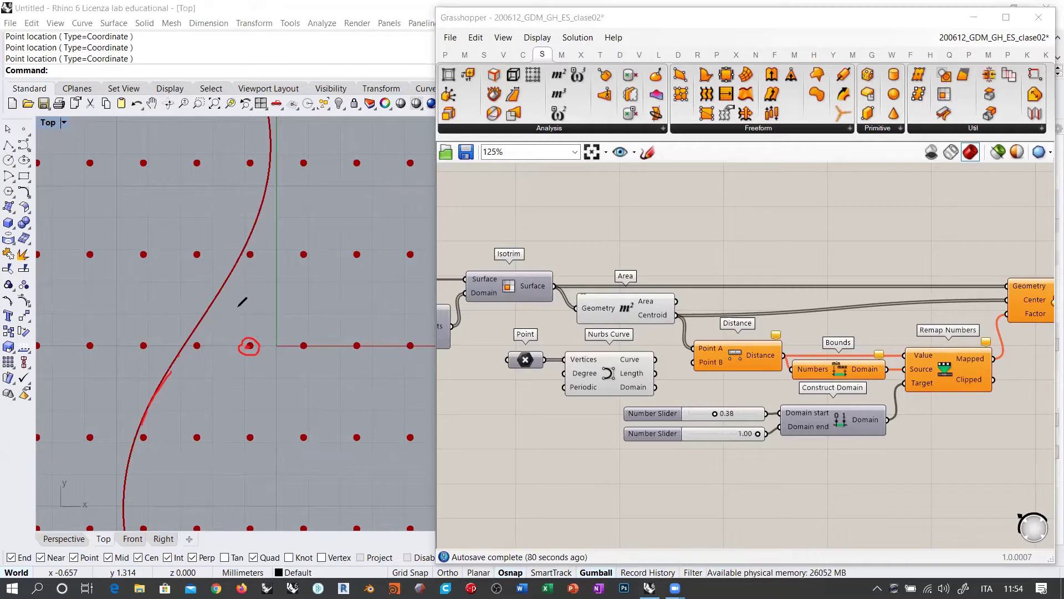
pyautogui.moveTo(153, 401)
pyautogui.mouseDown()
pyautogui.moveTo(242, 344)
pyautogui.moveTo(174, 364)
pyautogui.mouseUp()
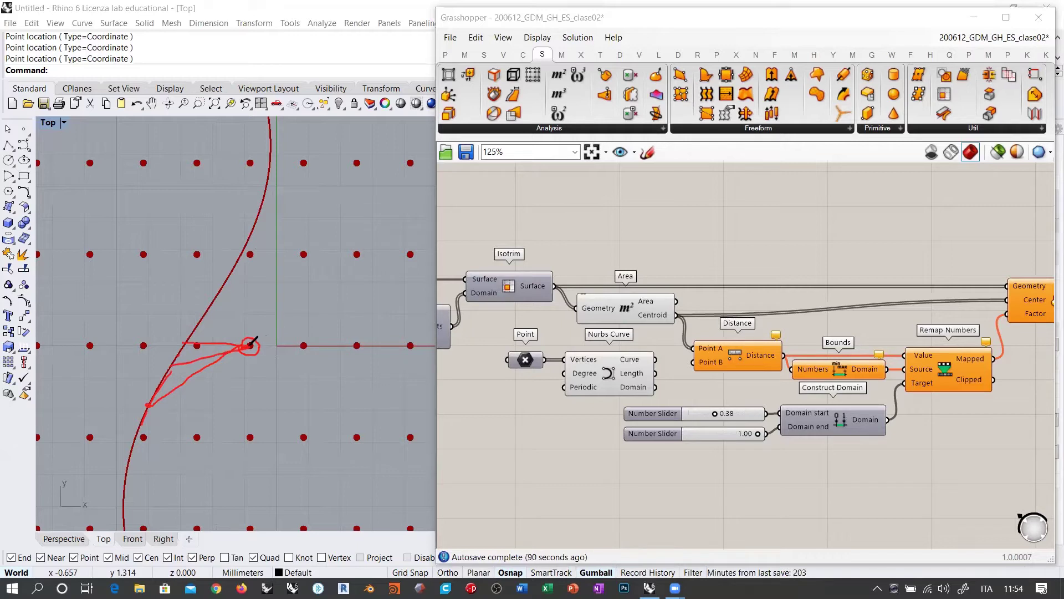
pyautogui.moveTo(239, 336)
pyautogui.mouseDown()
pyautogui.moveTo(209, 314)
pyautogui.moveTo(195, 335)
pyautogui.mouseUp()
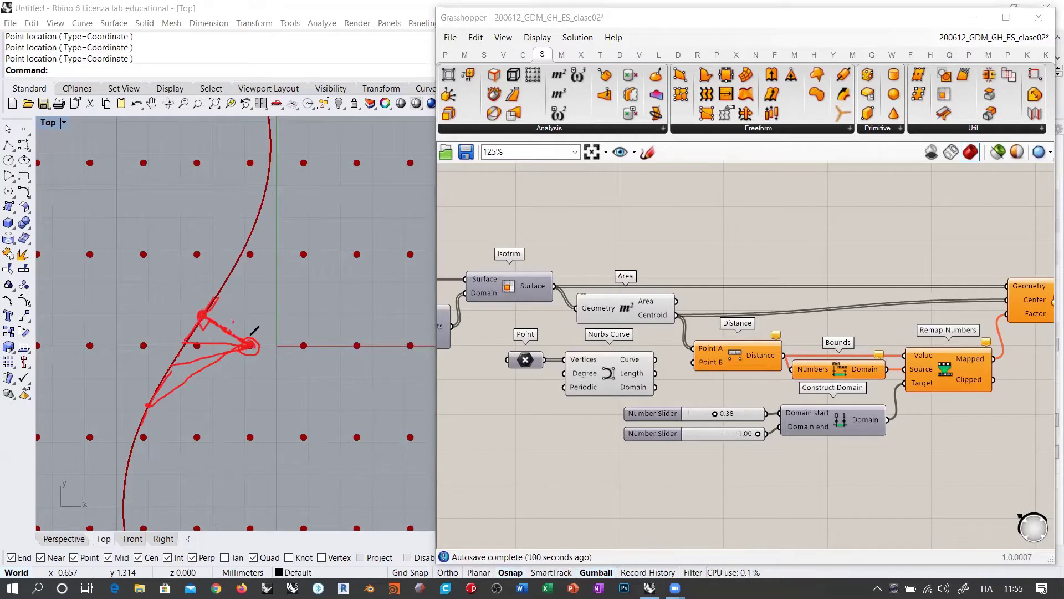
pyautogui.moveTo(232, 315); pyautogui.dragTo(231, 326)
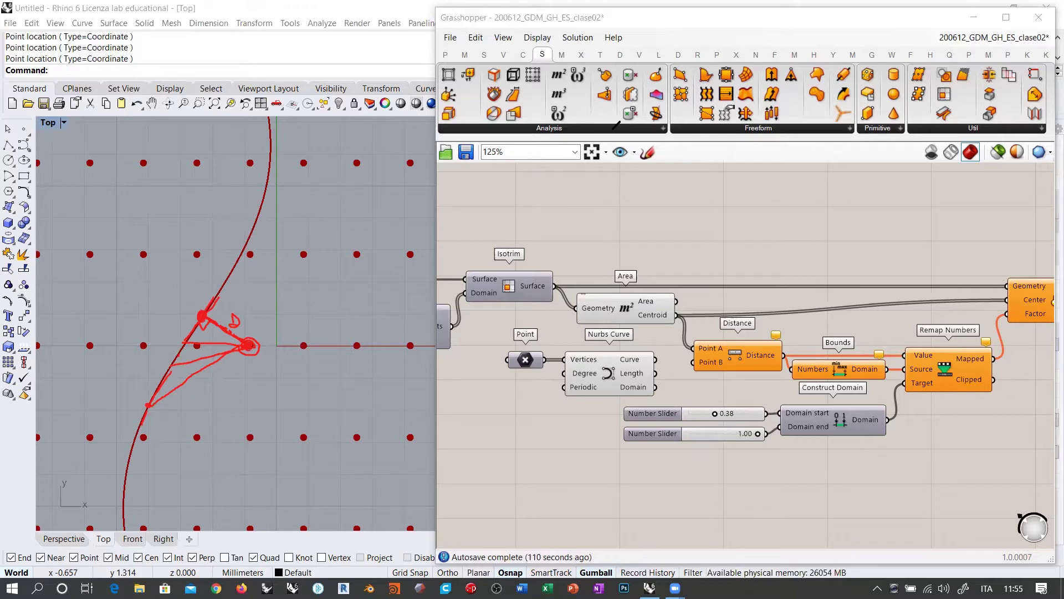
# - Replace the Distance component with a Curve Closest Point component placed between Nurbs Curve and Bounds
pyautogui.doubleClick(753, 254)
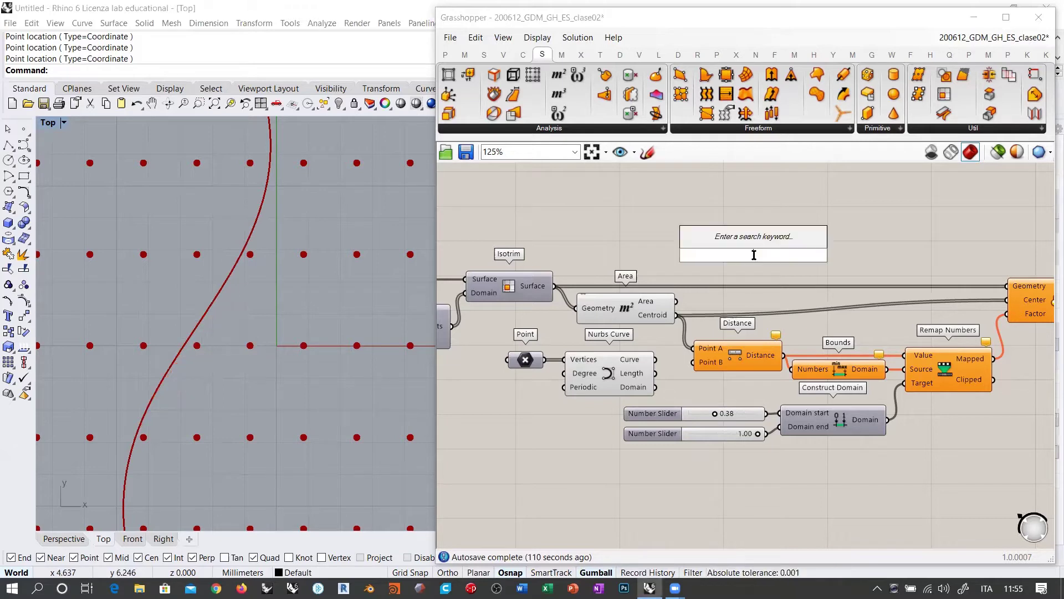
pyautogui.write('cc')
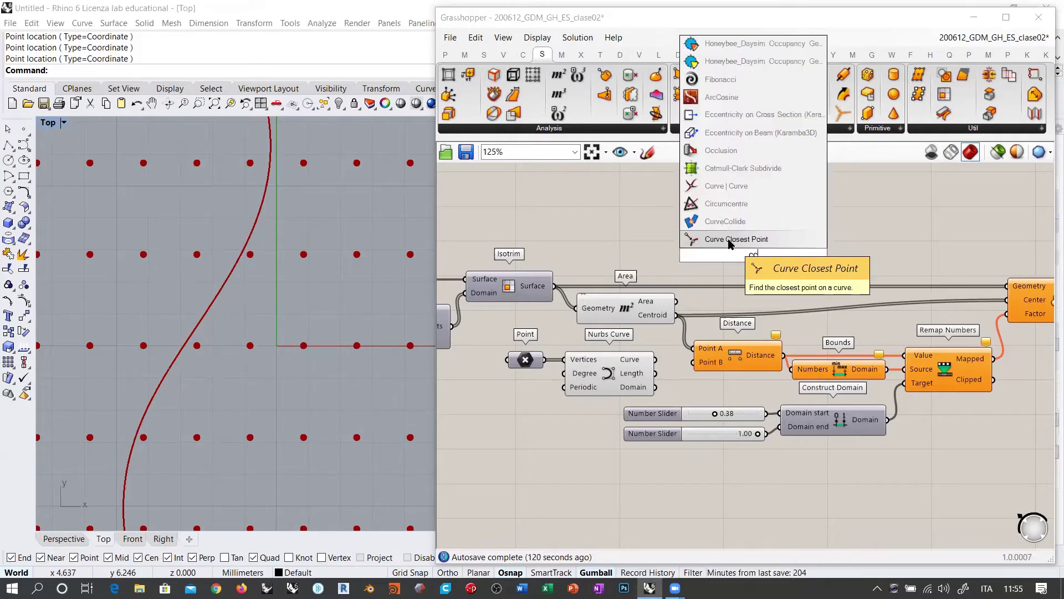
pyautogui.press('Return')
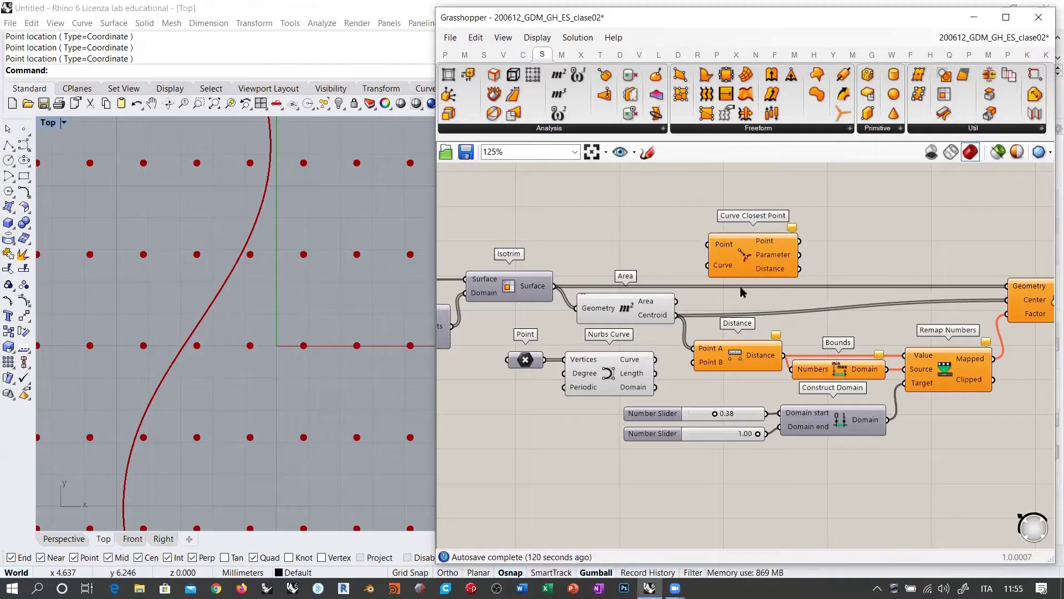
pyautogui.moveTo(732, 258); pyautogui.dragTo(715, 252)
pyautogui.click(736, 362)
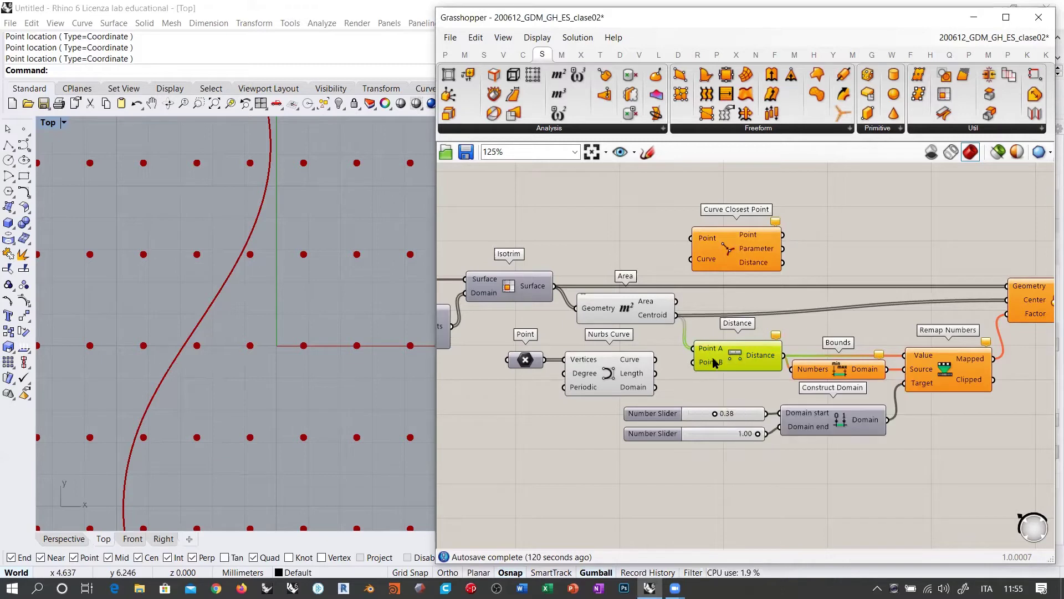
pyautogui.press('Delete')
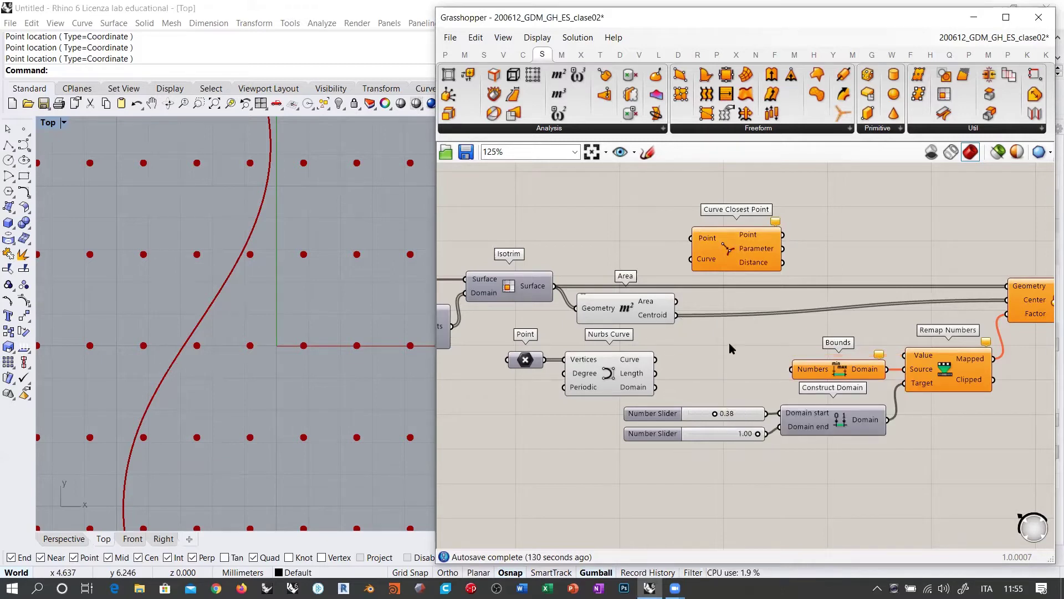
pyautogui.moveTo(731, 249); pyautogui.dragTo(722, 358)
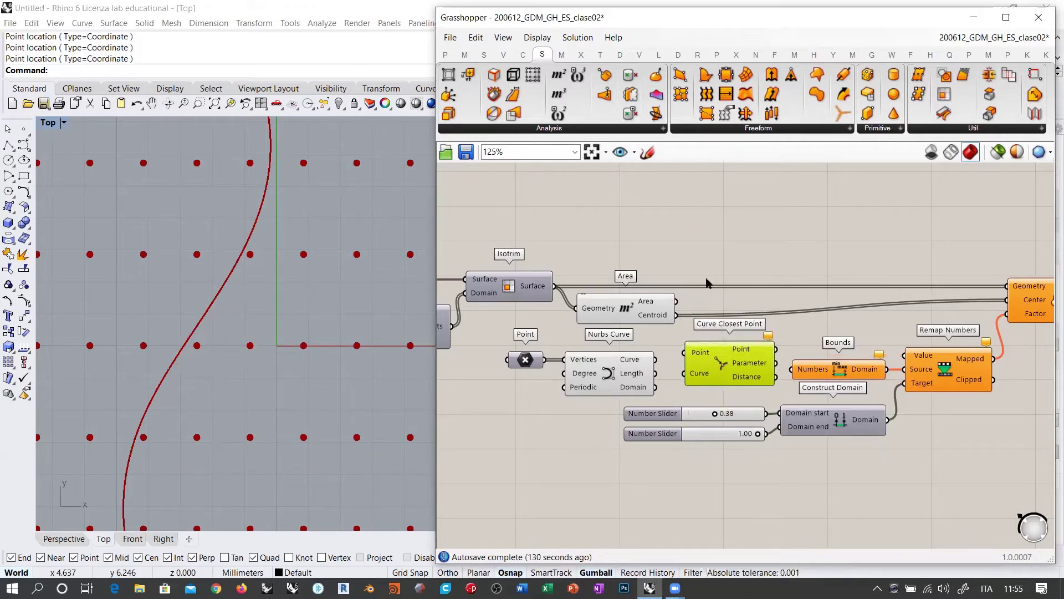
# - Wire Area's Centroid into Curve Closest Point's Point input and Nurbs Curve's Curve into its Curve input, aligning the component with Nurbs Curve
pyautogui.scroll(3, 716, 348)
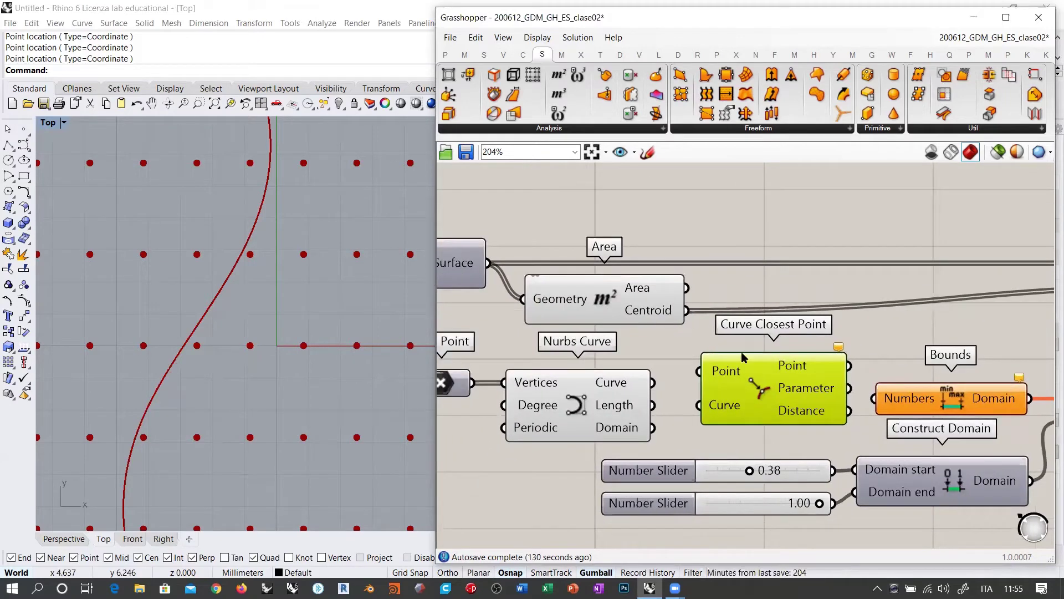
pyautogui.moveTo(687, 310); pyautogui.dragTo(700, 405)
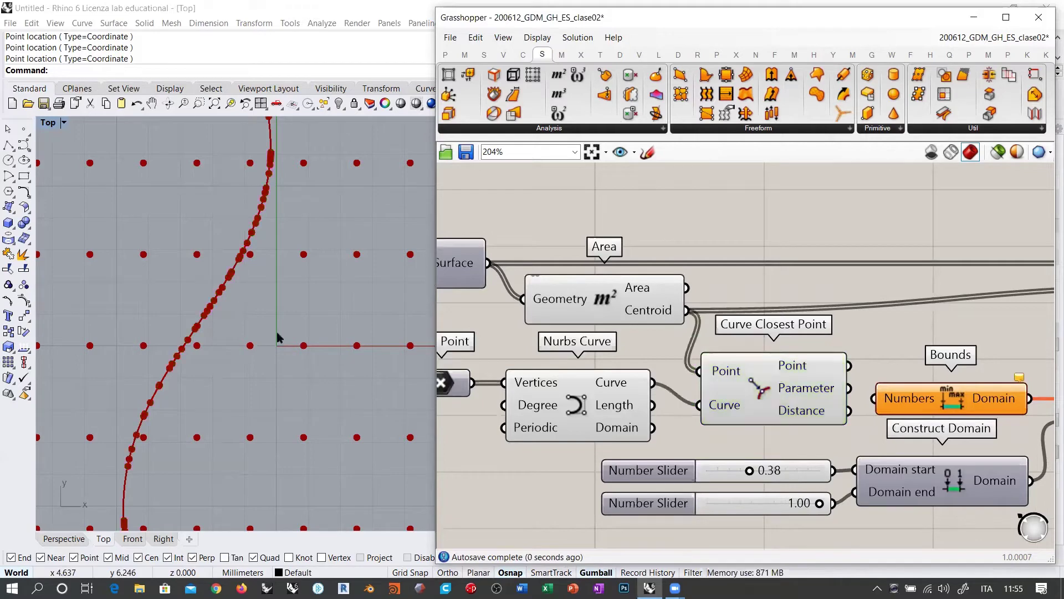
pyautogui.scroll(-3, 278, 337)
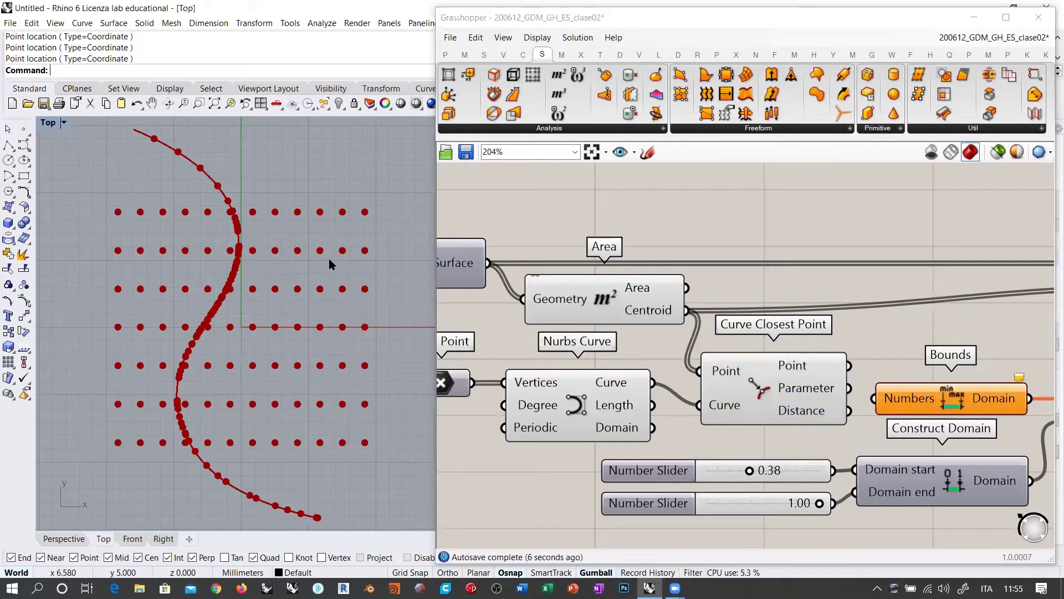
pyautogui.moveTo(733, 376); pyautogui.dragTo(750, 353)
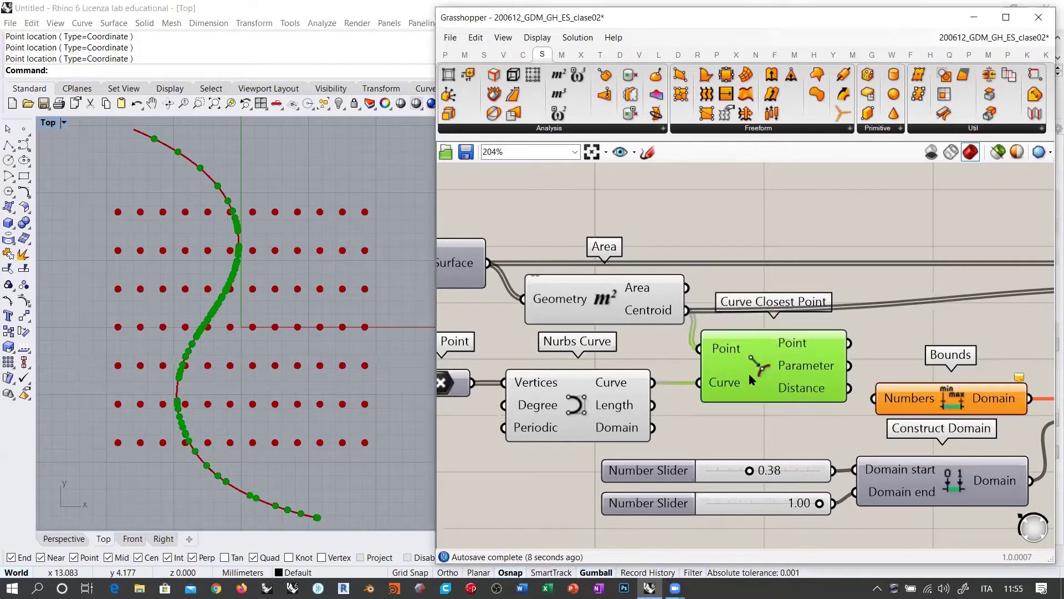
pyautogui.click(763, 445)
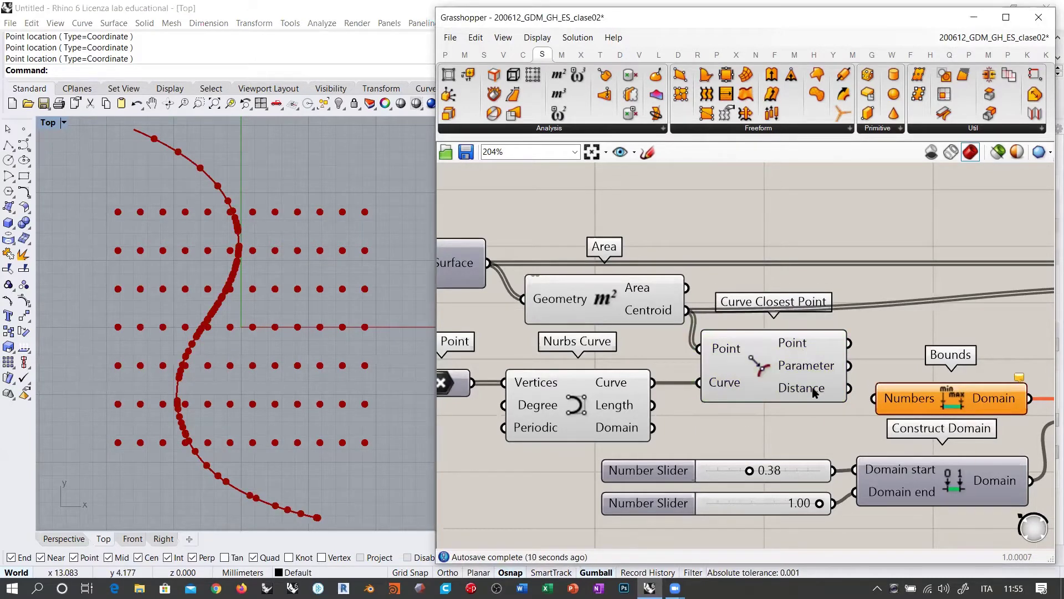
# - Connect Curve Closest Point's Distance output to both the Value input of Remap Numbers and the Numbers input of Bounds
pyautogui.moveTo(814, 392)
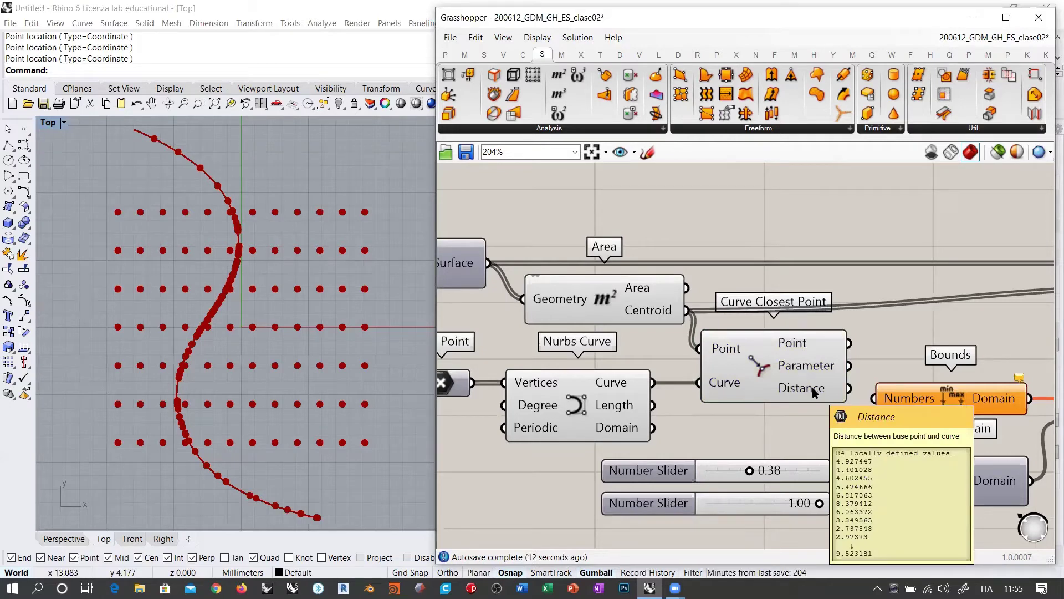
pyautogui.moveTo(814, 391); pyautogui.dragTo(698, 364, button='right')
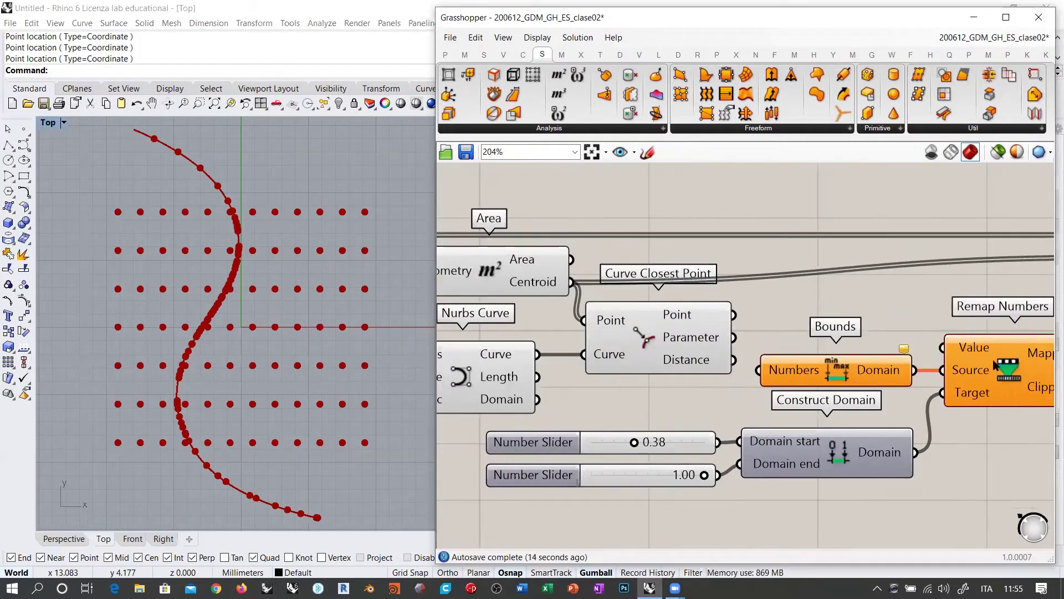
pyautogui.moveTo(995, 364); pyautogui.dragTo(883, 379, button='right')
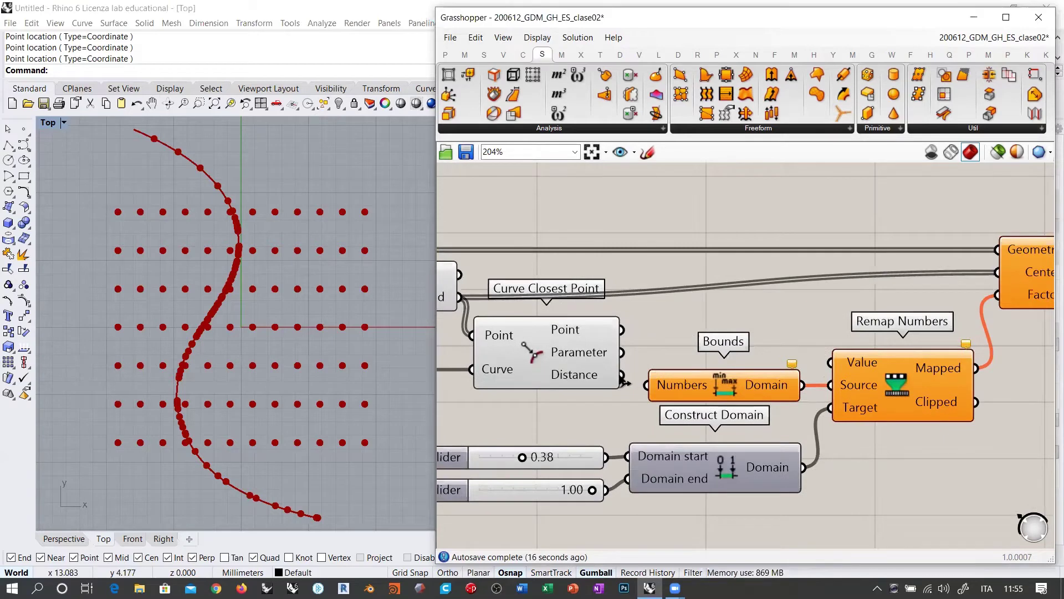
pyautogui.moveTo(621, 375); pyautogui.dragTo(830, 361)
pyautogui.moveTo(621, 375); pyautogui.dragTo(640, 391)
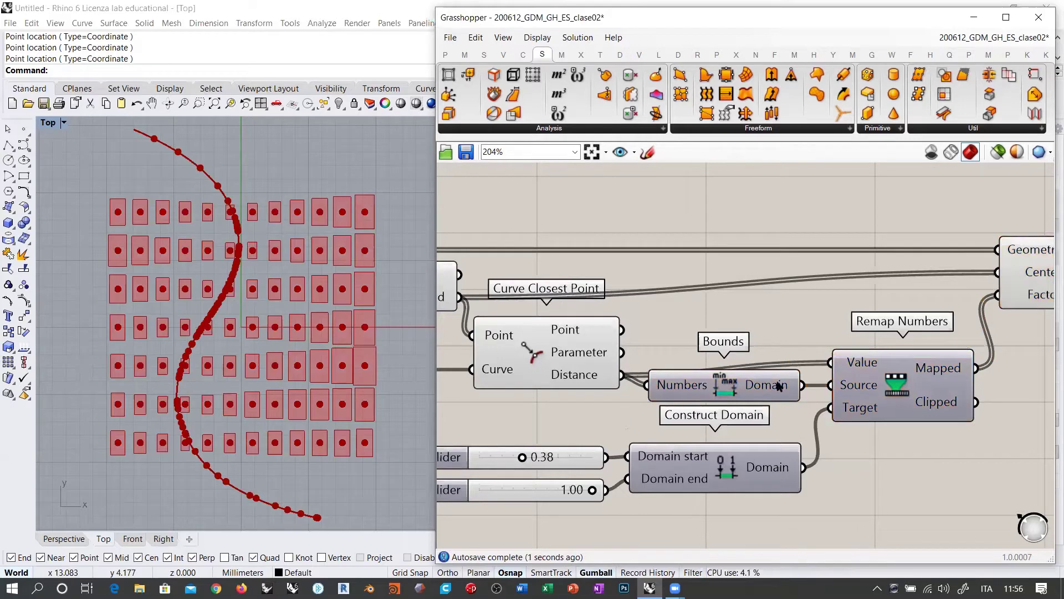
# - Tidy the layout by nudging Bounds and Remap Numbers down and moving Nurbs Curve and Point closer to Curve Closest Point
pyautogui.moveTo(759, 390); pyautogui.dragTo(759, 406)
pyautogui.moveTo(889, 383); pyautogui.dragTo(888, 396)
pyautogui.moveTo(748, 405); pyautogui.dragTo(751, 402)
pyautogui.click(760, 336)
pyautogui.scroll(-2, 760, 336)
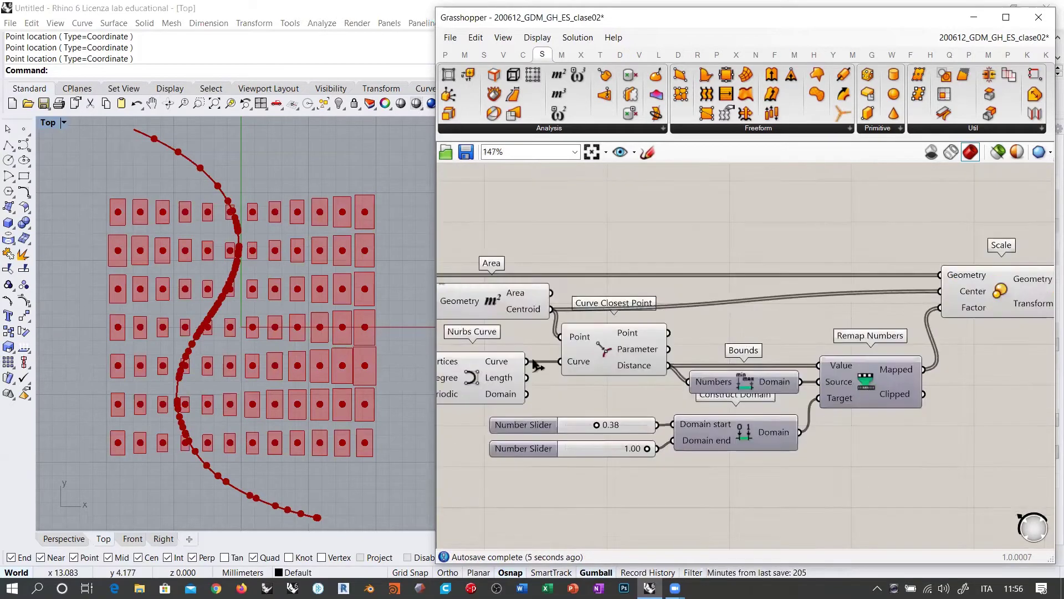
pyautogui.moveTo(532, 362); pyautogui.dragTo(693, 359, button='right')
pyautogui.moveTo(630, 374); pyautogui.dragTo(649, 374)
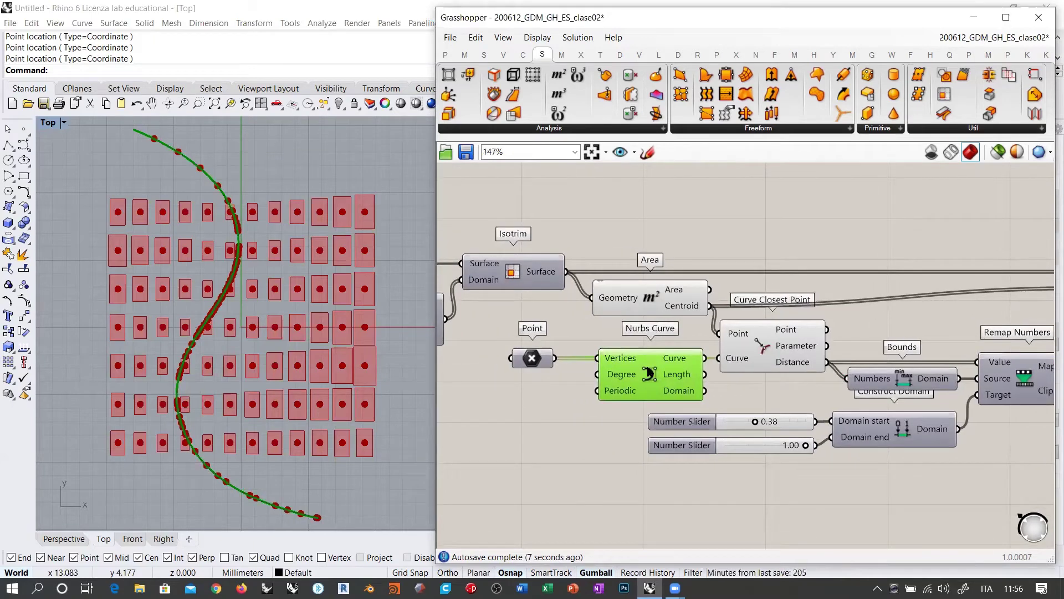
pyautogui.moveTo(531, 358); pyautogui.dragTo(557, 358)
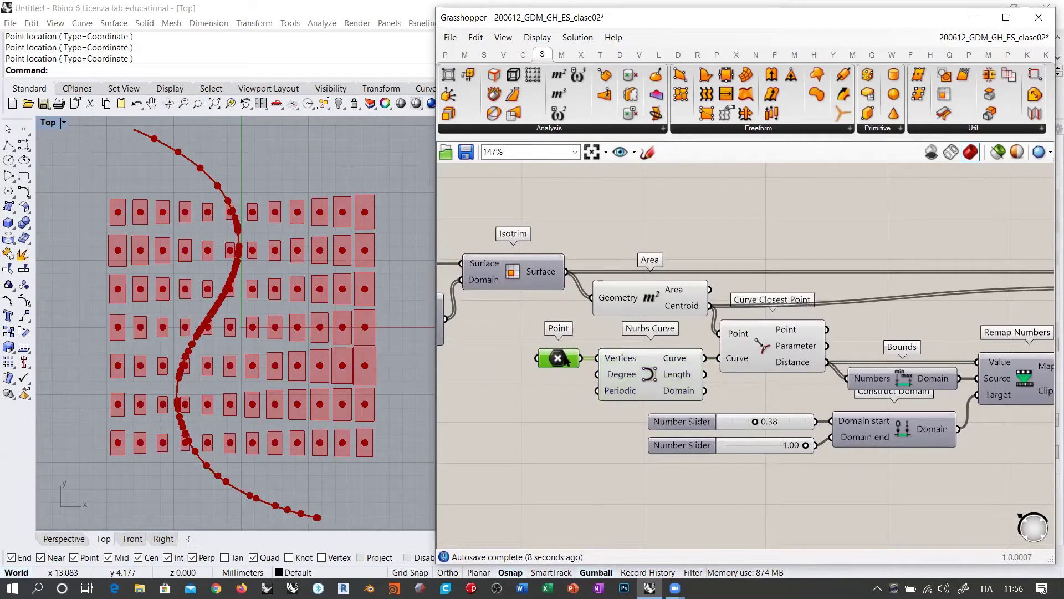
# - Hide the previews of Curve Closest Point and Area so only the scaled panels and curve are drawn
pyautogui.click(765, 346)
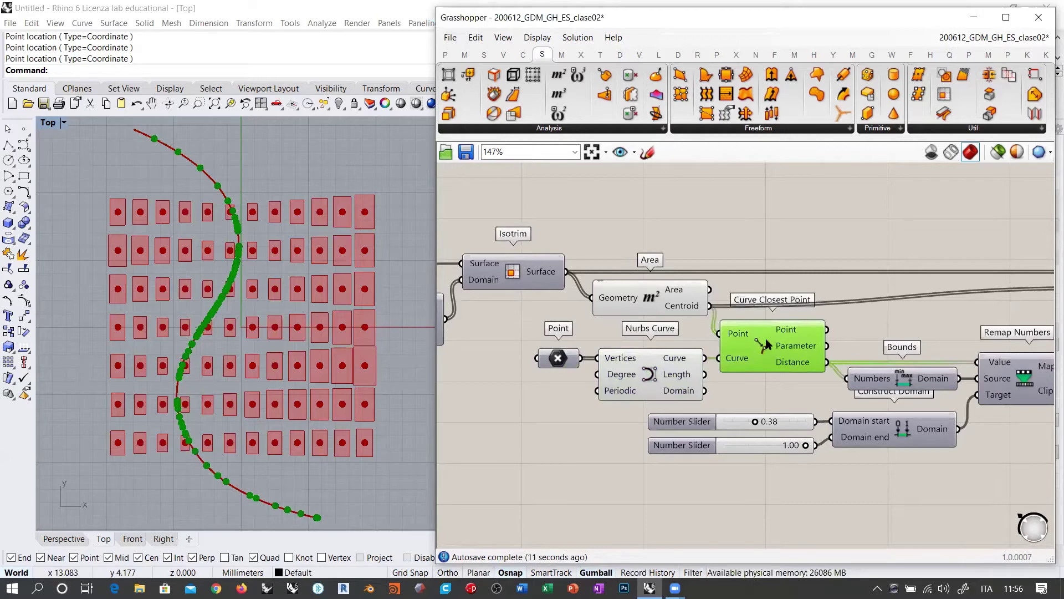
pyautogui.click(773, 388)
pyautogui.scroll(-3, 684, 357)
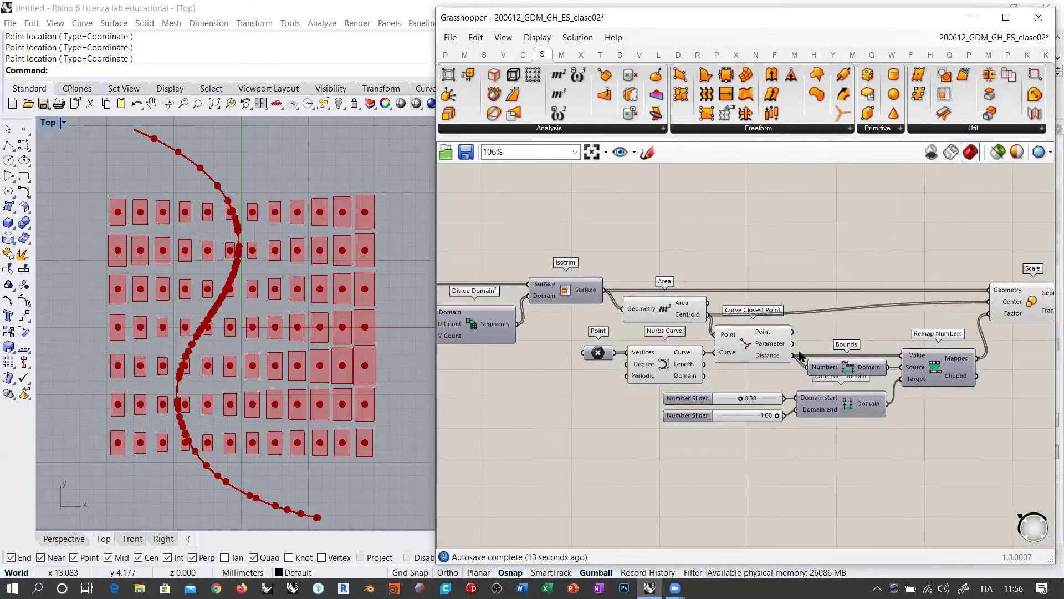
pyautogui.click(723, 348)
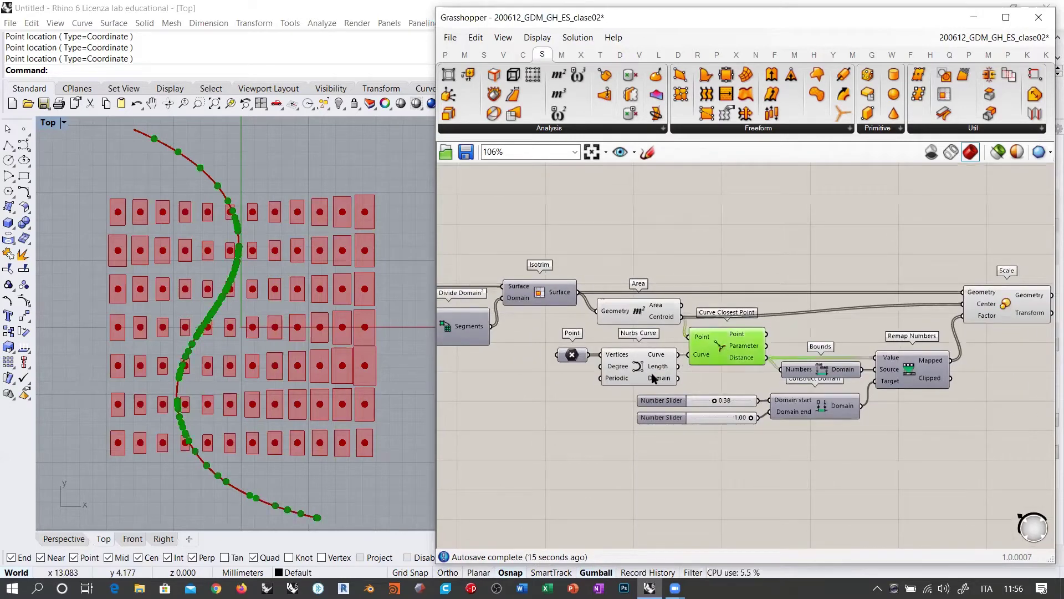
pyautogui.click(642, 315)
pyautogui.click(704, 249)
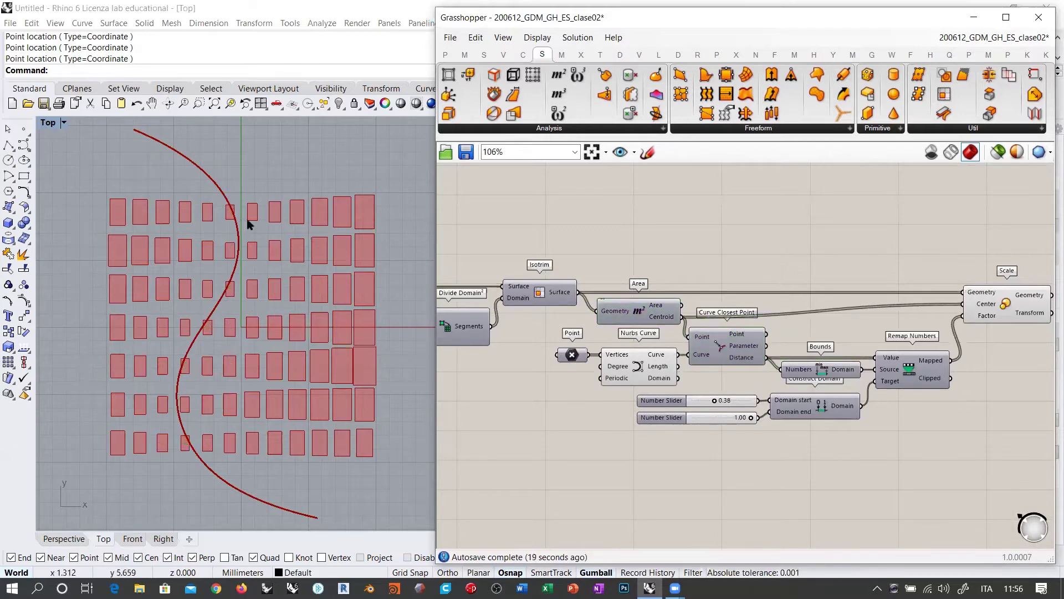
# - Set Divide Domain²'s U Count slider to 17 and its V Count slider to 15
pyautogui.moveTo(571, 376); pyautogui.dragTo(744, 410, button='right')
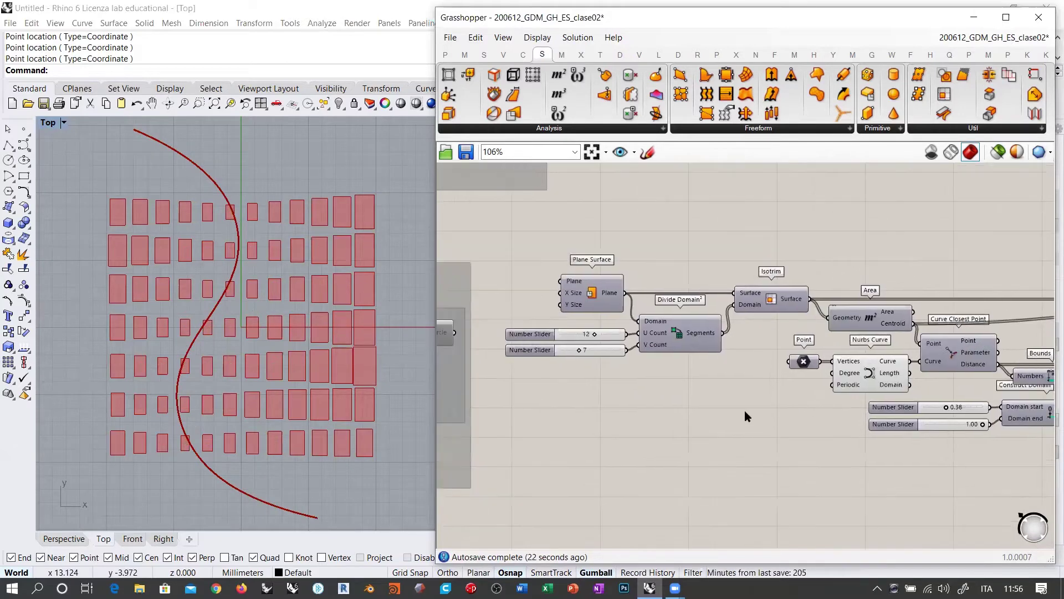
pyautogui.scroll(5, 667, 397)
pyautogui.moveTo(650, 352); pyautogui.dragTo(690, 352)
pyautogui.moveTo(620, 396); pyautogui.dragTo(674, 395)
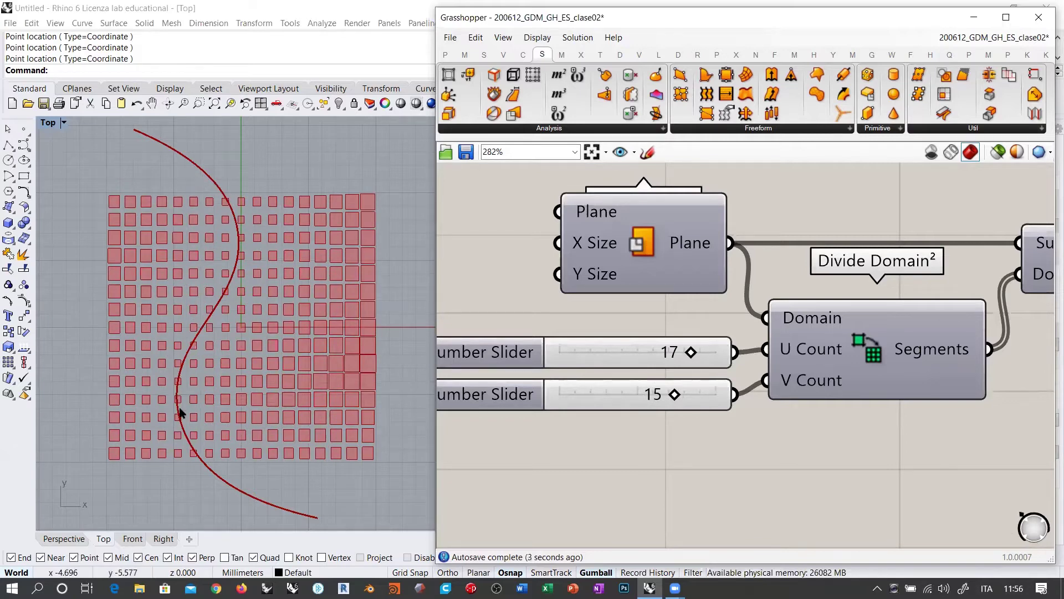
# - Turn on the preview of the Point parameter that feeds Nurbs Curve
pyautogui.moveTo(789, 335); pyautogui.dragTo(531, 303, button='right')
pyautogui.scroll(-2, 531, 303)
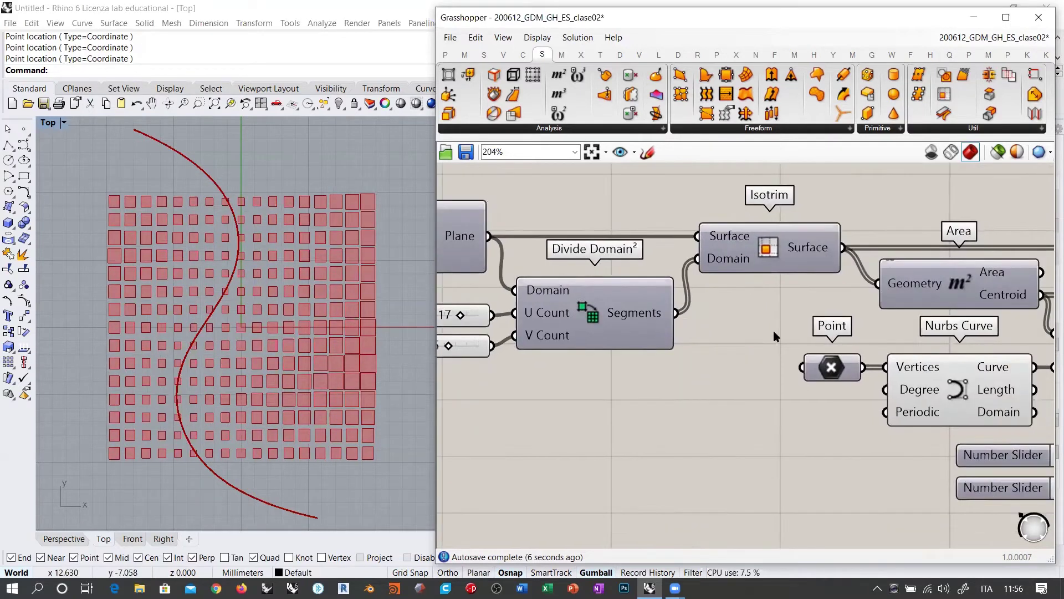
pyautogui.click(830, 366)
pyautogui.click(836, 396)
# - Reshape the attractor curve in the Top viewport by moving its middle control points mostly toward positive X, and deselect them
pyautogui.click(836, 371)
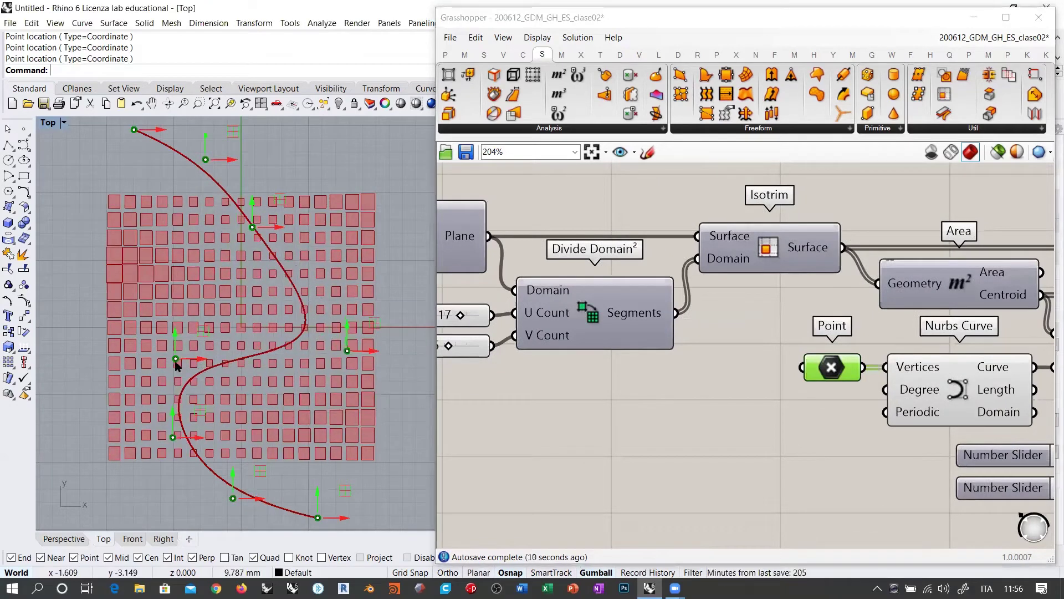
pyautogui.moveTo(175, 360); pyautogui.dragTo(297, 382)
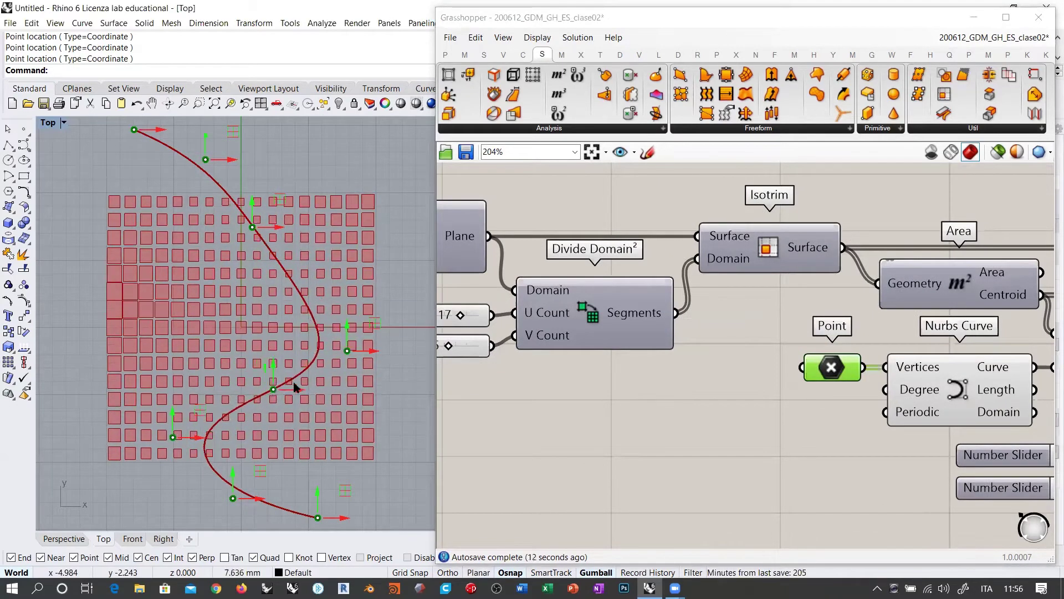
pyautogui.moveTo(253, 227); pyautogui.dragTo(315, 215)
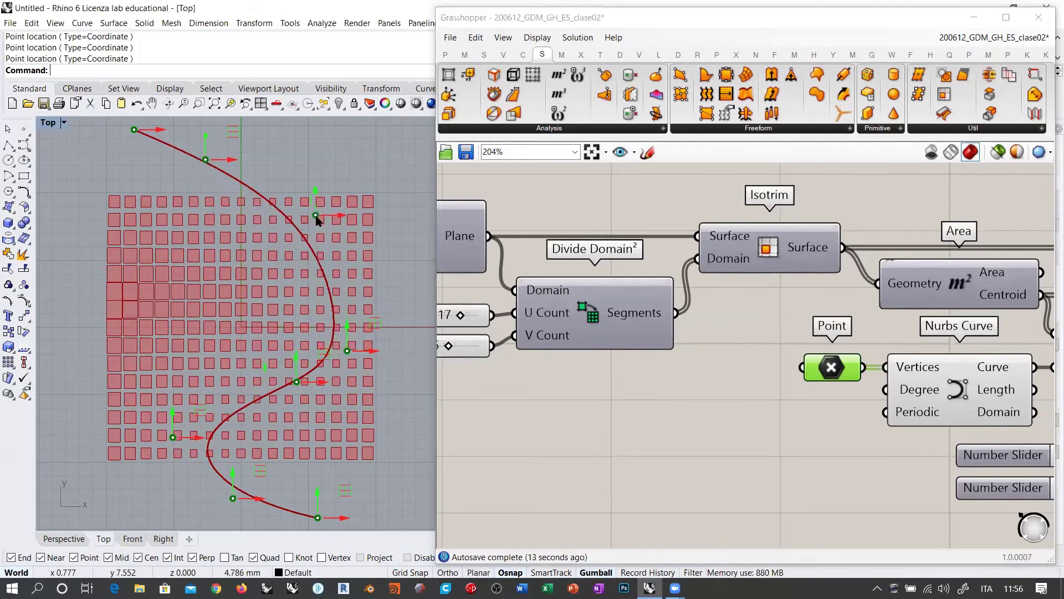
pyautogui.moveTo(347, 351); pyautogui.dragTo(335, 314)
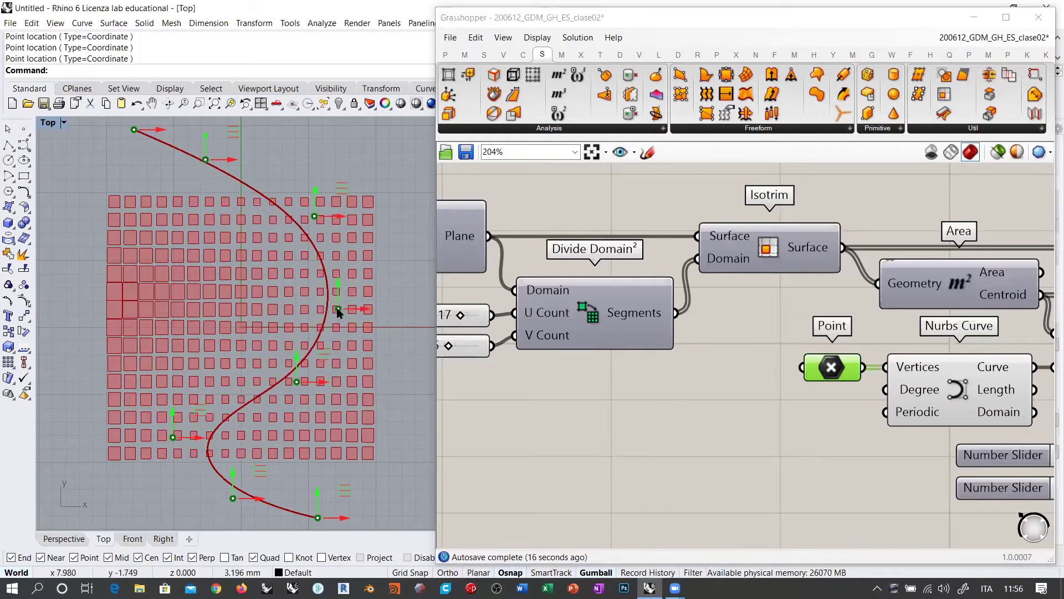
pyautogui.click(595, 424)
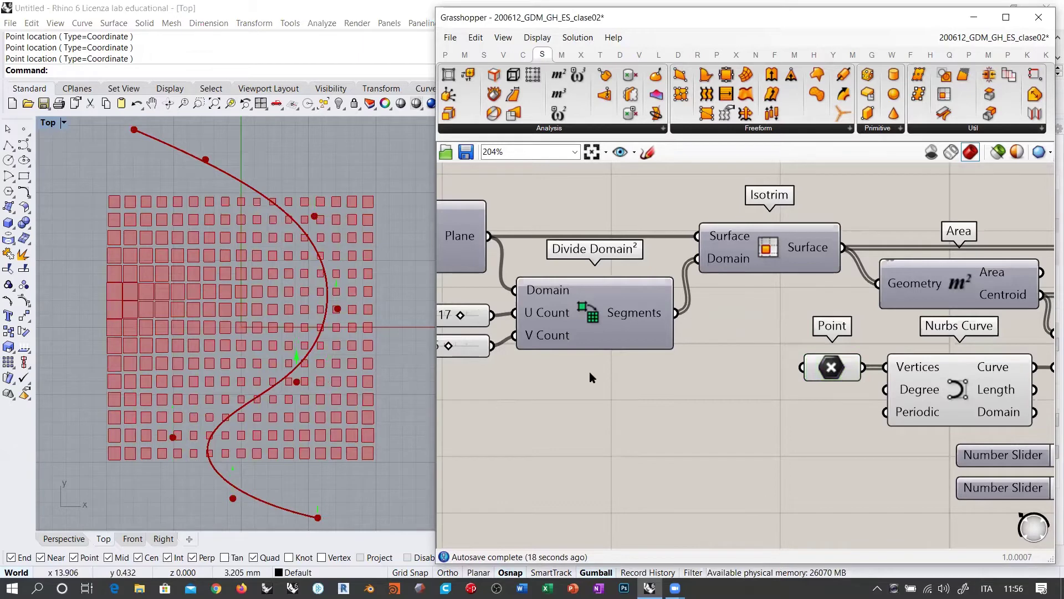
pyautogui.moveTo(918, 367); pyautogui.dragTo(642, 299, button='right')
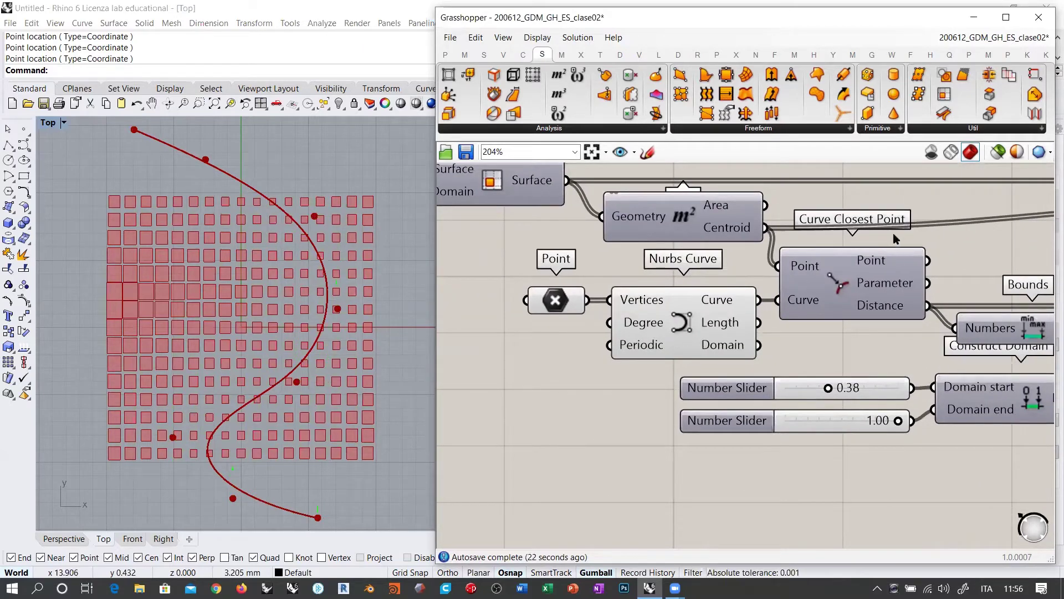
# - Move the Point and Nurbs Curve components together away from Curve Closest Point to the free space below Divide Domain²
pyautogui.moveTo(806, 301)
pyautogui.scroll(-3, 733, 313)
pyautogui.moveTo(737, 308); pyautogui.dragTo(778, 306, button='right')
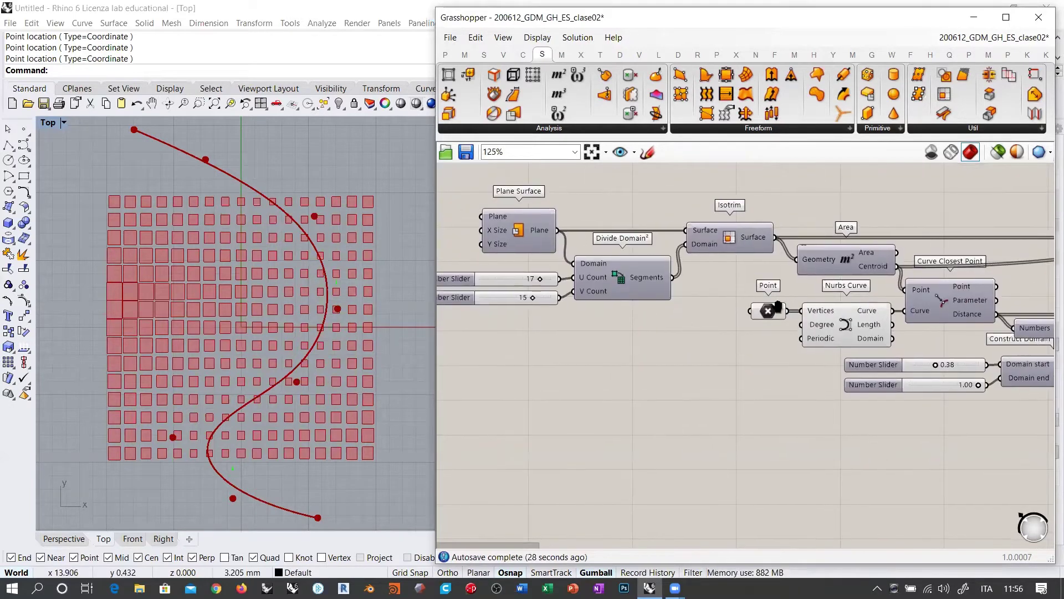
pyautogui.moveTo(822, 353); pyautogui.dragTo(752, 306)
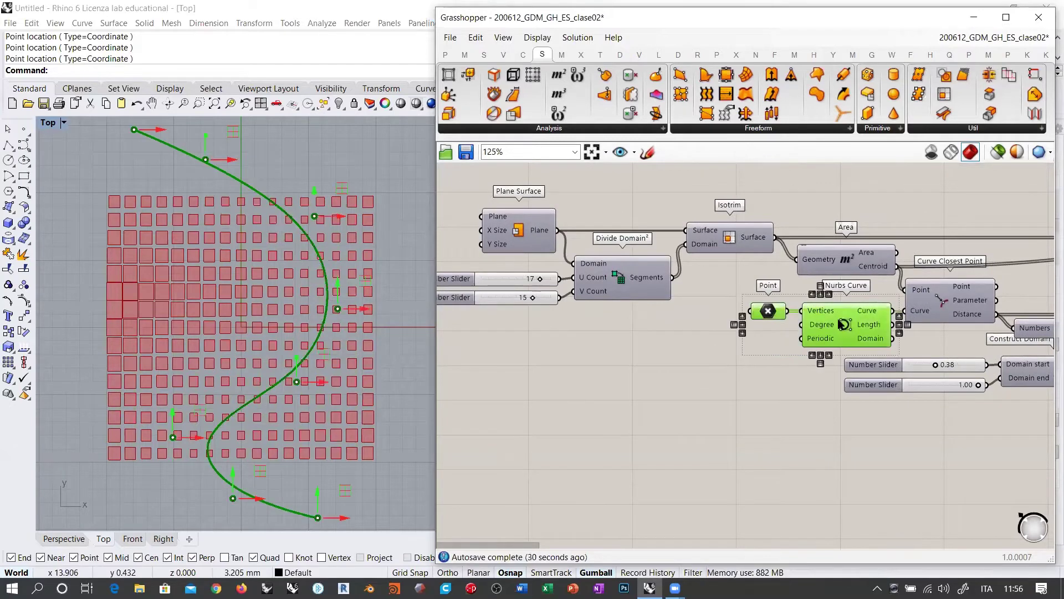
pyautogui.moveTo(852, 320); pyautogui.dragTo(600, 355)
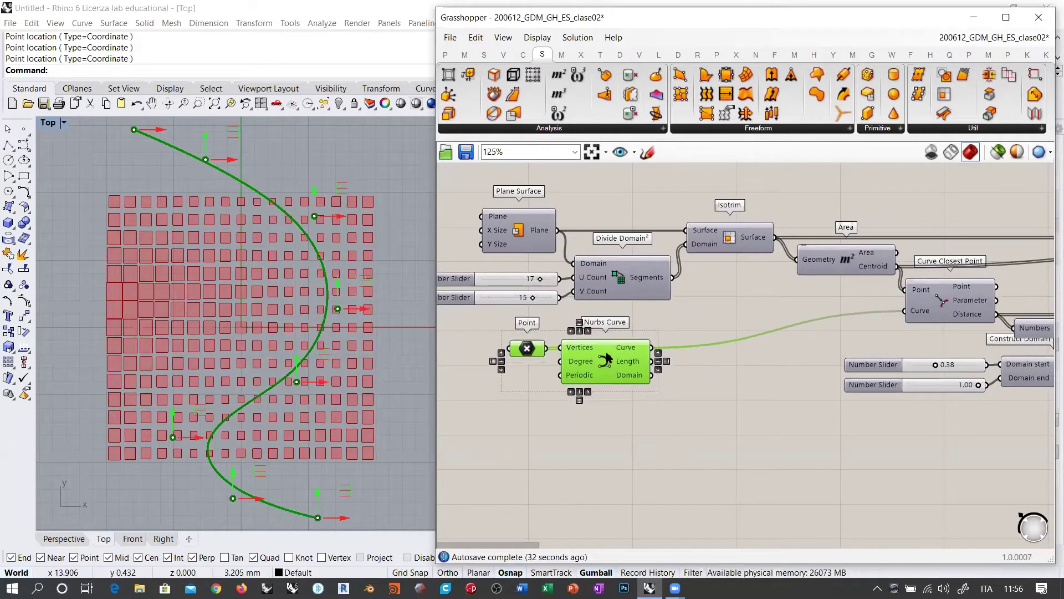
pyautogui.click(529, 360)
pyautogui.moveTo(518, 348); pyautogui.dragTo(519, 348)
pyautogui.click(537, 377)
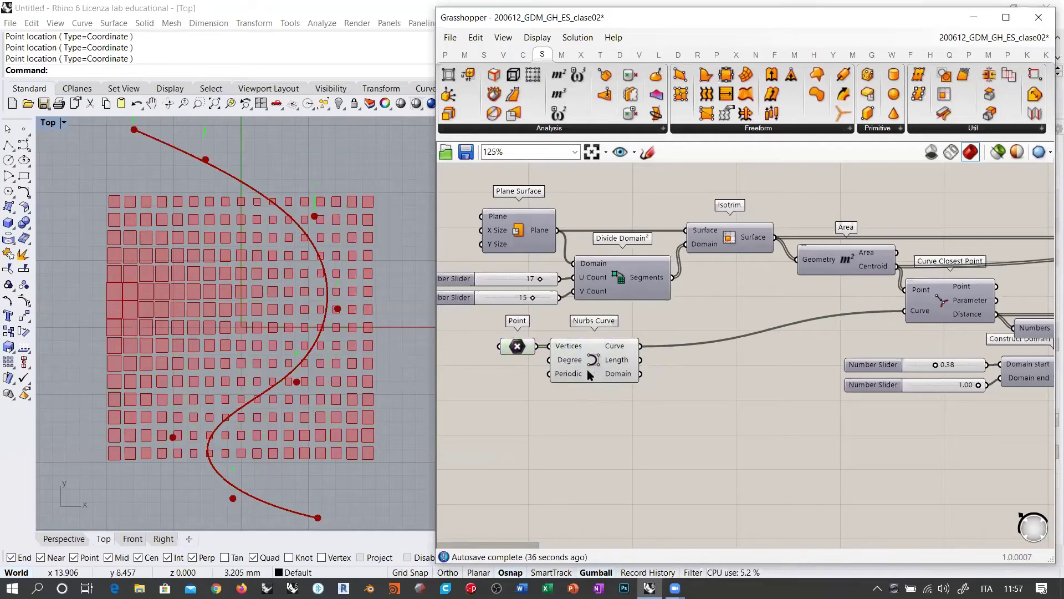
# - Turn off the preview of the Point component while leaving the Nurbs Curve component's preview on
pyautogui.click(590, 375)
pyautogui.click(515, 350)
pyautogui.hotkey('ctrl', 'q')
pyautogui.click(540, 379)
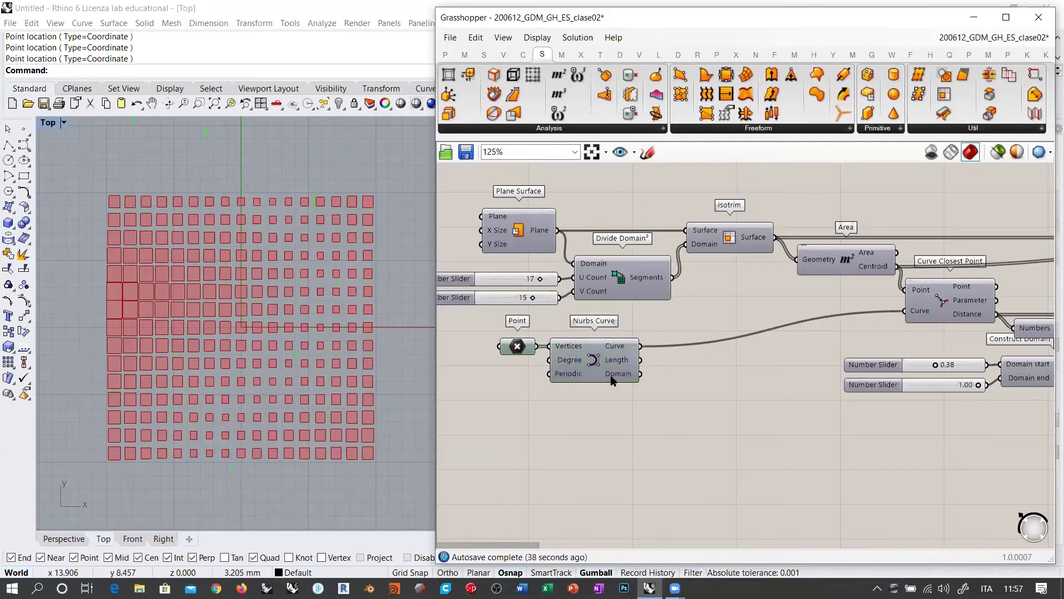
pyautogui.click(593, 359)
pyautogui.hotkey('ctrl', 'q')
pyautogui.click(480, 350)
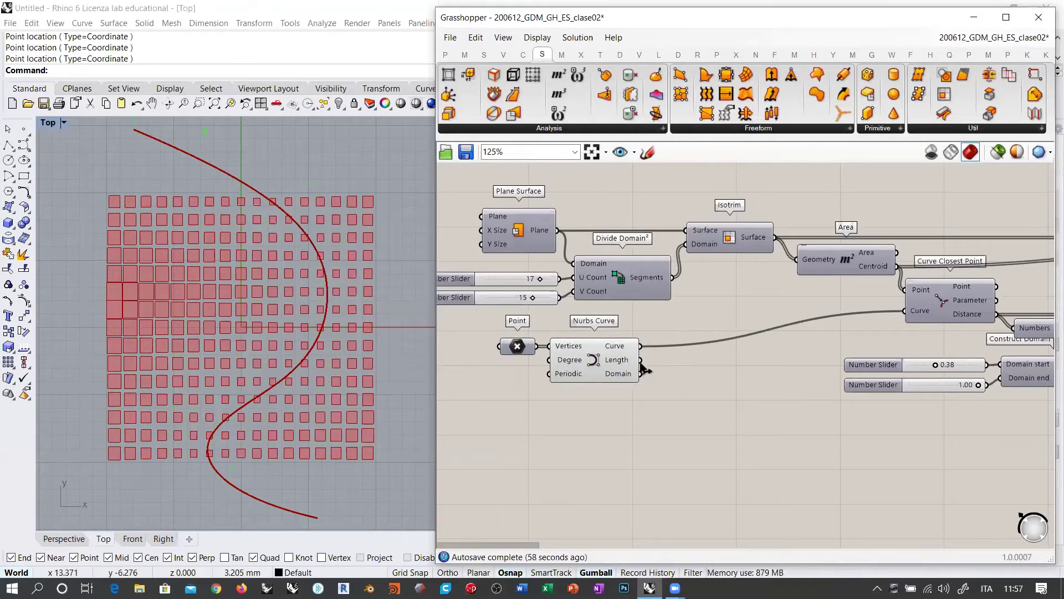
# - Shift the Point and Nurbs Curve components further from Curve Closest Point to free up canvas space
pyautogui.moveTo(642, 323); pyautogui.dragTo(517, 360)
pyautogui.moveTo(592, 360); pyautogui.dragTo(536, 362)
pyautogui.click(617, 310)
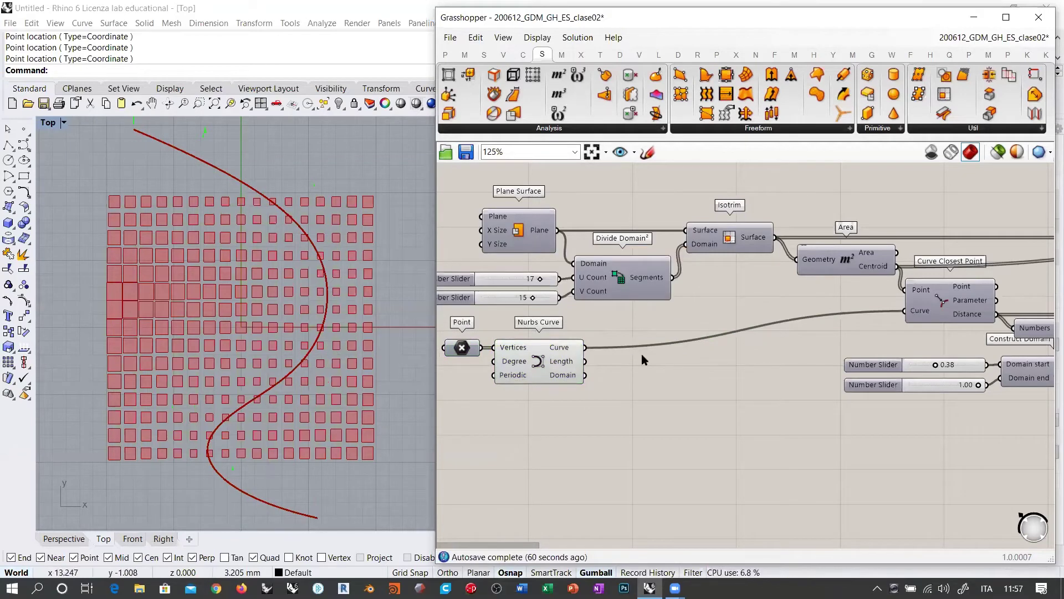
# - Add a Brep Wireframe component below Nurbs Curve and connect the Plane Surface output to its Brep input
pyautogui.doubleClick(648, 427)
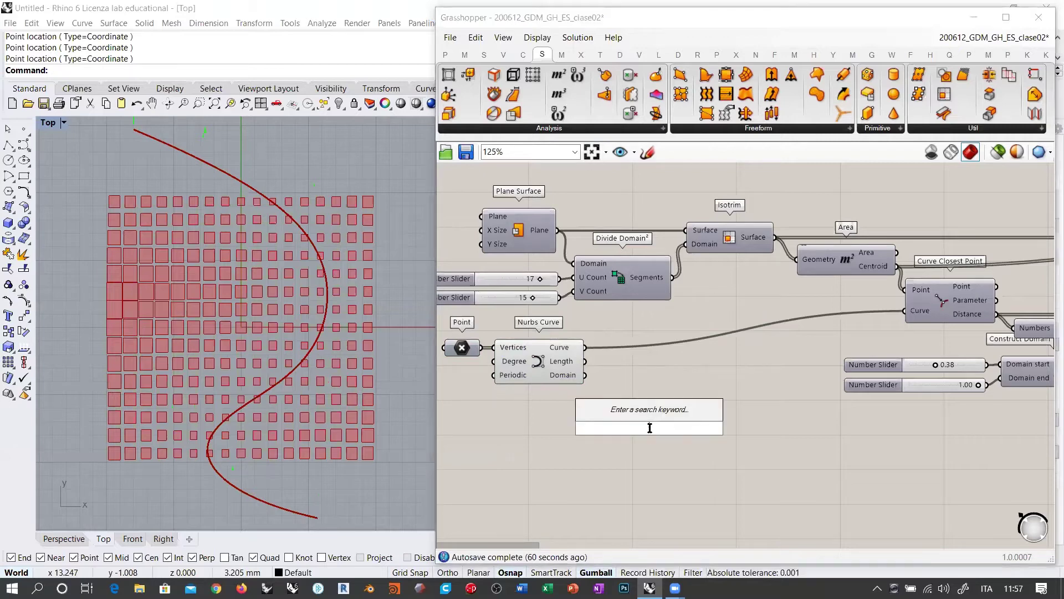
pyautogui.write('wir')
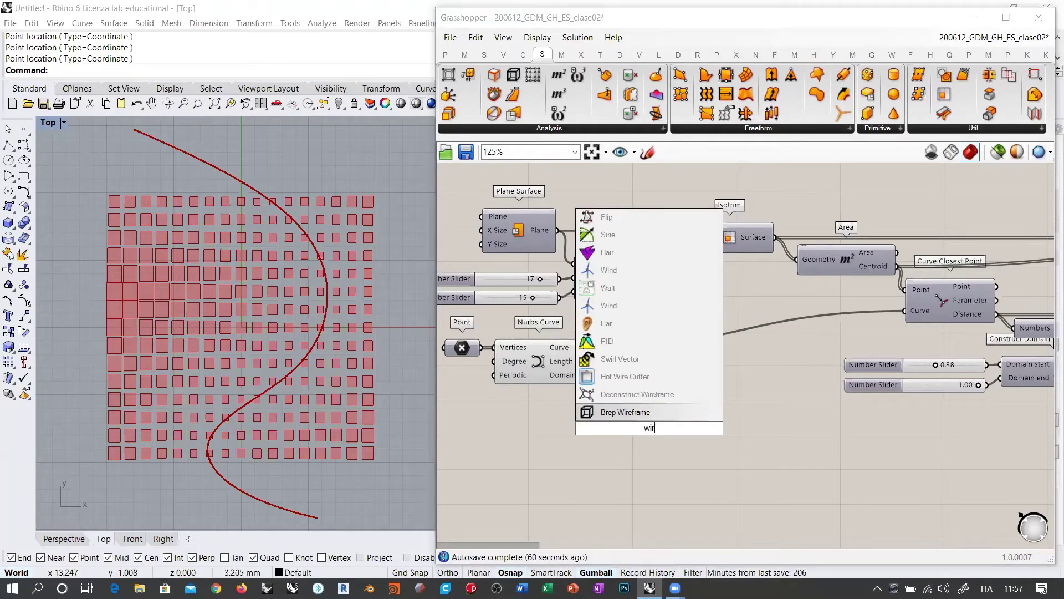
pyautogui.click(626, 413)
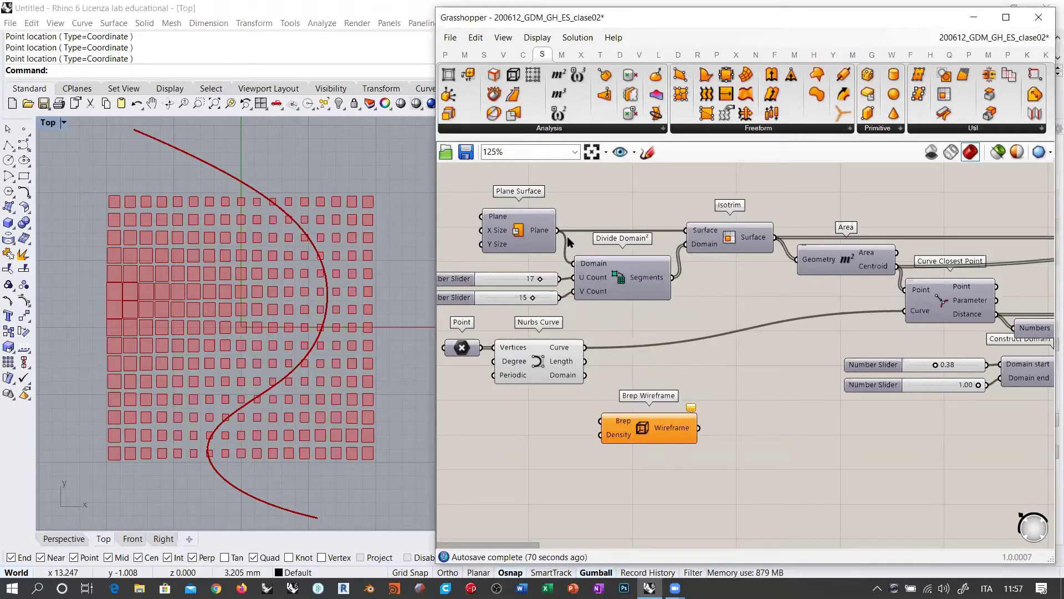
pyautogui.moveTo(559, 232); pyautogui.dragTo(584, 420)
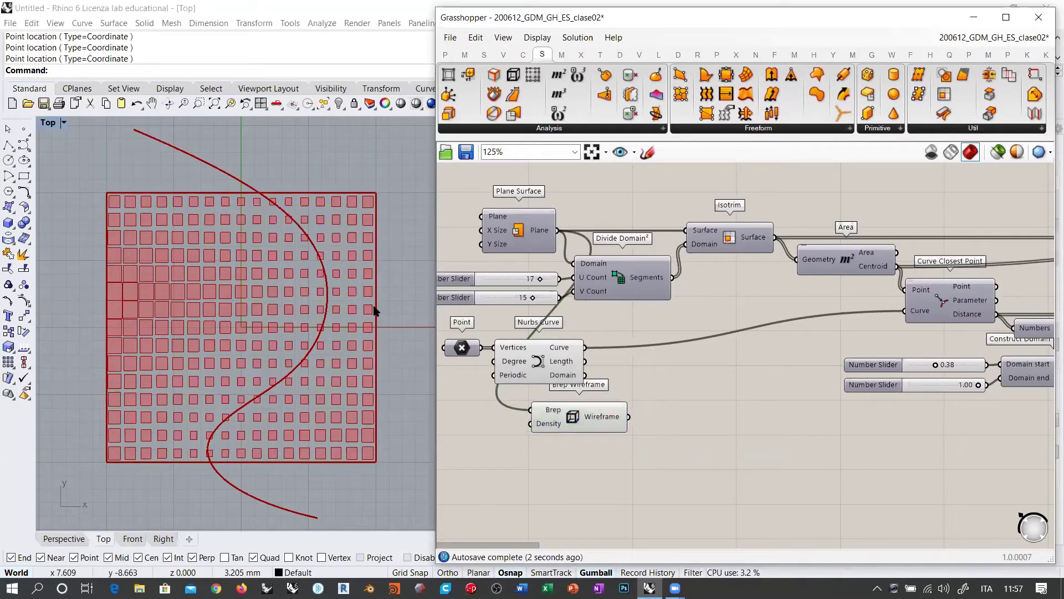
# - Align the Brep Wireframe component directly beneath Nurbs Curve and inspect its Wireframe output
pyautogui.moveTo(609, 419); pyautogui.dragTo(571, 417)
pyautogui.moveTo(570, 417)
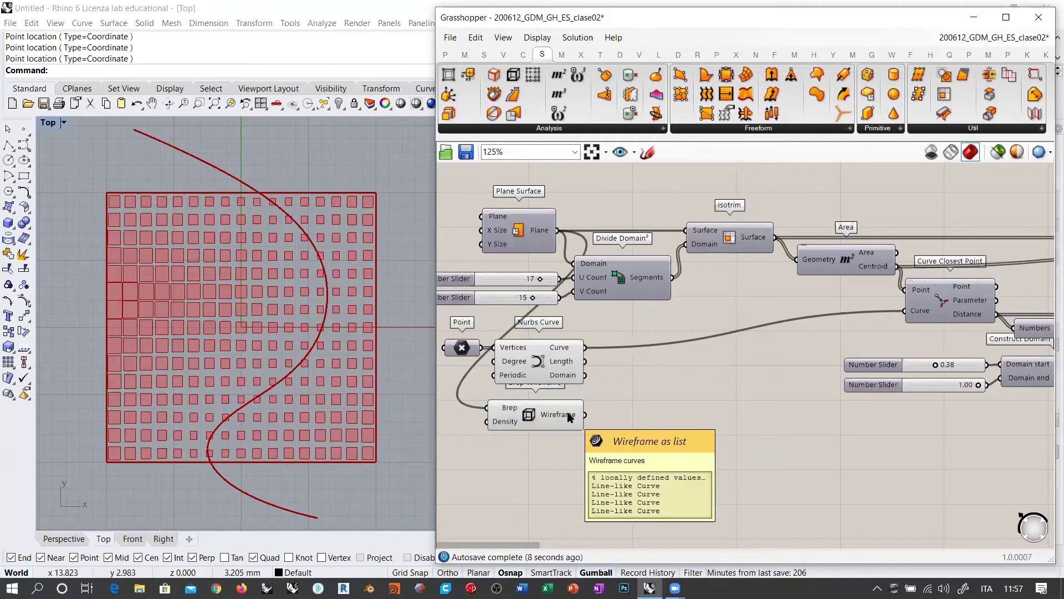
pyautogui.moveTo(568, 415); pyautogui.dragTo(562, 424)
pyautogui.click(613, 412)
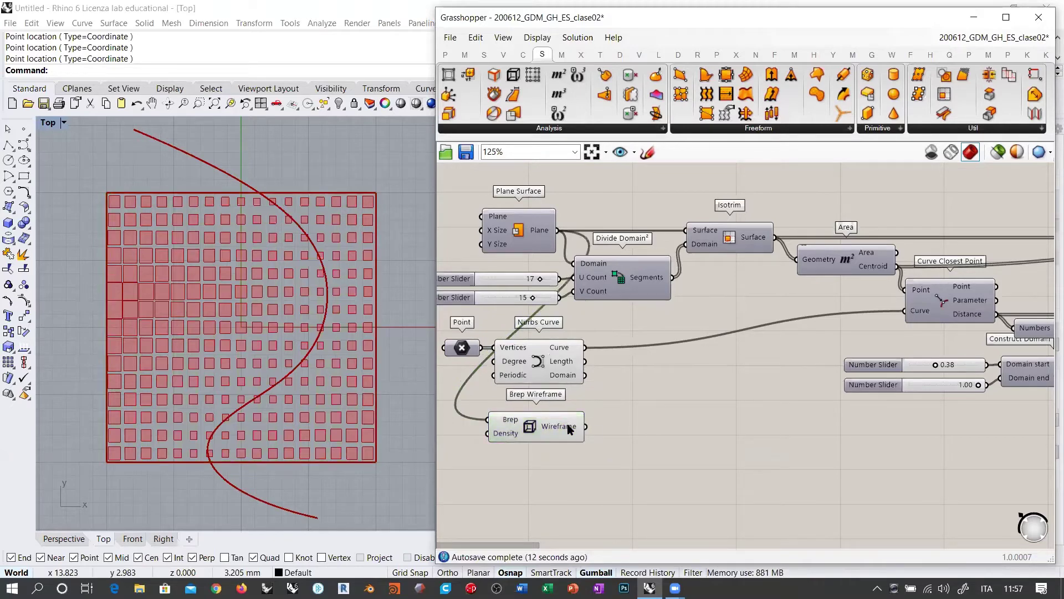
pyautogui.moveTo(569, 428)
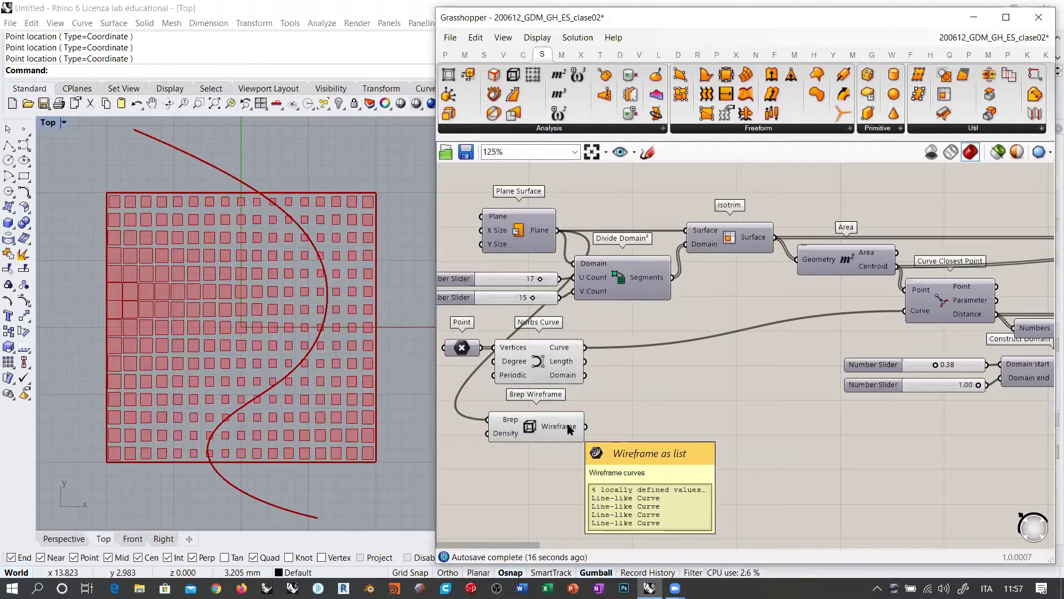
# - Add a List Item component beside Brep Wireframe and connect the Wireframe output to its List input
pyautogui.scroll(4, 570, 429)
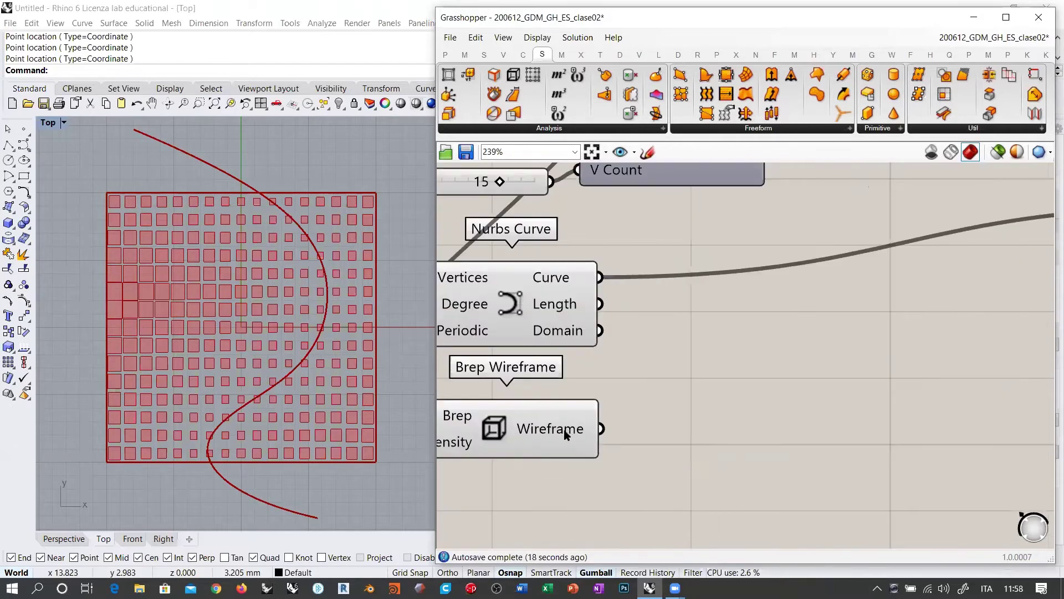
pyautogui.doubleClick(714, 430)
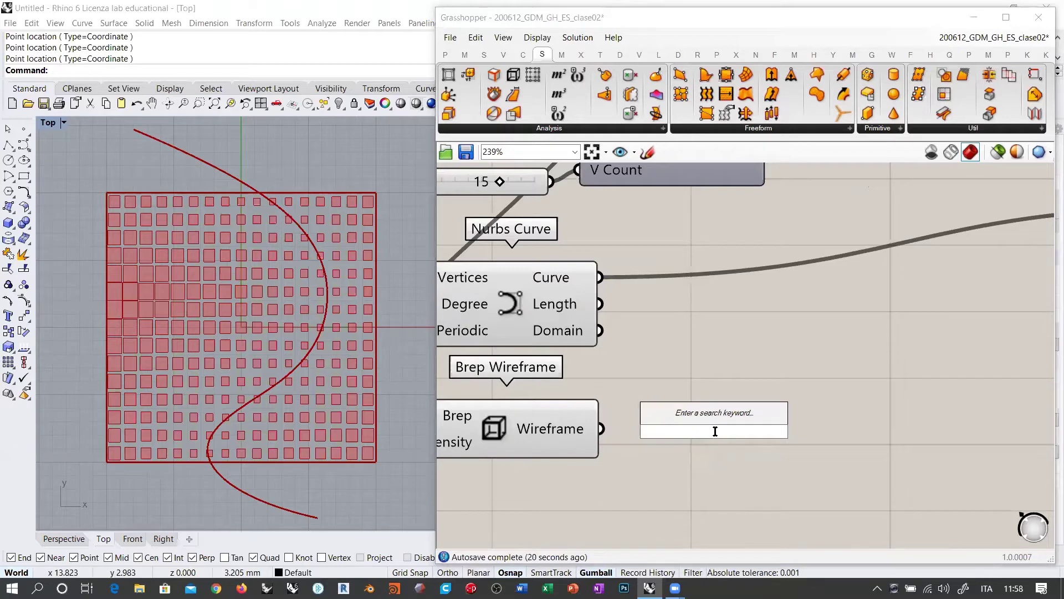
pyautogui.write('list it')
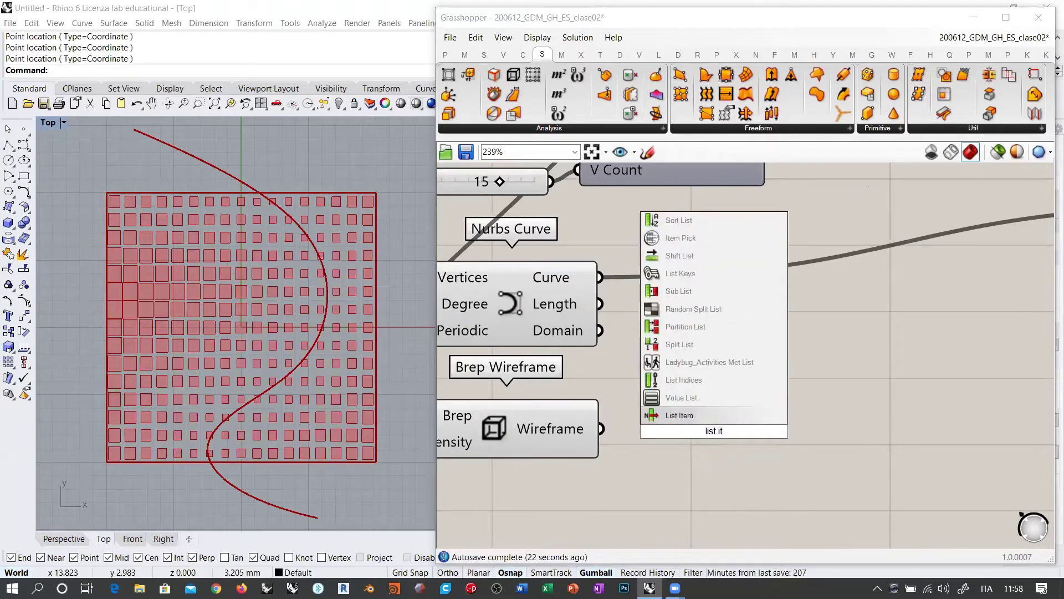
pyautogui.click(721, 415)
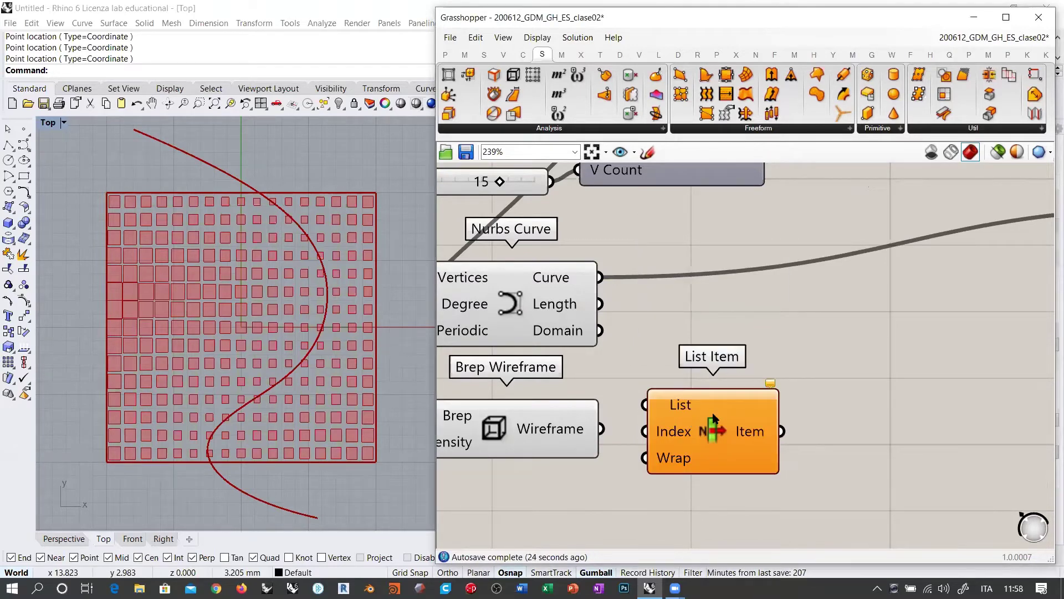
pyautogui.moveTo(713, 415); pyautogui.dragTo(760, 360, button='right')
pyautogui.moveTo(759, 364); pyautogui.dragTo(764, 386)
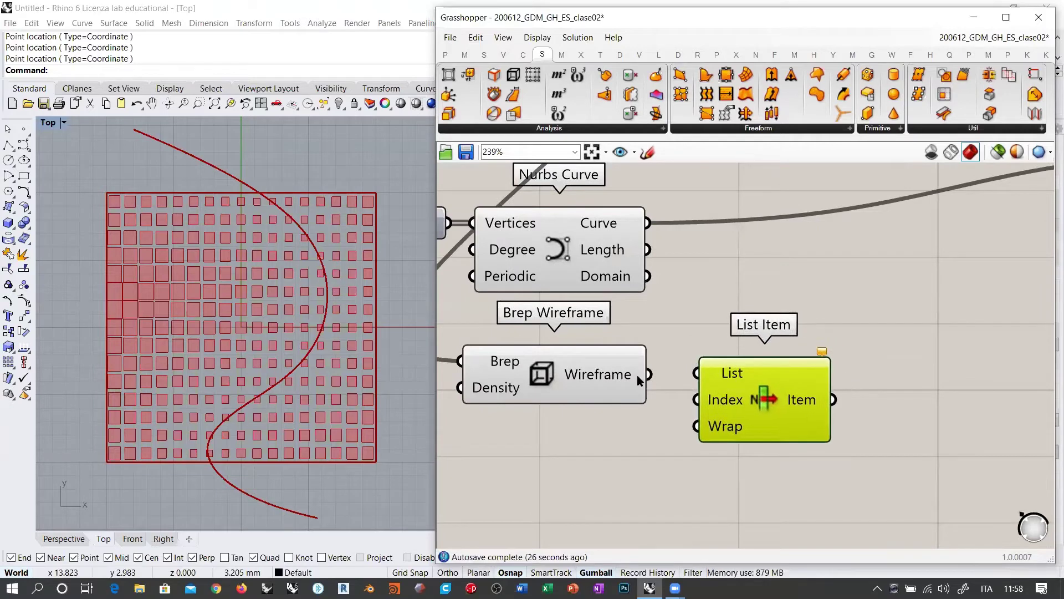
pyautogui.moveTo(643, 377); pyautogui.dragTo(697, 374)
pyautogui.moveTo(790, 401); pyautogui.dragTo(775, 401)
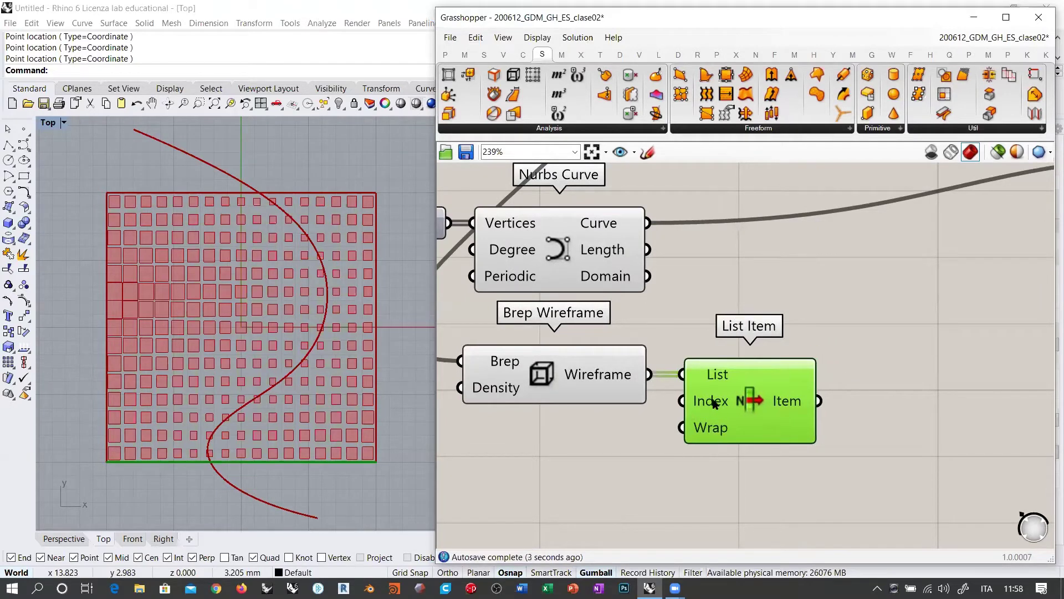
# - Add a Panel below List Item, connect the Wireframe output to it, and enlarge it to show every curve
pyautogui.moveTo(719, 519); pyautogui.dragTo(751, 381, button='right')
pyautogui.doubleClick(751, 391)
pyautogui.write('"')
pyautogui.press('Return')
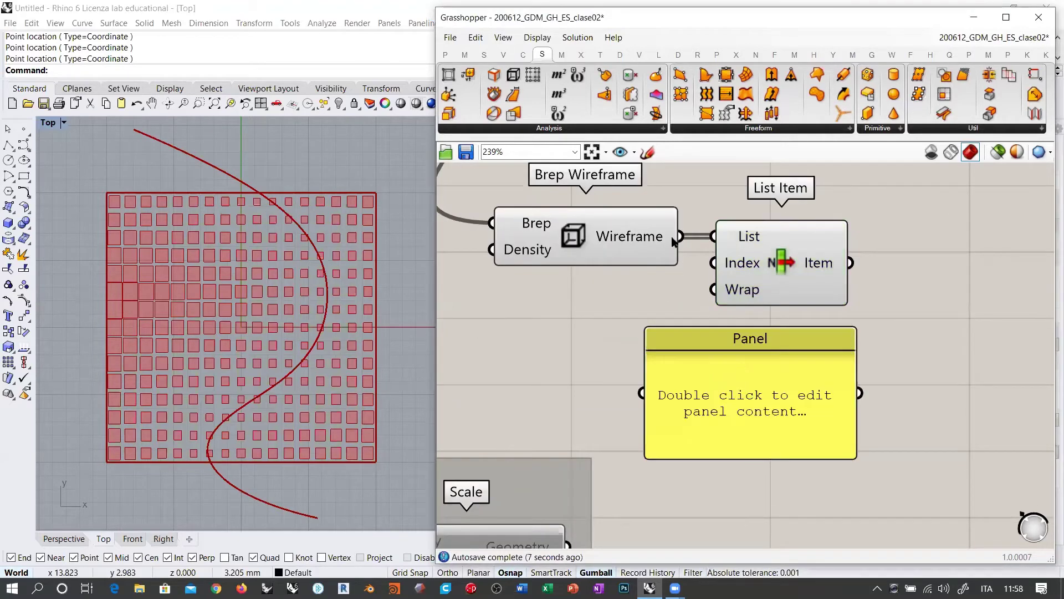
pyautogui.moveTo(674, 242); pyautogui.dragTo(624, 399)
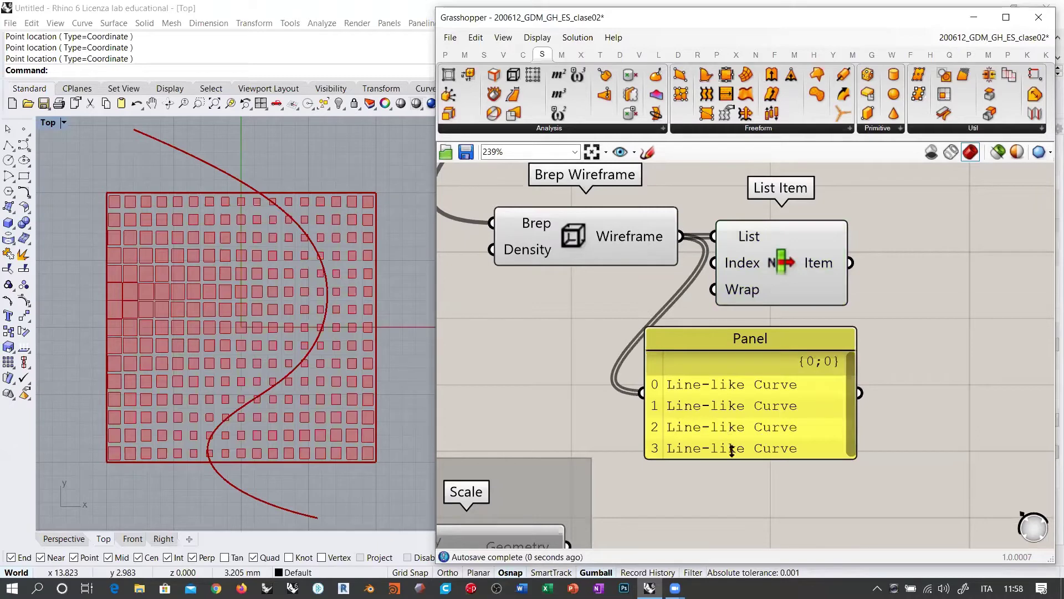
pyautogui.moveTo(732, 451); pyautogui.dragTo(732, 469)
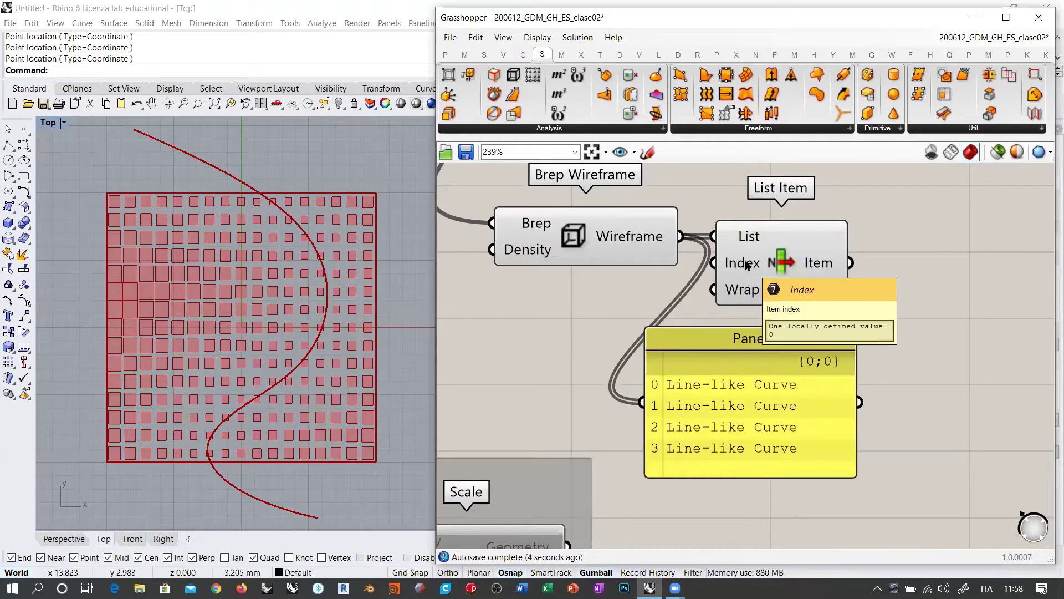
# - Check the Index input of List Item and delete the Panel connected to the Wireframe output
pyautogui.click(790, 265)
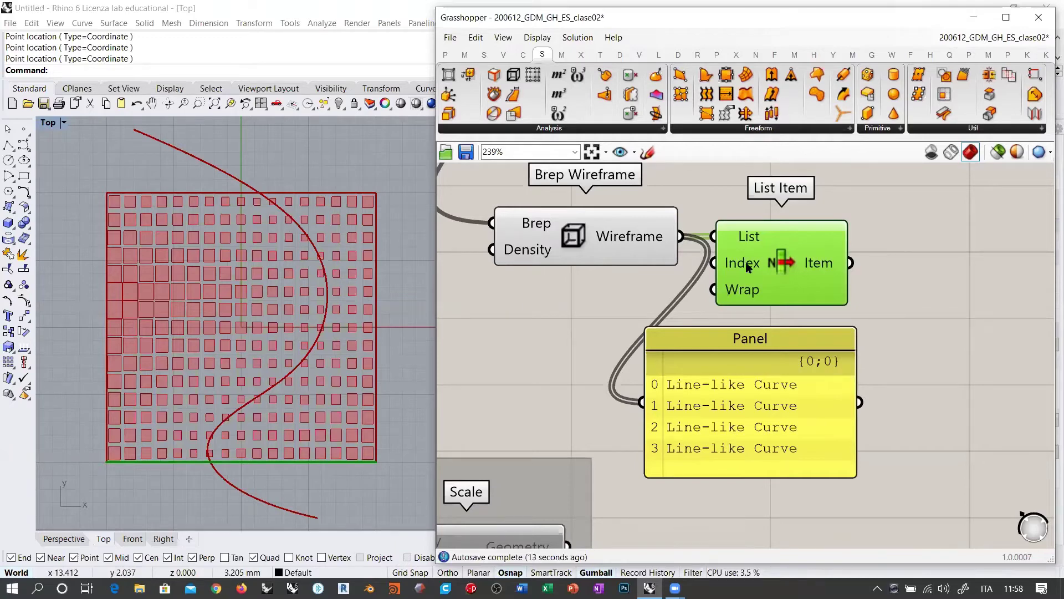
pyautogui.moveTo(748, 267)
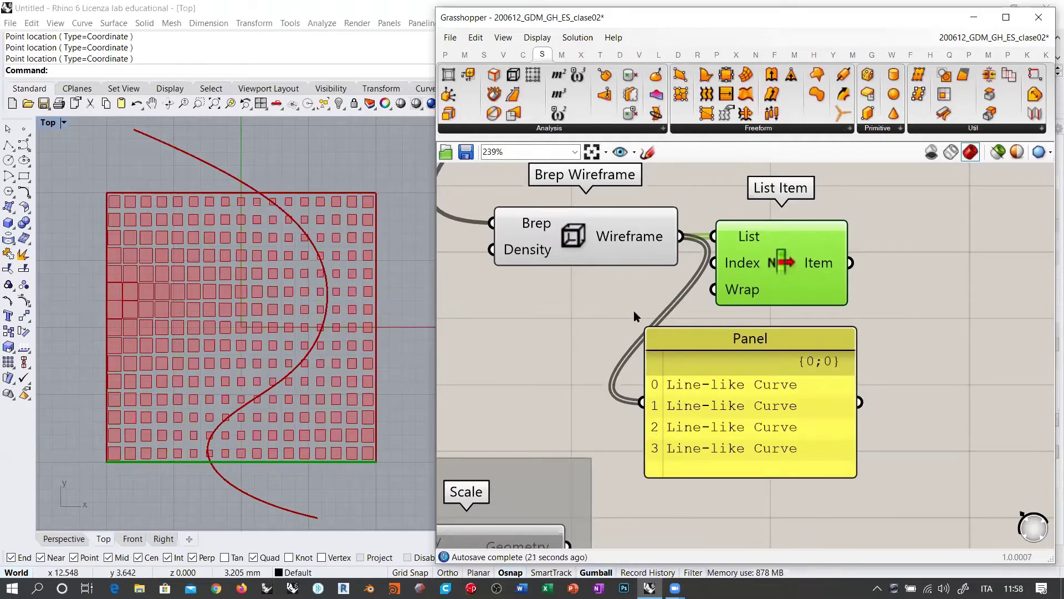
pyautogui.click(739, 400)
pyautogui.press('Delete')
# - Add the +1, +2 and +3 outputs to List Item so each boundary edge has its own output
pyautogui.scroll(5, 826, 304)
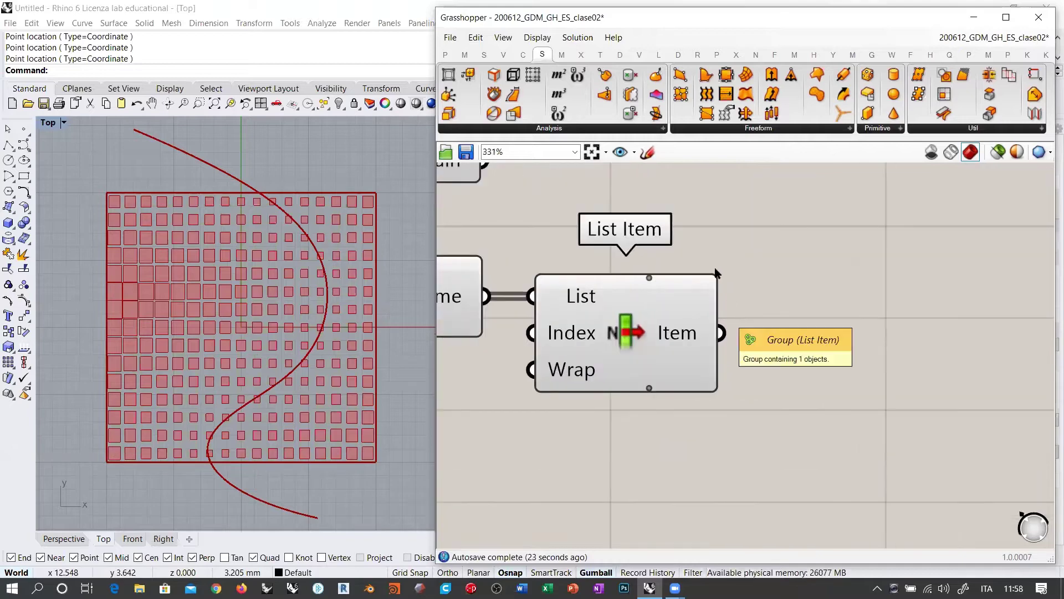
pyautogui.moveTo(669, 276); pyautogui.dragTo(690, 320, button='right')
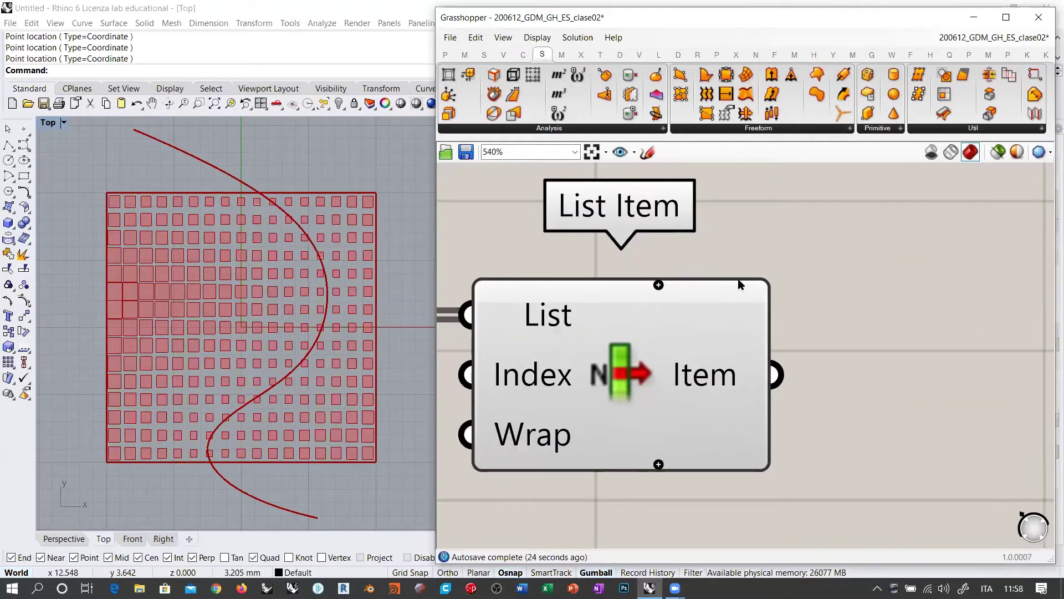
pyautogui.moveTo(666, 440); pyautogui.dragTo(707, 365, button='right')
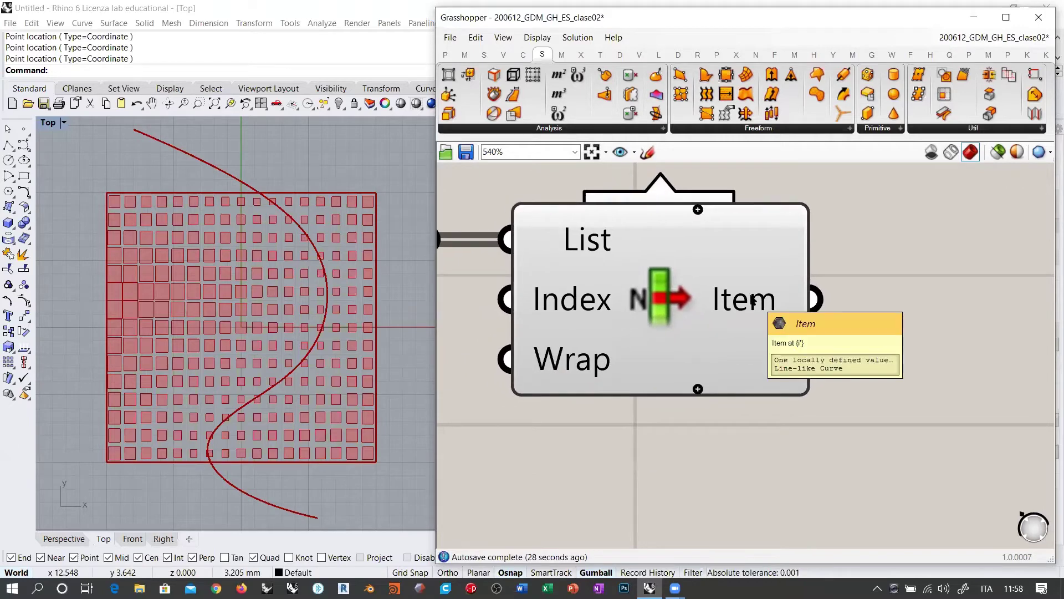
pyautogui.moveTo(571, 301)
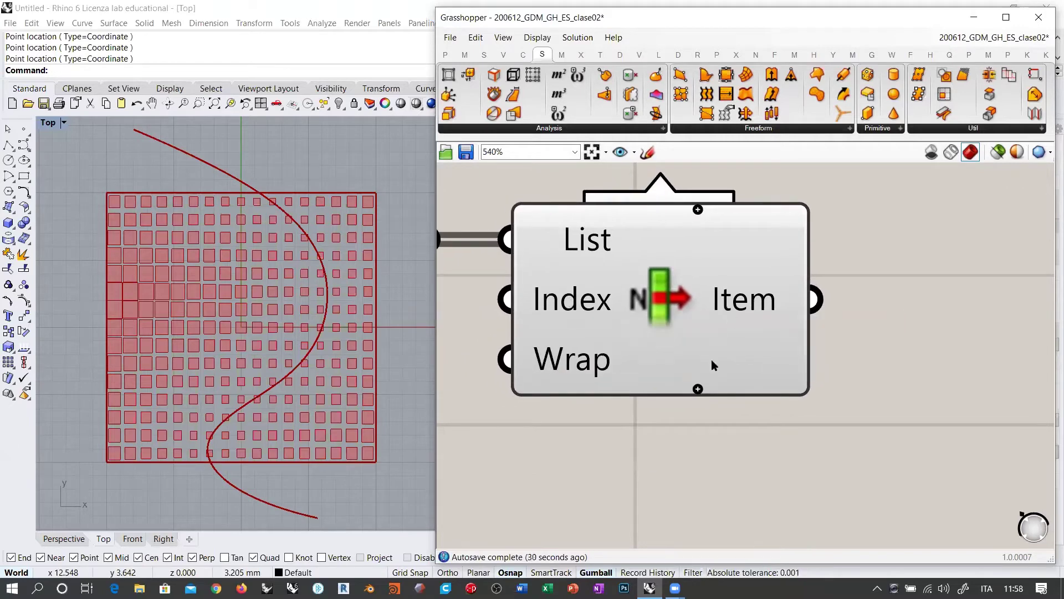
pyautogui.click(697, 388)
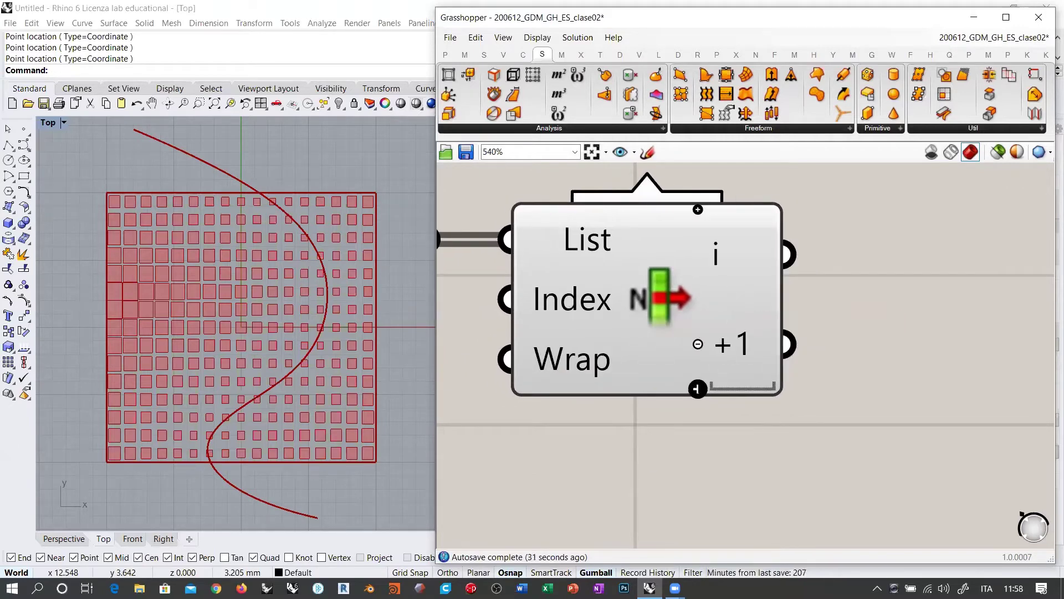
pyautogui.click(728, 344)
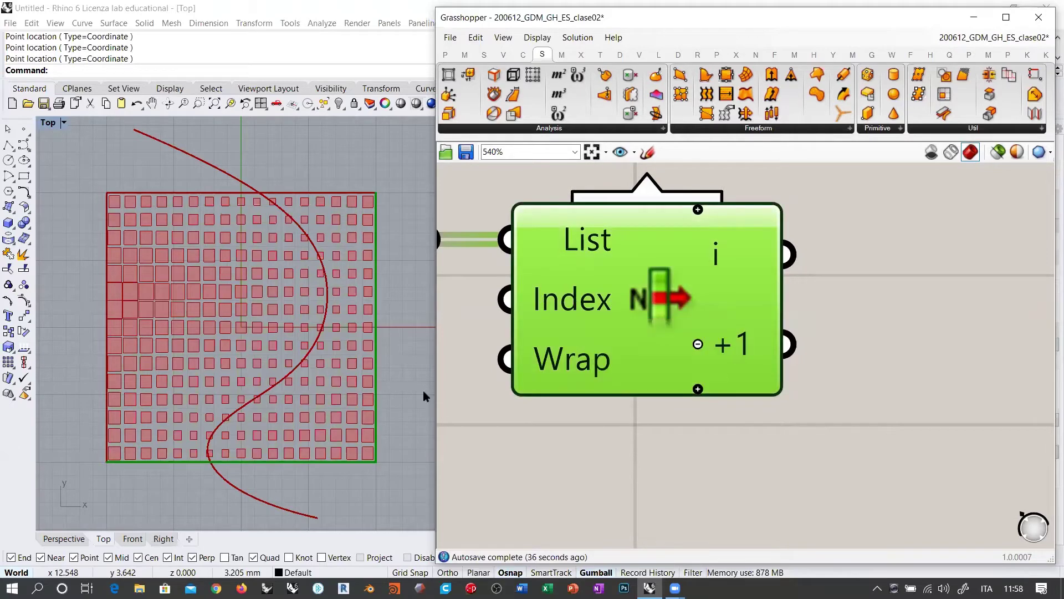
pyautogui.click(698, 389)
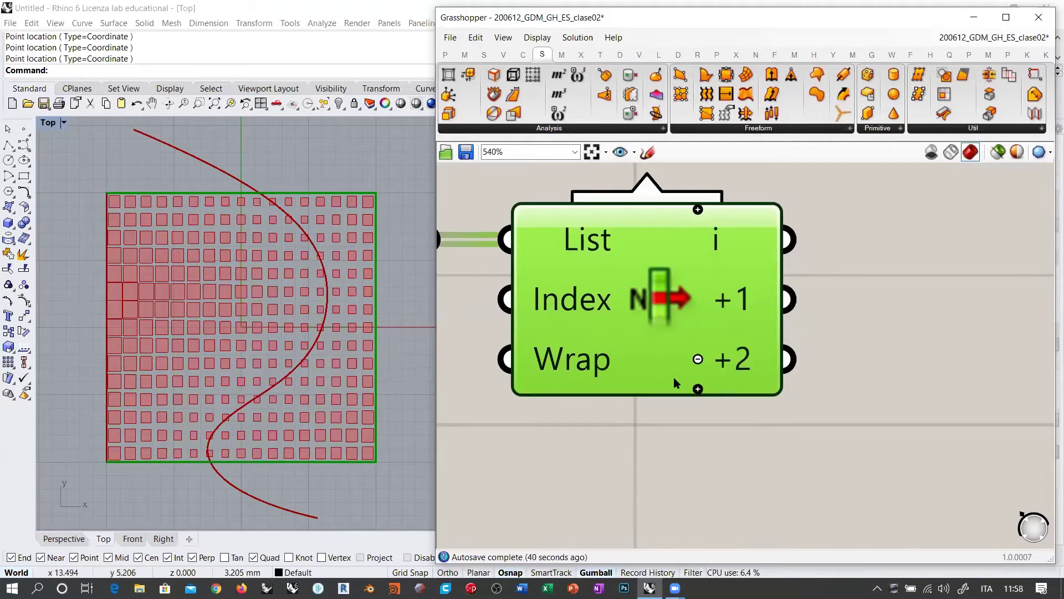
pyautogui.click(698, 389)
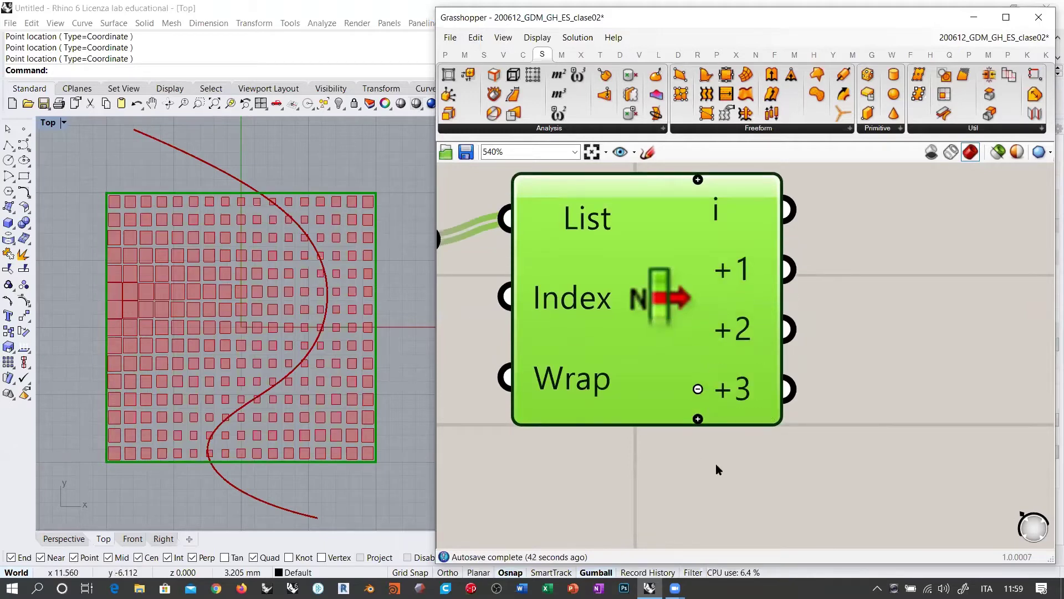
pyautogui.scroll(-4, 716, 463)
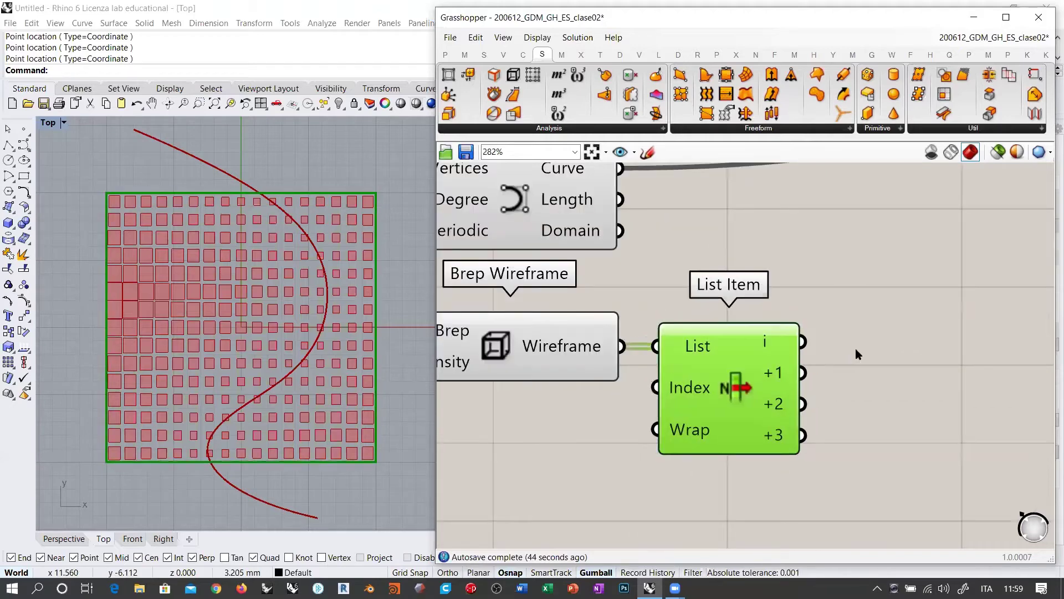
pyautogui.click(858, 355)
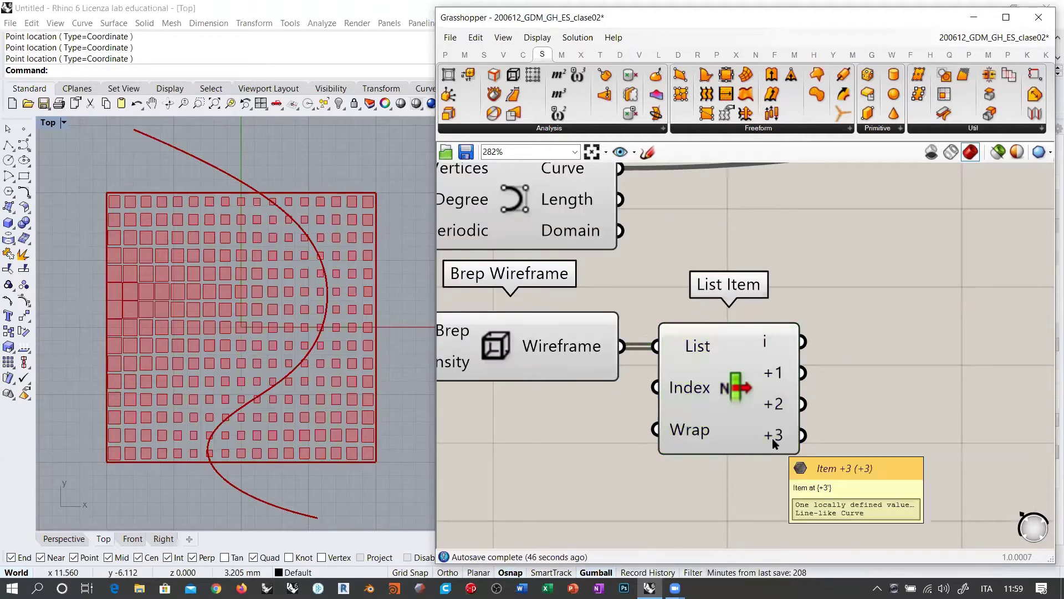
# - Turn off the preview of the Brep Wireframe and List Item components
pyautogui.scroll(-4, 714, 346)
pyautogui.click(588, 364)
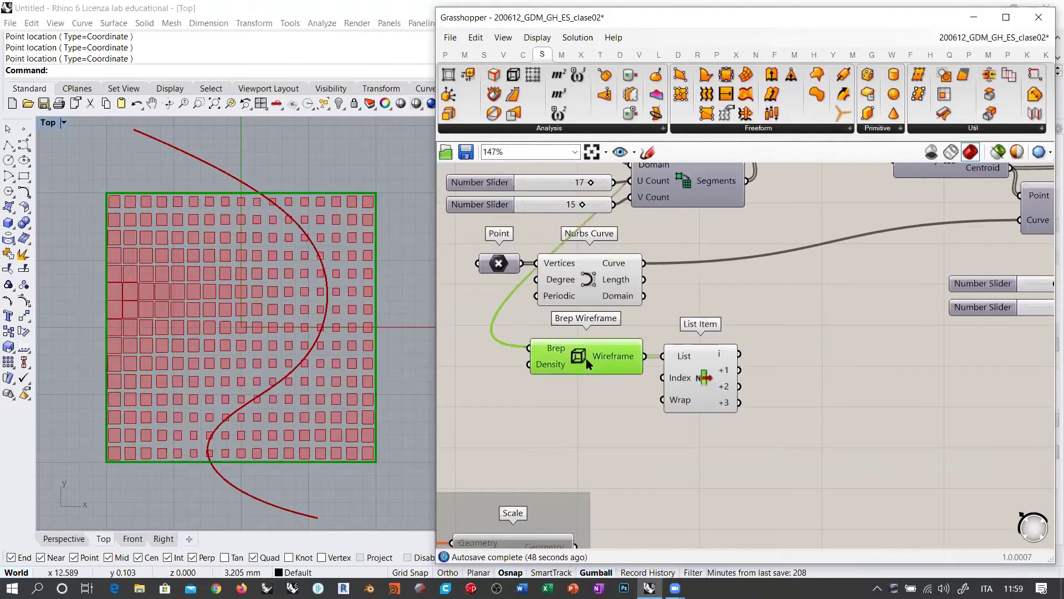
pyautogui.click(610, 409)
pyautogui.click(700, 388)
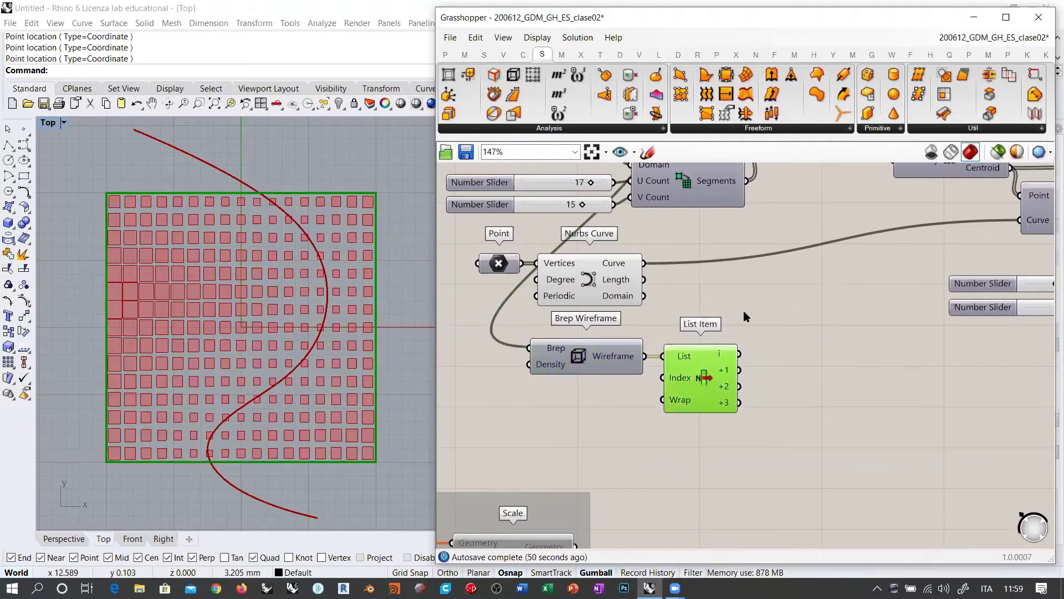
pyautogui.click(744, 312)
# - Try List Item outputs i, +1, +2 and +3 in turn as Curve Closest Point's Curve input, ending with the Nurbs Curve reconnected
pyautogui.moveTo(773, 311); pyautogui.dragTo(703, 336, button='right')
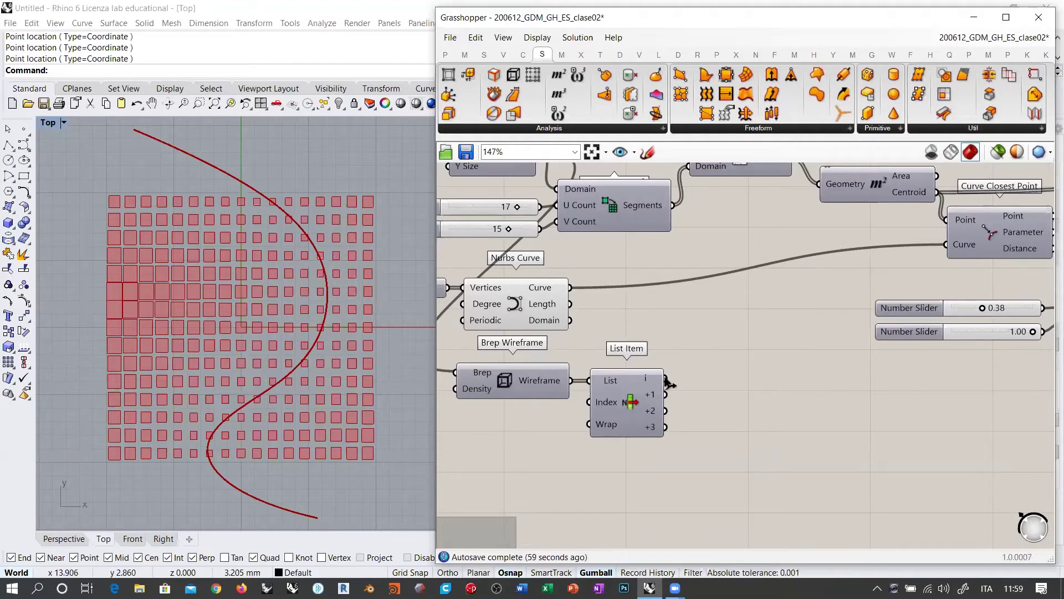
pyautogui.moveTo(666, 378); pyautogui.dragTo(945, 245)
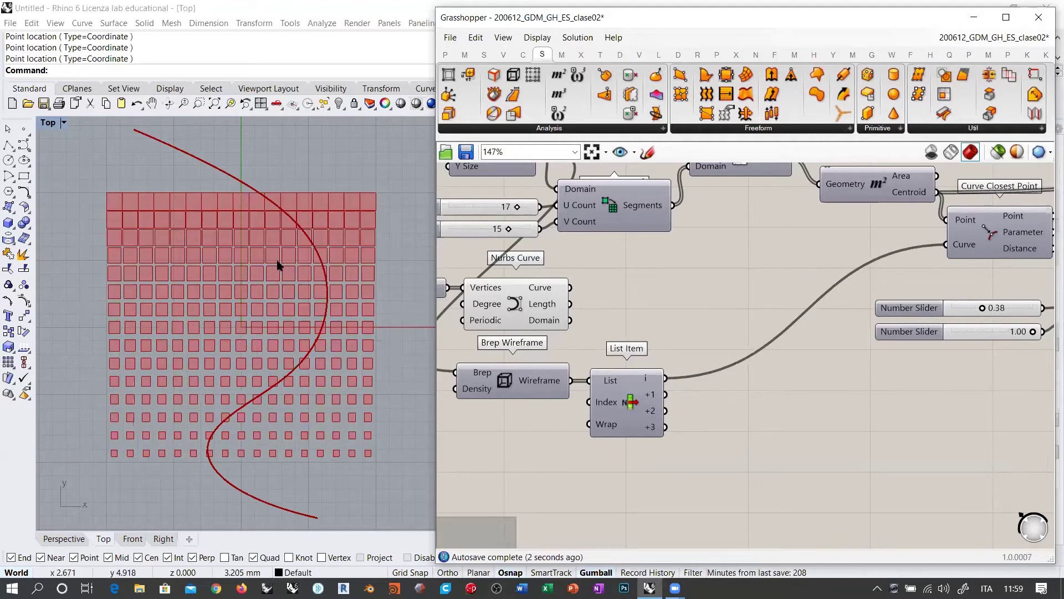
pyautogui.moveTo(670, 396); pyautogui.dragTo(946, 245)
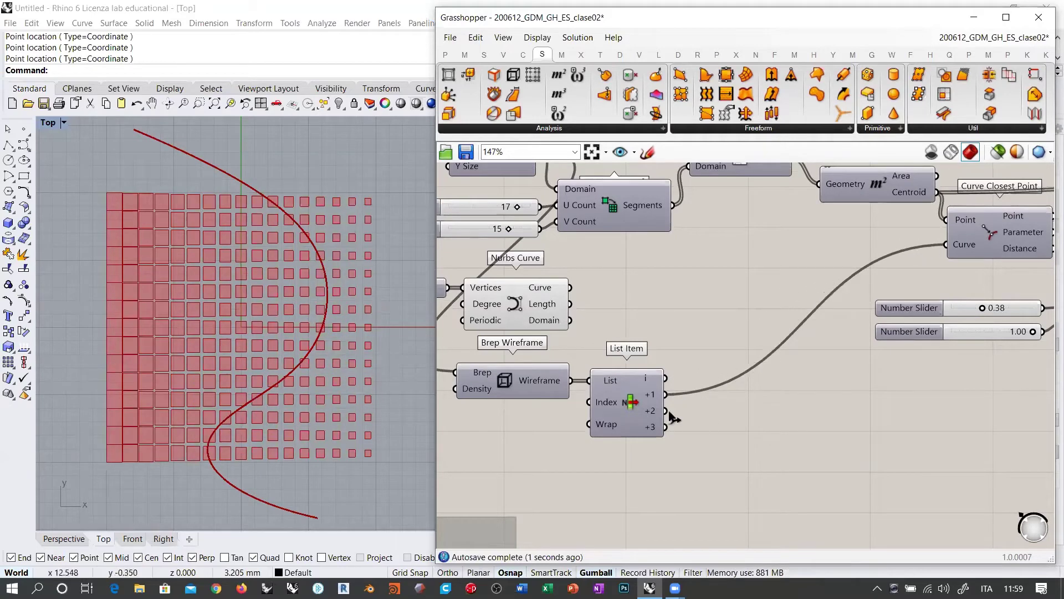
pyautogui.keyDown('shift'); pyautogui.moveTo(665, 410); pyautogui.dragTo(946, 245); pyautogui.keyUp('shift')
pyautogui.moveTo(665, 427); pyautogui.dragTo(945, 244)
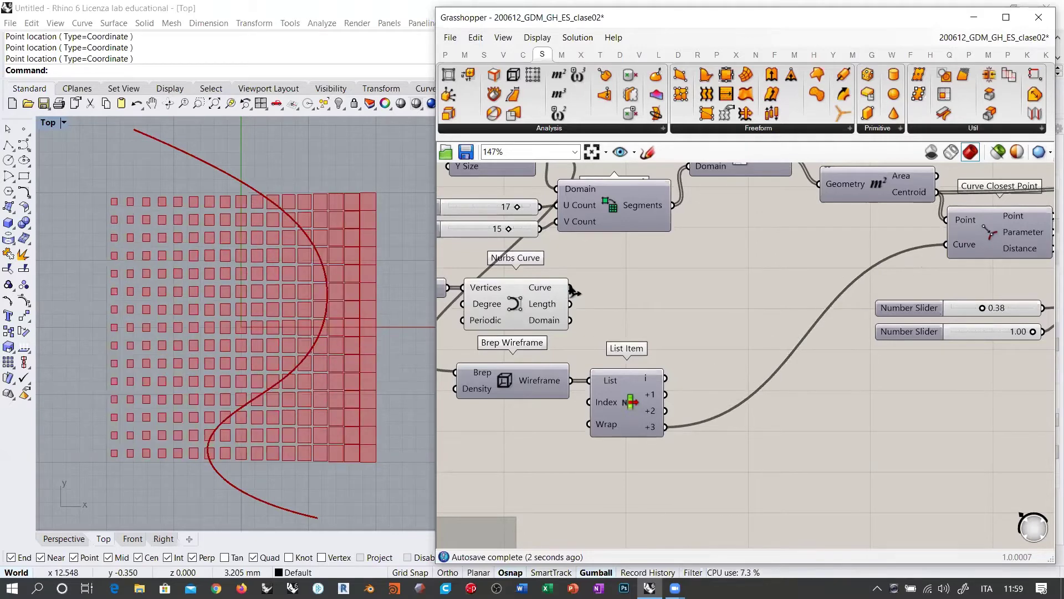
pyautogui.keyDown('shift'); pyautogui.moveTo(570, 287); pyautogui.dragTo(940, 245); pyautogui.keyUp('shift')
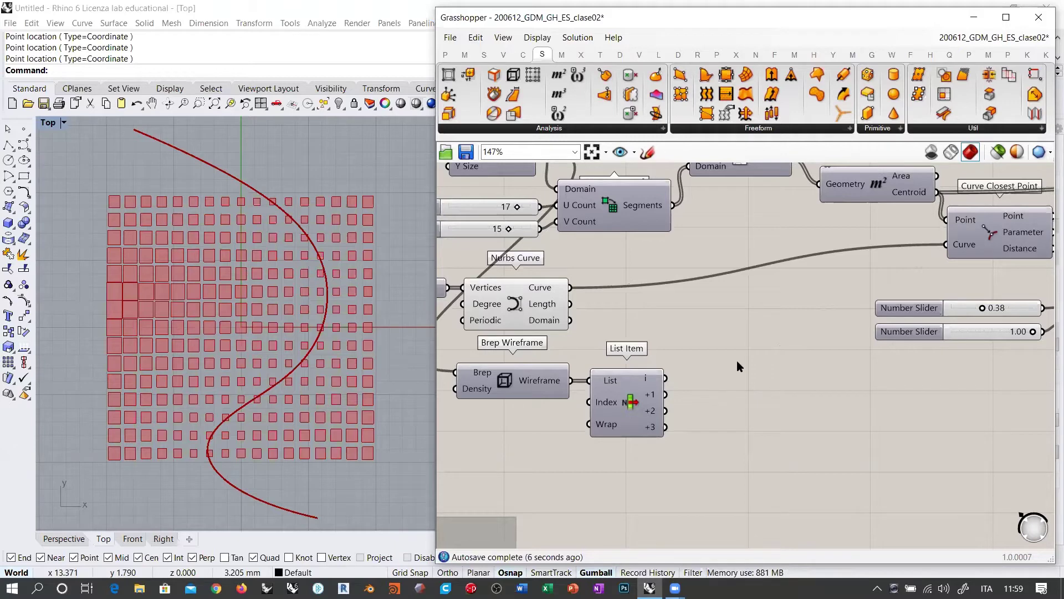
# - Switch Curve Closest Point's Curve input to List Item's i output and back to the Nurbs Curve output
pyautogui.moveTo(752, 298); pyautogui.dragTo(721, 312, button='right')
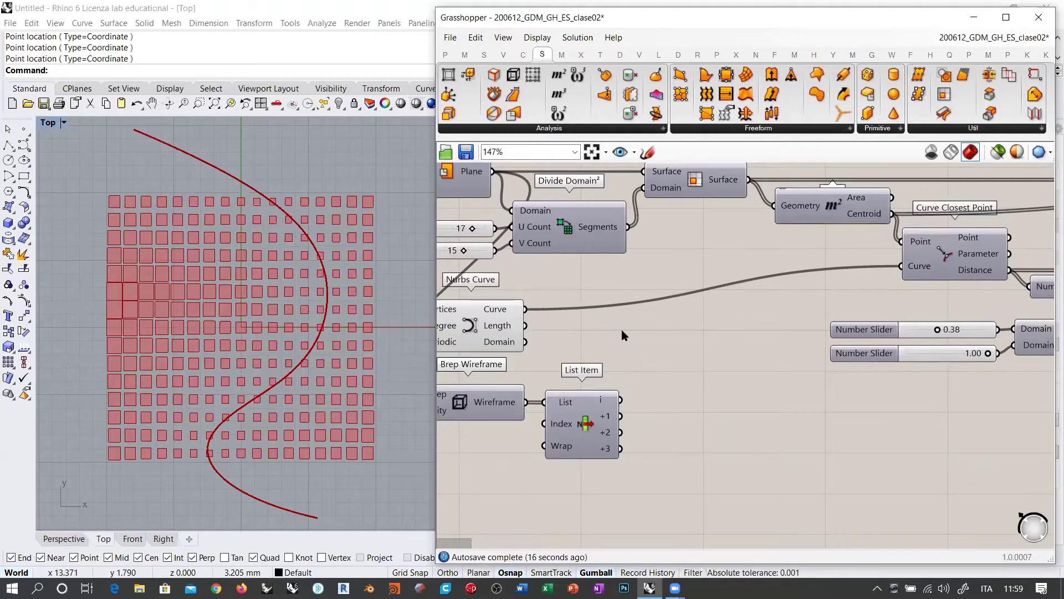
pyautogui.moveTo(620, 399); pyautogui.dragTo(901, 266)
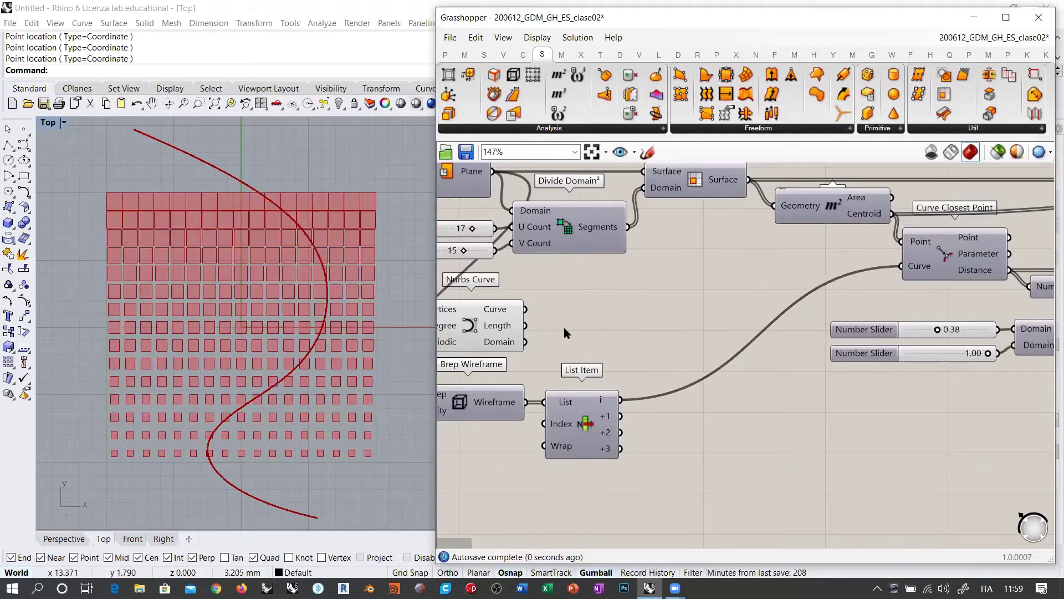
pyautogui.moveTo(525, 309); pyautogui.dragTo(901, 267)
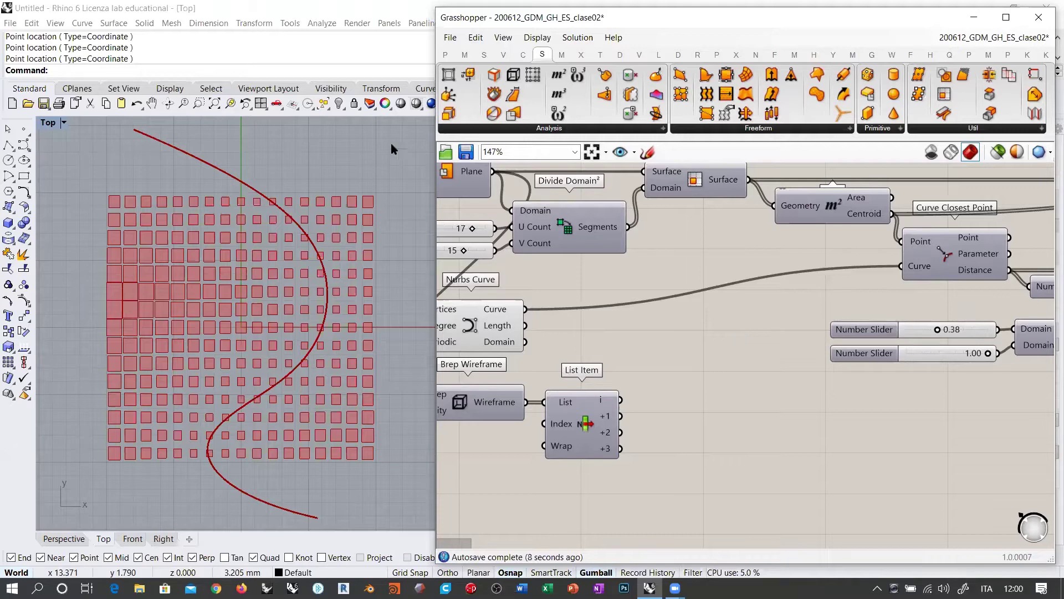
pyautogui.click(297, 106)
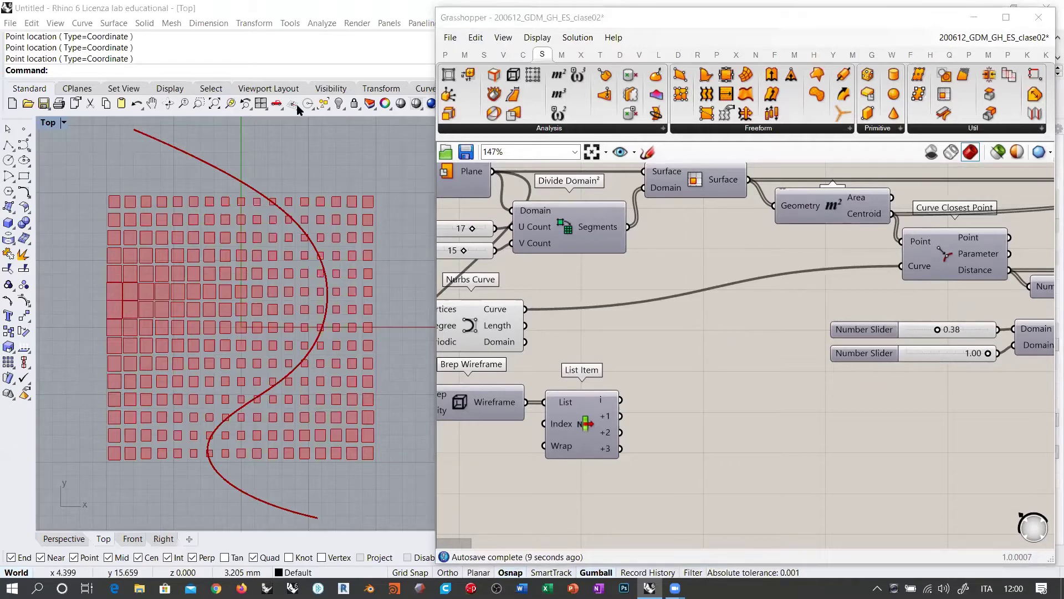
pyautogui.click(761, 321)
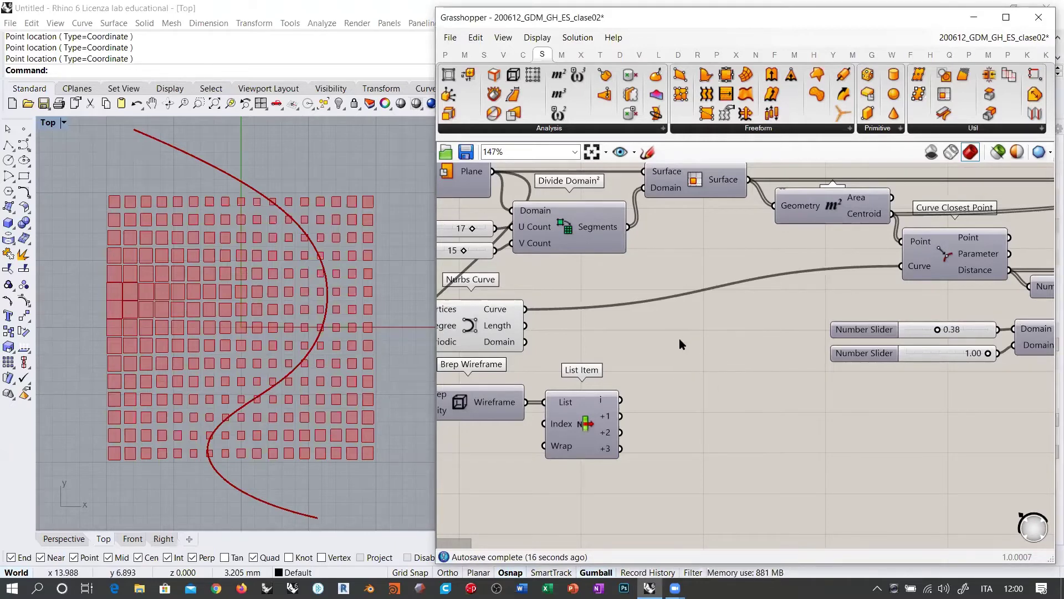
pyautogui.scroll(5, 680, 340)
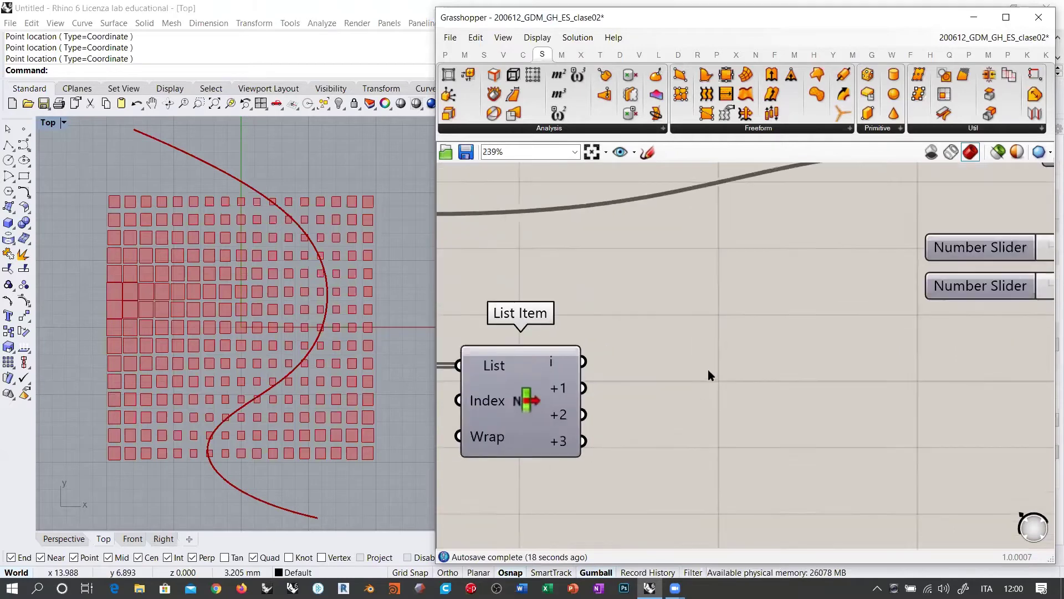
pyautogui.moveTo(708, 370); pyautogui.dragTo(717, 333, button='right')
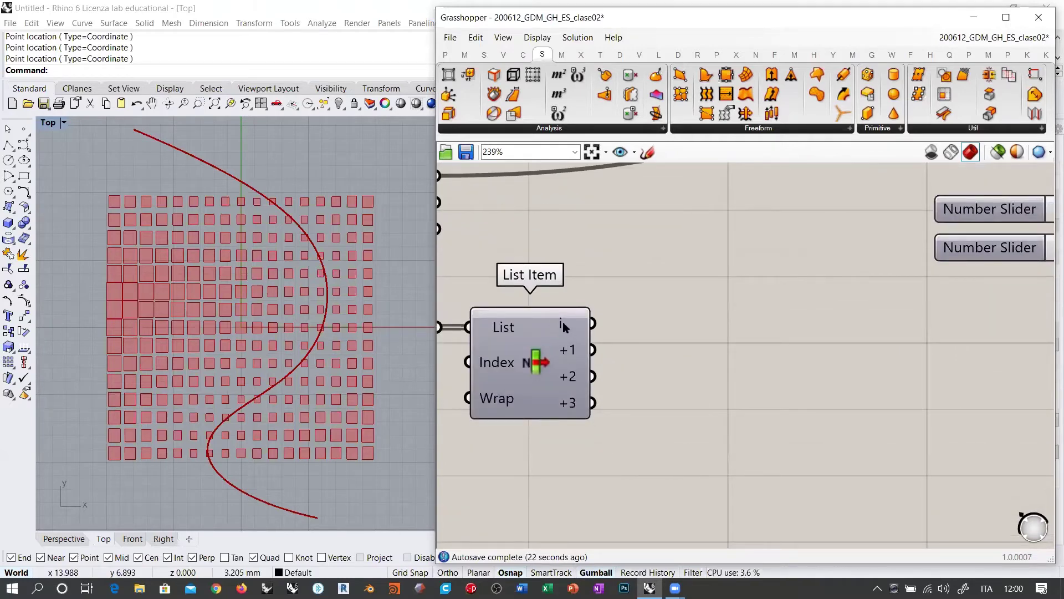
pyautogui.moveTo(572, 408)
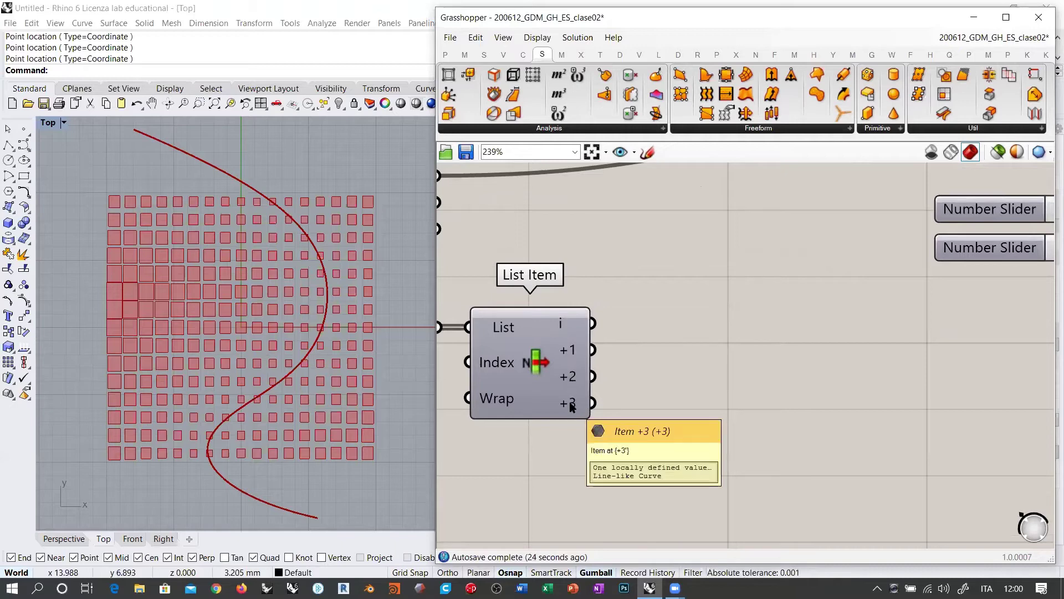
pyautogui.moveTo(710, 373); pyautogui.dragTo(694, 422, button='right')
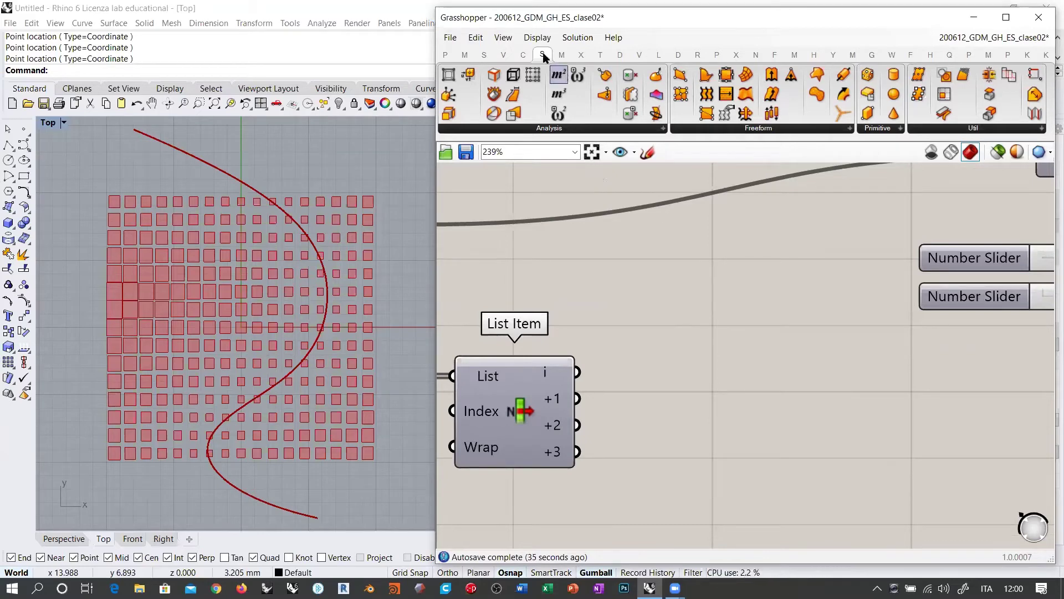
# - Add a Stream Filter component beside List Item, ready to choose between the separated edges
pyautogui.click(484, 55)
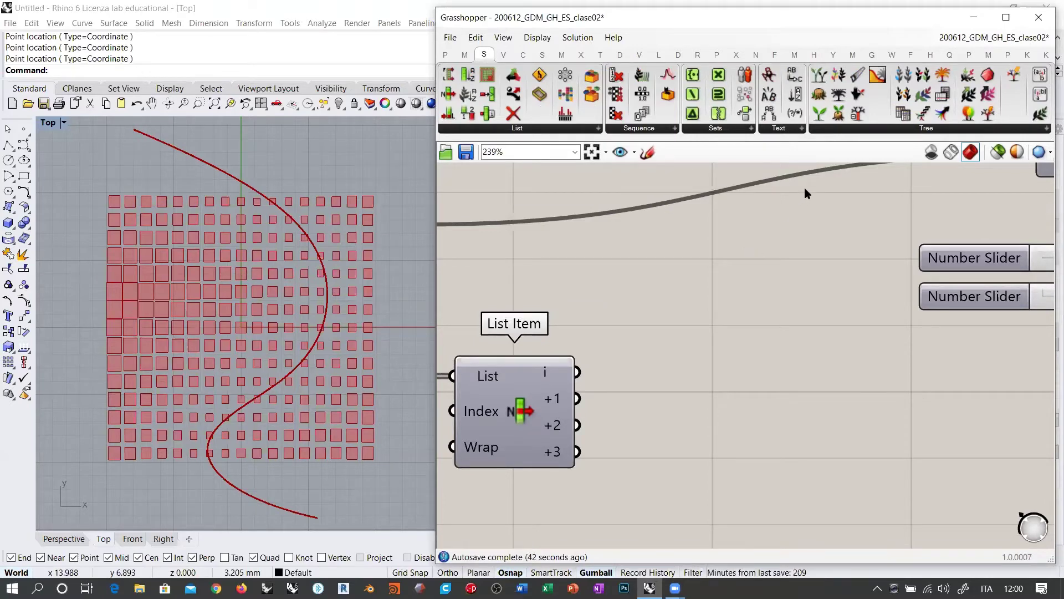
pyautogui.click(529, 129)
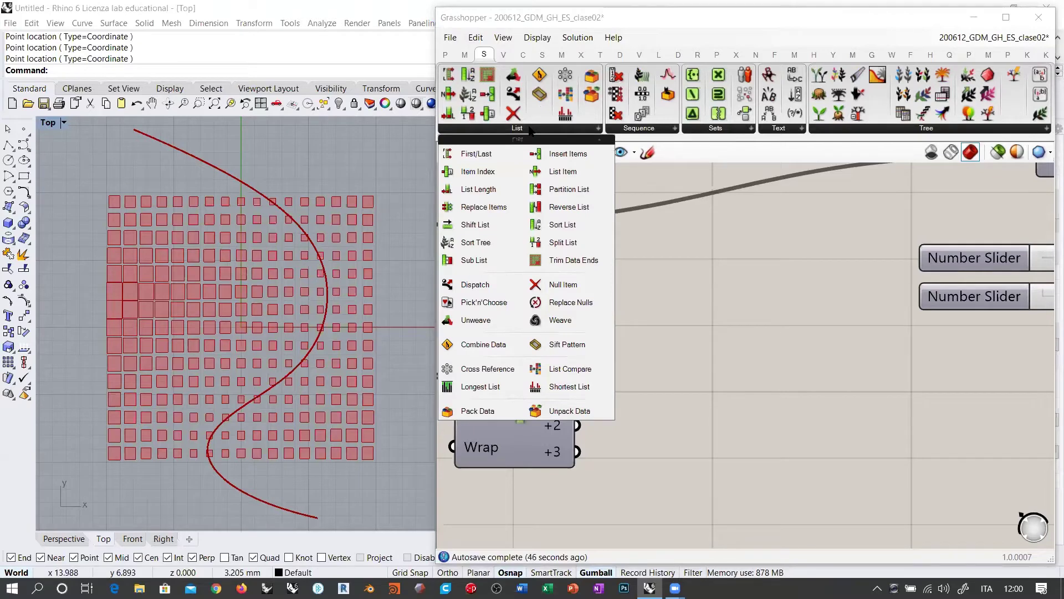
pyautogui.click(905, 129)
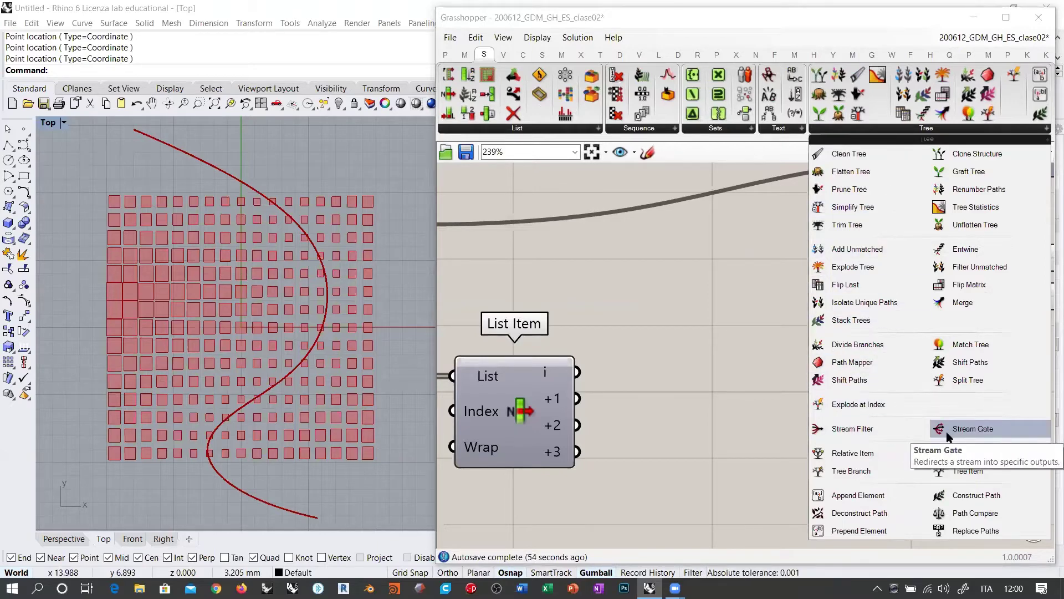
pyautogui.click(883, 433)
pyautogui.click(708, 385)
pyautogui.moveTo(707, 385); pyautogui.dragTo(736, 370)
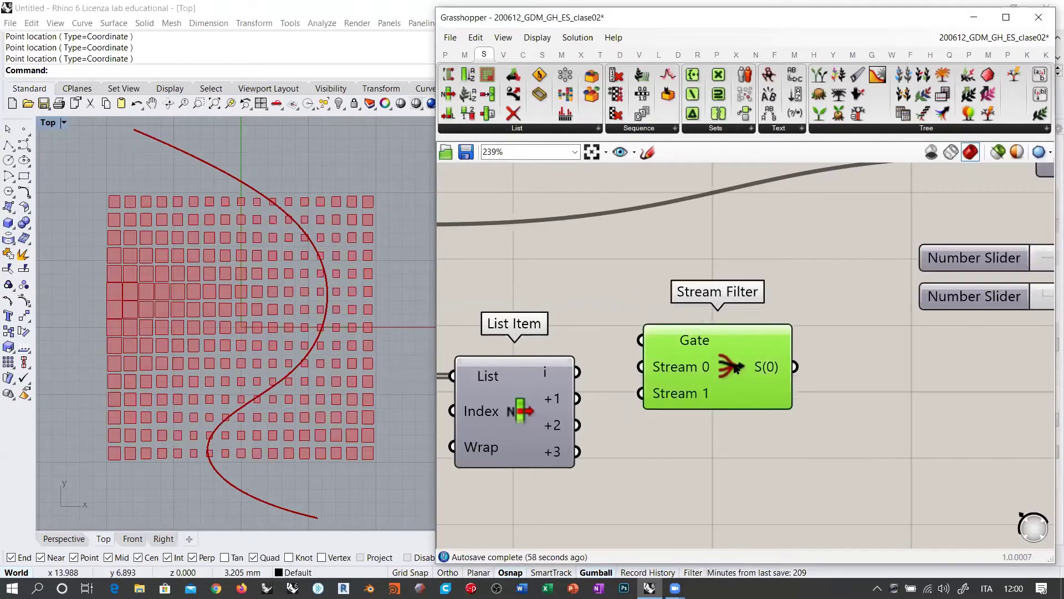
pyautogui.click(789, 443)
# - Add two more stream inputs, 2 and 3, to the Stream Filter
pyautogui.scroll(3, 732, 365)
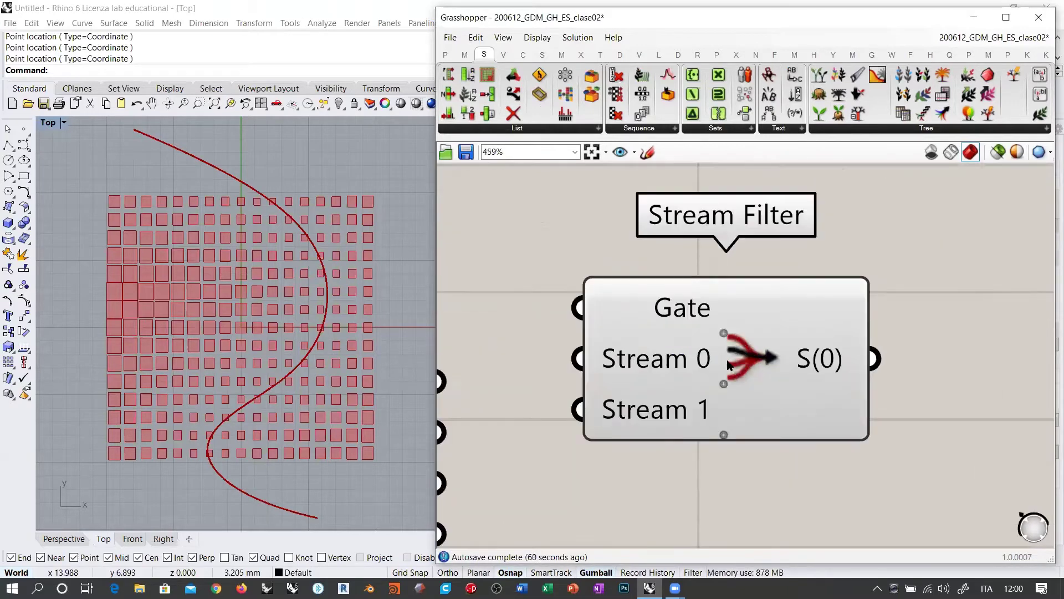
pyautogui.scroll(1, 728, 365)
pyautogui.moveTo(644, 310); pyautogui.dragTo(696, 269, button='right')
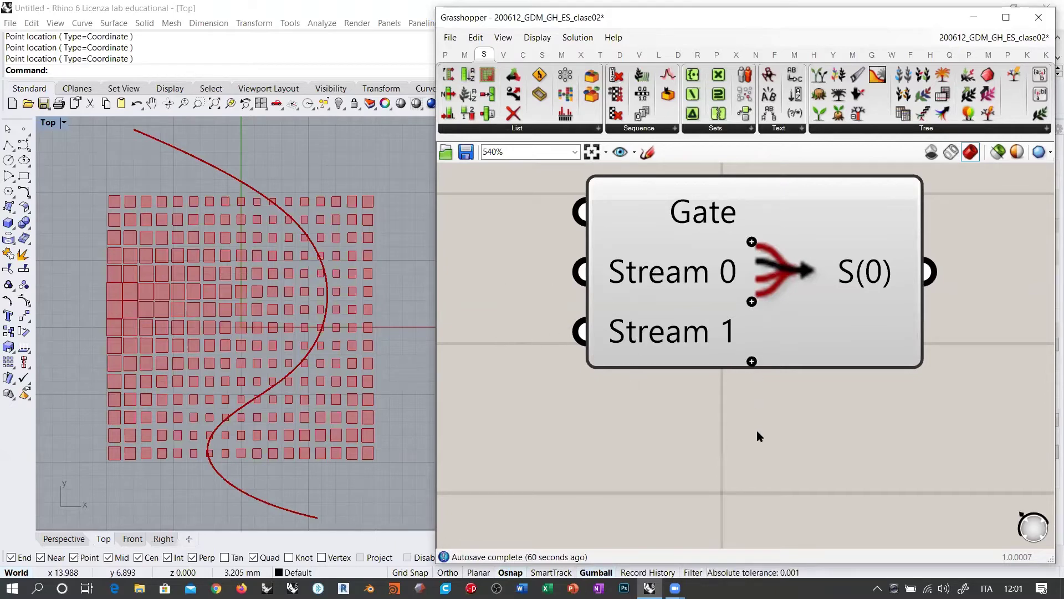
pyautogui.scroll(-3, 843, 369)
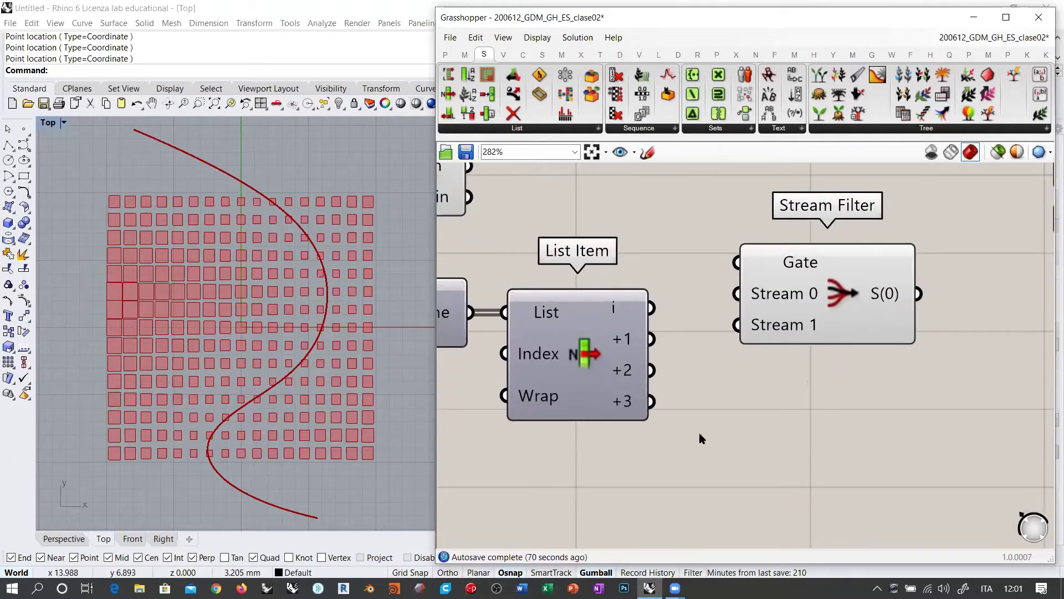
pyautogui.scroll(4, 817, 313)
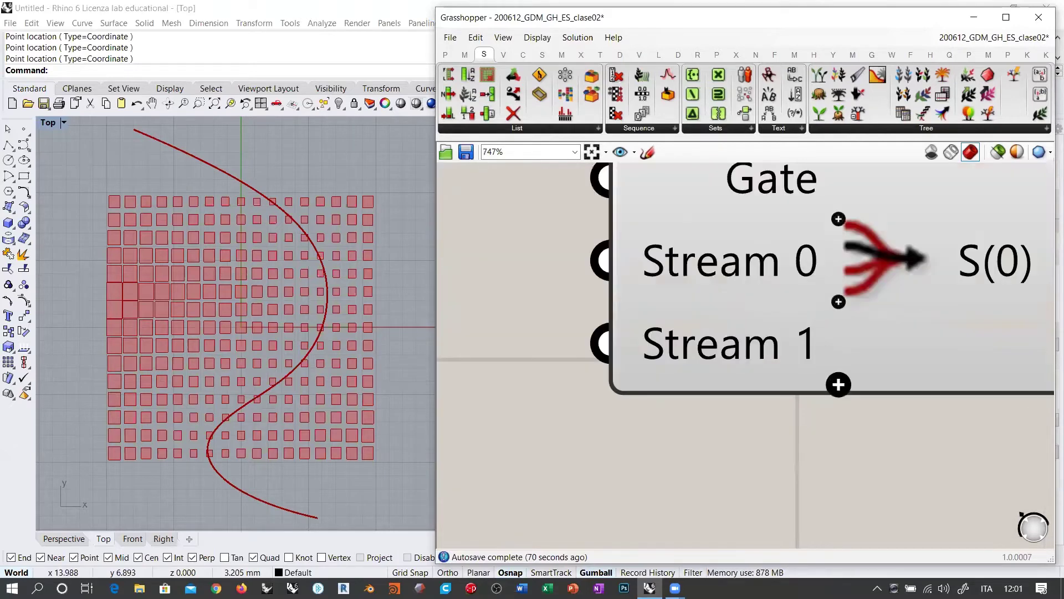
pyautogui.click(838, 384)
pyautogui.click(837, 424)
pyautogui.scroll(-3, 798, 441)
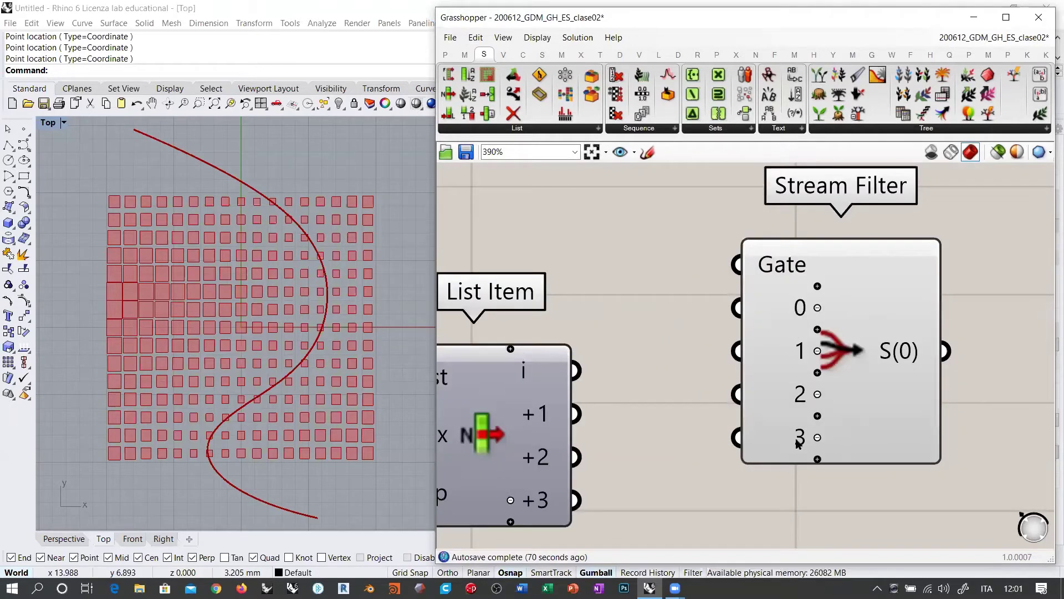
# - Connect List Item outputs i, +1, +2 and +3 to Stream Filter inputs 0, 1, 2 and 3, and align the filter with List Item
pyautogui.moveTo(781, 472); pyautogui.dragTo(806, 400, button='right')
pyautogui.moveTo(599, 299); pyautogui.dragTo(761, 237)
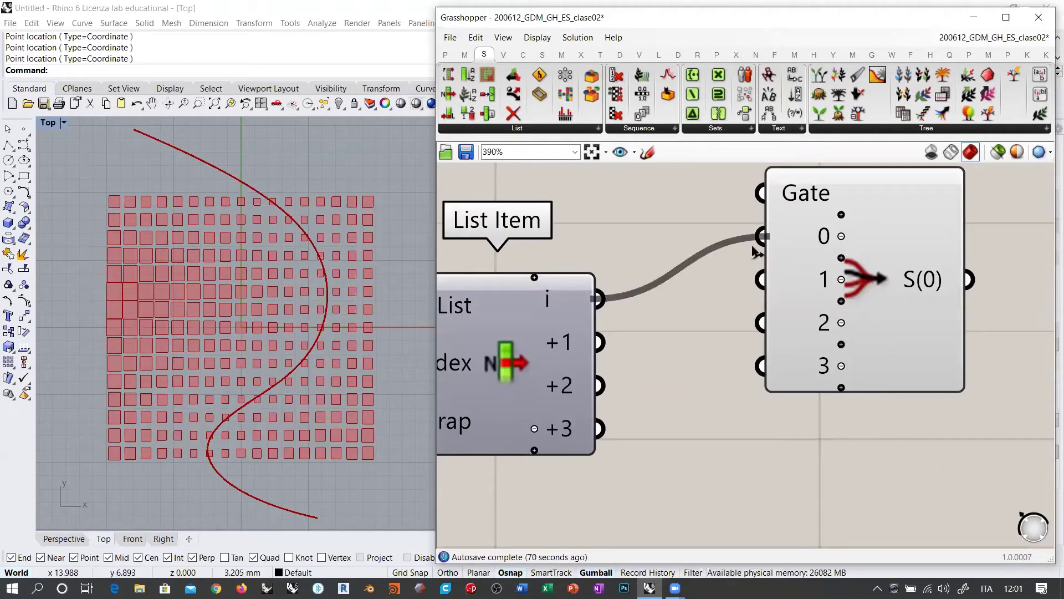
pyautogui.moveTo(763, 280); pyautogui.dragTo(600, 342)
pyautogui.moveTo(600, 386); pyautogui.dragTo(761, 322)
pyautogui.moveTo(761, 366); pyautogui.dragTo(599, 428)
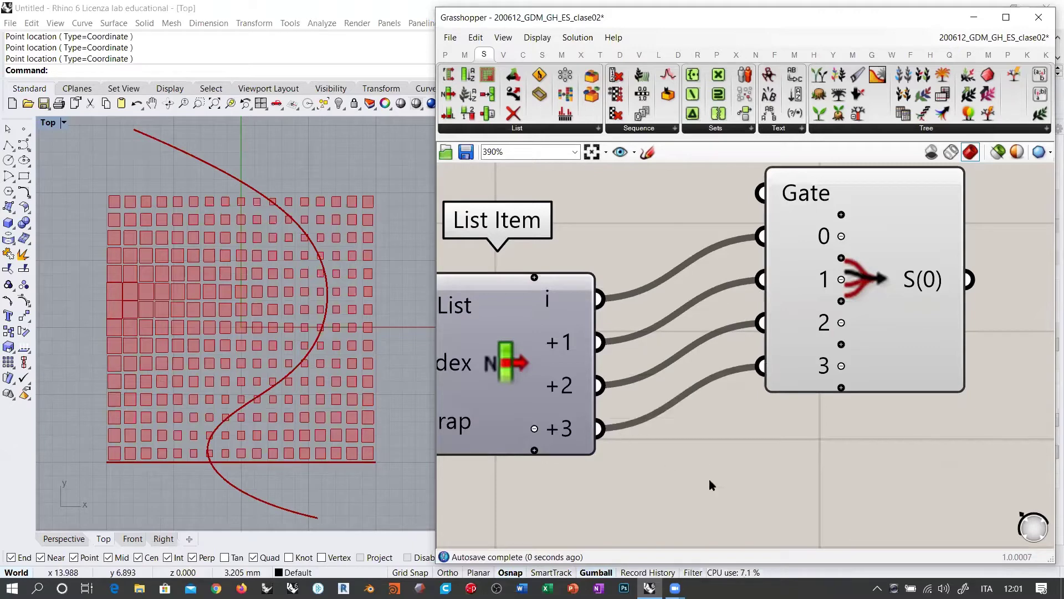
pyautogui.moveTo(868, 263); pyautogui.dragTo(825, 325)
pyautogui.click(673, 228)
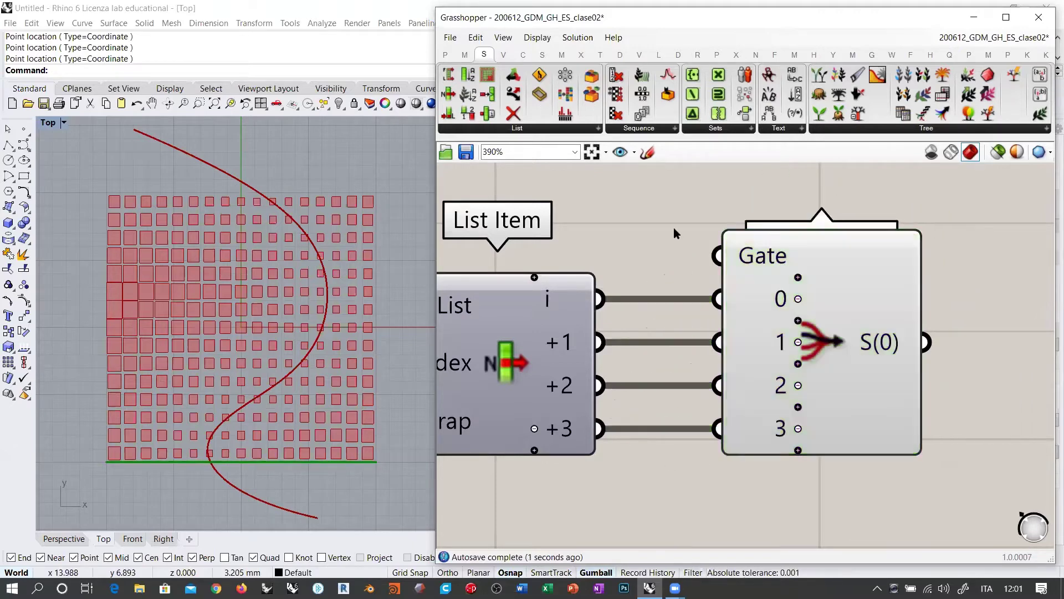
pyautogui.scroll(-1, 644, 243)
pyautogui.click(816, 327)
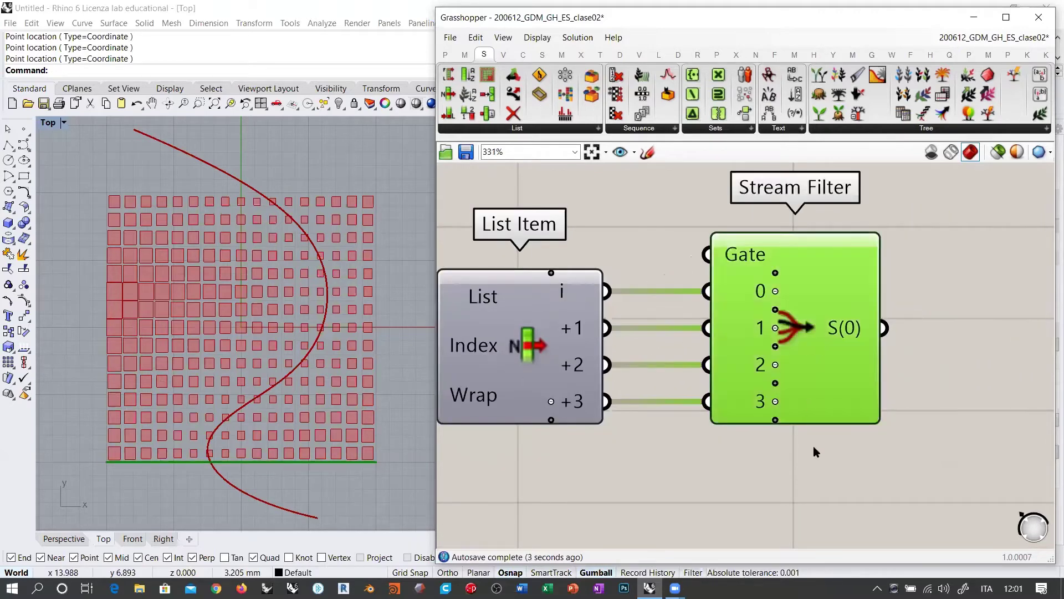
pyautogui.click(813, 447)
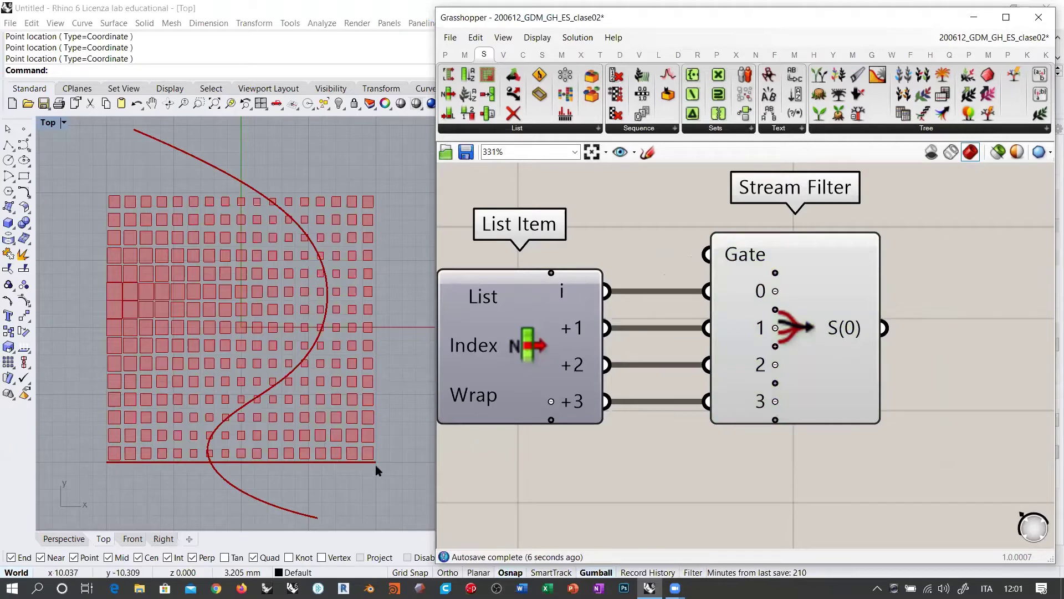
# - Add an integer Number Slider ranging from 0 to 3 above List Item and connect it to the Stream Filter's Gate input
pyautogui.moveTo(733, 258)
pyautogui.scroll(-2, 729, 291)
pyautogui.scroll(-2, 743, 280)
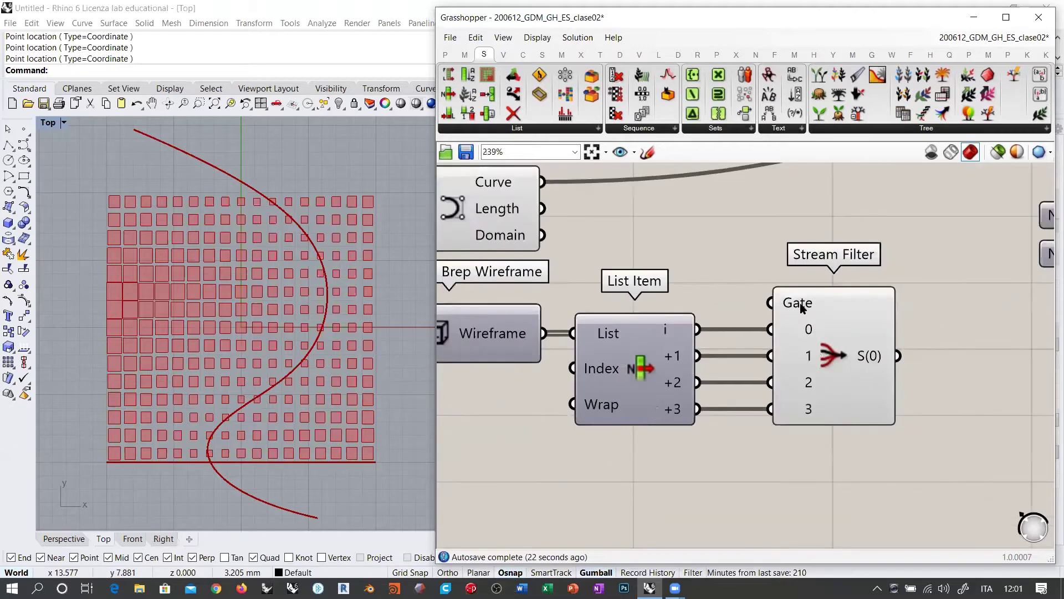
pyautogui.moveTo(803, 309)
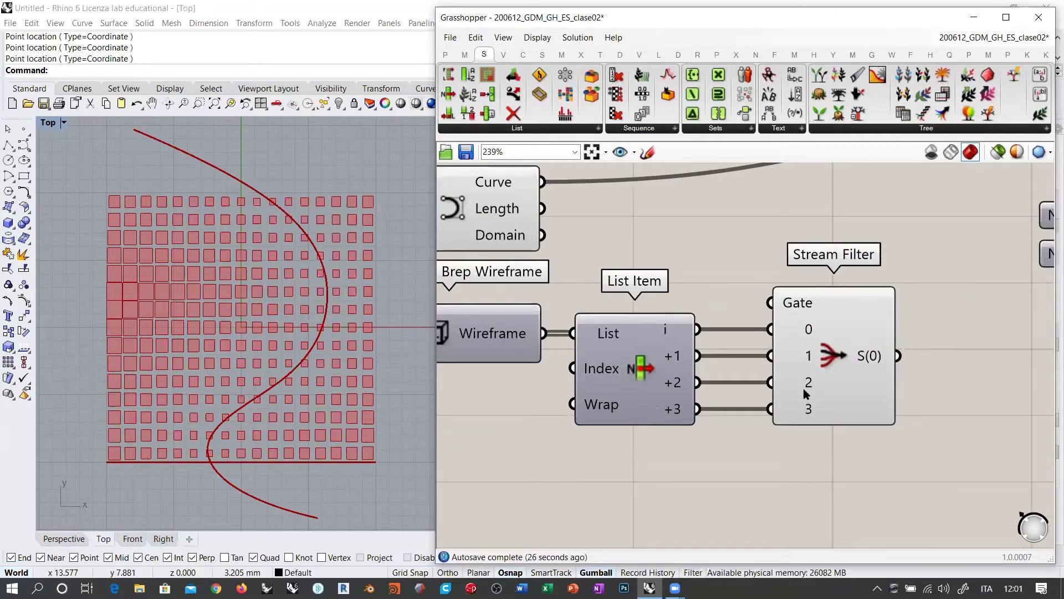
pyautogui.doubleClick(705, 275)
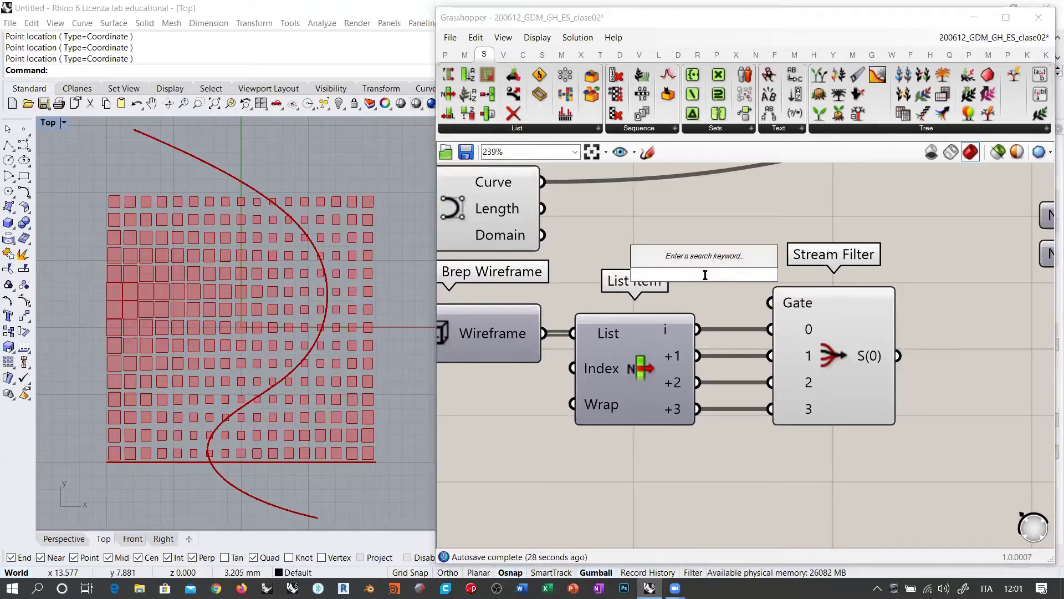
pyautogui.write('0<3')
pyautogui.press('Return')
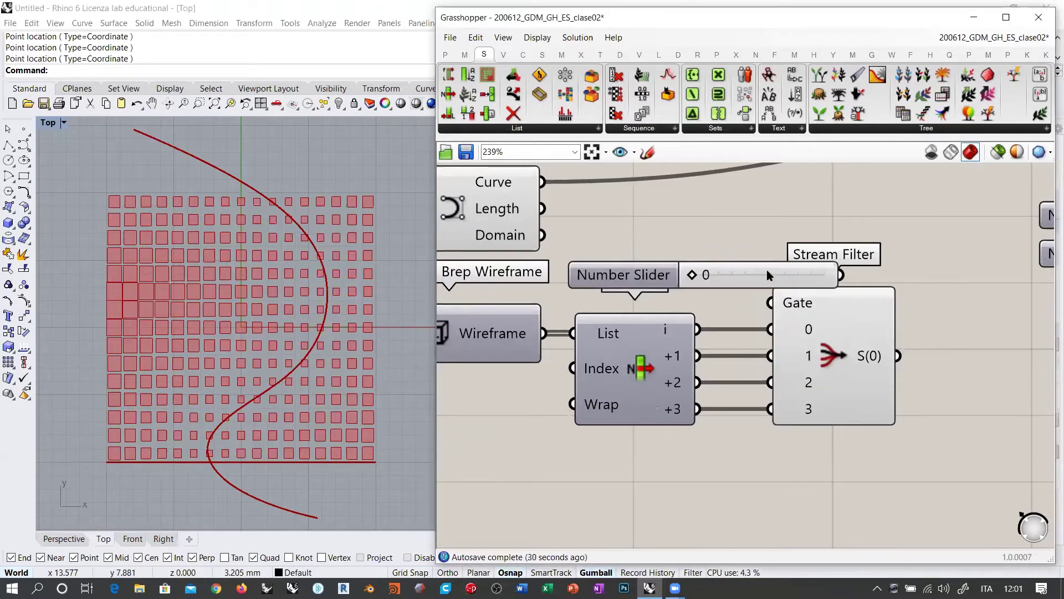
pyautogui.moveTo(767, 275); pyautogui.dragTo(647, 278)
pyautogui.moveTo(721, 279); pyautogui.dragTo(769, 302)
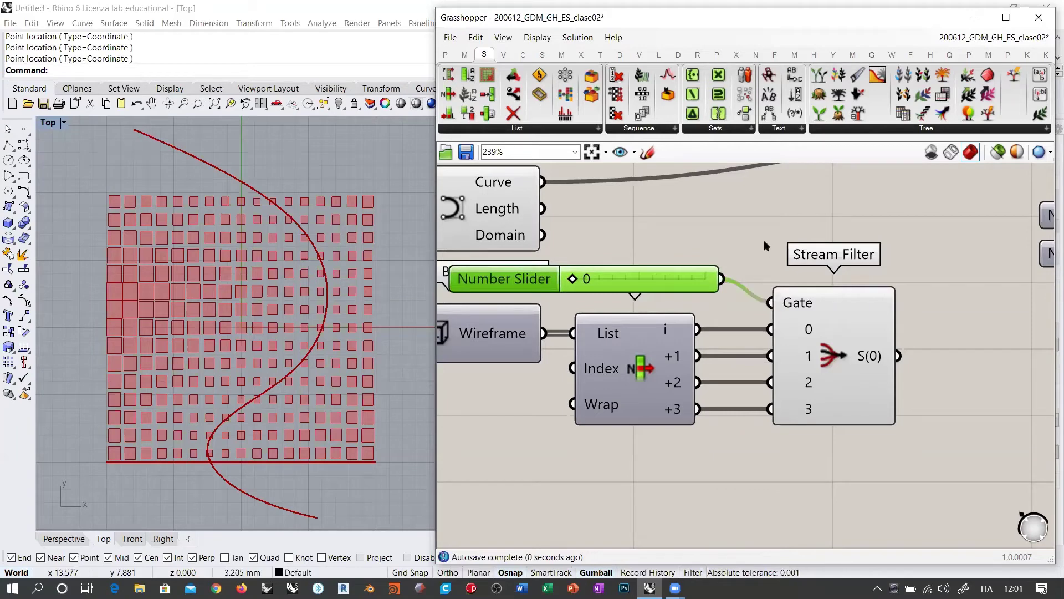
# - Try the gate slider at 2, and delete the Number Slider feeding the Stream Filter's Gate
pyautogui.moveTo(574, 278); pyautogui.dragTo(673, 281)
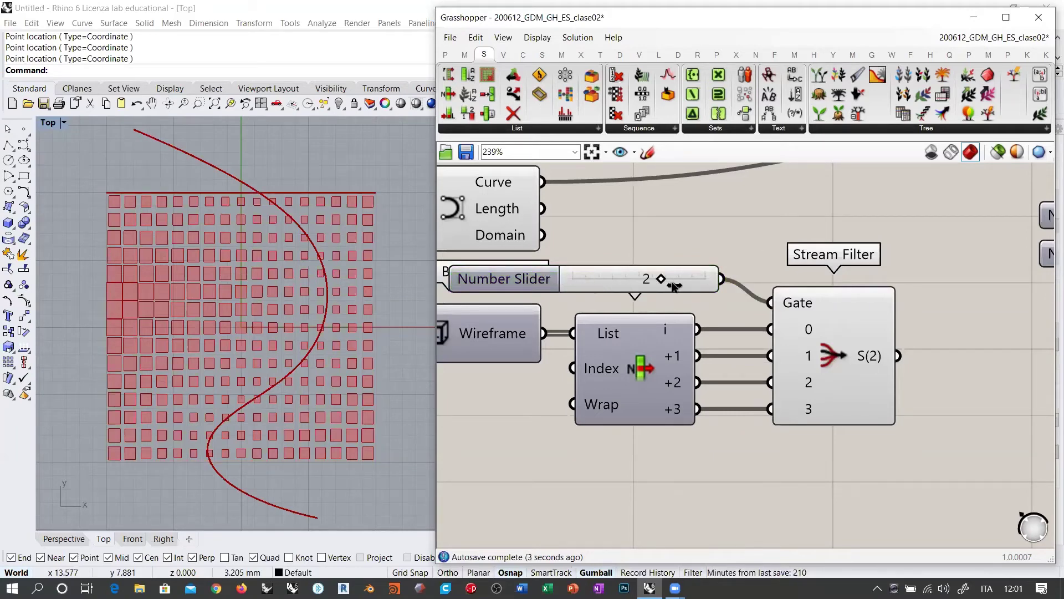
pyautogui.click(687, 281)
pyautogui.press('Delete')
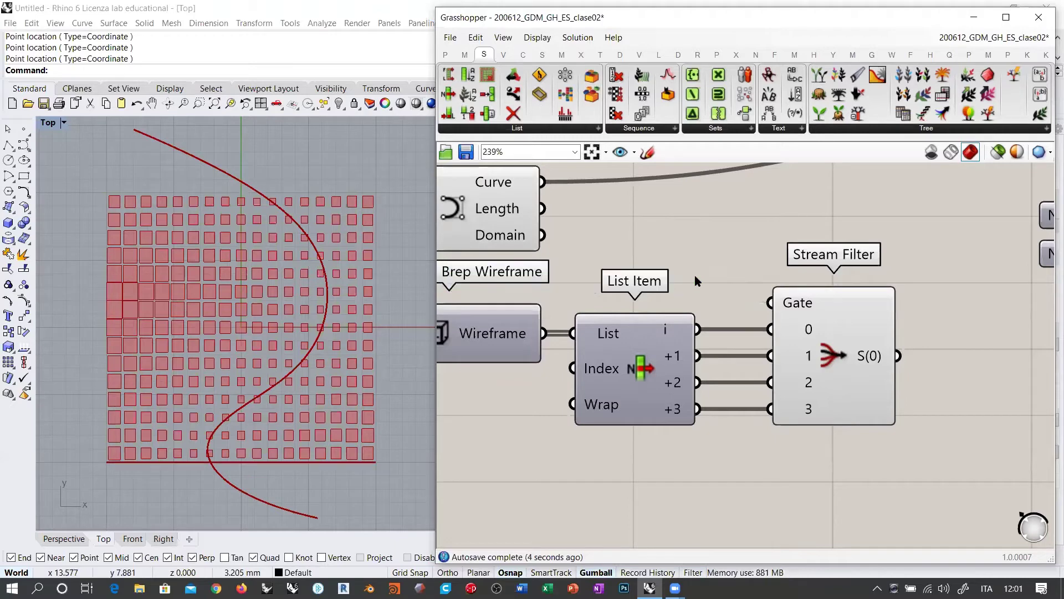
# - Move Brep Wireframe, List Item and Stream Filter together slightly down the canvas to make room above them
pyautogui.scroll(-3, 837, 340)
pyautogui.moveTo(696, 343); pyautogui.dragTo(604, 309)
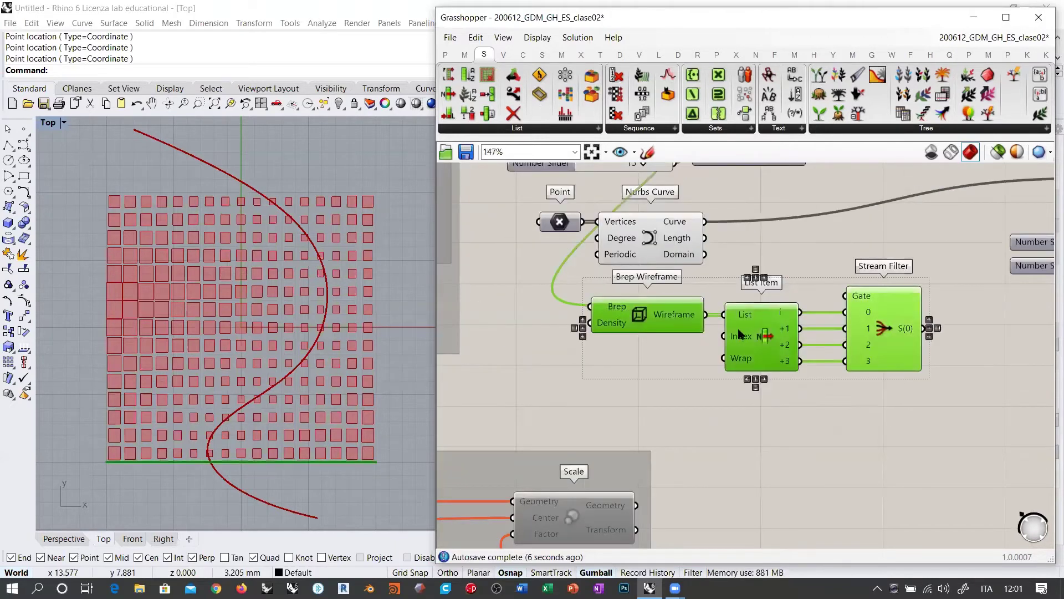
pyautogui.moveTo(746, 325); pyautogui.dragTo(750, 364)
# - Add a Value List component above List Item, between Brep Wireframe and the Stream Filter
pyautogui.scroll(2, 775, 315)
pyautogui.click(777, 292)
pyautogui.doubleClick(777, 291)
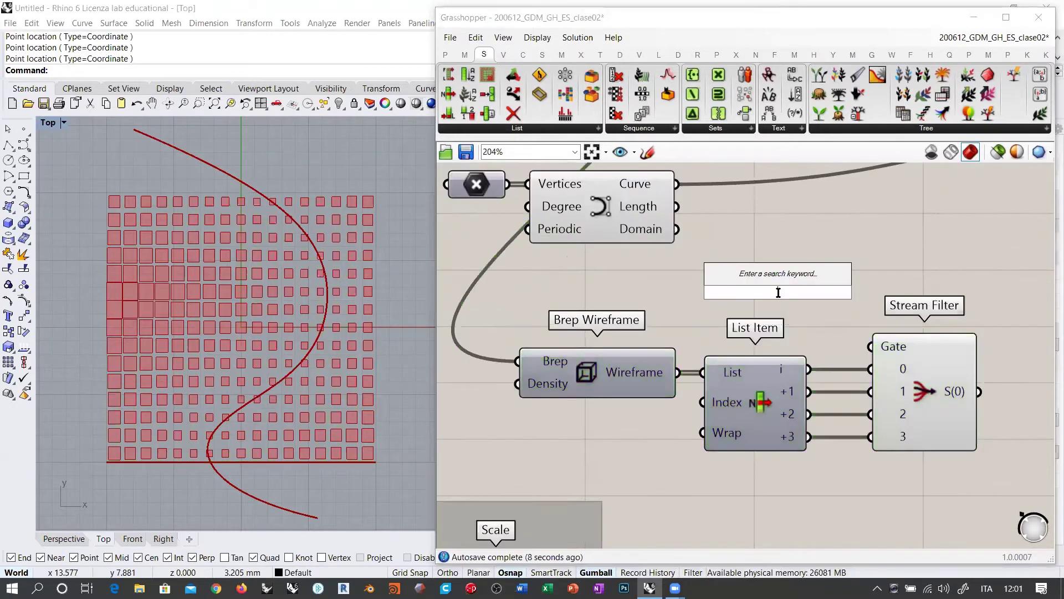
pyautogui.write('valu')
pyautogui.press('Return')
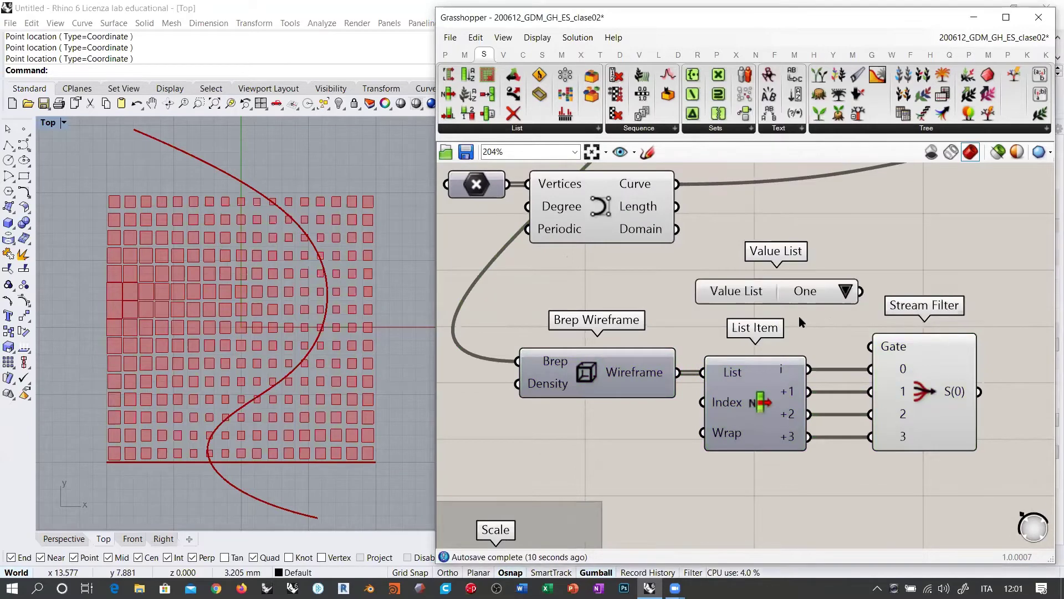
pyautogui.moveTo(749, 301); pyautogui.dragTo(695, 303)
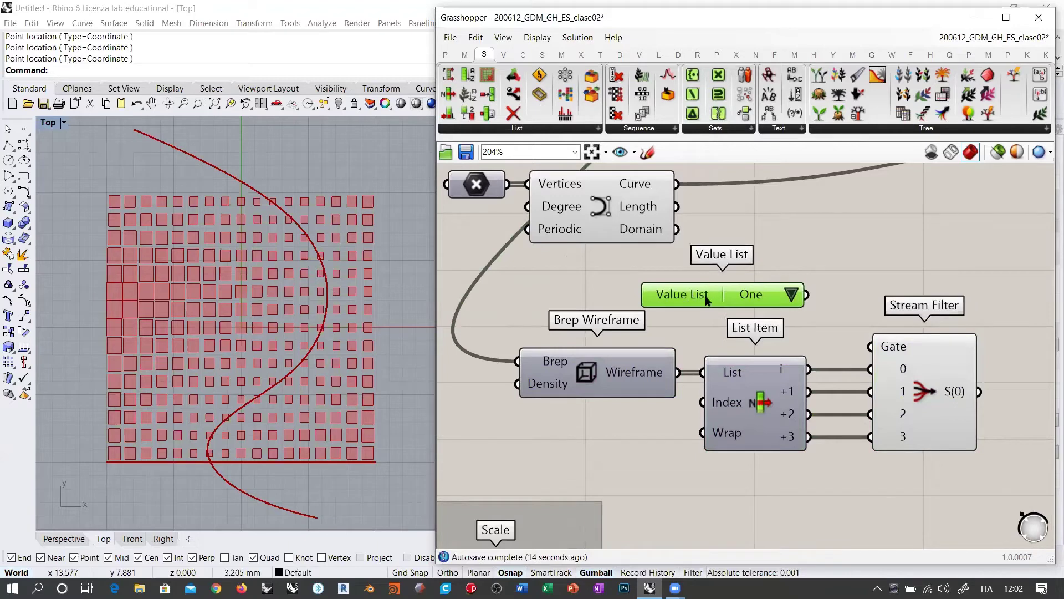
# - Edit the Value List constants so the first two entries are INF = 0 and DER = 1
pyautogui.doubleClick(748, 296)
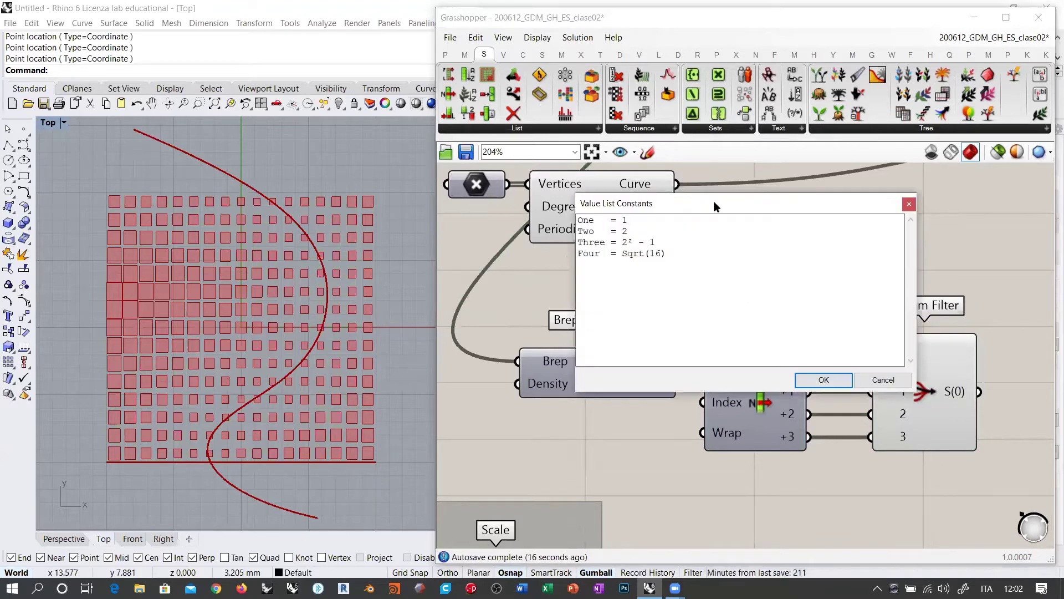
pyautogui.moveTo(714, 205); pyautogui.dragTo(624, 368)
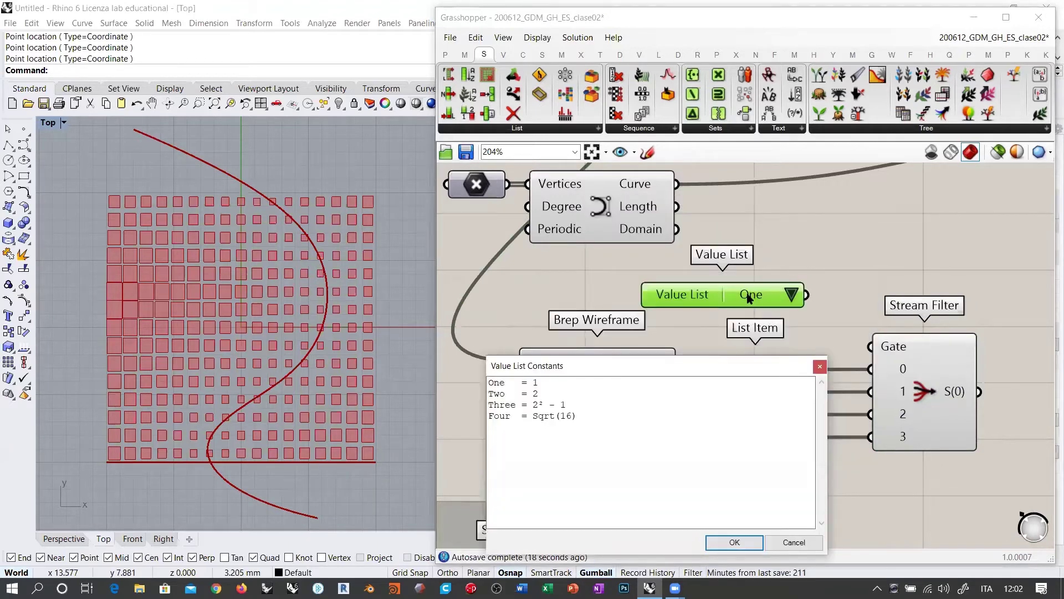
pyautogui.doubleClick(535, 382)
pyautogui.moveTo(504, 382); pyautogui.dragTo(480, 381)
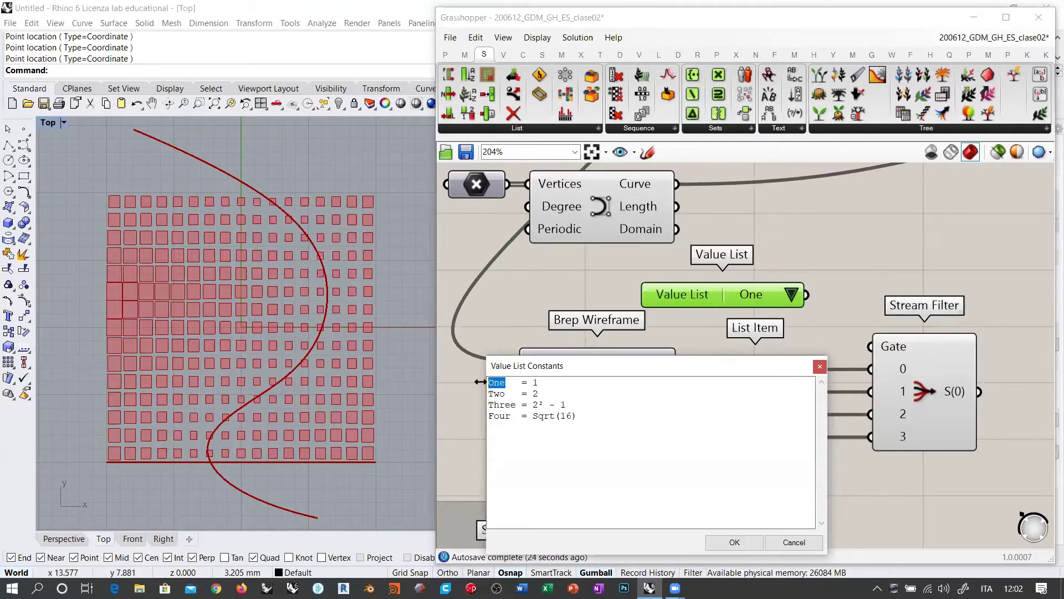
pyautogui.write('INF')
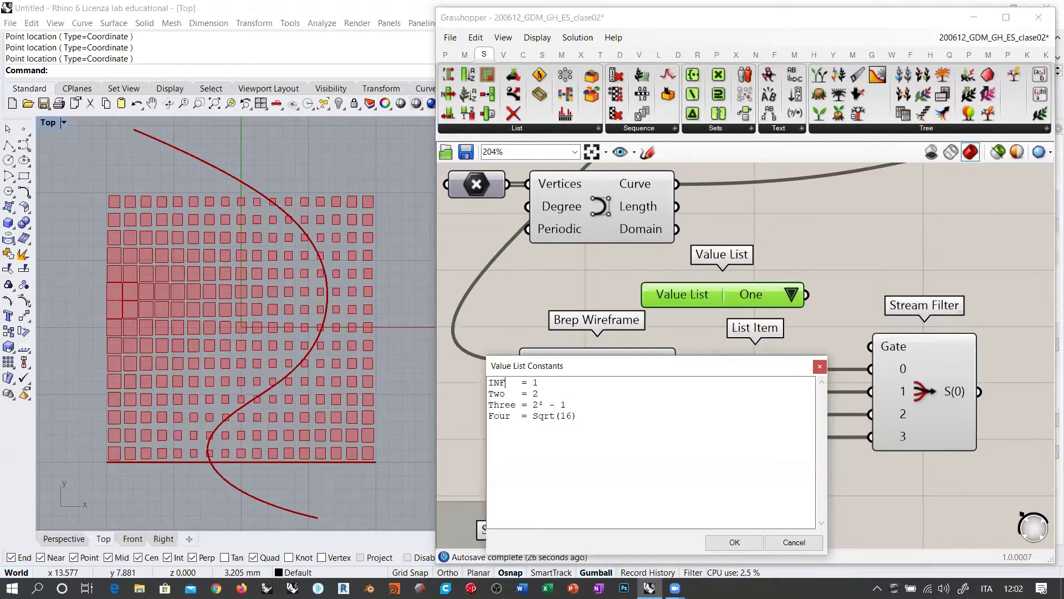
pyautogui.click(535, 383)
pyautogui.doubleClick(508, 392)
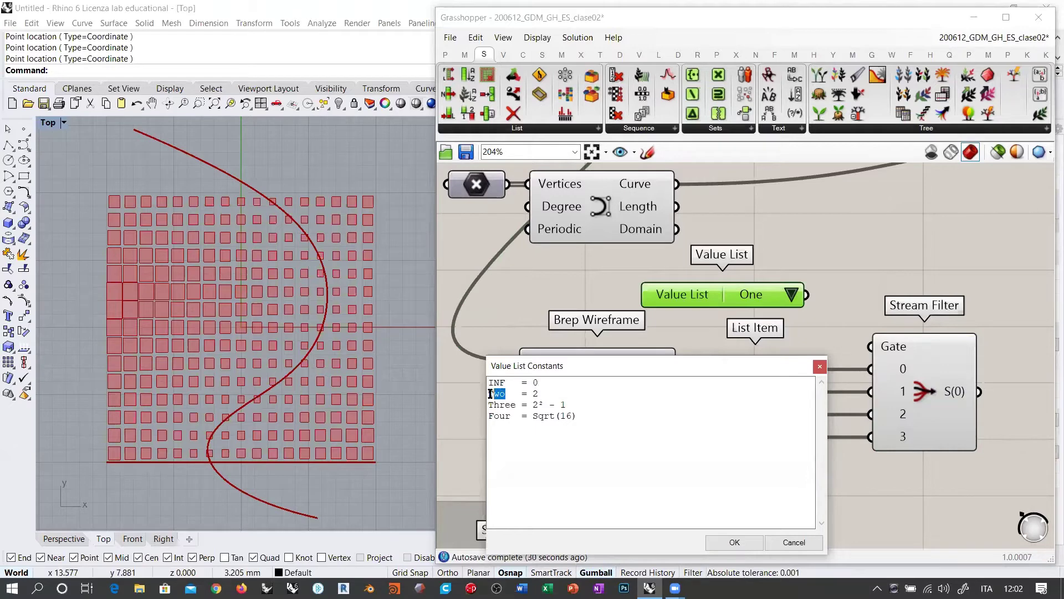
pyautogui.write('DER')
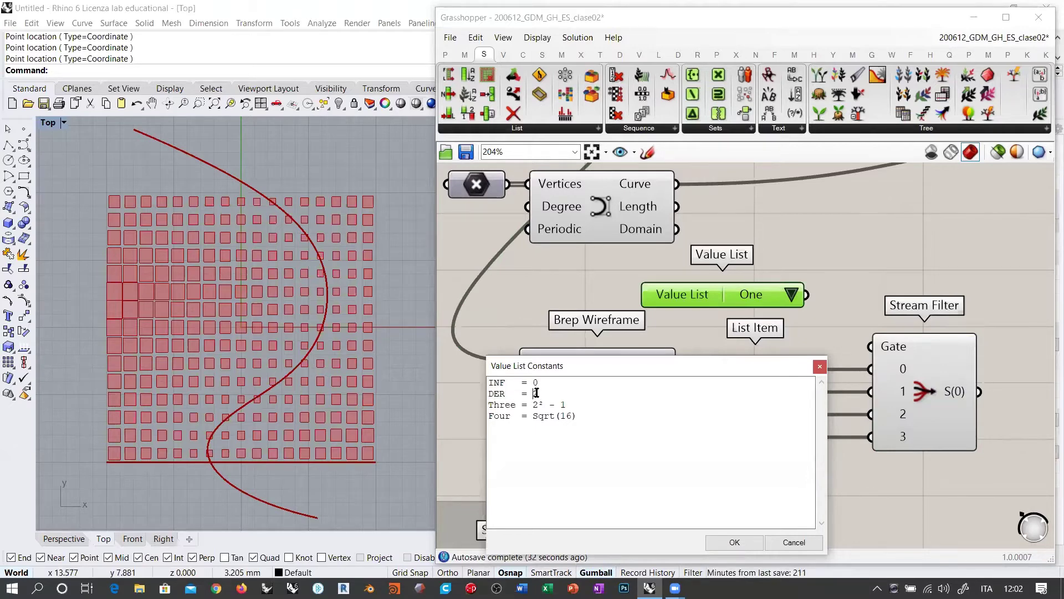
pyautogui.write('1')
# - Change the last two Value List entries to SUP = 2 and IZQ = 3, and accept the constants
pyautogui.moveTo(517, 406); pyautogui.dragTo(576, 405)
pyautogui.write('SUP = ')
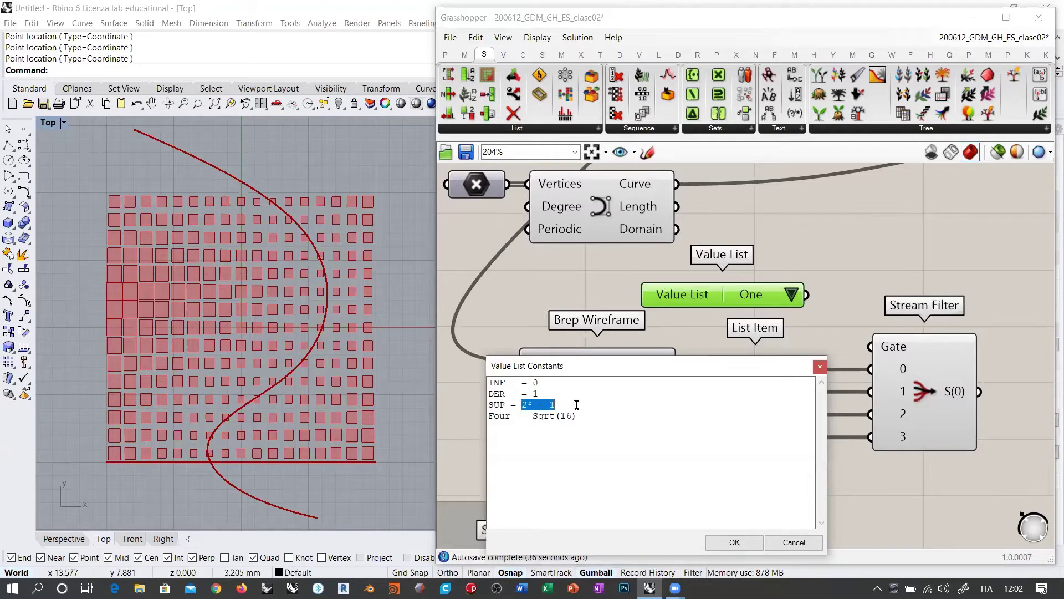
pyautogui.write('2')
pyautogui.moveTo(511, 416); pyautogui.dragTo(498, 417)
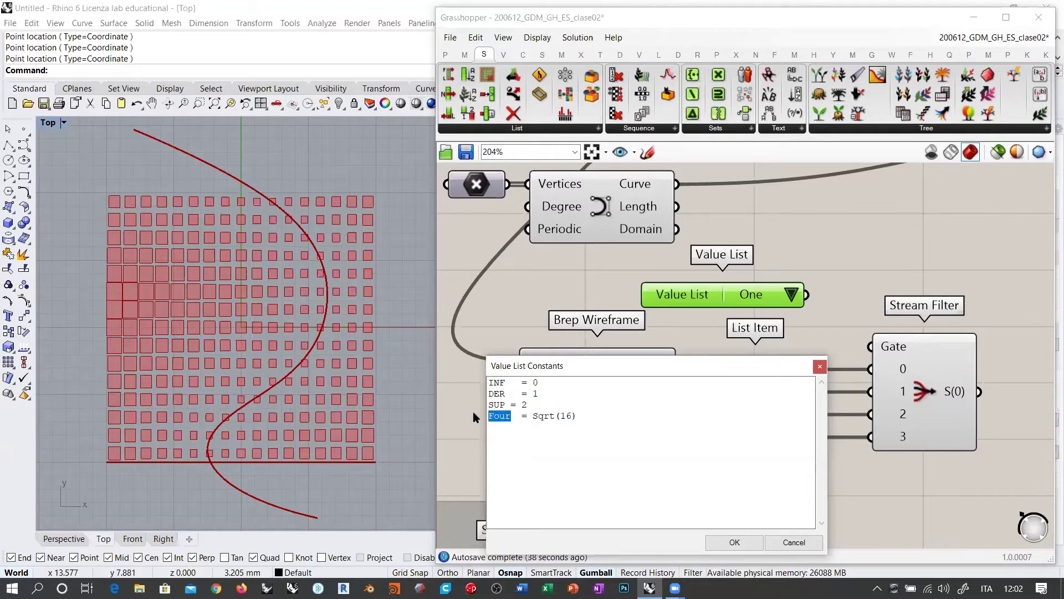
pyautogui.write('IZQ')
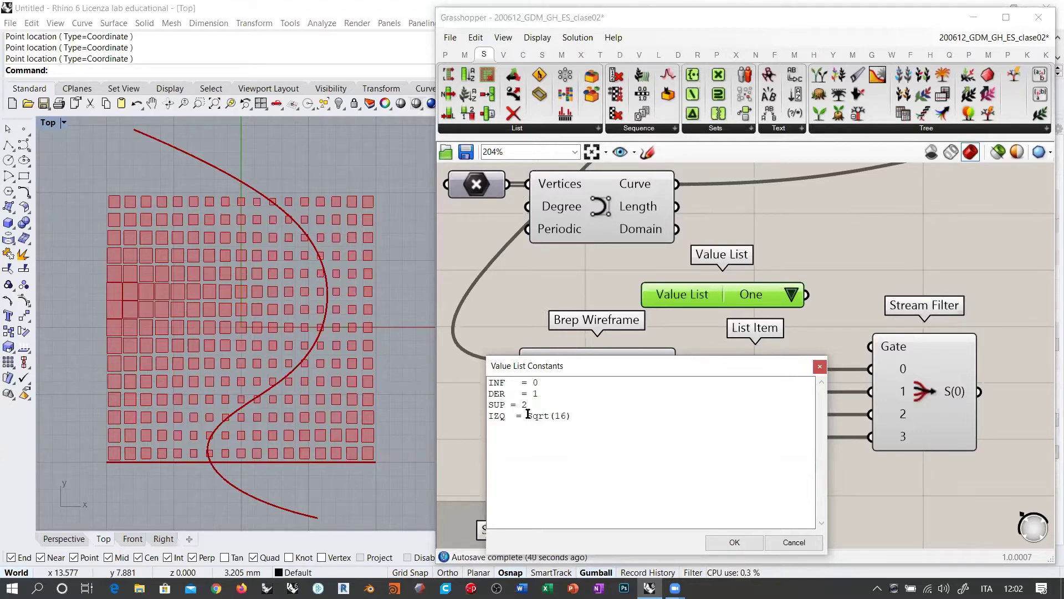
pyautogui.moveTo(529, 415); pyautogui.dragTo(604, 419)
pyautogui.write('3')
pyautogui.click(742, 539)
pyautogui.click(829, 256)
# - Rename the Value List to ARISTA and check the edge options it offers
pyautogui.scroll(2, 804, 272)
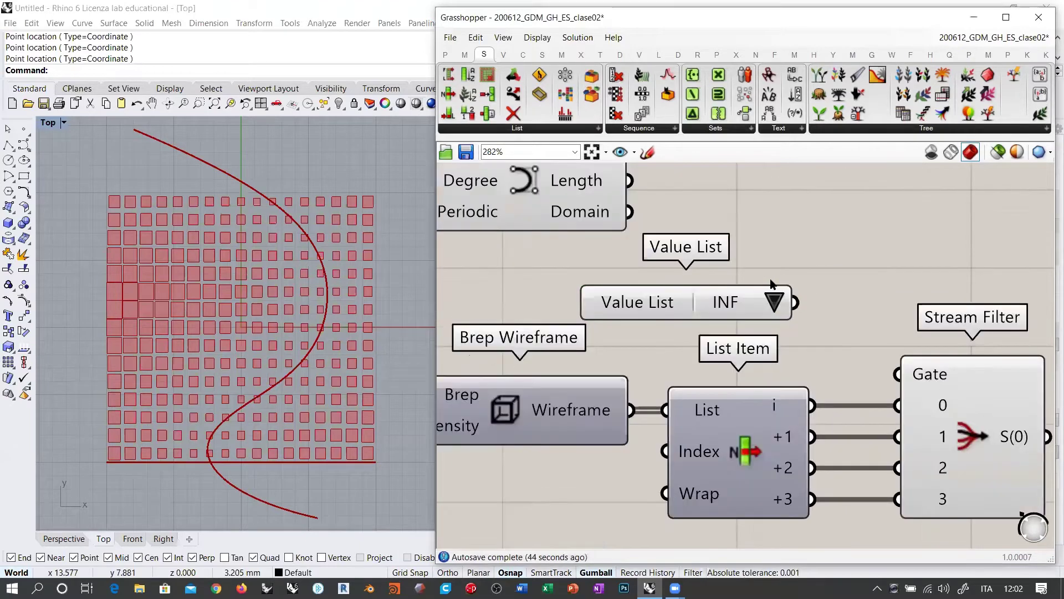
pyautogui.rightClick(634, 305)
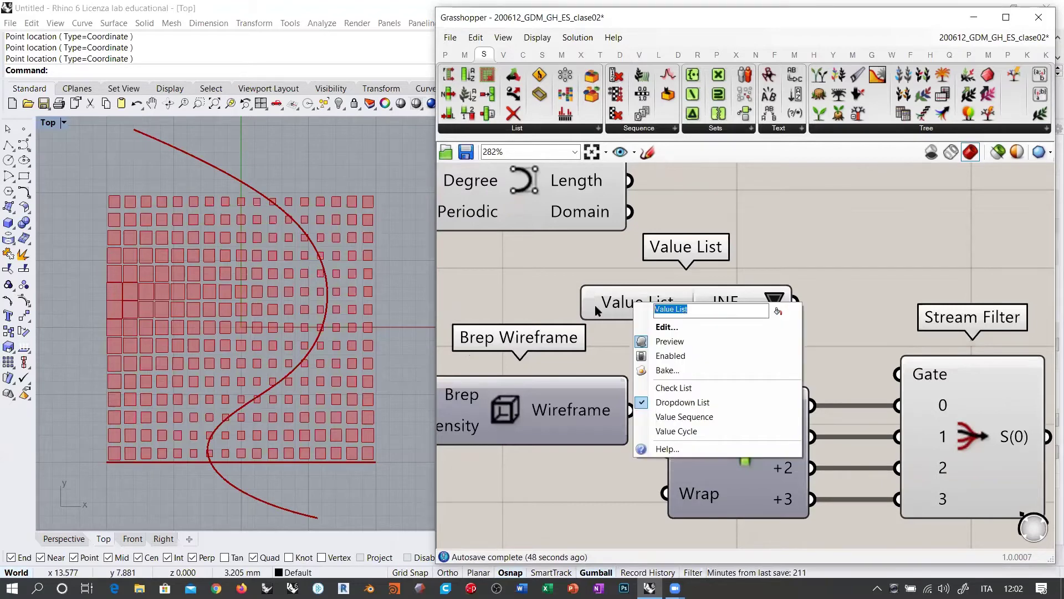
pyautogui.write('ARISTA')
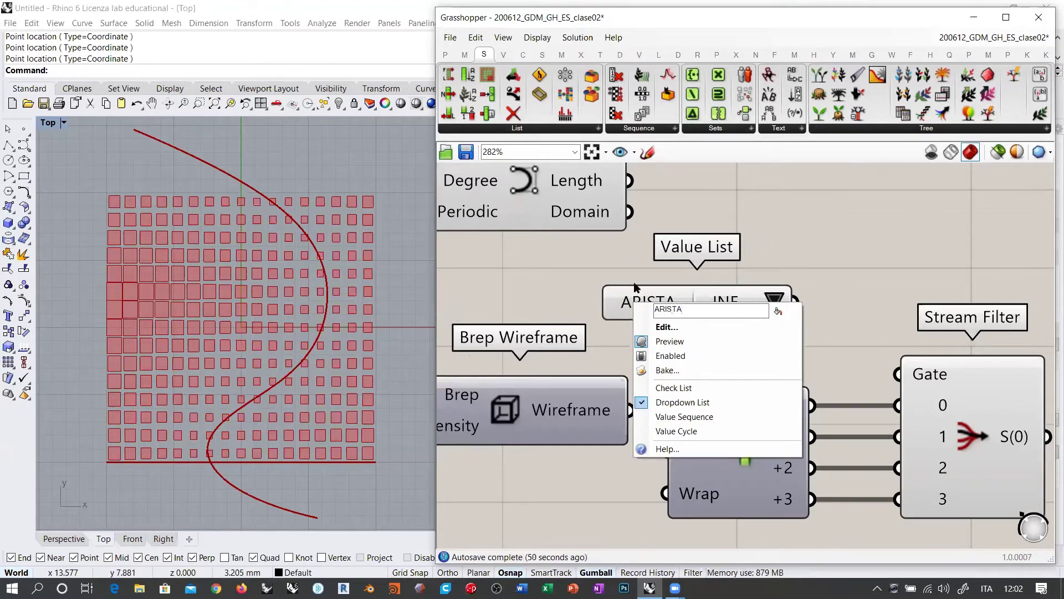
pyautogui.press('Return')
pyautogui.click(773, 300)
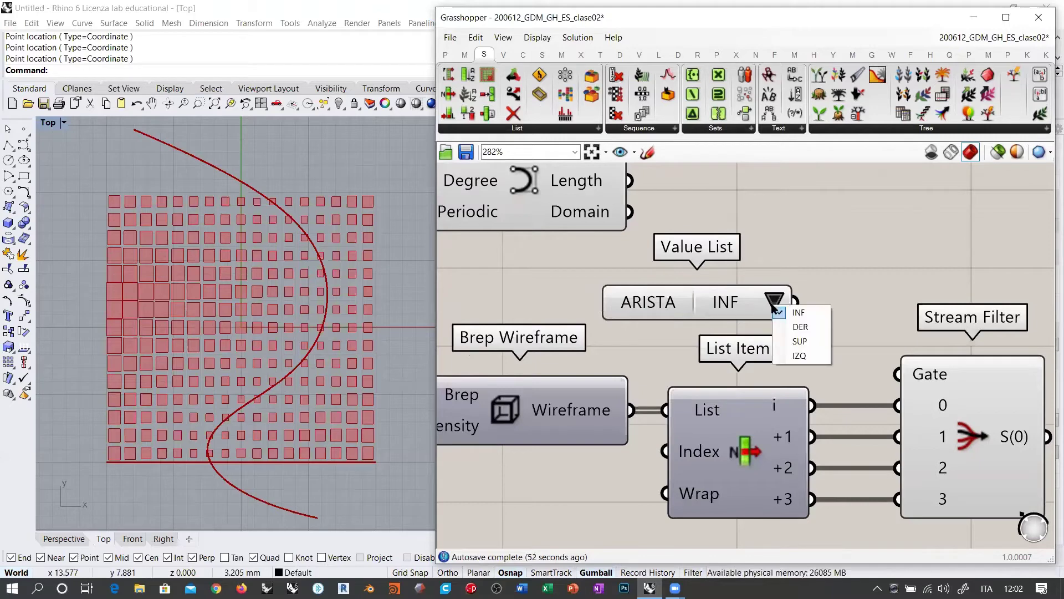
pyautogui.click(844, 276)
# - Connect the ARISTA value list to the Stream Filter's Gate and choose SUP as the edge
pyautogui.moveTo(792, 282); pyautogui.dragTo(655, 227, button='right')
pyautogui.moveTo(657, 247); pyautogui.dragTo(761, 319)
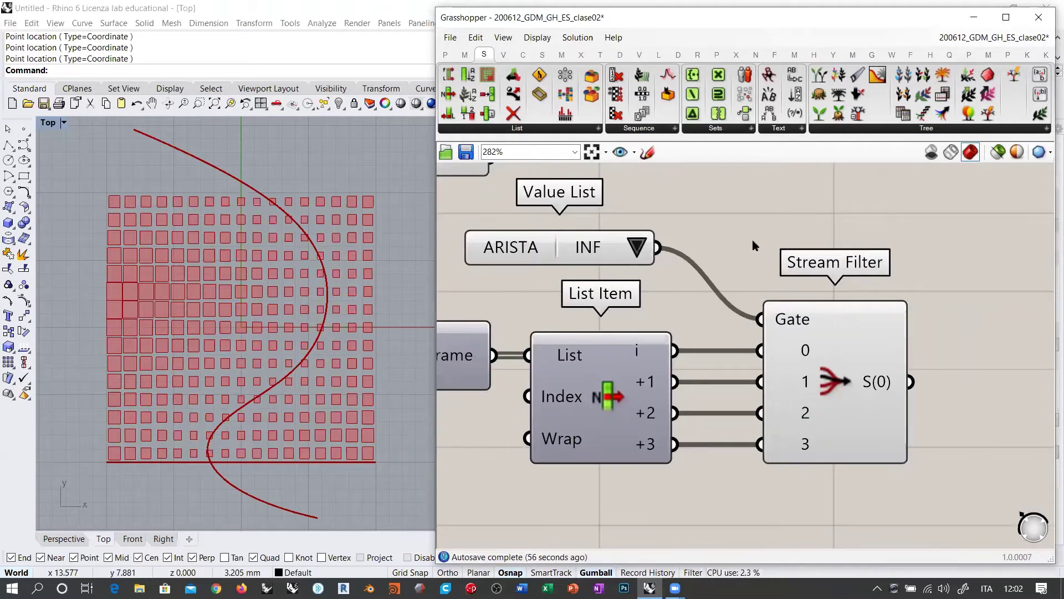
pyautogui.click(637, 247)
pyautogui.click(673, 281)
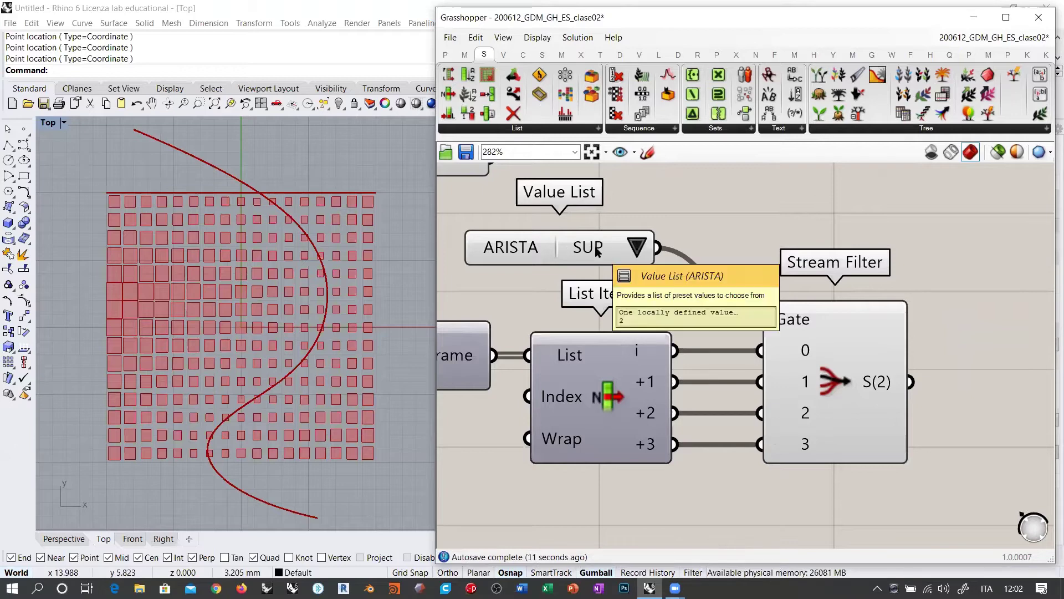
# - Shift the ARISTA value list slightly so it sits closer above List Item
pyautogui.moveTo(525, 244); pyautogui.dragTo(541, 253)
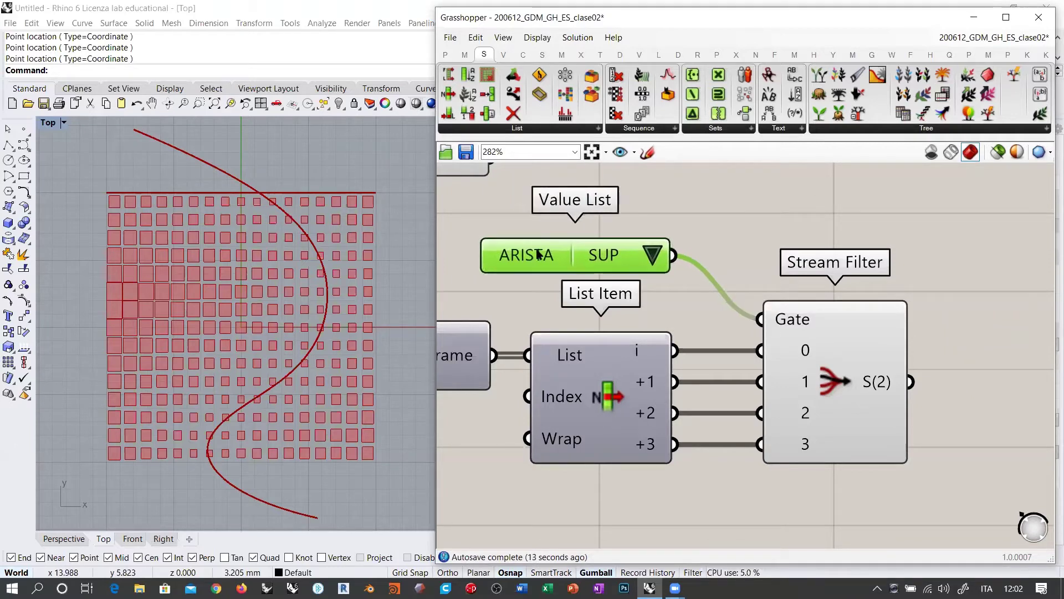
pyautogui.click(871, 298)
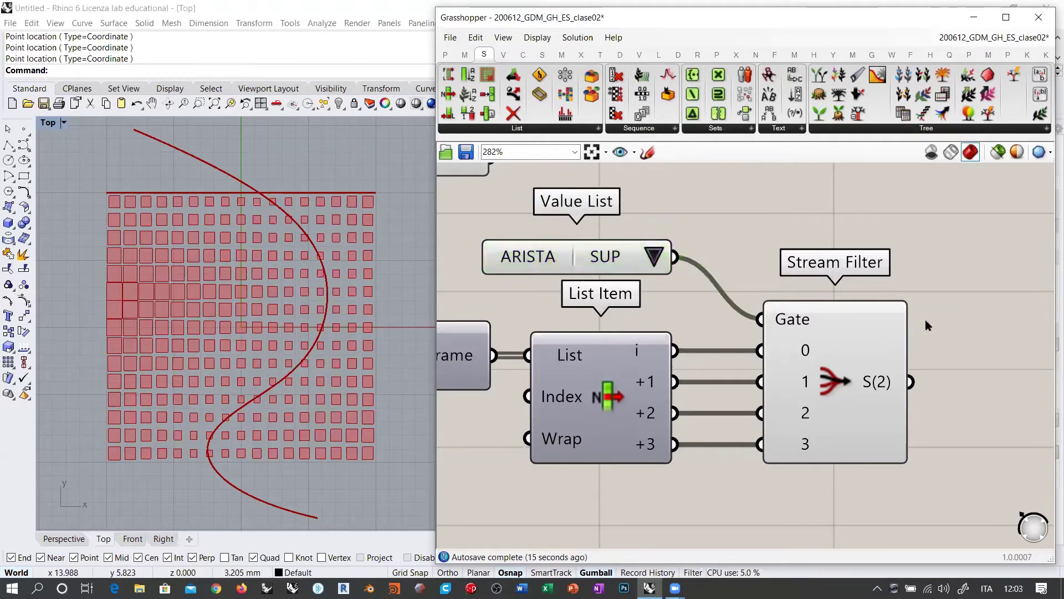
pyautogui.moveTo(561, 254); pyautogui.dragTo(560, 254)
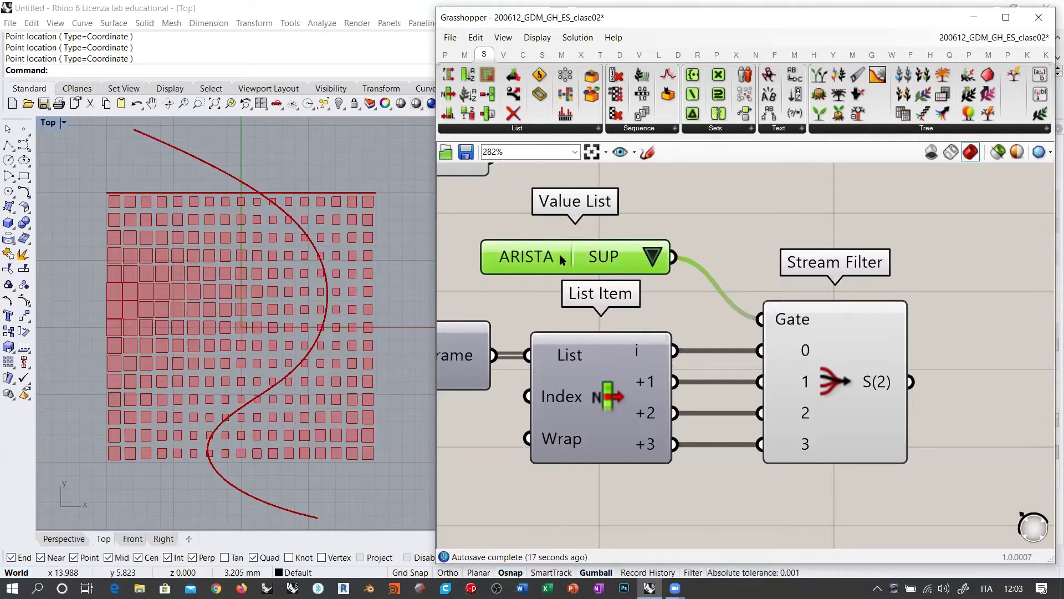
pyautogui.click(740, 245)
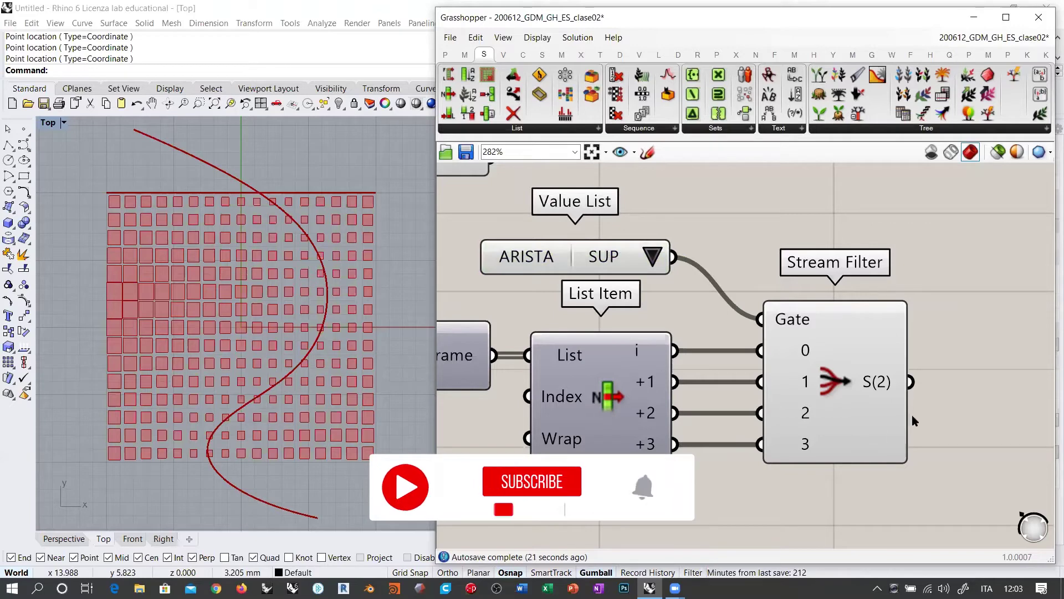
# - Connect the Stream Filter's output to the Curve input of Curve Closest Point, replacing the Nurbs Curve
pyautogui.scroll(-2, 730, 266)
pyautogui.scroll(-1, 730, 266)
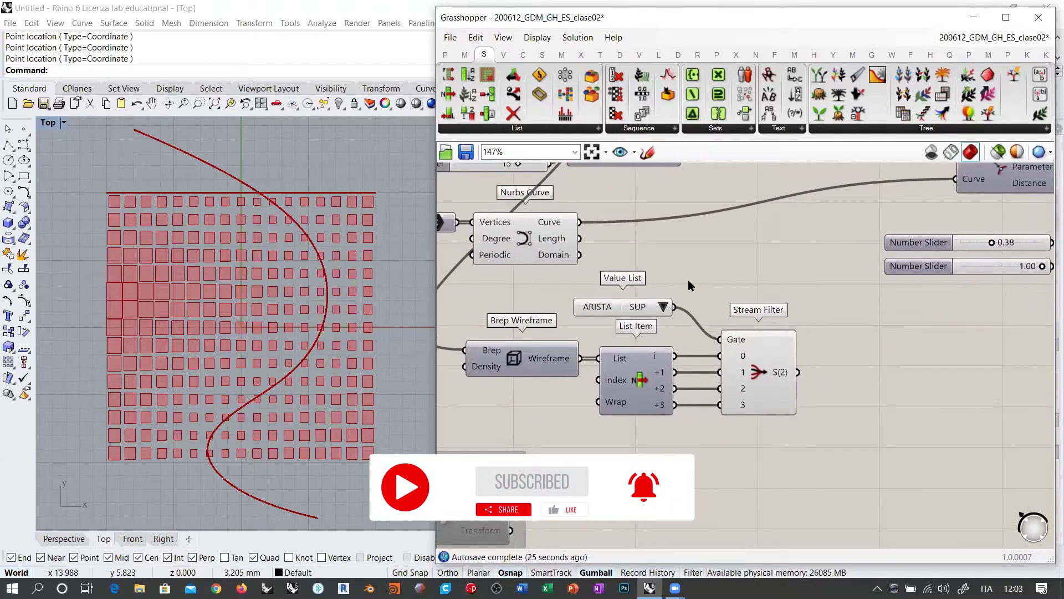
pyautogui.moveTo(803, 283); pyautogui.dragTo(498, 435)
pyautogui.click(873, 334)
pyautogui.moveTo(803, 368); pyautogui.dragTo(725, 394, button='right')
pyautogui.moveTo(711, 399); pyautogui.dragTo(868, 206)
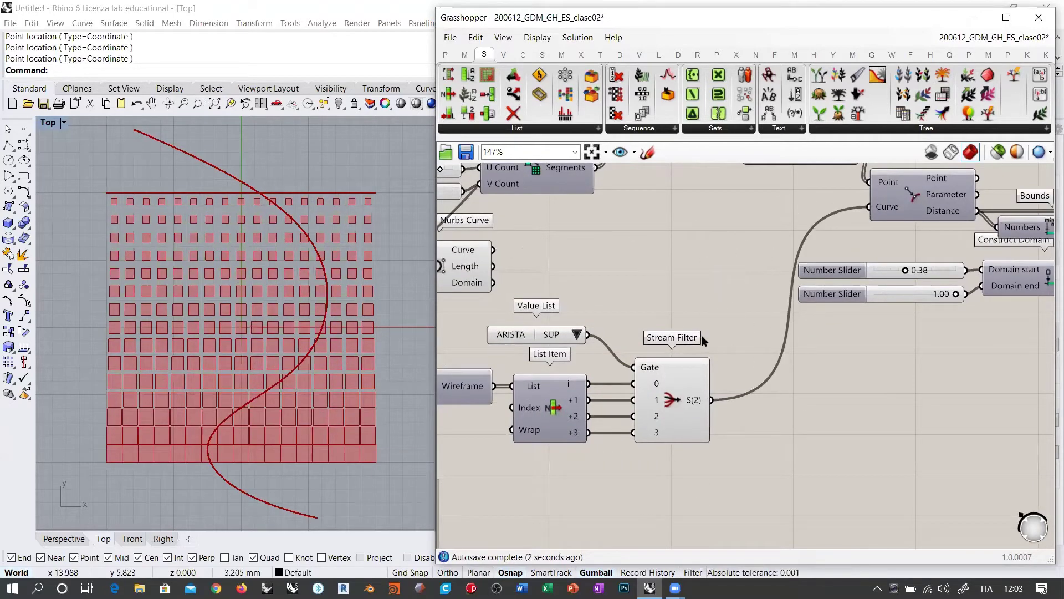
# - Add a second Stream Filter component between Nurbs Curve and Curve Closest Point, above the edge filter
pyautogui.doubleClick(647, 251)
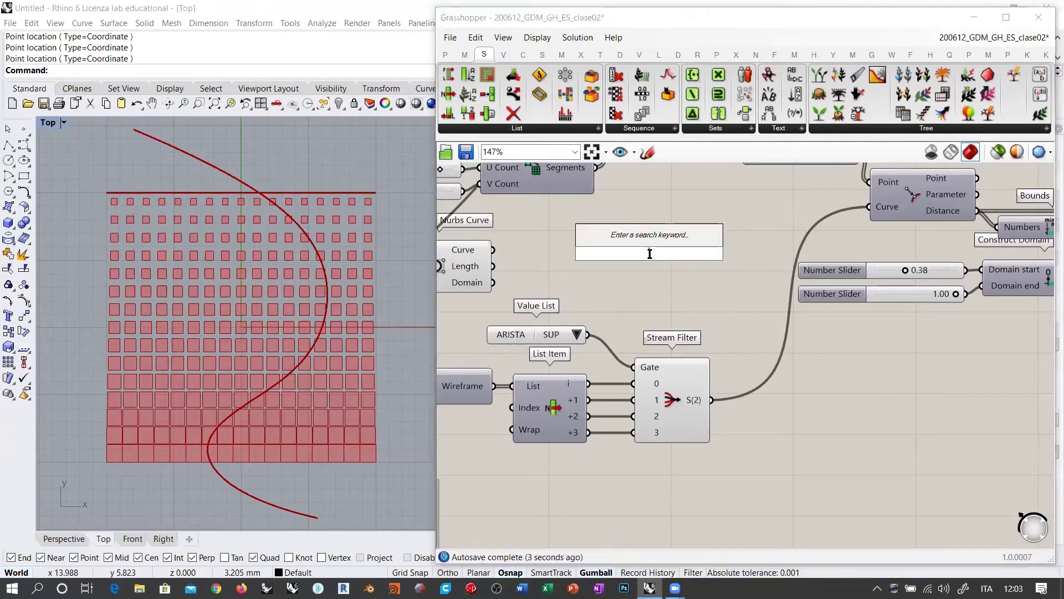
pyautogui.write('STREA')
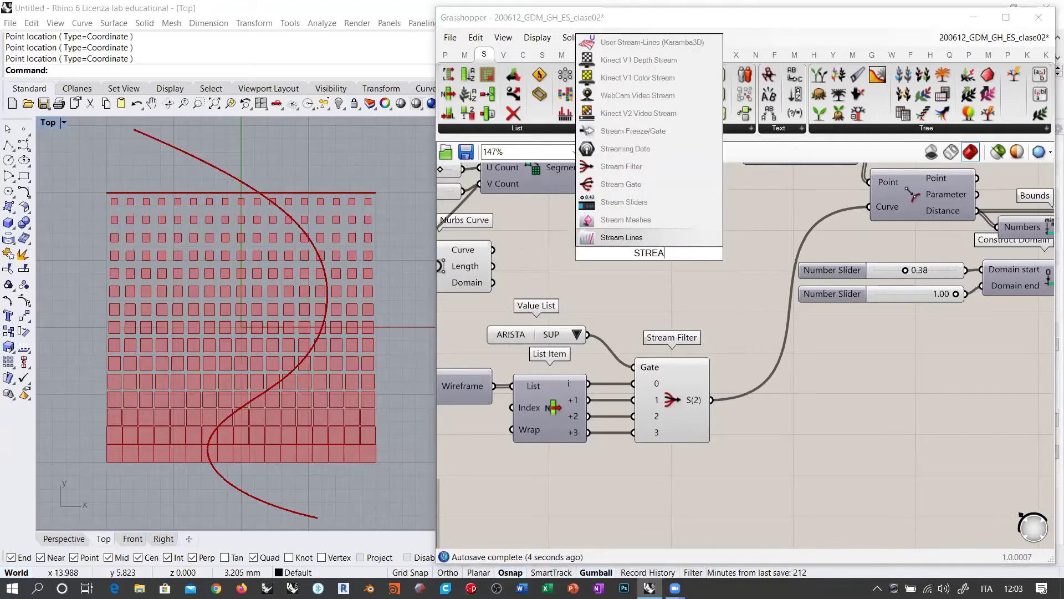
pyautogui.click(628, 167)
pyautogui.moveTo(679, 287); pyautogui.dragTo(782, 308, button='right')
pyautogui.moveTo(754, 275); pyautogui.dragTo(811, 273)
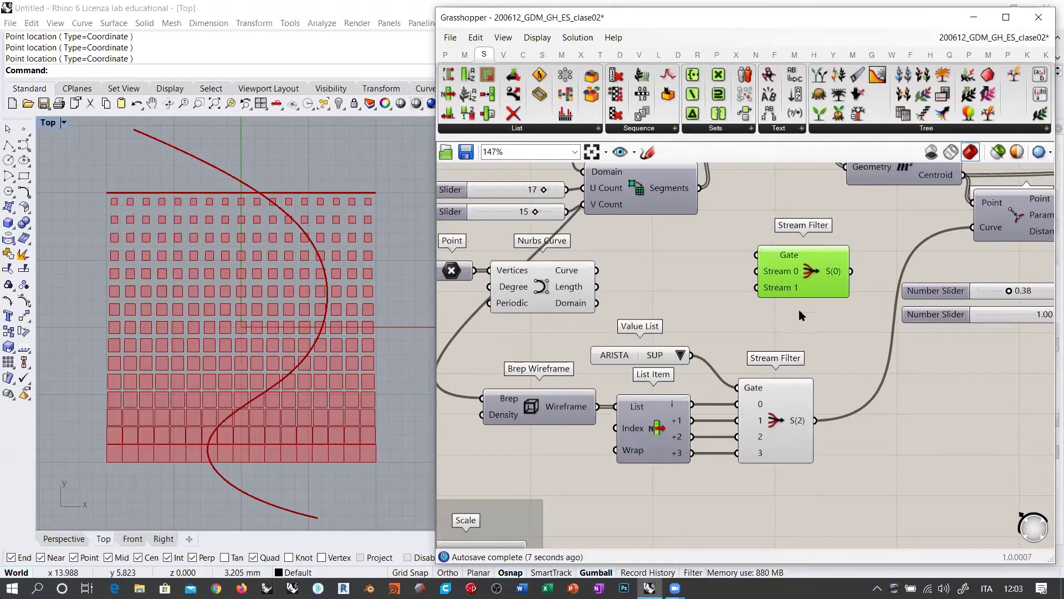
pyautogui.click(790, 314)
# - Connect the Nurbs Curve output to the new filter's Stream 0 and the edge filter's output to its Stream 1
pyautogui.moveTo(597, 270); pyautogui.dragTo(755, 272)
pyautogui.click(813, 275)
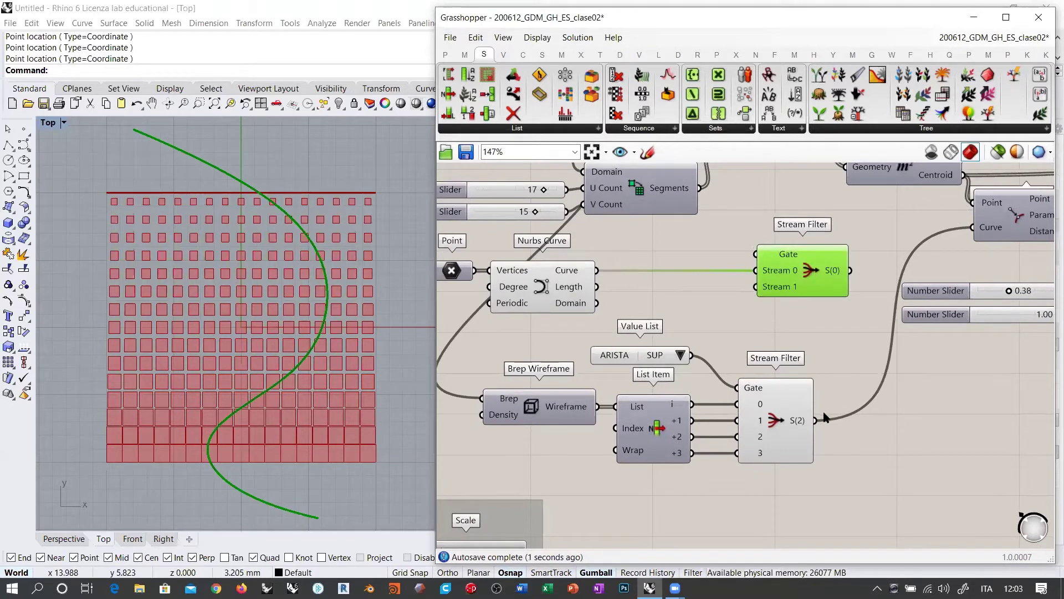
pyautogui.moveTo(815, 421); pyautogui.dragTo(756, 287)
pyautogui.click(811, 315)
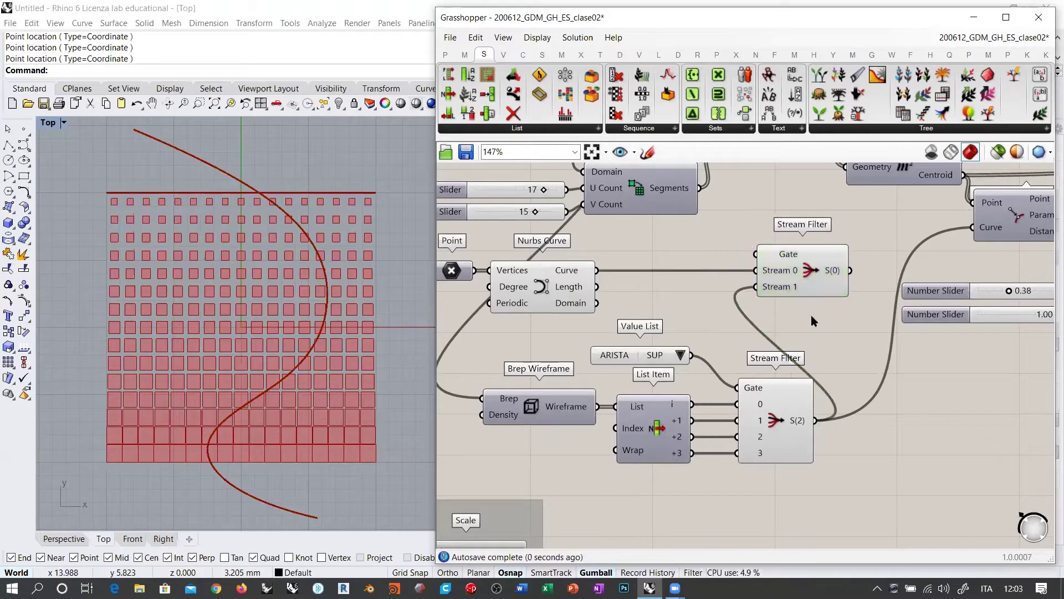
# - Add a second Value List component just before the new Stream Filter's Gate input
pyautogui.scroll(3, 810, 287)
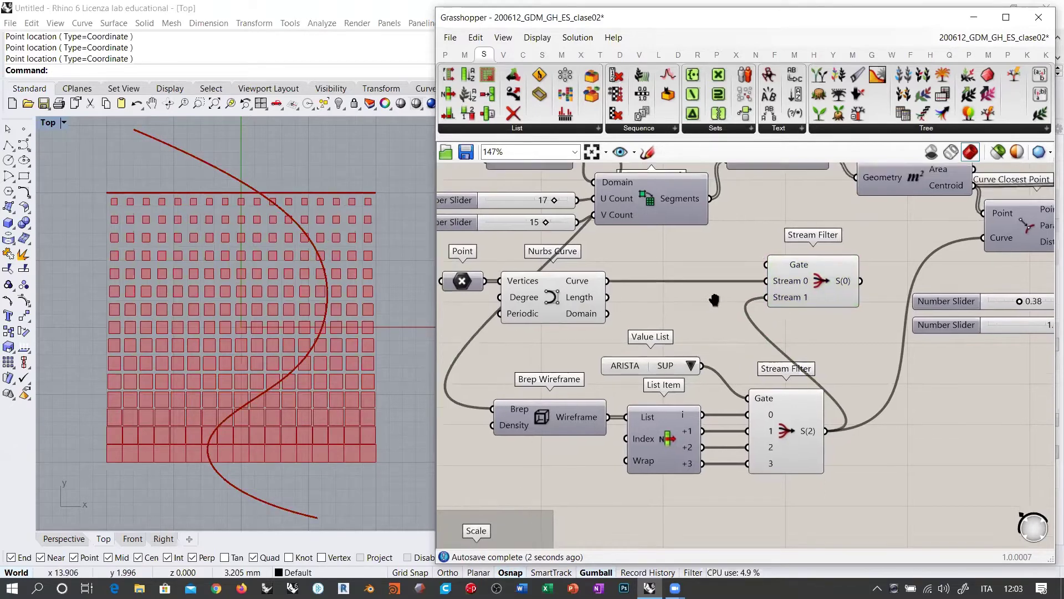
pyautogui.doubleClick(702, 286)
pyautogui.write('VAL')
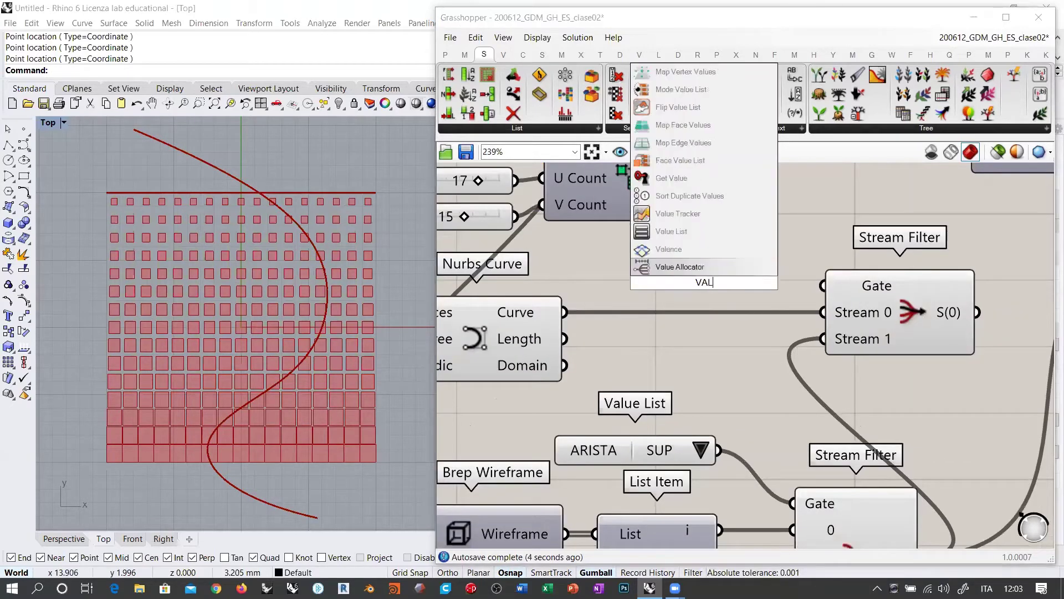
pyautogui.click(672, 231)
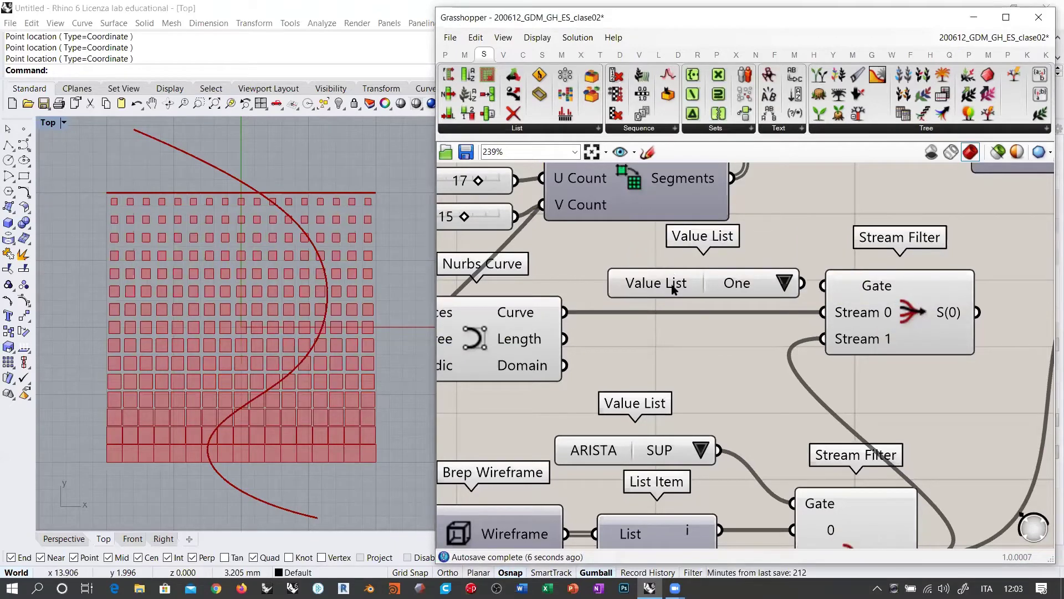
# - Rename the new Value List beside the upper Stream Filter as CURVA
pyautogui.rightClick(668, 286)
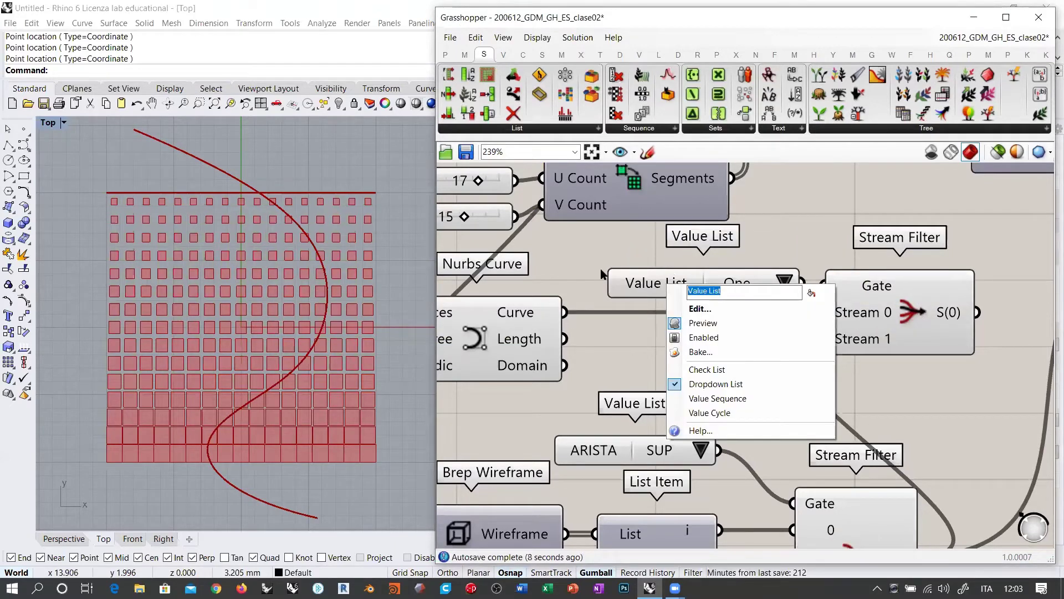
pyautogui.write('CURVA')
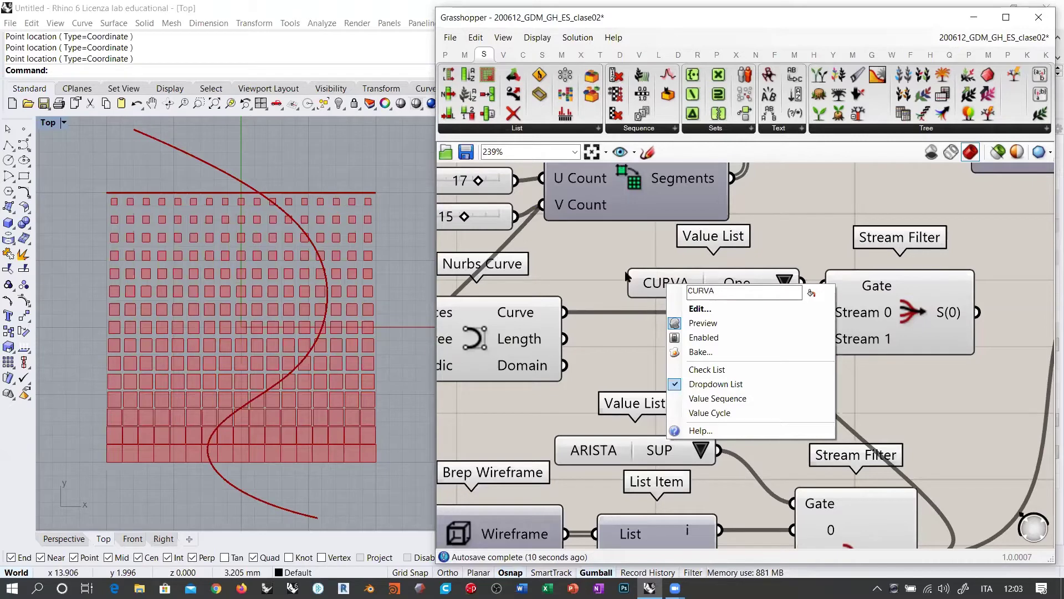
pyautogui.press('Return')
# - Define the CURVA list's entries as Orgánica = 0 and Arista = 1, replacing the default constants
pyautogui.rightClick(747, 285)
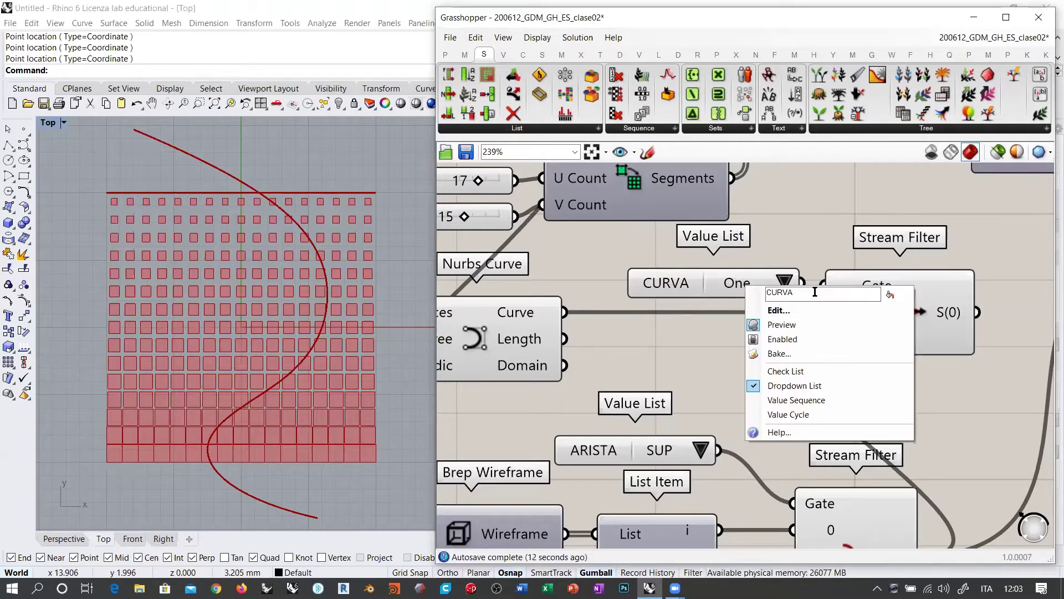
pyautogui.click(720, 284)
pyautogui.doubleClick(732, 284)
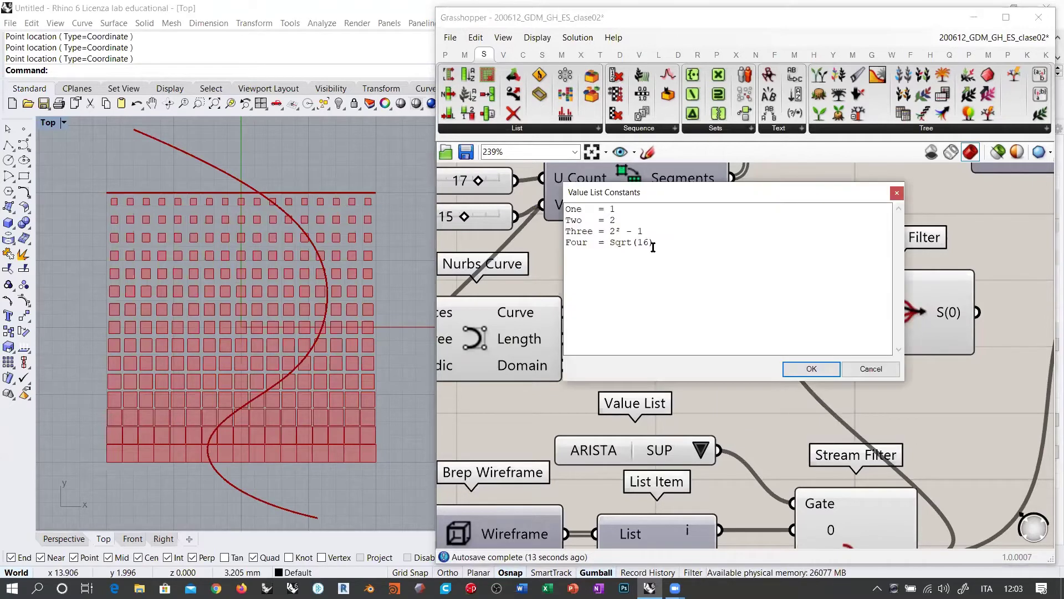
pyautogui.doubleClick(582, 211)
pyautogui.write('Org')
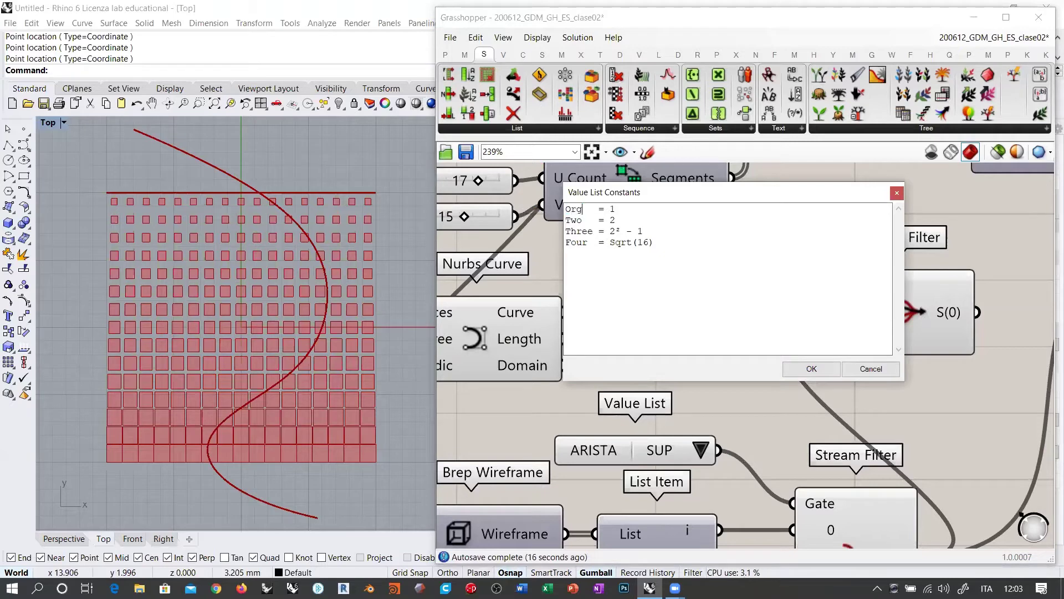
pyautogui.write('ánica')
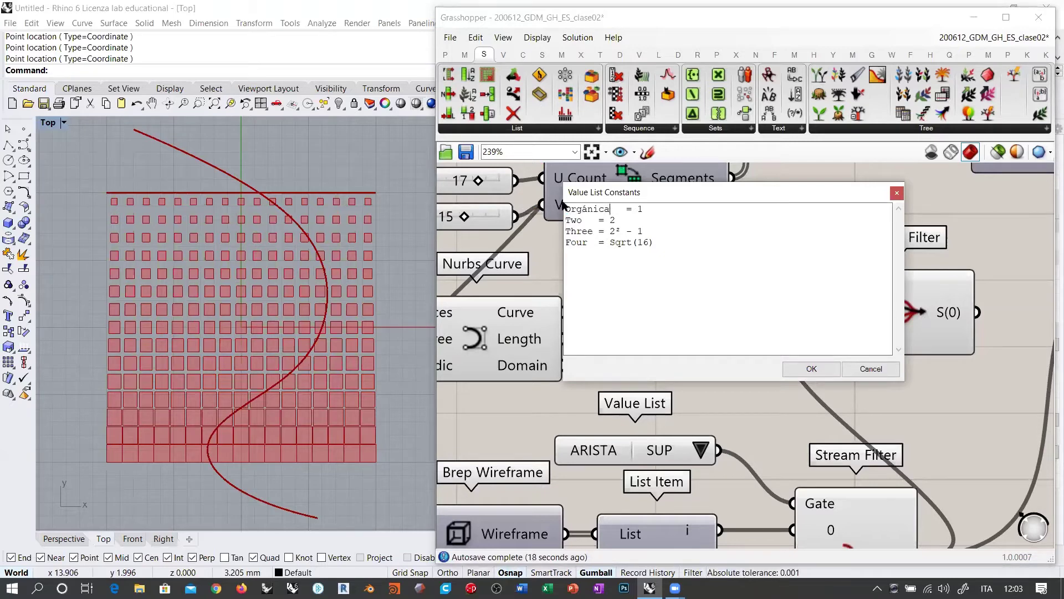
pyautogui.moveTo(639, 210); pyautogui.dragTo(671, 212)
pyautogui.write('0')
pyautogui.moveTo(566, 221); pyautogui.dragTo(660, 220)
pyautogui.write('Arista')
pyautogui.write('4')
pyautogui.click(810, 368)
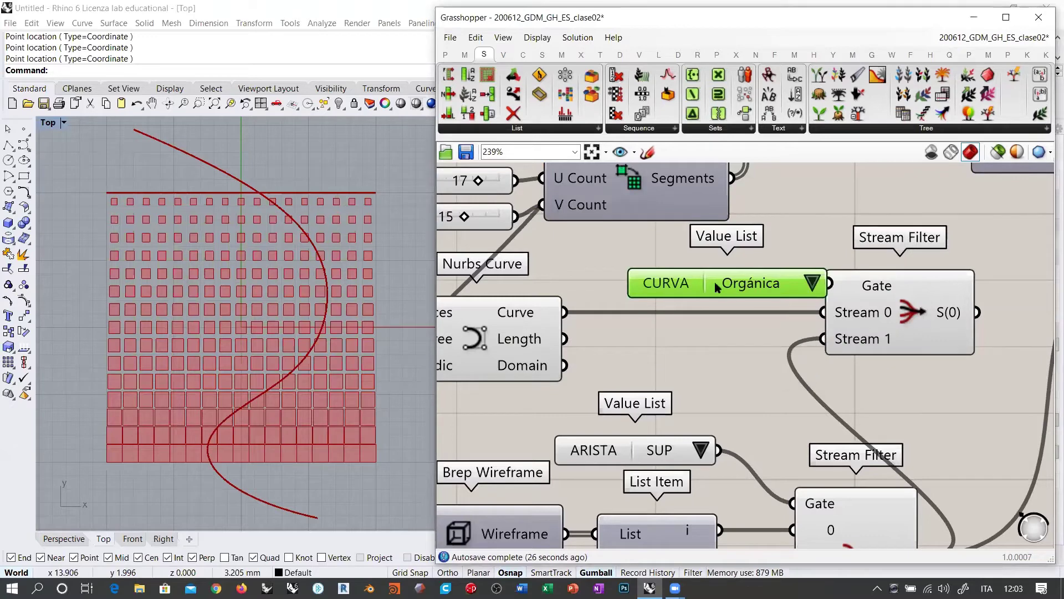
# - Connect the CURVA Value List to the upper Stream Filter's Gate and place the list neatly beside that input
pyautogui.moveTo(717, 287); pyautogui.dragTo(681, 283)
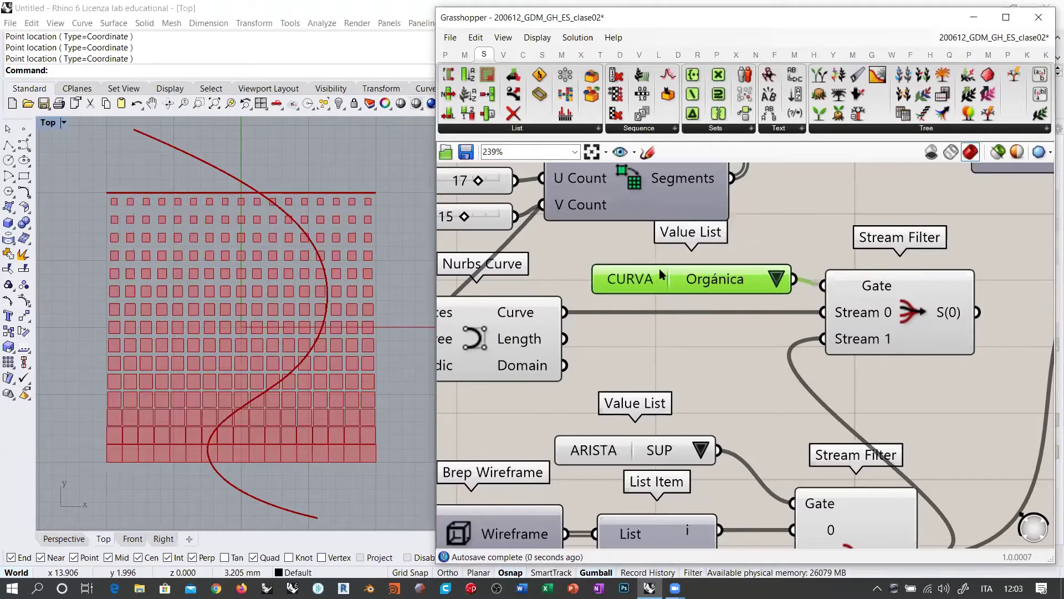
pyautogui.scroll(-2, 660, 273)
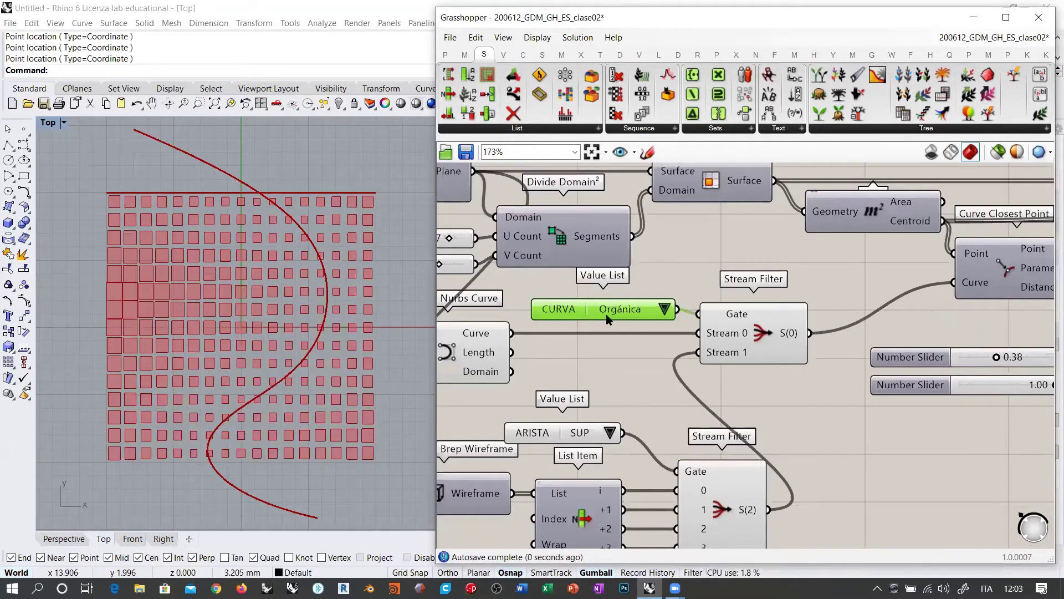
pyautogui.moveTo(616, 310); pyautogui.dragTo(621, 315)
pyautogui.click(821, 282)
pyautogui.moveTo(975, 263); pyautogui.dragTo(969, 279, button='right')
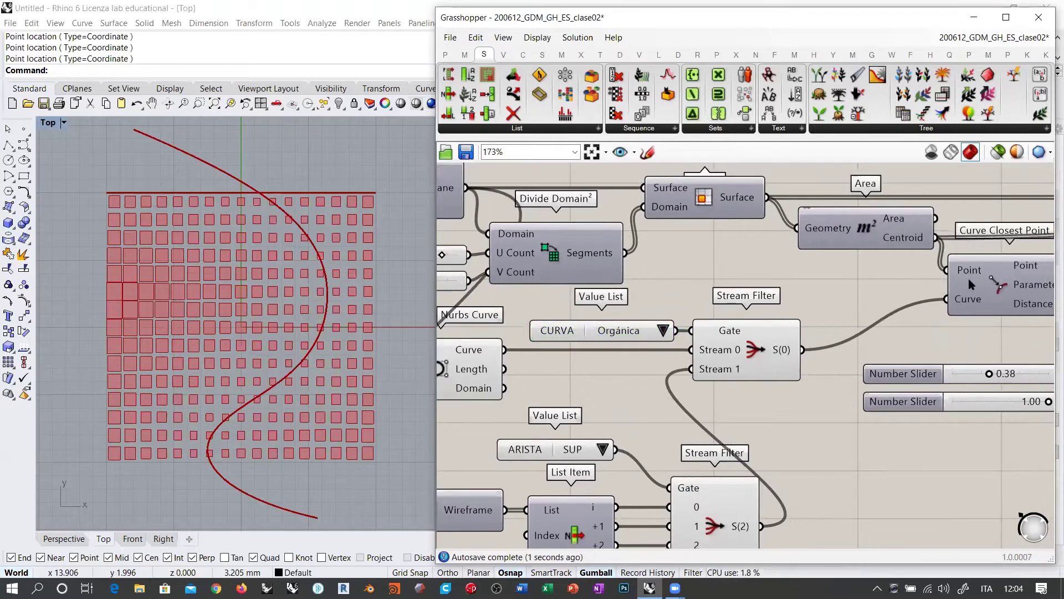
# - Set the CURVA list to Arista and the ARISTA list to IZQ
pyautogui.moveTo(664, 332); pyautogui.dragTo(708, 293, button='right')
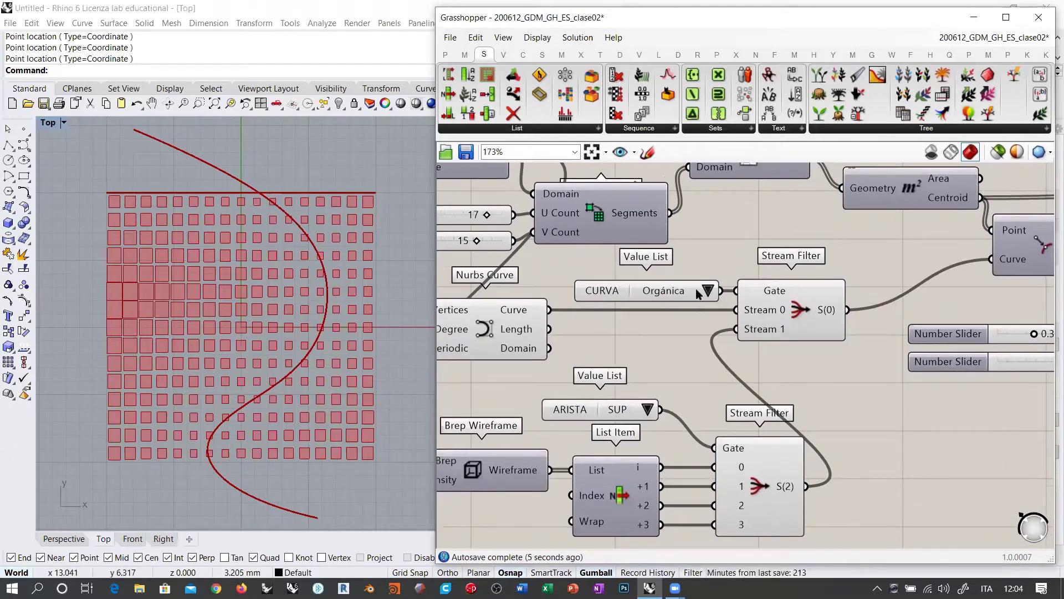
pyautogui.click(707, 290)
pyautogui.click(712, 304)
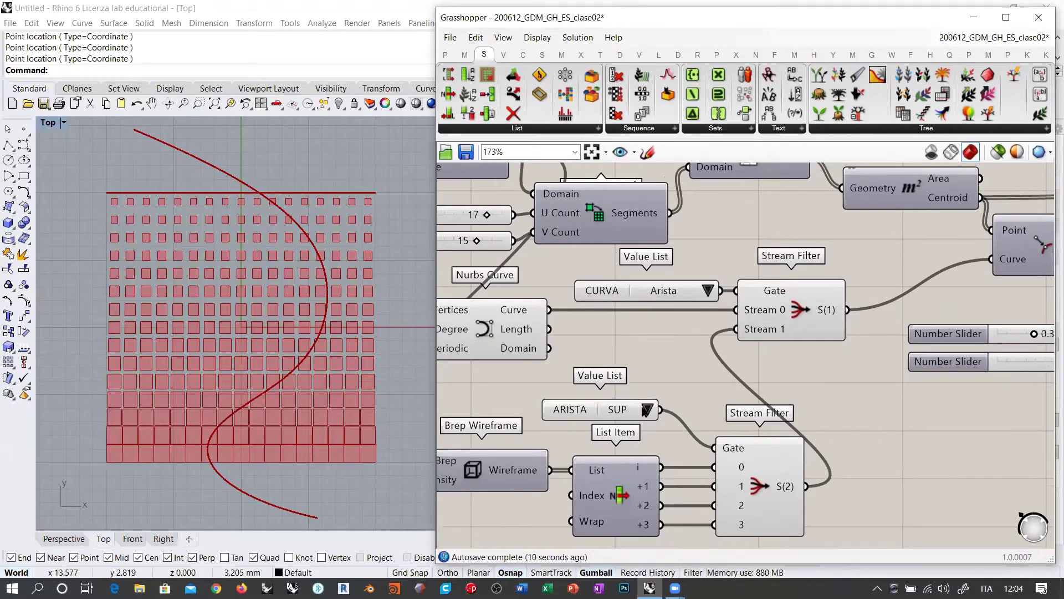
pyautogui.click(646, 411)
pyautogui.click(673, 458)
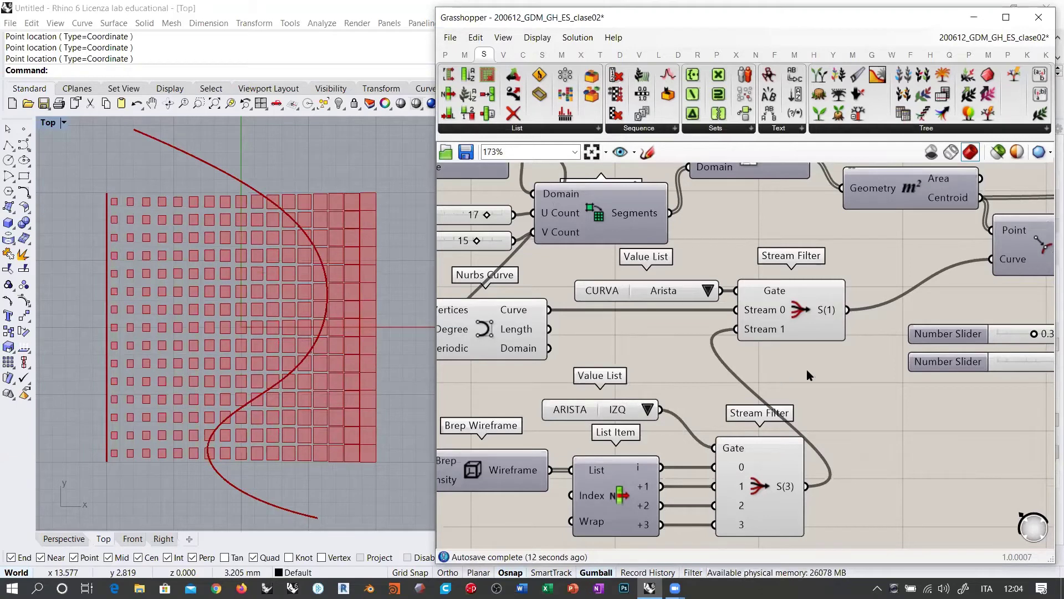
# - Turn off the preview of the edge Stream Filter and the Nurbs Curve, leaving the upper Stream Filter's preview on
pyautogui.scroll(-3, 794, 350)
pyautogui.click(801, 411)
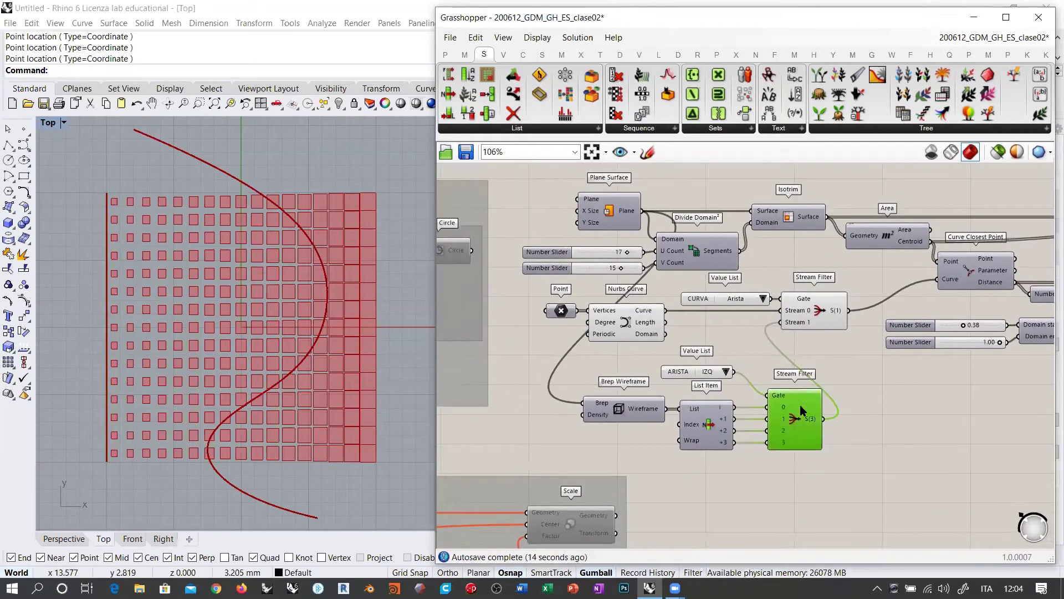
pyautogui.click(774, 354)
pyautogui.click(626, 321)
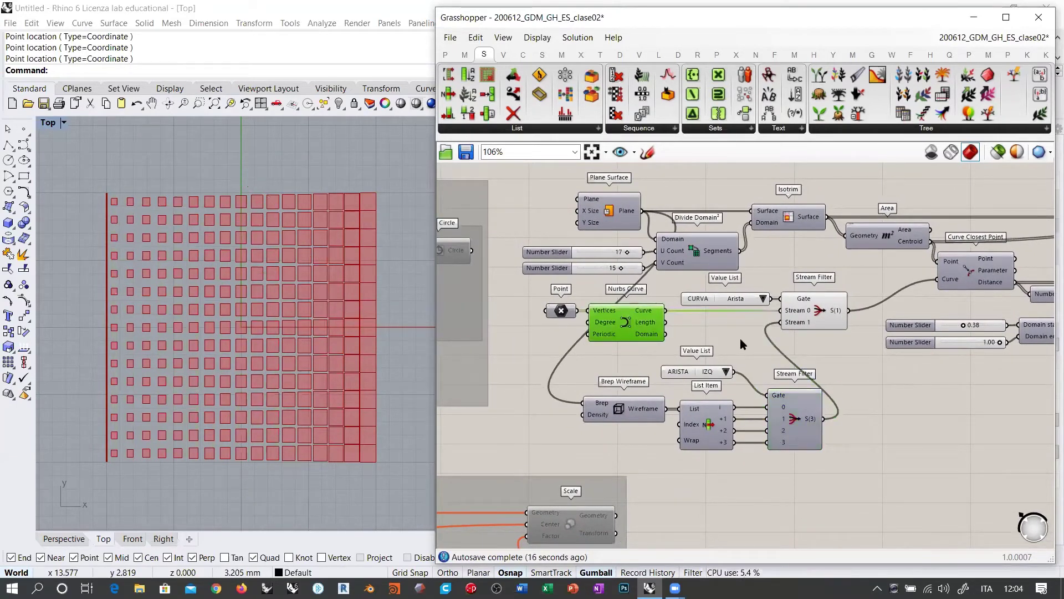
pyautogui.click(742, 344)
pyautogui.scroll(3, 740, 348)
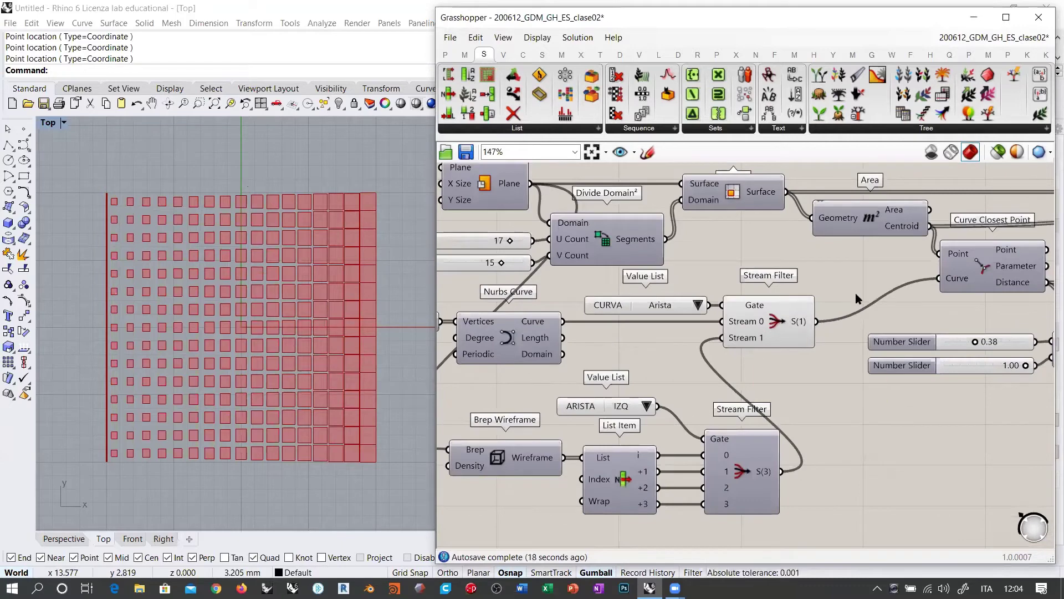
pyautogui.click(783, 326)
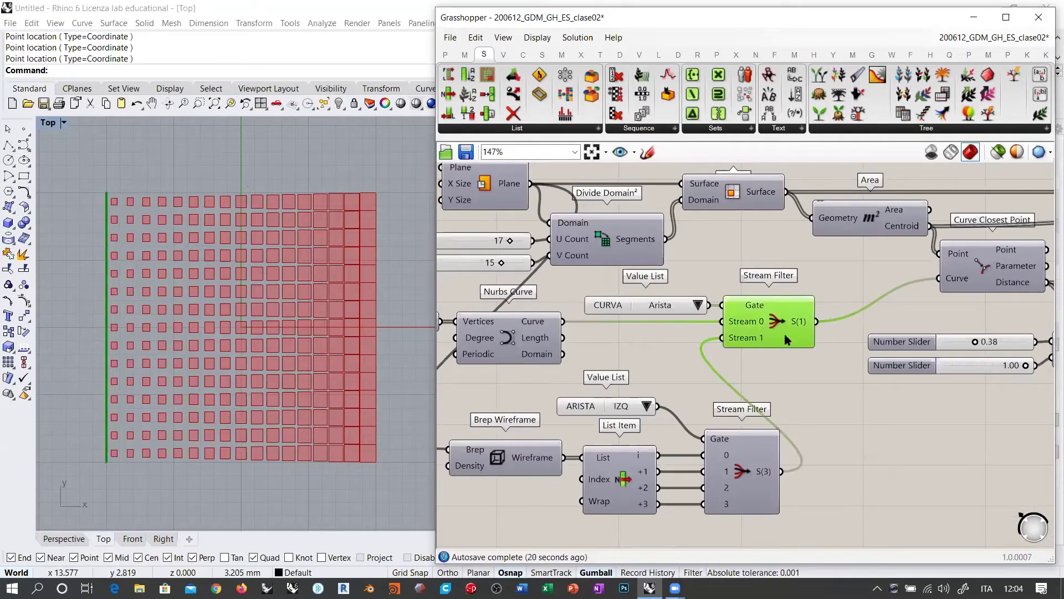
pyautogui.click(812, 380)
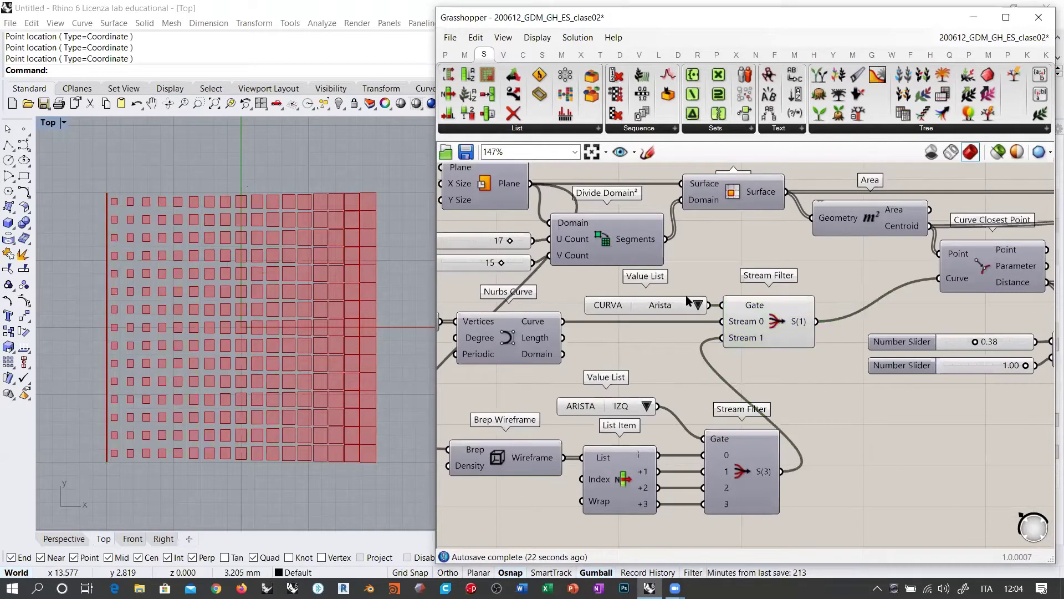
# - Test the CURVA list by switching it to Orgánica and back to Arista
pyautogui.click(698, 305)
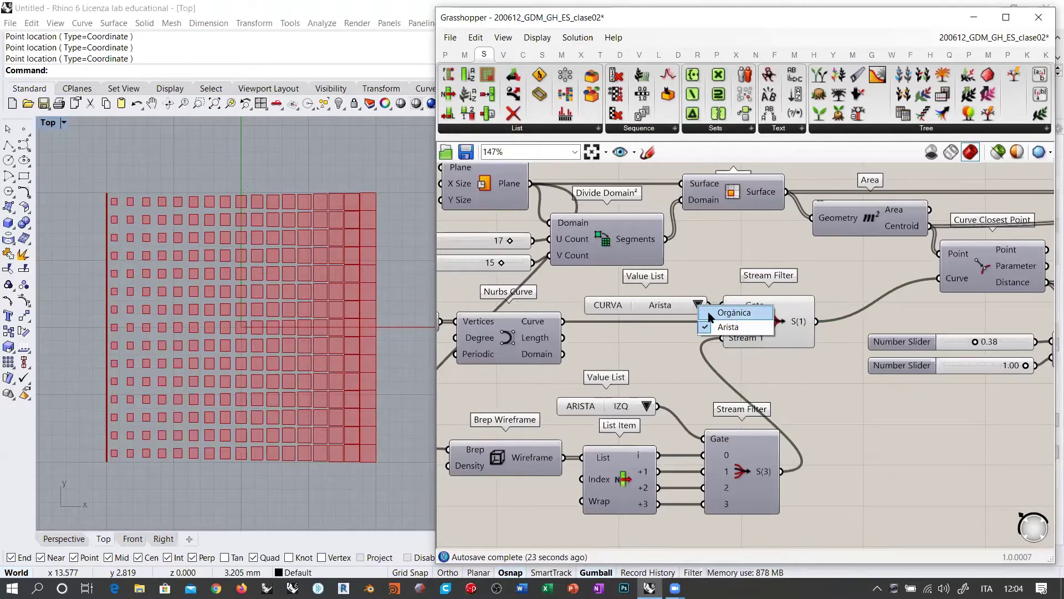
pyautogui.click(711, 314)
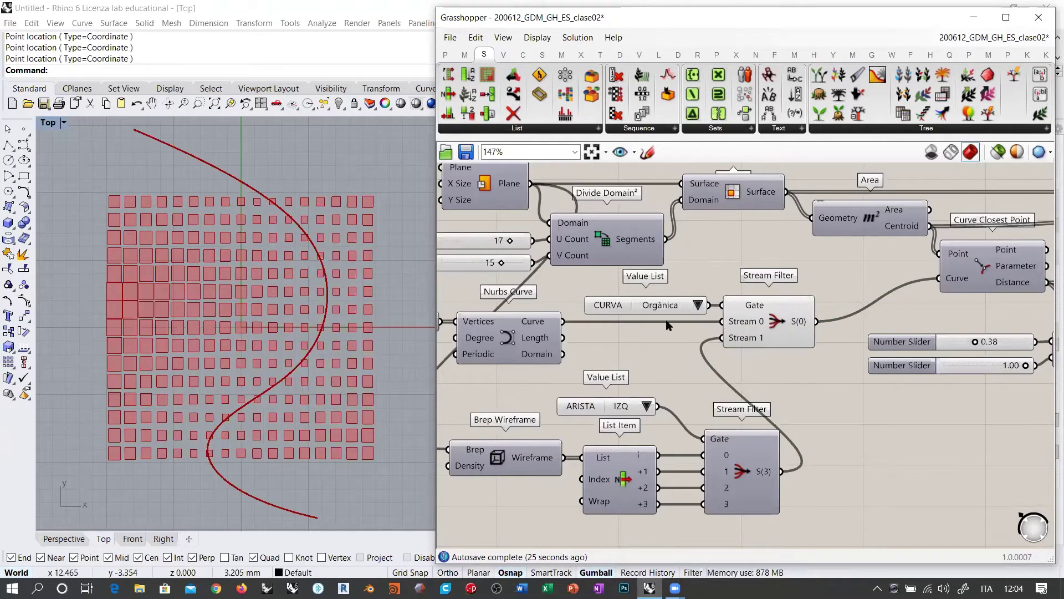
pyautogui.click(699, 304)
pyautogui.click(729, 324)
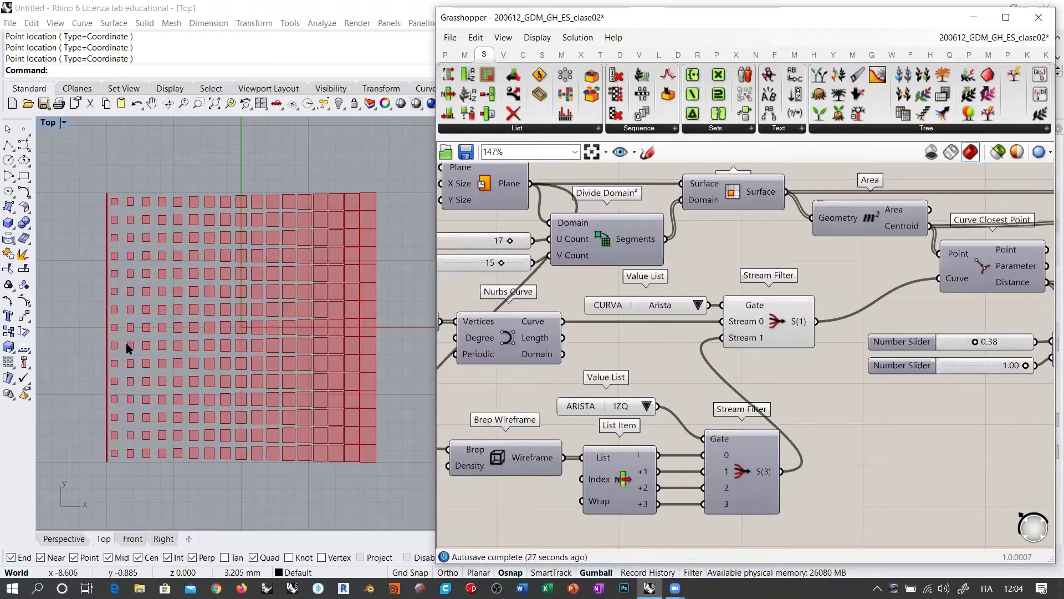
# - Try the DER edge in the ARISTA list, and end with the list set to INF
pyautogui.click(647, 407)
pyautogui.click(674, 428)
pyautogui.click(647, 406)
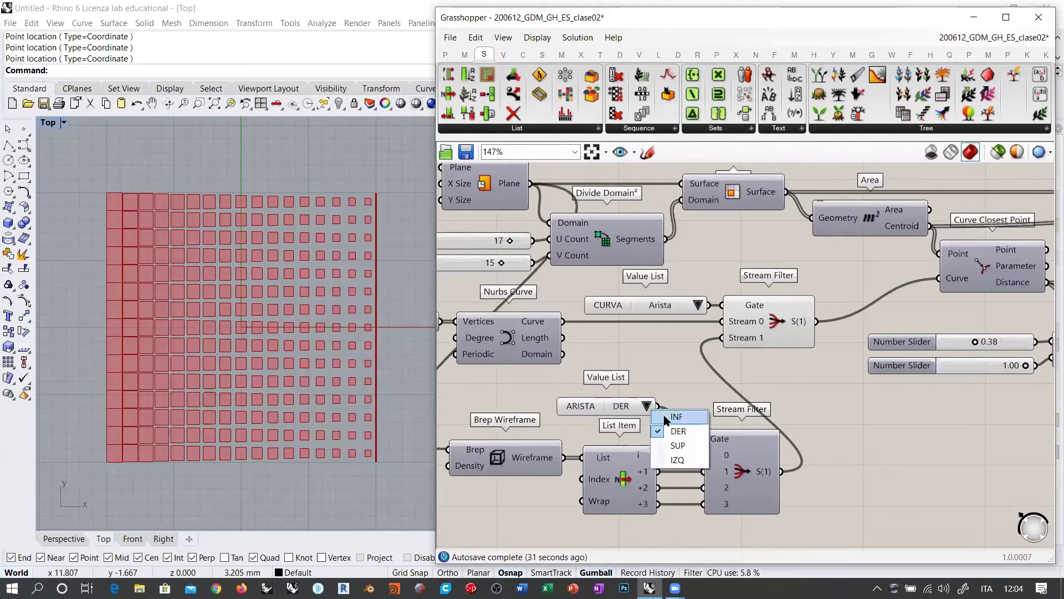
pyautogui.click(674, 416)
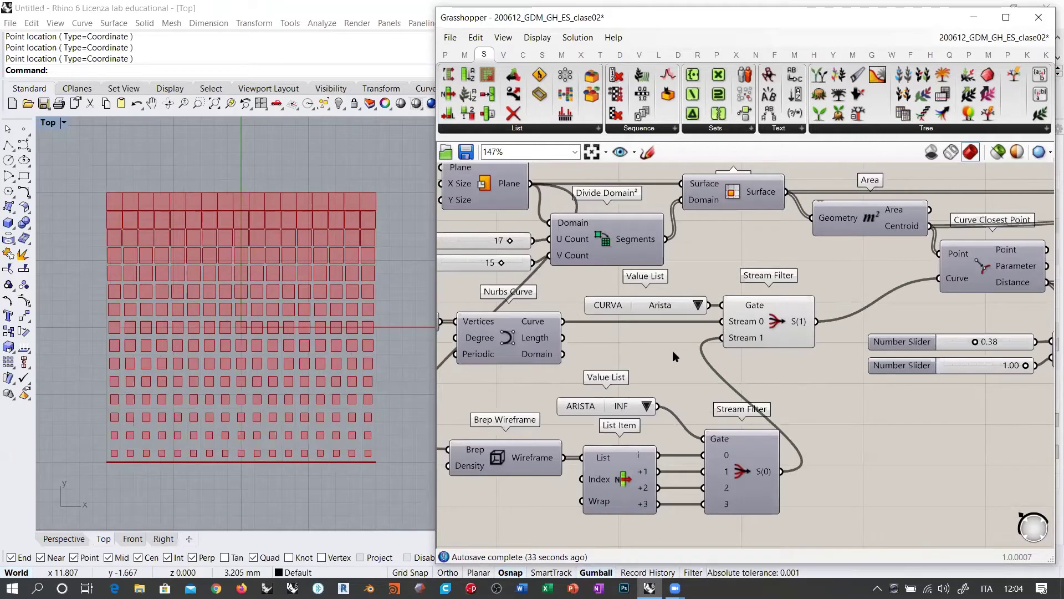
pyautogui.scroll(-2, 786, 373)
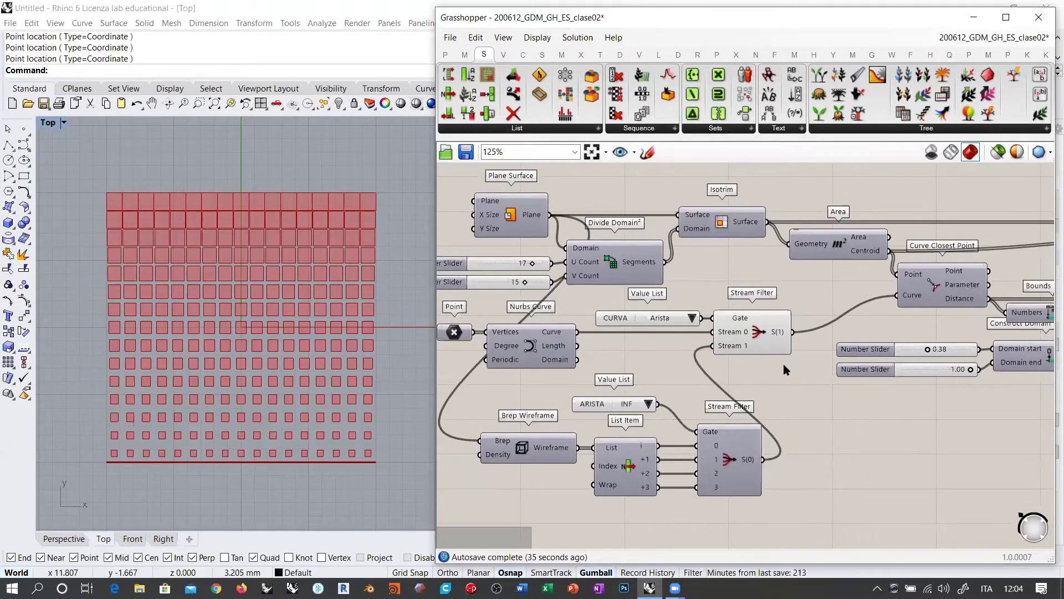
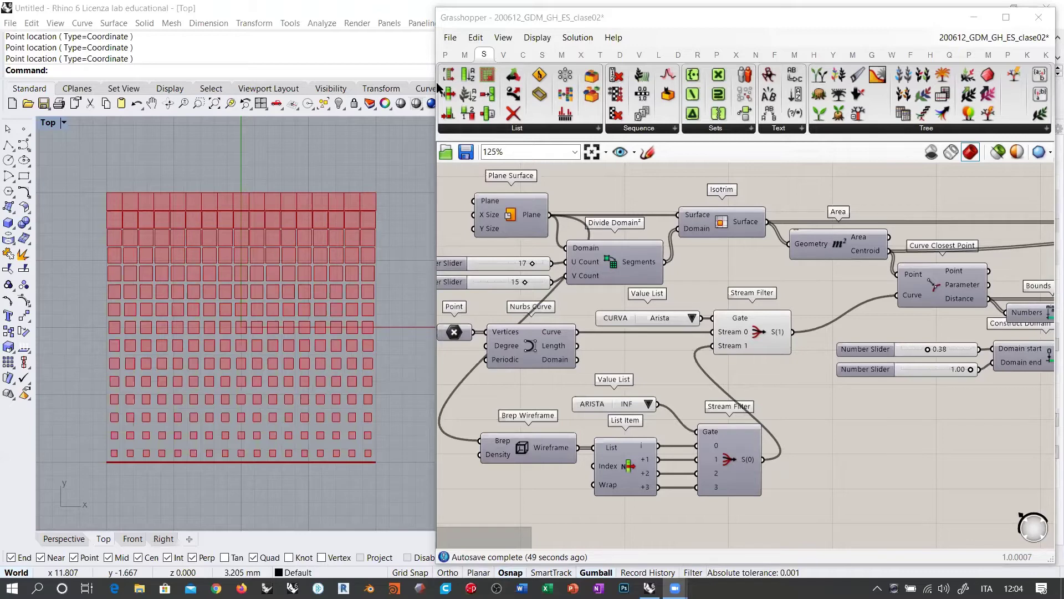
# - Try wiring both the Nurbs Curve and the edge Stream Filter directly into Curve Closest Point's Curve input, with that input grafted
pyautogui.click(850, 441)
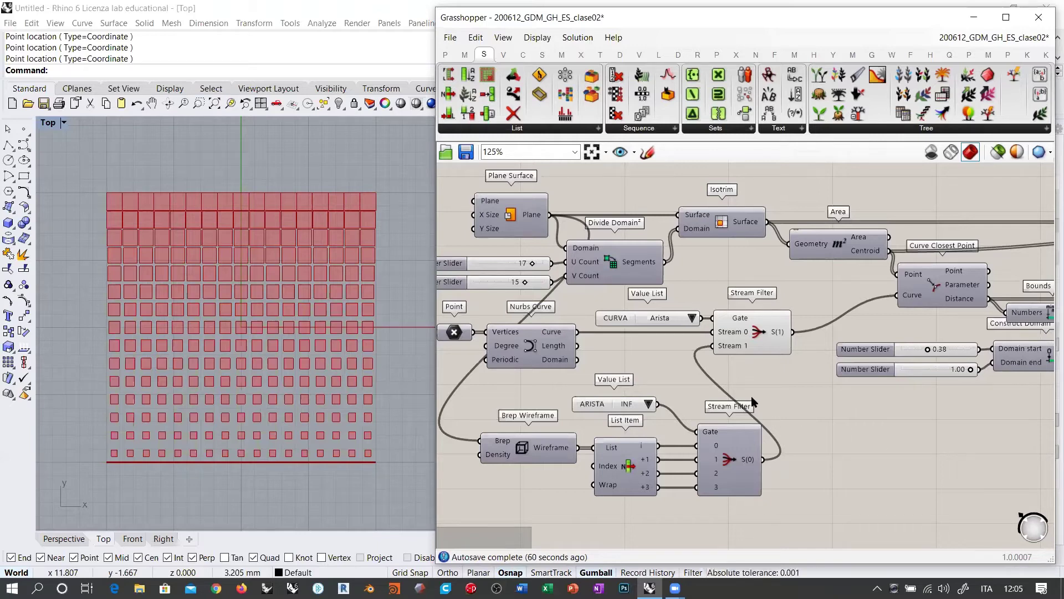
pyautogui.moveTo(752, 377); pyautogui.dragTo(683, 369, button='right')
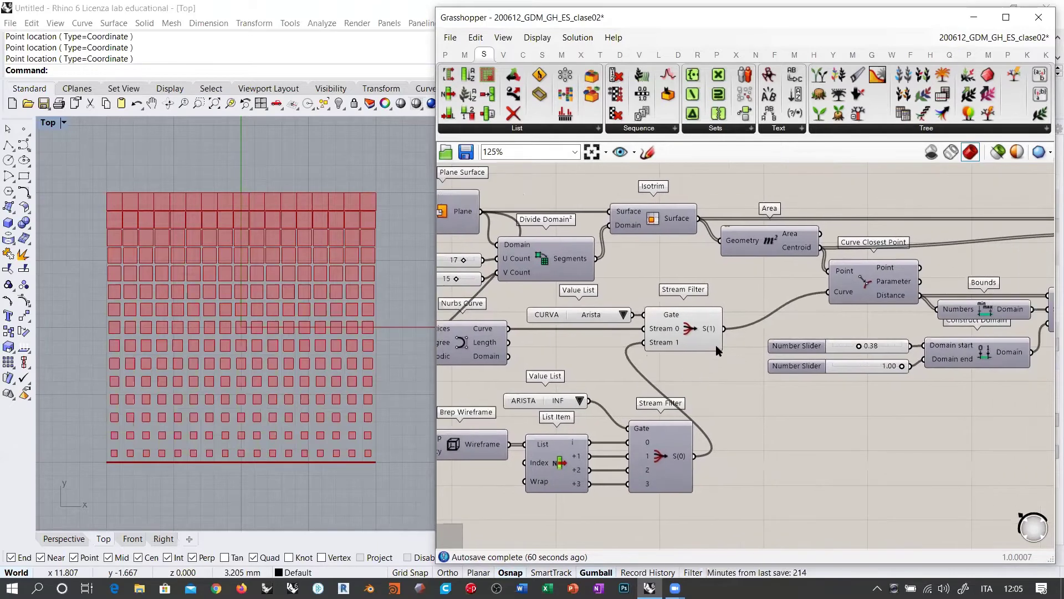
pyautogui.moveTo(845, 296)
pyautogui.moveTo(733, 354); pyautogui.dragTo(755, 356, button='right')
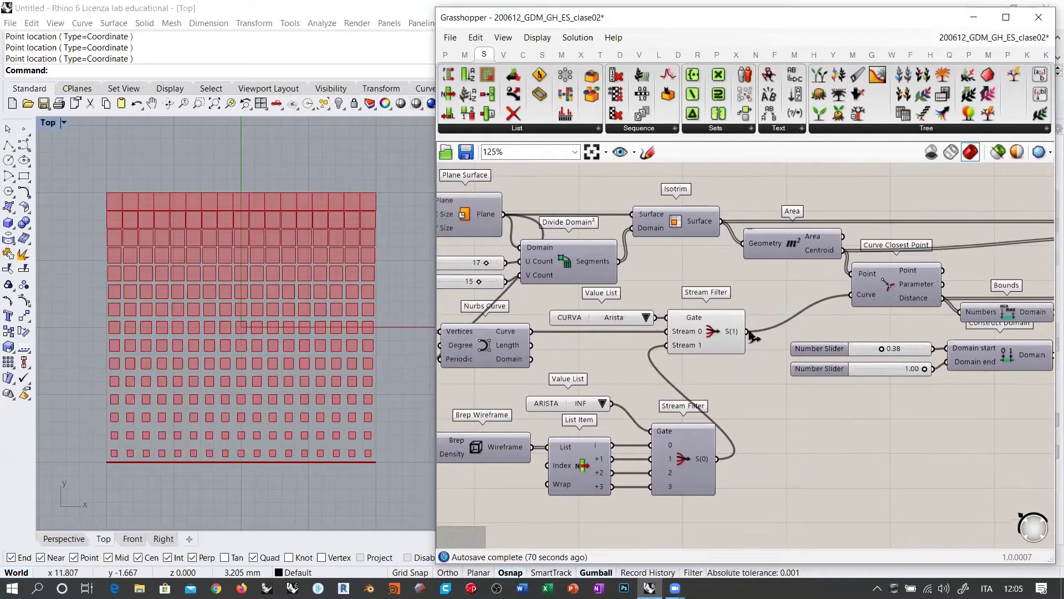
pyautogui.moveTo(531, 331); pyautogui.dragTo(851, 294)
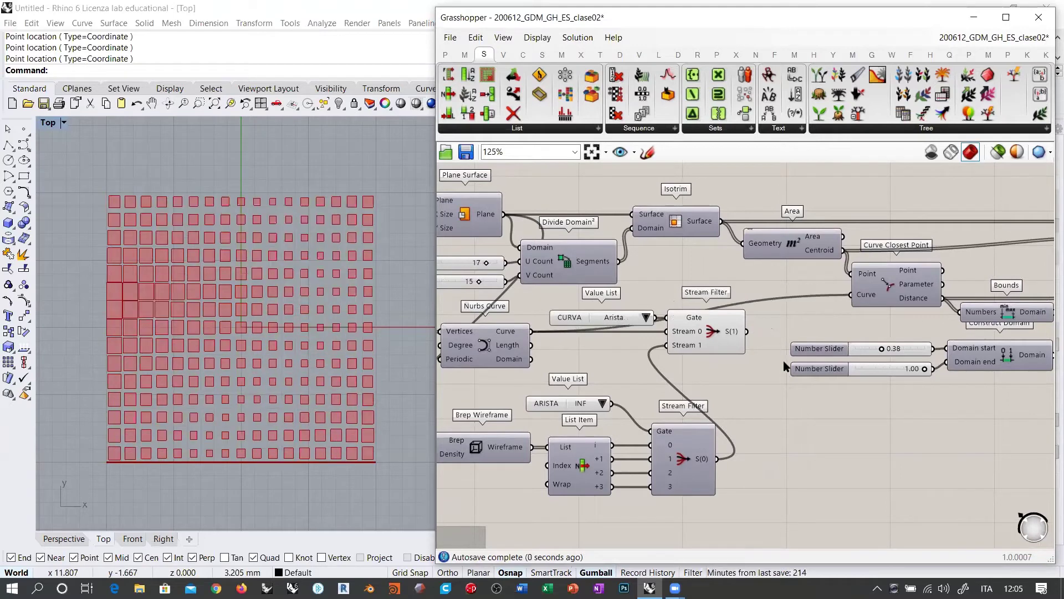
pyautogui.keyDown('shift'); pyautogui.moveTo(718, 460); pyautogui.dragTo(851, 295); pyautogui.keyUp('shift')
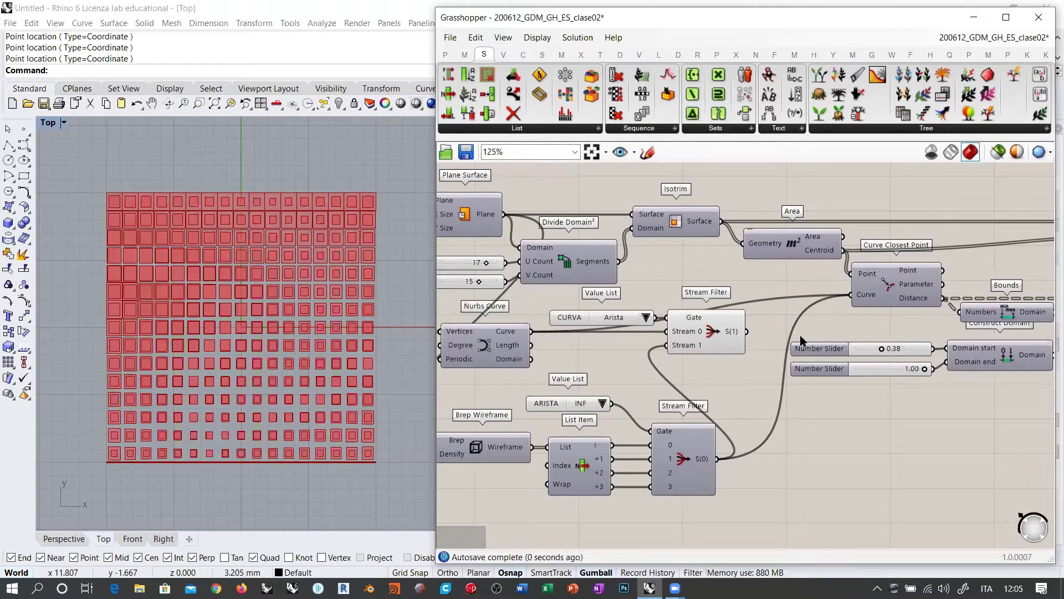
pyautogui.rightClick(859, 295)
pyautogui.click(887, 411)
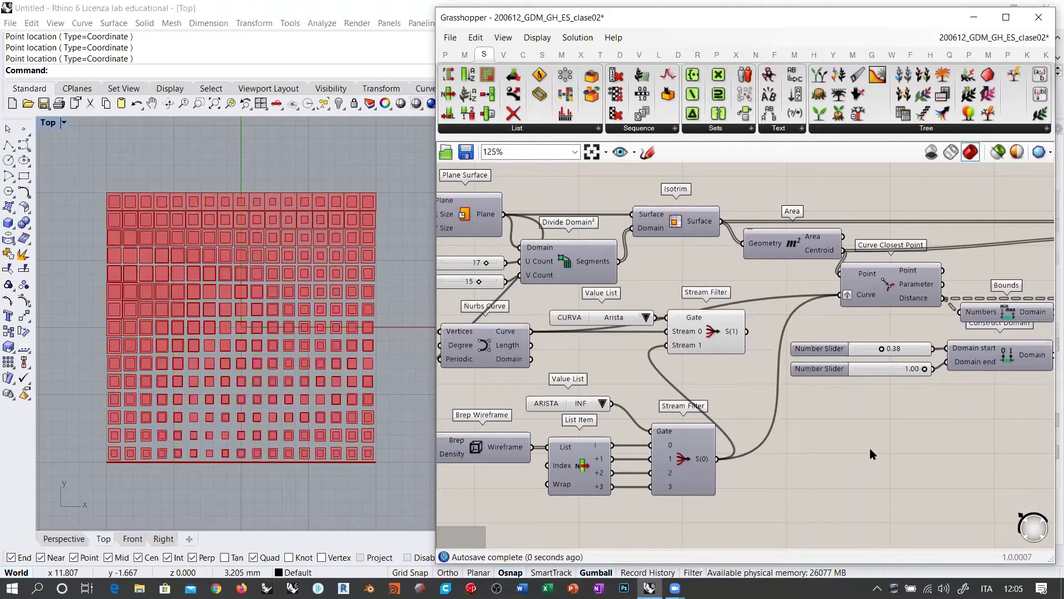
# - Undo the graft and the two direct connections at Curve Closest Point's Curve input
pyautogui.hotkey('ctrl', 'z')
pyautogui.hotkey('ctrl', 'z')
pyautogui.hotkey('ctrl', 'z')
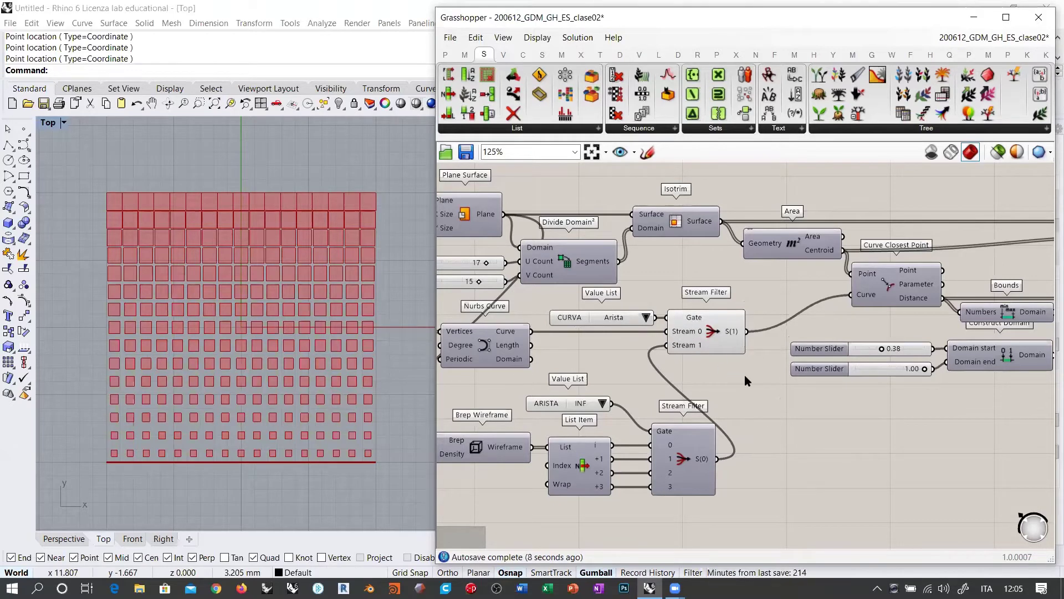
# - Move the edge-selection components up close beneath the Nurbs Curve and reposition the ARISTA list above List Item
pyautogui.scroll(-4, 744, 375)
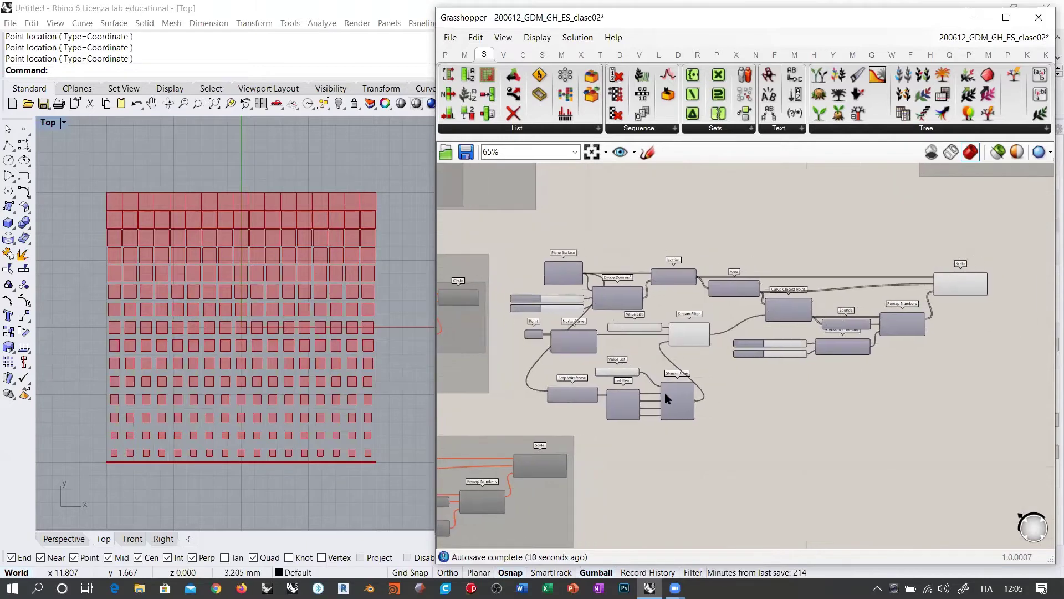
pyautogui.scroll(3, 664, 392)
pyautogui.moveTo(741, 352); pyautogui.dragTo(488, 443)
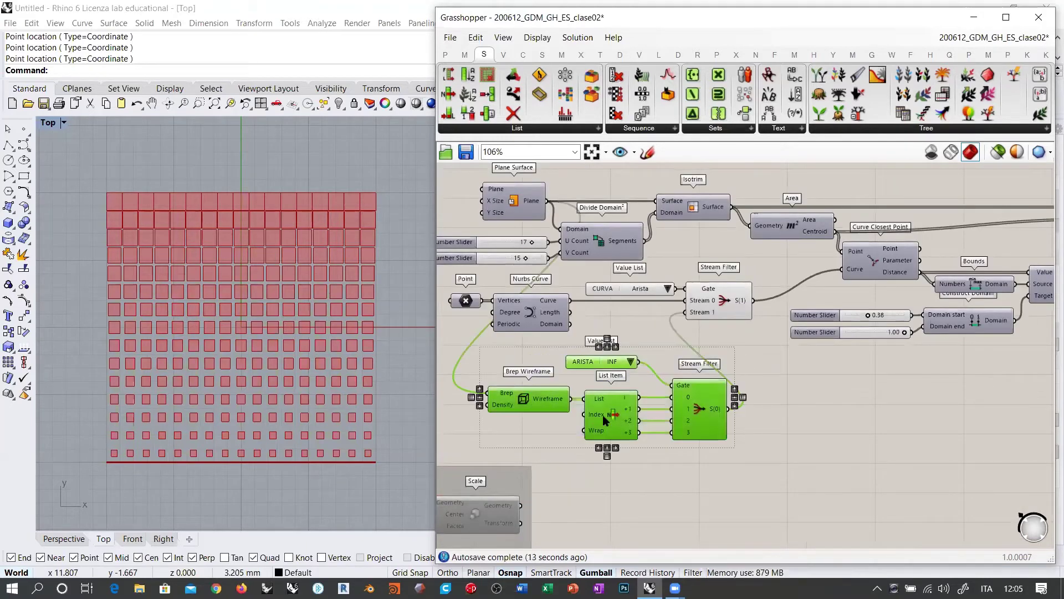
pyautogui.moveTo(603, 416); pyautogui.dragTo(612, 374)
pyautogui.click(603, 328)
pyautogui.moveTo(585, 316); pyautogui.dragTo(603, 328)
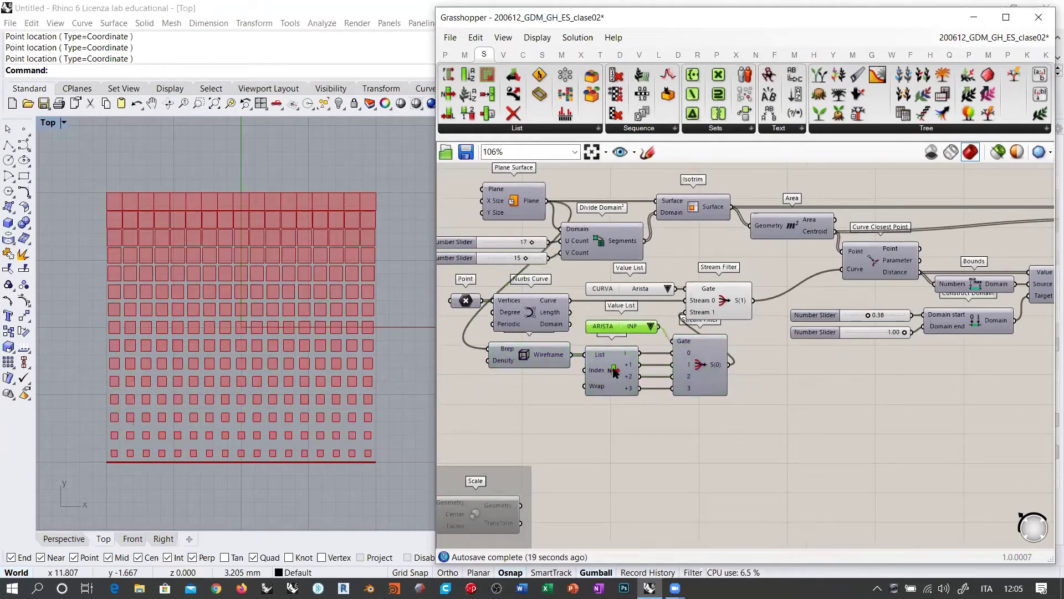
# - Move the CURVA Value List and its Stream Filter up beside Curve Closest Point, and nudge the ARISTA list up above List Item
pyautogui.click(724, 303)
pyautogui.keyDown('shift'); pyautogui.click(639, 291); pyautogui.keyUp('shift')
pyautogui.moveTo(718, 301); pyautogui.dragTo(785, 281)
pyautogui.click(715, 285)
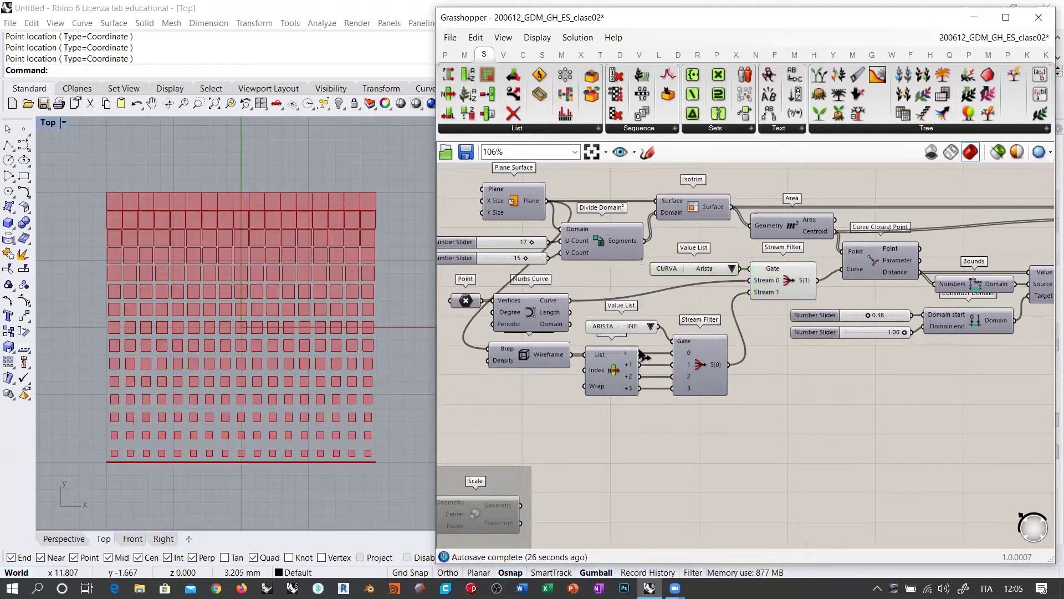
pyautogui.moveTo(619, 332); pyautogui.dragTo(617, 323)
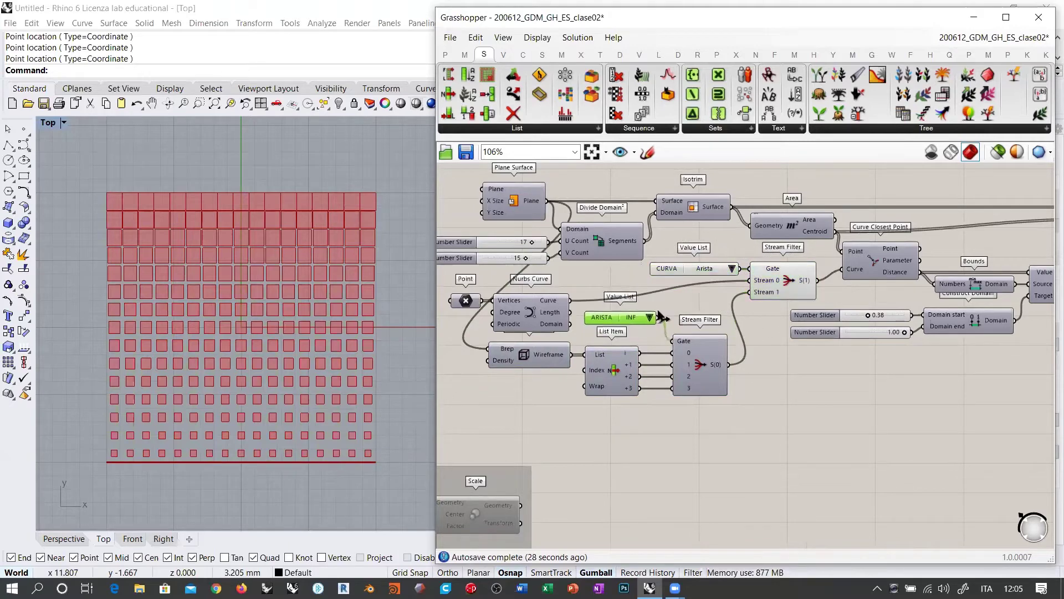
pyautogui.click(674, 304)
pyautogui.scroll(-2, 678, 335)
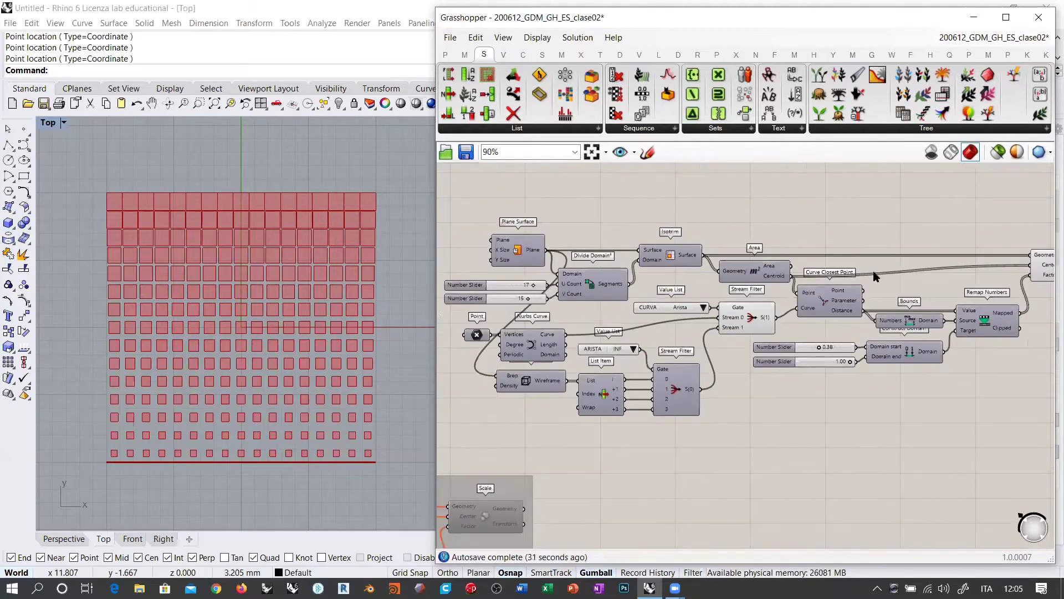
pyautogui.scroll(-2, 831, 343)
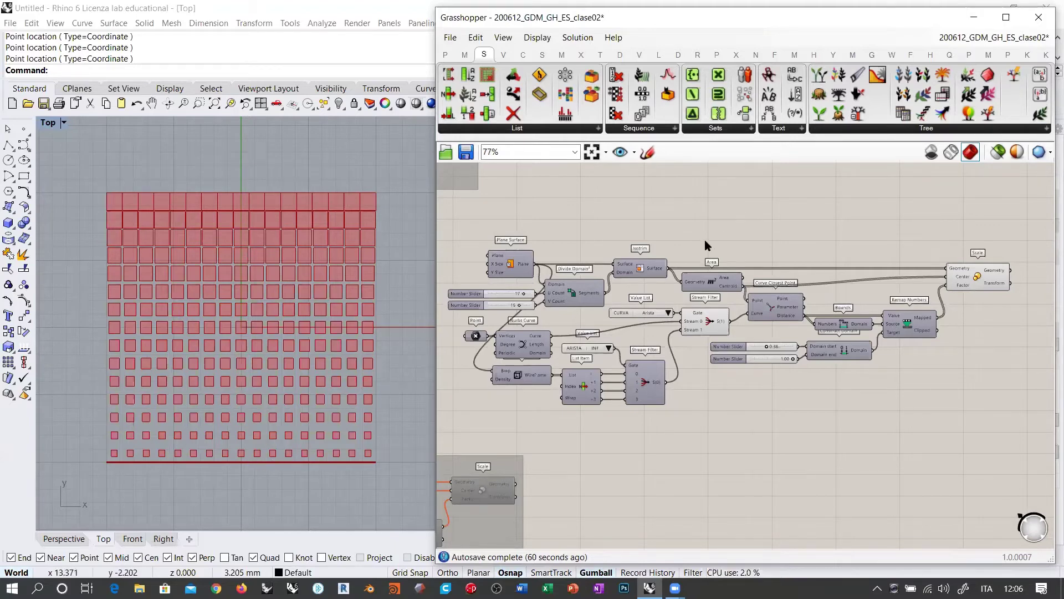
# - Draw a circle centred on the origin over the panel grid in Rhino's Top view, leaving a margin inside the grid's edges
pyautogui.click(4, 162)
pyautogui.write('0')
pyautogui.press('Return')
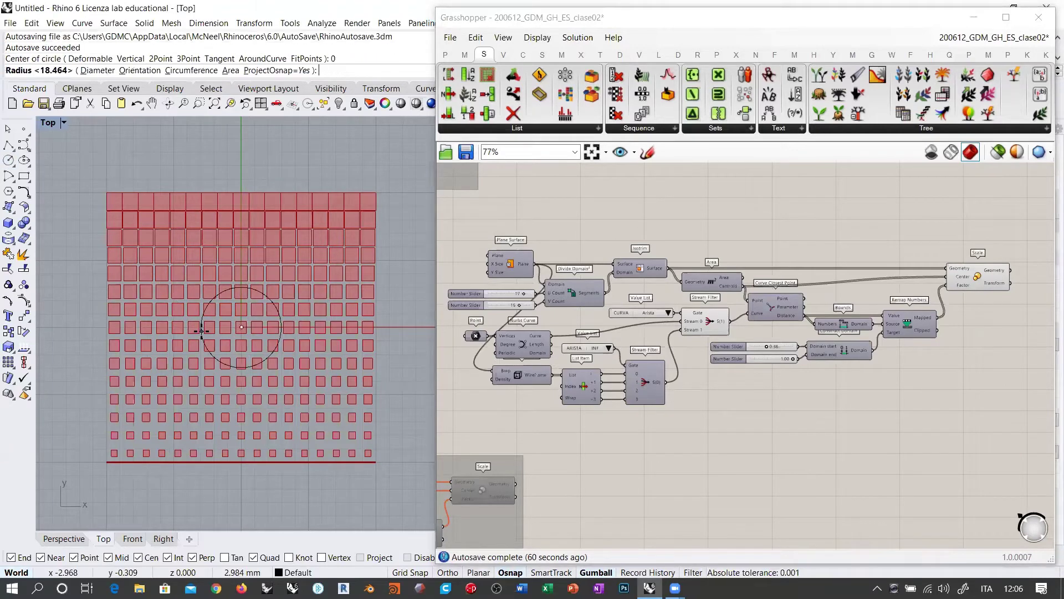
pyautogui.click(335, 328)
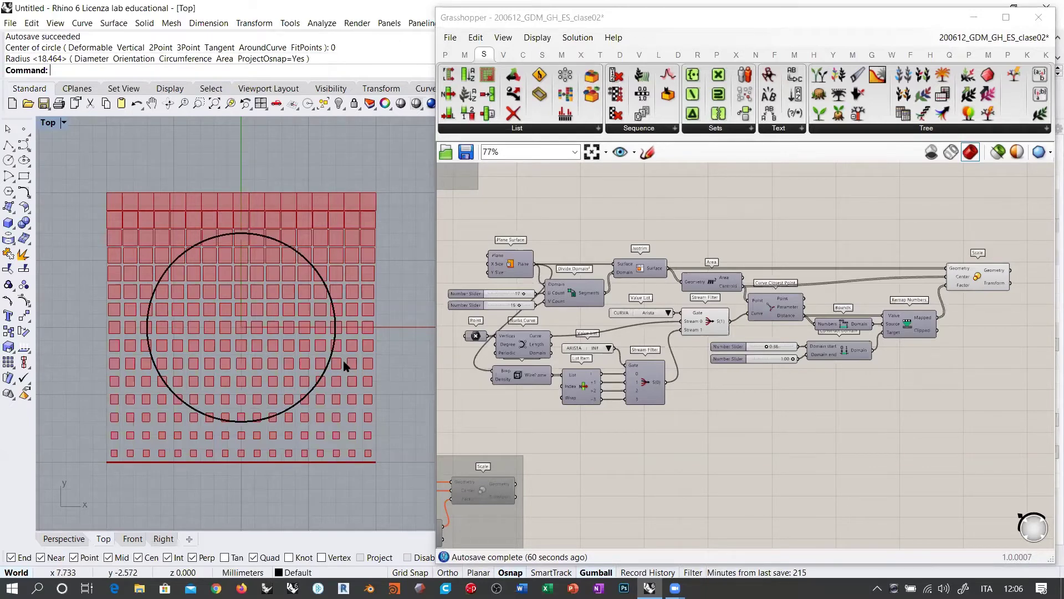
# - Add a Curve parameter below the number sliders and reference the drawn circle in it as a single curve
pyautogui.doubleClick(726, 415)
pyautogui.write('curve')
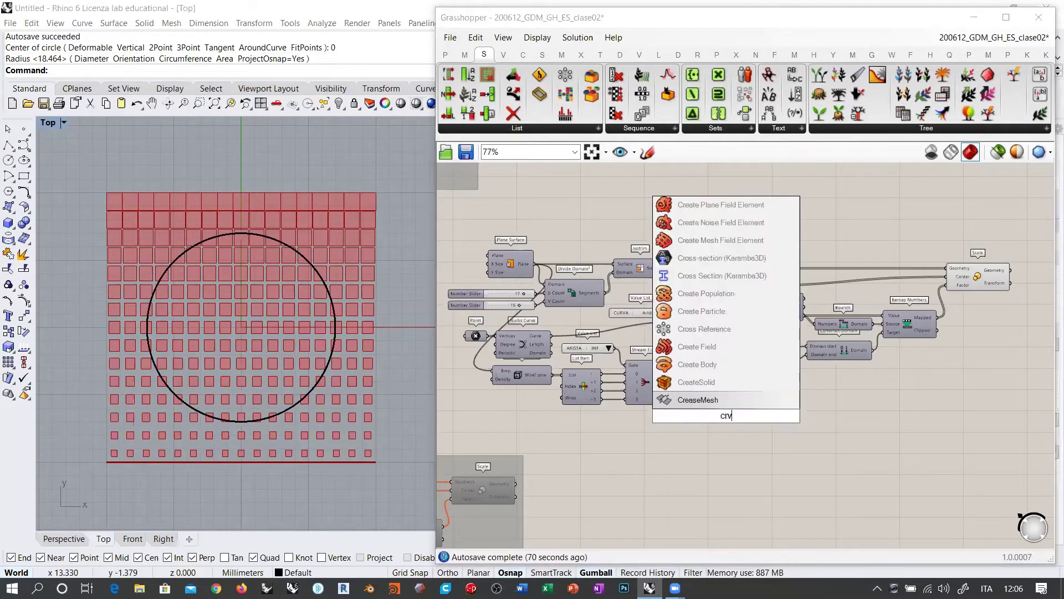
pyautogui.click(679, 375)
pyautogui.scroll(5, 722, 402)
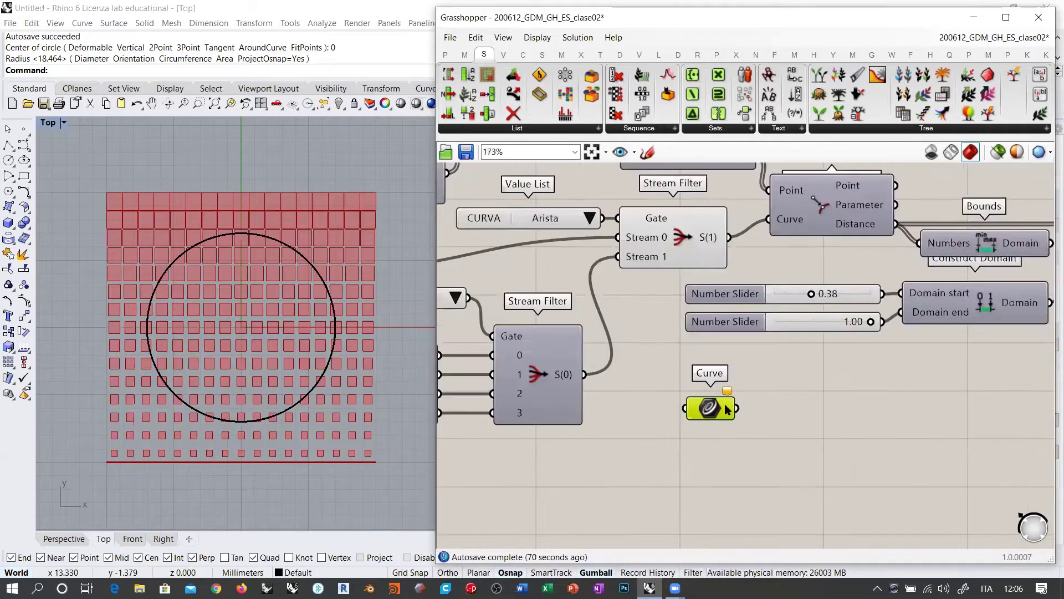
pyautogui.rightClick(686, 409)
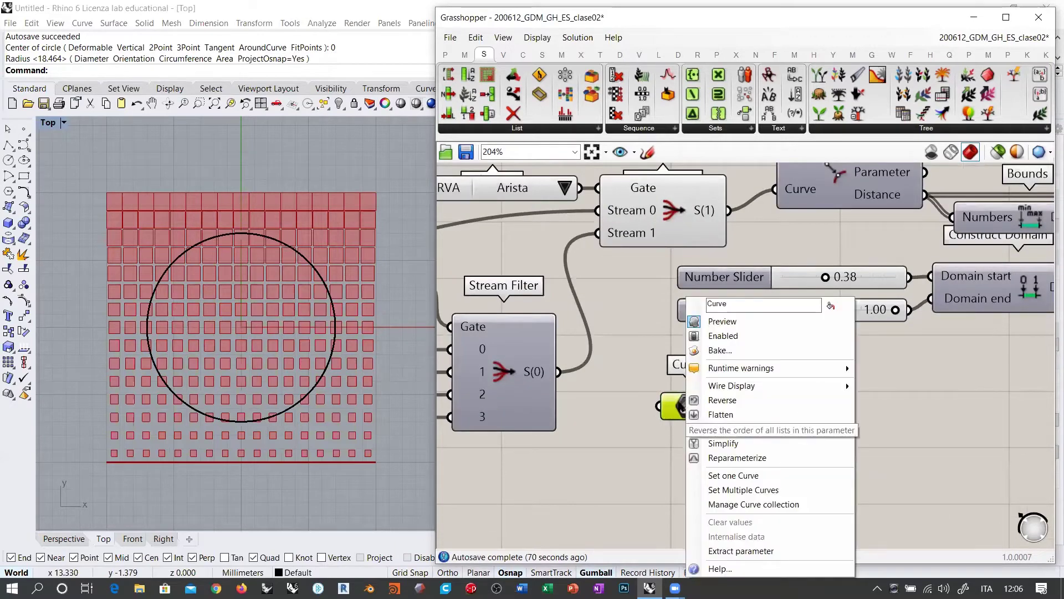
pyautogui.click(640, 421)
pyautogui.rightClick(681, 407)
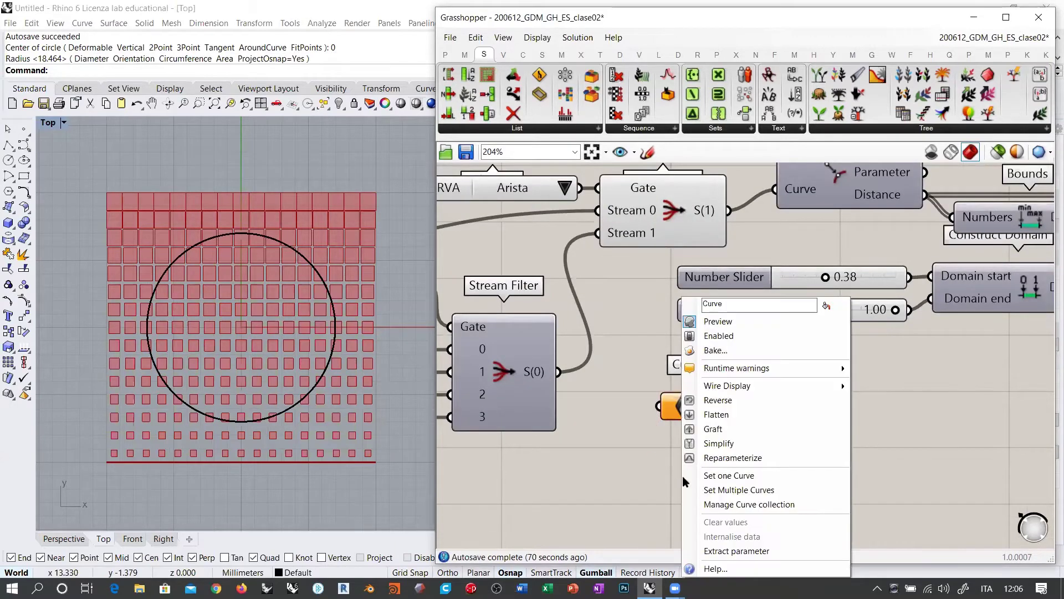
pyautogui.click(713, 475)
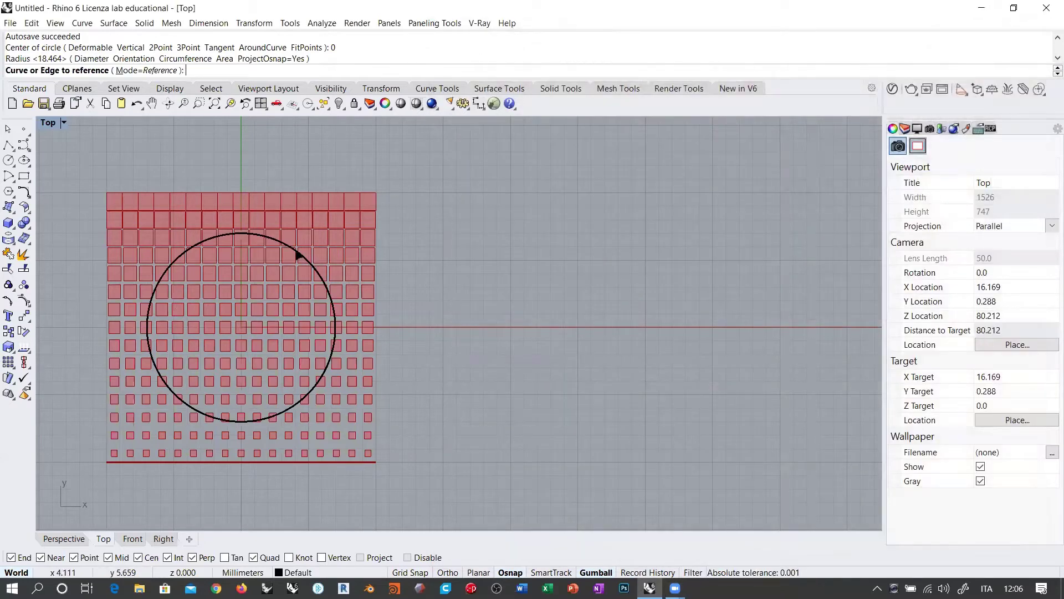
pyautogui.click(297, 253)
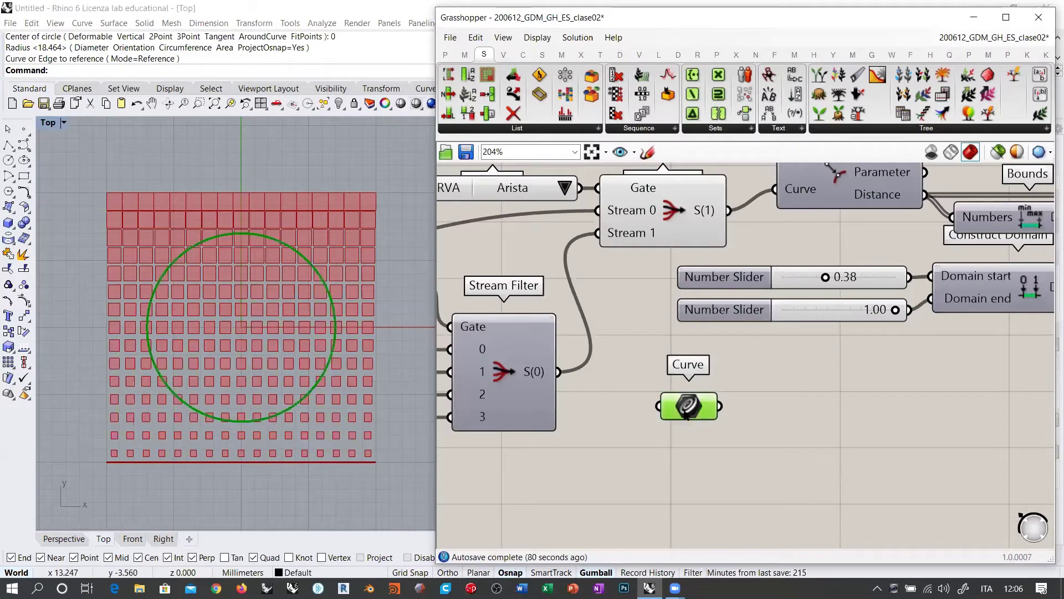
# - Wire the Curve parameter into Curve Closest Point's Curve input, replacing the Stream Filter connection
pyautogui.moveTo(726, 399); pyautogui.dragTo(658, 457, button='right')
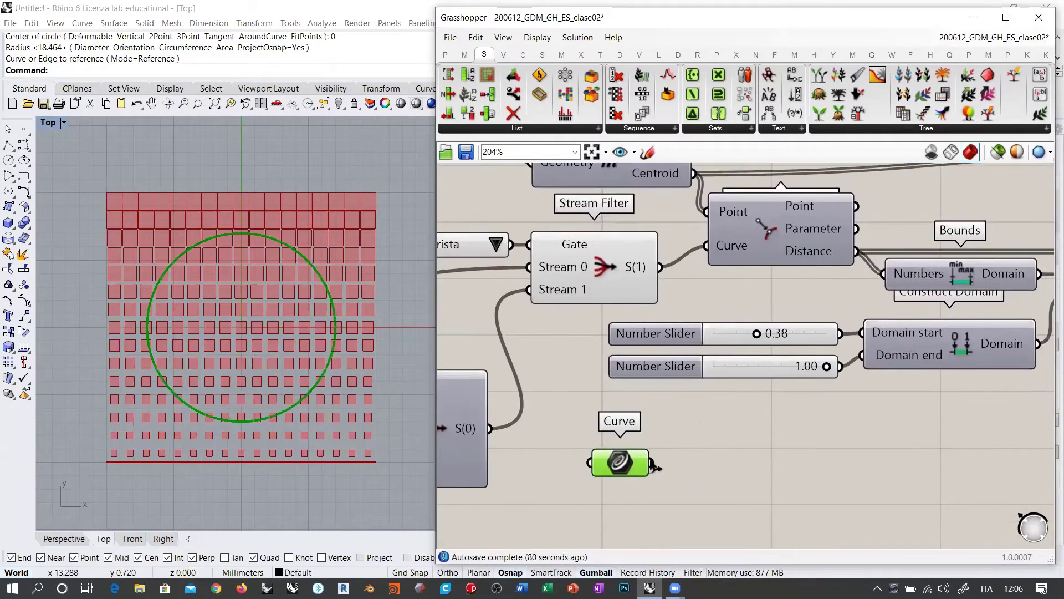
pyautogui.moveTo(653, 463); pyautogui.dragTo(706, 245)
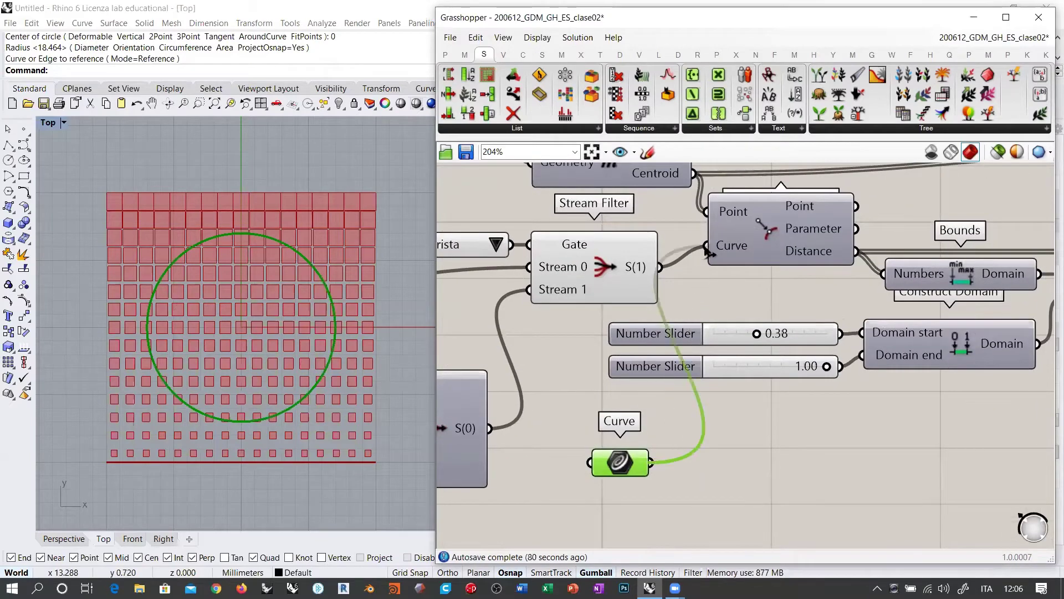
pyautogui.click(757, 421)
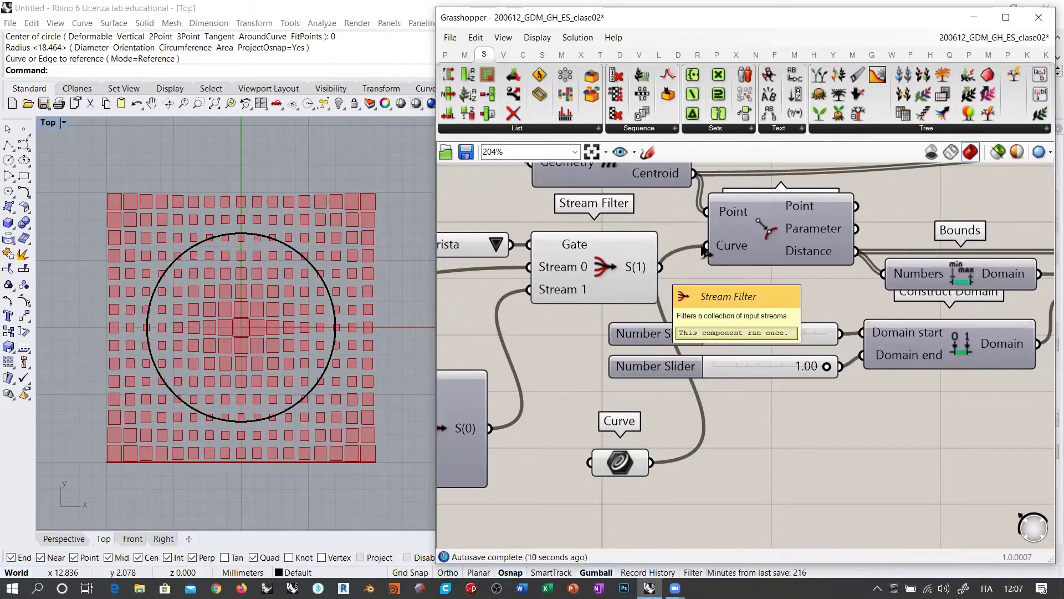
# - Reconnect the CURVA Stream Filter to Curve Closest Point's Curve input, and delete the Curve parameter and the circle in Rhino
pyautogui.moveTo(660, 267); pyautogui.dragTo(706, 246)
pyautogui.click(616, 462)
pyautogui.press('Delete')
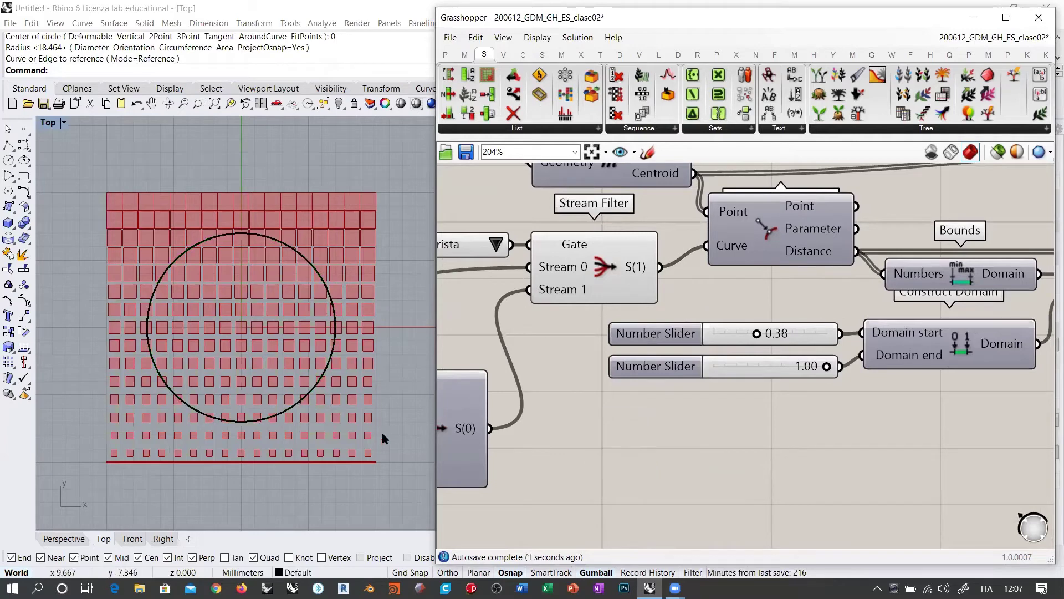
pyautogui.click(315, 386)
pyautogui.press('Delete')
pyautogui.scroll(-3, 259, 342)
pyautogui.scroll(2, 261, 340)
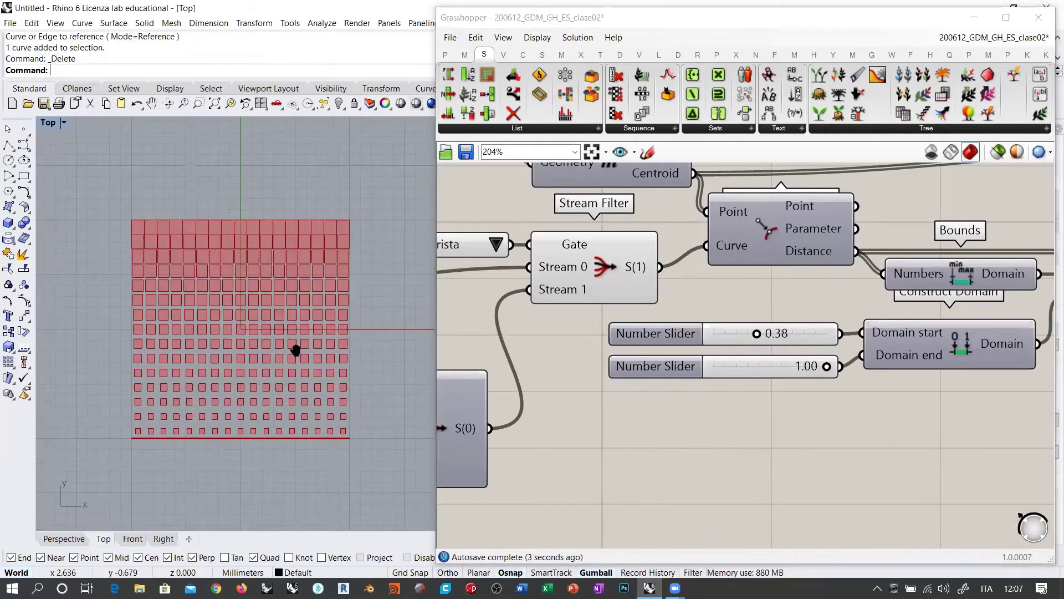
pyautogui.scroll(-1, 295, 352)
# - Group all components of the curve and edge attractor definition, from Plane Surface to Scale, and disable them
pyautogui.scroll(-5, 748, 333)
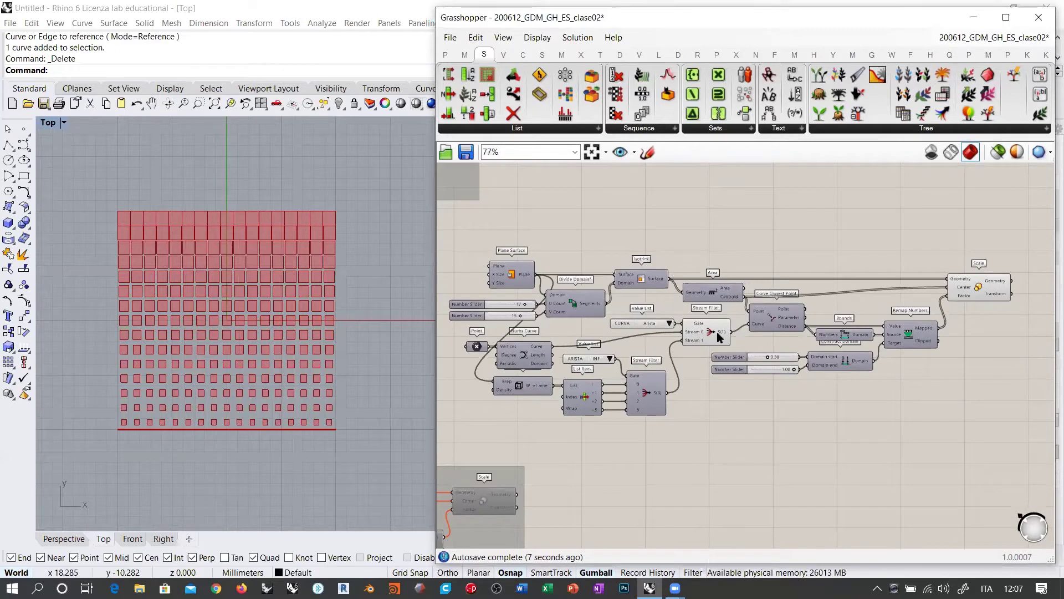
pyautogui.scroll(-1, 751, 334)
pyautogui.moveTo(1000, 270); pyautogui.dragTo(506, 415)
pyautogui.hotkey('ctrl', 'g')
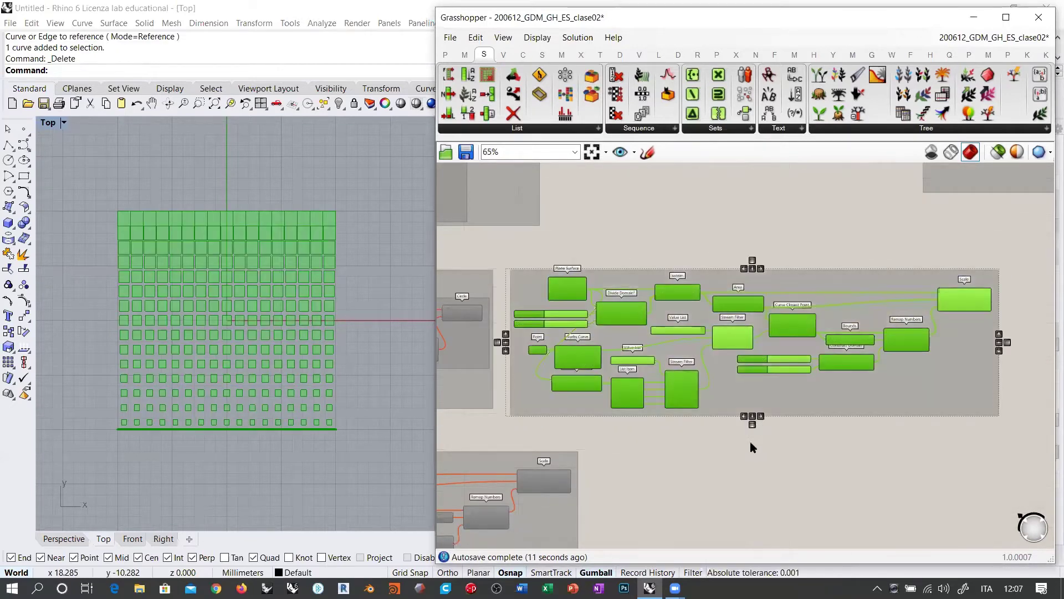
pyautogui.click(704, 449)
pyautogui.scroll(-3, 724, 339)
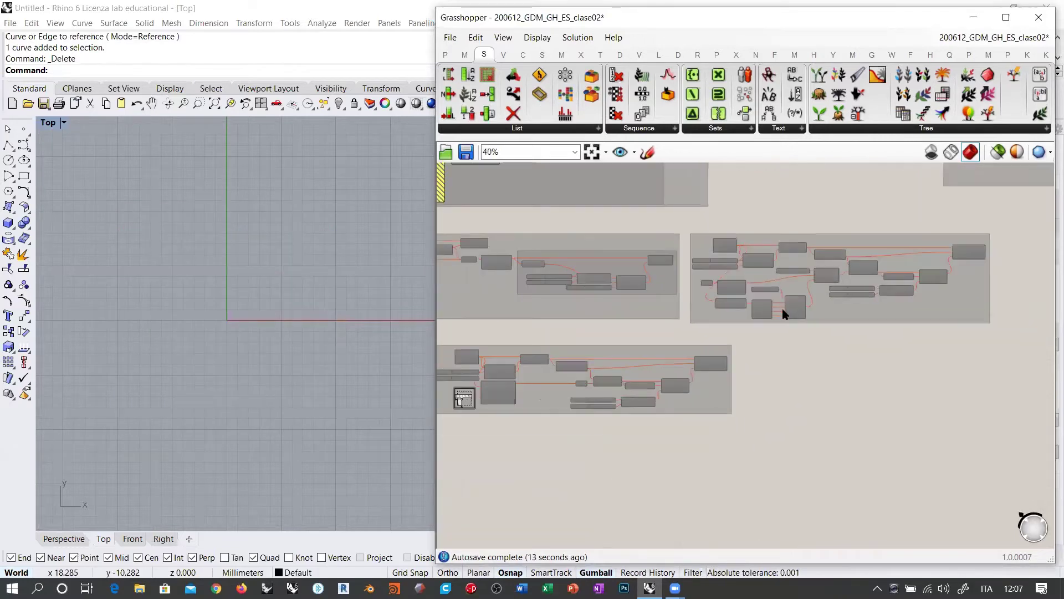
# - Turn on the preview of the Loft component under the PANELING groups and view the lofted surface in Rhino's Perspective view
pyautogui.moveTo(838, 331); pyautogui.dragTo(902, 306, button='right')
pyautogui.scroll(-1, 890, 312)
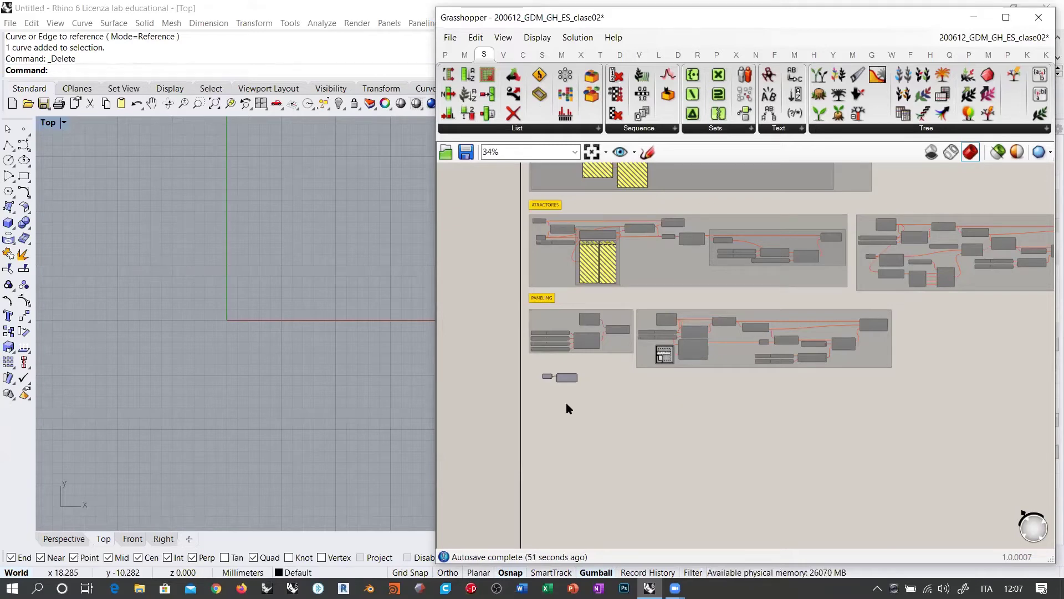
pyautogui.scroll(5, 566, 402)
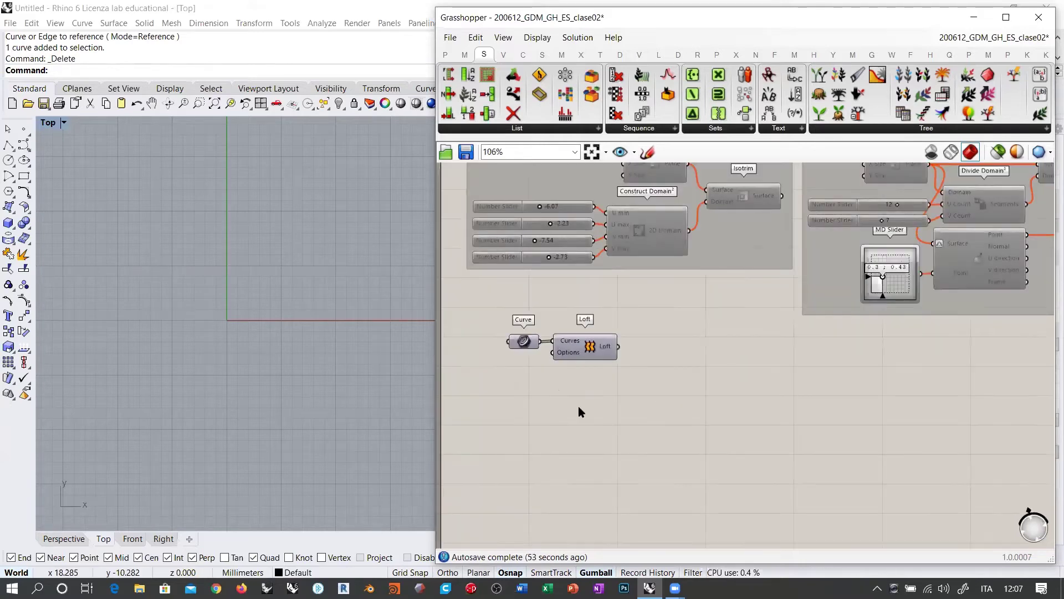
pyautogui.moveTo(546, 295); pyautogui.dragTo(584, 300)
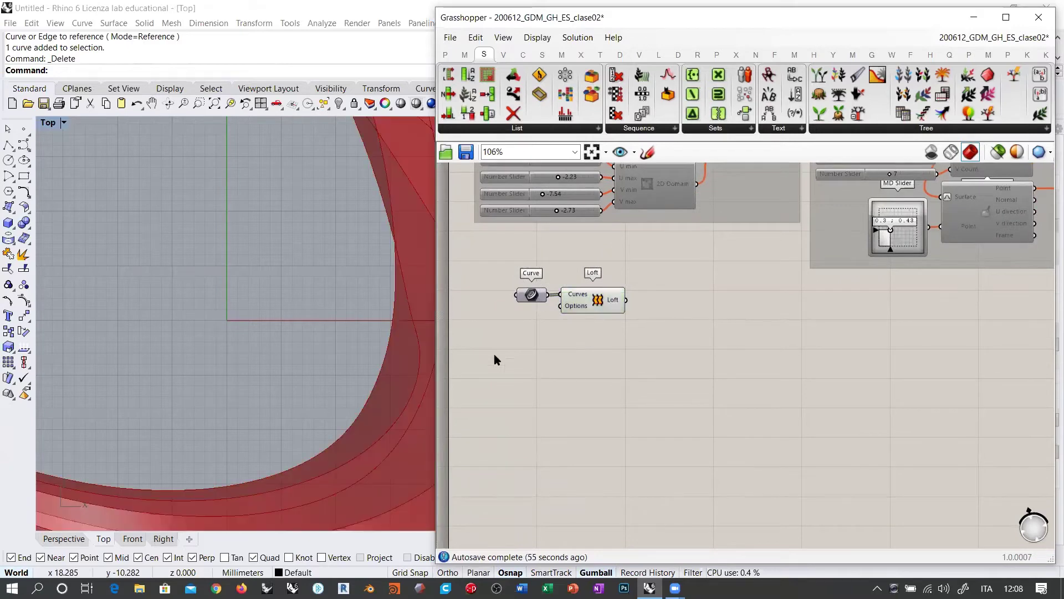
pyautogui.click(65, 538)
pyautogui.moveTo(297, 381); pyautogui.dragTo(355, 300, button='right')
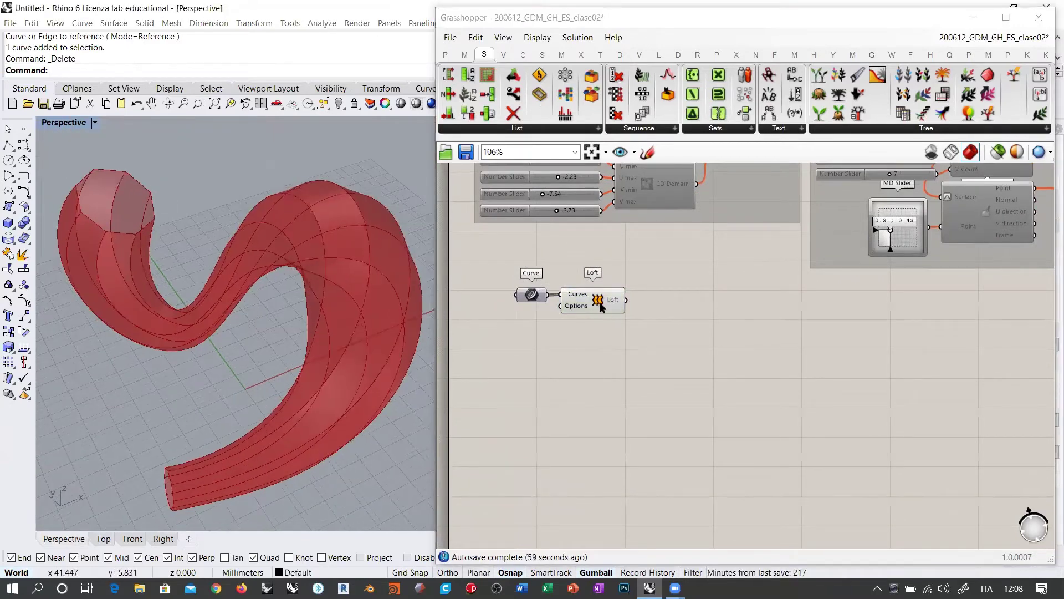
pyautogui.moveTo(598, 304); pyautogui.dragTo(603, 304)
pyautogui.click(595, 336)
pyautogui.scroll(5, 615, 302)
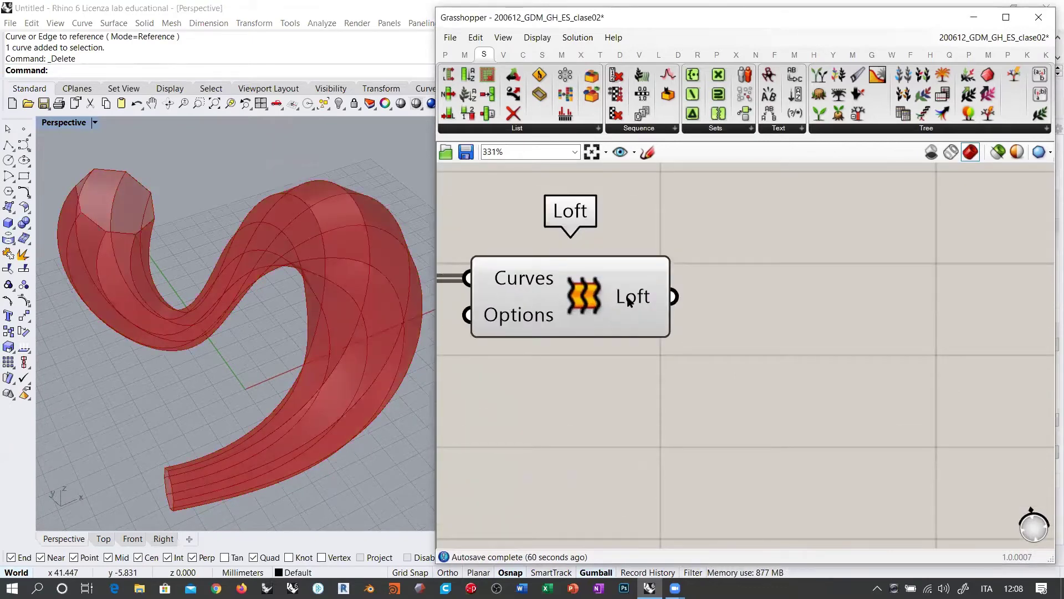
# - Add a Deconstruct Brep component beside Loft and connect the Loft output to its Brep input
pyautogui.moveTo(641, 304)
pyautogui.doubleClick(816, 370)
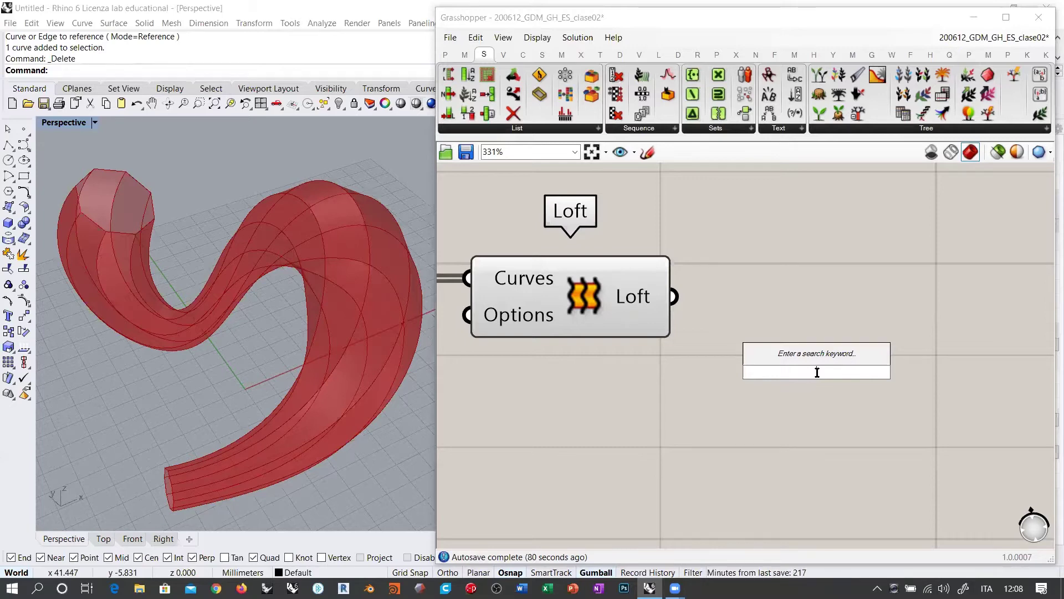
pyautogui.write('deb')
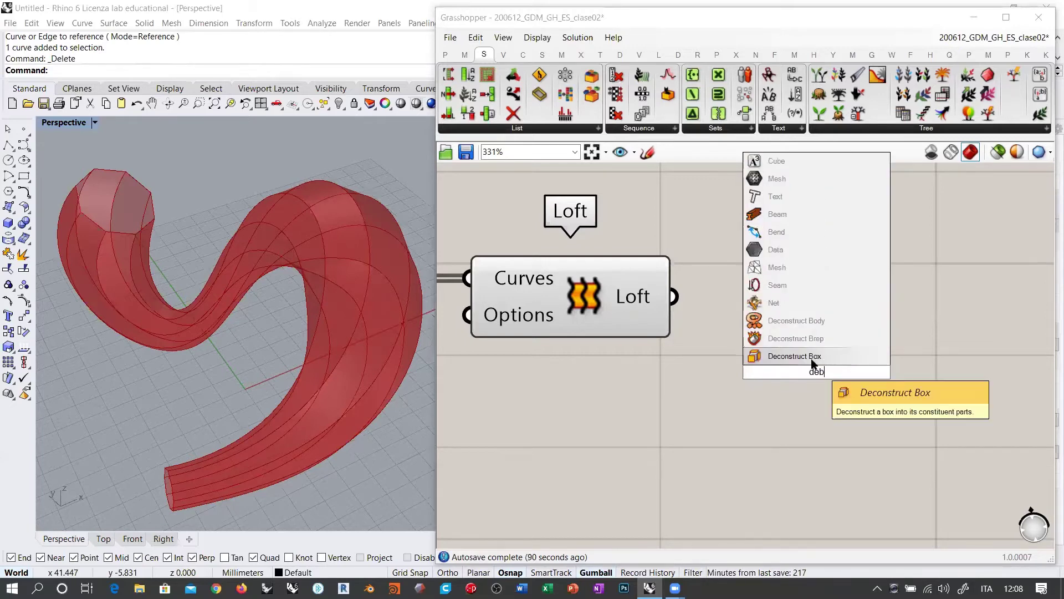
pyautogui.click(798, 338)
pyautogui.moveTo(805, 439); pyautogui.dragTo(724, 435, button='right')
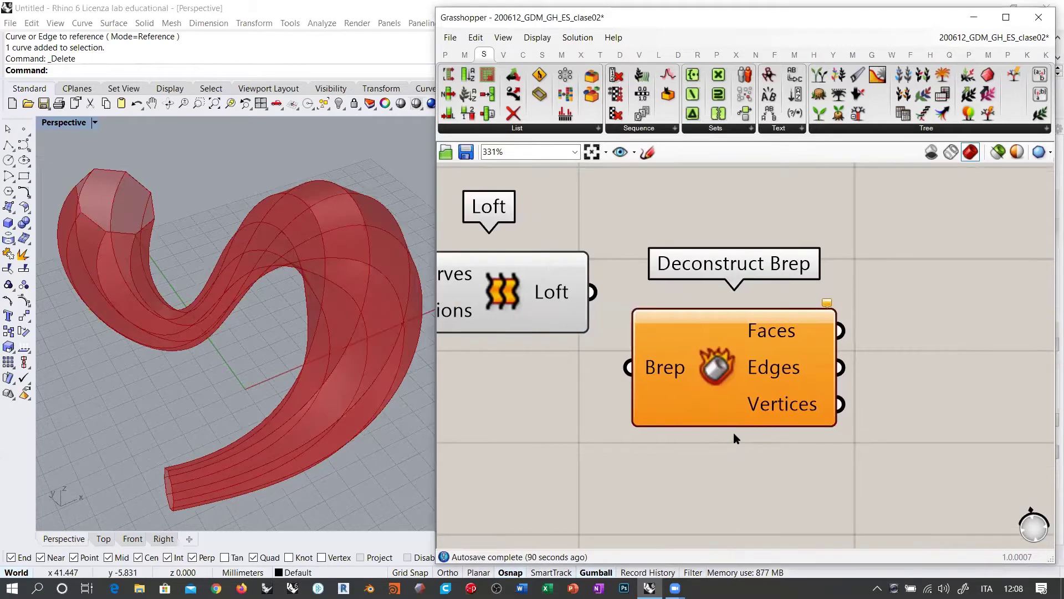
pyautogui.moveTo(714, 378); pyautogui.dragTo(740, 386)
pyautogui.click(668, 281)
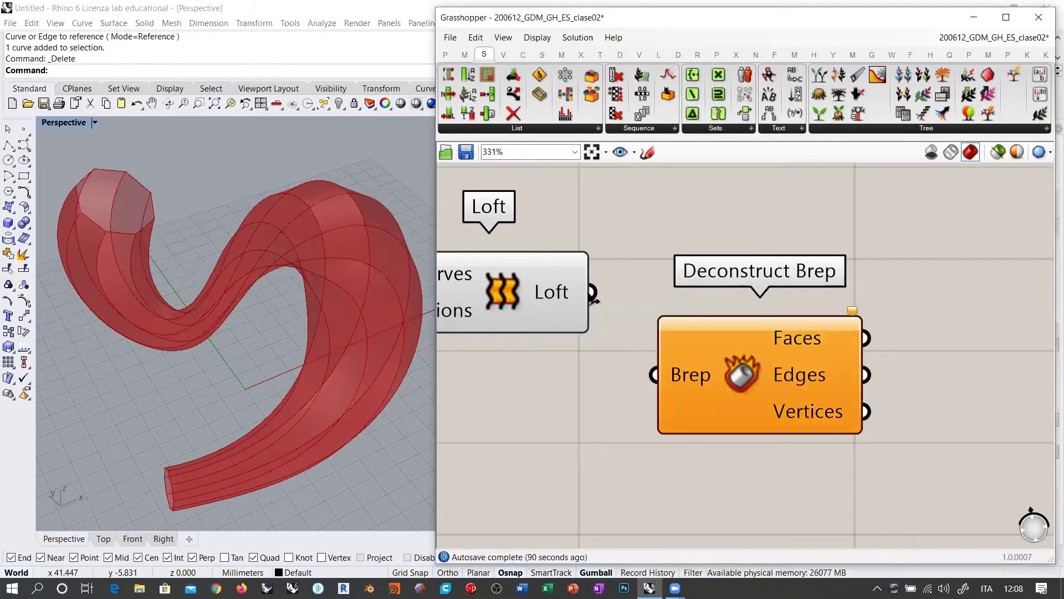
pyautogui.moveTo(592, 293); pyautogui.dragTo(654, 375)
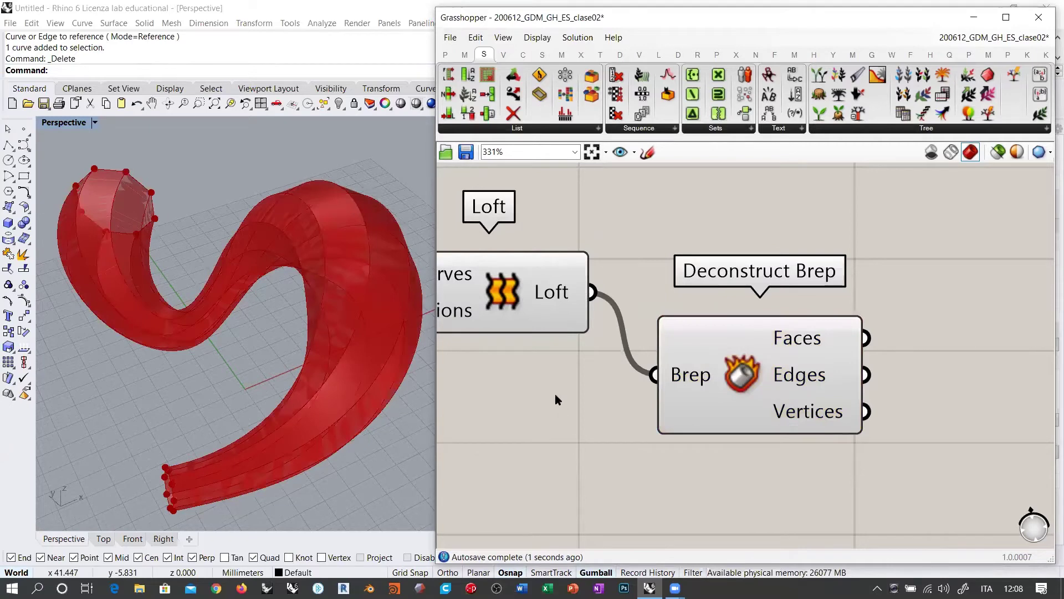
pyautogui.moveTo(594, 397); pyautogui.dragTo(649, 404, button='right')
pyautogui.scroll(-2, 738, 327)
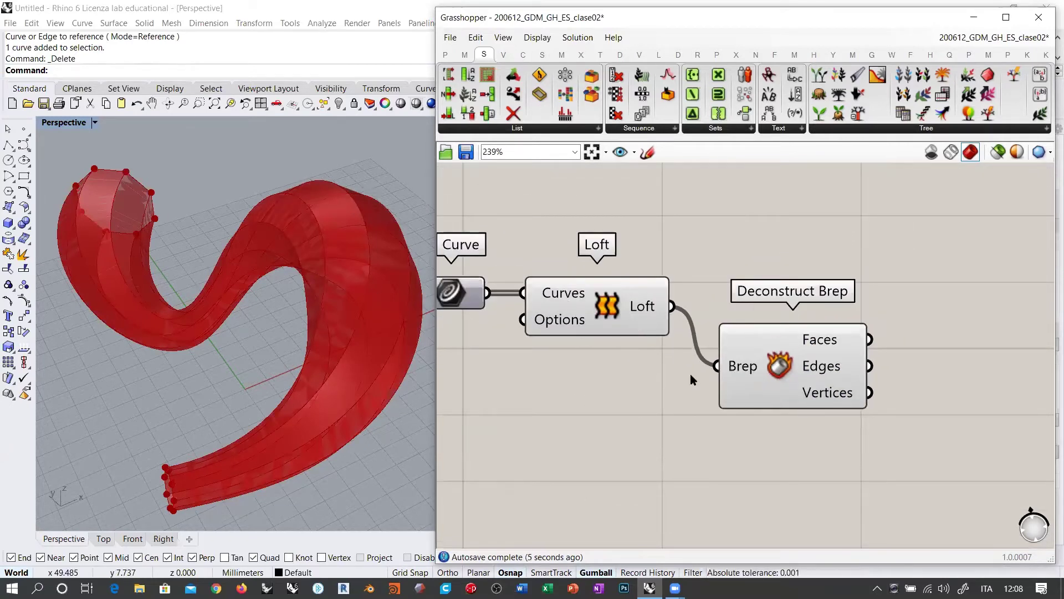
pyautogui.moveTo(815, 379); pyautogui.dragTo(830, 390)
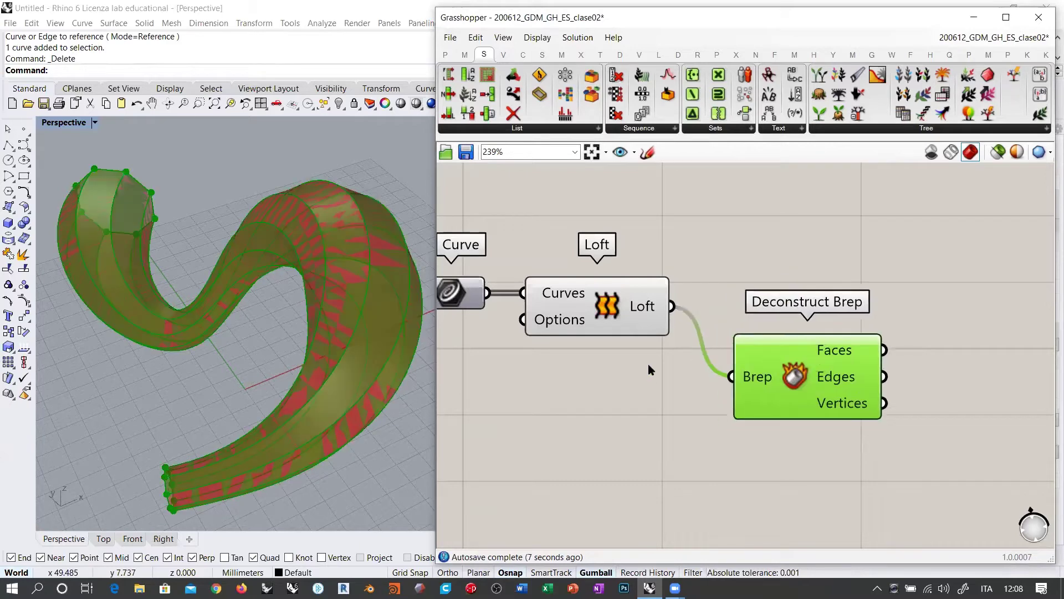
# - Turn off the preview of the Loft component so only the Deconstruct Brep geometry displays in the Perspective view
pyautogui.click(647, 364)
pyautogui.click(610, 316)
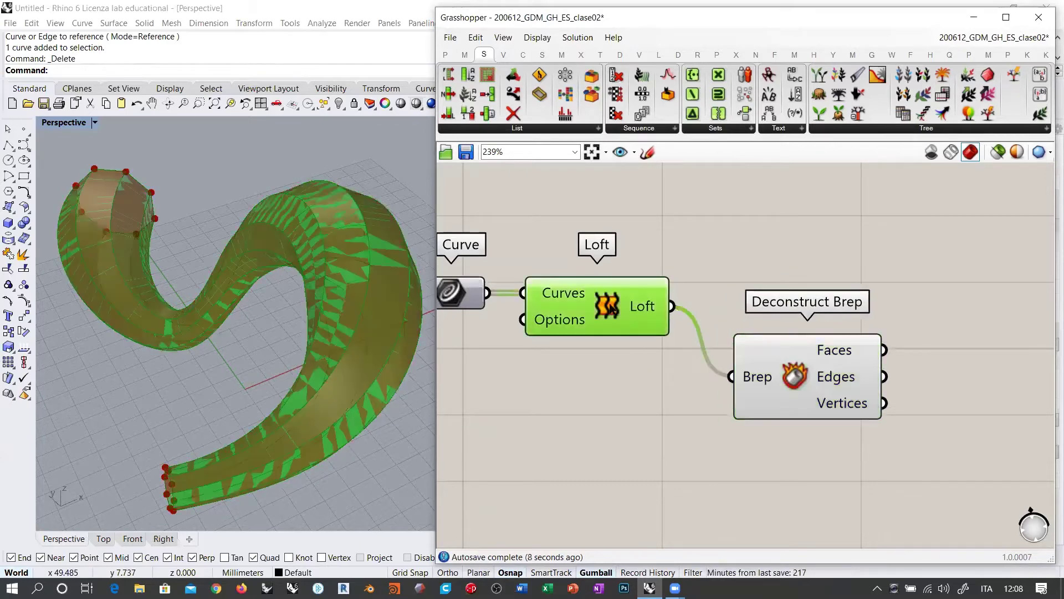
pyautogui.hotkey('ctrl', 'q')
pyautogui.click(635, 369)
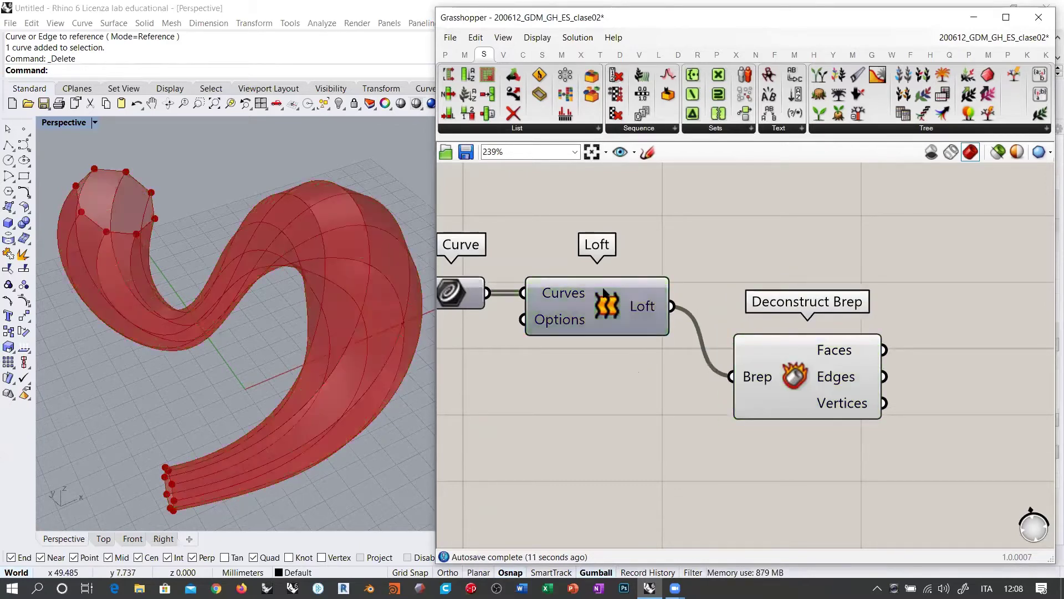
pyautogui.click(603, 289)
pyautogui.hotkey('ctrl', 'q')
pyautogui.click(633, 373)
pyautogui.click(550, 307)
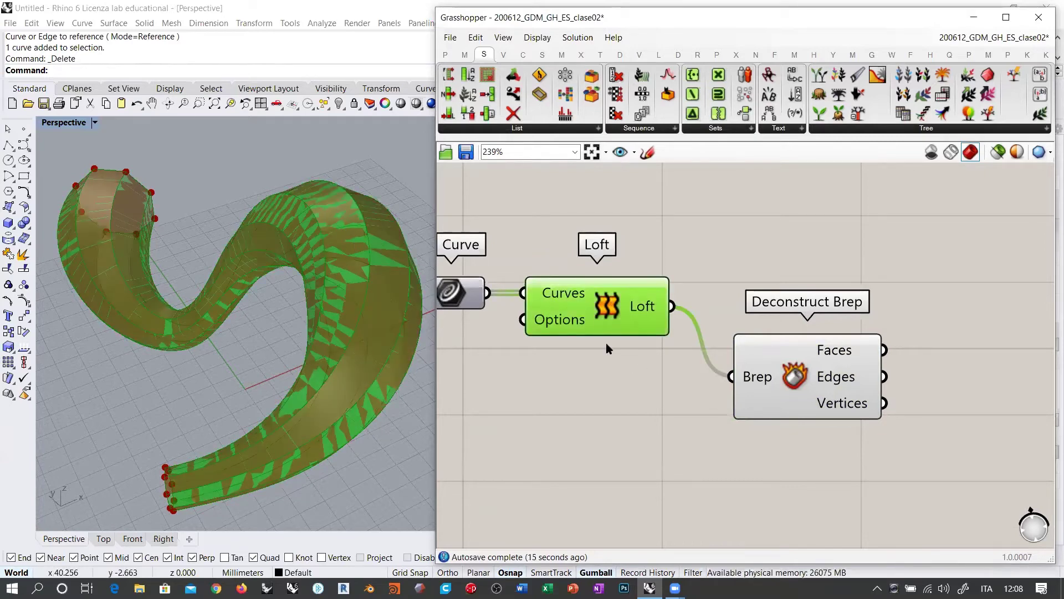
pyautogui.click(624, 408)
pyautogui.moveTo(286, 286); pyautogui.dragTo(289, 277, button='right')
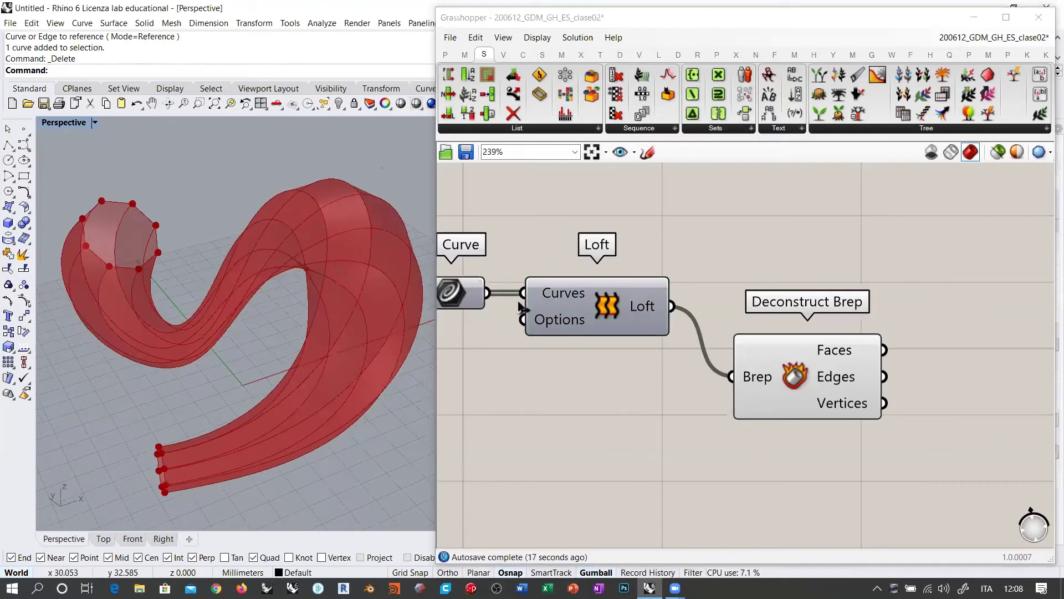
pyautogui.click(802, 437)
pyautogui.click(806, 382)
pyautogui.click(771, 459)
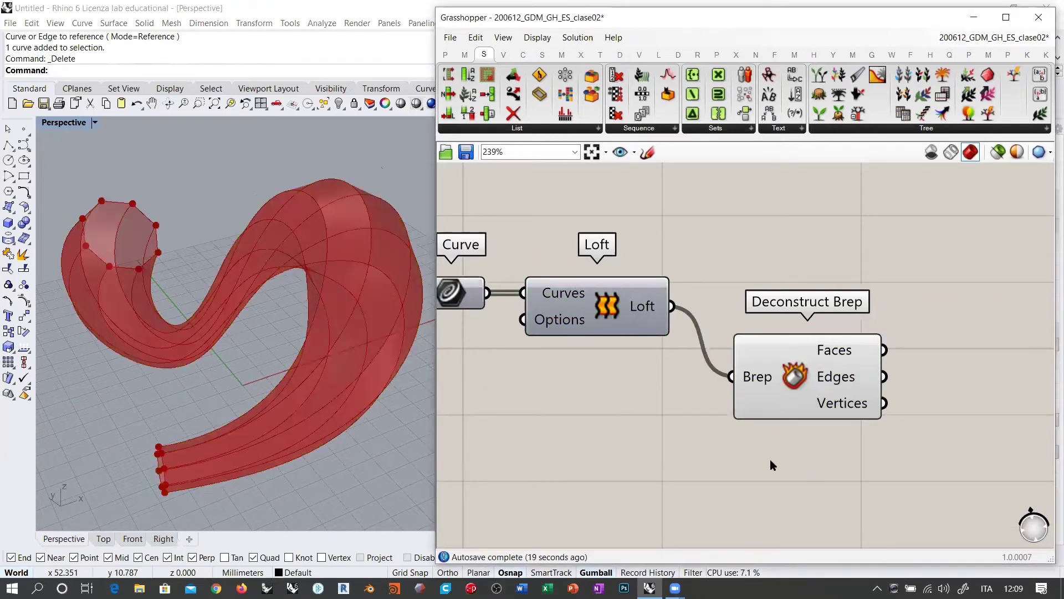
# - Inspect the data held by the Faces, Edges and Vertices outputs of Deconstruct Brep
pyautogui.moveTo(859, 393); pyautogui.dragTo(629, 320, button='right')
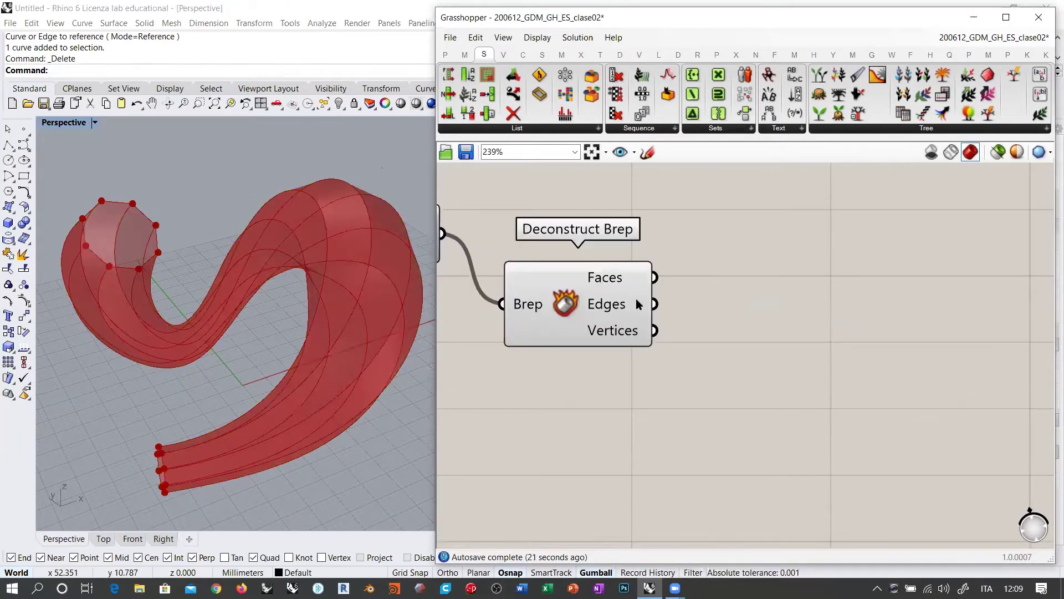
pyautogui.moveTo(588, 310); pyautogui.dragTo(571, 325)
pyautogui.moveTo(589, 294)
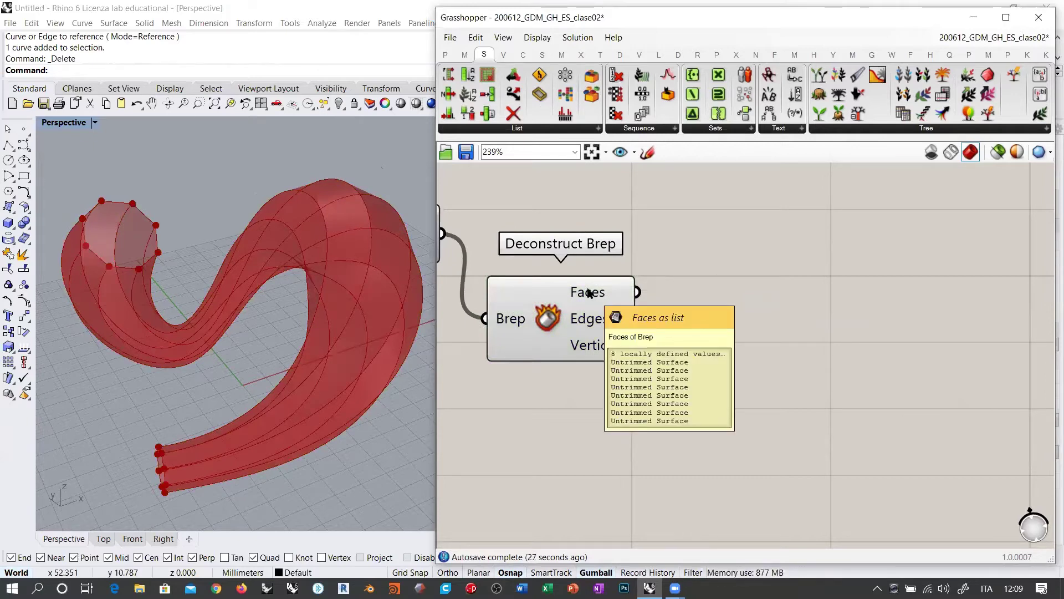
pyautogui.moveTo(595, 322)
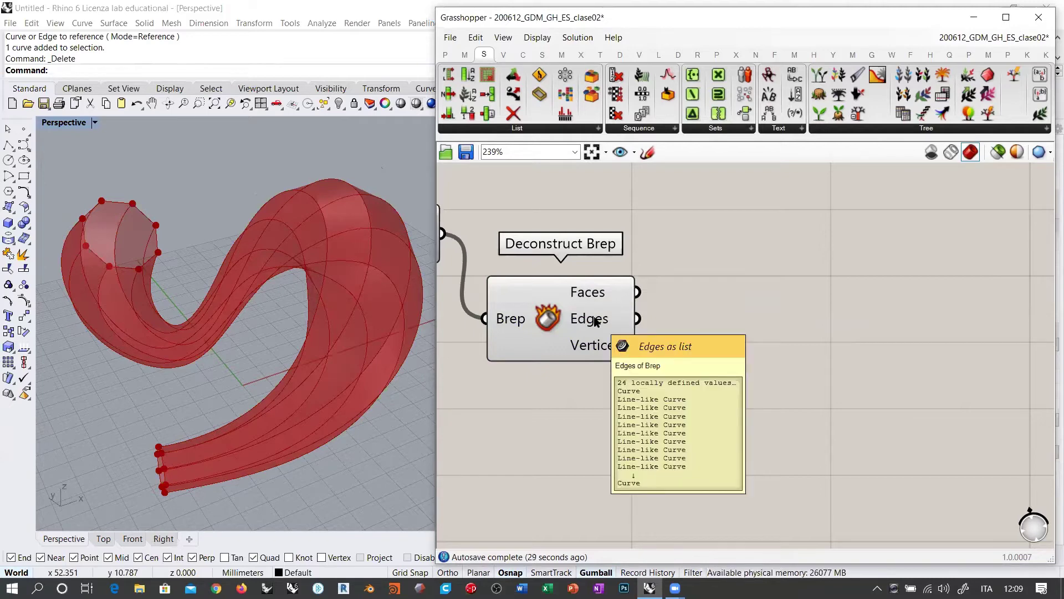
pyautogui.moveTo(599, 346)
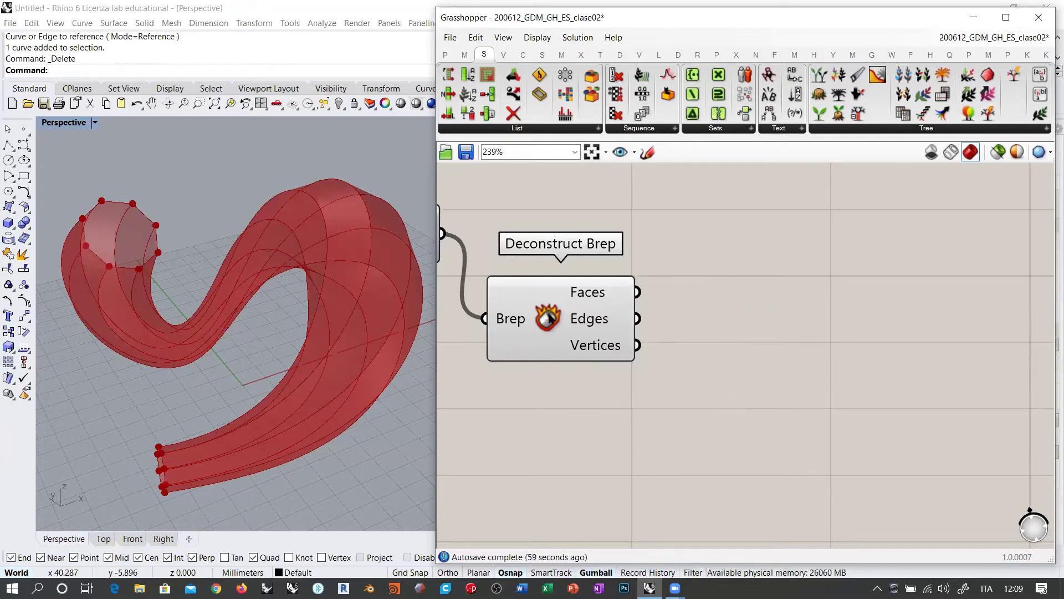
# - Add a Divide Domain² component beside Deconstruct Brep and connect the Faces output to its Domain input
pyautogui.moveTo(750, 314); pyautogui.dragTo(737, 323, button='right')
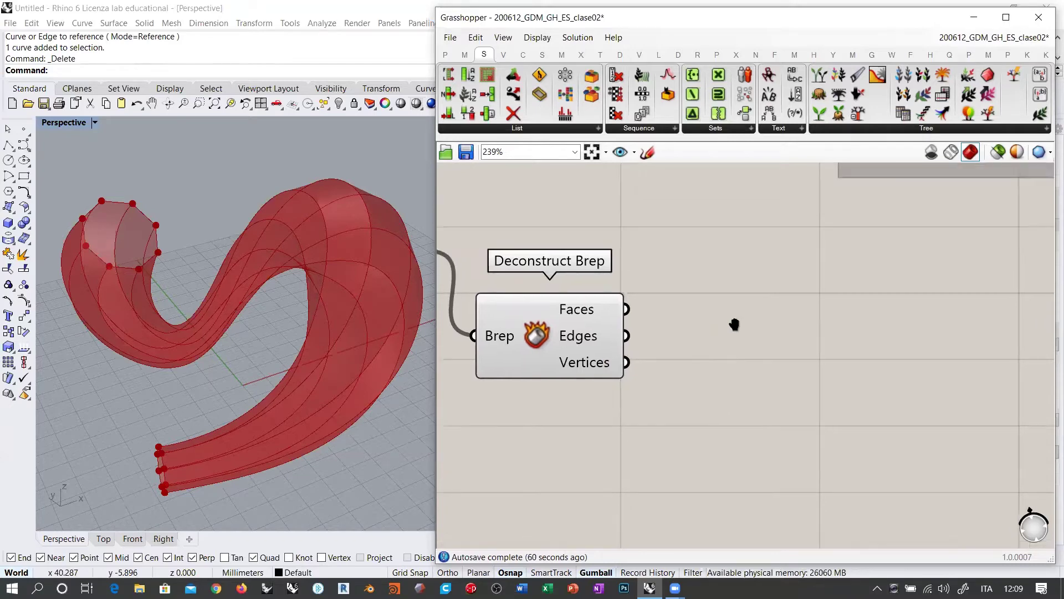
pyautogui.scroll(-1, 690, 318)
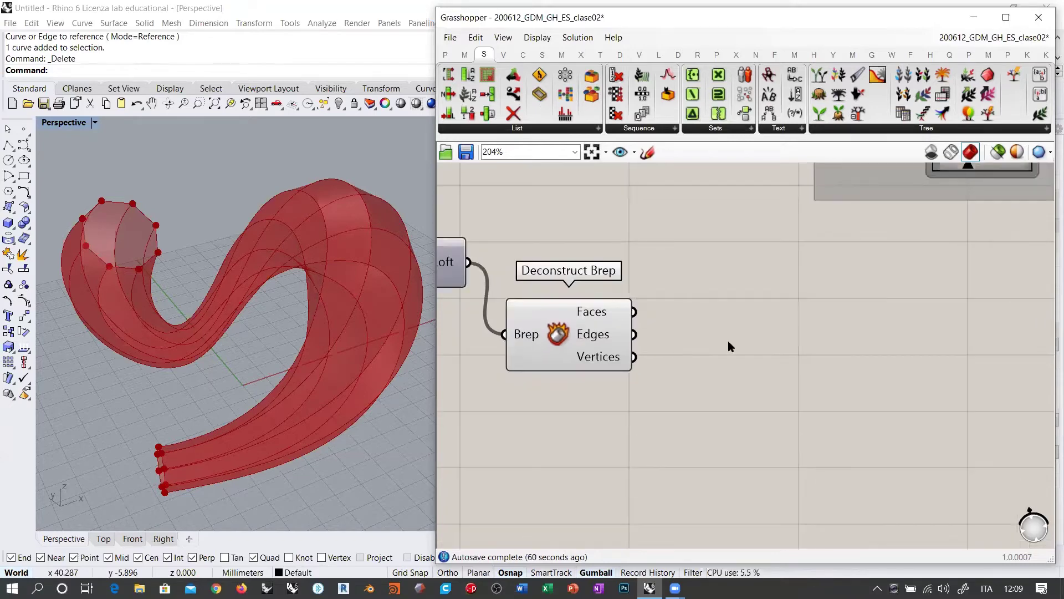
pyautogui.doubleClick(743, 384)
pyautogui.write('dd')
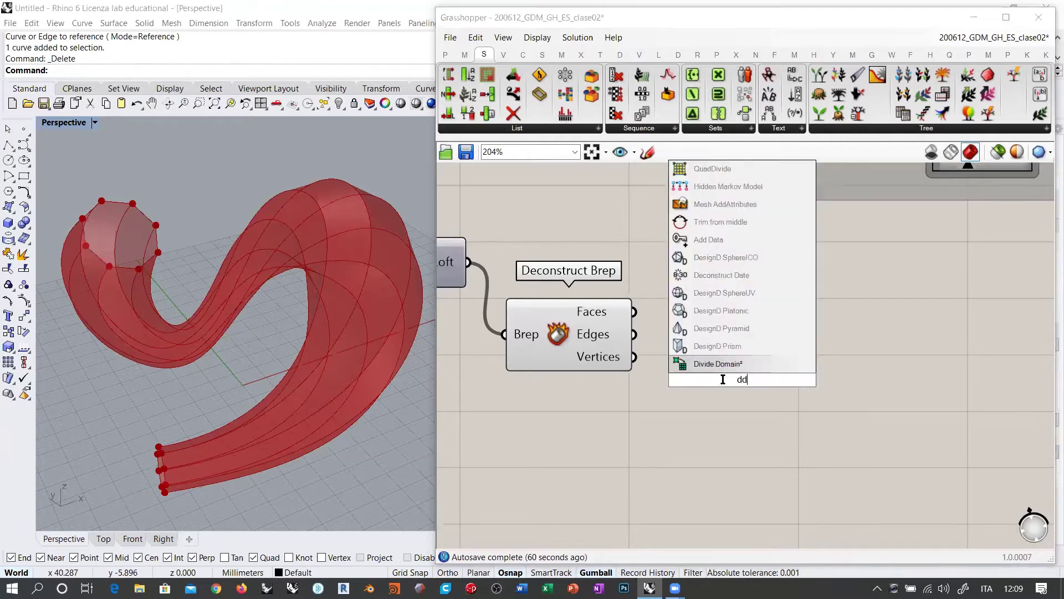
pyautogui.click(719, 364)
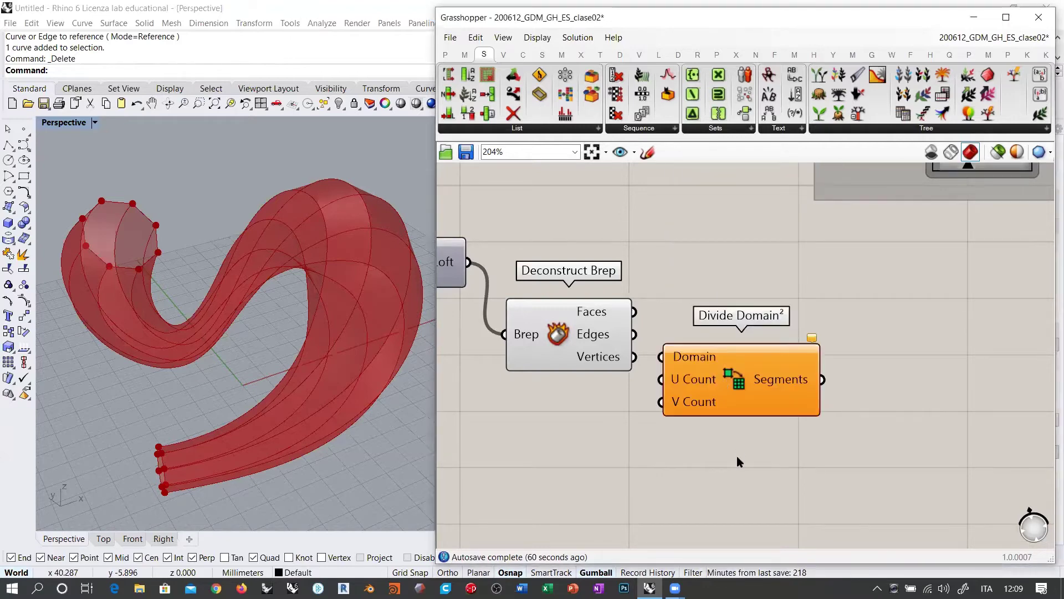
pyautogui.moveTo(729, 385); pyautogui.dragTo(754, 402)
pyautogui.click(703, 329)
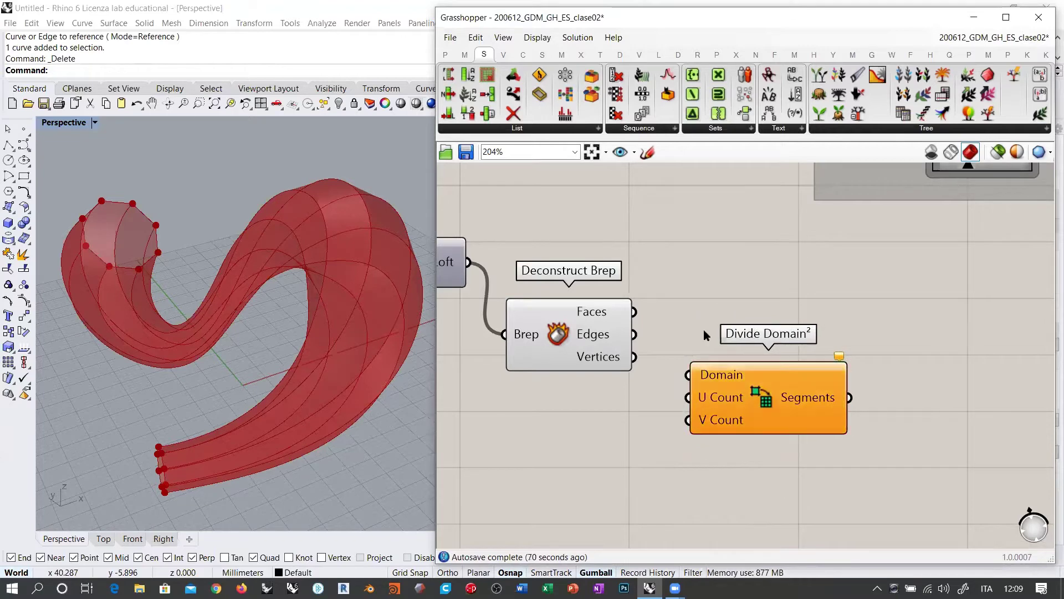
pyautogui.moveTo(635, 312); pyautogui.dragTo(689, 375)
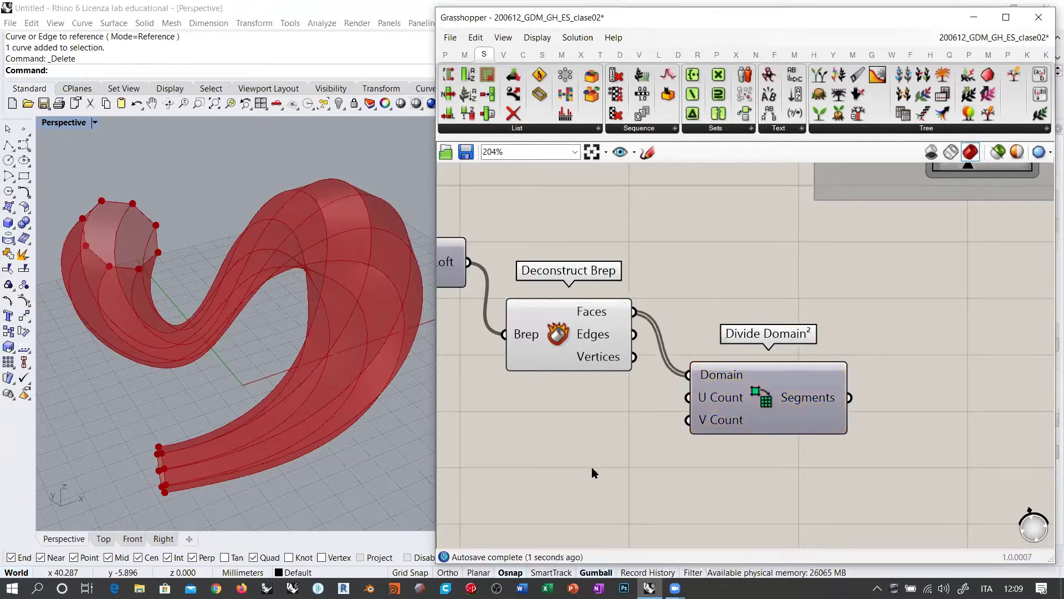
pyautogui.moveTo(766, 409); pyautogui.dragTo(763, 411)
# - Add an Isotrim component beyond Divide Domain²
pyautogui.moveTo(911, 331); pyautogui.dragTo(816, 352, button='right')
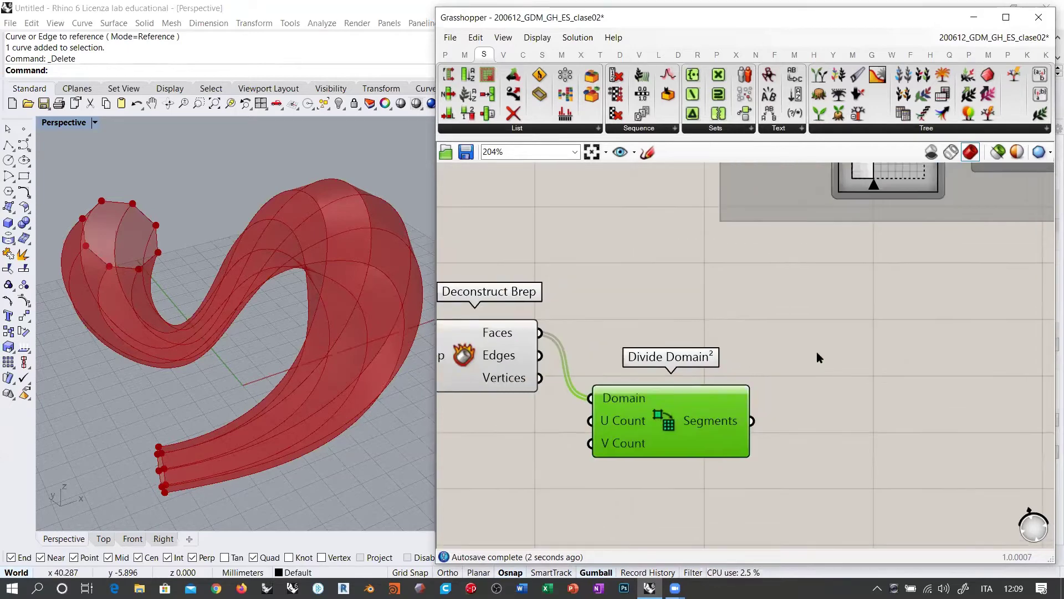
pyautogui.doubleClick(817, 352)
pyautogui.write('iso')
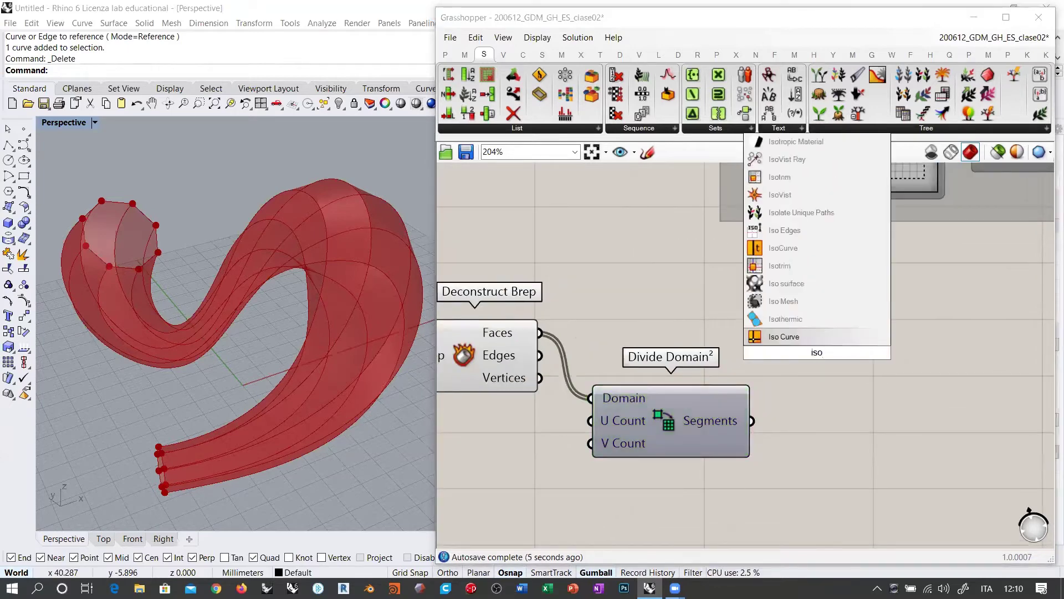
pyautogui.press('Up')
pyautogui.press('Up')
pyautogui.press('Up')
pyautogui.press('Up')
pyautogui.press('Return')
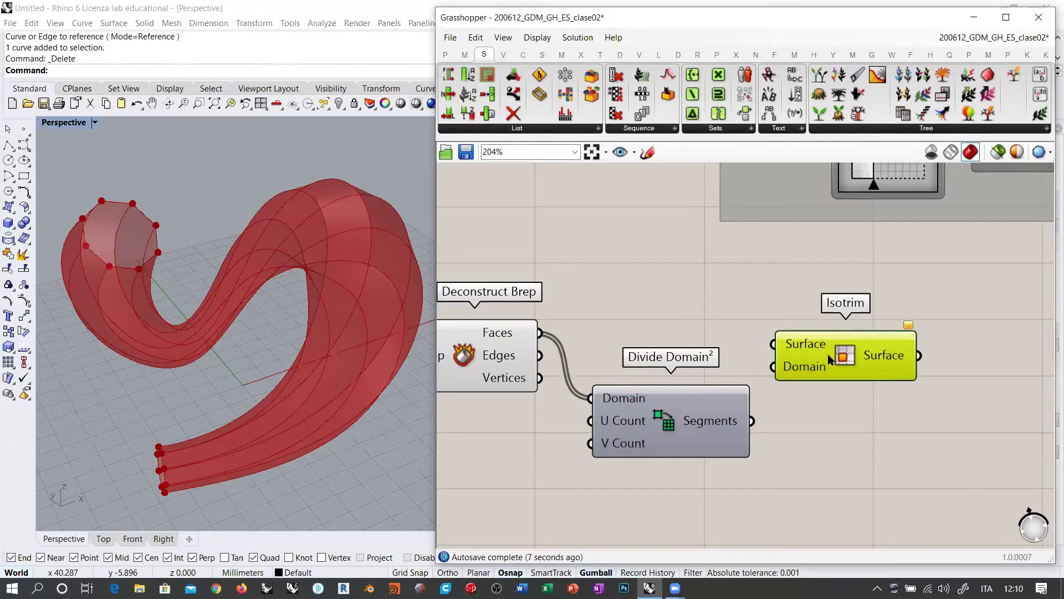
pyautogui.moveTo(827, 354); pyautogui.dragTo(837, 350)
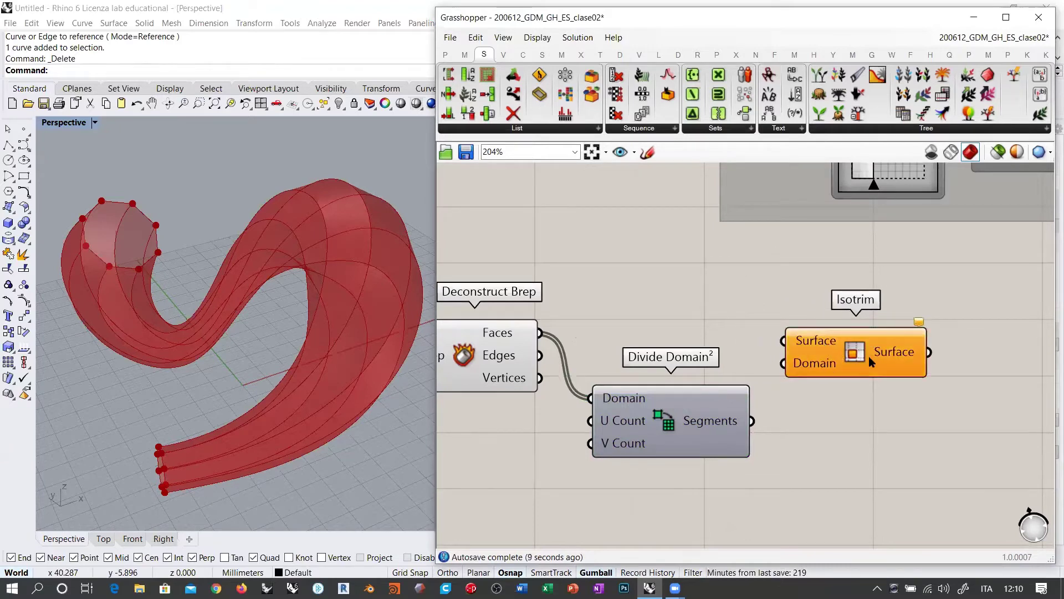
# - Connect Deconstruct Brep's Faces to Isotrim's Surface input and Divide Domain²'s Segments to its Domain input
pyautogui.moveTo(540, 333); pyautogui.dragTo(822, 341)
pyautogui.click(820, 383)
pyautogui.moveTo(752, 420); pyautogui.dragTo(781, 356)
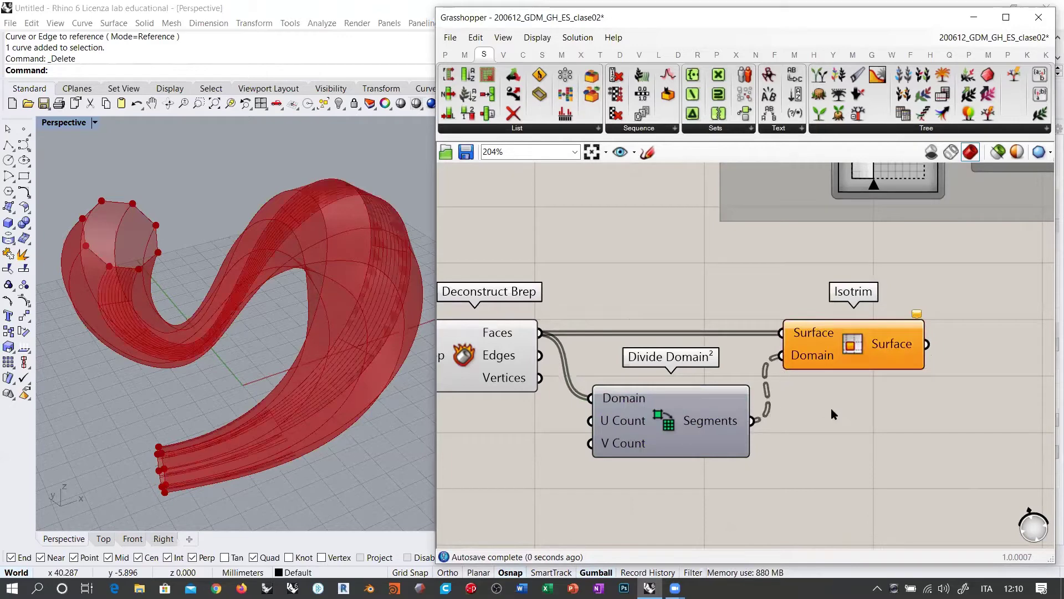
# - Turn off the preview of Deconstruct Brep and view the Isotrim surfaces alone in the Perspective view
pyautogui.moveTo(355, 322); pyautogui.dragTo(333, 183, button='right')
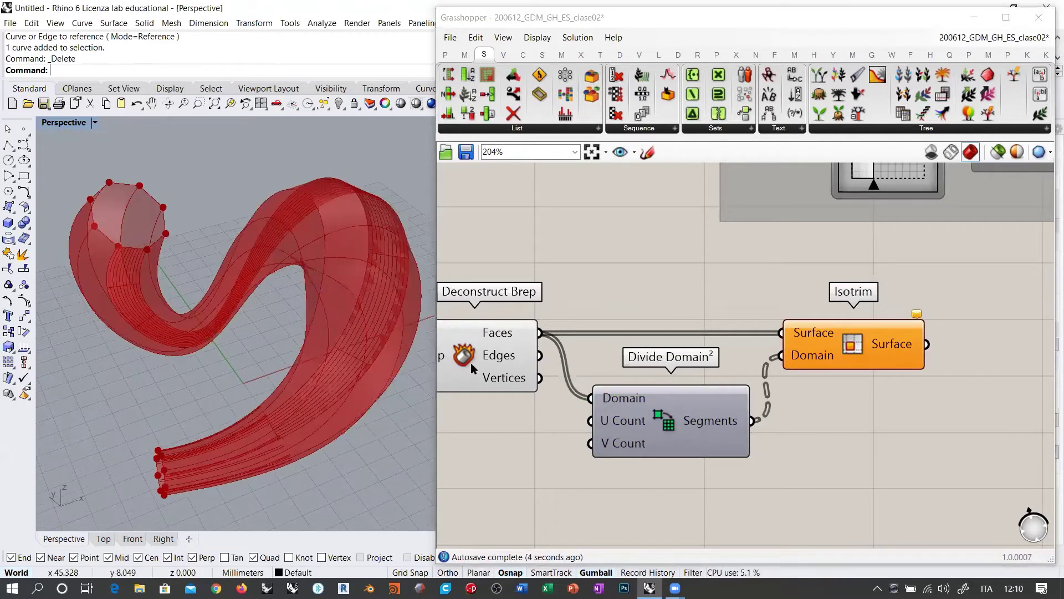
pyautogui.click(490, 329)
pyautogui.click(580, 268)
pyautogui.moveTo(261, 358); pyautogui.dragTo(281, 388, button='right')
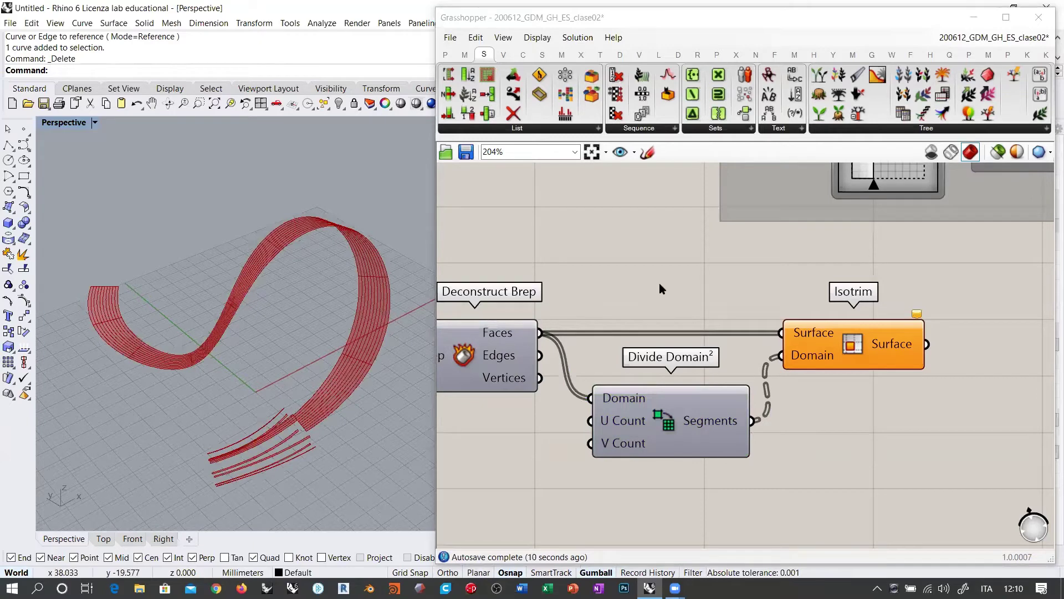
# - Add a Panel below Divide Domain² and connect Deconstruct Brep's Faces output to it
pyautogui.moveTo(672, 309); pyautogui.dragTo(733, 274, button='right')
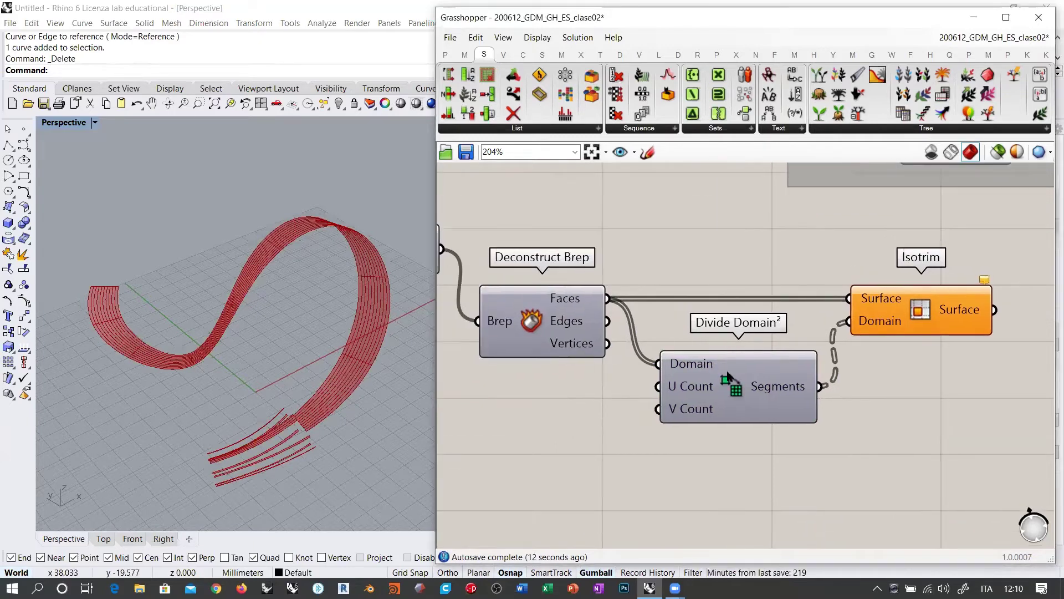
pyautogui.click(770, 411)
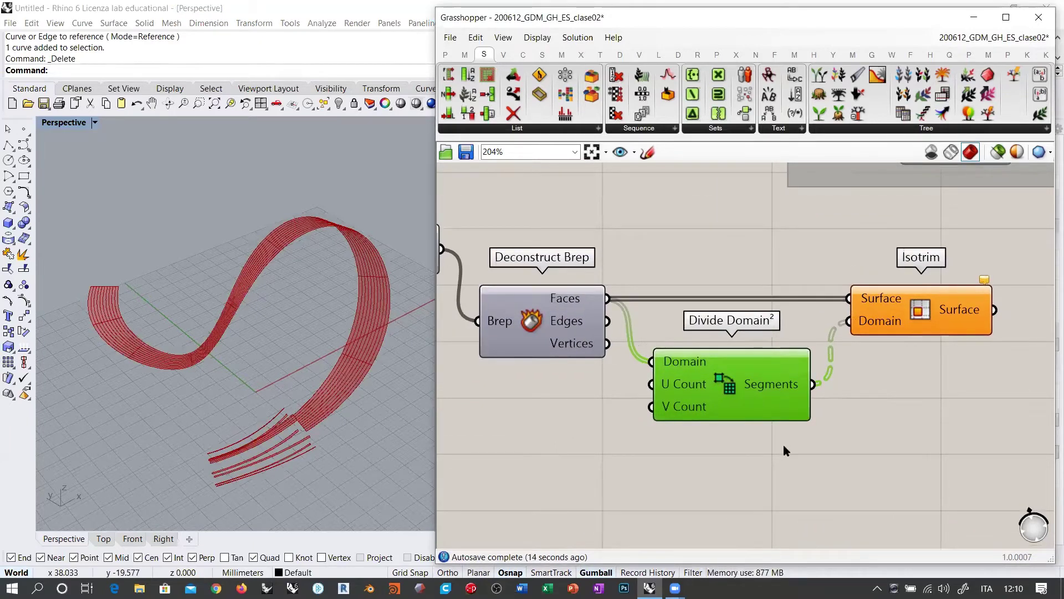
pyautogui.moveTo(830, 391); pyautogui.dragTo(817, 318, button='right')
pyautogui.doubleClick(775, 400)
pyautogui.press('Return')
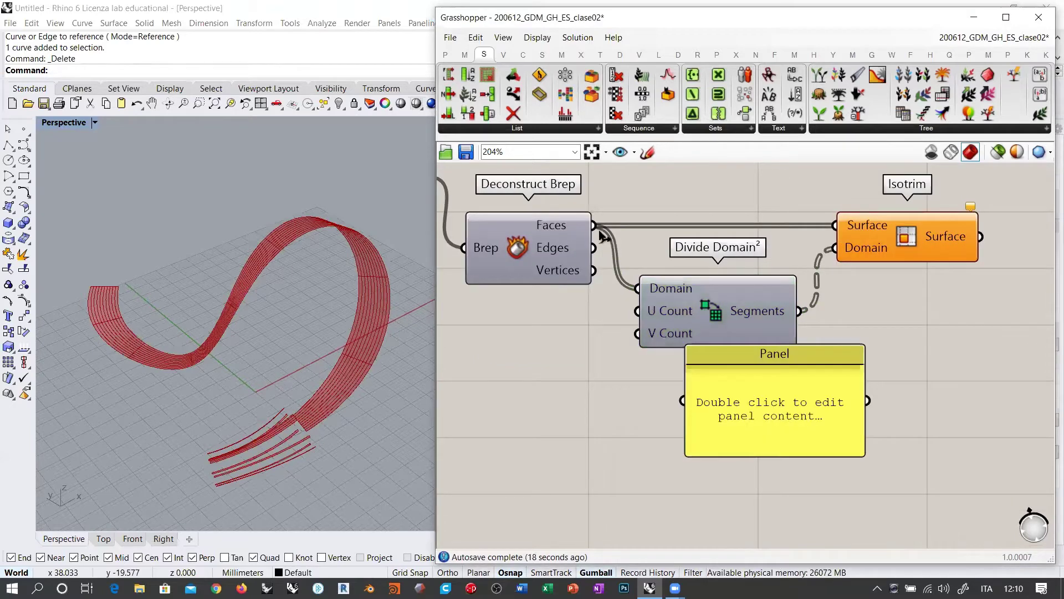
pyautogui.moveTo(593, 225); pyautogui.dragTo(777, 390)
# - Enlarge the Panel to show the whole list of faces, and try a duplicate of it alongside
pyautogui.moveTo(772, 442); pyautogui.dragTo(569, 391, button='right')
pyautogui.moveTo(578, 368); pyautogui.dragTo(548, 378)
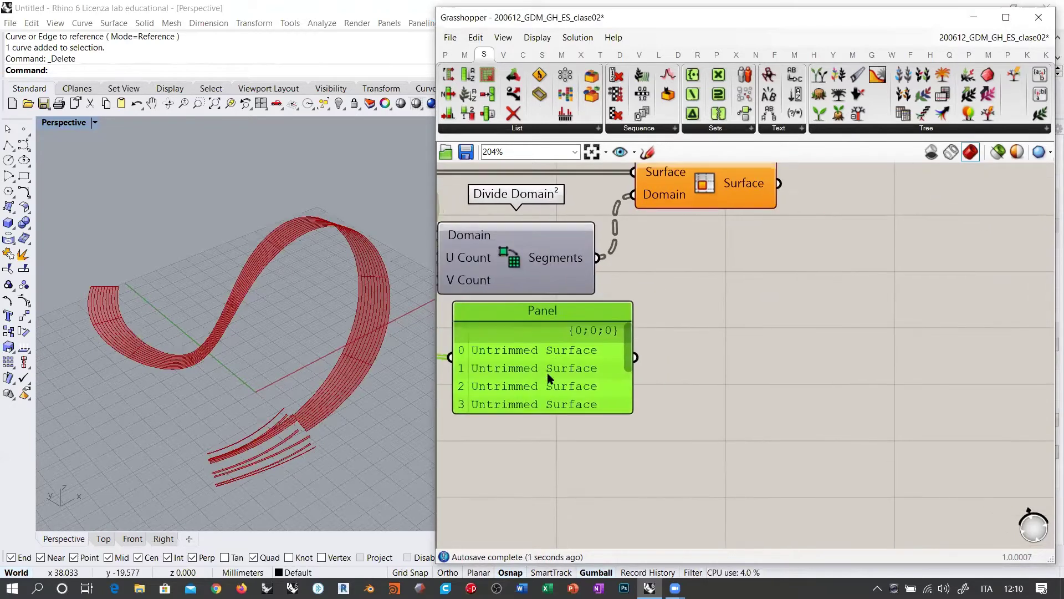
pyautogui.moveTo(542, 351); pyautogui.dragTo(740, 290, button='right')
pyautogui.moveTo(733, 337); pyautogui.dragTo(630, 490)
pyautogui.scroll(-1, 664, 322)
pyautogui.moveTo(730, 295); pyautogui.dragTo(633, 359, button='right')
pyautogui.keyDown('alt'); pyautogui.moveTo(551, 389); pyautogui.dragTo(793, 385); pyautogui.keyUp('alt')
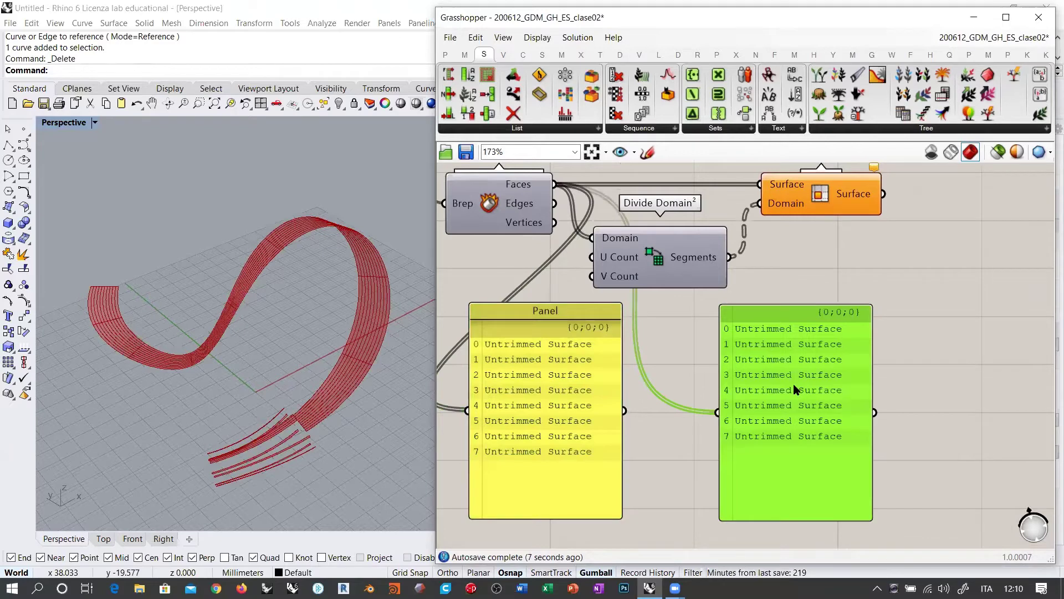
pyautogui.press('Delete')
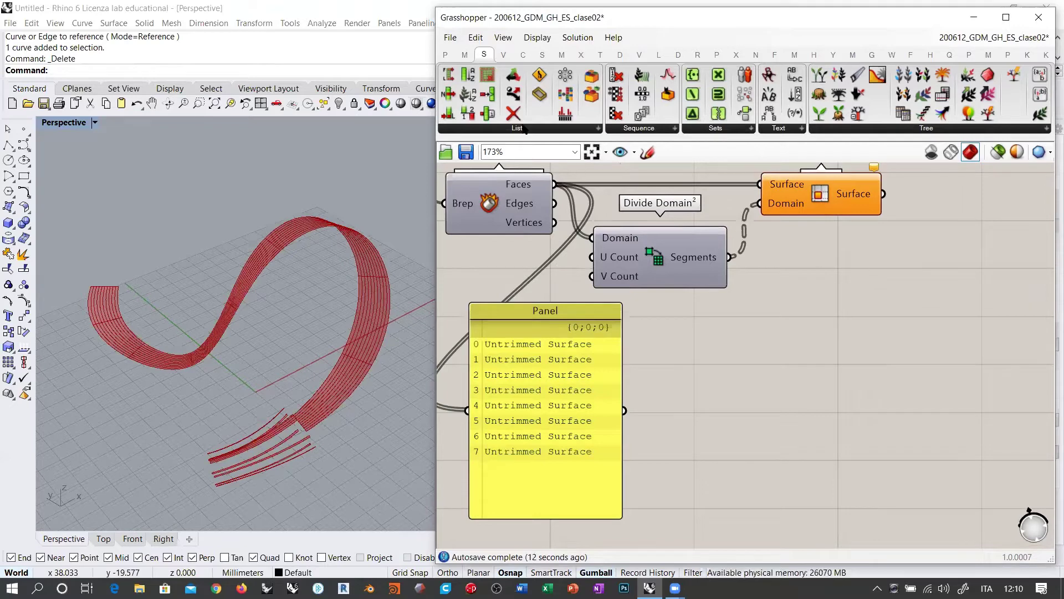
# - Replace the Panel with a Param Viewer below Divide Domain² and connect Deconstruct Brep's Faces output to it
pyautogui.click(446, 55)
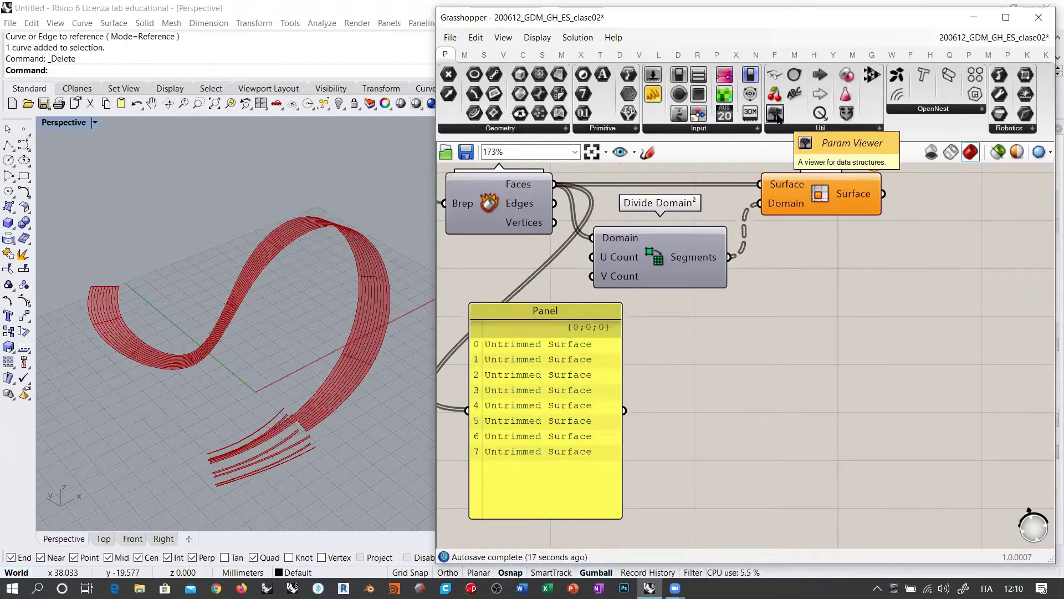
pyautogui.moveTo(777, 116); pyautogui.dragTo(773, 405)
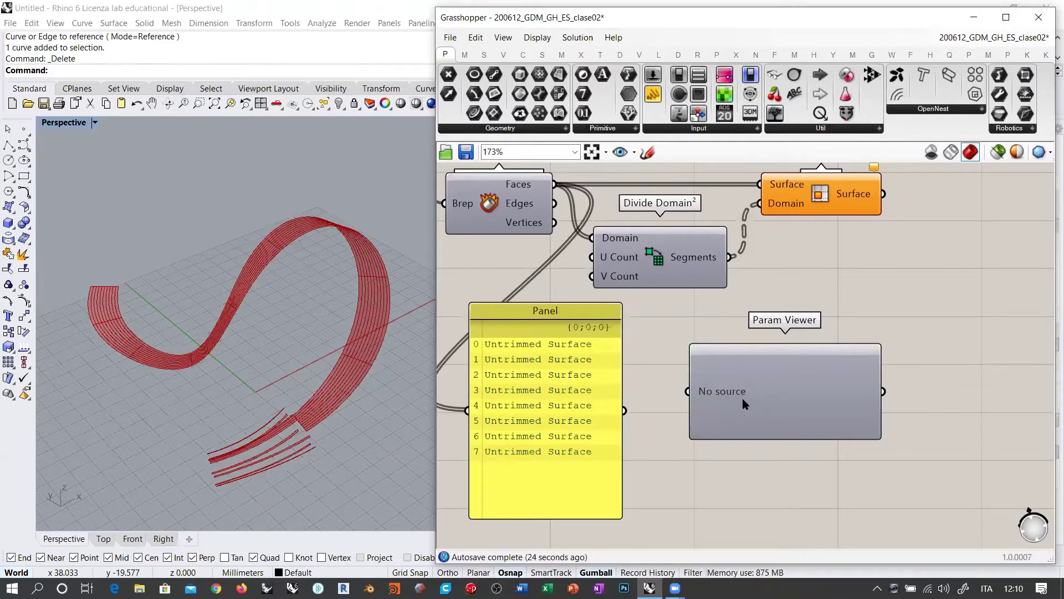
pyautogui.click(560, 386)
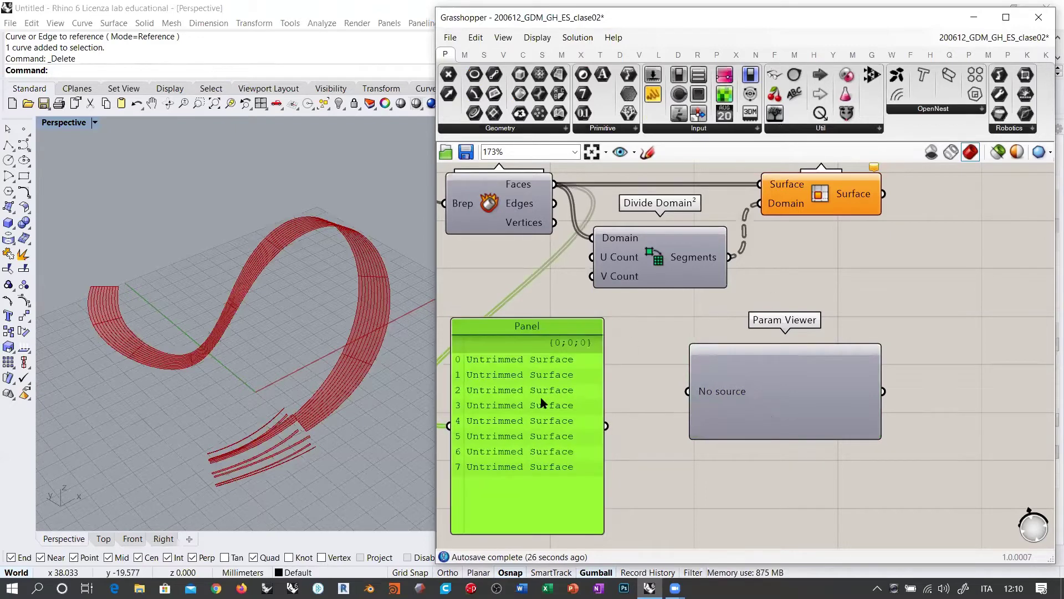
pyautogui.press('Delete')
pyautogui.moveTo(749, 370); pyautogui.dragTo(631, 371)
pyautogui.moveTo(557, 297); pyautogui.dragTo(597, 317, button='right')
pyautogui.moveTo(594, 204); pyautogui.dragTo(611, 411)
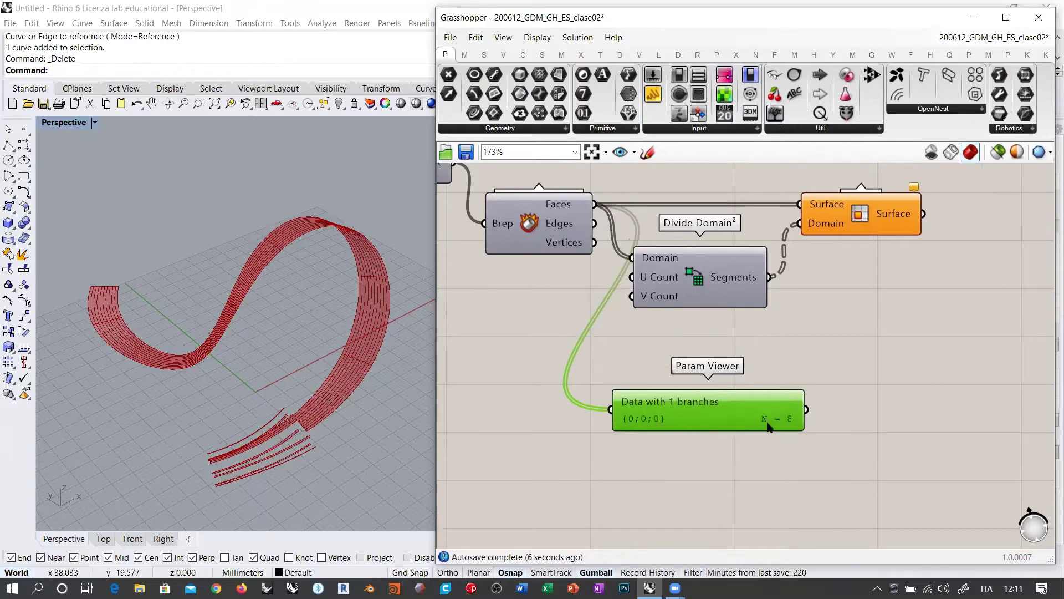
# - Connect Divide Domain²'s Segments output to the Param Viewer in place of Faces and examine its branch structure
pyautogui.moveTo(695, 403); pyautogui.dragTo(815, 387)
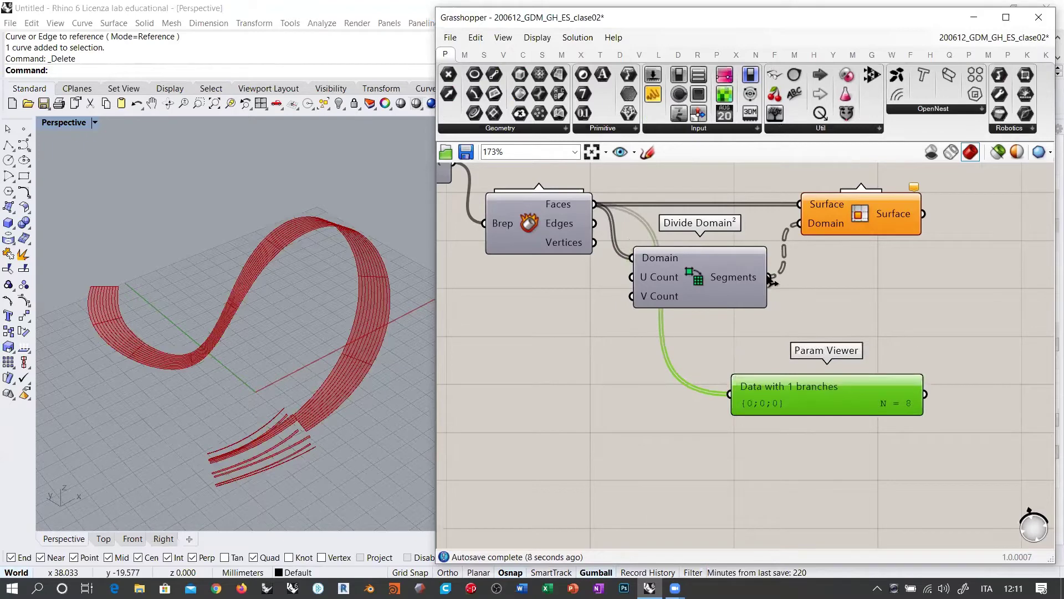
pyautogui.moveTo(772, 281); pyautogui.dragTo(730, 395)
pyautogui.moveTo(864, 451); pyautogui.dragTo(686, 287, button='right')
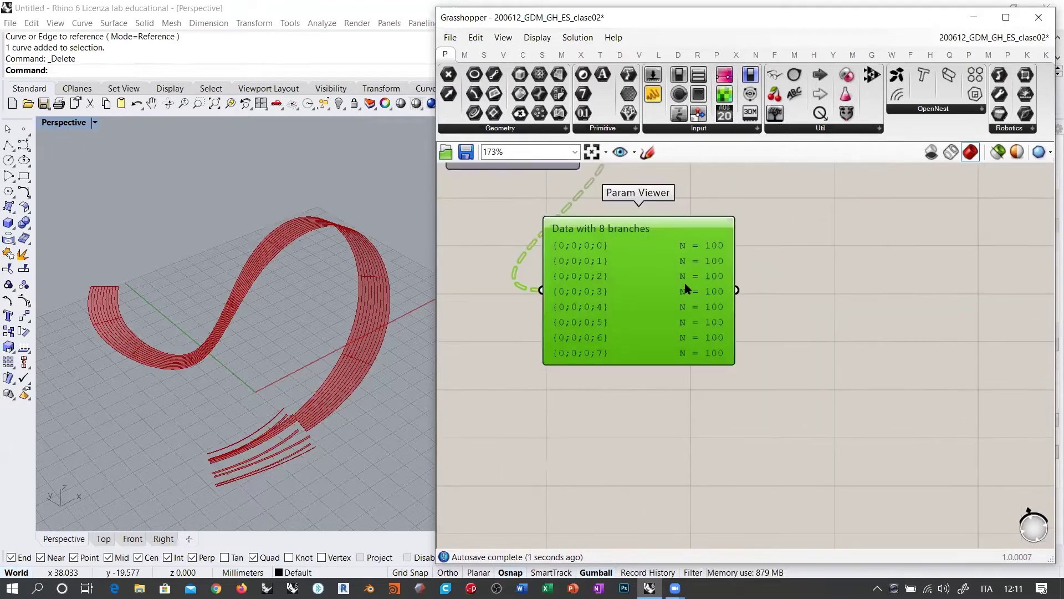
pyautogui.scroll(2, 691, 291)
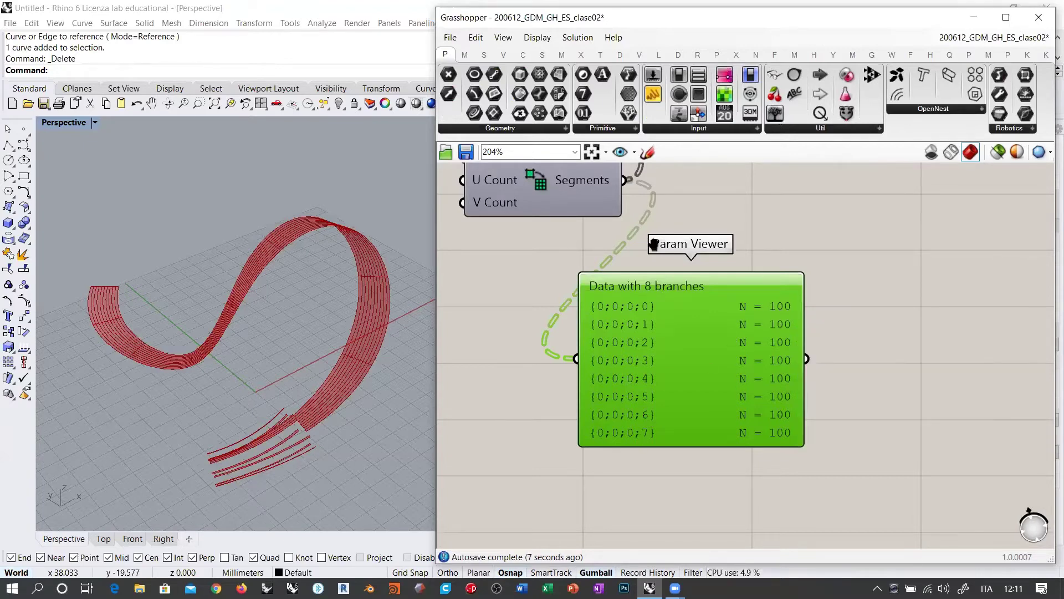
# - Compare the data structures entering Isotrim's Surface and Domain inputs with the branches listed in the Param Viewer
pyautogui.moveTo(742, 312); pyautogui.dragTo(827, 375, button='right')
pyautogui.moveTo(701, 337); pyautogui.dragTo(746, 375, button='right')
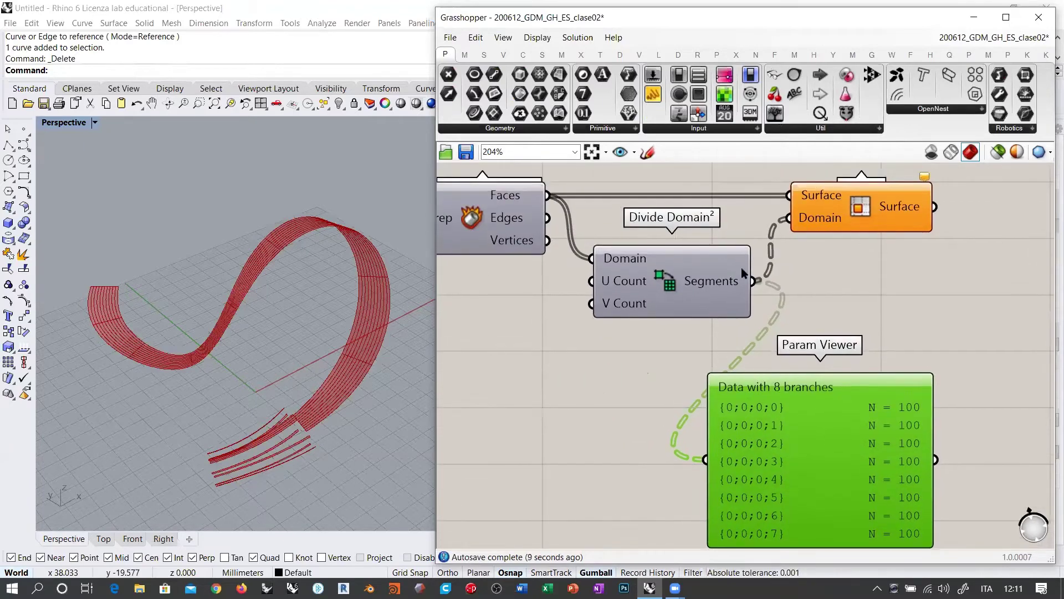
pyautogui.moveTo(627, 272); pyautogui.dragTo(662, 268, button='right')
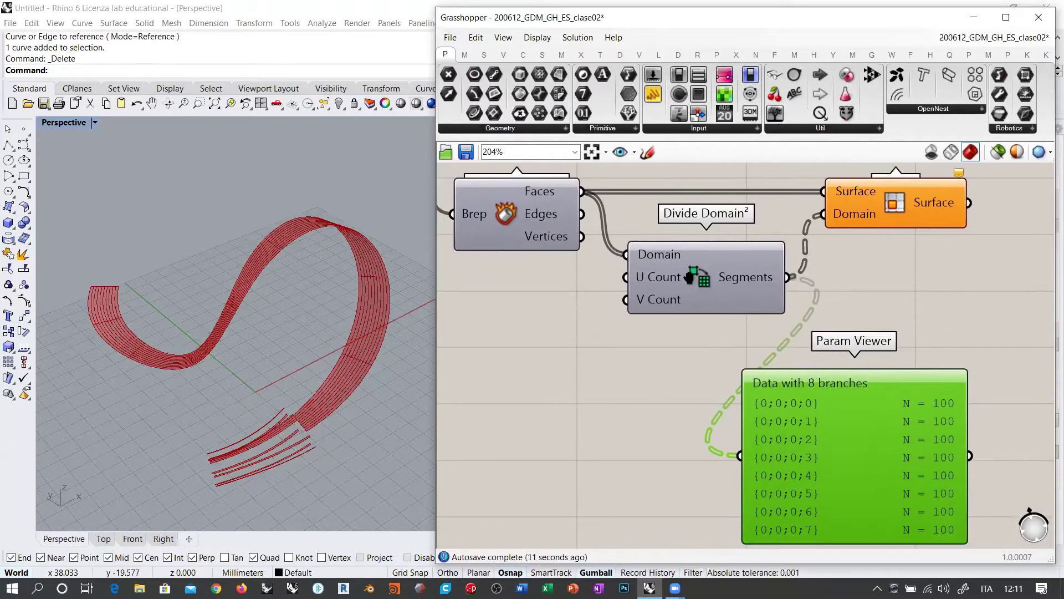
pyautogui.moveTo(652, 258)
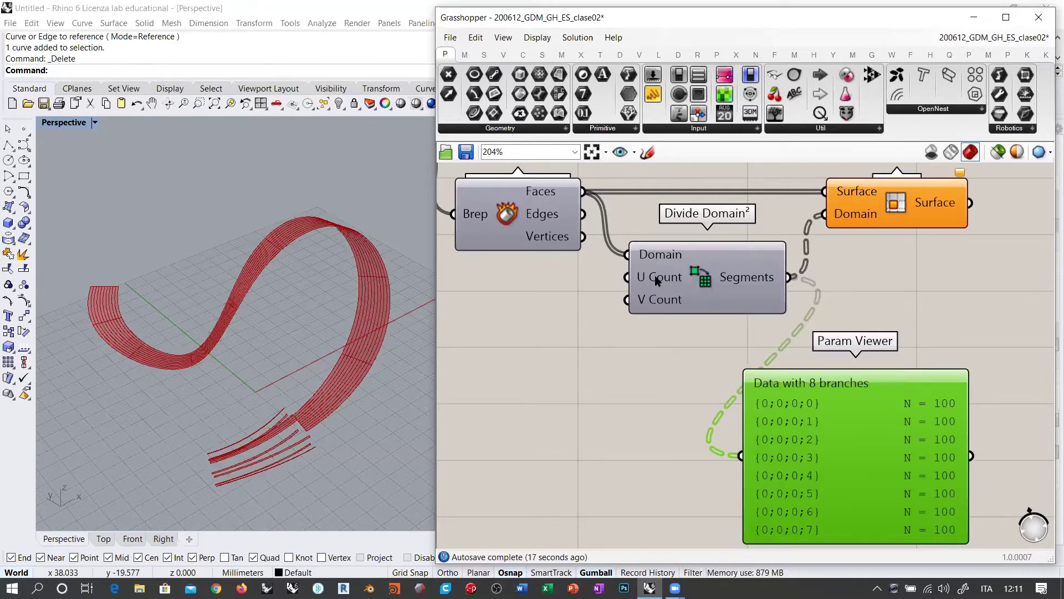
pyautogui.moveTo(657, 300)
pyautogui.moveTo(733, 303); pyautogui.dragTo(646, 262, button='right')
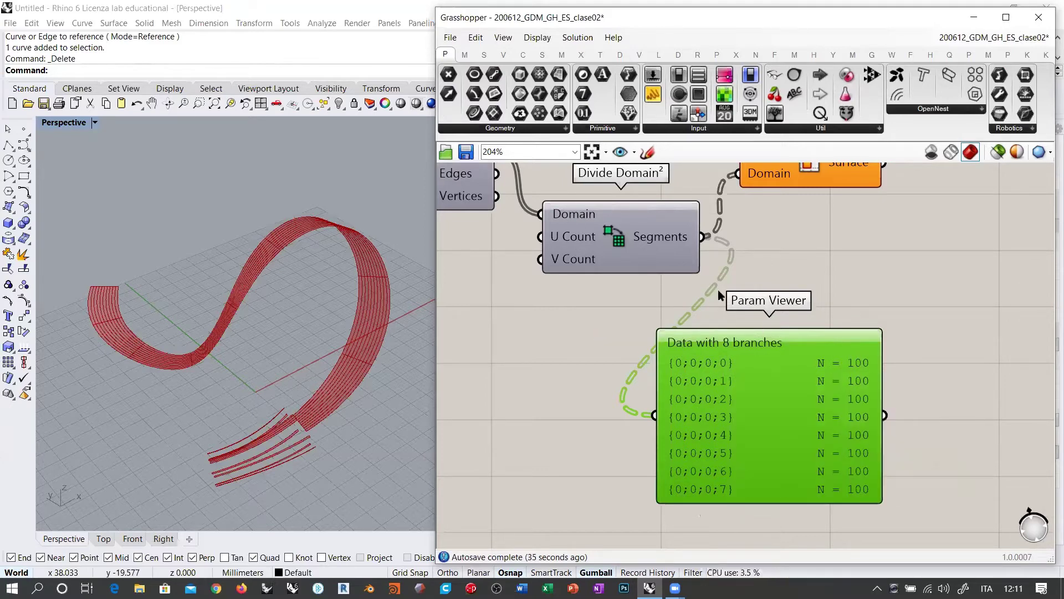
pyautogui.moveTo(762, 327); pyautogui.dragTo(749, 409, button='right')
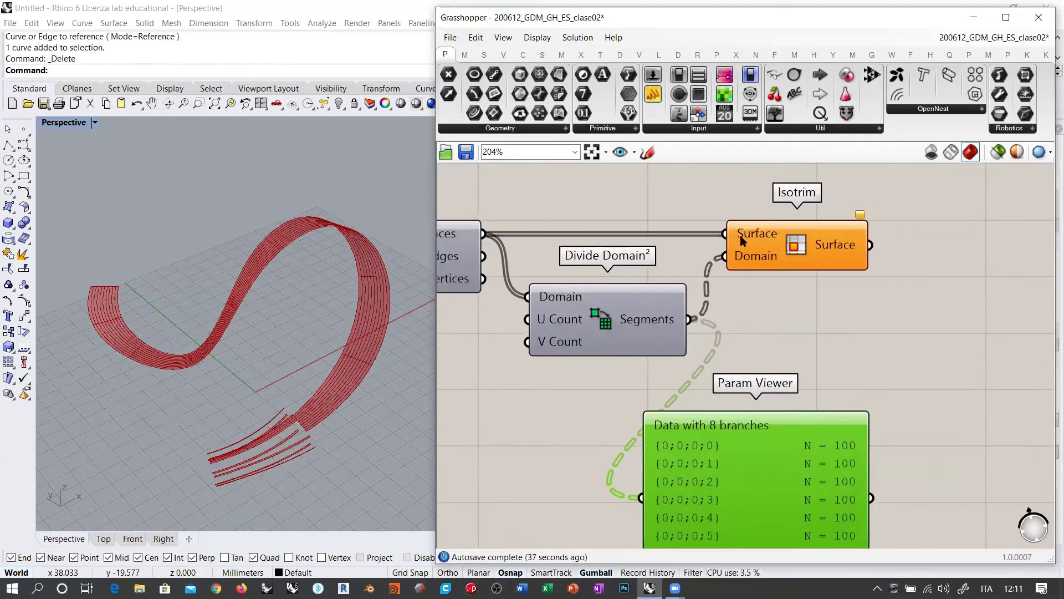
pyautogui.moveTo(752, 236)
pyautogui.moveTo(747, 261)
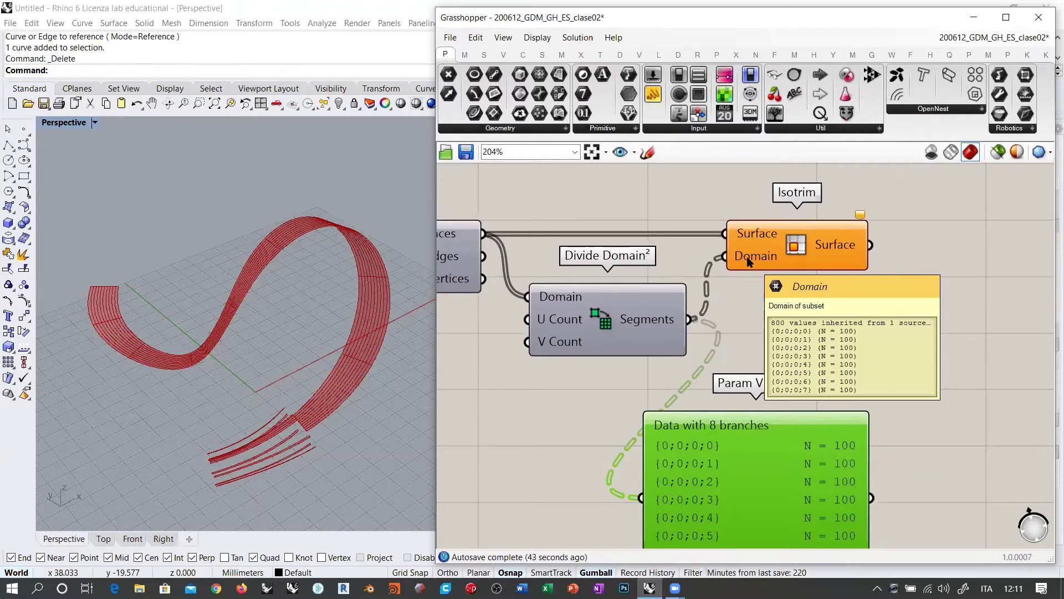
pyautogui.moveTo(748, 236)
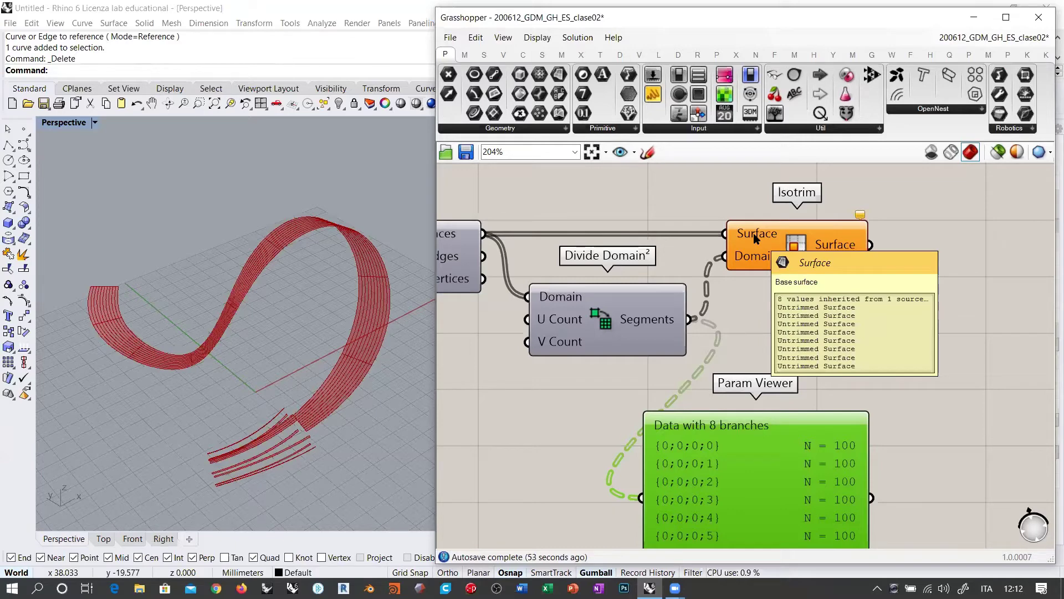
pyautogui.scroll(-3, 694, 344)
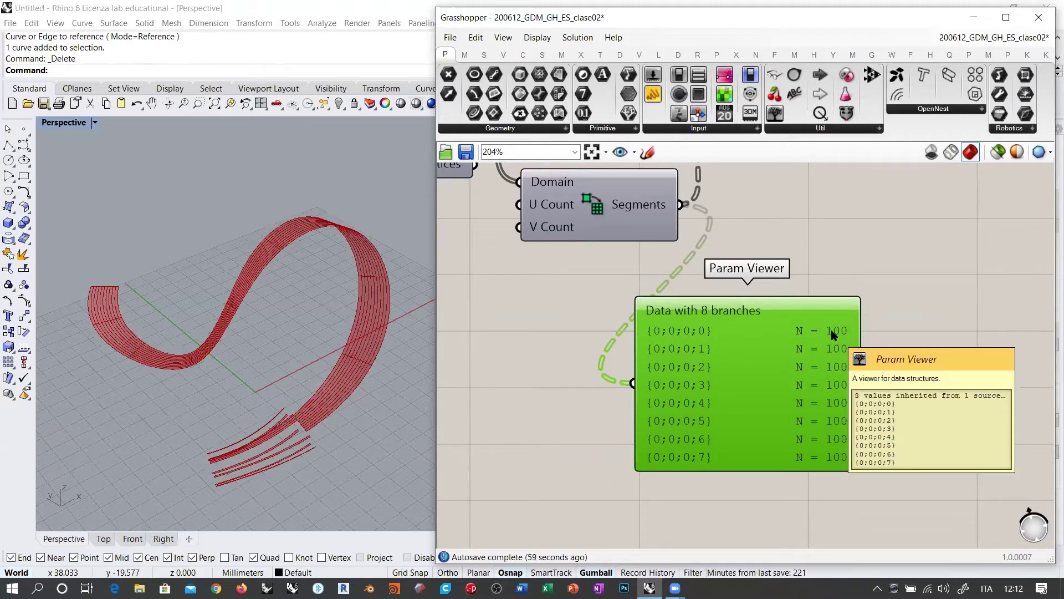
# - Graft the Surface input of Isotrim and view the resulting subdivided surface in the Rhino viewport
pyautogui.moveTo(760, 182); pyautogui.dragTo(766, 317, button='right')
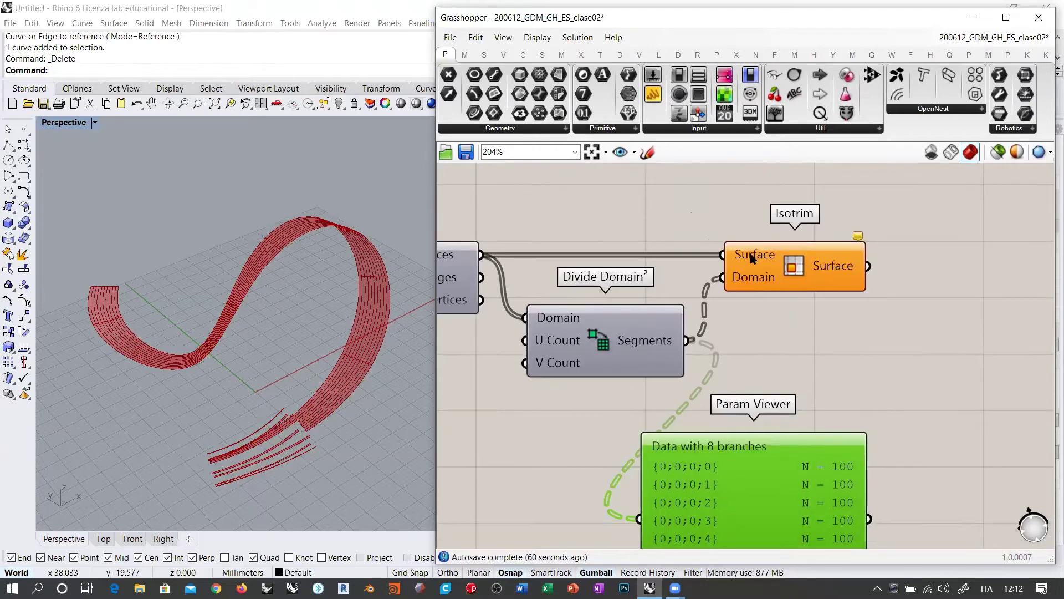
pyautogui.rightClick(751, 256)
pyautogui.click(772, 368)
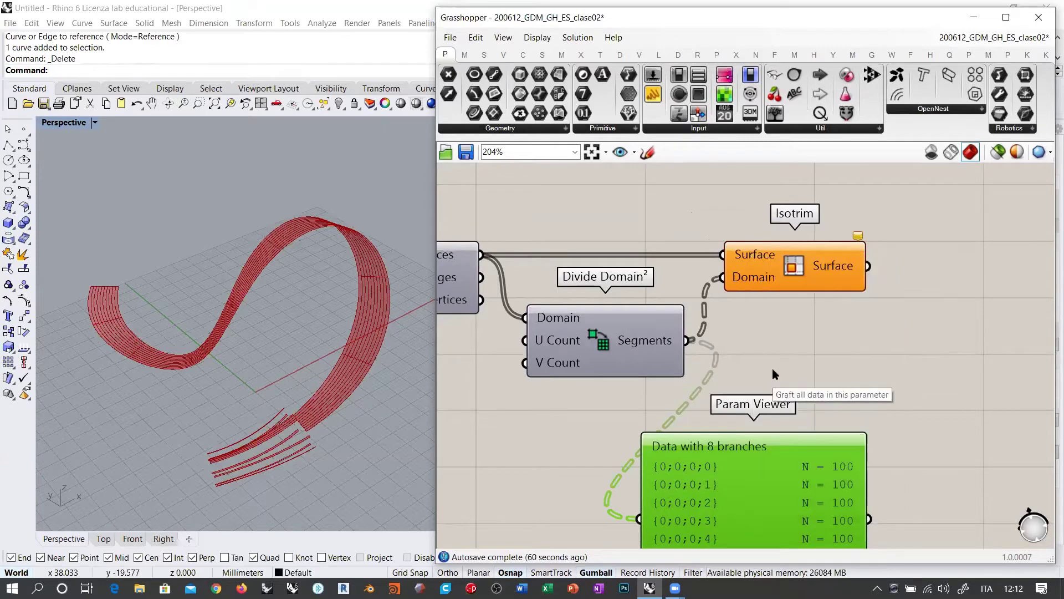
pyautogui.moveTo(257, 317); pyautogui.dragTo(343, 283, button='right')
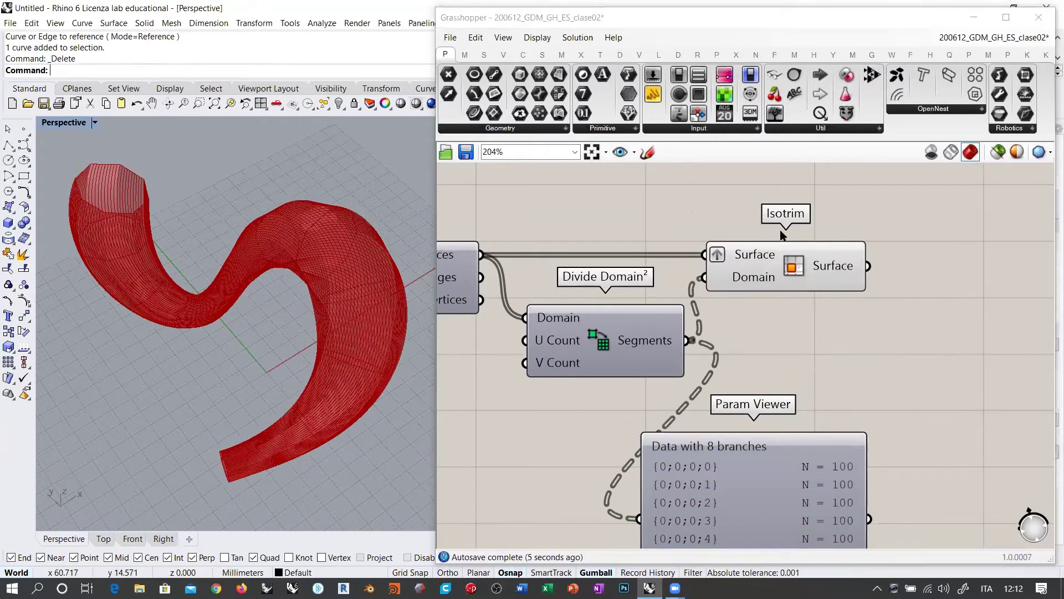
# - Delete the Param Viewer connected to Divide Domain²'s Segments output
pyautogui.click(772, 488)
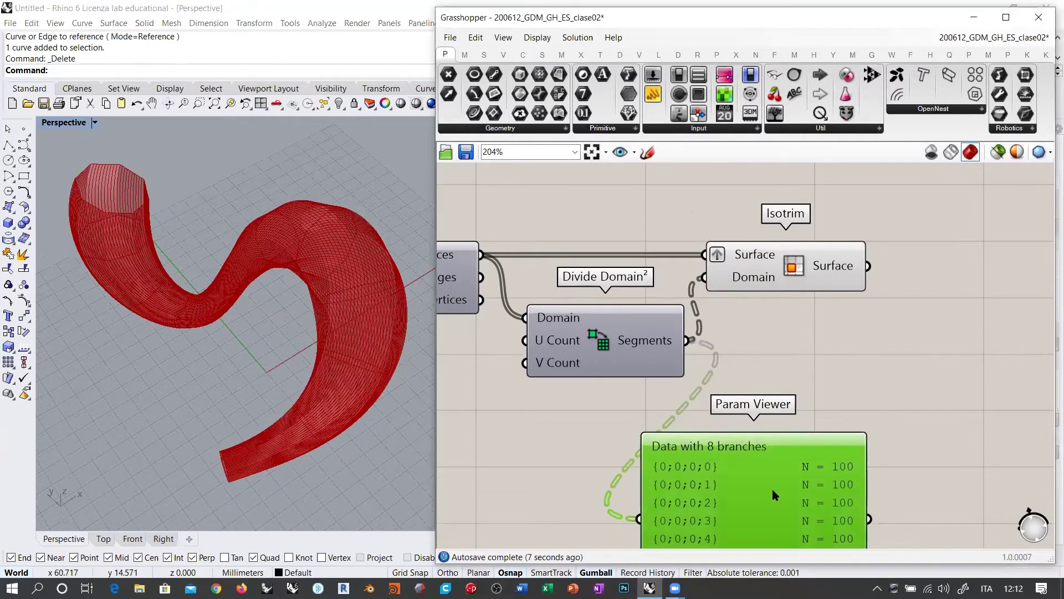
pyautogui.press('Delete')
pyautogui.moveTo(832, 269)
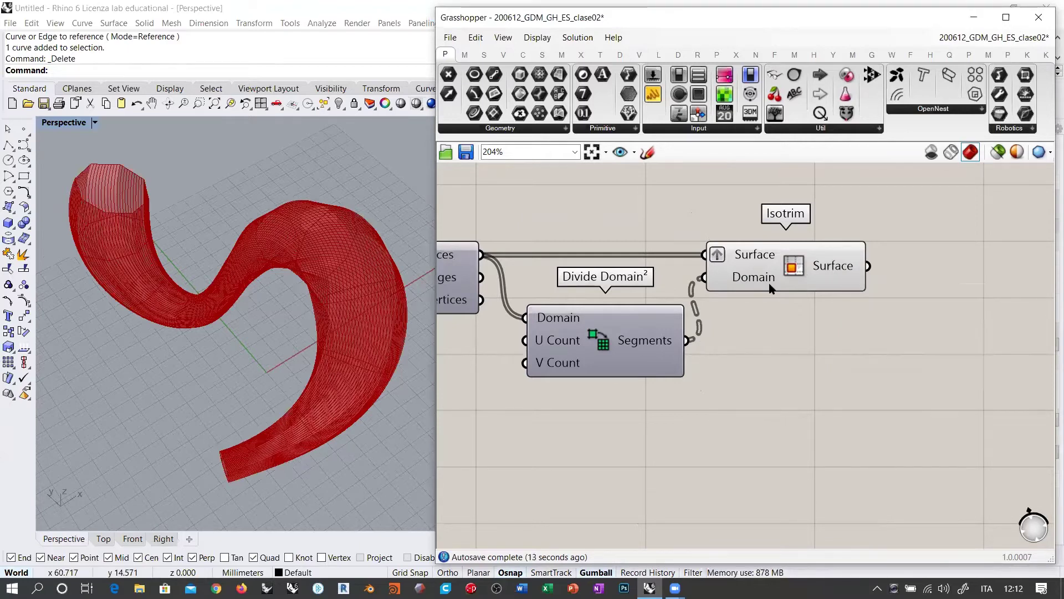
# - Add a number slider ranging from 1 to 20, set at 1, and connect it to Divide Domain²'s U Count
pyautogui.moveTo(525, 361); pyautogui.dragTo(710, 342, button='right')
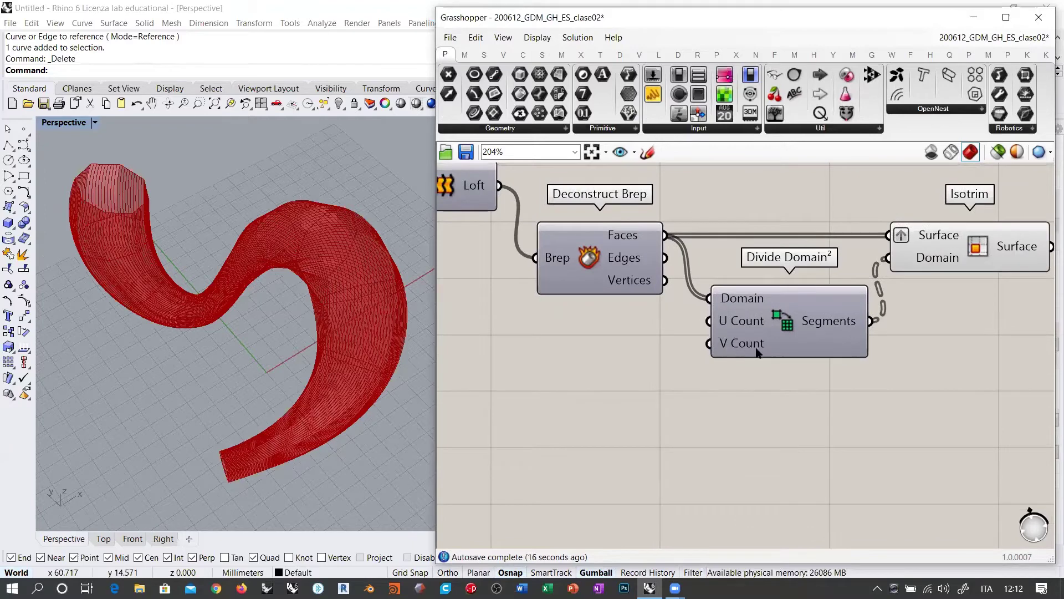
pyautogui.doubleClick(628, 345)
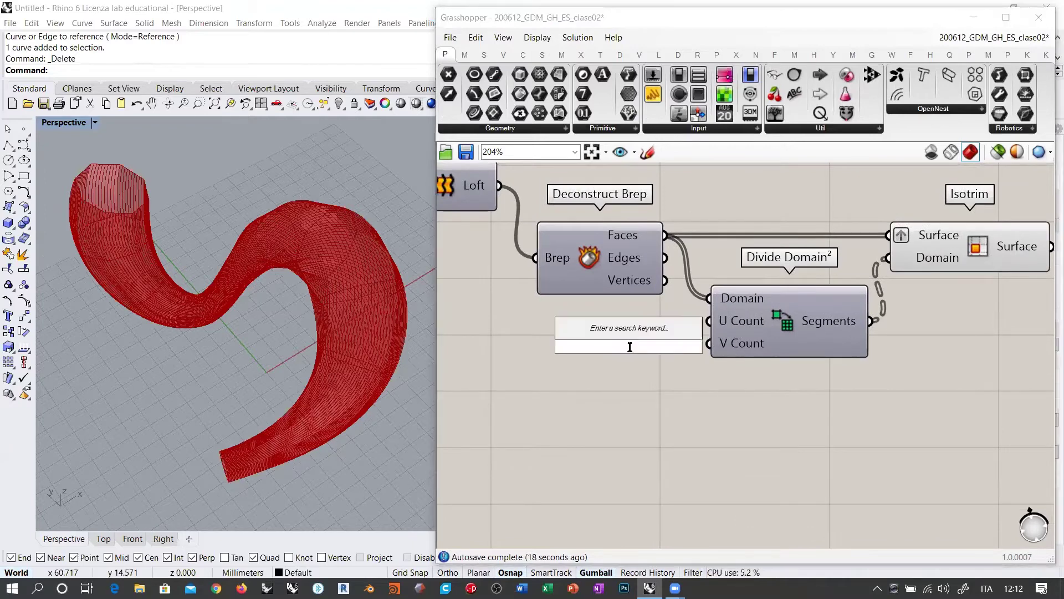
pyautogui.write('1<')
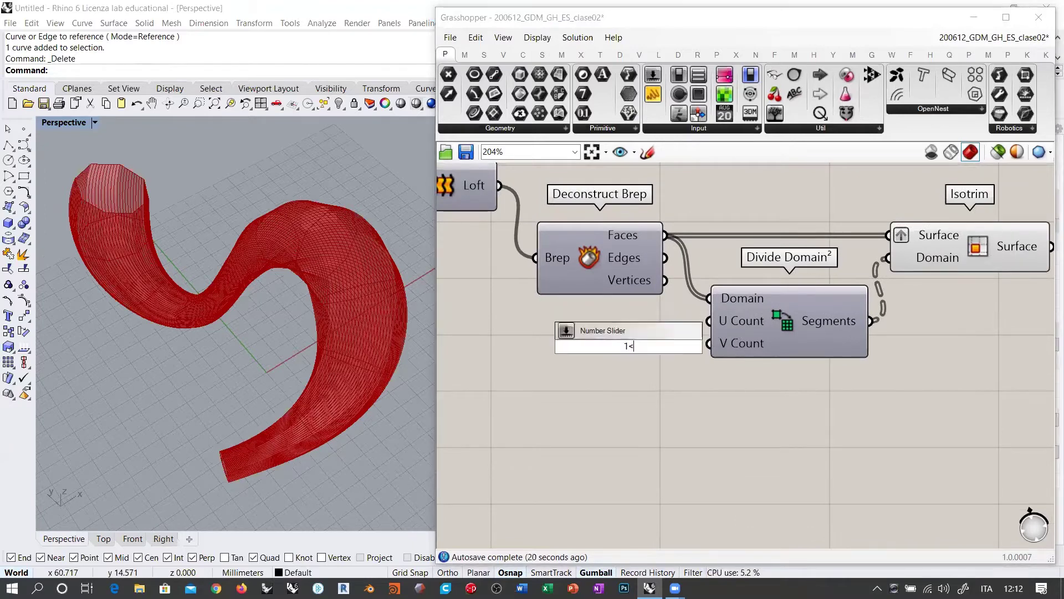
pyautogui.write('2')
pyautogui.press('Return')
pyautogui.moveTo(595, 328); pyautogui.dragTo(587, 319)
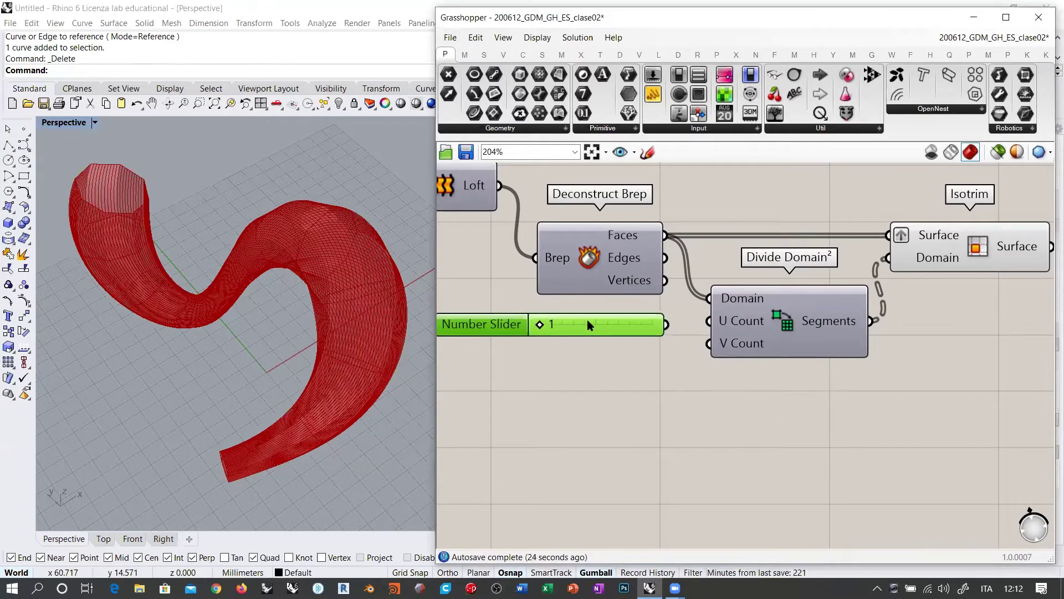
pyautogui.moveTo(709, 320); pyautogui.dragTo(667, 324)
pyautogui.click(663, 389)
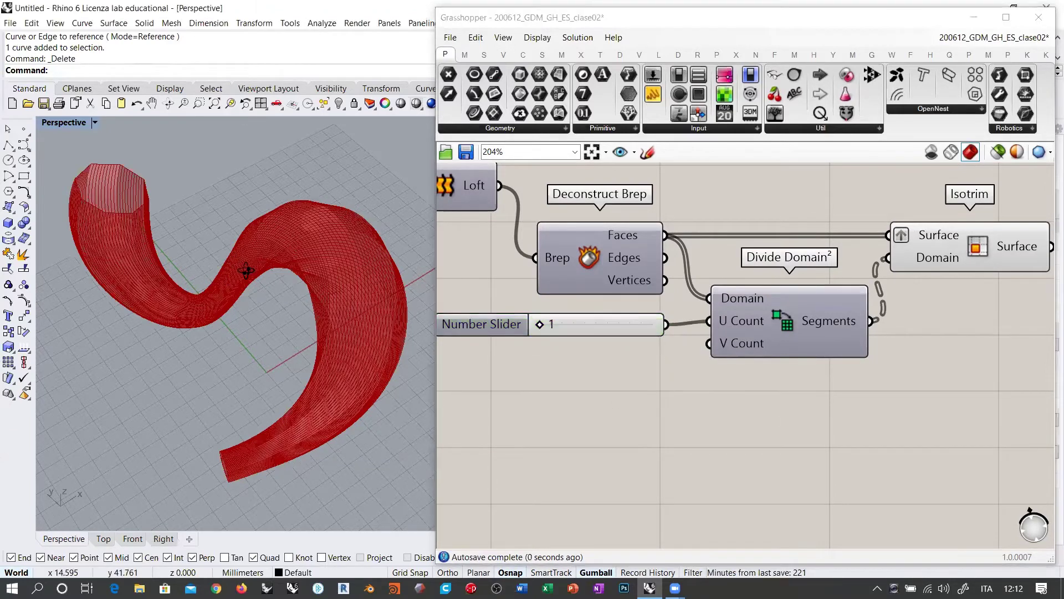
# - Align the slider with U Count and raise it to 20, with the Grasshopper preview switched to wireframe
pyautogui.moveTo(243, 266); pyautogui.dragTo(239, 473, button='right')
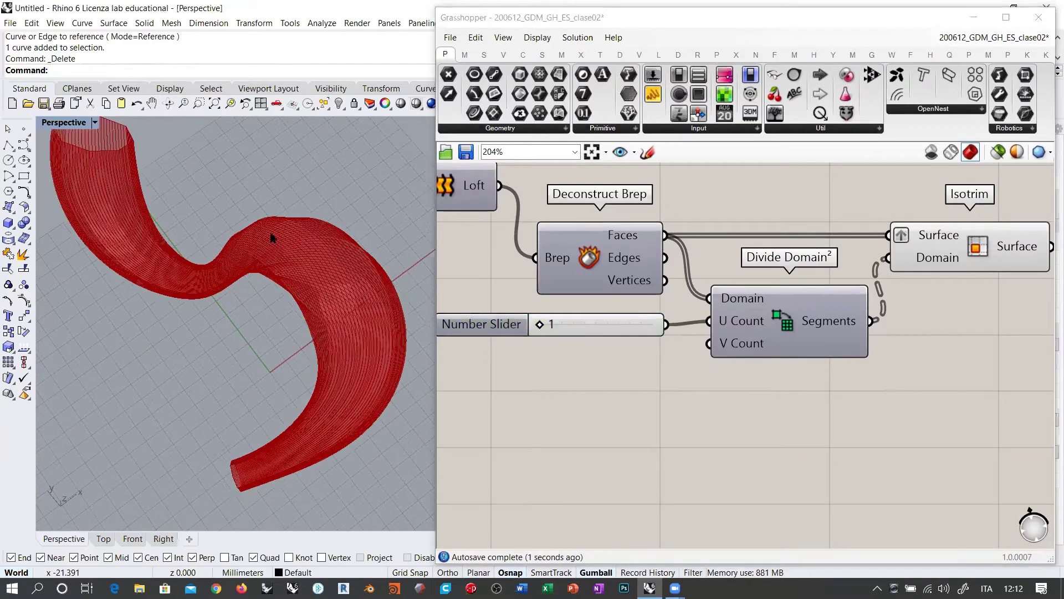
pyautogui.moveTo(73, 169); pyautogui.dragTo(319, 372, button='right')
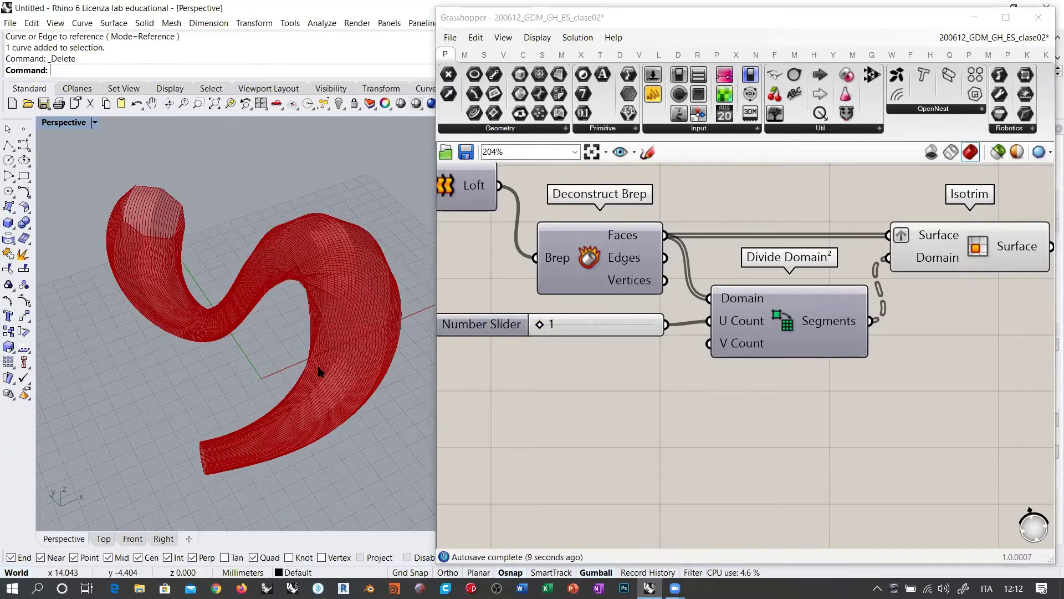
pyautogui.moveTo(319, 371); pyautogui.dragTo(352, 390, button='right')
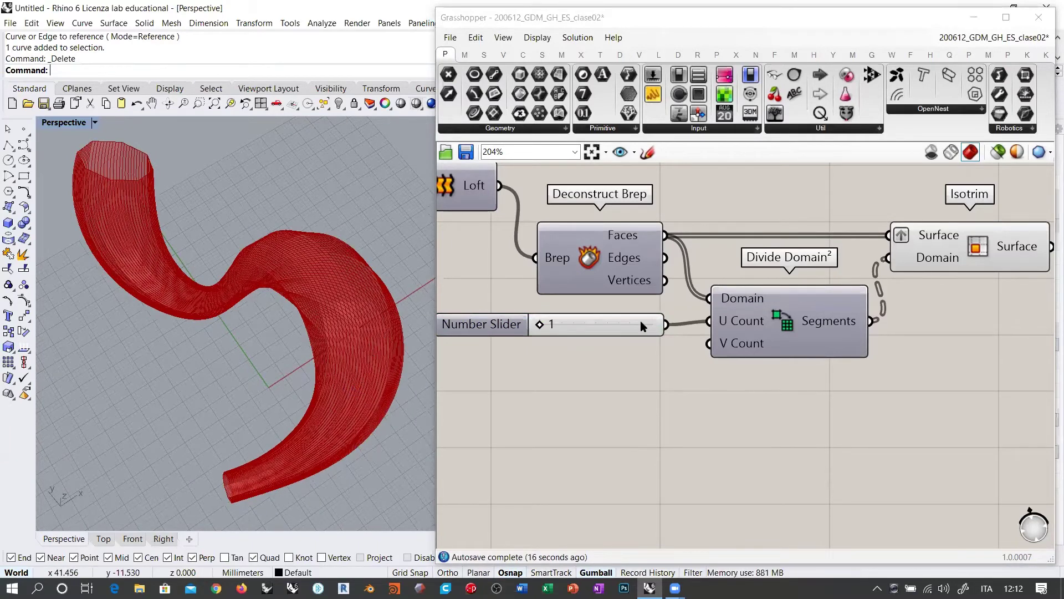
pyautogui.moveTo(640, 321); pyautogui.dragTo(640, 317)
pyautogui.click(610, 370)
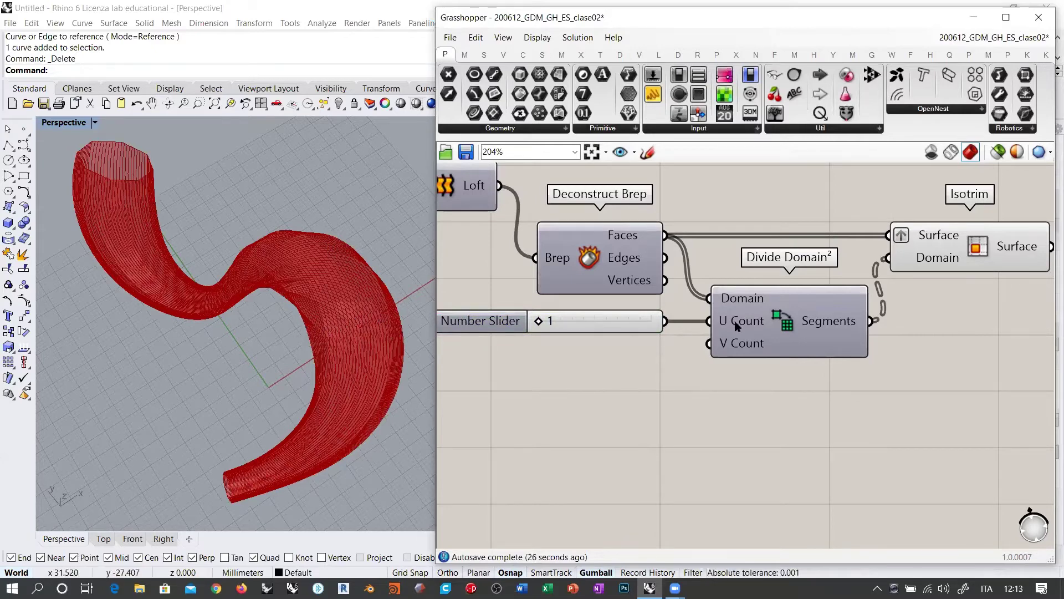
pyautogui.moveTo(541, 322); pyautogui.dragTo(675, 322)
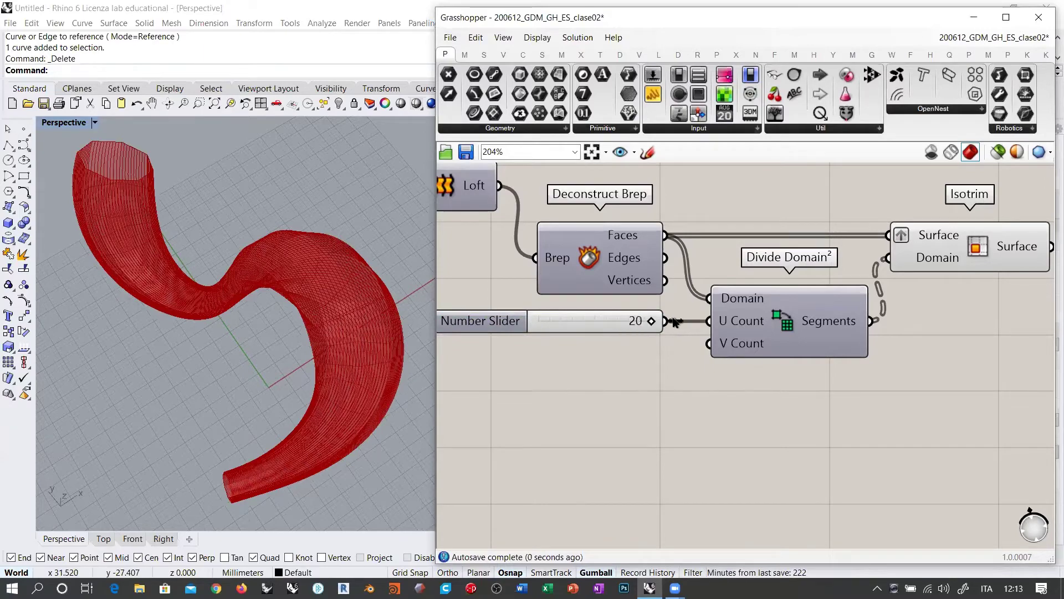
pyautogui.click(951, 152)
pyautogui.moveTo(292, 363); pyautogui.dragTo(302, 409, button='right')
# - Connect a copy of the slider to Divide Domain²'s V Count set to 3, and set the U Count slider to 20
pyautogui.moveTo(654, 328); pyautogui.dragTo(710, 344)
pyautogui.moveTo(571, 358); pyautogui.dragTo(548, 360)
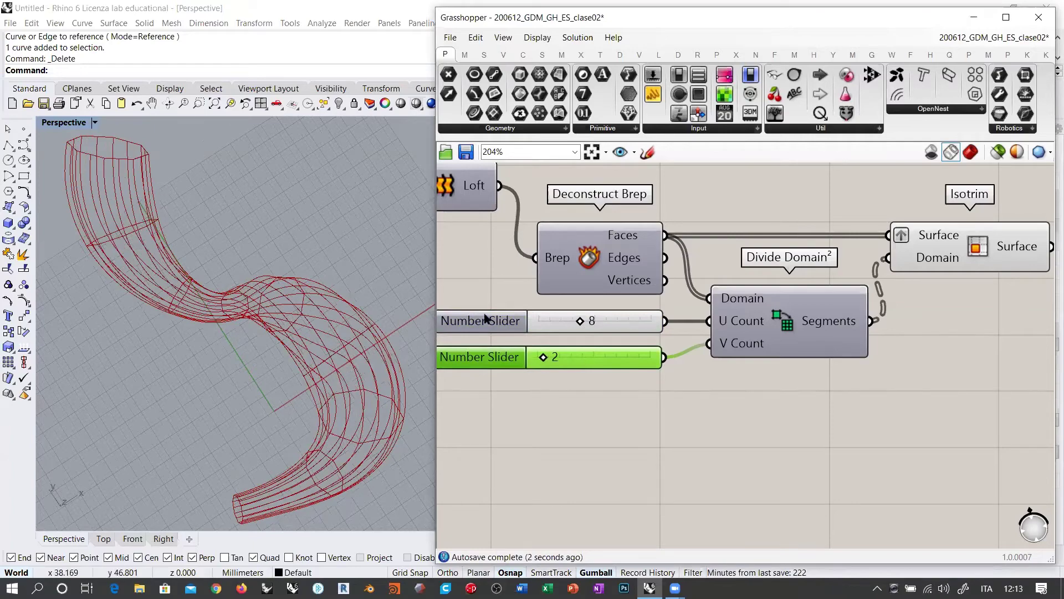
pyautogui.moveTo(544, 359)
pyautogui.mouseDown()
pyautogui.moveTo(529, 360)
pyautogui.moveTo(571, 358)
pyautogui.moveTo(550, 366)
pyautogui.mouseUp()
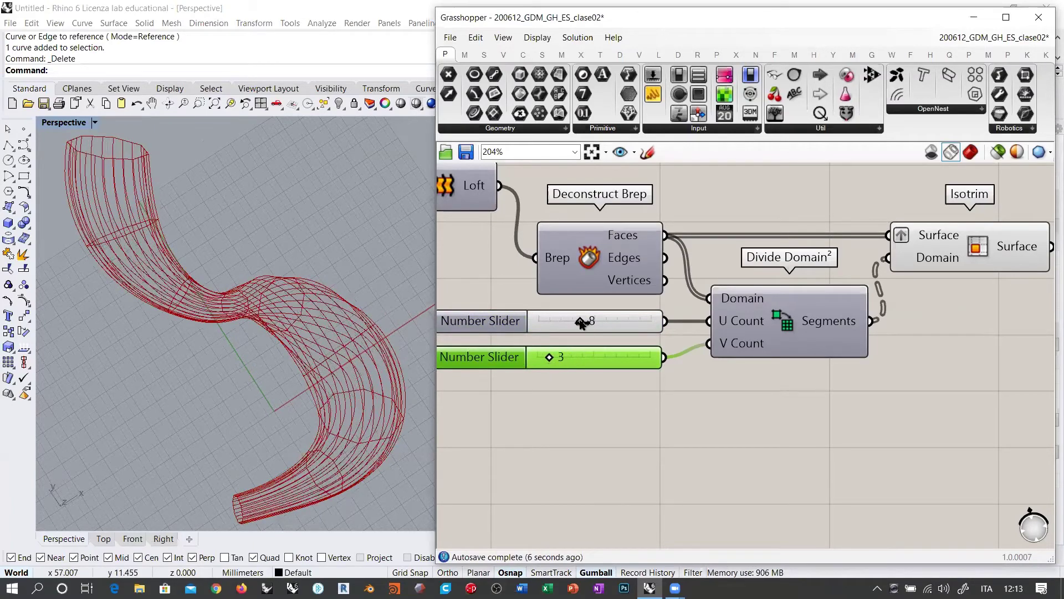
pyautogui.moveTo(581, 323); pyautogui.dragTo(672, 325)
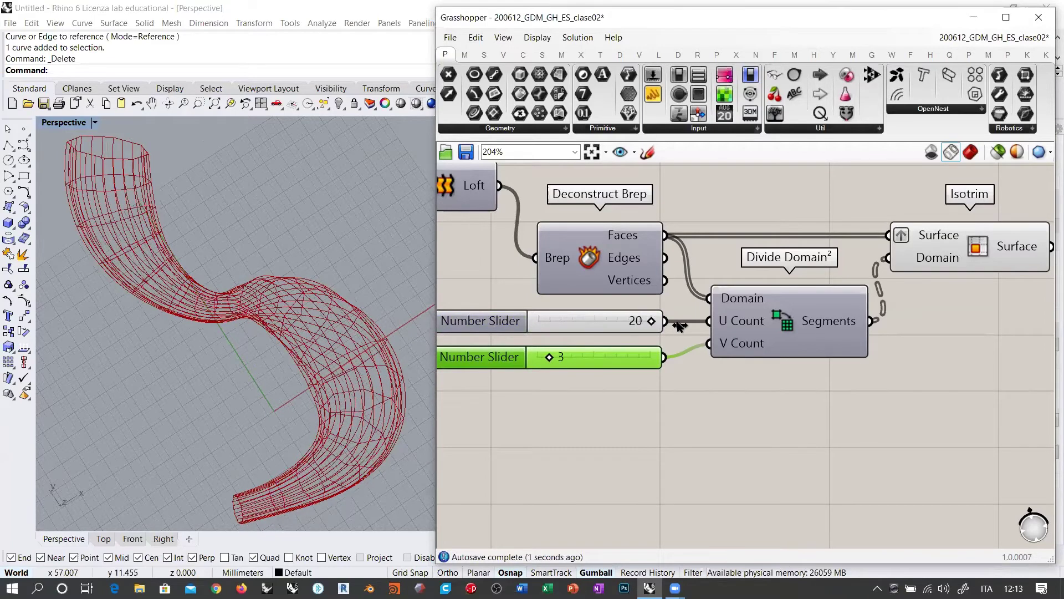
pyautogui.click(751, 402)
# - Hide Isotrim's preview and show it again to check which geometry it displays
pyautogui.click(967, 255)
pyautogui.hotkey('ctrl', 'q')
pyautogui.click(967, 332)
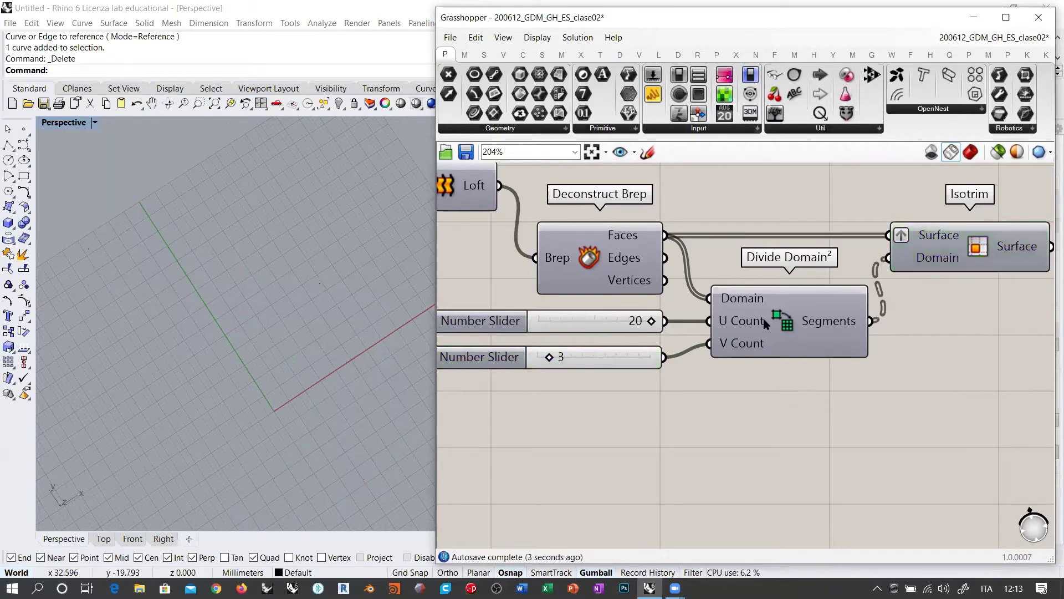
pyautogui.click(971, 248)
pyautogui.hotkey('ctrl', 'q')
pyautogui.click(931, 343)
# - Switch the Grasshopper preview back to shaded and view the panelled surface from several angles
pyautogui.moveTo(261, 433); pyautogui.dragTo(332, 316, button='right')
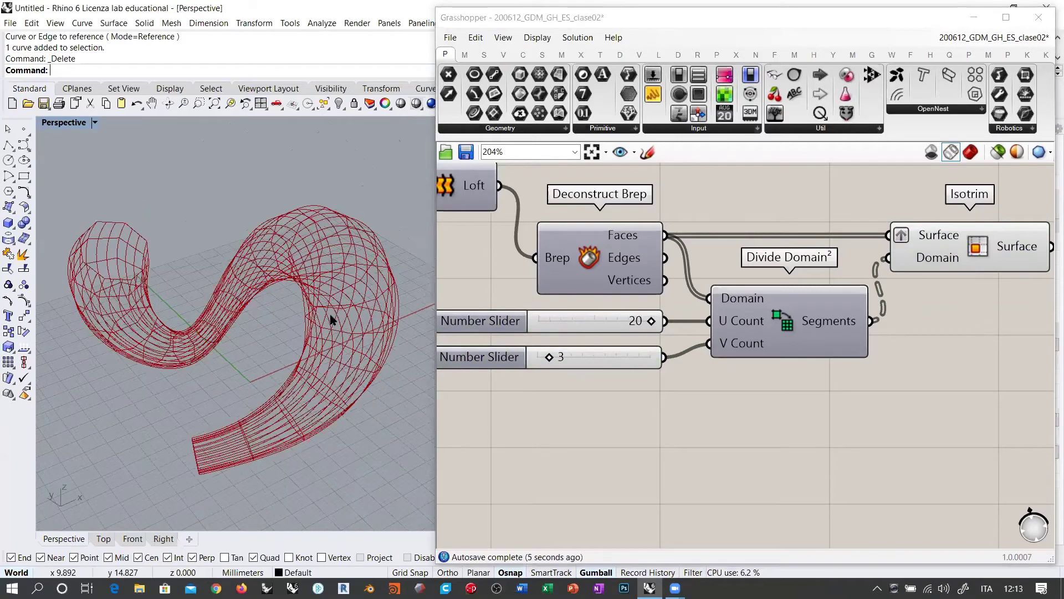
pyautogui.click(970, 151)
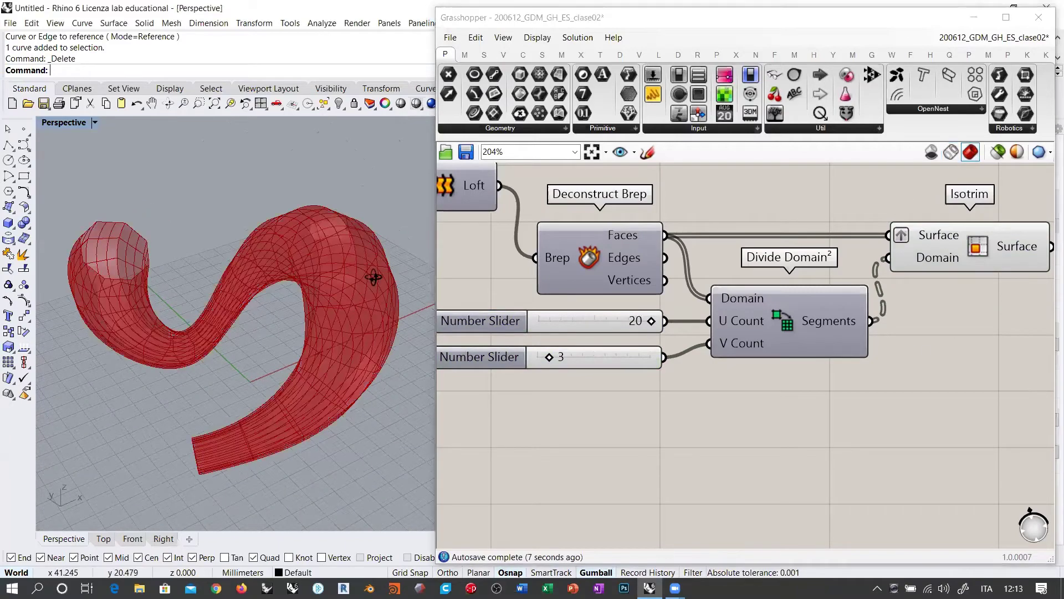
pyautogui.scroll(5, 368, 278)
pyautogui.scroll(-2, 347, 364)
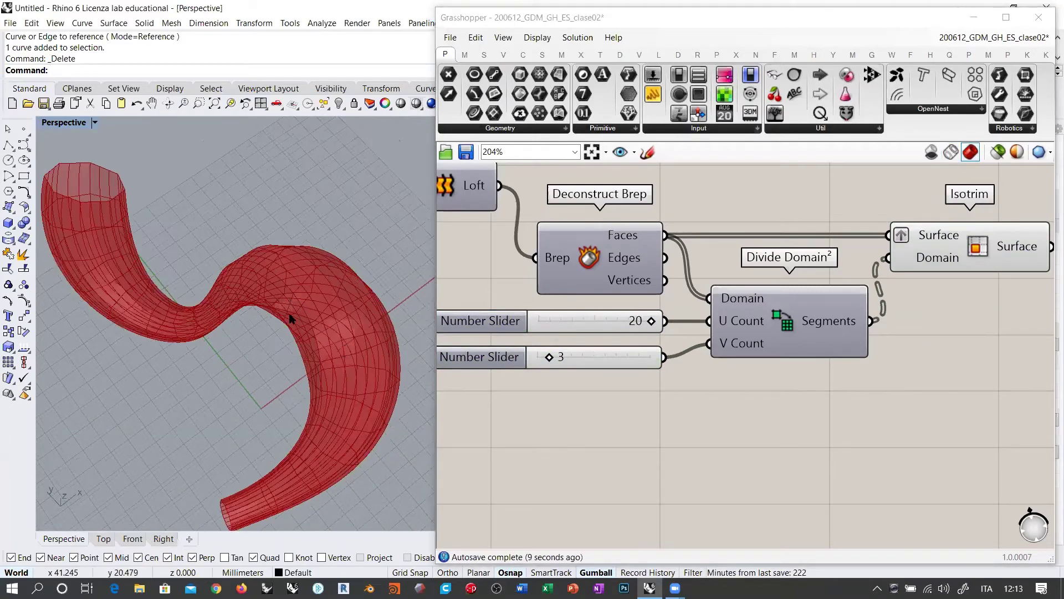
pyautogui.moveTo(333, 319); pyautogui.dragTo(325, 278, button='right')
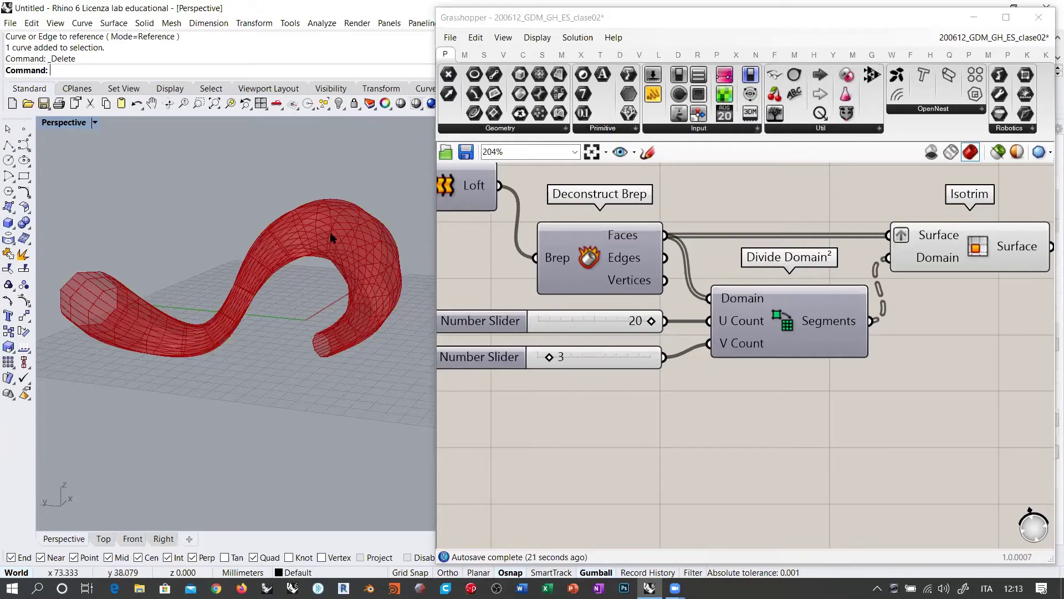
pyautogui.moveTo(332, 238); pyautogui.dragTo(320, 287, button='right')
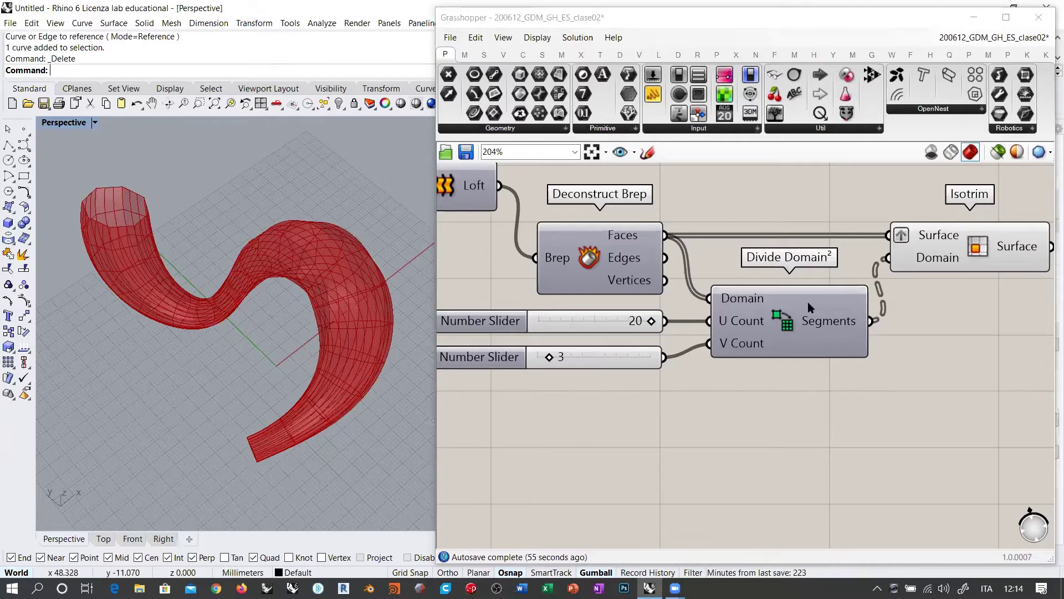
# - Check the data-tree structure of Isotrim's Surface output
pyautogui.moveTo(918, 324); pyautogui.dragTo(661, 354, button='right')
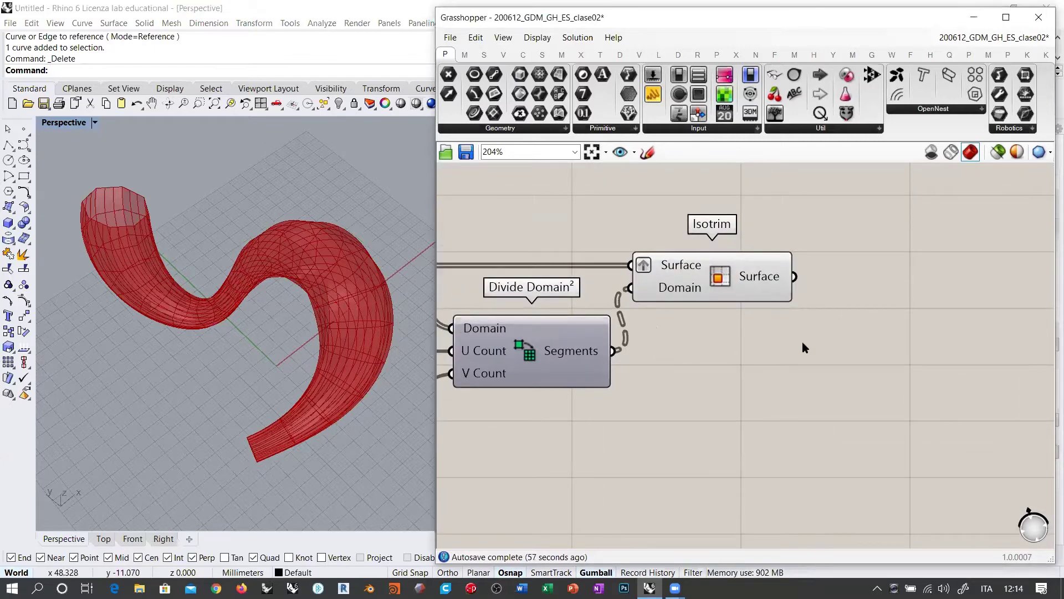
pyautogui.moveTo(353, 313); pyautogui.dragTo(338, 328, button='right')
pyautogui.moveTo(766, 276)
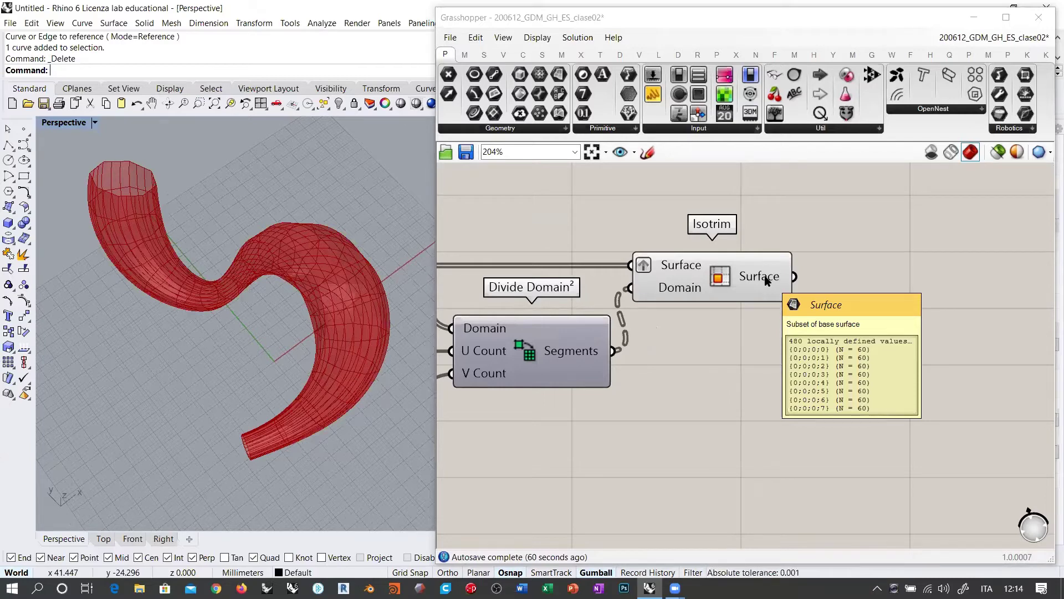
pyautogui.moveTo(767, 279); pyautogui.dragTo(633, 278, button='right')
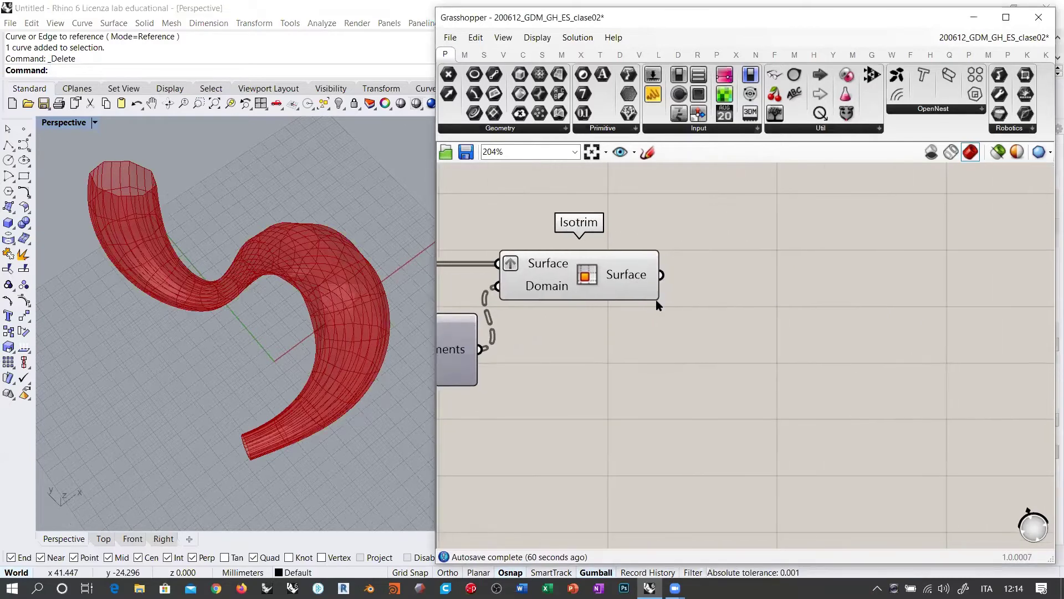
# - Flatten Isotrim's Surface output into a single list
pyautogui.moveTo(637, 279)
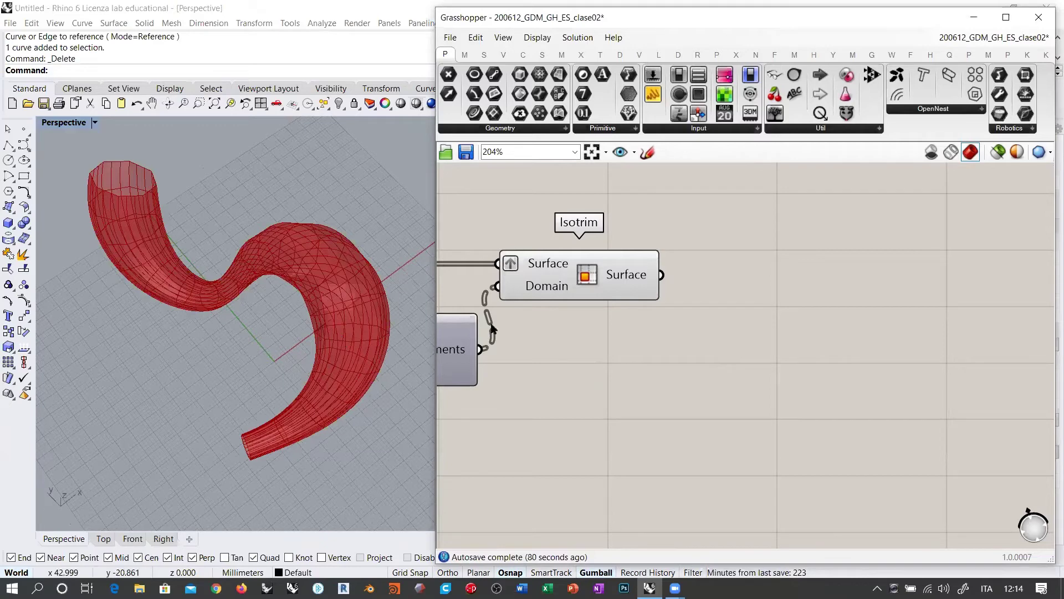
pyautogui.rightClick(638, 280)
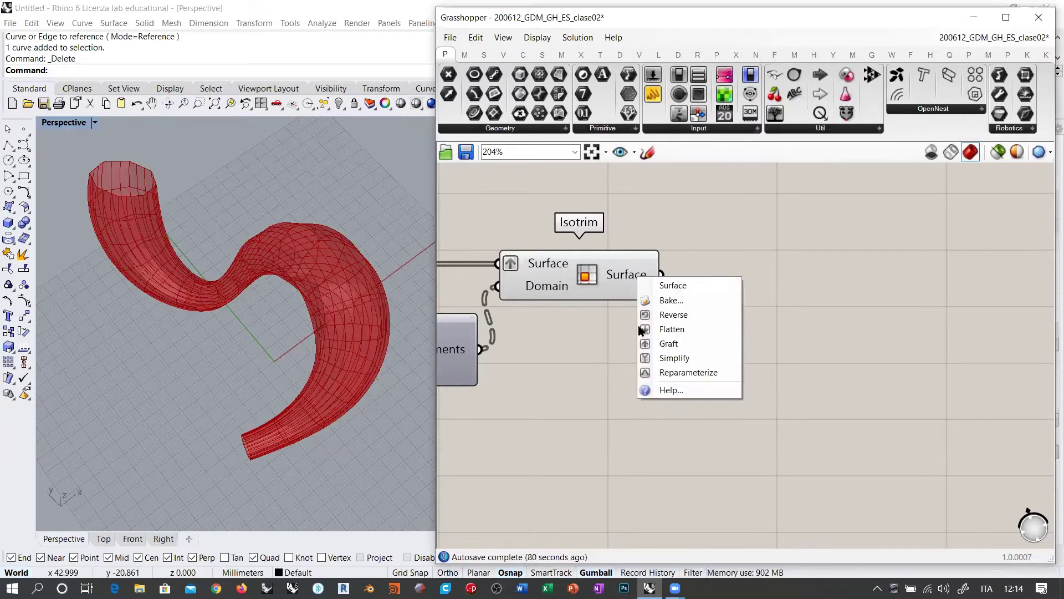
pyautogui.click(670, 332)
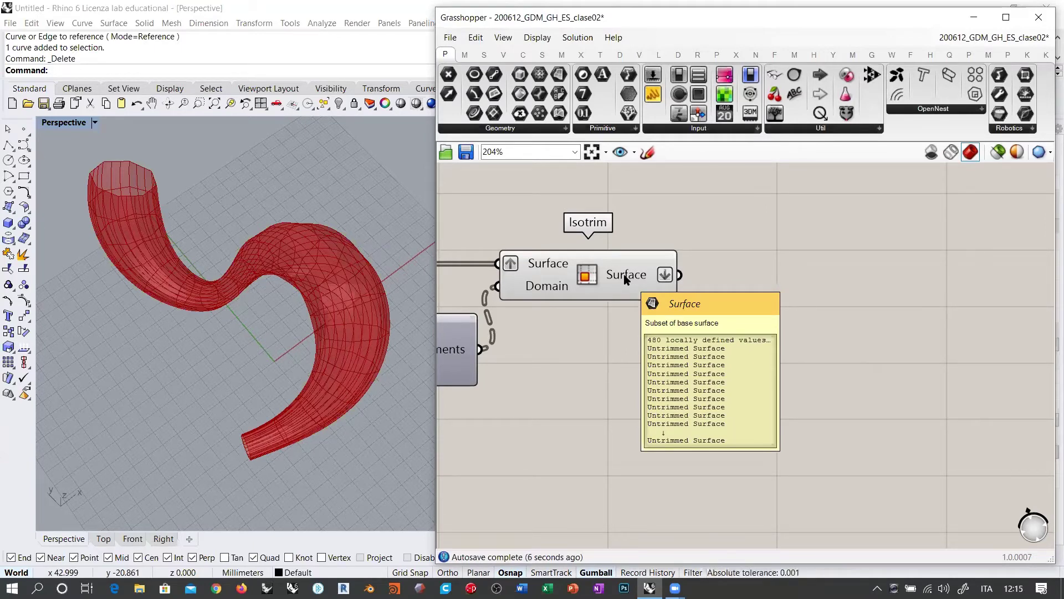
pyautogui.moveTo(266, 261); pyautogui.dragTo(317, 323, button='right')
pyautogui.moveTo(317, 337); pyautogui.dragTo(340, 339, button='right')
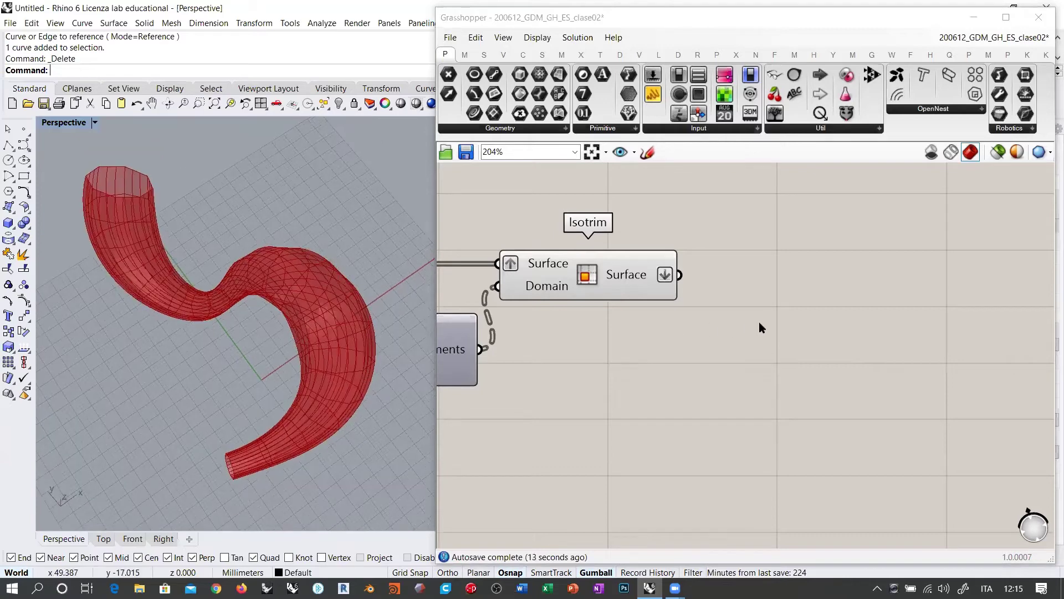
# - Add an Evaluate Surface component and feed Isotrim's Surface output into its Surface input
pyautogui.doubleClick(826, 321)
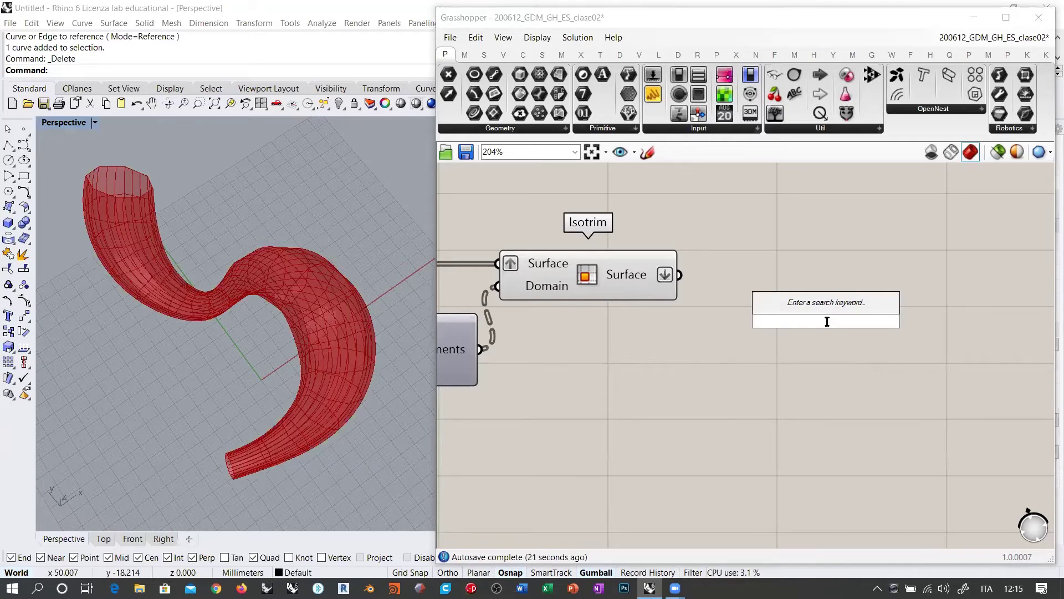
pyautogui.write('eval')
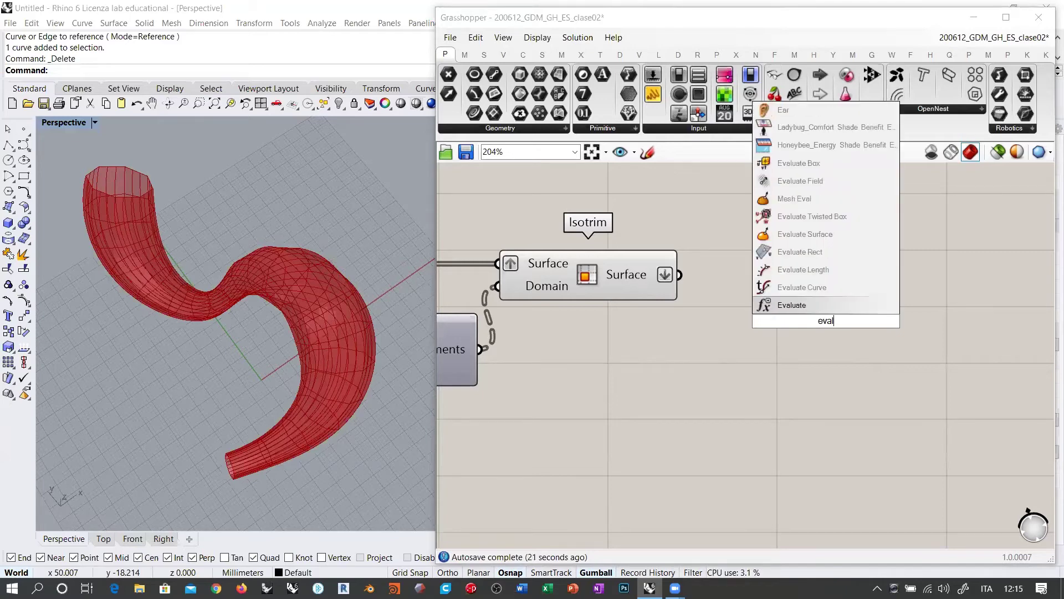
pyautogui.click(807, 234)
pyautogui.moveTo(681, 275); pyautogui.dragTo(843, 276)
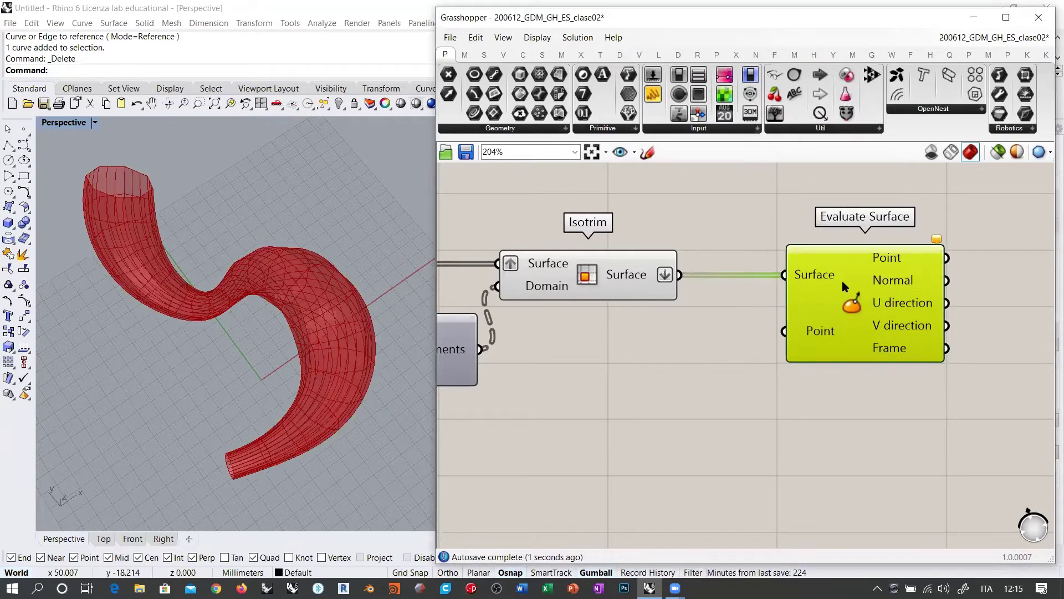
# - Add an MD Slider and connect it to Evaluate Surface's Point input
pyautogui.doubleClick(677, 433)
pyautogui.write('md')
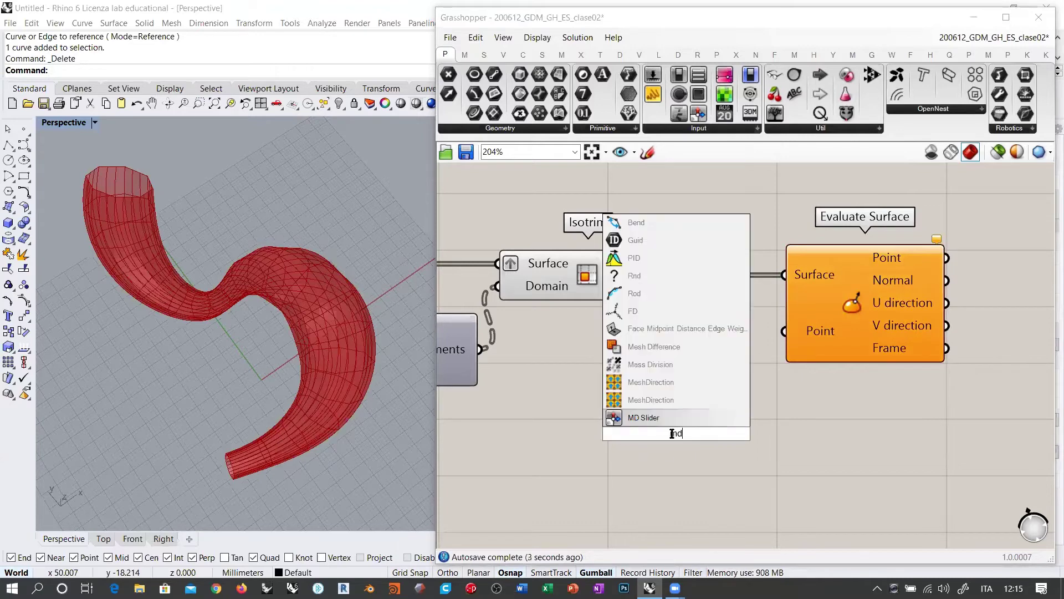
pyautogui.press('Return')
pyautogui.moveTo(786, 324); pyautogui.dragTo(773, 355)
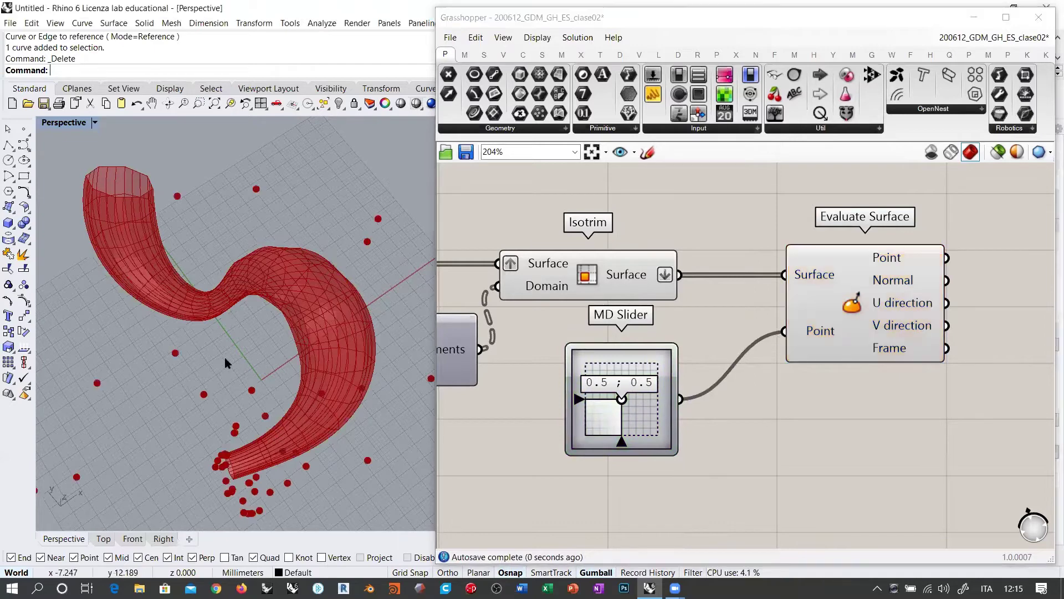
# - Examine where the evaluated points lie relative to the Isotrim panels, highlighting Isotrim's geometry for comparison
pyautogui.scroll(-5, 224, 357)
pyautogui.scroll(-3, 300, 354)
pyautogui.scroll(-8, 299, 353)
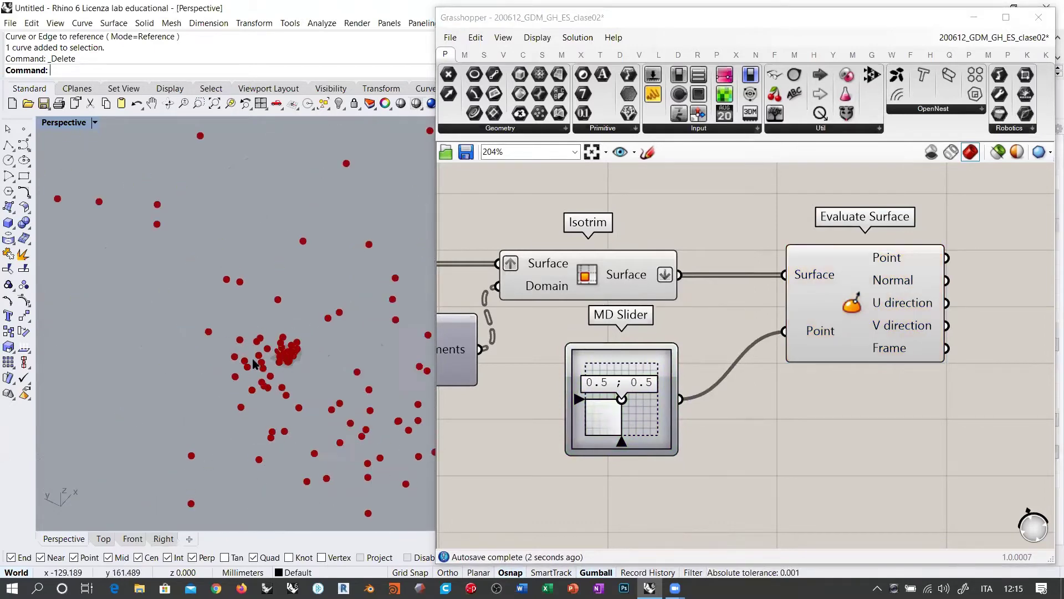
pyautogui.scroll(-3, 266, 352)
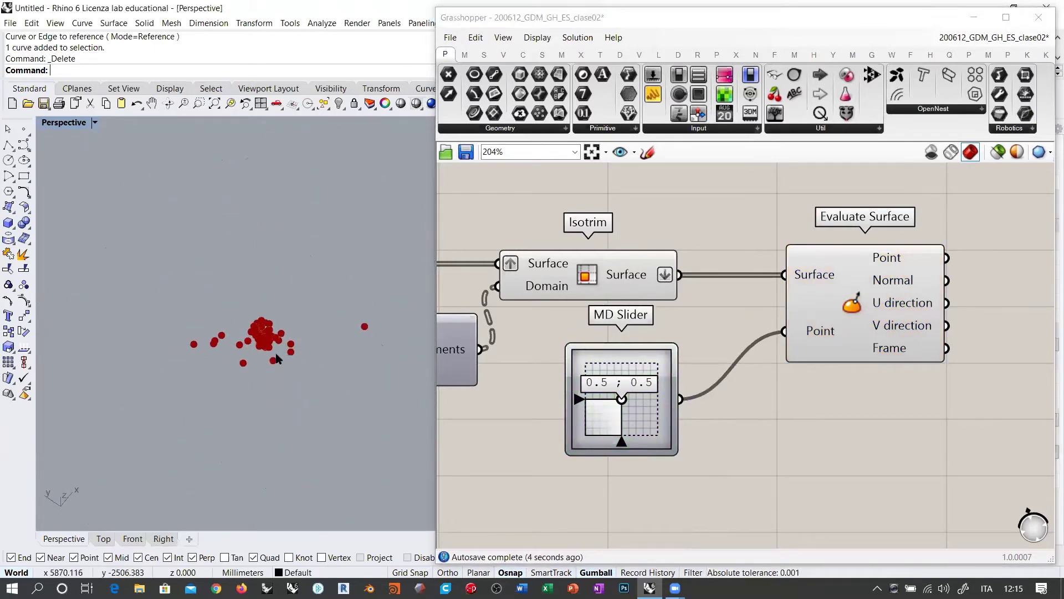
pyautogui.scroll(7, 244, 352)
pyautogui.moveTo(229, 348); pyautogui.dragTo(368, 352, button='right')
pyautogui.click(884, 286)
pyautogui.click(809, 384)
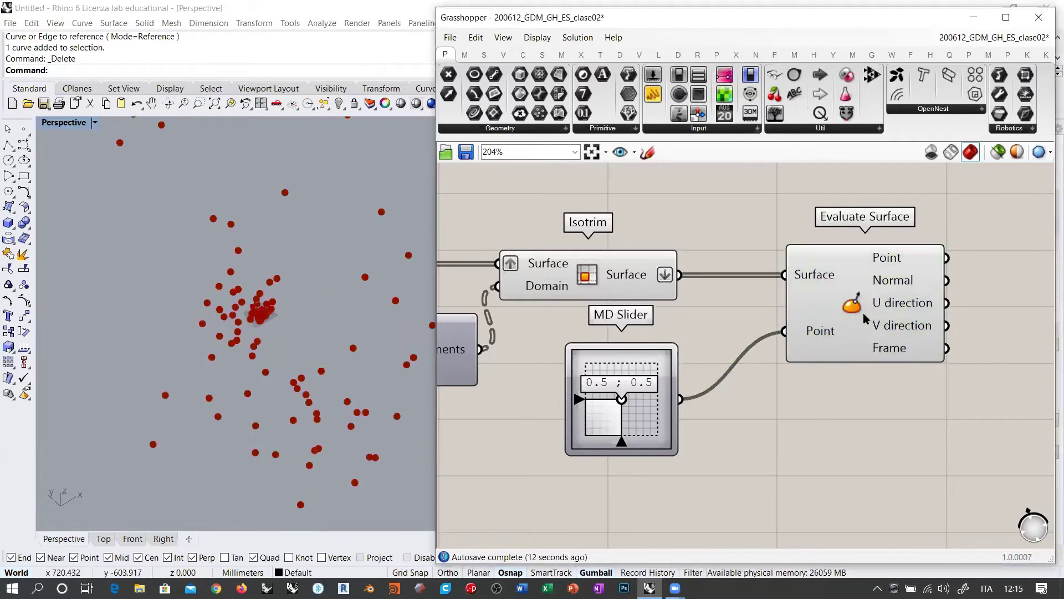
pyautogui.click(584, 278)
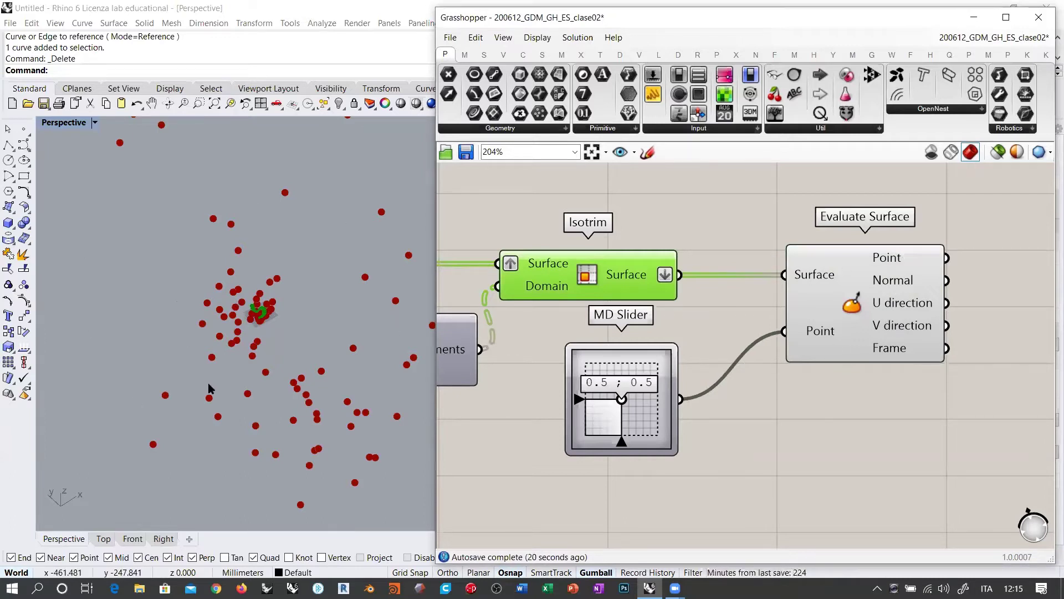
pyautogui.click(700, 214)
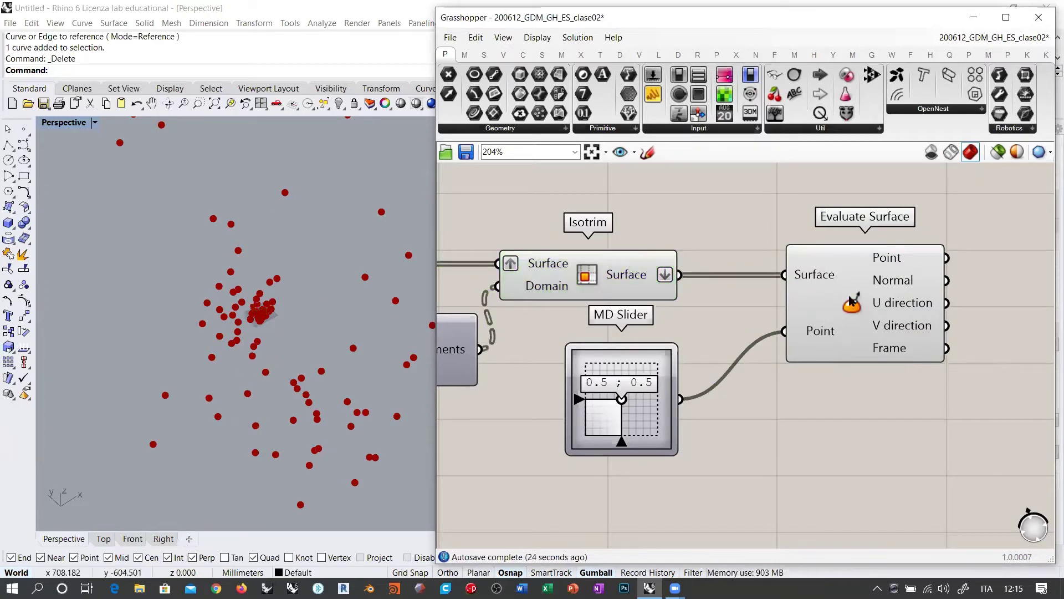
# - Reparameterize Evaluate Surface's Surface input and move the component closer to Isotrim
pyautogui.moveTo(849, 298); pyautogui.dragTo(834, 298)
pyautogui.click(858, 428)
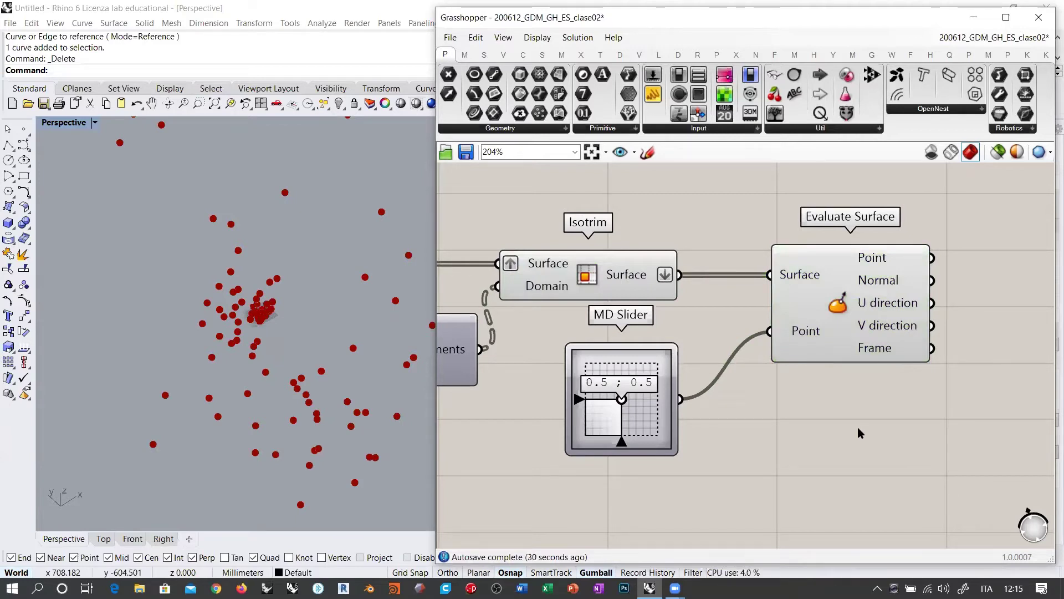
pyautogui.rightClick(801, 278)
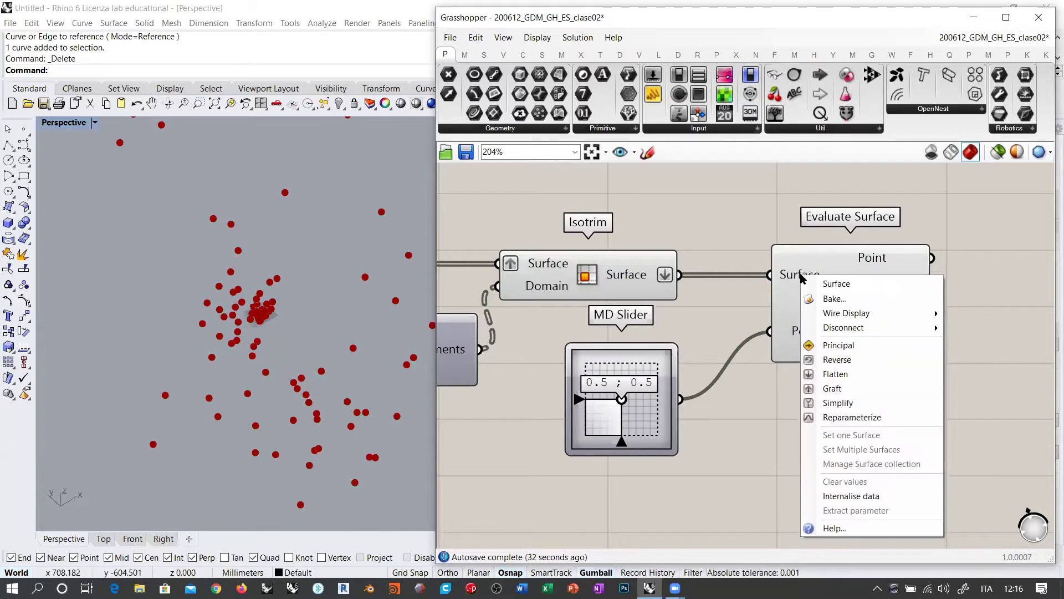
pyautogui.click(830, 417)
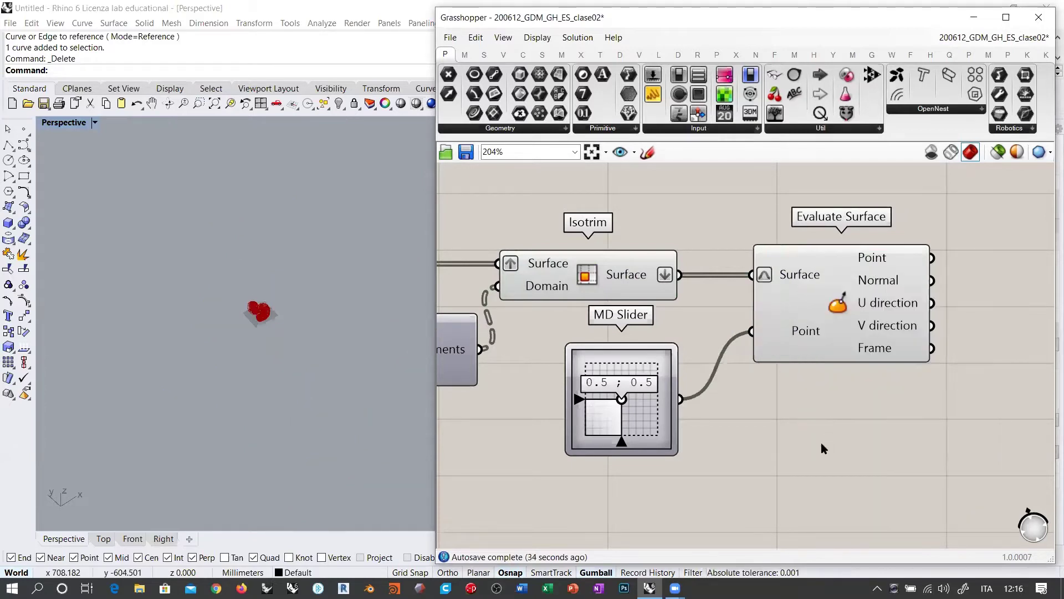
pyautogui.moveTo(803, 332); pyautogui.dragTo(756, 333)
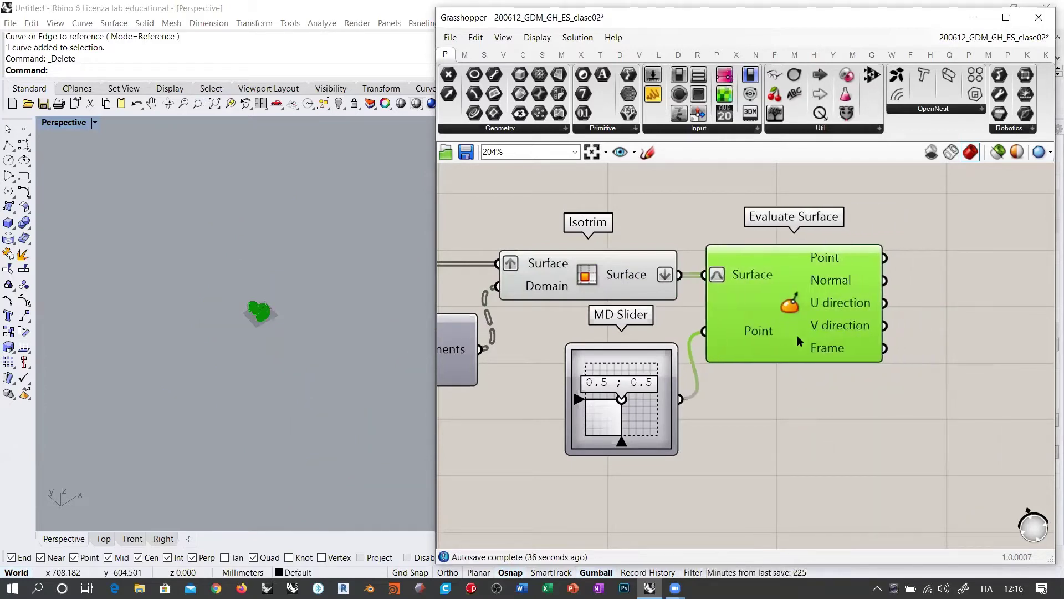
# - Zoom the Rhino viewport to Isotrim's geometry
pyautogui.keyDown('ctrl'); pyautogui.moveTo(272, 316); pyautogui.dragTo(247, 420, button='right'); pyautogui.keyUp('ctrl')
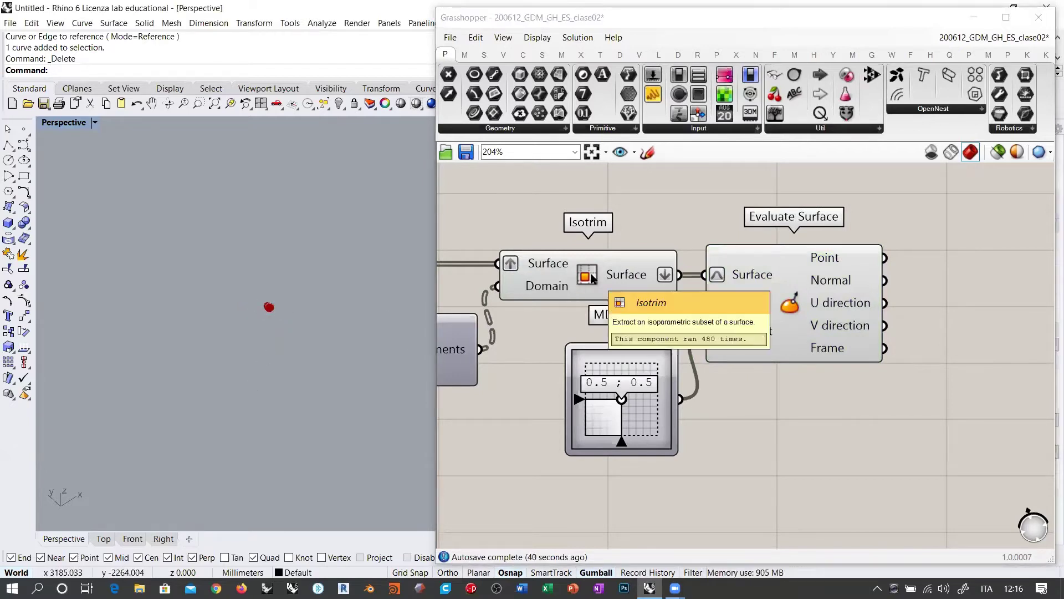
pyautogui.click(612, 285)
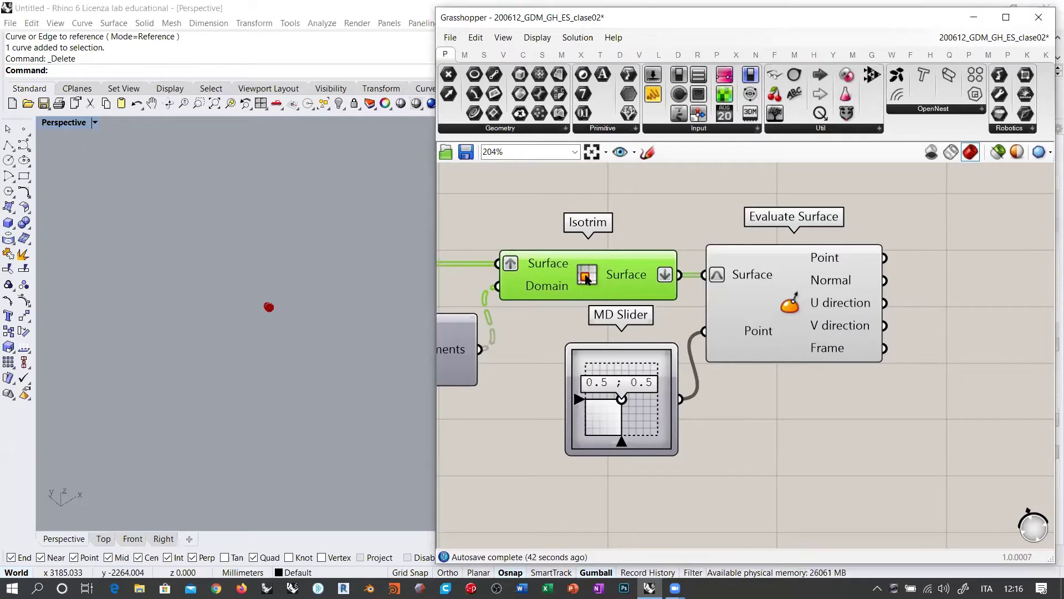
pyautogui.middleClick(586, 275)
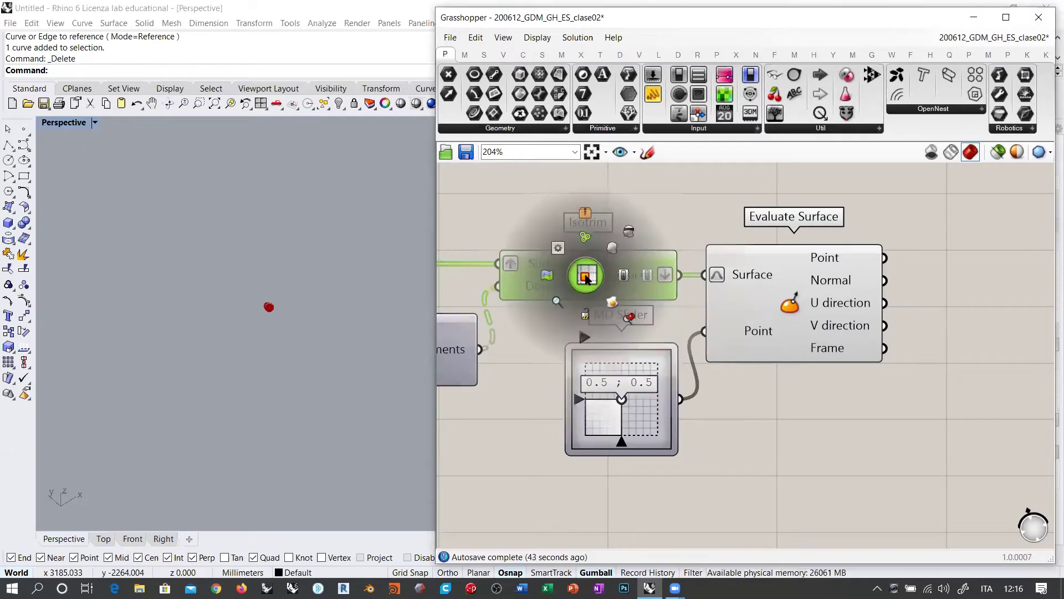
pyautogui.click(629, 320)
pyautogui.click(371, 347)
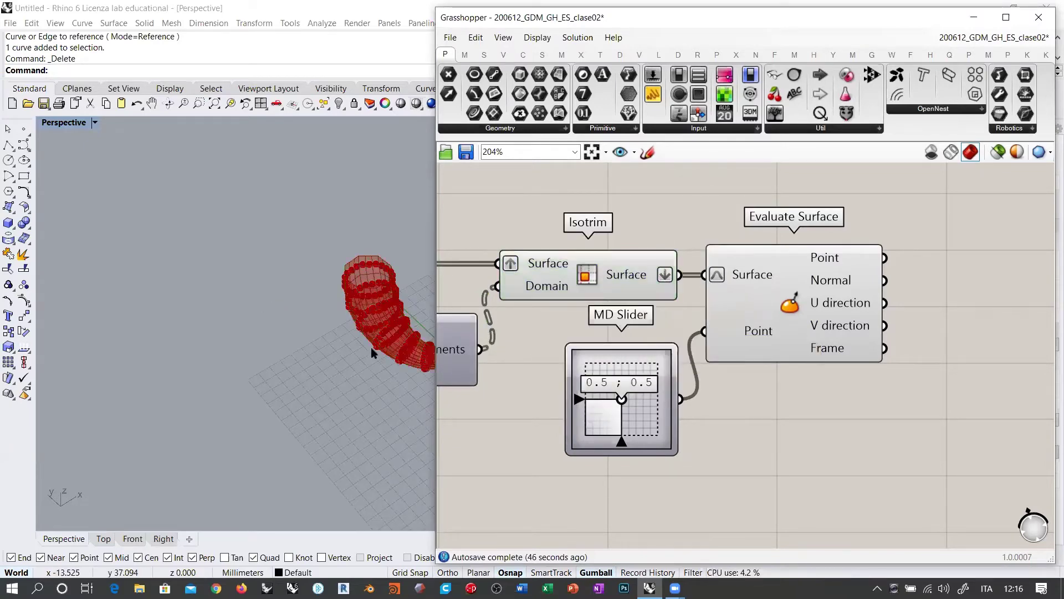
# - Examine the placement of the evaluated points on the individual panels from several angles and close up
pyautogui.scroll(6, 170, 317)
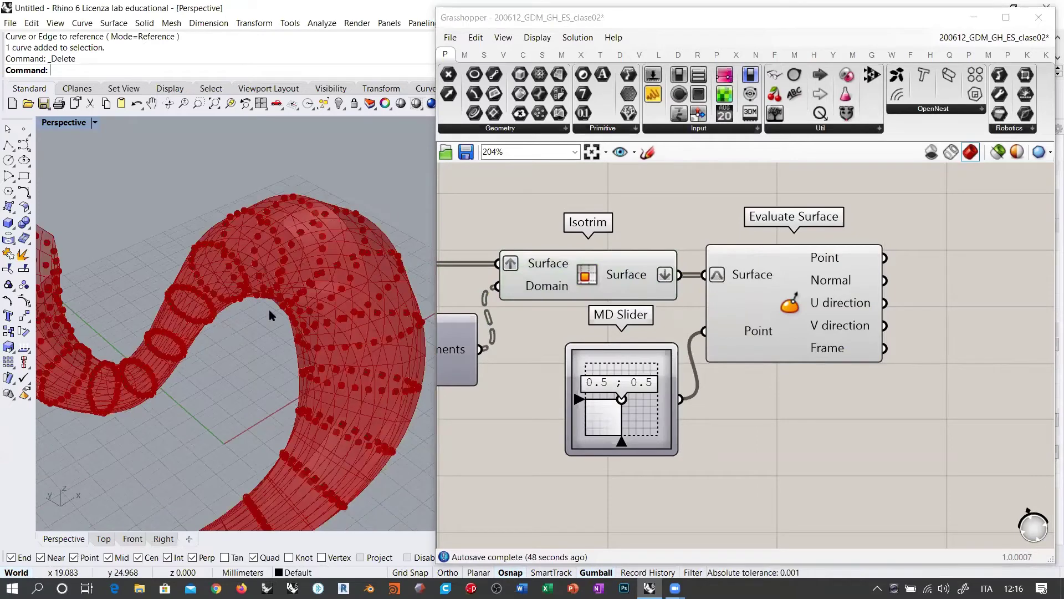
pyautogui.moveTo(289, 289); pyautogui.dragTo(262, 293, button='right')
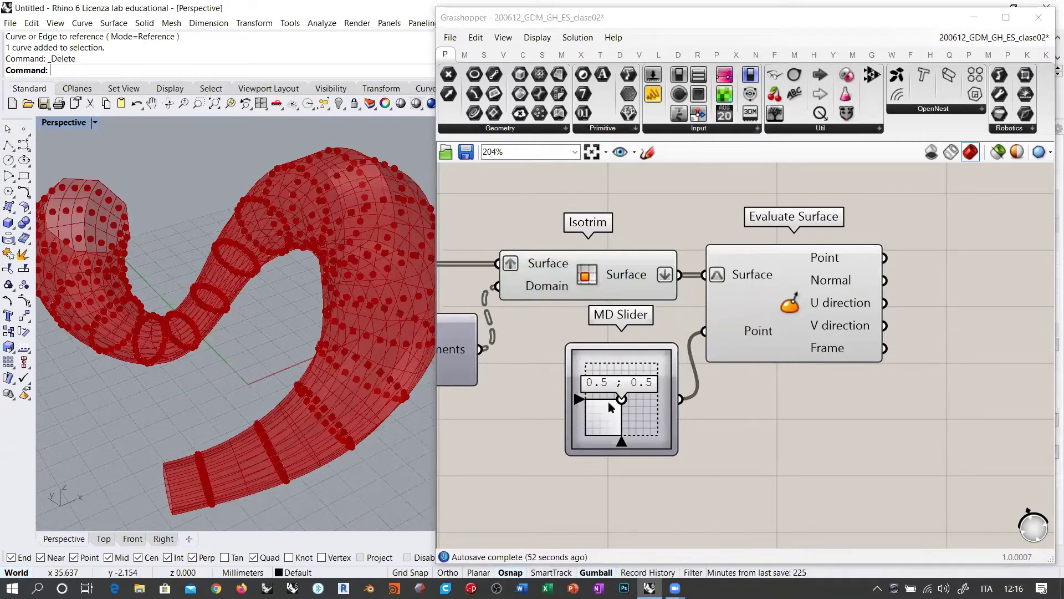
pyautogui.moveTo(365, 241); pyautogui.dragTo(322, 193, button='right')
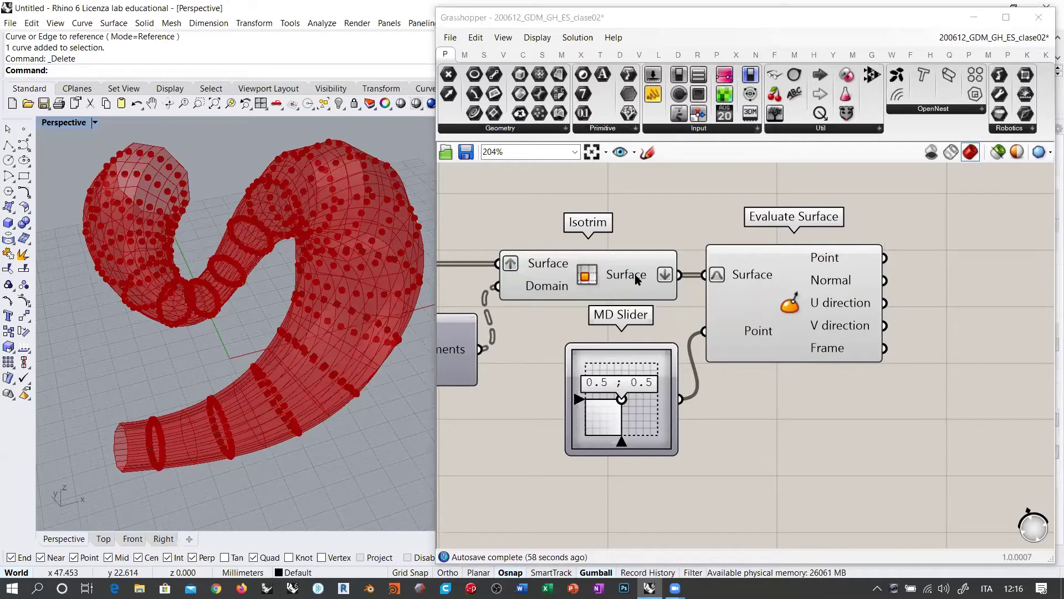
pyautogui.moveTo(750, 275)
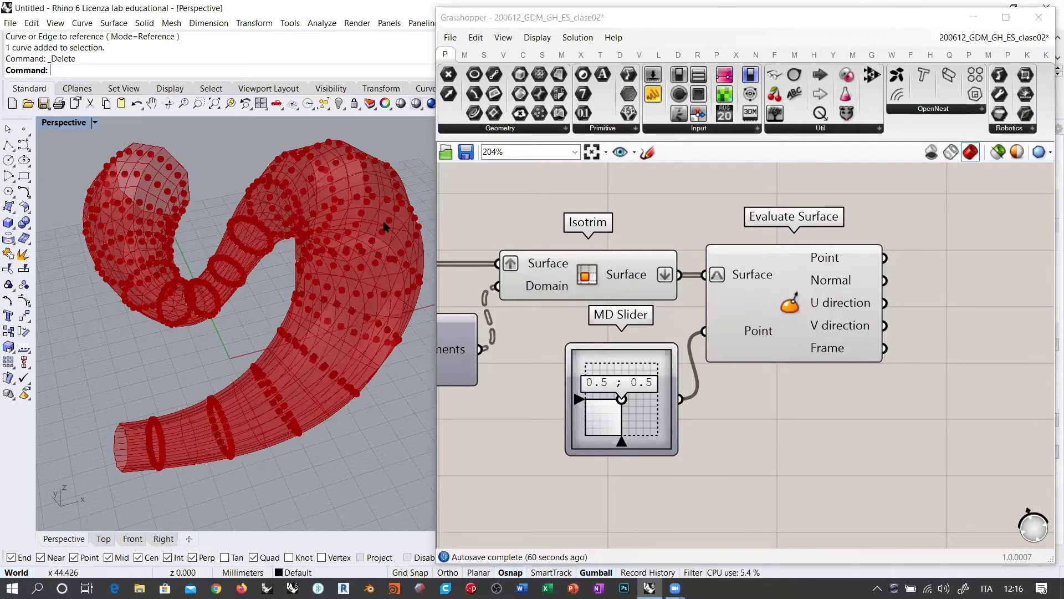
pyautogui.moveTo(281, 316); pyautogui.dragTo(312, 328, button='right')
pyautogui.scroll(8, 295, 380)
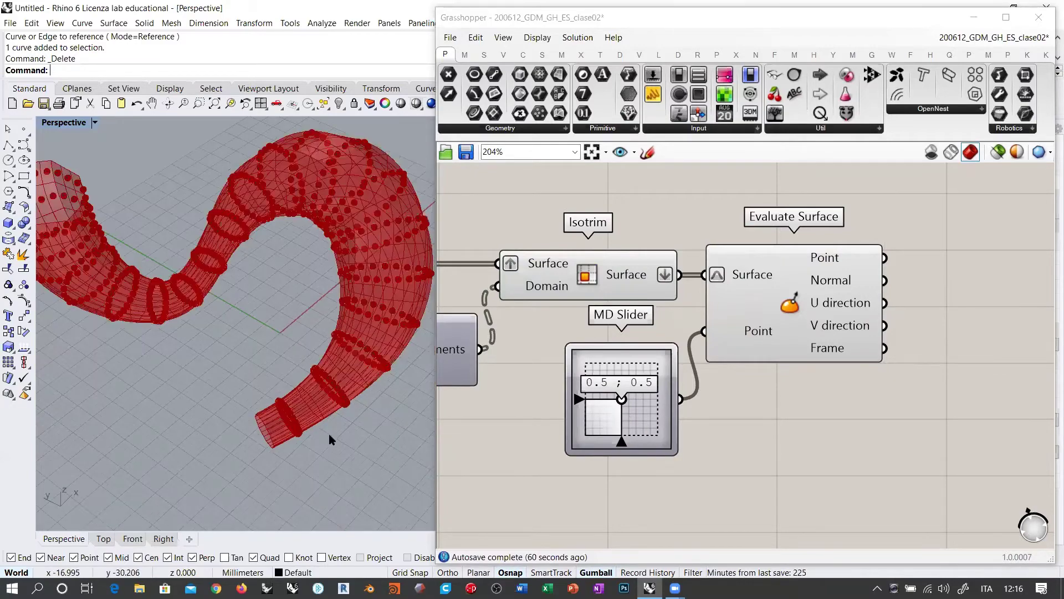
pyautogui.scroll(5, 321, 324)
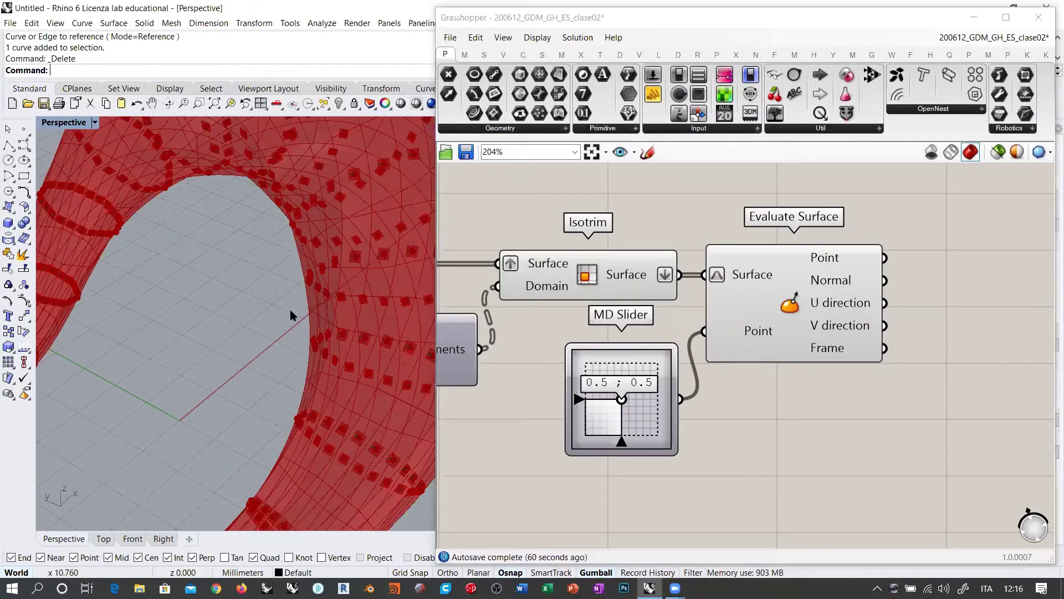
pyautogui.moveTo(330, 334); pyautogui.dragTo(322, 331, button='right')
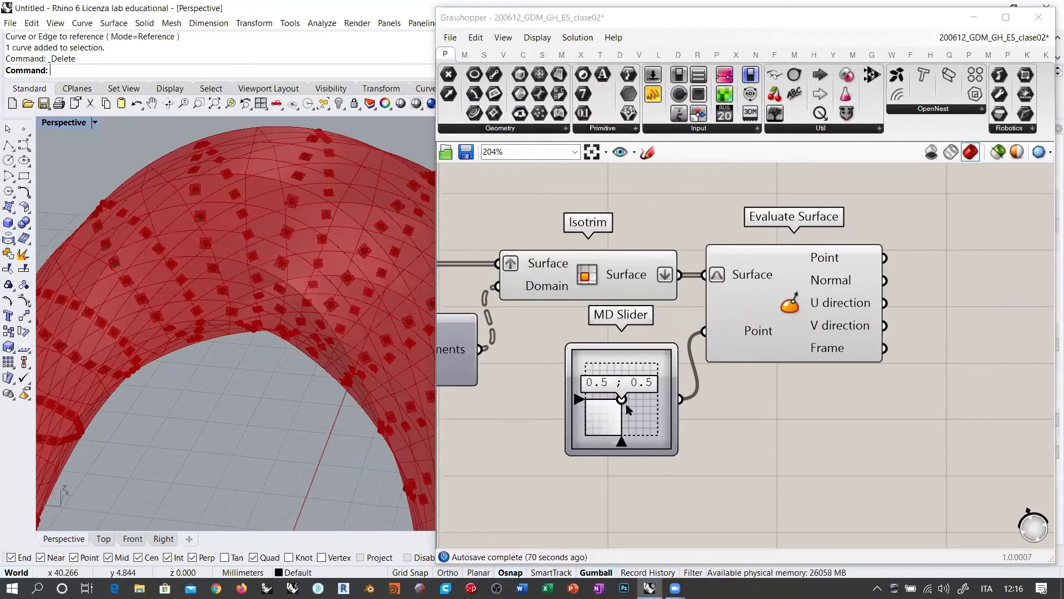
# - Try the MD Slider at 1.0 ; 1.0 to shift the points to the panel corners, and undo the change
pyautogui.moveTo(622, 400); pyautogui.dragTo(698, 348)
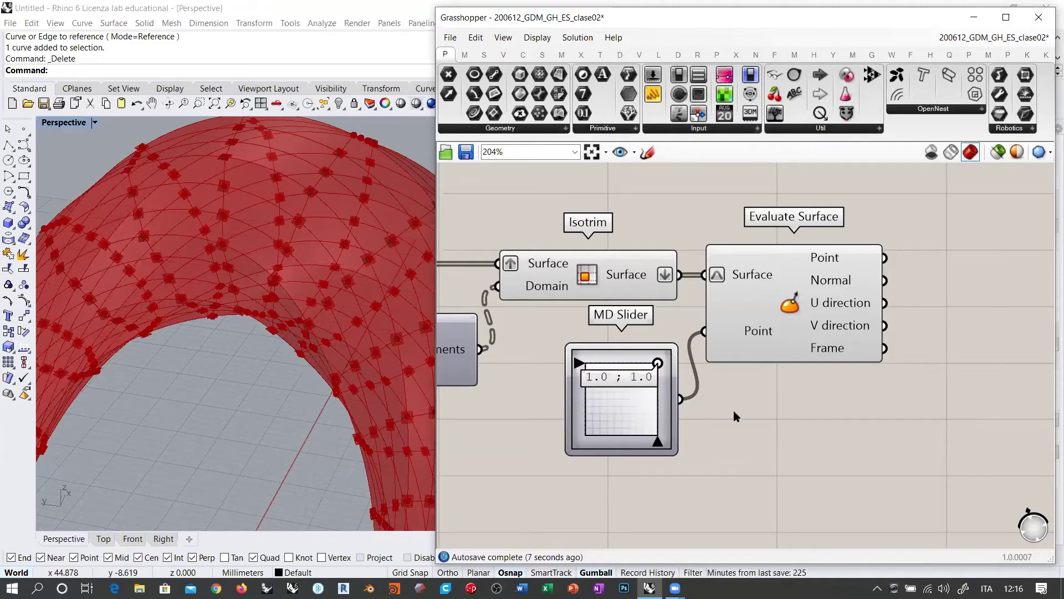
pyautogui.hotkey('ctrl', 'z')
pyautogui.scroll(-5, 333, 311)
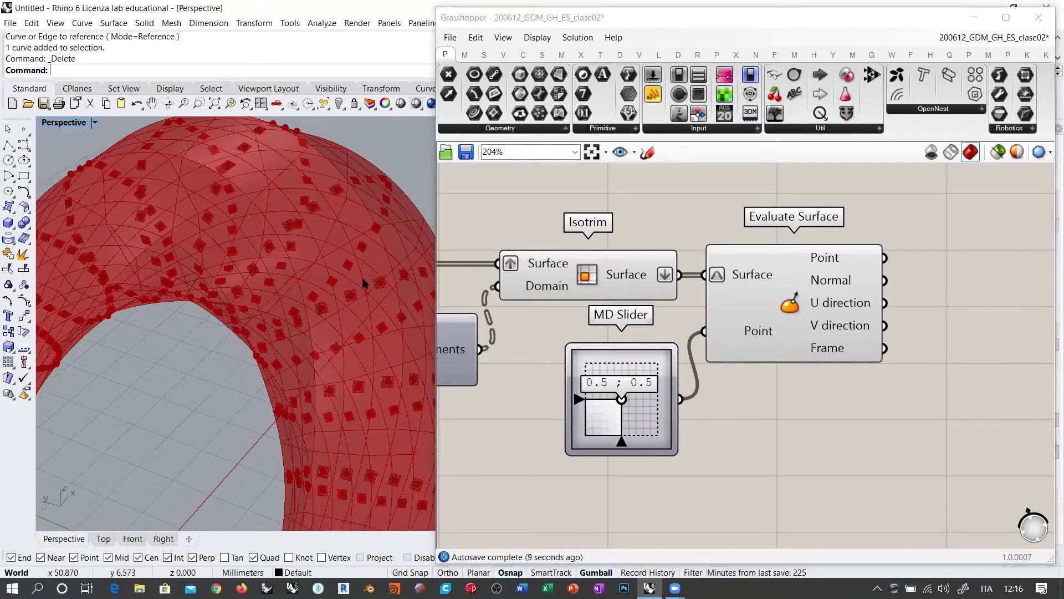
pyautogui.scroll(2, 341, 329)
pyautogui.moveTo(331, 318); pyautogui.dragTo(327, 327, button='right')
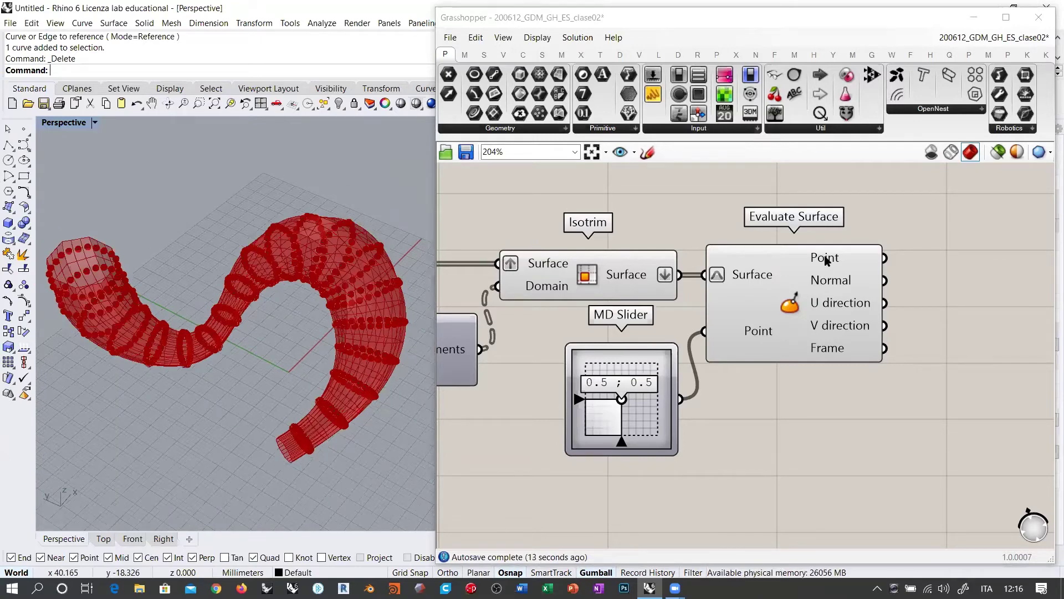
# - Review Evaluate Surface's Point, Normal, U direction, V direction and Frame outputs against the points on the model
pyautogui.moveTo(830, 261)
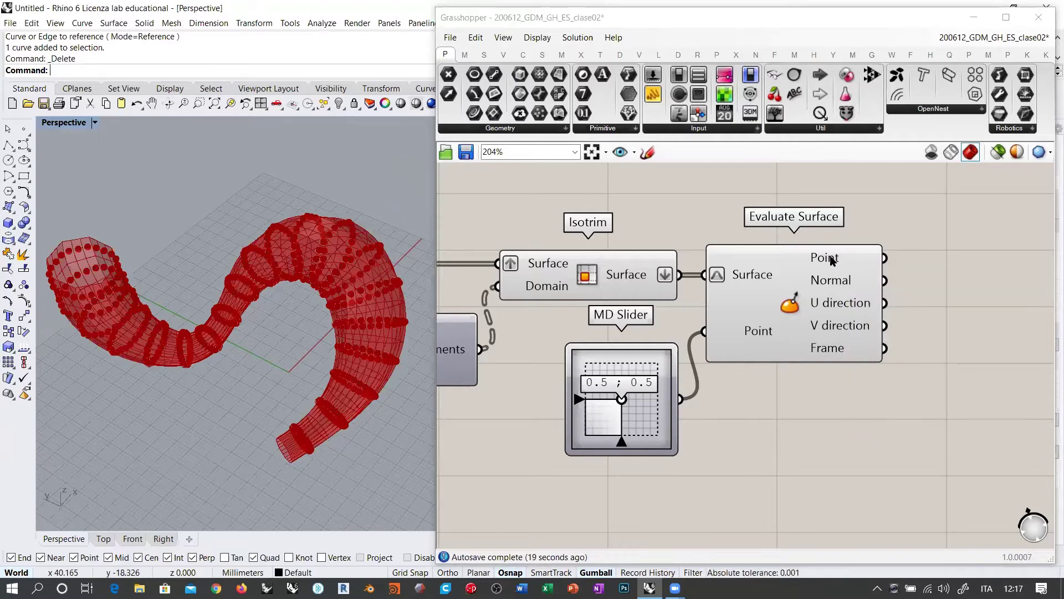
pyautogui.scroll(3, 730, 324)
pyautogui.scroll(1, 727, 268)
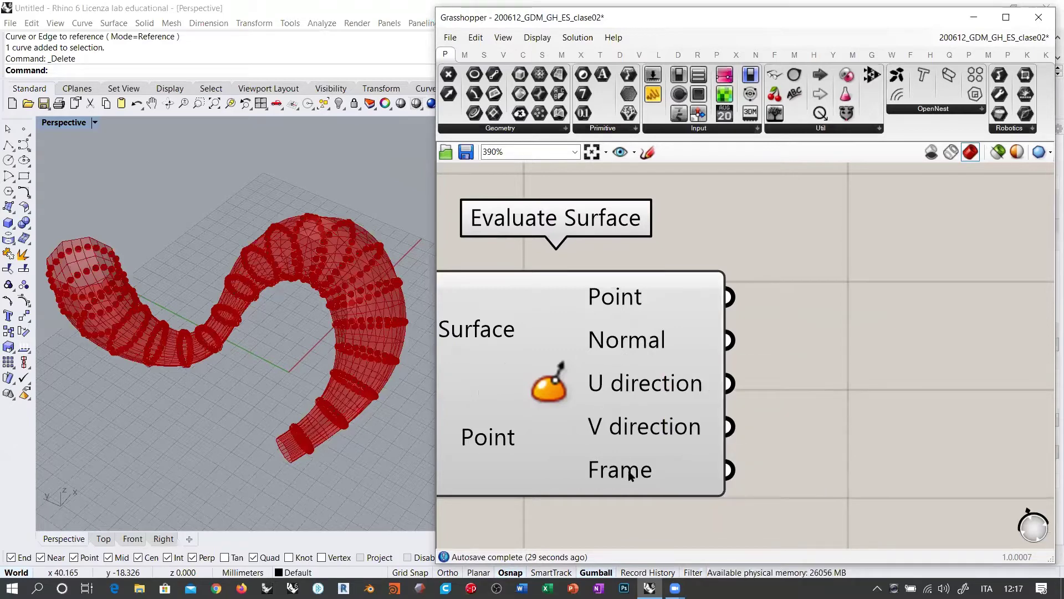
pyautogui.moveTo(310, 233); pyautogui.dragTo(330, 179, button='right')
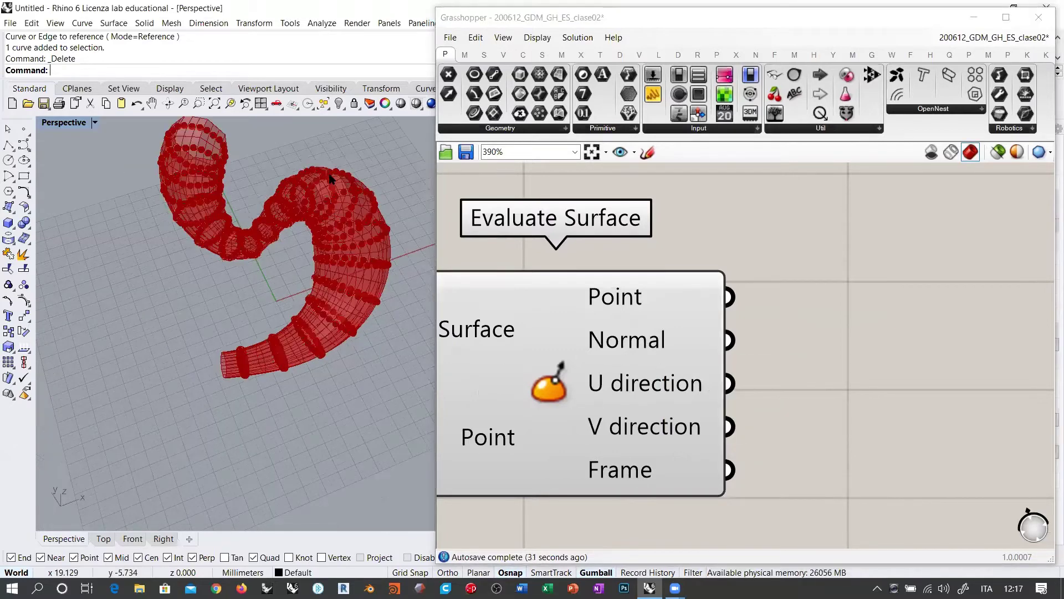
# - Set the viewport to Wireframe display and examine the evaluated frames and normals on the panels close up
pyautogui.scroll(12, 336, 221)
pyautogui.scroll(-5, 283, 264)
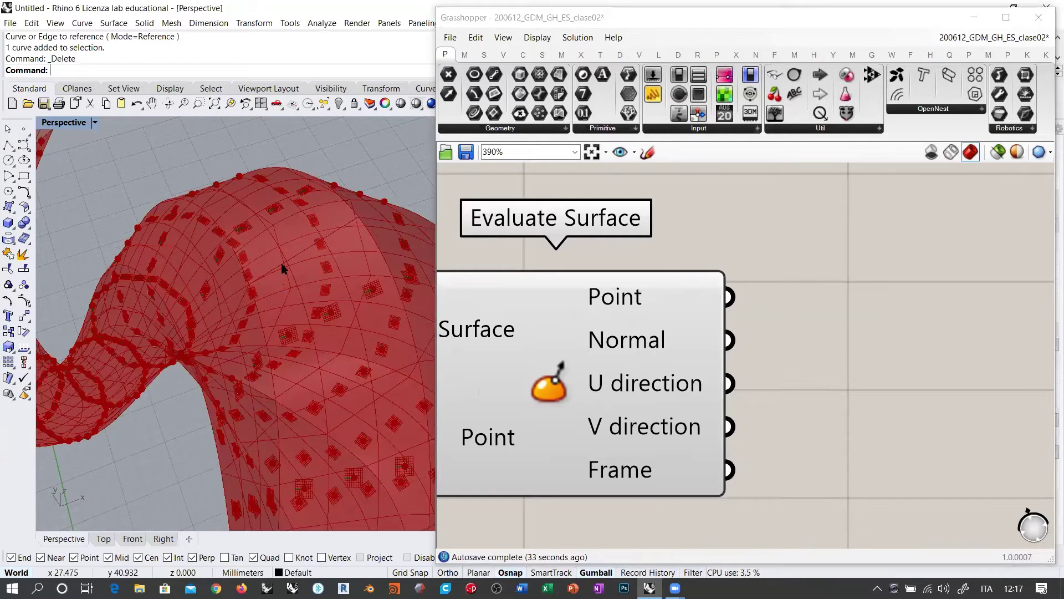
pyautogui.moveTo(276, 218); pyautogui.dragTo(283, 249, button='right')
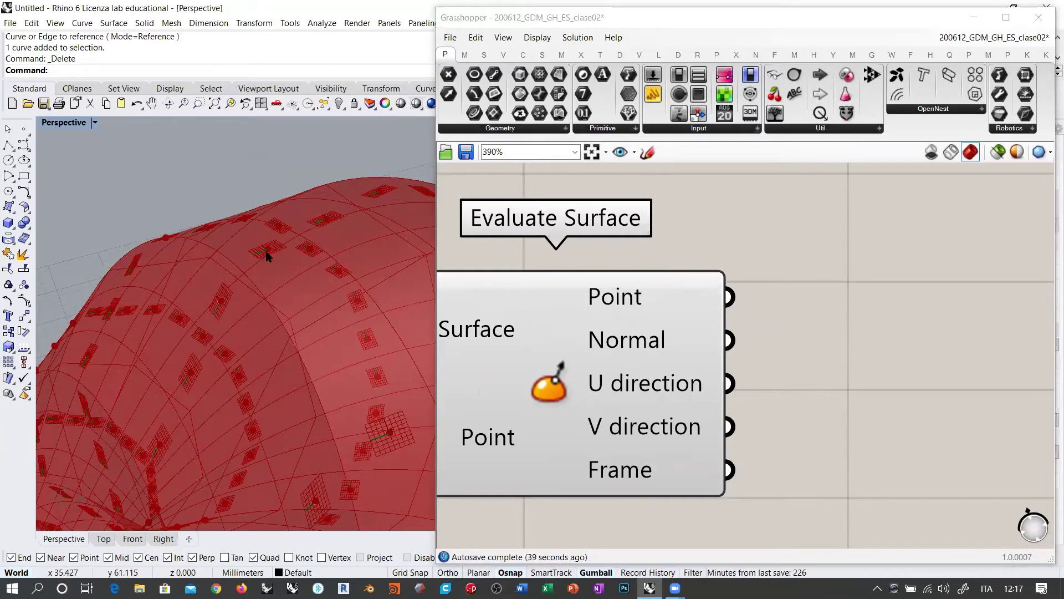
pyautogui.rightClick(419, 103)
pyautogui.moveTo(355, 222); pyautogui.dragTo(306, 312, button='right')
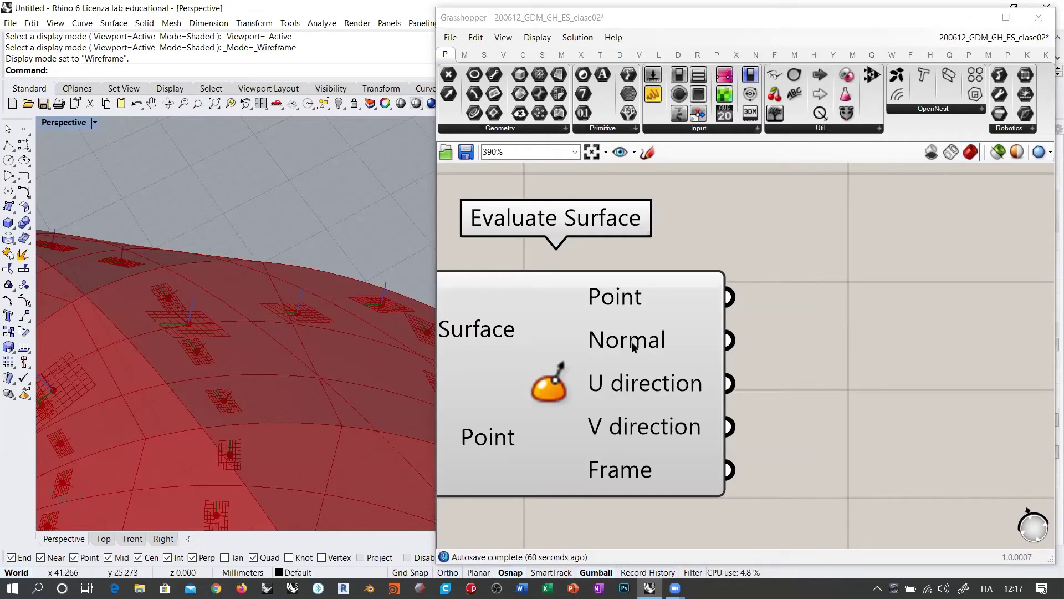
pyautogui.moveTo(633, 346)
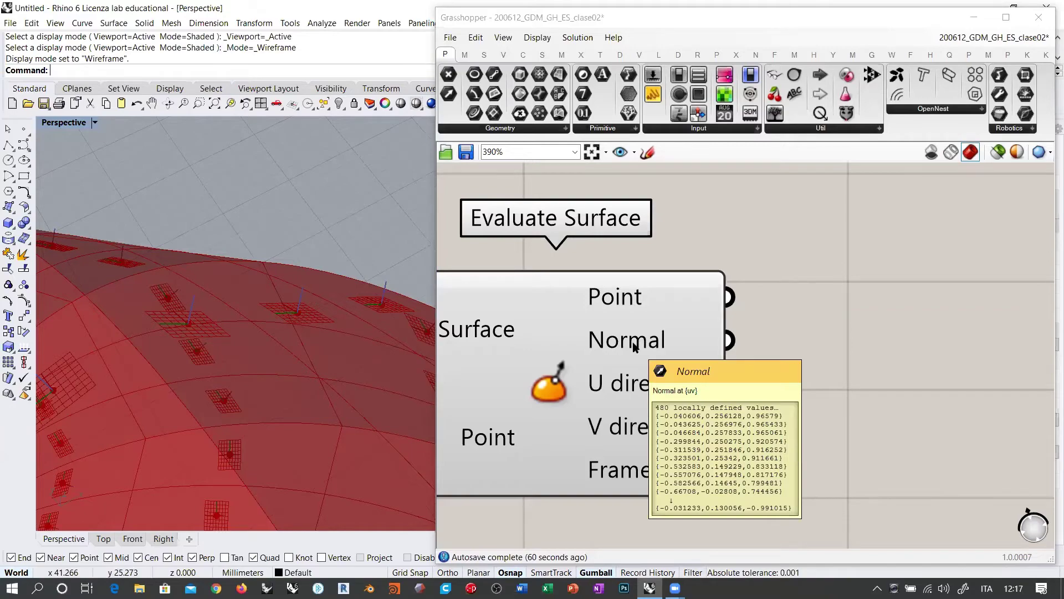
pyautogui.moveTo(266, 338); pyautogui.dragTo(335, 302, button='right')
pyautogui.click(811, 332)
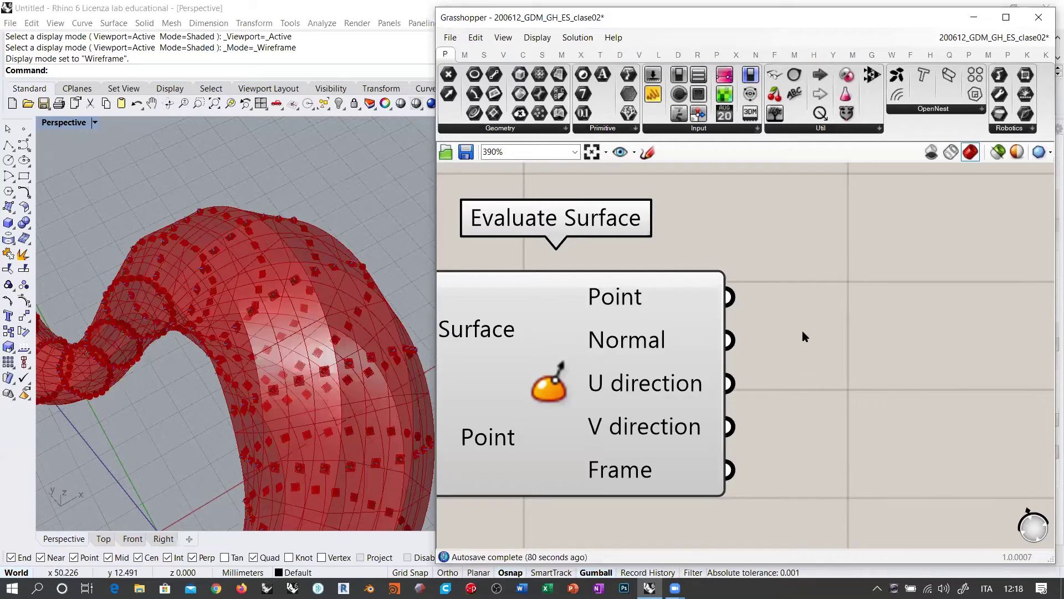
# - Add a Circle component and connect Evaluate Surface's Frame output to its Plane input
pyautogui.moveTo(744, 356); pyautogui.dragTo(739, 299, button='right')
pyautogui.scroll(-1, 677, 299)
pyautogui.scroll(-1, 625, 388)
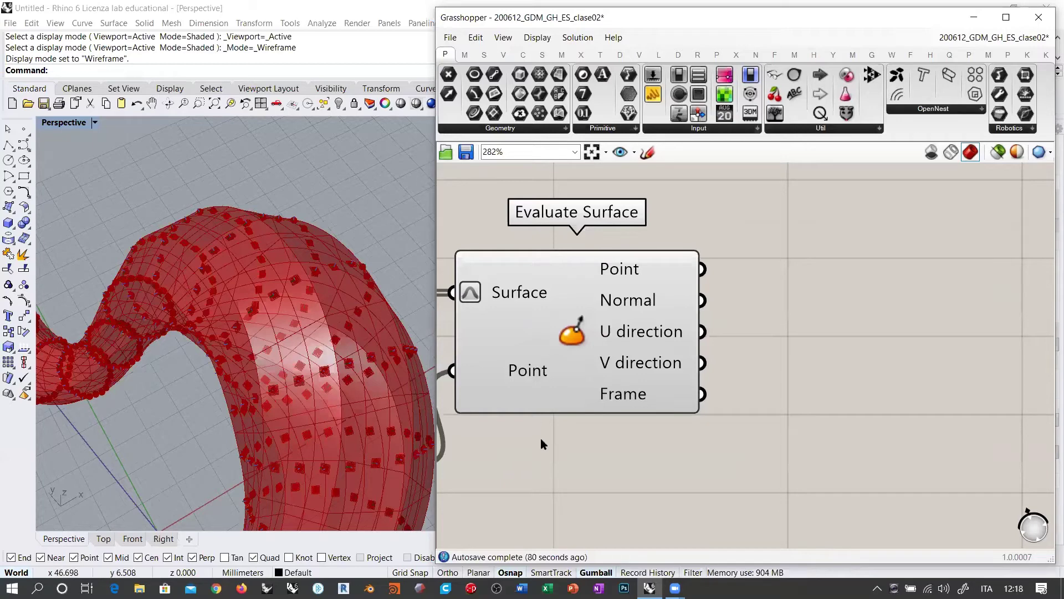
pyautogui.doubleClick(839, 430)
pyautogui.write('c')
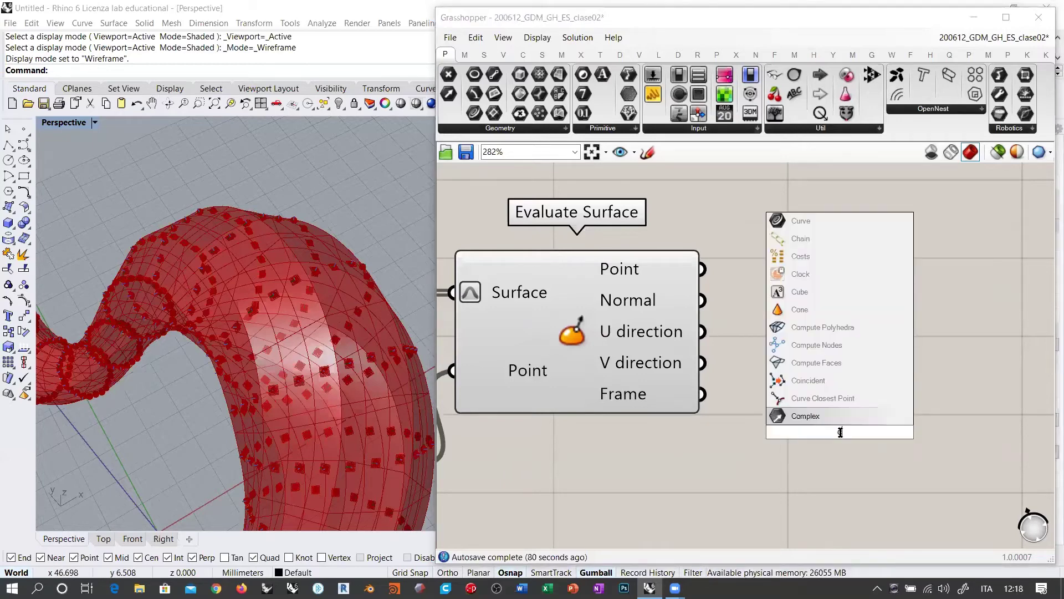
pyautogui.write('irc')
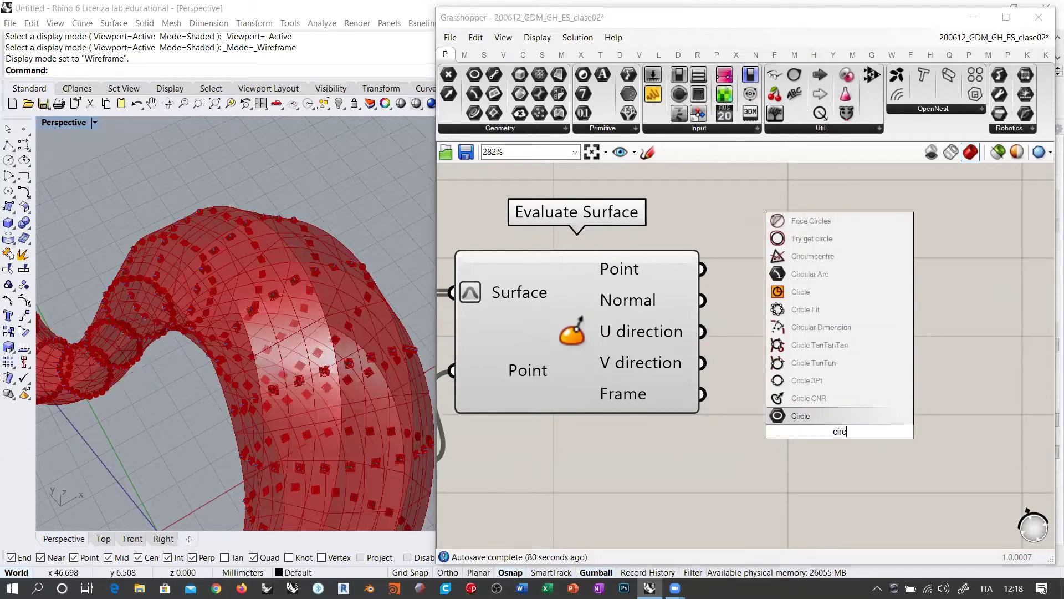
pyautogui.click(813, 294)
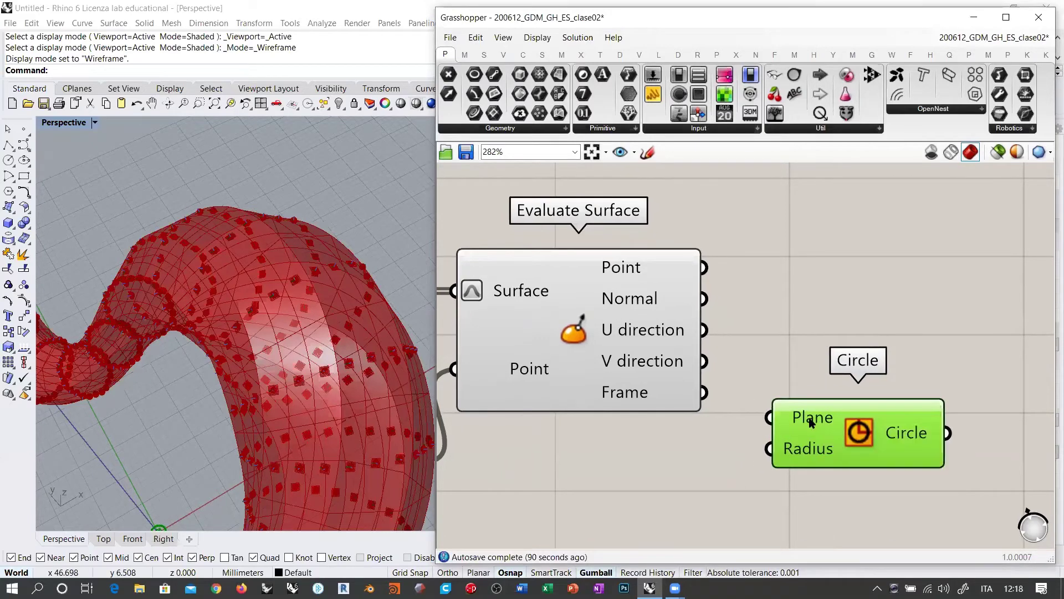
pyautogui.moveTo(702, 392); pyautogui.dragTo(770, 417)
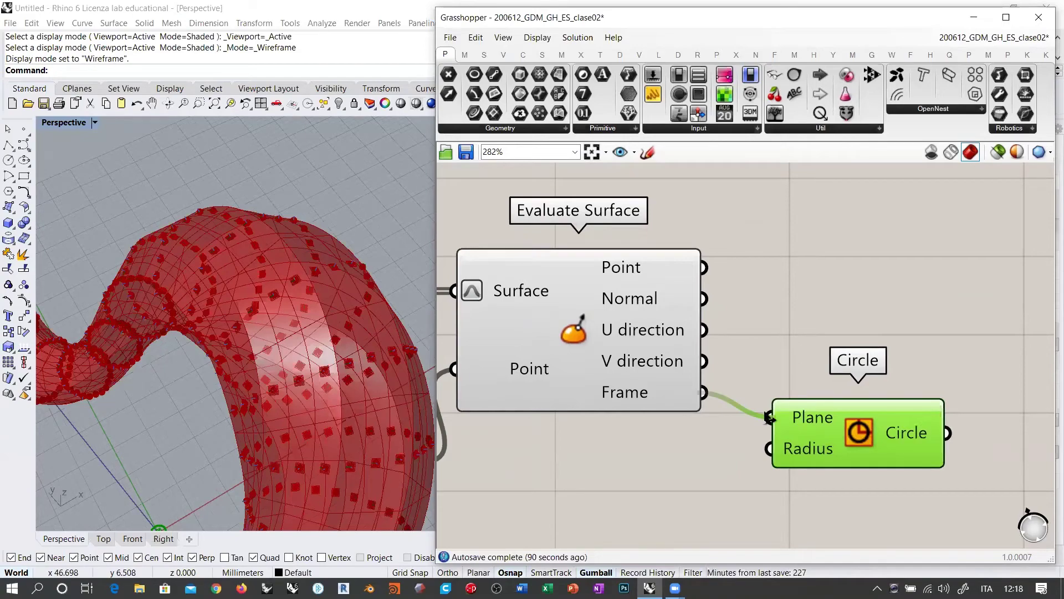
pyautogui.click(813, 339)
# - Hide the previews of Evaluate Surface and Isotrim, and inspect the circles against the Frame output
pyautogui.click(665, 313)
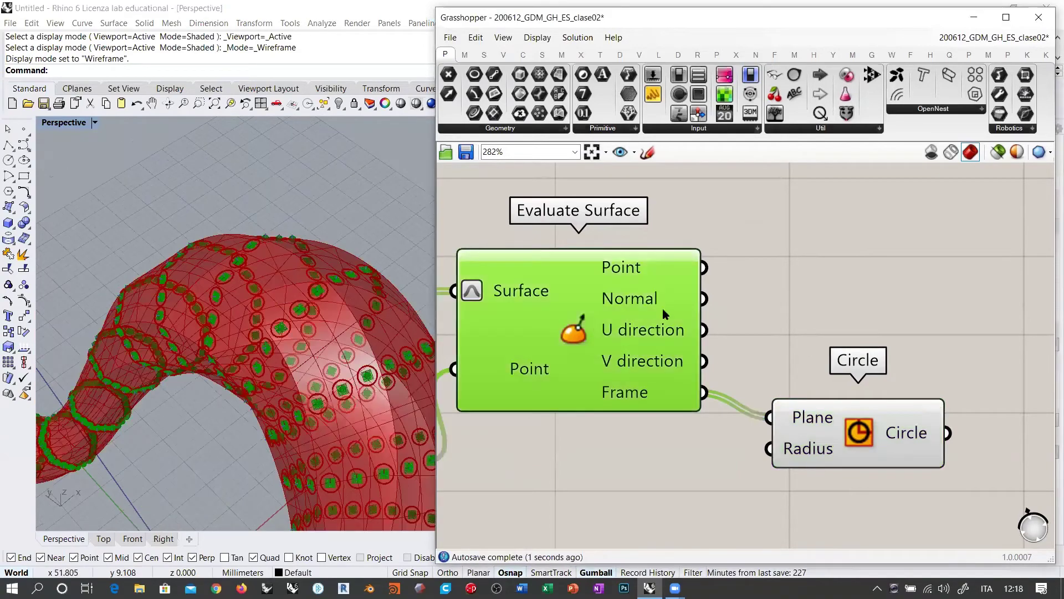
pyautogui.hotkey('ctrl', 'q')
pyautogui.moveTo(310, 349); pyautogui.dragTo(326, 372, button='right')
pyautogui.scroll(-6, 283, 303)
pyautogui.moveTo(589, 338); pyautogui.dragTo(756, 358, button='right')
pyautogui.scroll(-3, 754, 358)
pyautogui.click(632, 315)
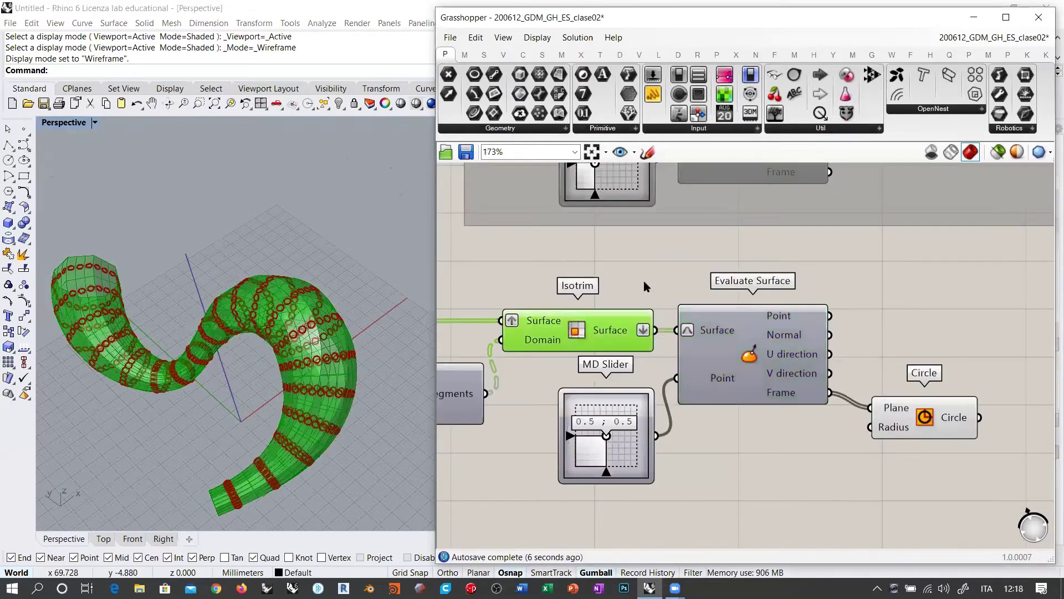
pyautogui.hotkey('ctrl', 'q')
pyautogui.click(644, 283)
pyautogui.moveTo(323, 311); pyautogui.dragTo(386, 262, button='right')
pyautogui.moveTo(374, 255); pyautogui.dragTo(388, 338, button='right')
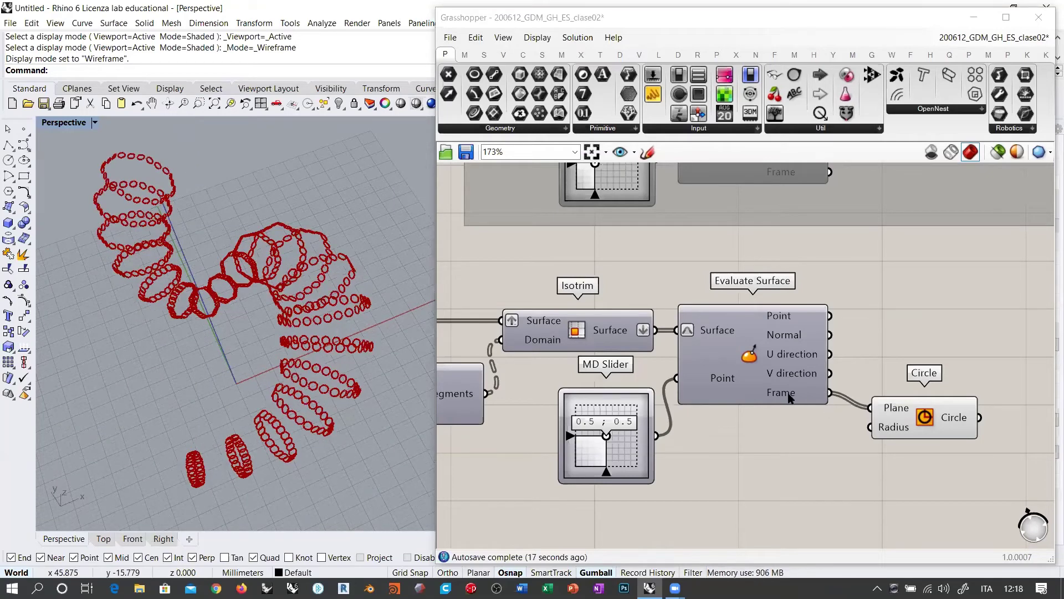
pyautogui.moveTo(790, 396)
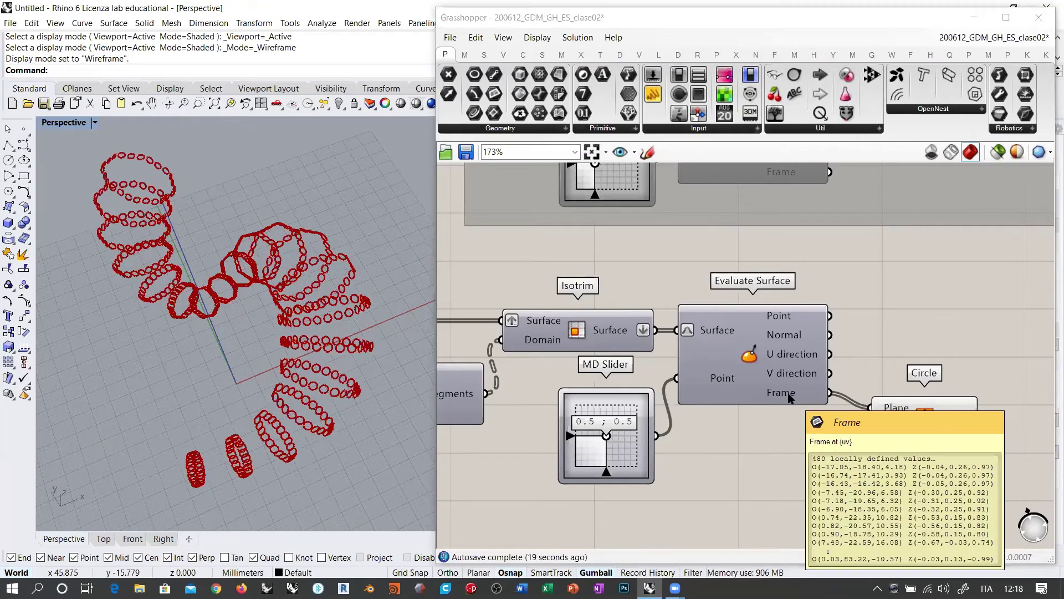
# - Align the Circle component with Evaluate Surface's Frame output and hide its preview
pyautogui.moveTo(931, 421); pyautogui.dragTo(937, 446)
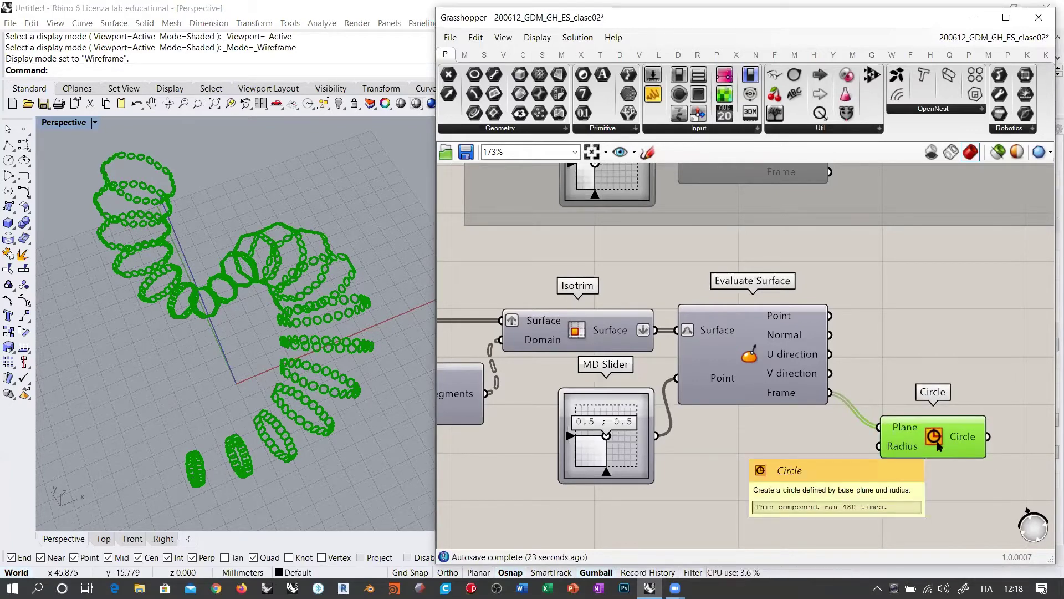
pyautogui.moveTo(938, 447); pyautogui.dragTo(808, 450, button='right')
pyautogui.moveTo(808, 450); pyautogui.dragTo(783, 400)
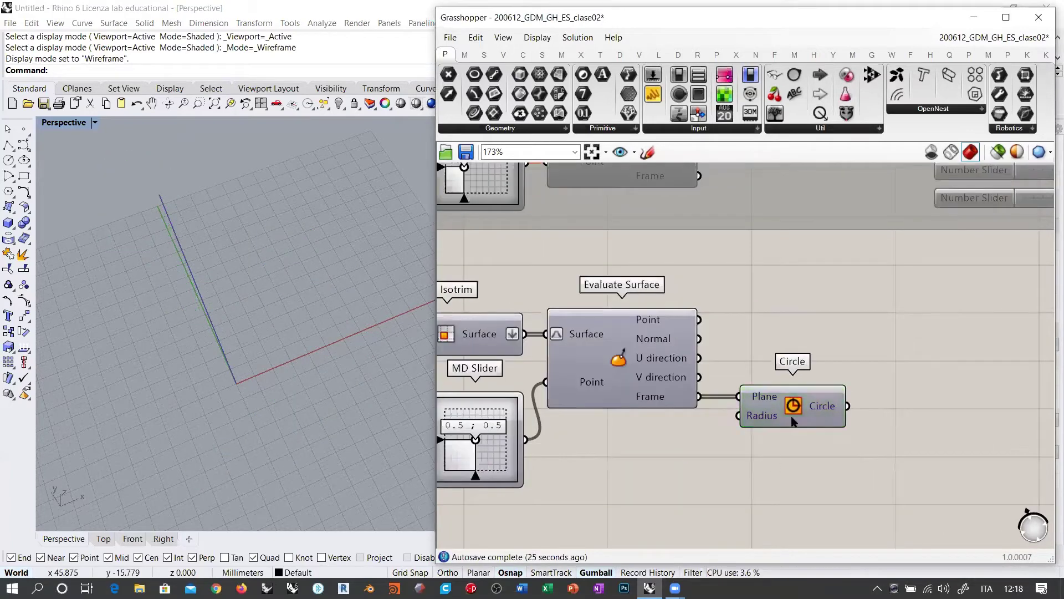
# - Turn Isotrim's preview back on and check the Normal output against the panels
pyautogui.scroll(2, 740, 345)
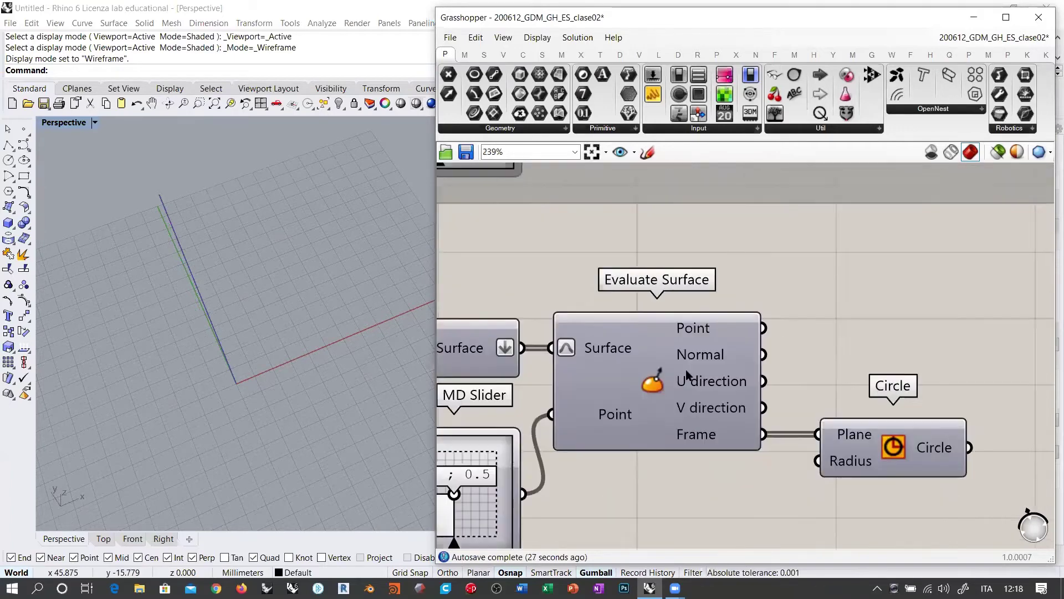
pyautogui.click(491, 348)
pyautogui.hotkey('ctrl', 'q')
pyautogui.click(574, 320)
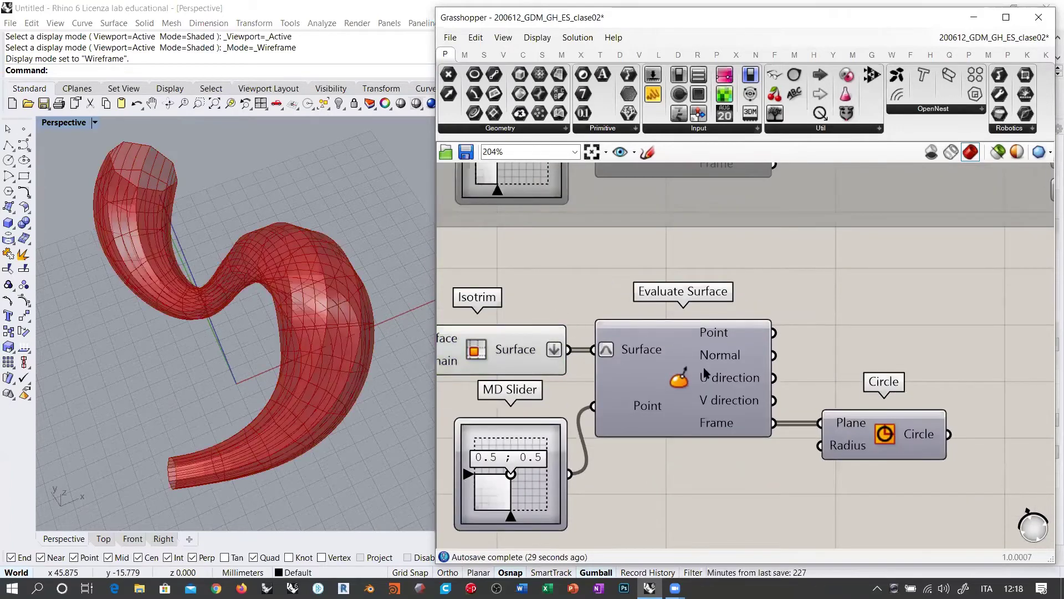
pyautogui.moveTo(720, 357)
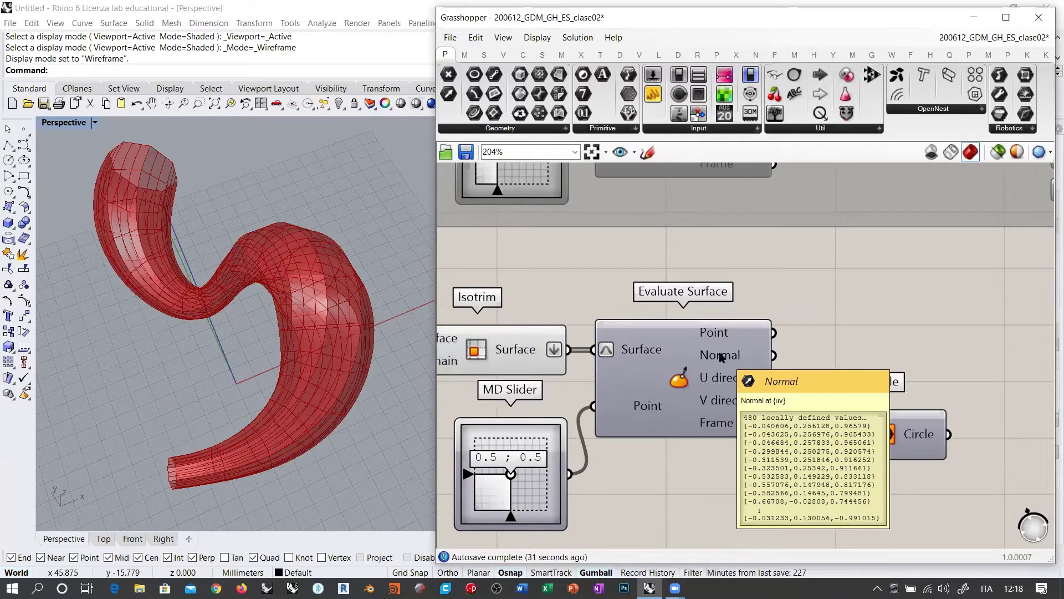
pyautogui.moveTo(346, 297); pyautogui.dragTo(335, 242, button='right')
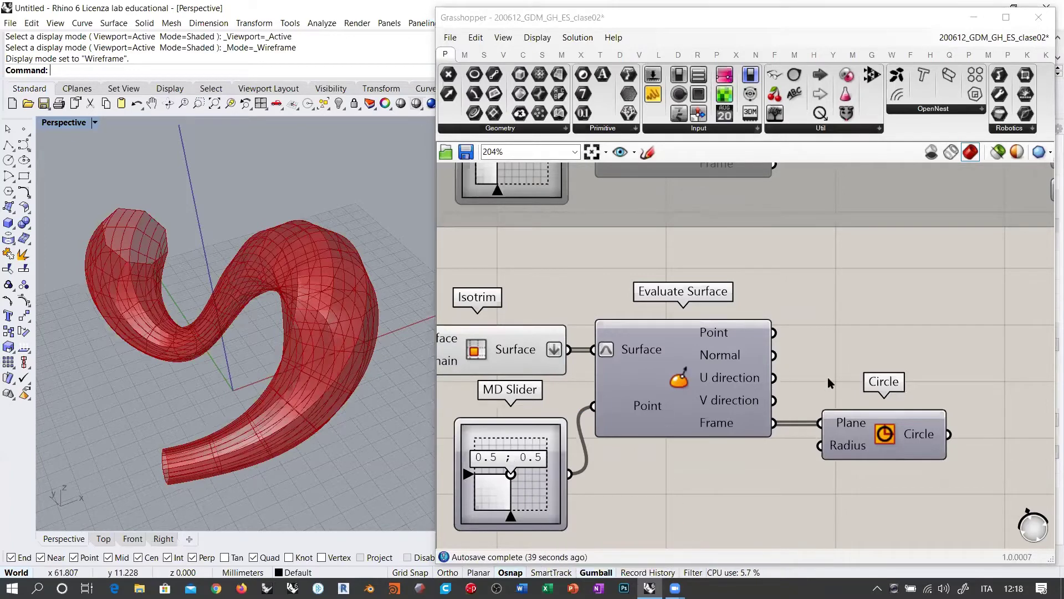
# - Add a Move component, feeding Isotrim's Surface into Geometry and Evaluate Surface's Normal into Motion
pyautogui.moveTo(827, 377); pyautogui.dragTo(674, 379, button='right')
pyautogui.doubleClick(747, 306)
pyautogui.write('mov')
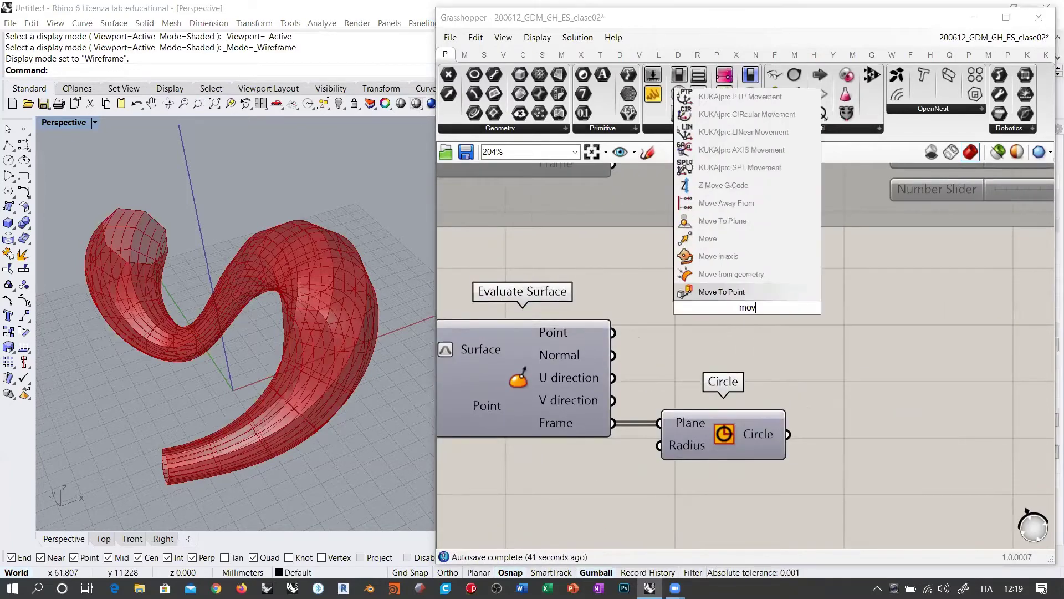
pyautogui.click(711, 239)
pyautogui.moveTo(703, 332); pyautogui.dragTo(858, 328, button='right')
pyautogui.moveTo(562, 345); pyautogui.dragTo(815, 291)
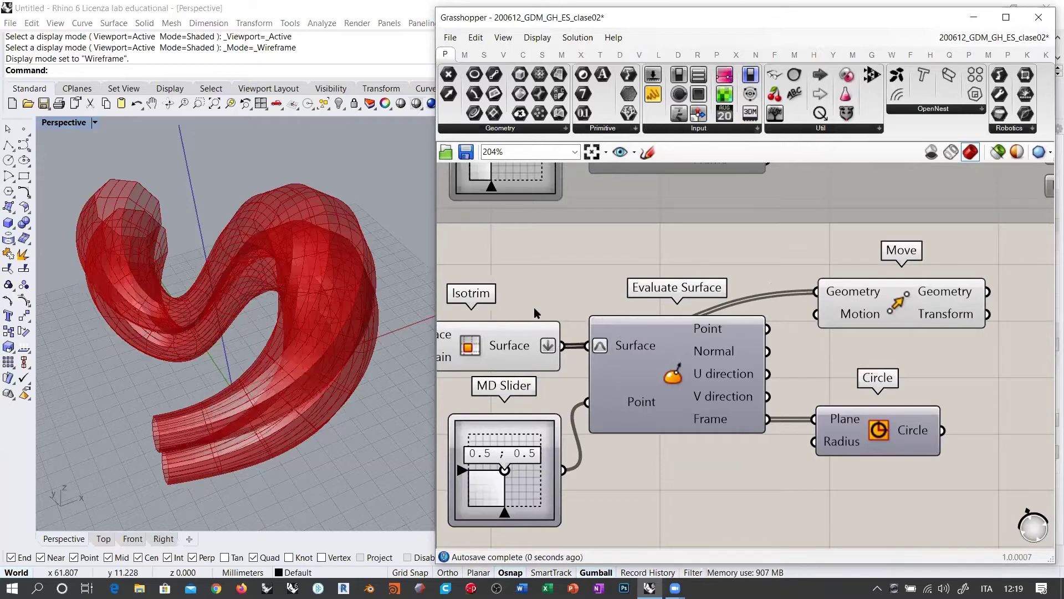
pyautogui.moveTo(768, 351); pyautogui.dragTo(815, 314)
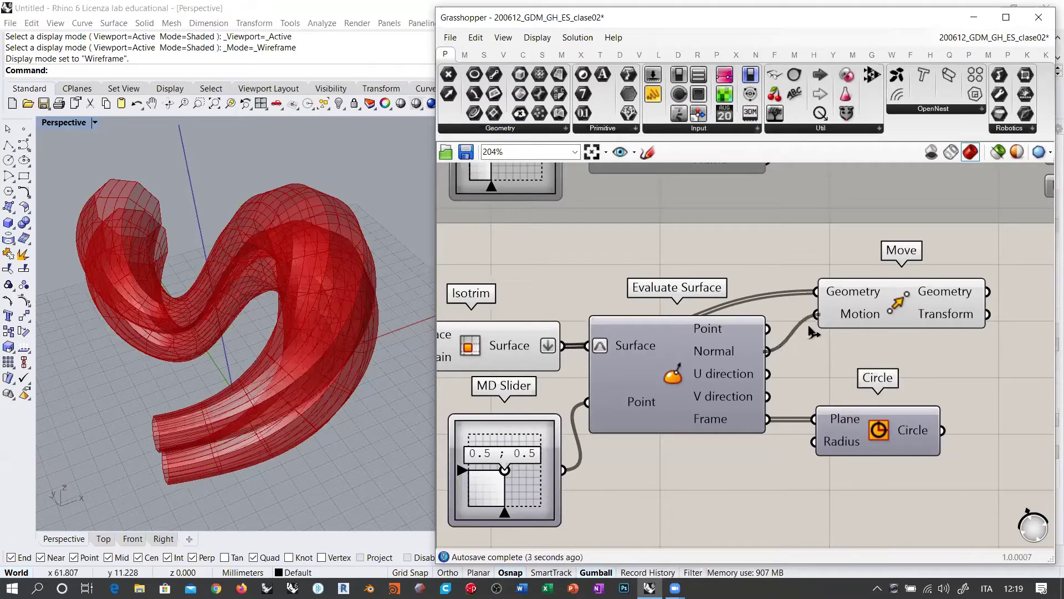
# - Hide Isotrim's preview and examine the panels moved along their normals
pyautogui.click(488, 345)
pyautogui.hotkey('ctrl', 'q')
pyautogui.click(571, 284)
pyautogui.moveTo(248, 310); pyautogui.dragTo(247, 360, button='right')
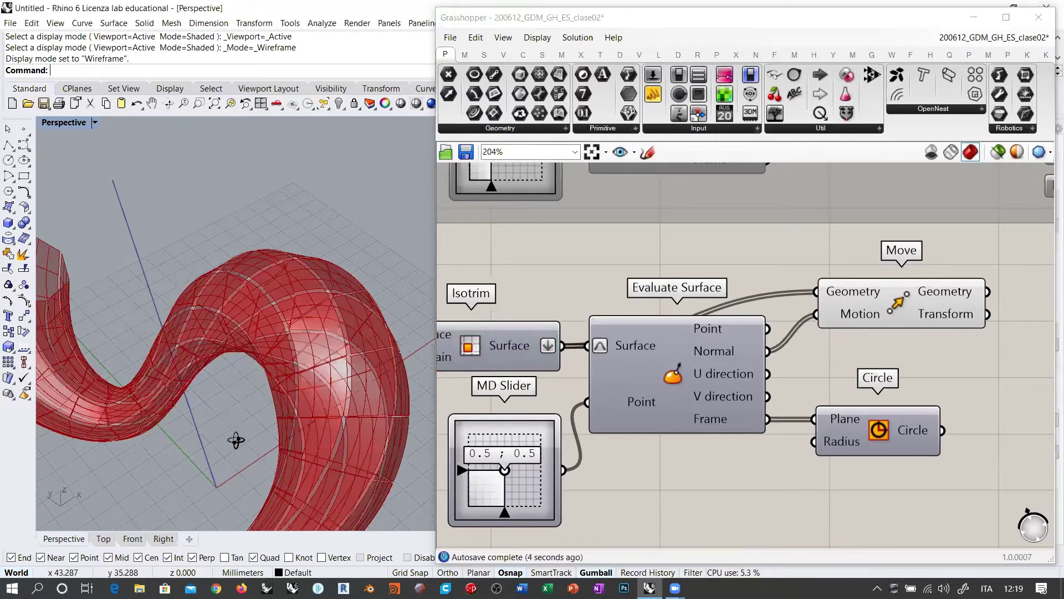
pyautogui.moveTo(235, 439); pyautogui.dragTo(200, 316, button='right')
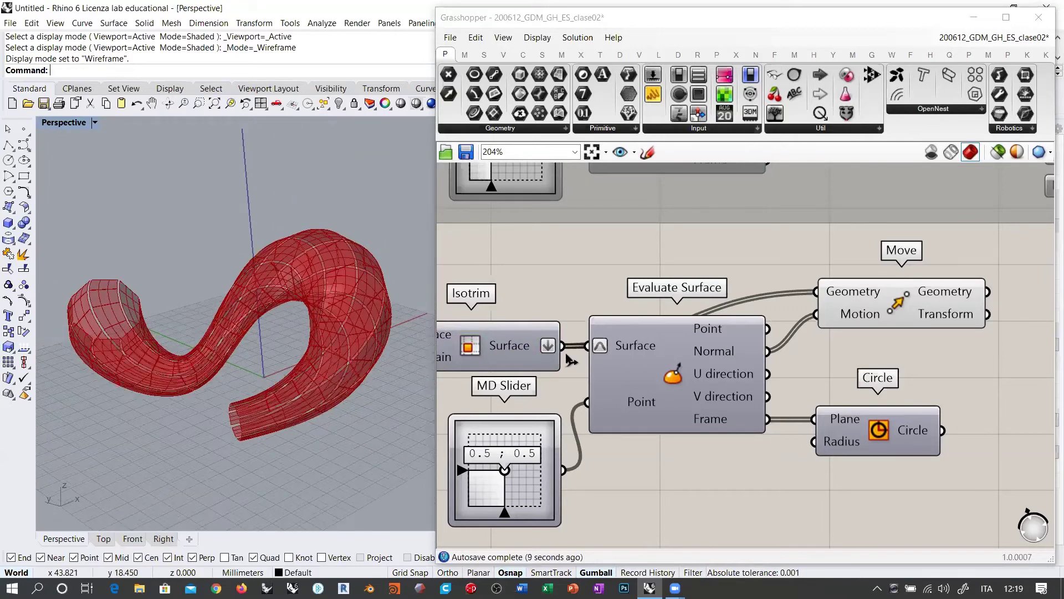
# - Hide Move's preview and show the original Loft surface alone for comparison
pyautogui.click(901, 306)
pyautogui.hotkey('ctrl', 'q')
pyautogui.moveTo(625, 368); pyautogui.dragTo(920, 348, button='right')
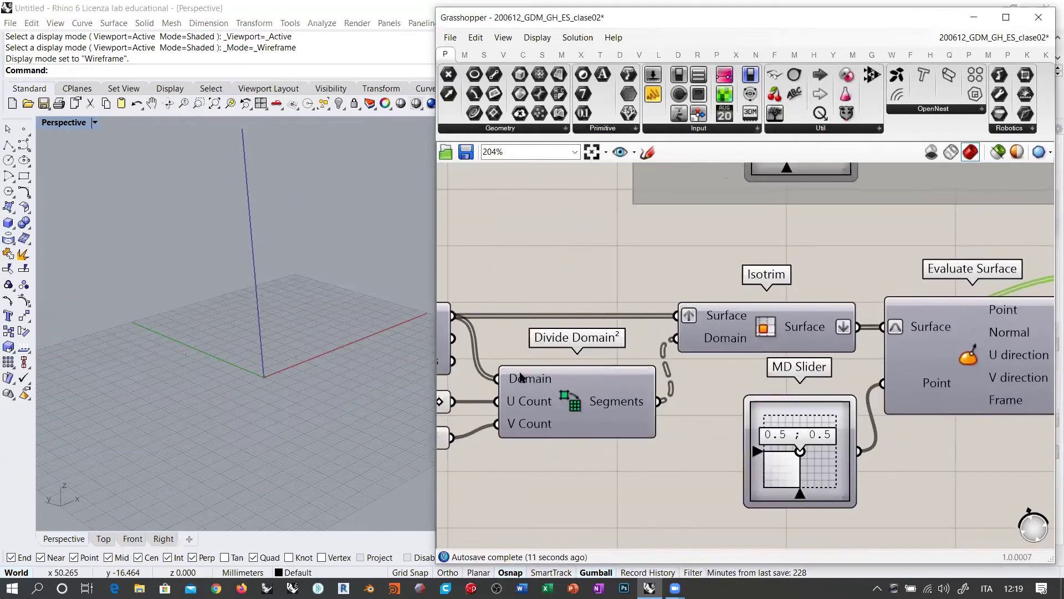
pyautogui.moveTo(647, 354); pyautogui.dragTo(835, 343, button='right')
pyautogui.moveTo(491, 294); pyautogui.dragTo(600, 307, button='right')
pyautogui.click(554, 279)
pyautogui.hotkey('ctrl', 'q')
pyautogui.click(611, 236)
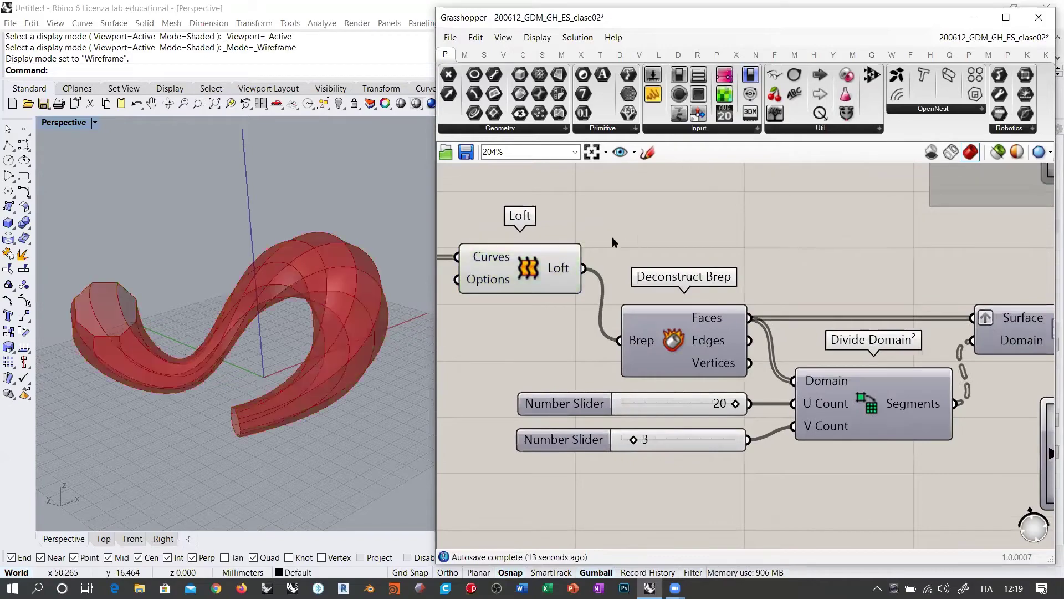
pyautogui.moveTo(303, 305); pyautogui.dragTo(323, 376, button='right')
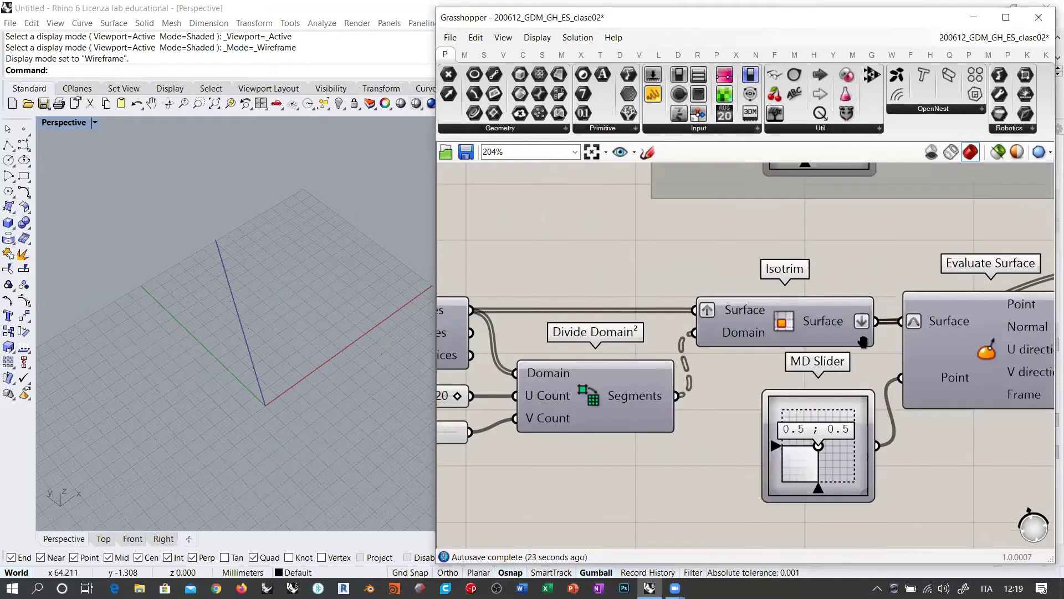
# - Turn Move's preview back on and examine the joints between the moved panels close up
pyautogui.moveTo(863, 342); pyautogui.dragTo(630, 310, button='right')
pyautogui.moveTo(937, 281); pyautogui.dragTo(759, 305, button='right')
pyautogui.click(805, 270)
pyautogui.hotkey('ctrl', 'q')
pyautogui.click(747, 337)
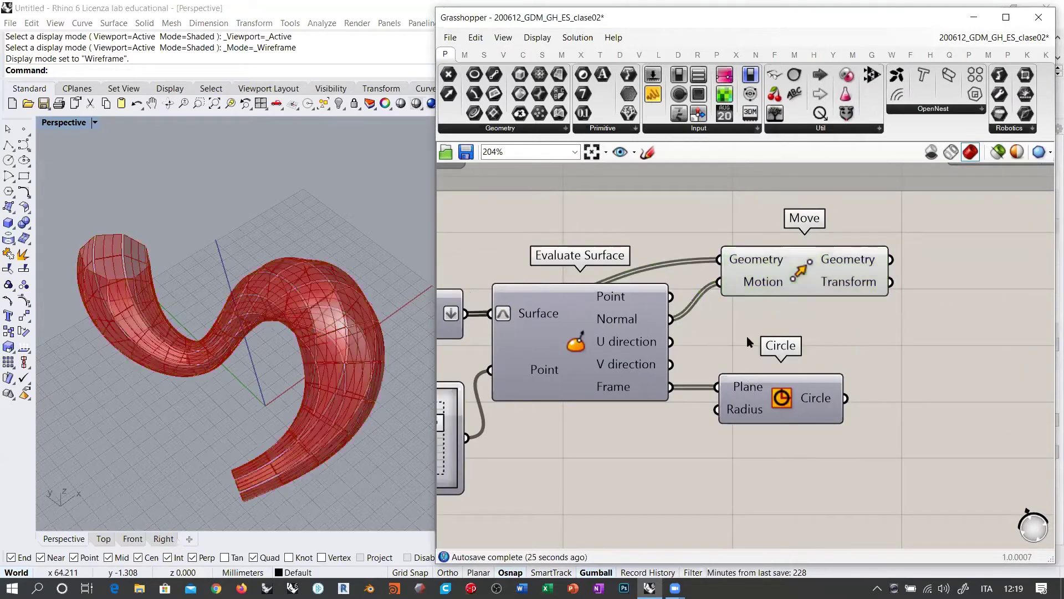
pyautogui.scroll(5, 277, 281)
pyautogui.moveTo(349, 274)
pyautogui.mouseDown(button='right')
pyautogui.moveTo(332, 292)
pyautogui.moveTo(360, 283)
pyautogui.mouseUp(button='right')
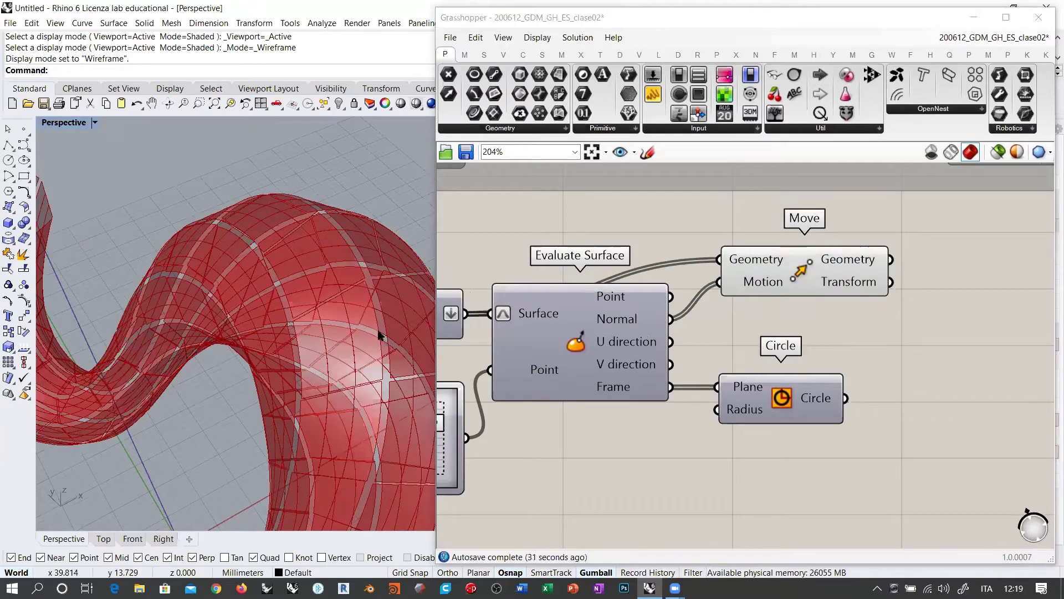
pyautogui.moveTo(378, 335); pyautogui.dragTo(506, 347, button='right')
pyautogui.scroll(5, 340, 305)
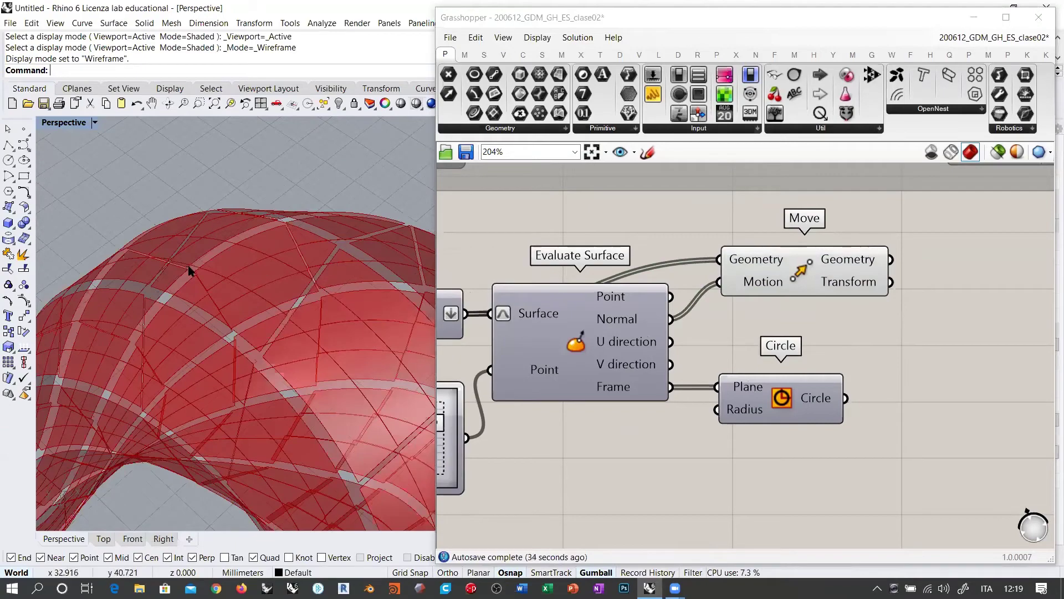
pyautogui.moveTo(189, 270); pyautogui.dragTo(255, 261, button='right')
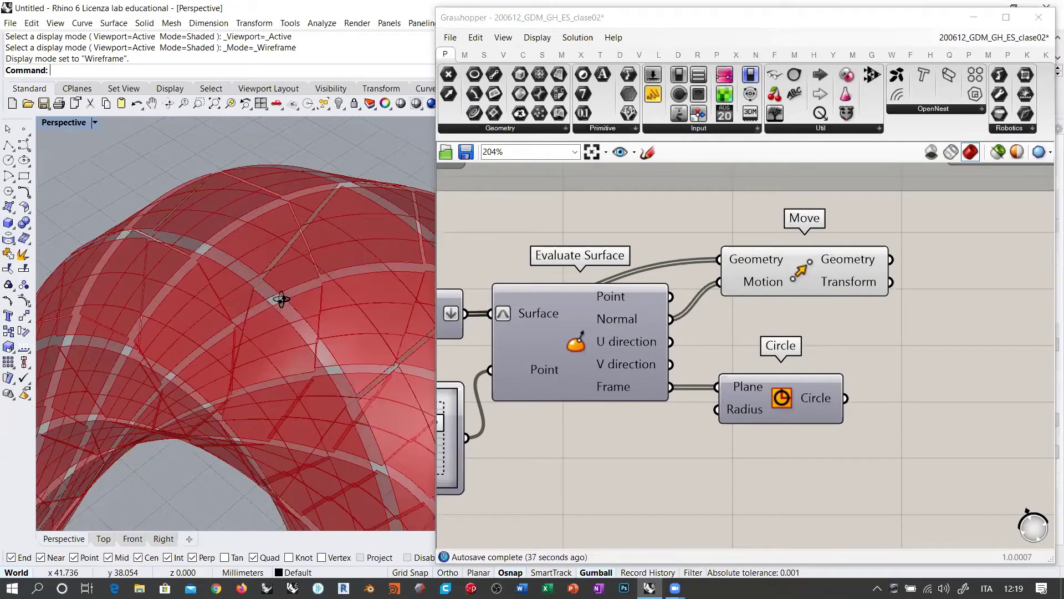
pyautogui.scroll(-8, 281, 299)
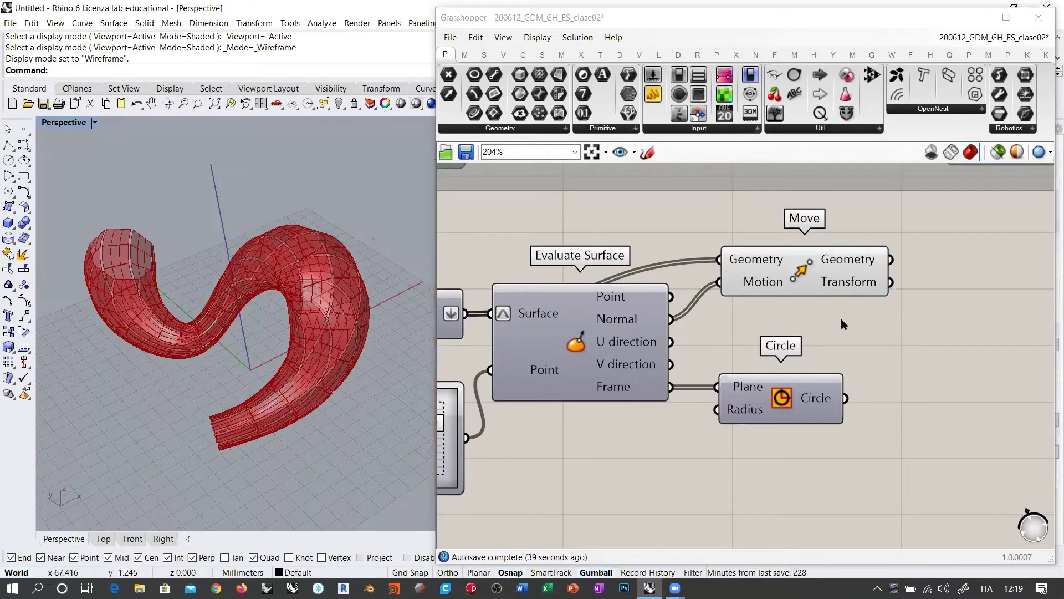
# - Reposition the Move component farther from Evaluate Surface, clearing space along the Normal connection
pyautogui.moveTo(840, 318); pyautogui.dragTo(685, 342, button='right')
pyautogui.moveTo(670, 298); pyautogui.dragTo(799, 290)
pyautogui.click(654, 338)
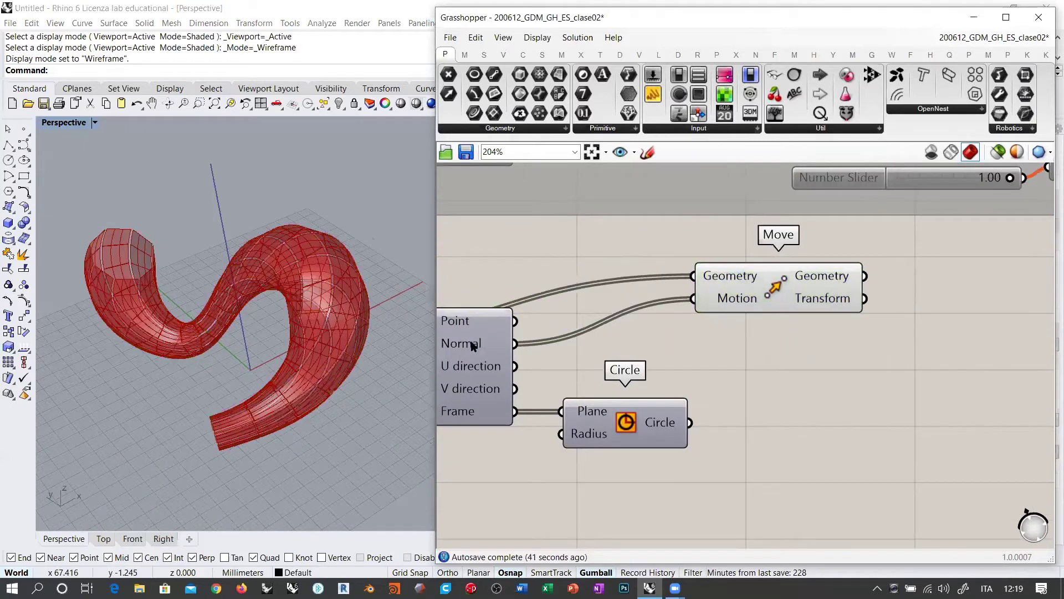
pyautogui.moveTo(480, 349)
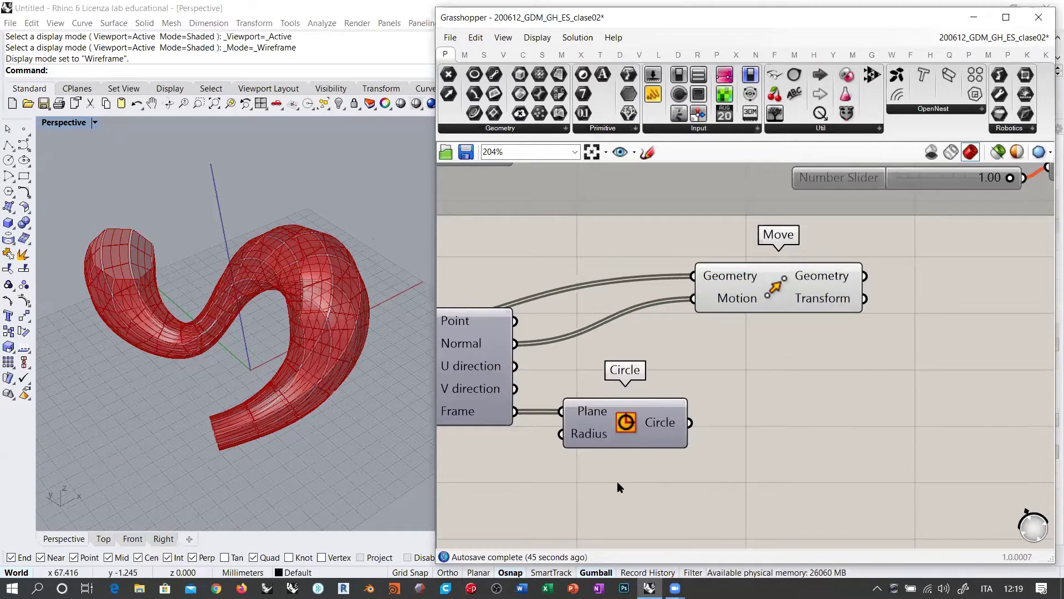
# - Measure the panel normals with a temporary Vector Length component fed by Evaluate Surface's Normal output, and delete that component
pyautogui.moveTo(625, 421); pyautogui.dragTo(615, 485)
pyautogui.doubleClick(697, 381)
pyautogui.write('vector len')
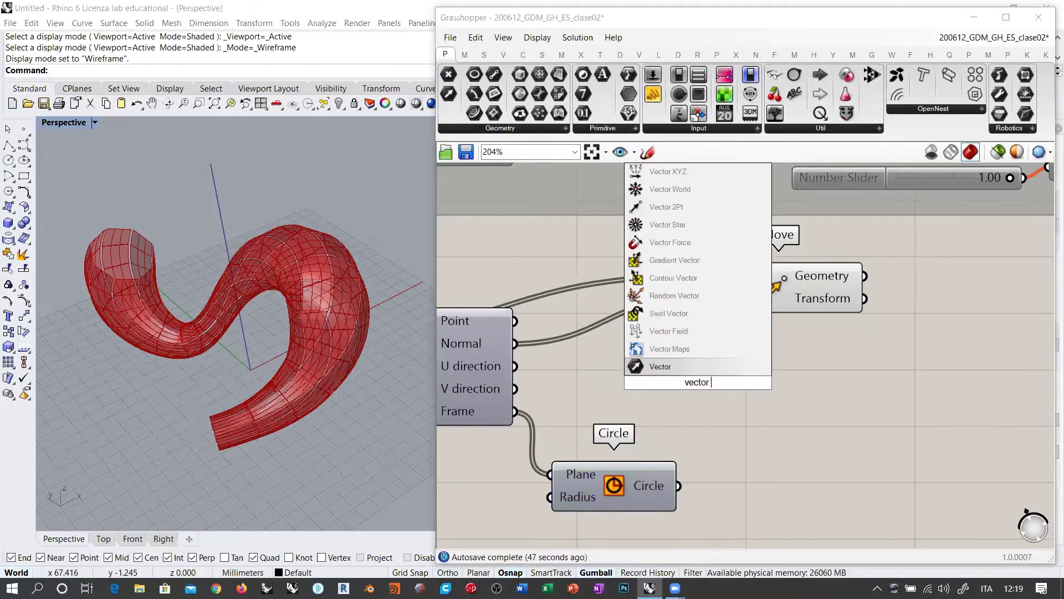
pyautogui.click(672, 349)
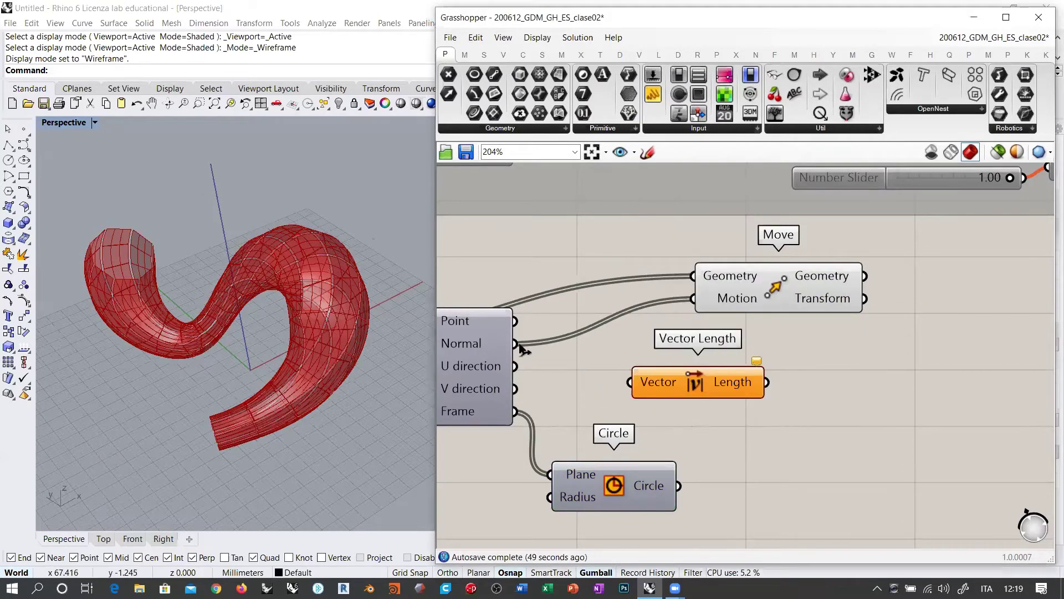
pyautogui.moveTo(514, 344); pyautogui.dragTo(630, 382)
pyautogui.moveTo(741, 383)
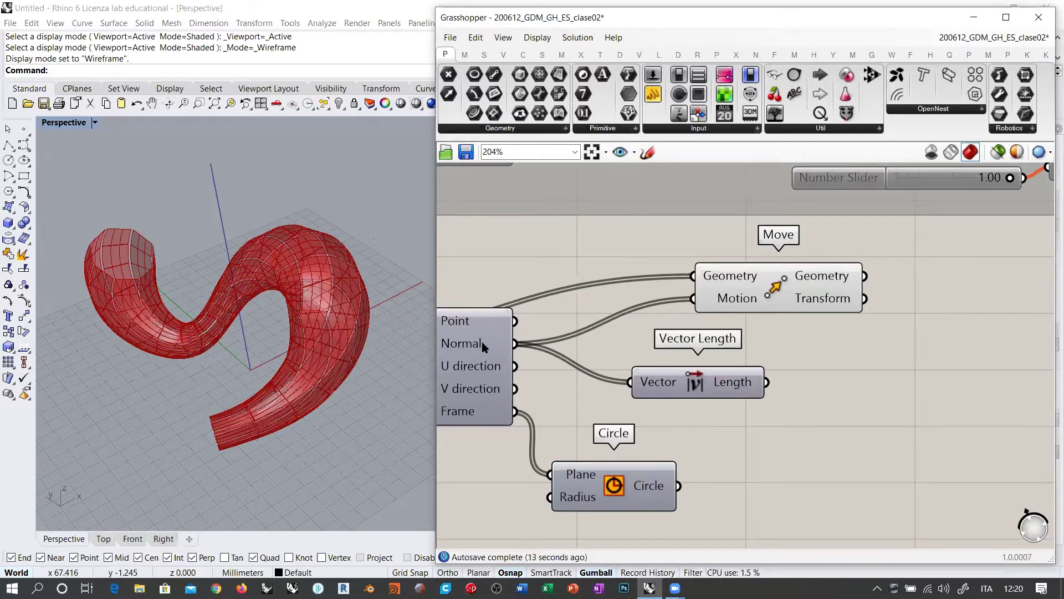
pyautogui.moveTo(483, 346)
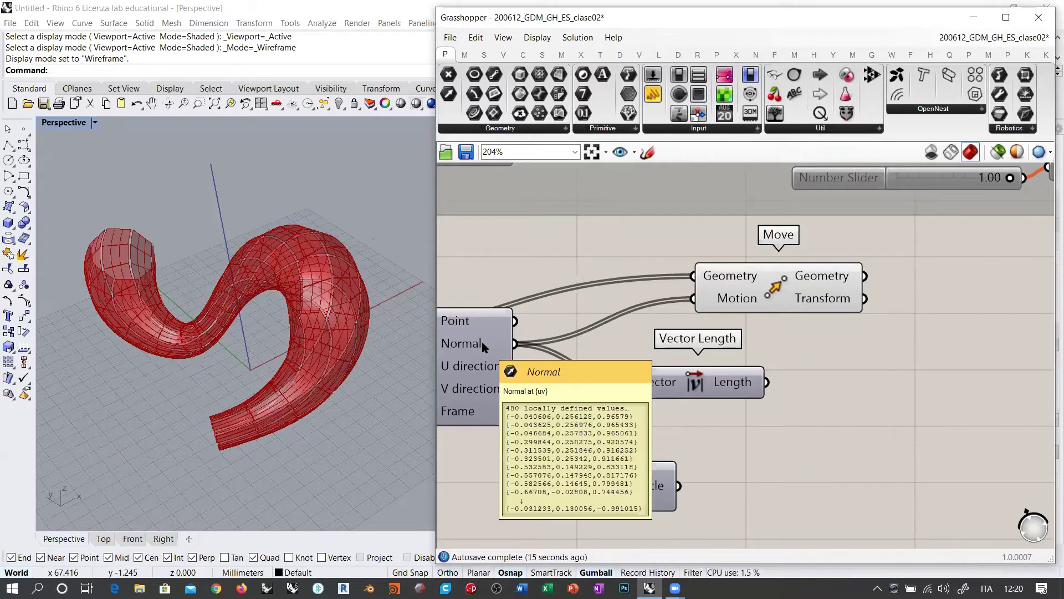
pyautogui.click(688, 388)
pyautogui.press('Delete')
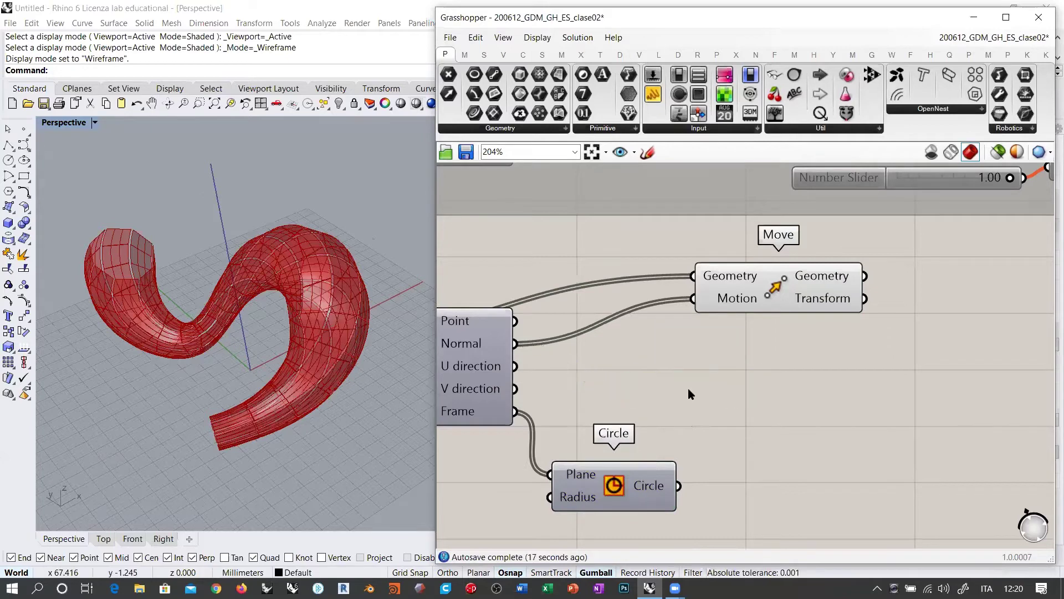
# - Shift Move farther along and add an Amplitude component whose Vector input takes Evaluate Surface's Normal output
pyautogui.moveTo(333, 310); pyautogui.dragTo(278, 264, button='right')
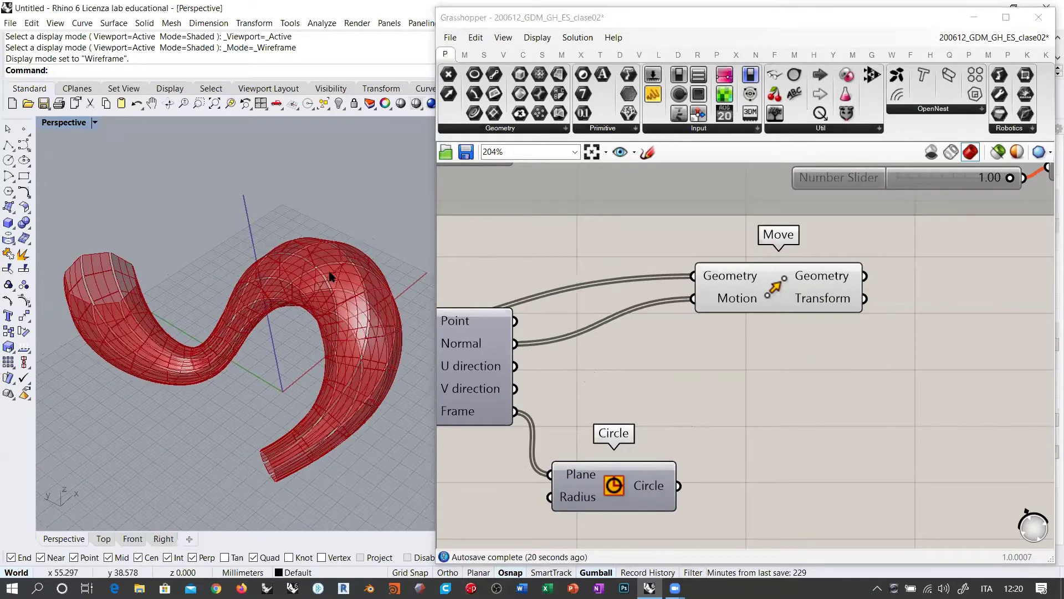
pyautogui.moveTo(765, 299); pyautogui.dragTo(848, 288)
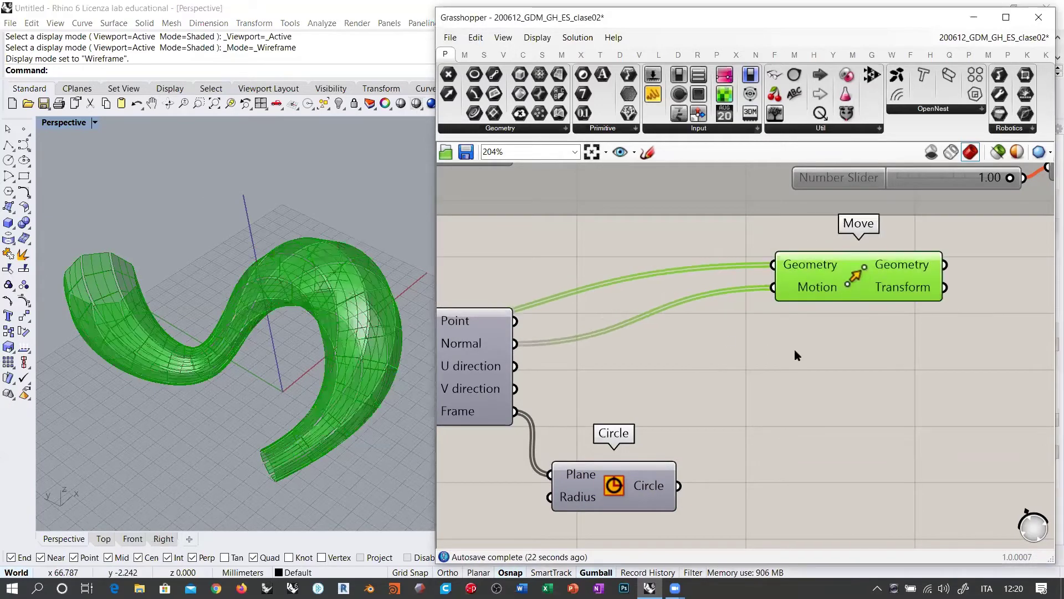
pyautogui.click(749, 370)
pyautogui.doubleClick(750, 369)
pyautogui.write('amplit')
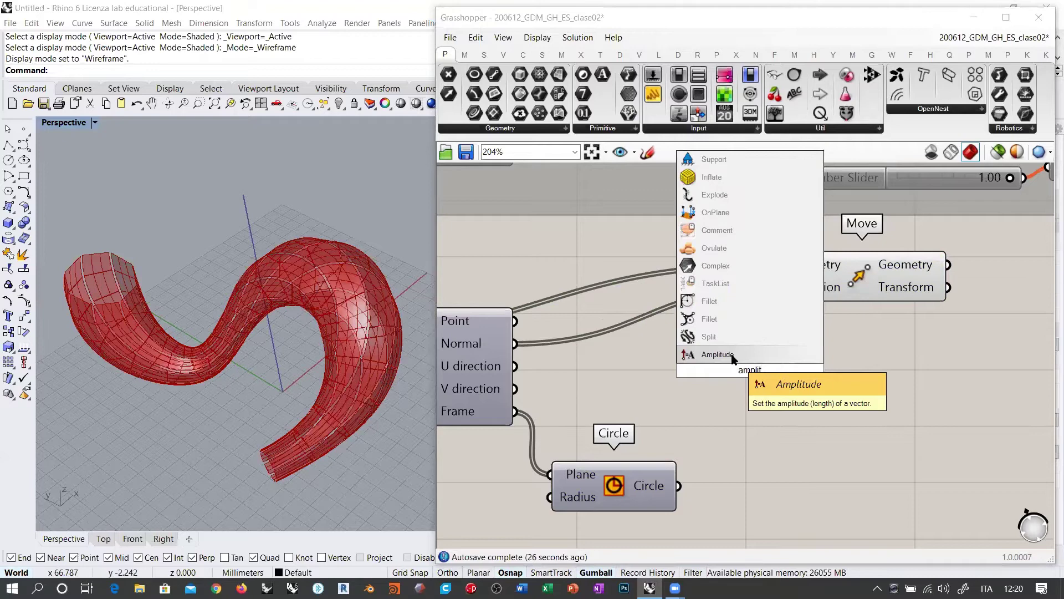
pyautogui.press('Return')
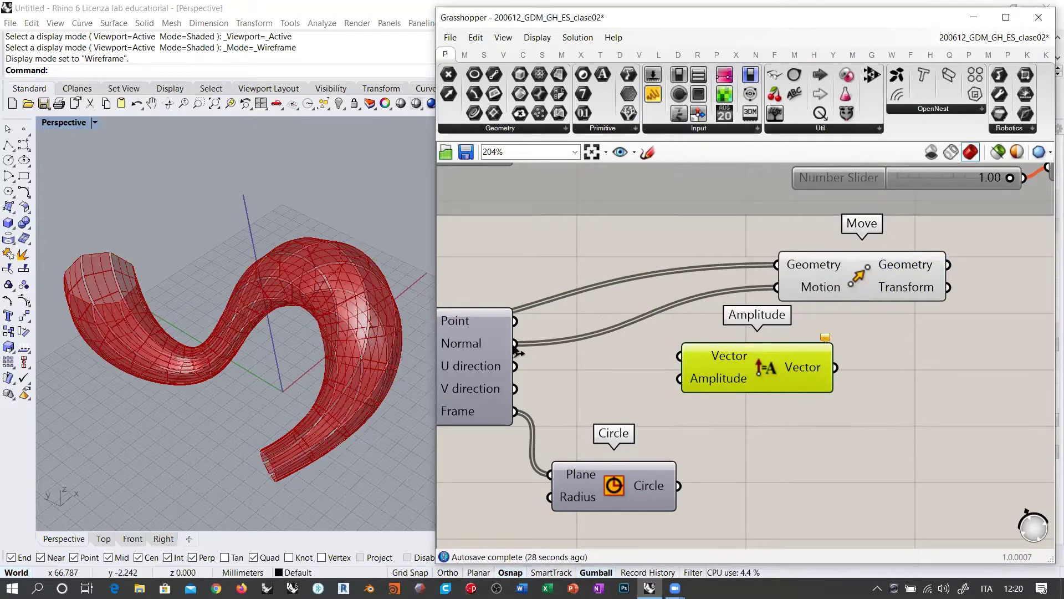
pyautogui.moveTo(515, 343); pyautogui.dragTo(681, 355)
pyautogui.moveTo(749, 367); pyautogui.dragTo(714, 356)
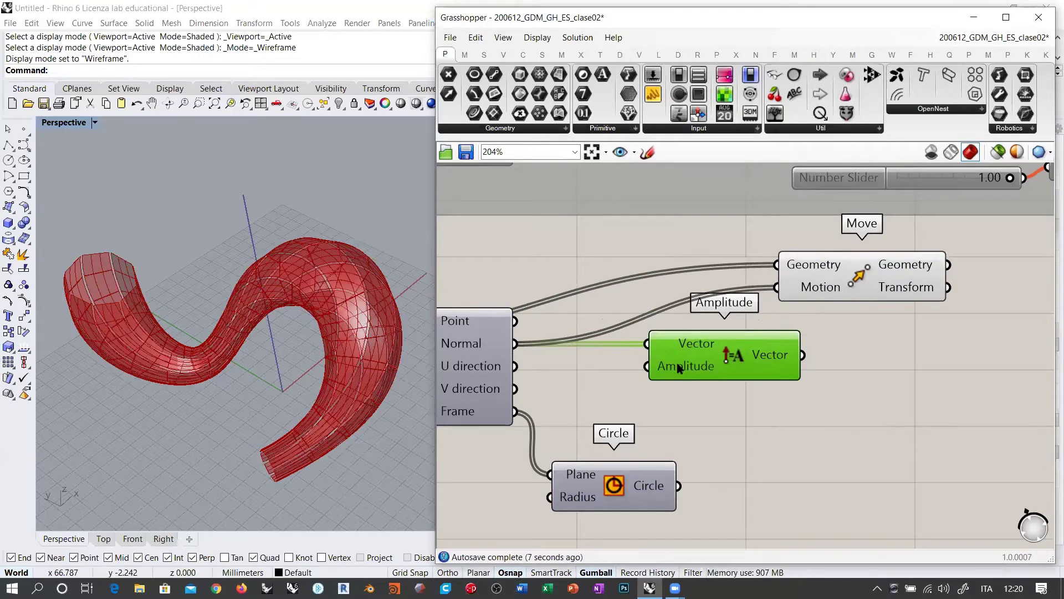
# - Delete the Circle component attached to Evaluate Surface's Frame output
pyautogui.moveTo(678, 363)
pyautogui.moveTo(677, 364); pyautogui.dragTo(837, 364, button='right')
pyautogui.scroll(-1, 839, 369)
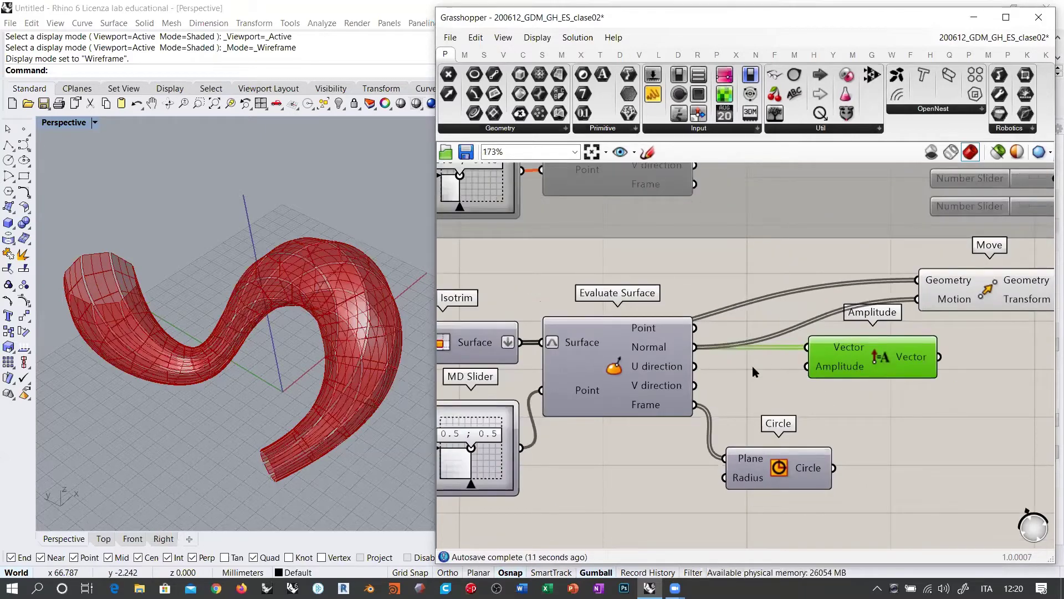
pyautogui.click(714, 369)
pyautogui.moveTo(789, 468); pyautogui.dragTo(794, 478)
pyautogui.press('Delete')
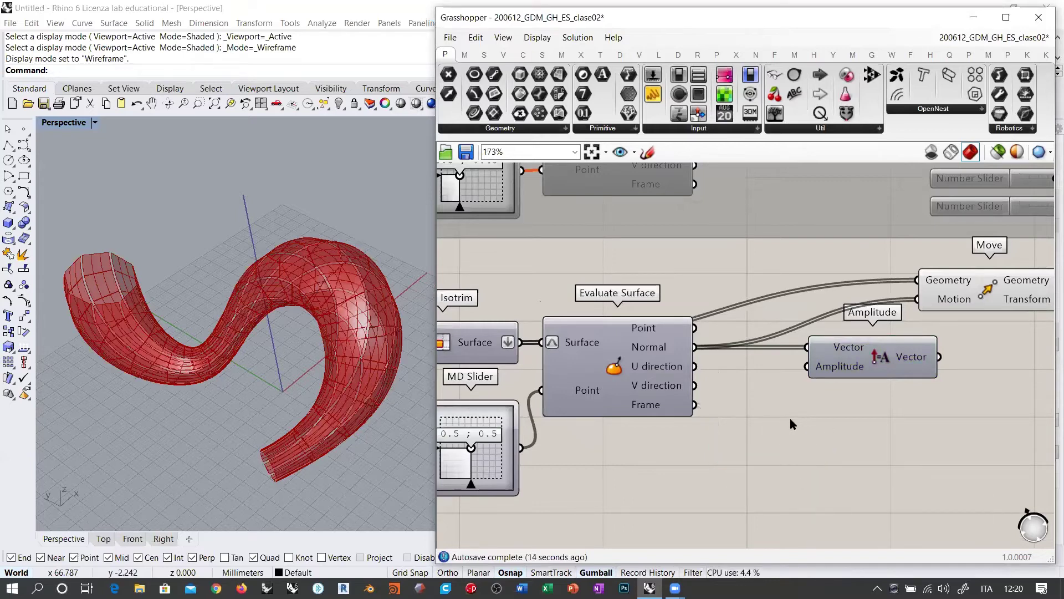
pyautogui.moveTo(842, 405); pyautogui.dragTo(920, 405, button='right')
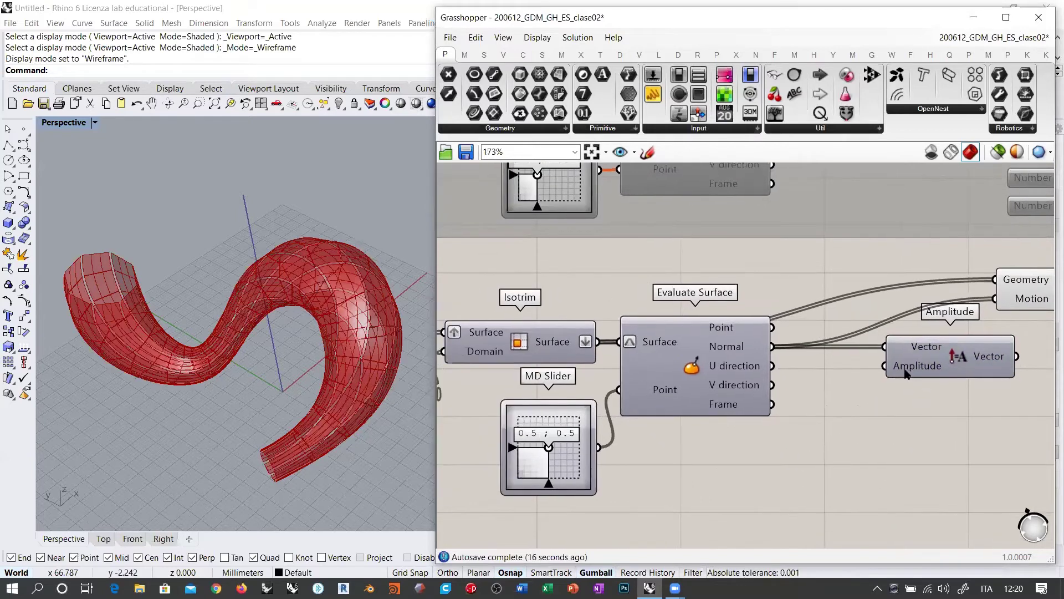
# - Add a Random component below Evaluate Surface and connect its output to Amplitude's Amplitude input
pyautogui.doubleClick(865, 432)
pyautogui.write('random')
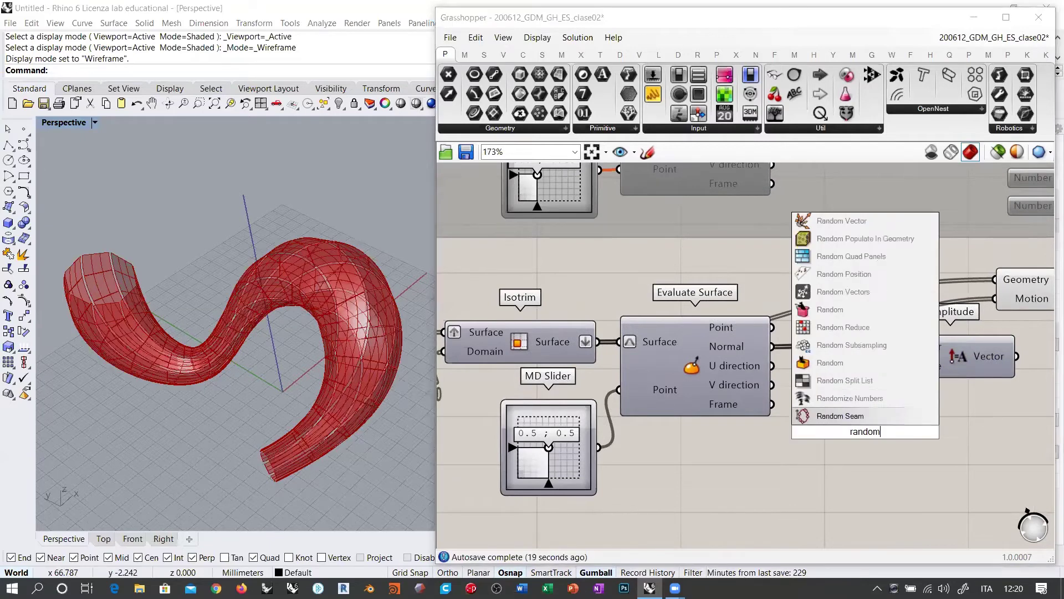
pyautogui.click(830, 416)
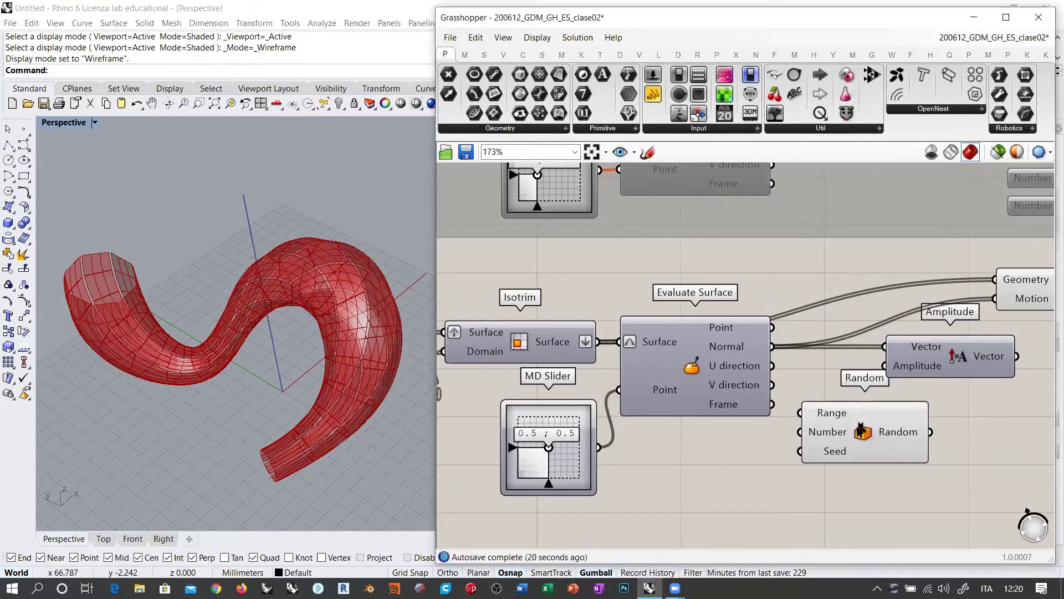
pyautogui.moveTo(855, 427); pyautogui.dragTo(798, 458)
pyautogui.moveTo(877, 464); pyautogui.dragTo(885, 366)
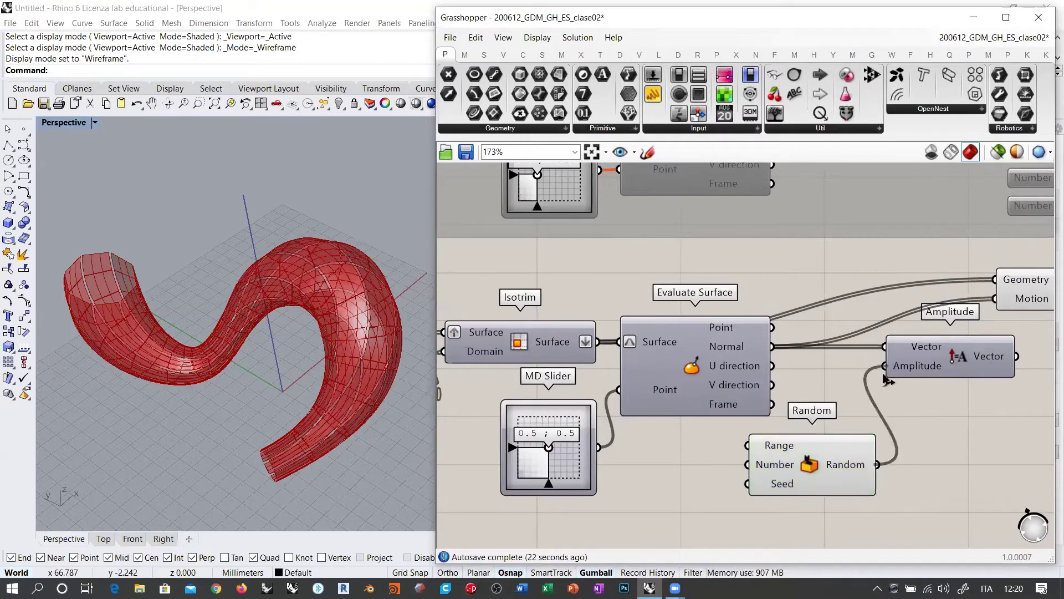
pyautogui.moveTo(815, 469); pyautogui.dragTo(752, 493)
pyautogui.click(820, 445)
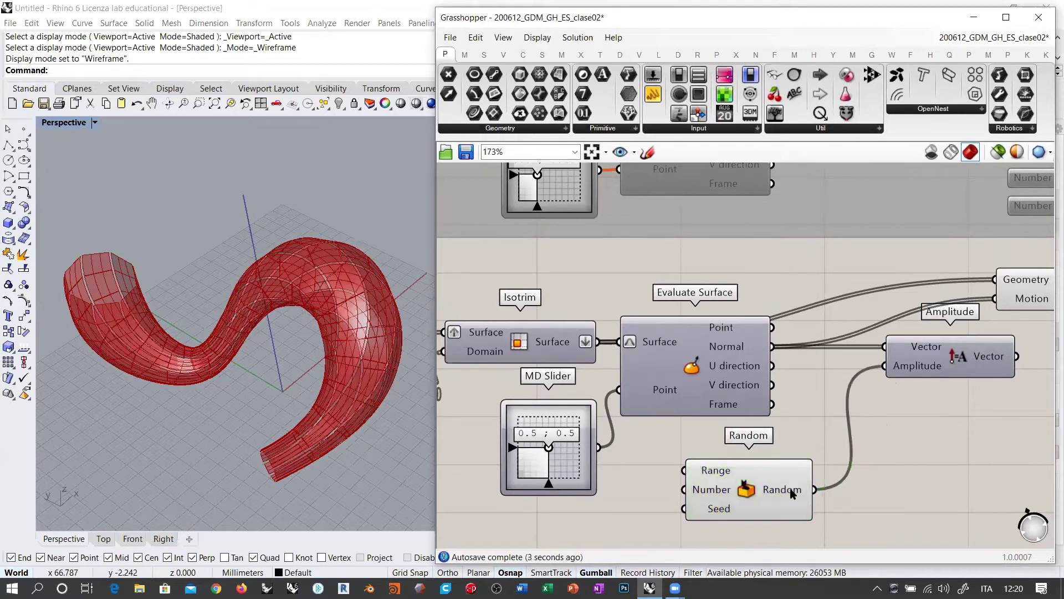
pyautogui.moveTo(793, 494)
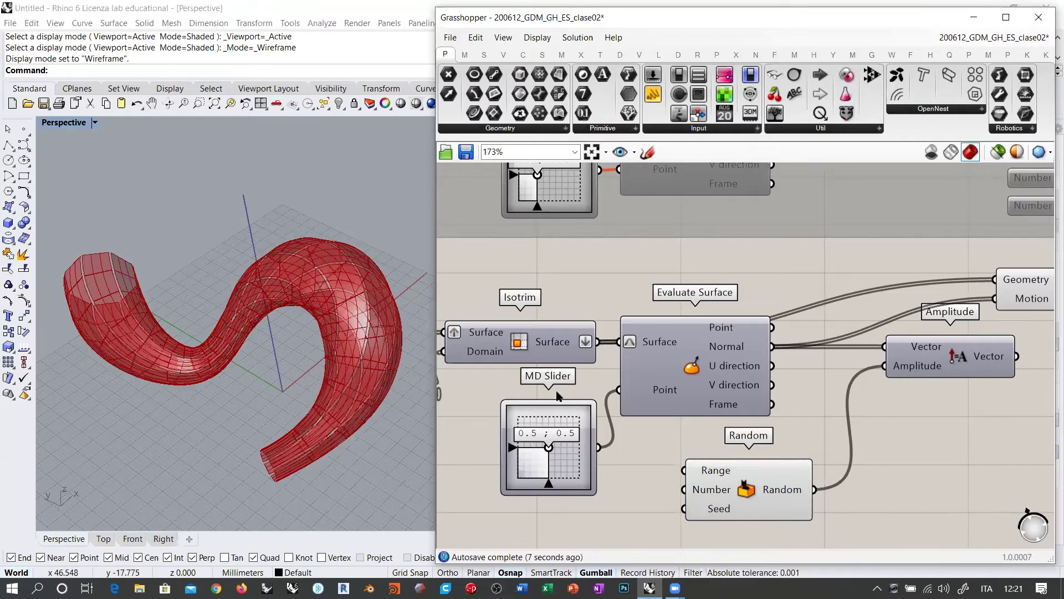
# - Examine the U and V count sliders, Deconstruct Brep's Faces and Isotrim's Surface output to find the number of panels
pyautogui.moveTo(559, 397); pyautogui.dragTo(840, 336, button='right')
pyautogui.moveTo(793, 383); pyautogui.dragTo(842, 375, button='right')
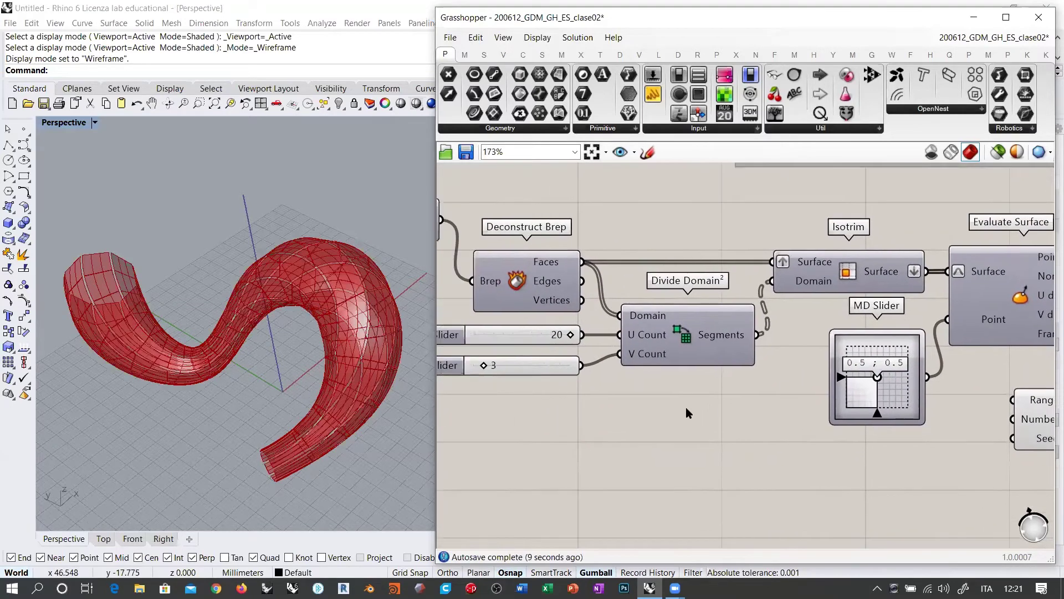
pyautogui.click(527, 339)
pyautogui.keyDown('shift'); pyautogui.click(526, 363); pyautogui.keyUp('shift')
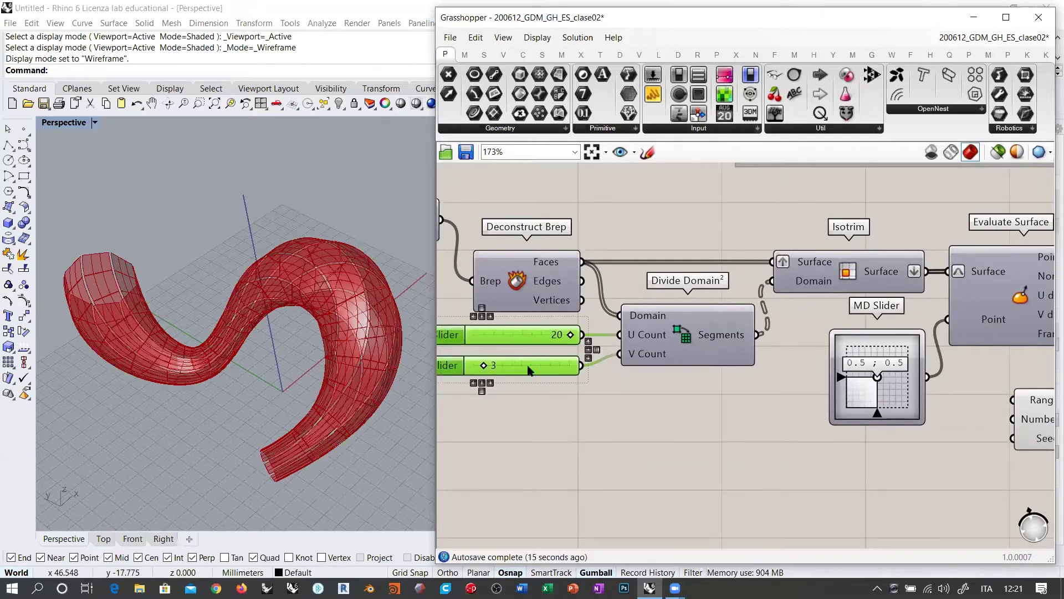
pyautogui.moveTo(551, 267)
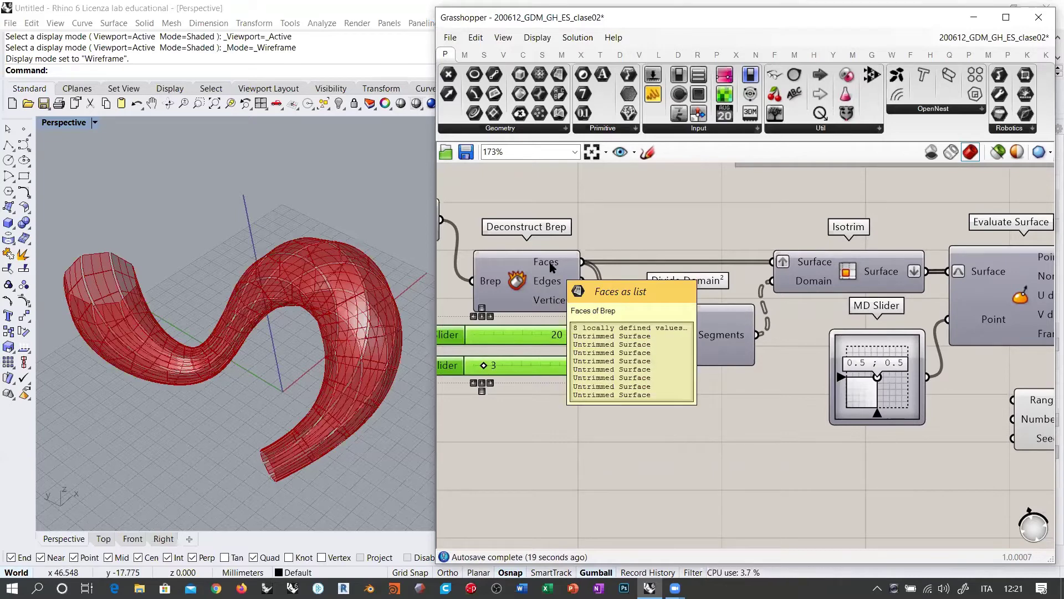
pyautogui.moveTo(1047, 387); pyautogui.dragTo(634, 354, button='right')
pyautogui.moveTo(661, 386); pyautogui.dragTo(776, 370)
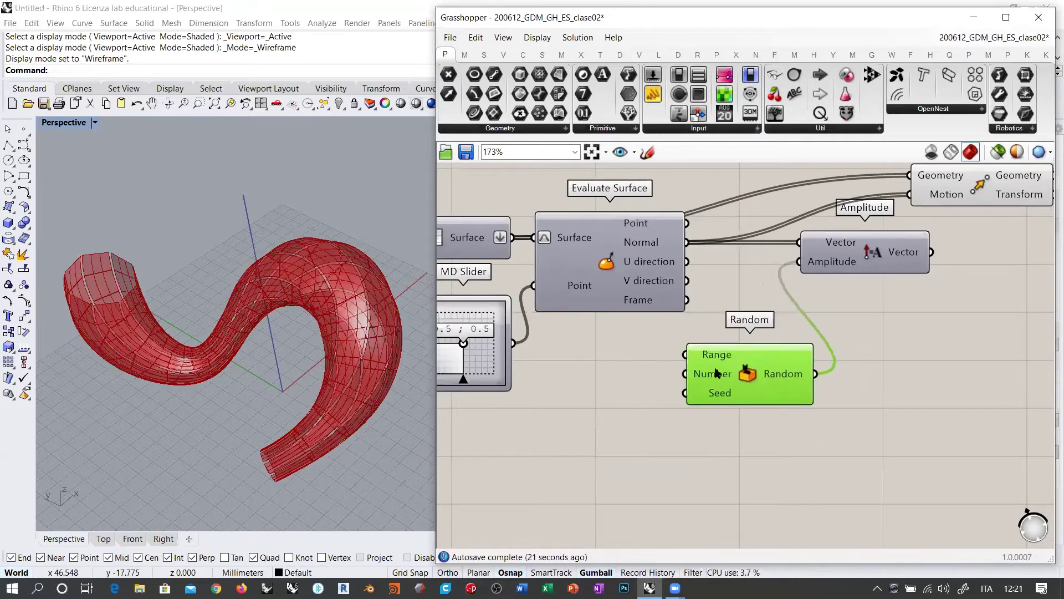
pyautogui.moveTo(776, 370); pyautogui.dragTo(913, 382, button='right')
pyautogui.click(604, 252)
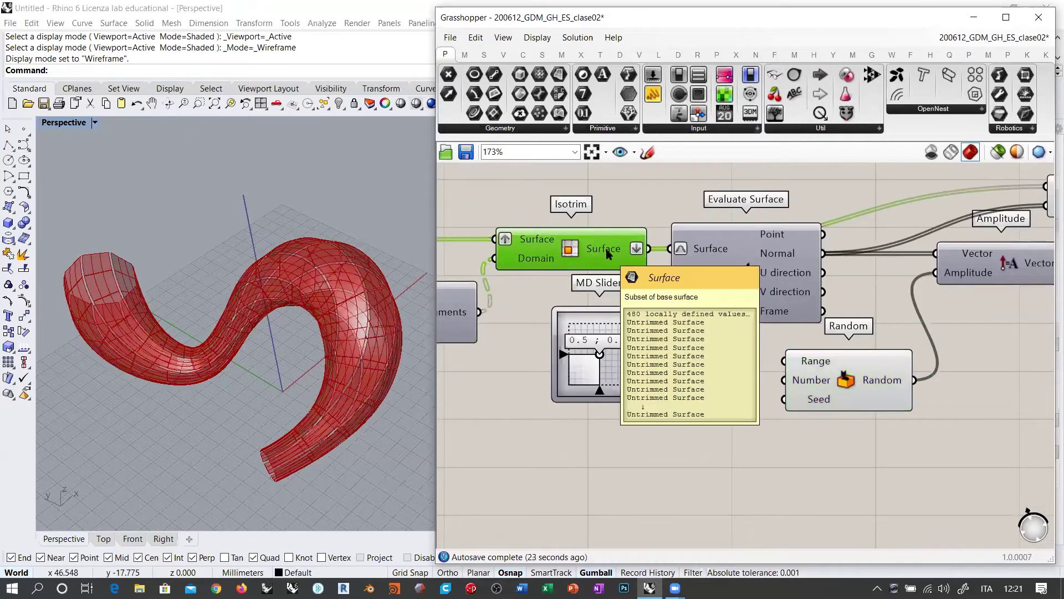
# - Add a List Length component fed by Isotrim's Surface output and connect its Length to Random's Number input
pyautogui.doubleClick(706, 449)
pyautogui.write('list length')
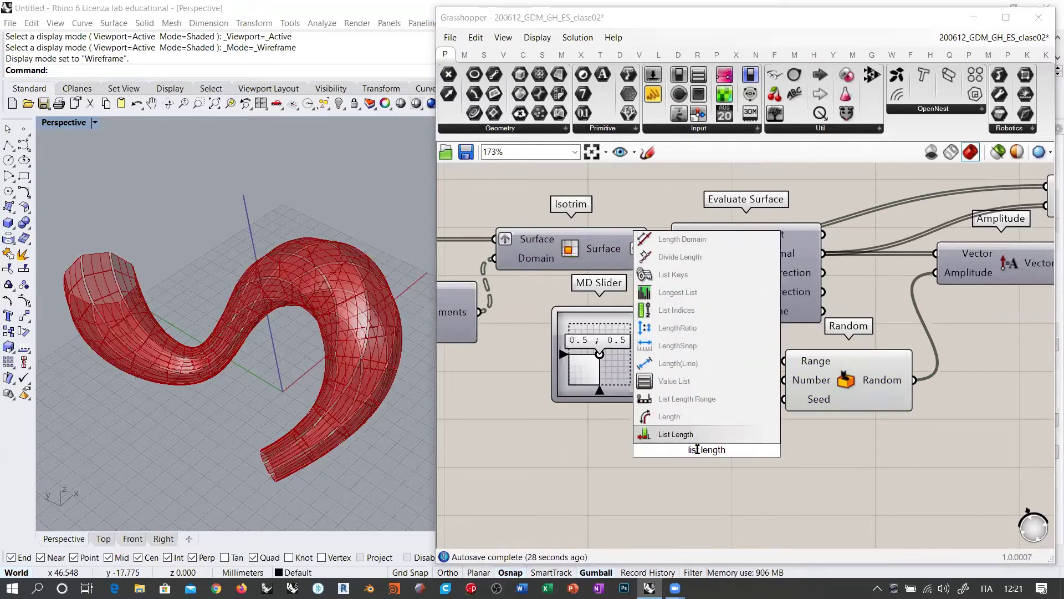
pyautogui.click(692, 434)
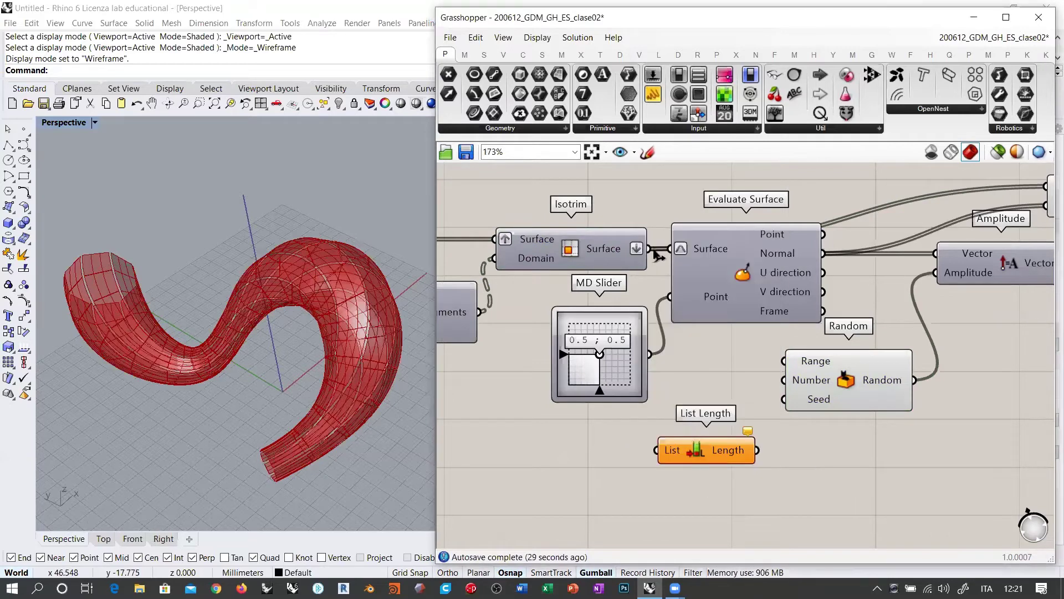
pyautogui.moveTo(655, 253); pyautogui.dragTo(657, 450)
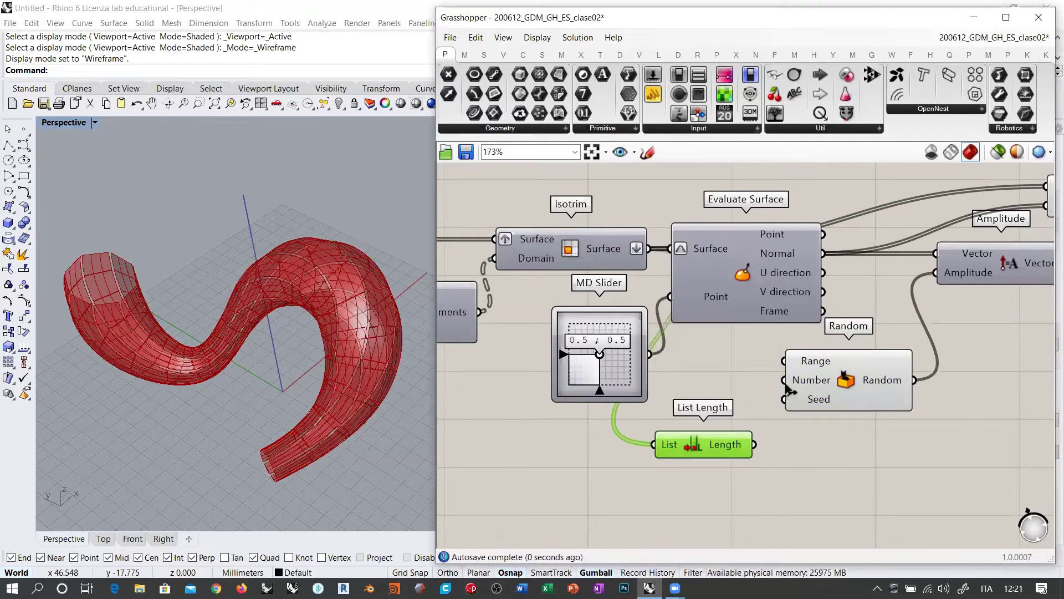
pyautogui.moveTo(783, 380); pyautogui.dragTo(720, 382)
pyautogui.moveTo(808, 434); pyautogui.dragTo(730, 382)
pyautogui.moveTo(731, 381); pyautogui.dragTo(764, 380)
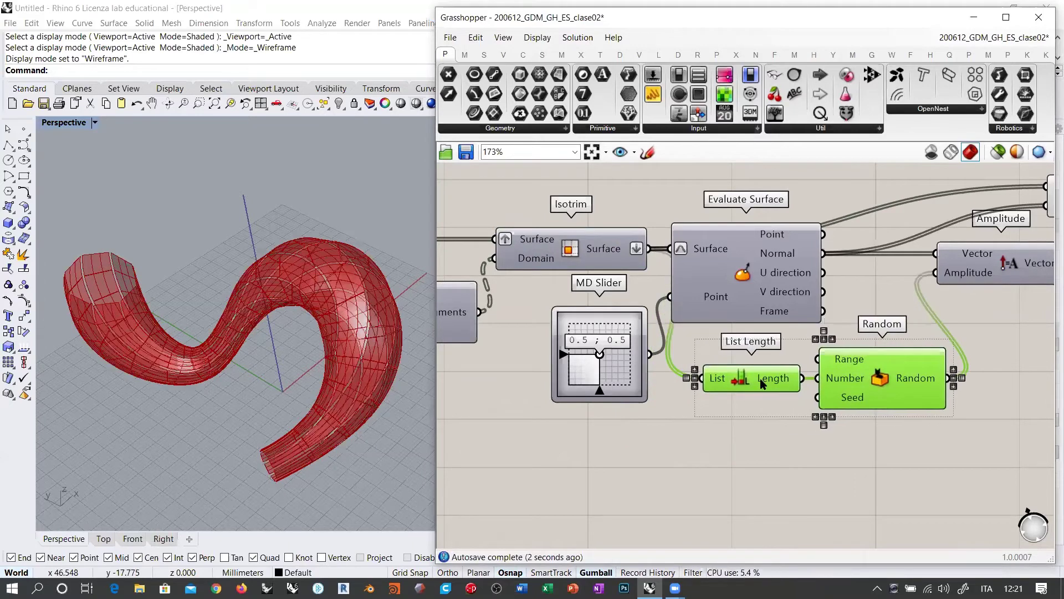
pyautogui.click(985, 346)
# - Feed Amplitude's Vector output into Move's Motion in place of the Normal, and examine the randomly displaced panels
pyautogui.moveTo(985, 347); pyautogui.dragTo(733, 388, button='right')
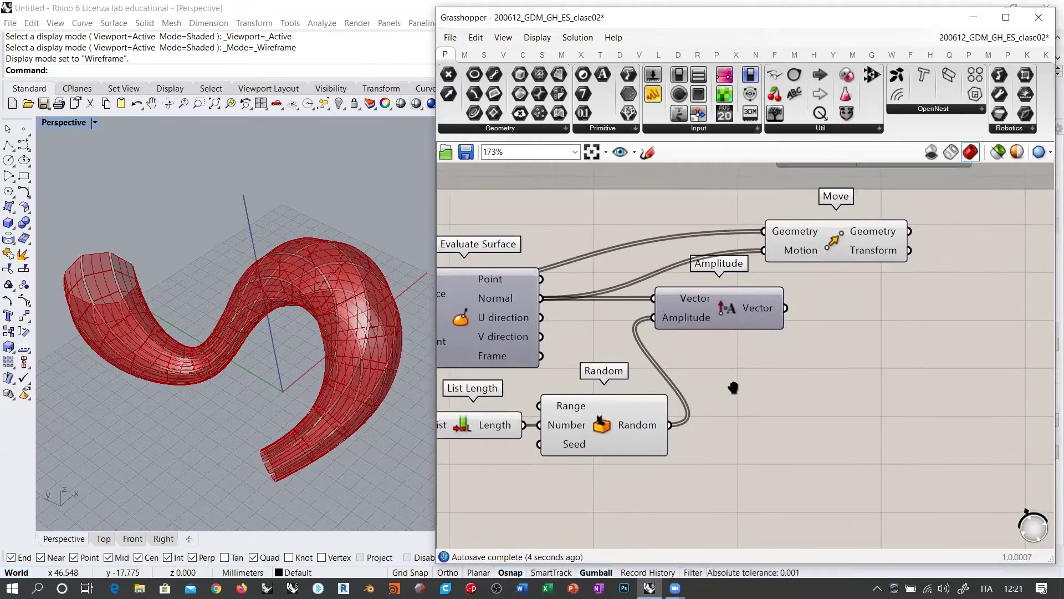
pyautogui.moveTo(760, 312)
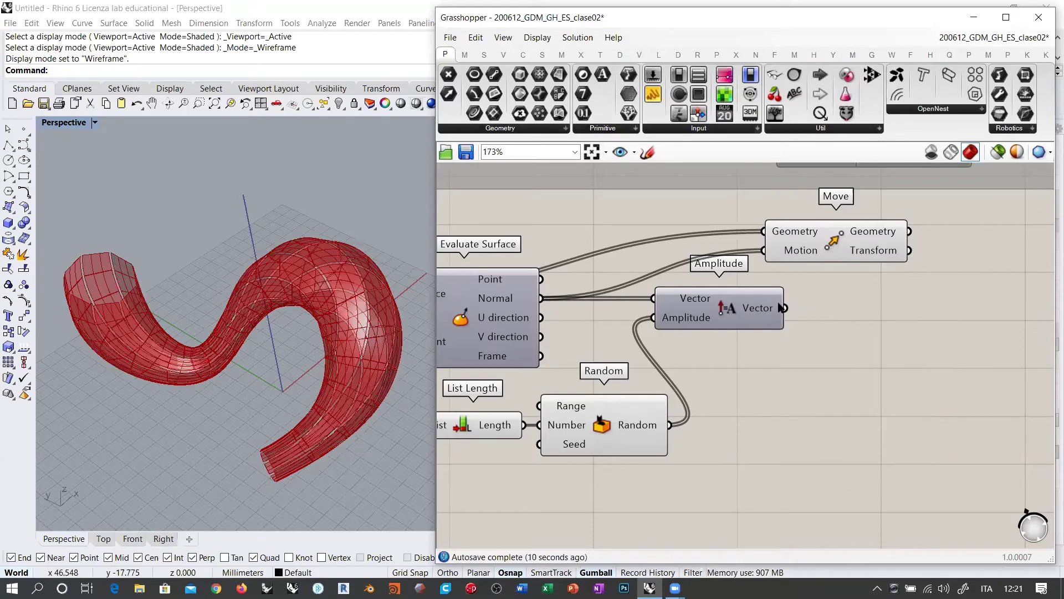
pyautogui.moveTo(783, 307); pyautogui.dragTo(765, 250)
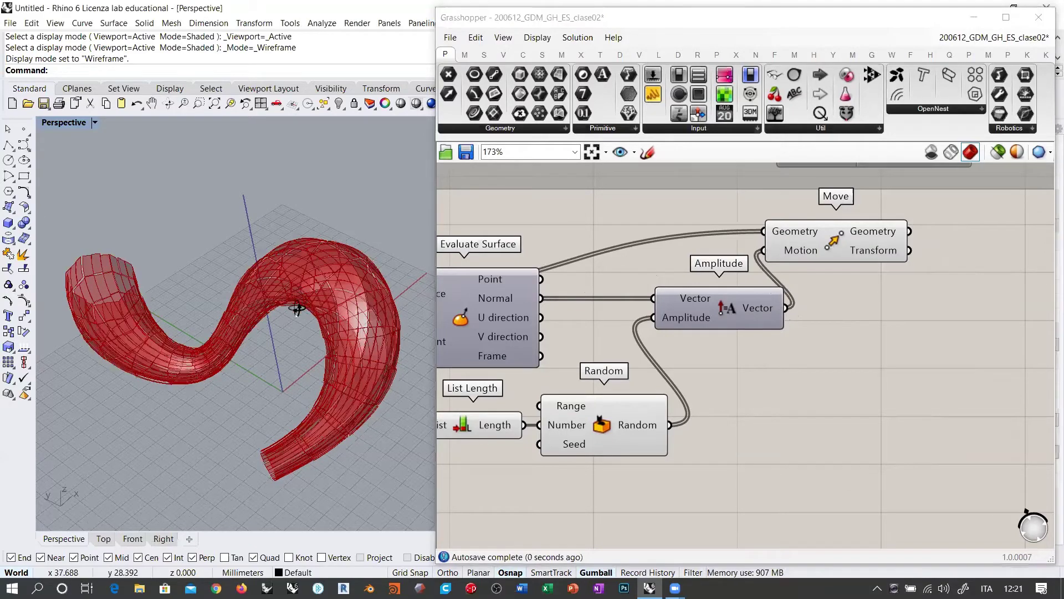
pyautogui.scroll(5, 302, 282)
pyautogui.scroll(-5, 288, 277)
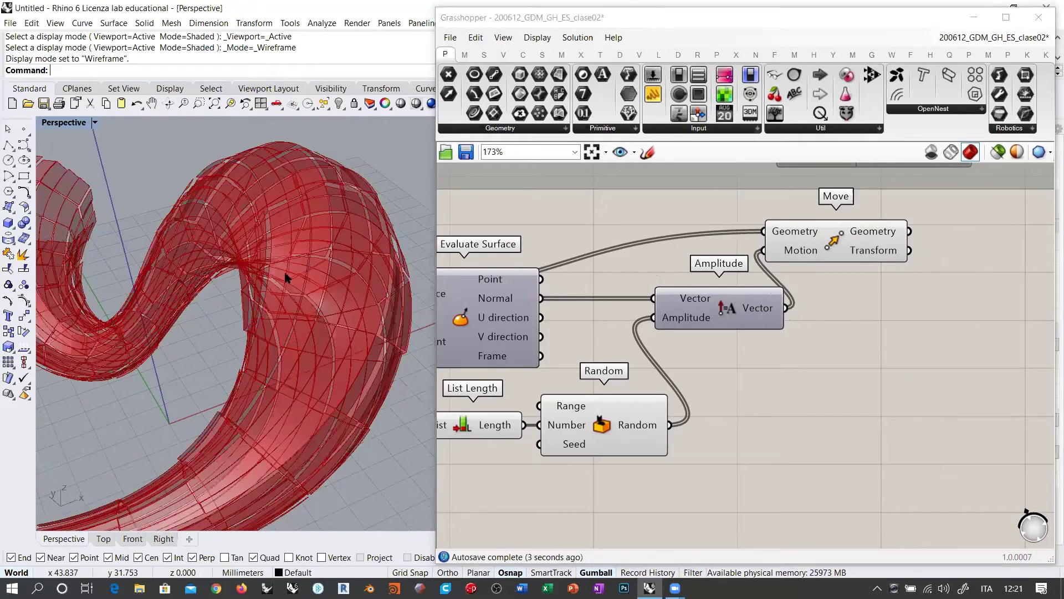
pyautogui.scroll(-5, 360, 233)
pyautogui.moveTo(304, 300); pyautogui.dragTo(224, 341, button='right')
pyautogui.moveTo(330, 331); pyautogui.dragTo(331, 335, button='right')
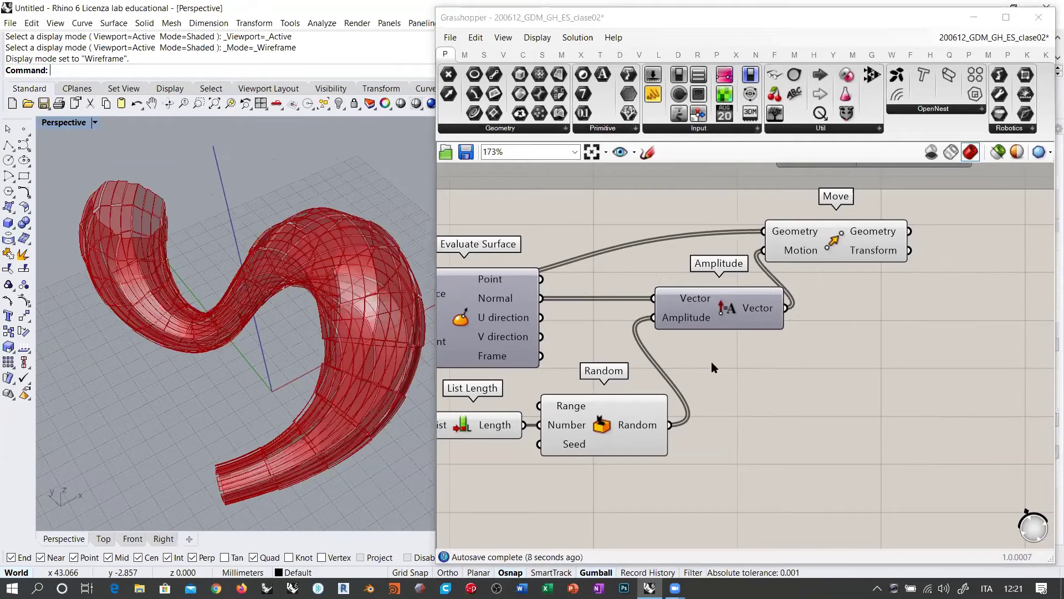
# - Space out Random and List Length, and add a Construct Domain component connected to Random's Range input
pyautogui.moveTo(734, 376); pyautogui.dragTo(902, 336, button='right')
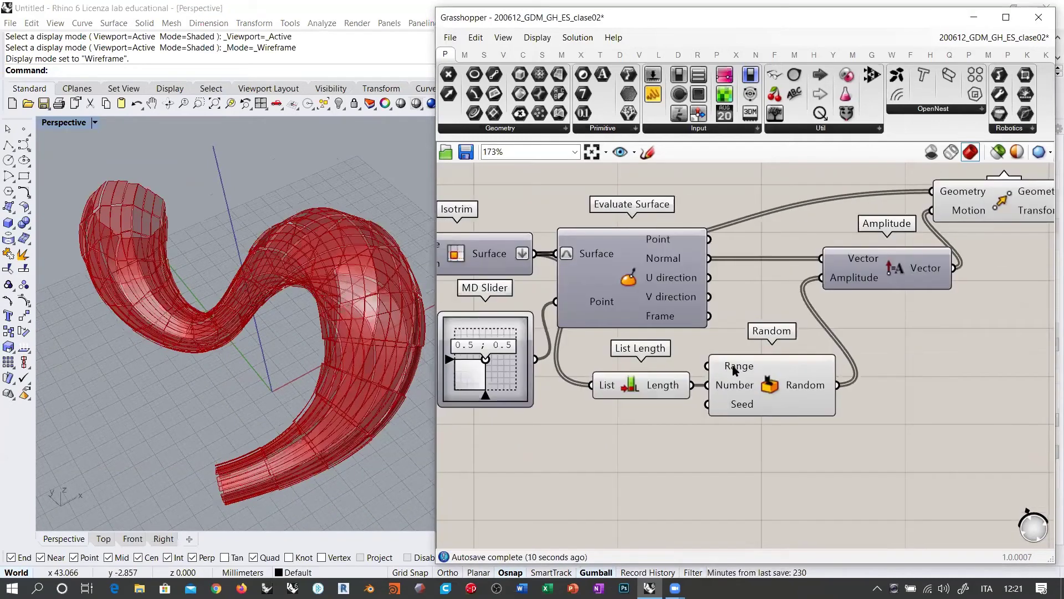
pyautogui.moveTo(733, 365)
pyautogui.moveTo(784, 443); pyautogui.dragTo(543, 523)
pyautogui.doubleClick(657, 452)
pyautogui.write('d')
pyautogui.press('Return')
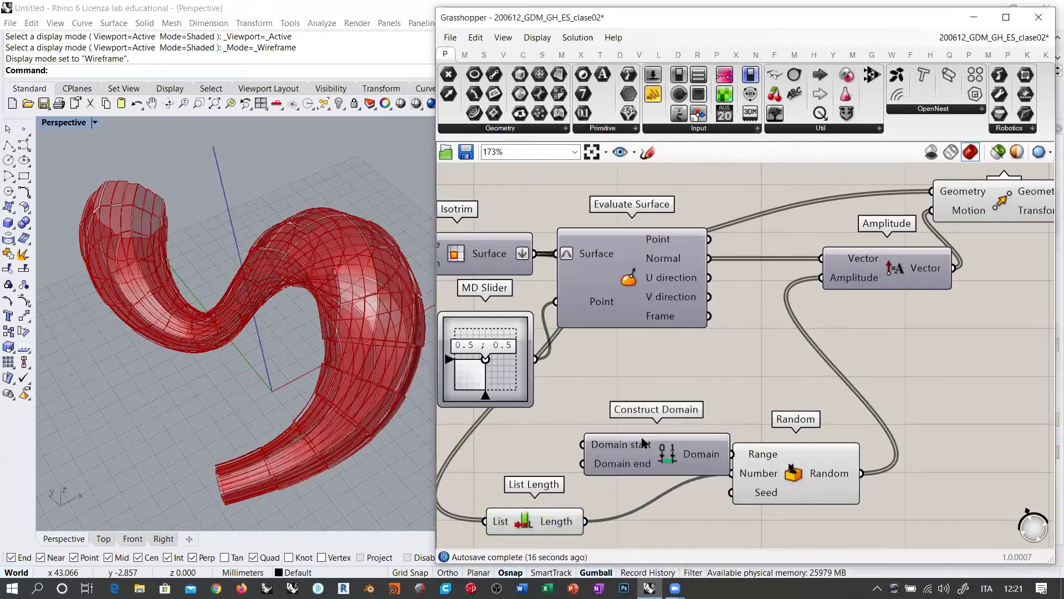
pyautogui.click(695, 460)
pyautogui.moveTo(707, 461); pyautogui.dragTo(705, 457)
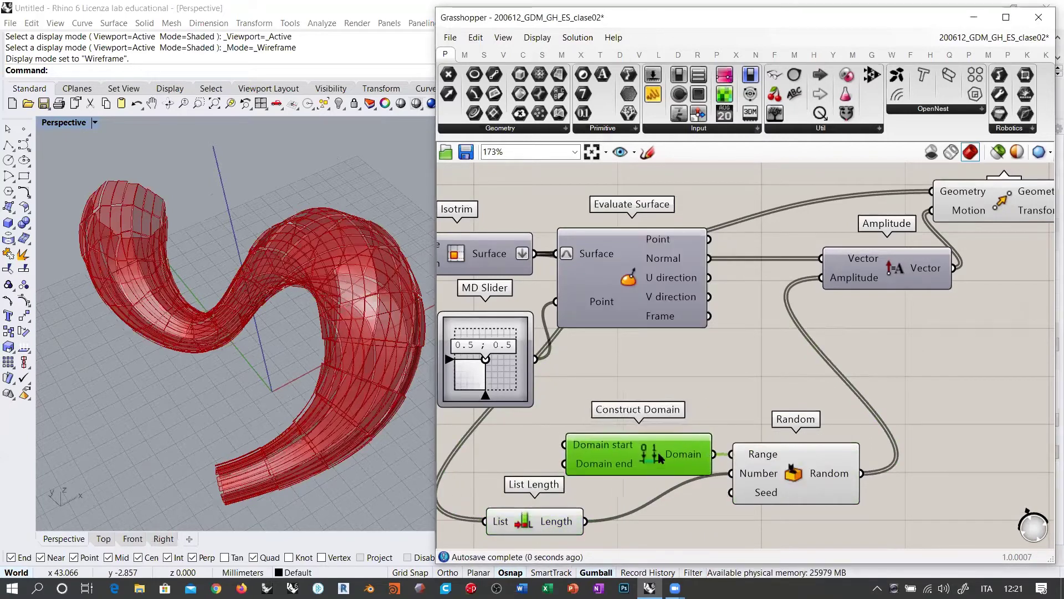
# - Add two Number Sliders at 2.00, connect them to Construct Domain's Domain start and Domain end, and line them up beside it
pyautogui.scroll(4, 760, 439)
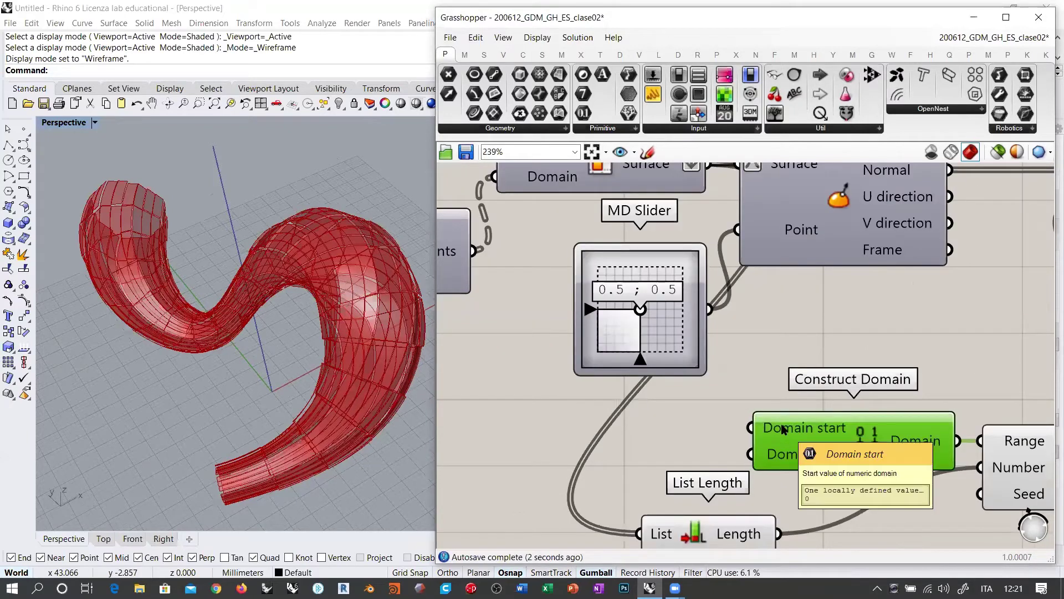
pyautogui.doubleClick(677, 438)
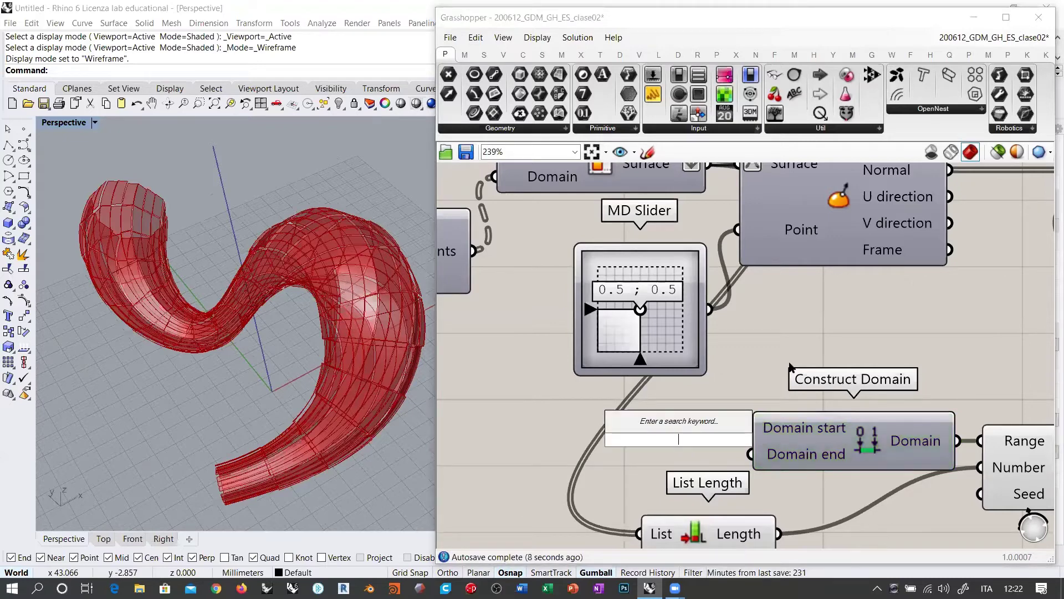
pyautogui.write('2')
pyautogui.press('Return')
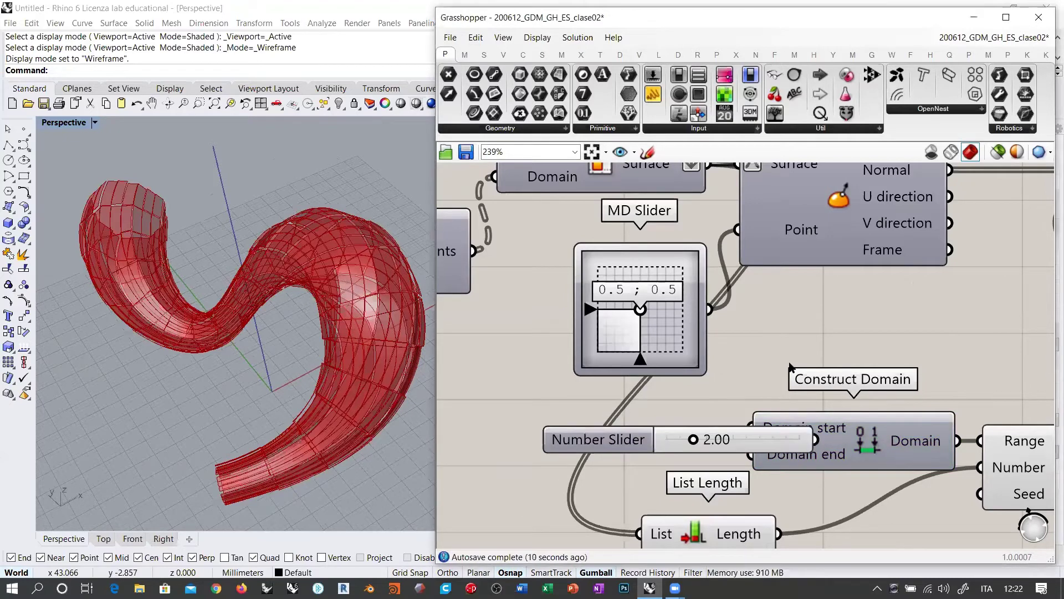
pyautogui.moveTo(757, 437); pyautogui.dragTo(656, 457)
pyautogui.moveTo(722, 432); pyautogui.dragTo(750, 454)
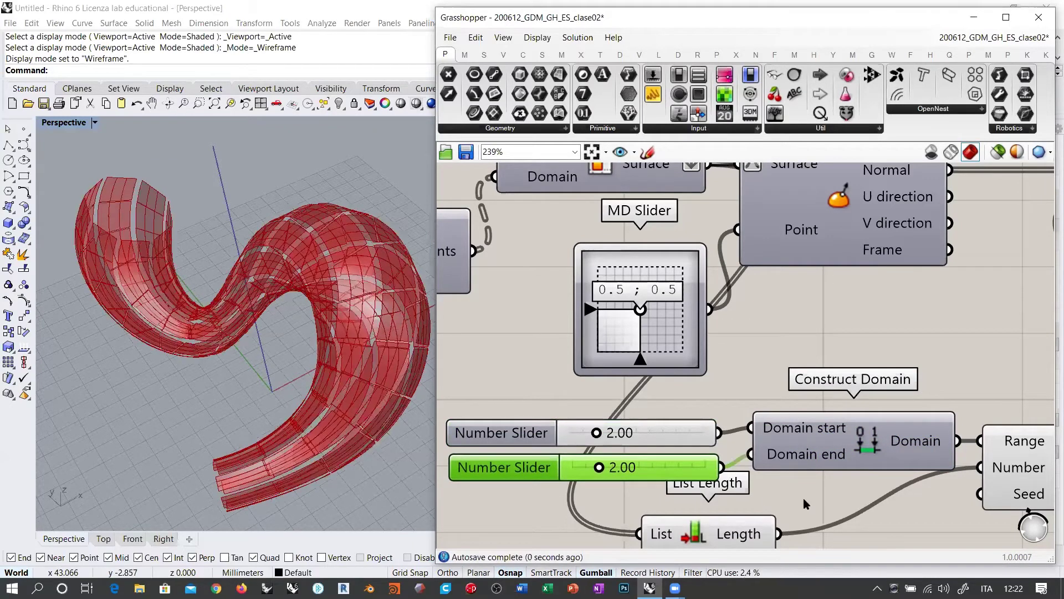
pyautogui.moveTo(226, 352)
pyautogui.mouseDown(button='right')
pyautogui.moveTo(233, 331)
pyautogui.moveTo(225, 345)
pyautogui.mouseUp(button='right')
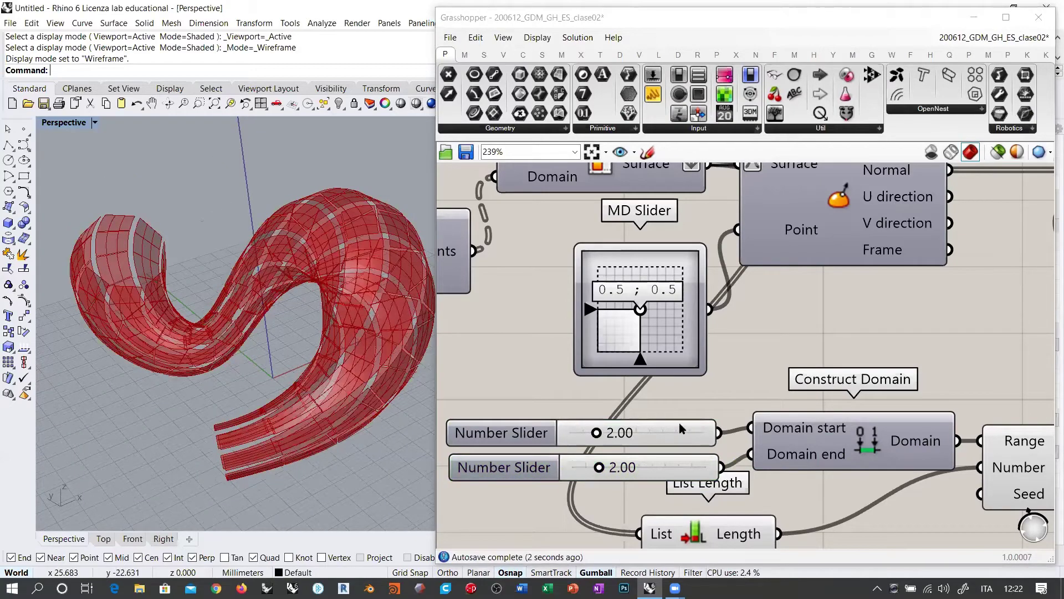
pyautogui.moveTo(680, 427); pyautogui.dragTo(681, 414)
pyautogui.moveTo(685, 468); pyautogui.dragTo(683, 455)
pyautogui.click(825, 372)
pyautogui.moveTo(825, 372); pyautogui.dragTo(669, 347, button='right')
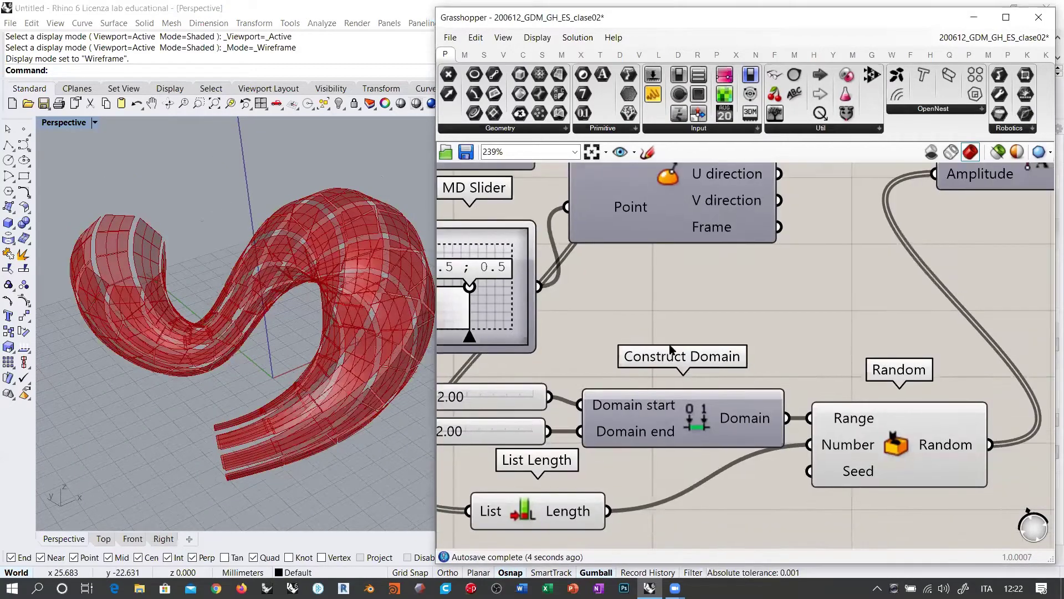
# - Set the Domain start slider to 0.76 and the Domain end slider to 4.84
pyautogui.scroll(-1, 669, 349)
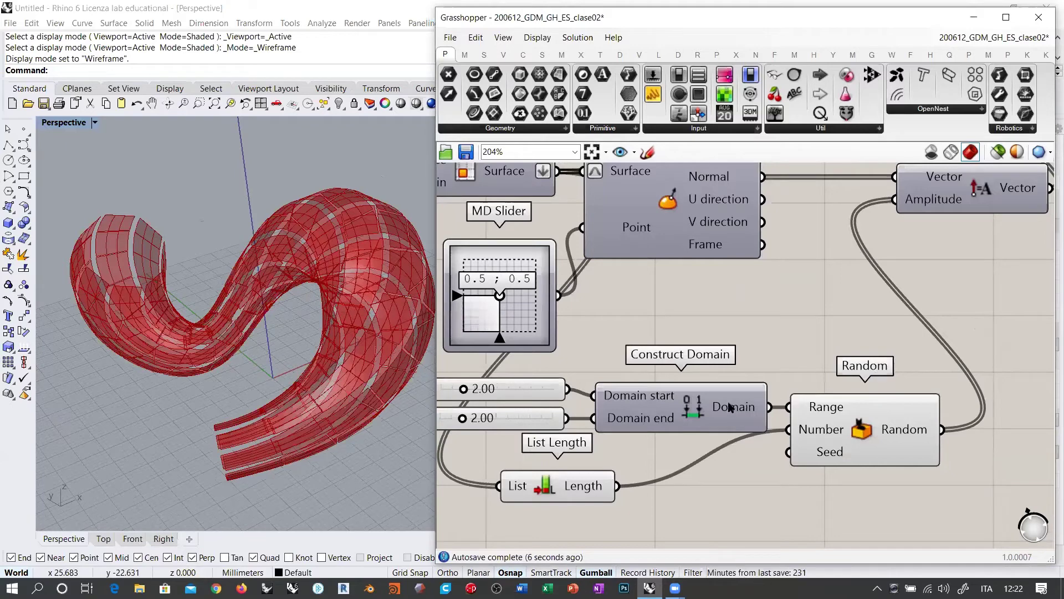
pyautogui.moveTo(916, 435)
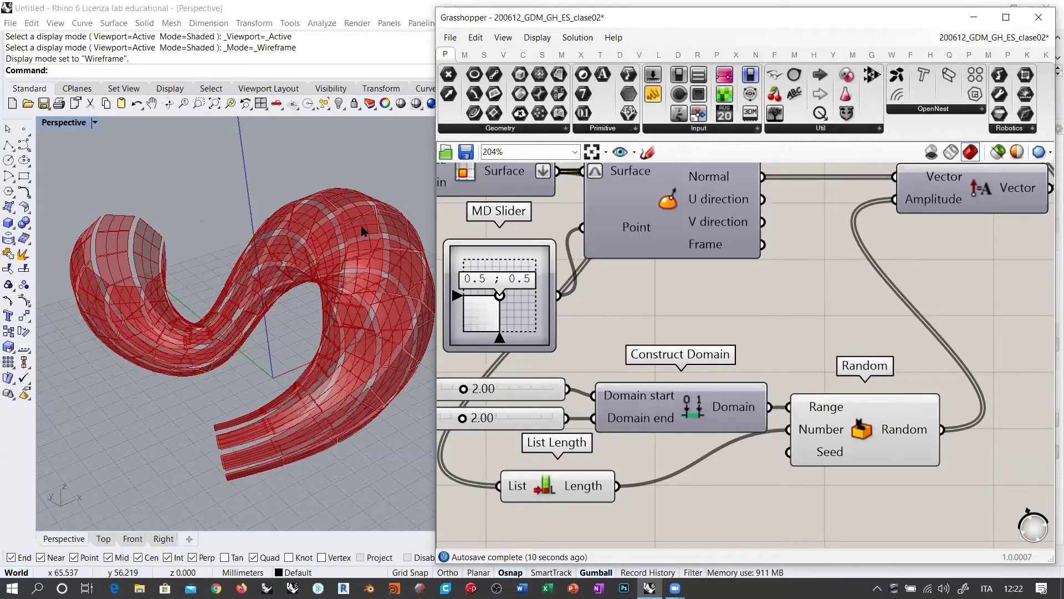
pyautogui.scroll(3, 471, 421)
pyautogui.moveTo(628, 364)
pyautogui.mouseDown()
pyautogui.moveTo(592, 367)
pyautogui.moveTo(607, 366)
pyautogui.mouseUp()
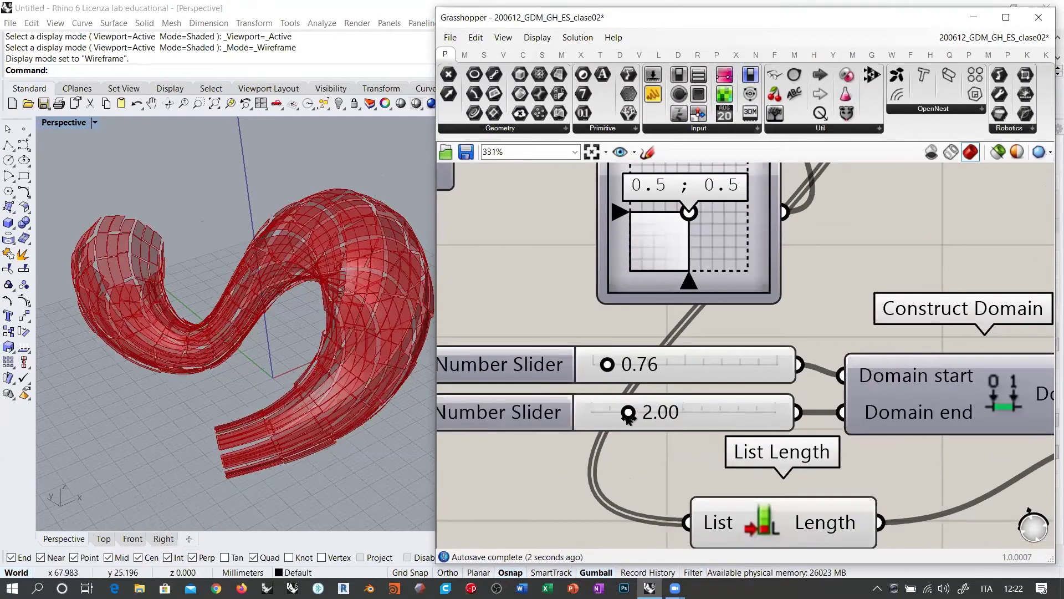
pyautogui.moveTo(628, 412); pyautogui.dragTo(681, 413)
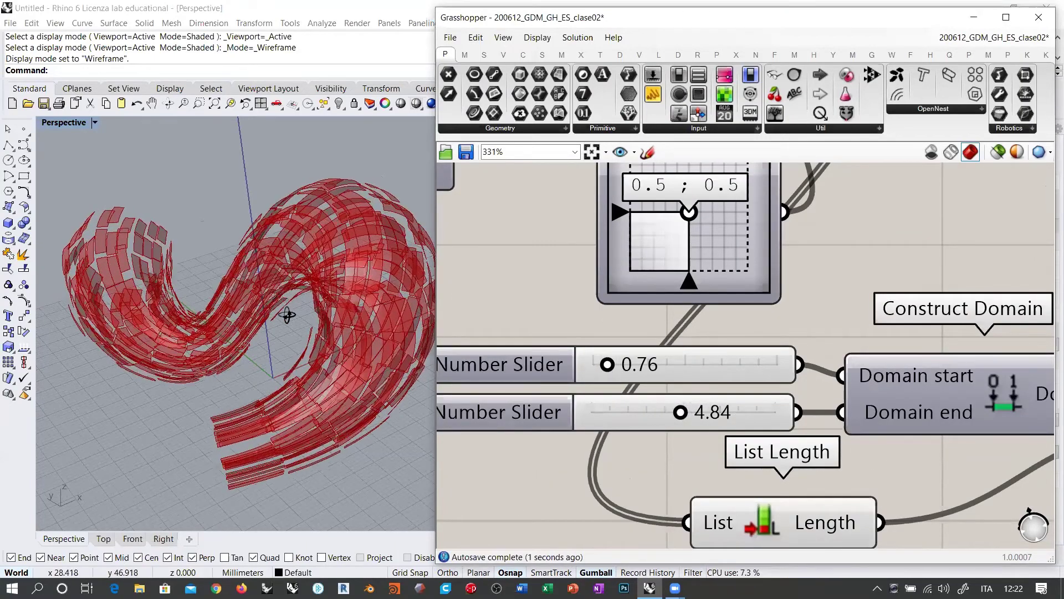
# - Narrow the Grasshopper window to enlarge the Rhino viewport, and examine the randomly displaced panels from several angles
pyautogui.moveTo(285, 311); pyautogui.dragTo(322, 256, button='right')
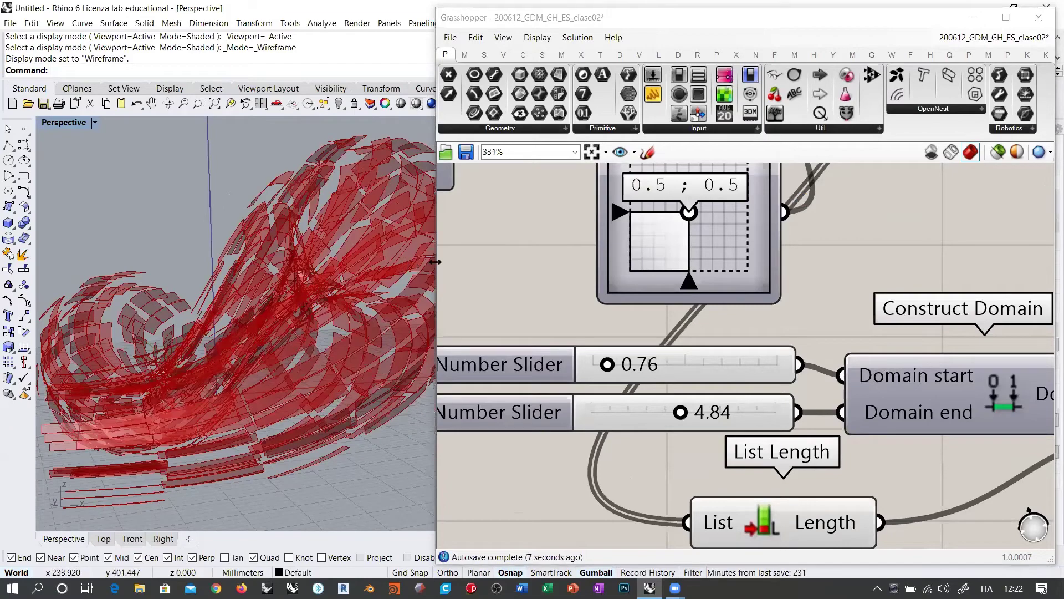
pyautogui.moveTo(497, 296); pyautogui.dragTo(612, 298)
pyautogui.moveTo(470, 305)
pyautogui.mouseDown(button='right')
pyautogui.moveTo(404, 322)
pyautogui.moveTo(401, 311)
pyautogui.moveTo(410, 331)
pyautogui.moveTo(395, 306)
pyautogui.moveTo(456, 304)
pyautogui.mouseUp(button='right')
pyautogui.scroll(2, 375, 327)
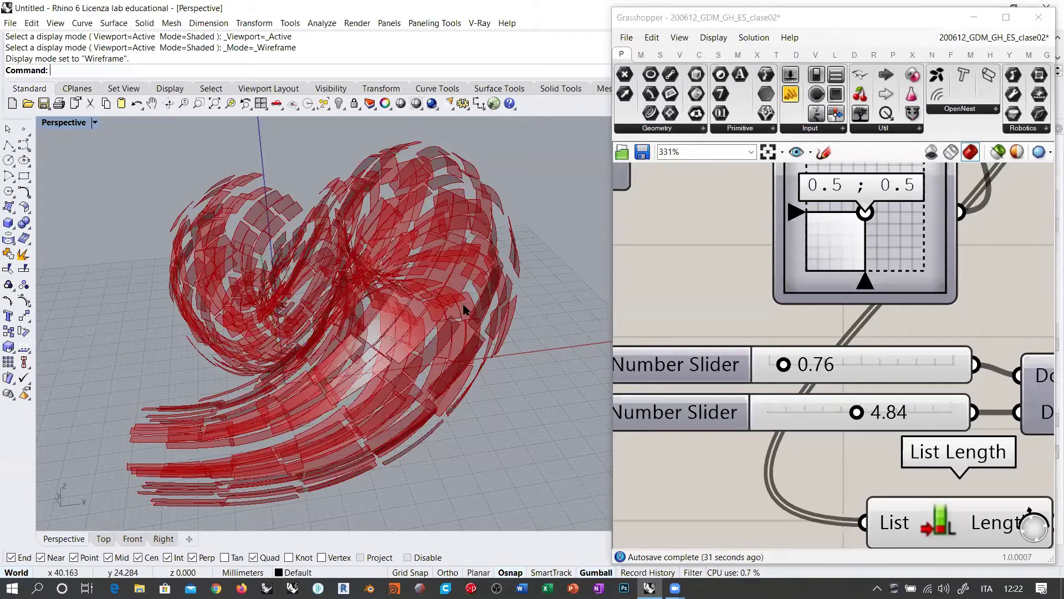
pyautogui.scroll(-5, 730, 321)
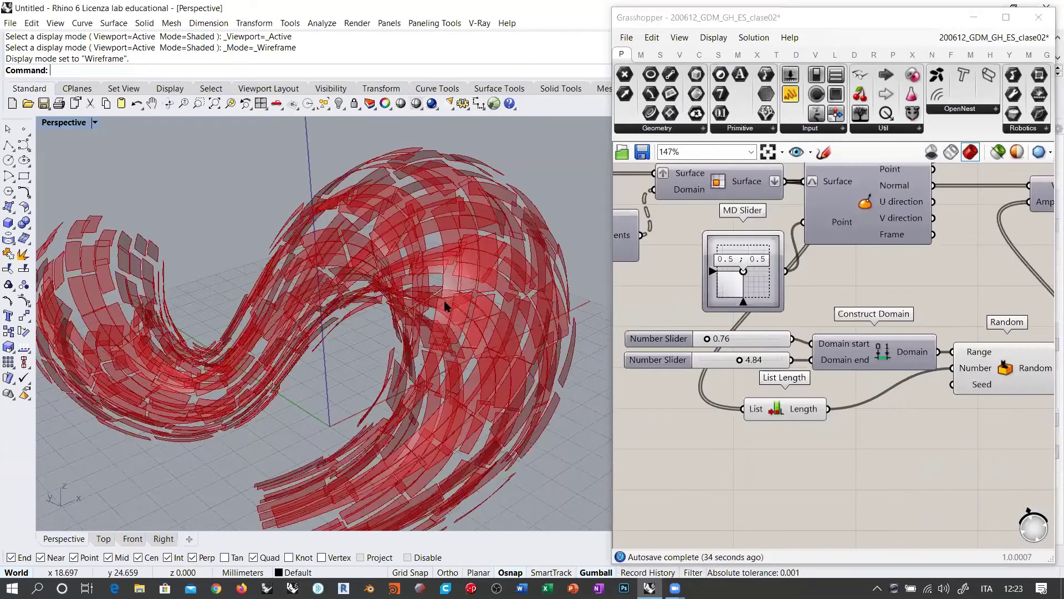
pyautogui.scroll(-3, 445, 305)
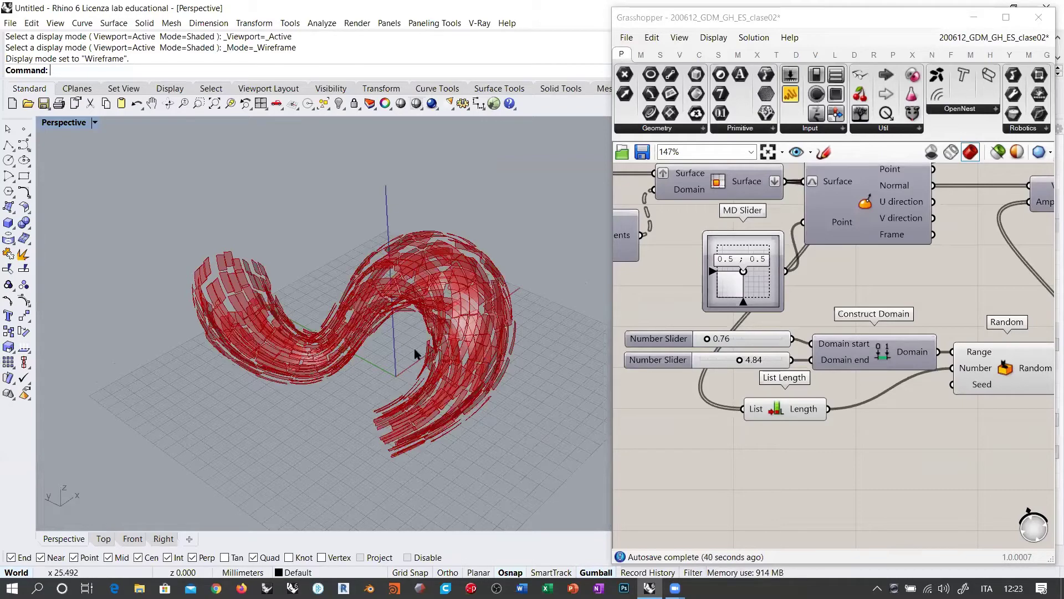
pyautogui.scroll(4, 392, 358)
pyautogui.keyDown('shift'); pyautogui.moveTo(377, 373); pyautogui.dragTo(366, 366, button='right'); pyautogui.keyUp('shift')
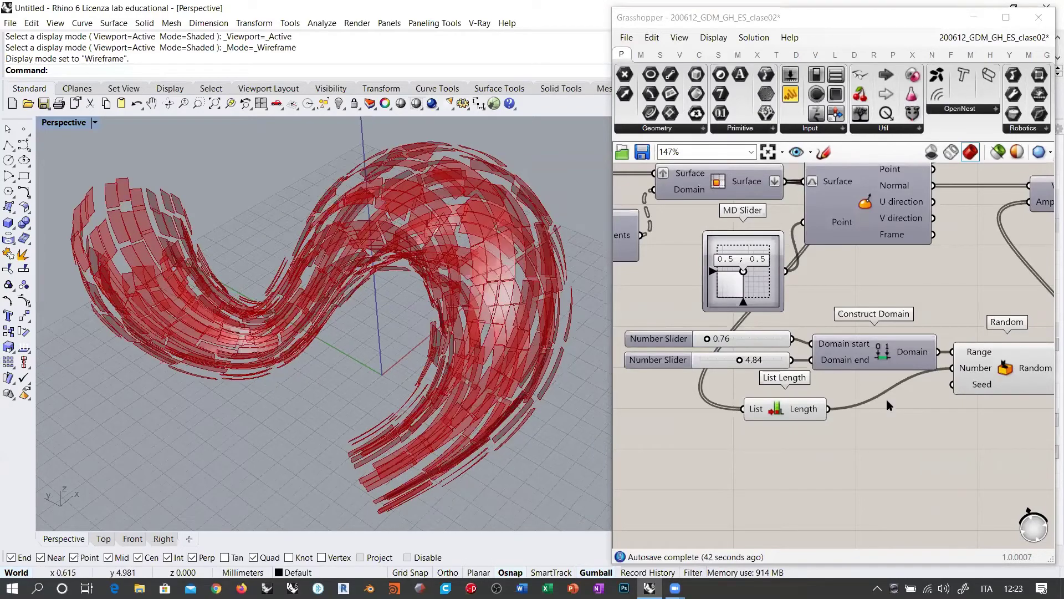
# - Tidy the definition by placing List Length directly below Construct Domain and lowering Amplitude and Move nearer to Random
pyautogui.moveTo(847, 406); pyautogui.dragTo(723, 429, button='right')
pyautogui.scroll(-3, 732, 424)
pyautogui.moveTo(903, 363); pyautogui.dragTo(866, 361, button='right')
pyautogui.moveTo(883, 263); pyautogui.dragTo(906, 285)
pyautogui.click(918, 345)
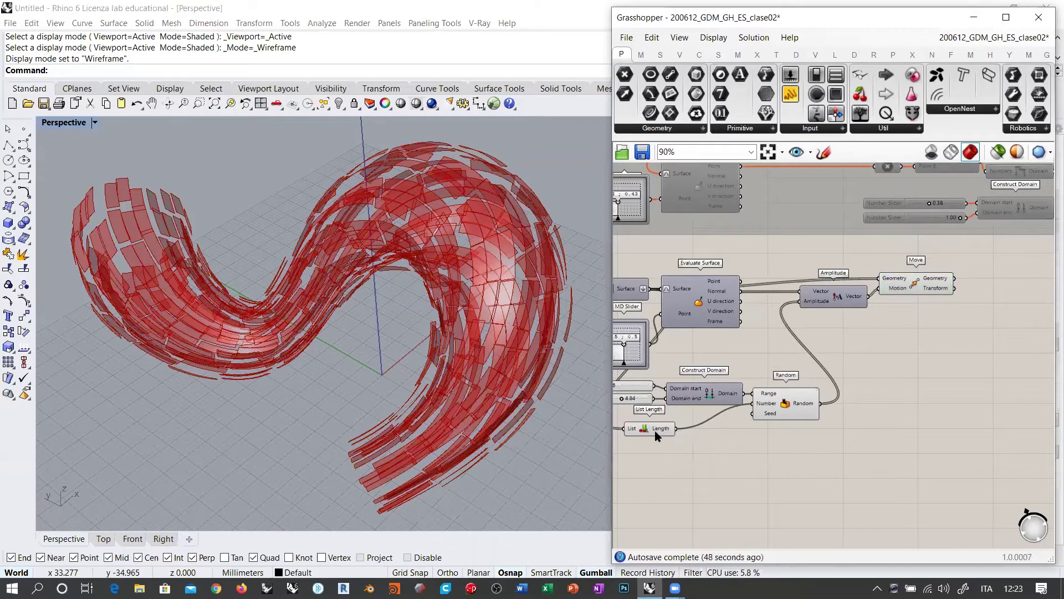
pyautogui.moveTo(662, 432); pyautogui.dragTo(732, 419)
pyautogui.click(770, 422)
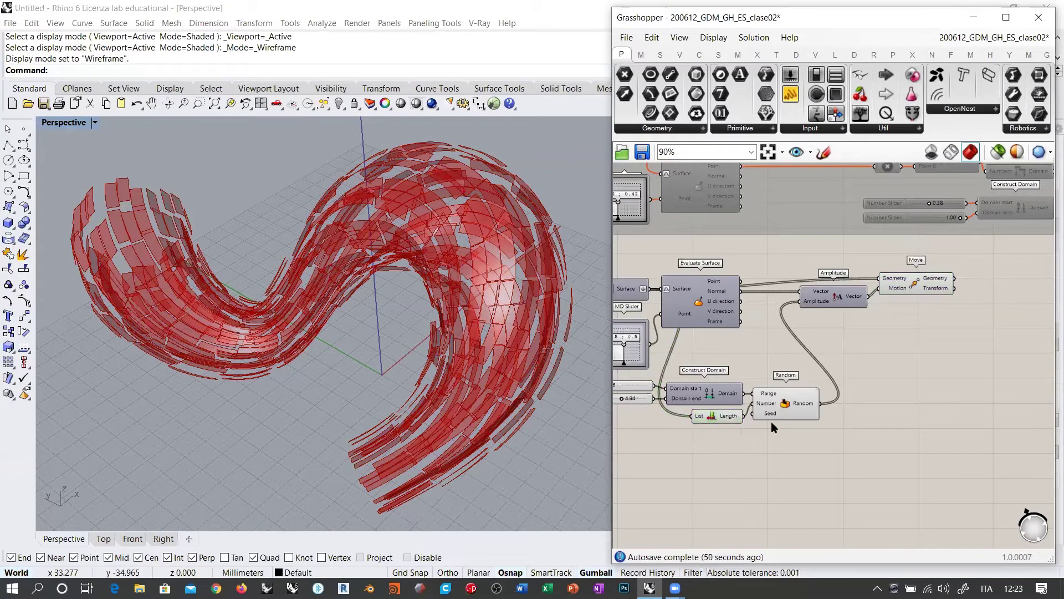
pyautogui.moveTo(840, 299); pyautogui.dragTo(872, 364)
pyautogui.moveTo(911, 289); pyautogui.dragTo(941, 356)
pyautogui.click(881, 395)
# - Turn on the preview of the Isotrim component and compare its base panels with the displaced ones
pyautogui.moveTo(736, 345); pyautogui.dragTo(836, 356, button='right')
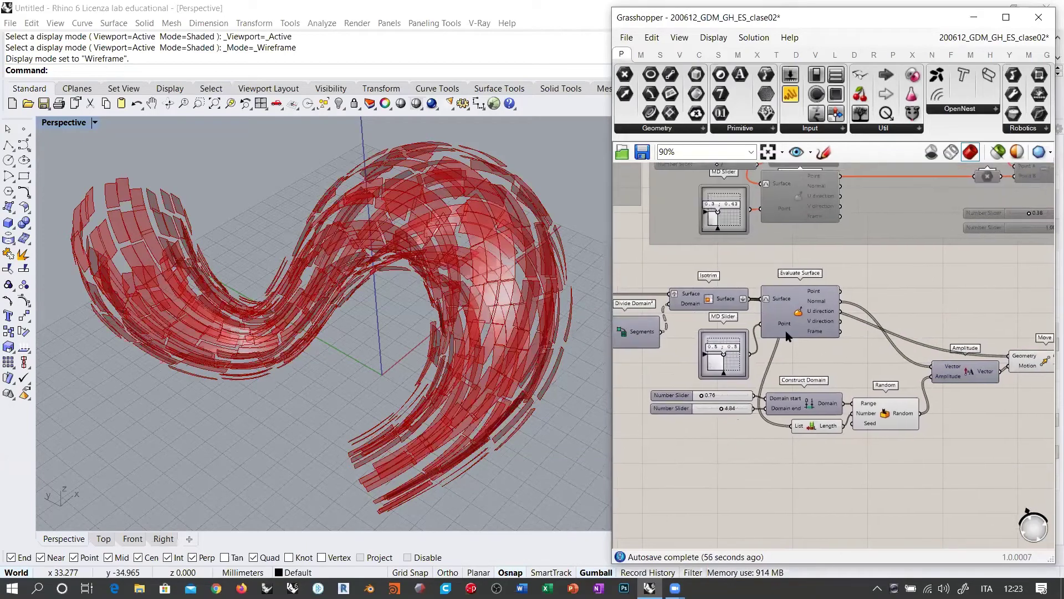
pyautogui.click(711, 302)
pyautogui.hotkey('ctrl', 'q')
pyautogui.click(910, 286)
pyautogui.moveTo(531, 298); pyautogui.dragTo(445, 298, button='right')
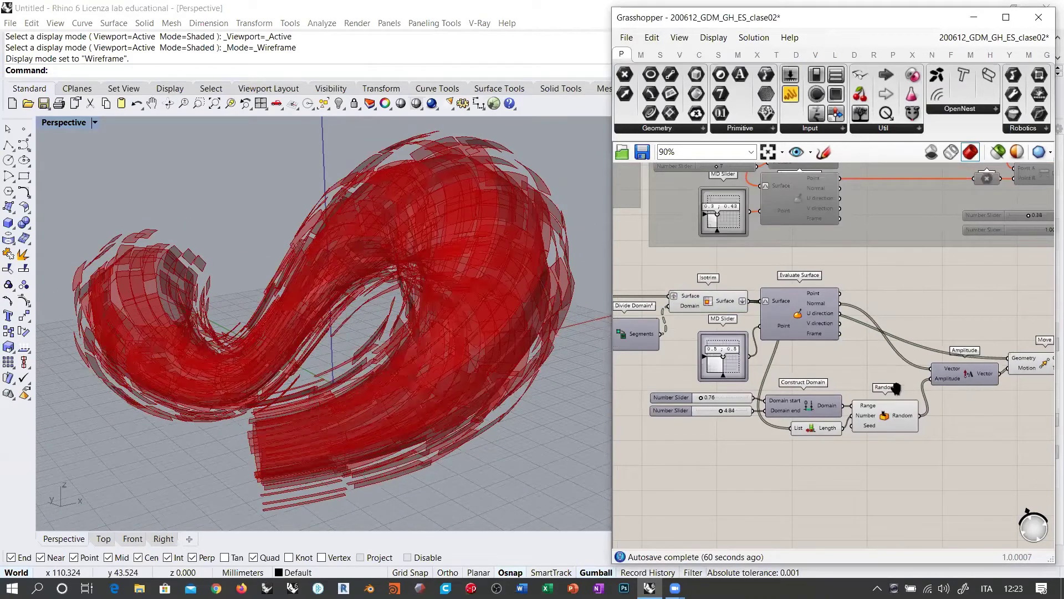
# - Add an Area component fed by Move's Geometry output and inspect the panel centroids in the viewport
pyautogui.scroll(4, 942, 365)
pyautogui.click(767, 350)
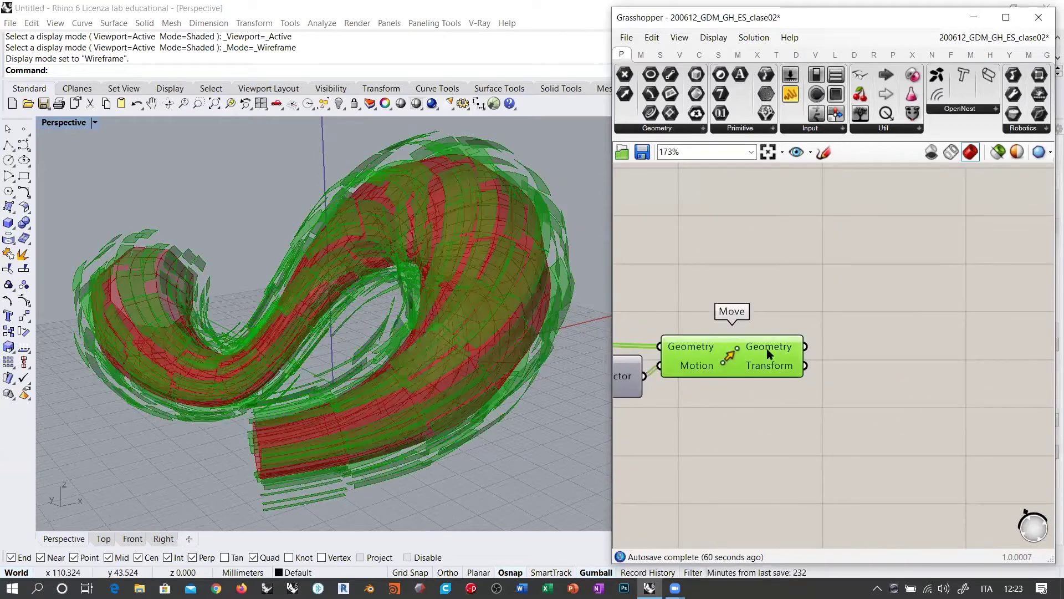
pyautogui.moveTo(767, 350)
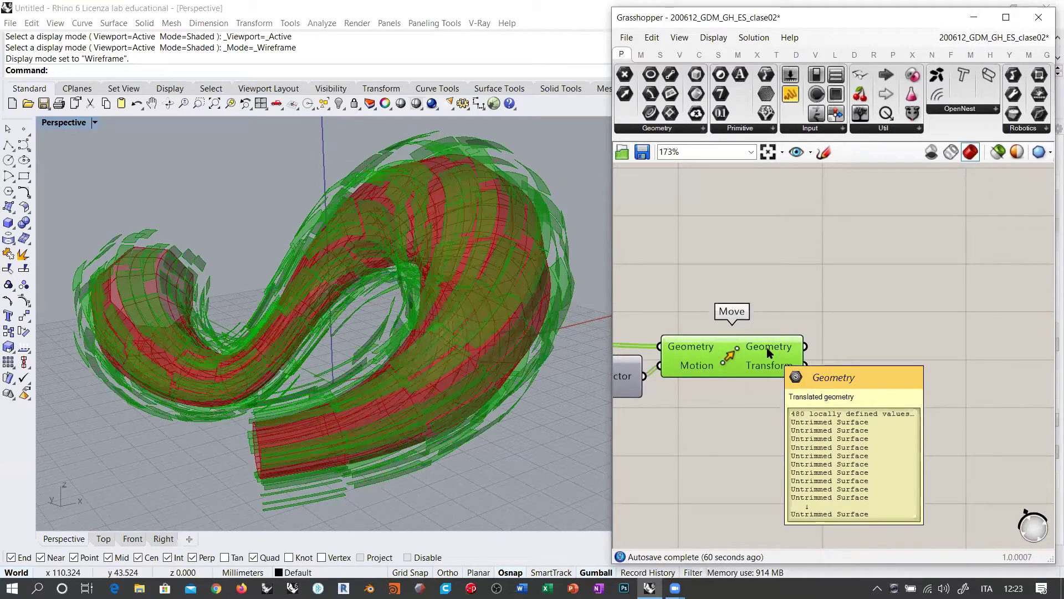
pyautogui.doubleClick(888, 367)
pyautogui.write('area')
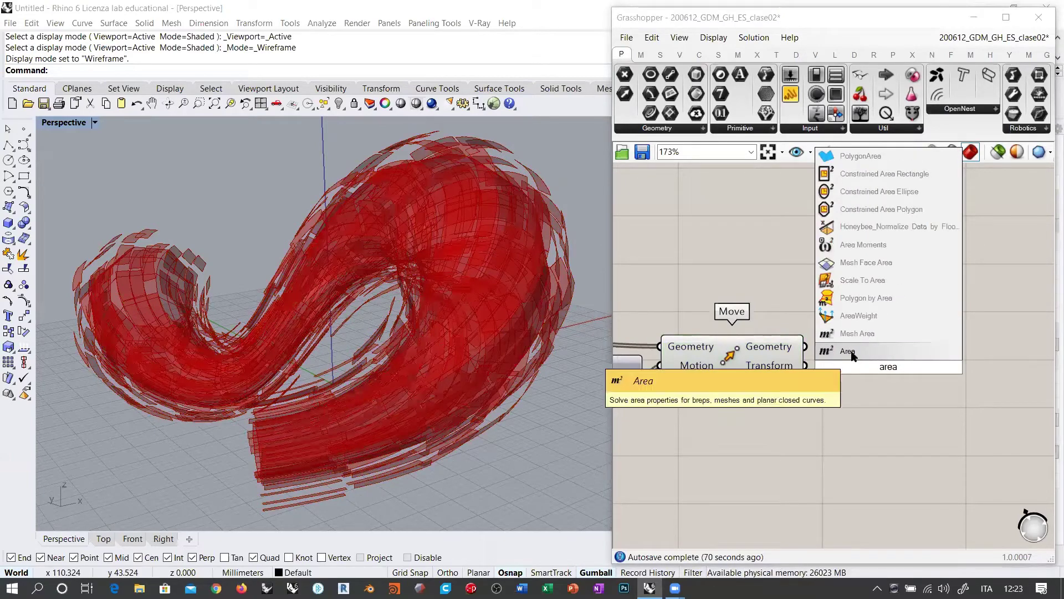
pyautogui.click(848, 351)
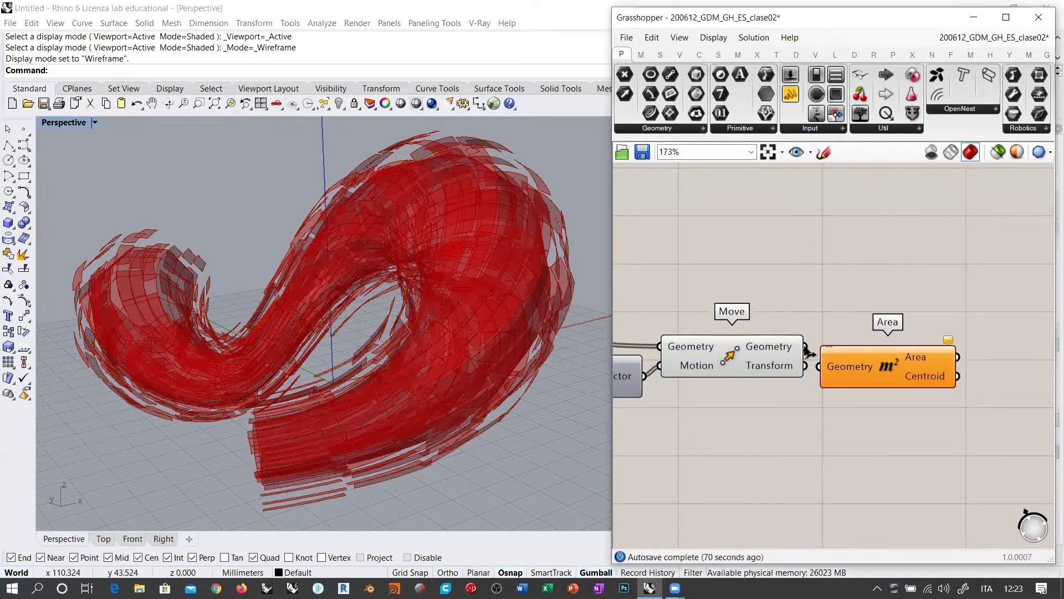
pyautogui.moveTo(806, 346); pyautogui.dragTo(872, 361)
pyautogui.click(820, 302)
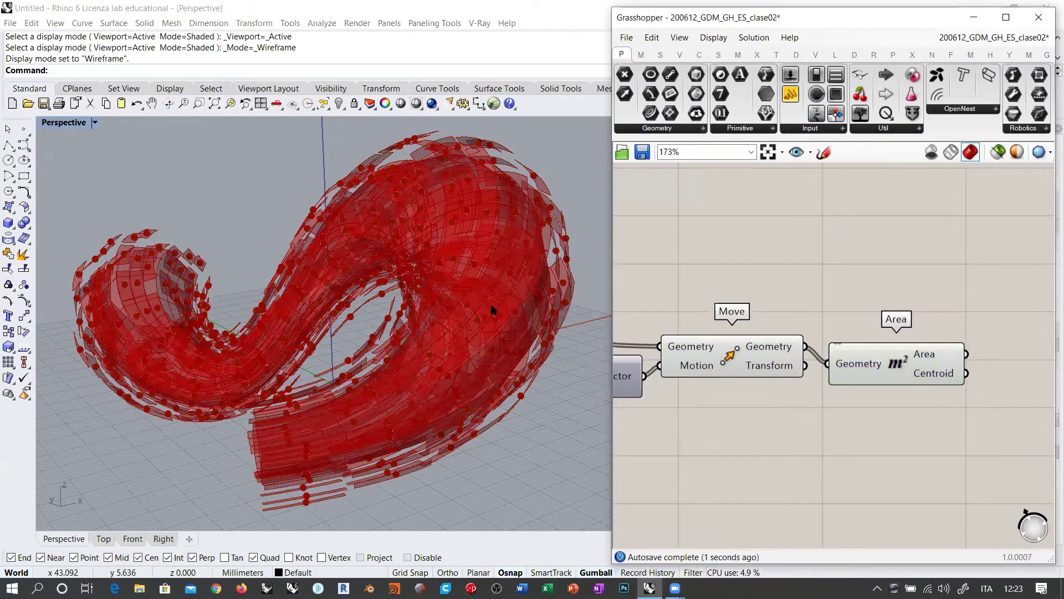
pyautogui.moveTo(491, 310); pyautogui.dragTo(422, 194, button='right')
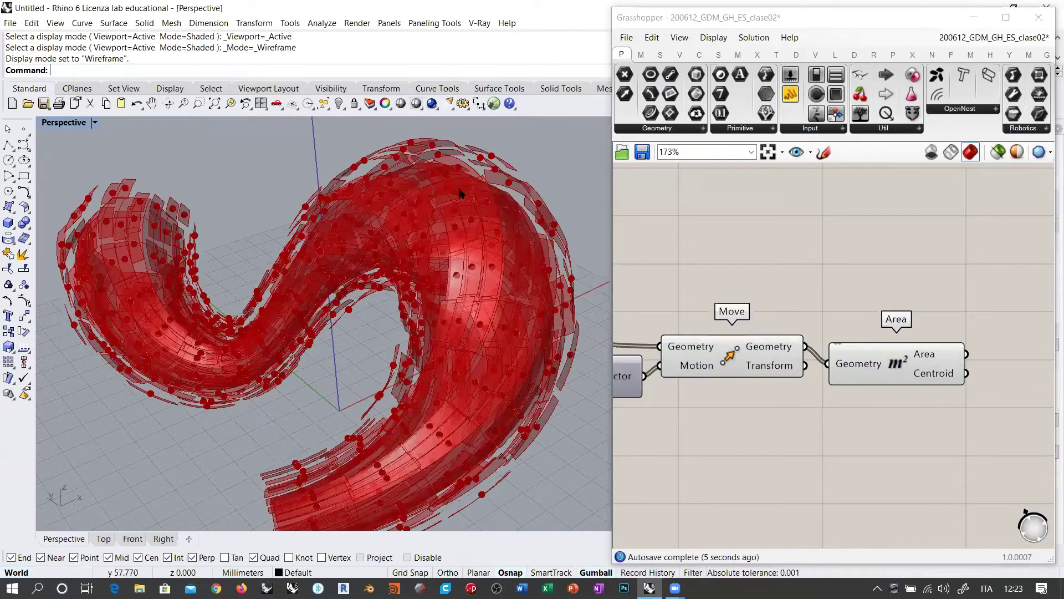
# - Add a Scale component, feeding Move's Geometry into its Geometry input and Area's Centroid into its Center input
pyautogui.click(887, 383)
pyautogui.moveTo(1005, 360); pyautogui.dragTo(845, 386, button='right')
pyautogui.doubleClick(844, 379)
pyautogui.write('sc')
pyautogui.click(805, 367)
pyautogui.moveTo(871, 386); pyautogui.dragTo(898, 372)
pyautogui.moveTo(660, 353); pyautogui.dragTo(903, 358)
pyautogui.click(857, 430)
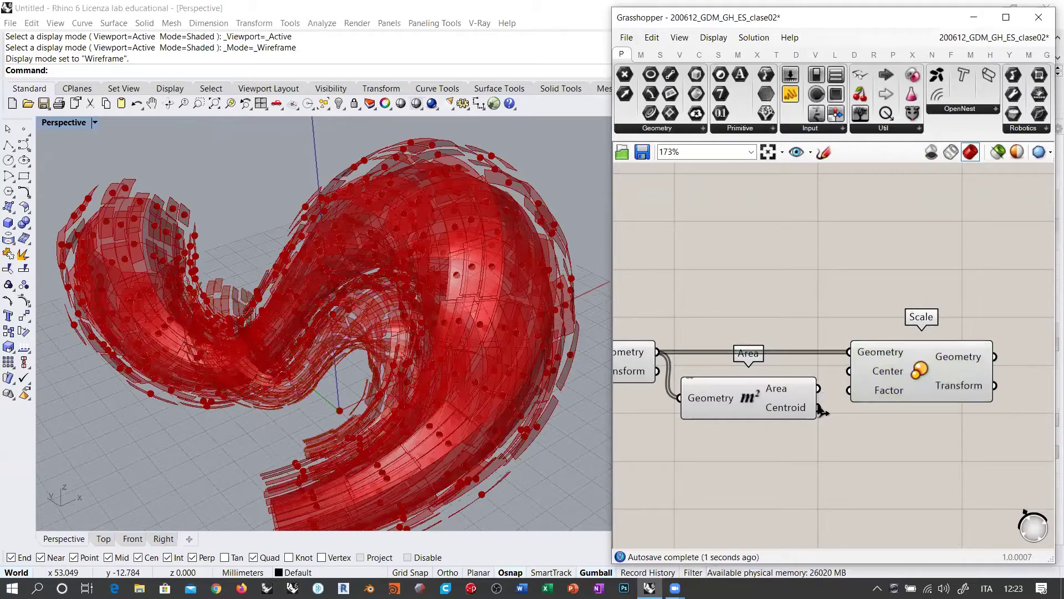
pyautogui.moveTo(819, 408); pyautogui.dragTo(849, 372)
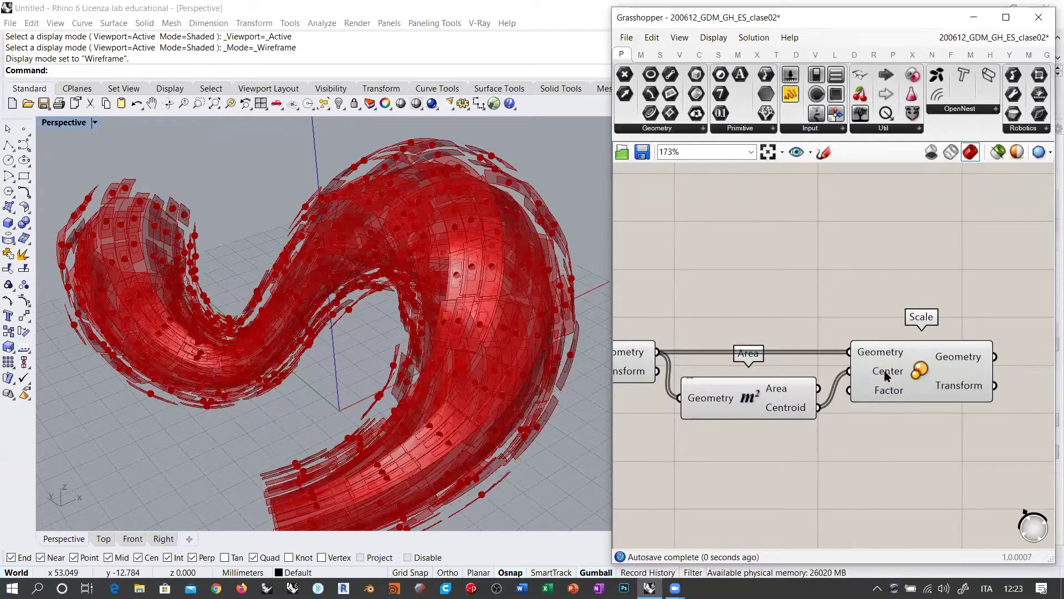
# - Hide the previews of Area and Move, examine the scaled panels, and shift Scale slightly closer to Area
pyautogui.click(751, 397)
pyautogui.hotkey('ctrl', 'q')
pyautogui.click(624, 365)
pyautogui.hotkey('ctrl', 'q')
pyautogui.click(685, 443)
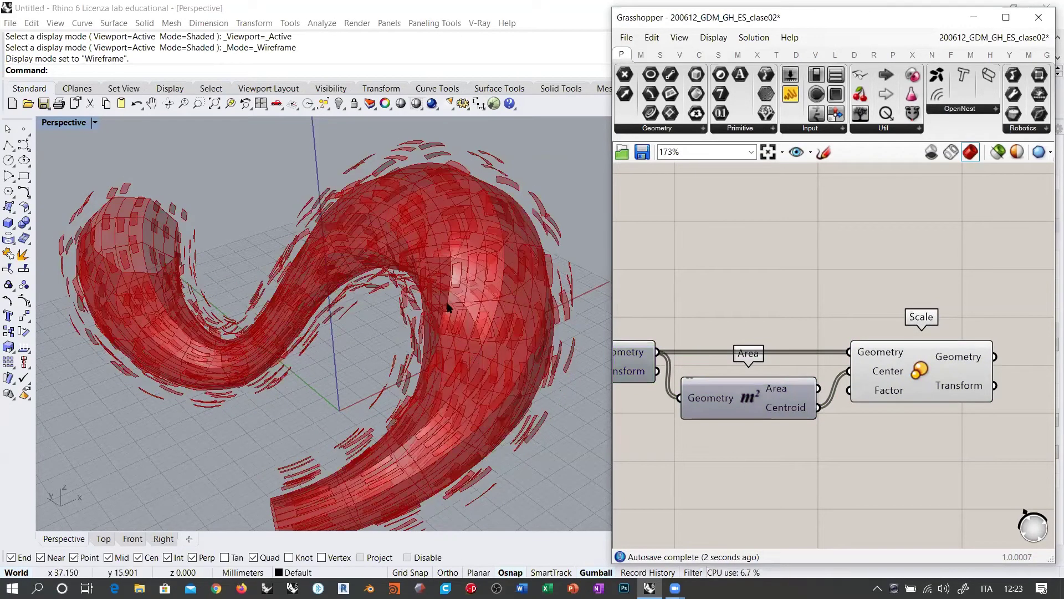
pyautogui.moveTo(448, 307); pyautogui.dragTo(477, 338, button='right')
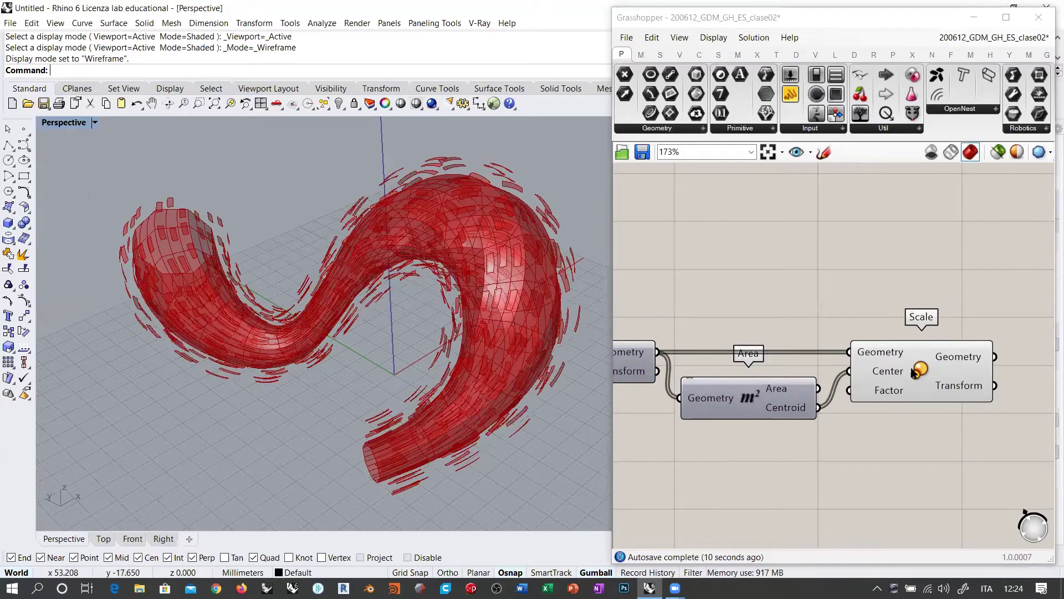
pyautogui.moveTo(914, 375); pyautogui.dragTo(907, 374)
pyautogui.click(818, 298)
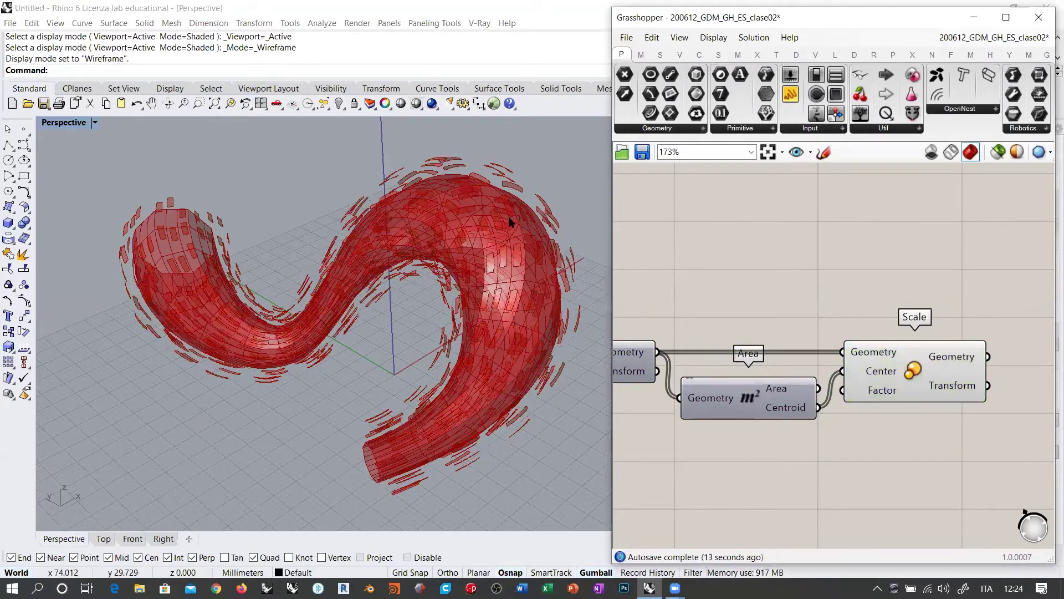
# - Add a Brep Wireframe component and connect Isotrim's Surface output to its Brep input
pyautogui.scroll(5, 527, 240)
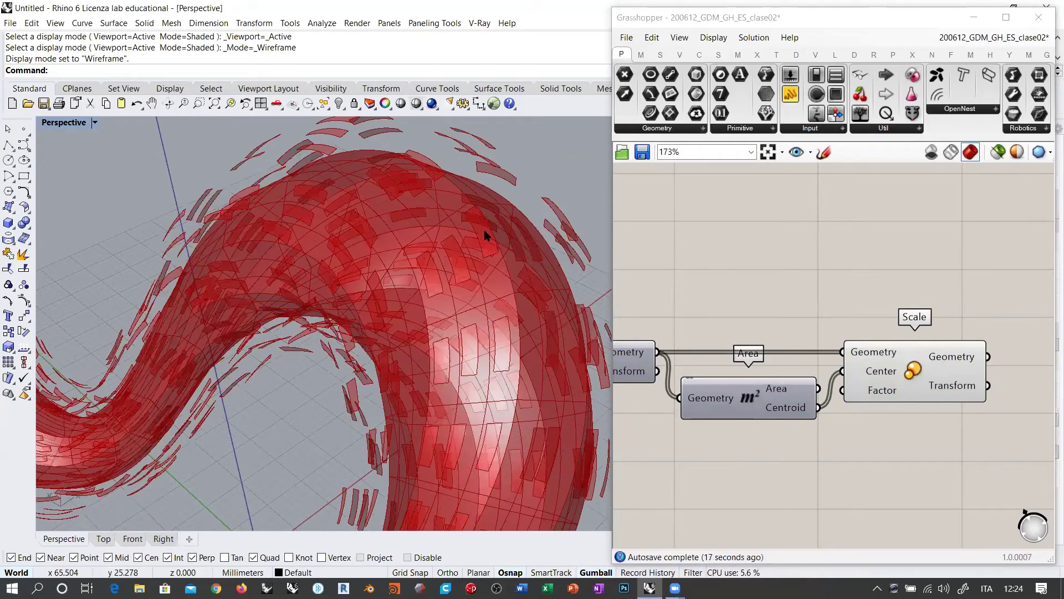
pyautogui.scroll(-5, 901, 334)
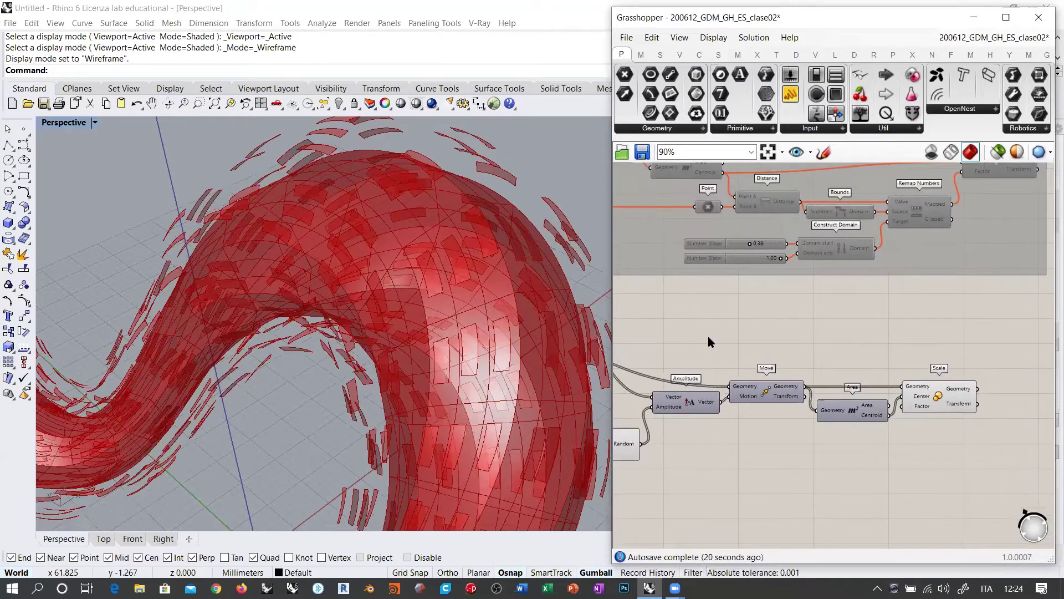
pyautogui.scroll(5, 707, 336)
pyautogui.click(737, 327)
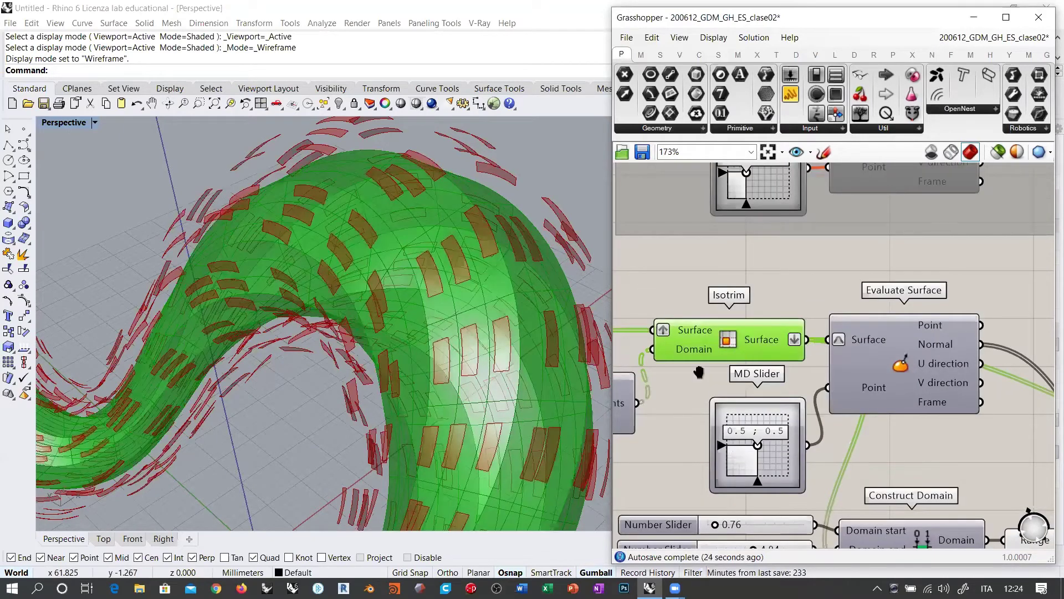
pyautogui.moveTo(698, 373); pyautogui.dragTo(576, 407, button='right')
pyautogui.doubleClick(933, 332)
pyautogui.write('wire')
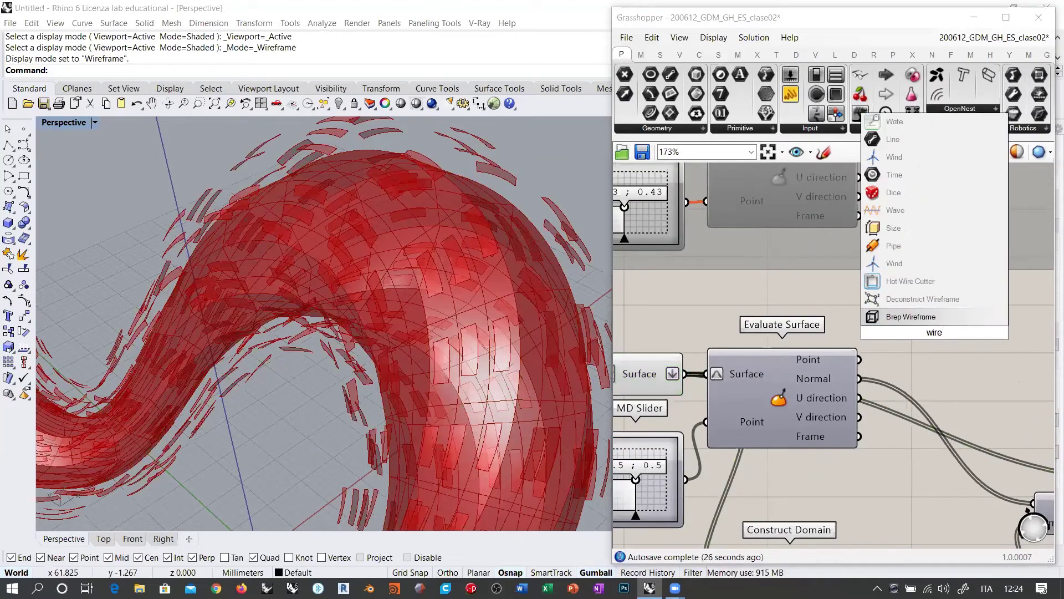
pyautogui.press('Return')
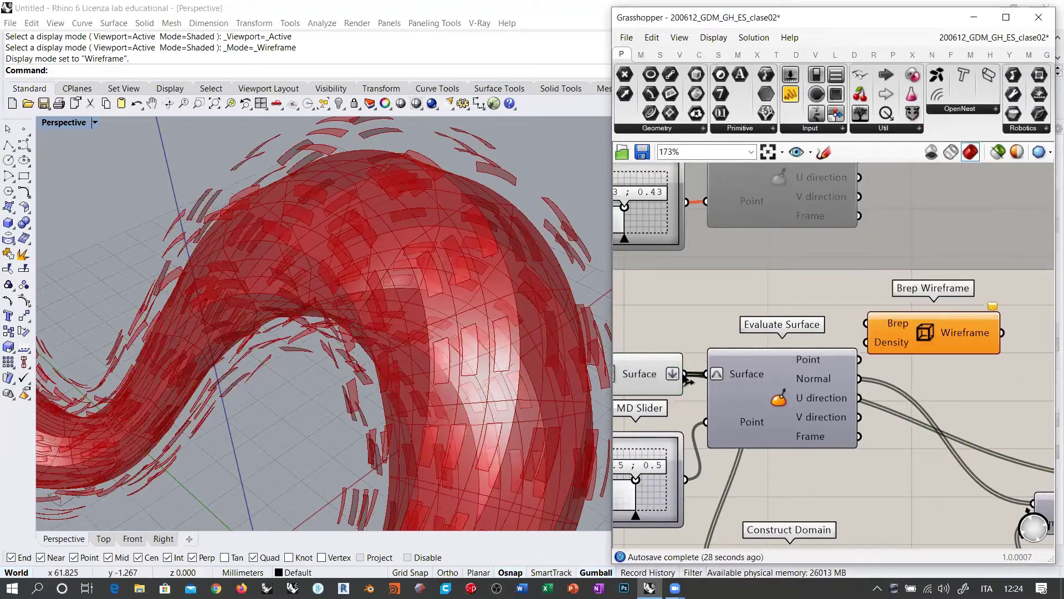
pyautogui.moveTo(686, 375); pyautogui.dragTo(867, 324)
# - Hide Isotrim's preview to inspect the wireframe alone, and shift the Brep Wireframe component farther from Evaluate Surface
pyautogui.click(628, 378)
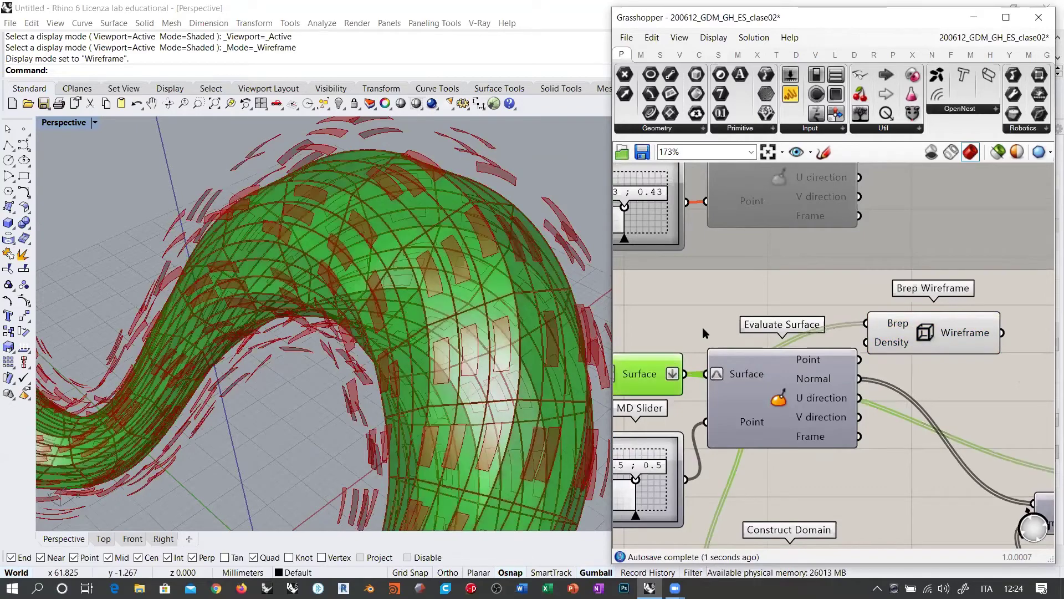
pyautogui.moveTo(422, 288); pyautogui.dragTo(363, 228, button='right')
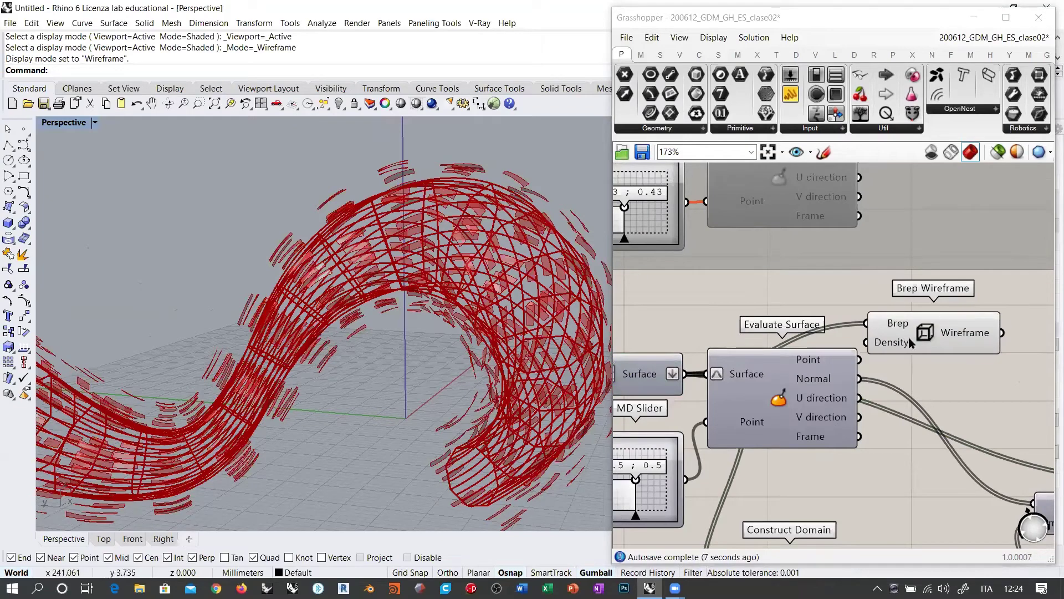
pyautogui.moveTo(909, 337); pyautogui.dragTo(787, 360, button='right')
pyautogui.click(815, 360)
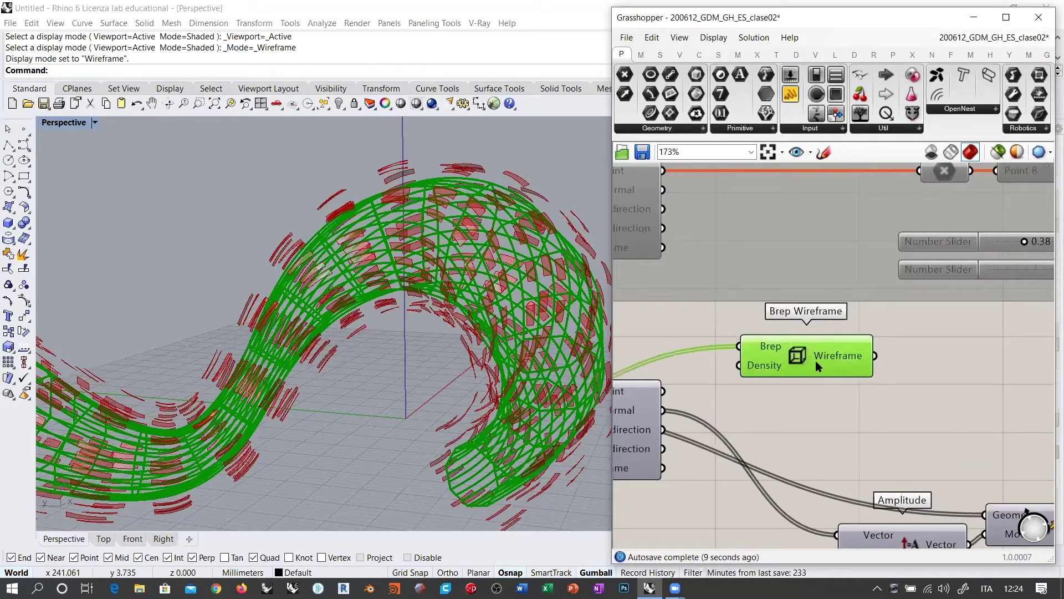
pyautogui.moveTo(816, 361); pyautogui.dragTo(840, 374)
pyautogui.click(837, 395)
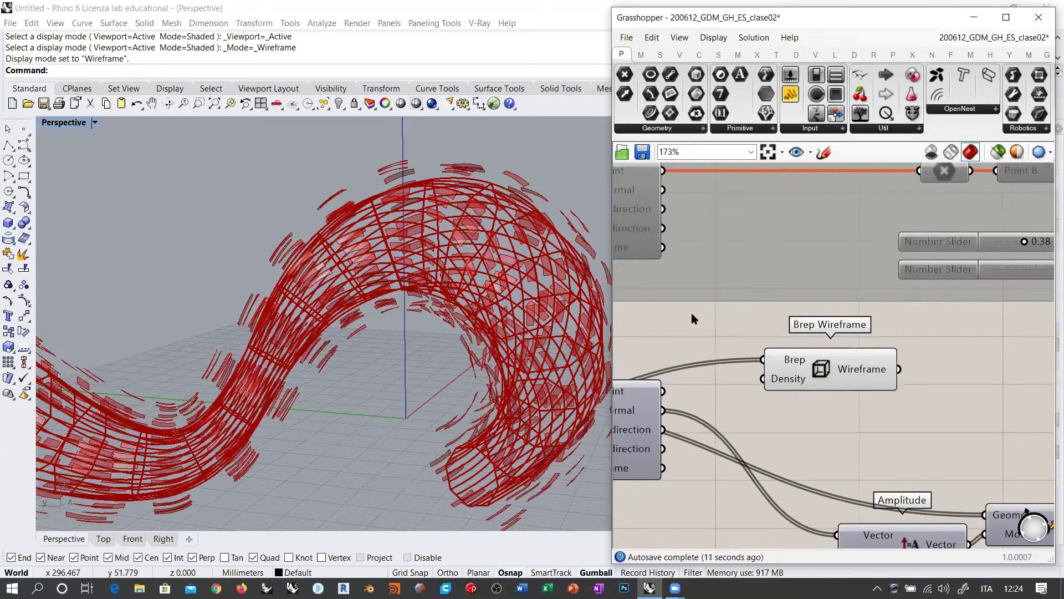
pyautogui.moveTo(865, 321); pyautogui.dragTo(778, 328, button='right')
pyautogui.scroll(2, 778, 370)
pyautogui.moveTo(776, 372)
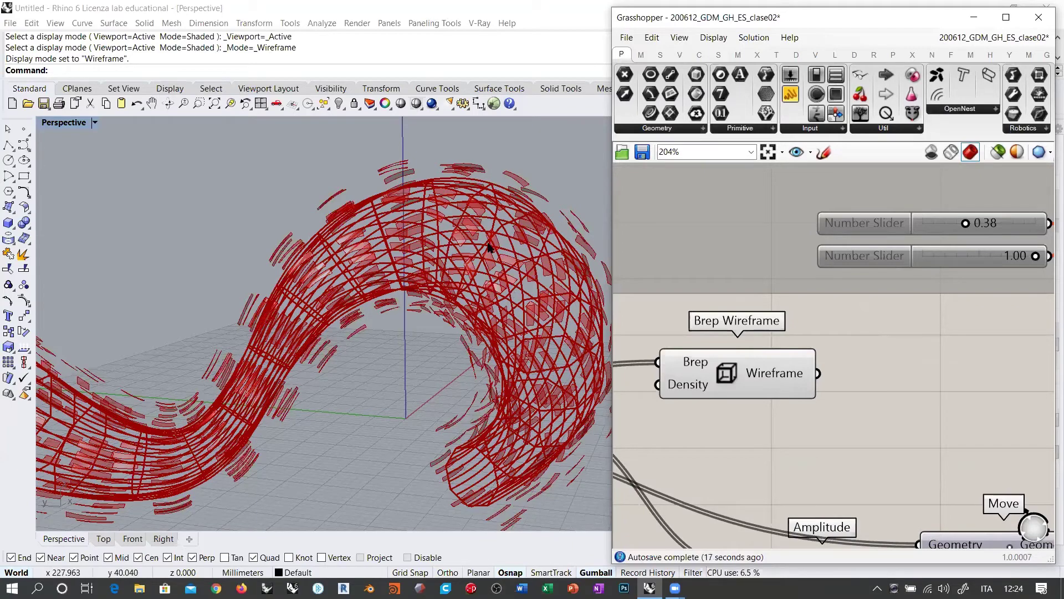
# - Add a Join Curves component beside Brep Wireframe and connect the Wireframe output to its Curves input
pyautogui.scroll(10, 488, 240)
pyautogui.moveTo(491, 239); pyautogui.dragTo(480, 196, button='right')
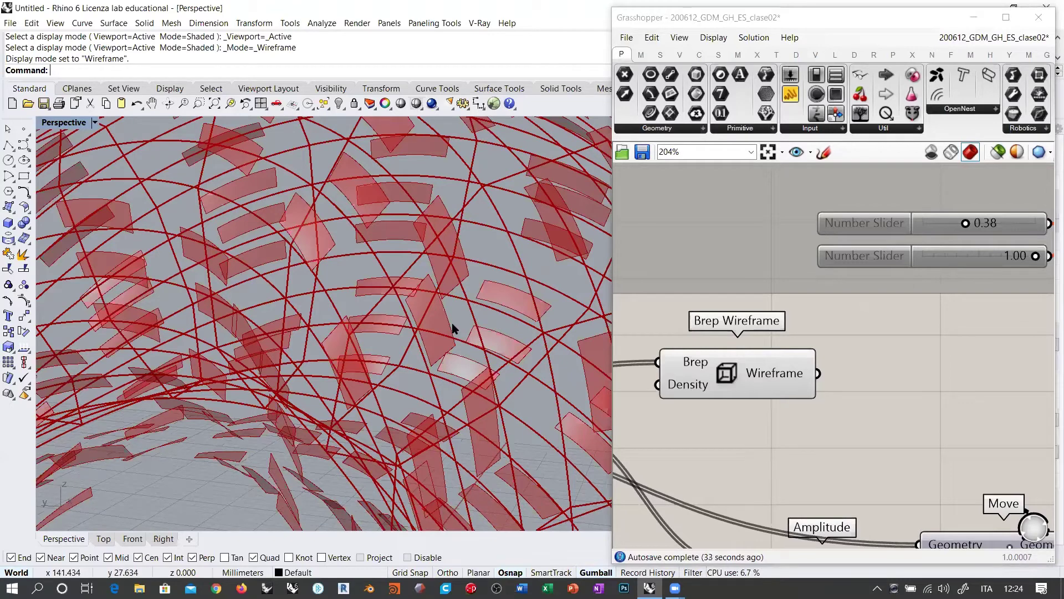
pyautogui.moveTo(852, 389); pyautogui.dragTo(823, 389, button='right')
pyautogui.doubleClick(886, 369)
pyautogui.write('join')
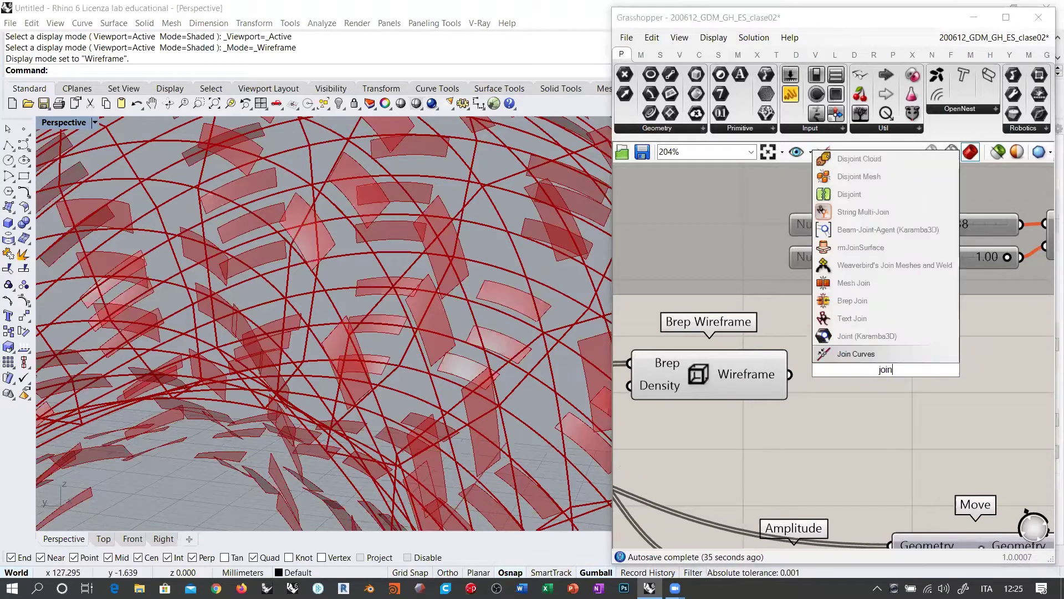
pyautogui.click(834, 353)
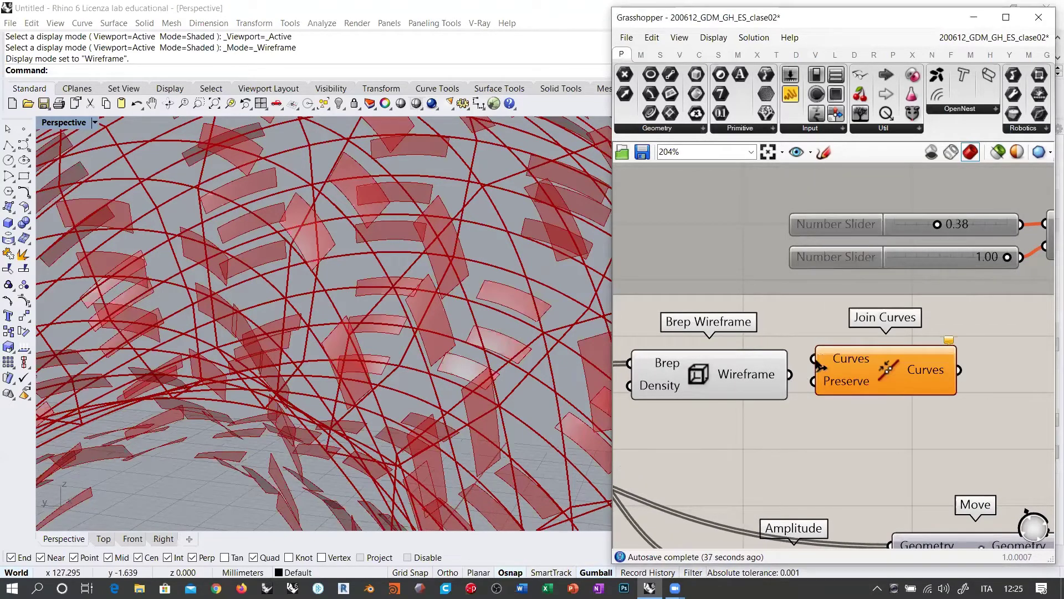
pyautogui.moveTo(815, 360); pyautogui.dragTo(789, 374)
pyautogui.moveTo(860, 364); pyautogui.dragTo(862, 379)
# - Turn off the Brep Wireframe component's preview and check the data structure of the Join Curves output
pyautogui.click(724, 381)
pyautogui.hotkey('ctrl', 'q')
pyautogui.click(750, 430)
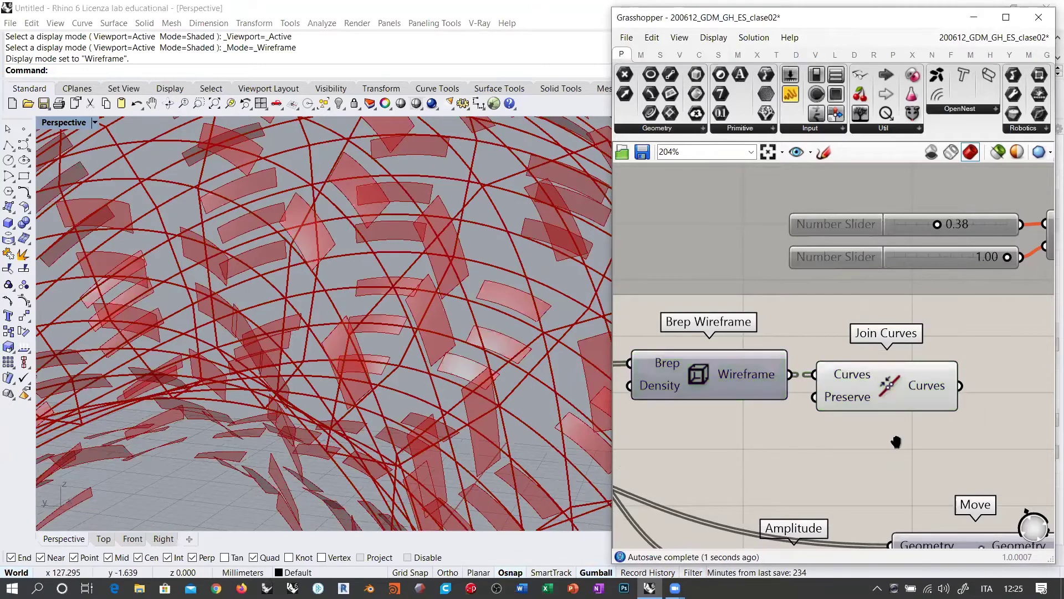
pyautogui.moveTo(896, 442); pyautogui.dragTo(754, 422, button='right')
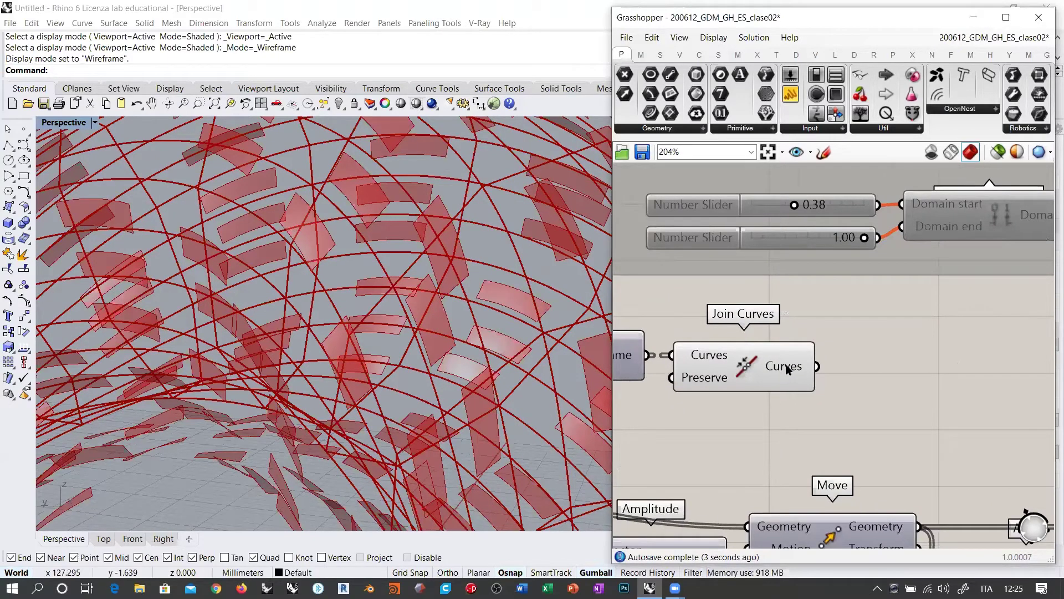
pyautogui.moveTo(788, 369)
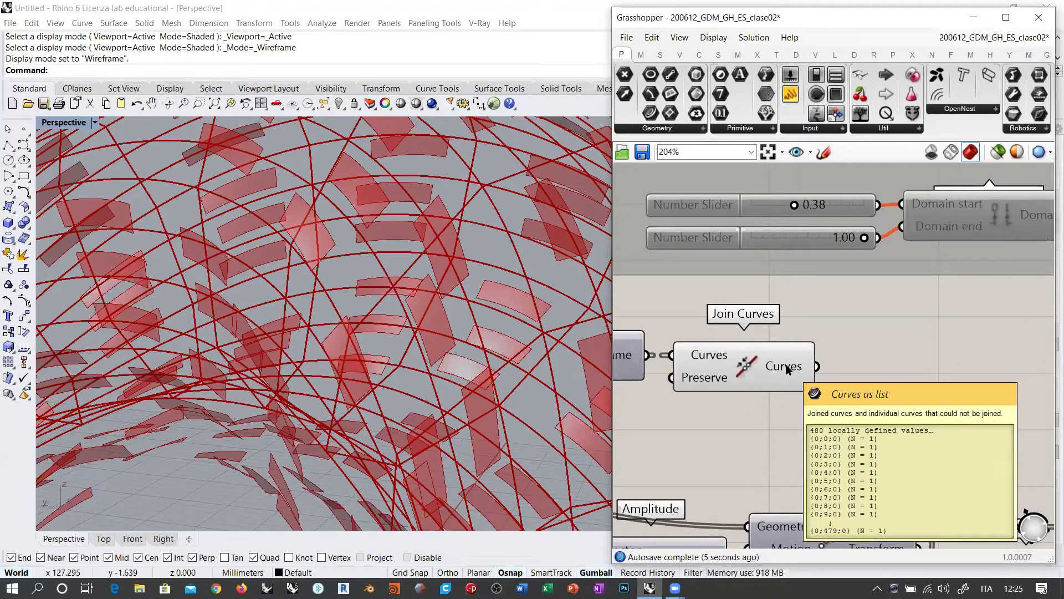
# - Move the Brep Wireframe and Join Curves components together along the canvas to just above and beyond the Scale component
pyautogui.scroll(-3, 788, 369)
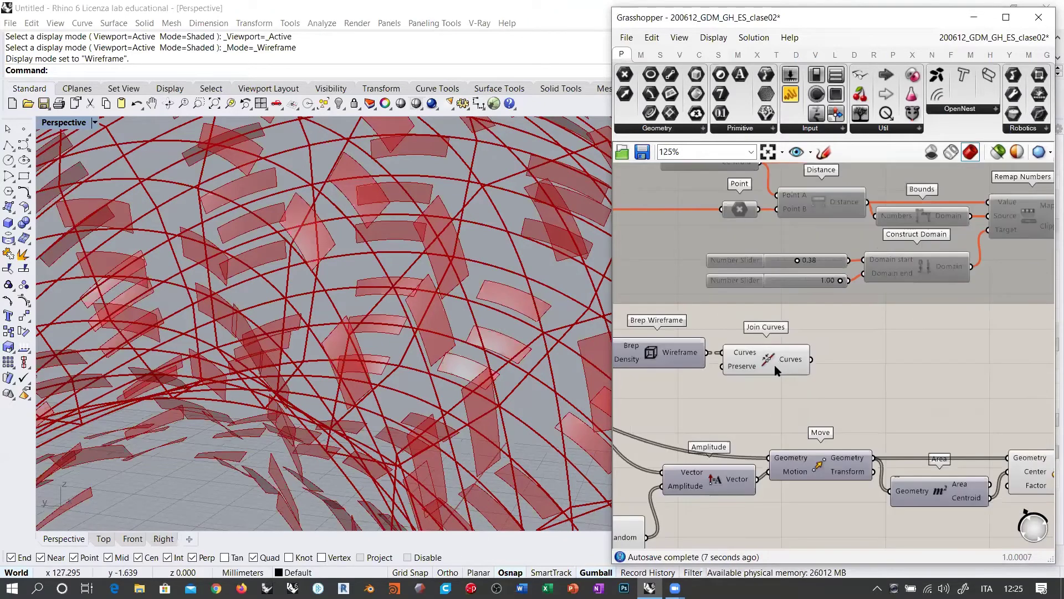
pyautogui.moveTo(775, 366); pyautogui.dragTo(853, 354, button='right')
pyautogui.moveTo(874, 381); pyautogui.dragTo(1006, 359)
pyautogui.scroll(-1, 764, 363)
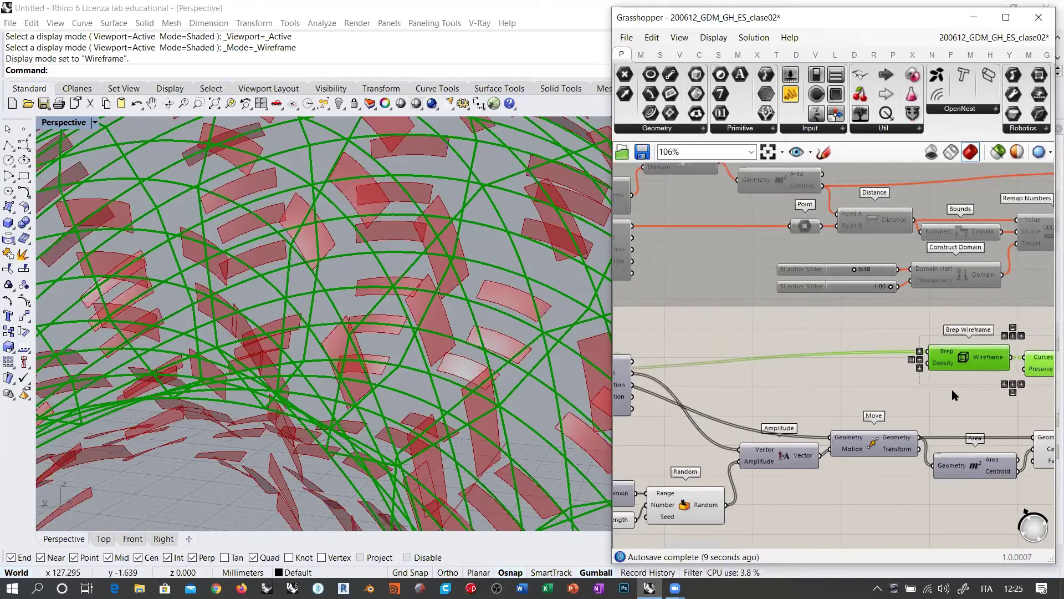
pyautogui.moveTo(953, 389); pyautogui.dragTo(646, 375, button='right')
pyautogui.moveTo(666, 347); pyautogui.dragTo(863, 348)
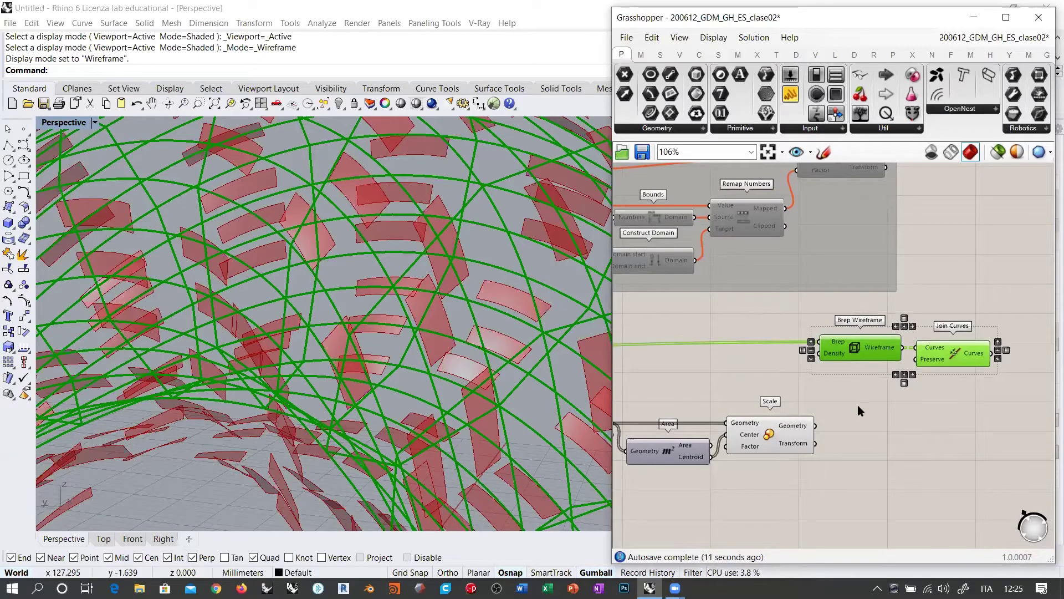
# - Duplicate the Brep Wireframe and Join Curves pair below the original and feed the copy's Brep input from Scale's Geometry output
pyautogui.moveTo(858, 405); pyautogui.dragTo(777, 396, button='right')
pyautogui.moveTo(771, 351); pyautogui.dragTo(815, 415)
pyautogui.moveTo(733, 415); pyautogui.dragTo(771, 409)
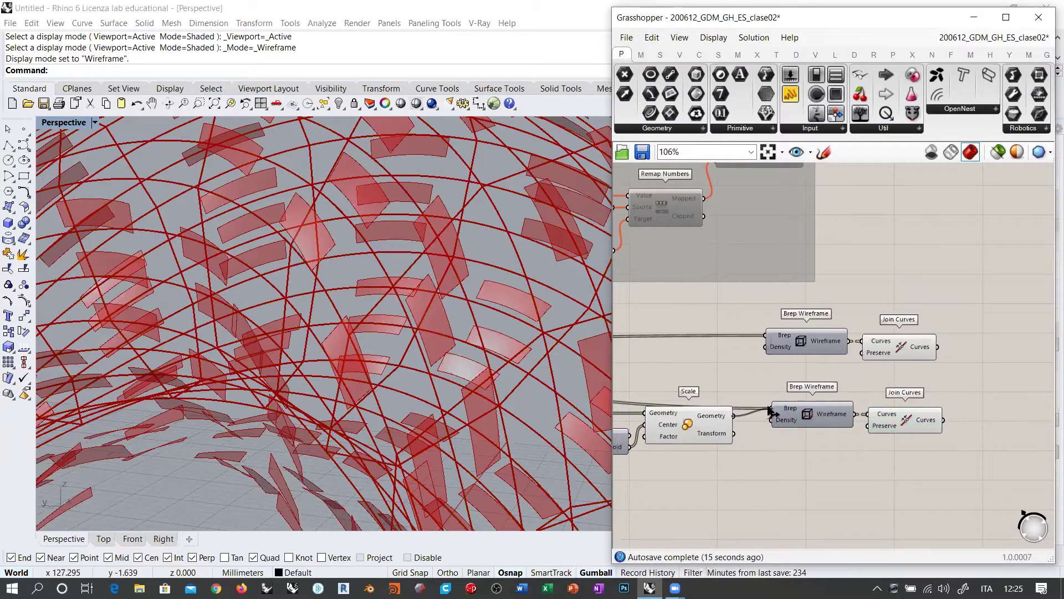
# - Turn off the Scale component's preview and look over the remaining panel outlines in the Perspective view
pyautogui.click(688, 427)
pyautogui.hotkey('ctrl', 'q')
pyautogui.click(682, 446)
pyautogui.moveTo(477, 344); pyautogui.dragTo(464, 303, button='right')
pyautogui.scroll(-6, 434, 330)
pyautogui.scroll(4, 505, 256)
pyautogui.moveTo(505, 257); pyautogui.dragTo(459, 258, button='right')
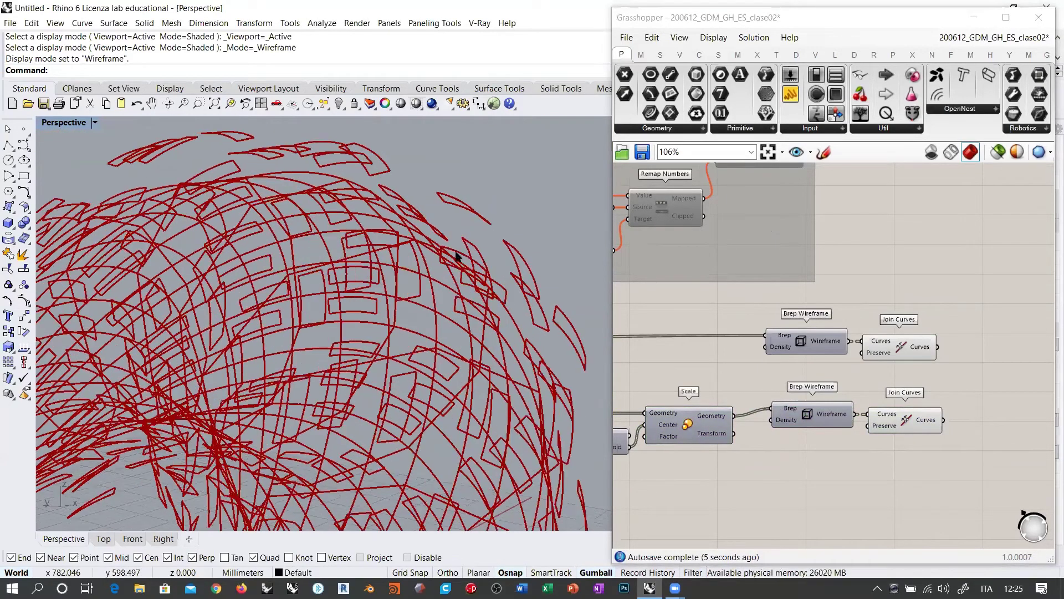
pyautogui.moveTo(443, 302); pyautogui.dragTo(468, 345, button='right')
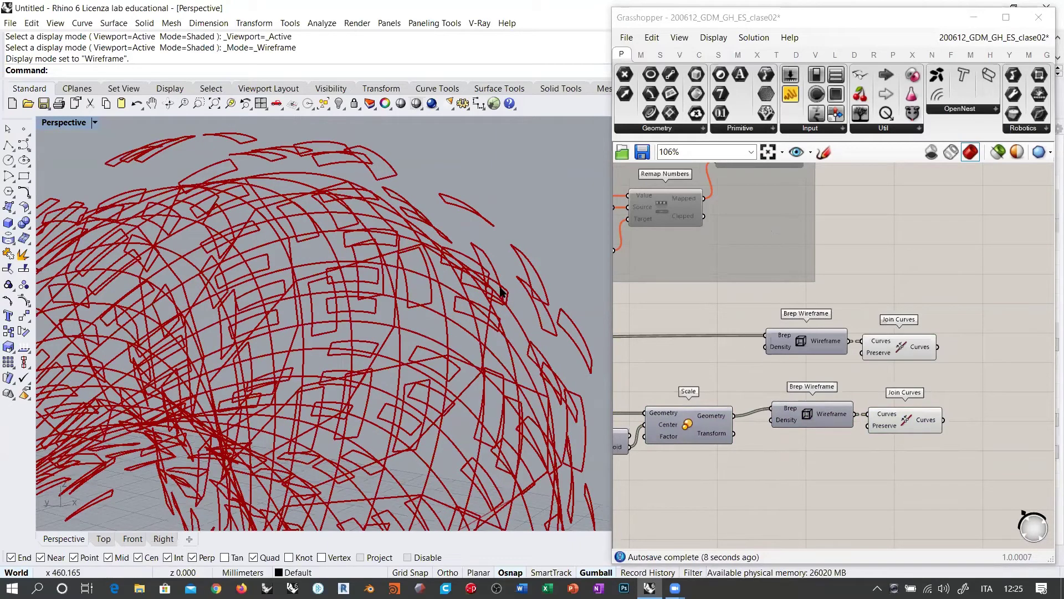
pyautogui.moveTo(500, 292); pyautogui.dragTo(615, 303, button='right')
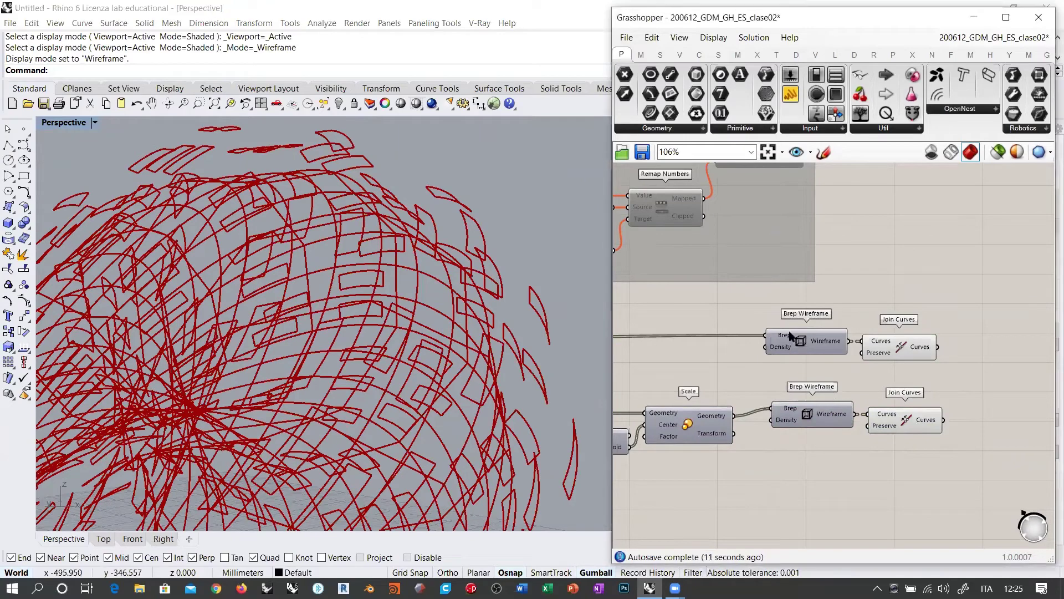
# - Align the two Brep Wireframe components vertically with each other, and do the same for the two Join Curves components
pyautogui.moveTo(866, 427); pyautogui.dragTo(718, 305)
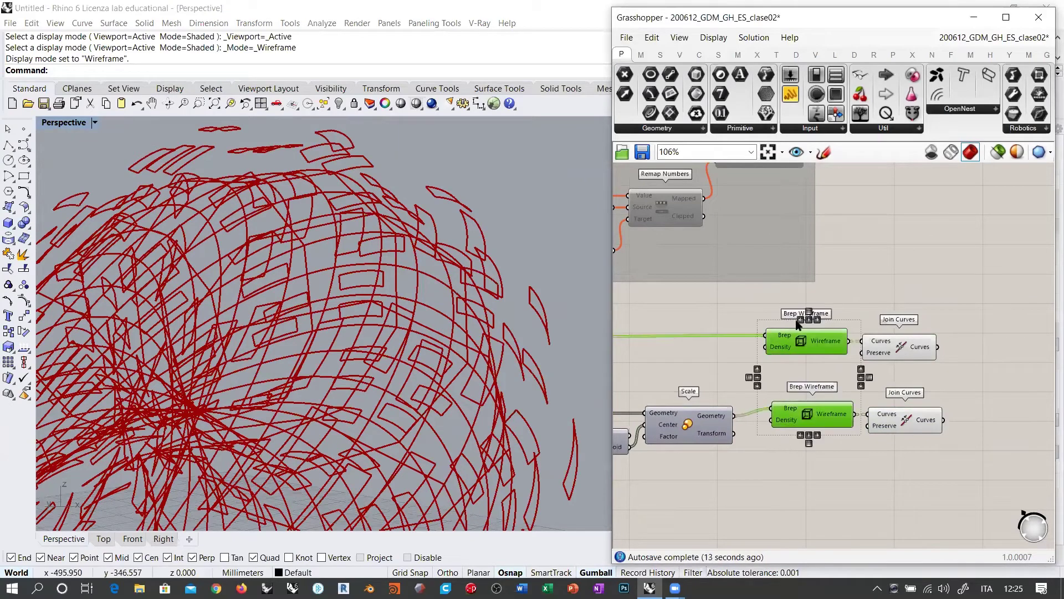
pyautogui.moveTo(940, 300); pyautogui.dragTo(858, 437)
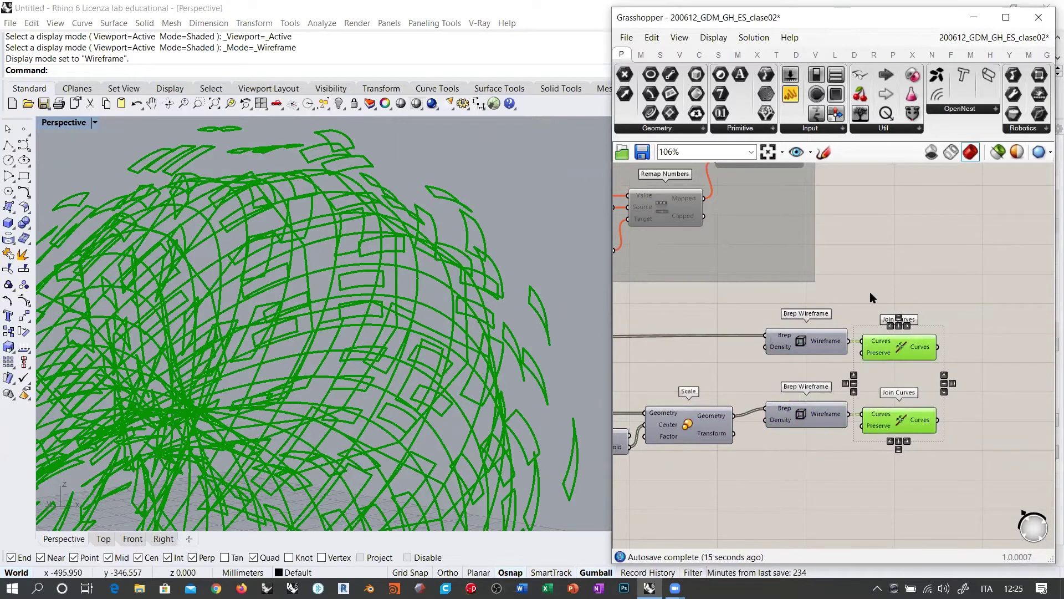
pyautogui.click(870, 293)
# - Add a Loft component after the Join Curves pair and connect the upper Join Curves output to its Curves input
pyautogui.moveTo(915, 395); pyautogui.dragTo(720, 387, button='right')
pyautogui.scroll(1, 740, 367)
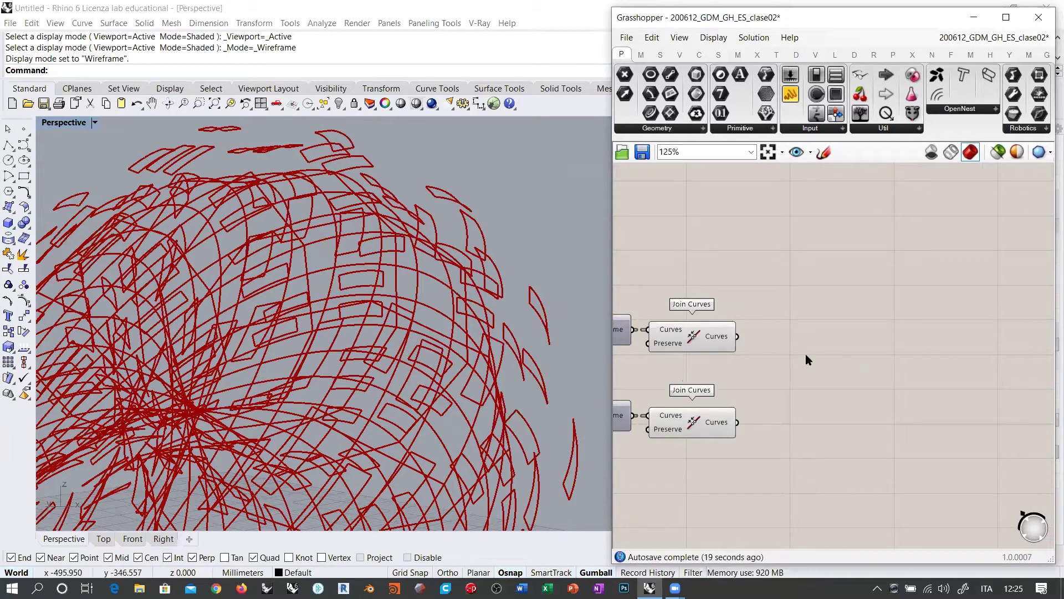
pyautogui.scroll(1, 698, 361)
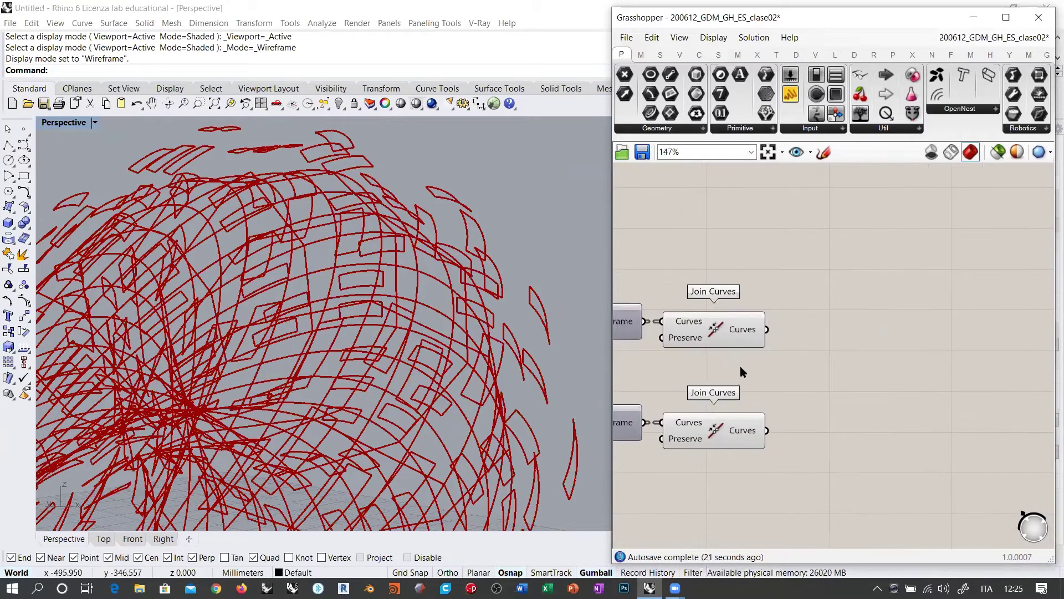
pyautogui.doubleClick(860, 364)
pyautogui.write('loft')
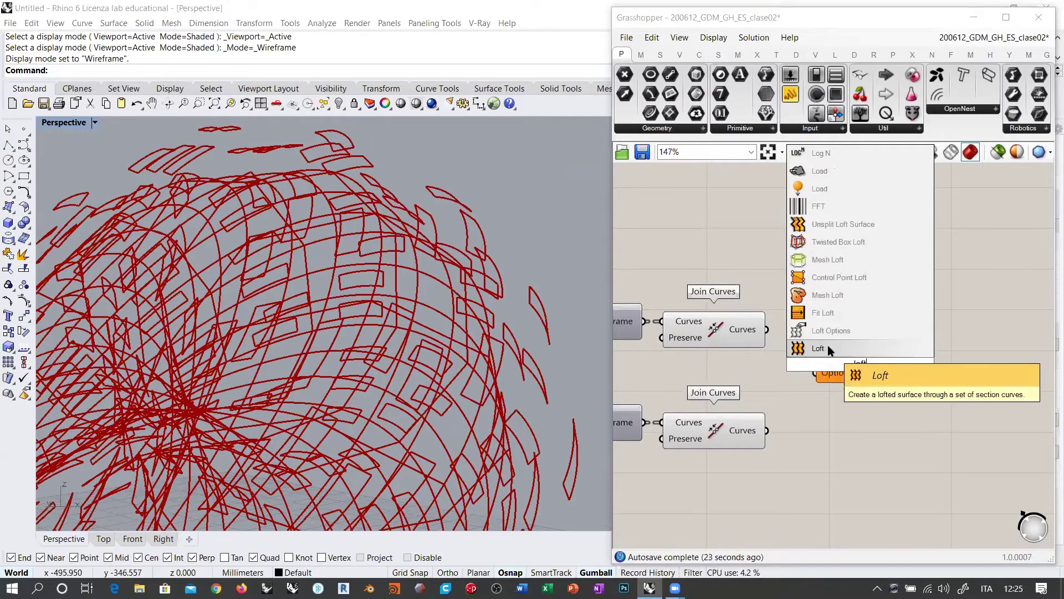
pyautogui.click(818, 348)
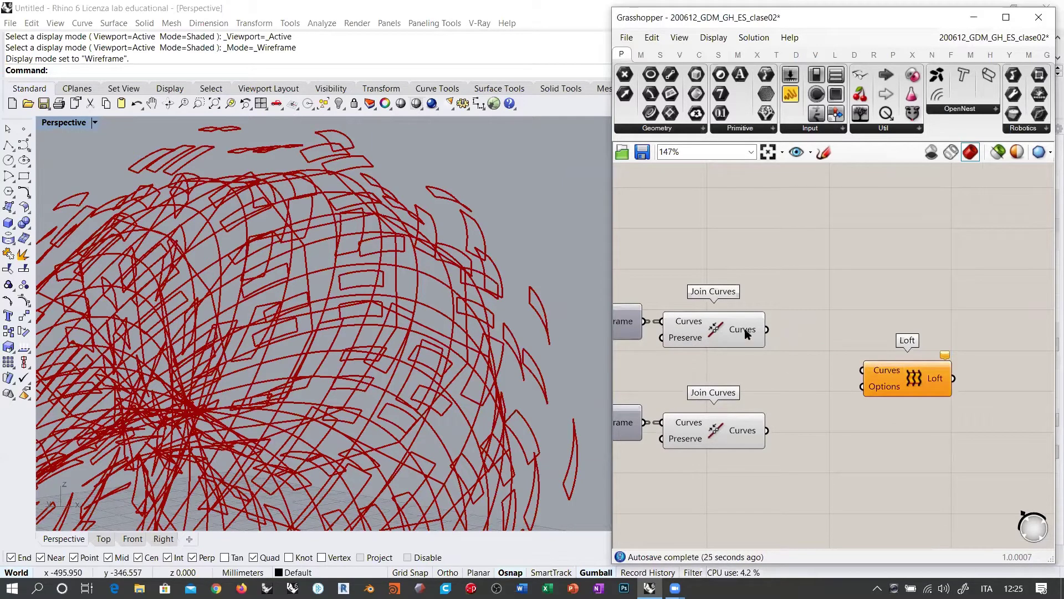
pyautogui.moveTo(766, 329); pyautogui.dragTo(863, 370)
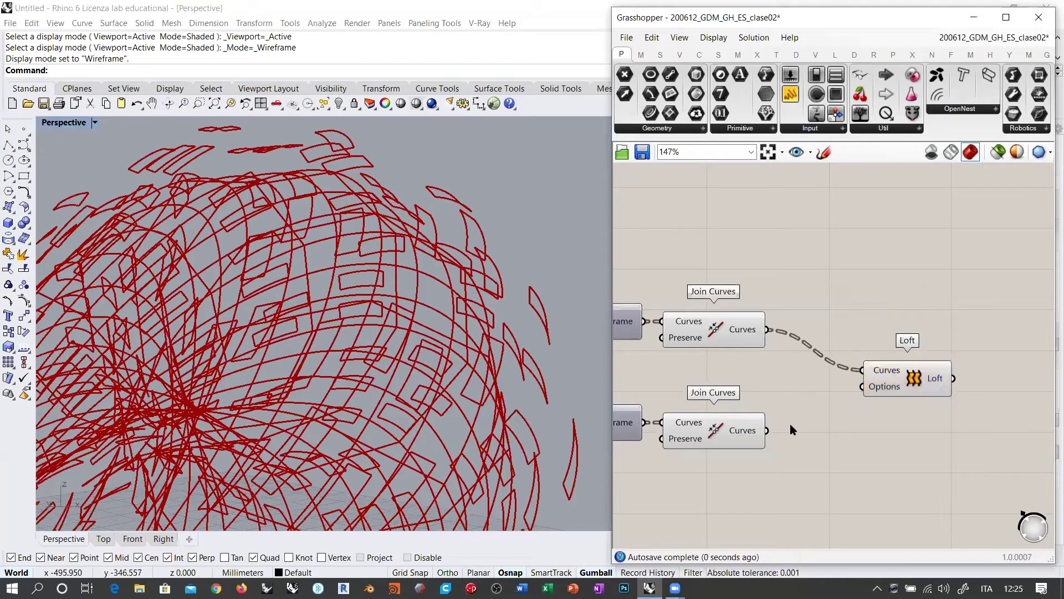
pyautogui.click(911, 377)
pyautogui.click(829, 298)
# - Add the lower Join Curves output as a second source of Loft's Curves input and centre Loft between the two components
pyautogui.moveTo(739, 330)
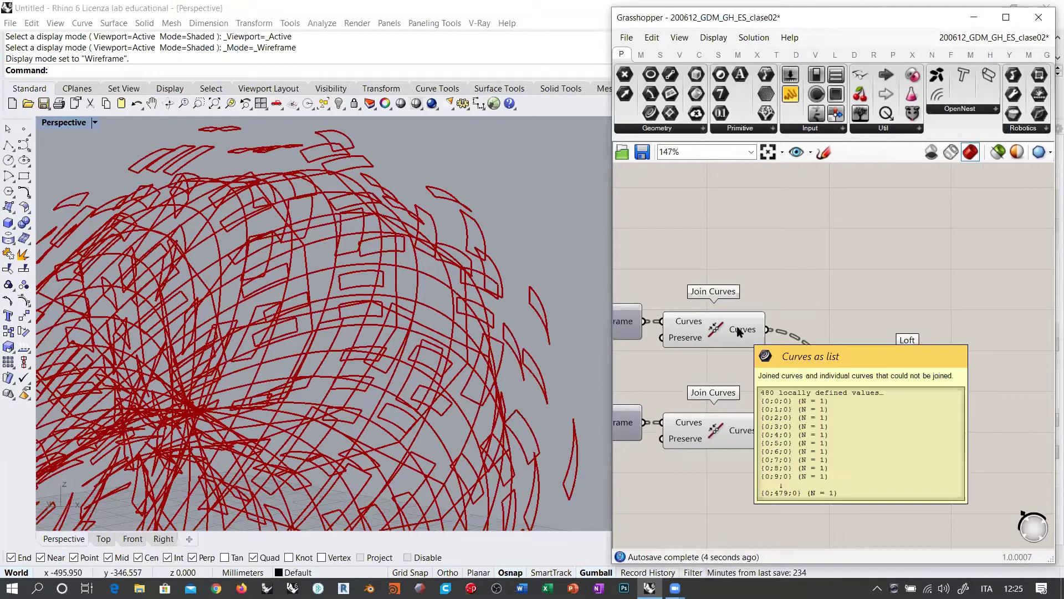
pyautogui.moveTo(890, 375)
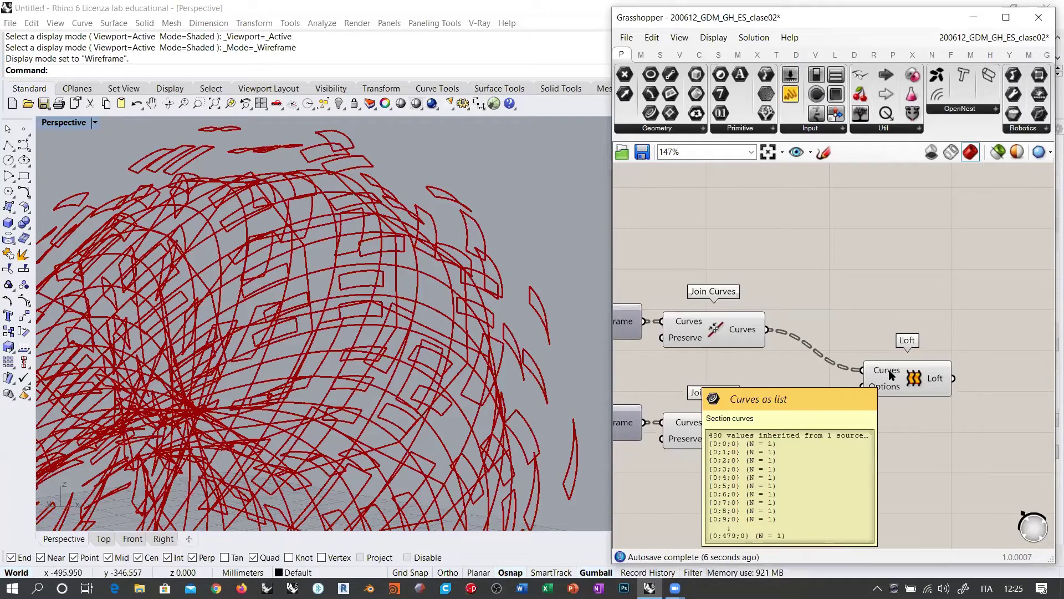
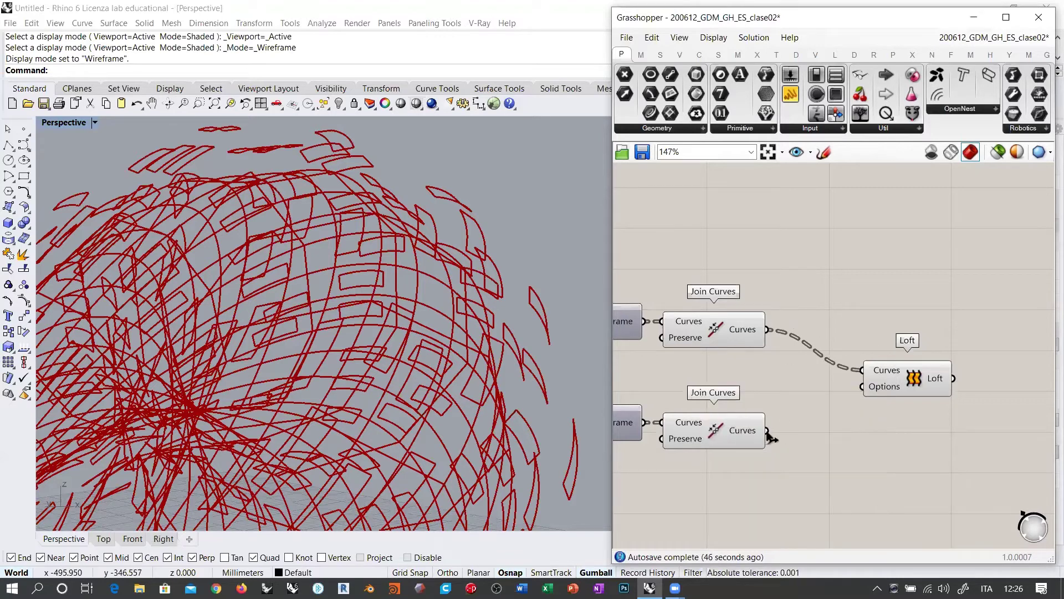
pyautogui.moveTo(767, 430); pyautogui.dragTo(862, 384)
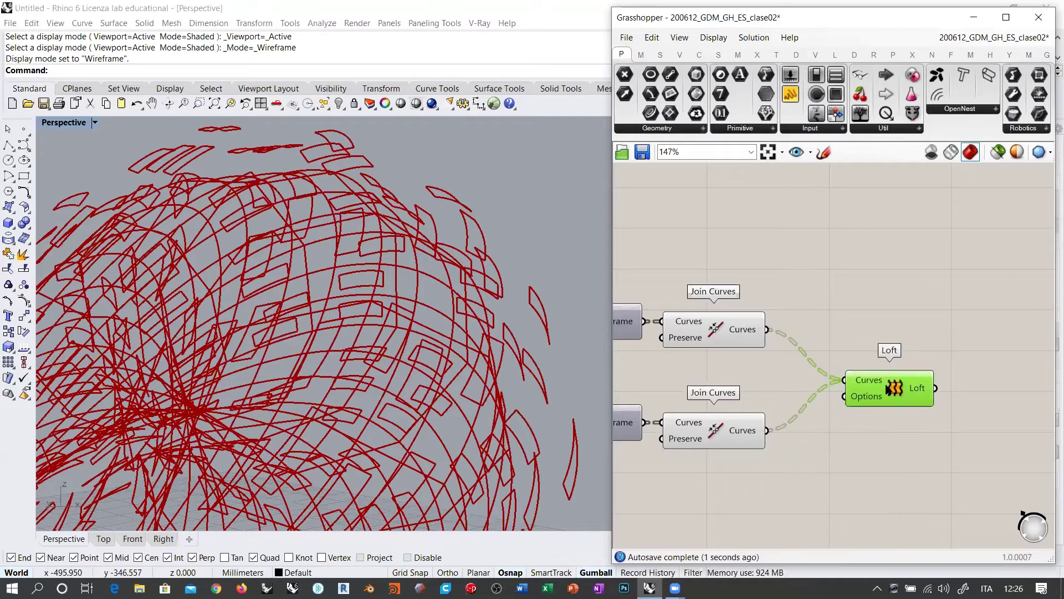
pyautogui.click(863, 334)
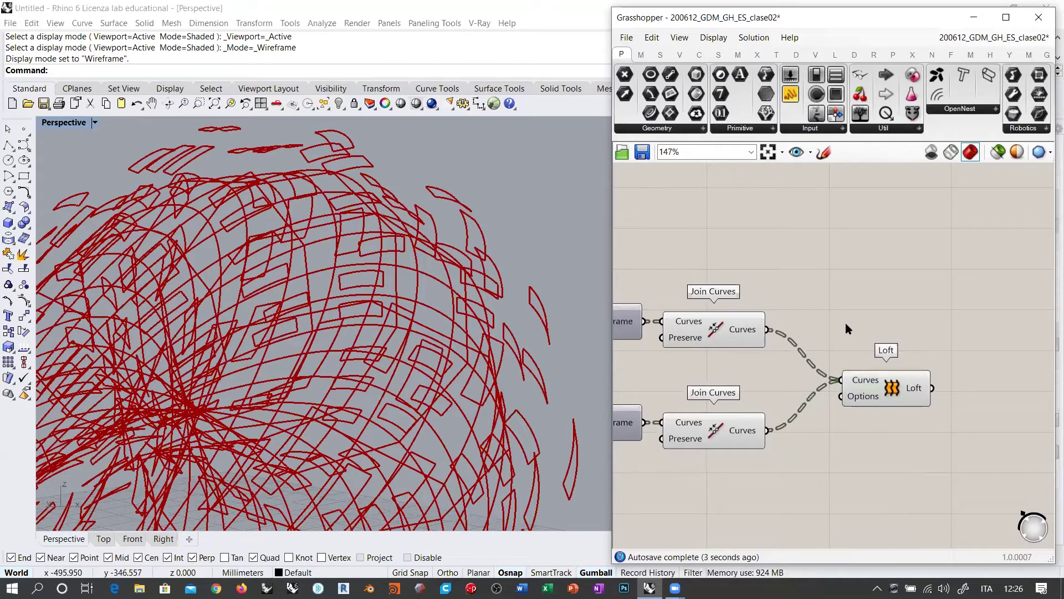
# - Examine the outlines in the Perspective view and compare the data paths of the two Join Curves outputs
pyautogui.moveTo(434, 296); pyautogui.dragTo(406, 266, button='right')
pyautogui.moveTo(418, 314); pyautogui.dragTo(421, 271, button='right')
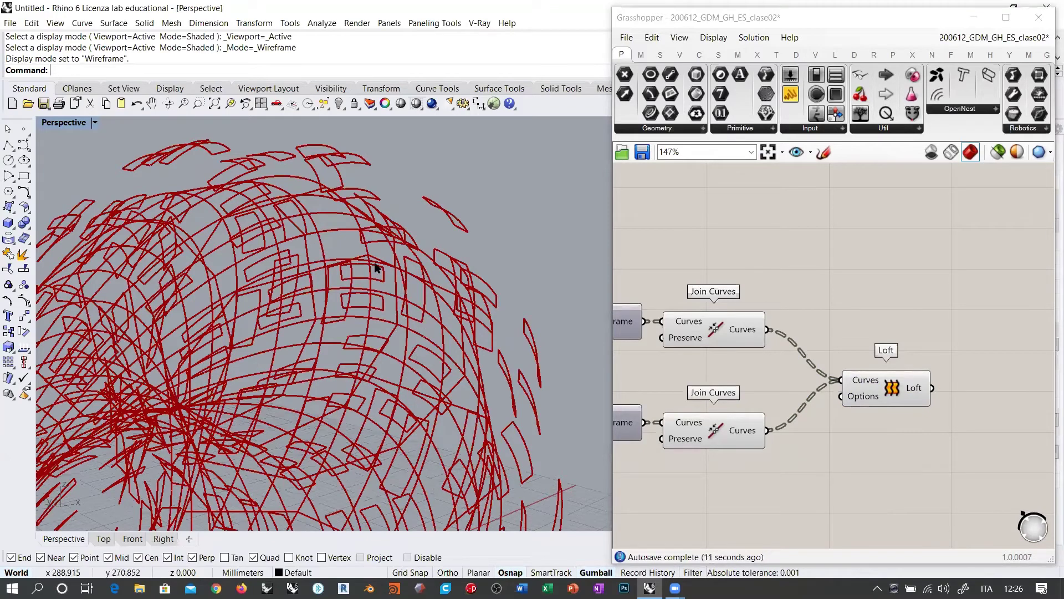
pyautogui.moveTo(378, 342); pyautogui.dragTo(465, 377, button='right')
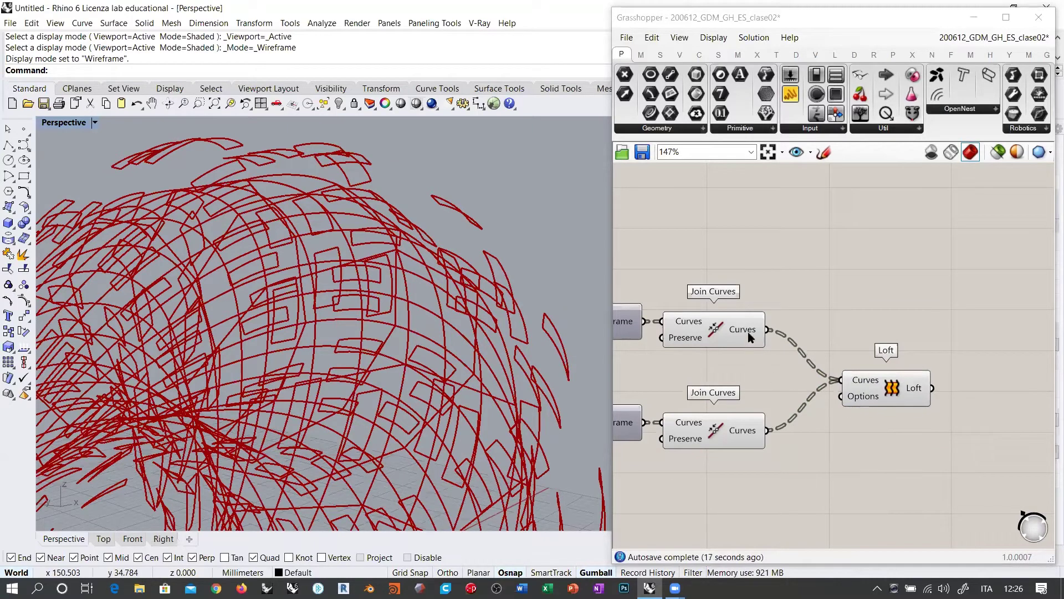
pyautogui.moveTo(748, 334)
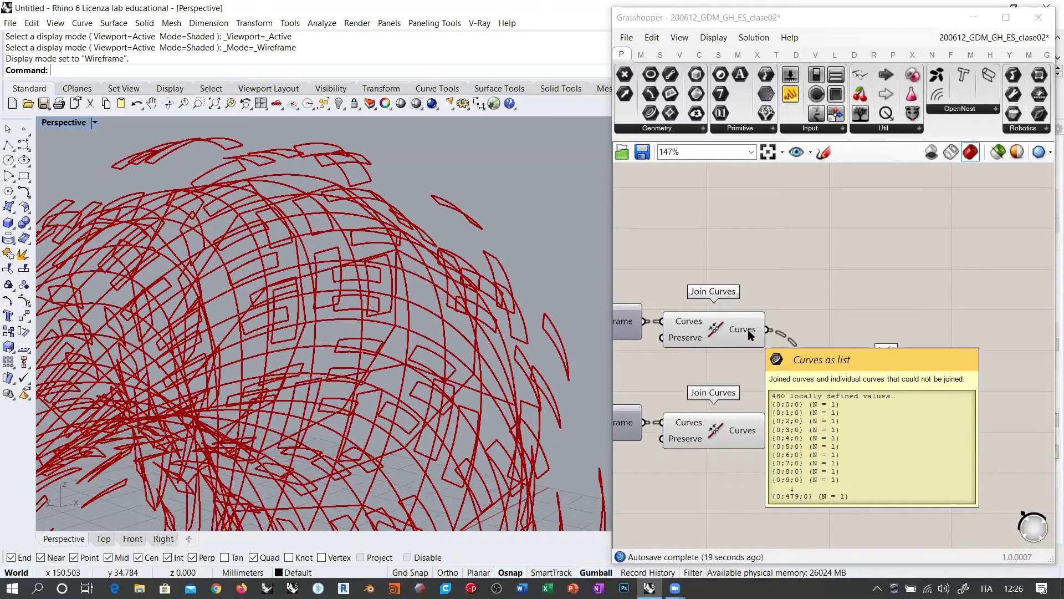
pyautogui.moveTo(748, 433)
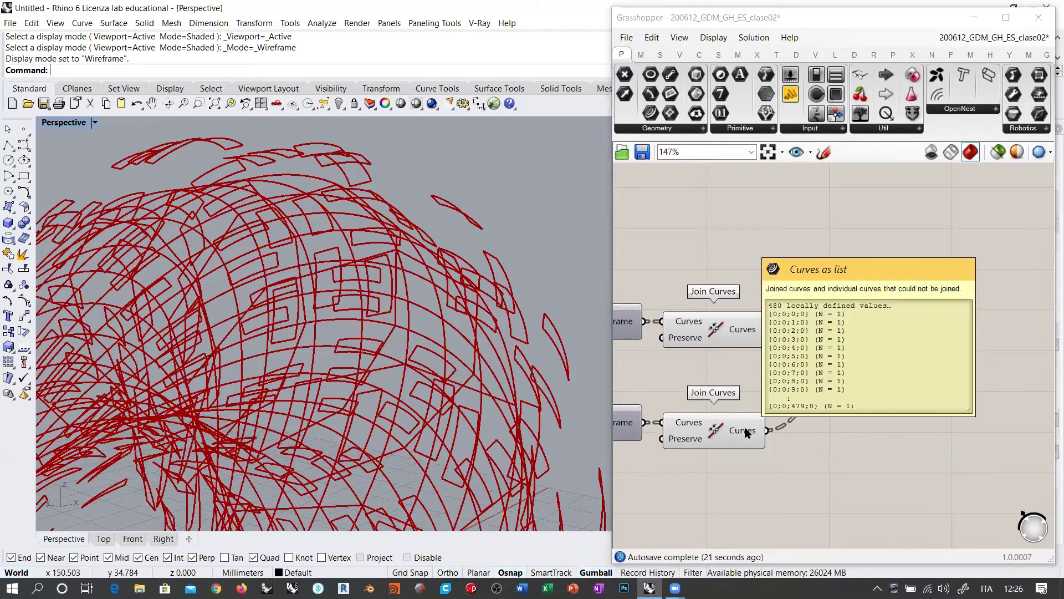
# - Place a Param Viewer above Loft and connect the upper Join Curves output to it
pyautogui.moveTo(853, 469); pyautogui.dragTo(820, 490, button='right')
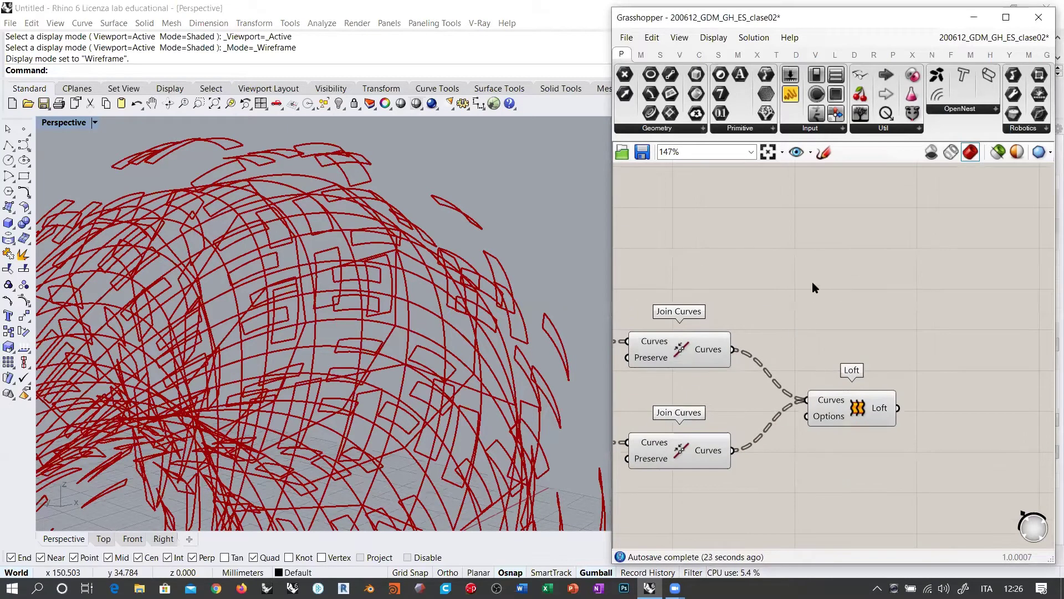
pyautogui.doubleClick(813, 283)
pyautogui.write('param')
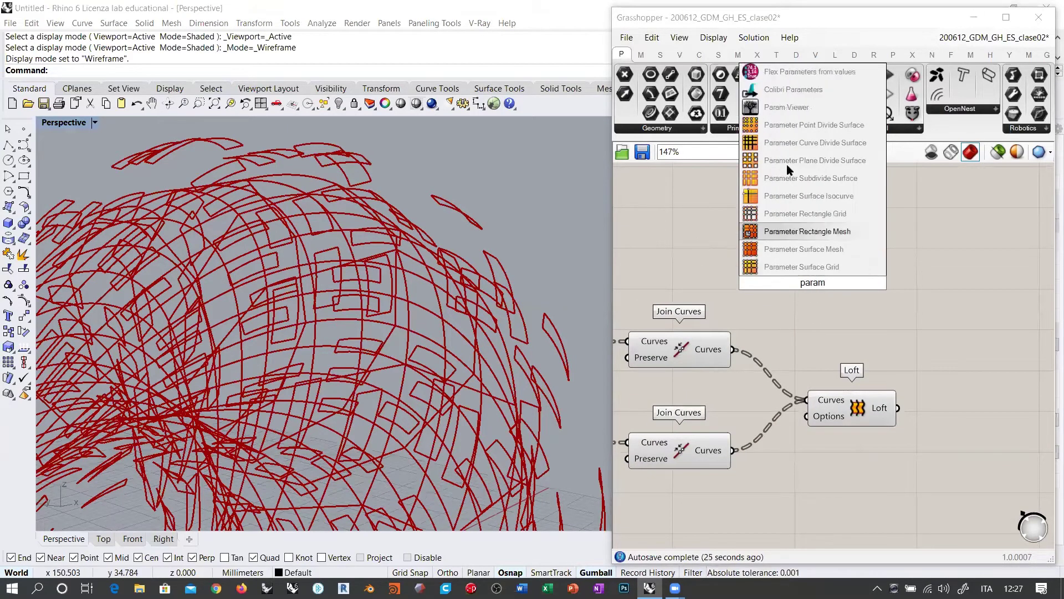
pyautogui.click(786, 162)
pyautogui.scroll(3, 735, 348)
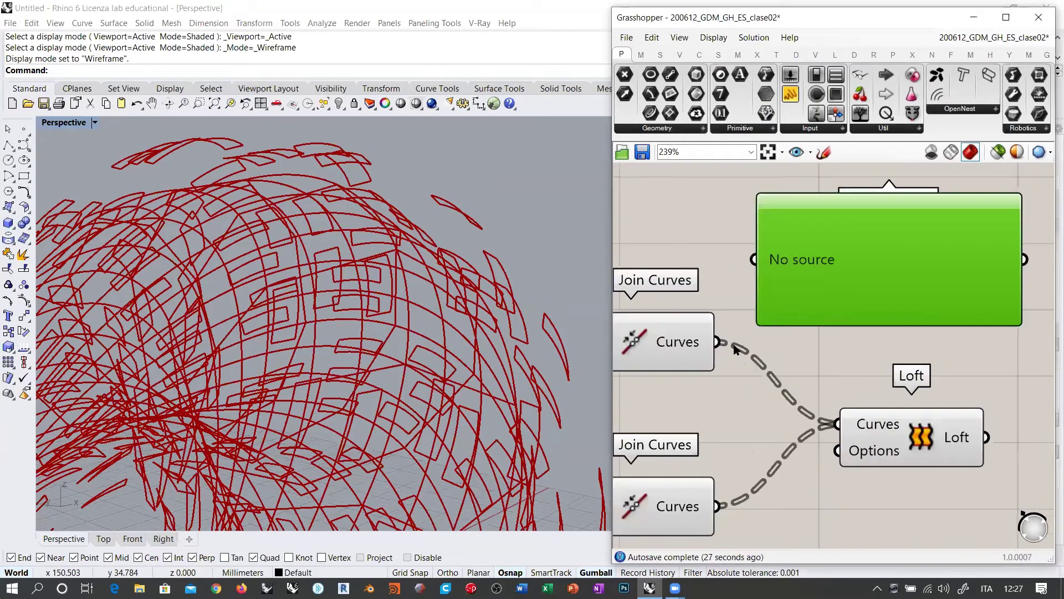
pyautogui.scroll(-1, 800, 337)
pyautogui.moveTo(753, 350); pyautogui.dragTo(779, 281)
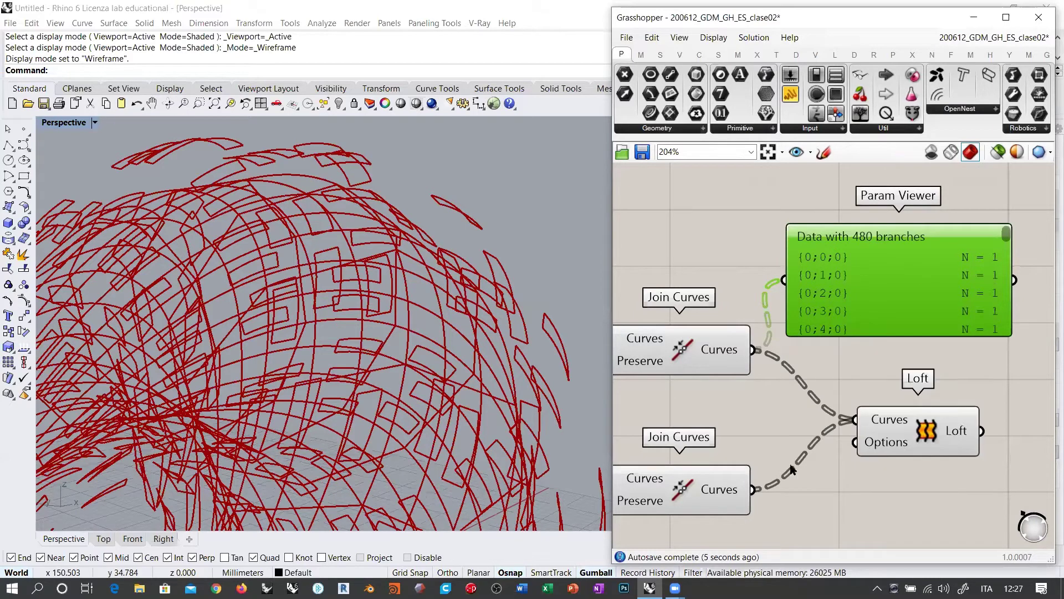
# - Replace the Param Viewer's source with the lower Join Curves output and enlarge the viewer to show more branches
pyautogui.moveTo(755, 489); pyautogui.dragTo(783, 280)
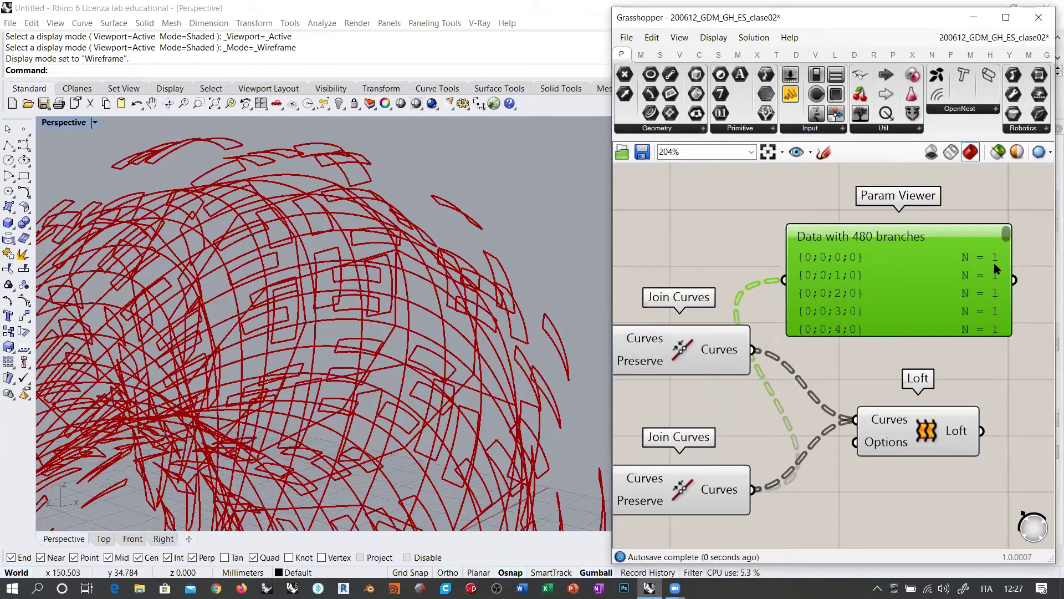
pyautogui.moveTo(906, 337); pyautogui.dragTo(903, 400)
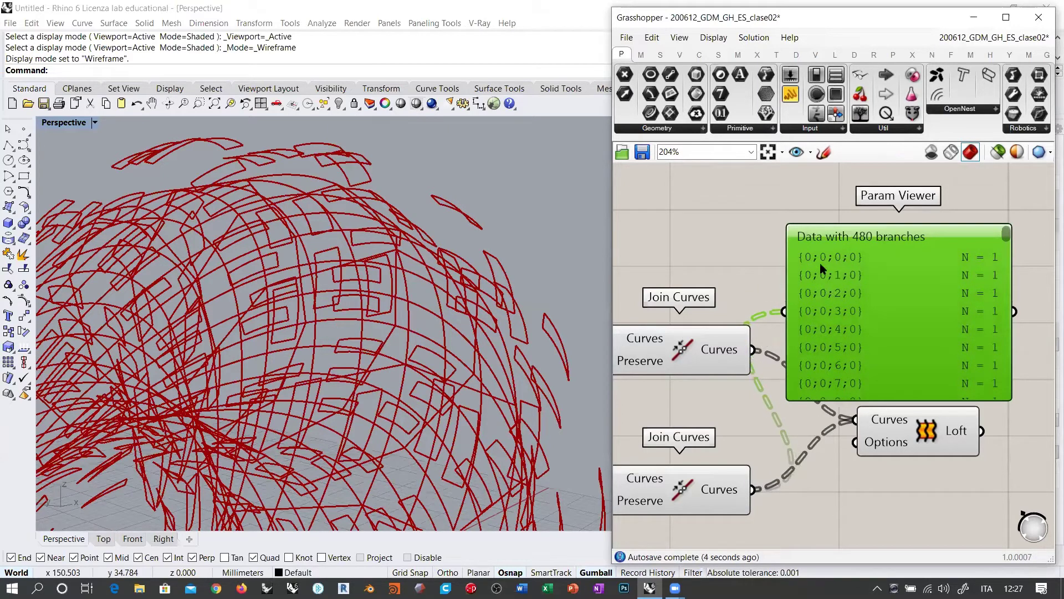
# - Compare the branch paths of the upper and lower Join Curves outputs by feeding each in turn into the Param Viewer
pyautogui.moveTo(754, 350); pyautogui.dragTo(784, 310)
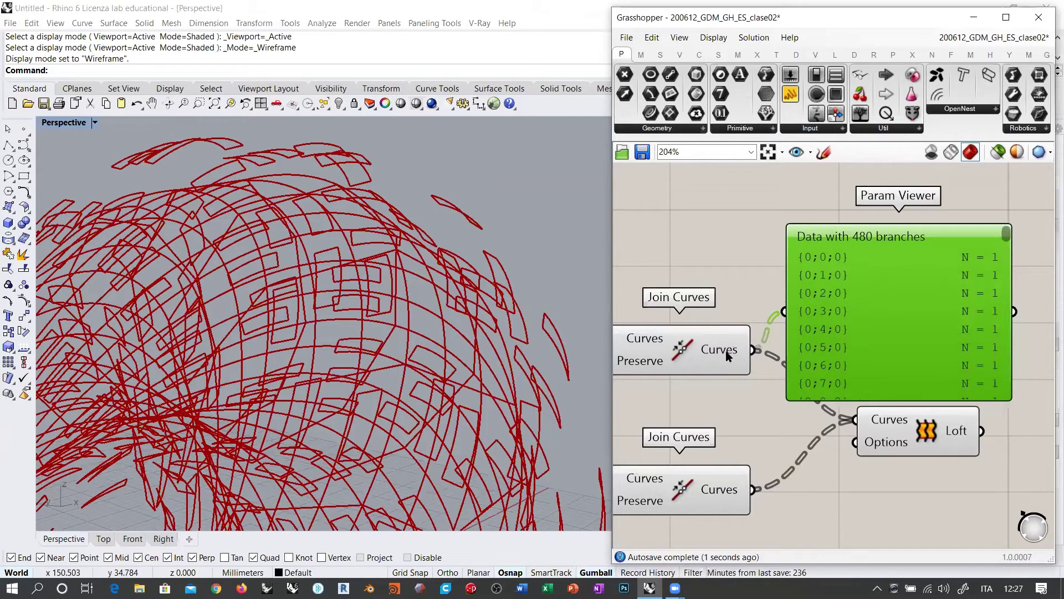
pyautogui.moveTo(728, 355)
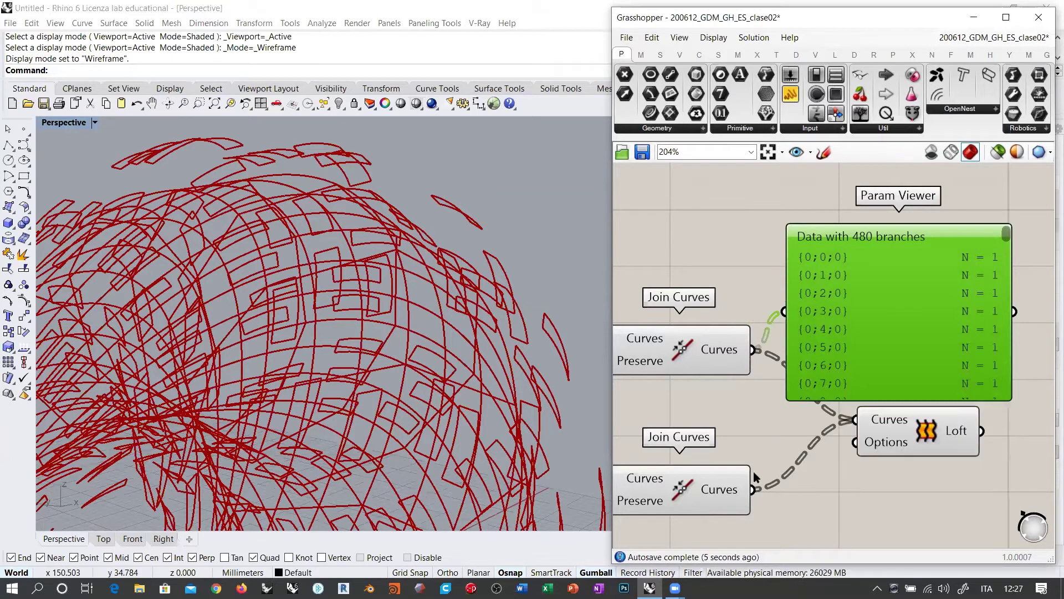
pyautogui.moveTo(753, 489); pyautogui.dragTo(782, 311)
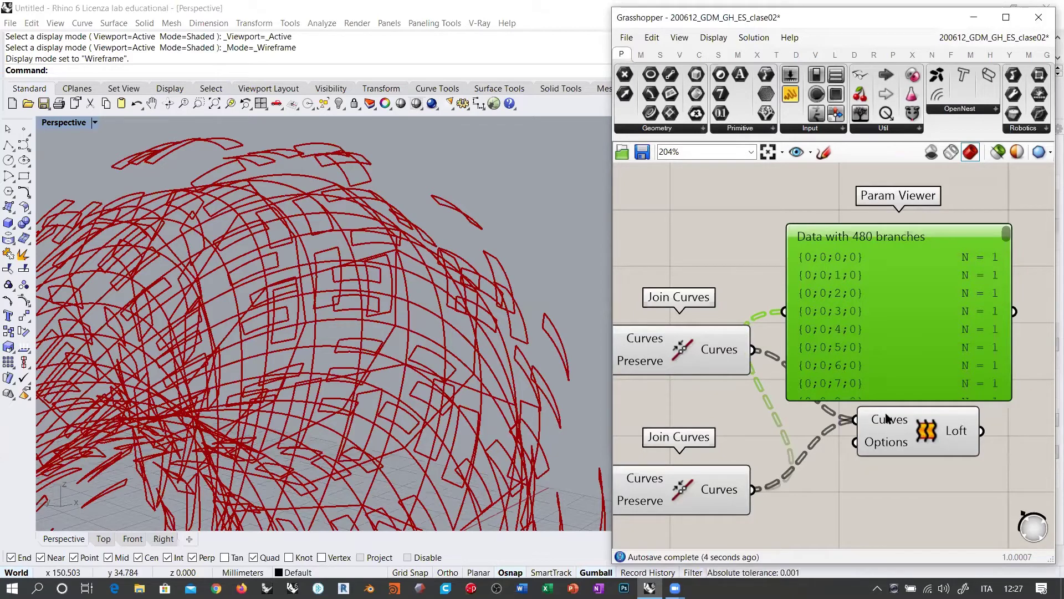
# - Shift Loft aside, add a Curve parameter below it and connect both Join Curves outputs to that parameter
pyautogui.moveTo(882, 449); pyautogui.dragTo(791, 406, button='right')
pyautogui.moveTo(791, 406); pyautogui.dragTo(903, 407)
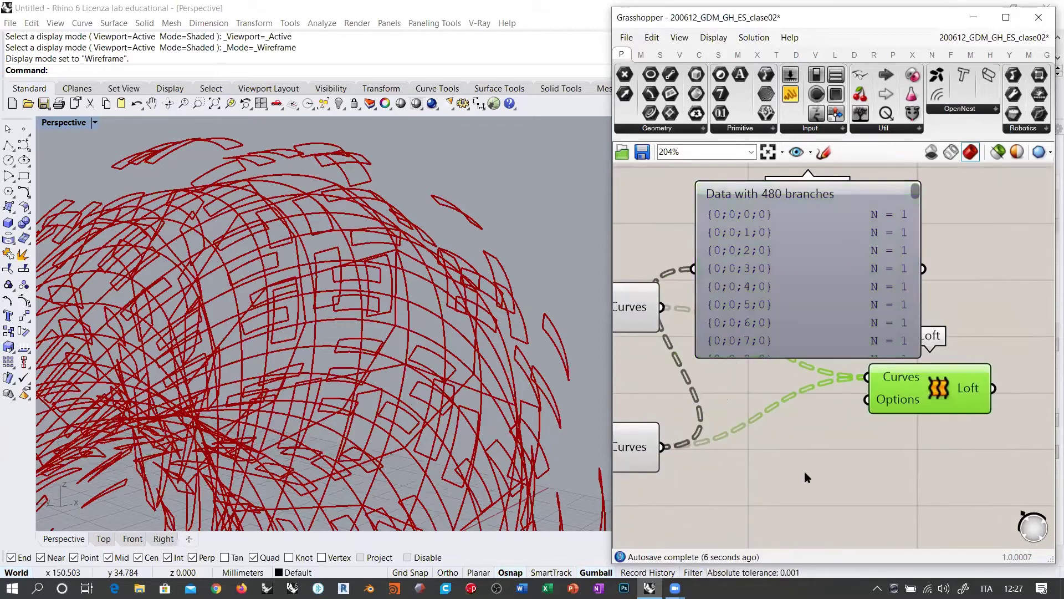
pyautogui.doubleClick(805, 472)
pyautogui.write('crv')
pyautogui.click(774, 440)
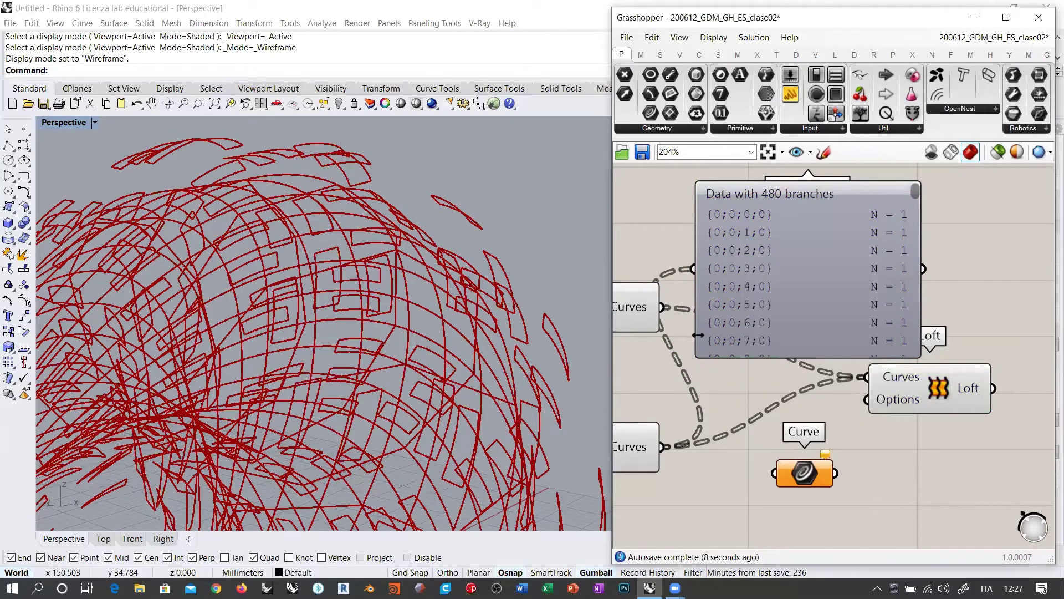
pyautogui.moveTo(665, 308); pyautogui.dragTo(774, 473)
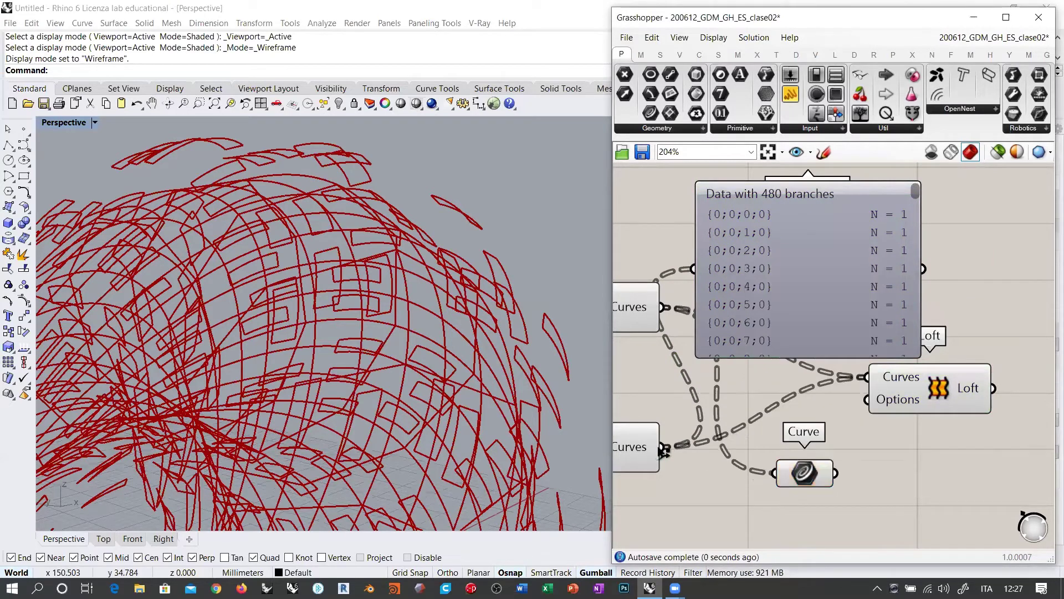
pyautogui.moveTo(662, 446); pyautogui.dragTo(770, 476)
# - Move the Param Viewer below Loft, feed it from the Curve parameter and line the parameter up with the viewer
pyautogui.moveTo(859, 381); pyautogui.dragTo(791, 335, button='right')
pyautogui.moveTo(658, 230); pyautogui.dragTo(834, 473)
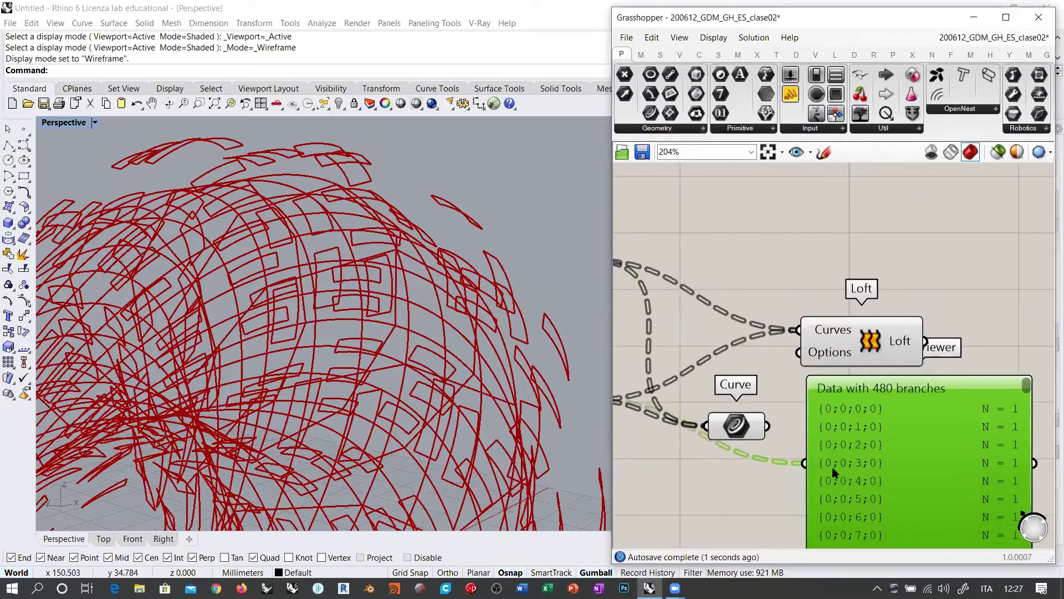
pyautogui.moveTo(743, 431); pyautogui.dragTo(756, 350, button='right')
pyautogui.moveTo(755, 349); pyautogui.dragTo(815, 384)
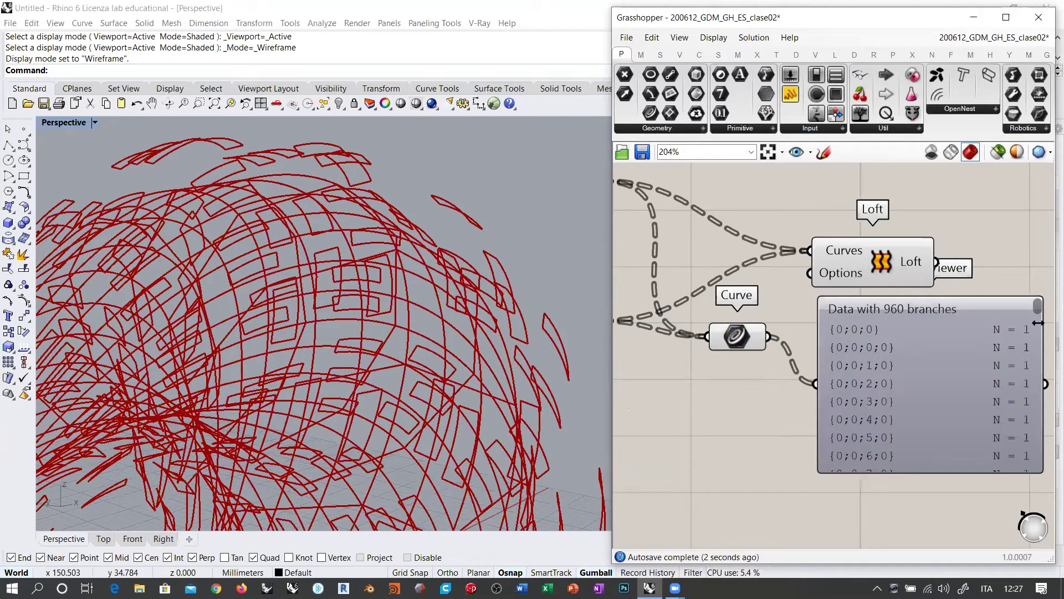
pyautogui.moveTo(1039, 311)
pyautogui.mouseDown()
pyautogui.moveTo(1031, 476)
pyautogui.moveTo(1034, 296)
pyautogui.mouseUp()
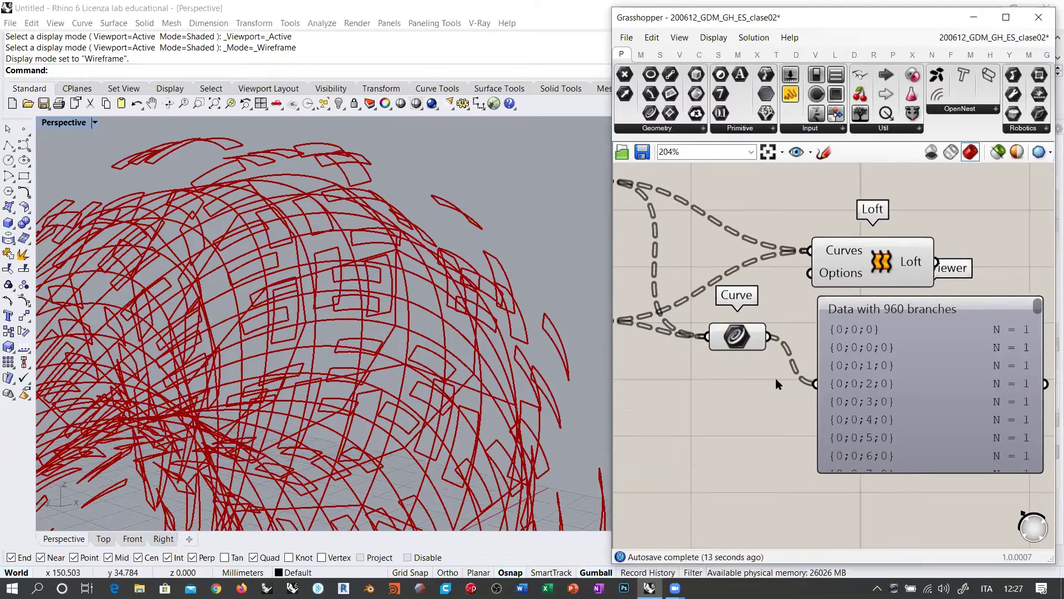
pyautogui.moveTo(745, 343); pyautogui.dragTo(753, 391)
pyautogui.click(781, 411)
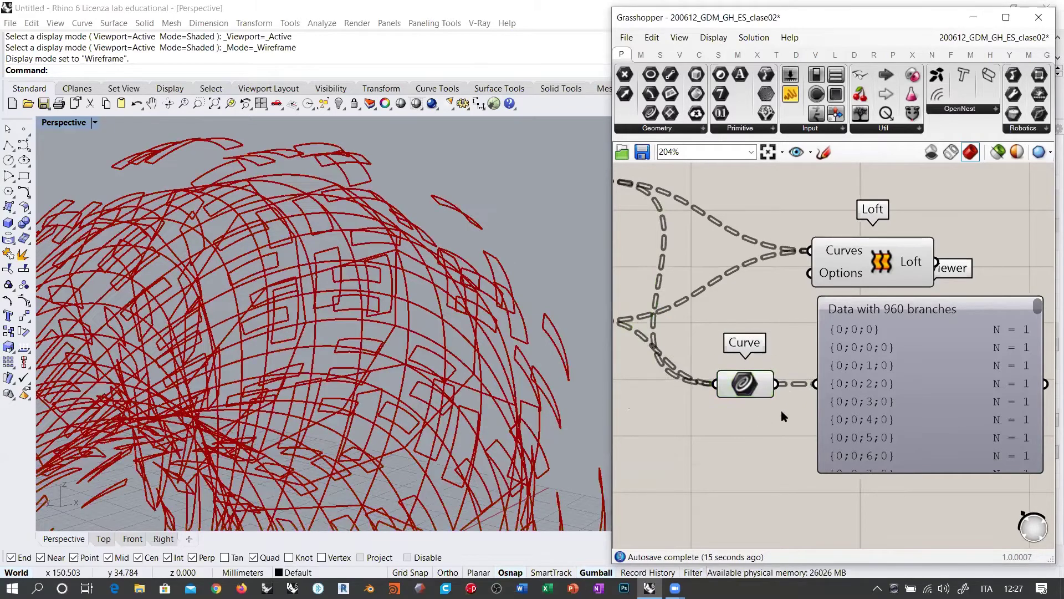
# - Show the Param Viewer's data as a tree diagram, examine its branches up close and return to the path list
pyautogui.moveTo(911, 391); pyautogui.dragTo(869, 363, button='right')
pyautogui.doubleClick(890, 360)
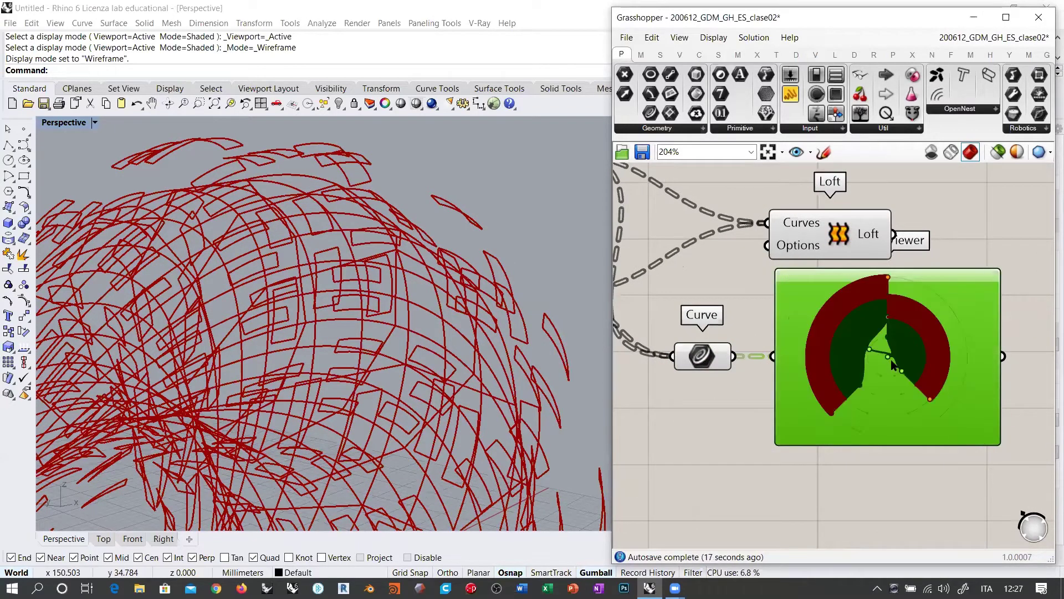
pyautogui.scroll(3, 890, 341)
pyautogui.scroll(6, 885, 344)
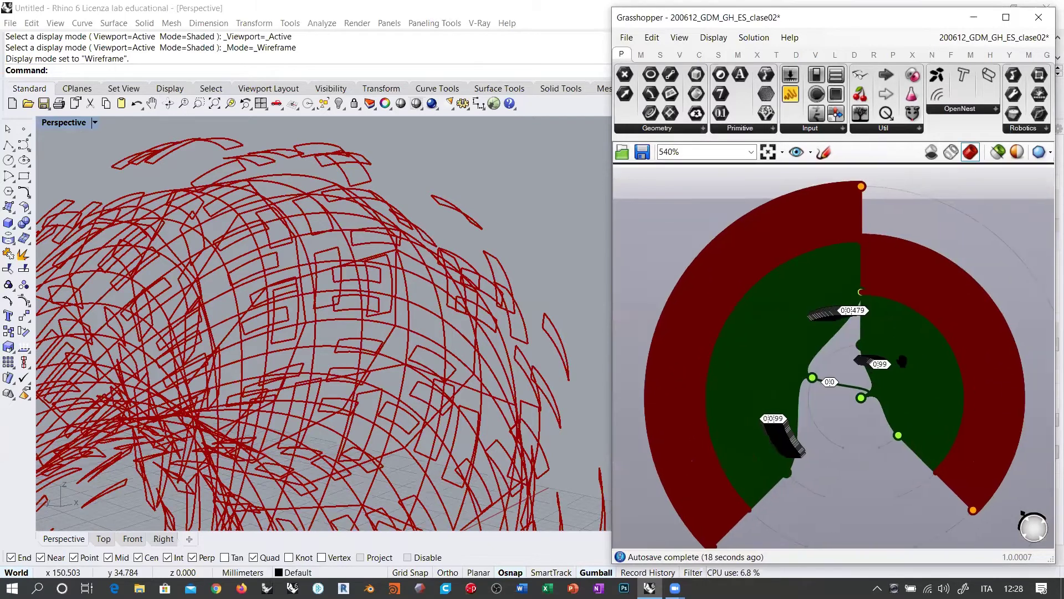
pyautogui.scroll(-5, 819, 348)
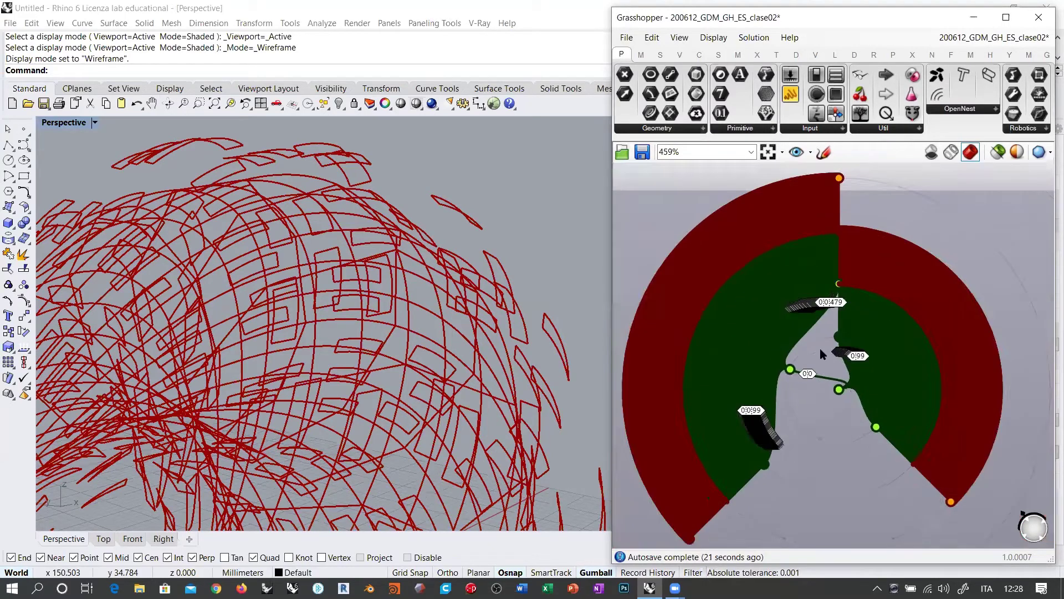
pyautogui.scroll(-2, 850, 363)
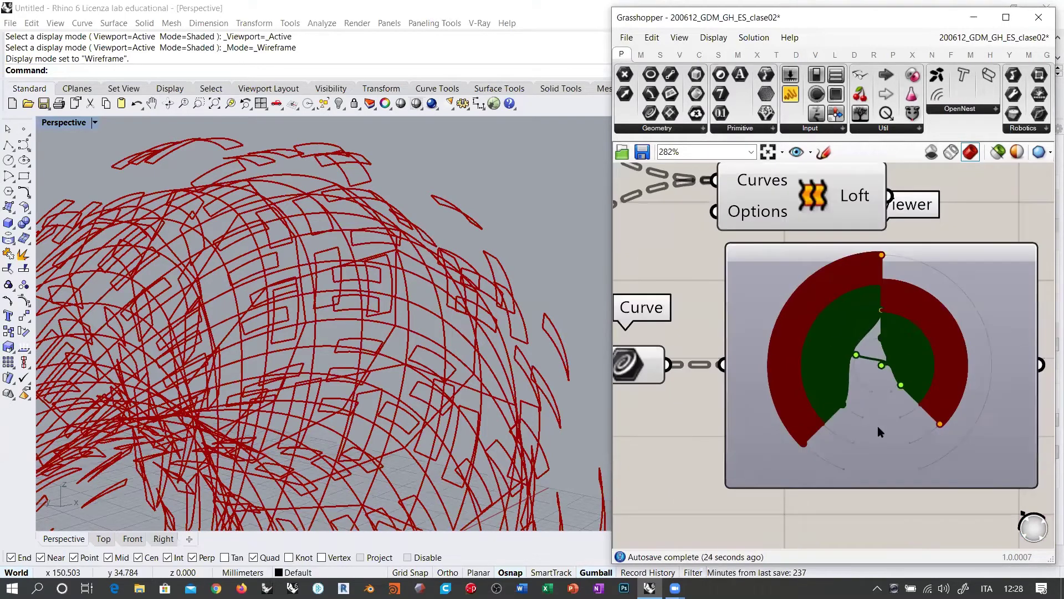
pyautogui.doubleClick(877, 426)
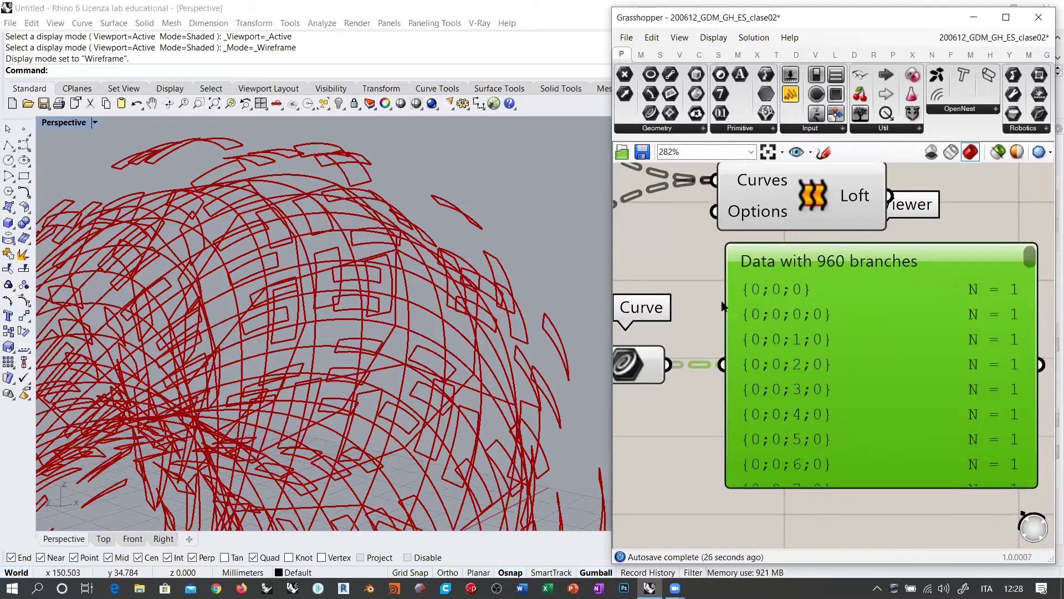
# - Delete the Param Viewer and the Curve parameter, and reposition Loft between the two Join Curves components
pyautogui.press('Delete')
pyautogui.moveTo(744, 382); pyautogui.dragTo(915, 423, button='right')
pyautogui.click(797, 409)
pyautogui.press('Delete')
pyautogui.moveTo(856, 332); pyautogui.dragTo(887, 405, button='right')
pyautogui.scroll(-2, 864, 349)
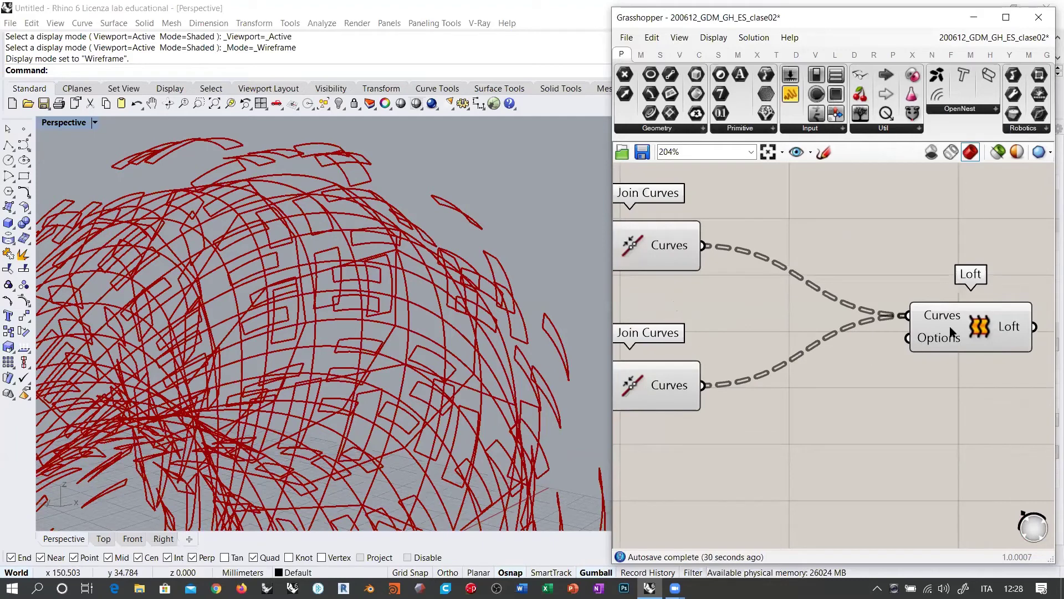
pyautogui.moveTo(950, 328); pyautogui.dragTo(939, 325)
pyautogui.click(920, 381)
# - Apply Simplify to the Curves output of the upper Join Curves component
pyautogui.moveTo(675, 270); pyautogui.dragTo(726, 270, button='right')
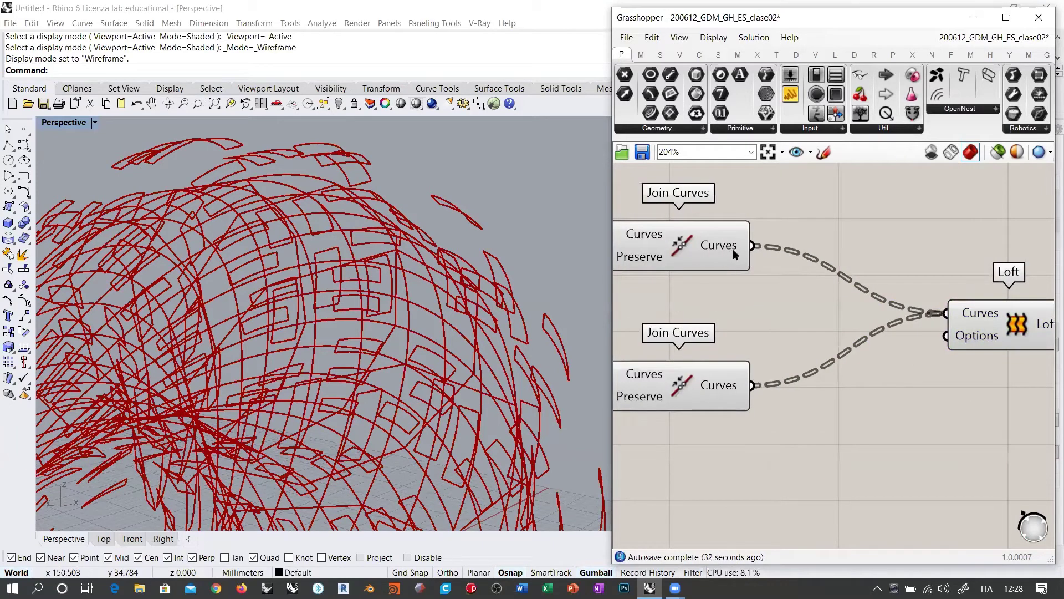
pyautogui.moveTo(854, 411); pyautogui.dragTo(825, 380, button='right')
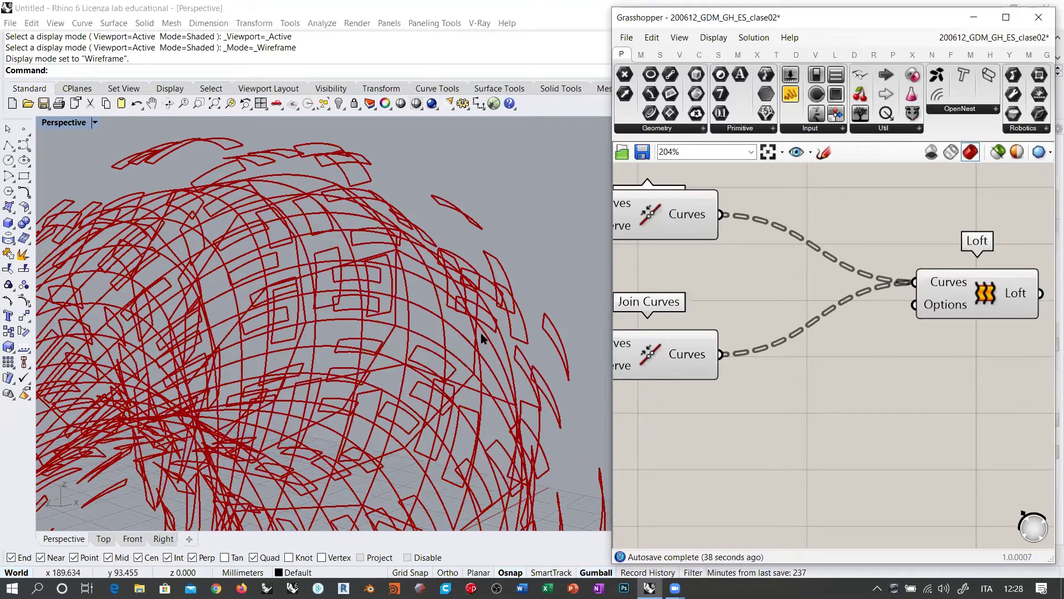
pyautogui.moveTo(481, 337); pyautogui.dragTo(409, 355, button='right')
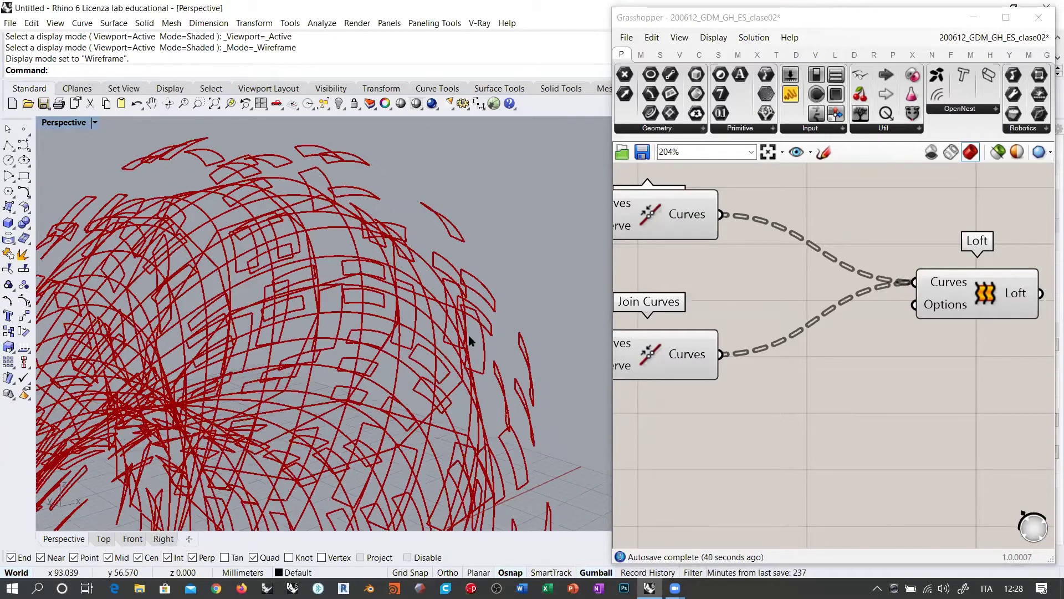
pyautogui.moveTo(767, 288); pyautogui.dragTo(792, 311, button='right')
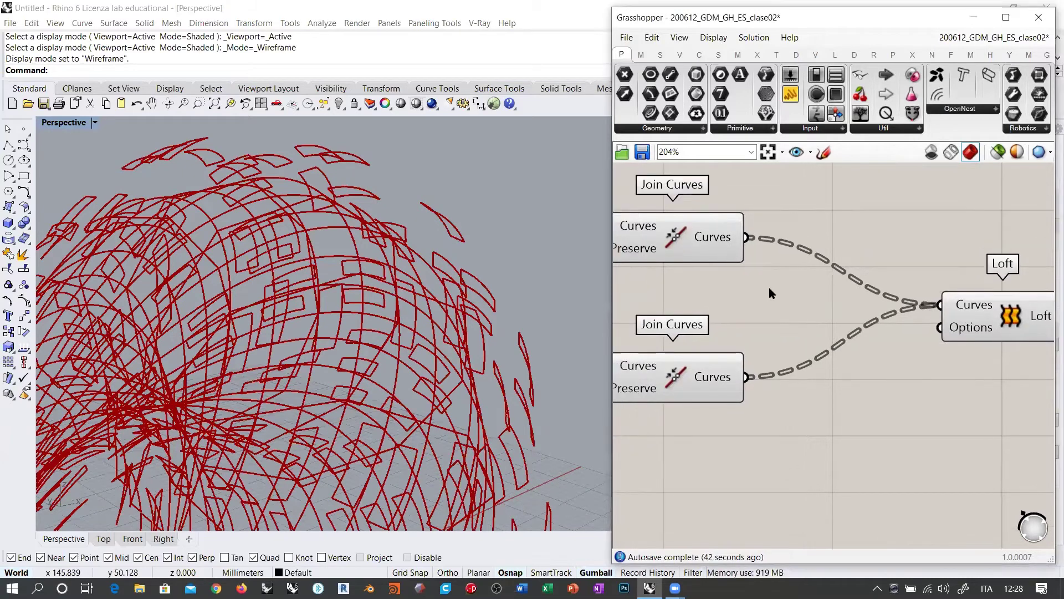
pyautogui.rightClick(715, 239)
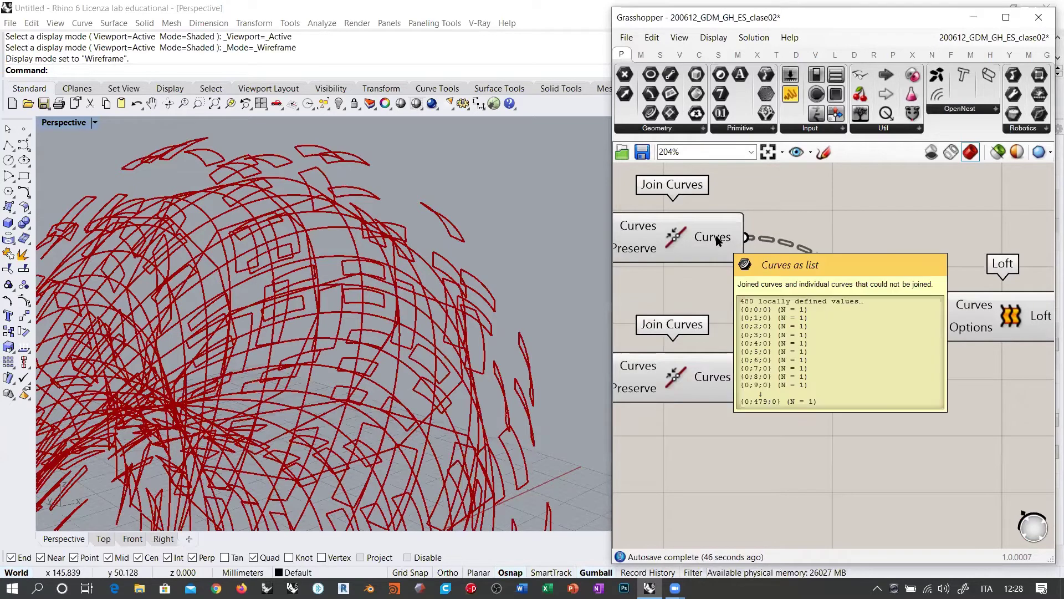
pyautogui.rightClick(716, 238)
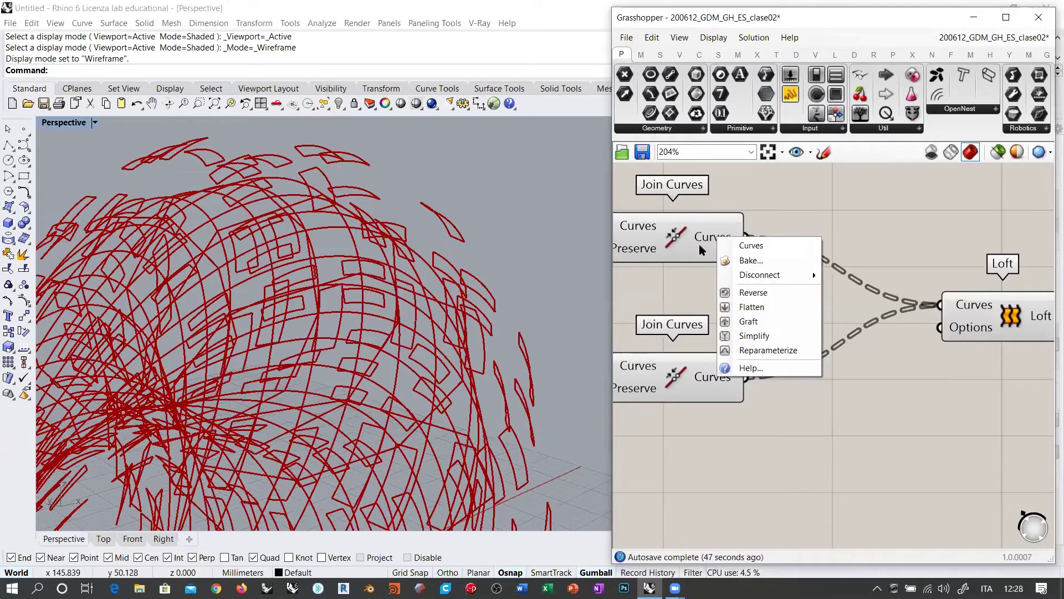
pyautogui.click(737, 331)
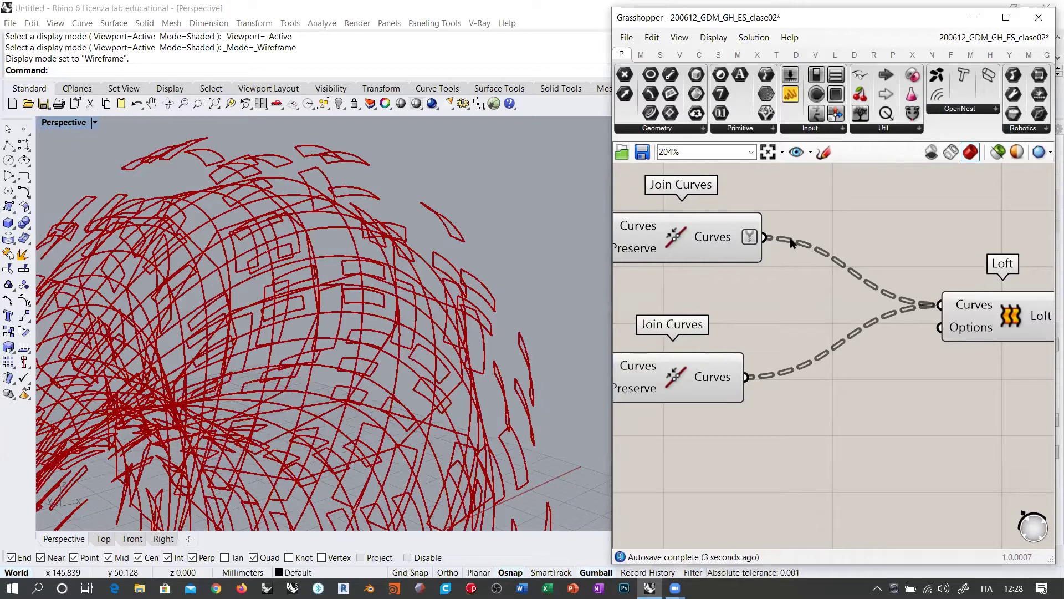
# - Check the data paths of both Join Curves outputs and apply Simplify to the lower one as well
pyautogui.moveTo(721, 241)
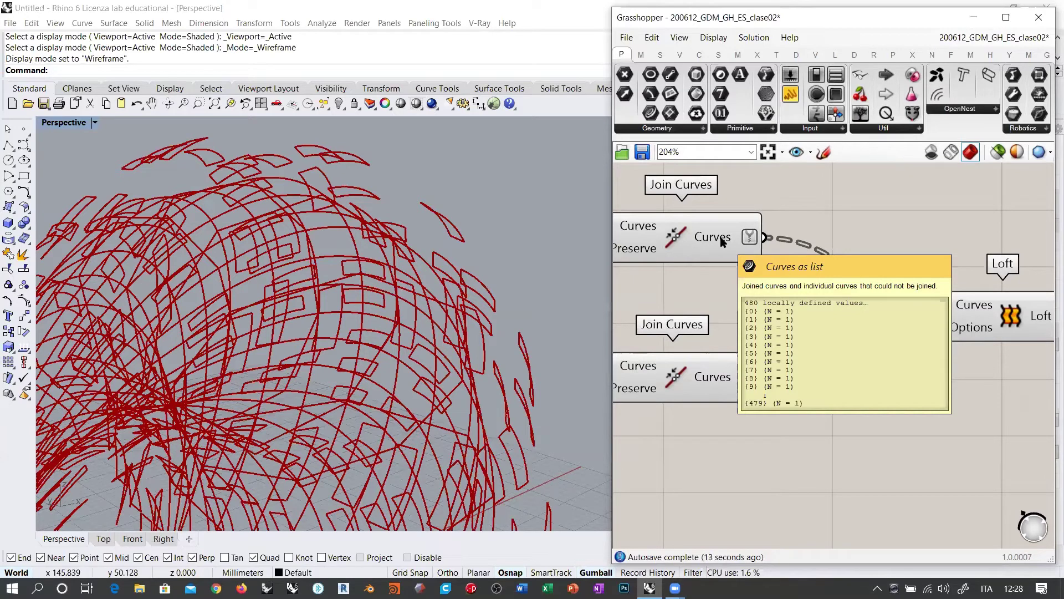
pyautogui.moveTo(722, 383)
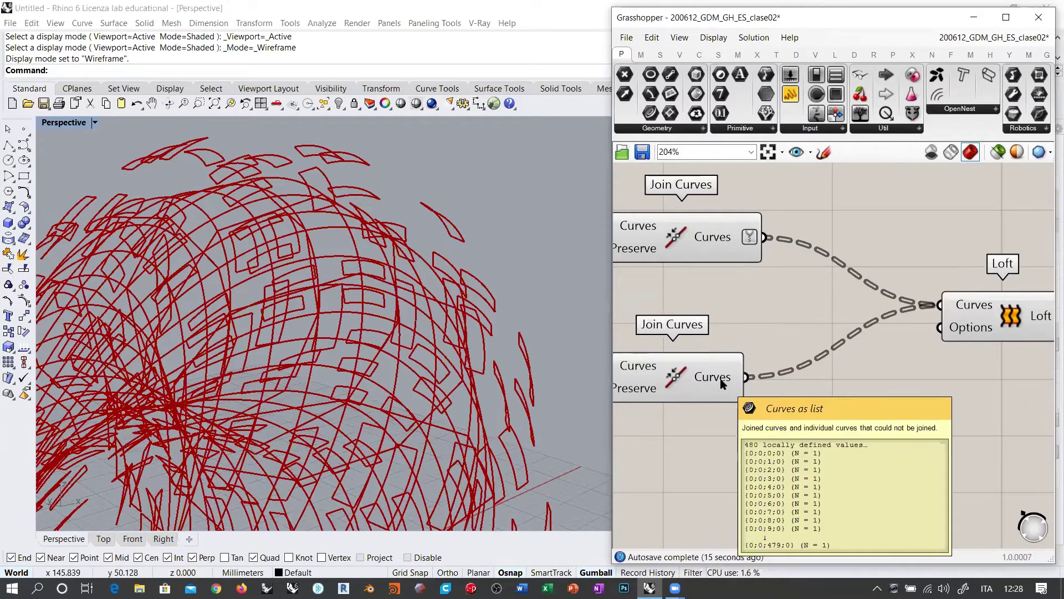
pyautogui.rightClick(722, 383)
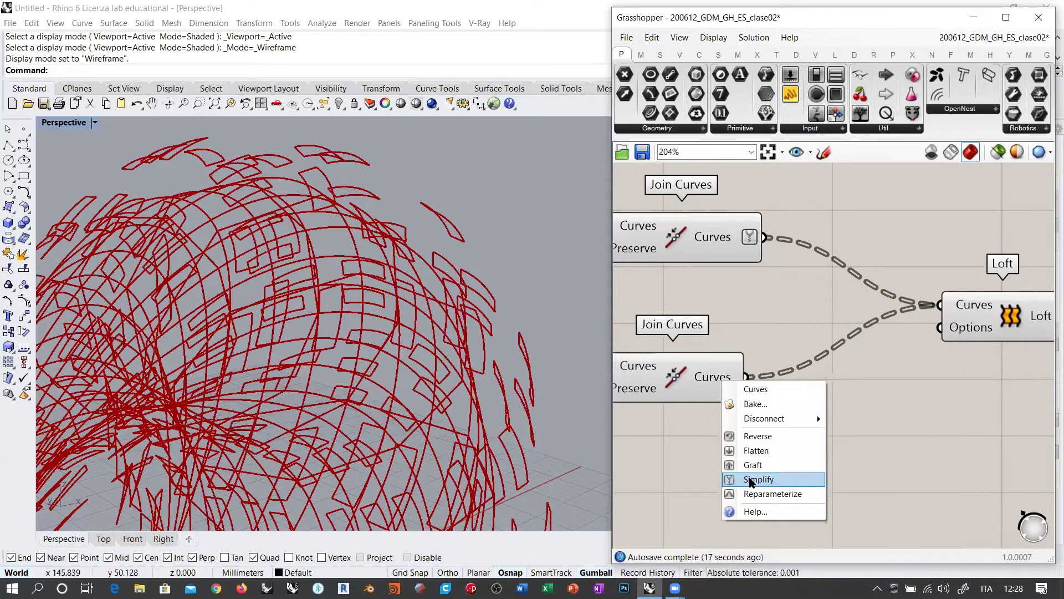
pyautogui.click(757, 479)
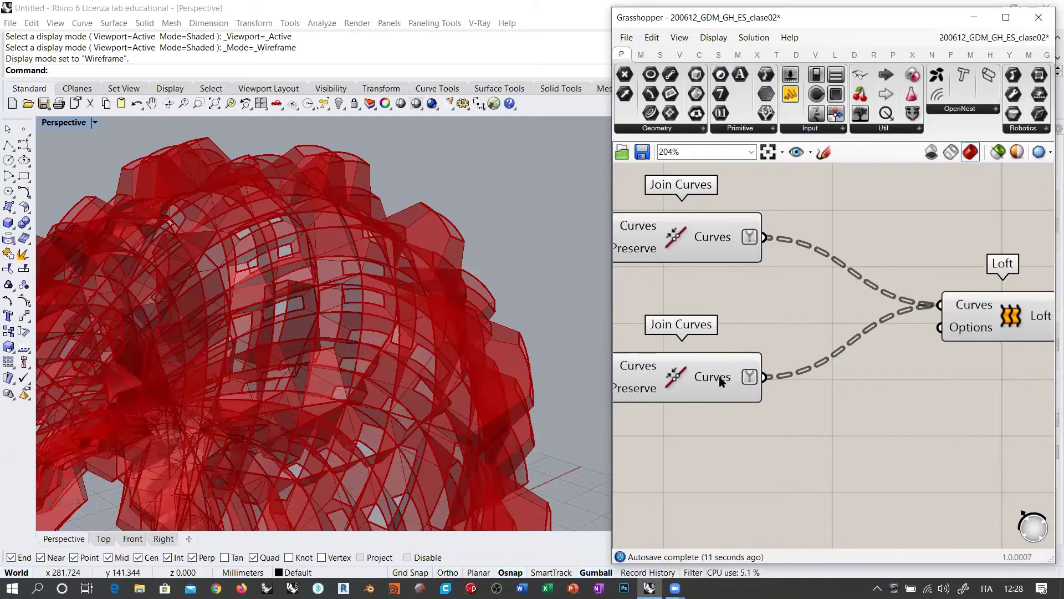
# - Check the data structure at Loft's Curves input and view the whole lofted form in the Perspective view
pyautogui.moveTo(720, 382)
pyautogui.moveTo(964, 306)
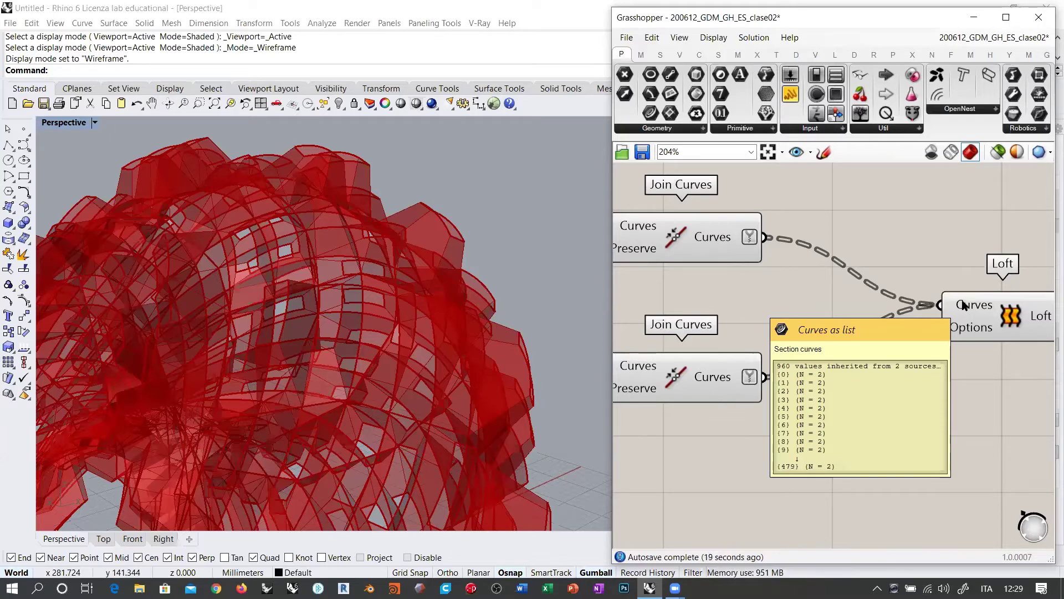
pyautogui.moveTo(530, 274); pyautogui.dragTo(438, 267, button='right')
pyautogui.scroll(-7, 400, 299)
pyautogui.moveTo(393, 328); pyautogui.dragTo(438, 299, button='right')
pyautogui.moveTo(754, 319); pyautogui.dragTo(817, 334, button='right')
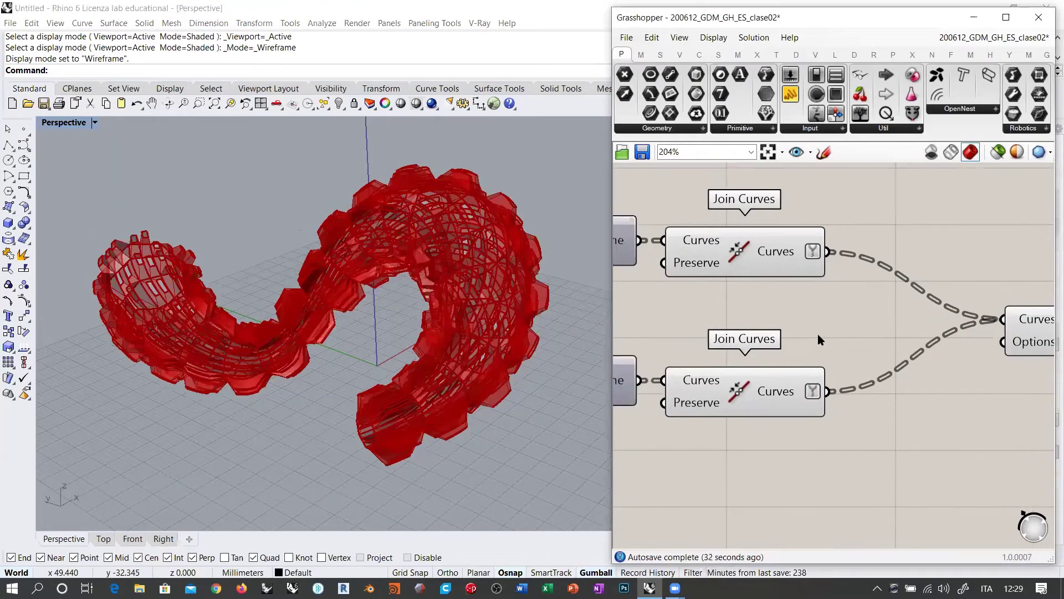
# - Select both Join Curves components and examine the lofted panels up close in the Perspective view
pyautogui.moveTo(848, 439); pyautogui.dragTo(662, 222)
pyautogui.moveTo(477, 233)
pyautogui.mouseDown(button='right')
pyautogui.moveTo(501, 210)
pyautogui.moveTo(504, 234)
pyautogui.moveTo(486, 249)
pyautogui.mouseUp(button='right')
pyautogui.scroll(5, 513, 290)
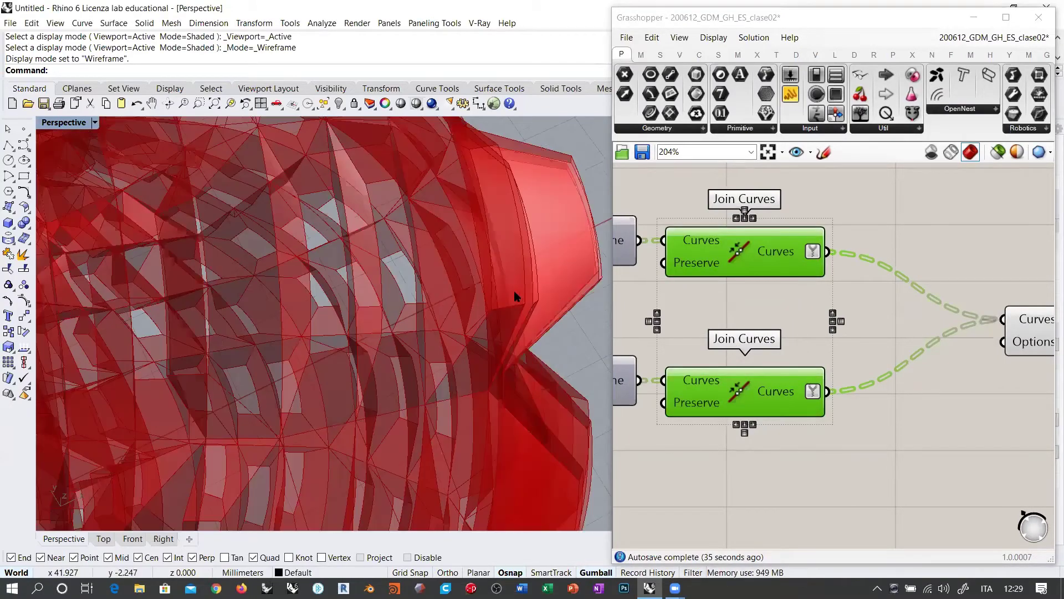
pyautogui.moveTo(424, 262); pyautogui.dragTo(429, 244, button='right')
# - Trace the definition back to the Scale component and select it to examine the scaled panels within the loft
pyautogui.moveTo(906, 324); pyautogui.dragTo(1017, 326, button='right')
pyautogui.scroll(-1, 776, 327)
pyautogui.moveTo(671, 328); pyautogui.dragTo(788, 323, button='right')
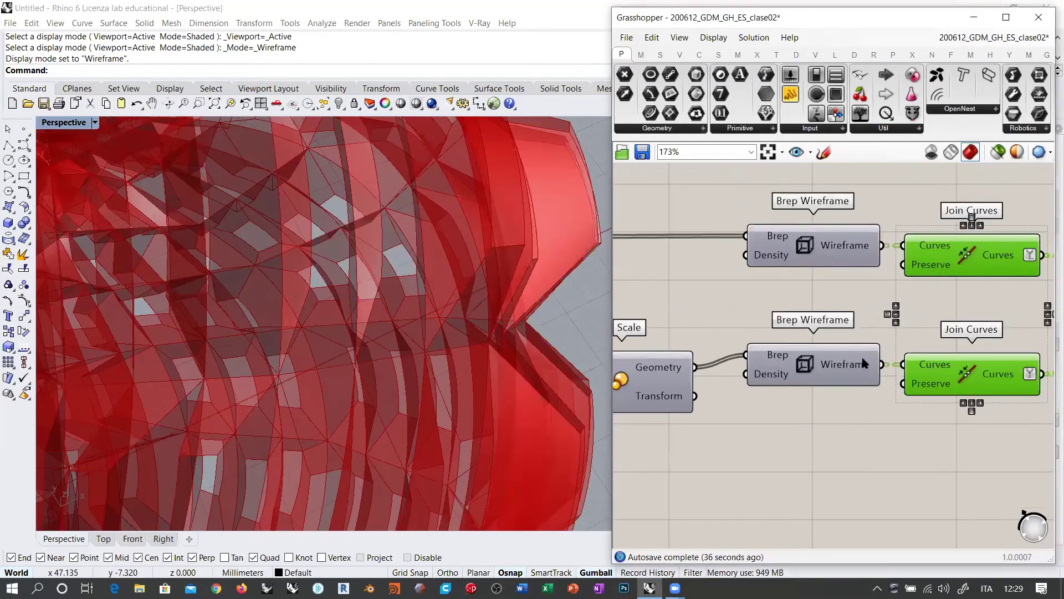
pyautogui.moveTo(710, 372); pyautogui.dragTo(861, 356, button='right')
pyautogui.click(795, 370)
pyautogui.moveTo(751, 379); pyautogui.dragTo(847, 364, button='right')
pyautogui.scroll(-3, 809, 363)
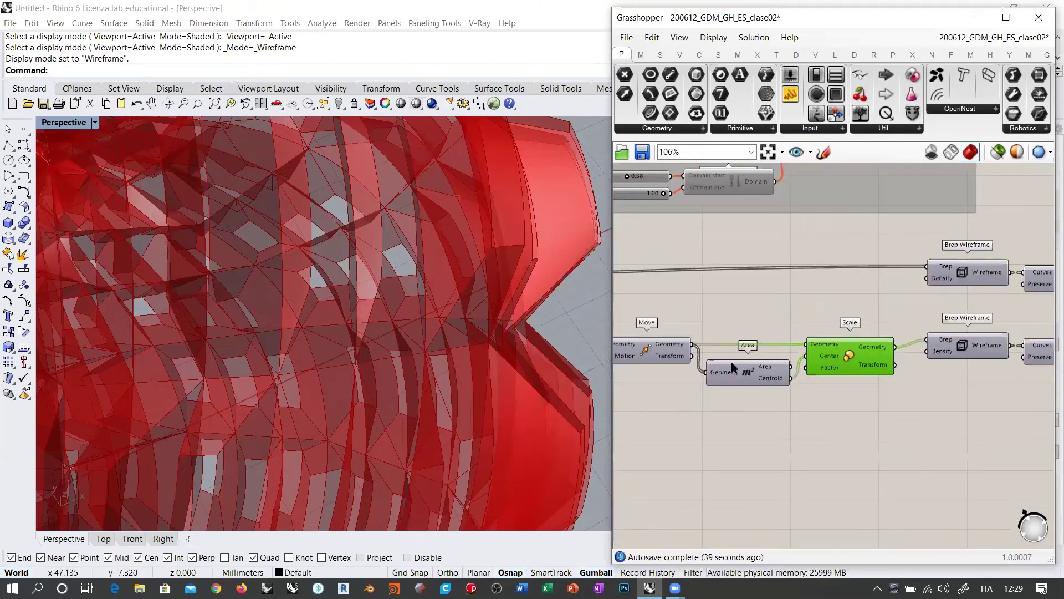
pyautogui.moveTo(636, 355); pyautogui.dragTo(707, 353, button='right')
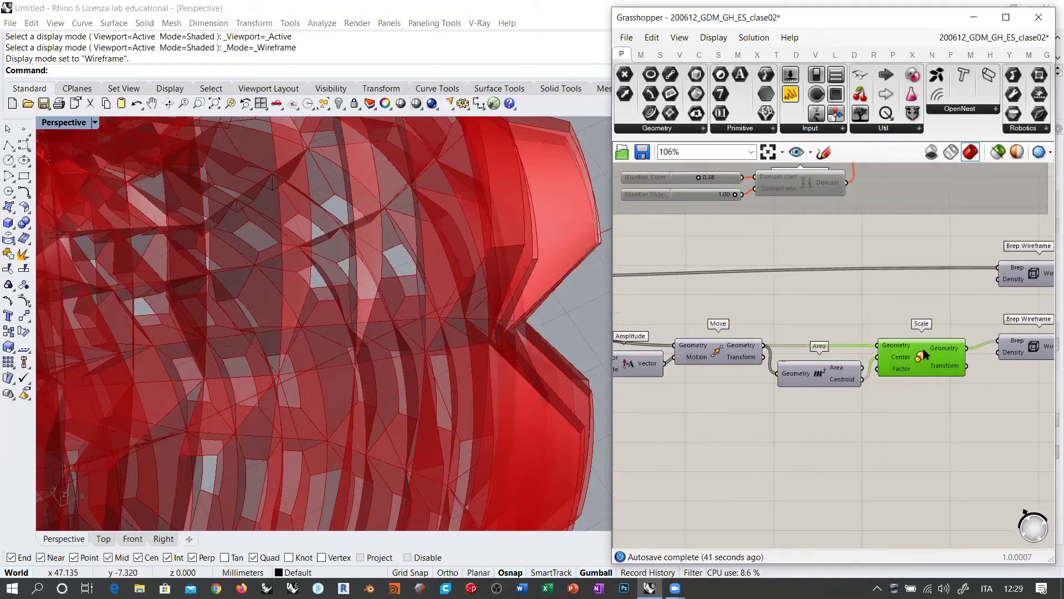
pyautogui.moveTo(924, 355); pyautogui.dragTo(839, 366, button='right')
pyautogui.click(853, 443)
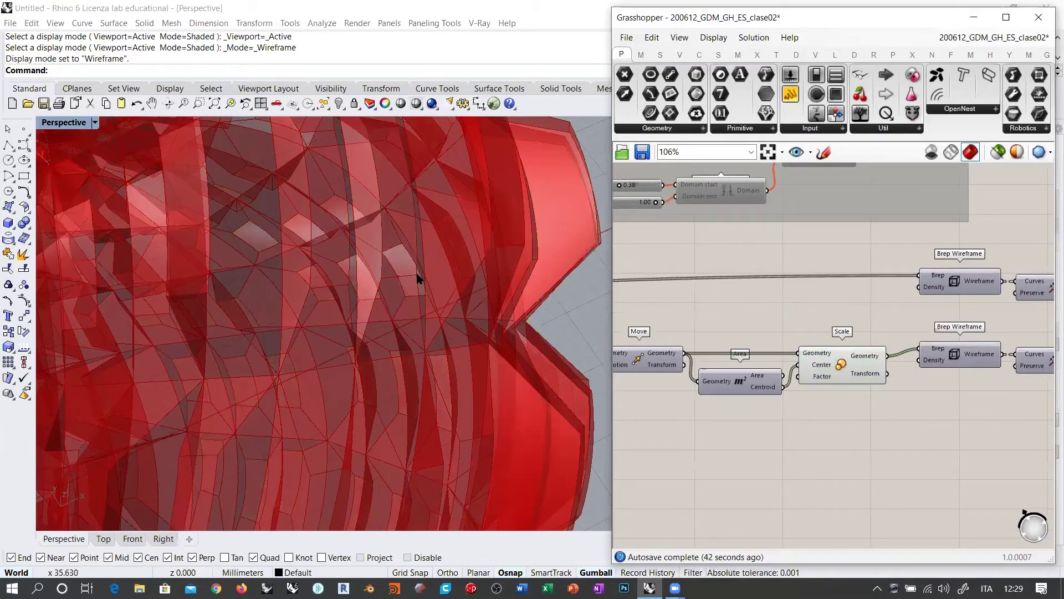
pyautogui.moveTo(418, 277); pyautogui.dragTo(426, 264, button='right')
pyautogui.moveTo(332, 200); pyautogui.dragTo(430, 193, button='right')
pyautogui.click(856, 366)
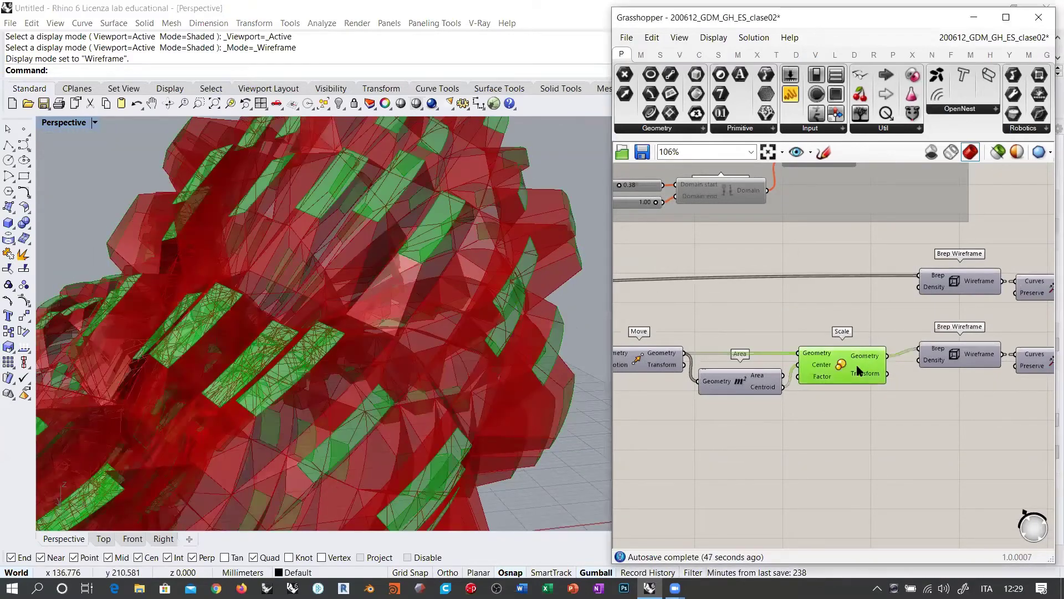
# - Select the Loft component to highlight its panels and examine the whole lofted form in the Perspective view
pyautogui.moveTo(806, 398); pyautogui.dragTo(746, 389, button='right')
pyautogui.scroll(-3, 746, 389)
pyautogui.moveTo(901, 374); pyautogui.dragTo(795, 363, button='right')
pyautogui.click(857, 336)
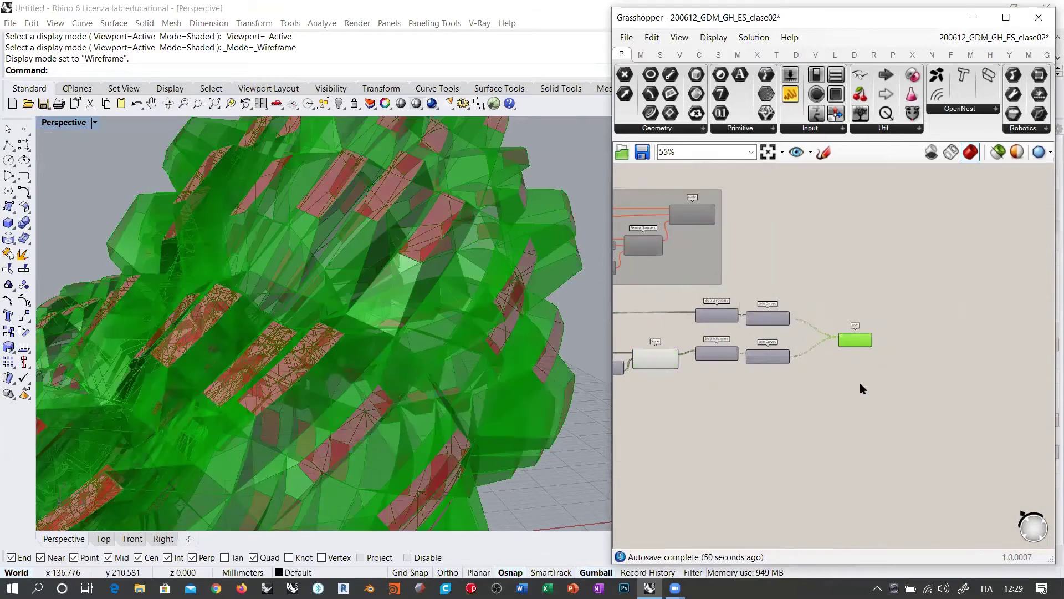
pyautogui.click(859, 382)
pyautogui.scroll(-5, 438, 286)
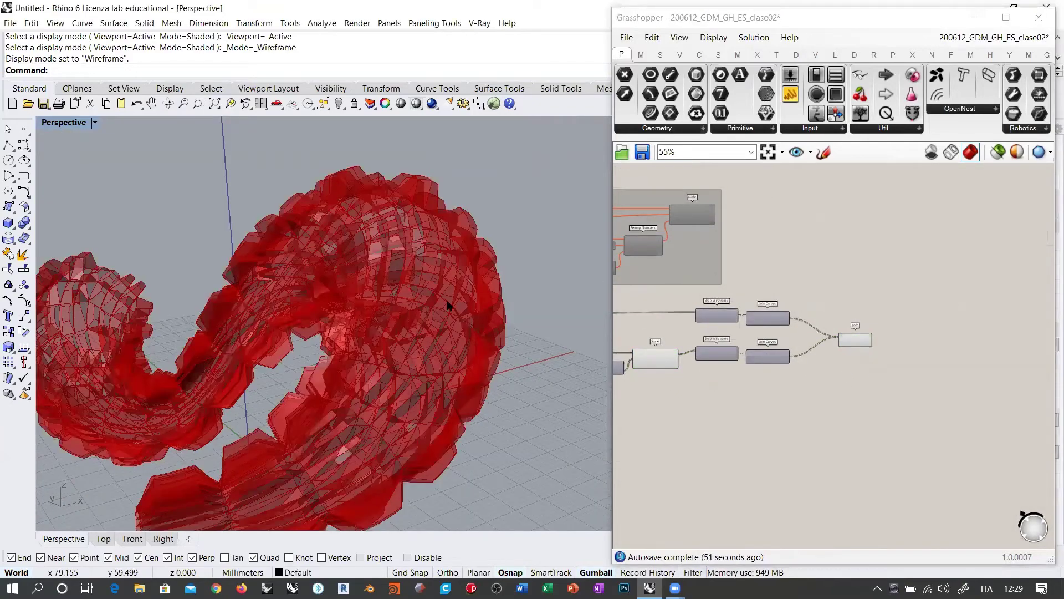
pyautogui.moveTo(487, 267); pyautogui.dragTo(435, 425, button='right')
pyautogui.moveTo(320, 281); pyautogui.dragTo(442, 312, button='right')
# - Move the Loft component closer to the two Join Curves components and nudge the lower Join Curves into line with its Brep Wireframe
pyautogui.moveTo(852, 341); pyautogui.dragTo(816, 341)
pyautogui.click(798, 377)
pyautogui.click(653, 360)
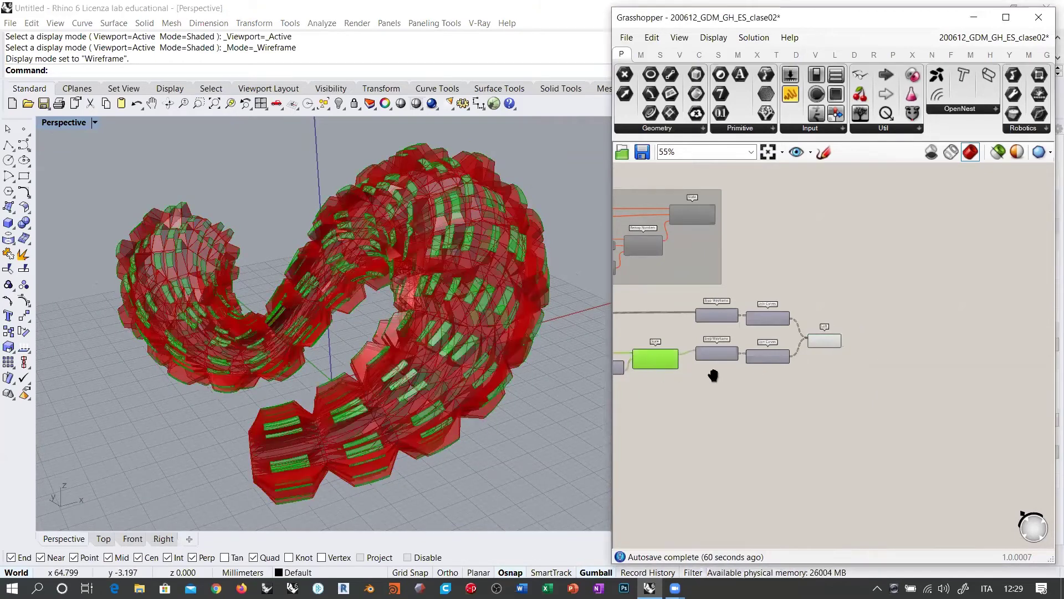
pyautogui.scroll(4, 816, 367)
pyautogui.click(828, 359)
pyautogui.moveTo(892, 343); pyautogui.dragTo(896, 351)
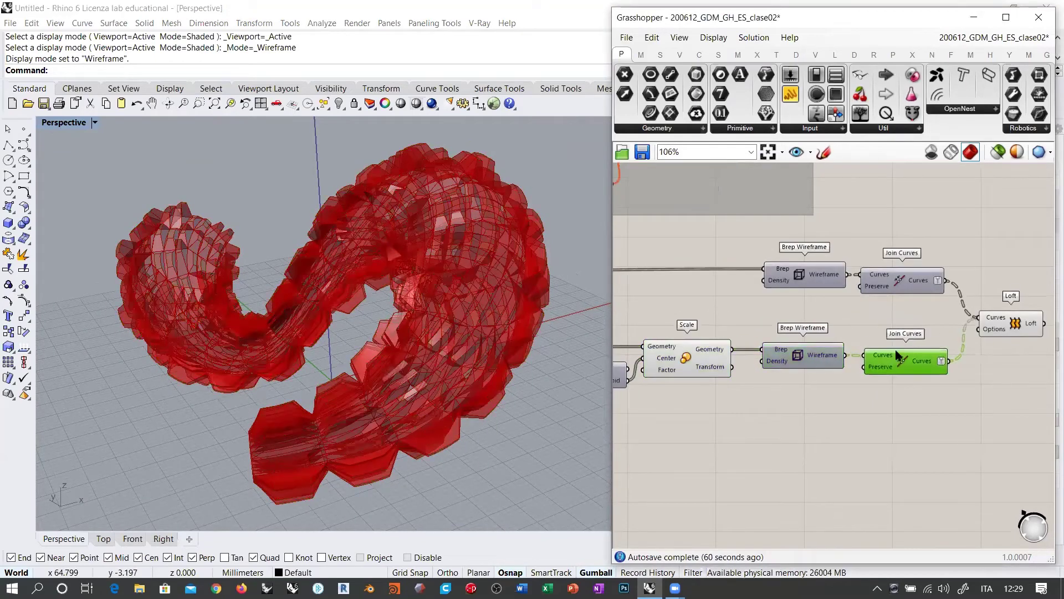
pyautogui.click(914, 401)
# - Try a domain end of 2.69 for the random amplitude range, view its effect on the loft, and undo the change
pyautogui.moveTo(386, 311); pyautogui.dragTo(531, 317, button='right')
pyautogui.scroll(-5, 909, 307)
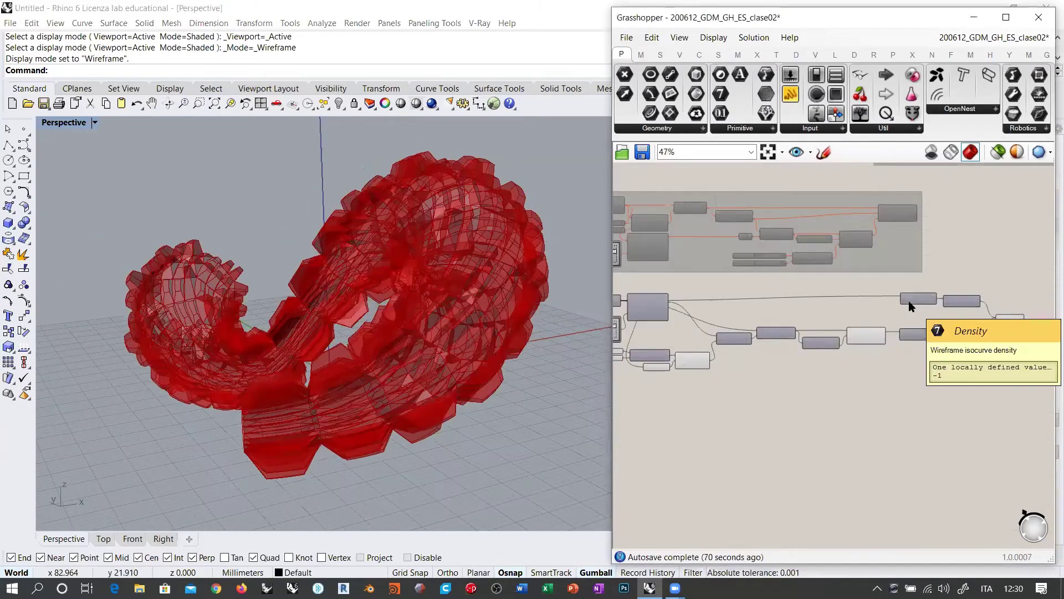
pyautogui.moveTo(437, 311)
pyautogui.mouseDown(button='right')
pyautogui.moveTo(451, 311)
pyautogui.moveTo(444, 320)
pyautogui.mouseUp(button='right')
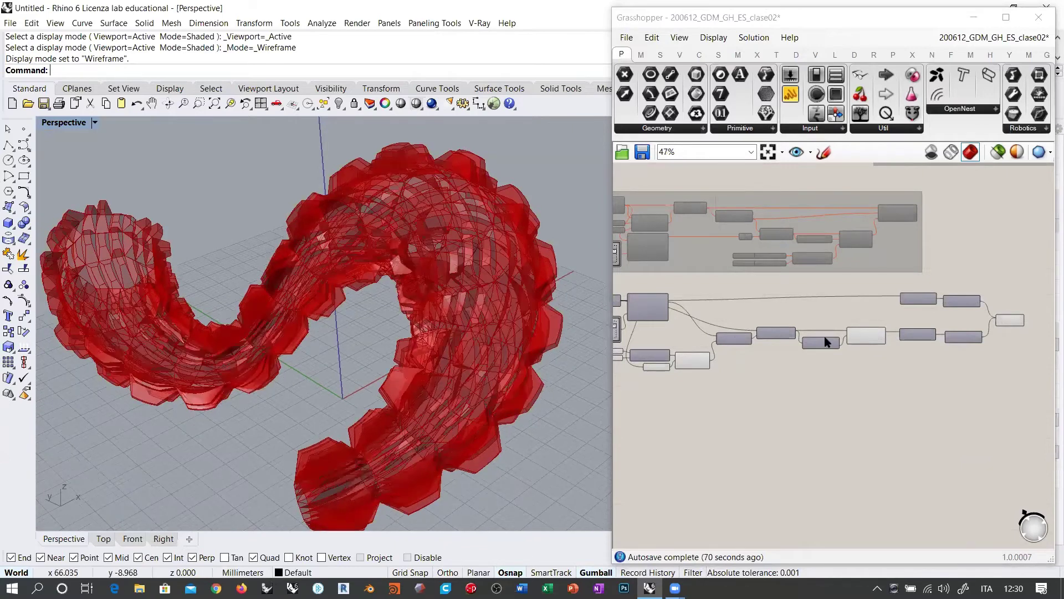
pyautogui.moveTo(883, 315); pyautogui.dragTo(893, 338, button='right')
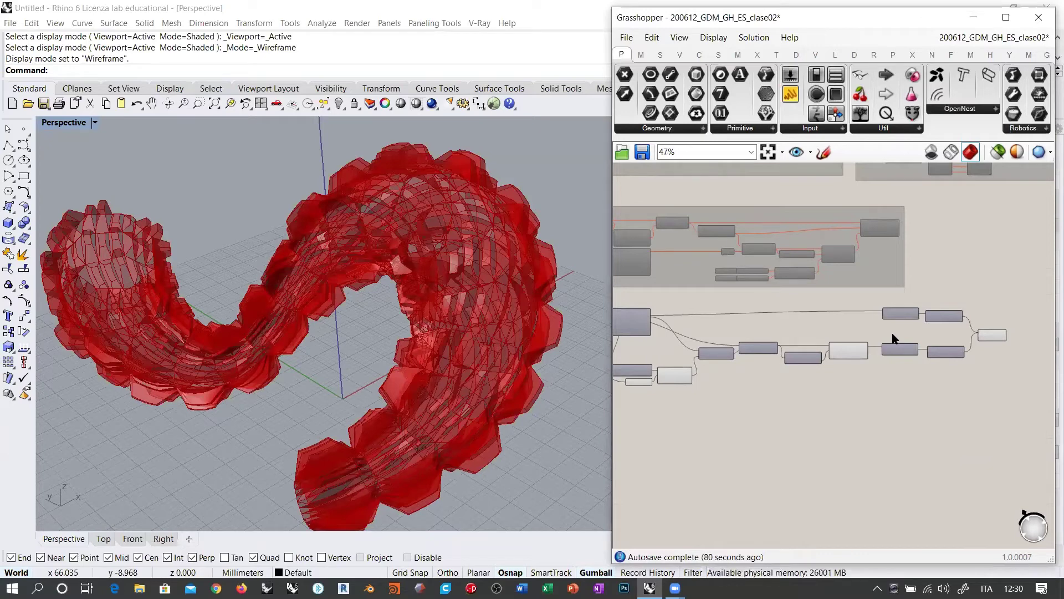
pyautogui.scroll(10, 907, 397)
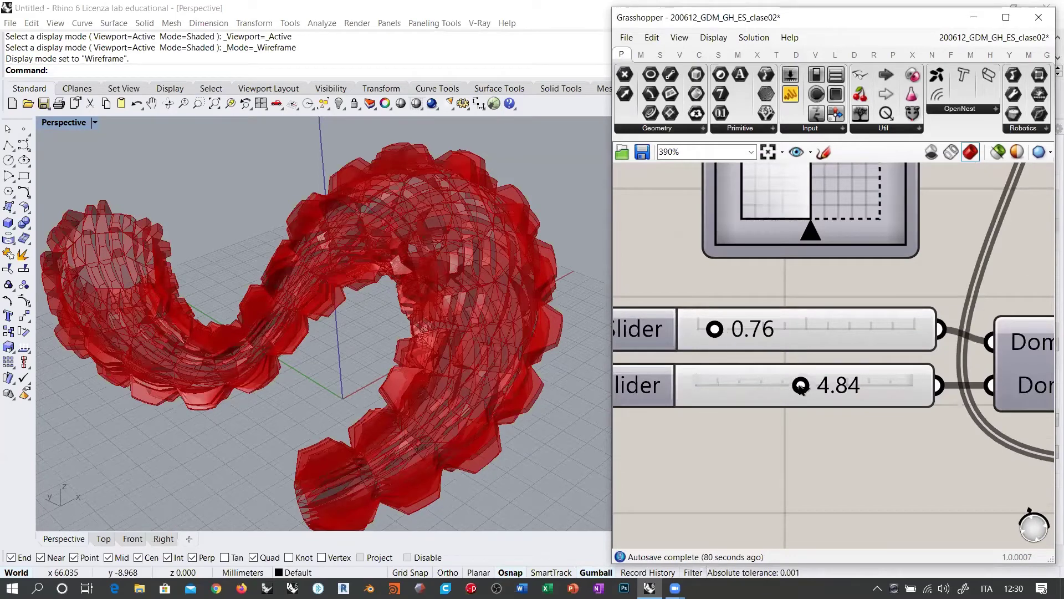
pyautogui.moveTo(761, 390); pyautogui.dragTo(759, 390)
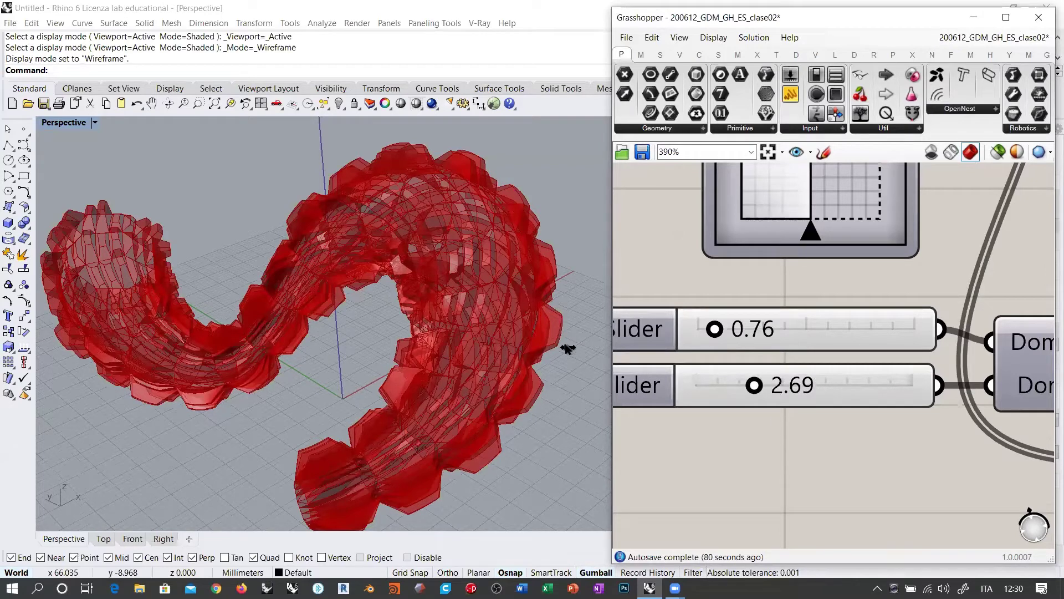
pyautogui.moveTo(414, 319); pyautogui.dragTo(409, 363, button='right')
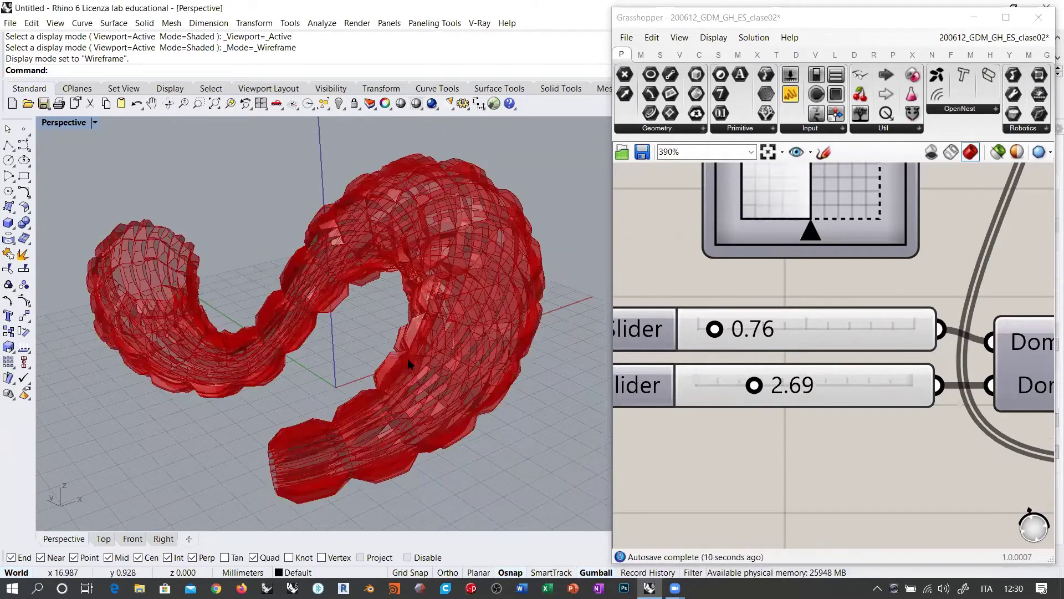
pyautogui.click(820, 439)
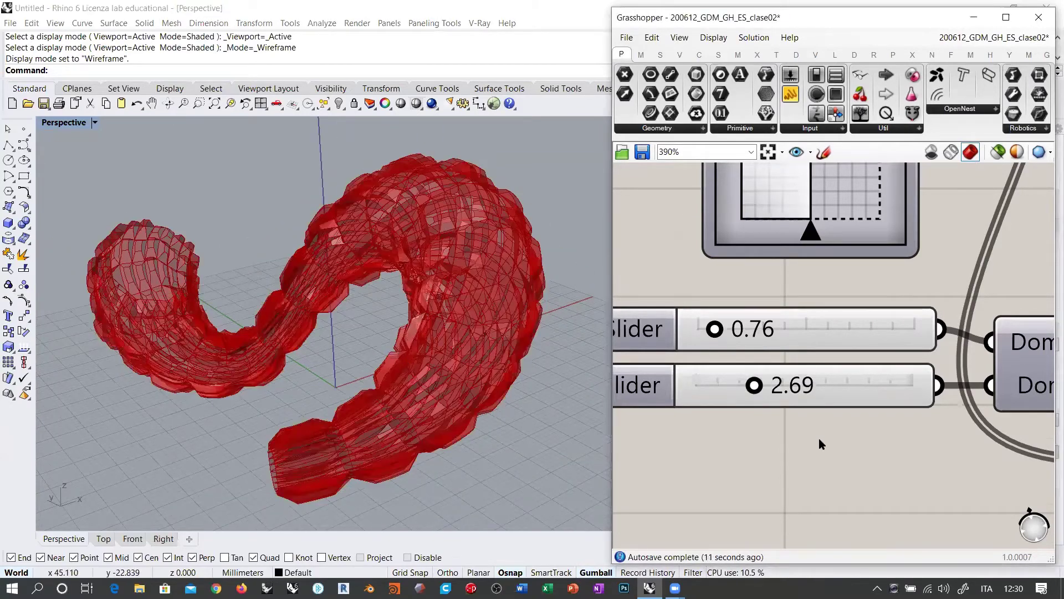
pyautogui.hotkey('ctrl', 'z')
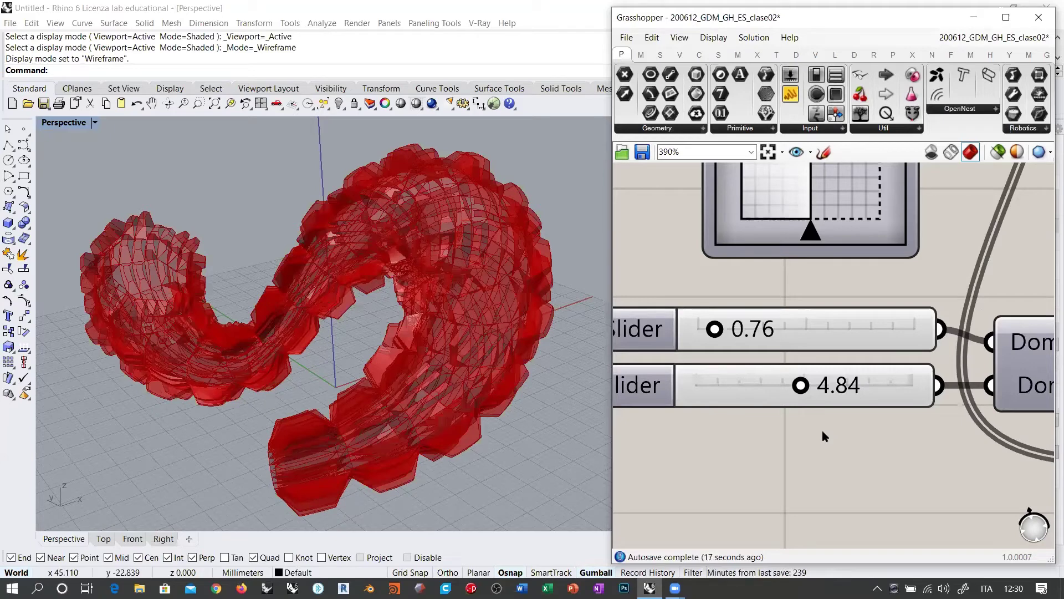
# - Examine how Construct Domain and Random feed the Amplitude component that drives the panel offset
pyautogui.scroll(-8, 787, 418)
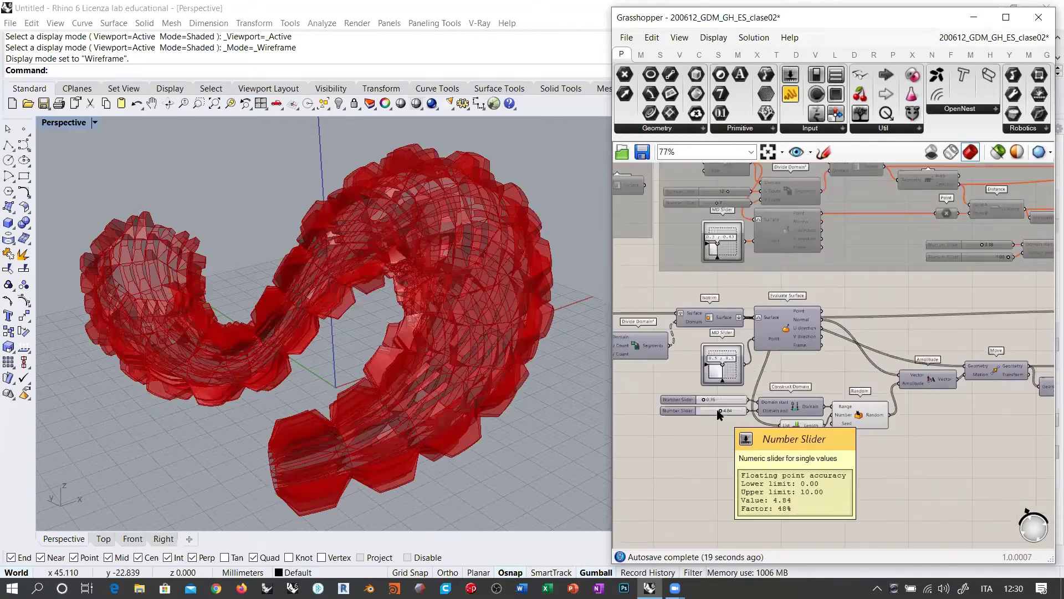
pyautogui.scroll(3, 804, 410)
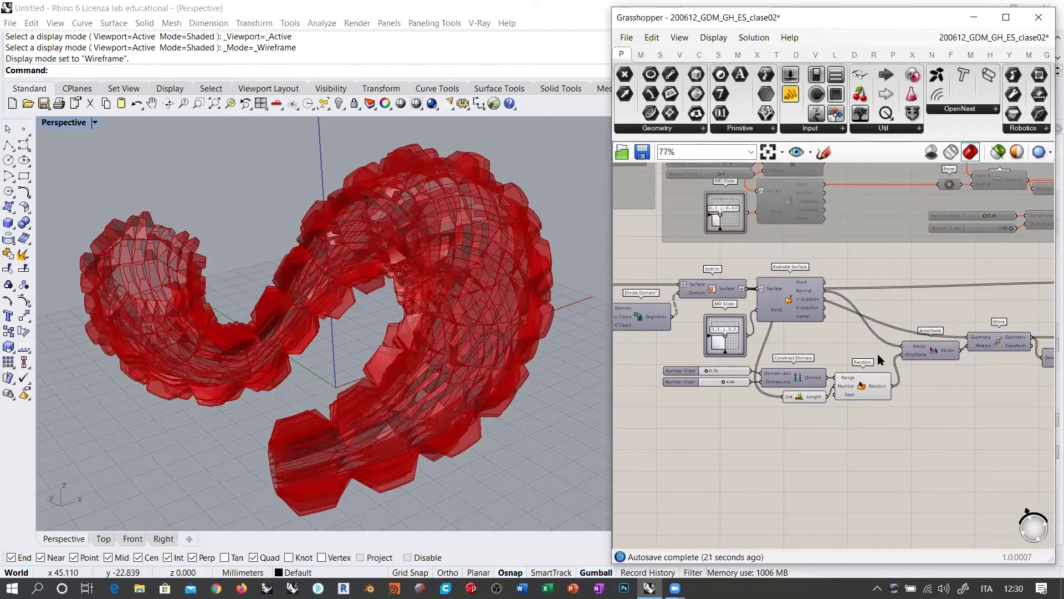
pyautogui.scroll(2, 850, 362)
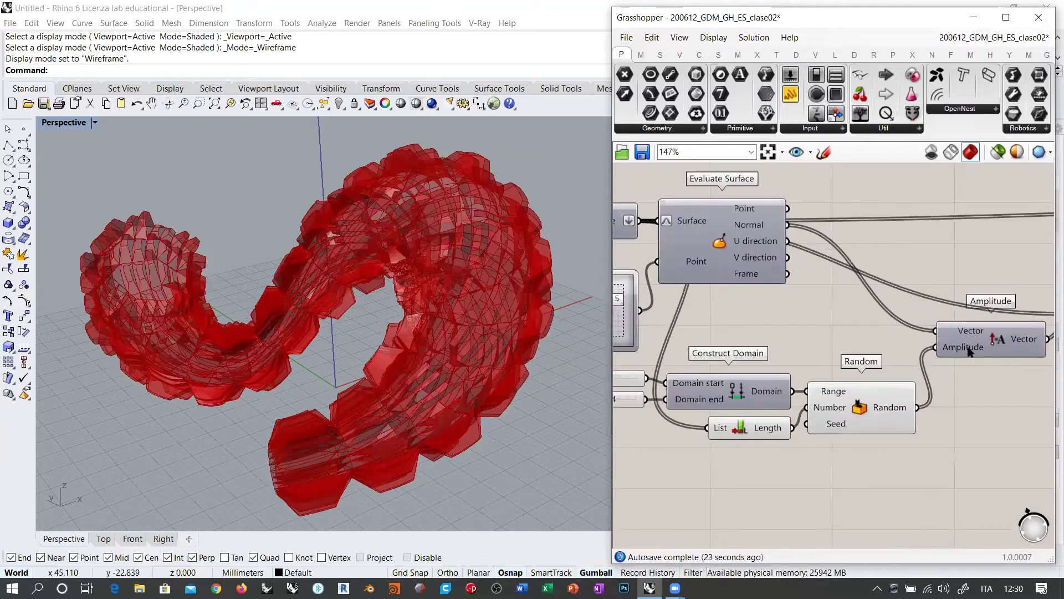
pyautogui.moveTo(968, 350)
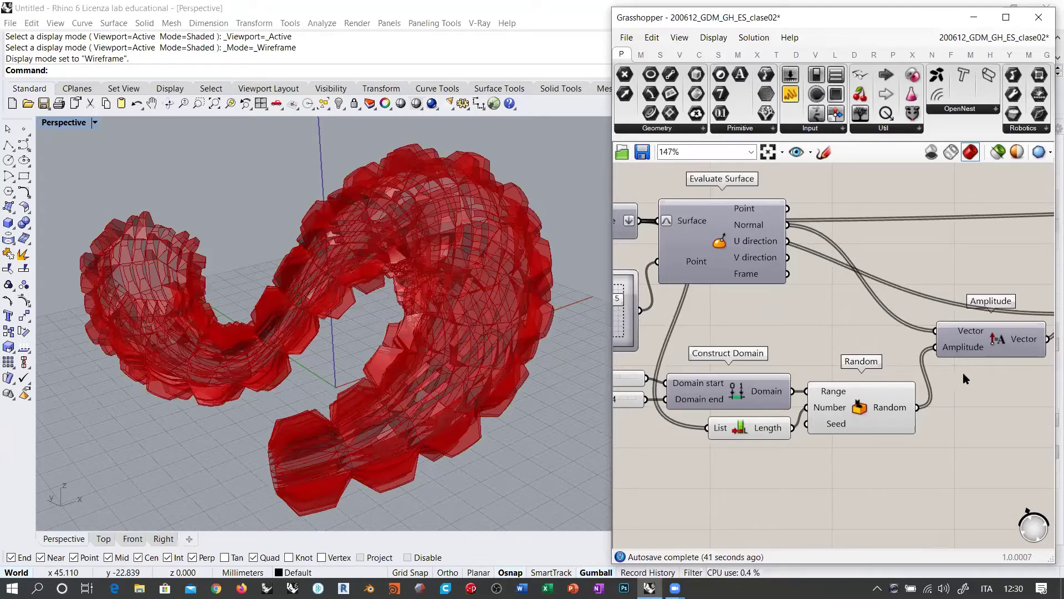
# - Examine the lofted panels up close from several angles along the arched part of the form
pyautogui.moveTo(371, 336); pyautogui.dragTo(388, 316, button='right')
pyautogui.moveTo(461, 365); pyautogui.dragTo(416, 351, button='right')
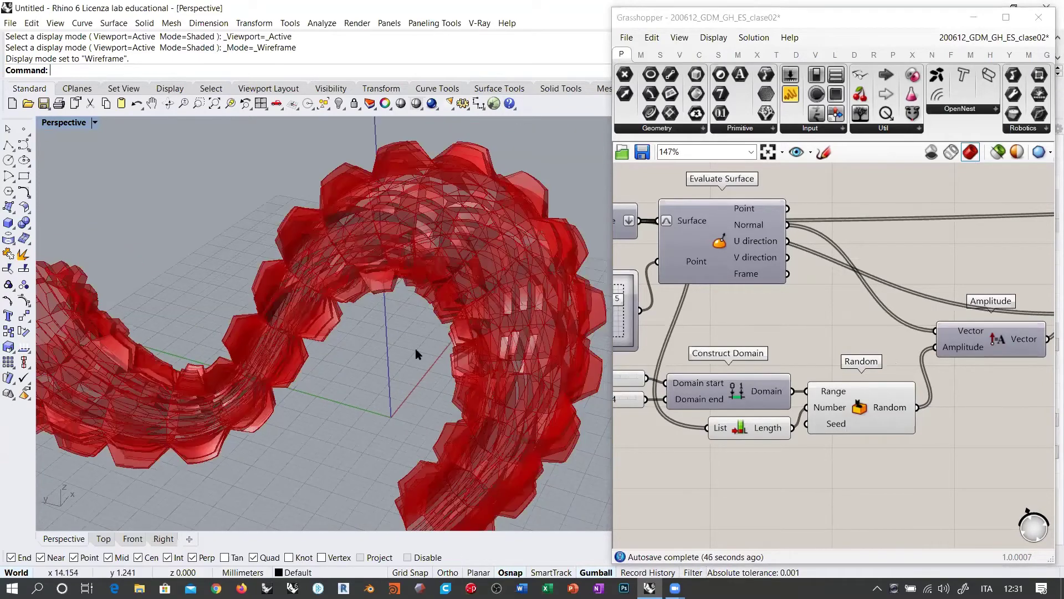
pyautogui.moveTo(450, 321); pyautogui.dragTo(500, 341, button='right')
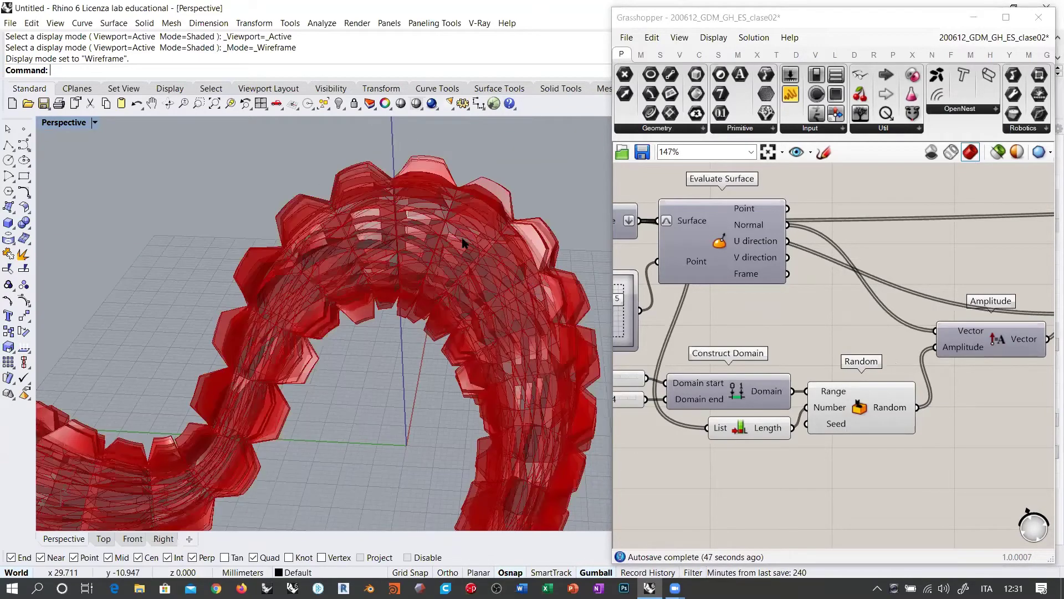
pyautogui.scroll(3, 463, 242)
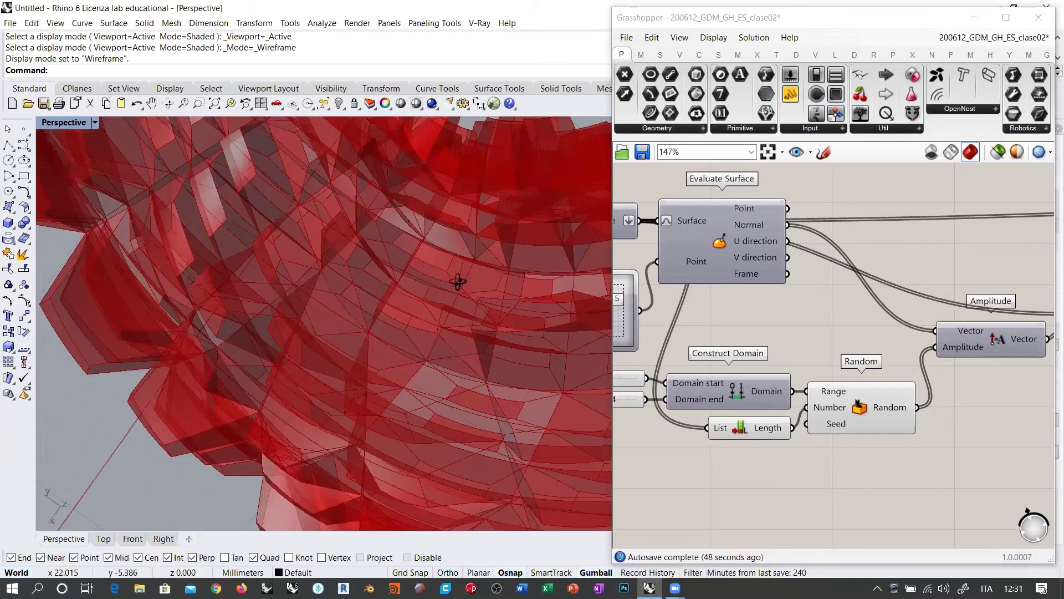
pyautogui.moveTo(458, 282); pyautogui.dragTo(413, 335, button='right')
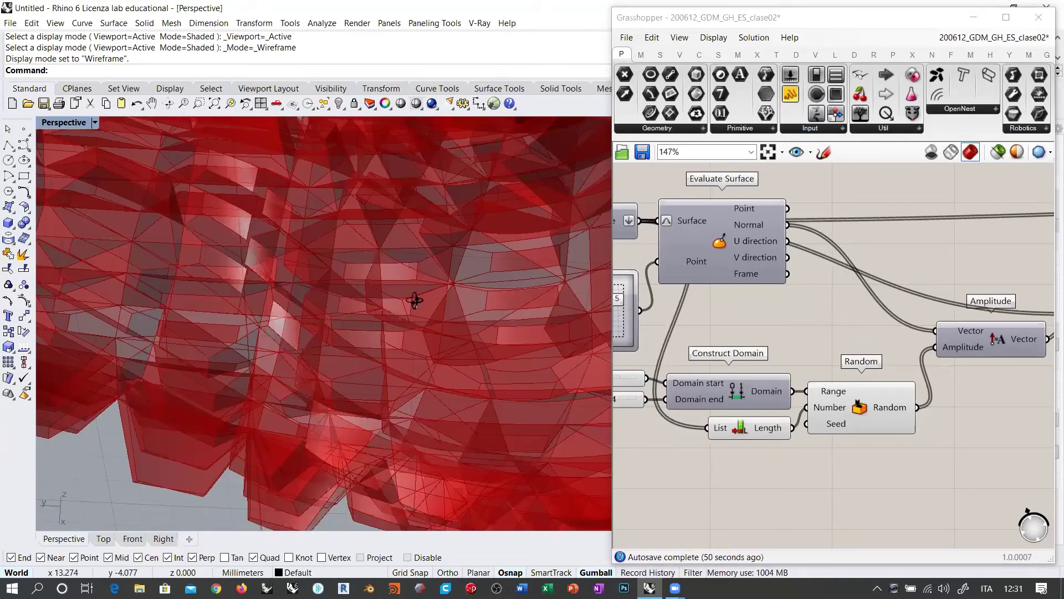
pyautogui.scroll(-5, 463, 298)
pyautogui.moveTo(461, 302); pyautogui.dragTo(483, 238, button='right')
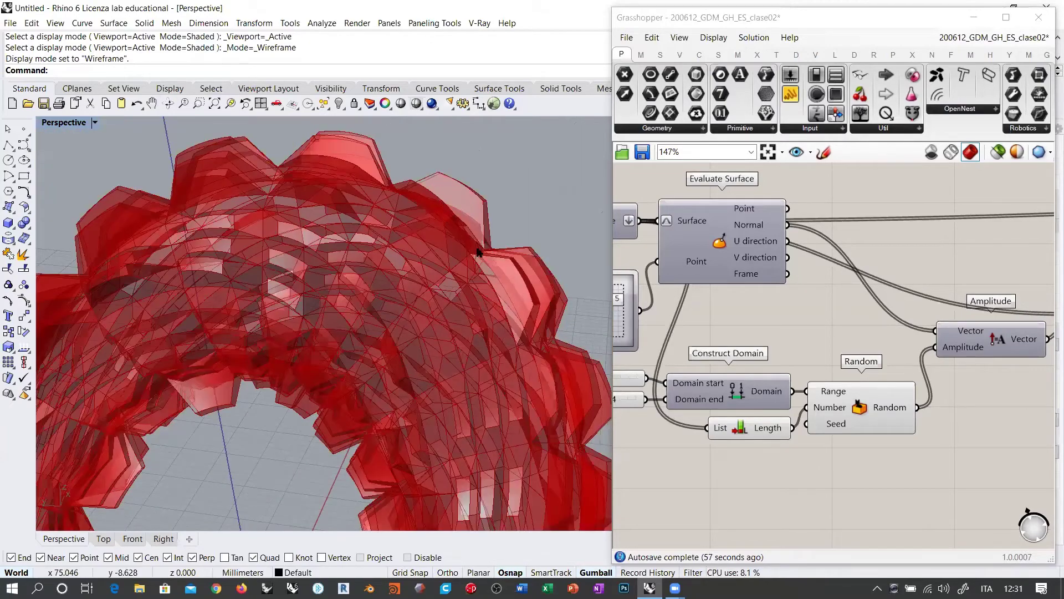
pyautogui.moveTo(534, 298); pyautogui.dragTo(297, 348, button='right')
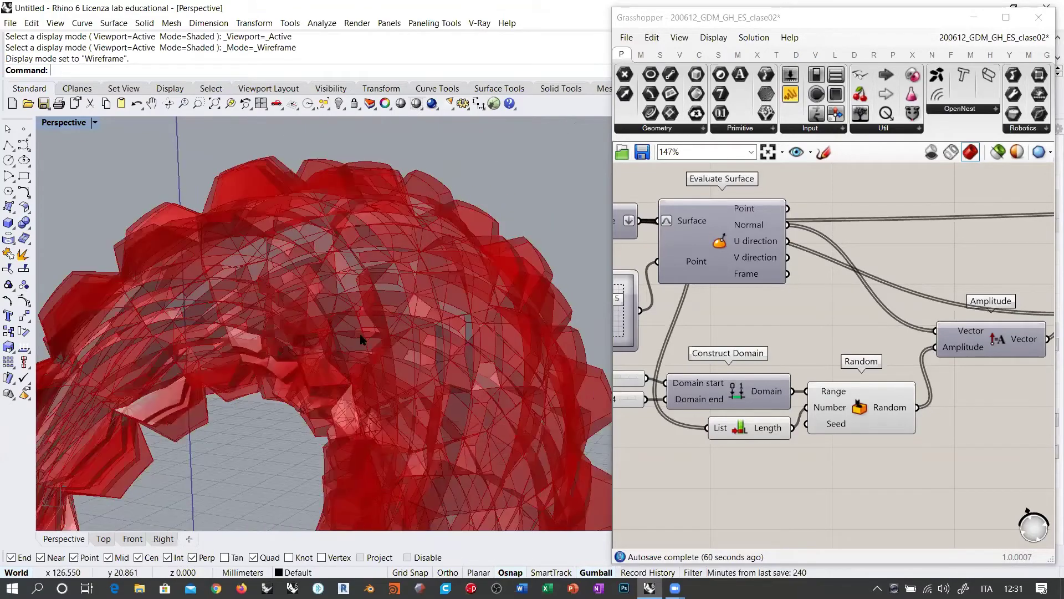
pyautogui.moveTo(360, 339); pyautogui.dragTo(443, 351, button='right')
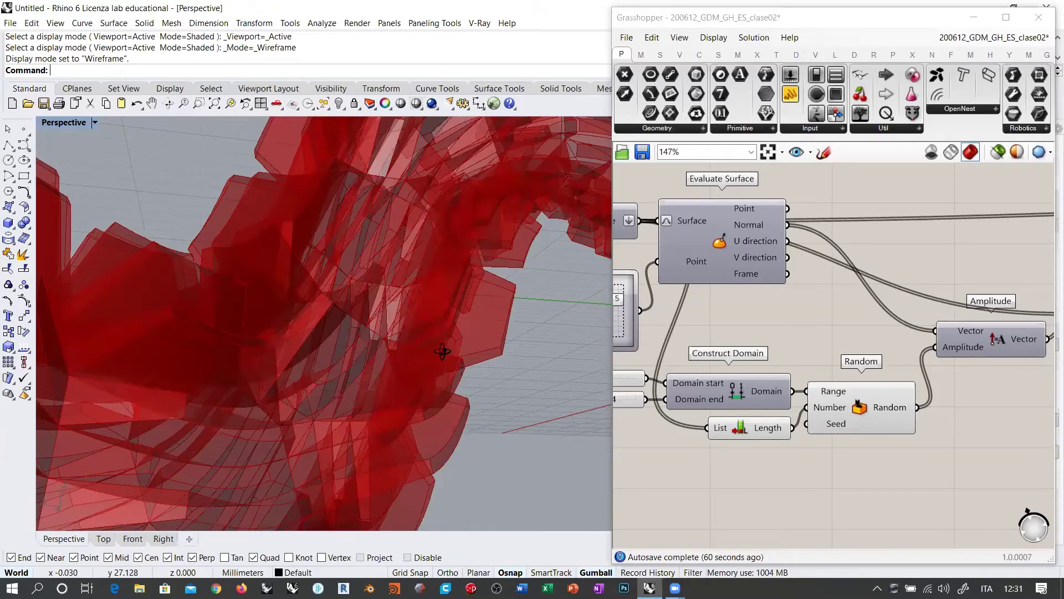
pyautogui.moveTo(458, 266); pyautogui.dragTo(438, 300, button='right')
pyautogui.moveTo(476, 246); pyautogui.dragTo(386, 330, button='right')
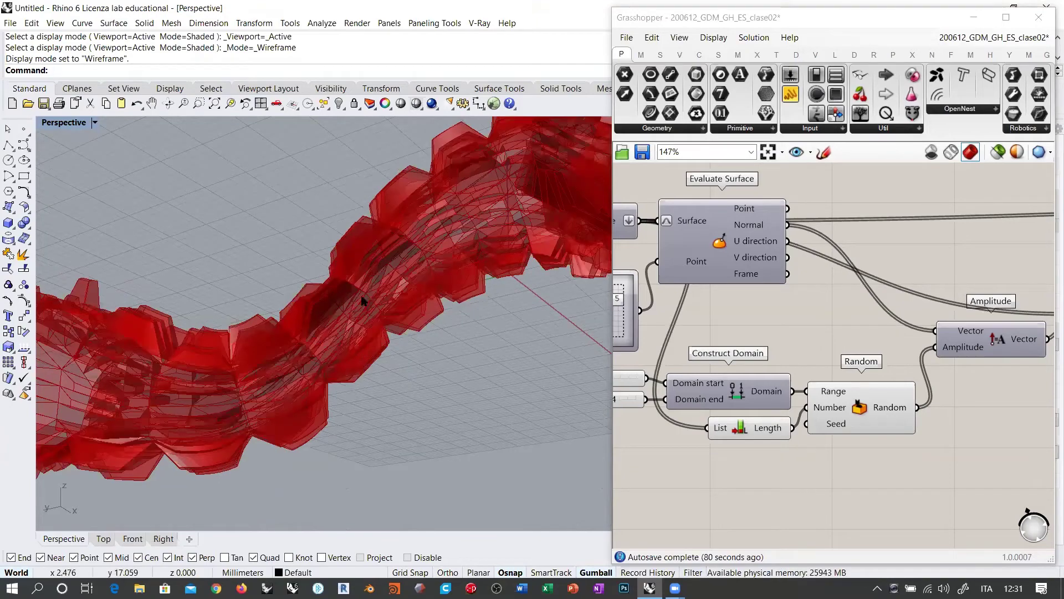
# - View the complete lofted form from several angles in the Perspective view
pyautogui.scroll(-6, 331, 332)
pyautogui.moveTo(355, 302); pyautogui.dragTo(261, 321, button='right')
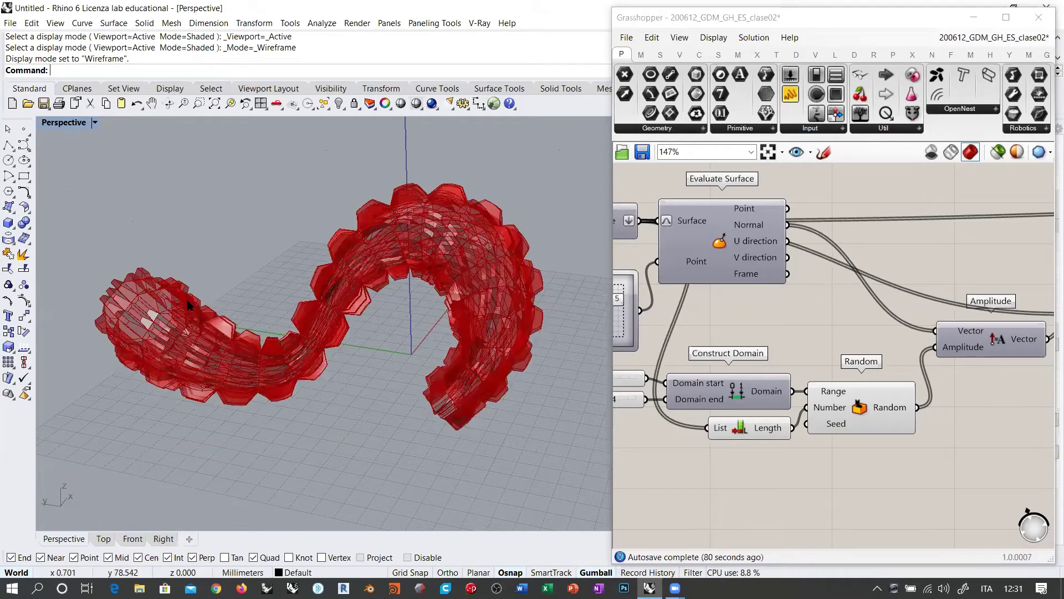
pyautogui.moveTo(501, 332); pyautogui.dragTo(440, 307, button='right')
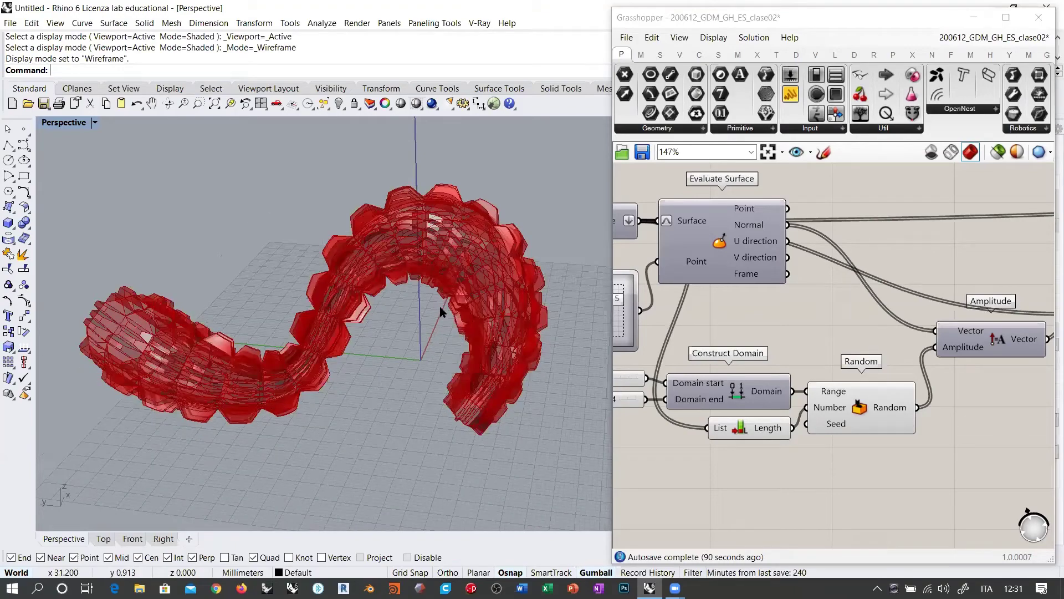
pyautogui.moveTo(394, 289)
pyautogui.mouseDown(button='right')
pyautogui.moveTo(387, 306)
pyautogui.moveTo(377, 283)
pyautogui.mouseUp(button='right')
pyautogui.moveTo(392, 355); pyautogui.dragTo(404, 333, button='right')
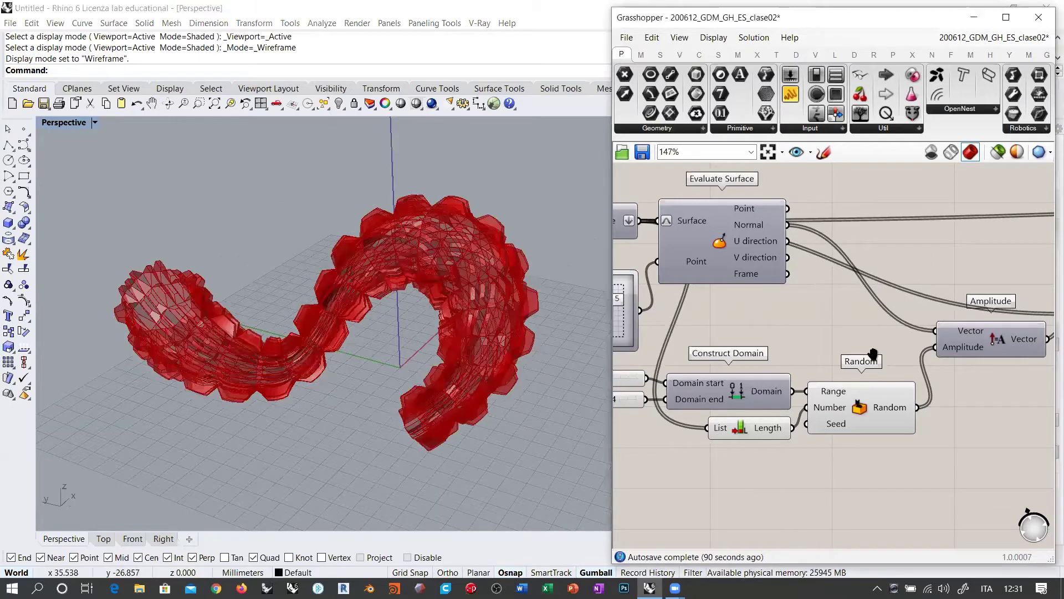
# - Trace the definition back to its start and select the Curve parameter to highlight the original section curves
pyautogui.scroll(-6, 817, 367)
pyautogui.moveTo(817, 367); pyautogui.dragTo(776, 377, button='right')
pyautogui.scroll(7, 729, 358)
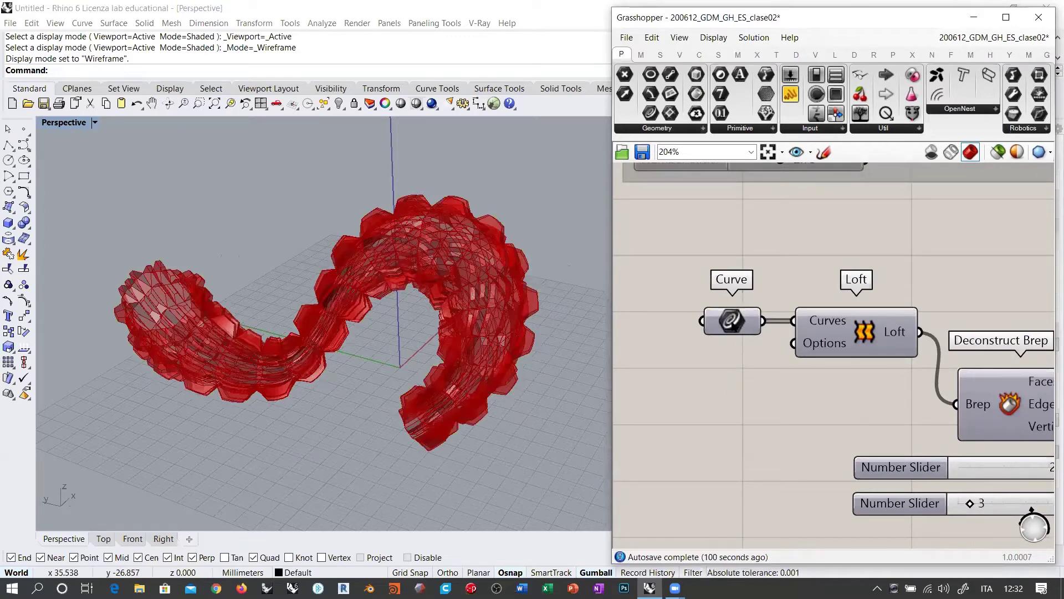
pyautogui.click(734, 325)
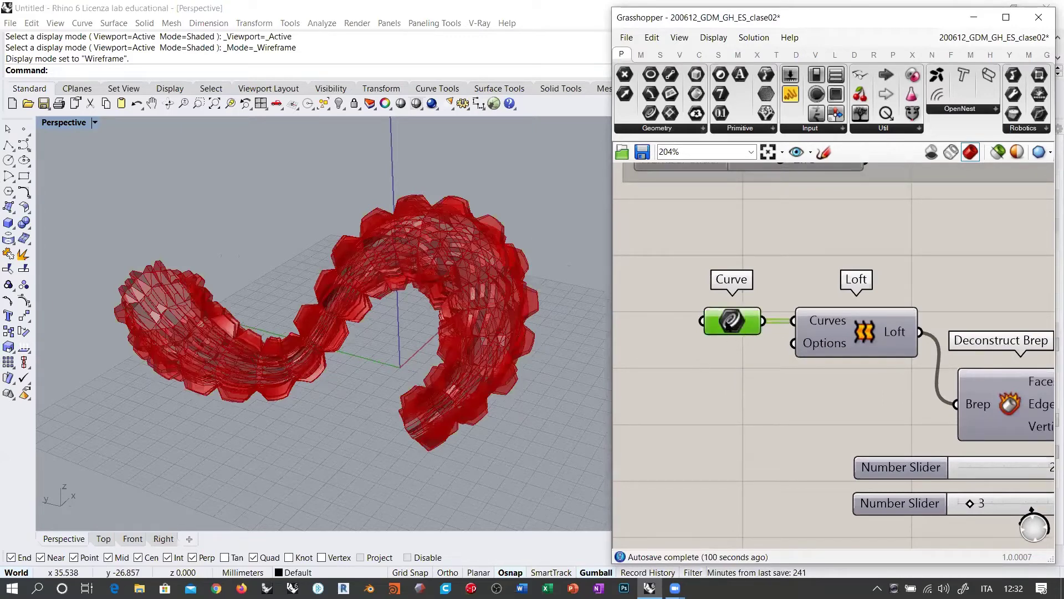
pyautogui.moveTo(766, 347); pyautogui.dragTo(687, 327, button='right')
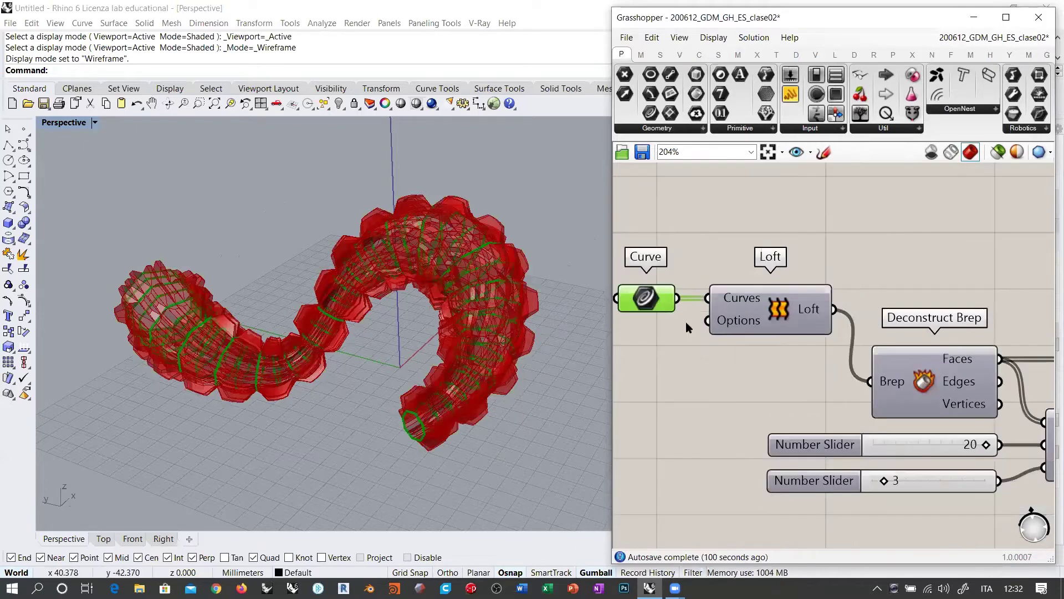
# - Find the Scale component that feeds Discontinuity and Area in the earlier disabled definition
pyautogui.scroll(-5, 686, 327)
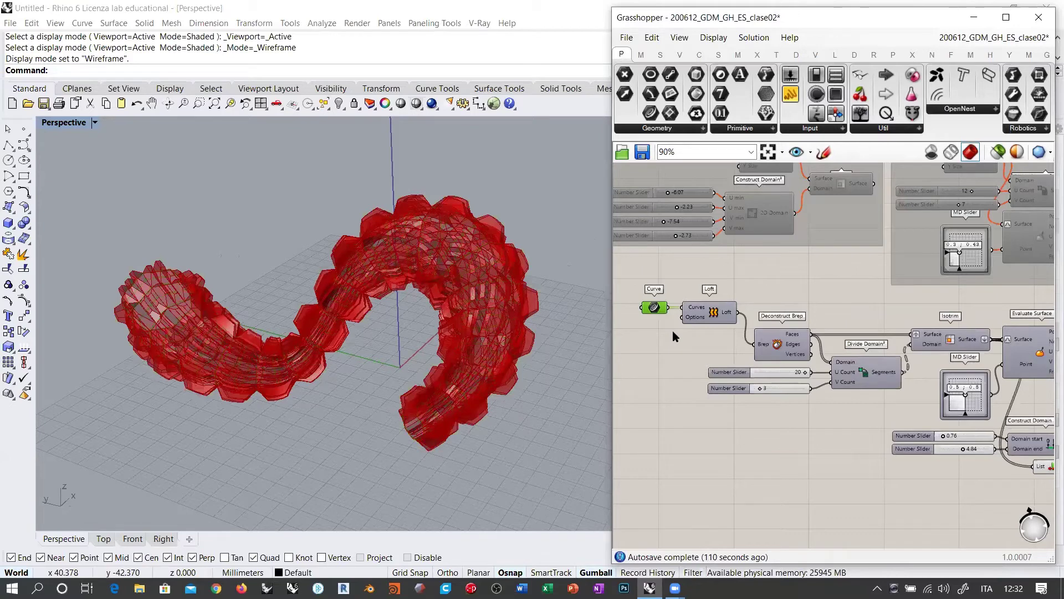
pyautogui.scroll(-6, 673, 338)
pyautogui.scroll(4, 787, 396)
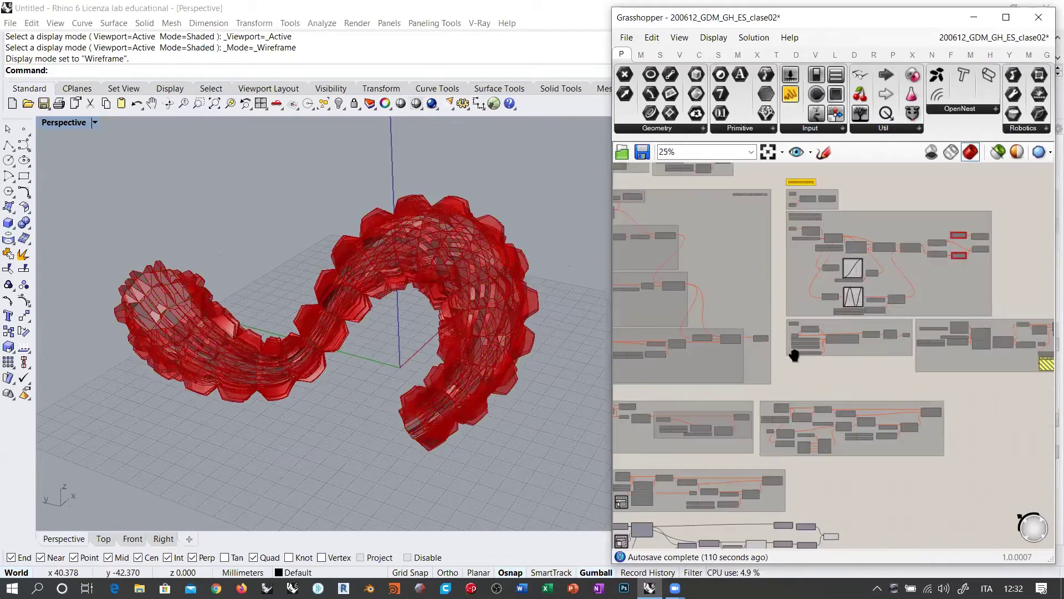
pyautogui.scroll(-5, 954, 324)
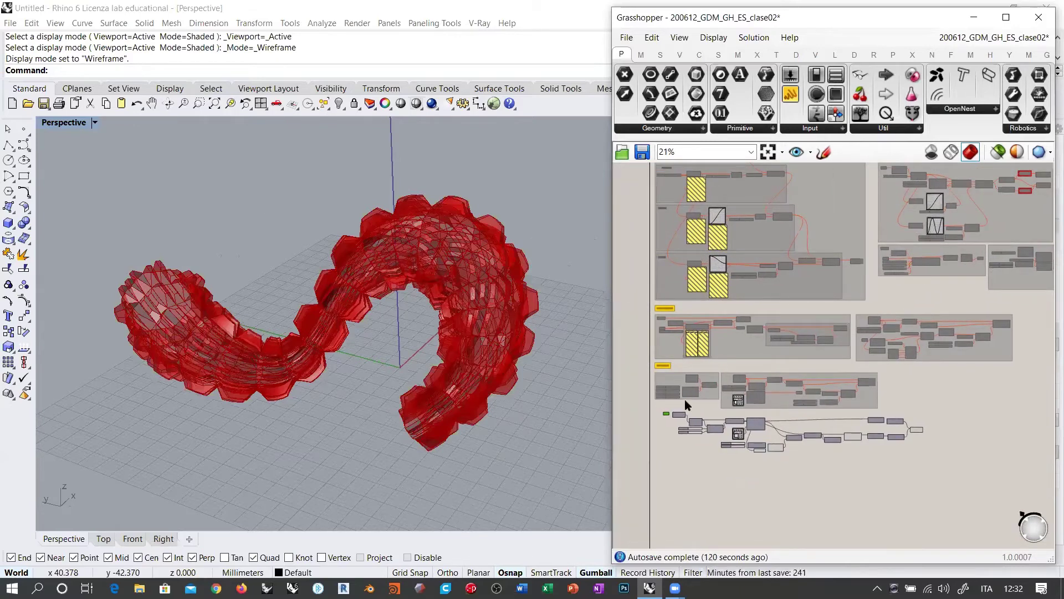
pyautogui.scroll(5, 813, 254)
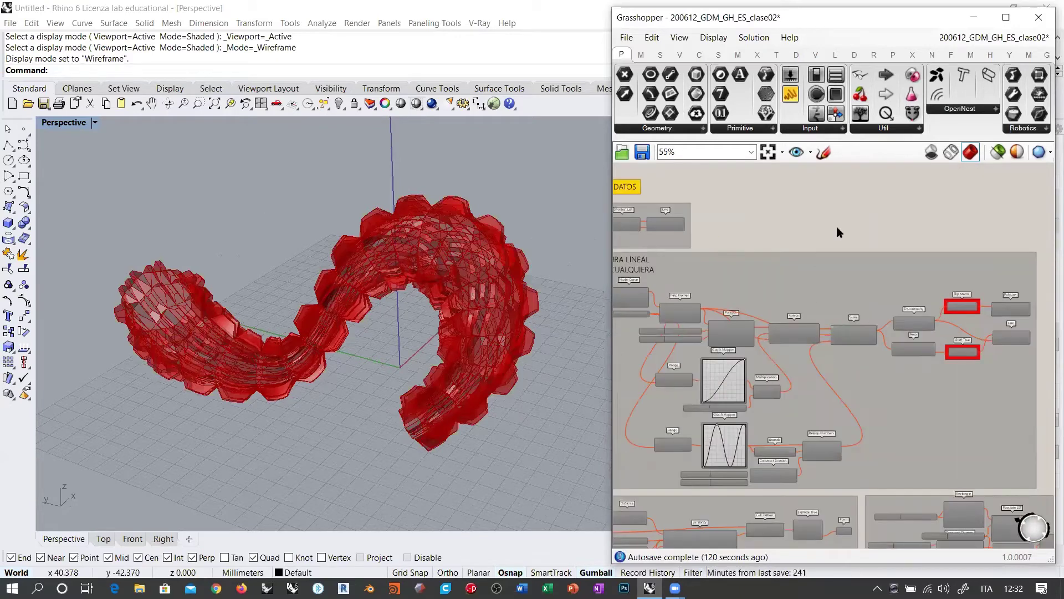
pyautogui.scroll(7, 896, 350)
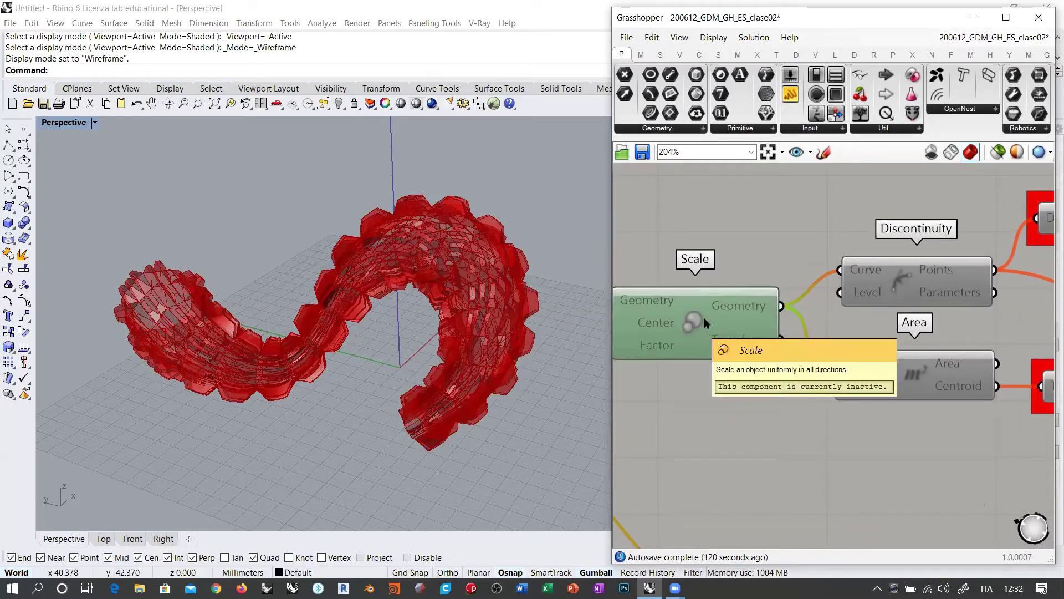
# - Connect the Geometry output of Scale to the Curve parameter feeding Loft in the paneling definition
pyautogui.scroll(-5, 914, 280)
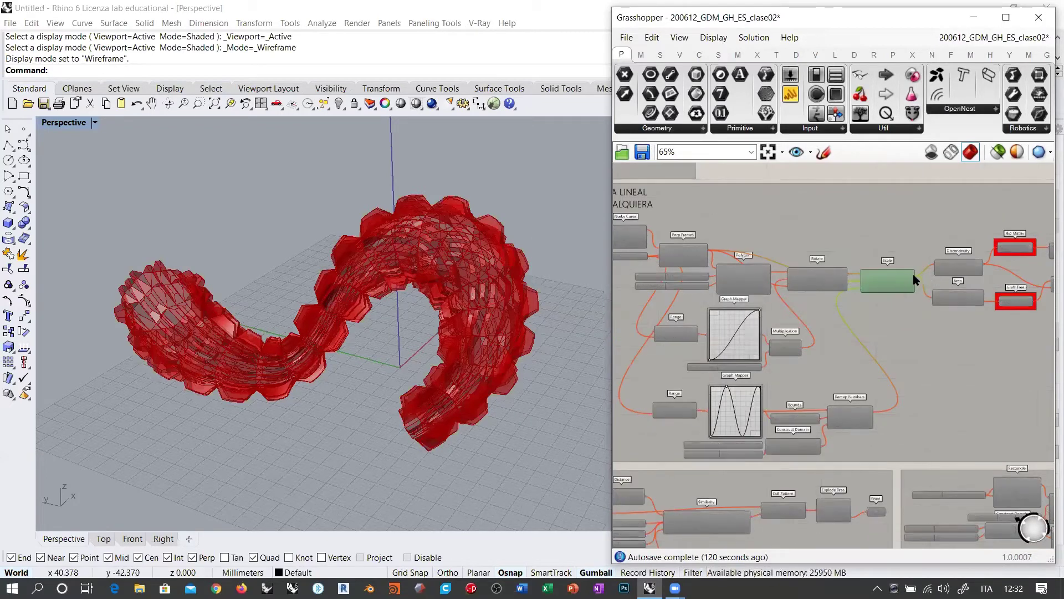
pyautogui.scroll(-6, 936, 233)
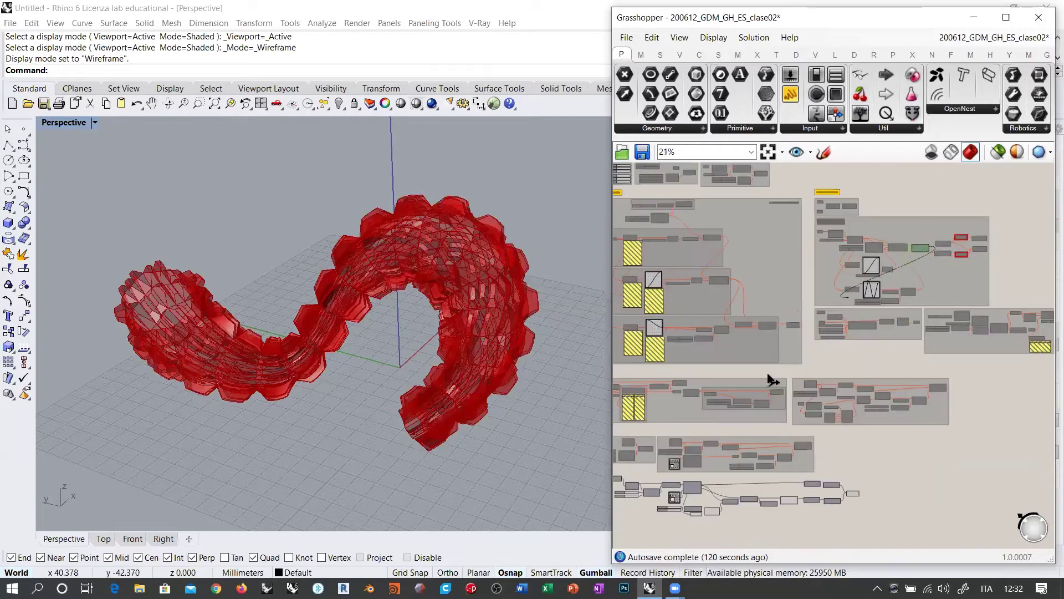
pyautogui.scroll(12, 671, 452)
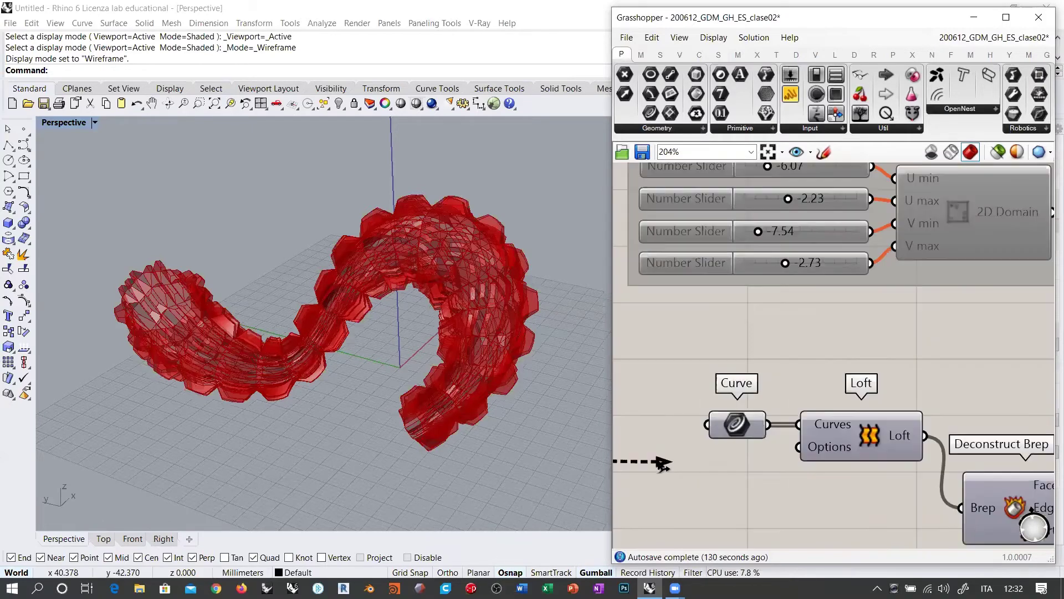
pyautogui.moveTo(663, 463); pyautogui.dragTo(706, 425)
# - Enable the disabled components in the group ESTRUCTURA LINEAL CON EJE CUALQUIERA
pyautogui.scroll(-7, 676, 372)
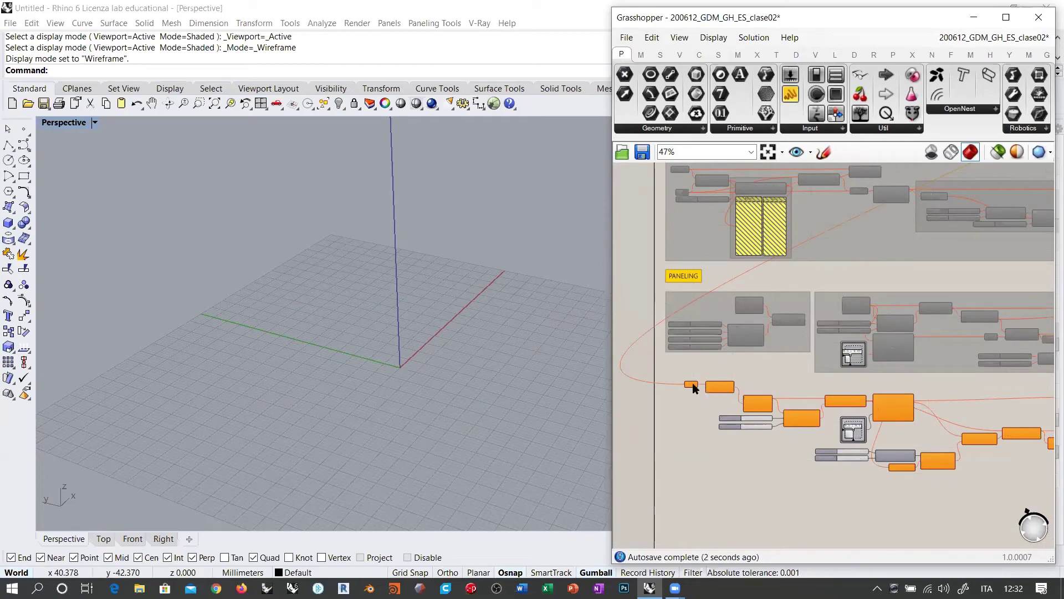
pyautogui.moveTo(906, 291)
pyautogui.mouseDown(button='right')
pyautogui.moveTo(767, 475)
pyautogui.moveTo(766, 456)
pyautogui.mouseUp(button='right')
pyautogui.moveTo(870, 255); pyautogui.dragTo(696, 364, button='right')
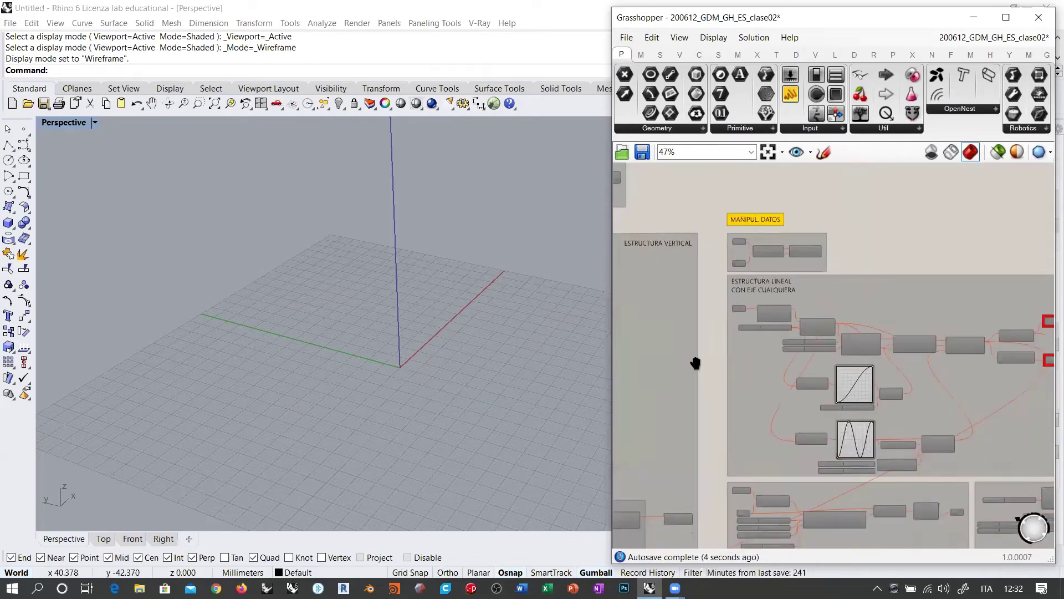
pyautogui.moveTo(878, 293); pyautogui.dragTo(745, 270, button='right')
pyautogui.scroll(-2, 745, 270)
pyautogui.moveTo(925, 258); pyautogui.dragTo(623, 410)
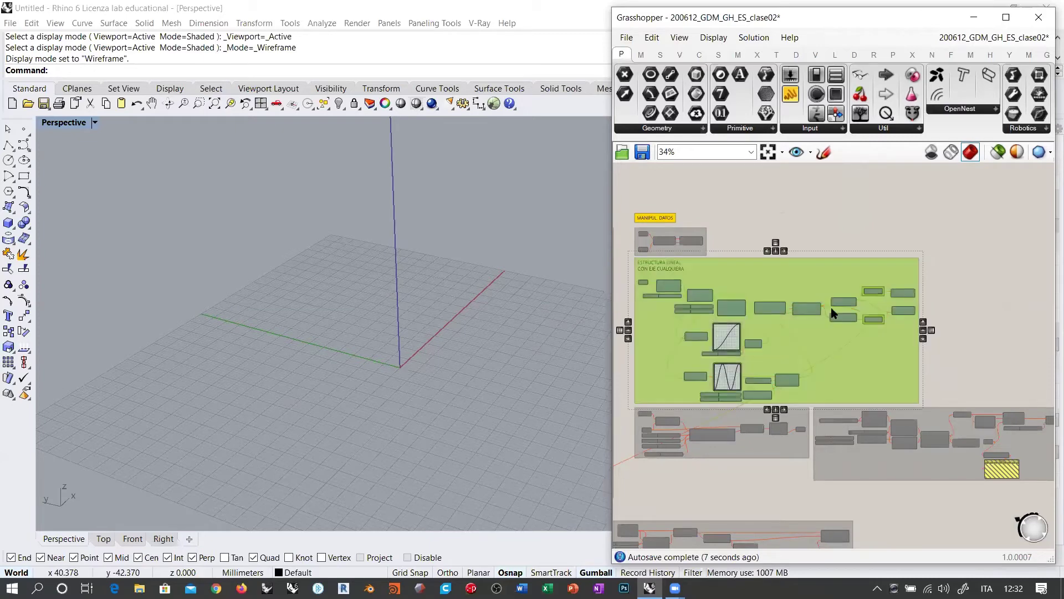
pyautogui.click(923, 228)
pyautogui.scroll(5, 872, 302)
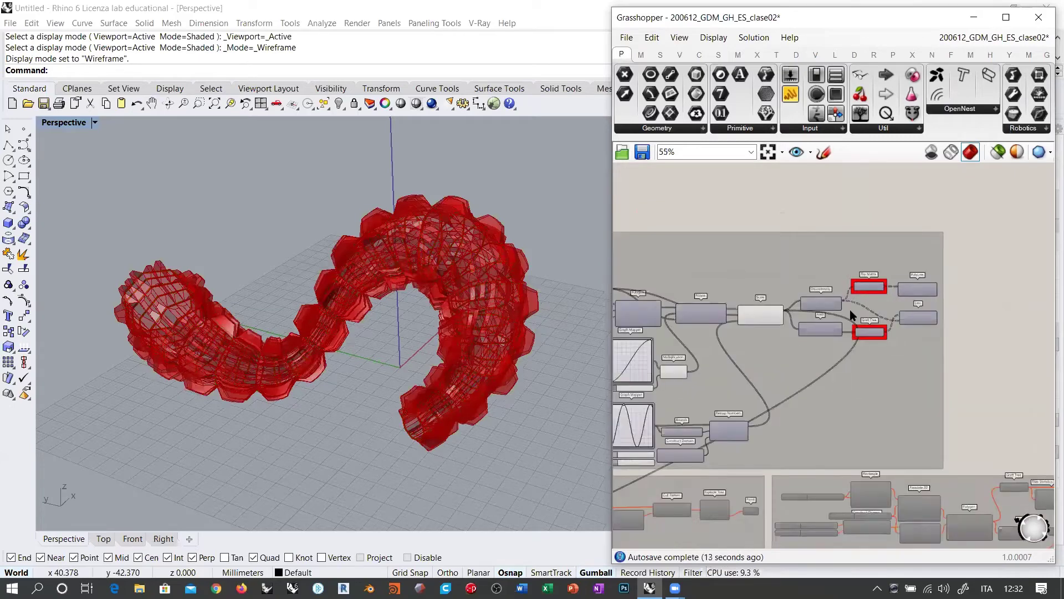
# - Hide the preview of the Scale component that feeds Discontinuity and Area
pyautogui.click(721, 311)
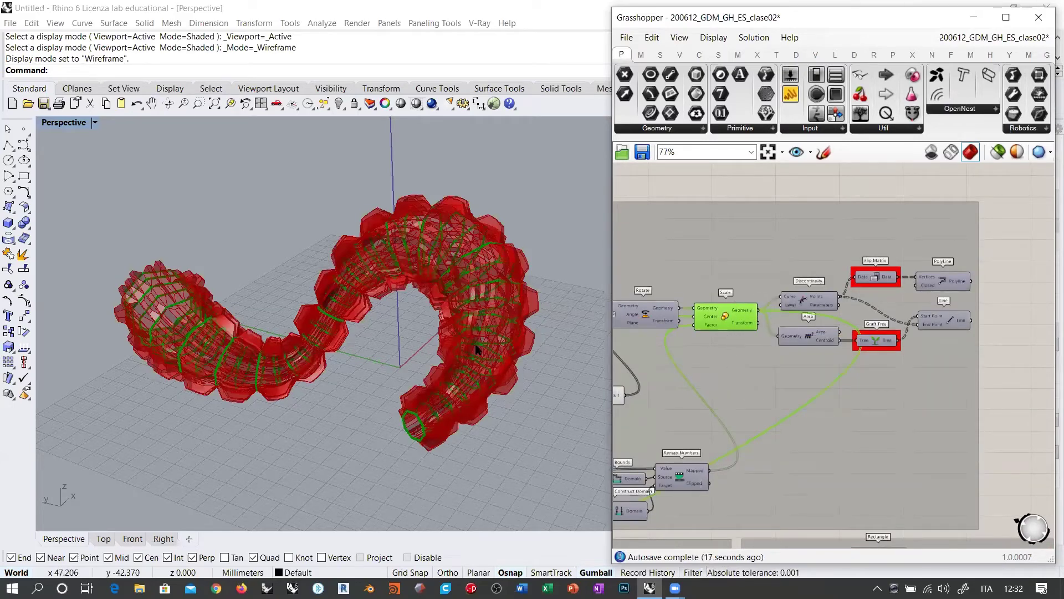
pyautogui.hotkey('ctrl', 'q')
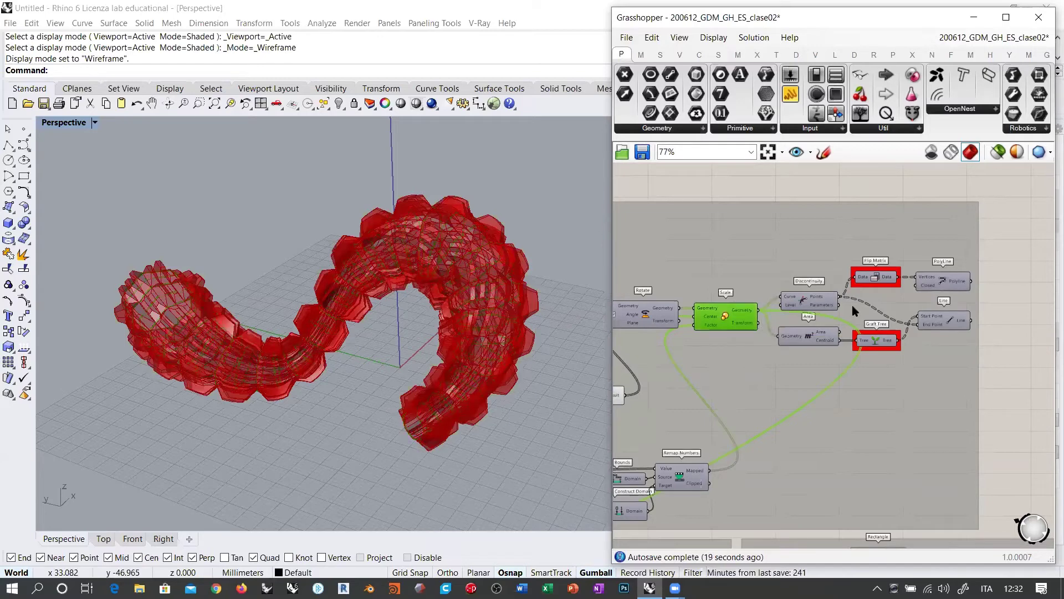
pyautogui.scroll(3, 750, 344)
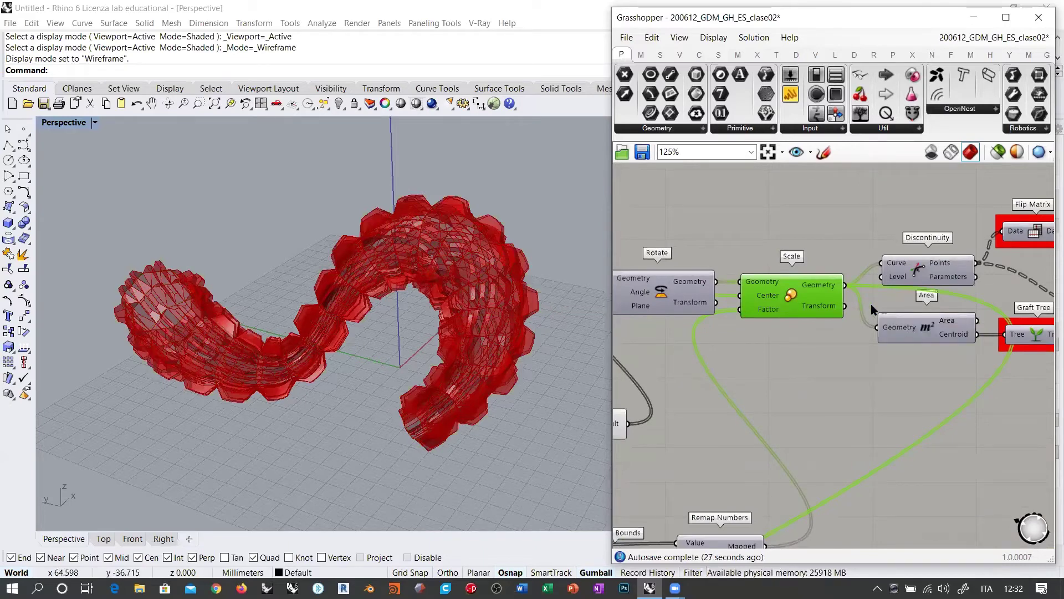
pyautogui.scroll(-1, 870, 304)
pyautogui.moveTo(871, 304); pyautogui.dragTo(719, 296, button='right')
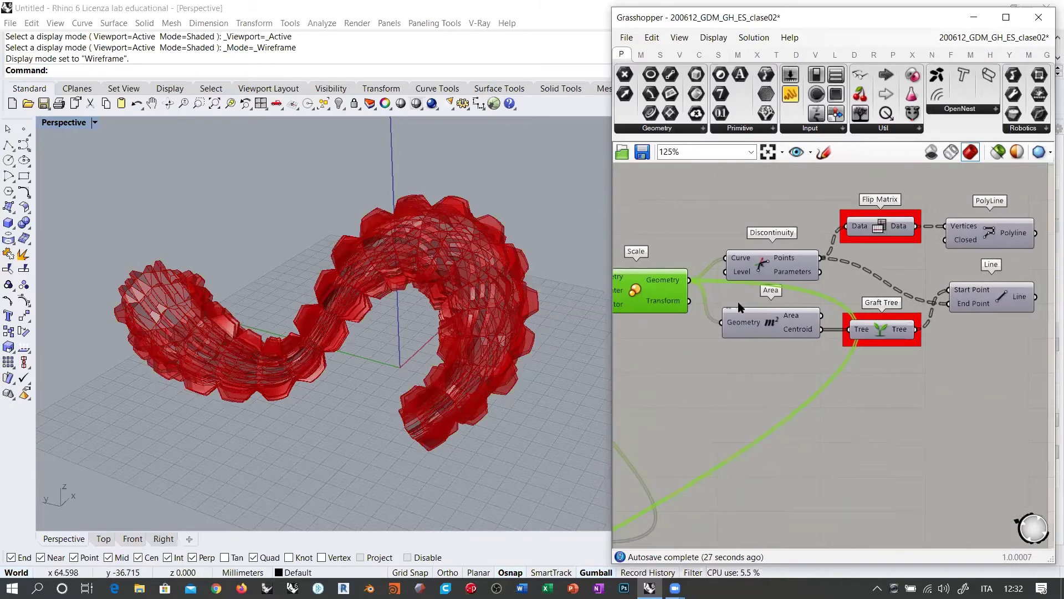
# - Select the Scale component and the Line component in turn to highlight their geometry in the Perspective view
pyautogui.click(1026, 317)
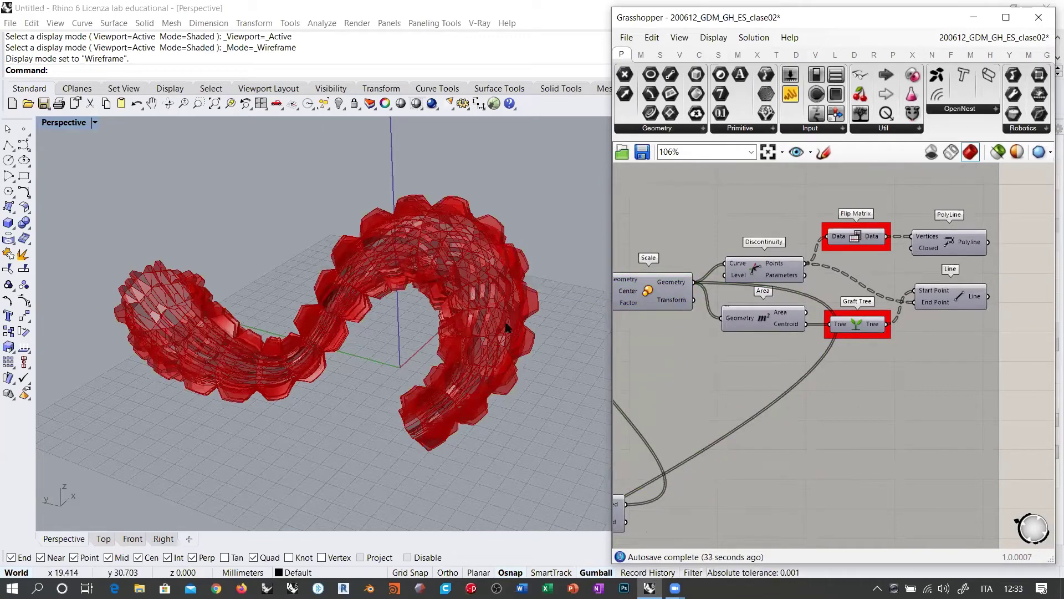
pyautogui.click(666, 285)
pyautogui.moveTo(667, 286)
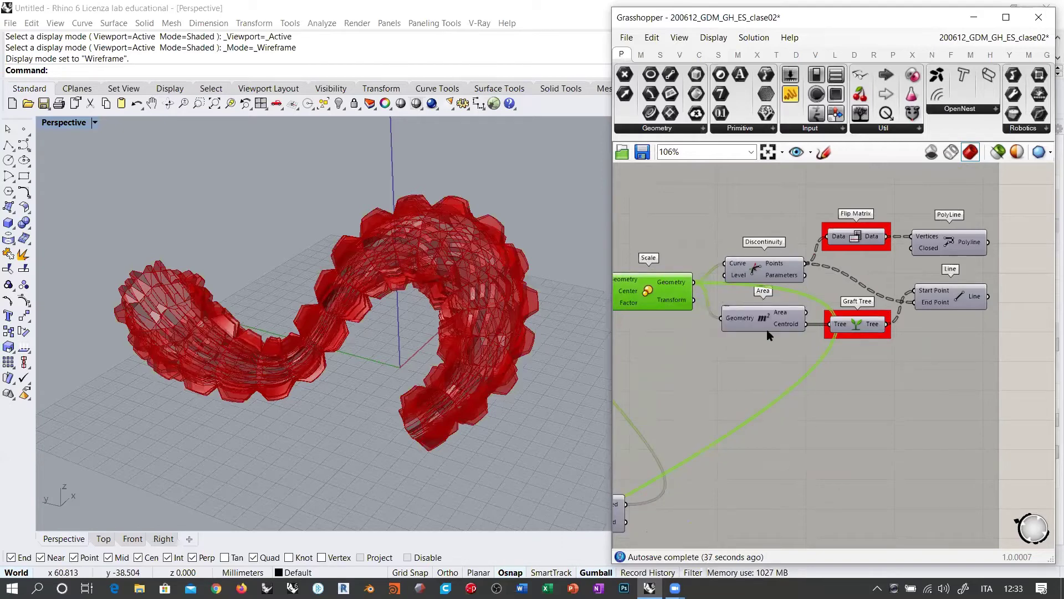
pyautogui.scroll(2, 787, 304)
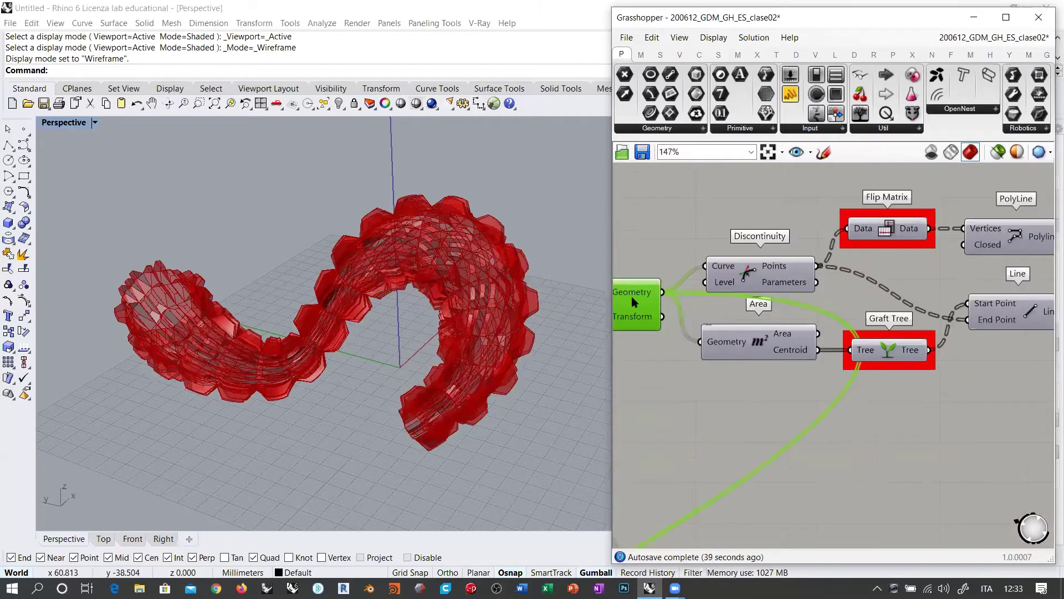
pyautogui.click(631, 297)
pyautogui.moveTo(990, 302); pyautogui.dragTo(921, 298, button='right')
pyautogui.click(949, 303)
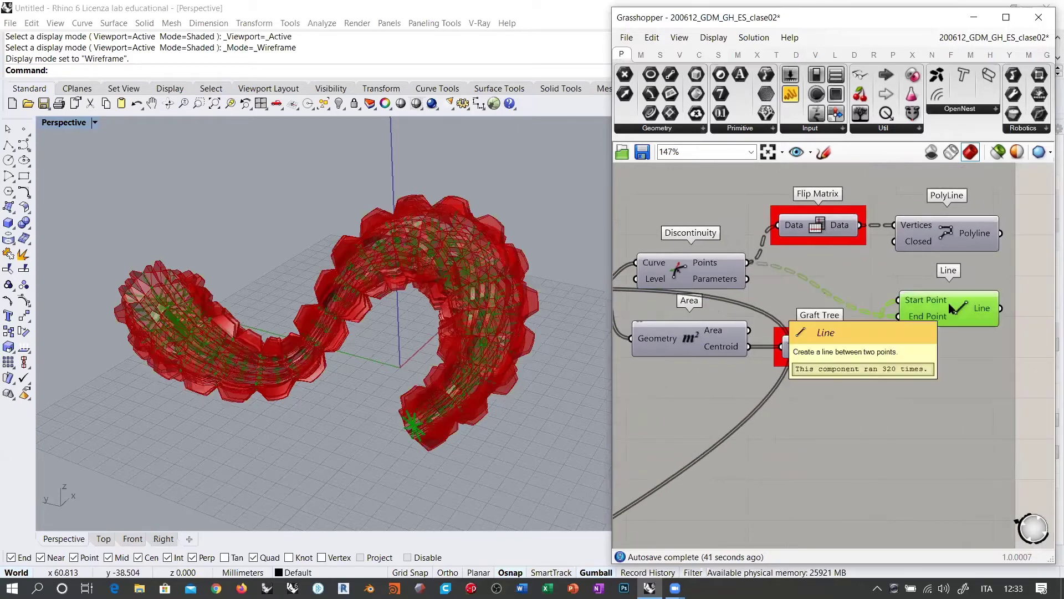
# - Examine the highlighted radial lines inside the paneled form up close and from several angles
pyautogui.moveTo(554, 332); pyautogui.dragTo(439, 431, button='right')
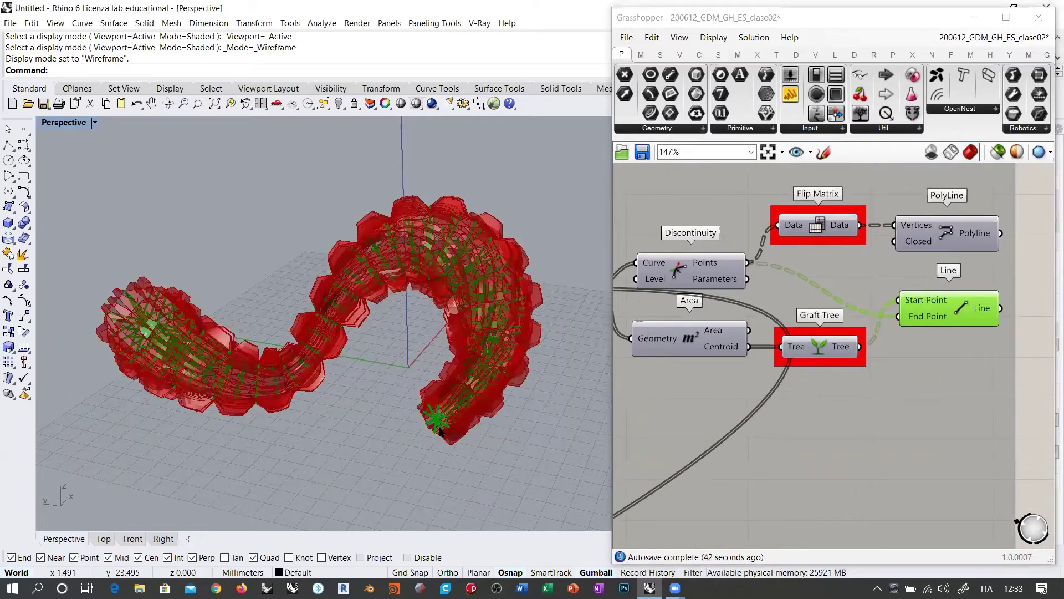
pyautogui.scroll(5, 422, 399)
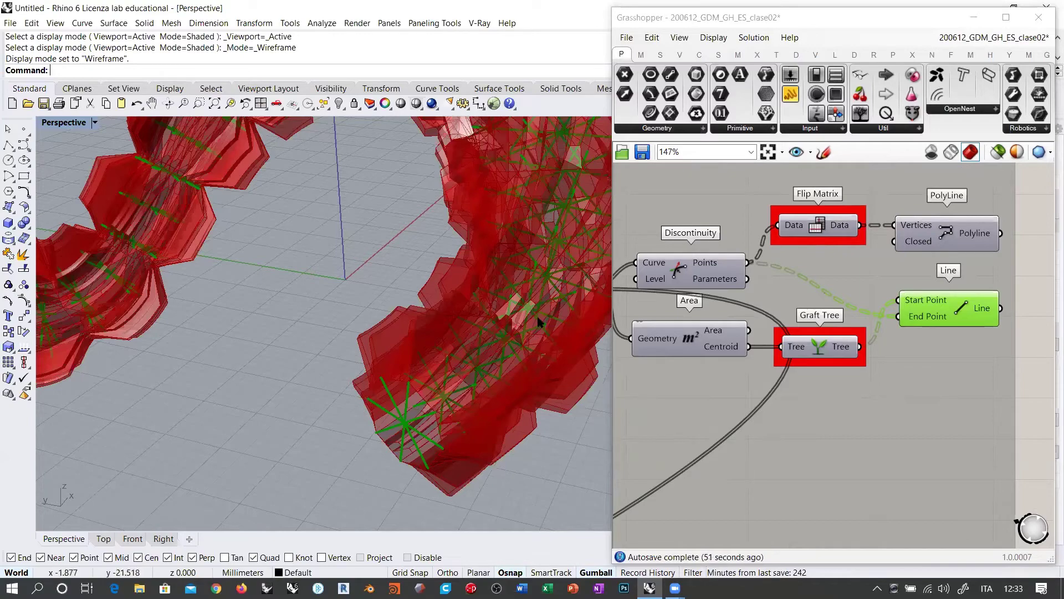
pyautogui.scroll(-5, 541, 283)
pyautogui.moveTo(396, 299); pyautogui.dragTo(339, 328, button='right')
pyautogui.scroll(5, 346, 328)
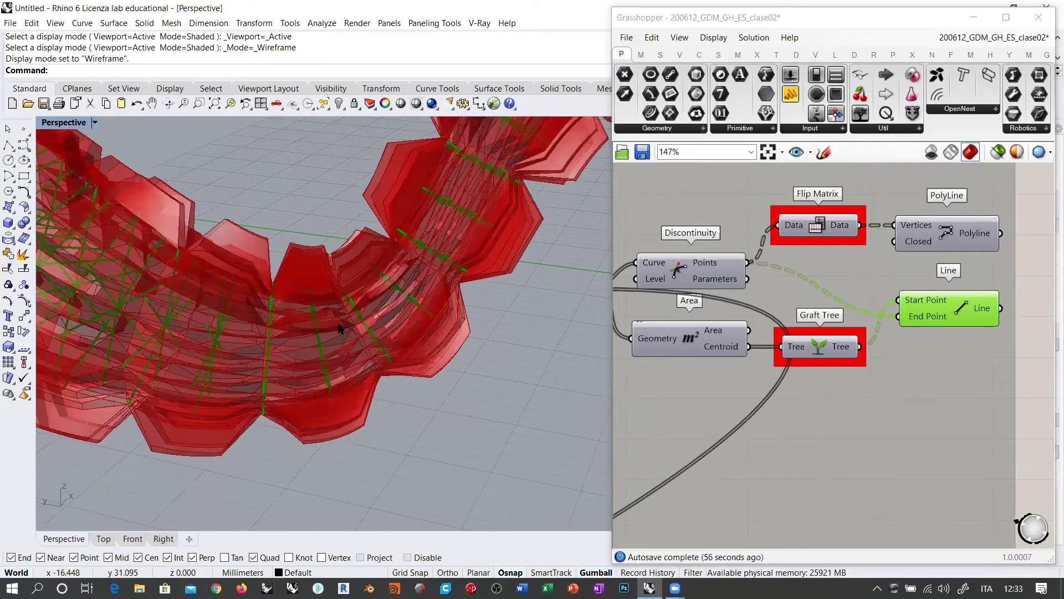
pyautogui.moveTo(350, 365); pyautogui.dragTo(446, 194, button='right')
pyautogui.scroll(3, 274, 380)
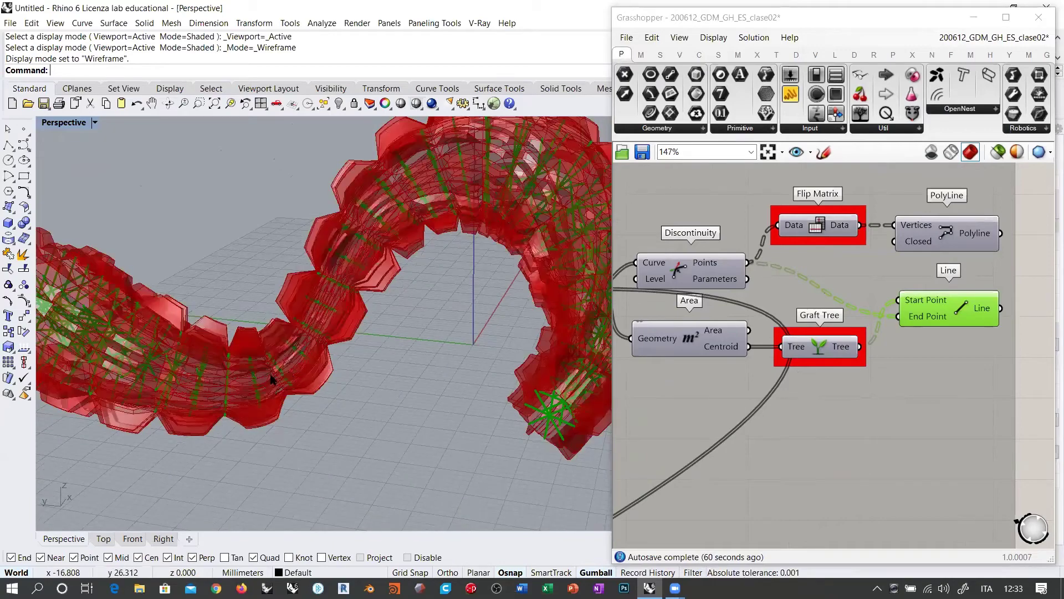
pyautogui.scroll(5, 255, 359)
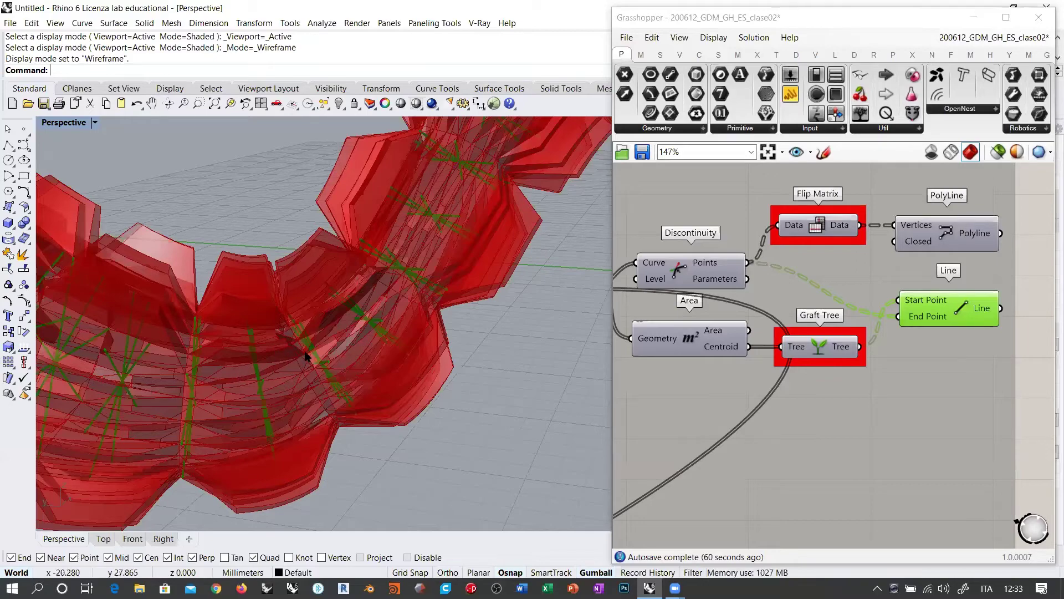
pyautogui.scroll(-10, 325, 360)
pyautogui.scroll(3, 415, 310)
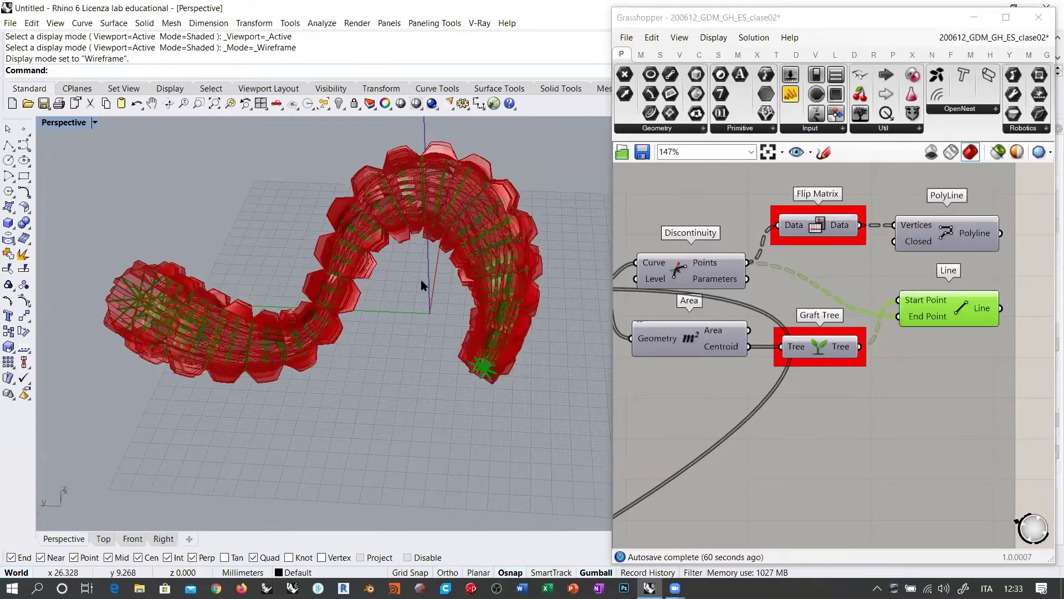
pyautogui.scroll(2, 425, 292)
# - Follow the definition from Loft to Isotrim and select Isotrim to highlight its subdivided surfaces
pyautogui.scroll(-2, 470, 274)
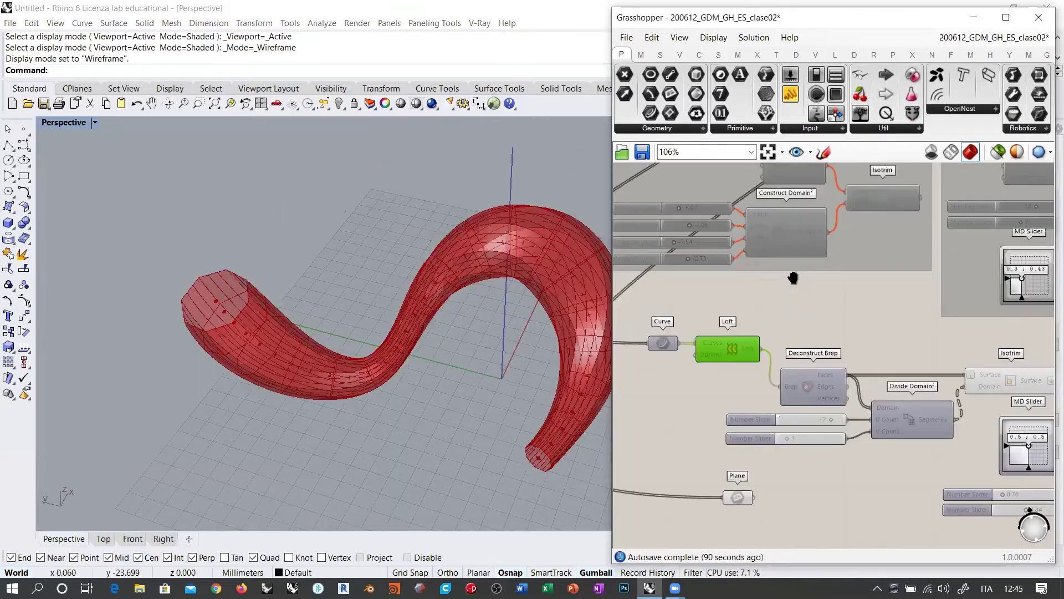
pyautogui.moveTo(1034, 398); pyautogui.dragTo(917, 308, button='right')
pyautogui.moveTo(757, 300); pyautogui.dragTo(732, 299, button='right')
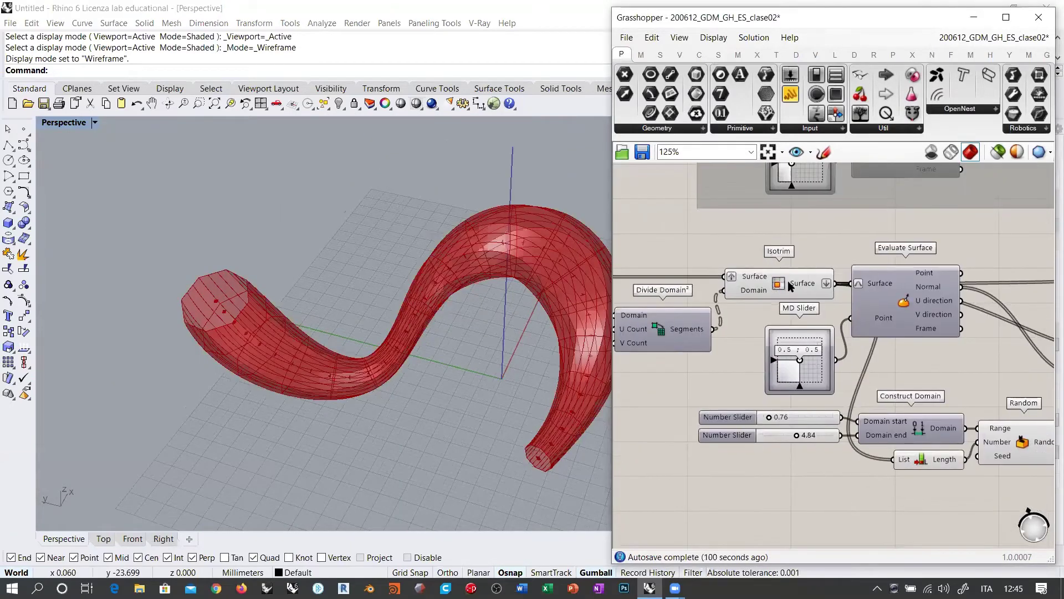
pyautogui.click(780, 288)
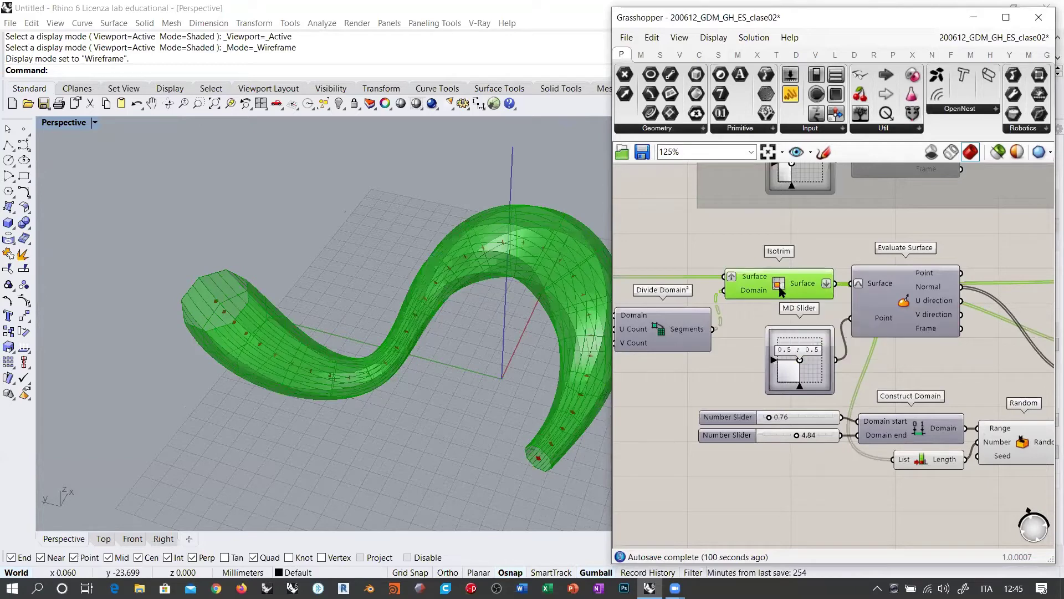
# - Move the component chain from Curve through Isotrim away from Evaluate Surface to open a gap between them
pyautogui.scroll(-3, 837, 354)
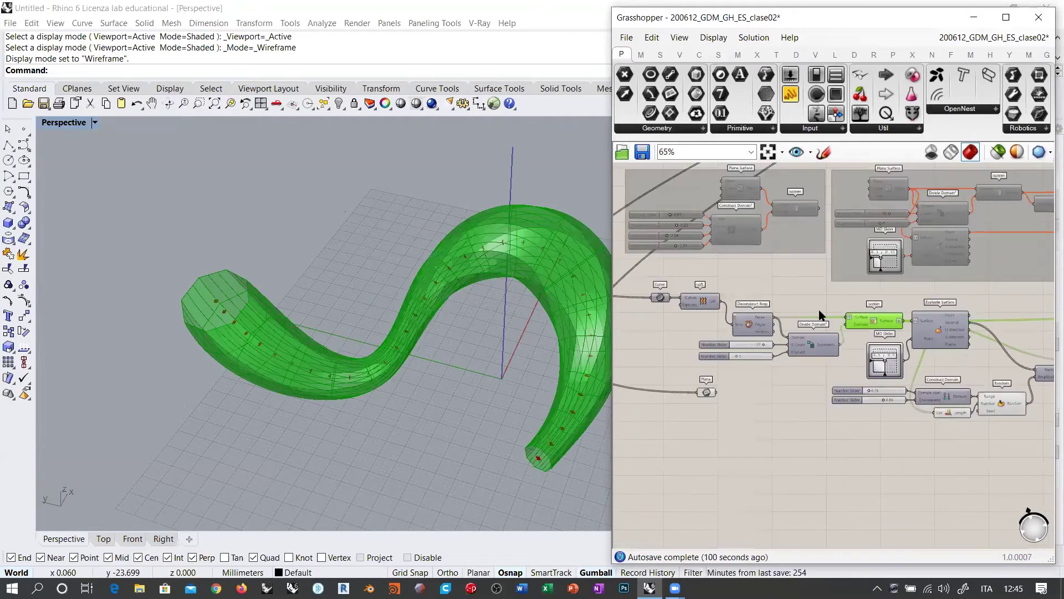
pyautogui.moveTo(885, 296); pyautogui.dragTo(664, 368)
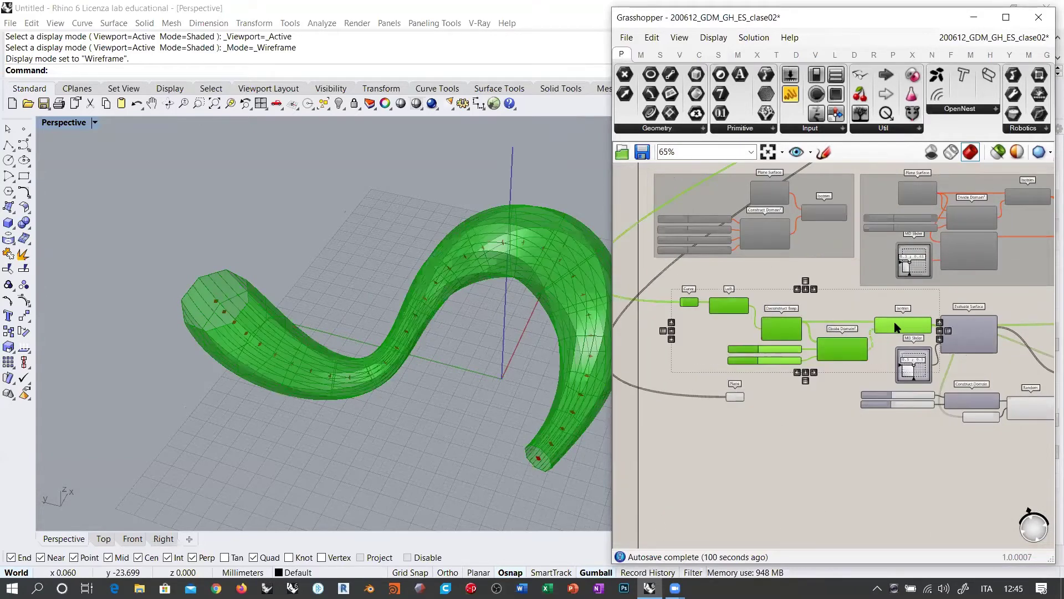
pyautogui.moveTo(852, 327); pyautogui.dragTo(725, 331)
pyautogui.click(774, 369)
# - Add a Flatten Tree component in the gap between Isotrim and Evaluate Surface
pyautogui.scroll(4, 768, 333)
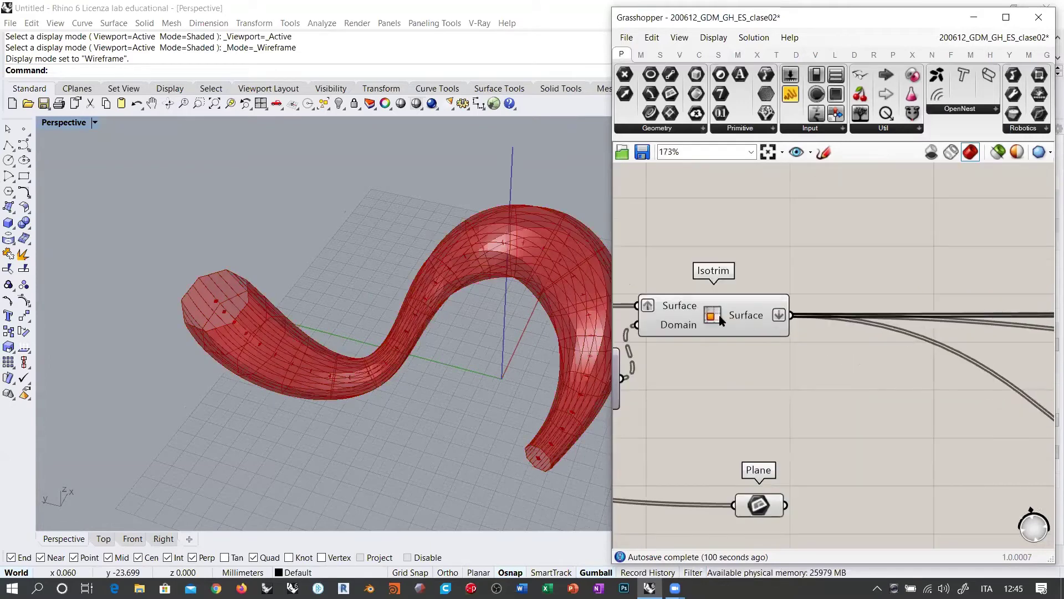
pyautogui.click(743, 326)
pyautogui.scroll(-3, 754, 349)
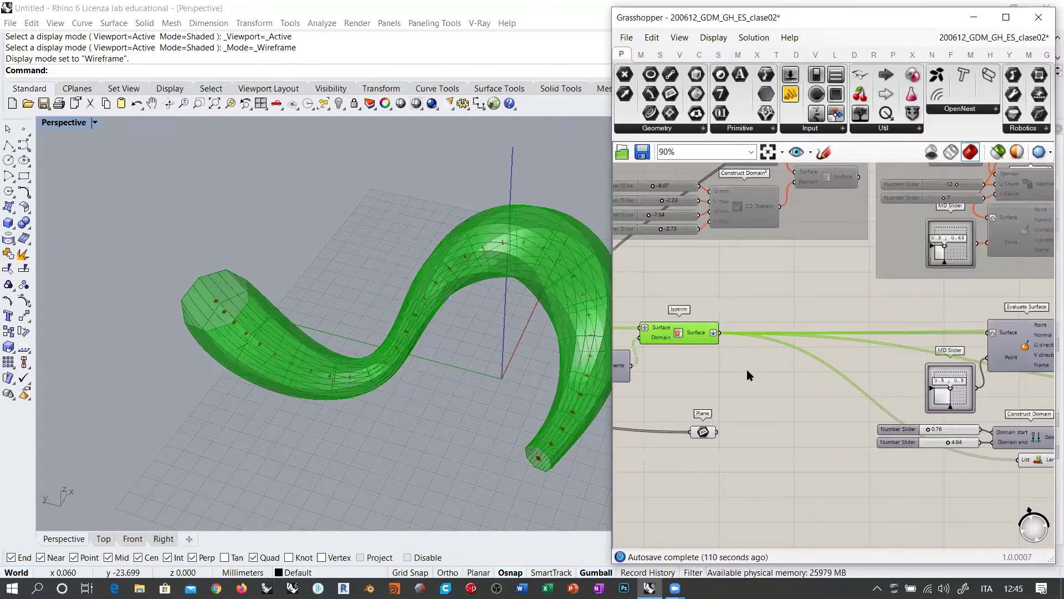
pyautogui.moveTo(750, 371); pyautogui.dragTo(789, 350, button='right')
pyautogui.scroll(3, 708, 344)
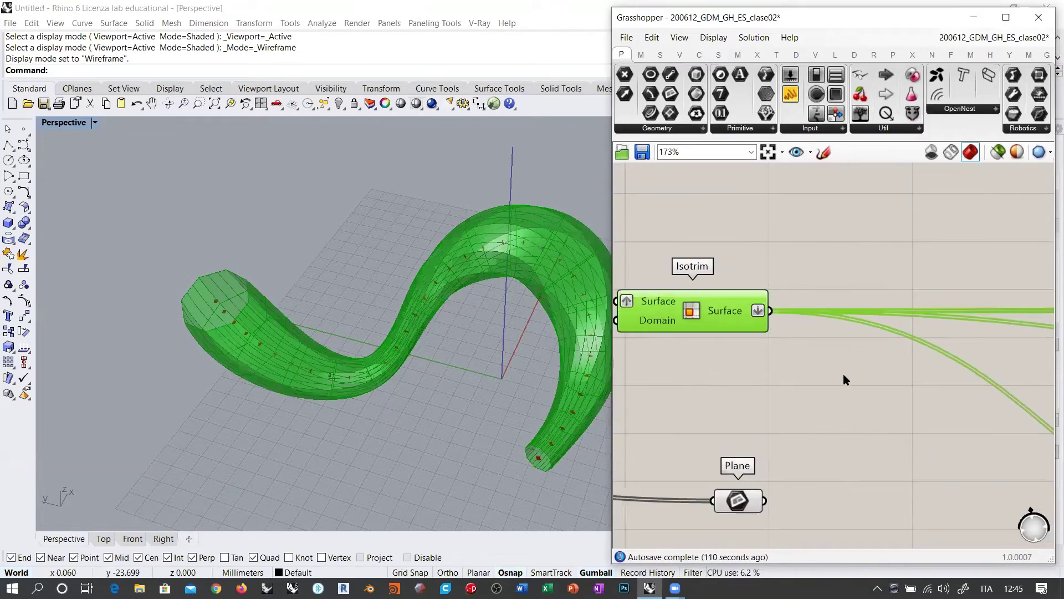
pyautogui.doubleClick(846, 388)
pyautogui.write('flat')
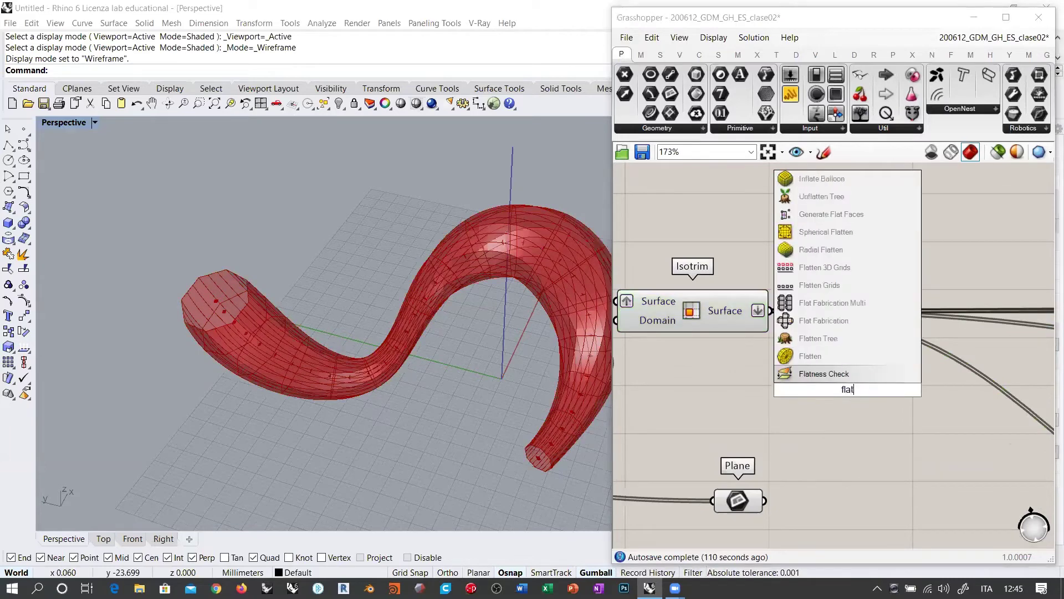
pyautogui.click(818, 338)
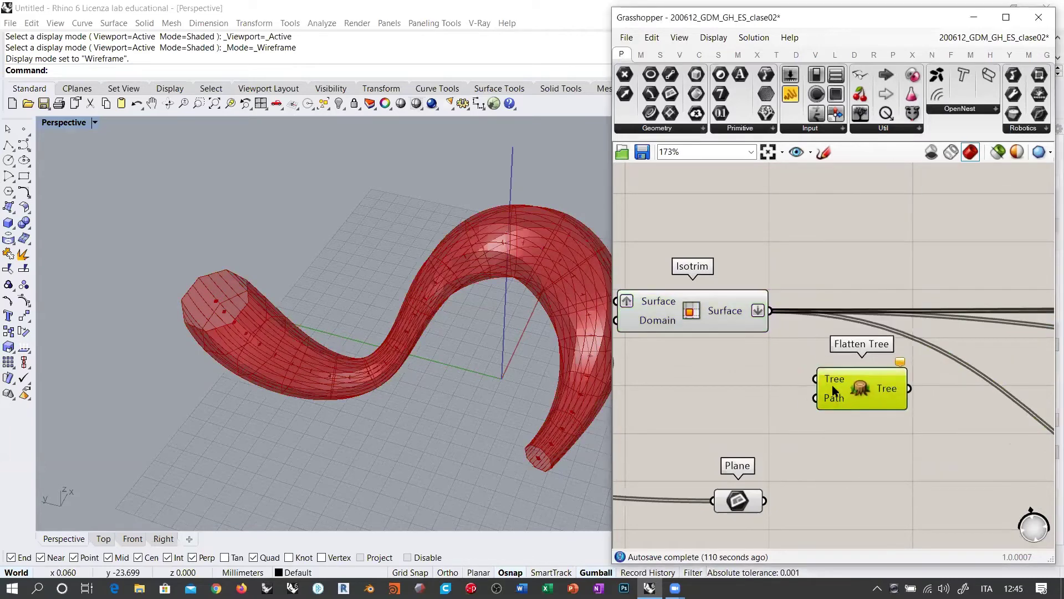
# - Reposition the Flatten Tree component directly below Isotrim
pyautogui.moveTo(861, 386); pyautogui.dragTo(841, 387, button='right')
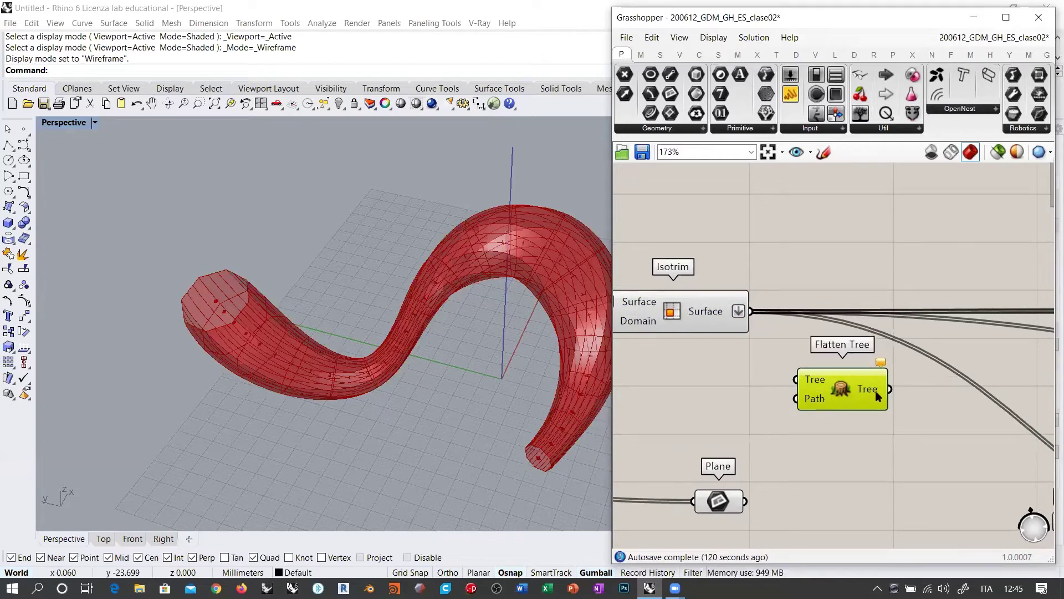
pyautogui.scroll(-4, 872, 393)
pyautogui.moveTo(998, 316); pyautogui.dragTo(867, 317, button='right')
pyautogui.moveTo(873, 361); pyautogui.dragTo(905, 381, button='right')
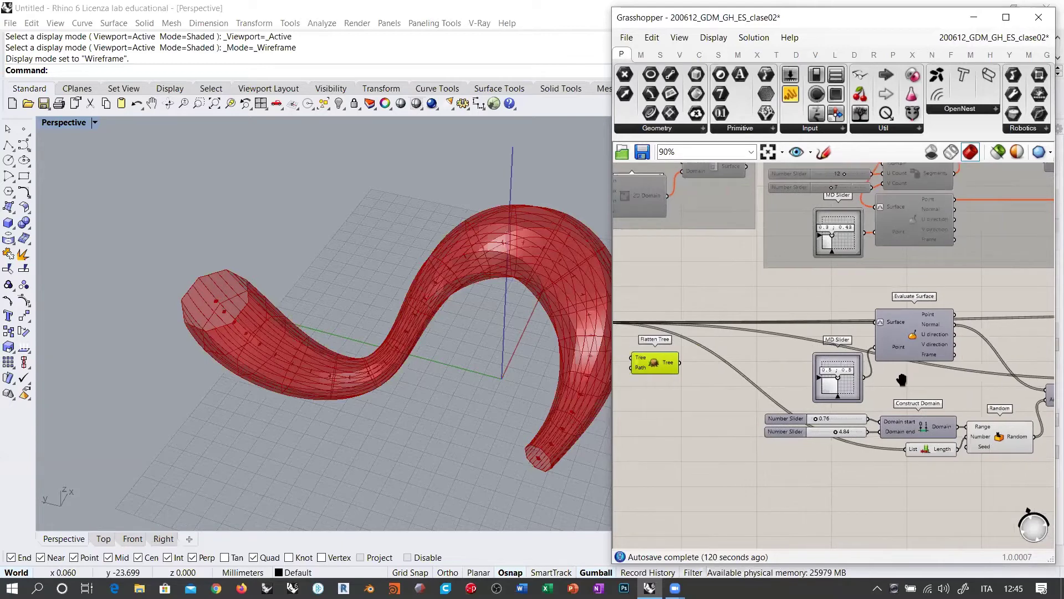
pyautogui.scroll(3, 906, 380)
pyautogui.moveTo(893, 384); pyautogui.dragTo(780, 386)
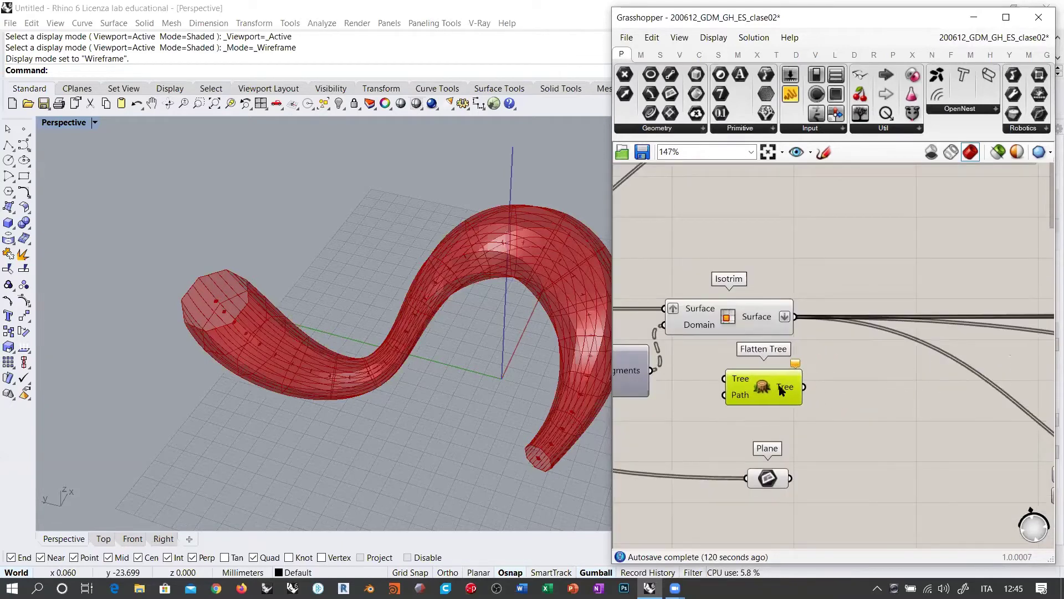
pyautogui.scroll(2, 823, 368)
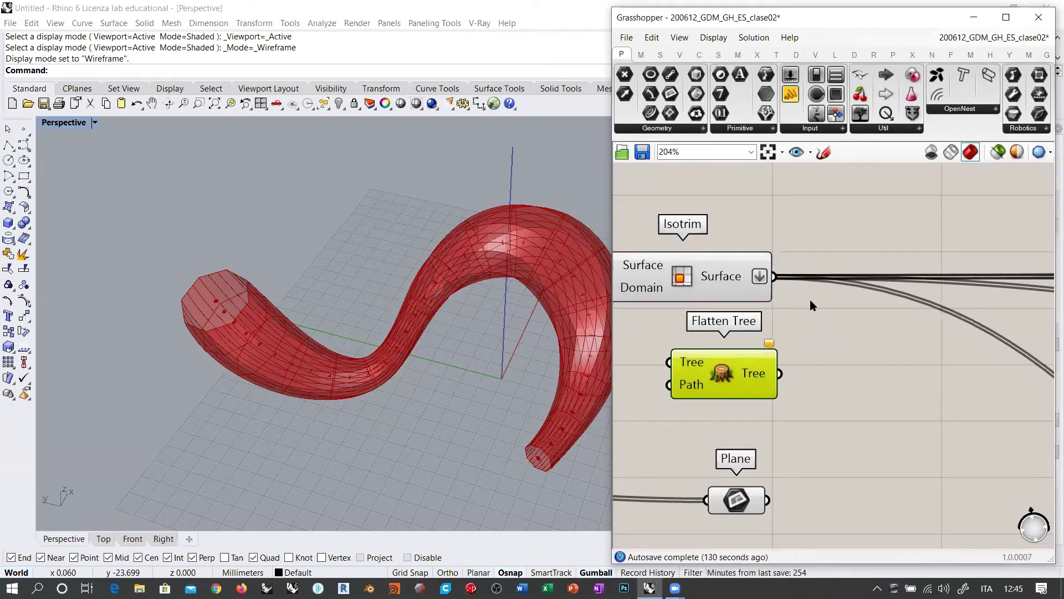
# - Route Isotrim's surfaces through Flatten Tree by moving the outgoing wires to its output, feeding its Tree input, and aligning it with Isotrim
pyautogui.keyDown('ctrl'); pyautogui.keyDown('shift'); pyautogui.moveTo(782, 282); pyautogui.dragTo(888, 303); pyautogui.keyUp('shift'); pyautogui.keyUp('ctrl')
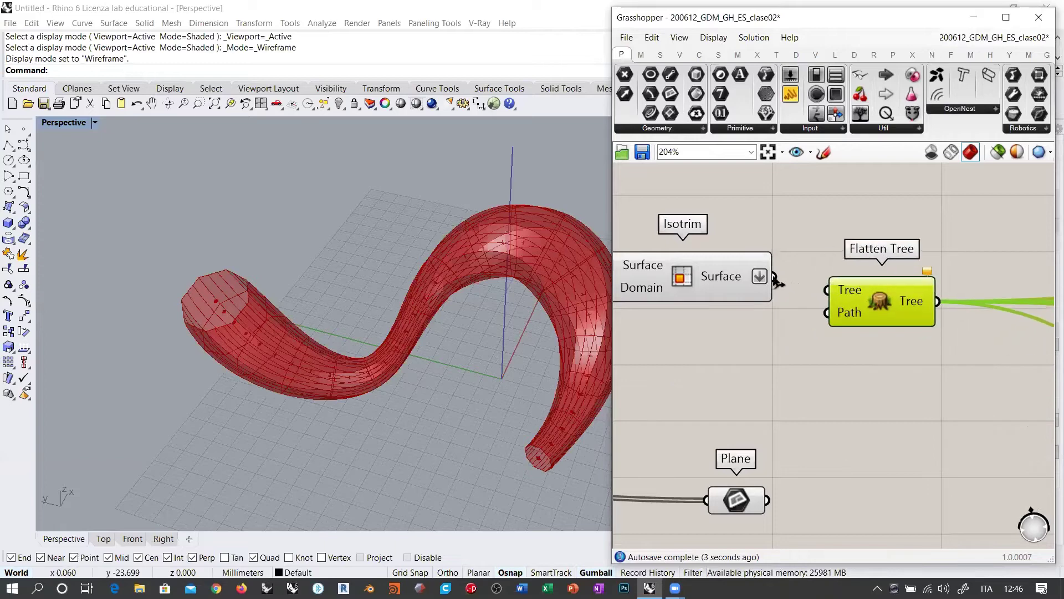
pyautogui.moveTo(775, 276); pyautogui.dragTo(827, 290)
pyautogui.moveTo(882, 311); pyautogui.dragTo(925, 297)
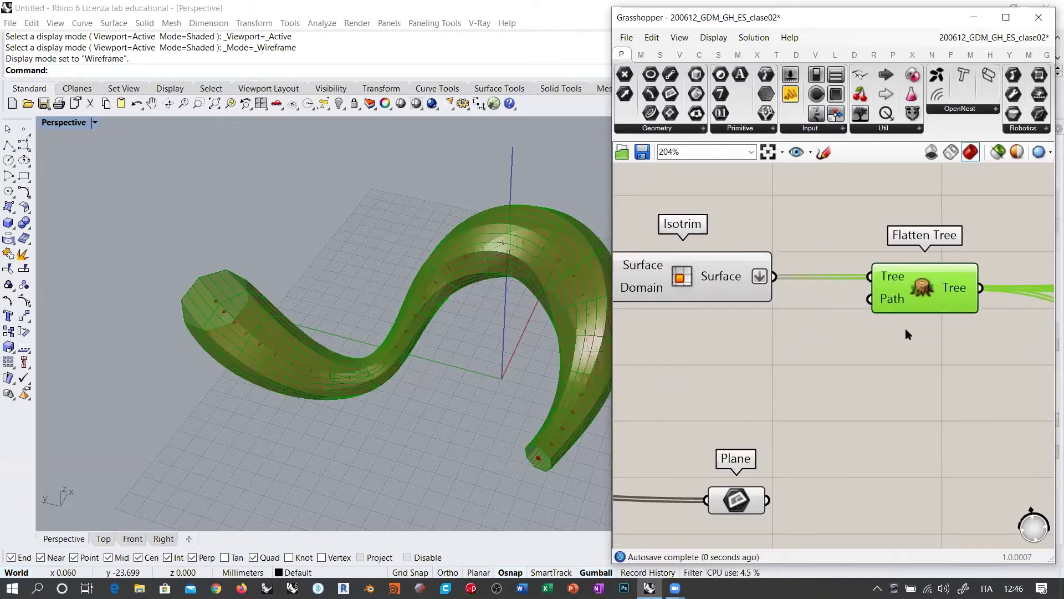
pyautogui.click(908, 335)
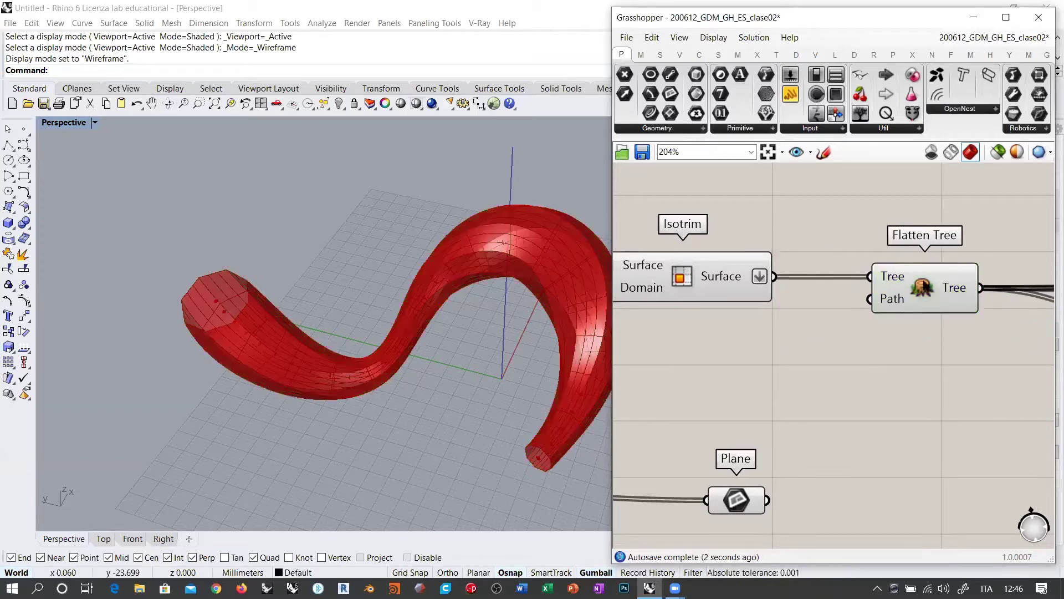
# - Remove the Flatten setting from Isotrim's Surface output and check that output's data structure
pyautogui.rightClick(759, 280)
pyautogui.click(779, 346)
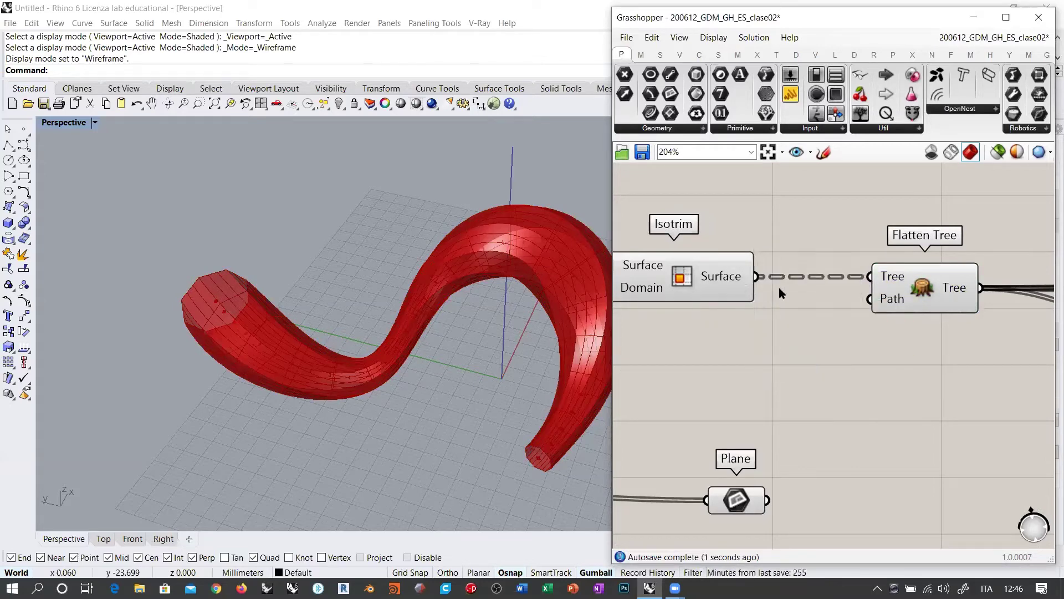
pyautogui.moveTo(716, 281)
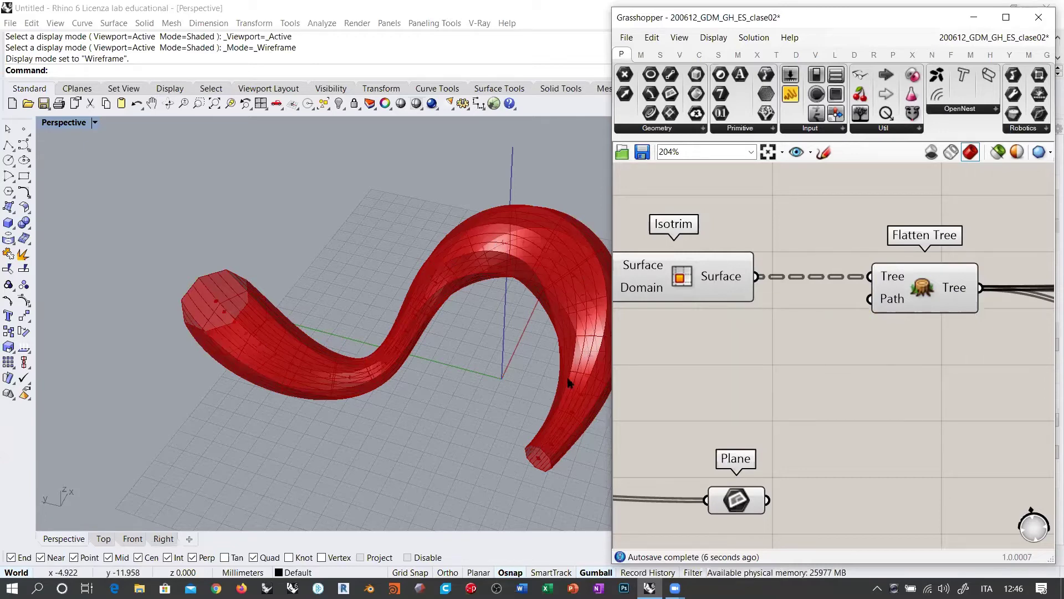
# - Select Flatten Tree and Isotrim in turn to examine their surfaces on the tube and the structure of Isotrim's output
pyautogui.click(926, 298)
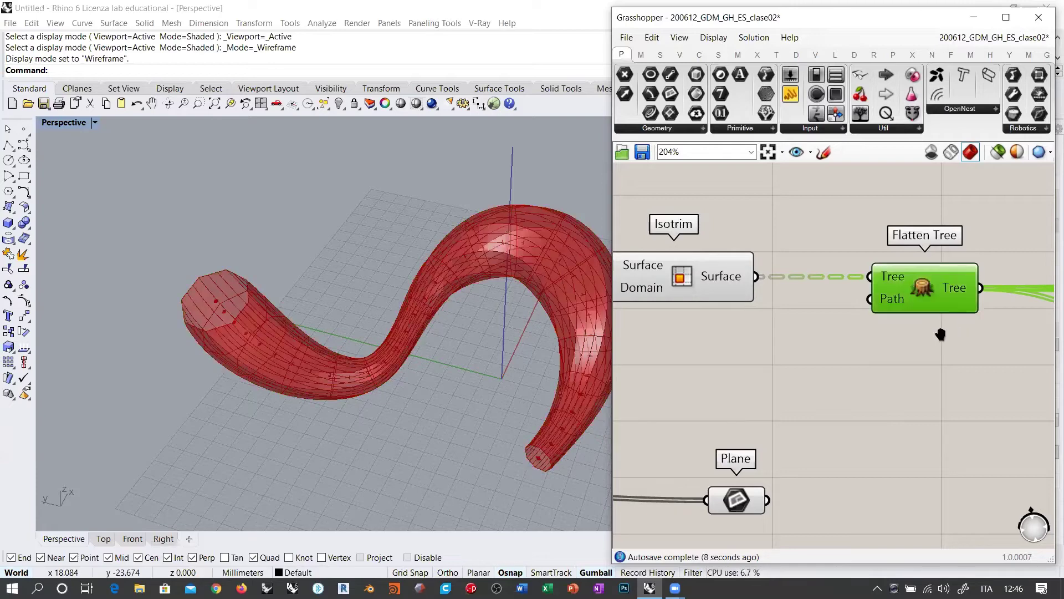
pyautogui.scroll(-3, 941, 333)
pyautogui.moveTo(743, 311); pyautogui.dragTo(867, 310)
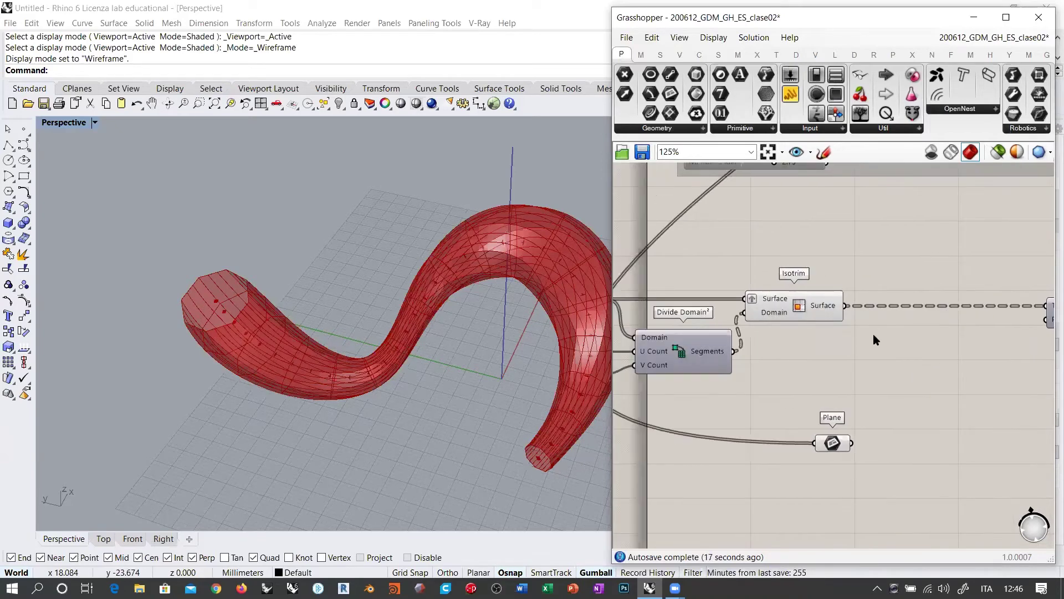
pyautogui.moveTo(461, 317); pyautogui.dragTo(409, 316, button='right')
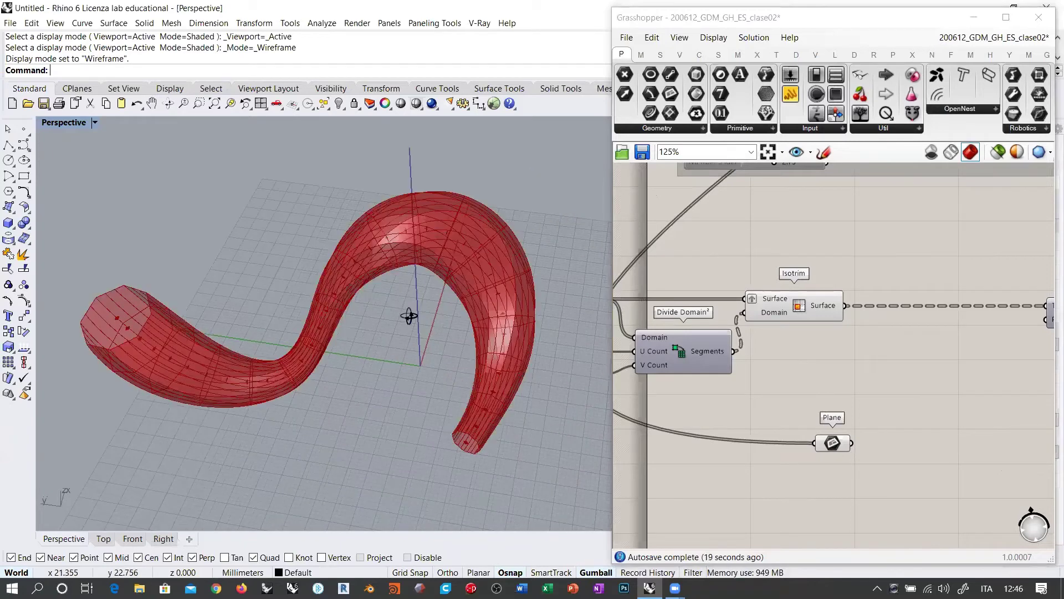
pyautogui.click(802, 315)
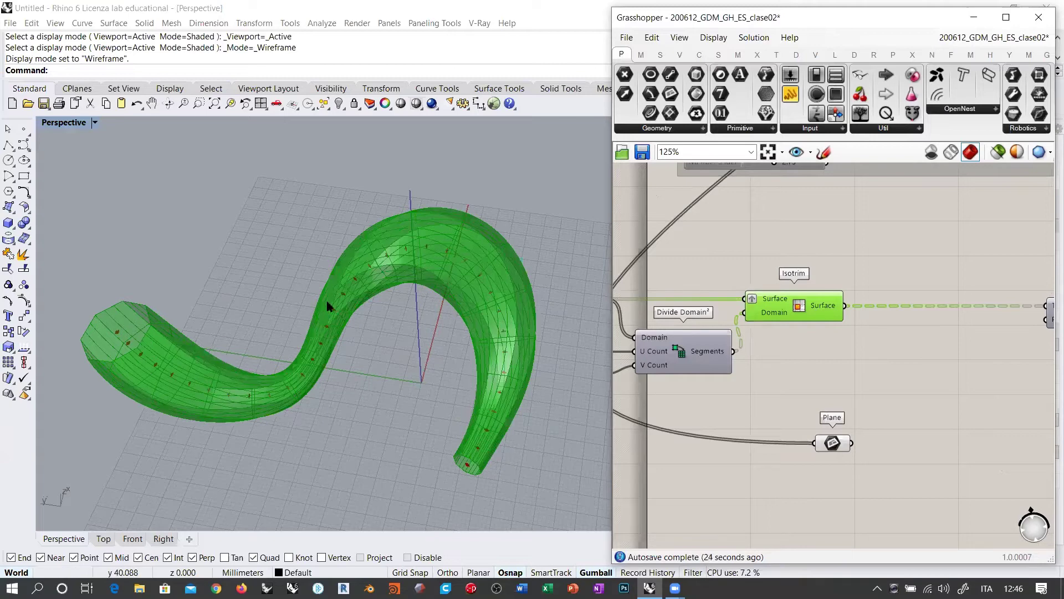
pyautogui.moveTo(842, 379); pyautogui.dragTo(746, 388, button='right')
pyautogui.scroll(2, 780, 356)
pyautogui.click(780, 356)
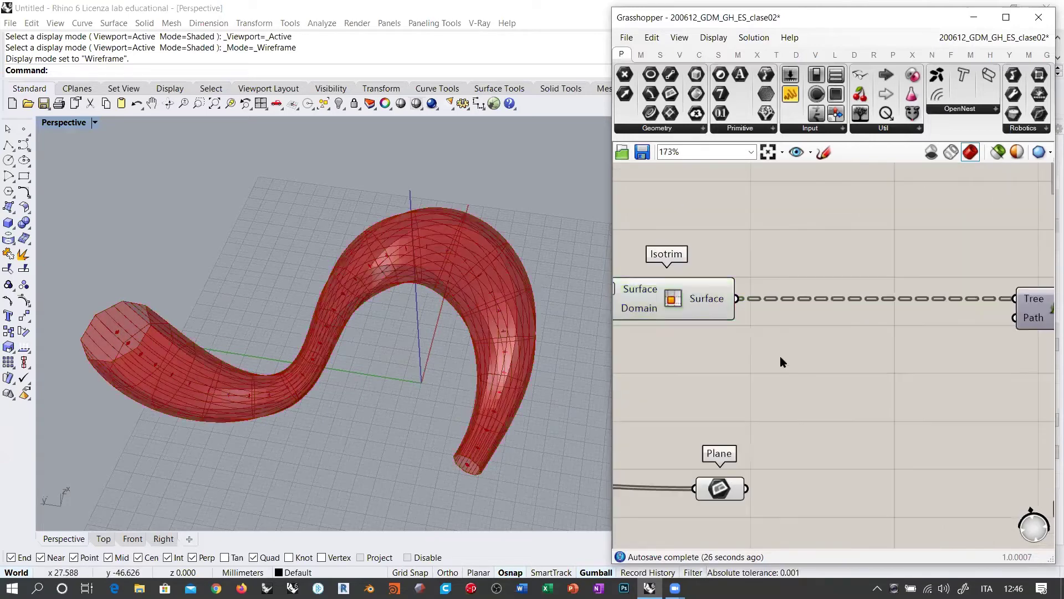
pyautogui.moveTo(705, 300)
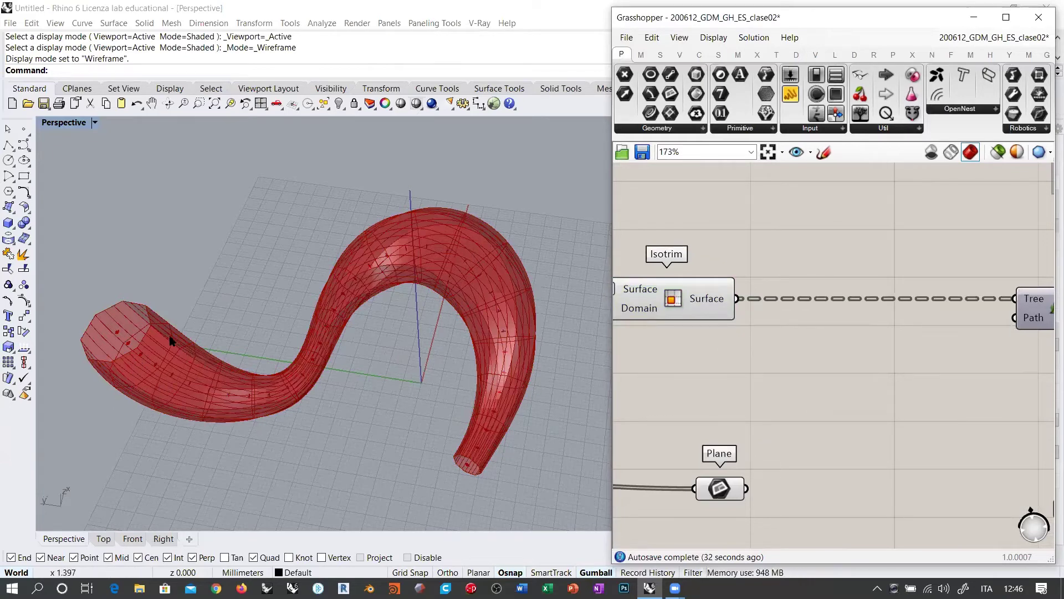
# - Add a Flip Matrix component below the Isotrim wire and connect Isotrim's Surface output to its Data input
pyautogui.doubleClick(806, 366)
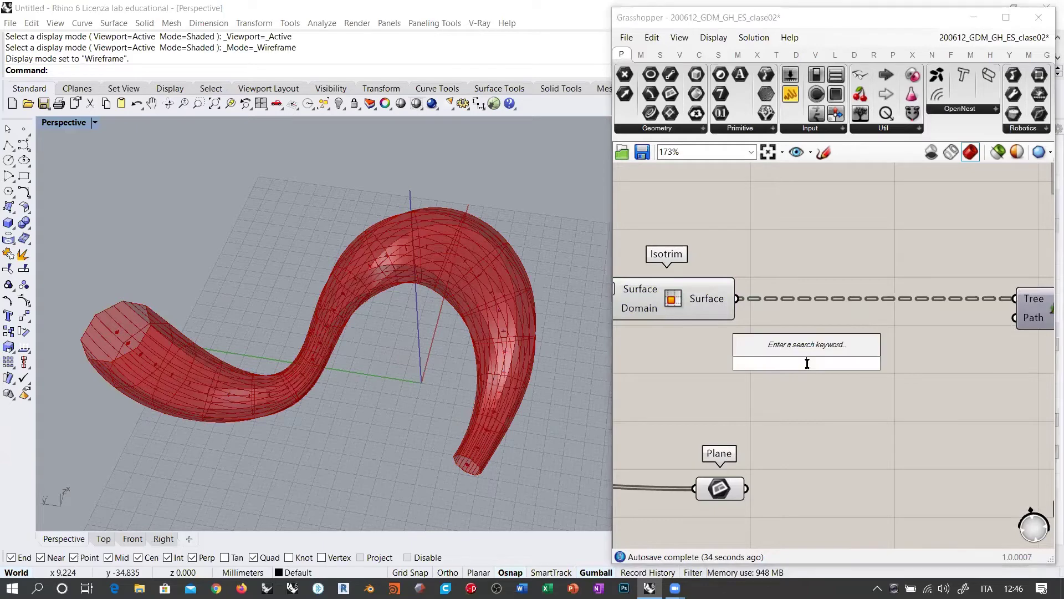
pyautogui.write('flip')
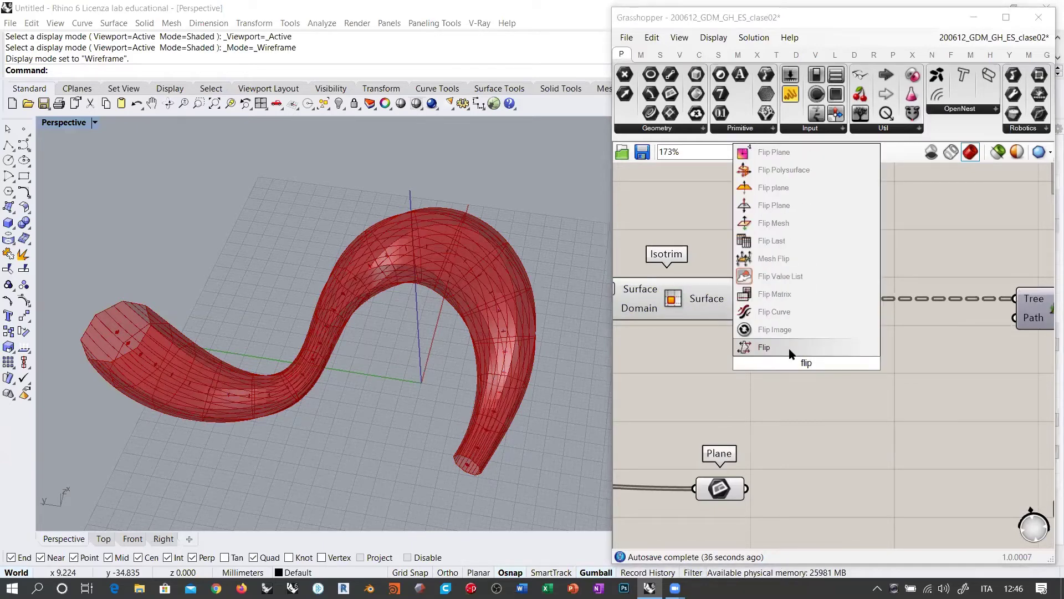
pyautogui.click(775, 294)
pyautogui.moveTo(737, 299); pyautogui.dragTo(758, 363)
# - Hide the Isotrim preview and compare the data trees of the Isotrim and Flip Matrix outputs
pyautogui.click(669, 315)
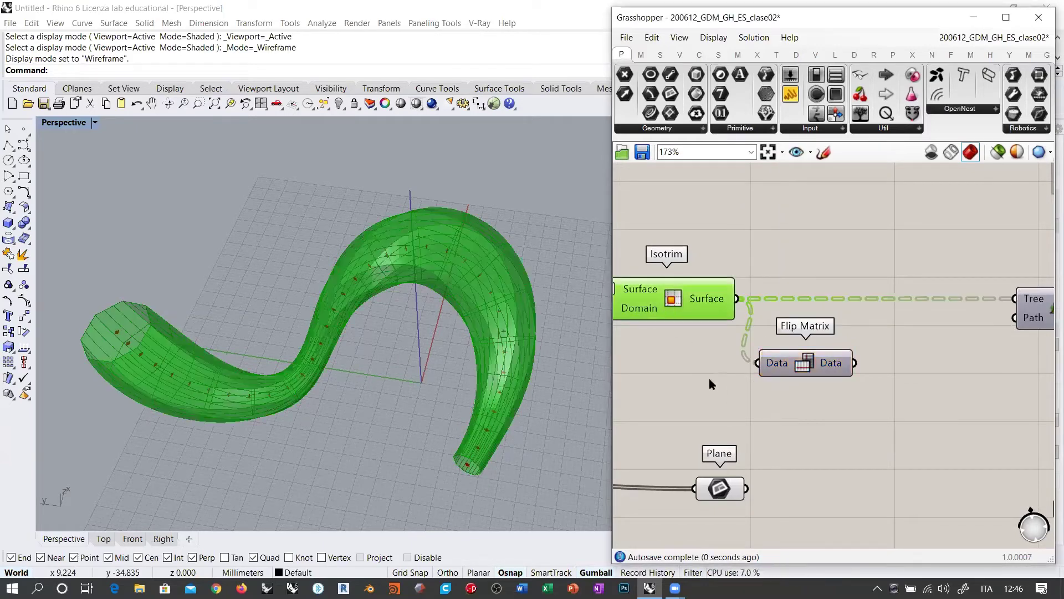
pyautogui.hotkey('ctrl', 'q')
pyautogui.moveTo(813, 369); pyautogui.dragTo(766, 354, button='right')
pyautogui.moveTo(791, 353)
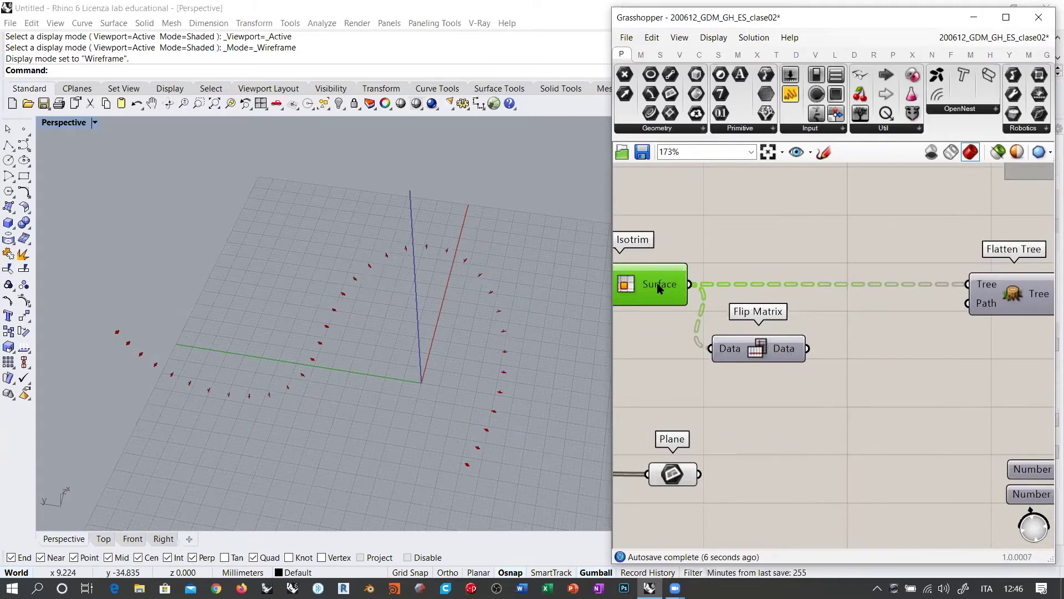
pyautogui.moveTo(659, 285)
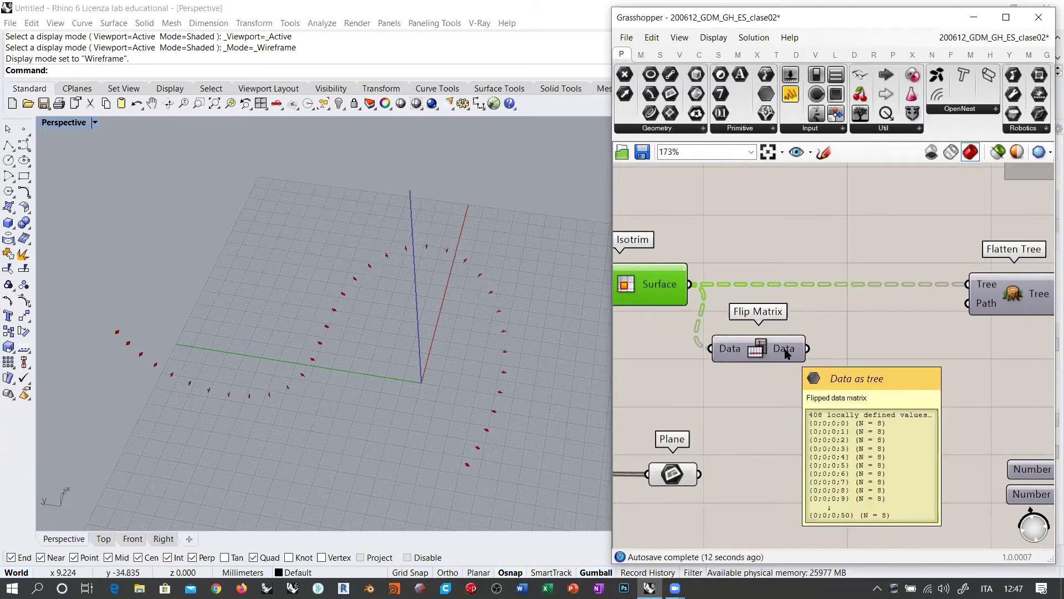
# - Add an Explode Tree component and connect Flip Matrix's Data output to it
pyautogui.moveTo(786, 353); pyautogui.dragTo(731, 356, button='right')
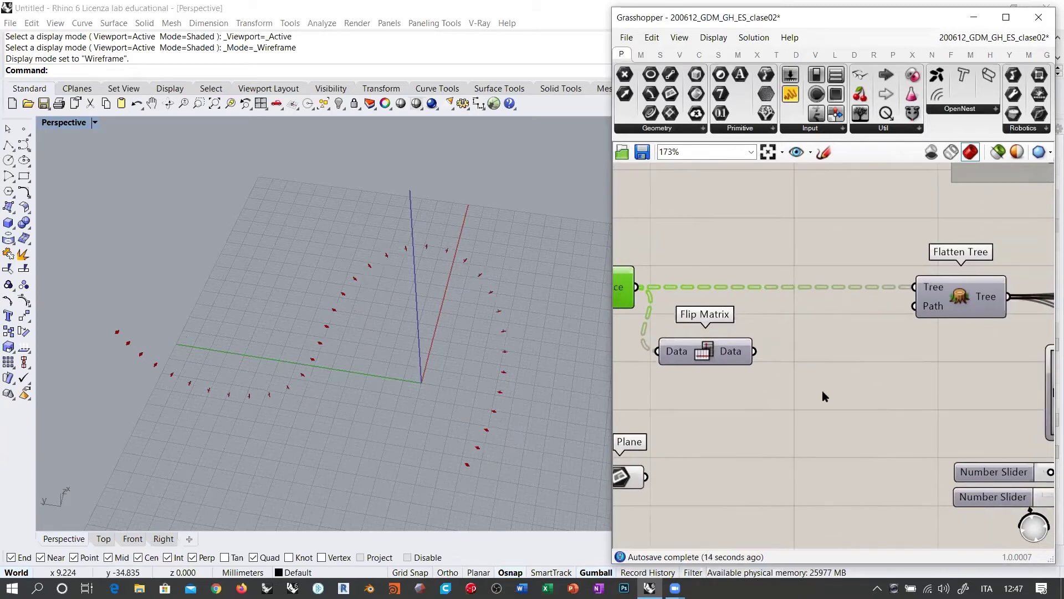
pyautogui.doubleClick(822, 390)
pyautogui.write('explode tree')
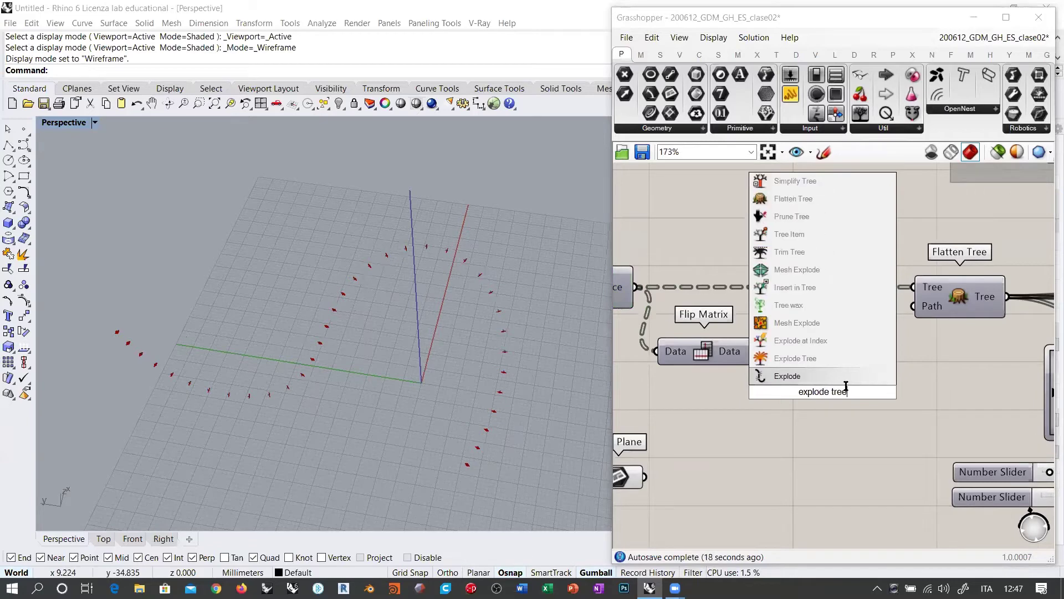
pyautogui.click(817, 358)
pyautogui.moveTo(755, 350); pyautogui.dragTo(764, 392)
# - Examine the exploded panel strips at the end of the tube, and delete the Explode Tree component
pyautogui.moveTo(501, 434); pyautogui.dragTo(408, 408, button='right')
pyautogui.moveTo(476, 430); pyautogui.dragTo(479, 400, button='right')
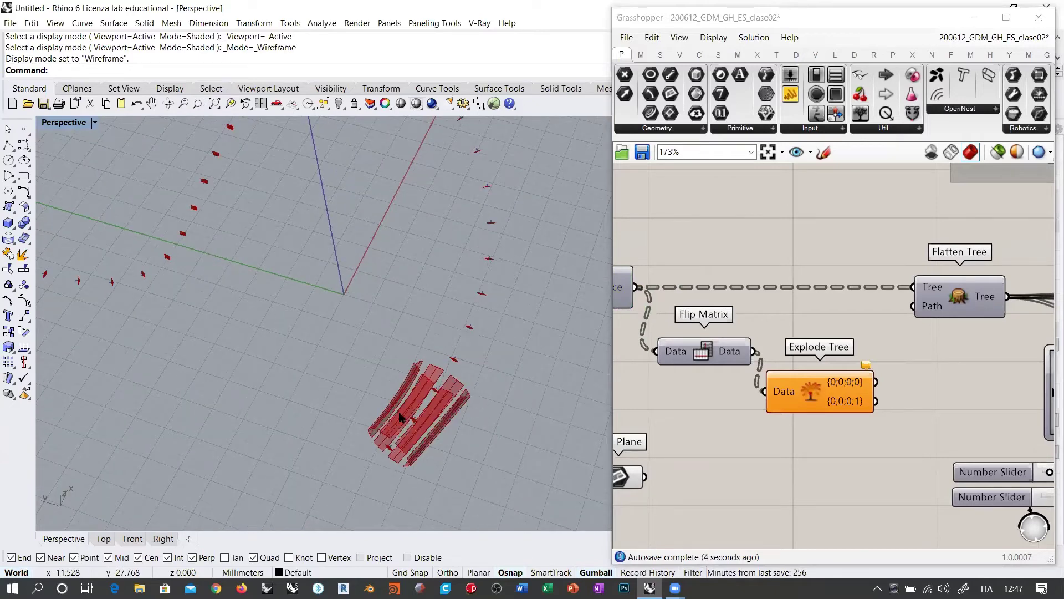
pyautogui.scroll(5, 388, 397)
pyautogui.scroll(-3, 1042, 401)
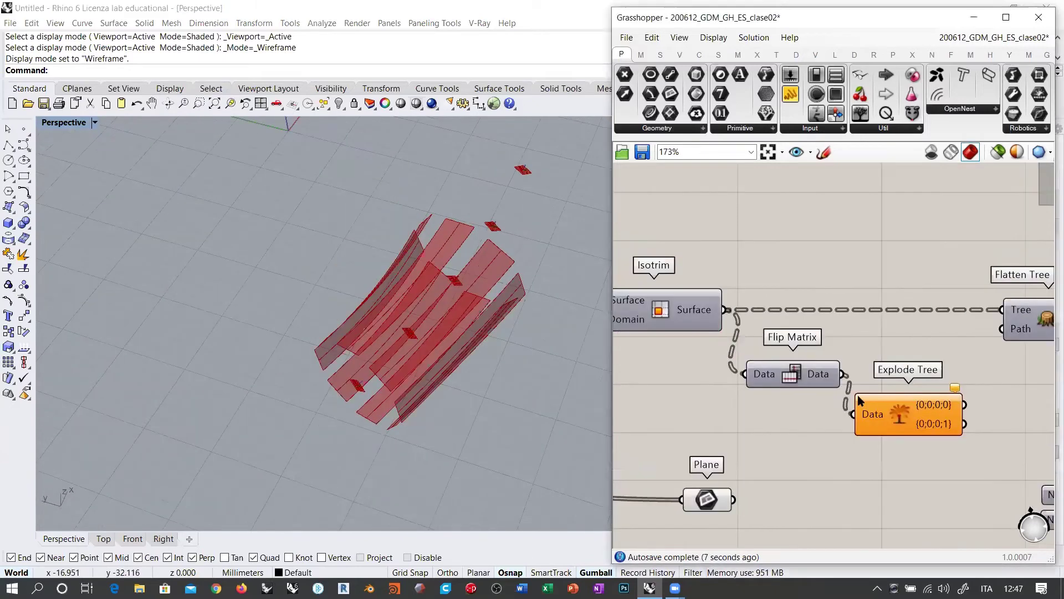
pyautogui.click(927, 400)
pyautogui.press('Delete')
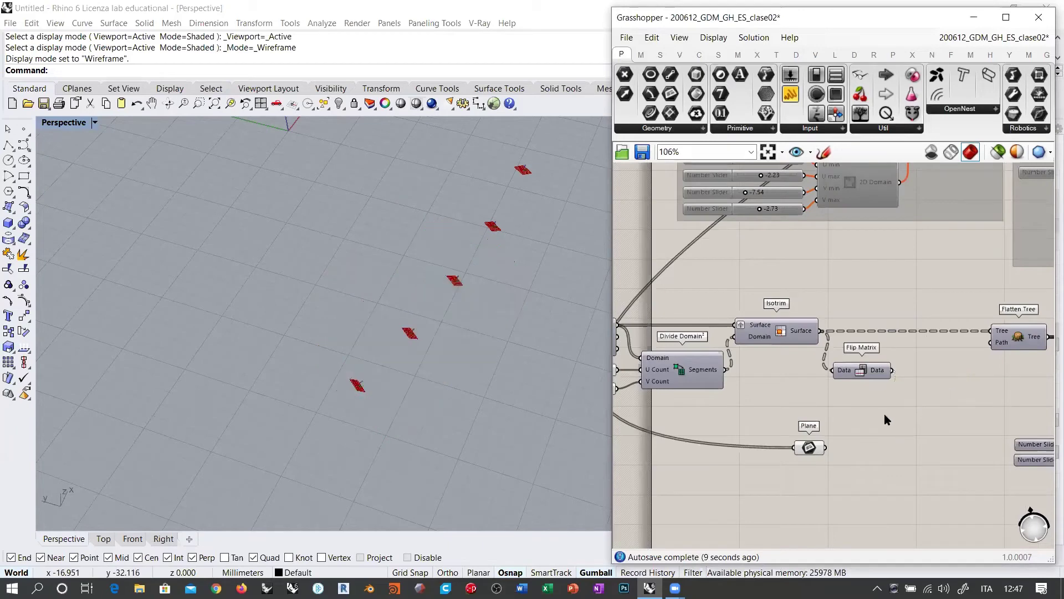
# - Show the Isotrim preview again and check the data structure of Deconstruct Brep's Faces output and Isotrim's Surface input
pyautogui.moveTo(884, 414); pyautogui.dragTo(899, 422, button='right')
pyautogui.moveTo(438, 351)
pyautogui.mouseDown(button='right')
pyautogui.moveTo(447, 354)
pyautogui.moveTo(432, 362)
pyautogui.mouseUp(button='right')
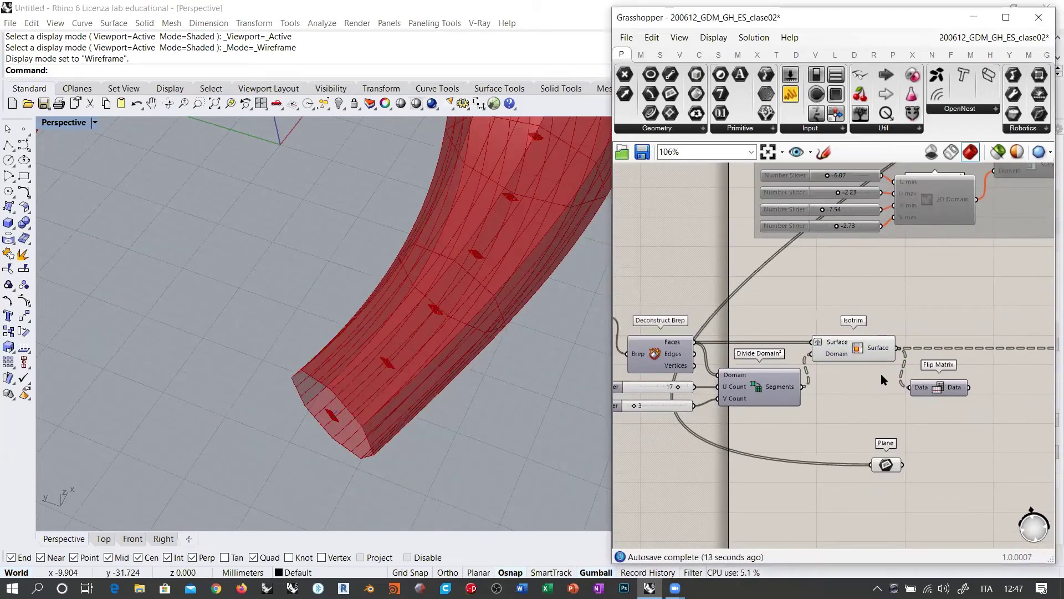
pyautogui.scroll(3, 875, 372)
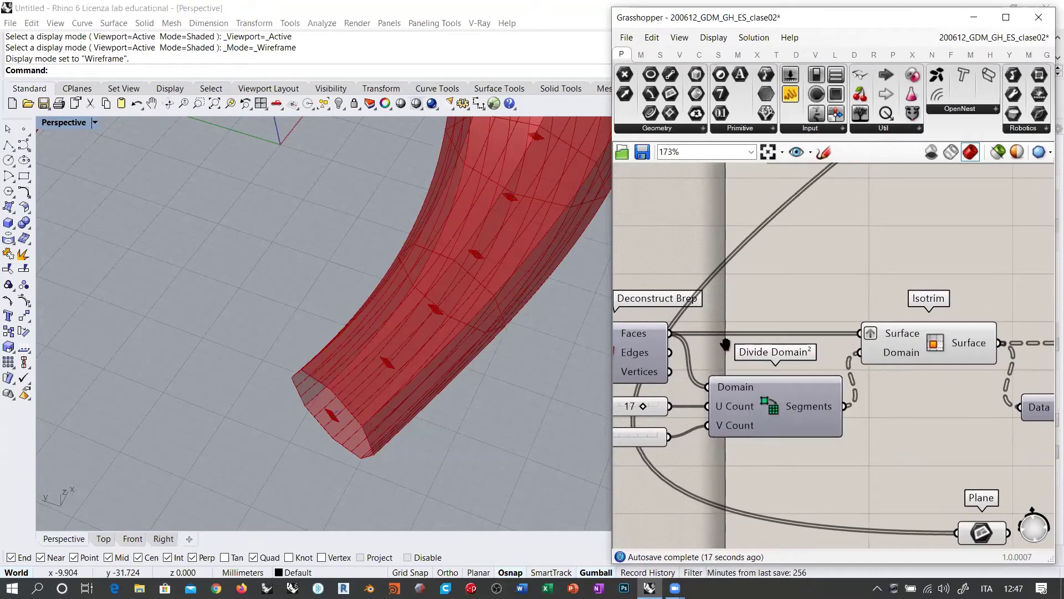
pyautogui.moveTo(627, 339); pyautogui.dragTo(684, 343, button='right')
pyautogui.moveTo(690, 340)
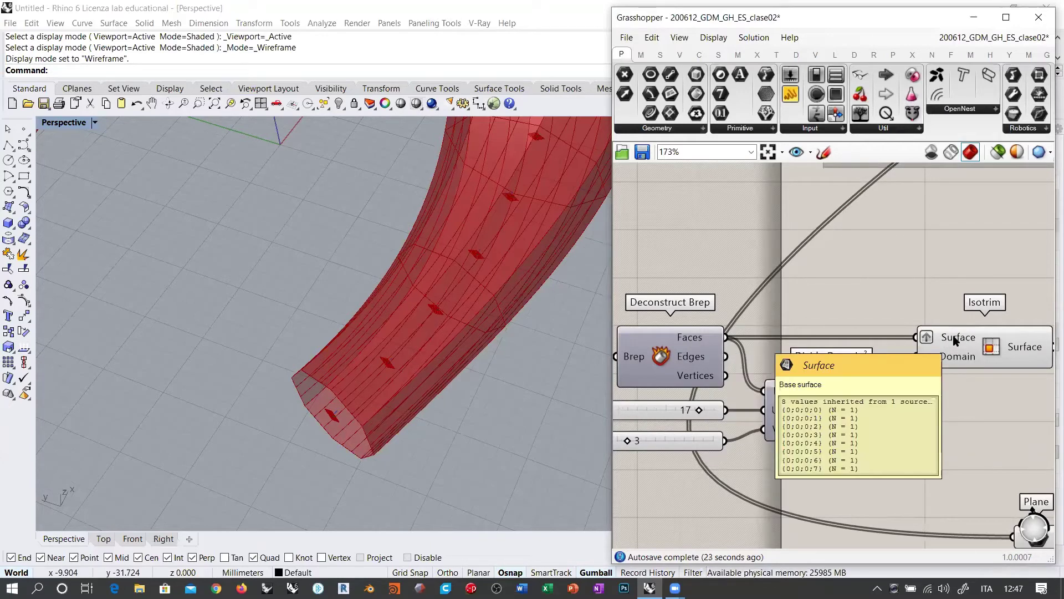
# - Move Isotrim and Flip Matrix further along to open a gap after Divide Domain²
pyautogui.scroll(-2, 915, 341)
pyautogui.moveTo(851, 343); pyautogui.dragTo(897, 344)
pyautogui.moveTo(959, 391); pyautogui.dragTo(1005, 390)
# - Add a Graft Tree component above Divide Domain² and connect Deconstruct Brep's Faces output to its Tree input
pyautogui.moveTo(758, 313); pyautogui.dragTo(814, 327, button='right')
pyautogui.doubleClick(814, 332)
pyautogui.write('graft')
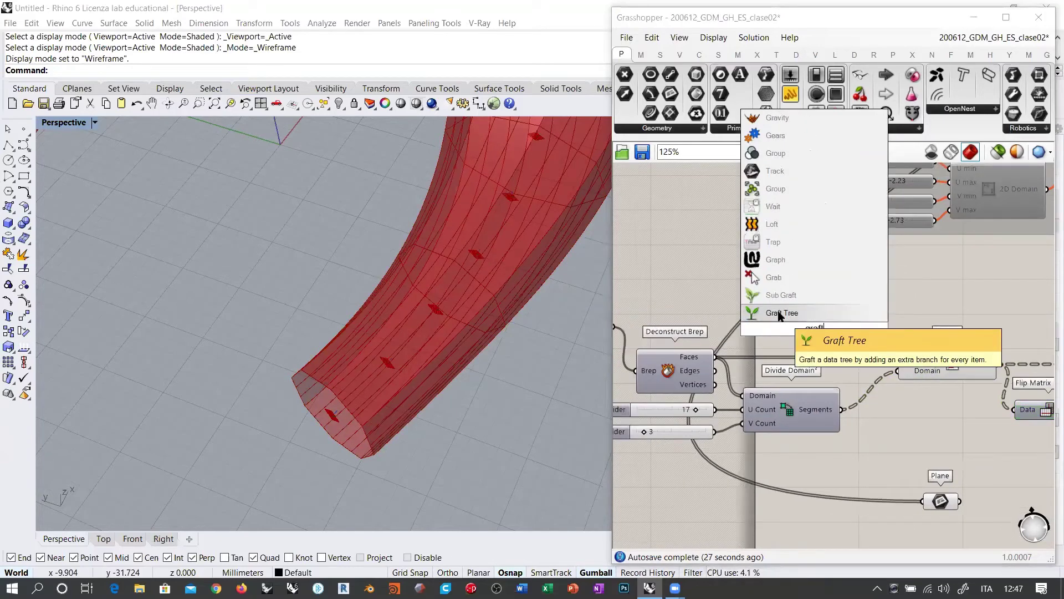
pyautogui.press('Return')
pyautogui.scroll(2, 798, 330)
pyautogui.moveTo(685, 368); pyautogui.dragTo(810, 349)
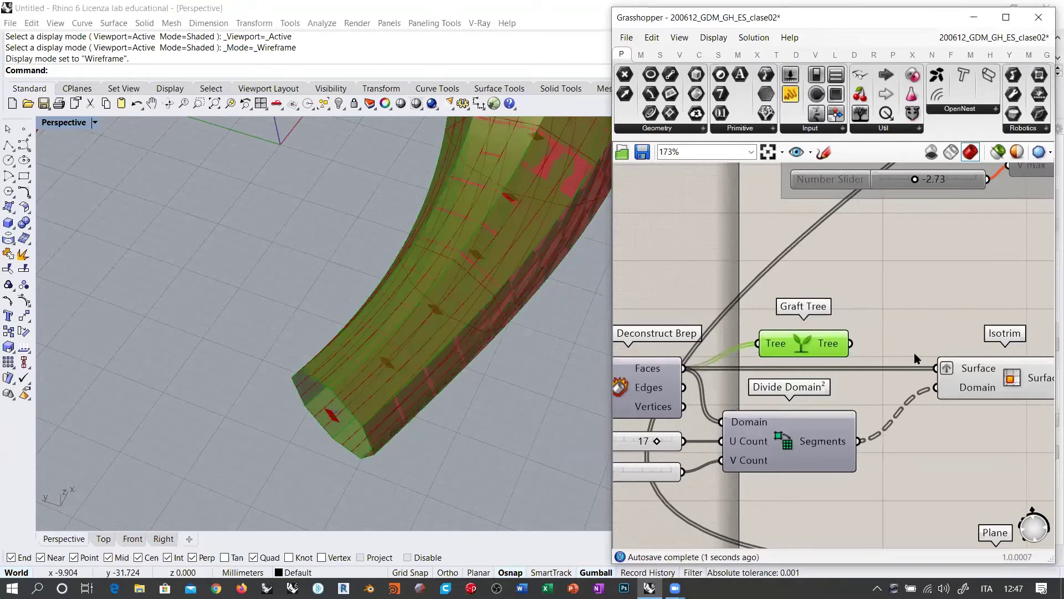
# - Remove the Graft setting from Isotrim's Surface input and feed that input from Graft Tree's output
pyautogui.rightClick(956, 369)
pyautogui.click(955, 428)
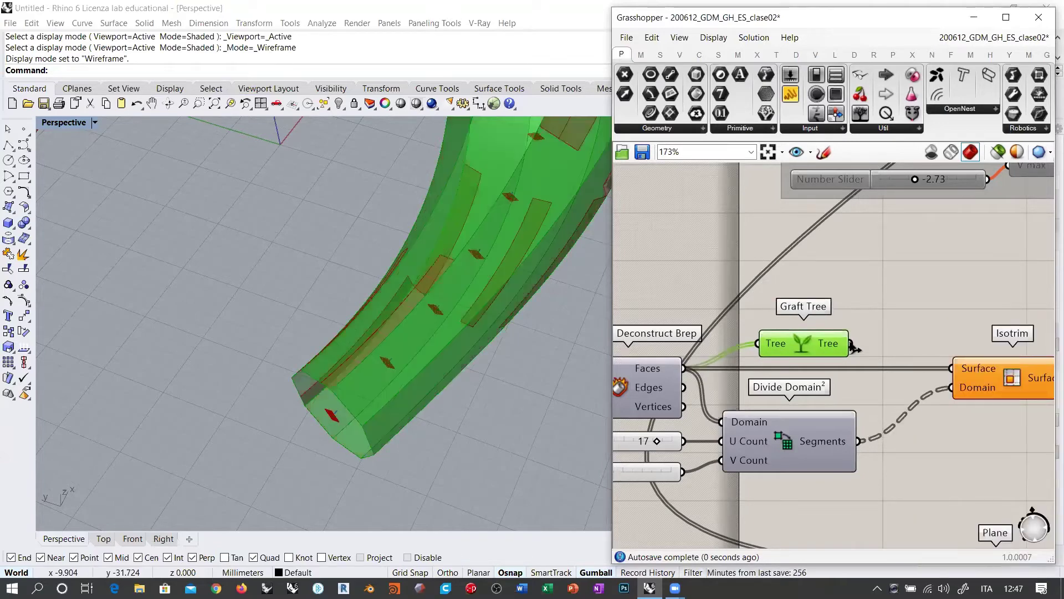
pyautogui.moveTo(851, 344); pyautogui.dragTo(951, 370)
# - Line up Graft Tree with Isotrim's Surface input and move Divide Domain² directly beneath it
pyautogui.moveTo(811, 346); pyautogui.dragTo(875, 370)
pyautogui.moveTo(824, 438); pyautogui.dragTo(882, 438)
pyautogui.click(970, 439)
pyautogui.moveTo(970, 439); pyautogui.dragTo(918, 448, button='right')
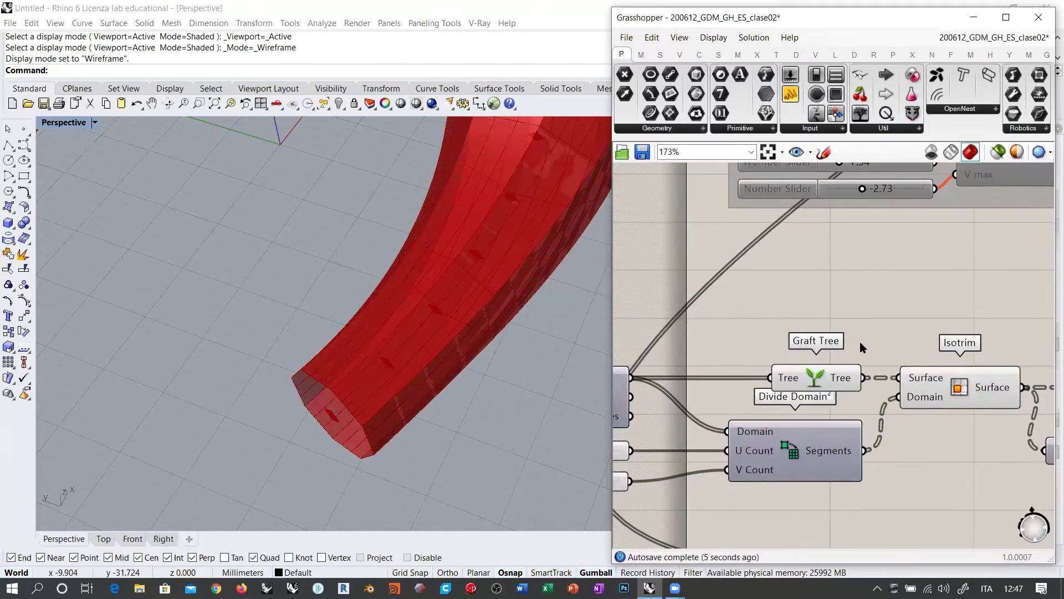
pyautogui.moveTo(839, 324); pyautogui.dragTo(849, 316, button='right')
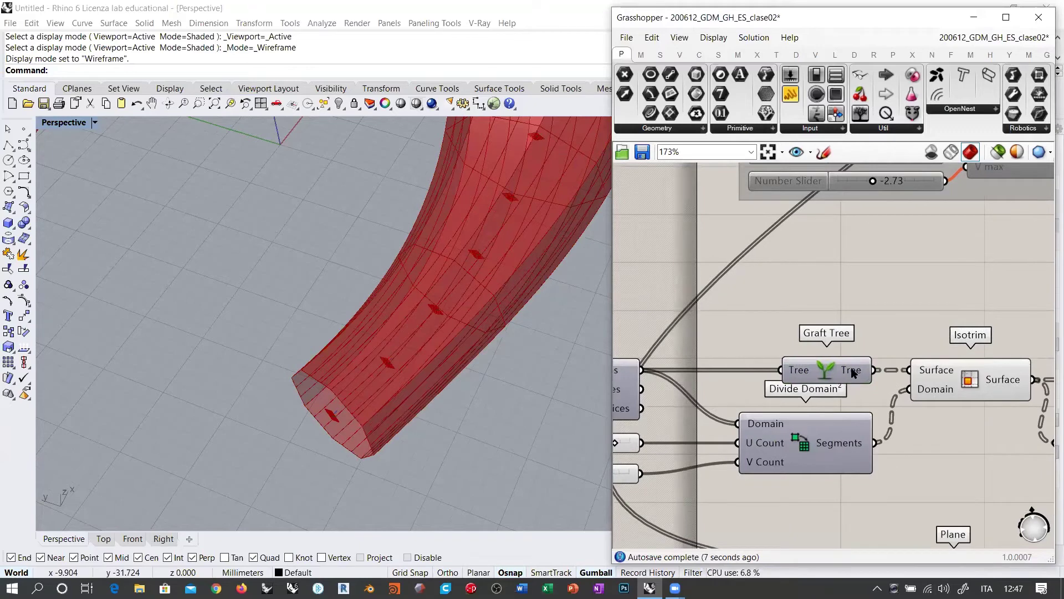
# - Examine the data tree from Graft Tree against Deconstruct Brep's faces, and select Isotrim to highlight its panels on the whole tube
pyautogui.moveTo(853, 373)
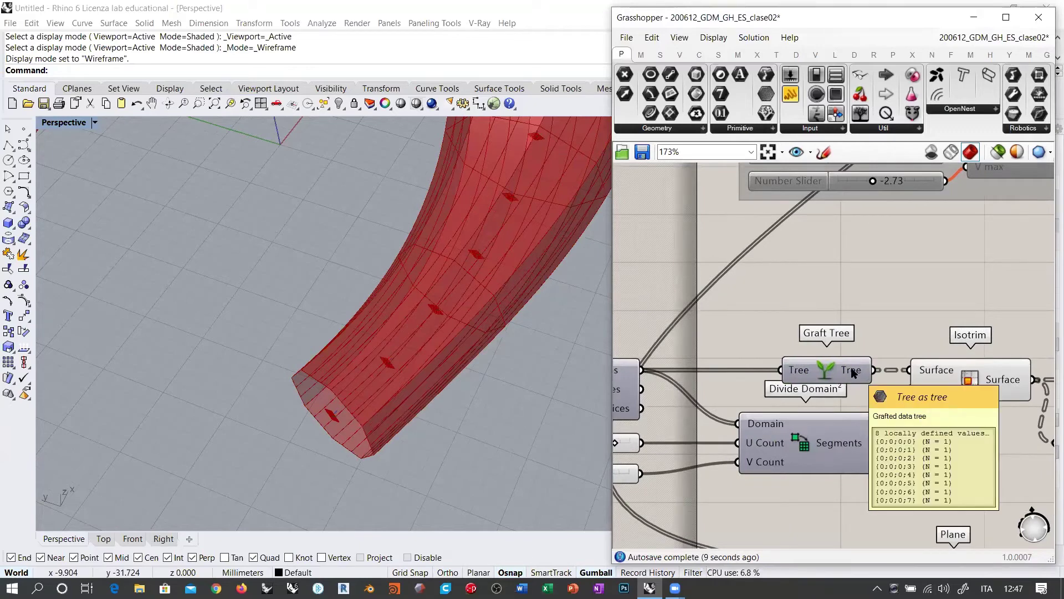
pyautogui.moveTo(637, 385); pyautogui.dragTo(670, 370, button='right')
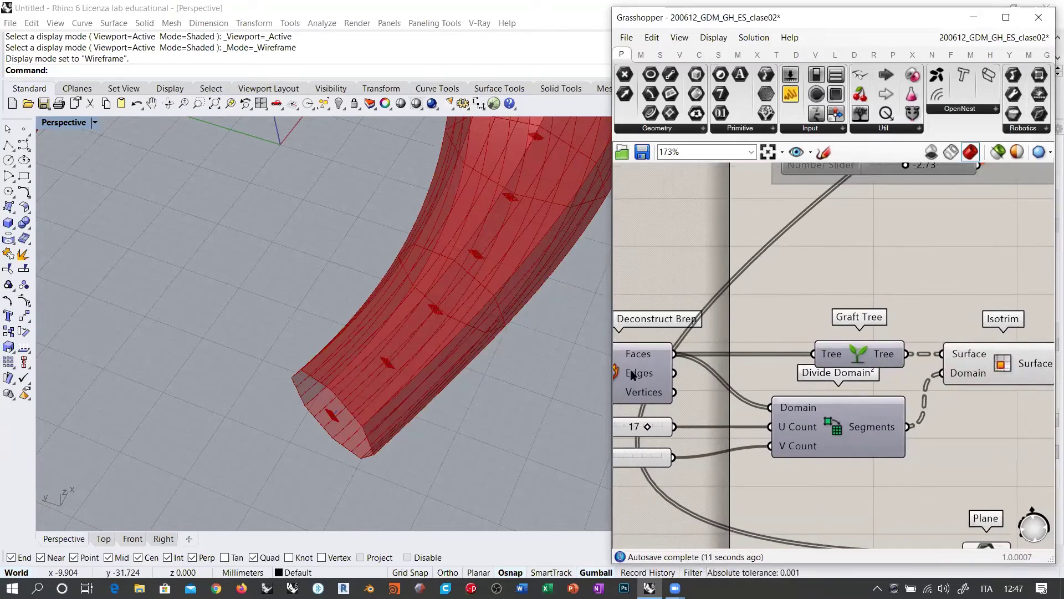
pyautogui.click(631, 374)
pyautogui.scroll(-2, 634, 363)
pyautogui.scroll(3, 748, 339)
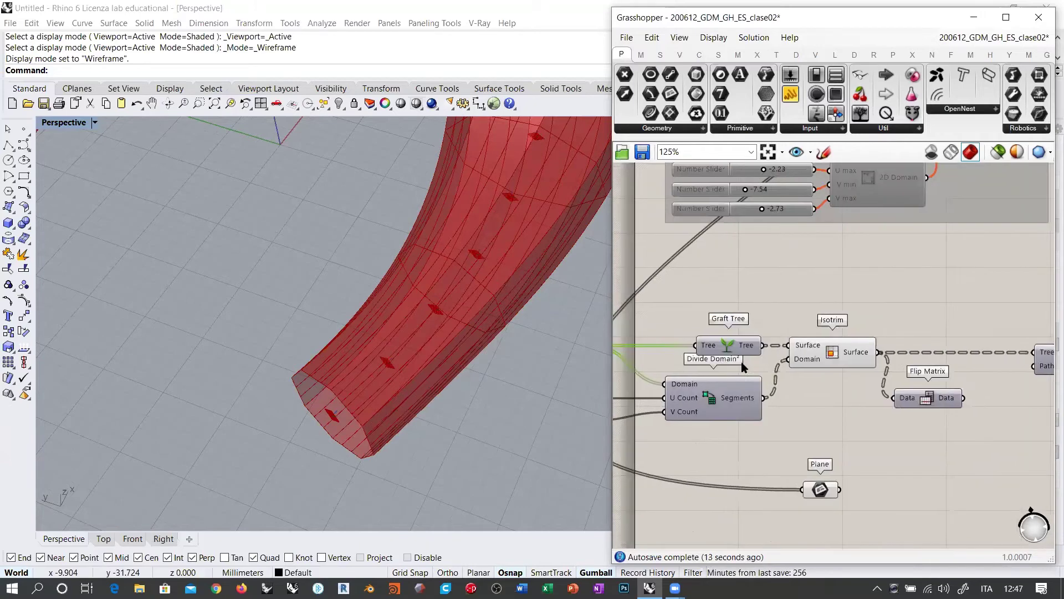
pyautogui.moveTo(749, 341)
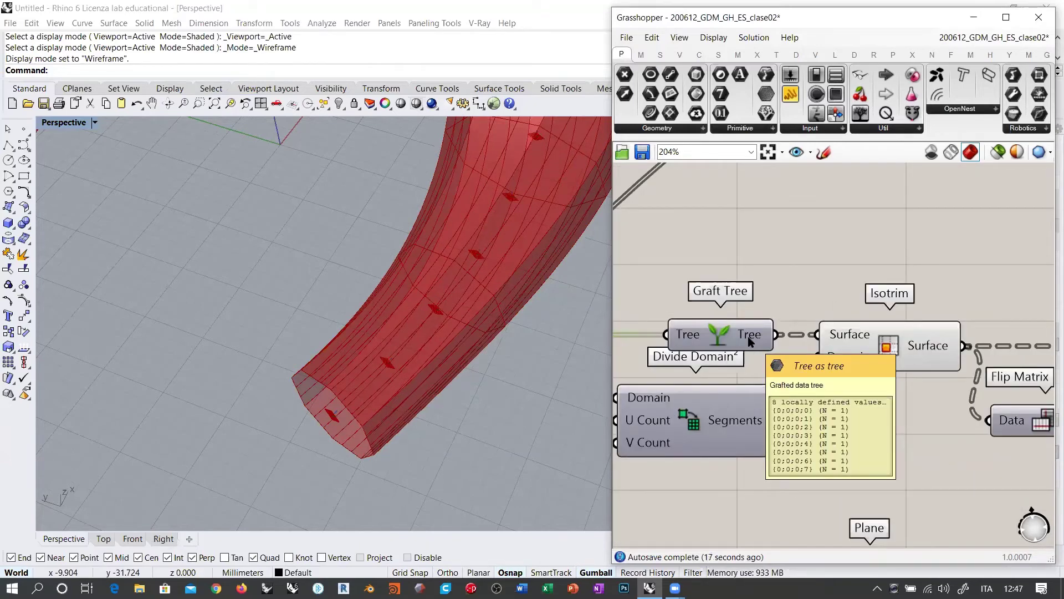
pyautogui.moveTo(479, 297); pyautogui.dragTo(468, 373, button='right')
pyautogui.scroll(-5, 470, 325)
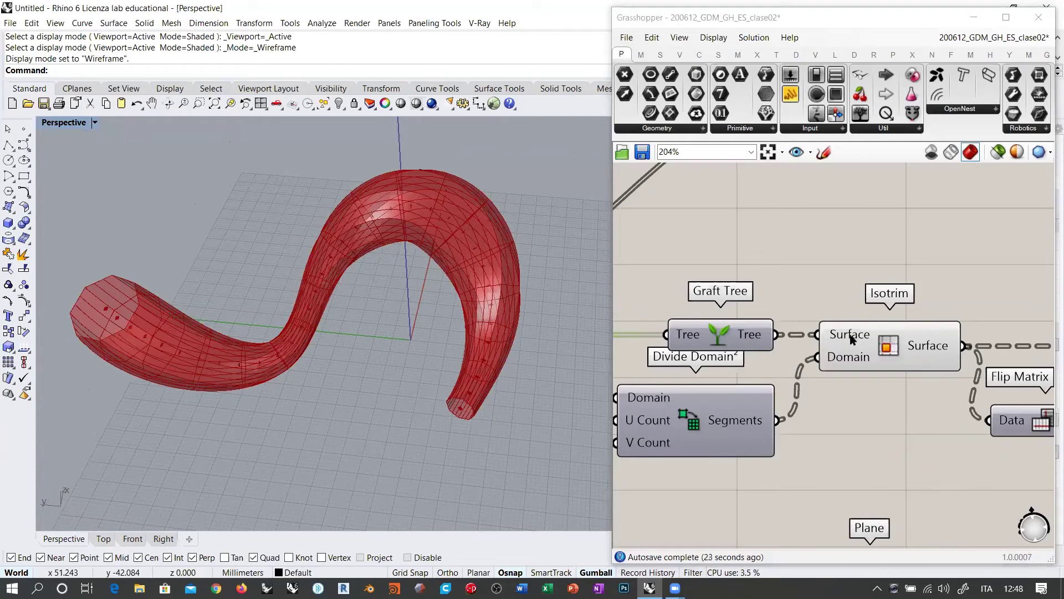
pyautogui.click(921, 345)
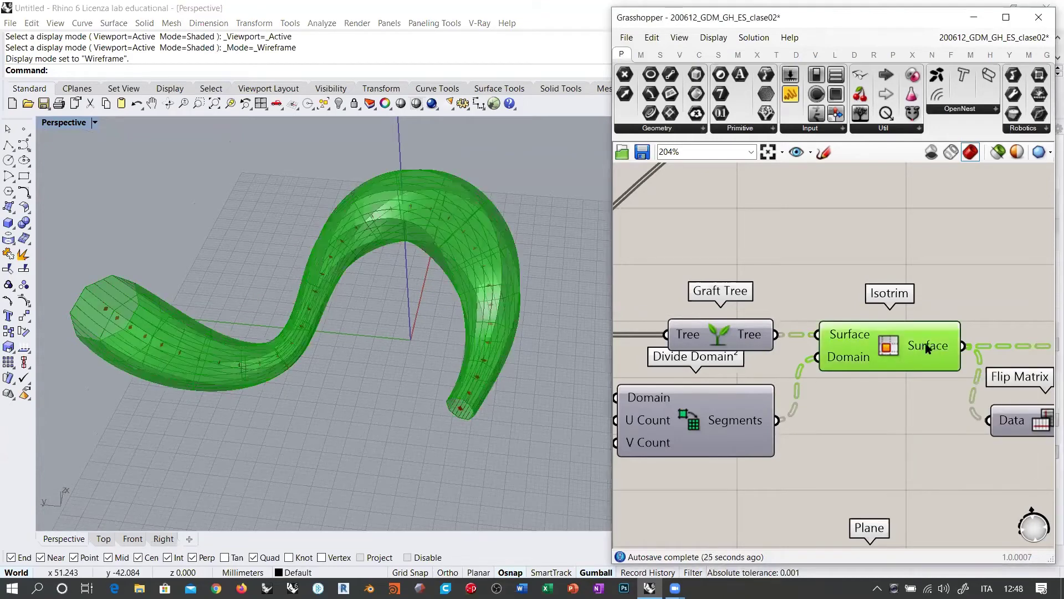
# - Compare the data tree from Isotrim's Surface output with Flip Matrix's Data output, and look at the panels at the tube's end
pyautogui.moveTo(923, 386); pyautogui.dragTo(903, 363, button='right')
pyautogui.click(904, 362)
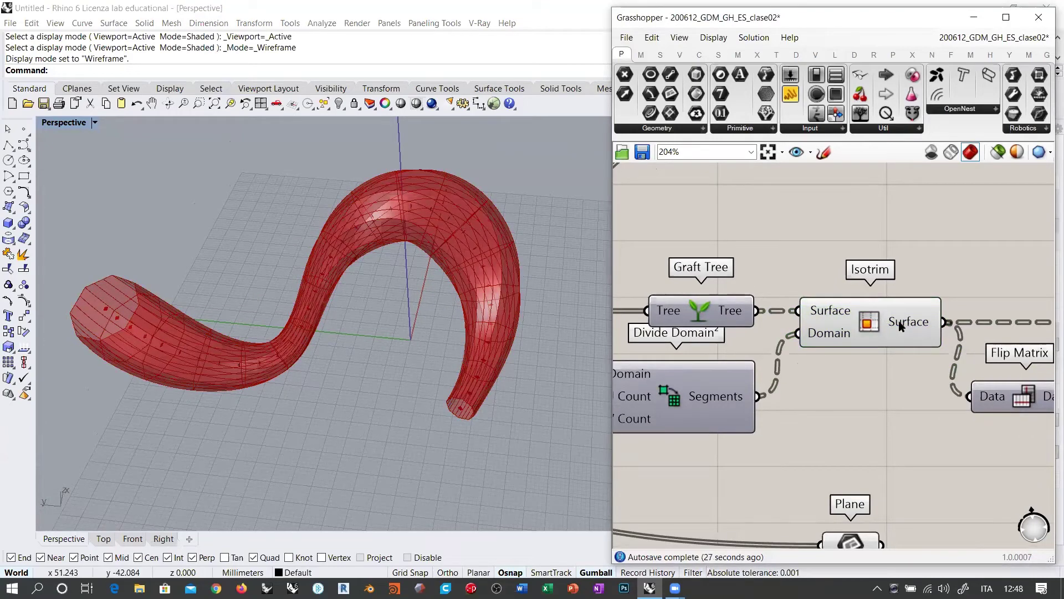
pyautogui.moveTo(901, 326)
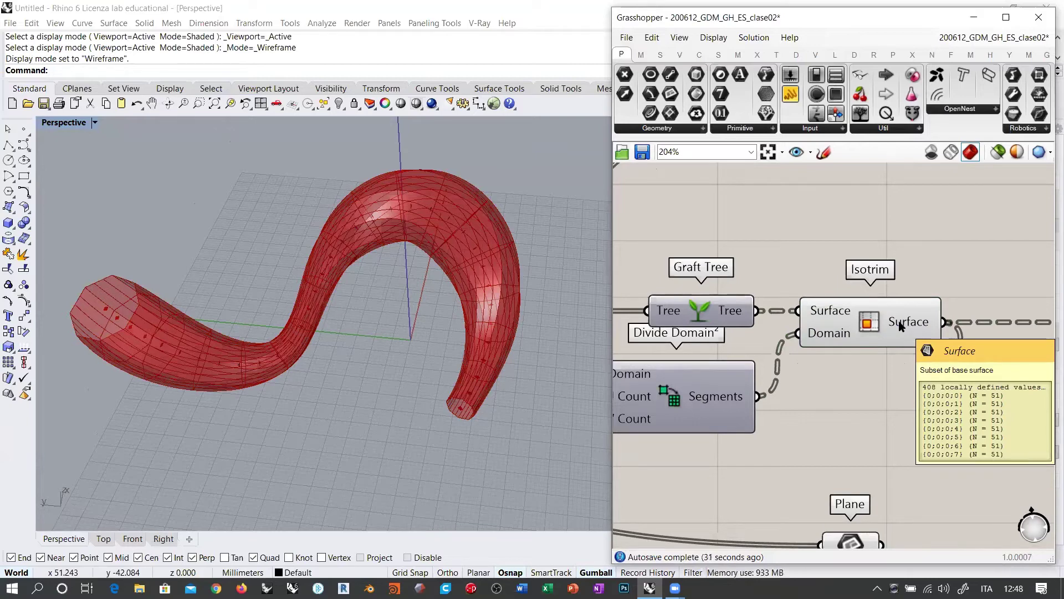
pyautogui.moveTo(963, 371); pyautogui.dragTo(769, 325, button='right')
pyautogui.click(828, 354)
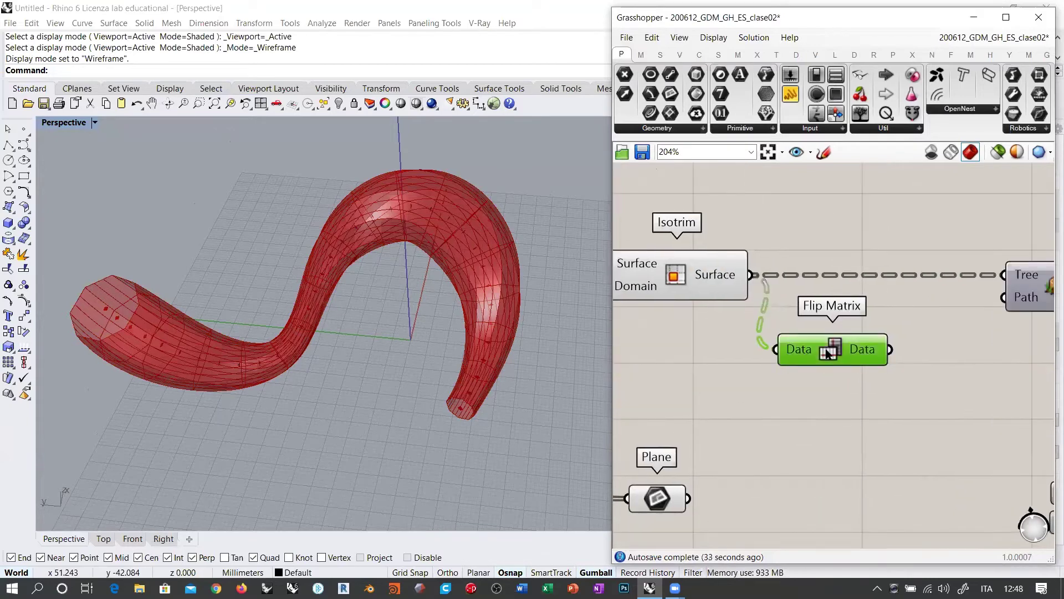
pyautogui.click(843, 399)
pyautogui.moveTo(858, 354)
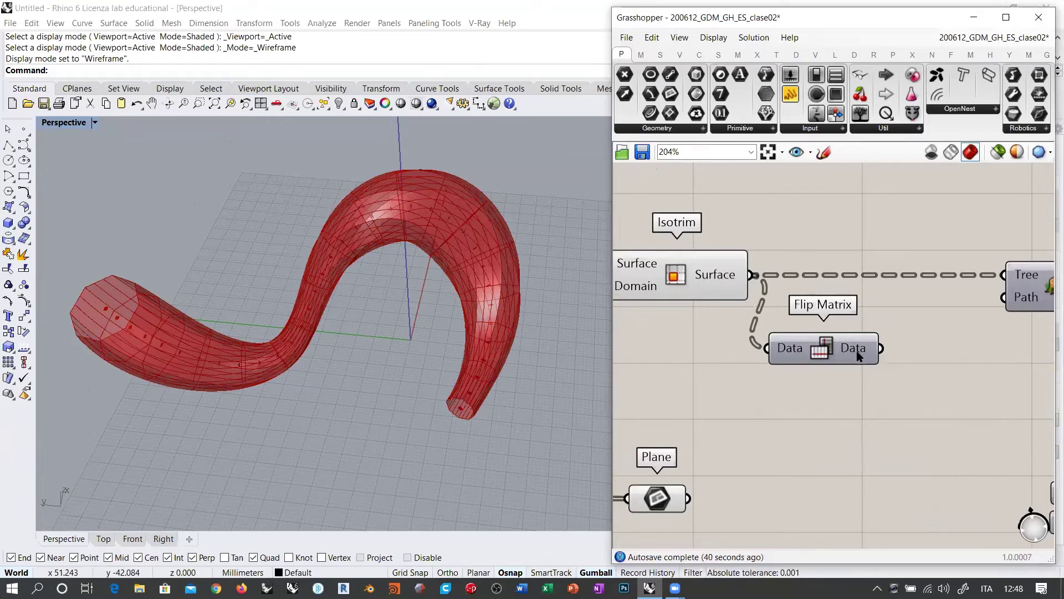
pyautogui.scroll(3, 440, 435)
pyautogui.scroll(3, 438, 413)
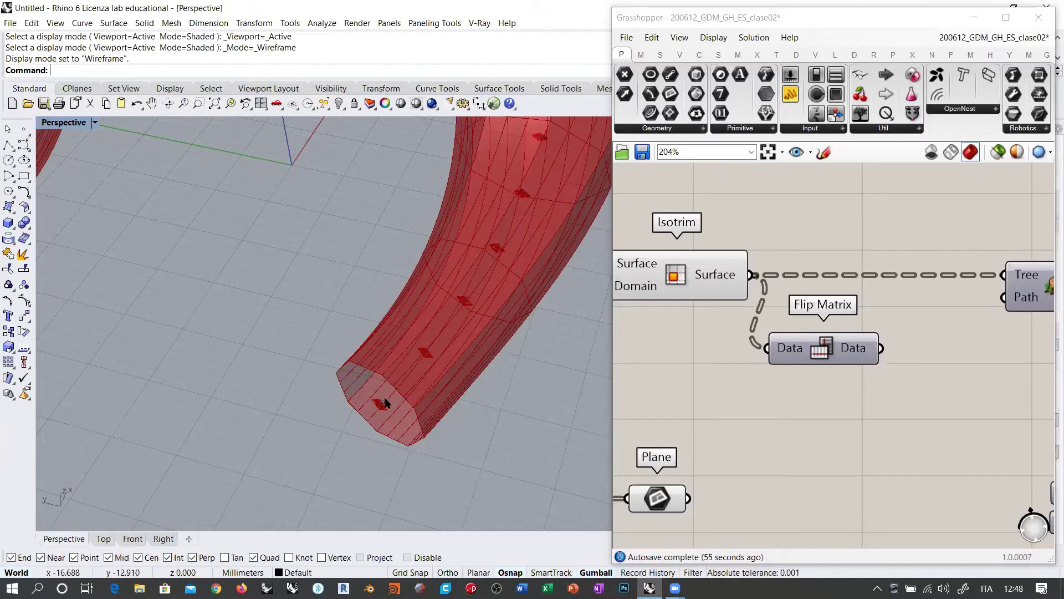
pyautogui.moveTo(701, 354); pyautogui.dragTo(770, 399, button='right')
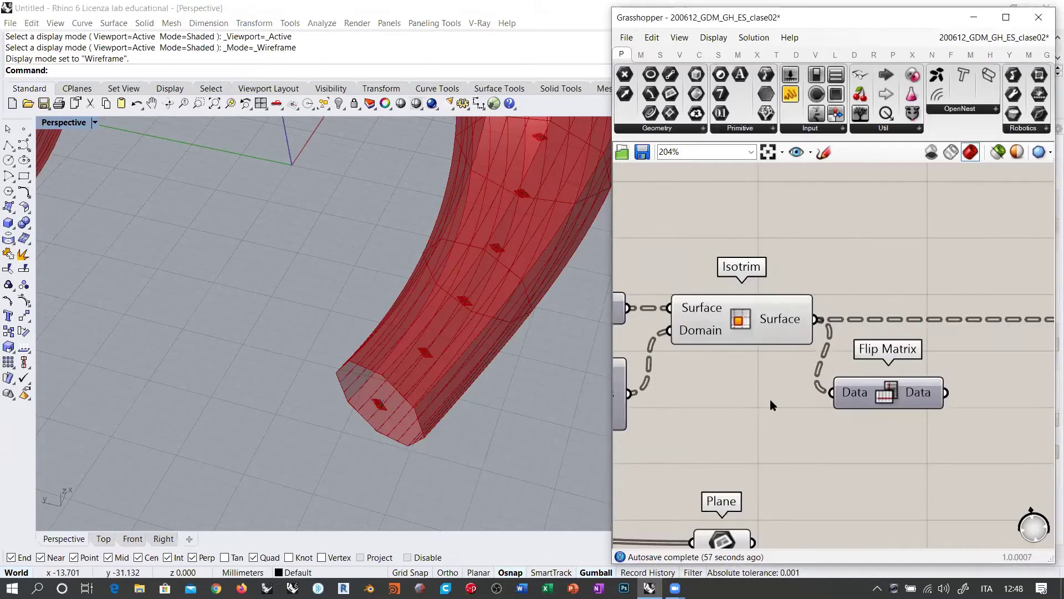
pyautogui.moveTo(780, 324)
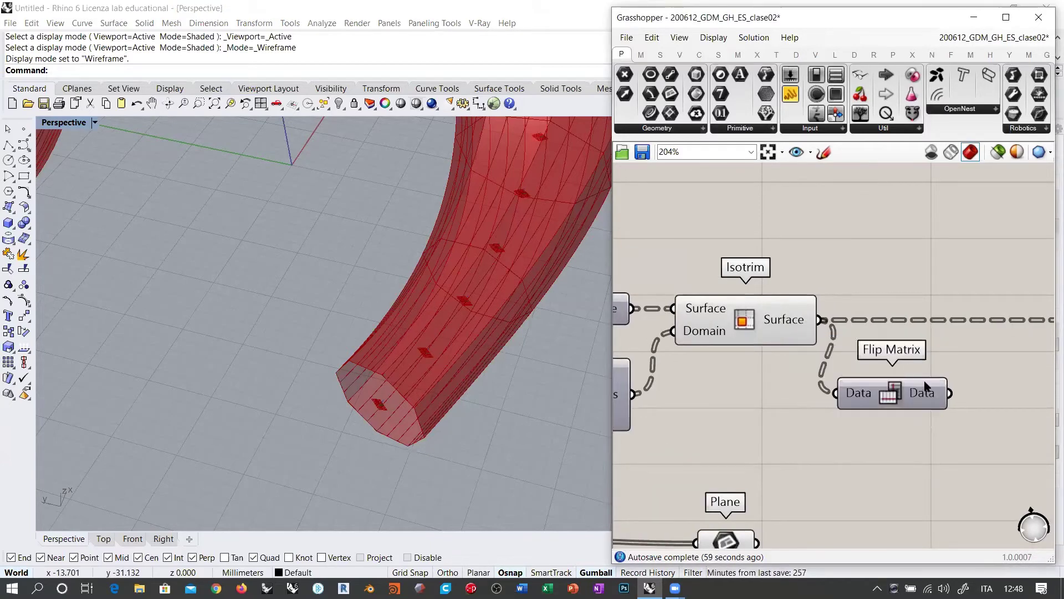
pyautogui.moveTo(927, 395)
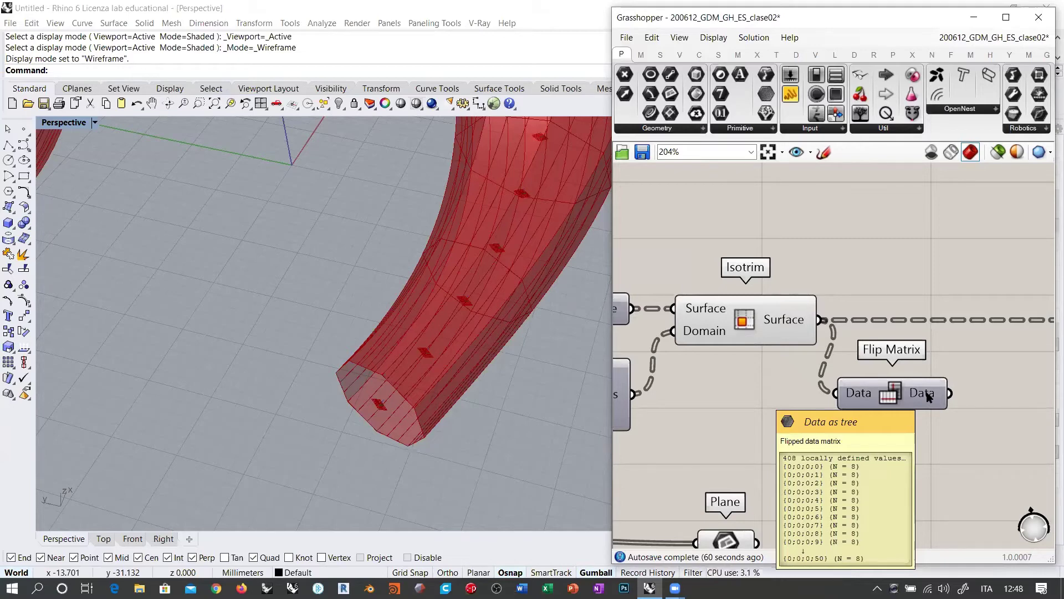
# - Add an Explode Tree component fed by Flip Matrix's Data output, and reduce it to the single output {0;0;0;0}
pyautogui.moveTo(927, 394); pyautogui.dragTo(771, 387, button='right')
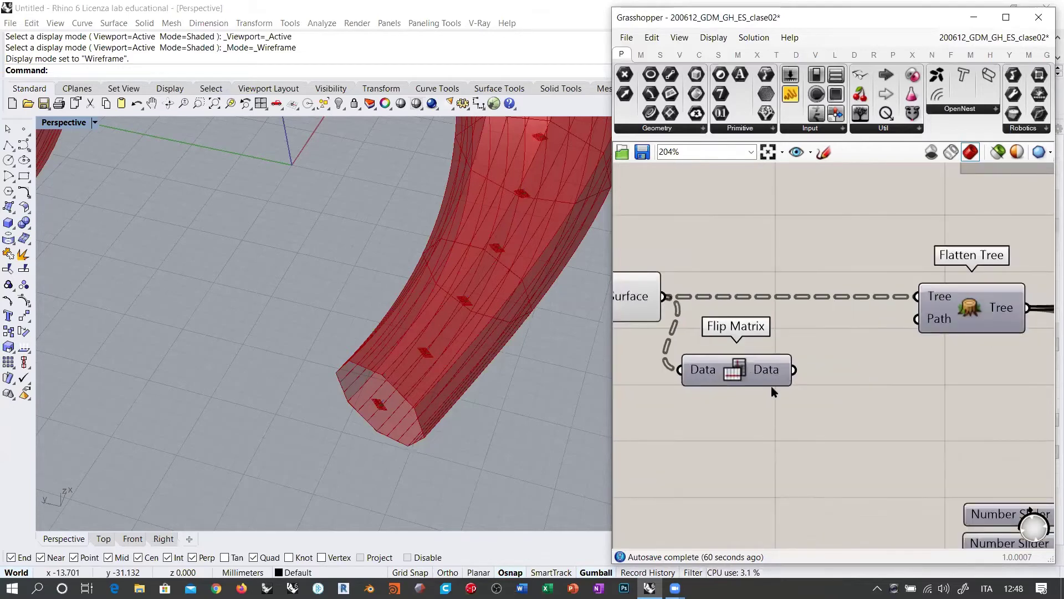
pyautogui.doubleClick(852, 423)
pyautogui.write('expl')
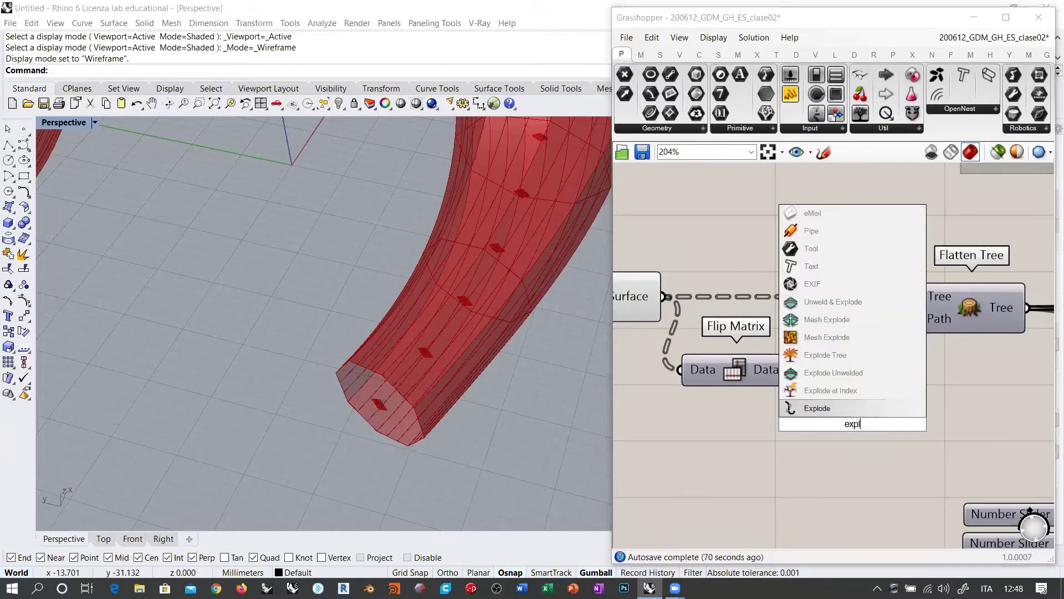
pyautogui.write('e')
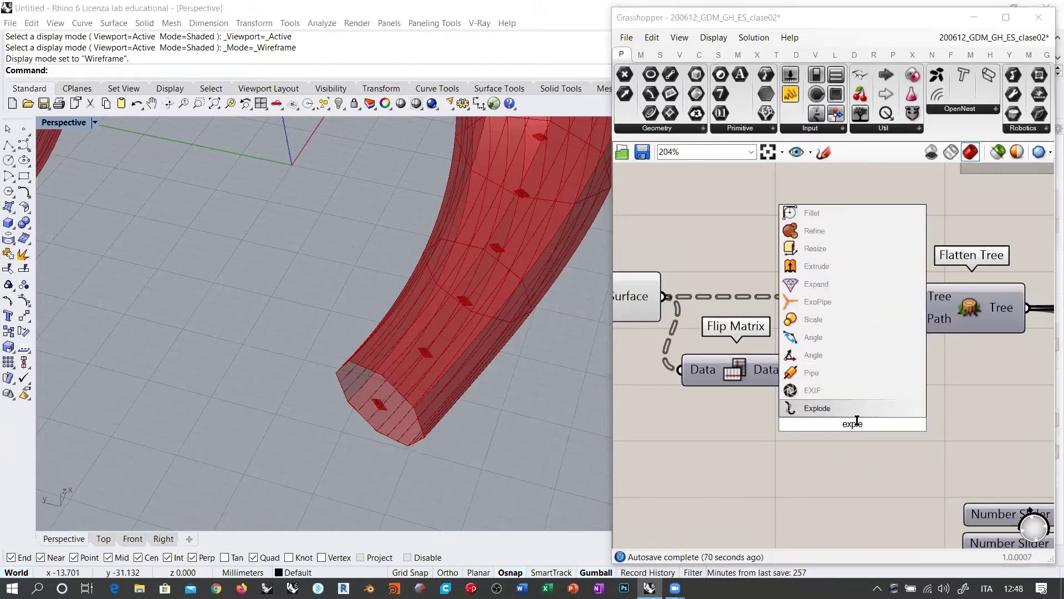
pyautogui.press('BackSpace')
pyautogui.write('o')
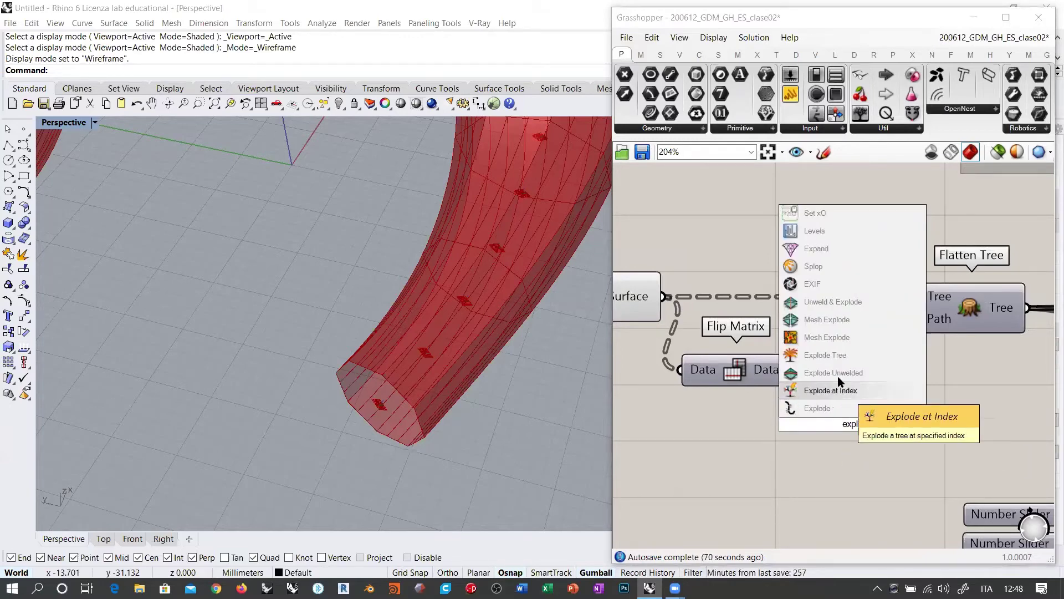
pyautogui.click(836, 358)
pyautogui.scroll(5, 826, 423)
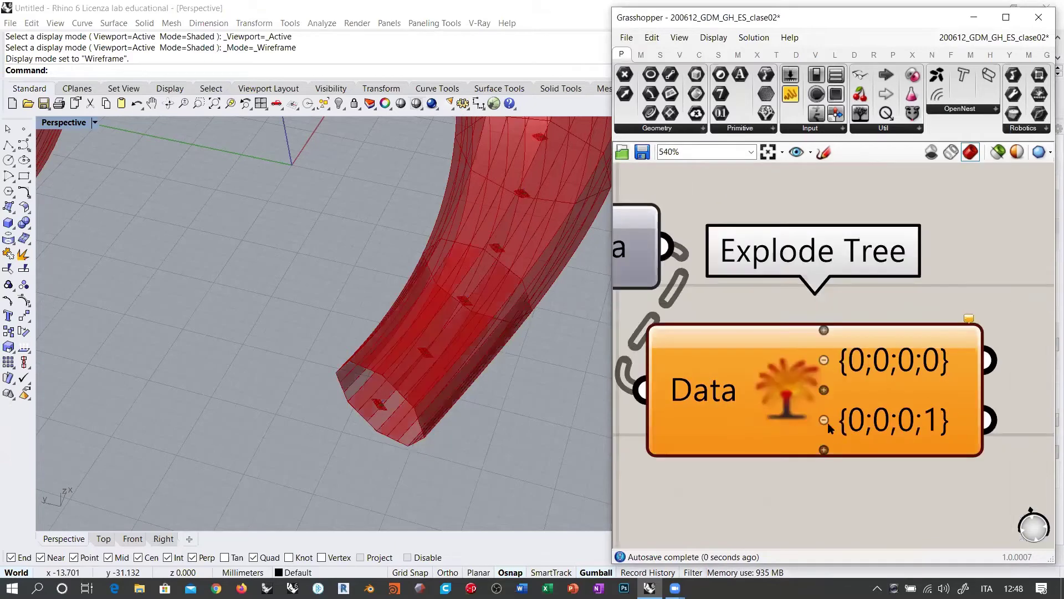
pyautogui.click(823, 420)
# - Hide Isotrim's preview so that only the exploded branch's panels are drawn on the tube
pyautogui.scroll(-6, 820, 421)
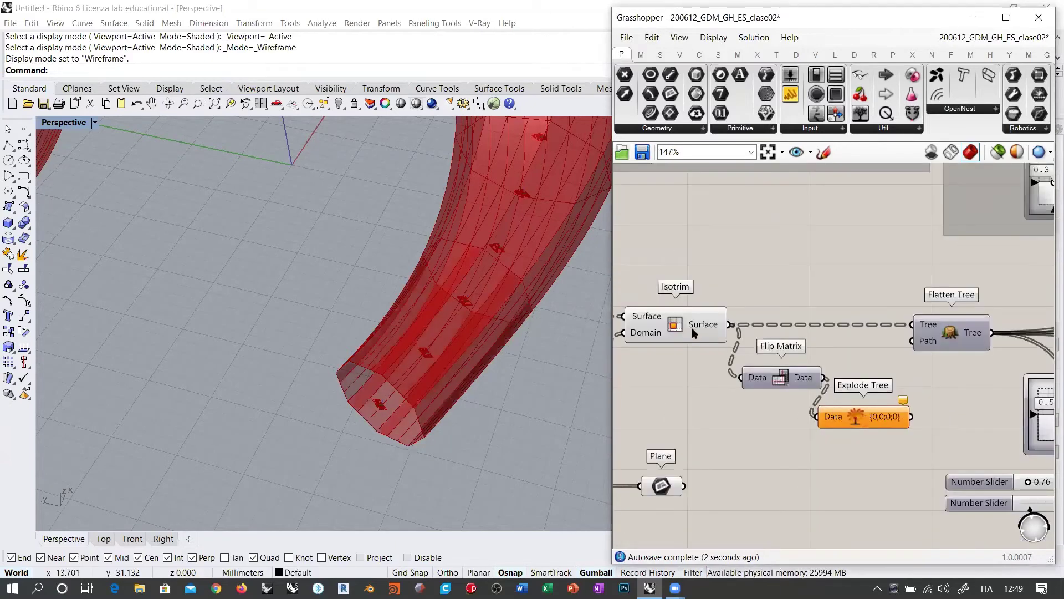
pyautogui.moveTo(392, 333); pyautogui.dragTo(404, 321, button='right')
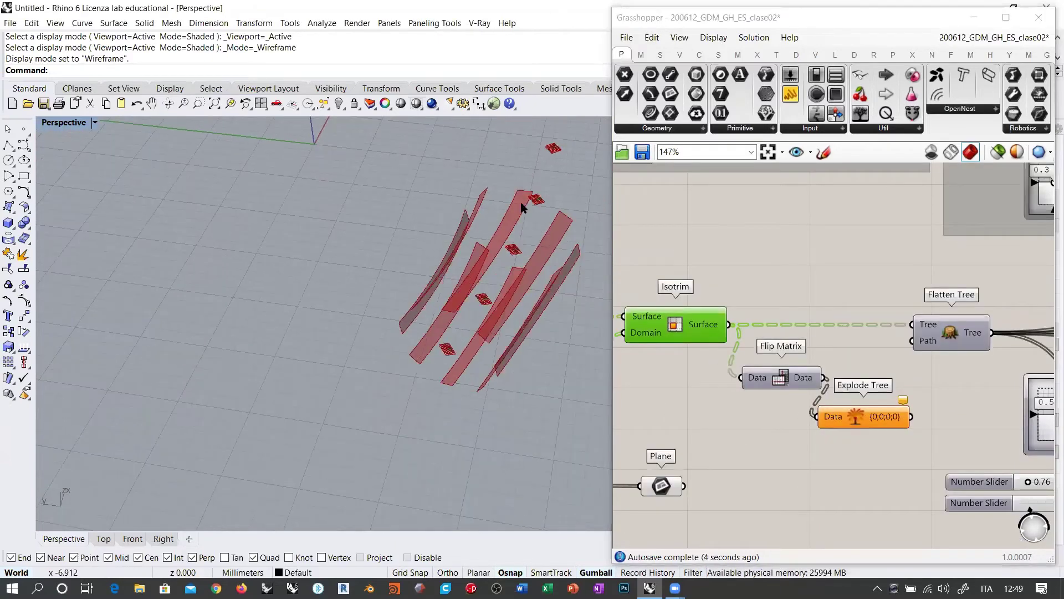
# - Add the outputs {0;0;0;1} and {0;0;0;2} to Explode Tree and view the rings of panels they contain
pyautogui.scroll(5, 909, 465)
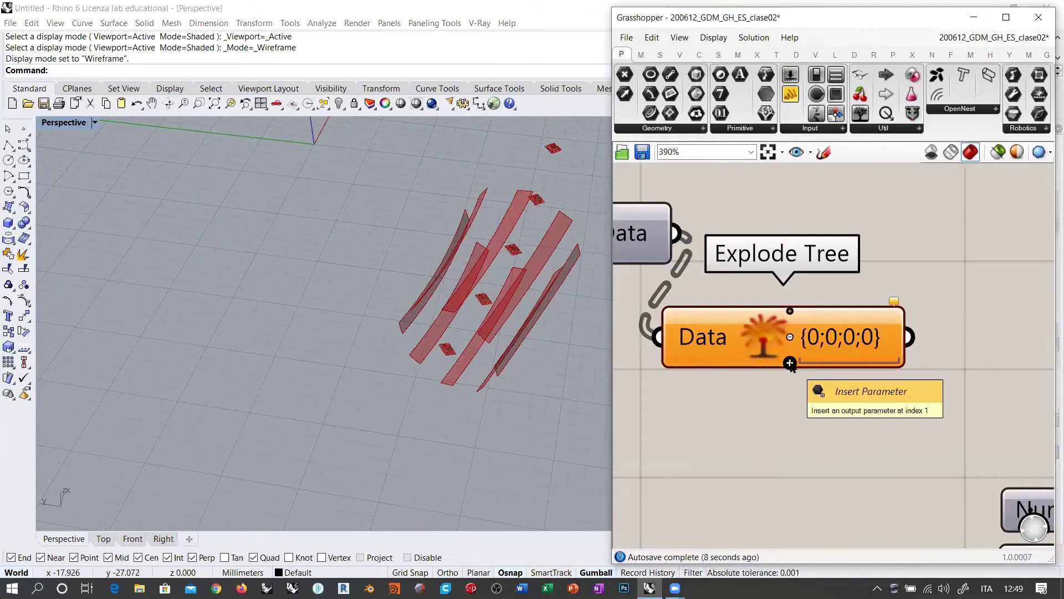
pyautogui.click(790, 364)
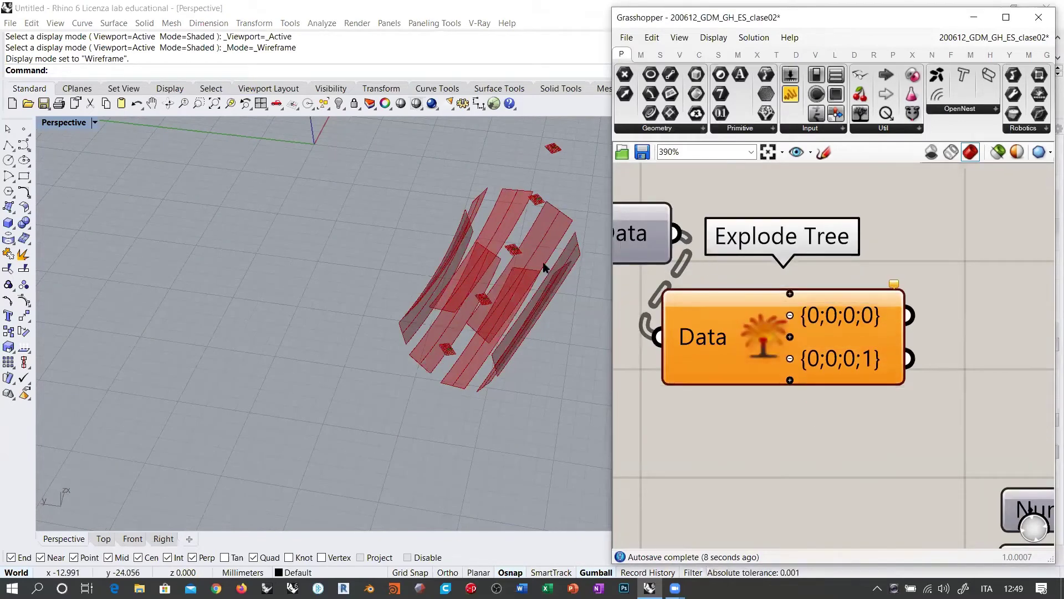
pyautogui.click(790, 381)
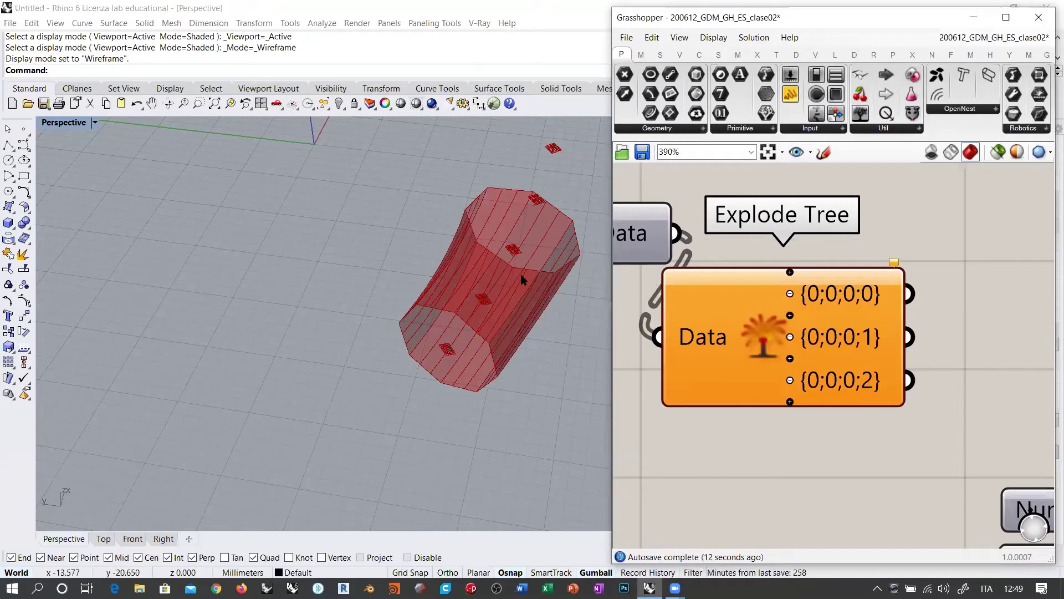
pyautogui.moveTo(522, 279); pyautogui.dragTo(530, 265, button='right')
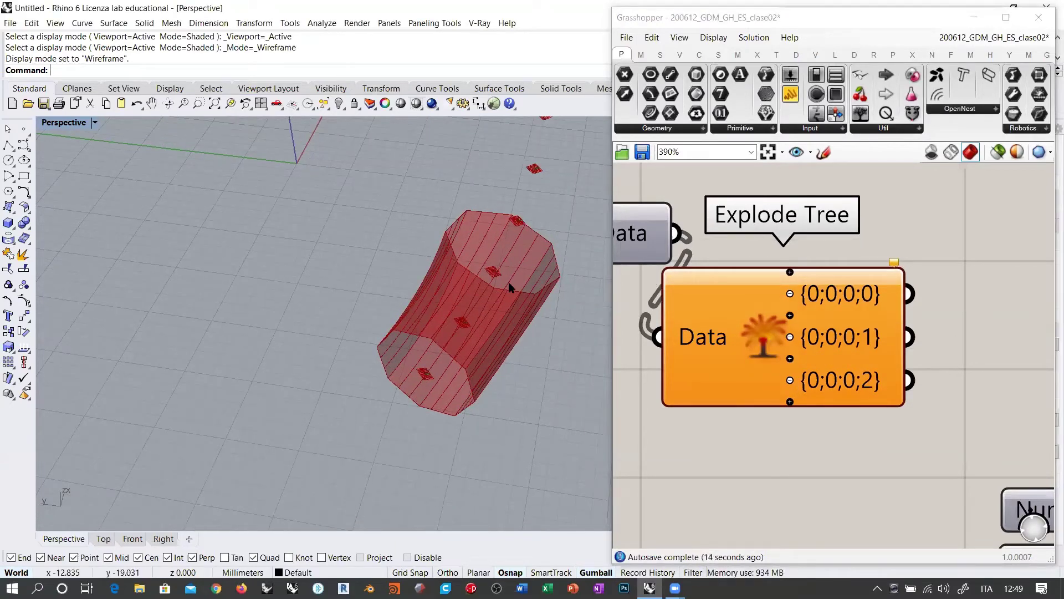
pyautogui.moveTo(472, 332); pyautogui.dragTo(527, 326, button='right')
# - Review the flipped data tree at Flip Matrix's output and delete the Explode Tree component
pyautogui.scroll(-4, 887, 360)
pyautogui.click(741, 318)
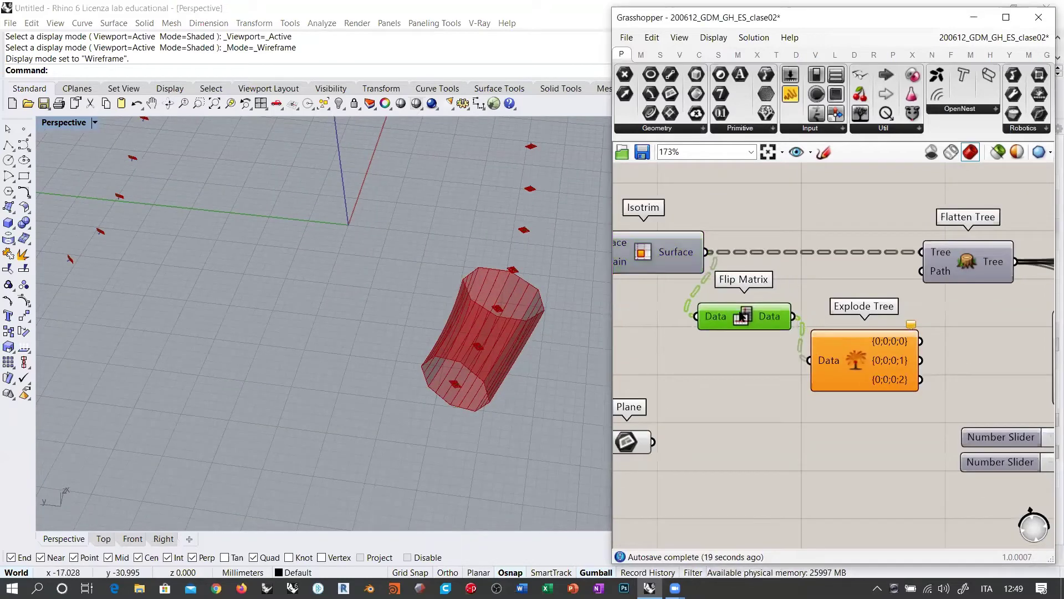
pyautogui.moveTo(741, 318); pyautogui.dragTo(745, 316)
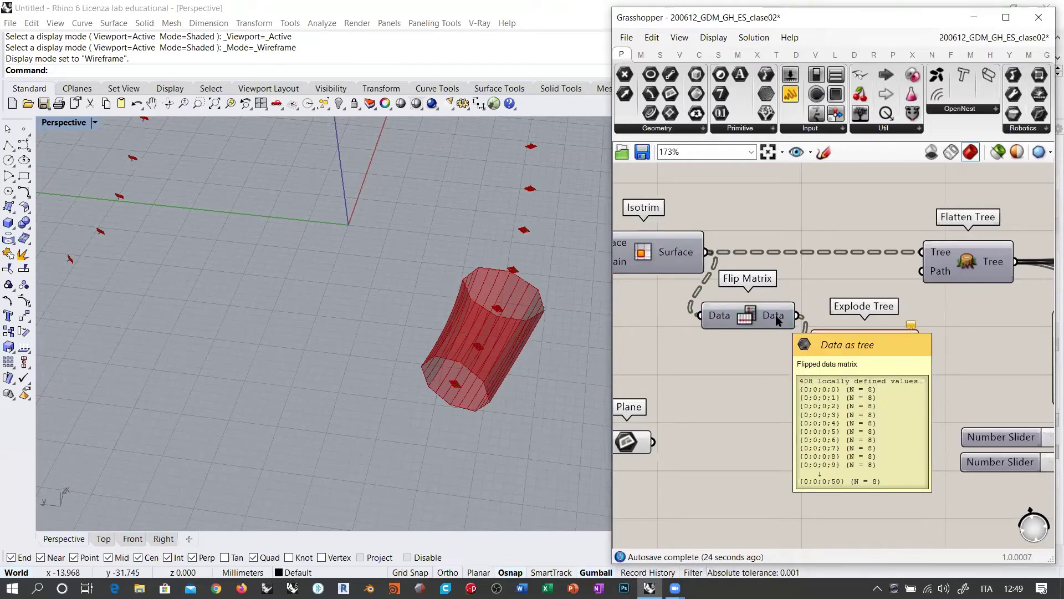
pyautogui.moveTo(789, 414); pyautogui.dragTo(710, 422, button='right')
pyautogui.moveTo(774, 370); pyautogui.dragTo(797, 378)
pyautogui.press('Delete')
pyautogui.moveTo(729, 358); pyautogui.dragTo(790, 379, button='right')
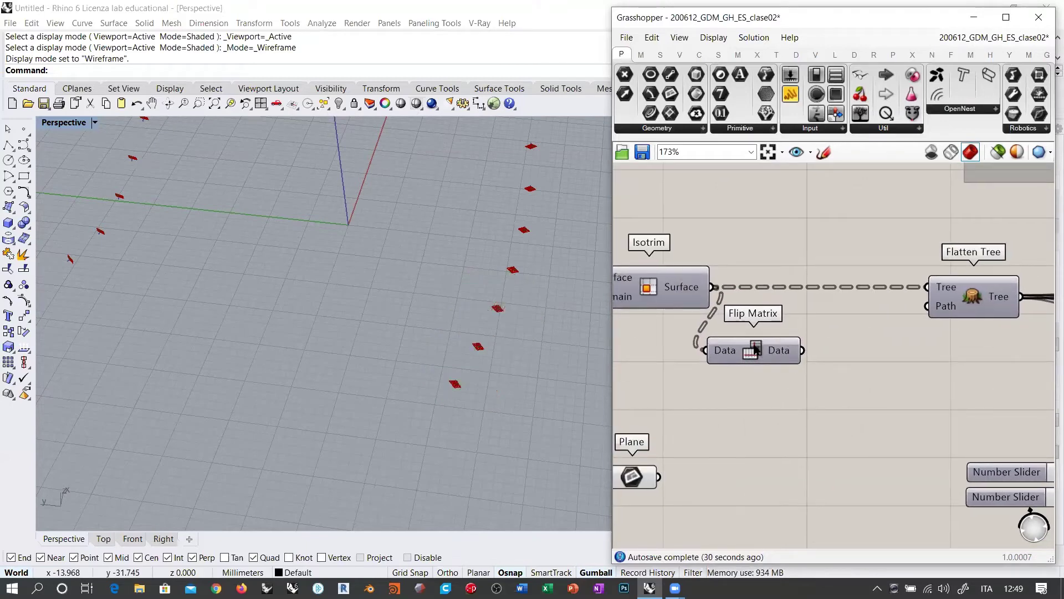
# - Move Flip Matrix beneath Isotrim and add a Flatten Tree component whose Tree input is fed by Flip Matrix's Data output
pyautogui.moveTo(755, 349); pyautogui.dragTo(663, 357)
pyautogui.doubleClick(817, 384)
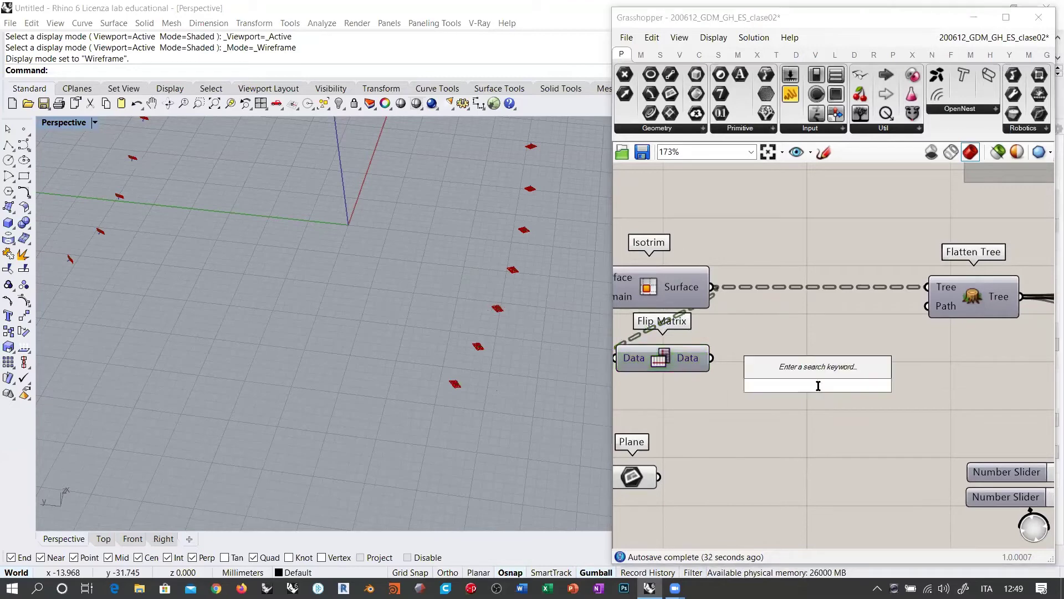
pyautogui.write('fla')
pyautogui.click(787, 351)
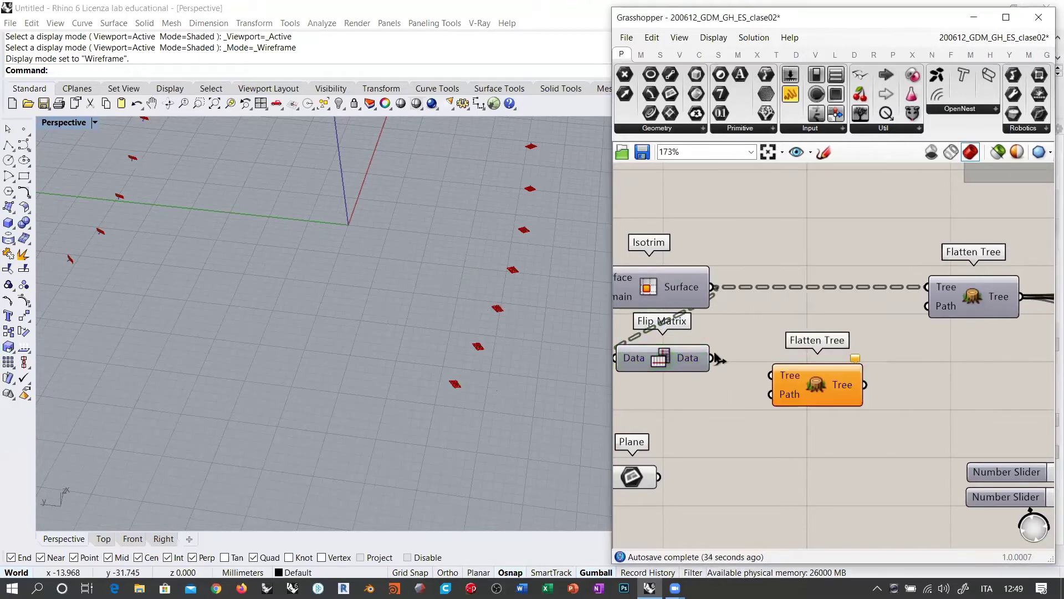
pyautogui.moveTo(712, 357); pyautogui.dragTo(767, 363)
pyautogui.click(793, 410)
pyautogui.moveTo(792, 407); pyautogui.dragTo(736, 387, button='right')
pyautogui.moveTo(744, 352)
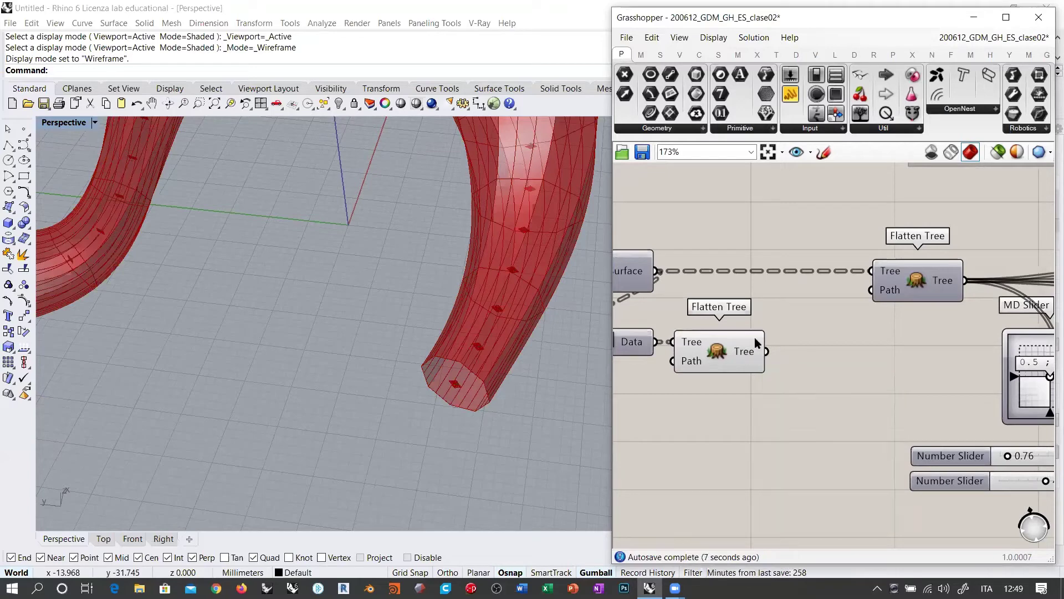
# - Add a Partition List component and connect the lower Flatten Tree's output to its List input
pyautogui.doubleClick(837, 394)
pyautogui.write('parti')
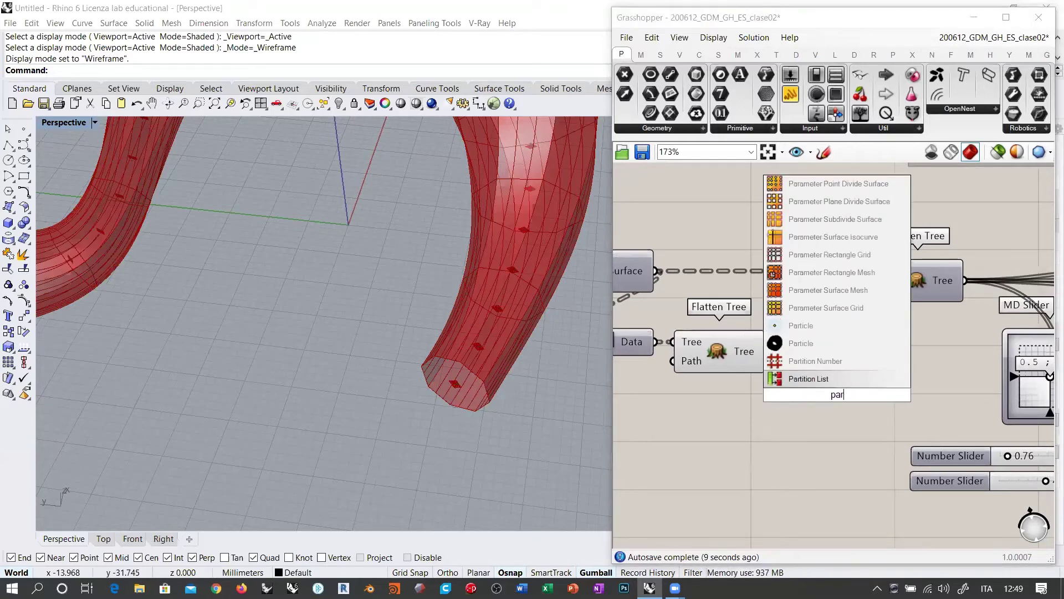
pyautogui.click(820, 381)
pyautogui.moveTo(771, 353); pyautogui.dragTo(785, 384)
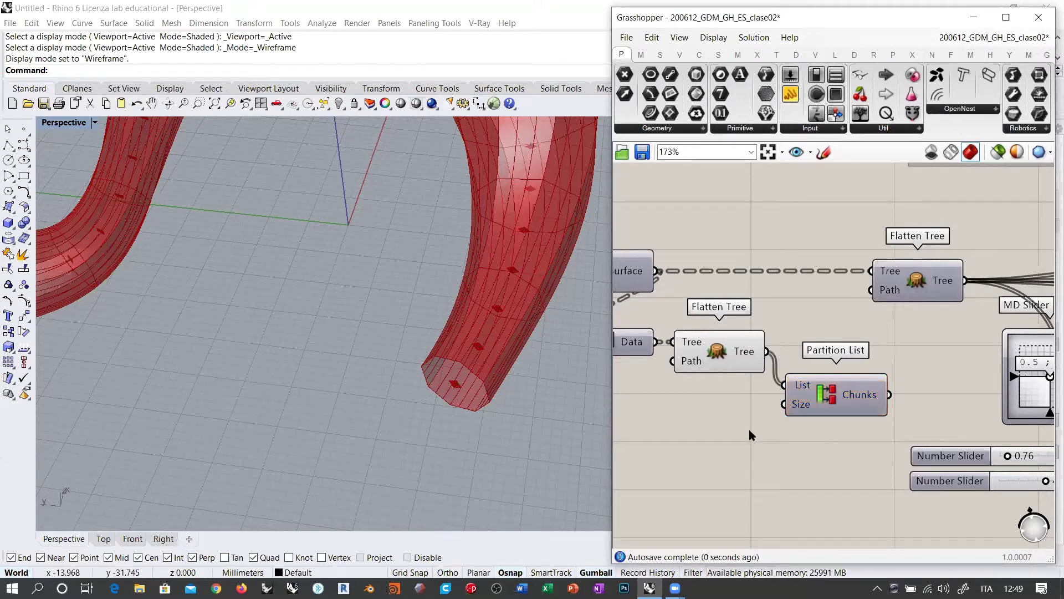
# - Hide the preview of the Flatten Tree after Flip Matrix and line up Partition List beside it
pyautogui.click(723, 354)
pyautogui.hotkey('ctrl', 'q')
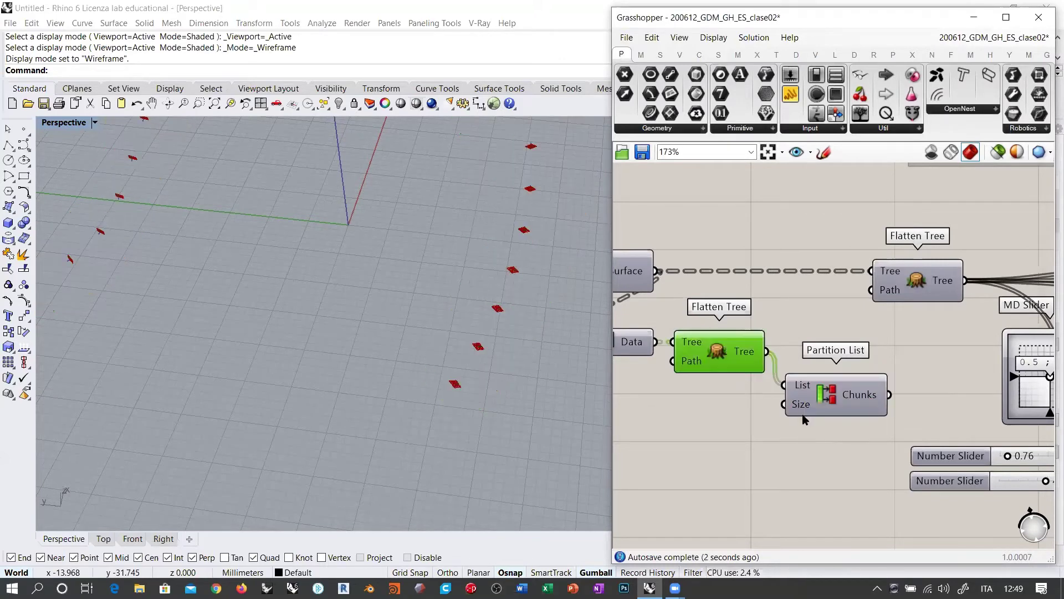
pyautogui.moveTo(804, 420); pyautogui.dragTo(829, 419, button='right')
pyautogui.moveTo(848, 396); pyautogui.dragTo(855, 365)
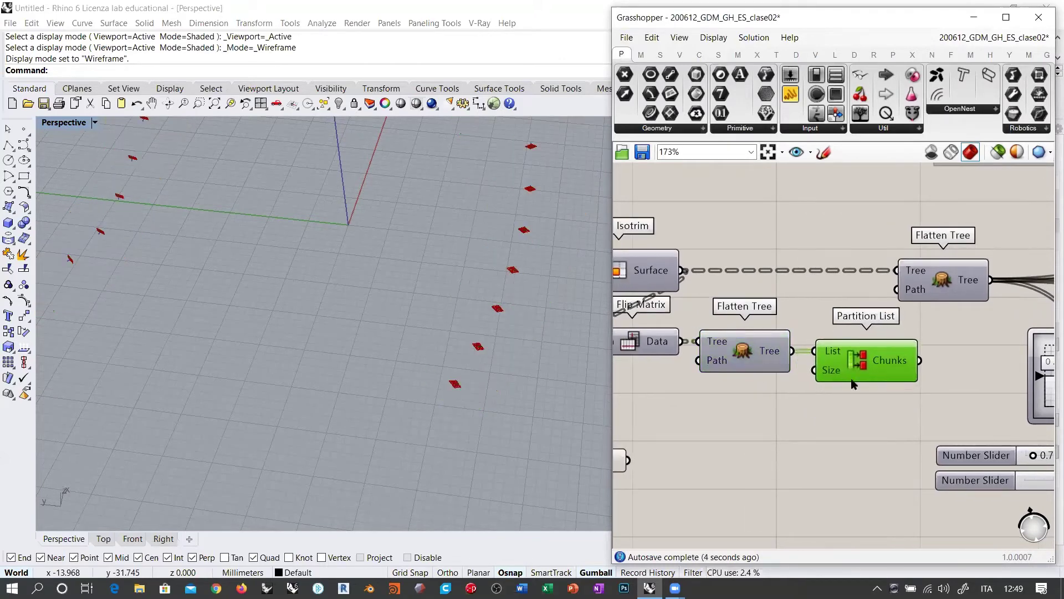
pyautogui.moveTo(433, 324); pyautogui.dragTo(409, 368)
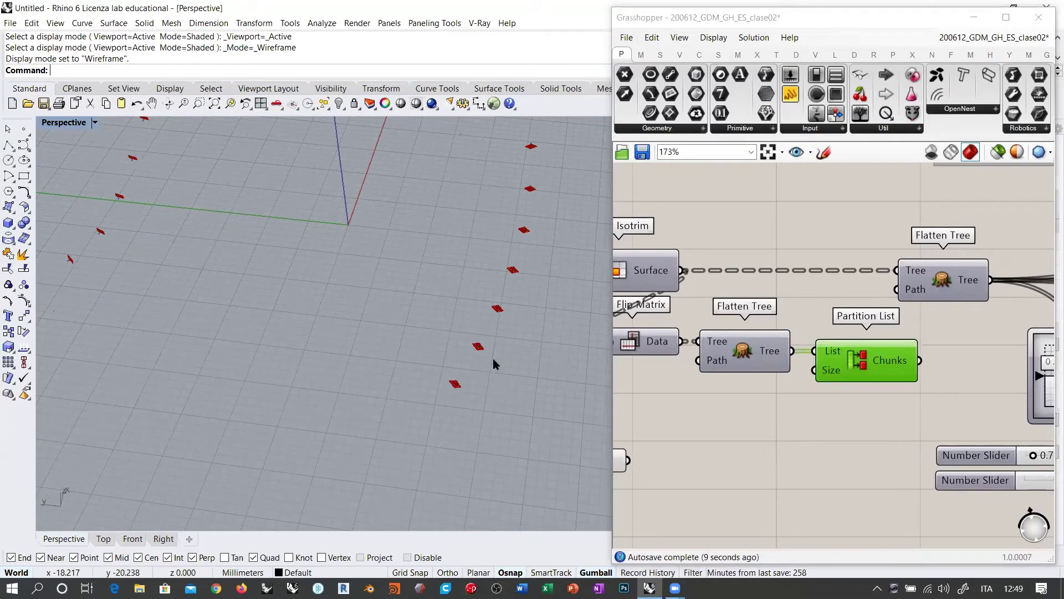
# - Add a Multiplication component below the Flatten Tree that feeds Partition List
pyautogui.moveTo(817, 376); pyautogui.dragTo(923, 394, button='right')
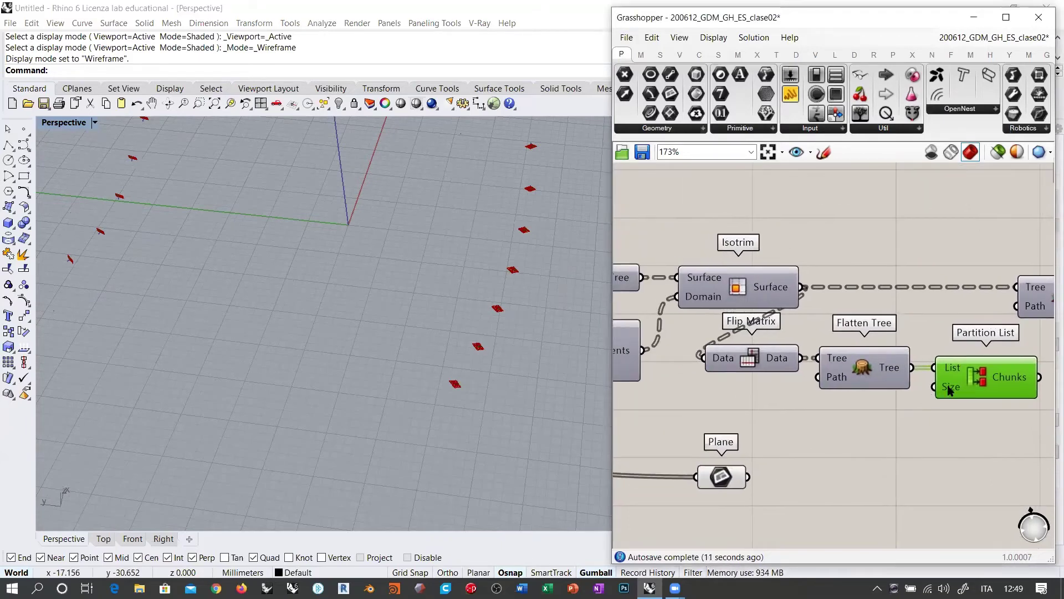
pyautogui.doubleClick(867, 435)
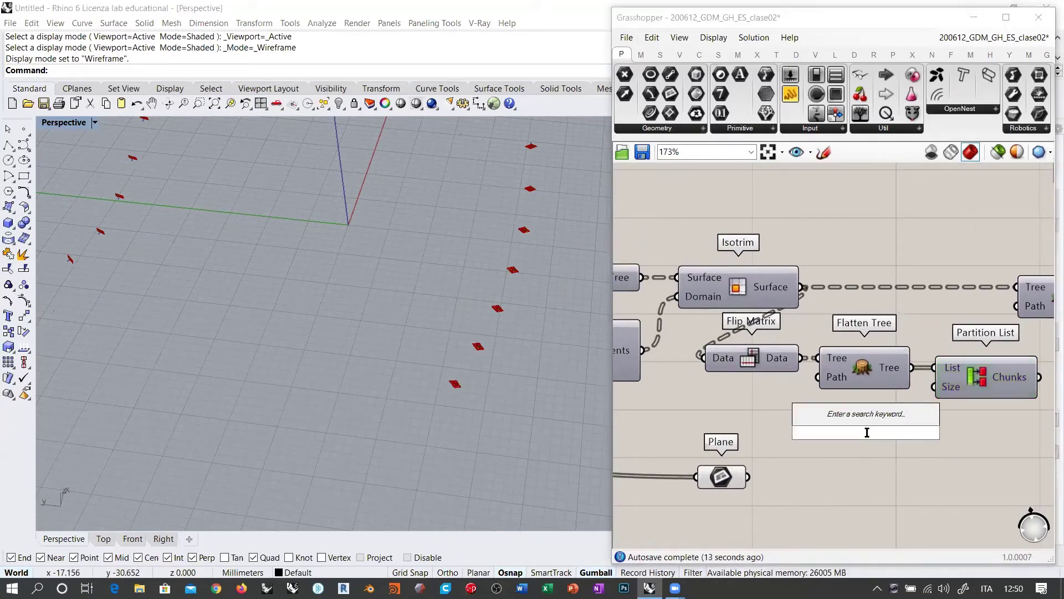
pyautogui.write('multiplication')
pyautogui.press('Return')
# - Connect the slider that drives the Polygon's Segments input to the A input of Multiplication
pyautogui.scroll(-4, 743, 425)
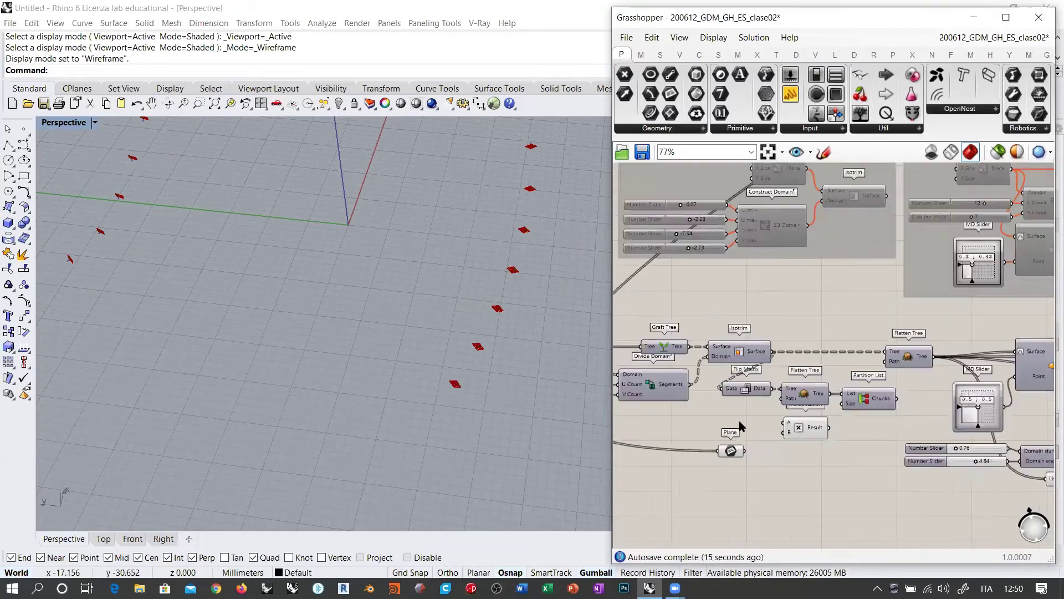
pyautogui.scroll(-3, 740, 425)
pyautogui.moveTo(839, 349); pyautogui.dragTo(781, 423, button='right')
pyautogui.scroll(11, 722, 340)
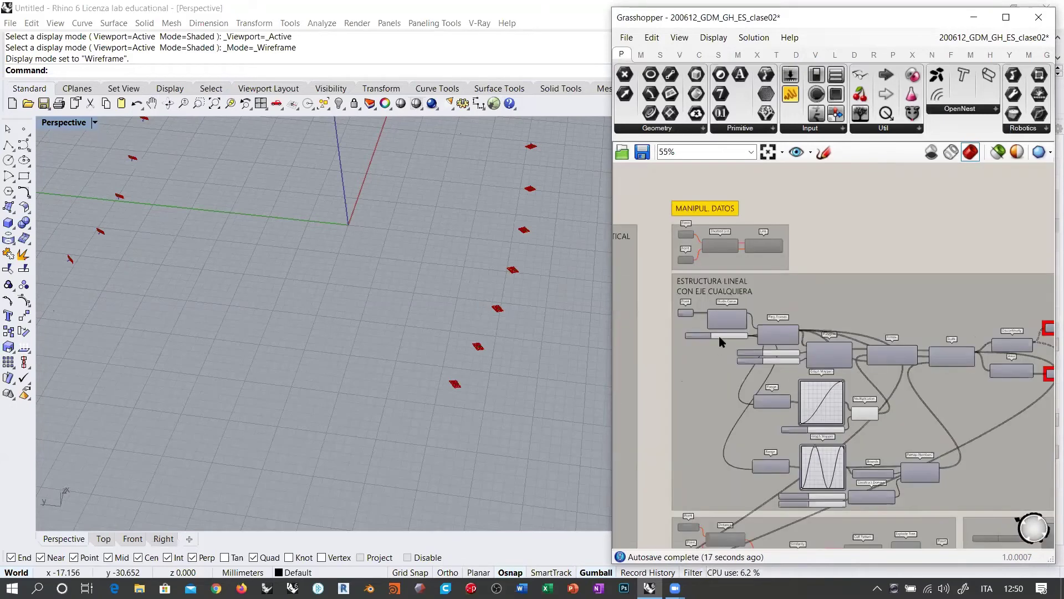
pyautogui.moveTo(893, 400); pyautogui.dragTo(843, 325, button='right')
pyautogui.click(846, 323)
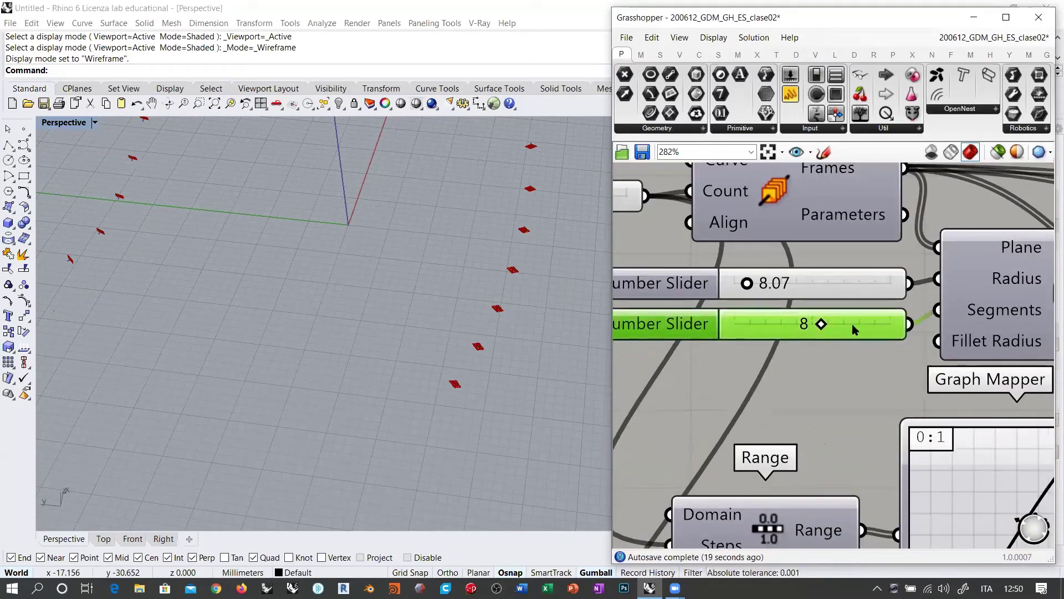
pyautogui.scroll(-7, 852, 325)
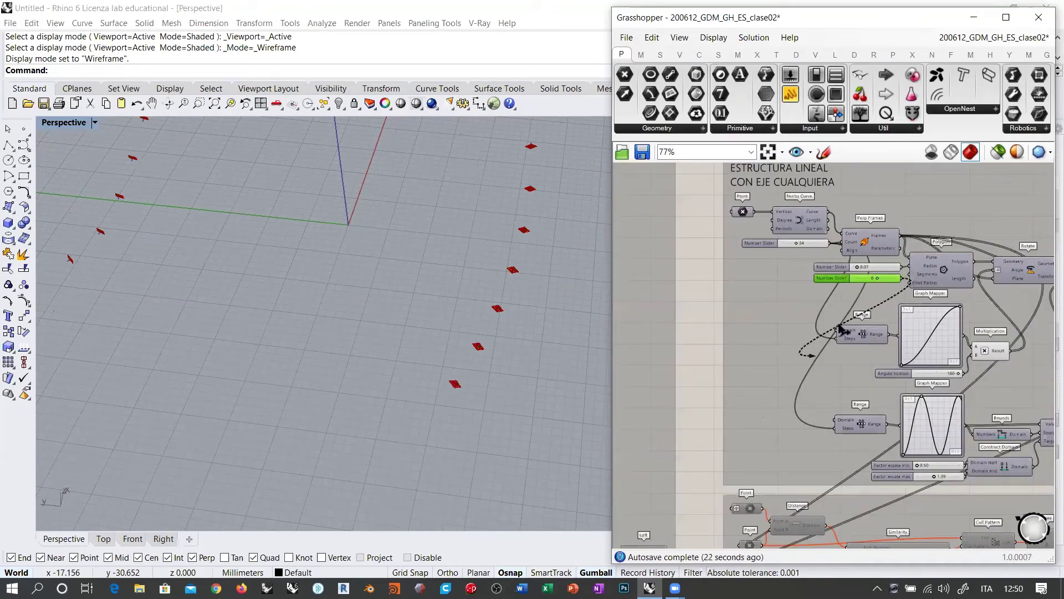
pyautogui.scroll(-8, 927, 202)
pyautogui.scroll(10, 732, 388)
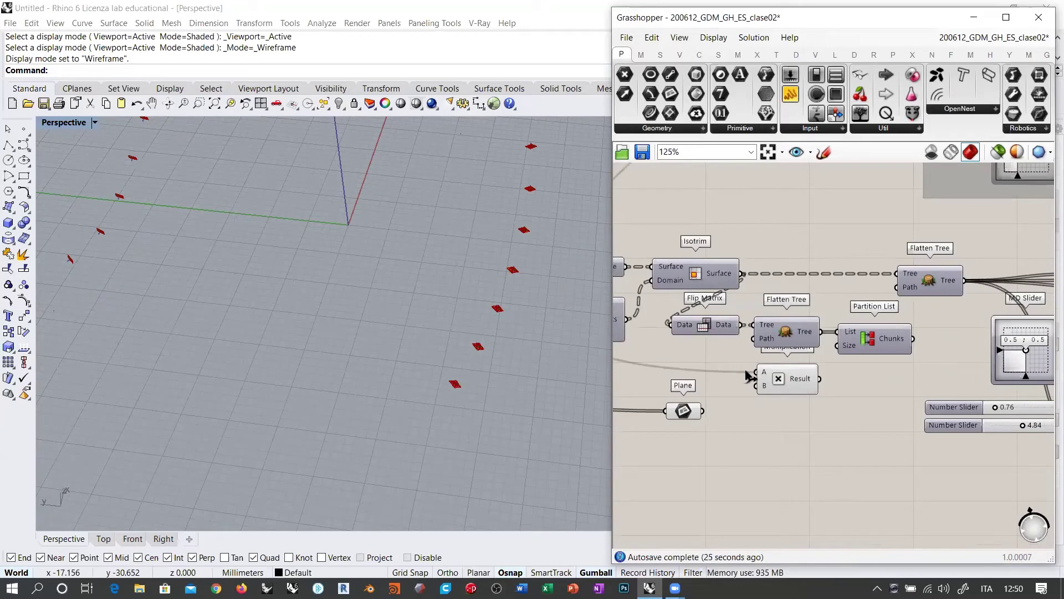
# - Connect the slider that drives Divide Domain²'s V Count to the B input of Multiplication
pyautogui.moveTo(745, 412); pyautogui.dragTo(970, 445, button='right')
pyautogui.scroll(-2, 826, 391)
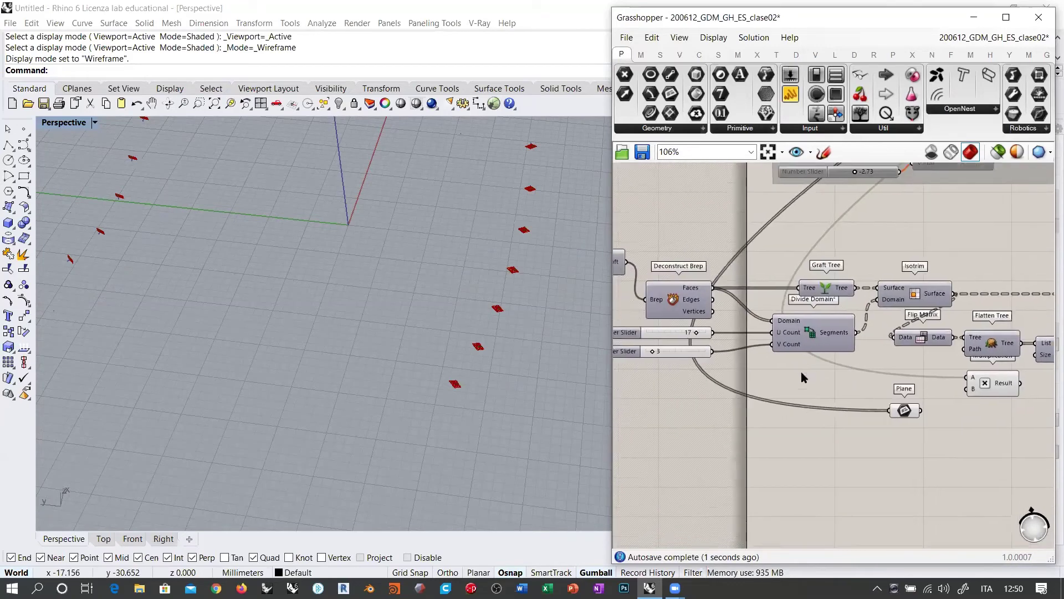
pyautogui.click(707, 351)
pyautogui.moveTo(741, 355); pyautogui.dragTo(966, 389)
# - Connect Multiplication's Result to Partition List's Size input and check the branches in the Chunks output
pyautogui.moveTo(1011, 402); pyautogui.dragTo(782, 424, button='right')
pyautogui.scroll(3, 796, 410)
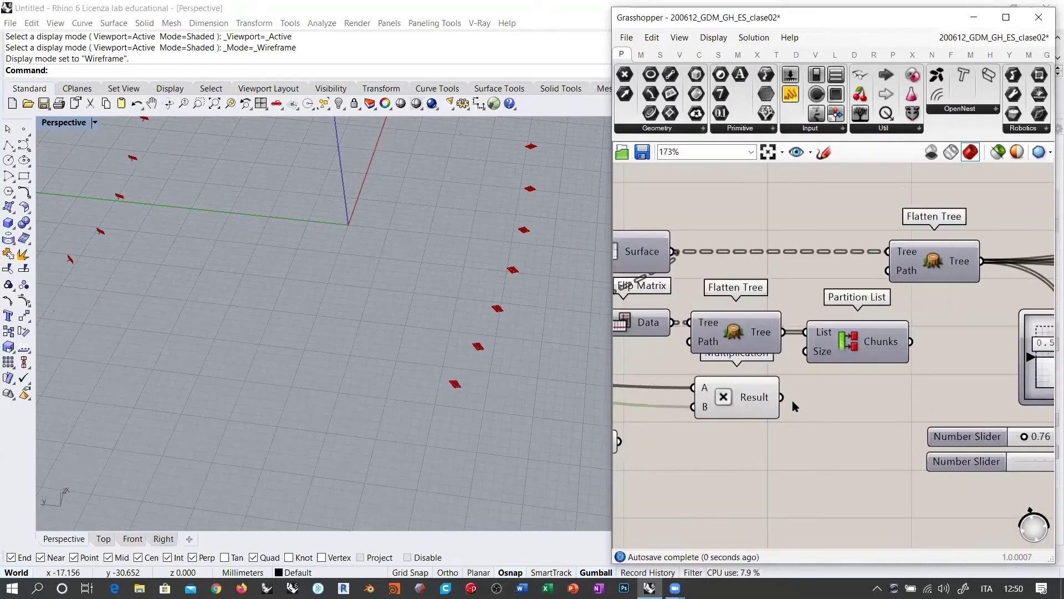
pyautogui.moveTo(781, 397); pyautogui.dragTo(809, 360)
pyautogui.moveTo(887, 346)
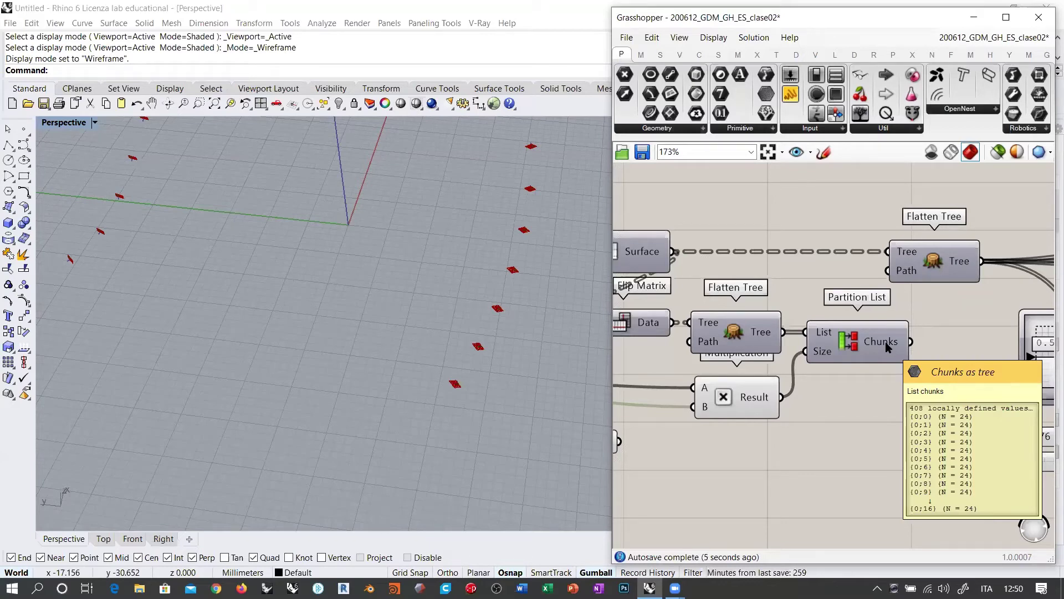
# - Compare Divide Domain²'s U Count and V Count sliders with the chunks produced by Partition List
pyautogui.scroll(-4, 887, 346)
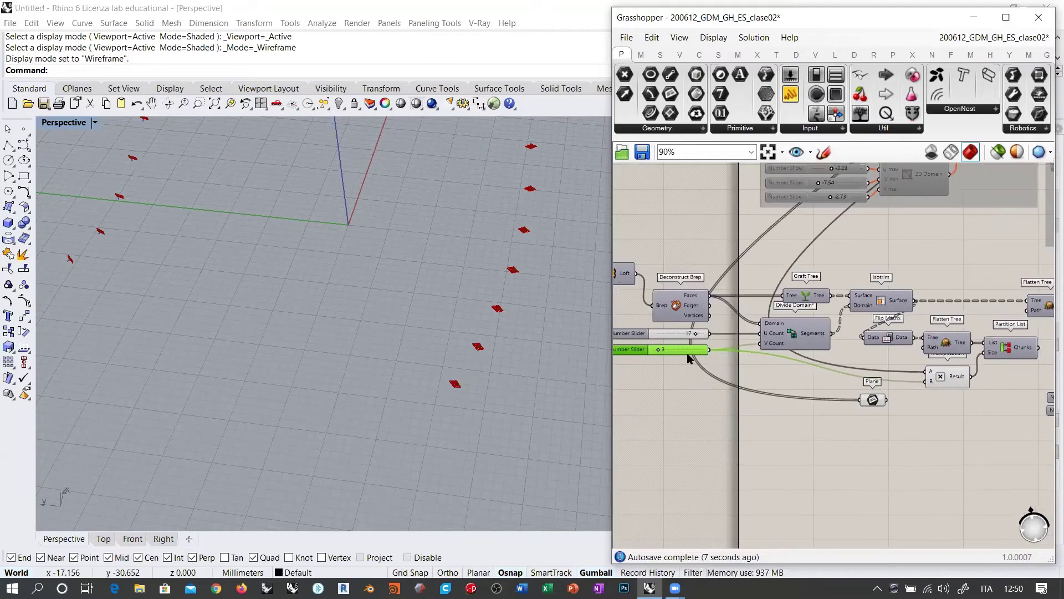
pyautogui.scroll(4, 687, 358)
pyautogui.click(687, 309)
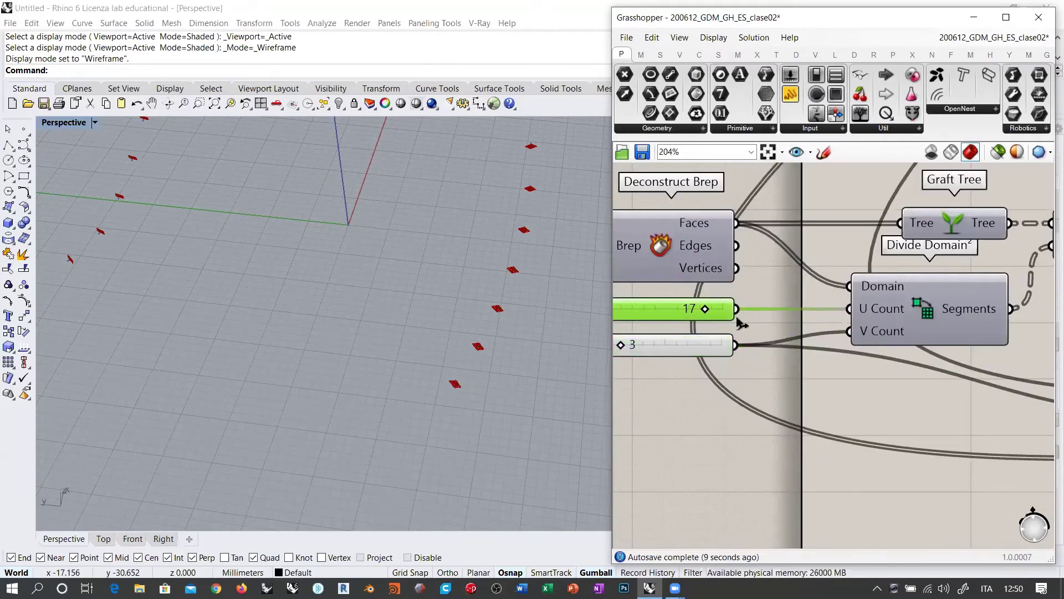
pyautogui.rightClick(804, 373)
pyautogui.moveTo(1001, 325); pyautogui.dragTo(665, 328, button='right')
pyautogui.moveTo(986, 344); pyautogui.dragTo(733, 326, button='right')
pyautogui.click(820, 324)
# - Shift the upper Flatten Tree and all components downstream of it farther away to free space beside Partition List
pyautogui.scroll(-8, 821, 327)
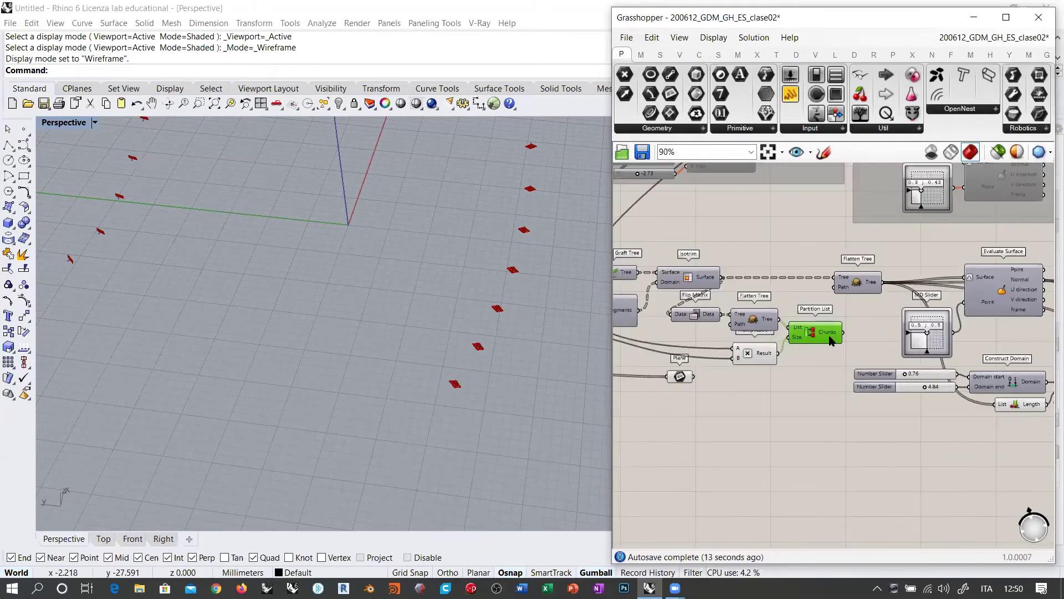
pyautogui.scroll(-2, 882, 327)
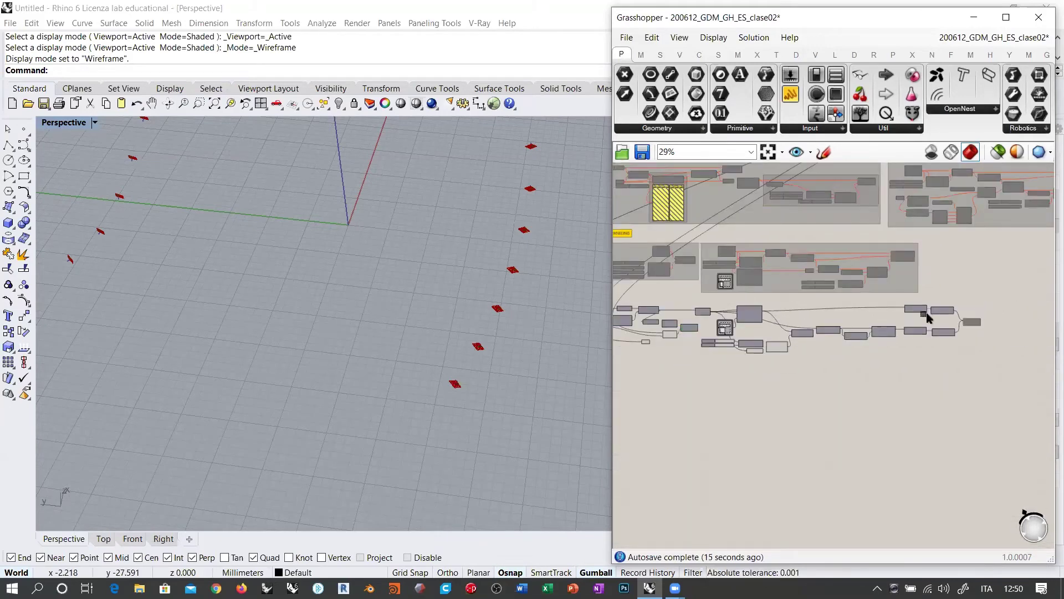
pyautogui.moveTo(996, 301); pyautogui.dragTo(705, 367)
pyautogui.moveTo(705, 313); pyautogui.dragTo(803, 313)
pyautogui.scroll(8, 707, 323)
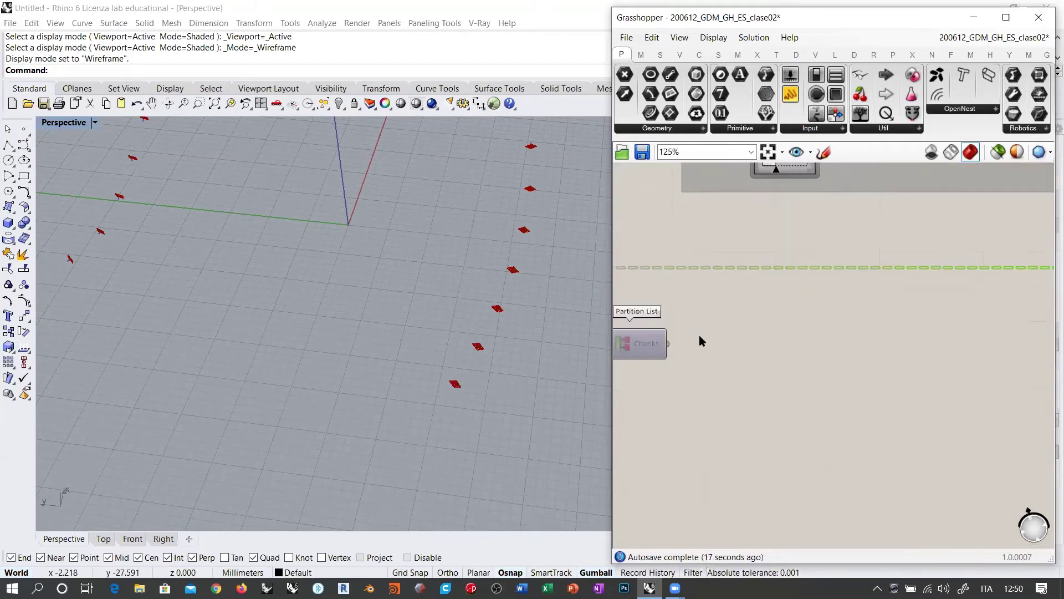
# - Add an Explode Tree component beside Partition List and feed its Data input from the Chunks output
pyautogui.scroll(4, 700, 339)
pyautogui.moveTo(721, 347)
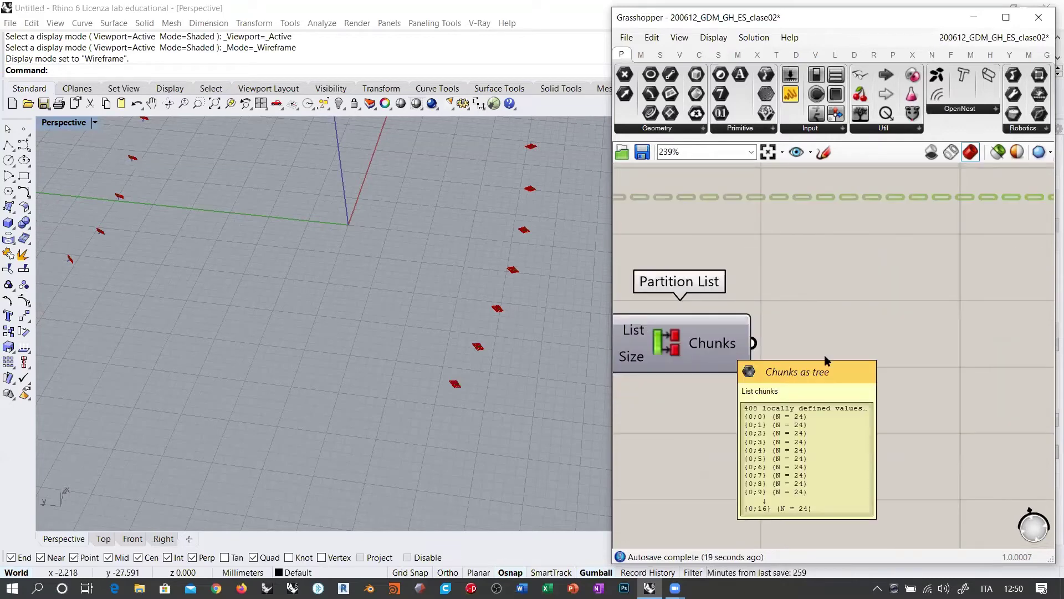
pyautogui.doubleClick(853, 357)
pyautogui.write('explode')
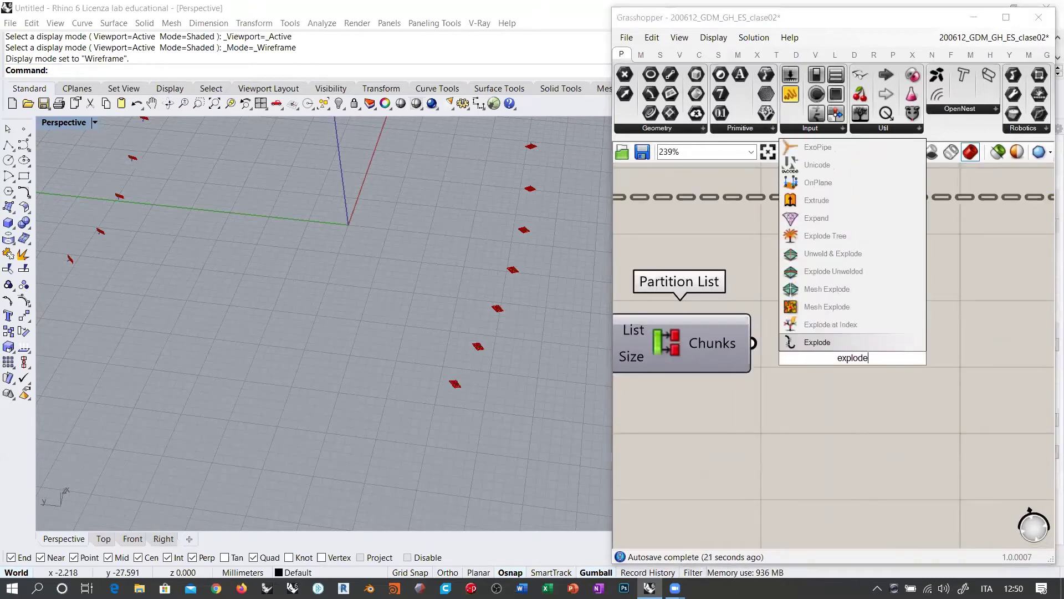
pyautogui.write(' tree')
pyautogui.press('Return')
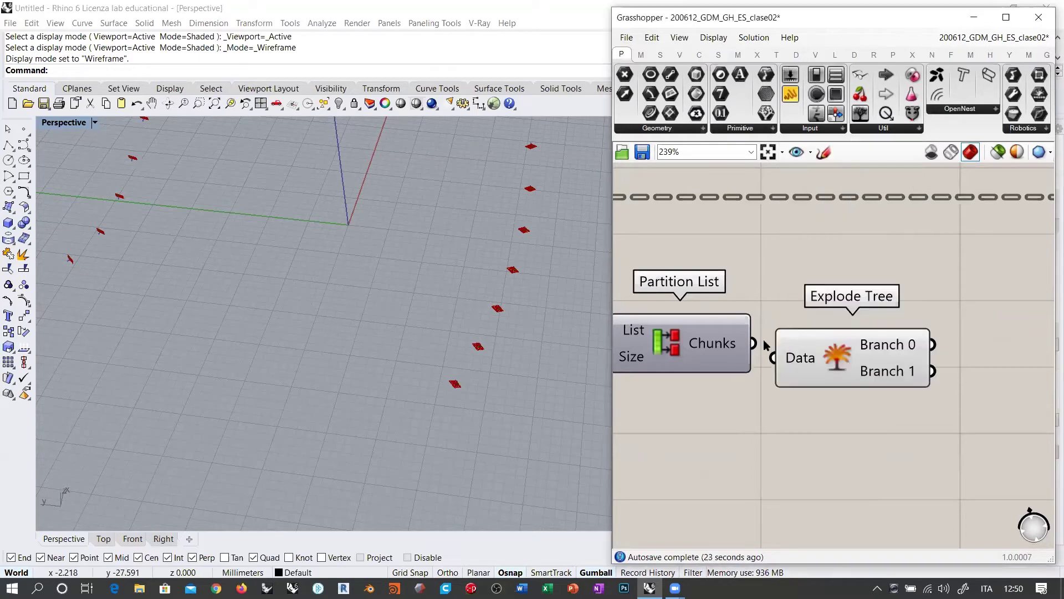
pyautogui.moveTo(813, 366); pyautogui.dragTo(813, 366)
pyautogui.moveTo(830, 369); pyautogui.dragTo(840, 361)
pyautogui.click(877, 411)
# - Remove Explode Tree's second branch output, keeping only {0;0}, and highlight that branch's panels in the Perspective viewport
pyautogui.scroll(6, 879, 351)
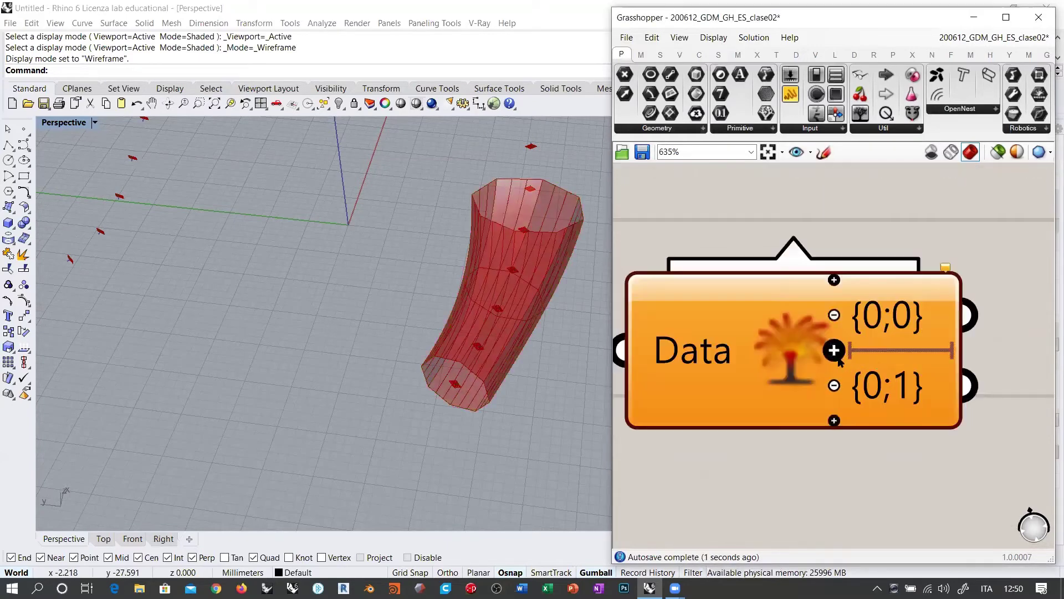
pyautogui.click(833, 386)
pyautogui.moveTo(503, 370); pyautogui.dragTo(515, 201, button='right')
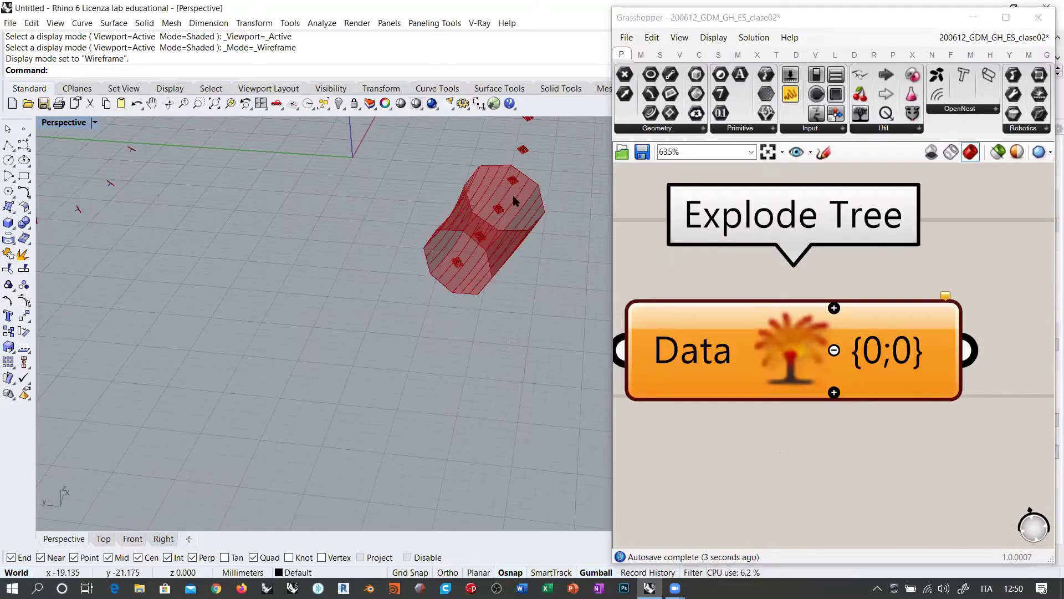
pyautogui.moveTo(494, 254); pyautogui.dragTo(488, 309, button='right')
pyautogui.scroll(-3, 800, 336)
pyautogui.click(792, 338)
pyautogui.scroll(3, 715, 327)
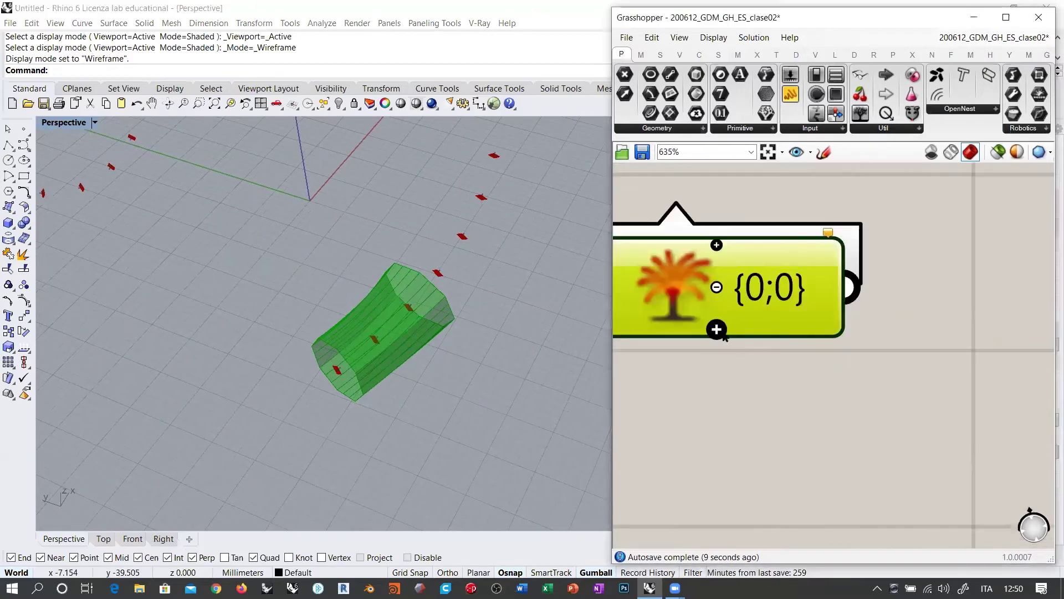
# - Add branch outputs {0;1} through {0;4} to Explode Tree, watching the tube's rings build up in the viewport
pyautogui.click(715, 327)
pyautogui.keyDown('shift'); pyautogui.moveTo(497, 259); pyautogui.dragTo(501, 349, button='right'); pyautogui.keyUp('shift')
pyautogui.scroll(-5, 500, 349)
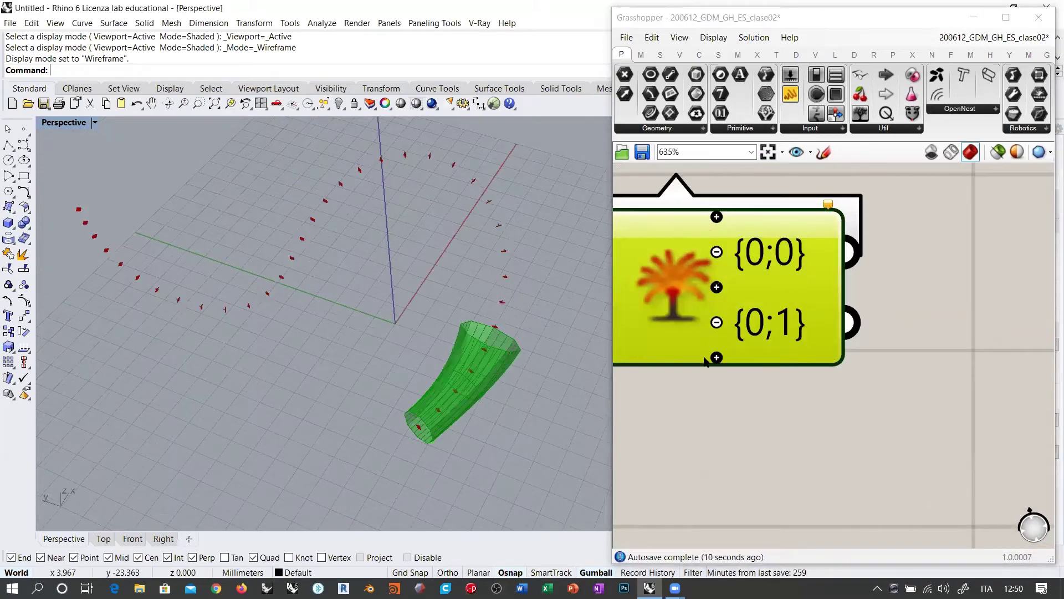
pyautogui.click(716, 358)
pyautogui.click(717, 388)
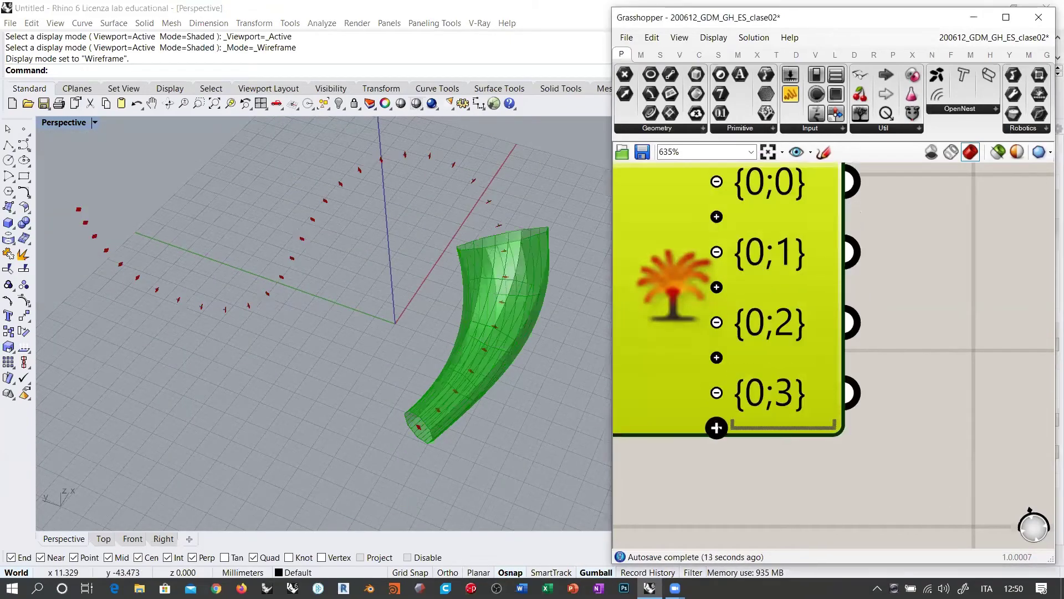
pyautogui.click(716, 426)
pyautogui.moveTo(517, 293); pyautogui.dragTo(466, 269, button='right')
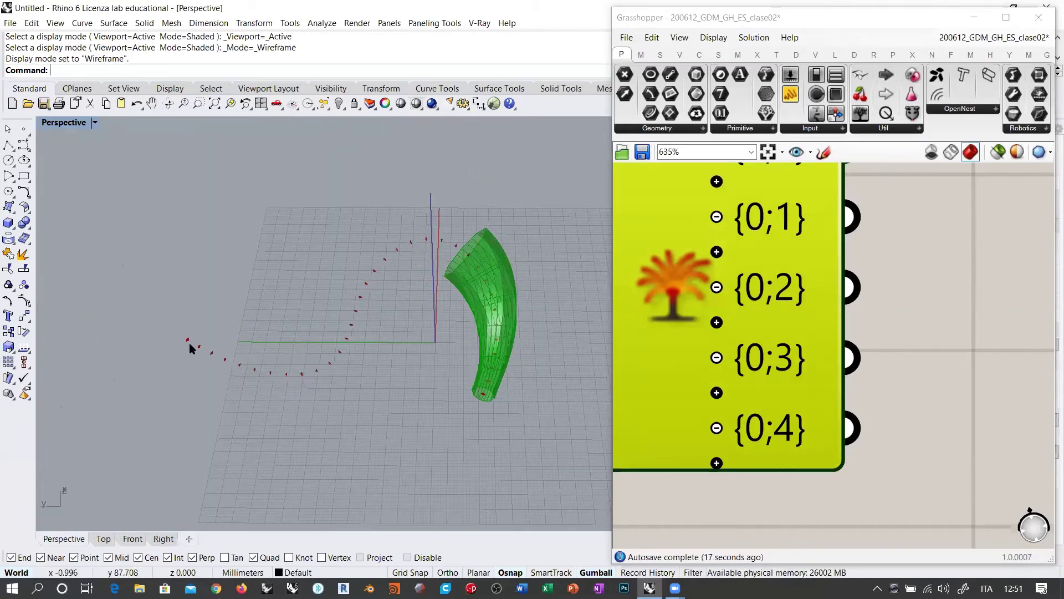
# - Move the Plane parameter beneath Partition List and hide its preview
pyautogui.scroll(-10, 687, 360)
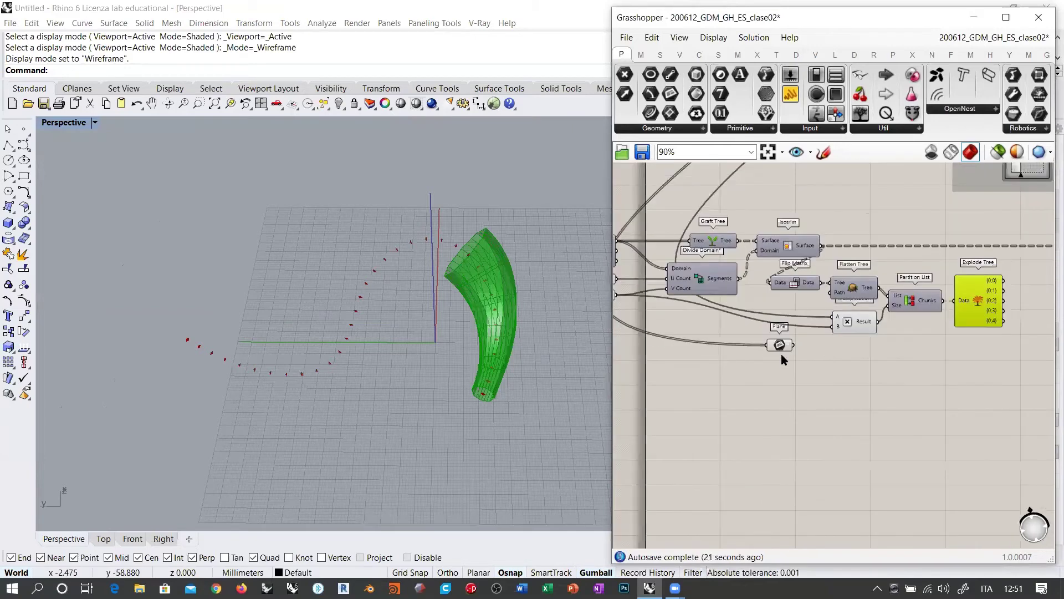
pyautogui.moveTo(781, 347); pyautogui.dragTo(973, 366)
pyautogui.scroll(4, 807, 379)
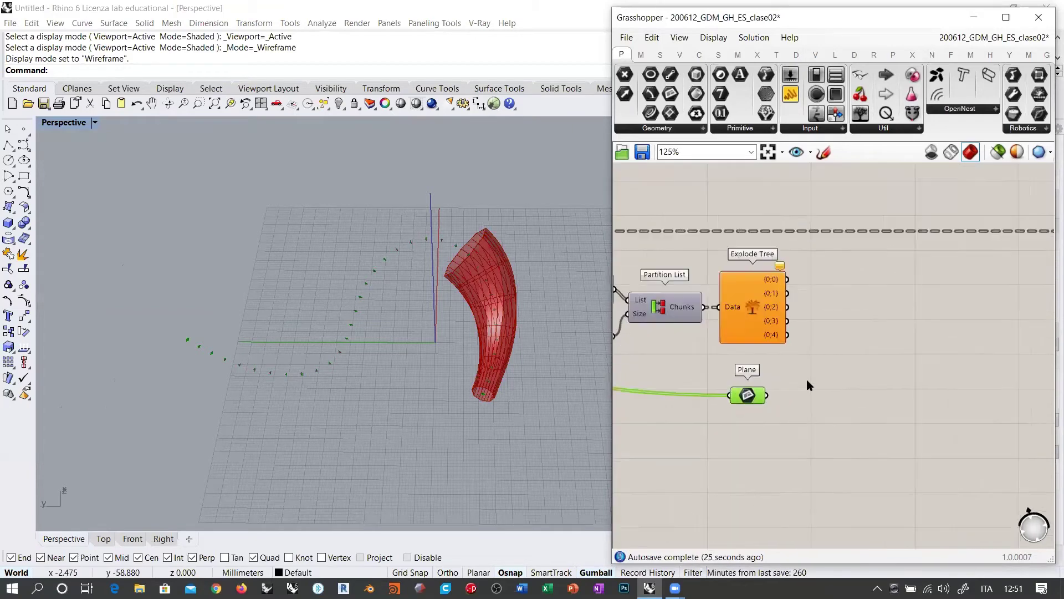
pyautogui.click(808, 379)
pyautogui.moveTo(728, 400); pyautogui.dragTo(657, 391)
pyautogui.moveTo(745, 363); pyautogui.dragTo(856, 364, button='right')
pyautogui.moveTo(771, 391); pyautogui.dragTo(756, 391)
pyautogui.click(763, 314)
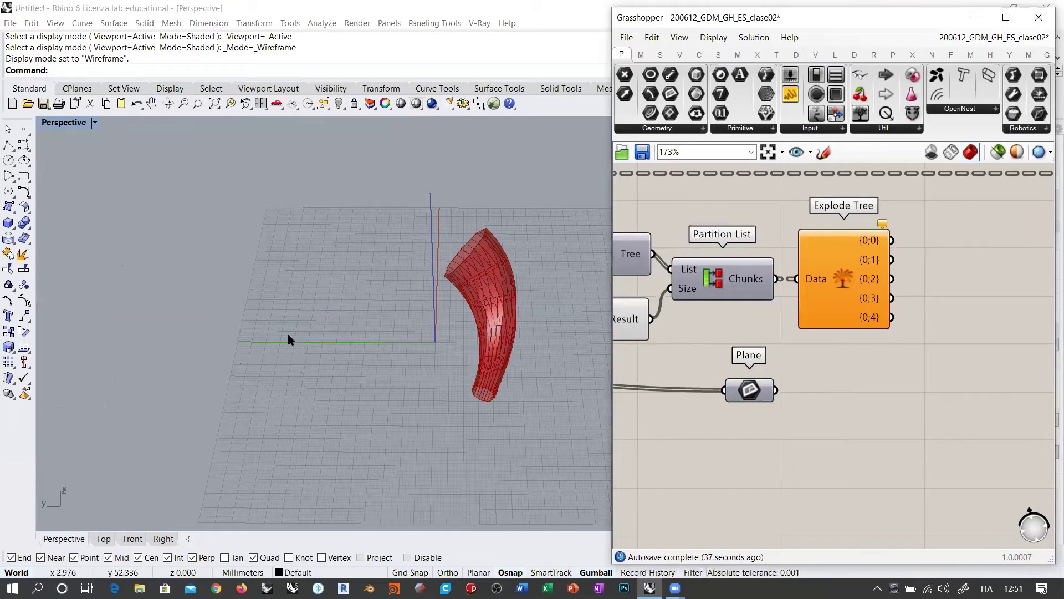
# - Delete the Explode Tree component and check Partition List's Chunks output
pyautogui.scroll(4, 796, 327)
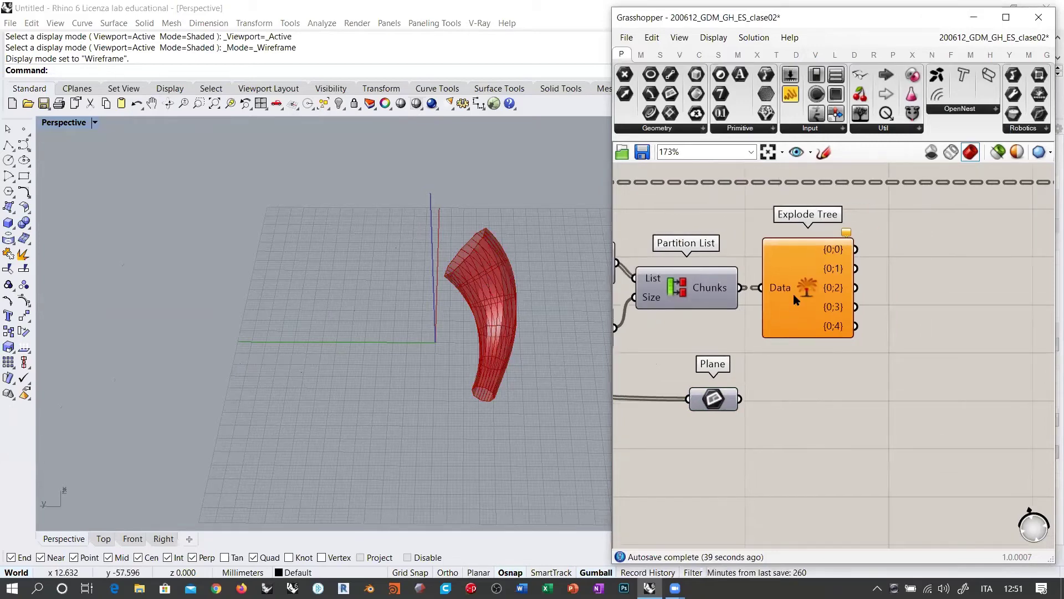
pyautogui.press('Delete')
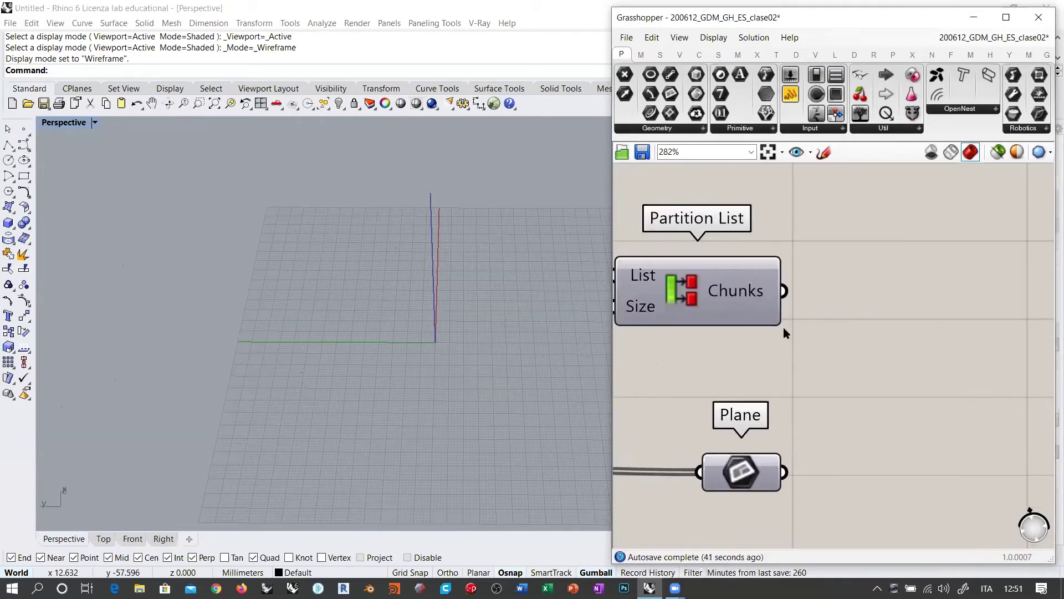
pyautogui.moveTo(748, 294)
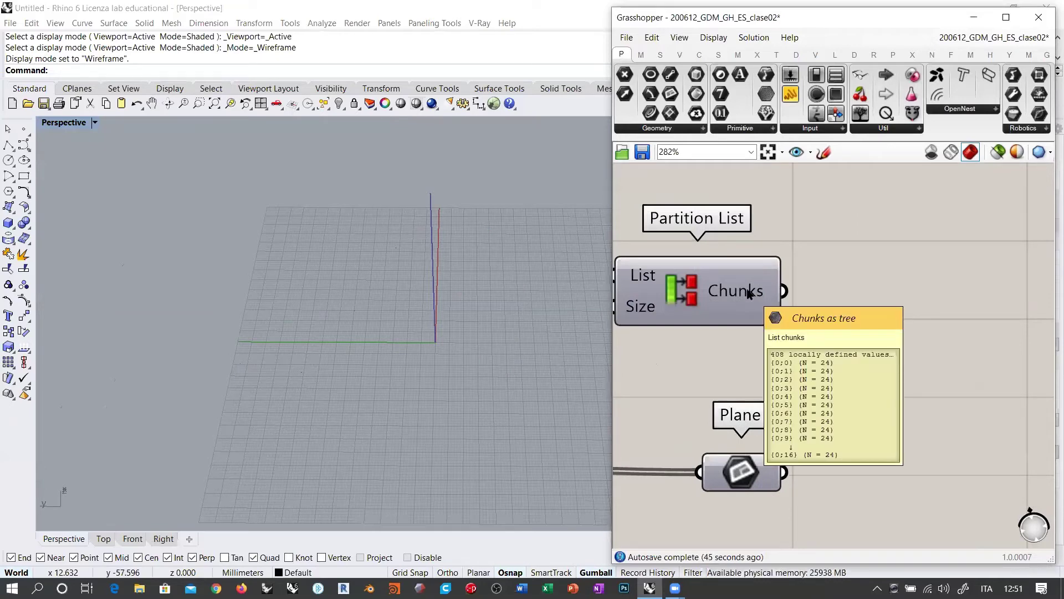
# - Add an Area component with its Geometry input fed by Chunks and line it up with Partition List
pyautogui.doubleClick(907, 328)
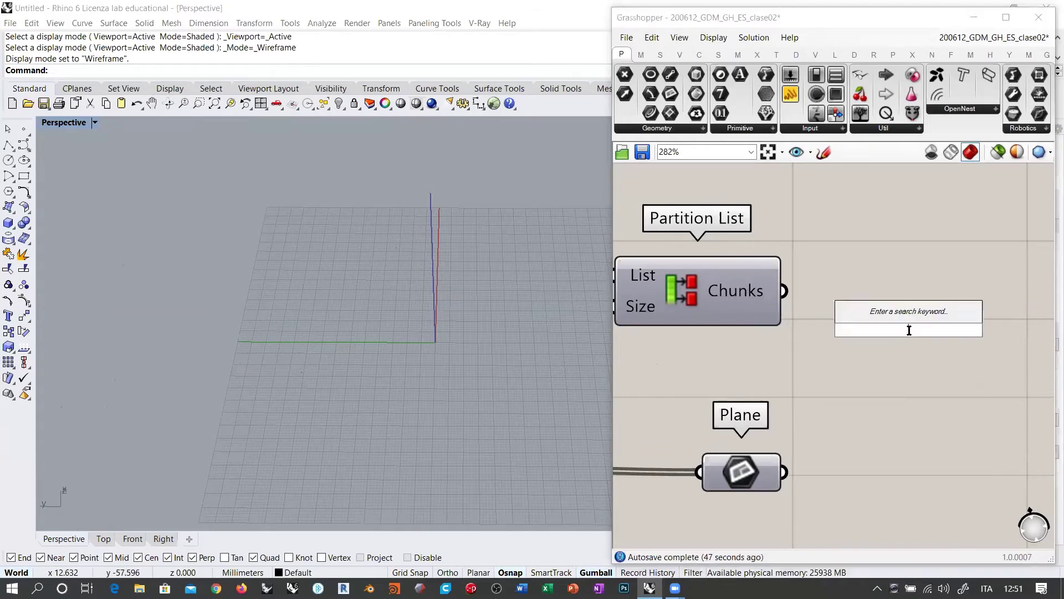
pyautogui.write('area')
pyautogui.click(862, 317)
pyautogui.moveTo(788, 292); pyautogui.dragTo(795, 330)
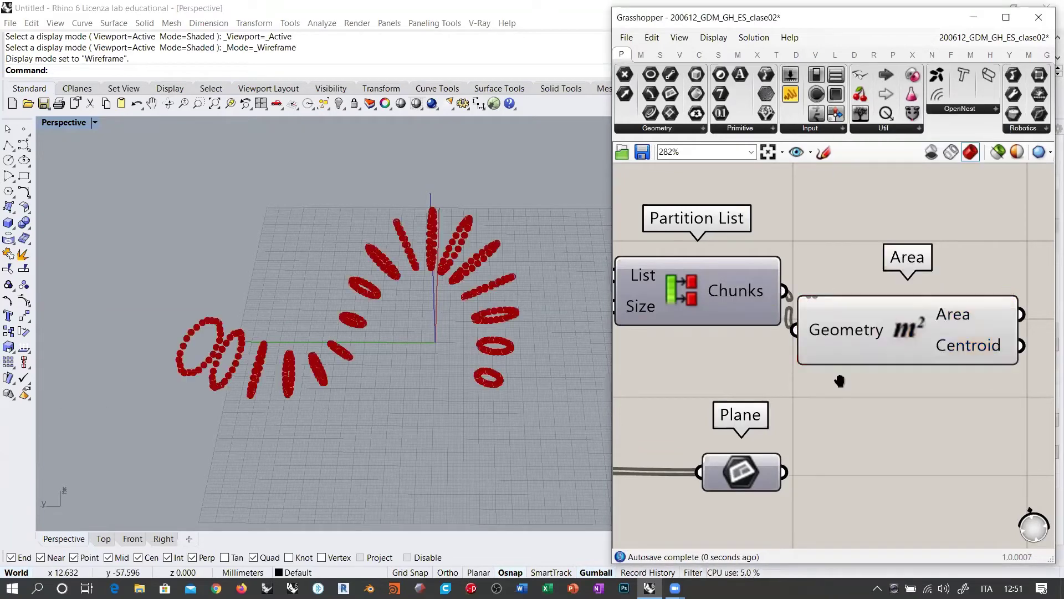
pyautogui.moveTo(838, 380); pyautogui.dragTo(740, 387, button='right')
pyautogui.moveTo(755, 347); pyautogui.dragTo(772, 308)
pyautogui.click(786, 360)
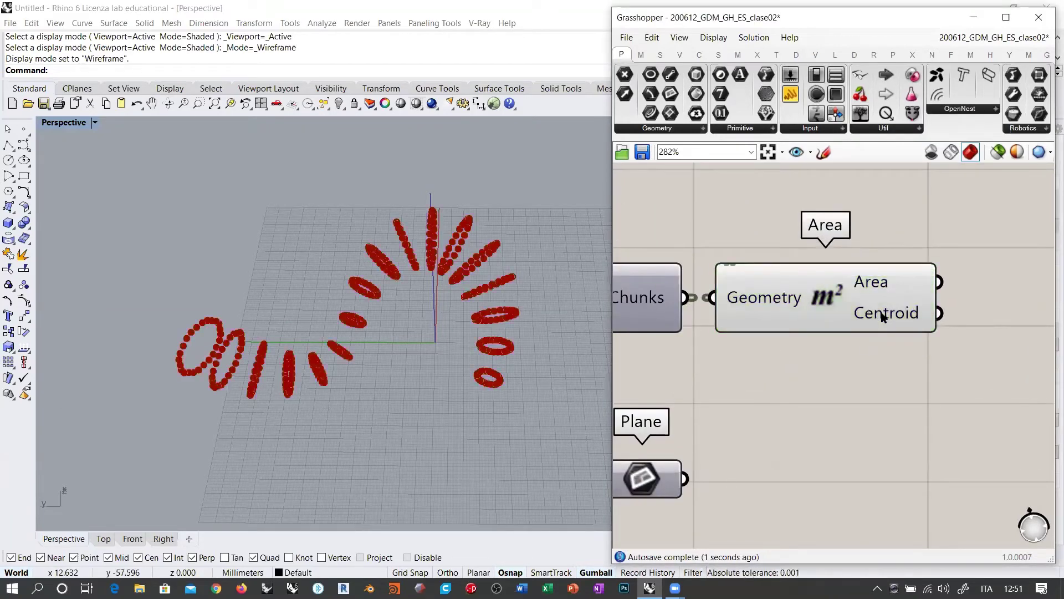
# - Add an arithmetic-mean Average component, connect Area's Centroid output to its Input, and line it up with Area
pyautogui.moveTo(494, 365); pyautogui.dragTo(517, 409, button='right')
pyautogui.scroll(5, 474, 367)
pyautogui.moveTo(822, 328); pyautogui.dragTo(745, 334, button='right')
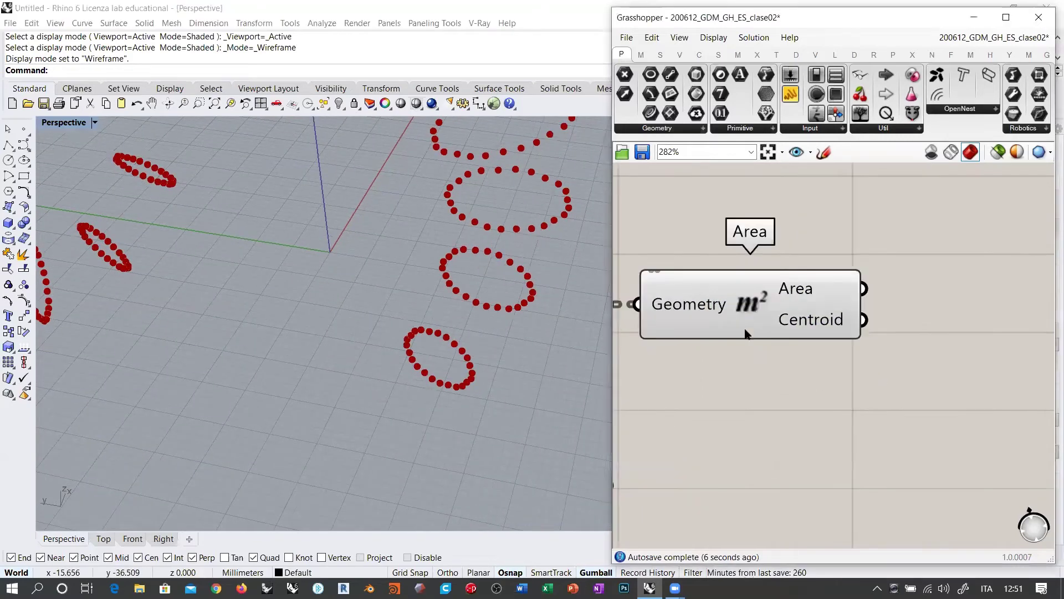
pyautogui.scroll(-2, 737, 322)
pyautogui.doubleClick(903, 337)
pyautogui.write('average')
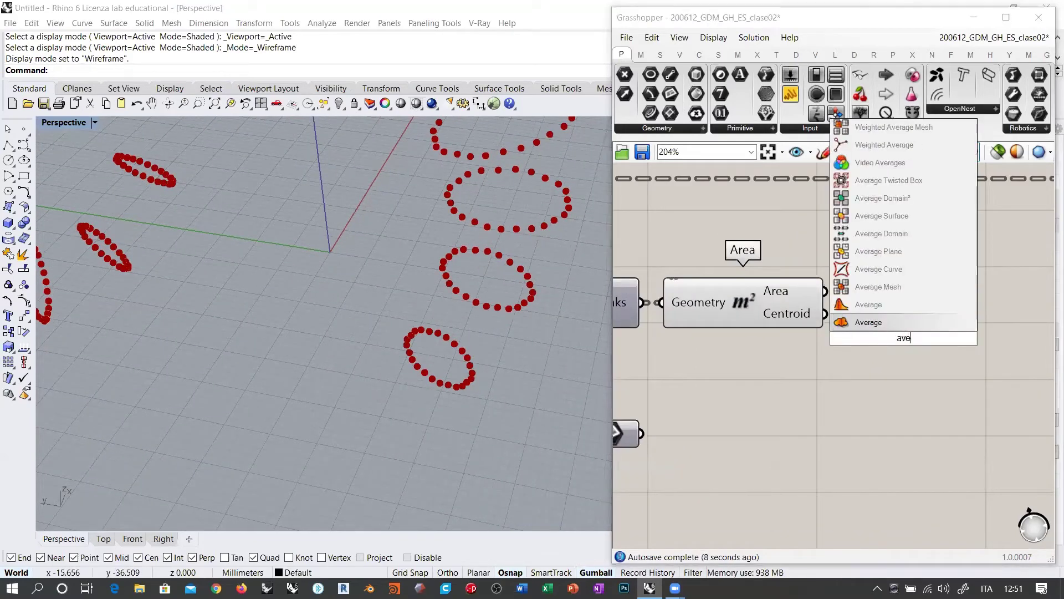
pyautogui.click(868, 304)
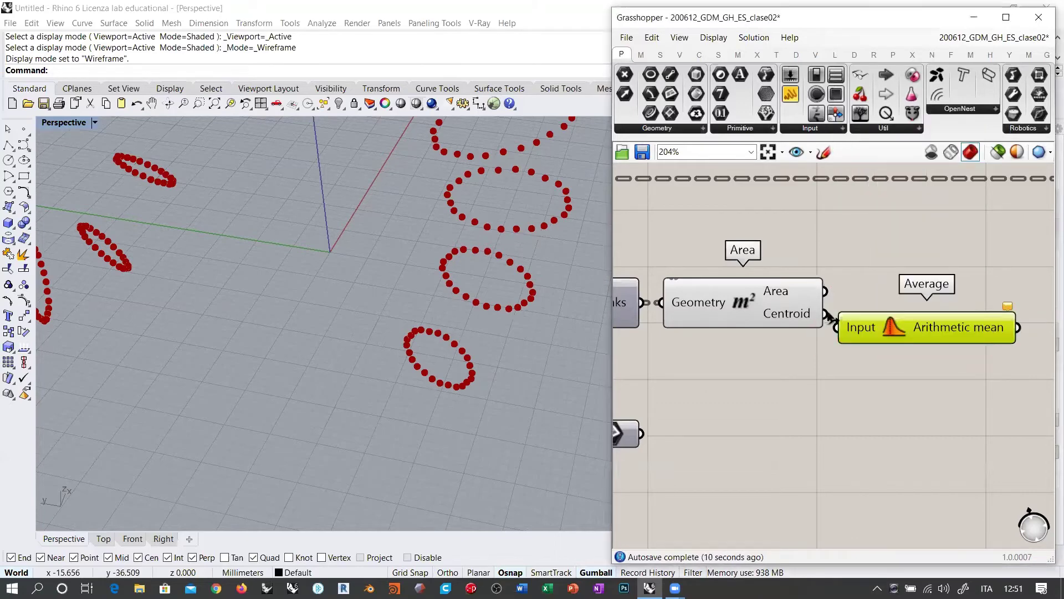
pyautogui.moveTo(826, 314); pyautogui.dragTo(886, 318)
pyautogui.click(889, 361)
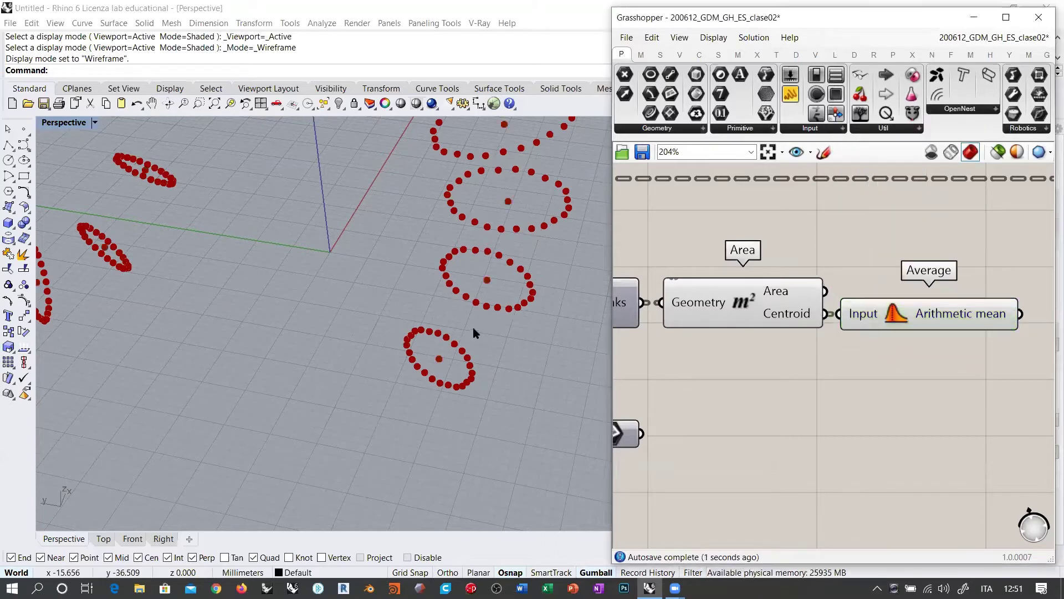
# - Turn on Partition List's preview and compare the panel mesh with the rings of centroids
pyautogui.scroll(-4, 460, 374)
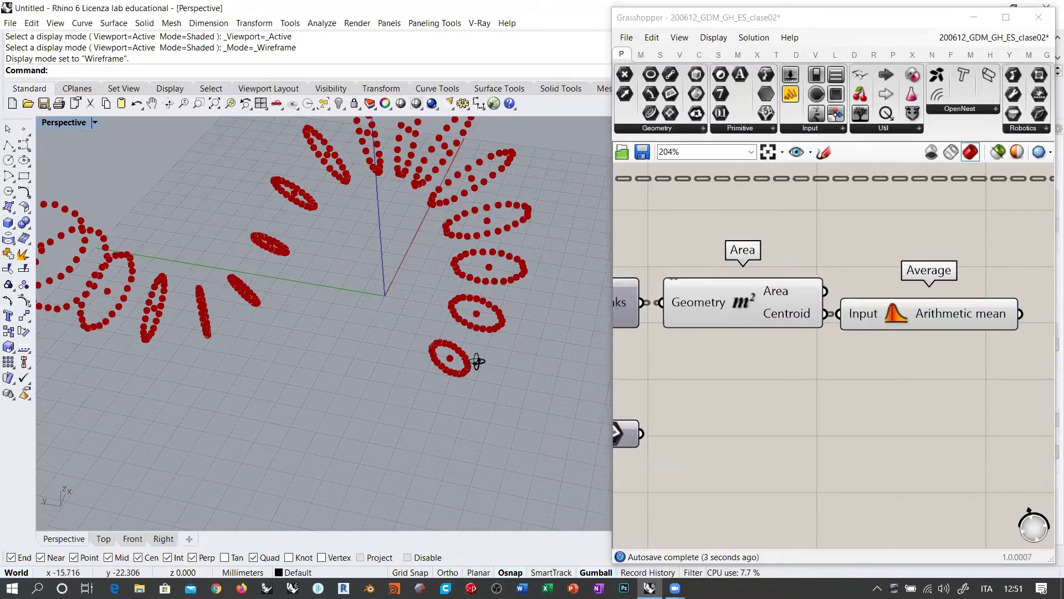
pyautogui.moveTo(475, 361); pyautogui.dragTo(488, 380, button='right')
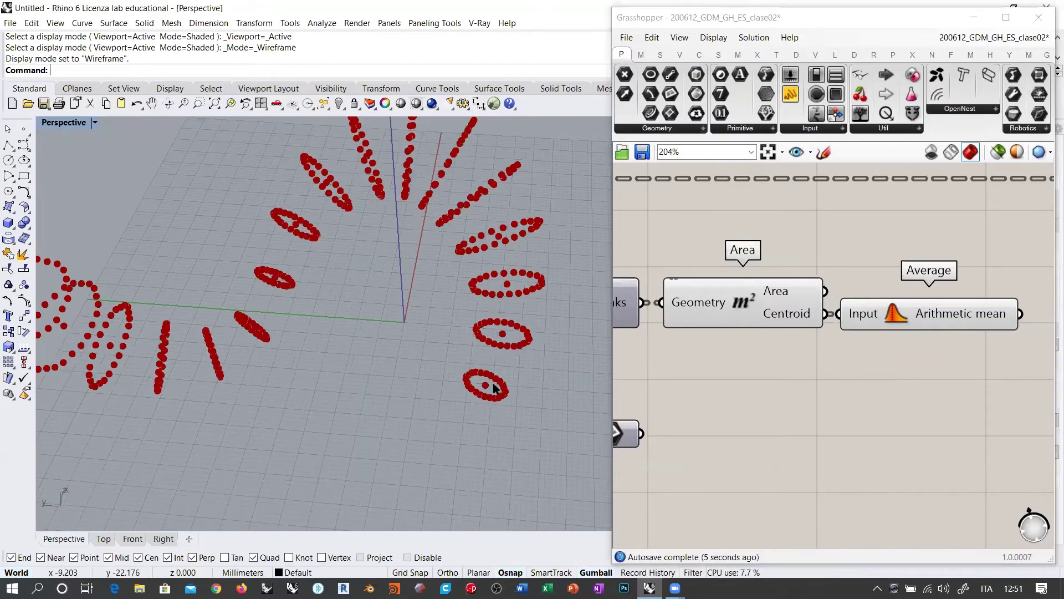
pyautogui.moveTo(689, 360); pyautogui.dragTo(820, 367, button='right')
pyautogui.click(727, 313)
pyautogui.hotkey('ctrl', 'q')
pyautogui.click(780, 367)
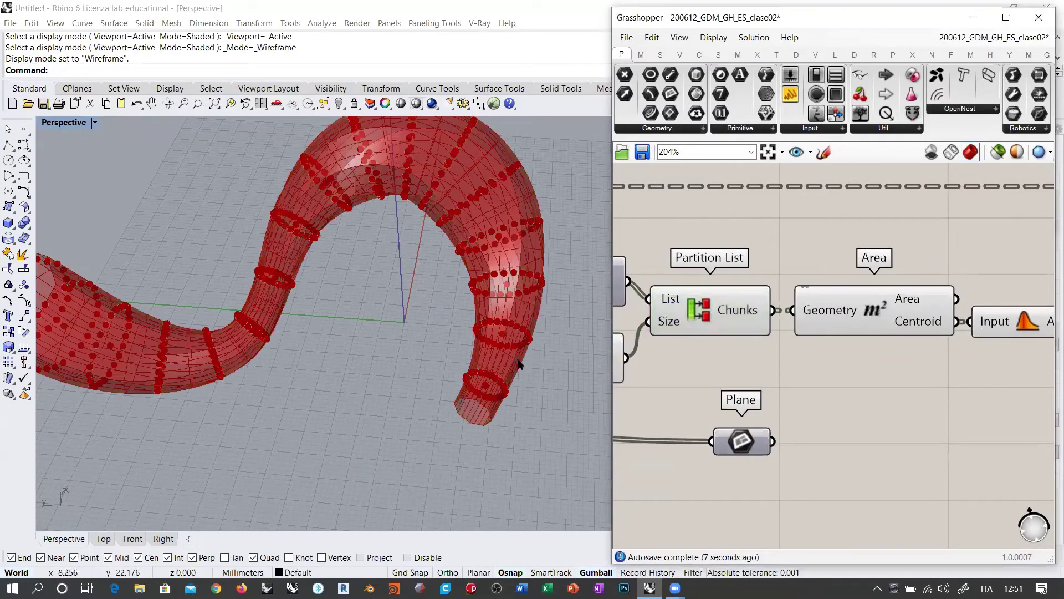
pyautogui.moveTo(490, 370); pyautogui.dragTo(311, 330, button='right')
pyautogui.scroll(3, 381, 363)
pyautogui.scroll(3, 375, 354)
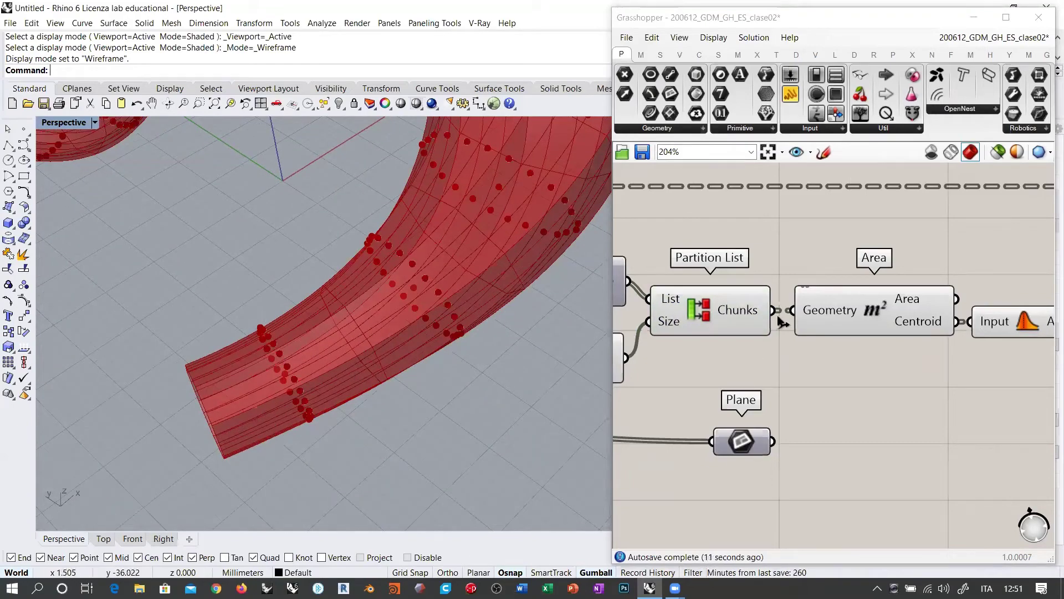
# - Hide Partition List's preview and examine the centroid rings on their own
pyautogui.click(703, 309)
pyautogui.hotkey('ctrl', 'q')
pyautogui.moveTo(388, 361); pyautogui.dragTo(302, 345, button='right')
pyautogui.scroll(-6, 463, 350)
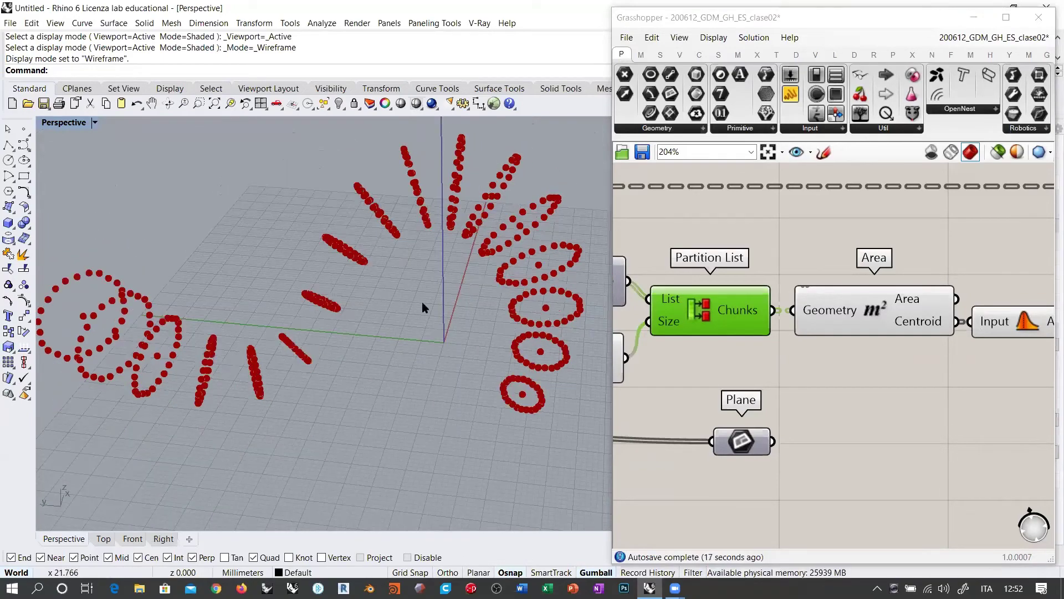
pyautogui.moveTo(423, 304); pyautogui.dragTo(349, 293, button='right')
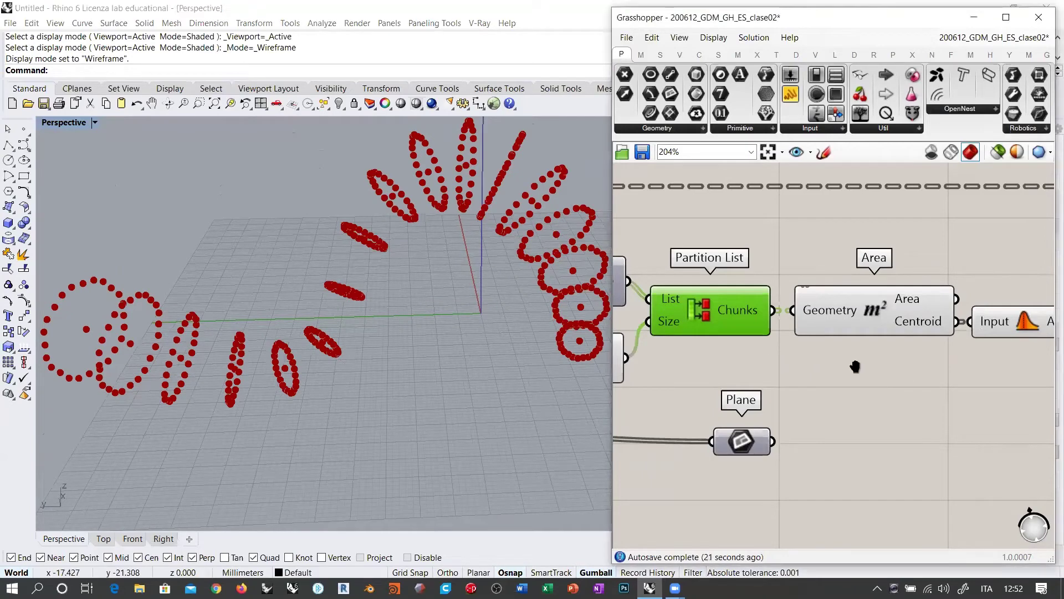
# - Highlight the ring centres from Average and compare its Arithmetic mean data with Area's Centroid data
pyautogui.moveTo(1036, 363); pyautogui.dragTo(816, 347, button='right')
pyautogui.moveTo(868, 311); pyautogui.dragTo(872, 311)
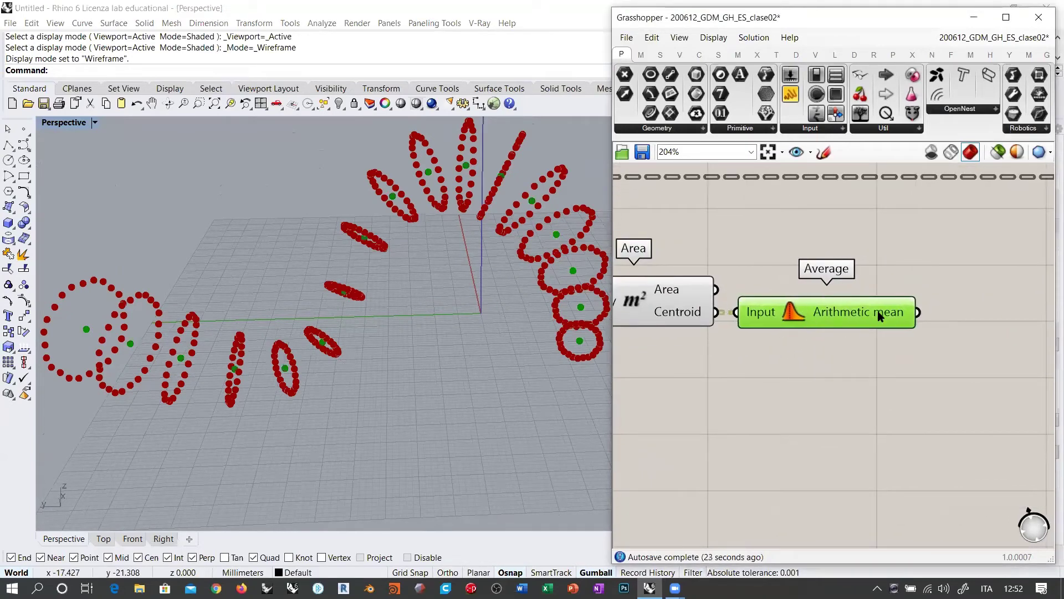
pyautogui.moveTo(871, 313)
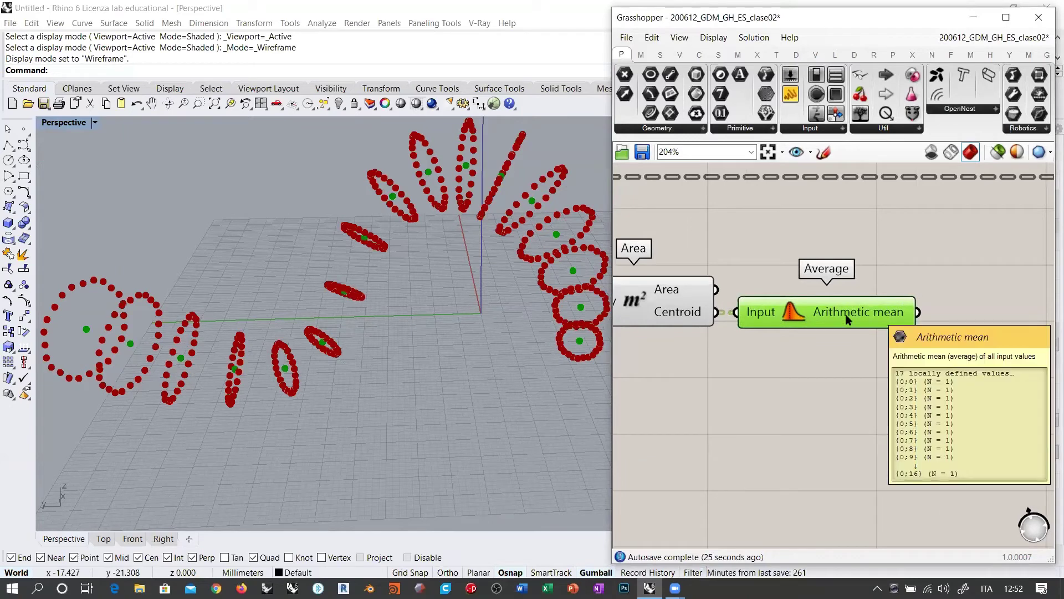
pyautogui.moveTo(685, 316)
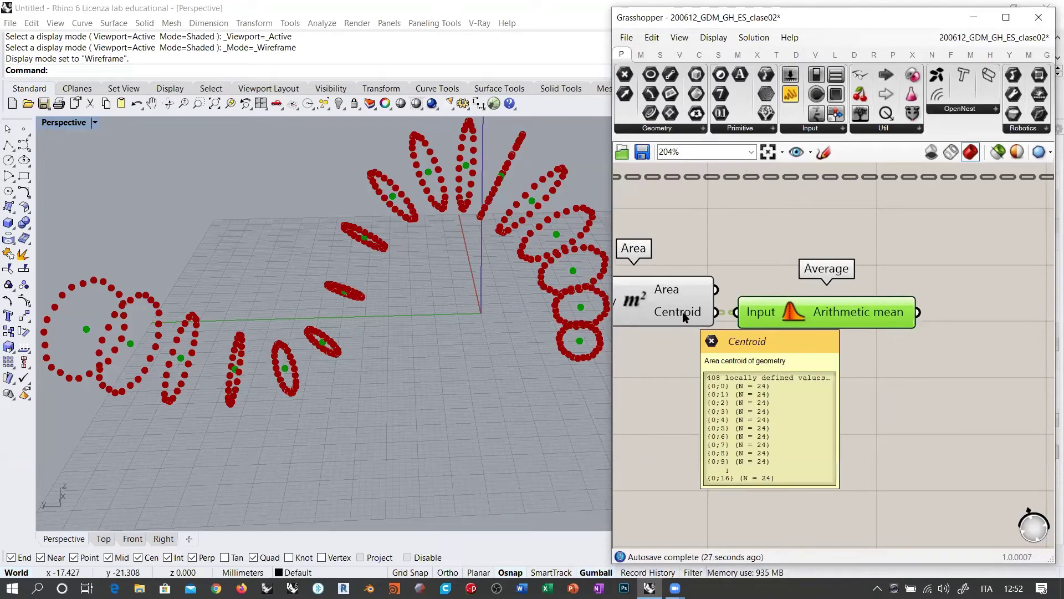
# - Add a Distance component and move Average beneath the Area component
pyautogui.doubleClick(939, 392)
pyautogui.write('dist')
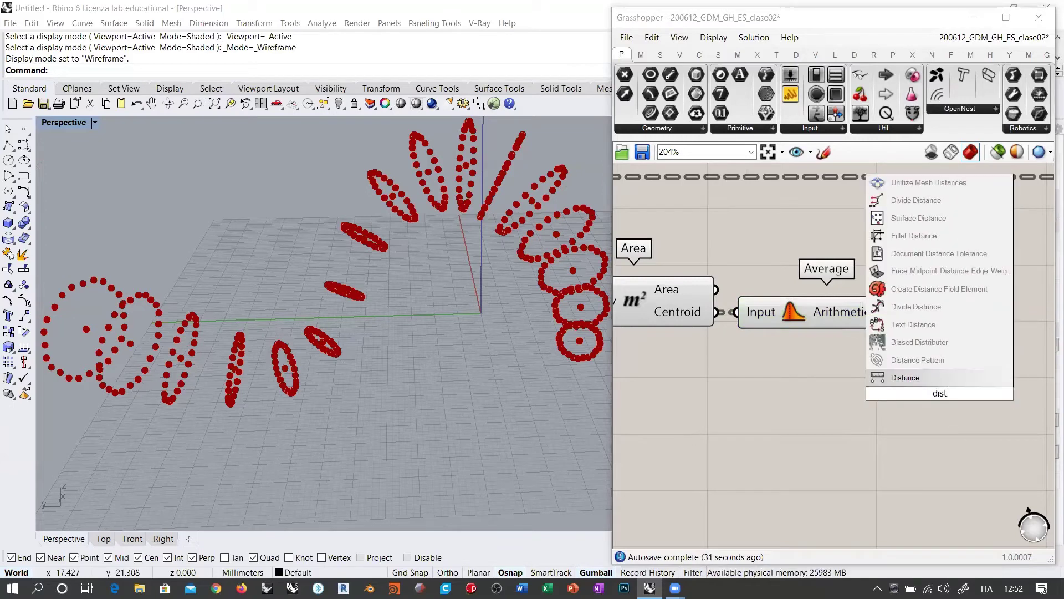
pyautogui.click(898, 375)
pyautogui.moveTo(805, 318); pyautogui.dragTo(675, 382)
pyautogui.moveTo(709, 322); pyautogui.dragTo(780, 322, button='right')
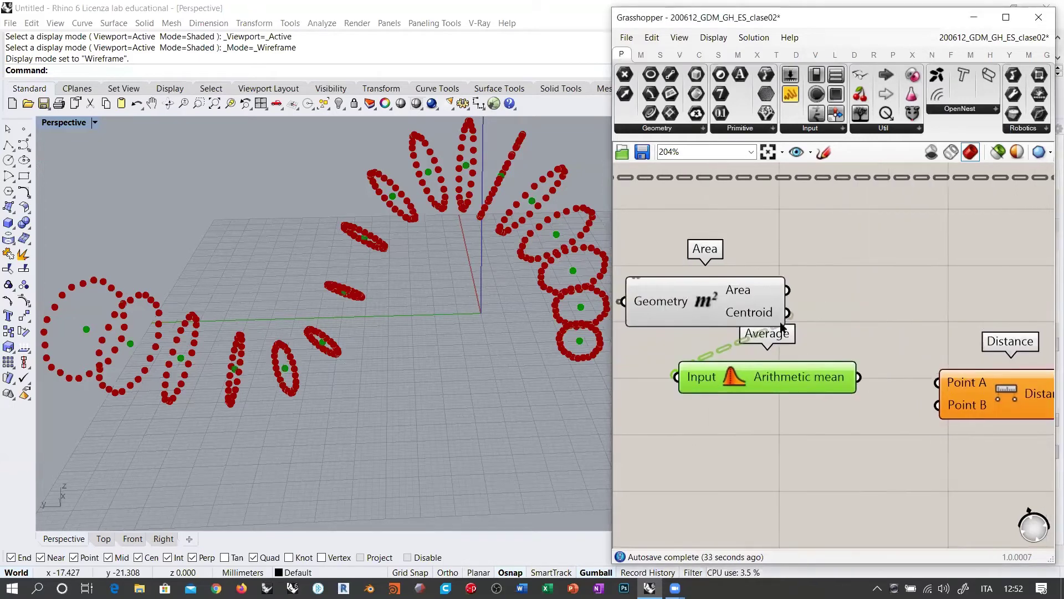
pyautogui.moveTo(753, 305); pyautogui.dragTo(784, 306)
pyautogui.moveTo(818, 378); pyautogui.dragTo(786, 381)
# - Connect Area's Centroid to Distance's Point A and Average's Arithmetic mean to Point B, and check the Distance output
pyautogui.moveTo(820, 319); pyautogui.dragTo(925, 336)
pyautogui.moveTo(826, 379); pyautogui.dragTo(908, 349)
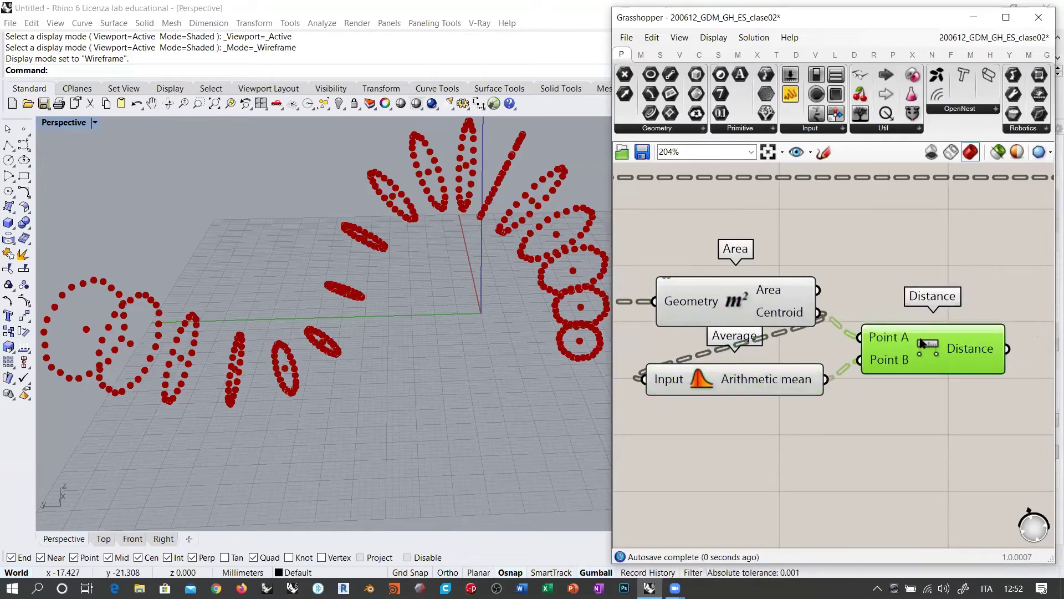
pyautogui.click(964, 393)
pyautogui.moveTo(1003, 336); pyautogui.dragTo(843, 349, button='right')
pyautogui.moveTo(843, 349)
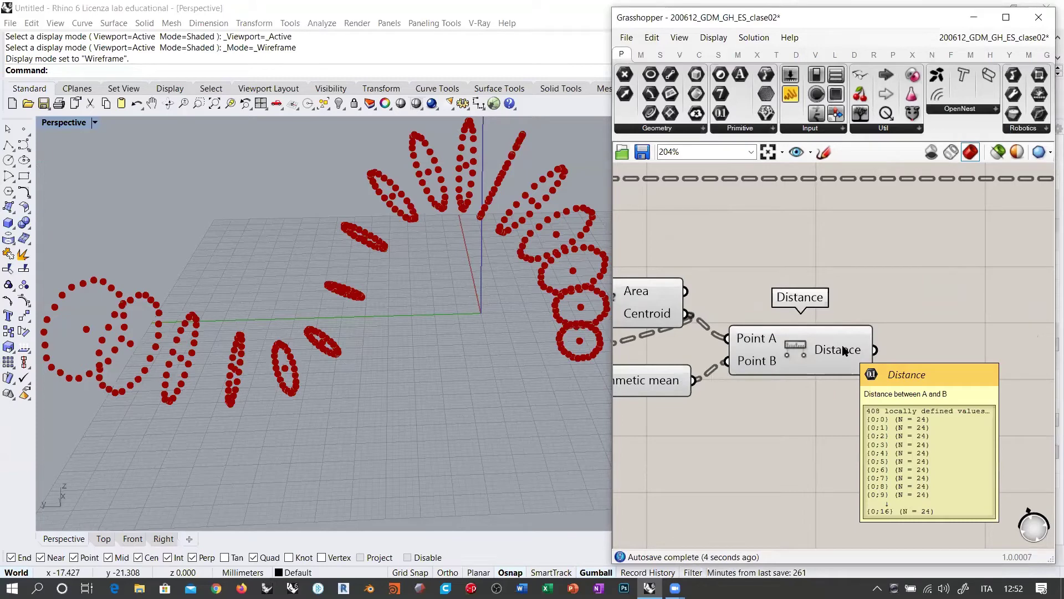
# - Add a second Average component, feed it with the Distance output, line it up beside Distance, and check its data
pyautogui.click(571, 340)
pyautogui.scroll(6, 565, 318)
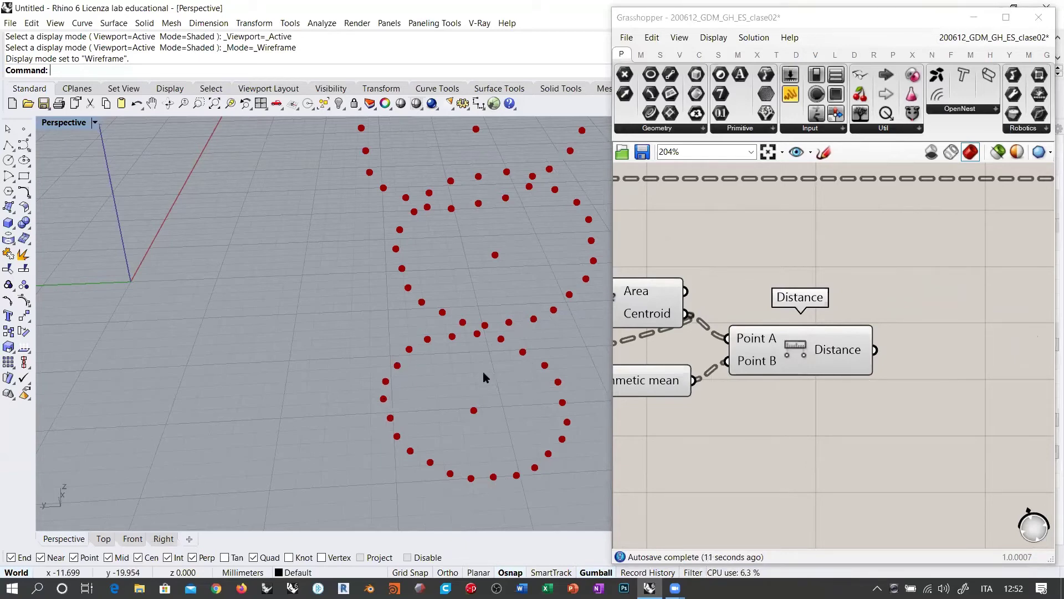
pyautogui.moveTo(774, 353); pyautogui.dragTo(765, 349)
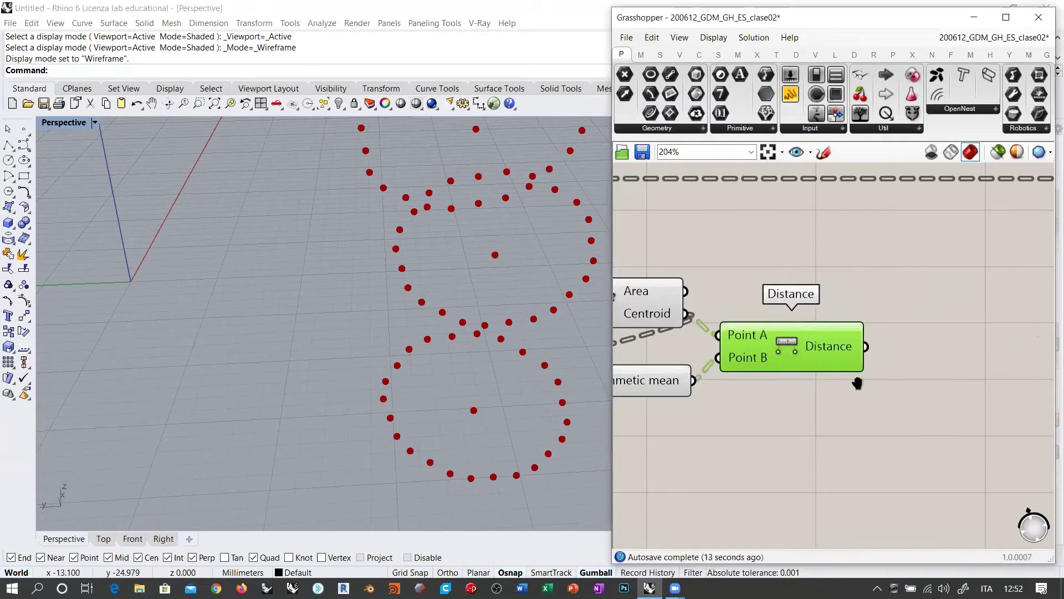
pyautogui.moveTo(857, 383); pyautogui.dragTo(786, 387, button='right')
pyautogui.doubleClick(878, 369)
pyautogui.write('ave')
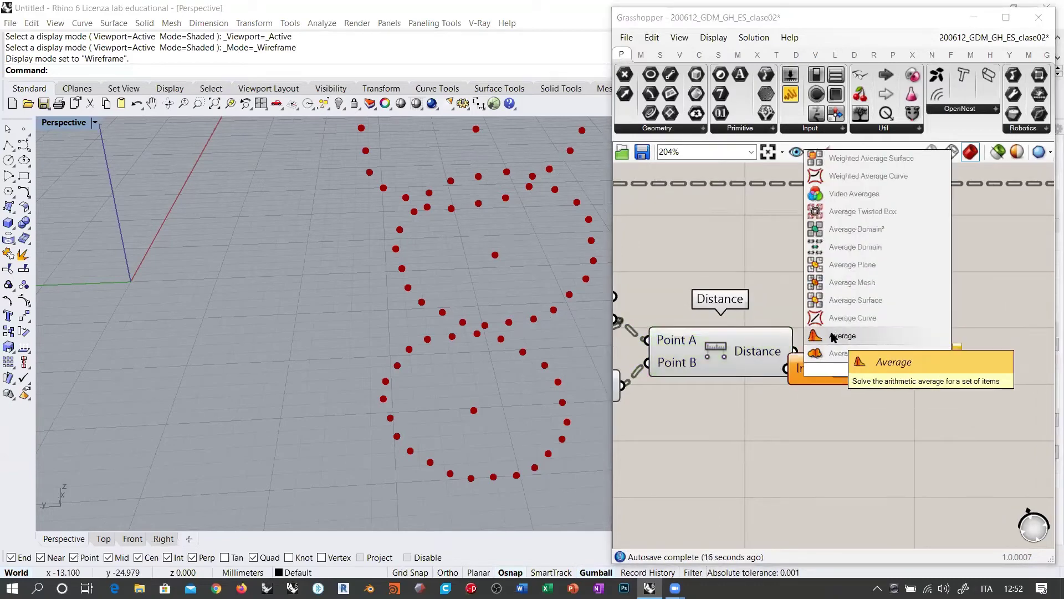
pyautogui.click(807, 354)
pyautogui.moveTo(805, 357); pyautogui.dragTo(796, 351)
pyautogui.moveTo(838, 364); pyautogui.dragTo(845, 356)
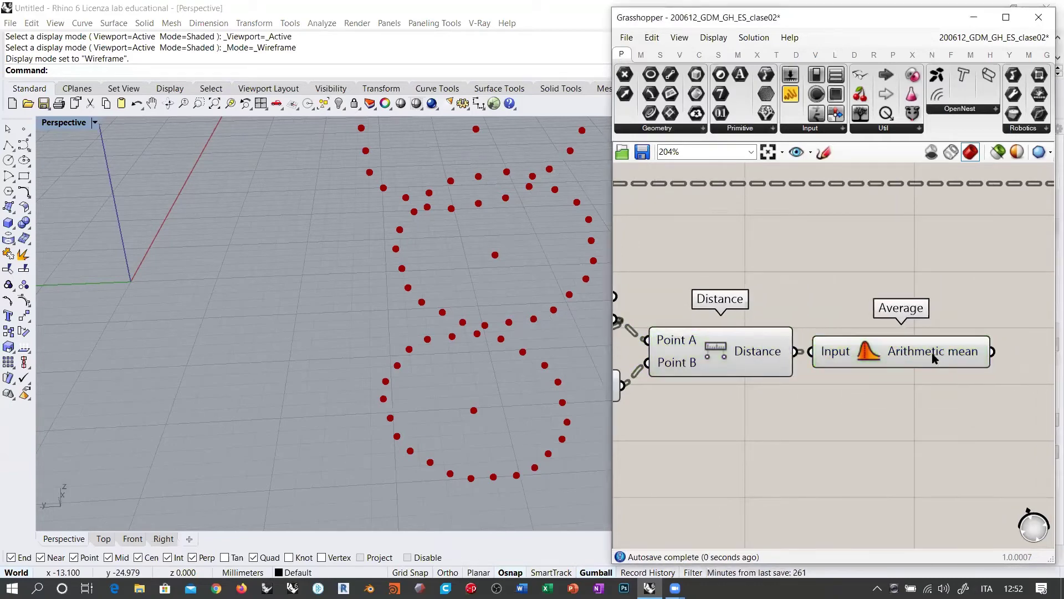
pyautogui.moveTo(935, 358)
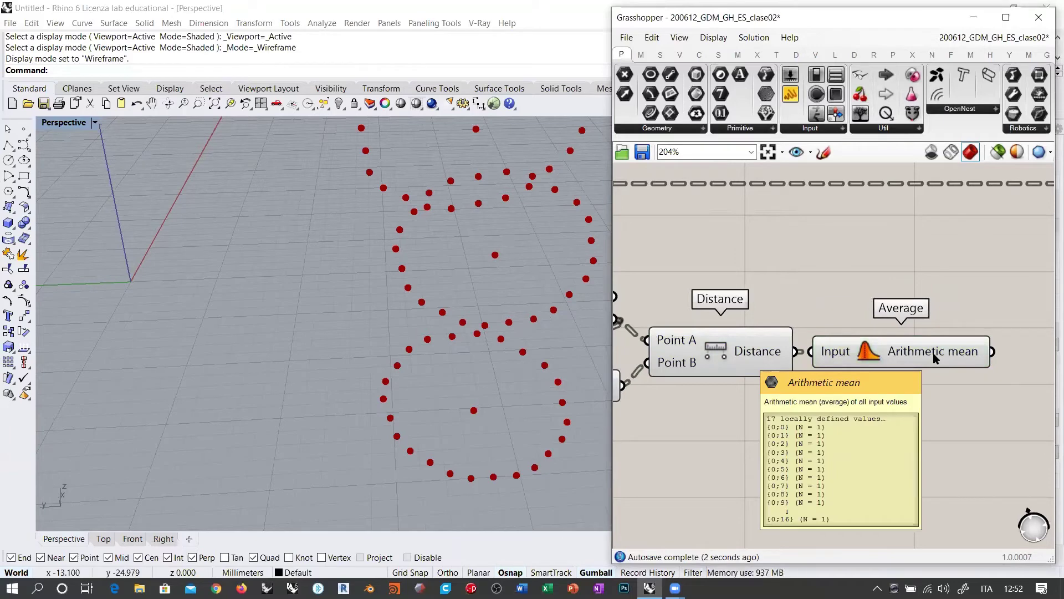
# - Add a Panel fed by the second Average's Arithmetic mean output and enlarge it to list more values
pyautogui.moveTo(1046, 353); pyautogui.dragTo(882, 366, button='right')
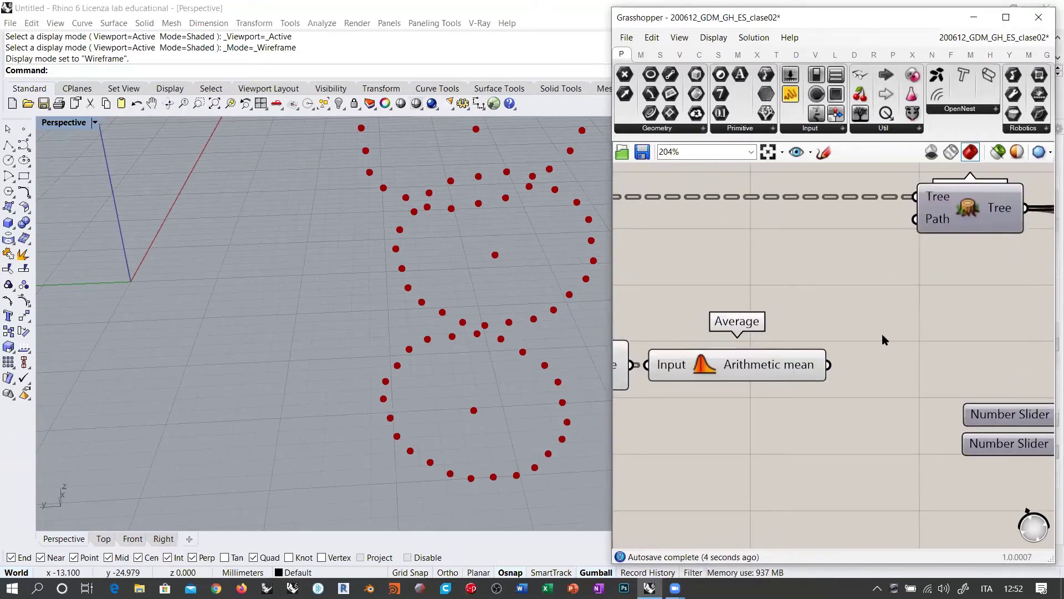
pyautogui.doubleClick(882, 334)
pyautogui.write('Panel')
pyautogui.press('Return')
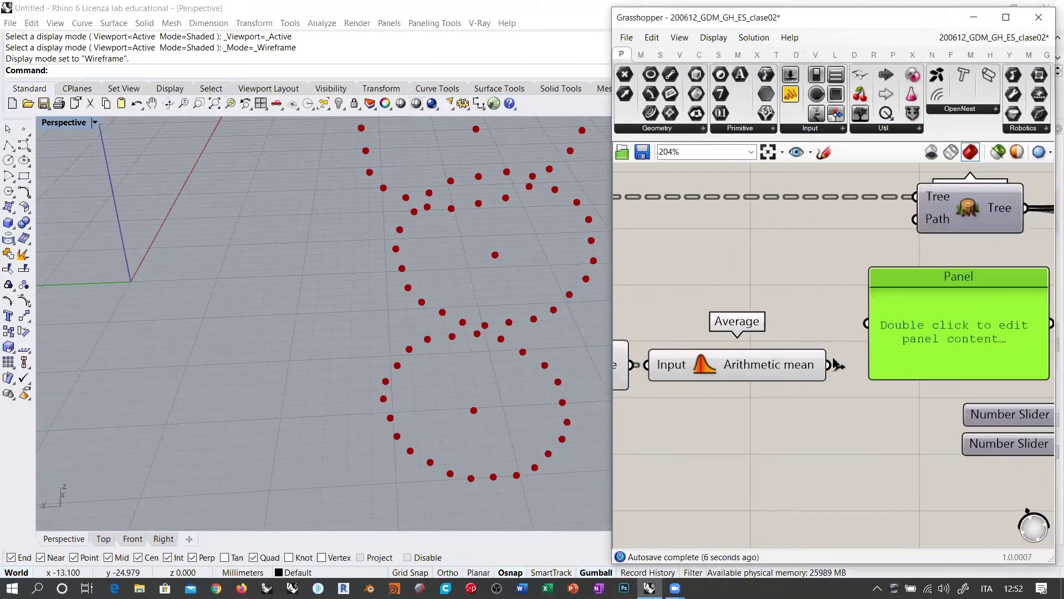
pyautogui.moveTo(829, 364); pyautogui.dragTo(867, 324)
pyautogui.moveTo(868, 323); pyautogui.dragTo(785, 296, button='right')
pyautogui.moveTo(826, 352); pyautogui.dragTo(820, 509)
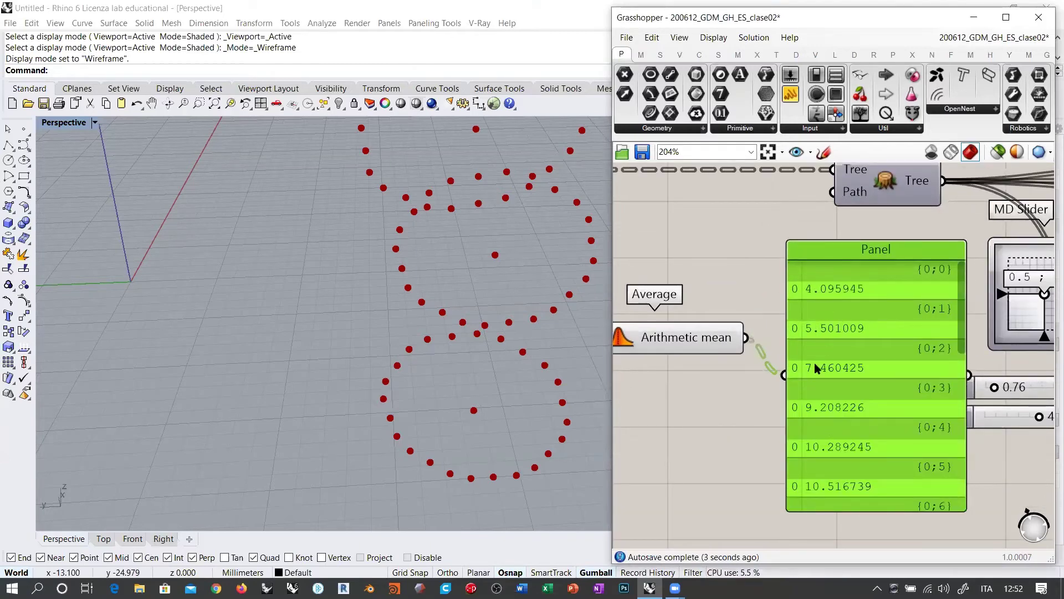
# - Read through the average distances in the Panel, compare them with the rings, and delete the Panel
pyautogui.moveTo(961, 298); pyautogui.dragTo(943, 427)
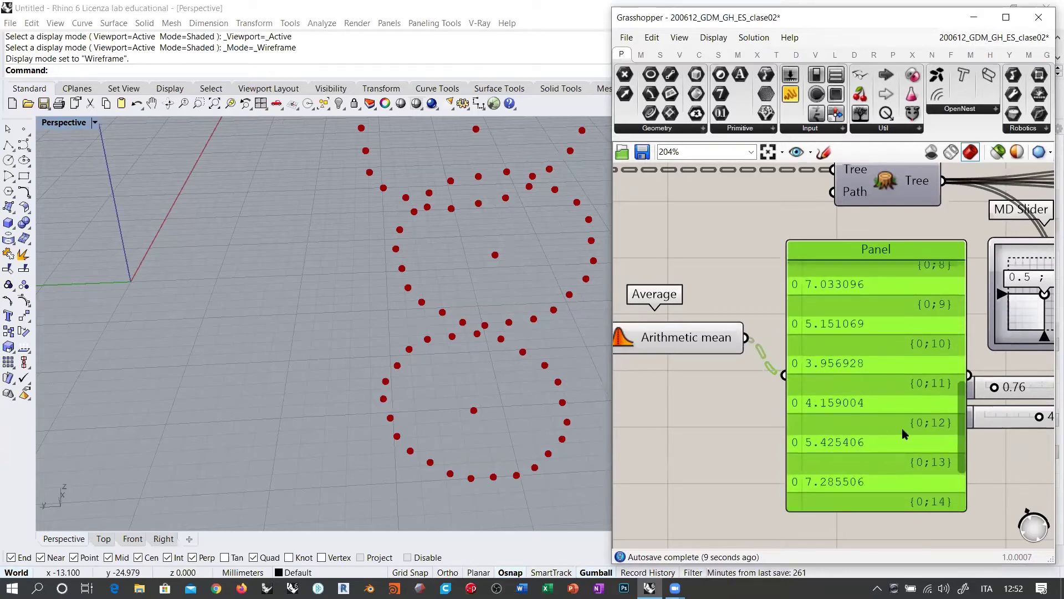
pyautogui.moveTo(963, 435); pyautogui.dragTo(967, 467)
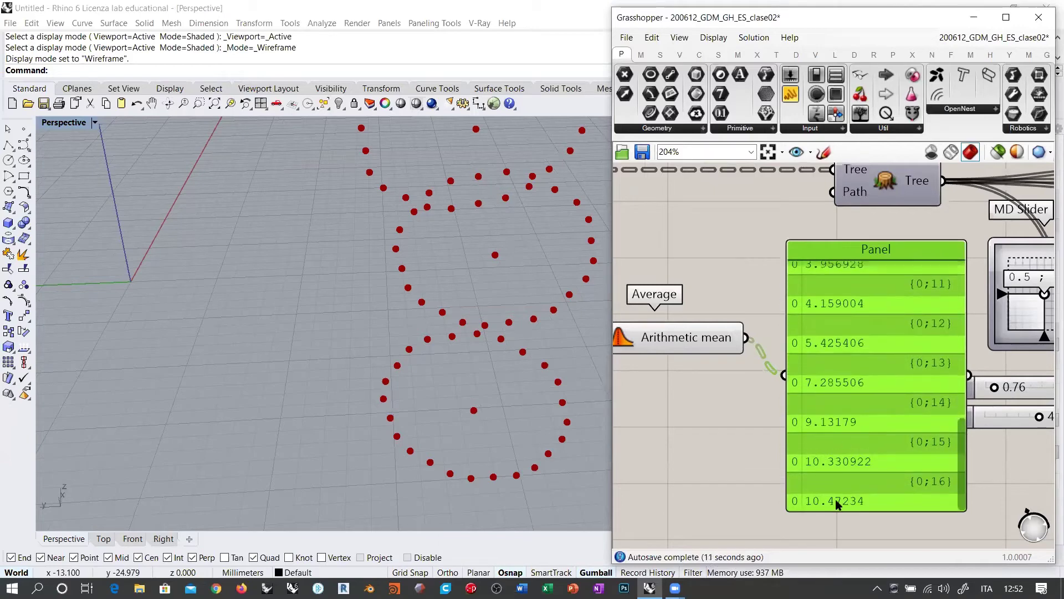
pyautogui.scroll(-5, 510, 419)
pyautogui.moveTo(477, 373); pyautogui.dragTo(321, 323, button='right')
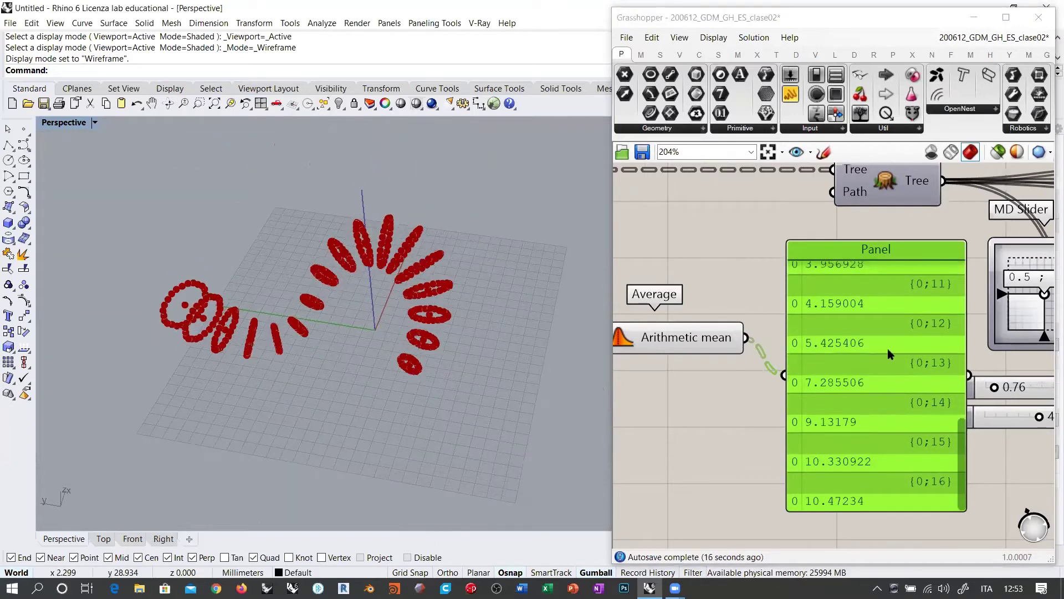
pyautogui.click(881, 350)
pyautogui.press('Delete')
# - Examine the downstream chain from Evaluate Surface and Random to the Amplitude component
pyautogui.moveTo(783, 338); pyautogui.dragTo(896, 345, button='right')
pyautogui.scroll(-1, 869, 348)
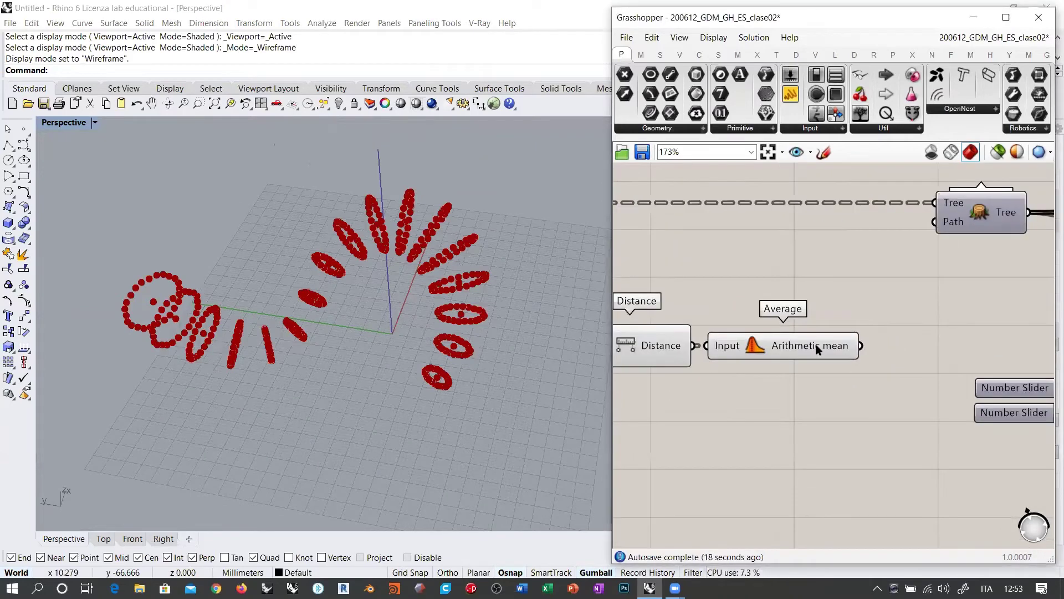
pyautogui.rightClick(817, 346)
pyautogui.moveTo(819, 353); pyautogui.dragTo(729, 357, button='right')
pyautogui.scroll(-3, 727, 338)
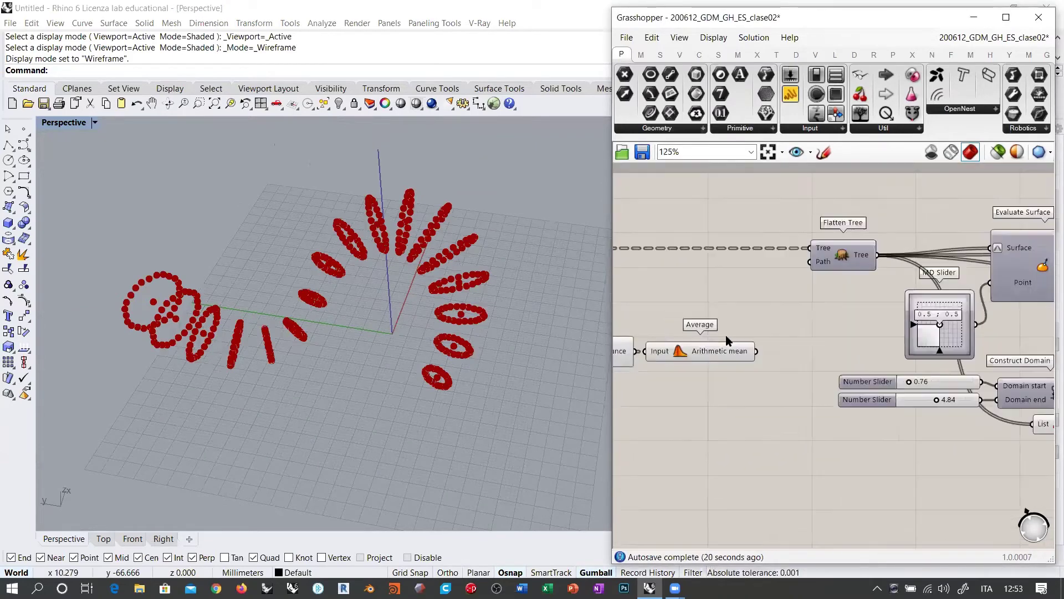
pyautogui.moveTo(813, 330); pyautogui.dragTo(704, 285, button='right')
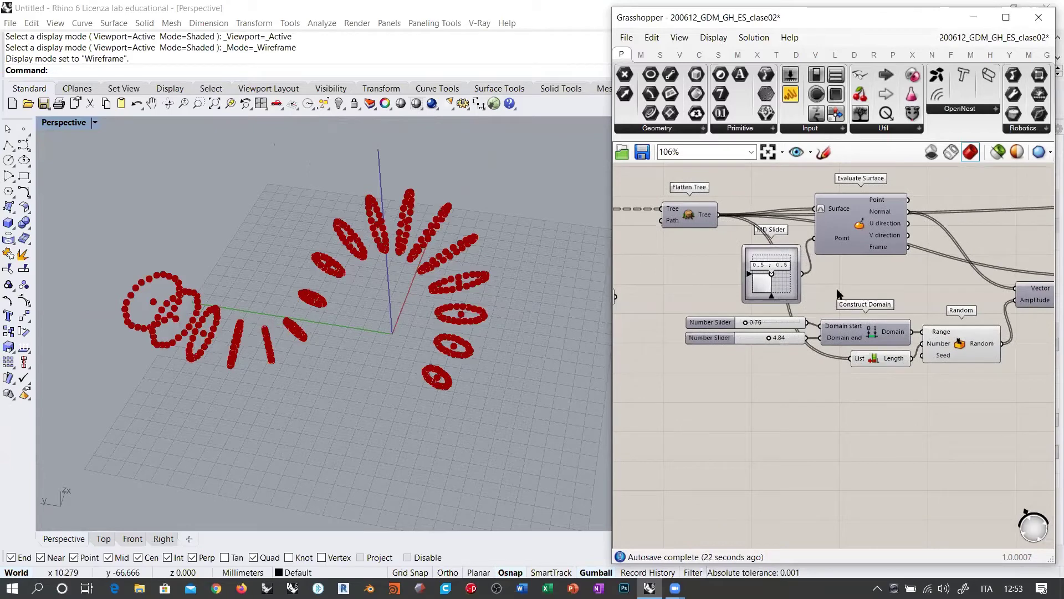
pyautogui.moveTo(902, 291); pyautogui.dragTo(764, 297, button='right')
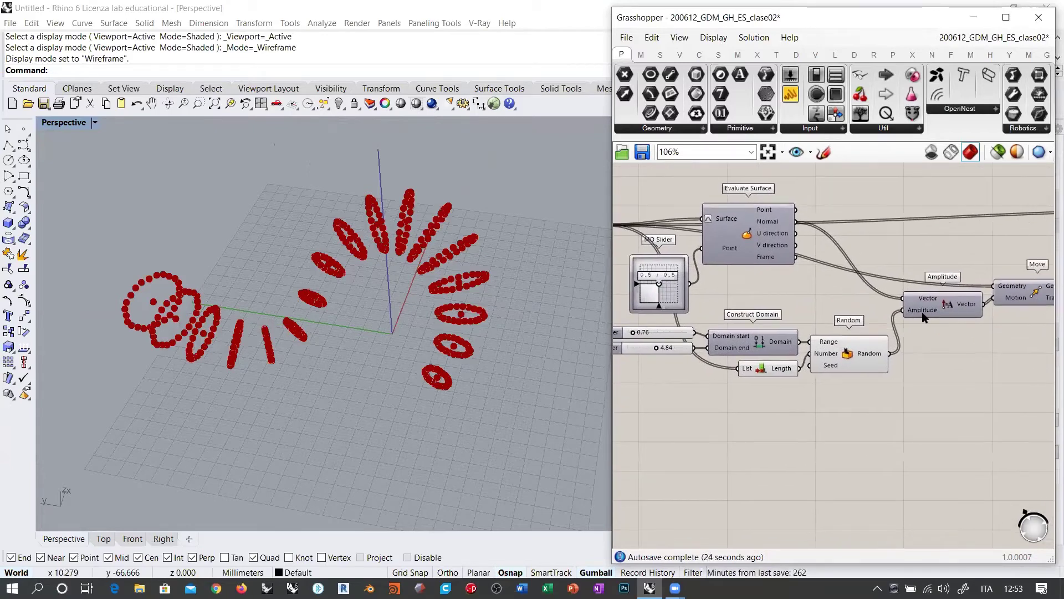
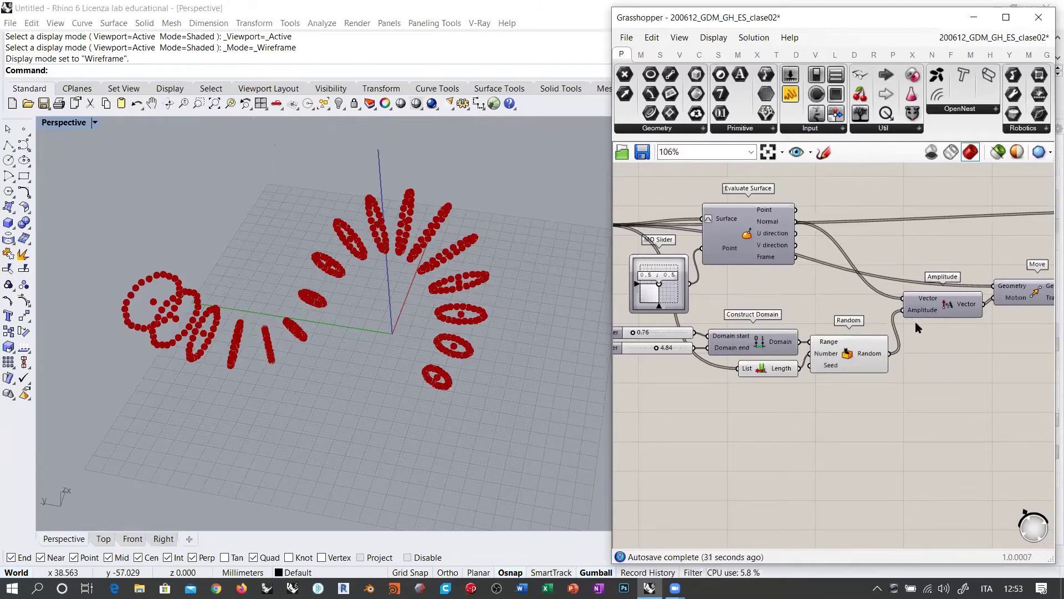
# - Widen the Grasshopper window and flatten the second Average's Arithmetic mean output
pyautogui.moveTo(754, 341); pyautogui.dragTo(862, 332, button='right')
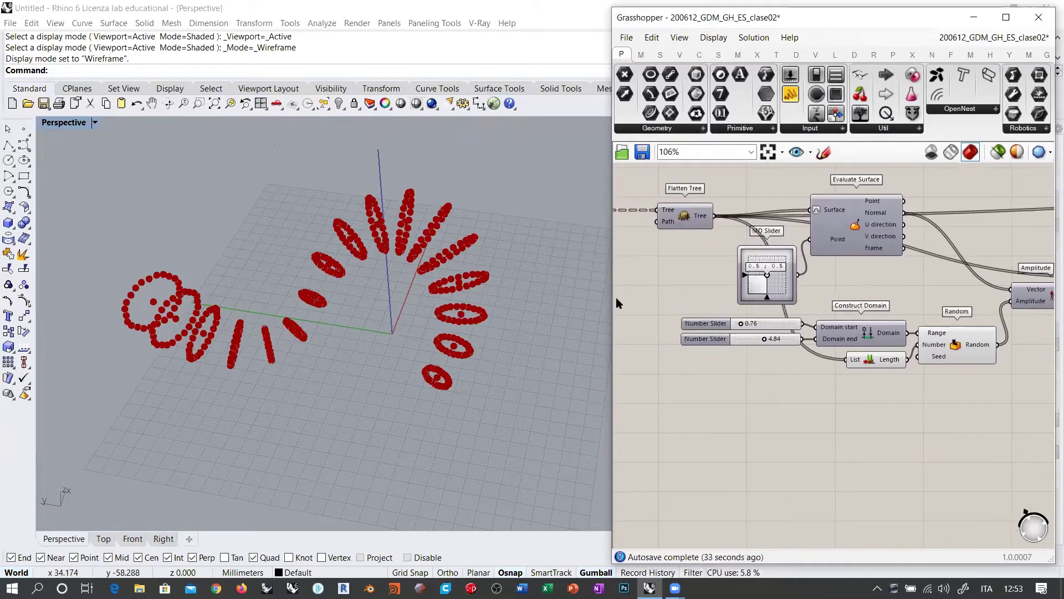
pyautogui.moveTo(610, 299); pyautogui.dragTo(517, 299)
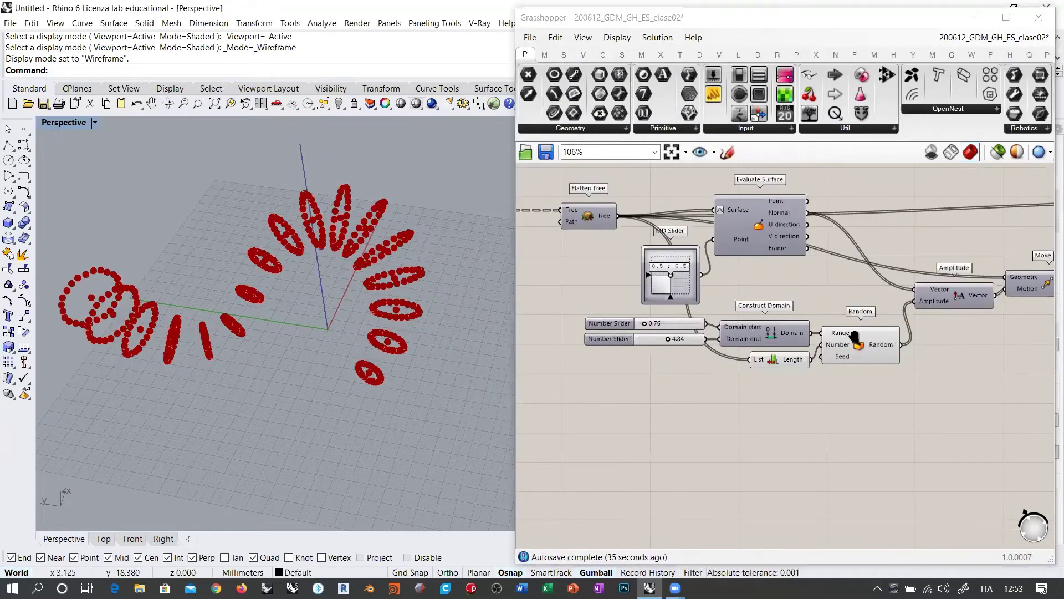
pyautogui.scroll(5, 696, 309)
pyautogui.rightClick(668, 306)
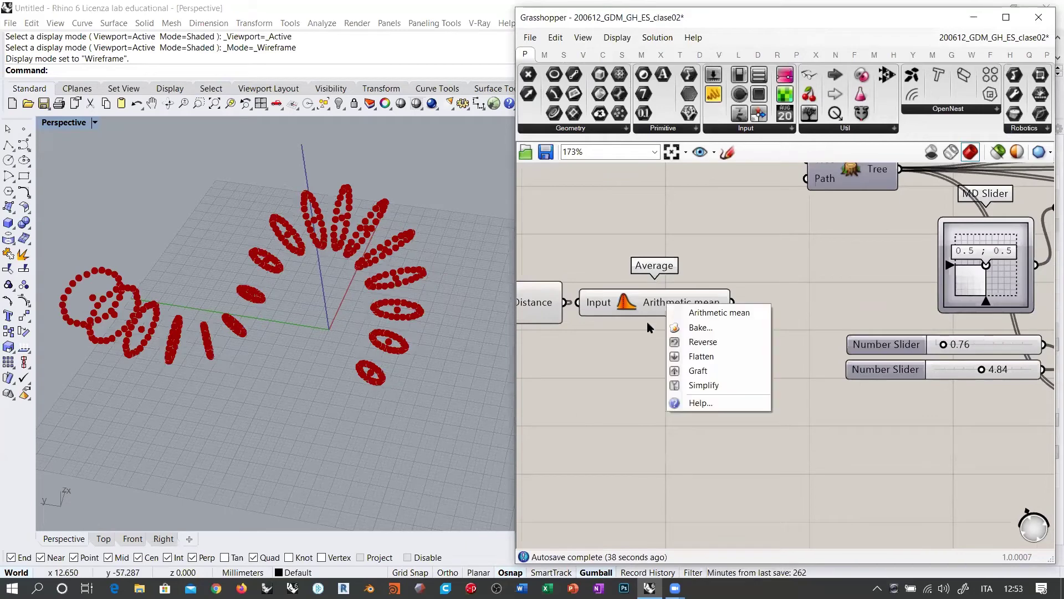
pyautogui.click(678, 355)
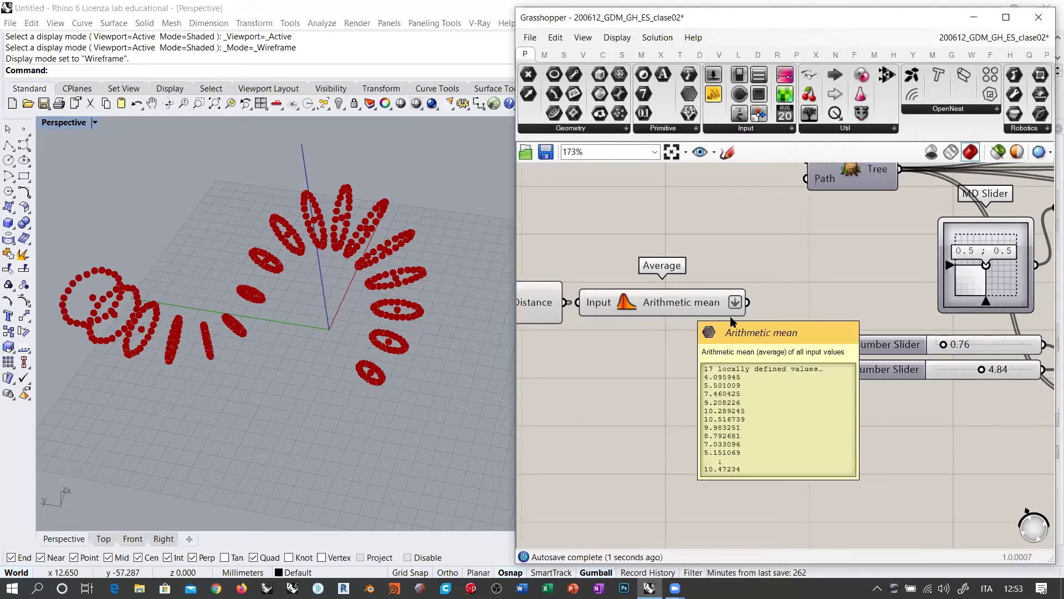
# - Check the values entering the Amplitude input and return to the flattened Average component
pyautogui.scroll(-3, 682, 307)
pyautogui.moveTo(946, 315)
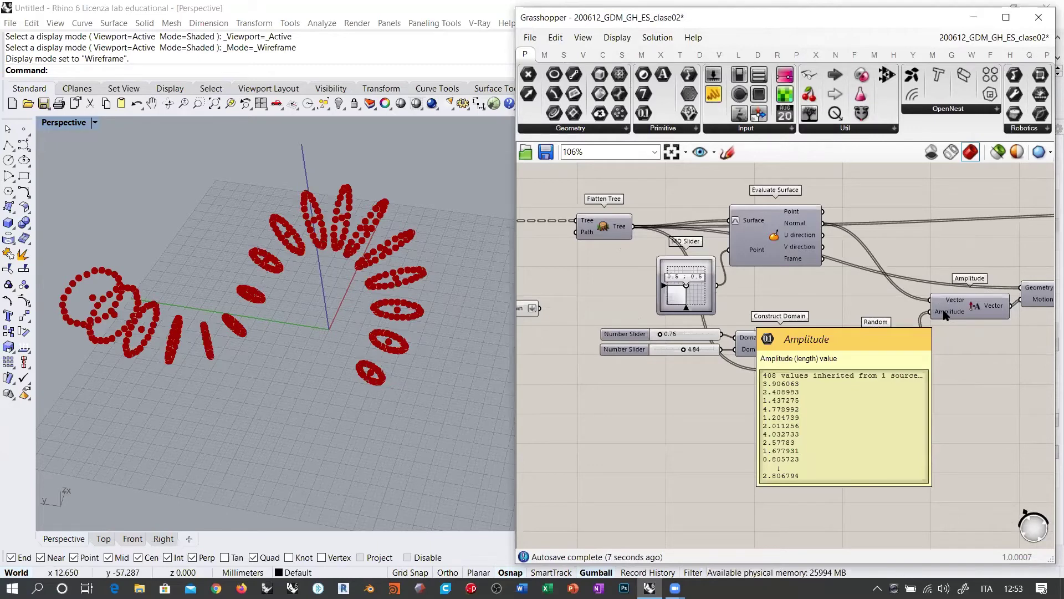
pyautogui.moveTo(764, 310); pyautogui.dragTo(997, 329, button='right')
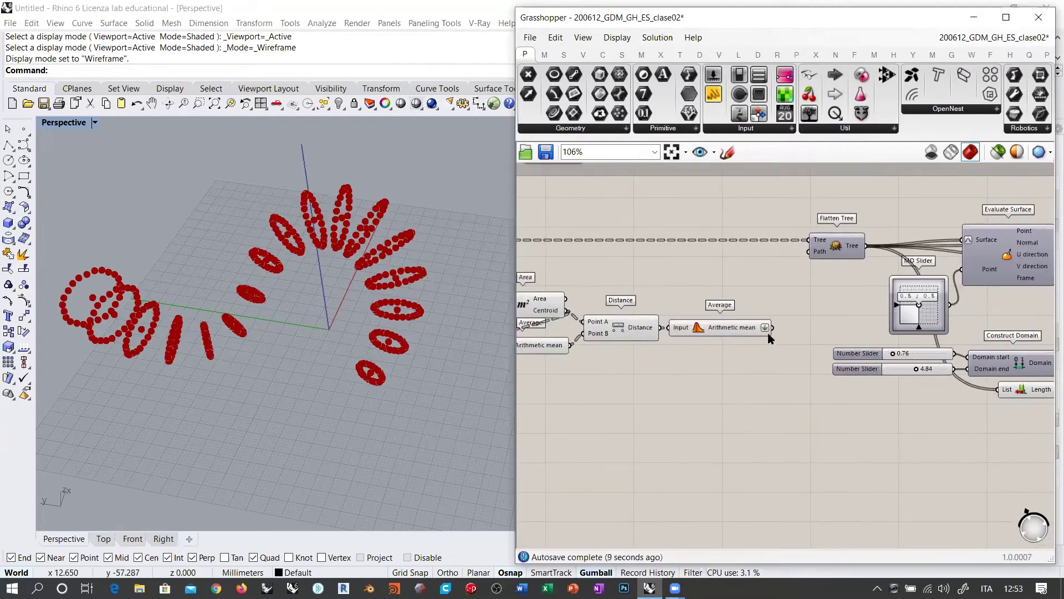
# - Examine the Partition List chunks, the second Average's output values and the Multiplication result in the ring-radius chain
pyautogui.moveTo(739, 328)
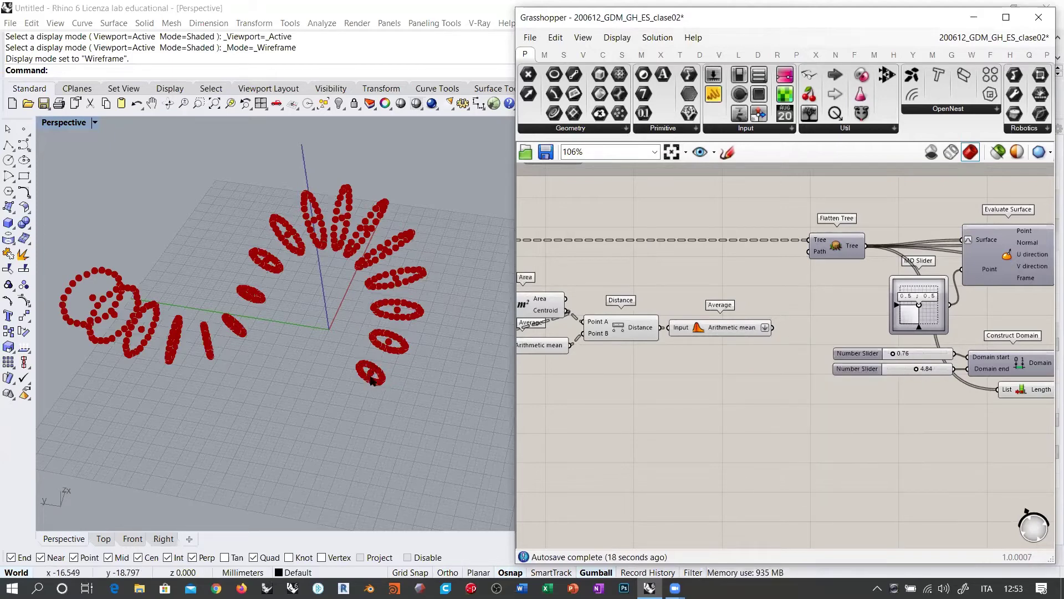
pyautogui.moveTo(697, 374); pyautogui.dragTo(985, 408, button='right')
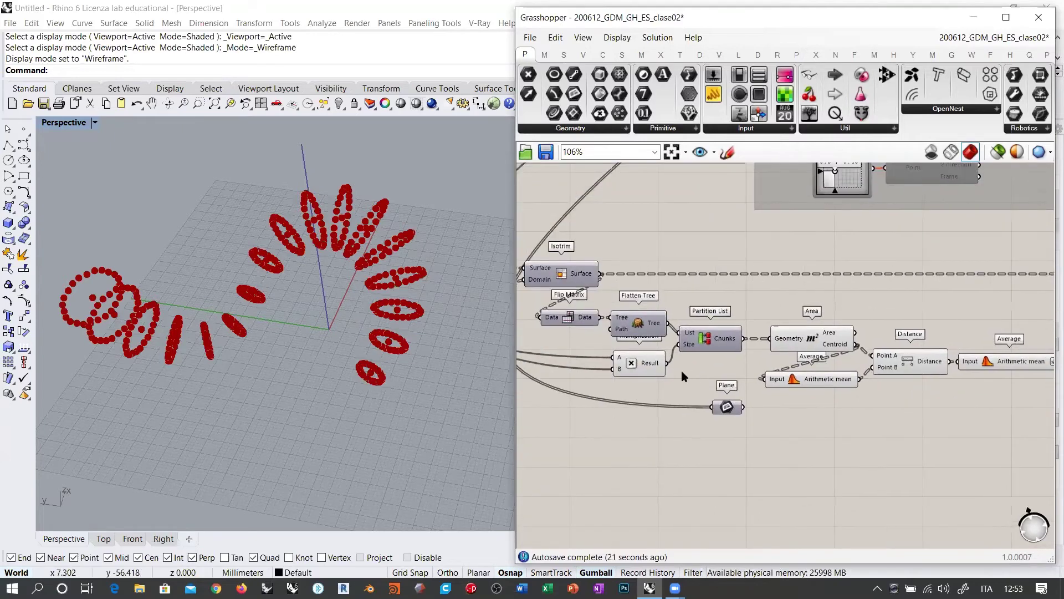
pyautogui.scroll(1, 680, 370)
pyautogui.moveTo(728, 373); pyautogui.dragTo(748, 375, button='right')
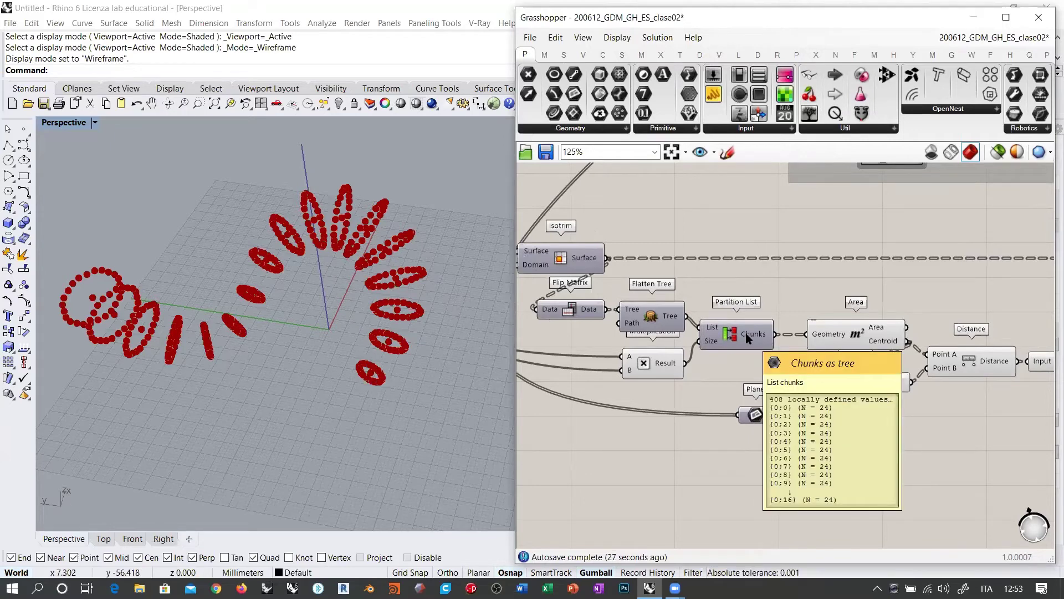
pyautogui.moveTo(747, 354); pyautogui.dragTo(675, 333, button='right')
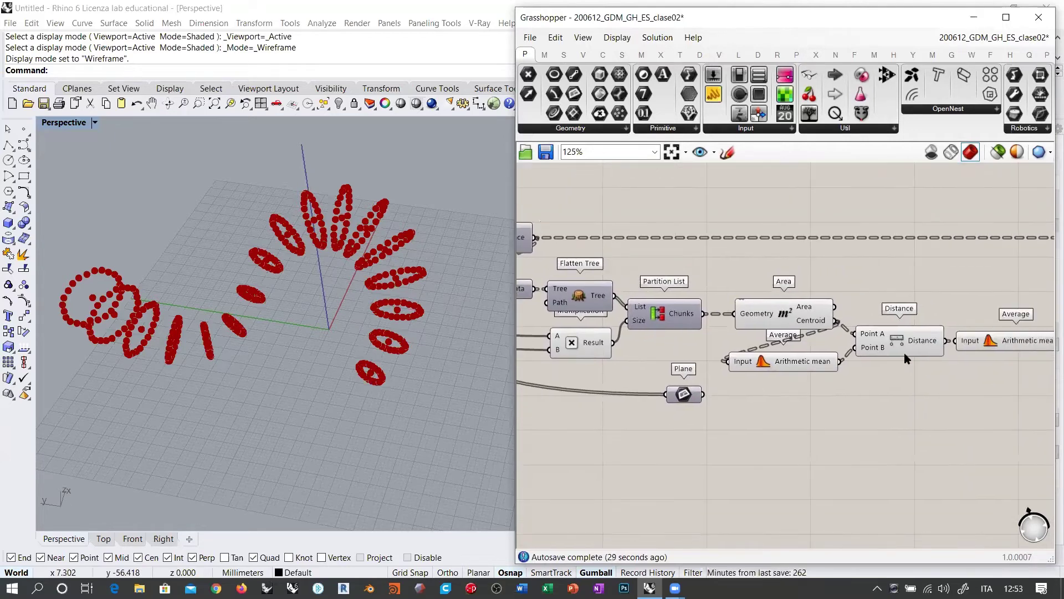
pyautogui.moveTo(907, 358); pyautogui.dragTo(879, 344, button='right')
pyautogui.click(925, 334)
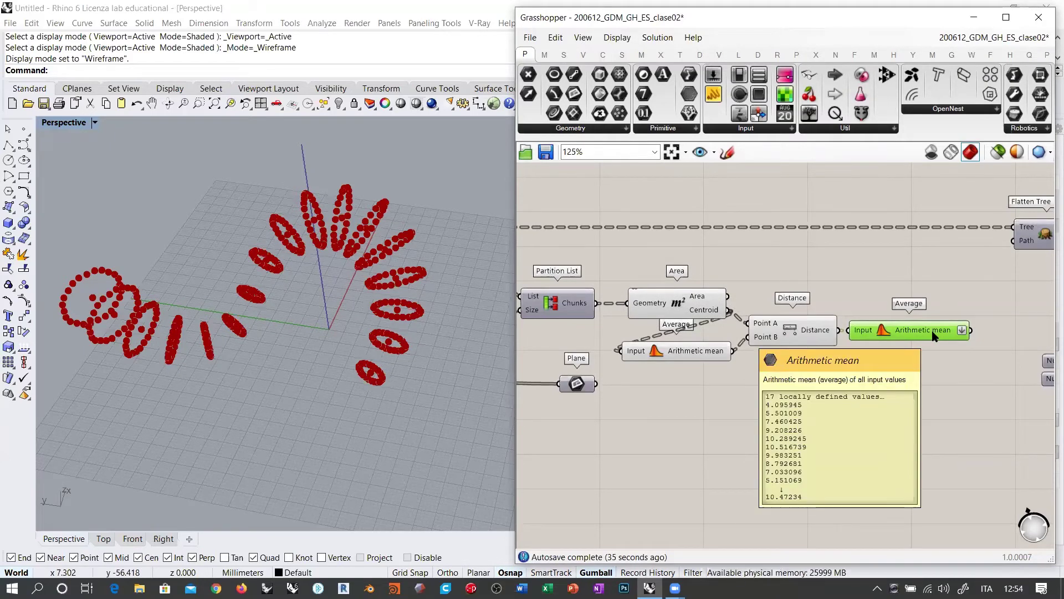
pyautogui.moveTo(609, 349); pyautogui.dragTo(825, 354, button='right')
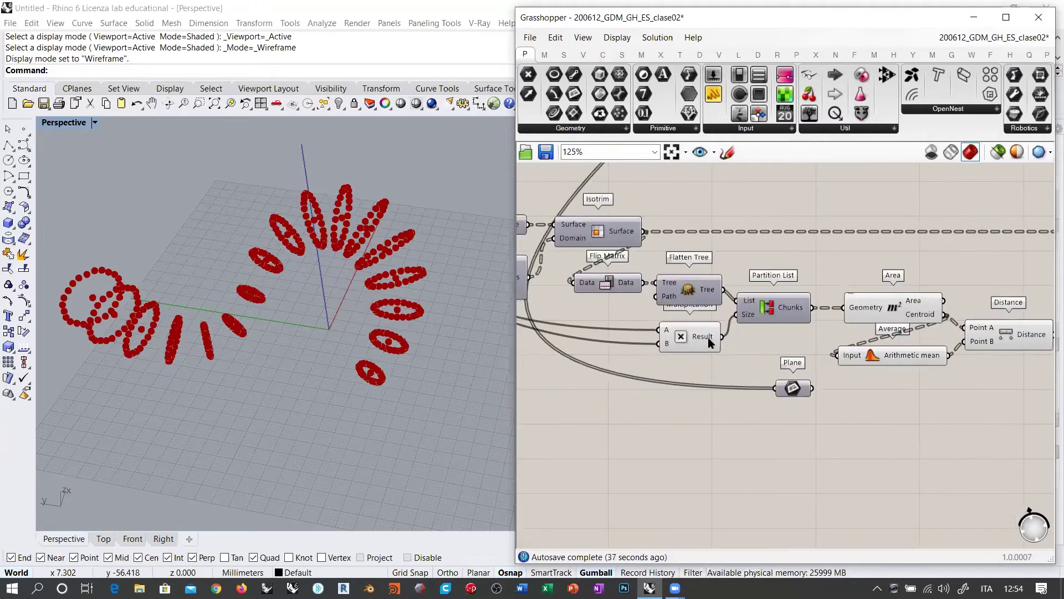
pyautogui.moveTo(704, 336)
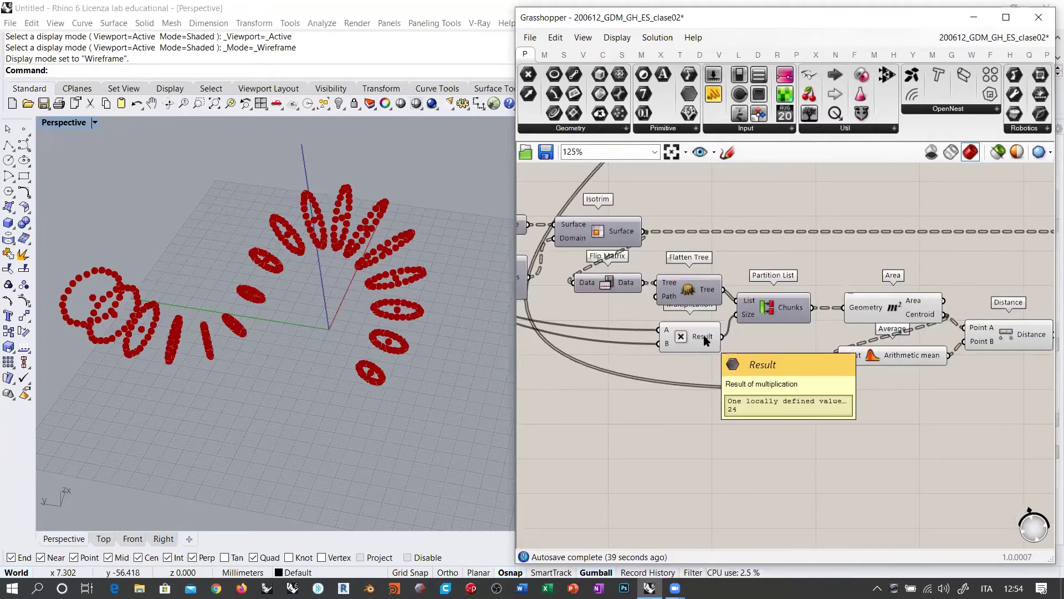
pyautogui.moveTo(900, 366); pyautogui.dragTo(710, 361, button='right')
pyautogui.moveTo(798, 346); pyautogui.dragTo(629, 341, button='right')
pyautogui.moveTo(848, 370); pyautogui.dragTo(636, 361, button='right')
# - Move all downstream components, from Flatten Tree onward, farther away from the second Average to free space beside it
pyautogui.scroll(-4, 635, 360)
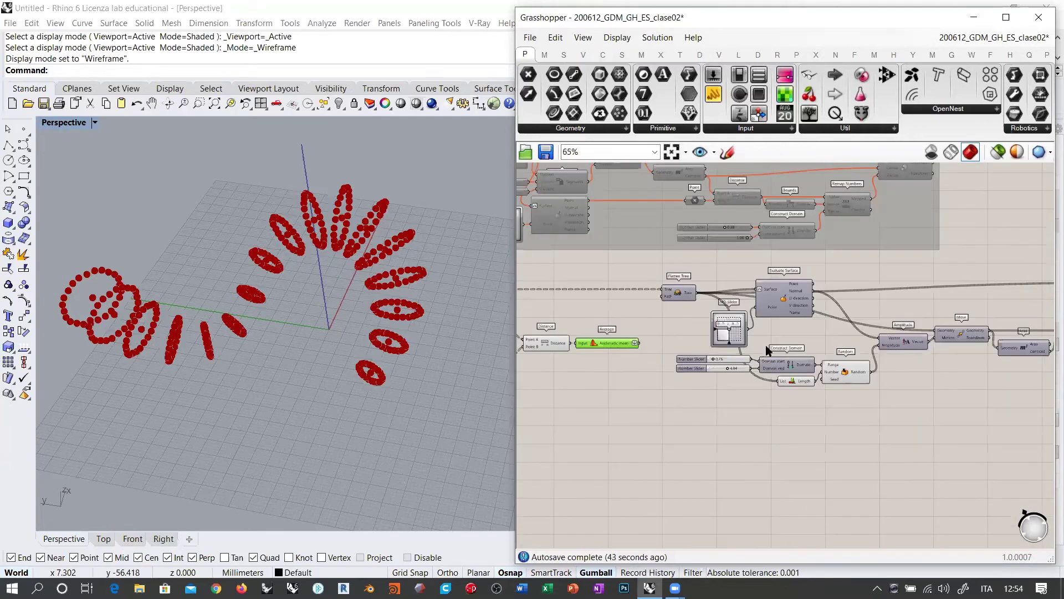
pyautogui.moveTo(765, 346); pyautogui.dragTo(651, 351, button='right')
pyautogui.scroll(-2, 651, 352)
pyautogui.scroll(-2, 930, 324)
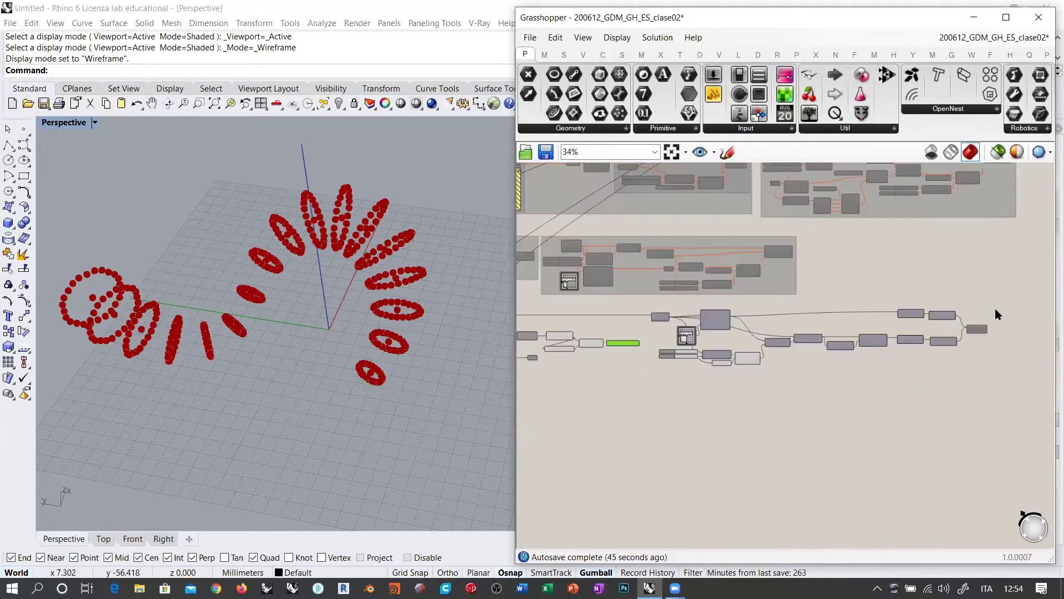
pyautogui.moveTo(993, 305); pyautogui.dragTo(640, 401)
pyautogui.moveTo(660, 318); pyautogui.dragTo(755, 316)
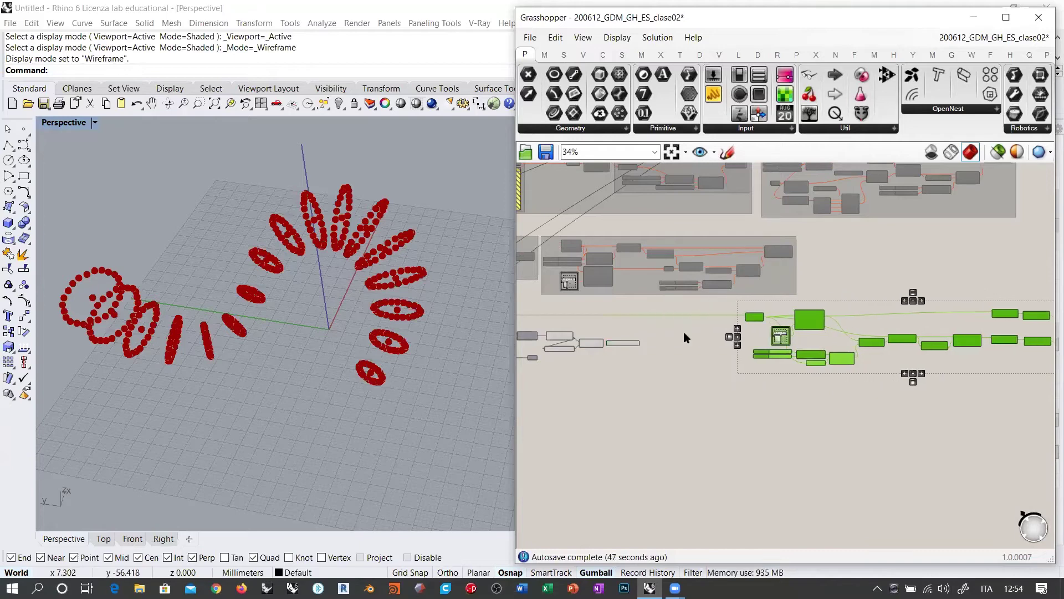
# - Place a Stack Data component on the canvas just after the second Average component
pyautogui.scroll(7, 631, 346)
pyautogui.click(717, 344)
pyautogui.moveTo(718, 345); pyautogui.dragTo(749, 354, button='right')
pyautogui.doubleClick(779, 347)
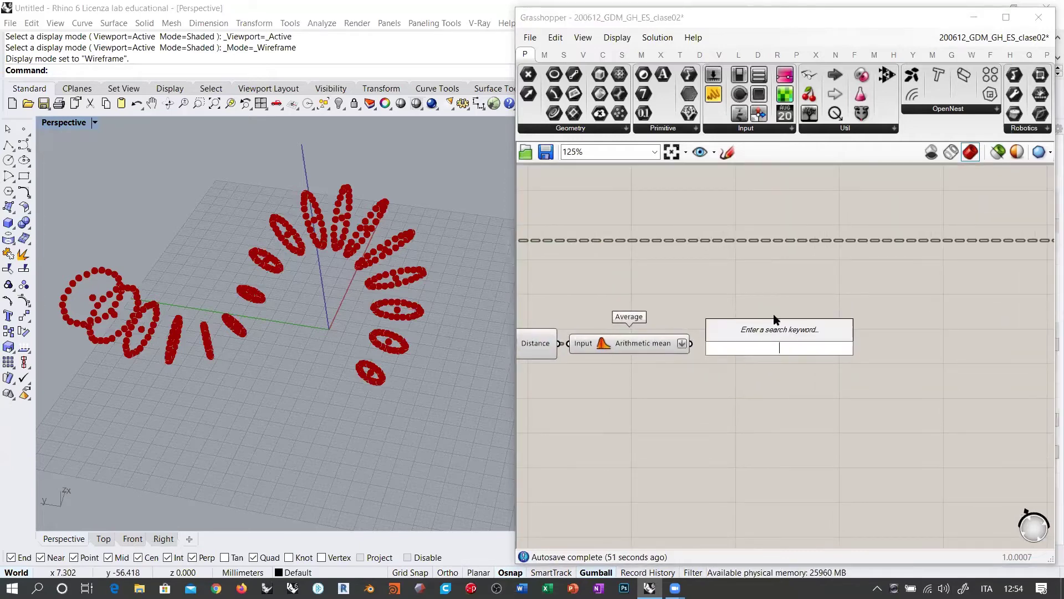
pyautogui.scroll(2, 690, 327)
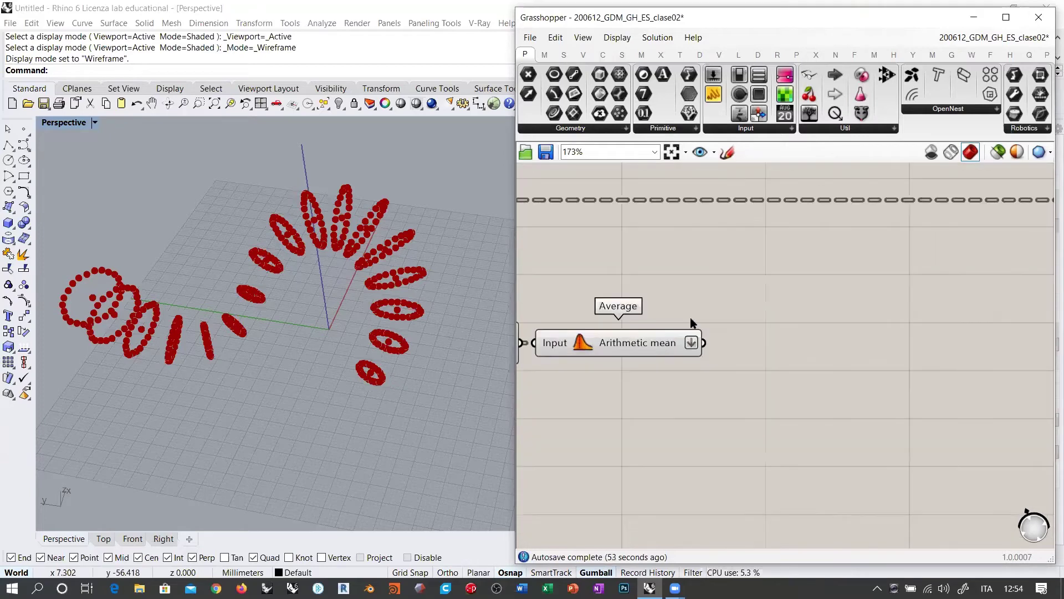
pyautogui.click(564, 54)
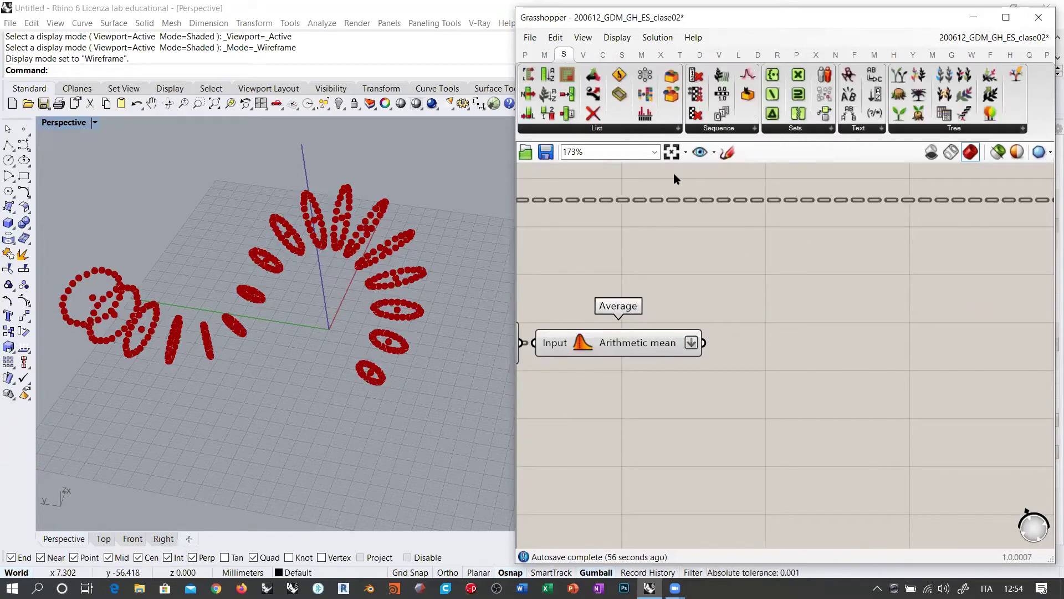
pyautogui.click(610, 128)
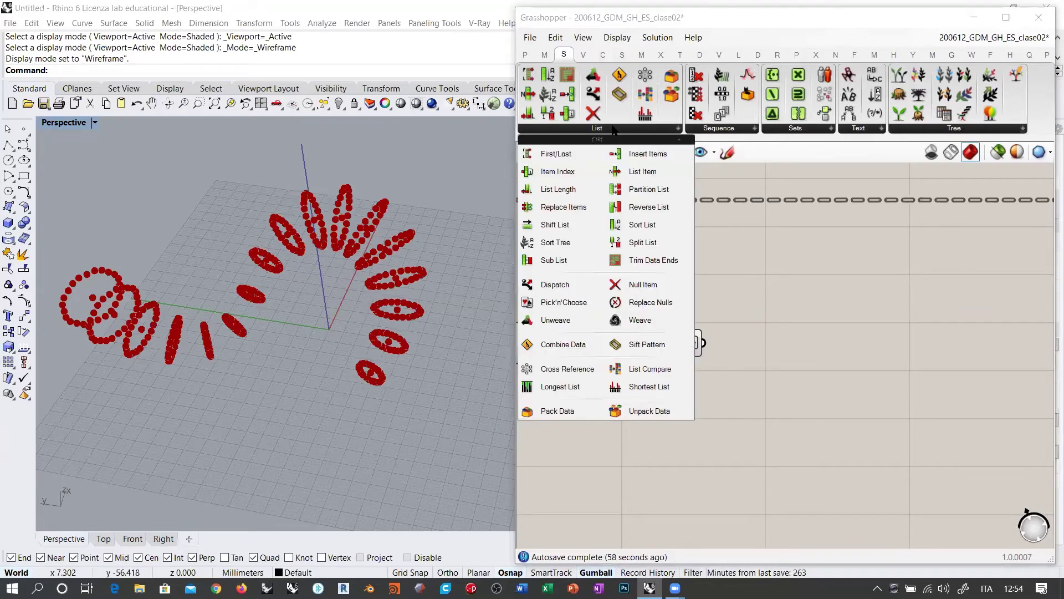
pyautogui.click(723, 129)
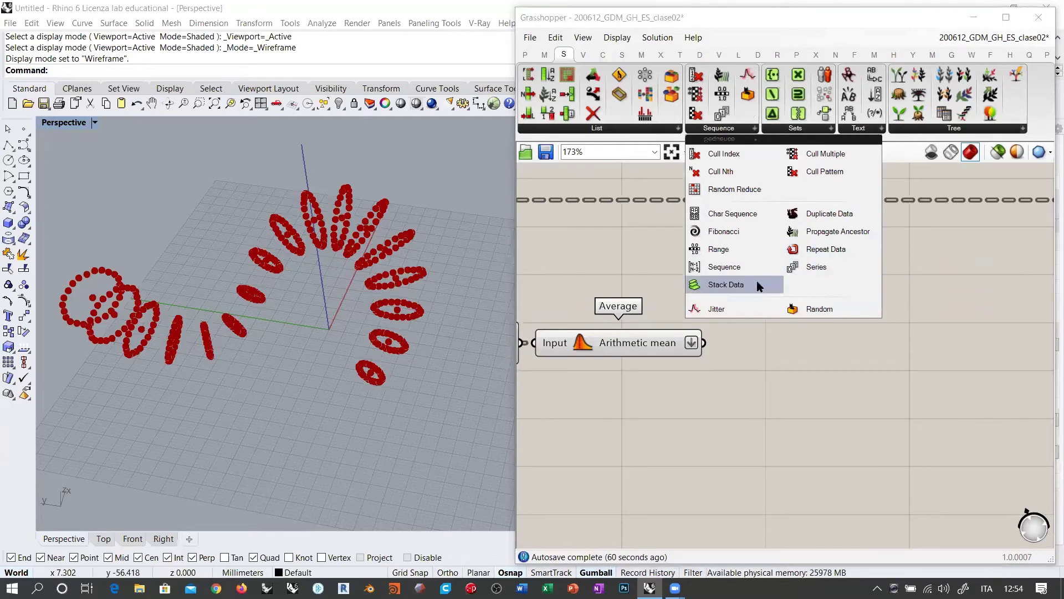
pyautogui.click(727, 285)
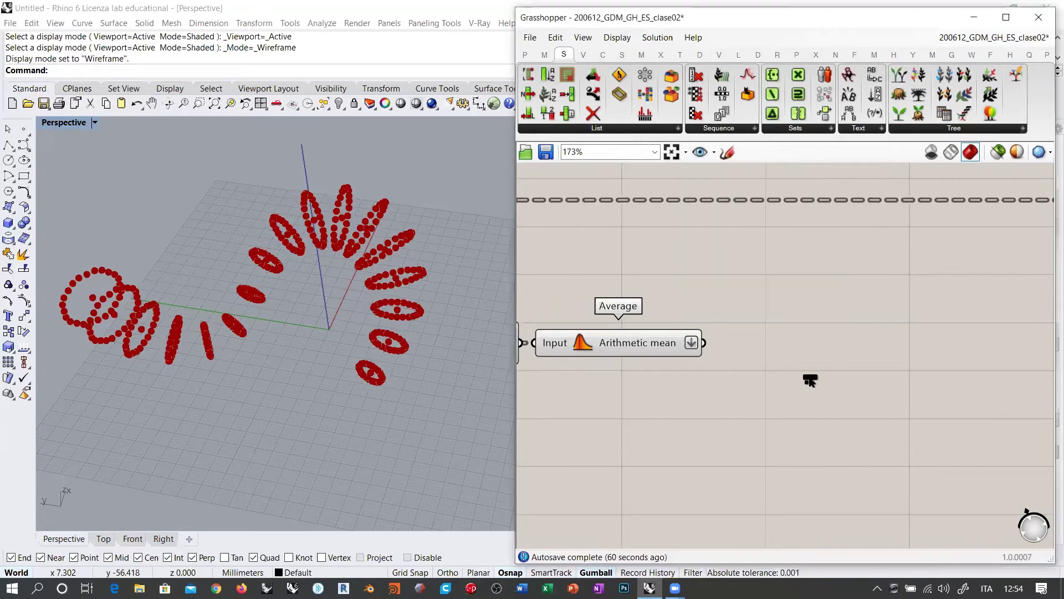
pyautogui.click(798, 370)
pyautogui.scroll(1, 740, 343)
pyautogui.click(741, 339)
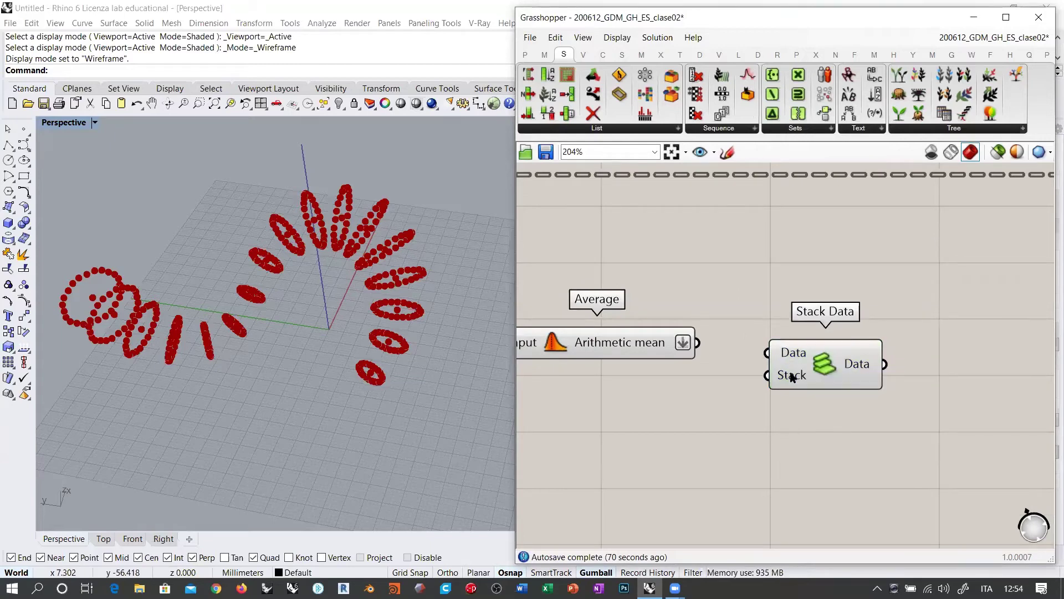
# - Connect the flattened Arithmetic mean output to Stack Data's Data input and shift Stack Data level with the Average
pyautogui.moveTo(788, 379)
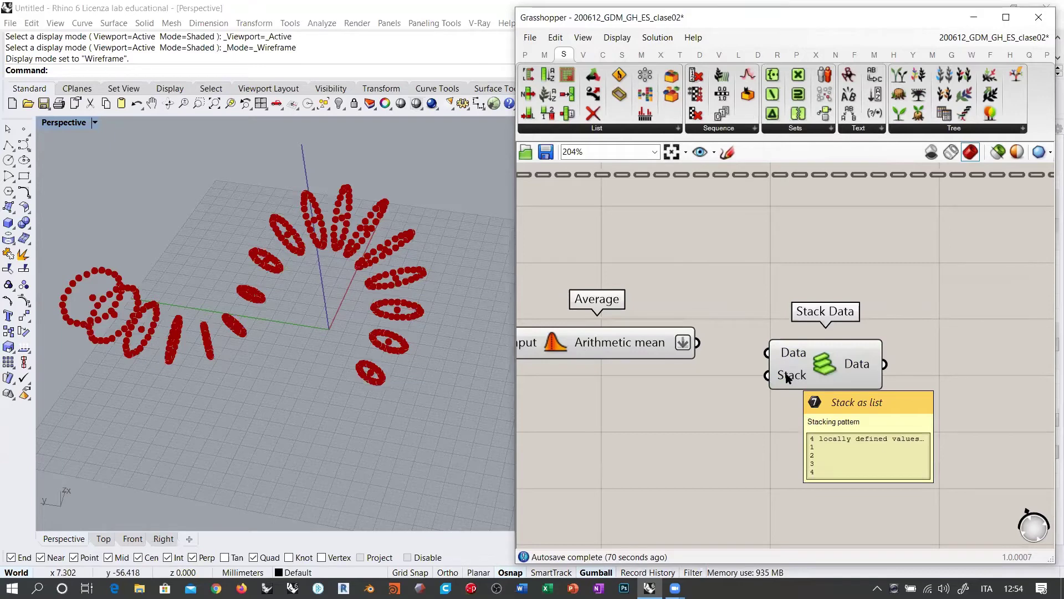
pyautogui.moveTo(855, 367)
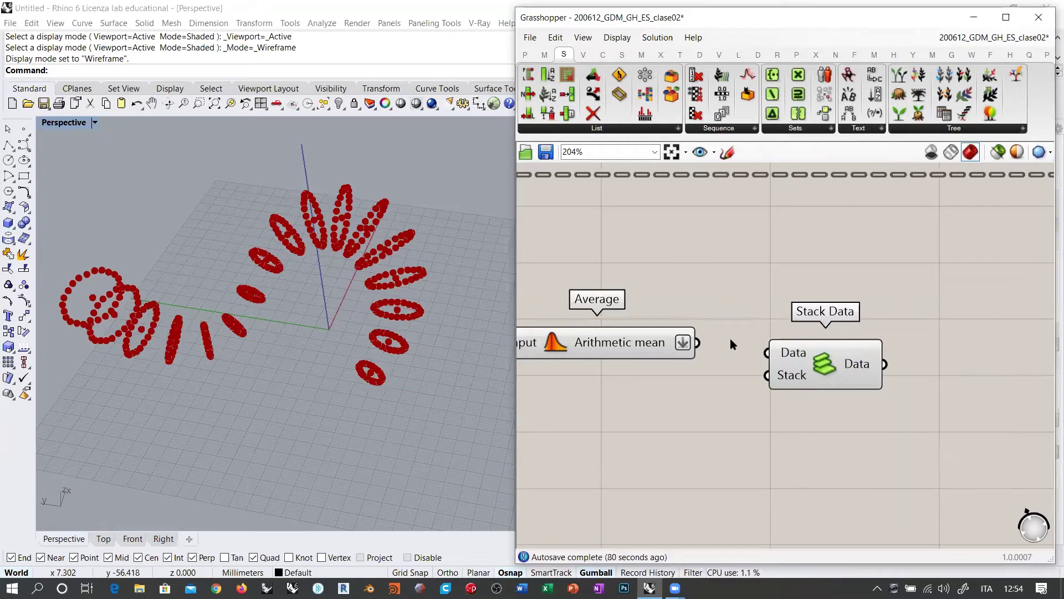
pyautogui.moveTo(697, 342); pyautogui.dragTo(809, 352)
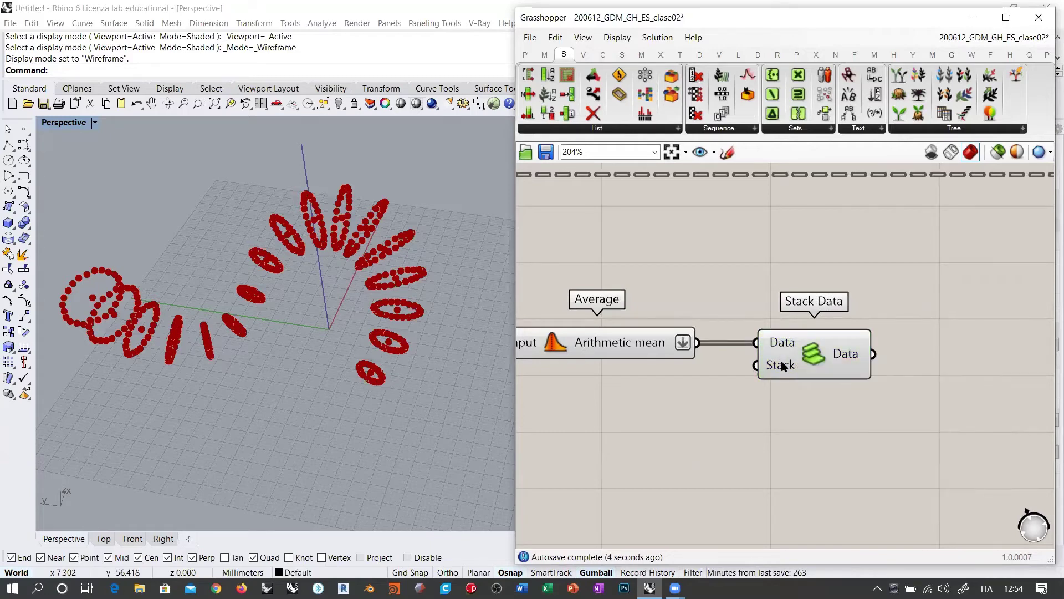
# - Try a Panel containing 24 as Stack Data's Stack input, check the stacked values, and delete the Panel
pyautogui.doubleClick(694, 402)
pyautogui.write('"24')
pyautogui.press('Return')
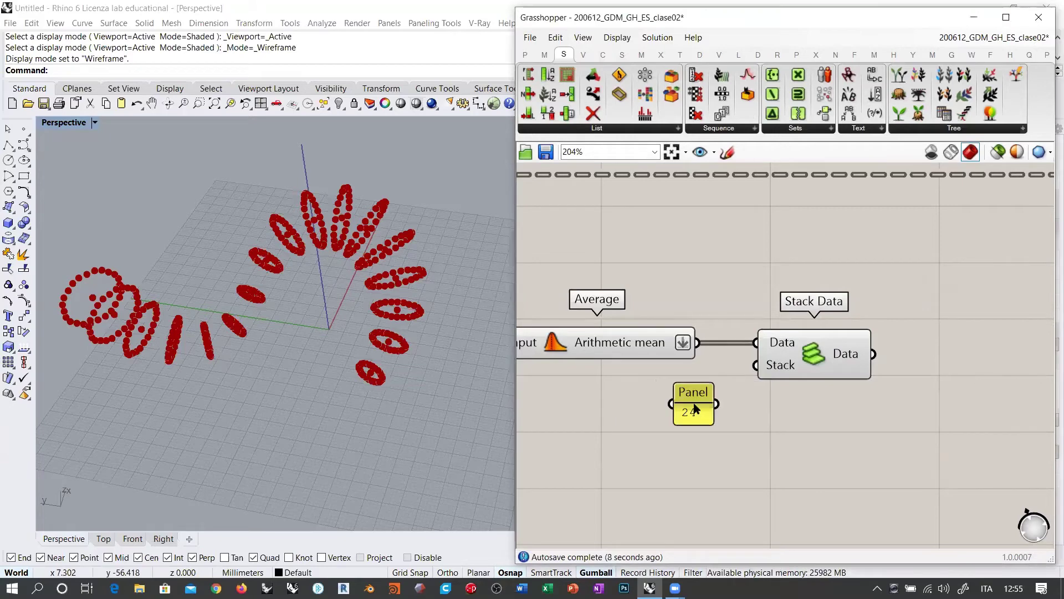
pyautogui.moveTo(846, 357)
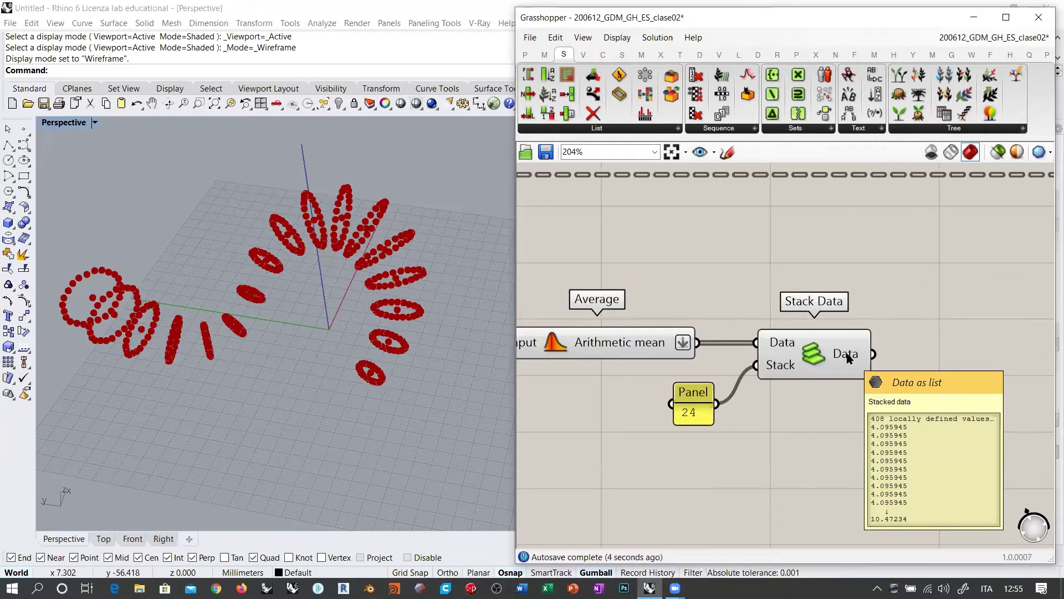
pyautogui.scroll(-2, 848, 396)
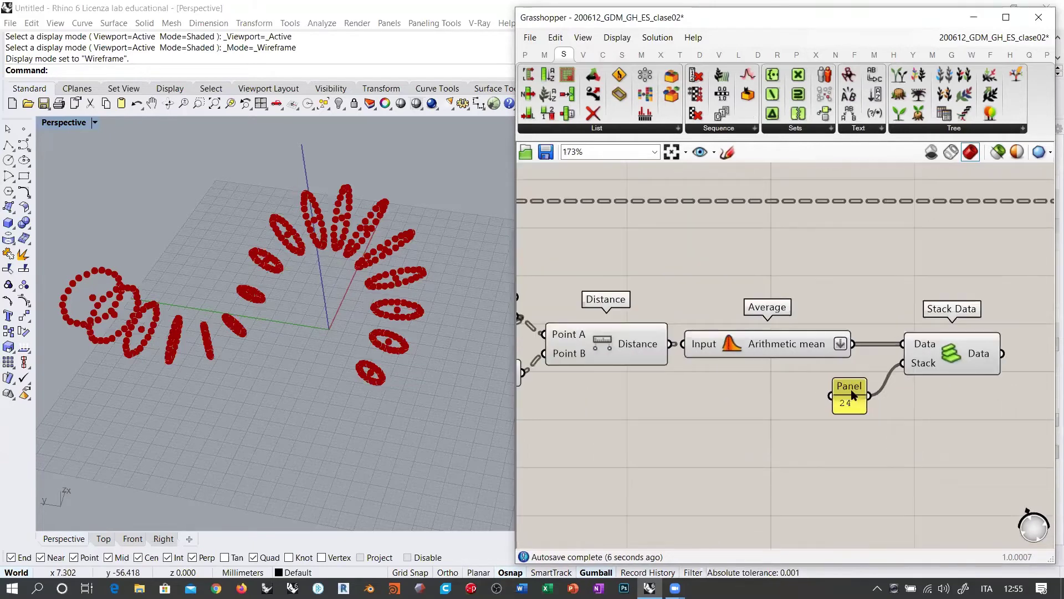
pyautogui.click(853, 395)
pyautogui.press('Delete')
# - Widen the Grasshopper window, connect the Multiplication result to Stack Data's Stack input, and nudge Stack Data closer to the Average
pyautogui.scroll(-3, 792, 368)
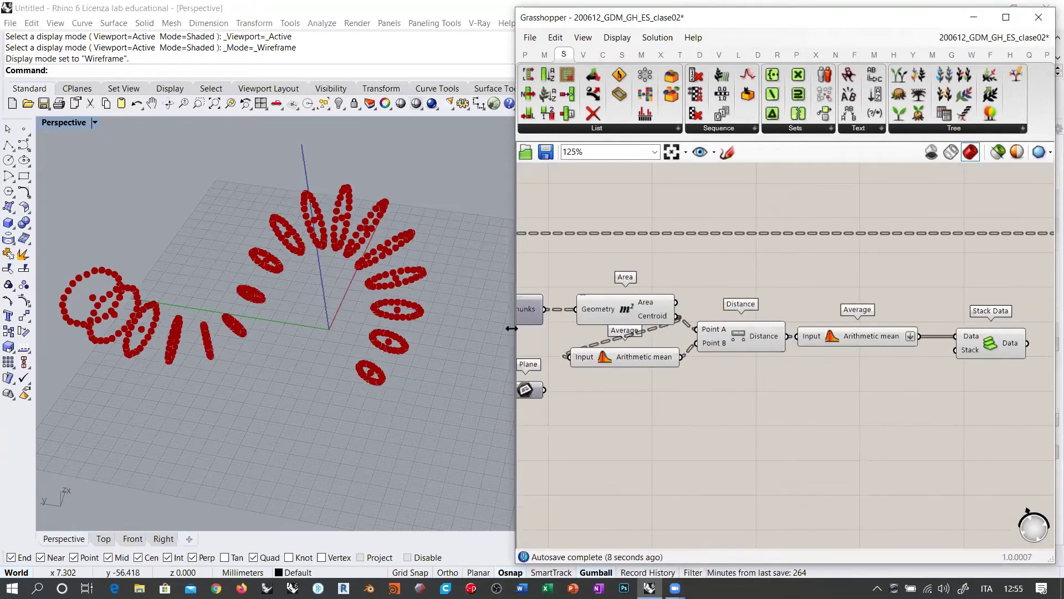
pyautogui.moveTo(511, 329); pyautogui.dragTo(286, 328)
pyautogui.moveTo(333, 333); pyautogui.dragTo(494, 326, button='right')
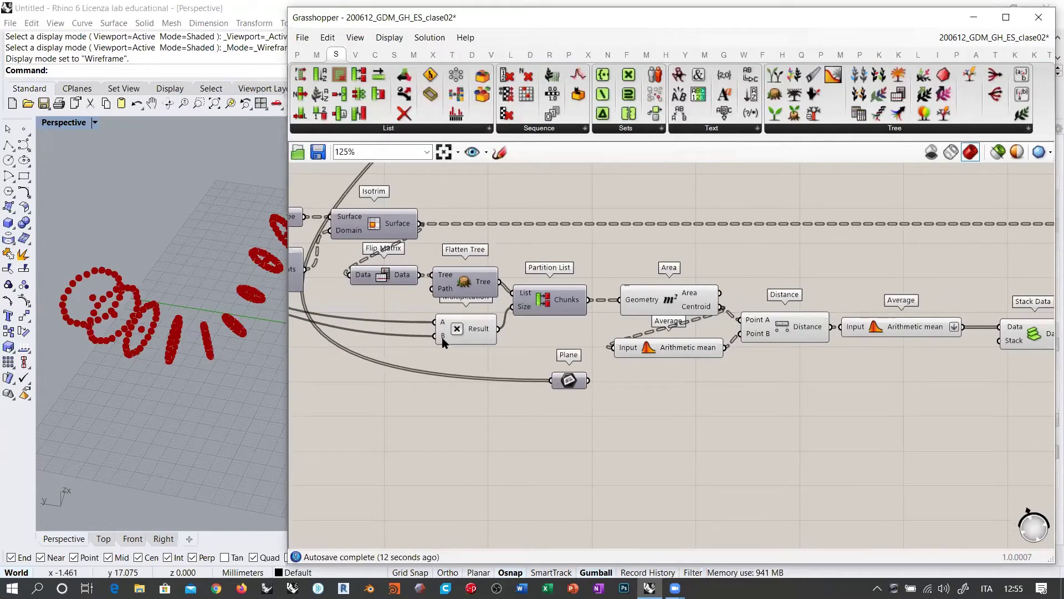
pyautogui.moveTo(500, 330); pyautogui.dragTo(1000, 340)
pyautogui.moveTo(997, 367); pyautogui.dragTo(752, 392, button='right')
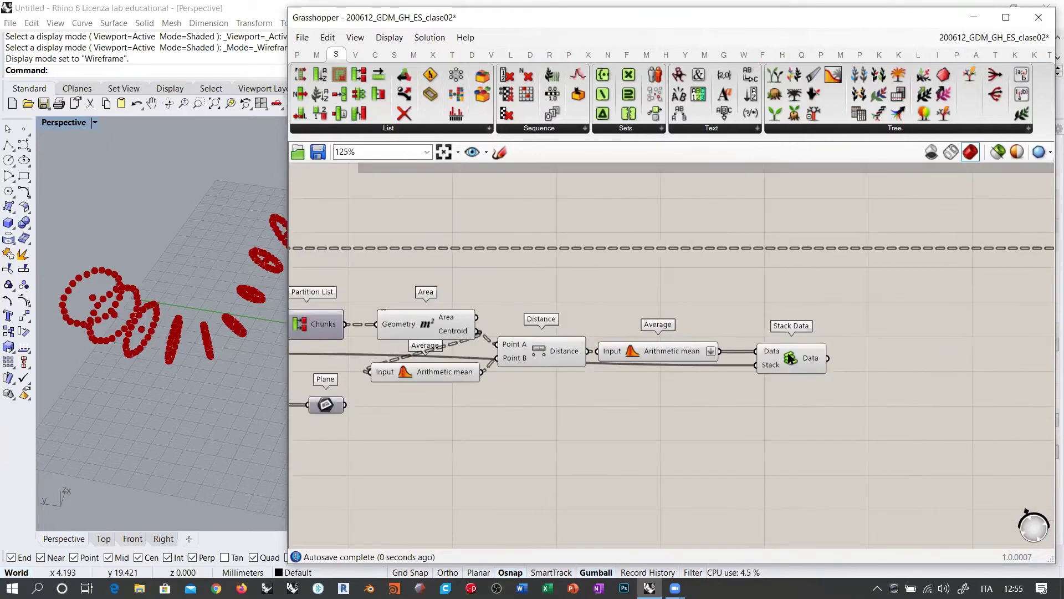
pyautogui.moveTo(791, 359); pyautogui.dragTo(773, 360)
pyautogui.moveTo(772, 363); pyautogui.dragTo(613, 386, button='right')
pyautogui.scroll(-2, 625, 388)
pyautogui.moveTo(627, 385)
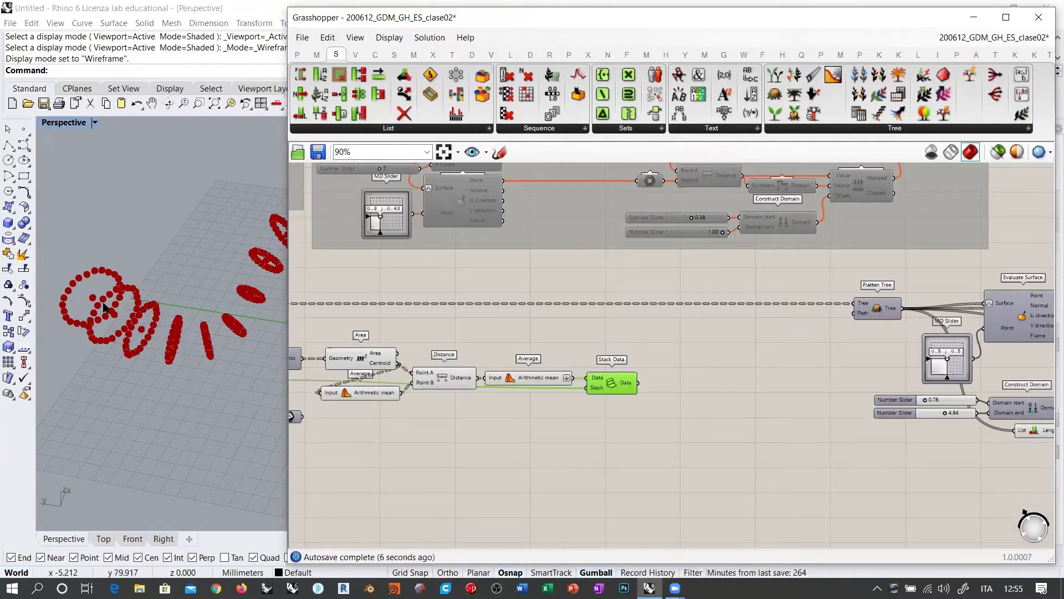
# - Move the downstream components, from Flatten Tree onward, closer to Stack Data
pyautogui.scroll(-4, 556, 375)
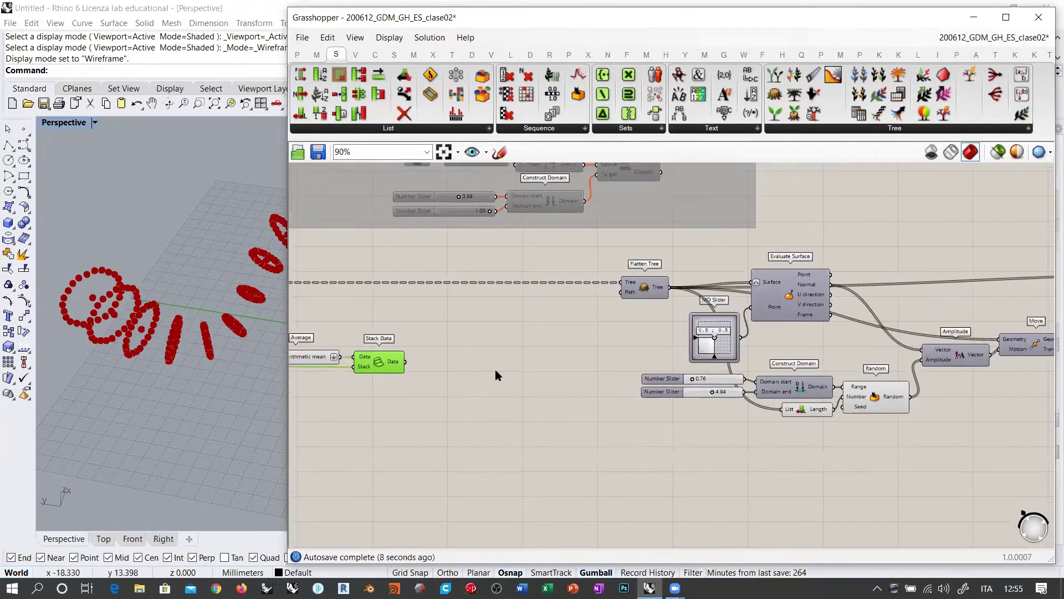
pyautogui.moveTo(977, 304); pyautogui.dragTo(511, 413)
pyautogui.moveTo(592, 335); pyautogui.dragTo(502, 333)
# - Group the two domain sliders, Construct Domain, List Length and Random, and move the group below the main chain
pyautogui.scroll(4, 501, 332)
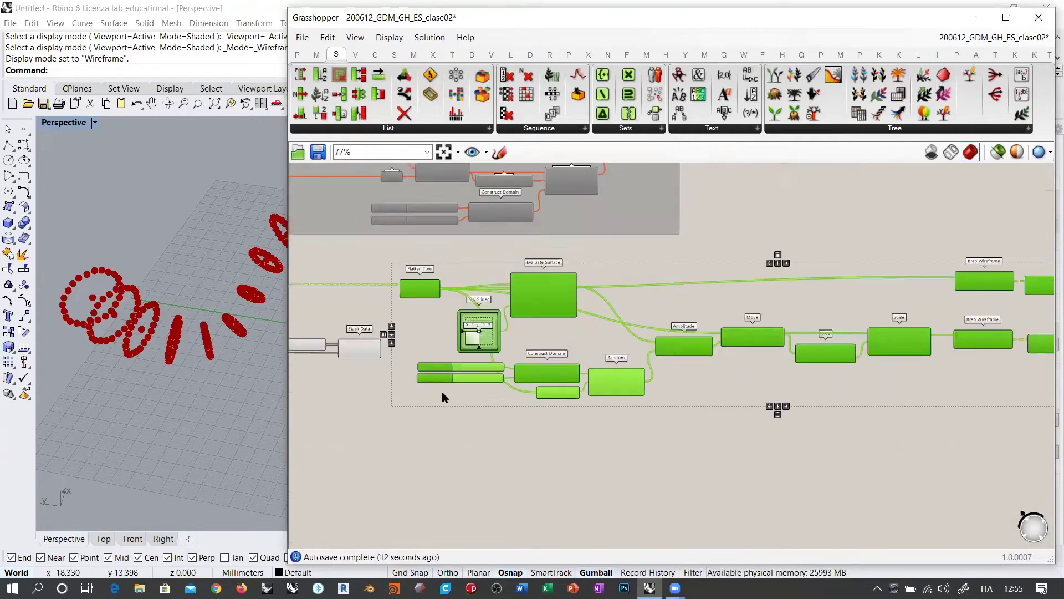
pyautogui.moveTo(761, 413); pyautogui.dragTo(533, 351)
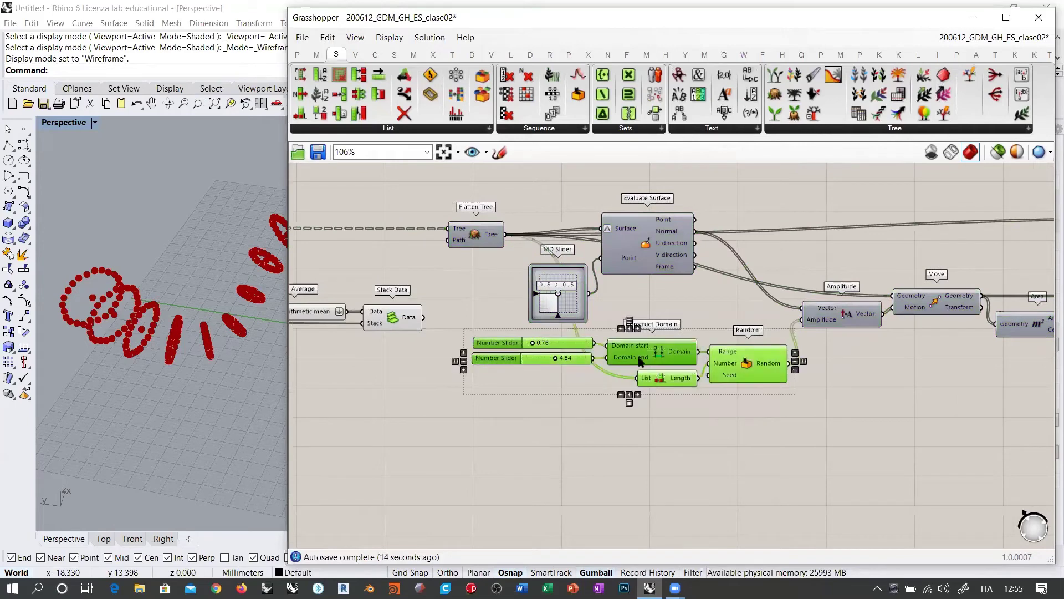
pyautogui.moveTo(657, 342); pyautogui.dragTo(589, 441)
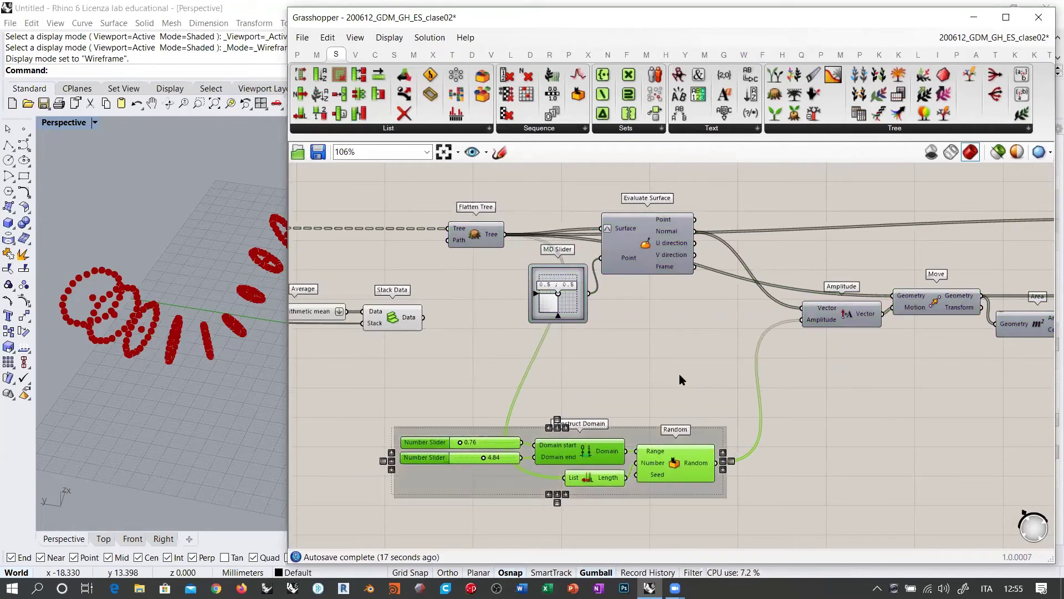
pyautogui.click(681, 376)
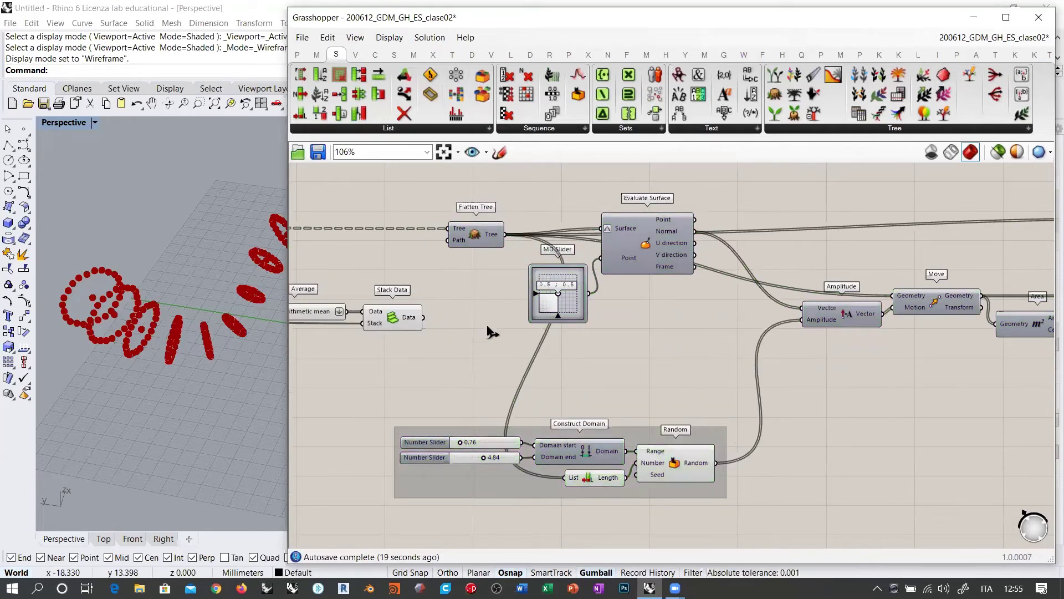
# - Connect Stack Data's output to the Amplitude input in place of Random, and turn on the Move component's preview
pyautogui.moveTo(423, 317); pyautogui.dragTo(801, 322)
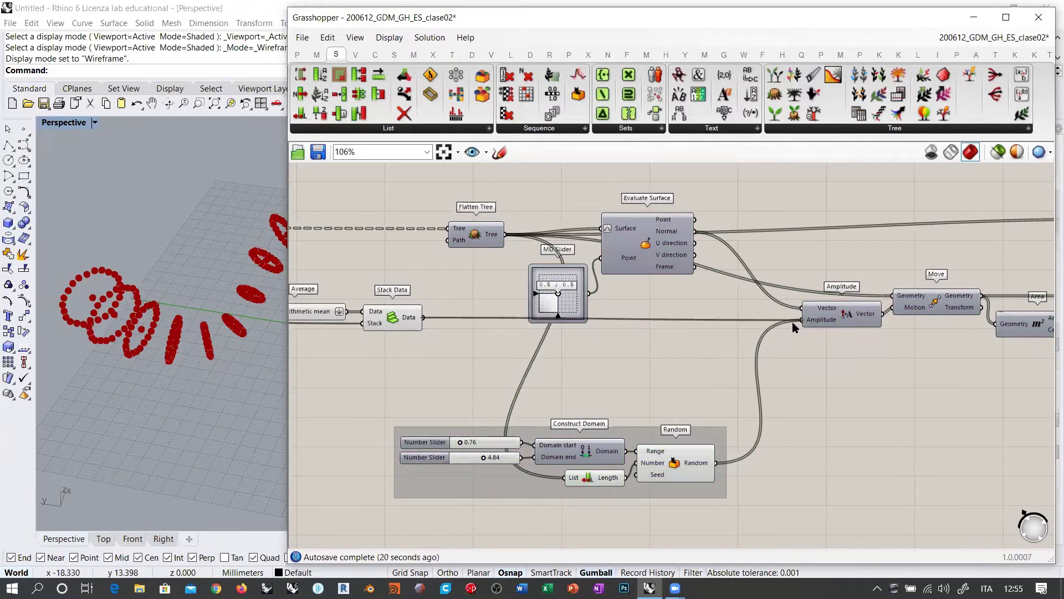
pyautogui.moveTo(830, 374); pyautogui.dragTo(499, 379, button='right')
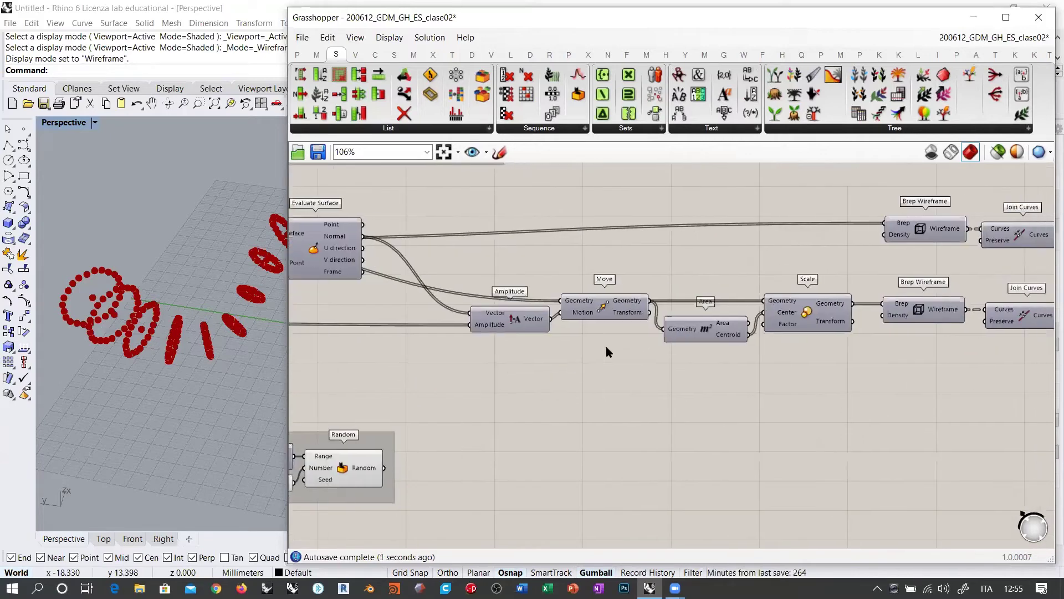
pyautogui.click(606, 311)
pyautogui.click(627, 374)
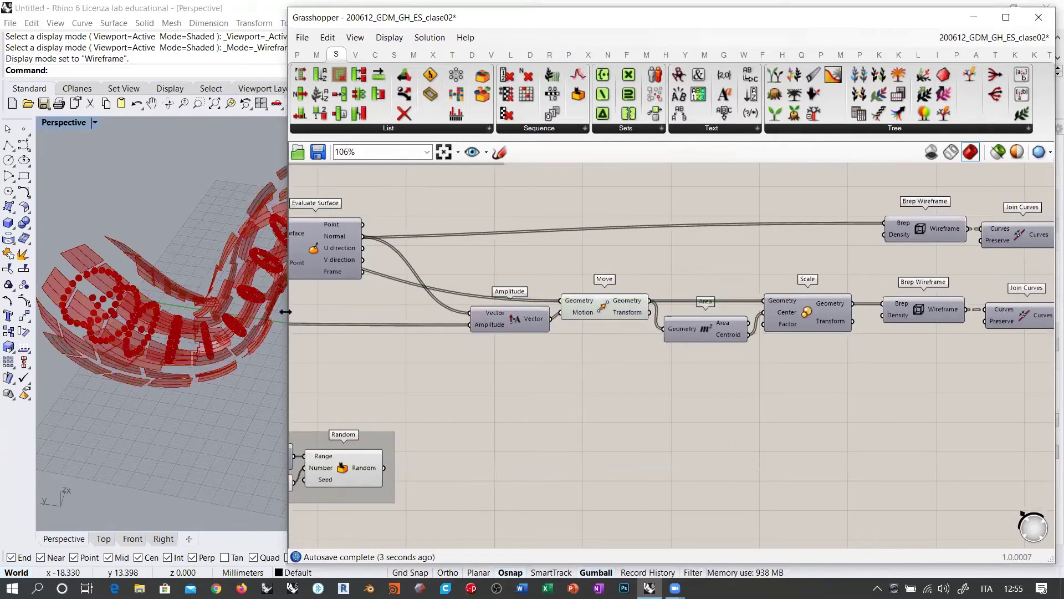
# - Narrow the Grasshopper window to uncover more of the Rhino viewport and bring Stack Data and the grouped domain components into view
pyautogui.moveTo(285, 311); pyautogui.dragTo(495, 319)
pyautogui.moveTo(363, 345); pyautogui.dragTo(459, 245, button='right')
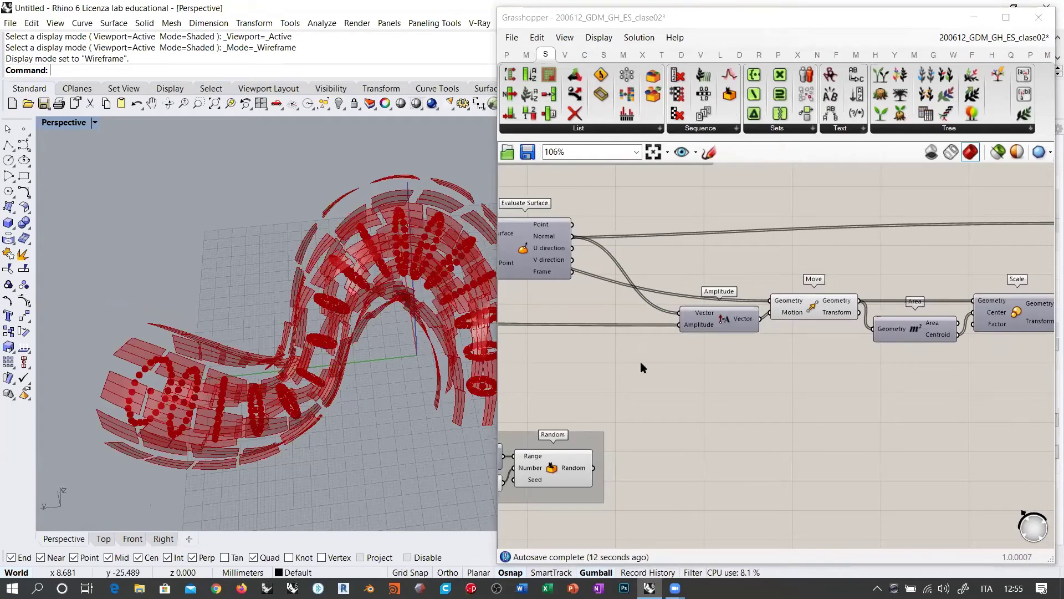
pyautogui.moveTo(641, 364); pyautogui.dragTo(891, 249, button='right')
pyautogui.scroll(5, 630, 371)
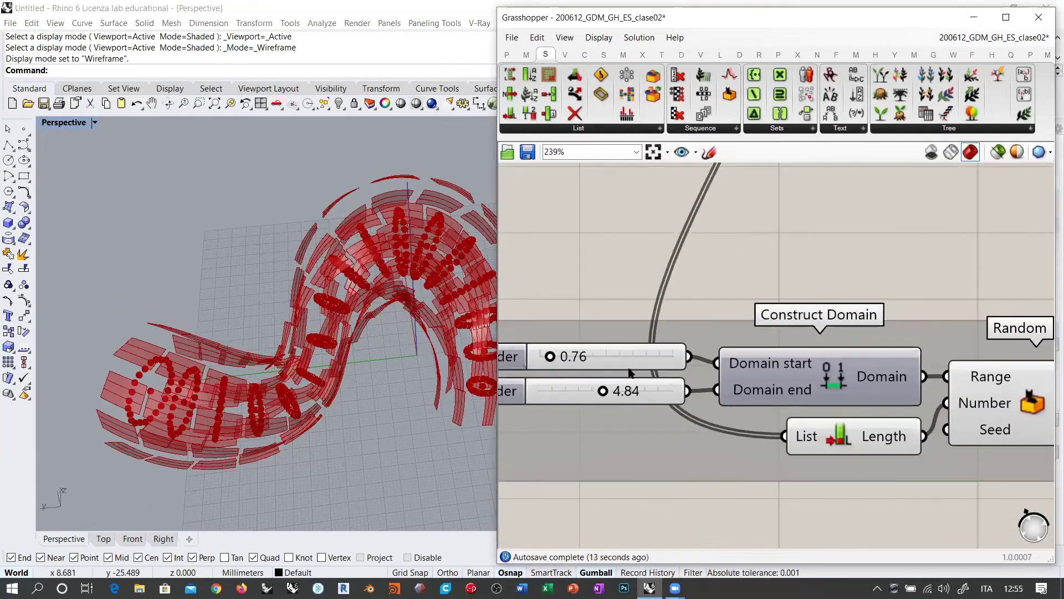
pyautogui.moveTo(630, 372); pyautogui.dragTo(680, 365, button='right')
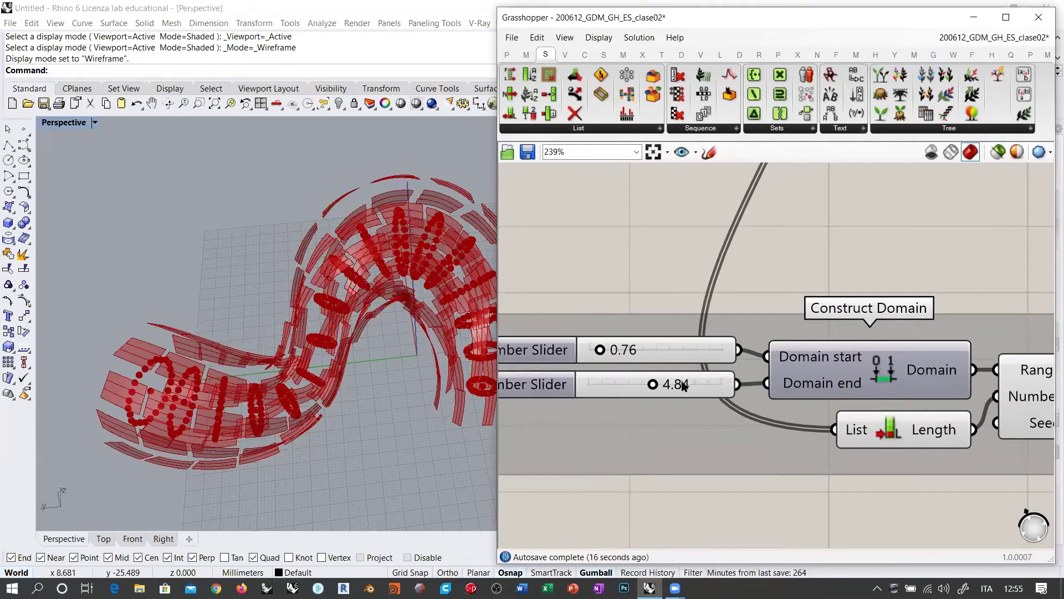
pyautogui.scroll(-4, 675, 386)
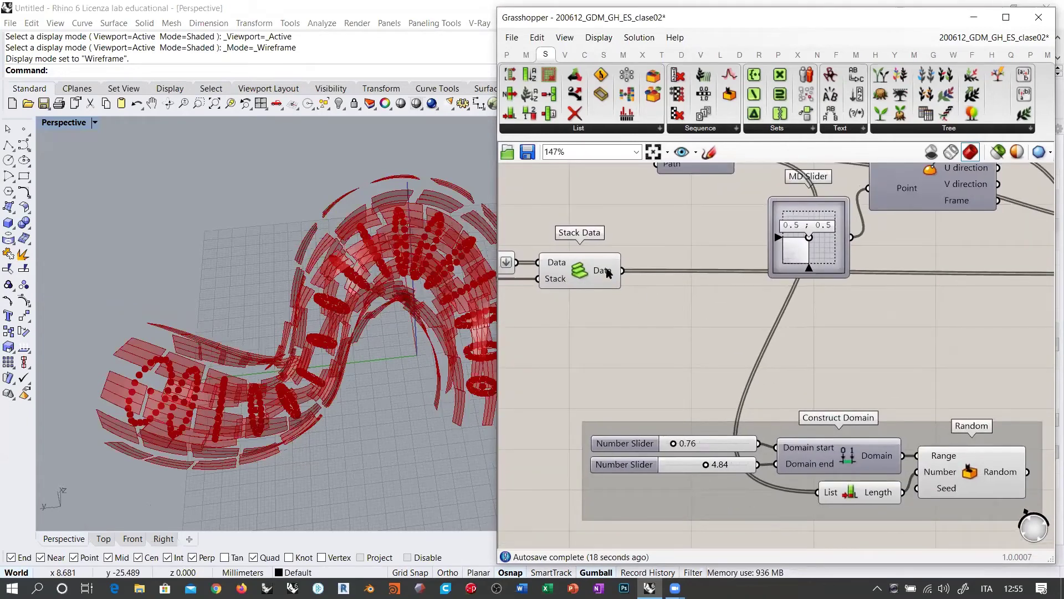
# - Add a Remap Numbers component above the Random group and connect Stack Data's output to its Value input
pyautogui.doubleClick(695, 322)
pyautogui.write('remap')
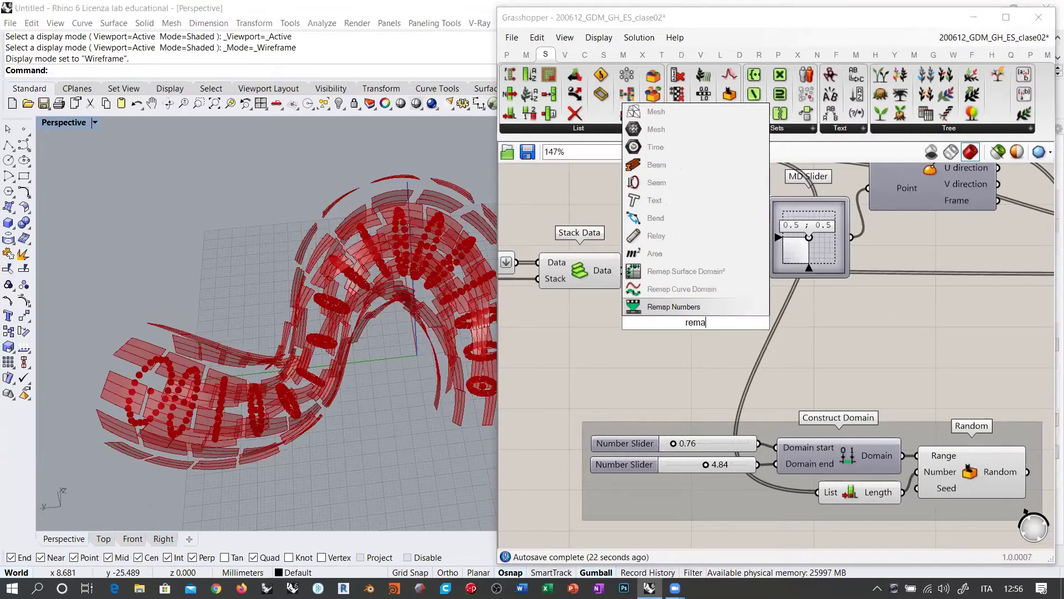
pyautogui.click(688, 306)
pyautogui.moveTo(691, 322); pyautogui.dragTo(901, 331)
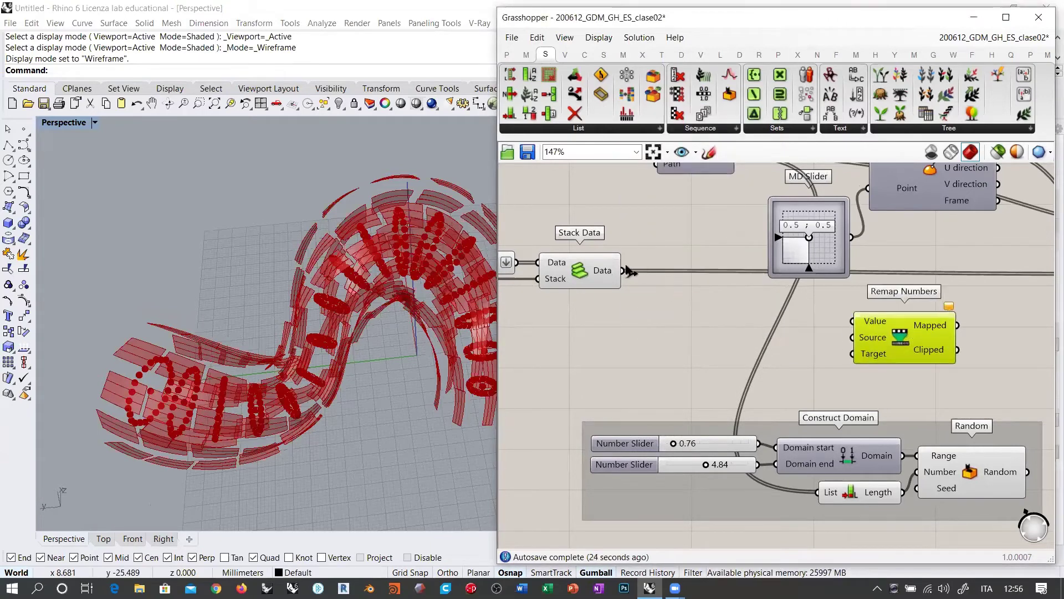
pyautogui.moveTo(622, 270); pyautogui.dragTo(852, 320)
# - Add a Bounds component fed by Stack Data, connect its Domain to Remap Numbers' Source, and place it just before Remap Numbers
pyautogui.doubleClick(709, 337)
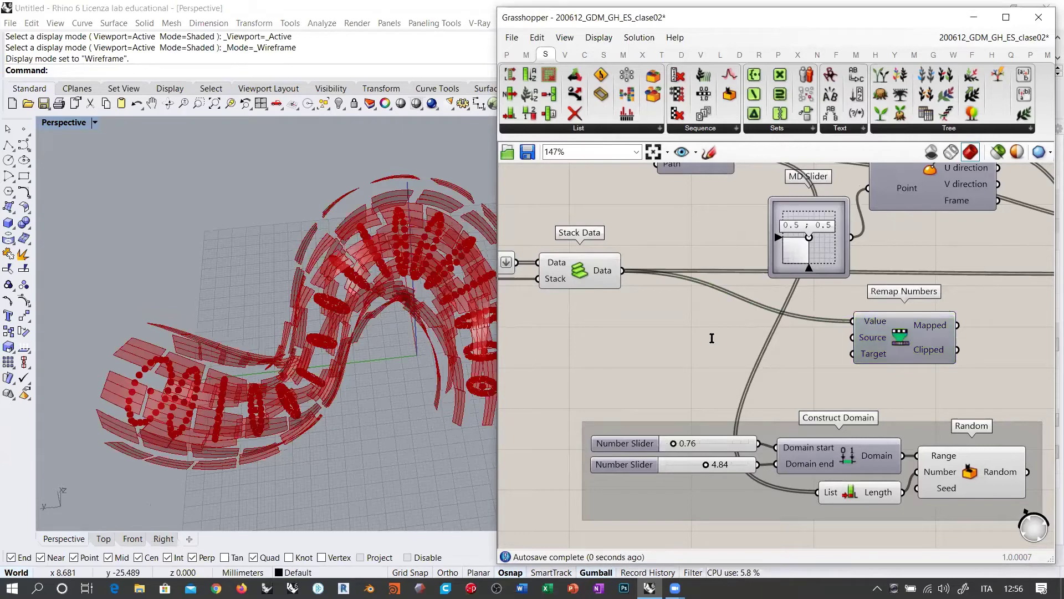
pyautogui.write('boun')
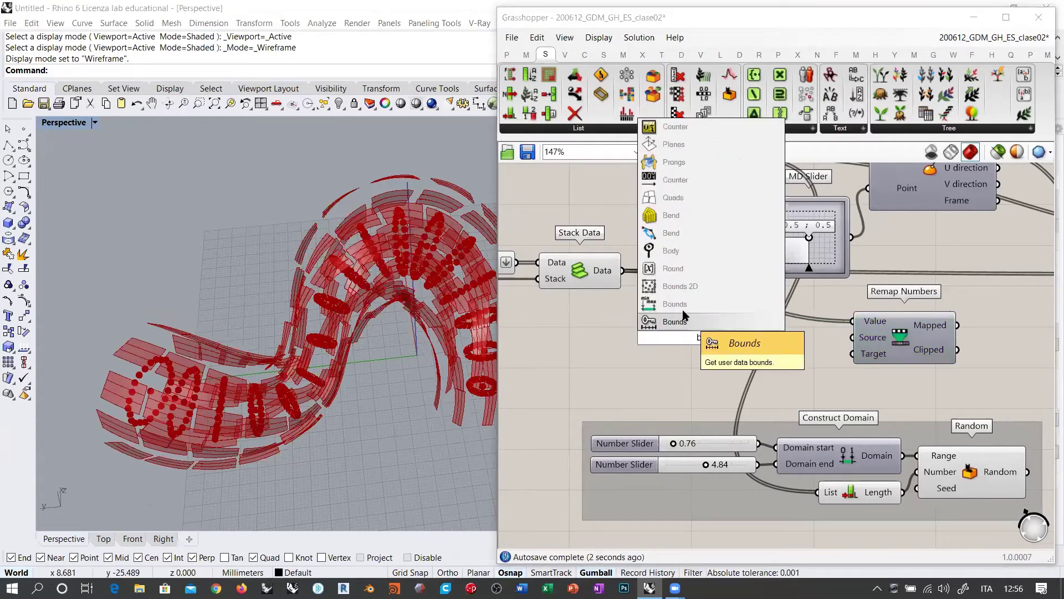
pyautogui.click(662, 326)
pyautogui.moveTo(659, 330); pyautogui.dragTo(657, 337)
pyautogui.moveTo(767, 337); pyautogui.dragTo(853, 337)
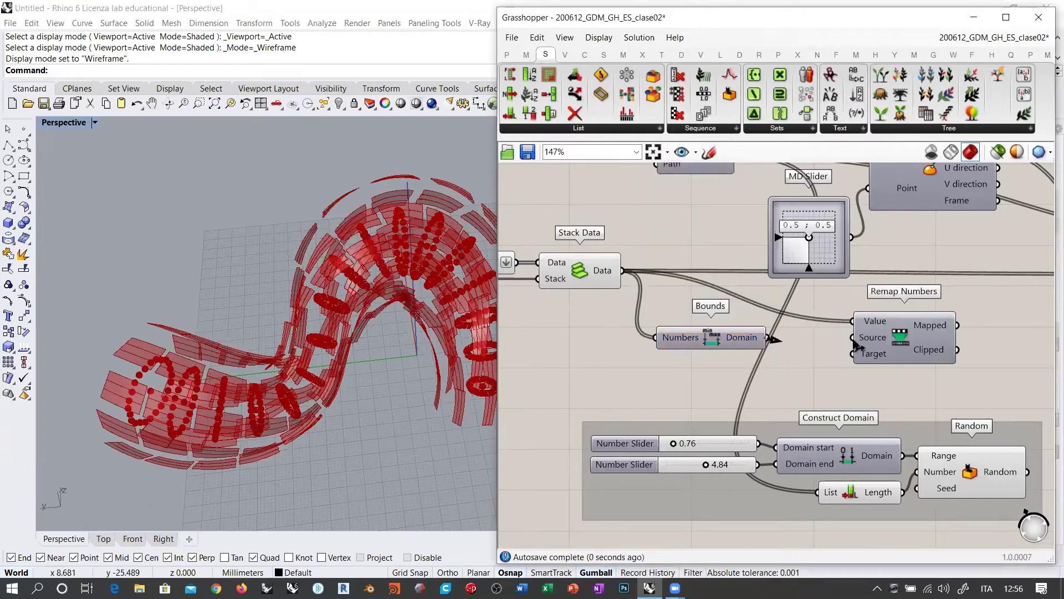
pyautogui.moveTo(740, 342); pyautogui.dragTo(796, 342)
pyautogui.click(869, 388)
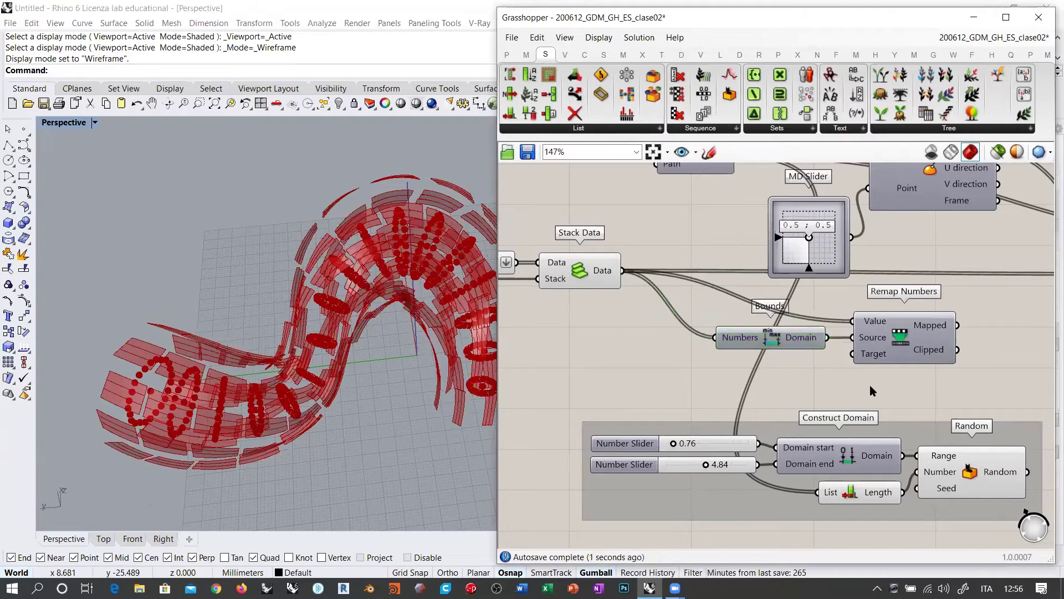
# - Shift Construct Domain and its two number sliders slightly away from the Random component
pyautogui.moveTo(841, 386); pyautogui.dragTo(800, 377, button='right')
pyautogui.click(791, 451)
pyautogui.keyDown('shift'); pyautogui.click(694, 438); pyautogui.keyUp('shift')
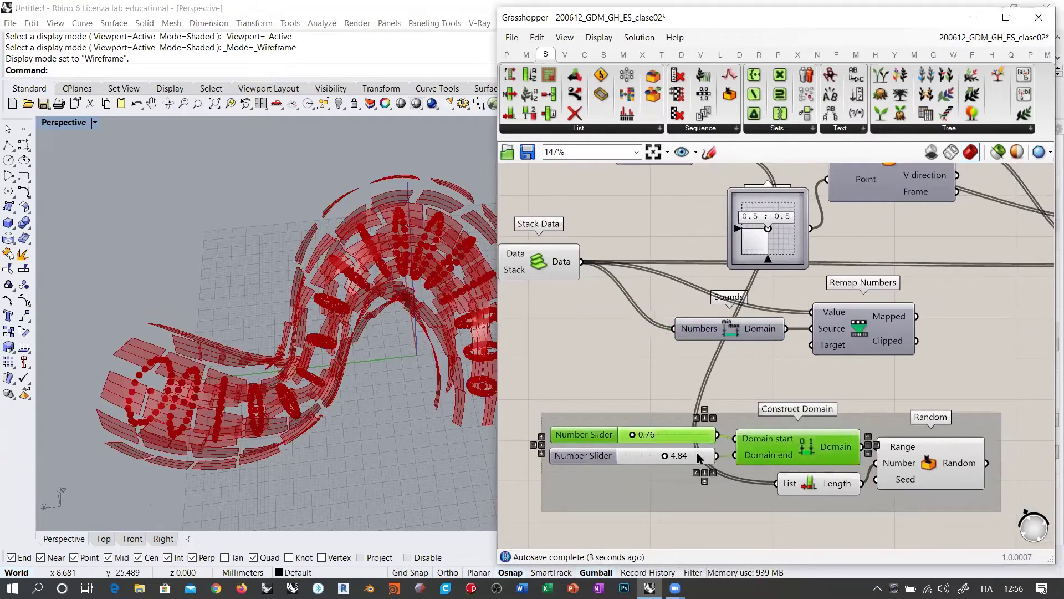
pyautogui.keyDown('shift'); pyautogui.click(698, 455); pyautogui.keyUp('shift')
pyautogui.moveTo(792, 448); pyautogui.dragTo(772, 447)
pyautogui.click(835, 446)
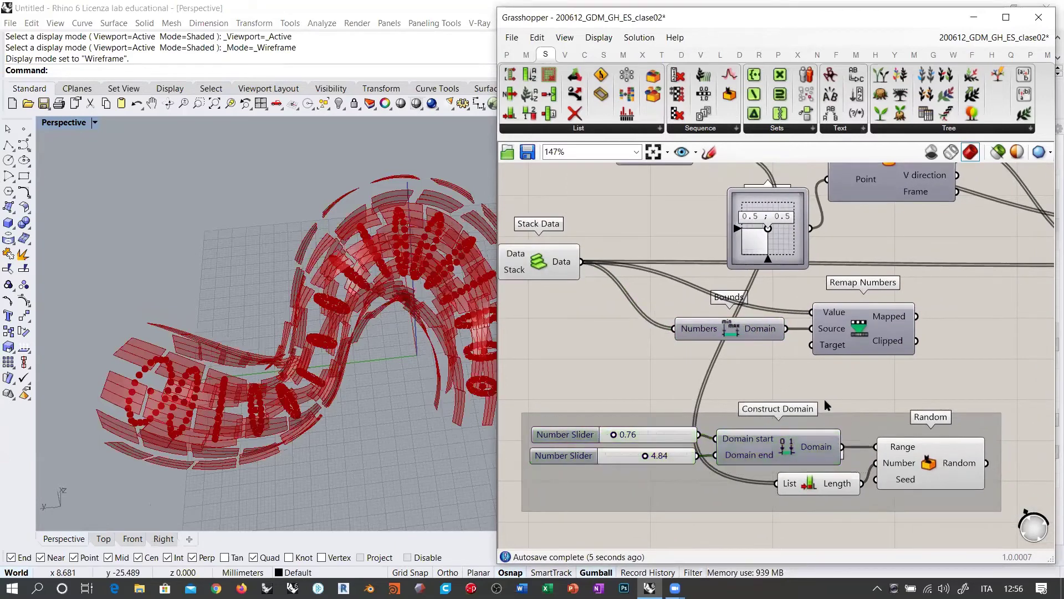
# - Connect Construct Domain's output to Remap Numbers' Target, and feed the Mapped output into Amplitude in place of Stack Data
pyautogui.moveTo(842, 446); pyautogui.dragTo(812, 344)
pyautogui.moveTo(920, 323); pyautogui.dragTo(632, 331, button='right')
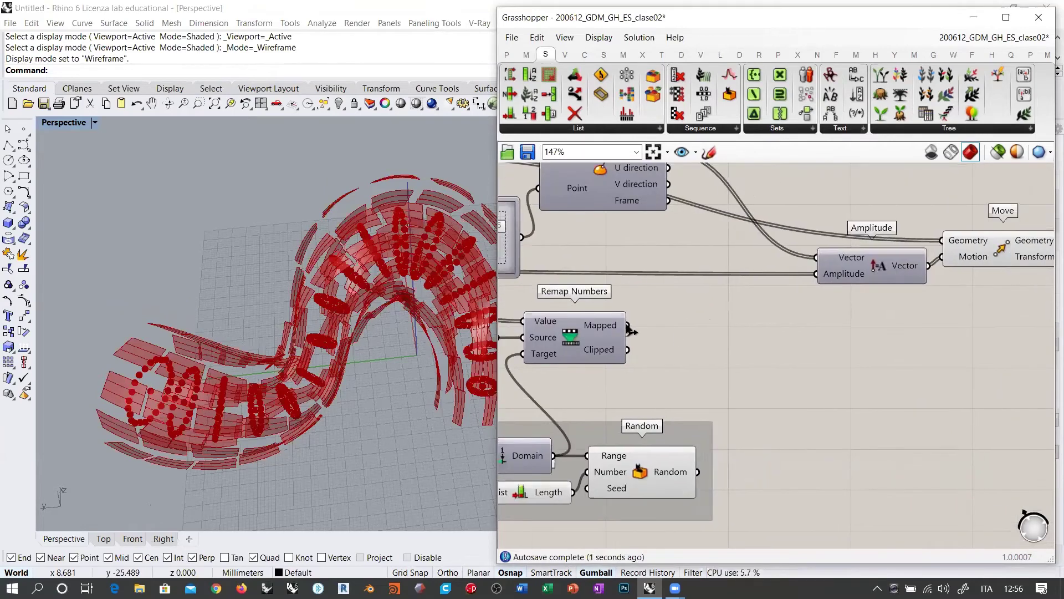
pyautogui.moveTo(629, 327); pyautogui.dragTo(814, 280)
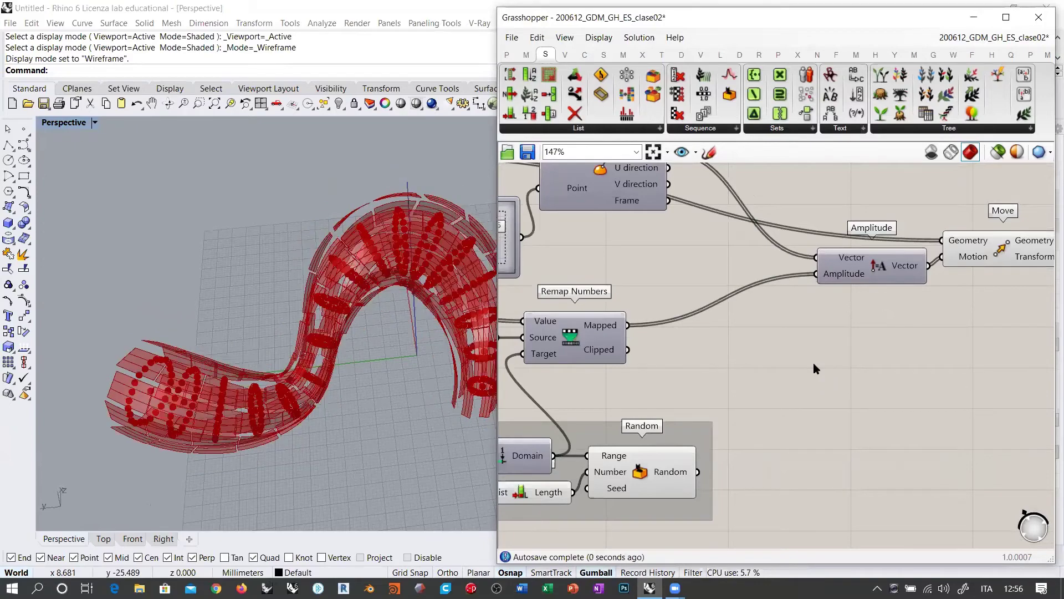
# - Inspect the panels moved by the remapped amplitudes in the perspective view, close up and from several angles
pyautogui.moveTo(355, 274); pyautogui.dragTo(314, 270, button='right')
pyautogui.scroll(6, 315, 269)
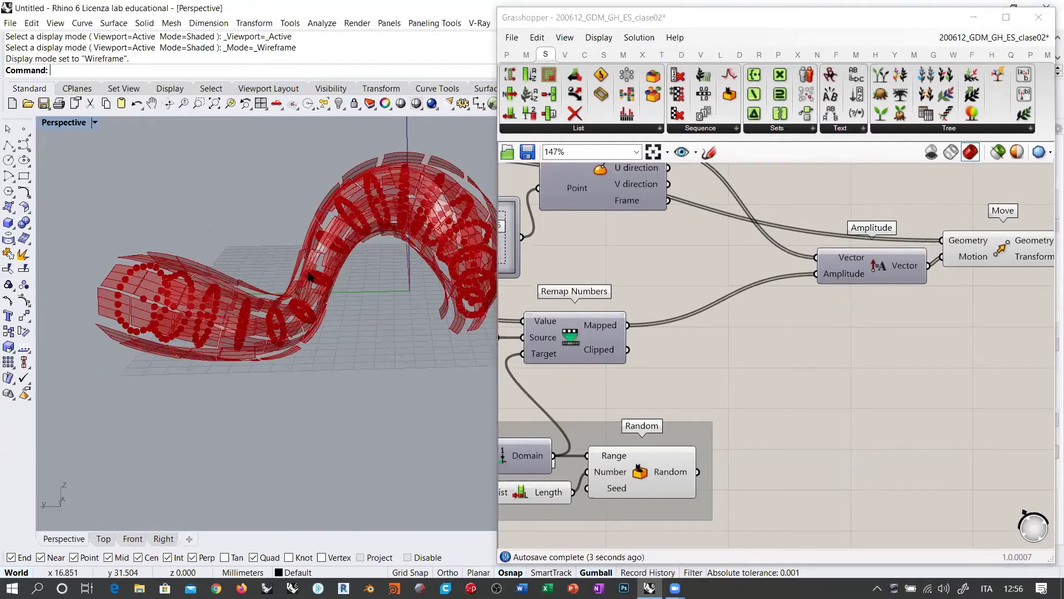
pyautogui.moveTo(309, 314); pyautogui.dragTo(311, 289, button='right')
pyautogui.moveTo(792, 326); pyautogui.dragTo(811, 343, button='right')
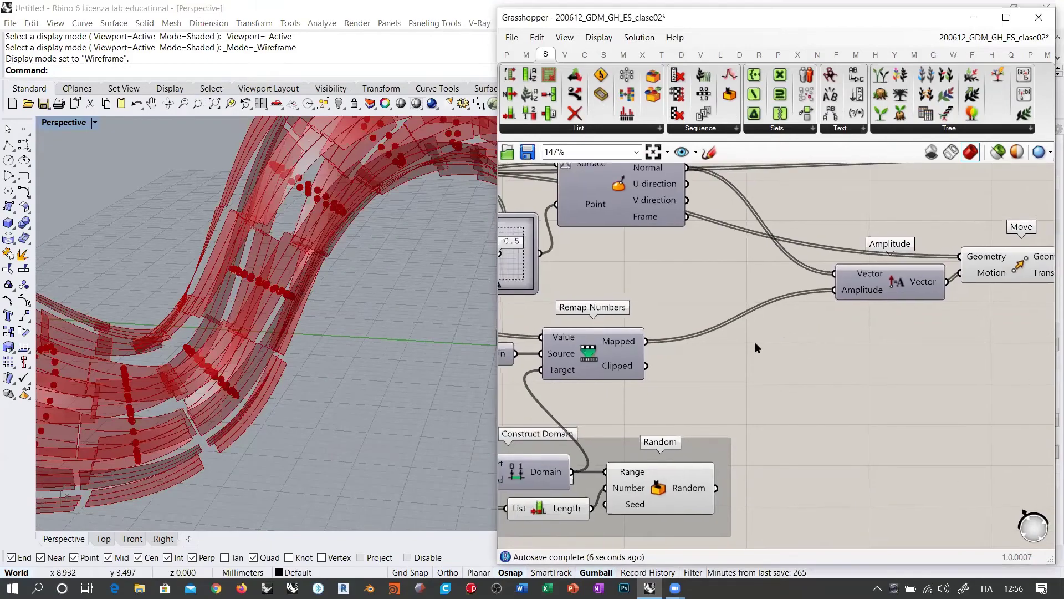
pyautogui.moveTo(403, 280)
pyautogui.mouseDown(button='right')
pyautogui.moveTo(308, 304)
pyautogui.moveTo(360, 285)
pyautogui.moveTo(395, 295)
pyautogui.mouseUp(button='right')
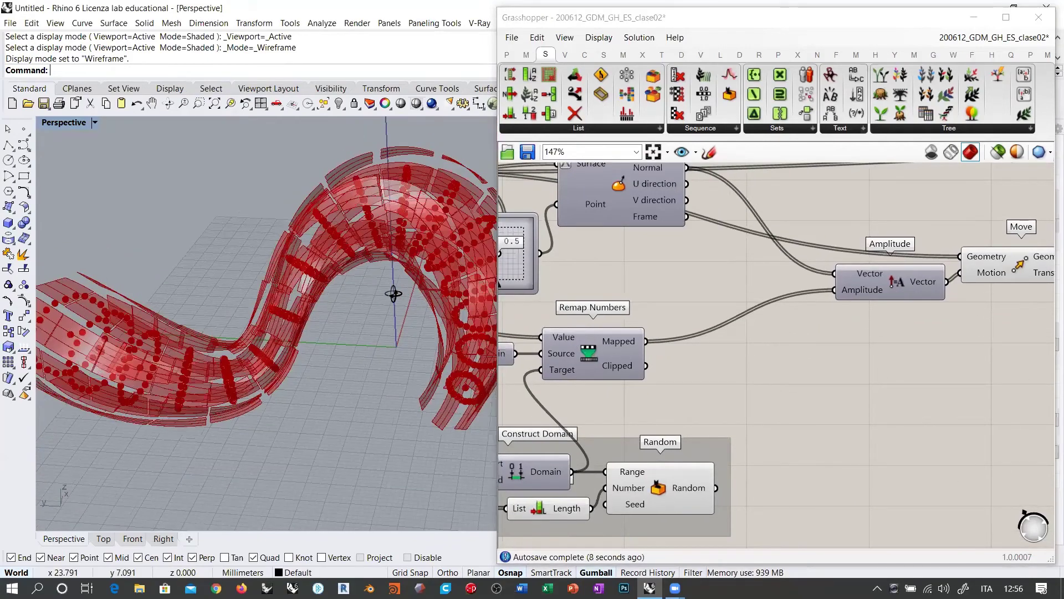
pyautogui.moveTo(916, 334)
pyautogui.mouseDown(button='right')
pyautogui.moveTo(908, 350)
pyautogui.moveTo(916, 346)
pyautogui.mouseUp(button='right')
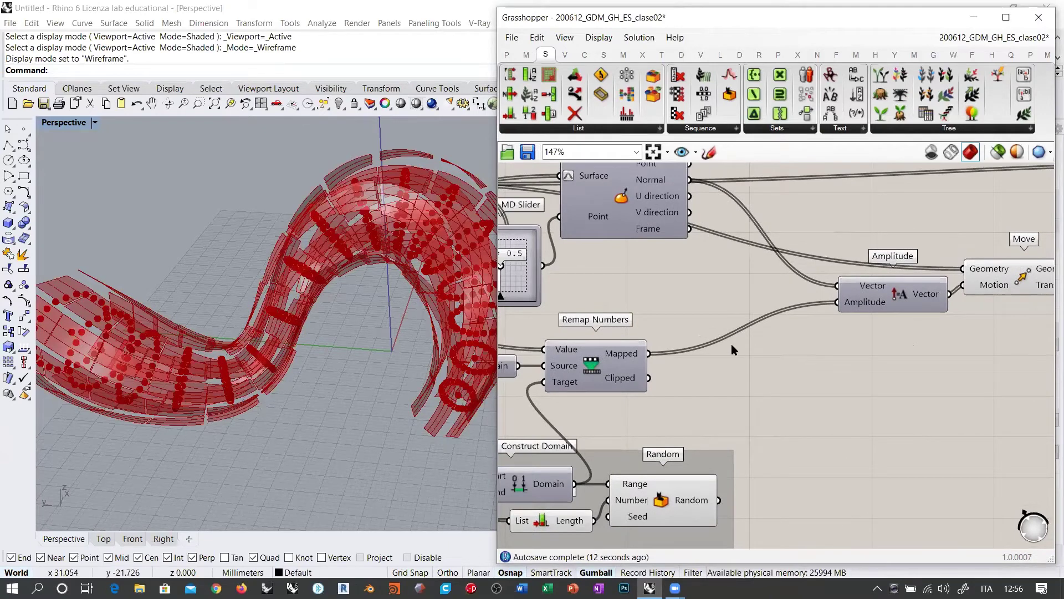
# - Trace the definition back from Remap Numbers to Isotrim and examine its Surface output
pyautogui.scroll(-3, 747, 370)
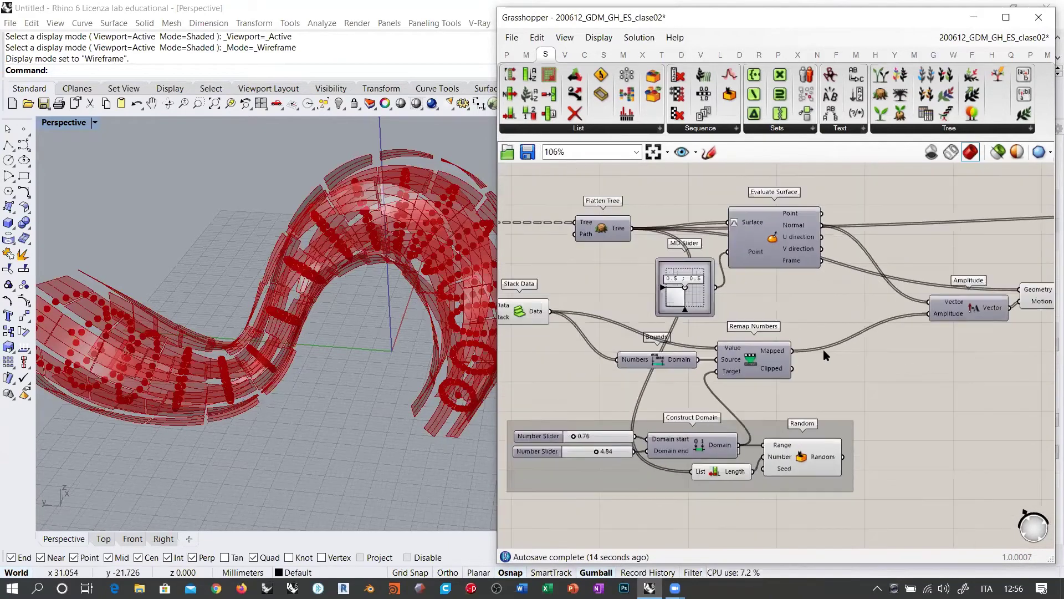
pyautogui.moveTo(836, 314); pyautogui.dragTo(941, 327, button='right')
pyautogui.moveTo(737, 322); pyautogui.dragTo(808, 311, button='right')
pyautogui.scroll(-3, 857, 328)
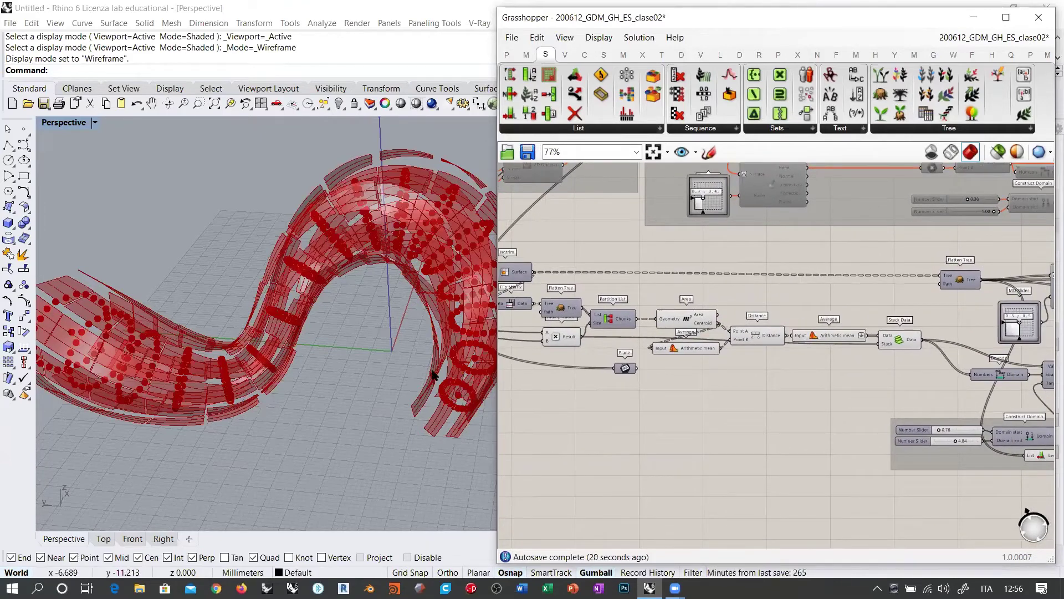
pyautogui.scroll(5, 677, 294)
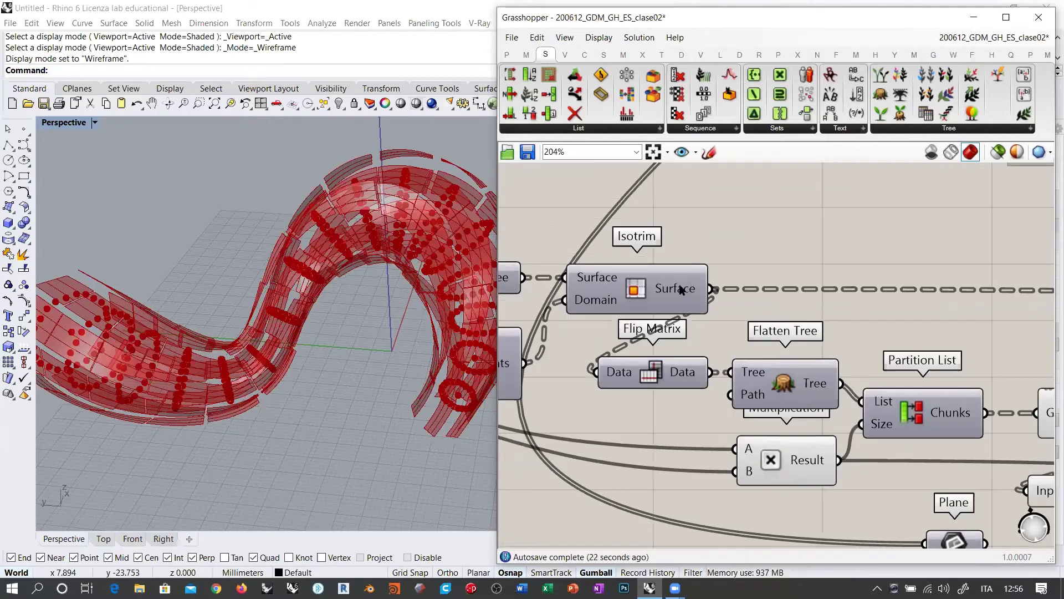
pyautogui.moveTo(681, 293)
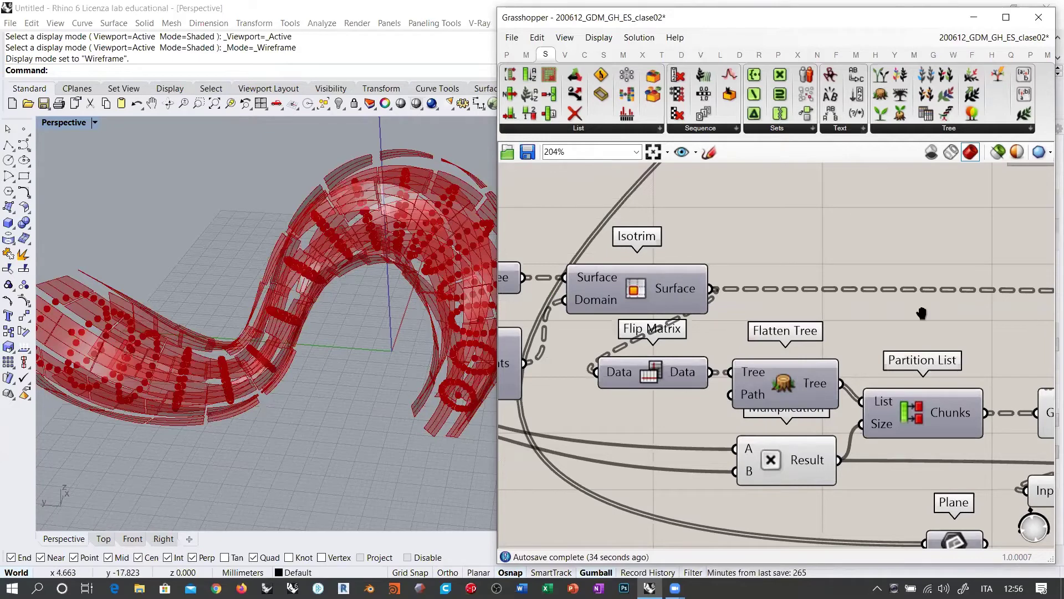
# - Follow the Isotrim branch through Flatten Tree and Evaluate Surface to Move, and highlight the moved panels in the model
pyautogui.moveTo(922, 314); pyautogui.dragTo(570, 316, button='right')
pyautogui.moveTo(1014, 314); pyautogui.dragTo(505, 312, button='right')
pyautogui.moveTo(926, 314); pyautogui.dragTo(686, 307, button='right')
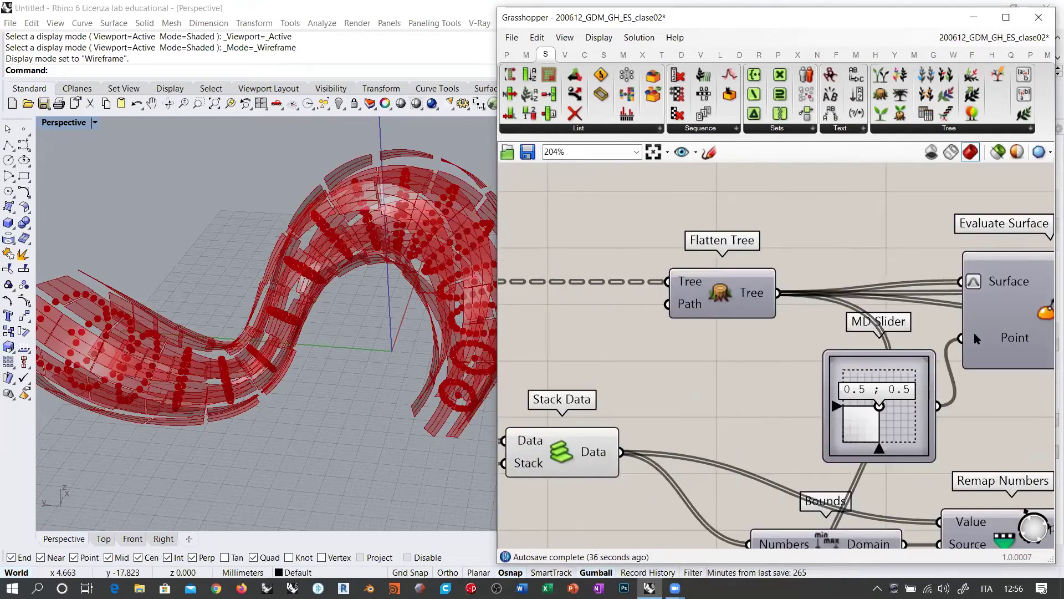
pyautogui.moveTo(976, 338); pyautogui.dragTo(734, 313, button='right')
pyautogui.moveTo(874, 336); pyautogui.dragTo(623, 320, button='right')
pyautogui.moveTo(876, 355); pyautogui.dragTo(762, 313, button='right')
pyautogui.moveTo(845, 366); pyautogui.dragTo(768, 367, button='right')
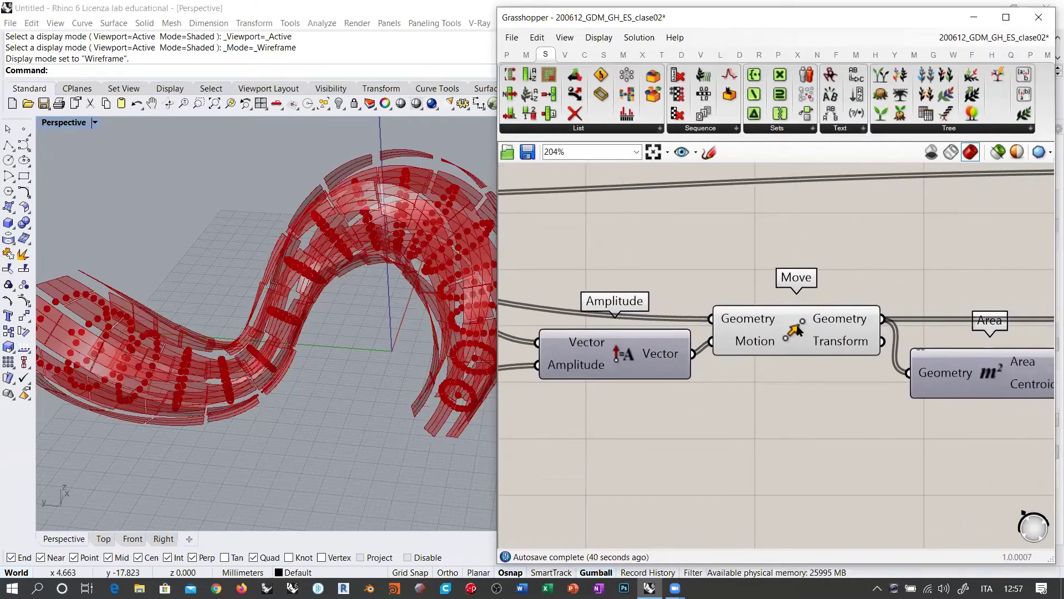
pyautogui.click(807, 344)
pyautogui.scroll(-5, 865, 386)
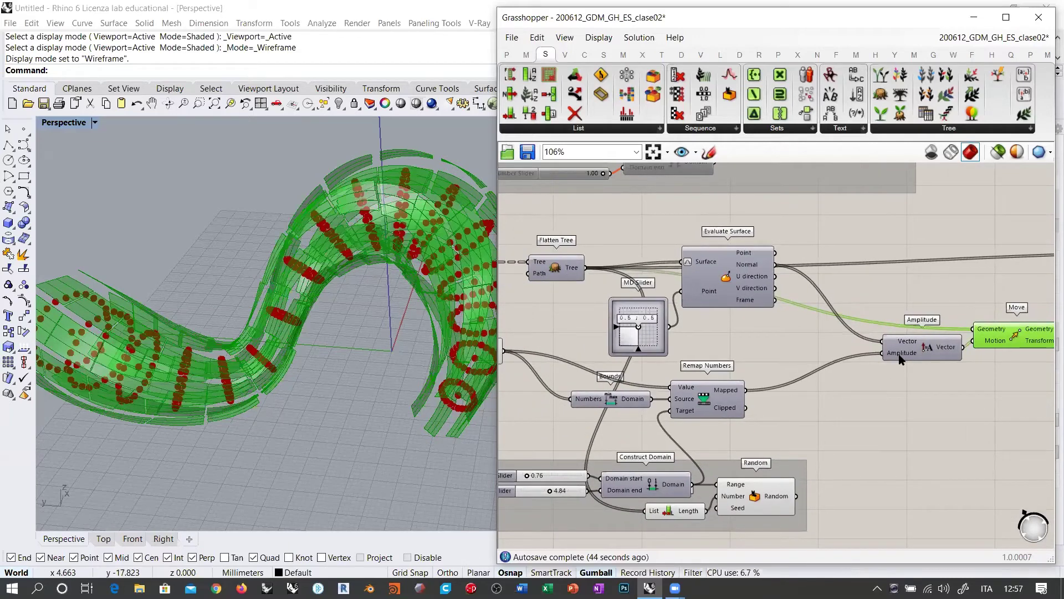
# - Return to the Flip Matrix below Isotrim and examine how it orders the surfaces for the radius calculation
pyautogui.moveTo(521, 376); pyautogui.dragTo(926, 400, button='right')
pyautogui.scroll(1, 693, 366)
pyautogui.moveTo(693, 366); pyautogui.dragTo(870, 396, button='right')
pyautogui.scroll(3, 723, 360)
pyautogui.click(712, 360)
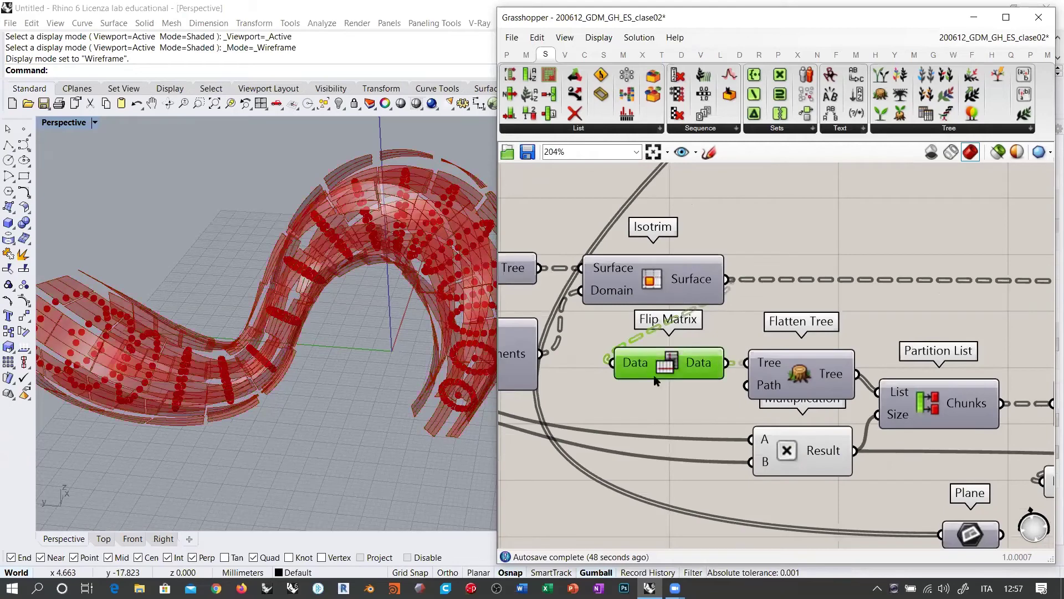
pyautogui.moveTo(699, 367)
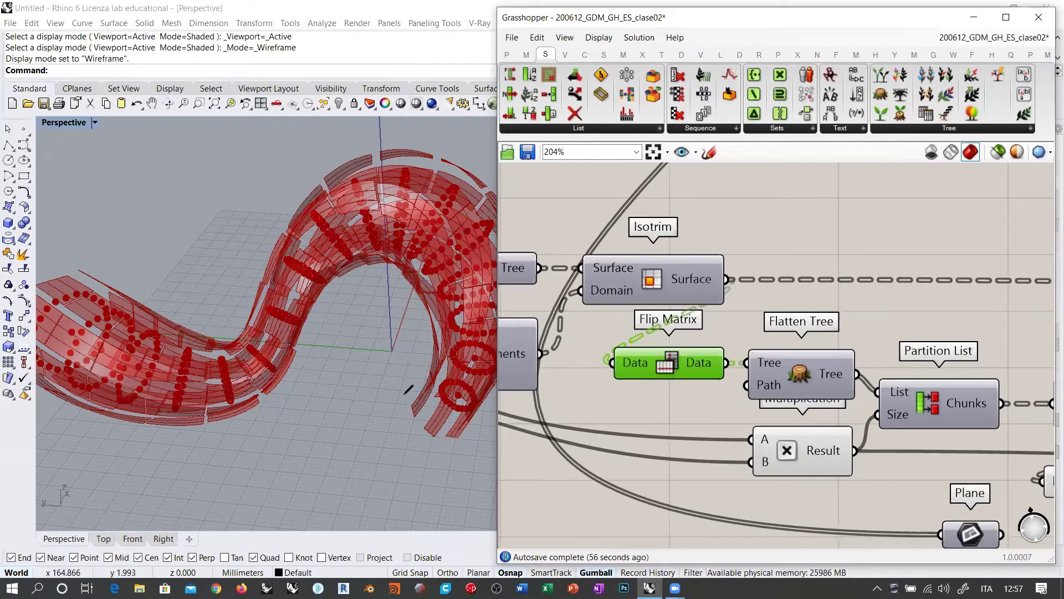
pyautogui.moveTo(402, 397)
pyautogui.mouseDown()
pyautogui.moveTo(408, 382)
pyautogui.moveTo(358, 285)
pyautogui.moveTo(311, 388)
pyautogui.moveTo(176, 455)
pyautogui.moveTo(112, 446)
pyautogui.mouseUp()
pyautogui.moveTo(97, 439)
pyautogui.mouseDown()
pyautogui.moveTo(88, 441)
pyautogui.moveTo(123, 462)
pyautogui.mouseUp()
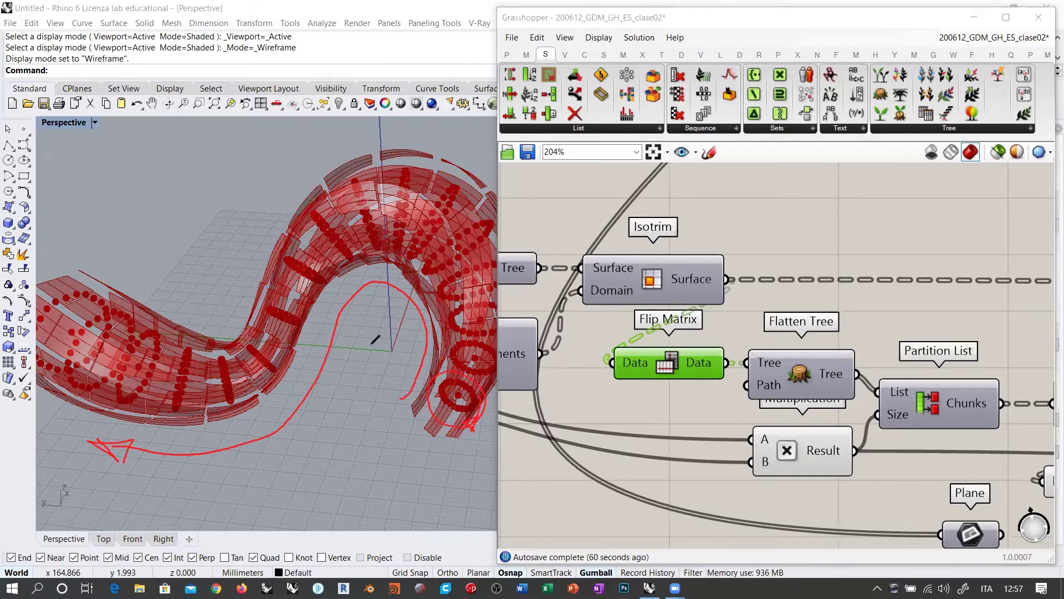
pyautogui.moveTo(352, 160); pyautogui.dragTo(366, 157)
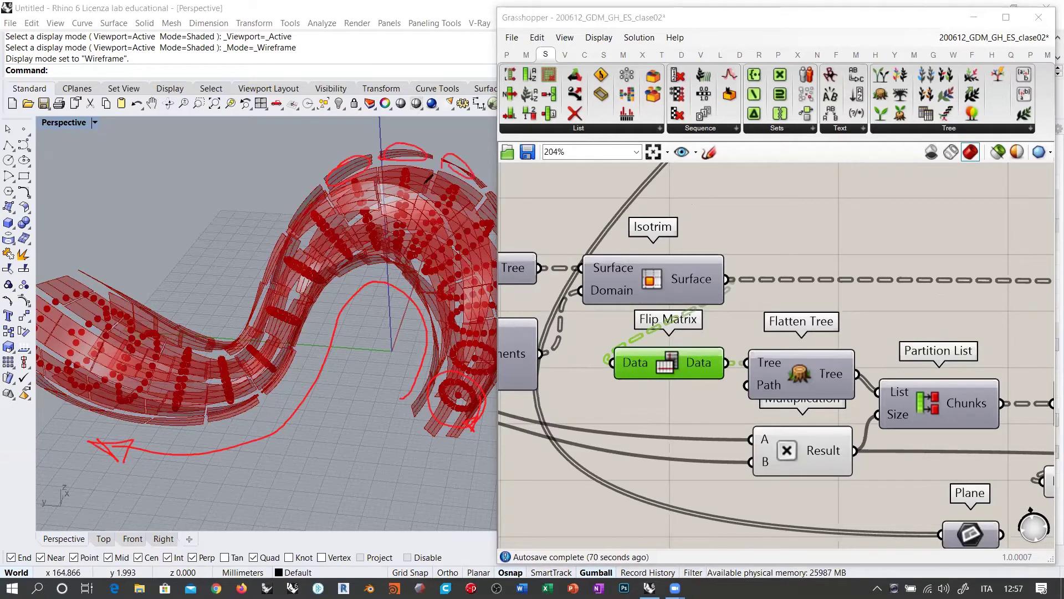
pyautogui.click(445, 57)
# - Move Flip Matrix directly after Isotrim and connect its Data output to the Flatten Tree before Evaluate Surface, replacing Isotrim's Surface output
pyautogui.click(773, 247)
pyautogui.scroll(-2, 745, 294)
pyautogui.moveTo(740, 318); pyautogui.dragTo(637, 304, button='right')
pyautogui.moveTo(593, 334); pyautogui.dragTo(693, 277)
pyautogui.moveTo(650, 294); pyautogui.dragTo(571, 270, button='right')
pyautogui.scroll(-3, 576, 292)
pyautogui.moveTo(571, 269); pyautogui.dragTo(568, 266)
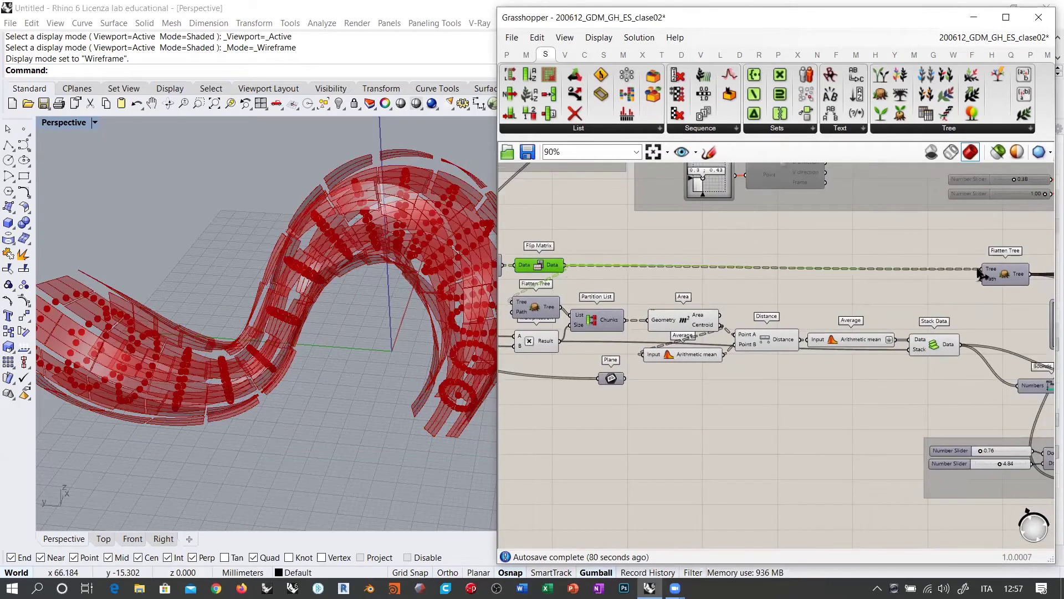
pyautogui.click(788, 246)
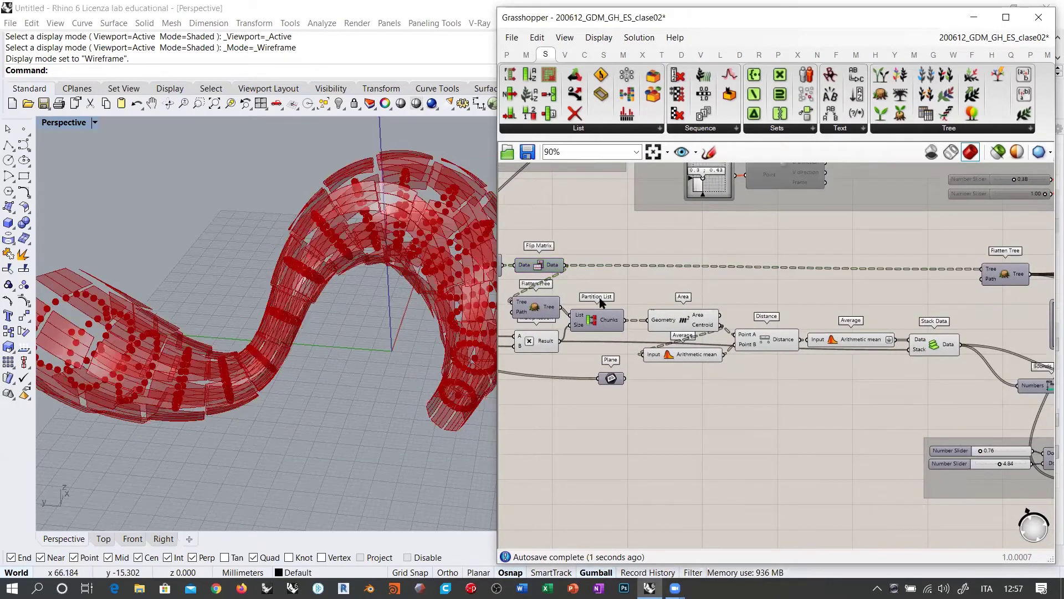
# - Review the rewired definition from the radius branch's Flatten Tree through Stack Data and Remap Numbers to Amplitude
pyautogui.scroll(-1, 752, 336)
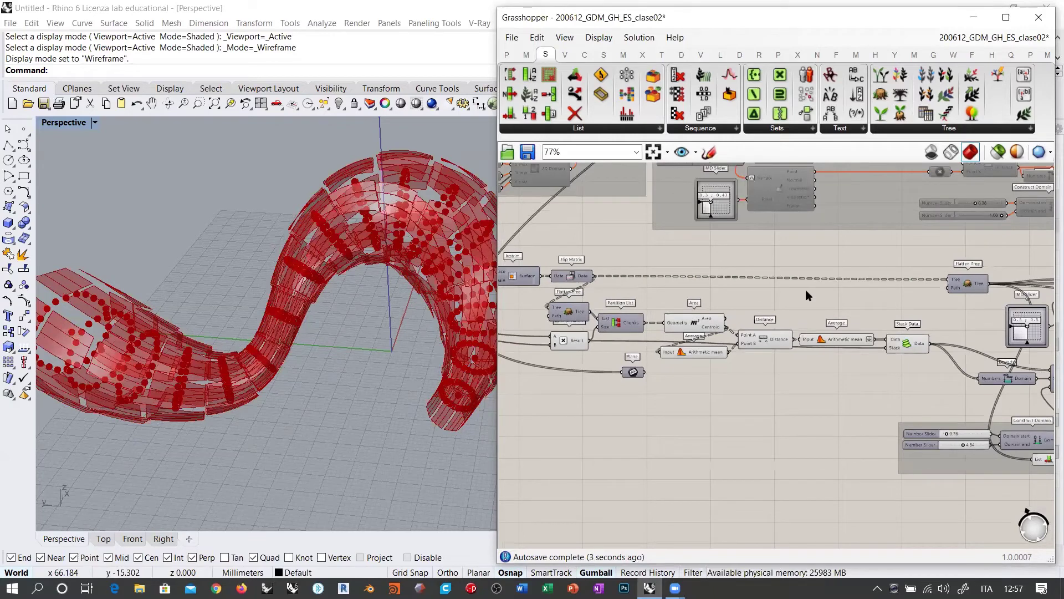
pyautogui.click(570, 314)
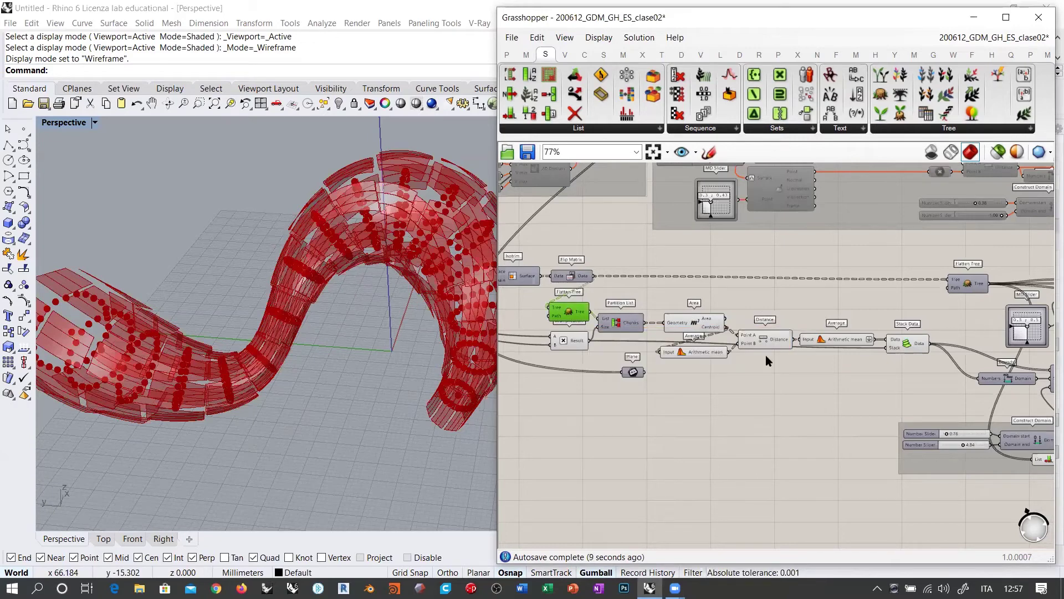
pyautogui.click(872, 358)
pyautogui.moveTo(872, 359); pyautogui.dragTo(597, 333, button='right')
pyautogui.moveTo(686, 292); pyautogui.dragTo(631, 320, button='right')
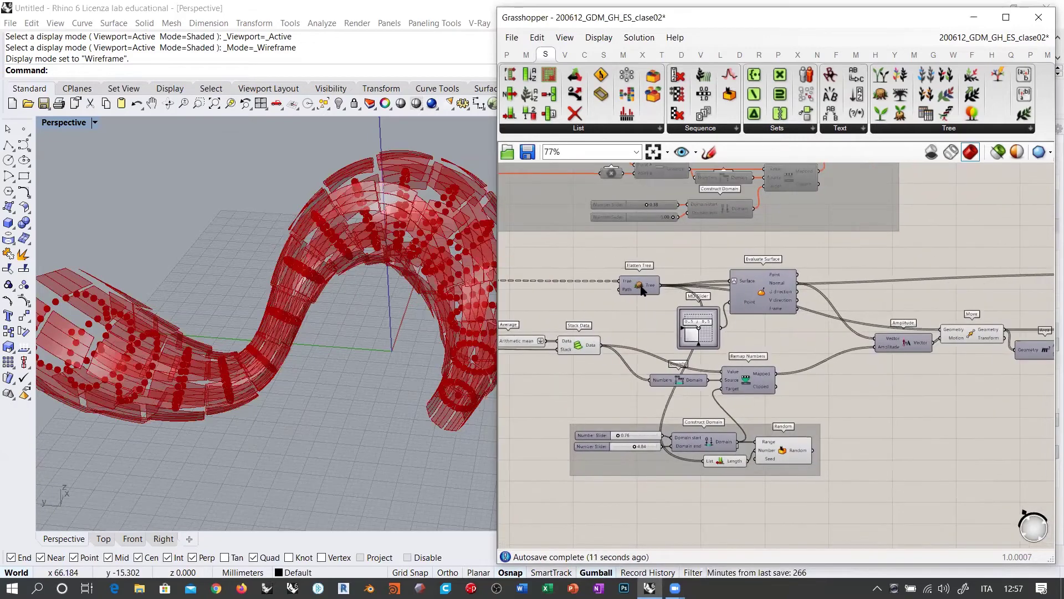
pyautogui.scroll(2, 642, 291)
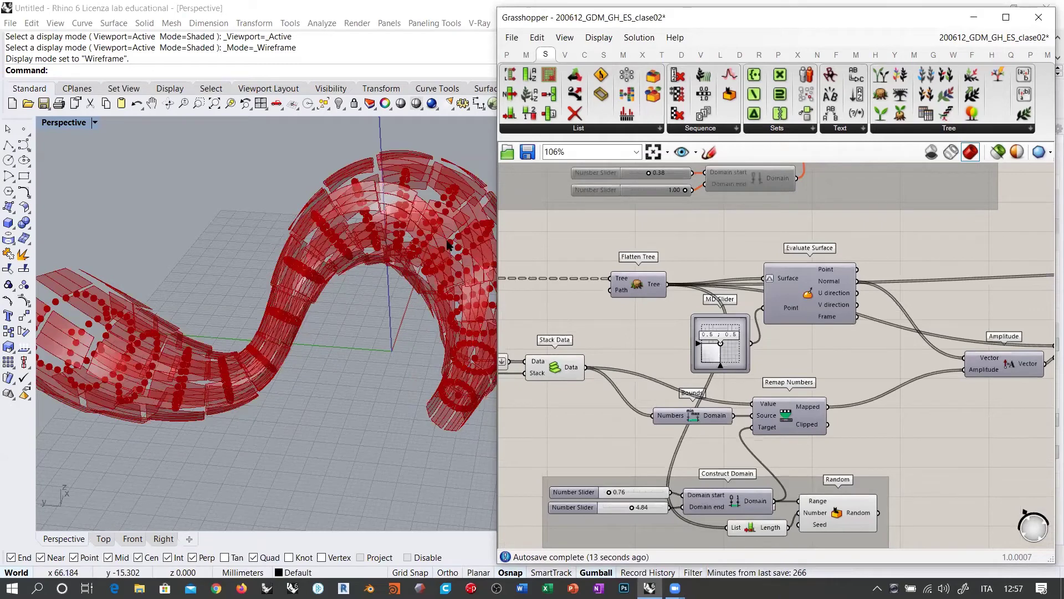
# - Turn off the preview of the Move component that displaces the panels
pyautogui.moveTo(793, 281); pyautogui.dragTo(736, 278, button='right')
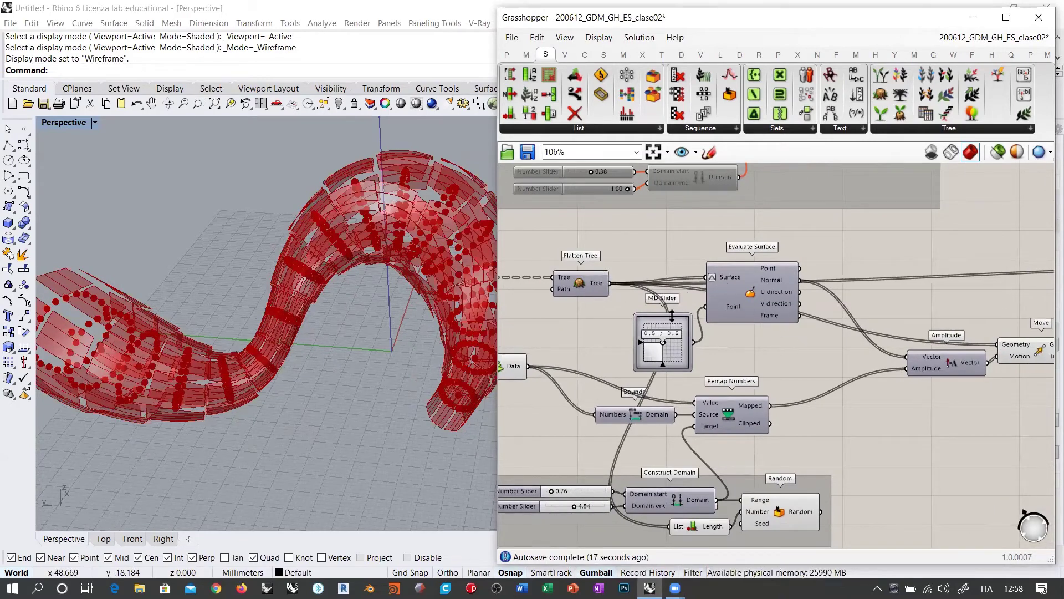
pyautogui.moveTo(322, 321); pyautogui.dragTo(69, 324, button='right')
pyautogui.scroll(5, 282, 355)
pyautogui.scroll(-4, 327, 324)
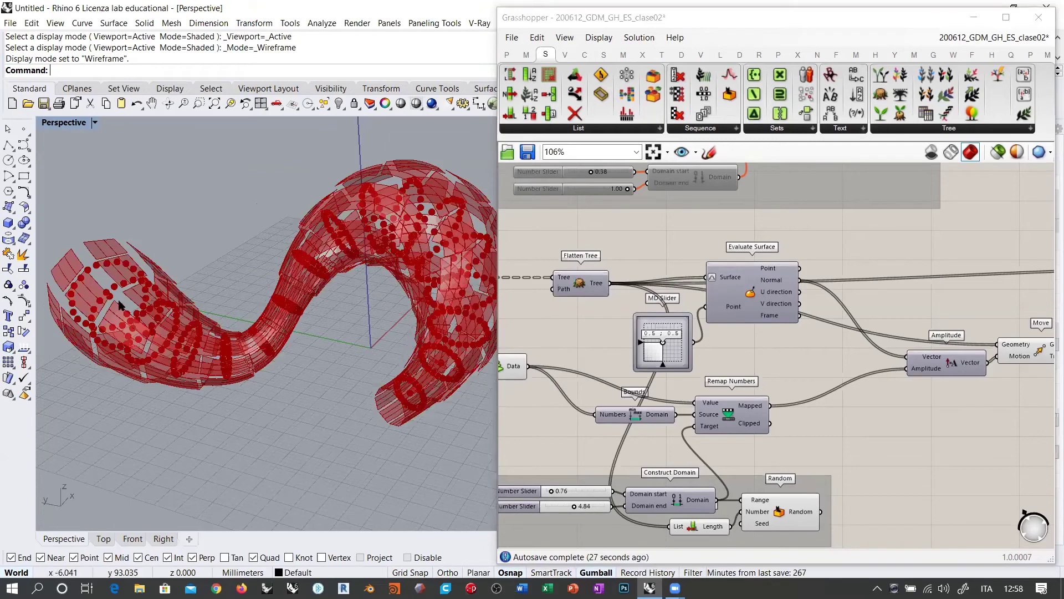
pyautogui.moveTo(356, 285); pyautogui.dragTo(393, 266, button='right')
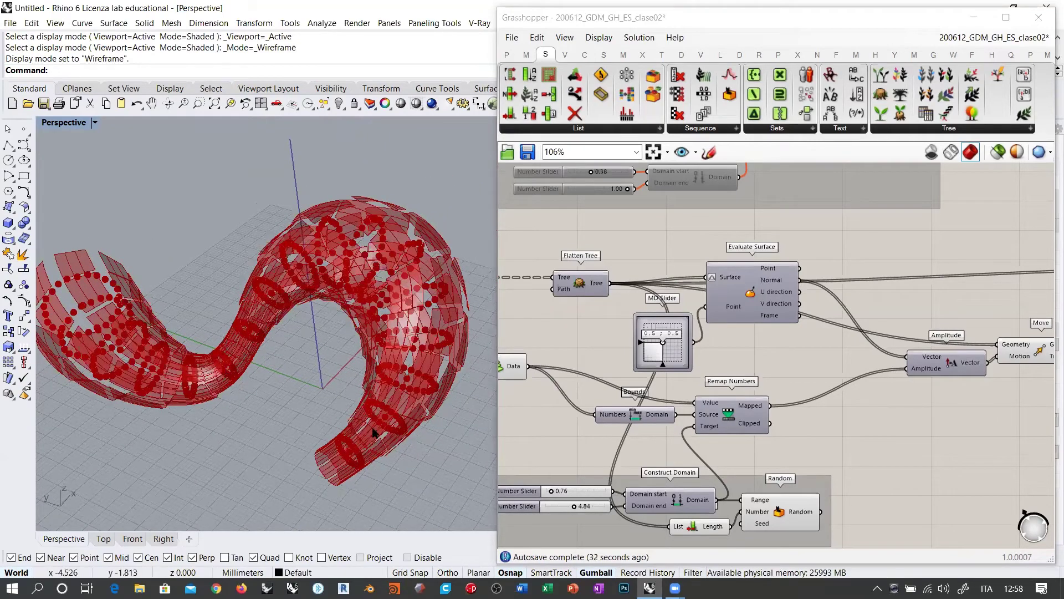
pyautogui.moveTo(869, 384); pyautogui.dragTo(716, 361, button='right')
pyautogui.scroll(-1, 709, 368)
pyautogui.click(822, 343)
pyautogui.hotkey('ctrl', 'q')
# - Turn off the previews of the Area and Average components that supply the Distance calculation's points
pyautogui.moveTo(571, 402); pyautogui.dragTo(731, 384, button='right')
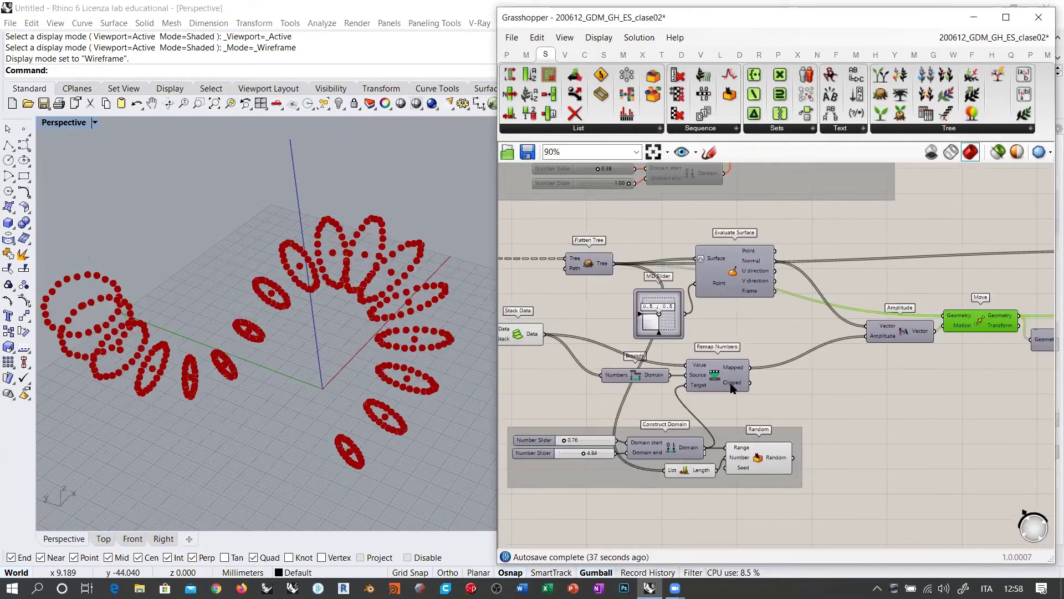
pyautogui.moveTo(529, 361); pyautogui.dragTo(726, 352, button='right')
pyautogui.moveTo(710, 301); pyautogui.dragTo(585, 362, button='right')
pyautogui.click(587, 331)
pyautogui.click(594, 363)
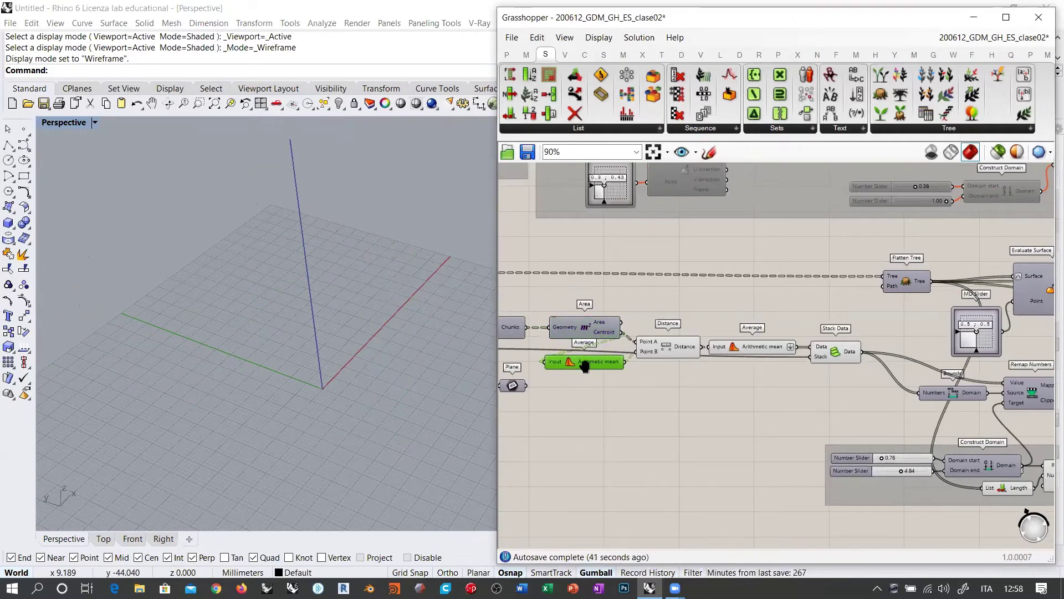
# - Enable the final Loft that combines the two Join Curves outputs
pyautogui.moveTo(887, 358); pyautogui.dragTo(570, 360, button='right')
pyautogui.moveTo(853, 358); pyautogui.dragTo(595, 357, button='right')
pyautogui.moveTo(865, 337); pyautogui.dragTo(738, 346, button='right')
pyautogui.scroll(3, 739, 343)
pyautogui.click(757, 327)
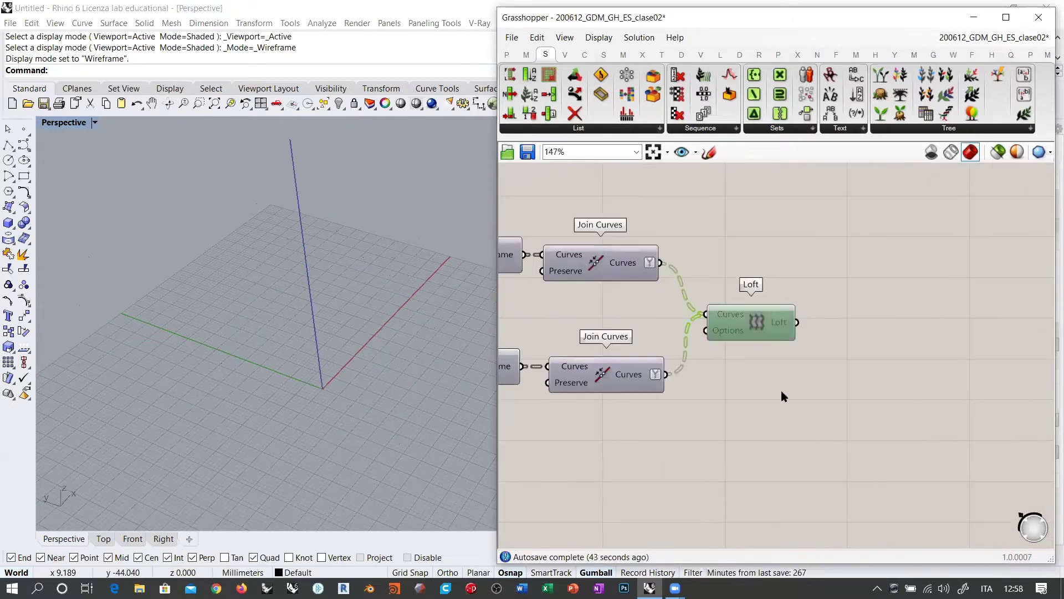
pyautogui.hotkey('ctrl', 'e')
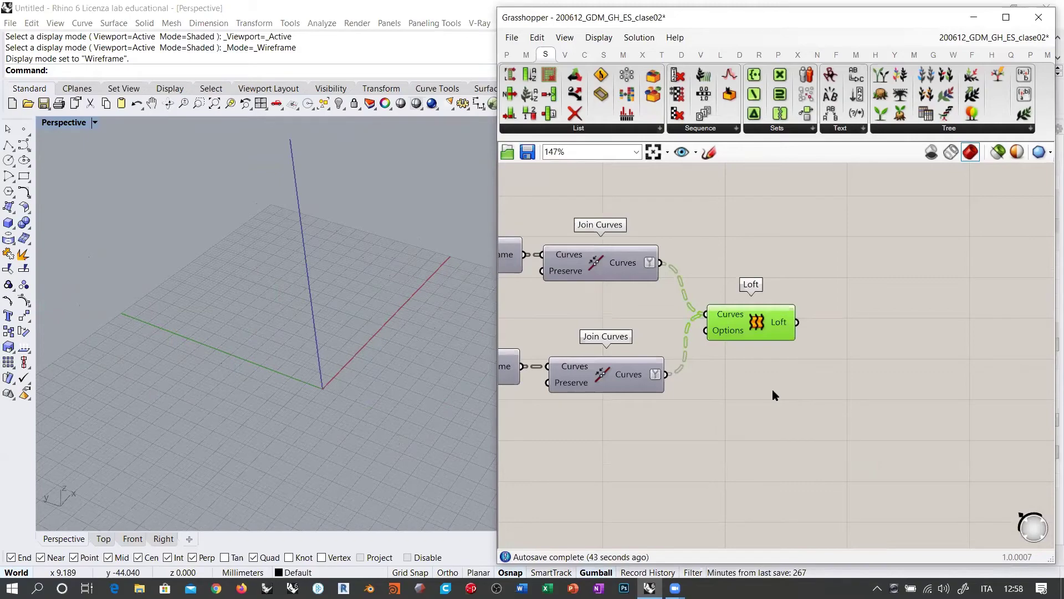
pyautogui.click(765, 371)
# - Turn on the preview of the Scale component ahead of the lower Brep Wireframe
pyautogui.moveTo(310, 364); pyautogui.dragTo(312, 239, button='right')
pyautogui.moveTo(627, 334); pyautogui.dragTo(843, 339, button='right')
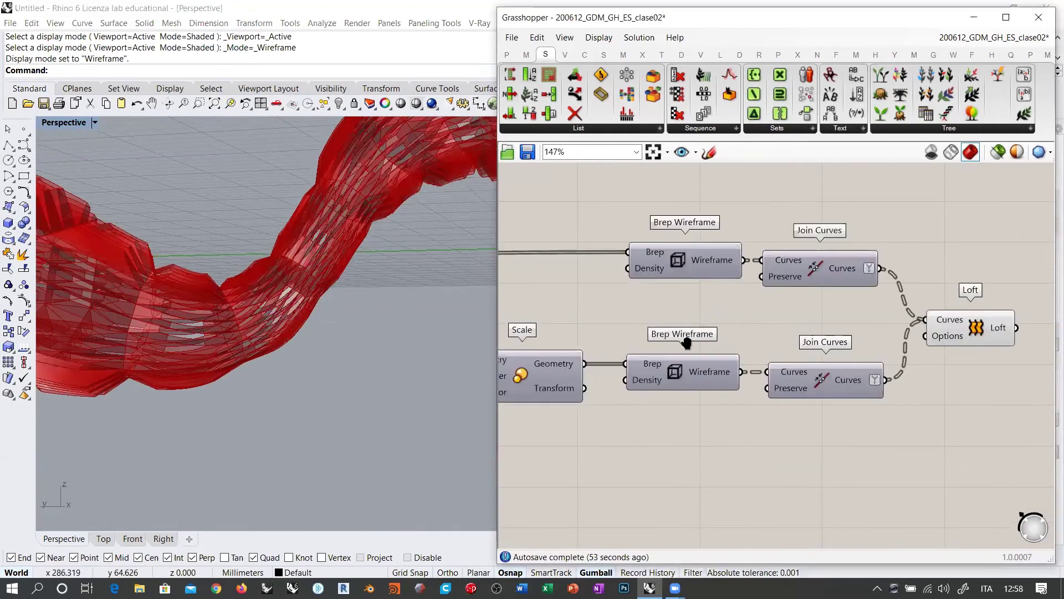
pyautogui.moveTo(687, 342); pyautogui.dragTo(943, 321, button='right')
pyautogui.click(792, 365)
pyautogui.click(790, 404)
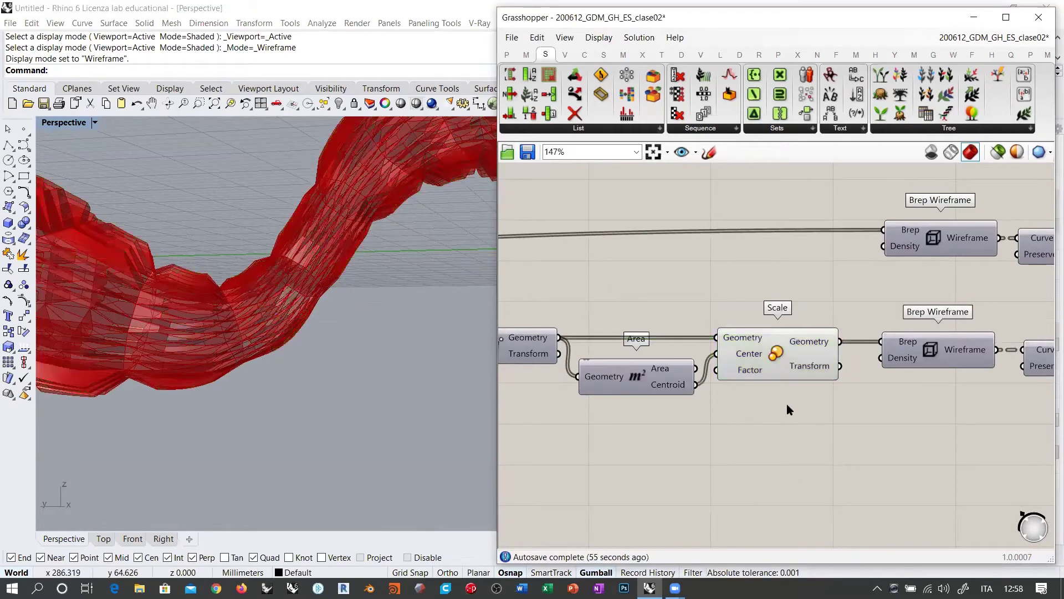
# - Examine the lofted panels along the whole tube from several angles, alongside the part of the definition that produces them
pyautogui.moveTo(338, 266)
pyautogui.mouseDown(button='right')
pyautogui.moveTo(361, 255)
pyautogui.moveTo(328, 283)
pyautogui.moveTo(295, 288)
pyautogui.moveTo(369, 291)
pyautogui.moveTo(335, 277)
pyautogui.moveTo(250, 278)
pyautogui.moveTo(407, 272)
pyautogui.moveTo(340, 273)
pyautogui.moveTo(378, 282)
pyautogui.moveTo(361, 280)
pyautogui.moveTo(365, 266)
pyautogui.moveTo(402, 206)
pyautogui.moveTo(326, 240)
pyautogui.moveTo(329, 252)
pyautogui.moveTo(309, 260)
pyautogui.moveTo(325, 272)
pyautogui.mouseUp(button='right')
pyautogui.moveTo(850, 346); pyautogui.dragTo(972, 329, button='right')
pyautogui.scroll(-6, 971, 328)
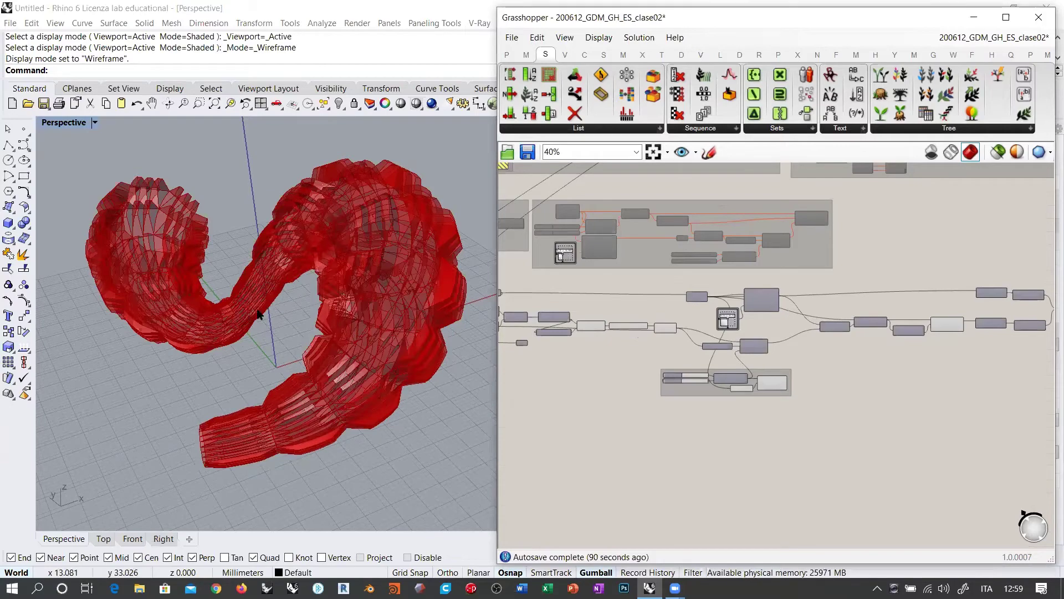
pyautogui.moveTo(278, 364); pyautogui.dragTo(283, 383, button='right')
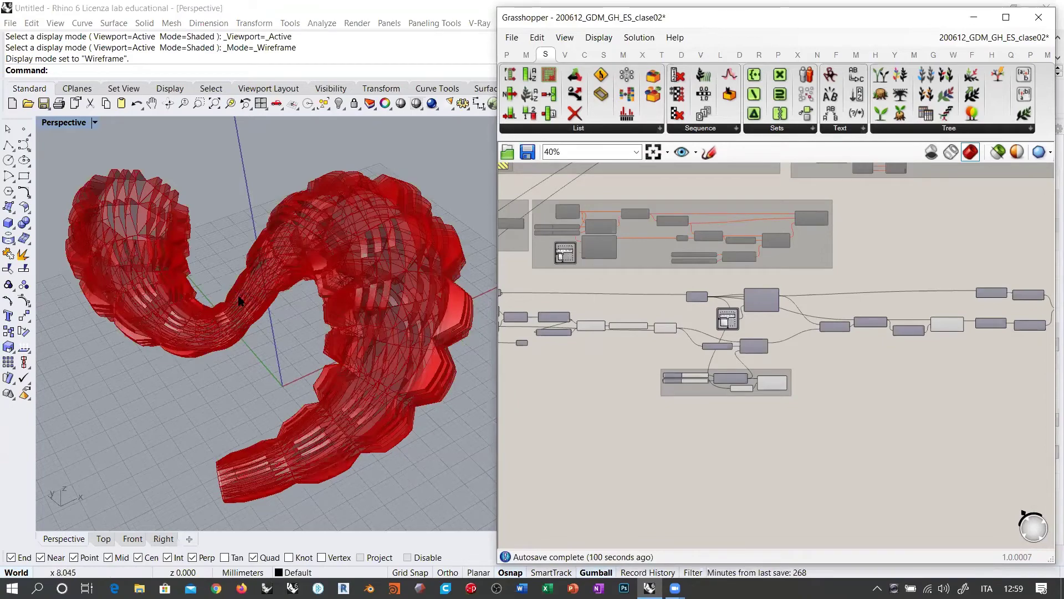
pyautogui.moveTo(268, 293); pyautogui.dragTo(235, 308, button='right')
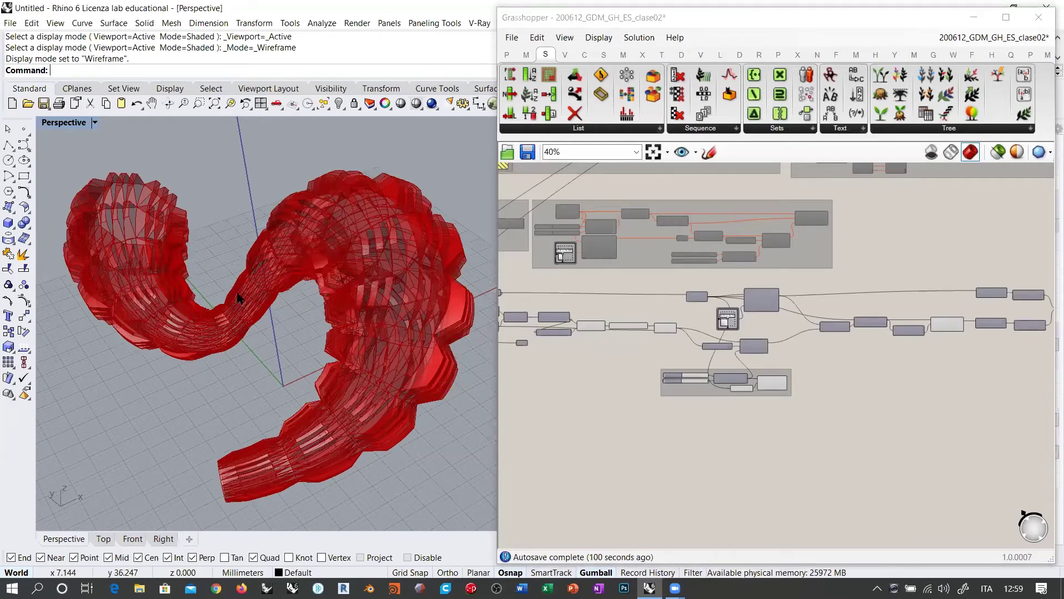
pyautogui.moveTo(589, 359); pyautogui.dragTo(809, 382, button='right')
pyautogui.scroll(1, 689, 323)
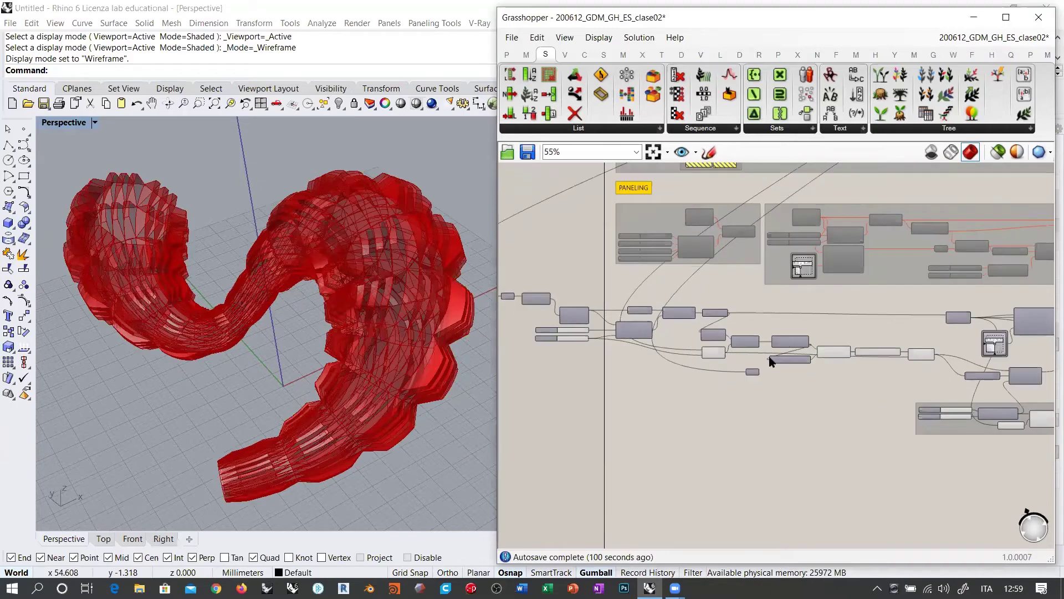
pyautogui.scroll(1, 774, 348)
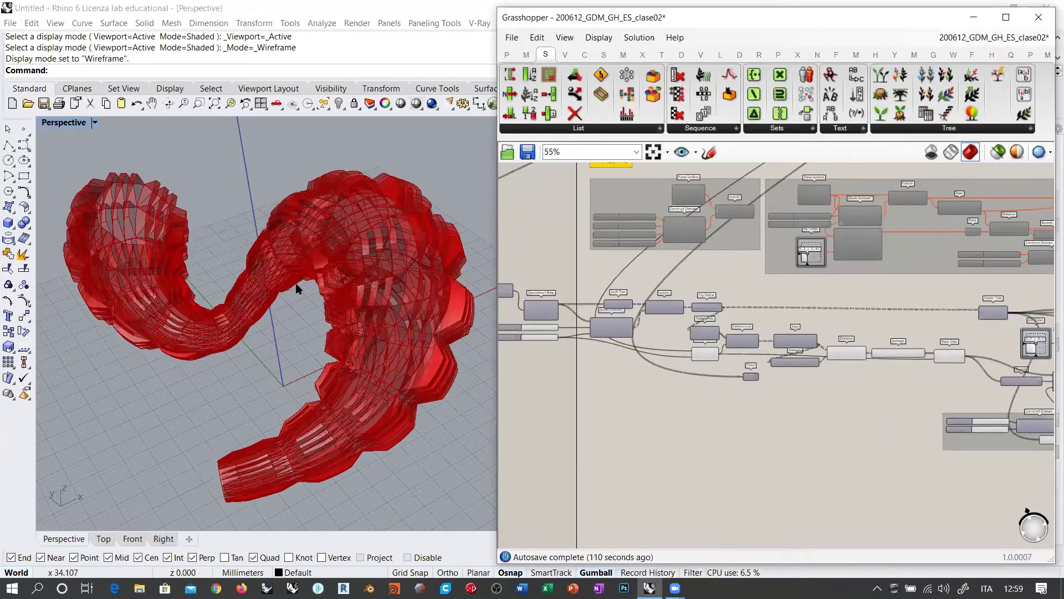
pyautogui.moveTo(298, 288); pyautogui.dragTo(318, 250, button='right')
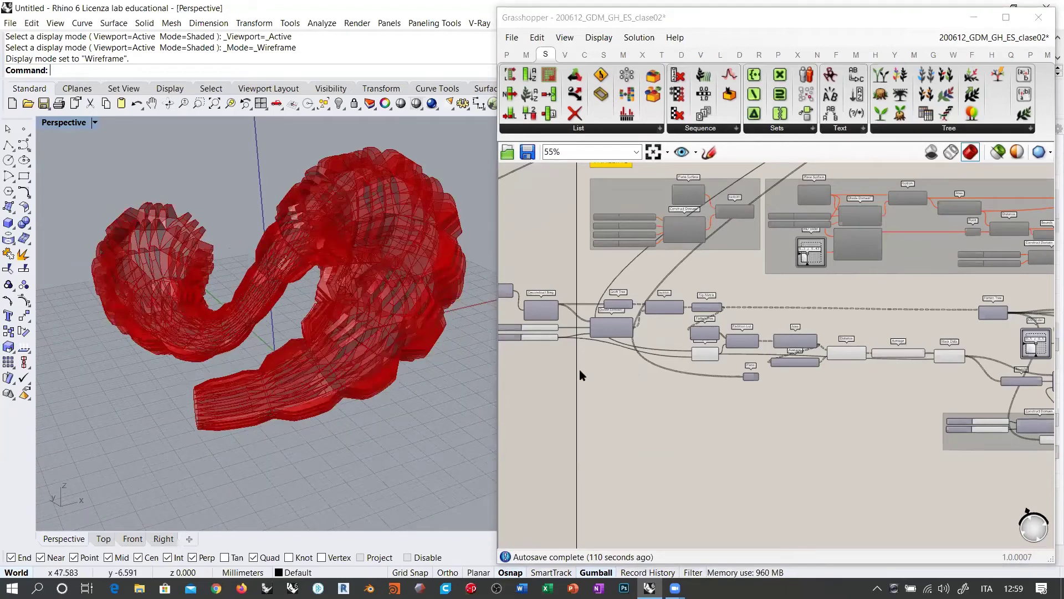
# - Move the Curve and Loft components down in line with the Deconstruct Brep input
pyautogui.scroll(3, 580, 369)
pyautogui.scroll(1, 667, 313)
pyautogui.moveTo(634, 275); pyautogui.dragTo(546, 340)
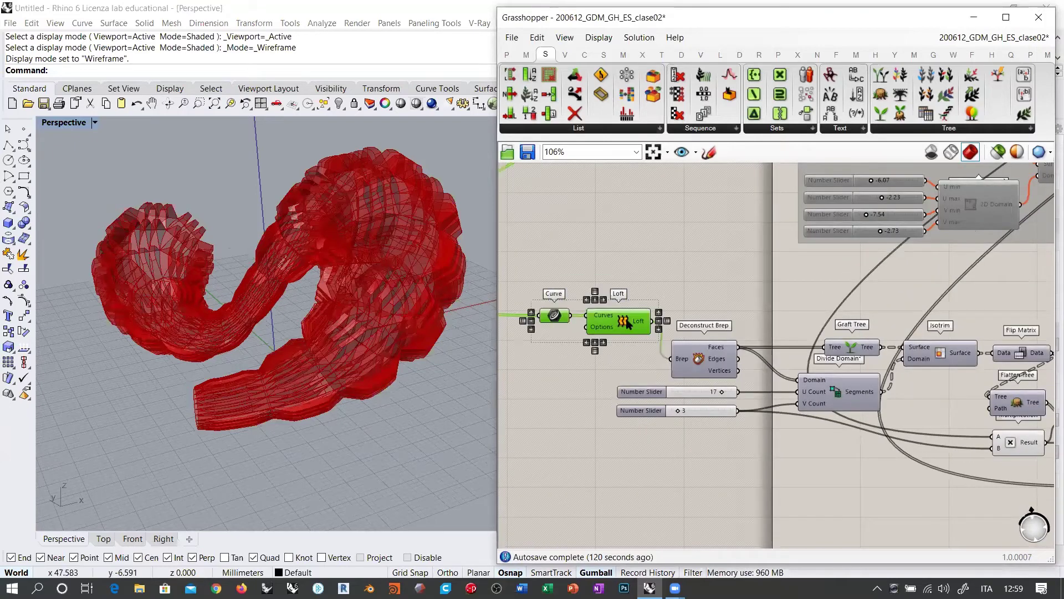
pyautogui.moveTo(623, 317); pyautogui.dragTo(626, 354)
pyautogui.click(615, 338)
pyautogui.click(625, 358)
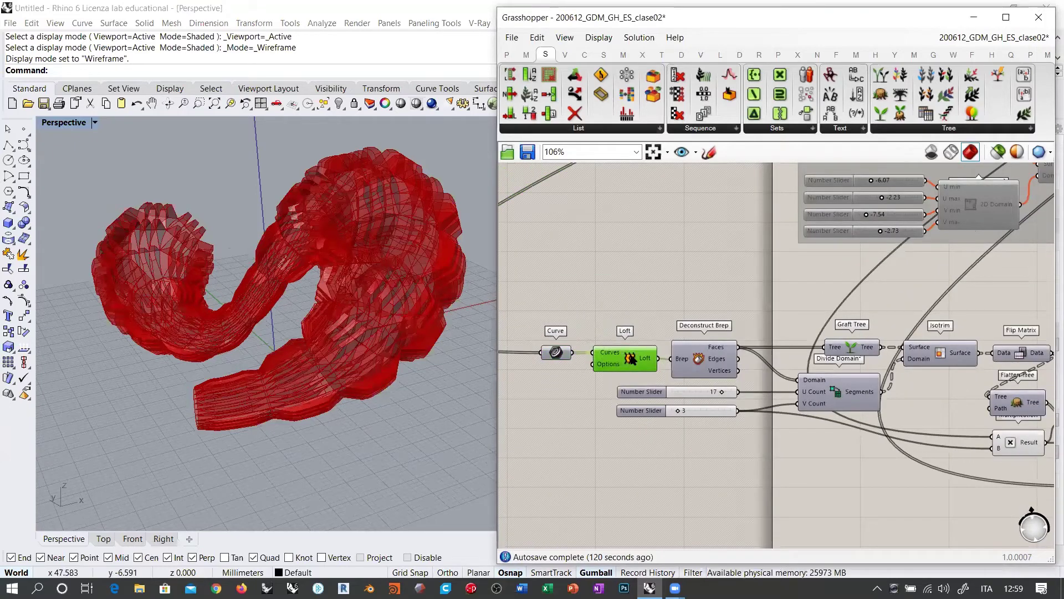
pyautogui.scroll(2, 602, 360)
pyautogui.scroll(1, 543, 341)
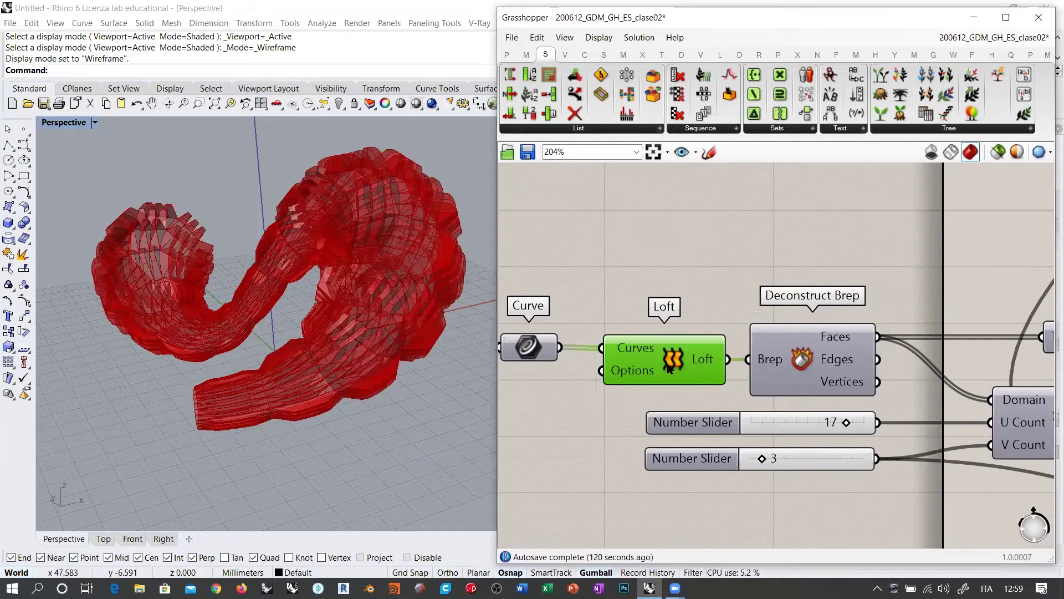
pyautogui.click(542, 348)
pyautogui.click(580, 296)
# - Shift the chain from Amplitude through the final Loft closer to Evaluate Surface and Remap Numbers
pyautogui.scroll(-6, 580, 297)
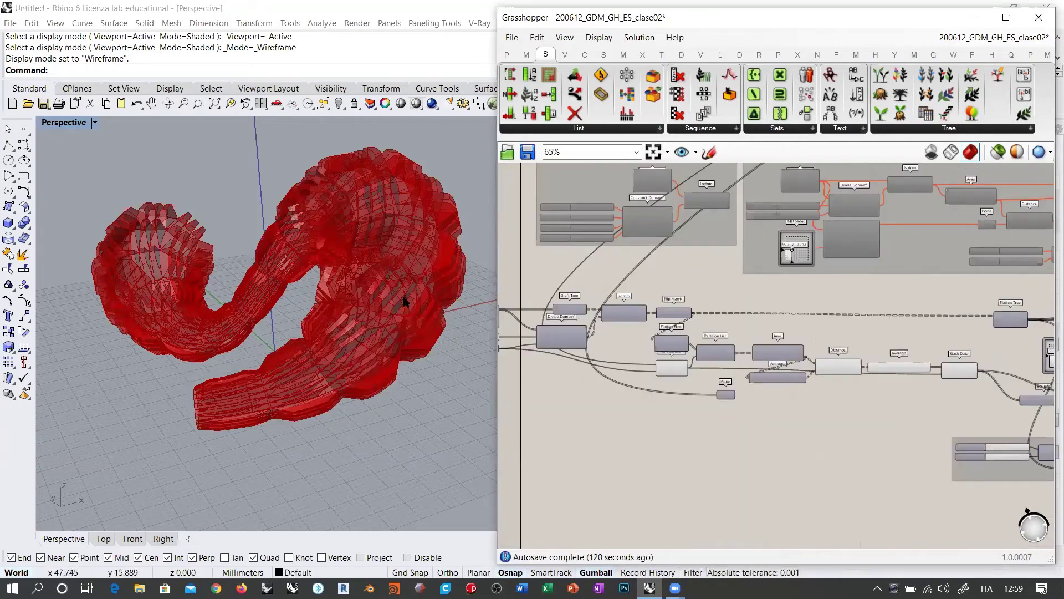
pyautogui.moveTo(344, 271); pyautogui.dragTo(284, 312, button='right')
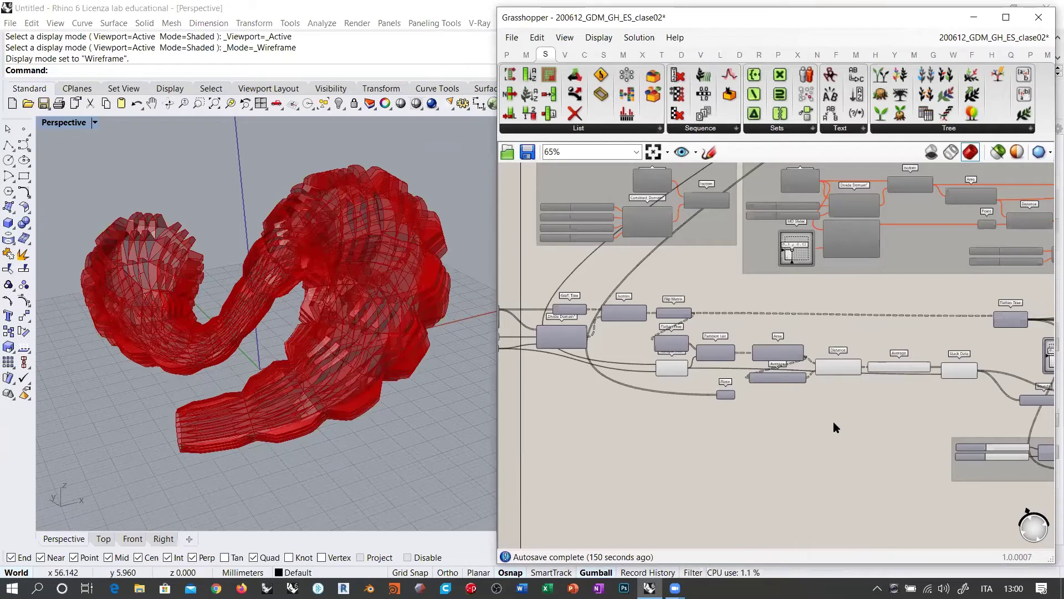
pyautogui.scroll(-5, 648, 397)
pyautogui.scroll(-2, 654, 449)
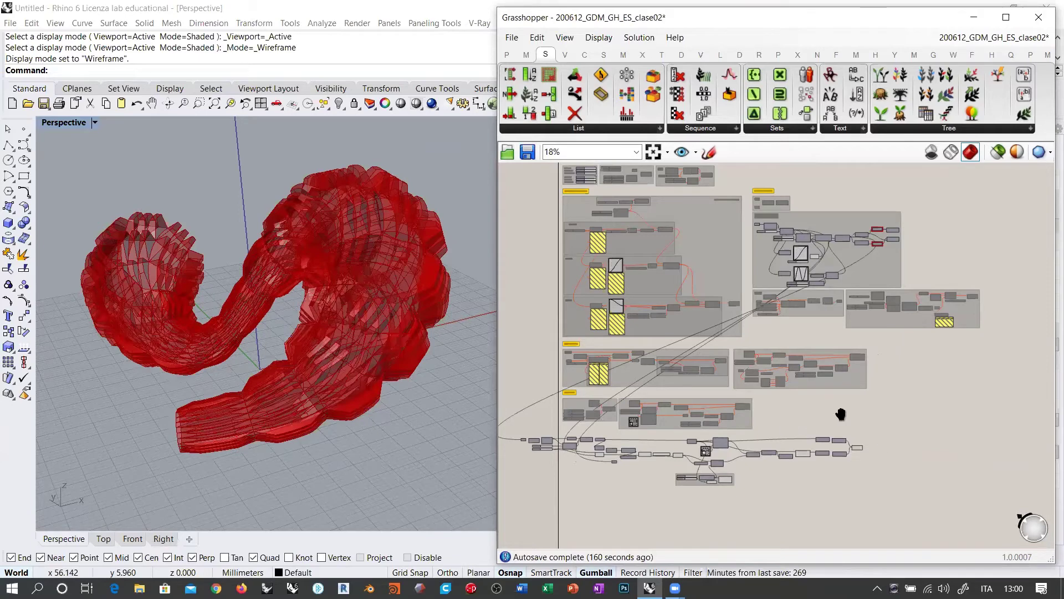
pyautogui.scroll(3, 906, 452)
pyautogui.scroll(1, 1023, 444)
pyautogui.moveTo(995, 380); pyautogui.dragTo(733, 427)
pyautogui.moveTo(737, 426); pyautogui.dragTo(704, 426)
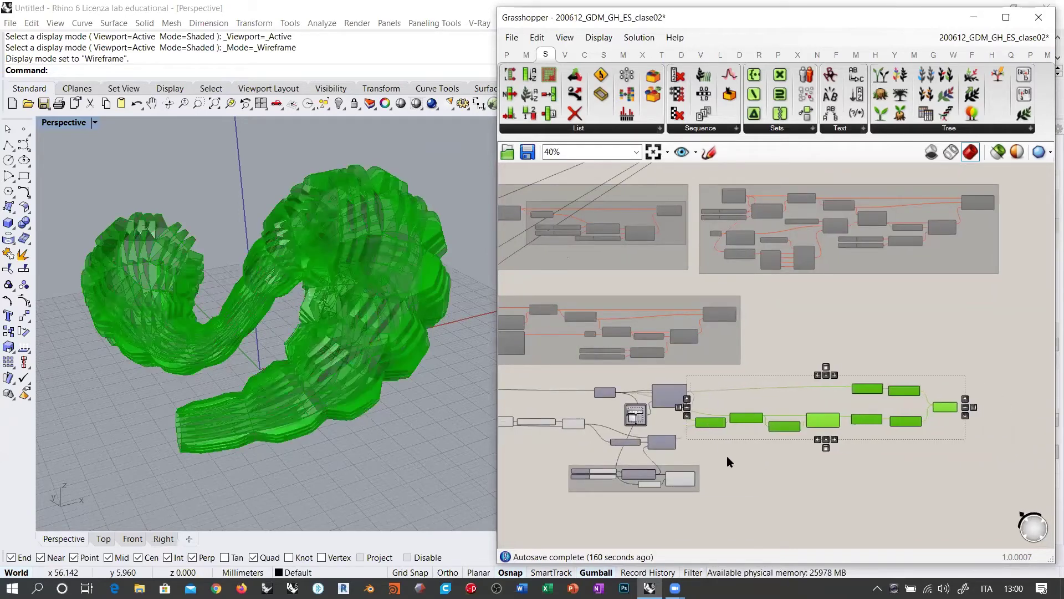
pyautogui.click(727, 456)
# - Move Flatten Tree, MD Slider and Evaluate Surface together so they sit more directly above Stack Data and Remap Numbers
pyautogui.scroll(4, 593, 398)
pyautogui.scroll(1, 651, 396)
pyautogui.moveTo(793, 338); pyautogui.dragTo(609, 450)
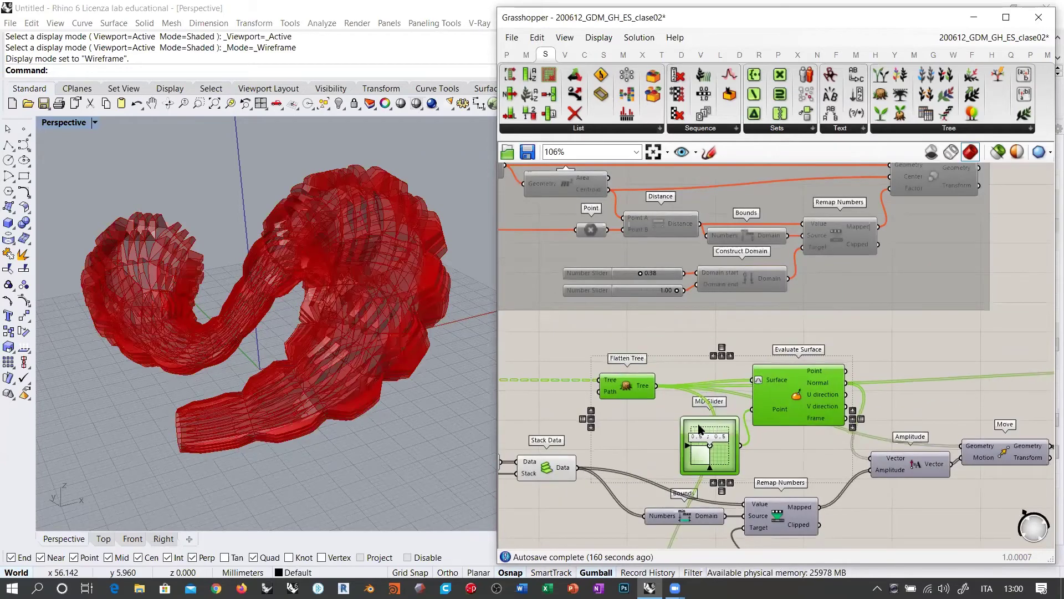
pyautogui.moveTo(723, 419); pyautogui.dragTo(683, 430)
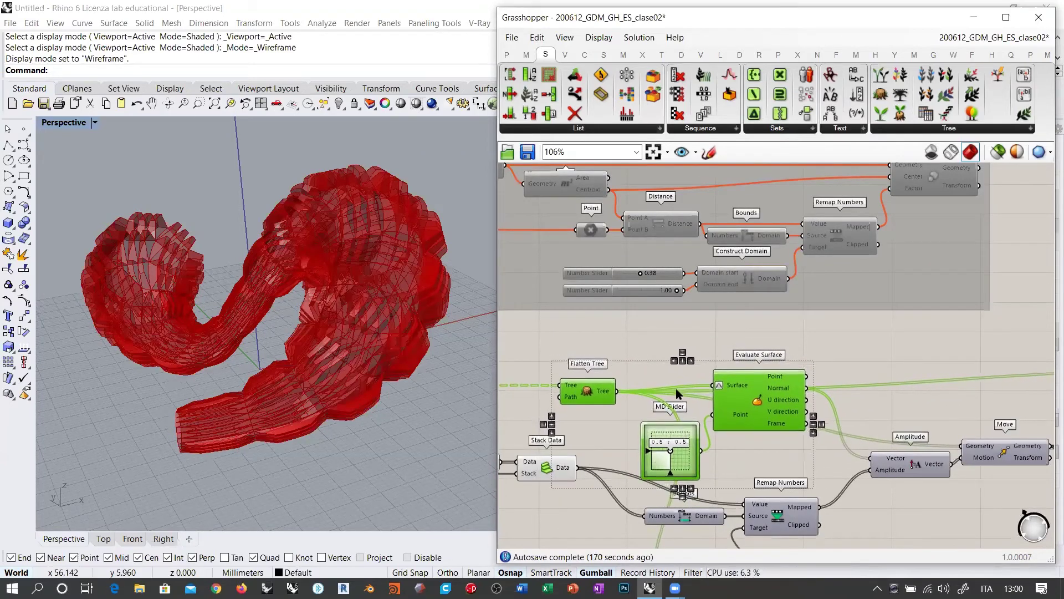
# - Move the group with the number sliders, Construct Domain and Random closer beneath Remap Numbers
pyautogui.click(809, 362)
pyautogui.scroll(-2, 810, 361)
pyautogui.moveTo(826, 468); pyautogui.dragTo(624, 380)
pyautogui.scroll(2, 803, 395)
pyautogui.moveTo(715, 436); pyautogui.dragTo(690, 418)
# - Connect the Random output to the Amplitude input in place of Remap Numbers' Mapped output, and inspect the resulting panels
pyautogui.click(820, 414)
pyautogui.moveTo(819, 414); pyautogui.dragTo(780, 422, button='right')
pyautogui.moveTo(727, 453); pyautogui.dragTo(748, 333)
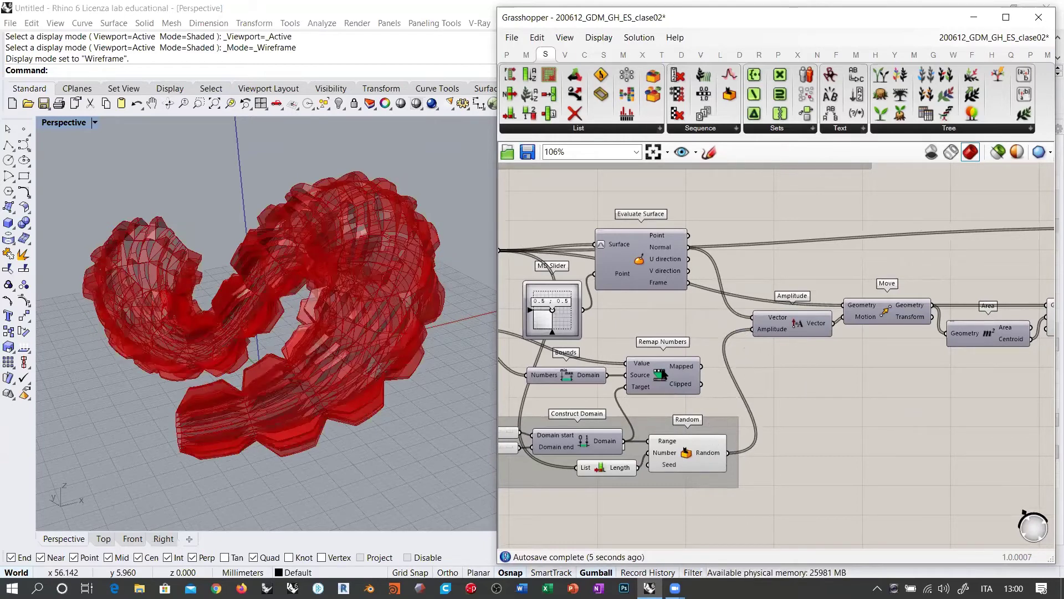
pyautogui.moveTo(280, 351)
pyautogui.mouseDown(button='right')
pyautogui.moveTo(320, 379)
pyautogui.moveTo(290, 367)
pyautogui.moveTo(286, 342)
pyautogui.mouseUp(button='right')
# - Move the chain from Amplitude through the final Loft away from Random to free space between them
pyautogui.moveTo(782, 355); pyautogui.dragTo(723, 367, button='right')
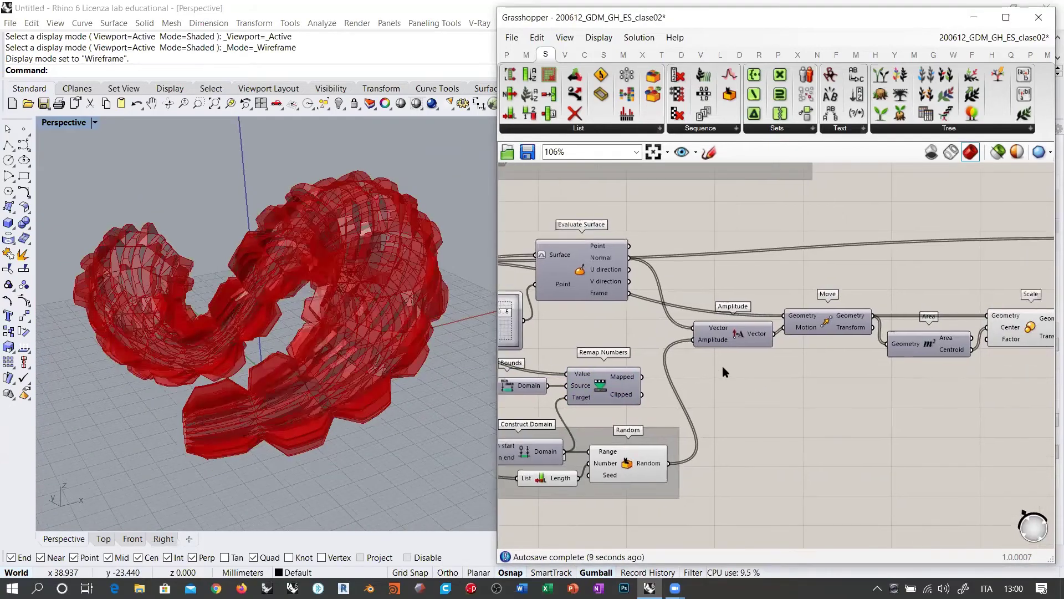
pyautogui.scroll(-4, 817, 370)
pyautogui.moveTo(934, 269); pyautogui.dragTo(589, 375)
pyautogui.scroll(4, 584, 339)
pyautogui.click(687, 361)
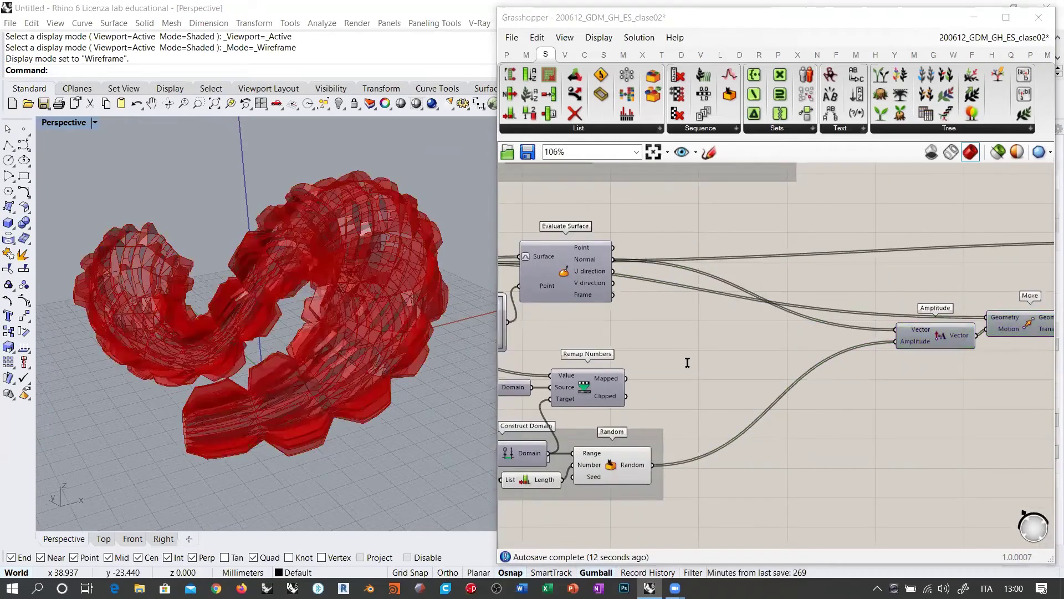
# - Add a Stream Filter and a Value List in the free space before Amplitude
pyautogui.doubleClick(687, 362)
pyautogui.write('strea')
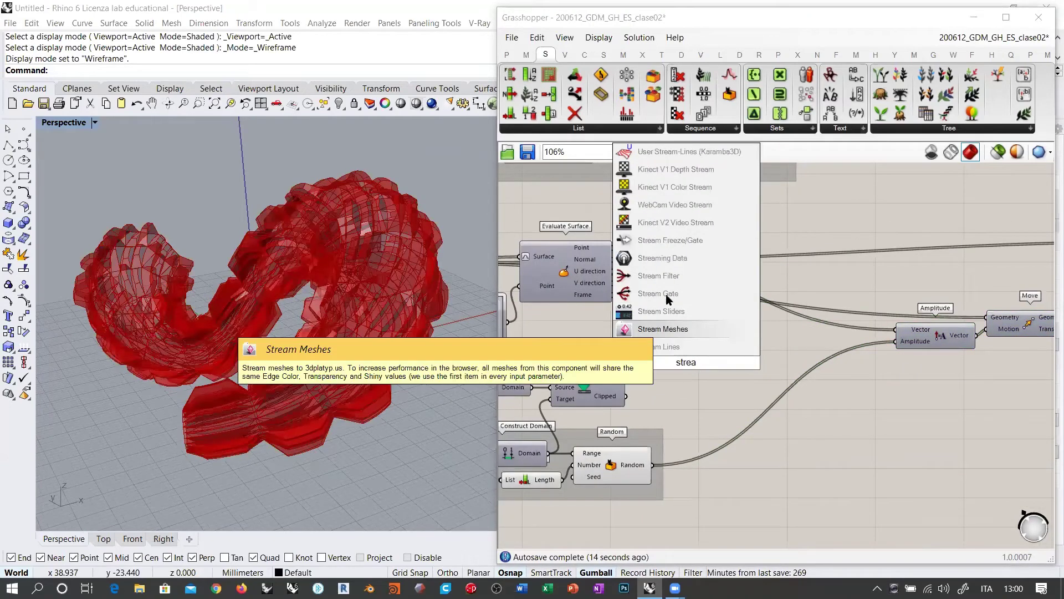
pyautogui.click(659, 275)
pyautogui.doubleClick(708, 342)
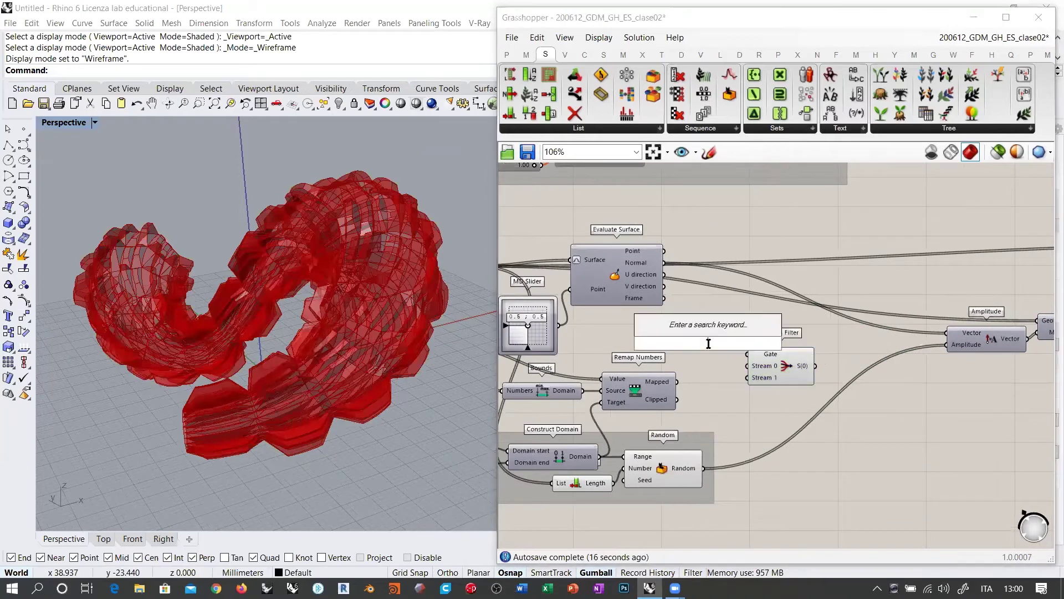
pyautogui.write('value')
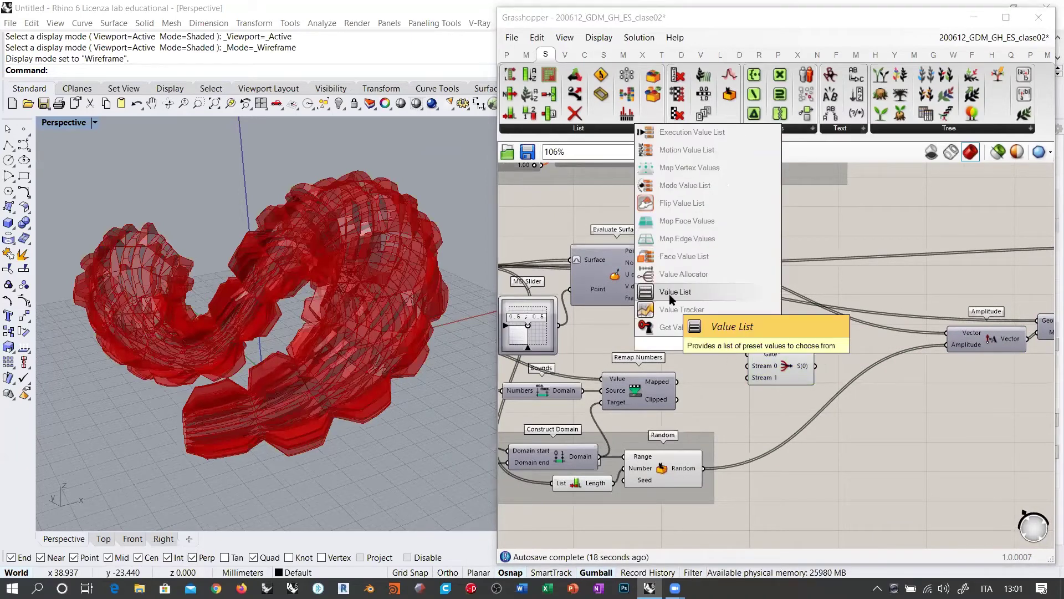
pyautogui.click(668, 295)
# - Rename the Value List as ALTURAS
pyautogui.scroll(4, 707, 367)
pyautogui.doubleClick(672, 323)
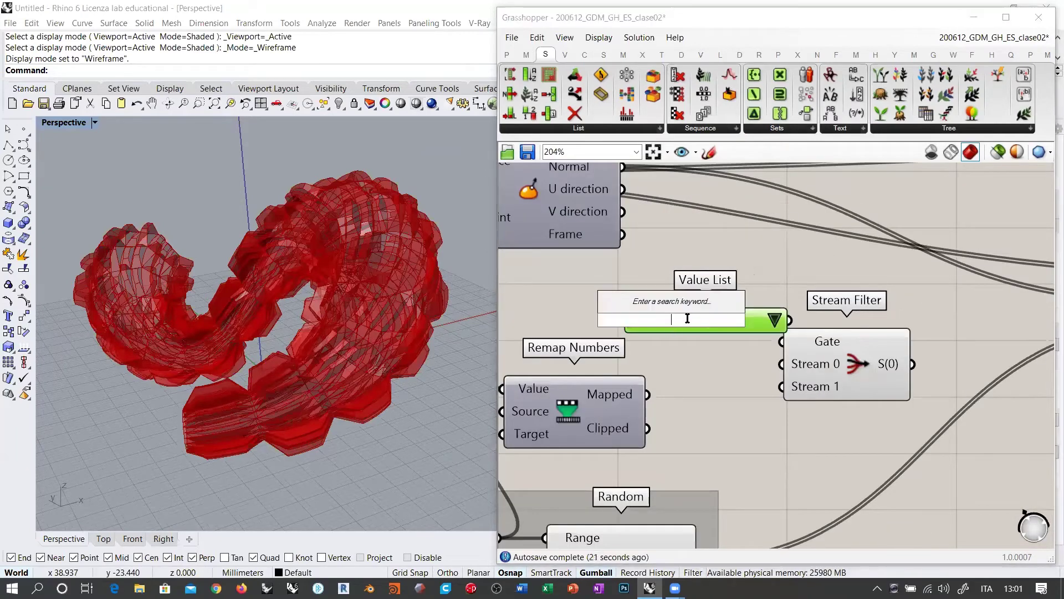
pyautogui.press('Escape')
pyautogui.rightClick(675, 323)
pyautogui.moveTo(733, 324); pyautogui.dragTo(618, 328)
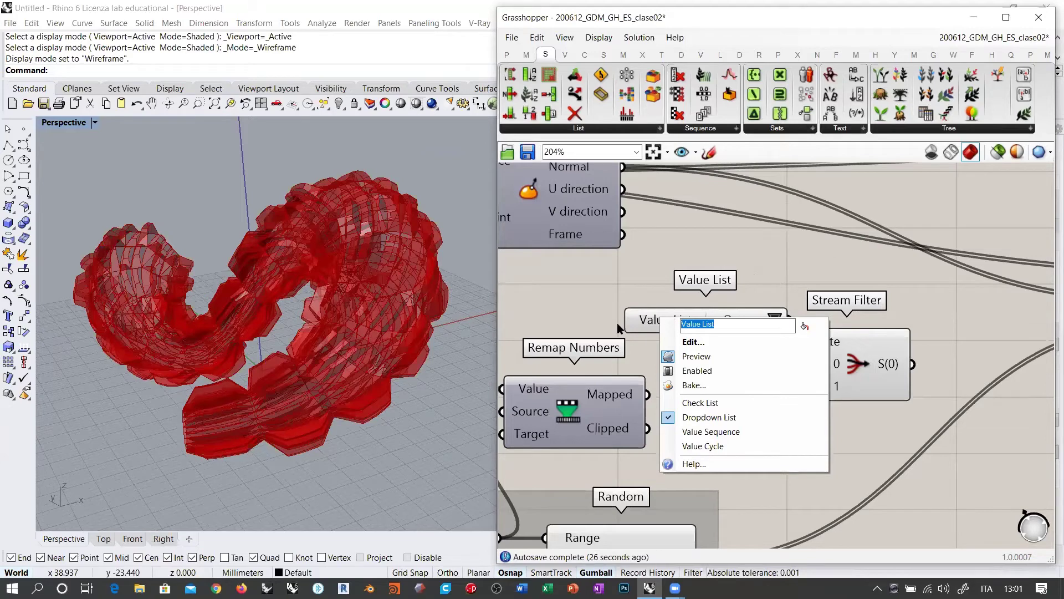
pyautogui.write('ALTURAS')
pyautogui.press('Return')
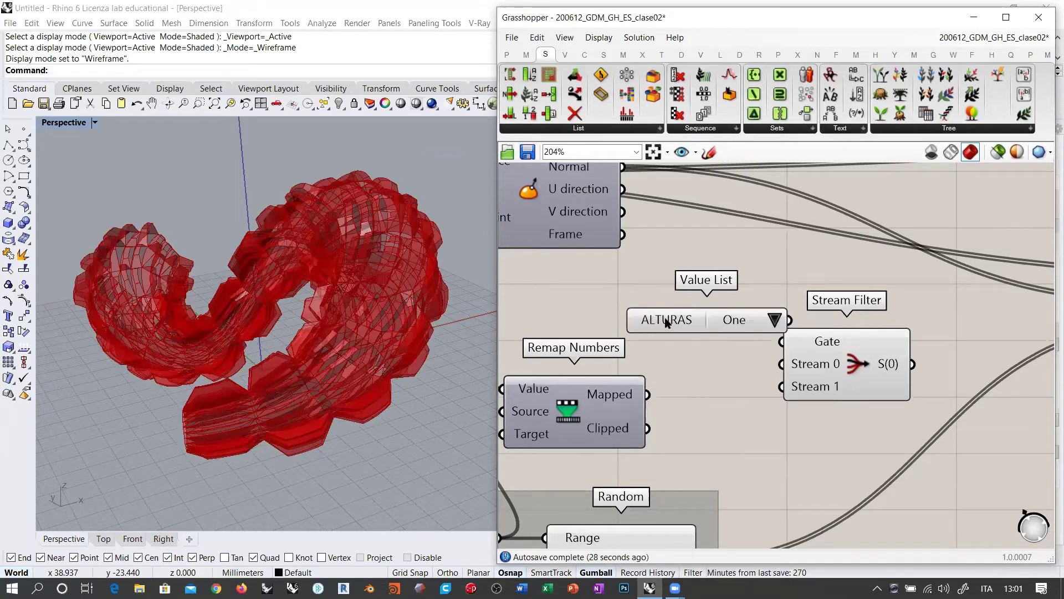
# - Replace the Value List's constants with two entries, Controlada = 0 and Aleatoria = 1
pyautogui.moveTo(667, 322); pyautogui.dragTo(631, 315)
pyautogui.doubleClick(683, 315)
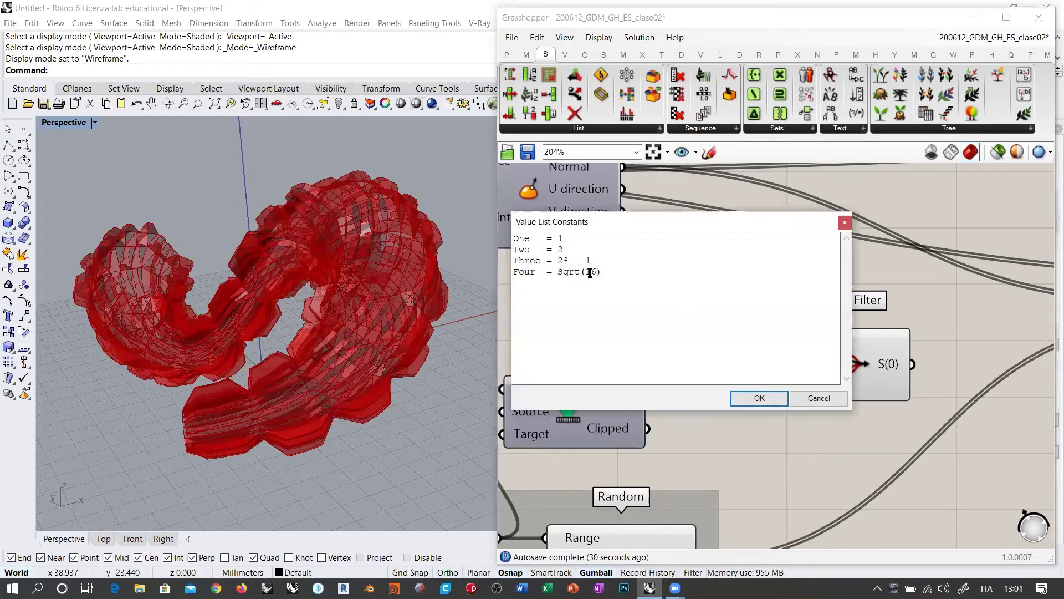
pyautogui.doubleClick(525, 239)
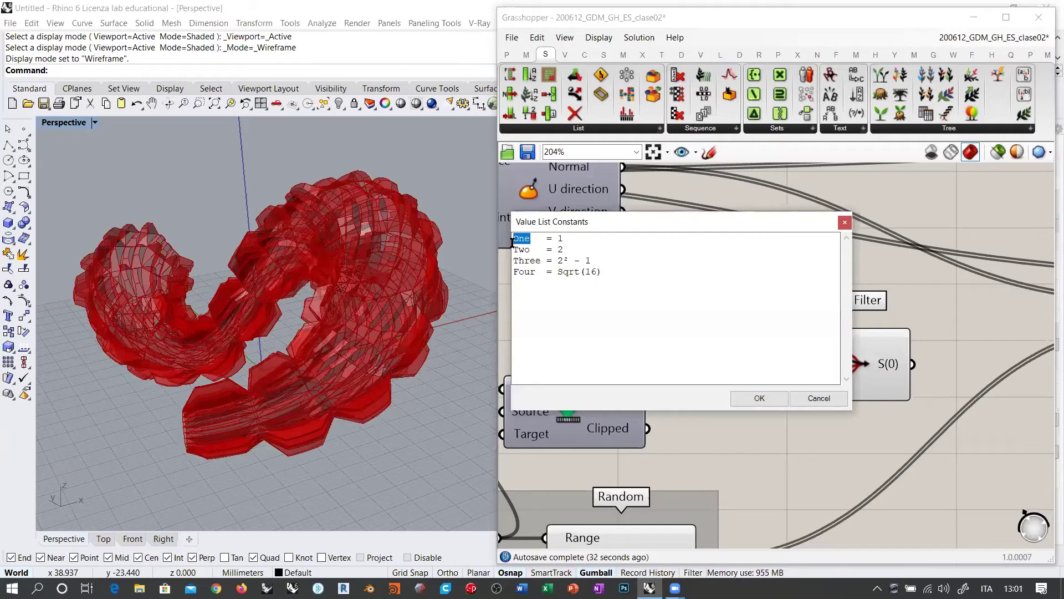
pyautogui.write('Controlada')
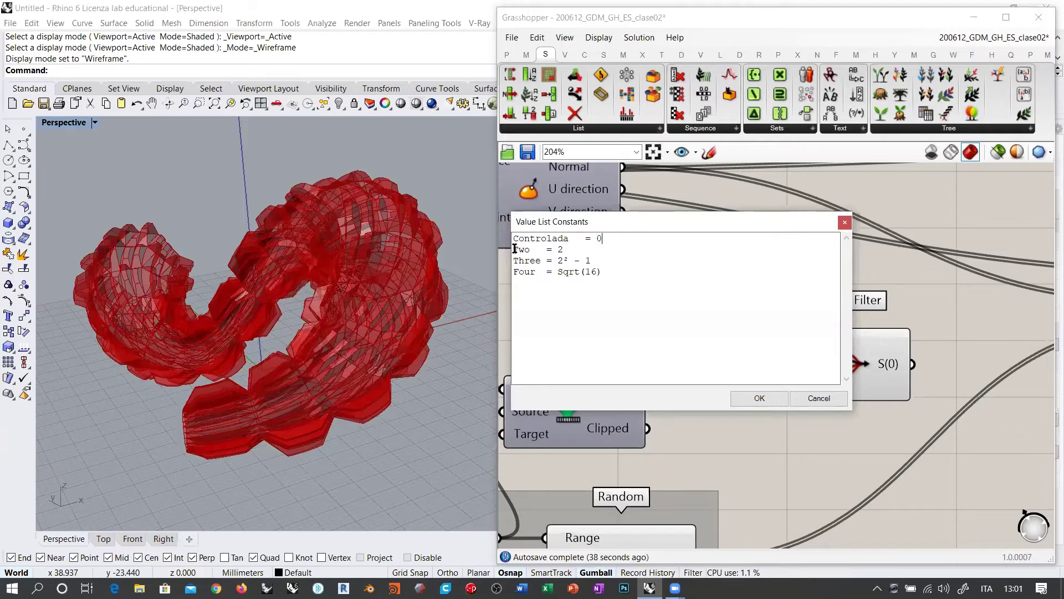
pyautogui.moveTo(515, 249); pyautogui.dragTo(528, 268)
pyautogui.write('Aleatoria')
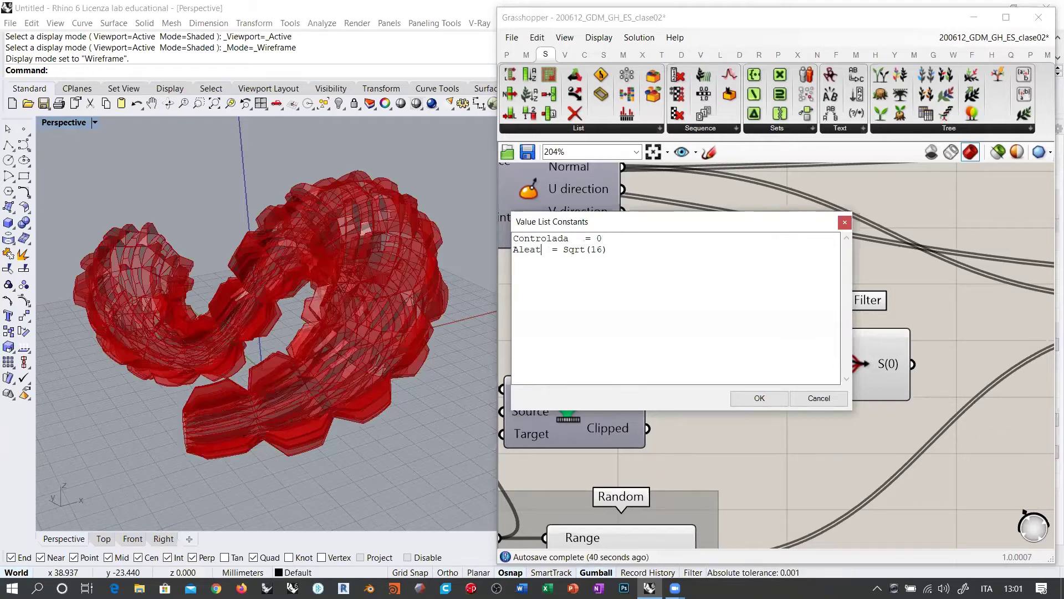
pyautogui.moveTo(586, 250); pyautogui.dragTo(630, 250)
pyautogui.write('4')
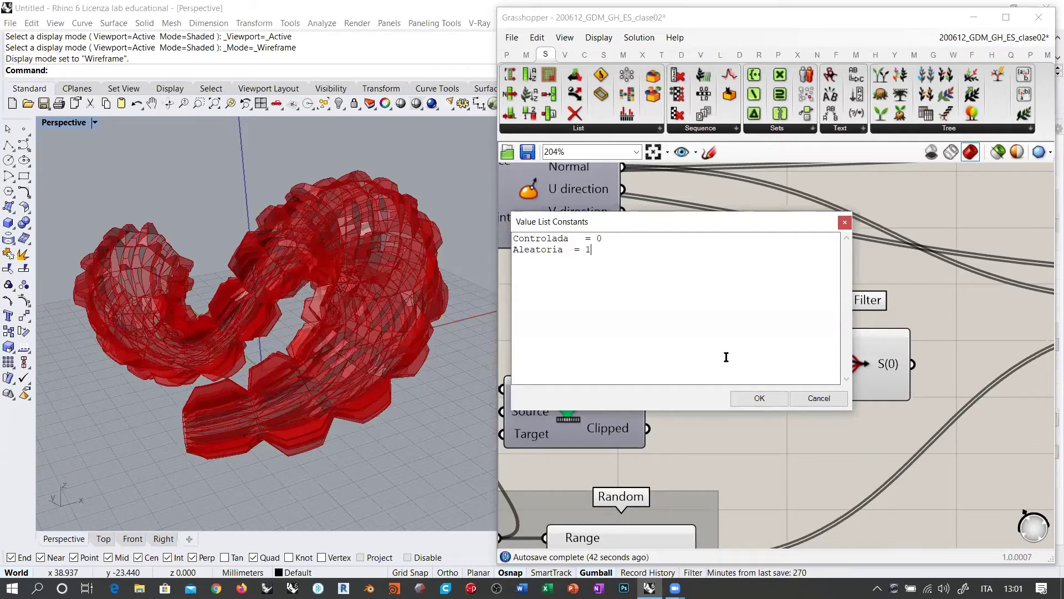
pyautogui.click(759, 398)
# - Connect the ALTURAS list to the Stream Filter's Gate input and align the two components
pyautogui.moveTo(701, 314); pyautogui.dragTo(665, 312)
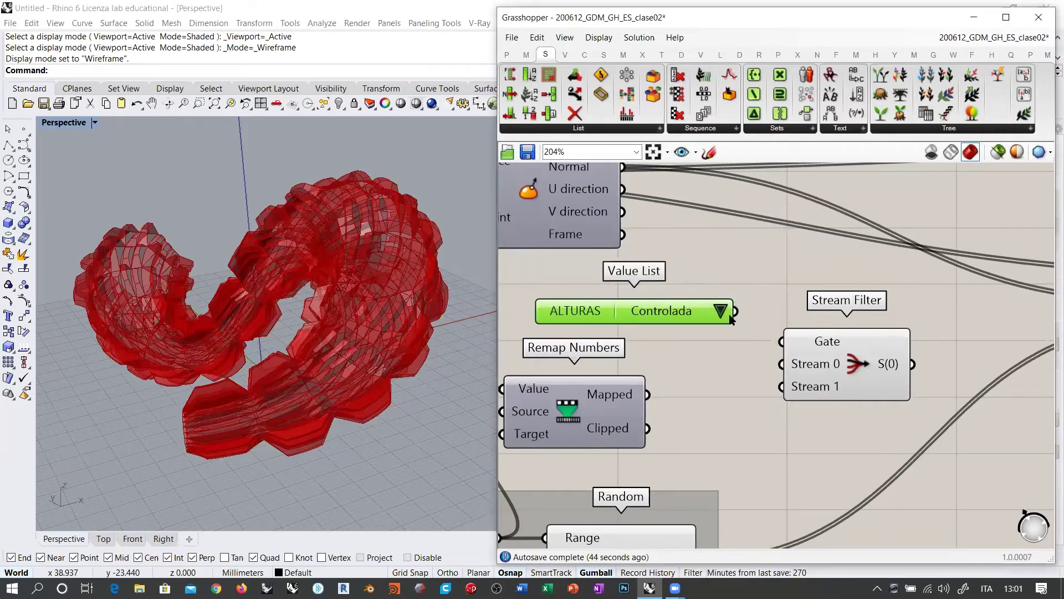
pyautogui.moveTo(736, 311); pyautogui.dragTo(781, 341)
pyautogui.moveTo(845, 350); pyautogui.dragTo(840, 319)
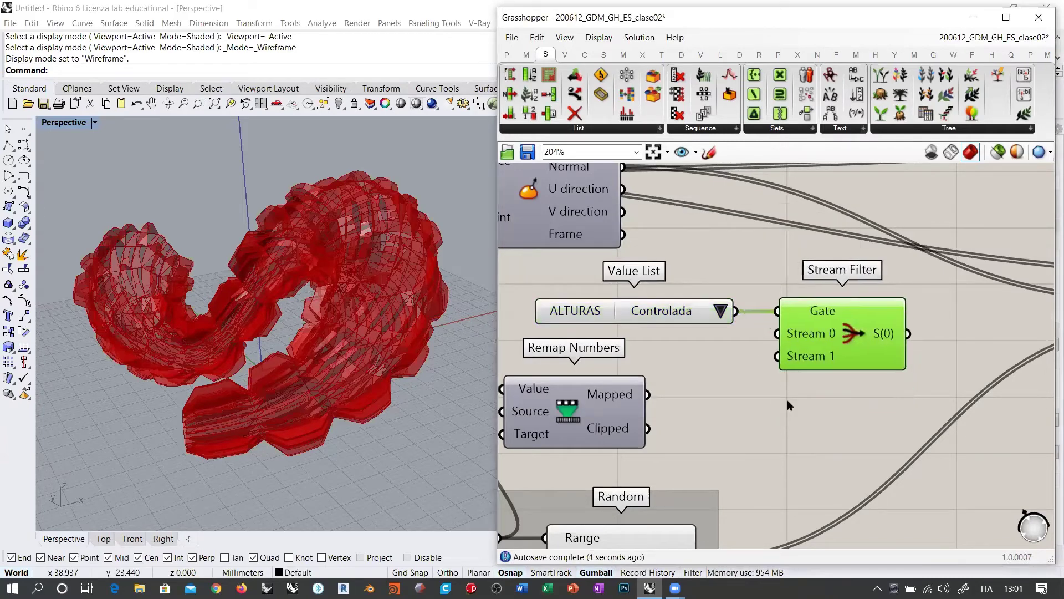
# - Wire the Remap Numbers Mapped output into Stream 0 and the Random output into Stream 1 of the Stream Filter
pyautogui.click(784, 397)
pyautogui.moveTo(731, 391); pyautogui.dragTo(806, 370, button='right')
pyautogui.scroll(-1, 806, 371)
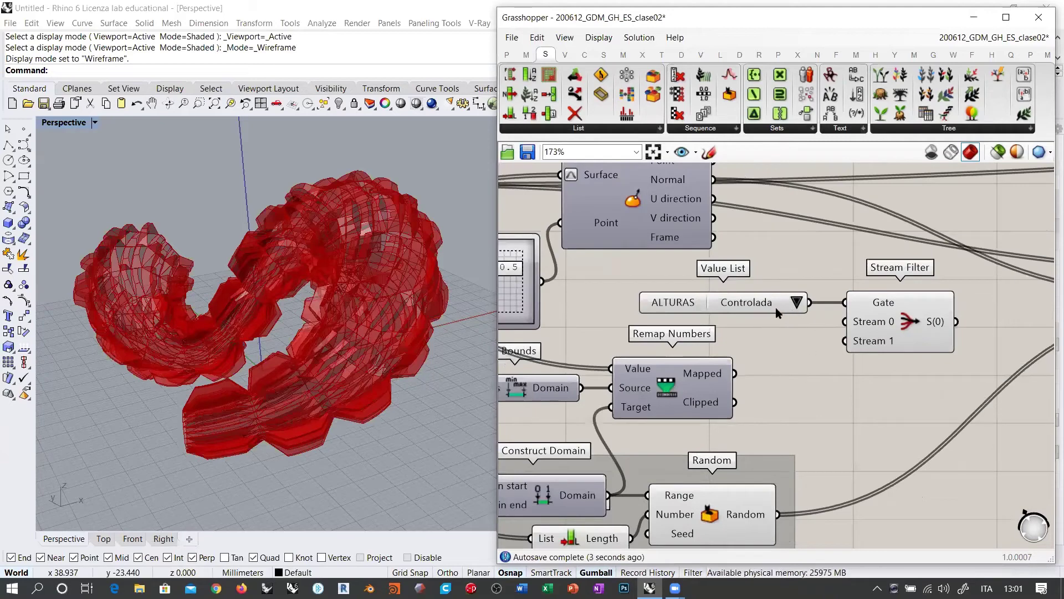
pyautogui.moveTo(866, 323); pyautogui.dragTo(735, 374)
pyautogui.moveTo(854, 448); pyautogui.dragTo(774, 416, button='right')
pyautogui.moveTo(698, 483); pyautogui.dragTo(804, 312)
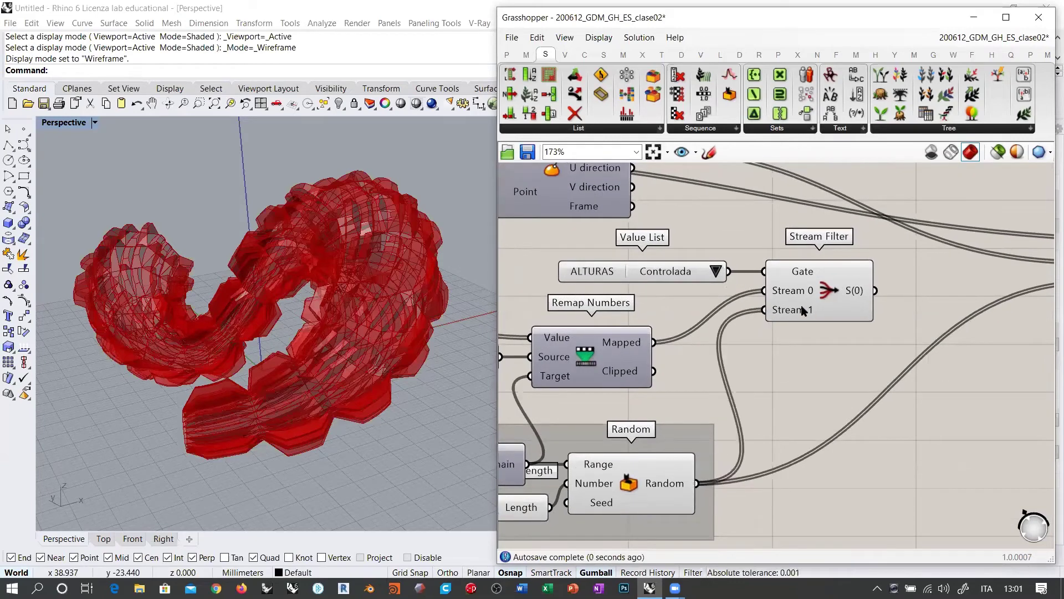
pyautogui.moveTo(799, 310)
# - Feed the Stream Filter output into the Amplitude component's Amplitude input, replacing the direct Random connection
pyautogui.moveTo(881, 298); pyautogui.dragTo(660, 354, button='right')
pyautogui.scroll(-1, 661, 353)
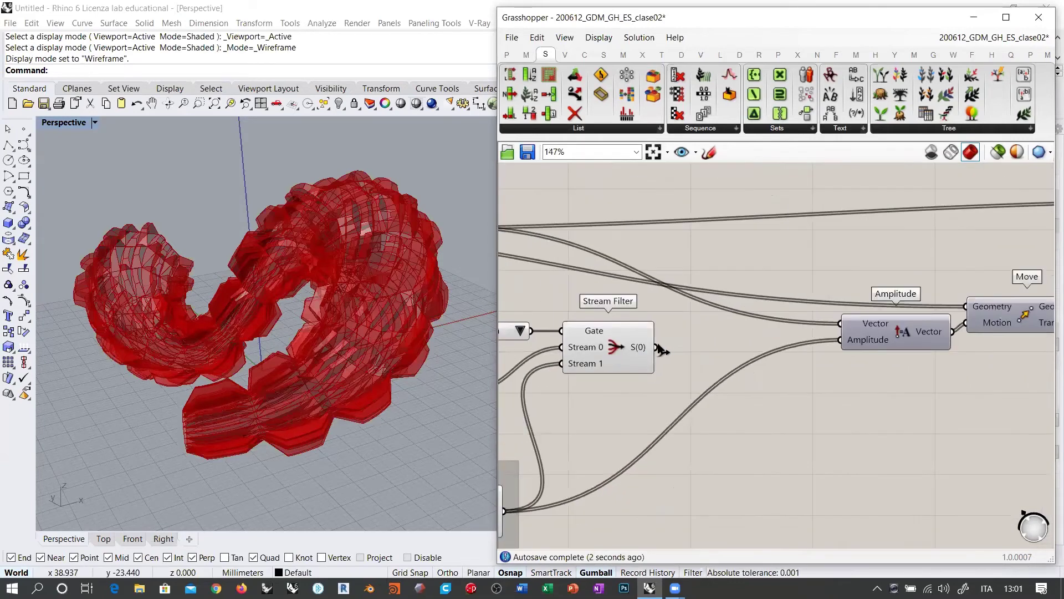
pyautogui.moveTo(656, 348); pyautogui.dragTo(843, 341)
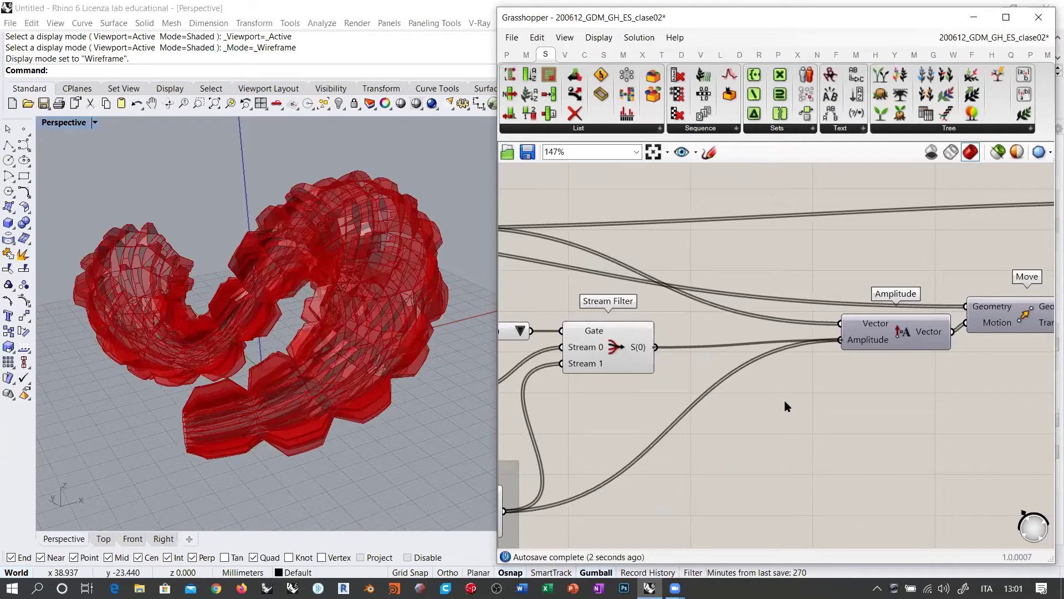
# - Set the ALTURAS value list to Aleatoria
pyautogui.moveTo(690, 374); pyautogui.dragTo(775, 367, button='right')
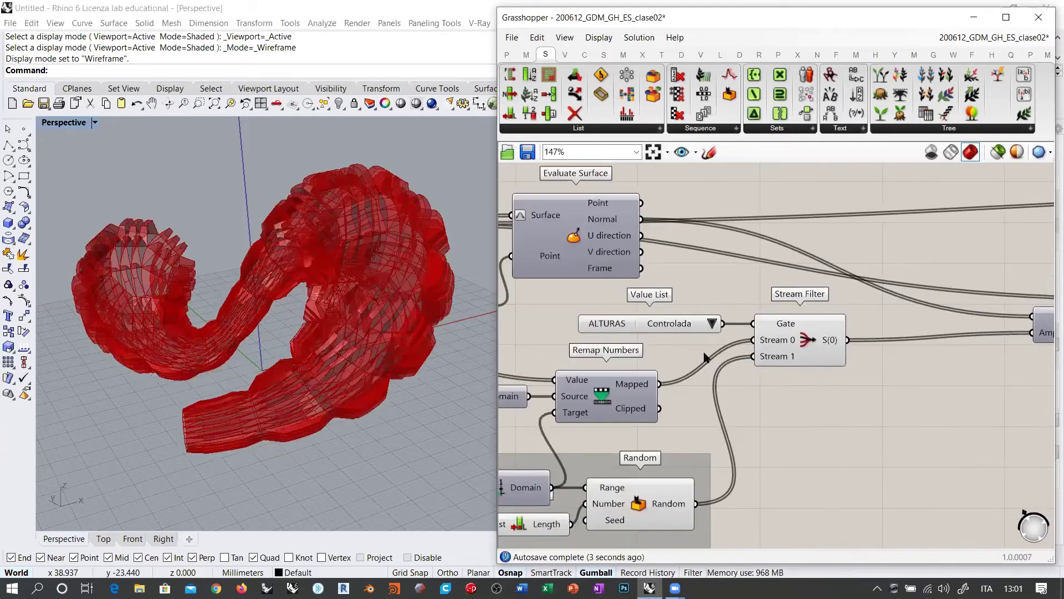
pyautogui.scroll(3, 696, 329)
pyautogui.click(726, 321)
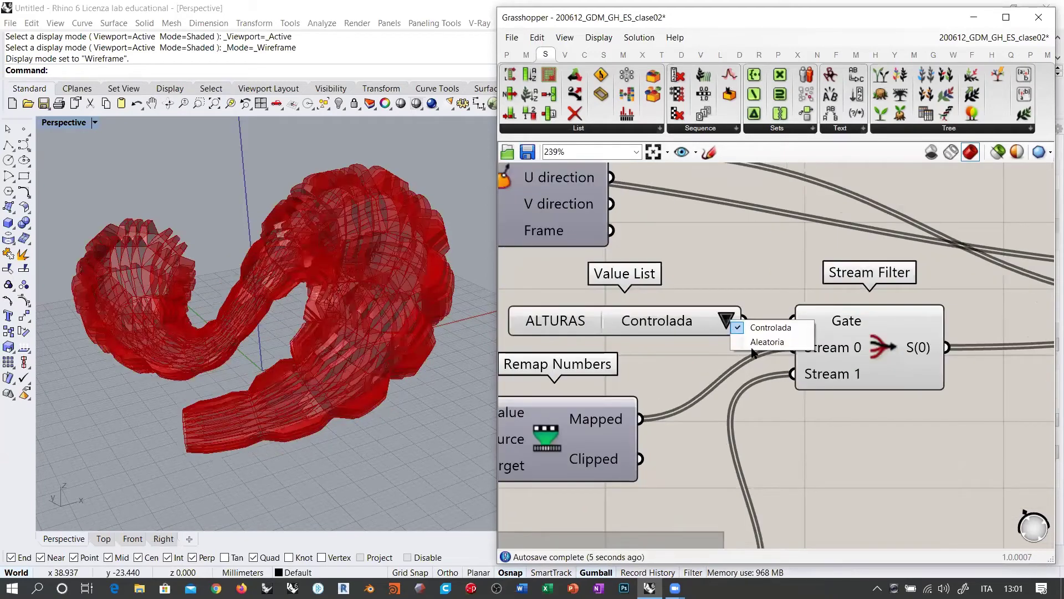
pyautogui.click(743, 406)
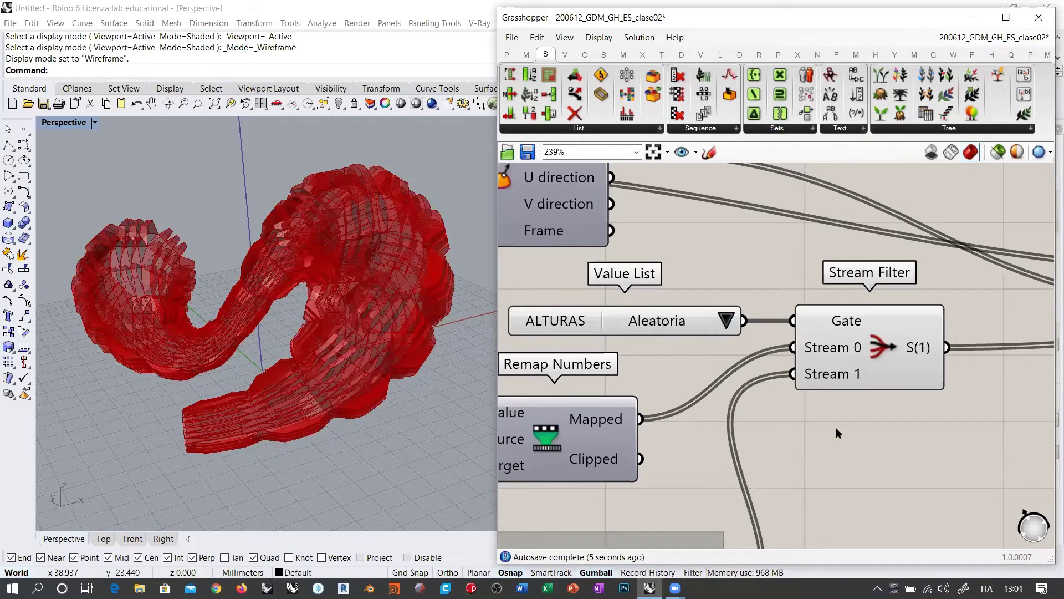
# - Move the downstream components close to the Stream Filter and tighten the spacing of Amplitude, Move and Area
pyautogui.scroll(-8, 730, 307)
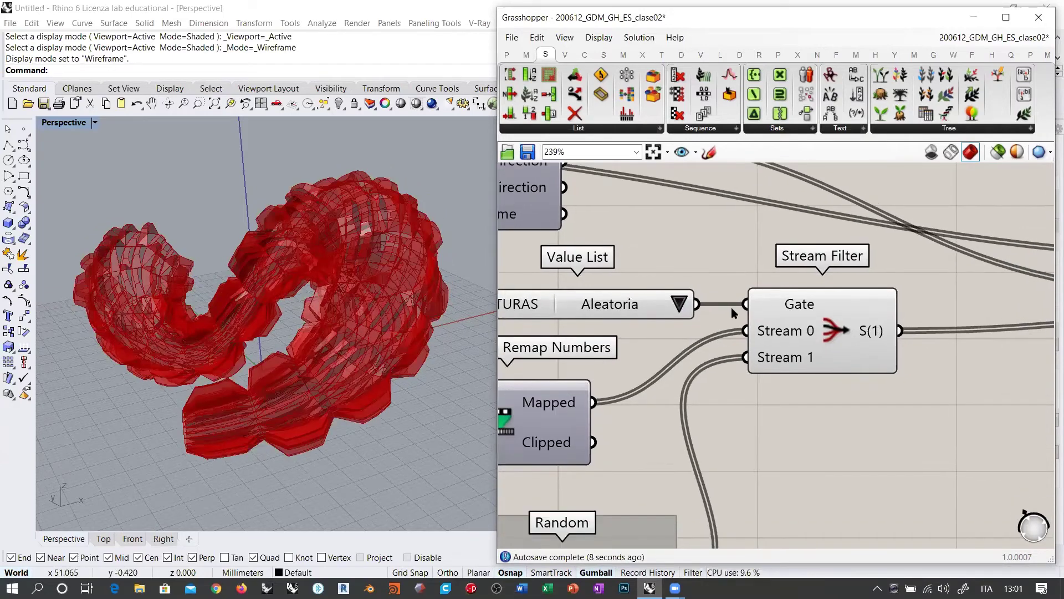
pyautogui.moveTo(957, 311); pyautogui.dragTo(670, 349)
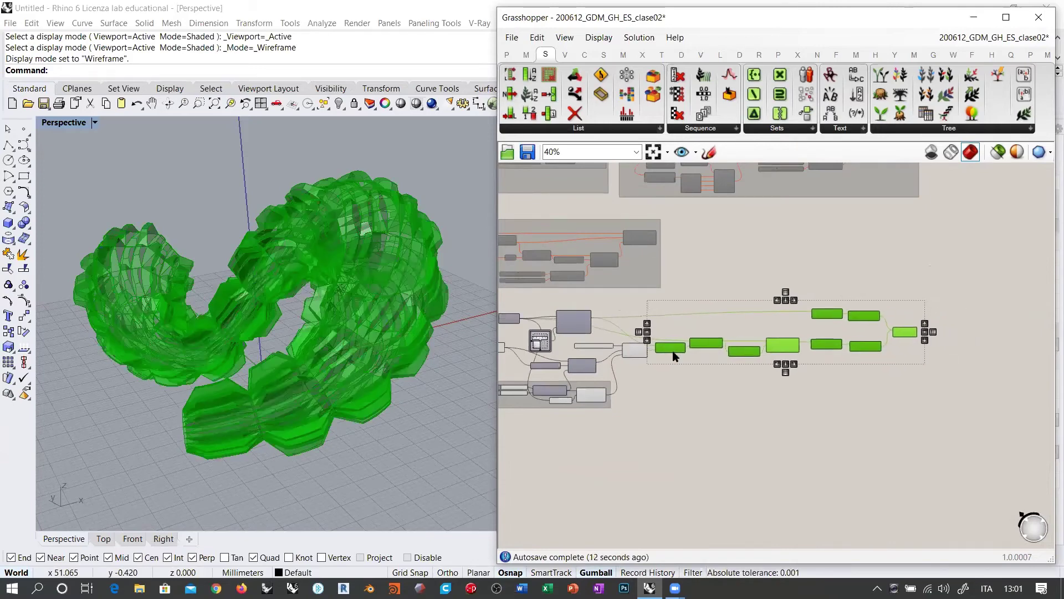
pyautogui.scroll(5, 658, 369)
pyautogui.click(658, 369)
pyautogui.click(668, 299)
pyautogui.click(764, 289)
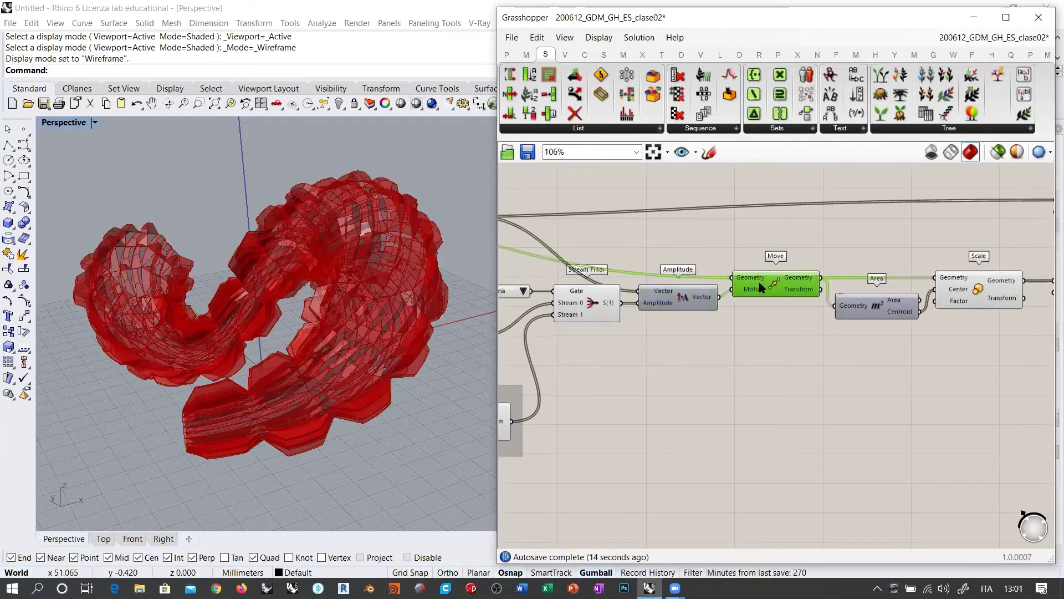
pyautogui.moveTo(817, 321); pyautogui.dragTo(702, 328, button='right')
pyautogui.click(759, 306)
pyautogui.moveTo(758, 305); pyautogui.dragTo(754, 298)
# - Shift the Scale, lower Brep Wireframe and lower Join Curves components closer together after Area
pyautogui.moveTo(714, 338); pyautogui.dragTo(577, 366, button='right')
pyautogui.scroll(2, 715, 320)
pyautogui.click(717, 322)
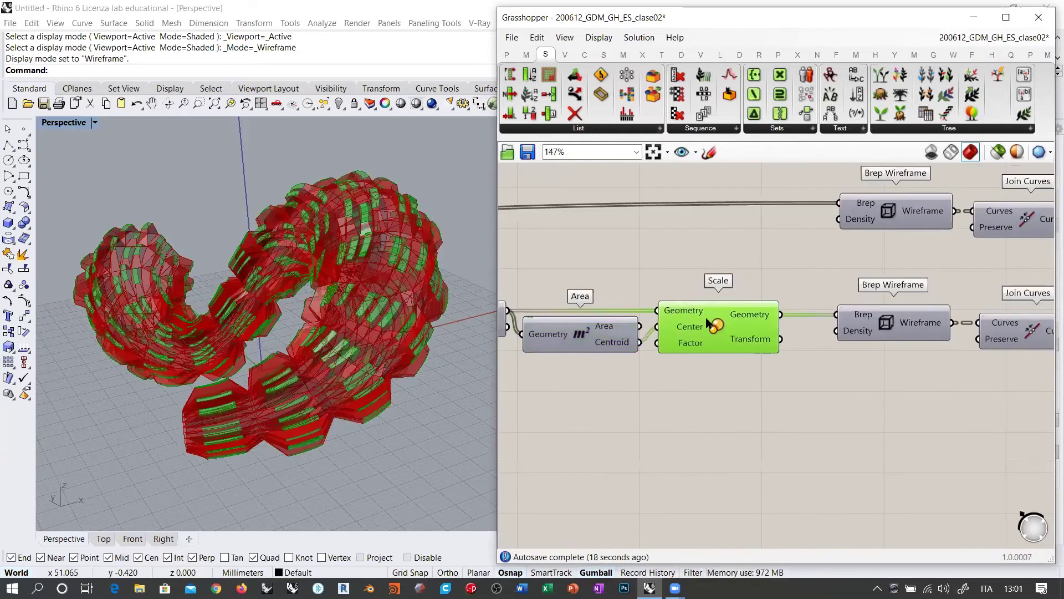
pyautogui.click(867, 349)
pyautogui.moveTo(867, 349); pyautogui.dragTo(754, 356, button='right')
pyautogui.click(751, 327)
pyautogui.scroll(-2, 684, 393)
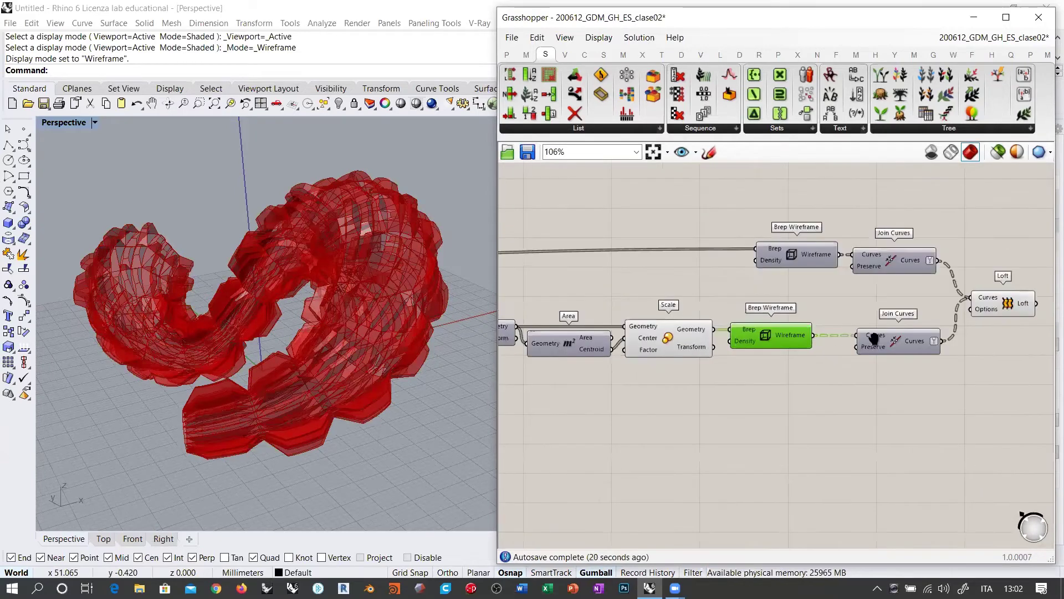
pyautogui.moveTo(862, 354); pyautogui.dragTo(833, 353)
pyautogui.click(913, 367)
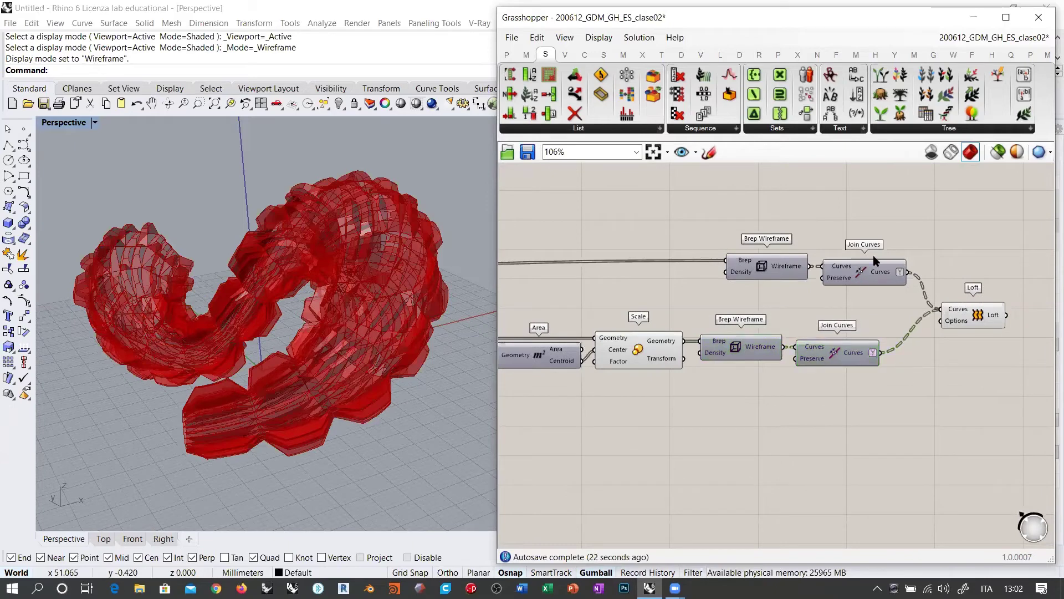
# - Align the upper Brep Wireframe and Join Curves pair above the lower pair, and bring the final Loft closer to them
pyautogui.moveTo(878, 260); pyautogui.dragTo(831, 298)
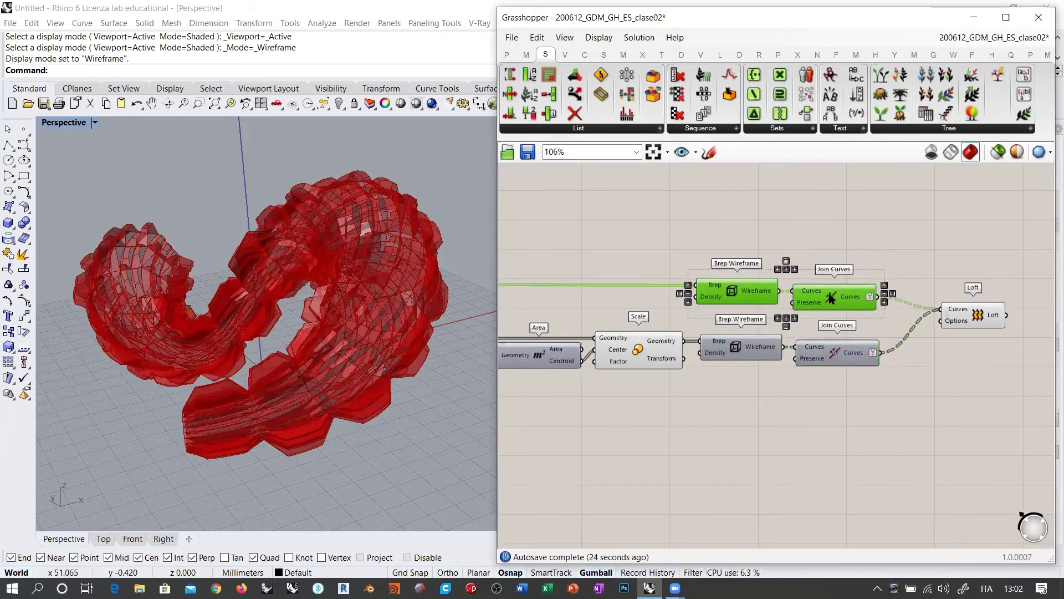
pyautogui.click(893, 300)
pyautogui.moveTo(959, 319); pyautogui.dragTo(928, 330)
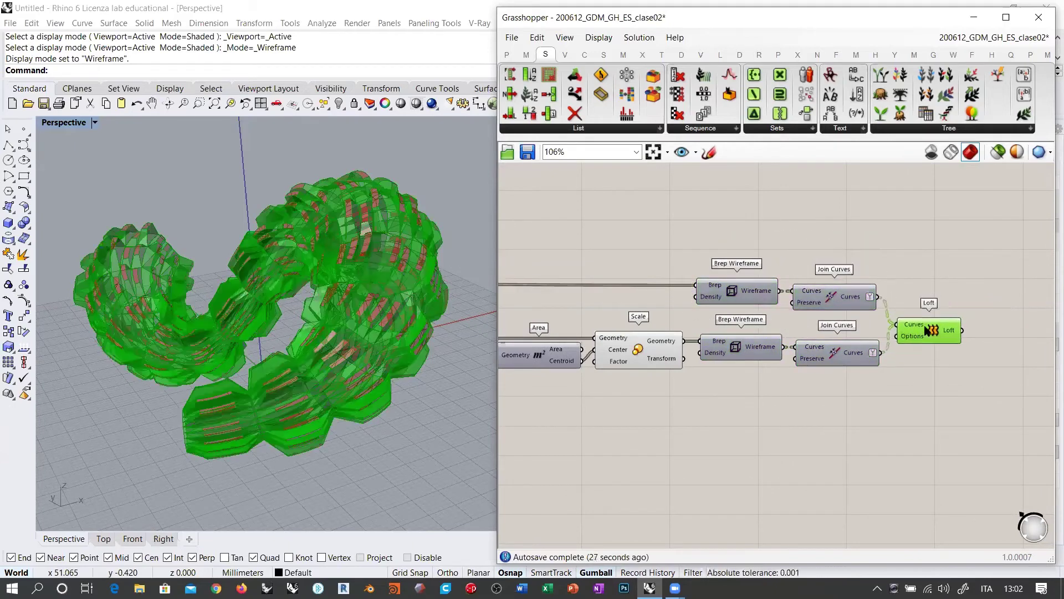
pyautogui.click(920, 283)
# - Examine the panelled form together with the Random and Remap Numbers components that supply its panel heights
pyautogui.moveTo(313, 305); pyautogui.dragTo(388, 313, button='right')
pyautogui.moveTo(603, 387); pyautogui.dragTo(1009, 353, button='right')
pyautogui.moveTo(561, 360); pyautogui.dragTo(787, 322, button='right')
pyautogui.click(771, 415)
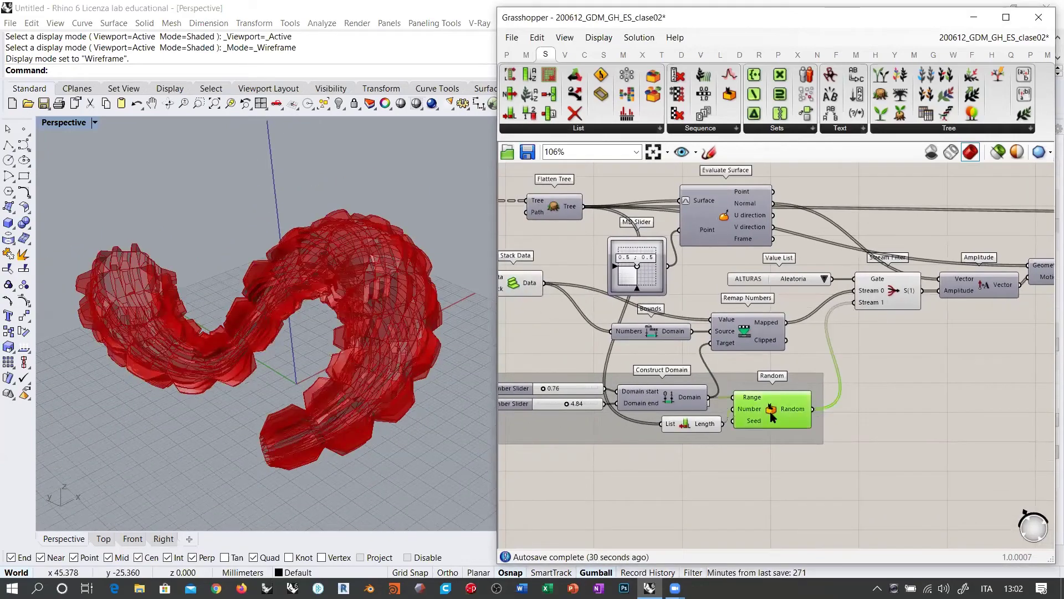
pyautogui.click(773, 332)
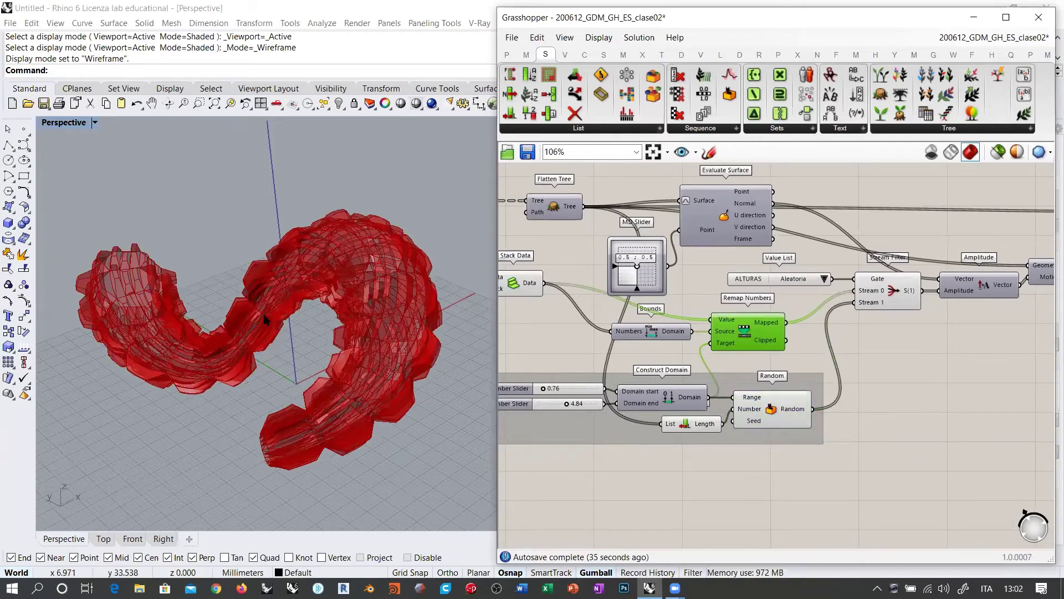
pyautogui.click(904, 398)
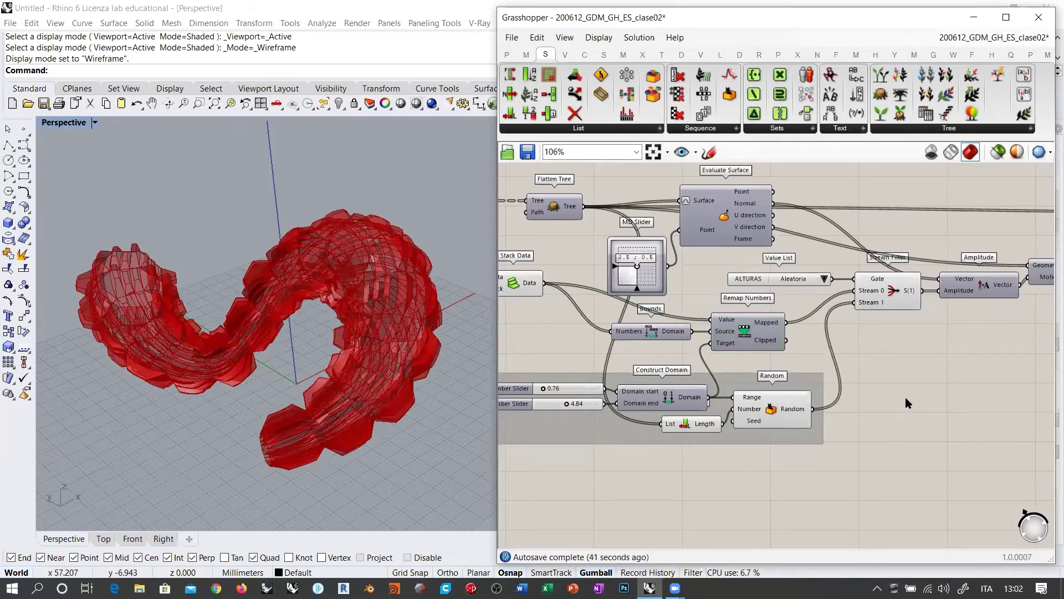
pyautogui.moveTo(466, 308); pyautogui.dragTo(544, 325, button='right')
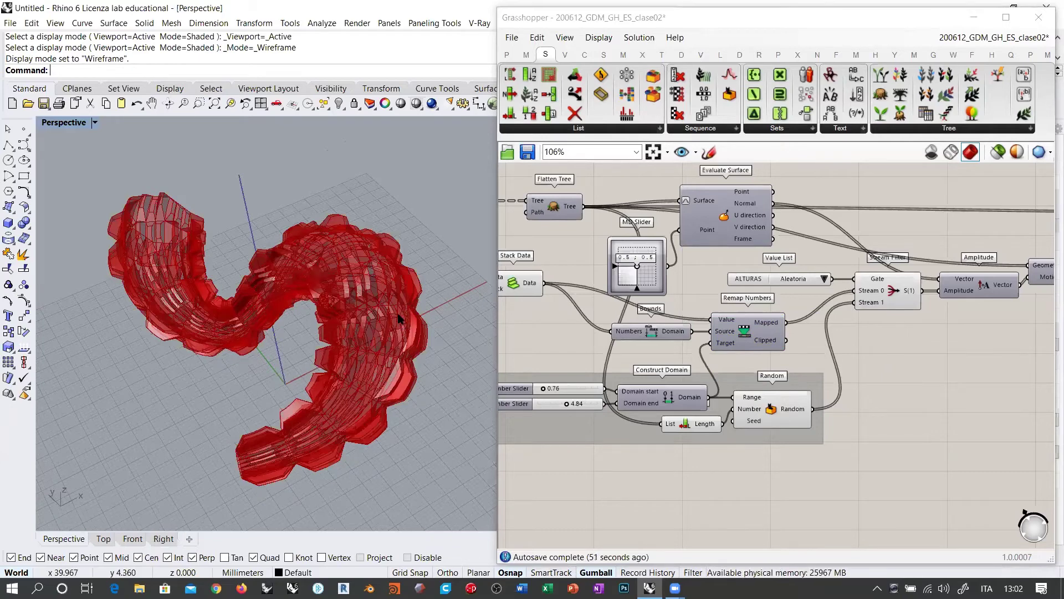
pyautogui.moveTo(400, 321); pyautogui.dragTo(420, 306, button='right')
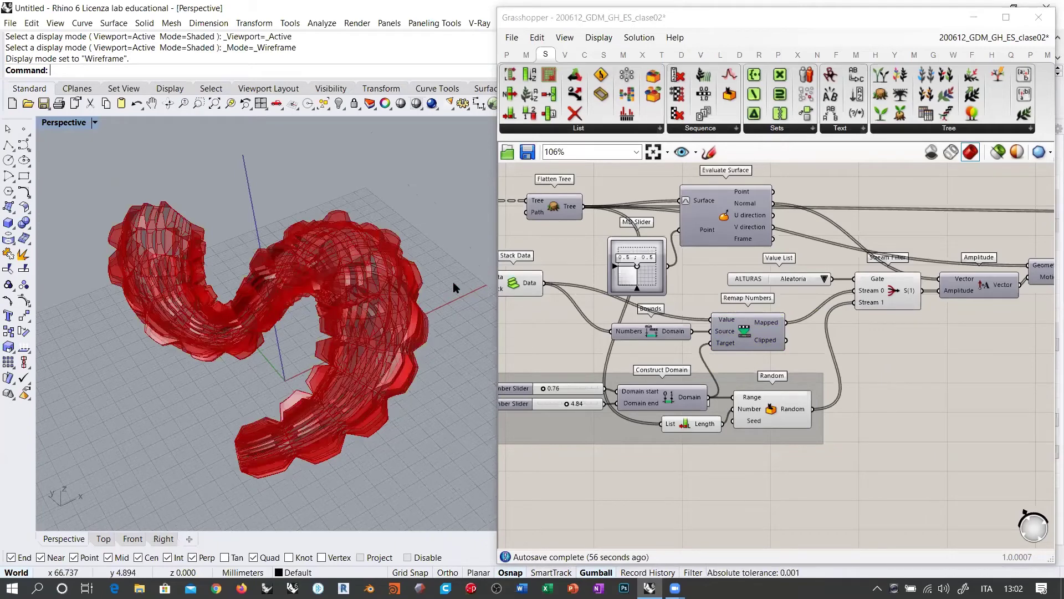
# - Switch the ALTURAS value list to Controlada and inspect the panel heights up close
pyautogui.click(824, 281)
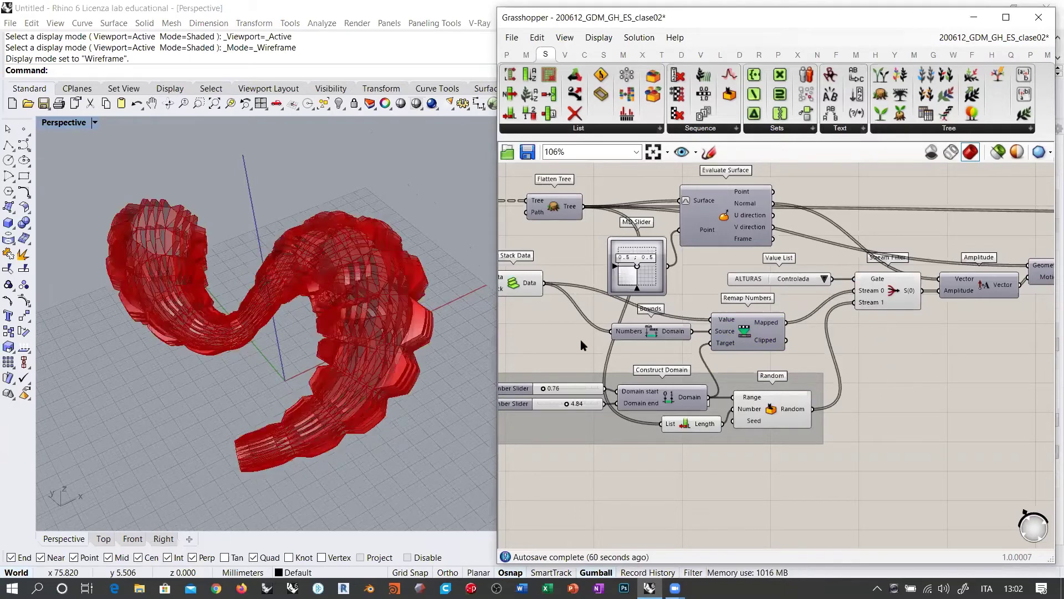
pyautogui.moveTo(256, 392); pyautogui.dragTo(372, 334, button='right')
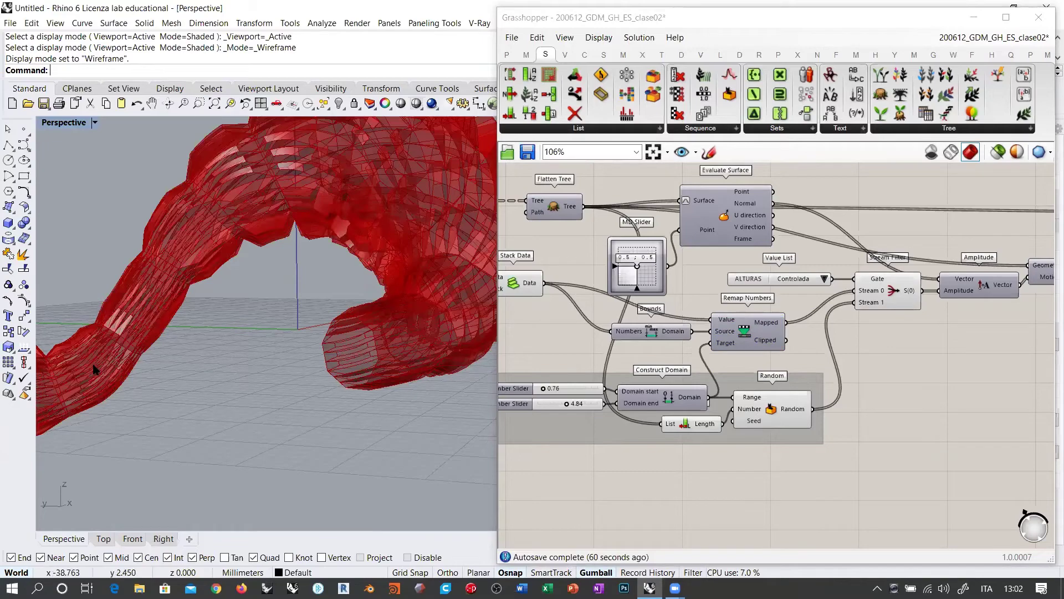
# - Examine the Average component between Area and Distance and the points it places along the tubular form
pyautogui.moveTo(555, 343); pyautogui.dragTo(926, 349, button='right')
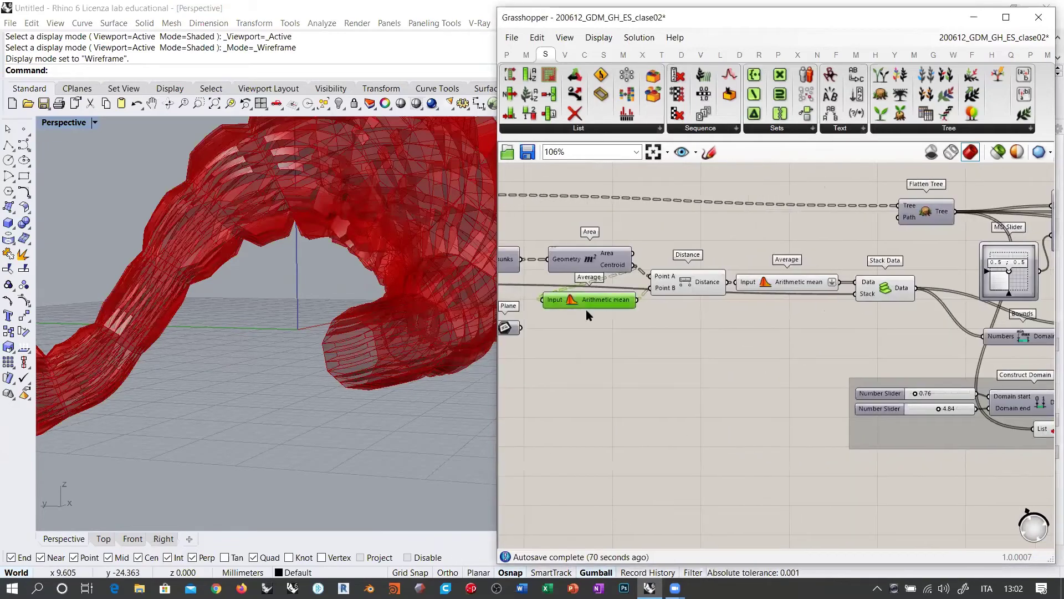
pyautogui.click(619, 352)
pyautogui.moveTo(430, 340)
pyautogui.mouseDown(button='right')
pyautogui.moveTo(282, 340)
pyautogui.moveTo(435, 320)
pyautogui.mouseUp(button='right')
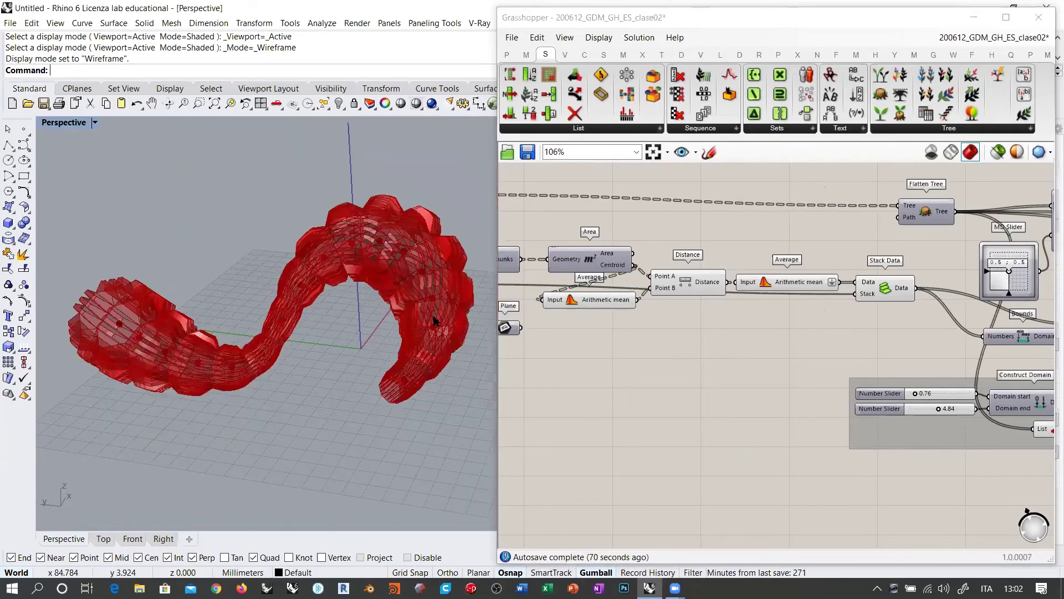
pyautogui.click(581, 300)
pyautogui.click(657, 353)
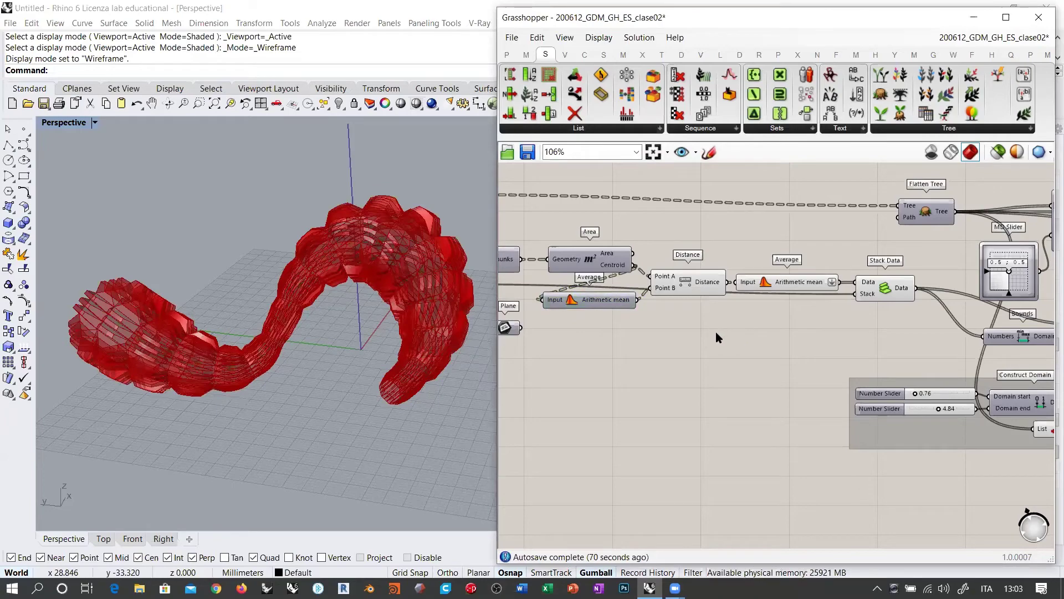
pyautogui.moveTo(287, 351)
pyautogui.mouseDown(button='right')
pyautogui.moveTo(261, 385)
pyautogui.moveTo(281, 341)
pyautogui.moveTo(274, 360)
pyautogui.mouseUp(button='right')
pyautogui.click(648, 378)
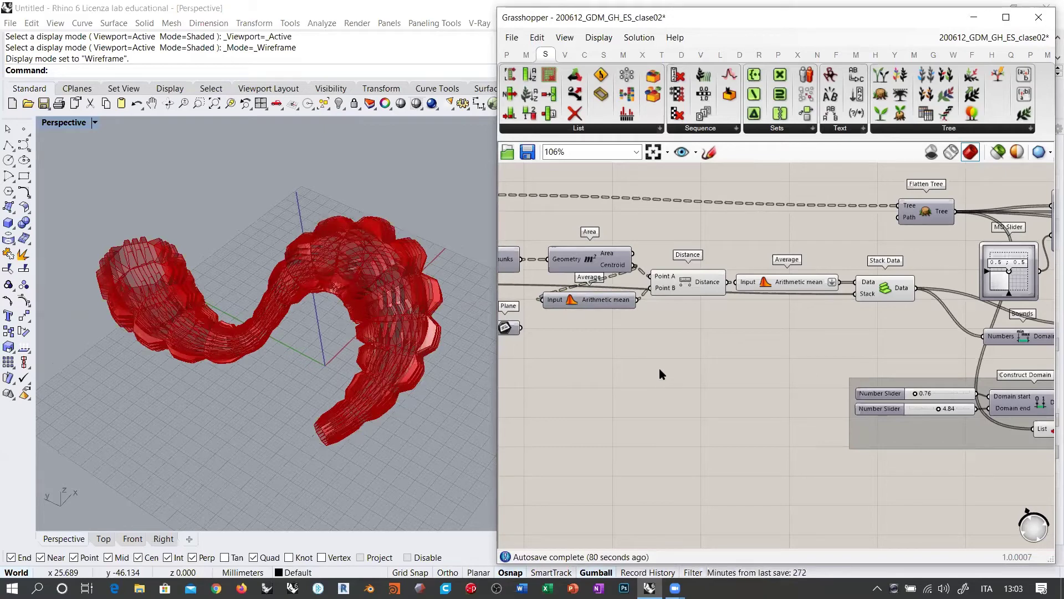
# - Review the whole panelling definition from the initial Curve and Loft through to the final Loft
pyautogui.scroll(-5, 747, 310)
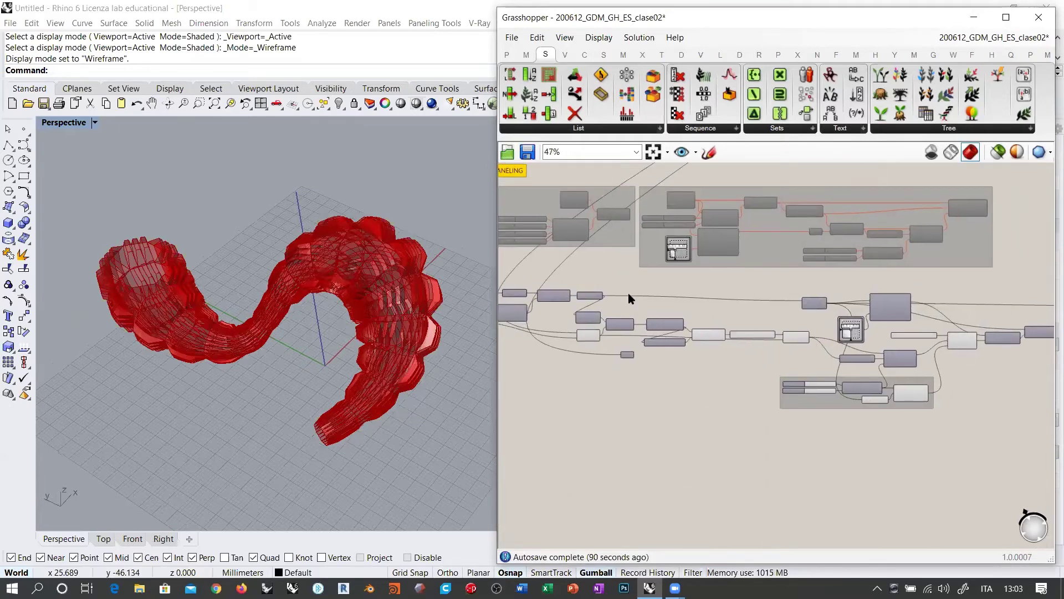
pyautogui.moveTo(606, 303); pyautogui.dragTo(792, 309, button='right')
pyautogui.moveTo(796, 347); pyautogui.dragTo(494, 338, button='right')
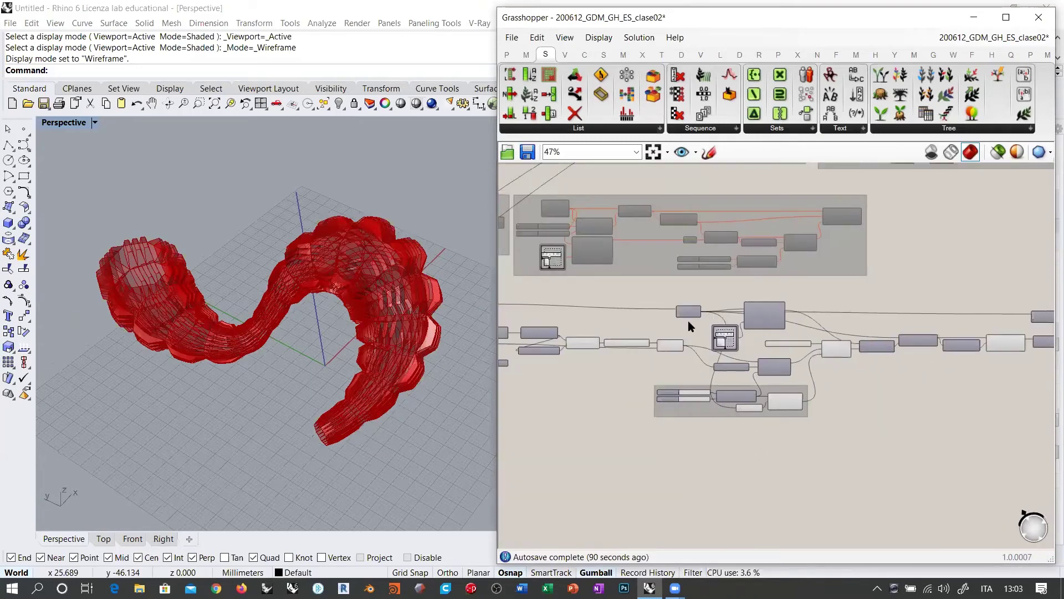
pyautogui.moveTo(689, 323); pyautogui.dragTo(820, 361, button='right')
pyautogui.moveTo(623, 328); pyautogui.dragTo(631, 320, button='right')
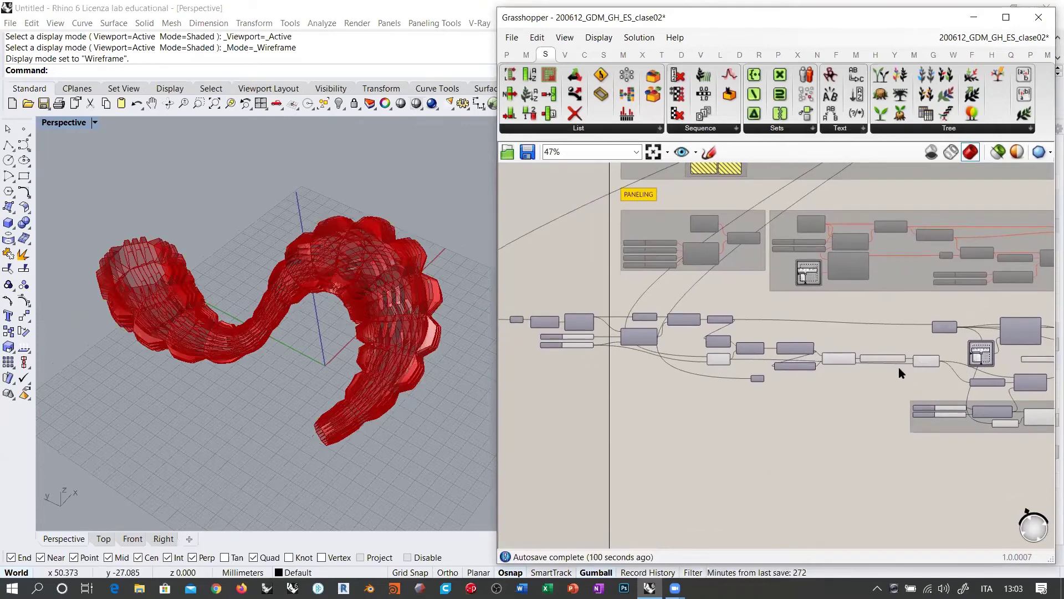
pyautogui.scroll(7, 663, 338)
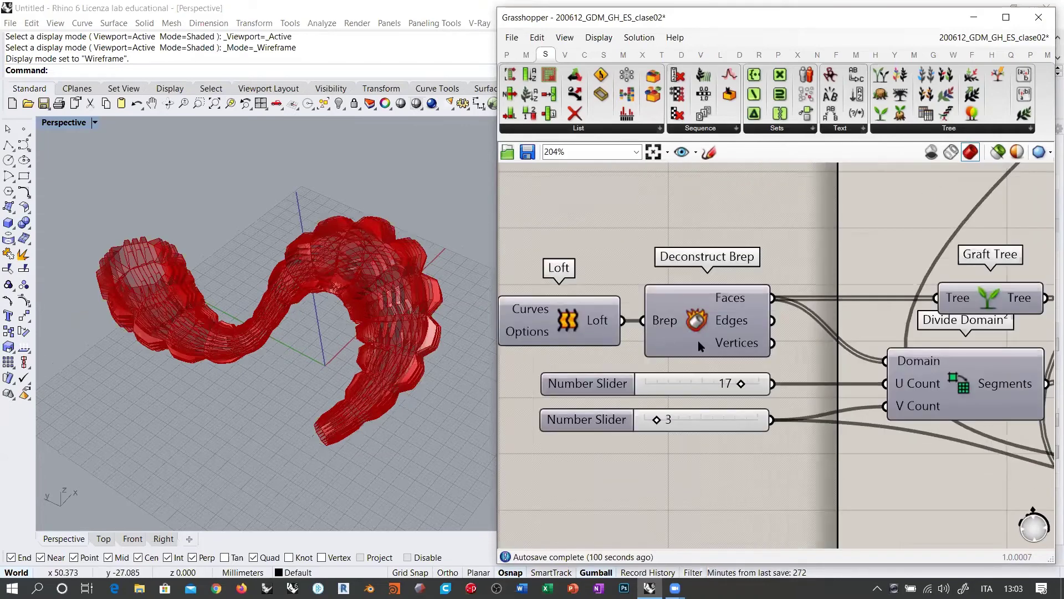
pyautogui.moveTo(548, 319); pyautogui.dragTo(665, 337, button='right')
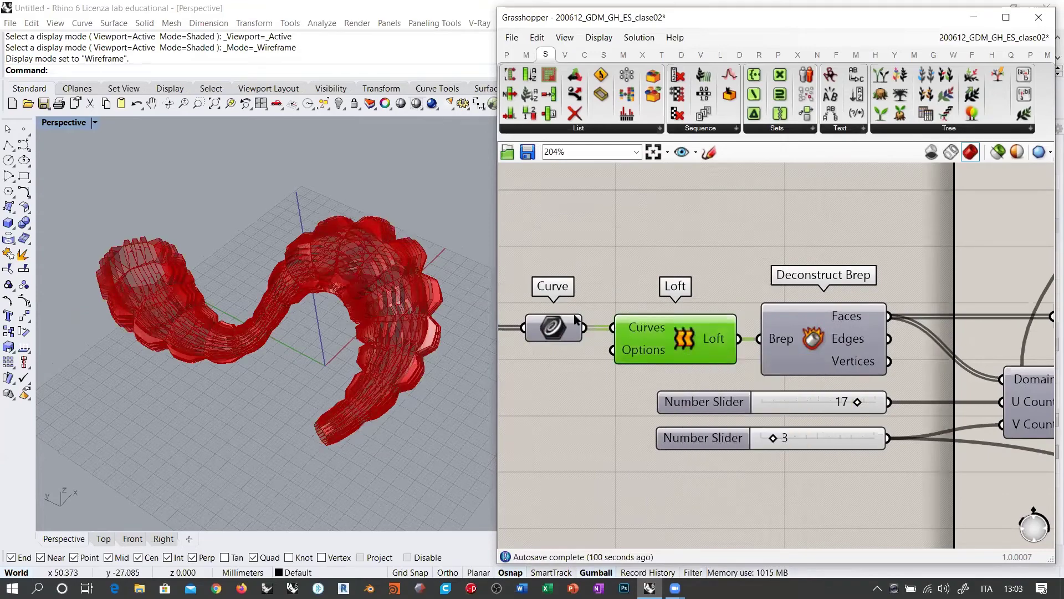
pyautogui.scroll(-7, 577, 318)
pyautogui.moveTo(937, 357); pyautogui.dragTo(765, 347, button='right')
pyautogui.moveTo(1005, 347); pyautogui.dragTo(662, 334, button='right')
pyautogui.scroll(-2, 1009, 334)
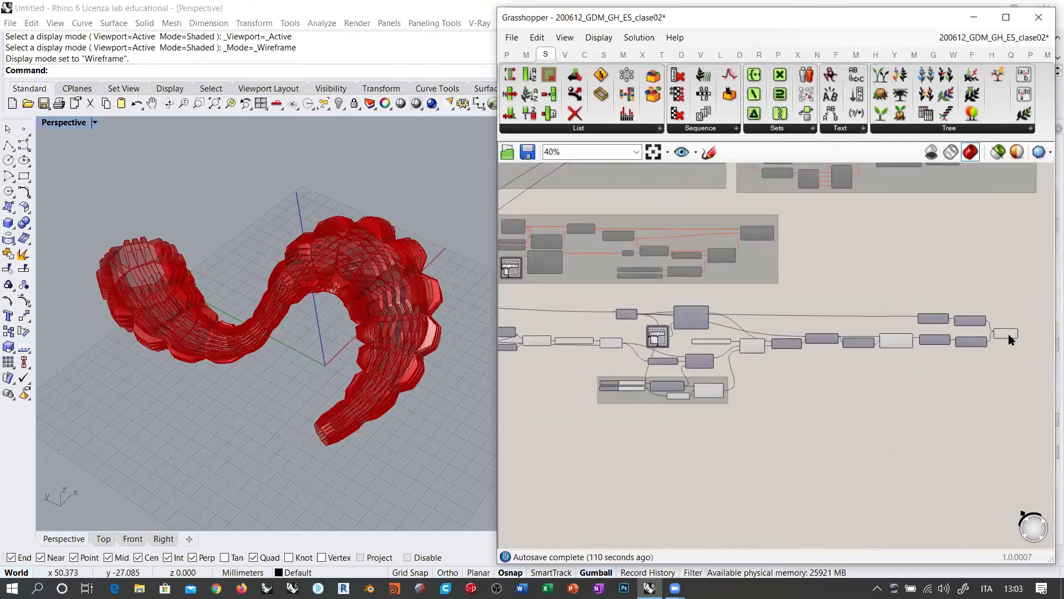
# - Group and disable all components of the panelling definition from Deconstruct Brep to the final Loft
pyautogui.moveTo(967, 332); pyautogui.dragTo(999, 338, button='right')
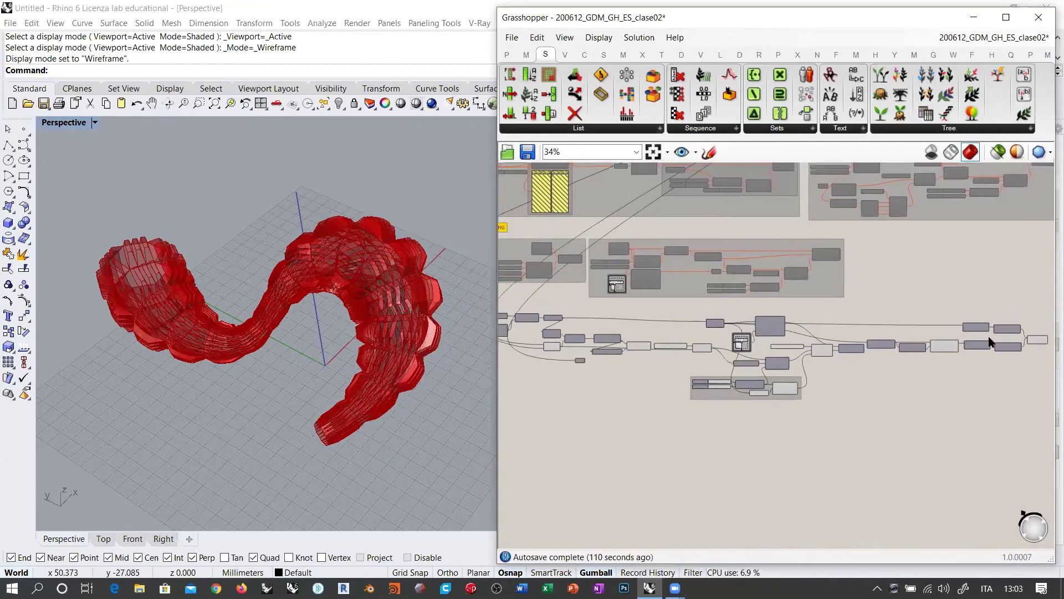
pyautogui.scroll(-1, 995, 339)
pyautogui.moveTo(1047, 388); pyautogui.dragTo(527, 318)
pyautogui.scroll(7, 657, 352)
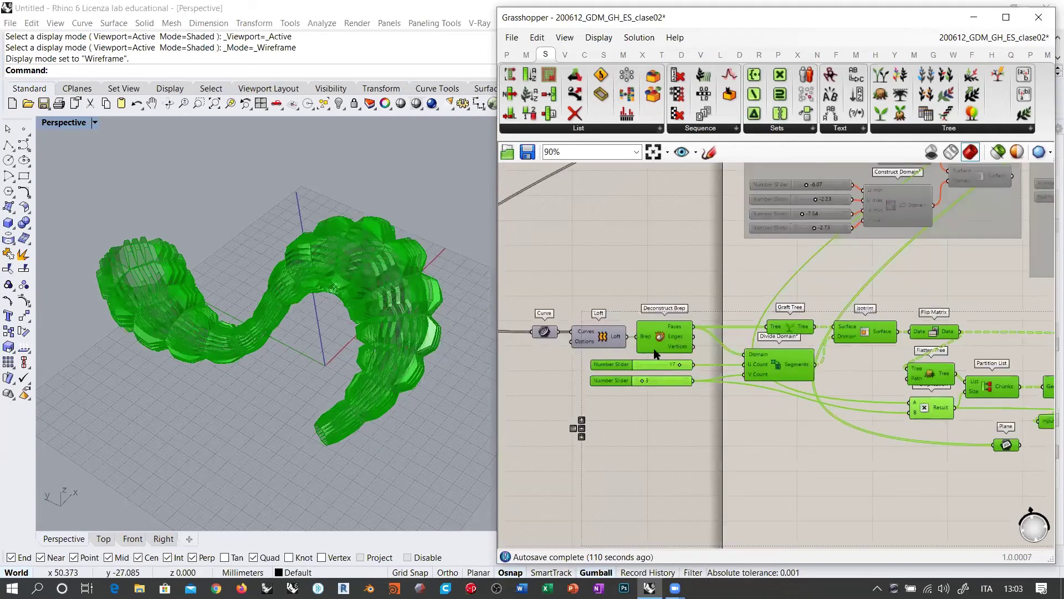
pyautogui.hotkey('ctrl', 'g')
pyautogui.hotkey('ctrl', 'e')
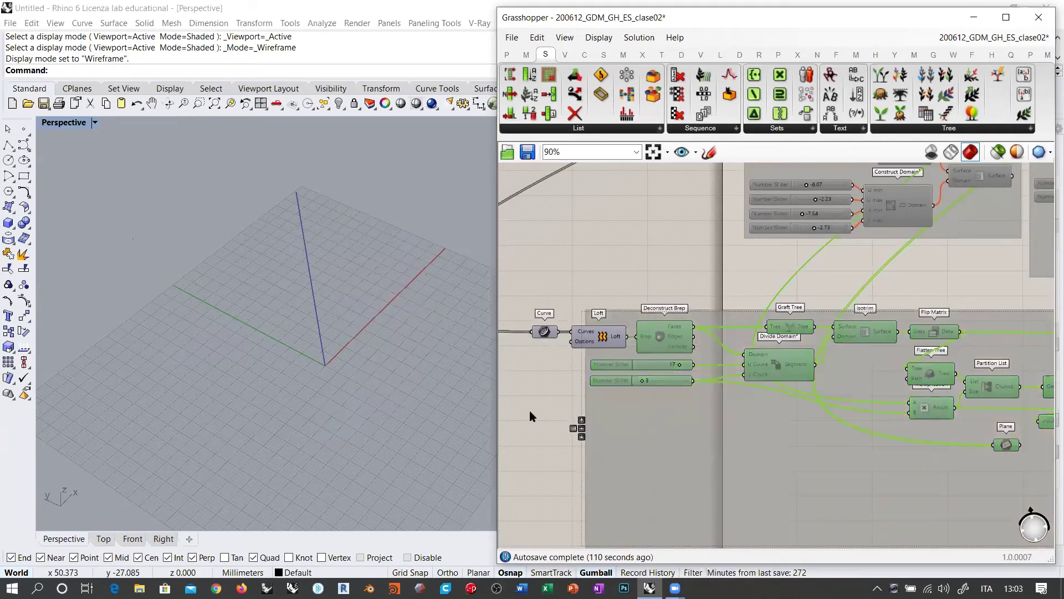
# - Move the disabled panelling components and their group clear of the Curve and Loft components on the canvas
pyautogui.scroll(-5, 594, 364)
pyautogui.moveTo(639, 378); pyautogui.dragTo(877, 438)
pyautogui.moveTo(537, 318); pyautogui.dragTo(742, 378)
pyautogui.scroll(5, 764, 380)
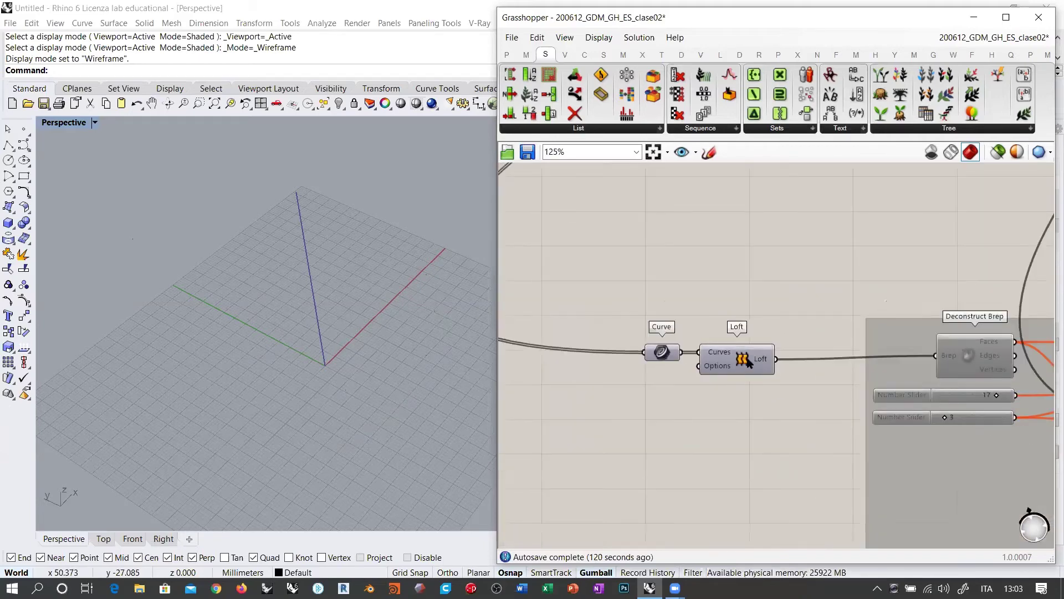
pyautogui.click(783, 357)
pyautogui.scroll(-8, 663, 358)
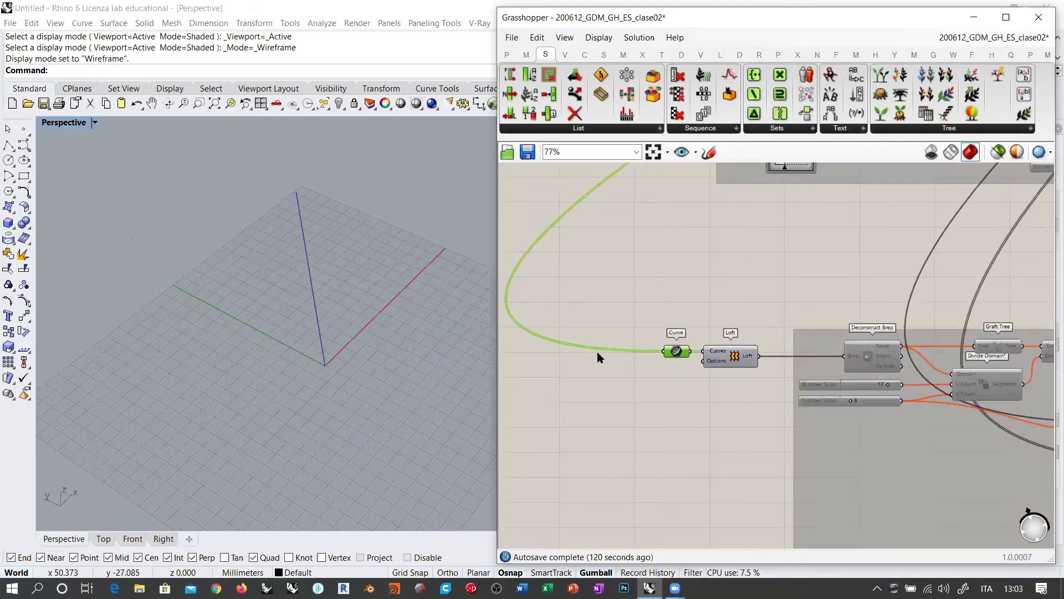
pyautogui.moveTo(1033, 414); pyautogui.dragTo(527, 321)
pyautogui.scroll(-4, 587, 340)
pyautogui.moveTo(546, 388); pyautogui.dragTo(729, 235)
pyautogui.scroll(7, 719, 232)
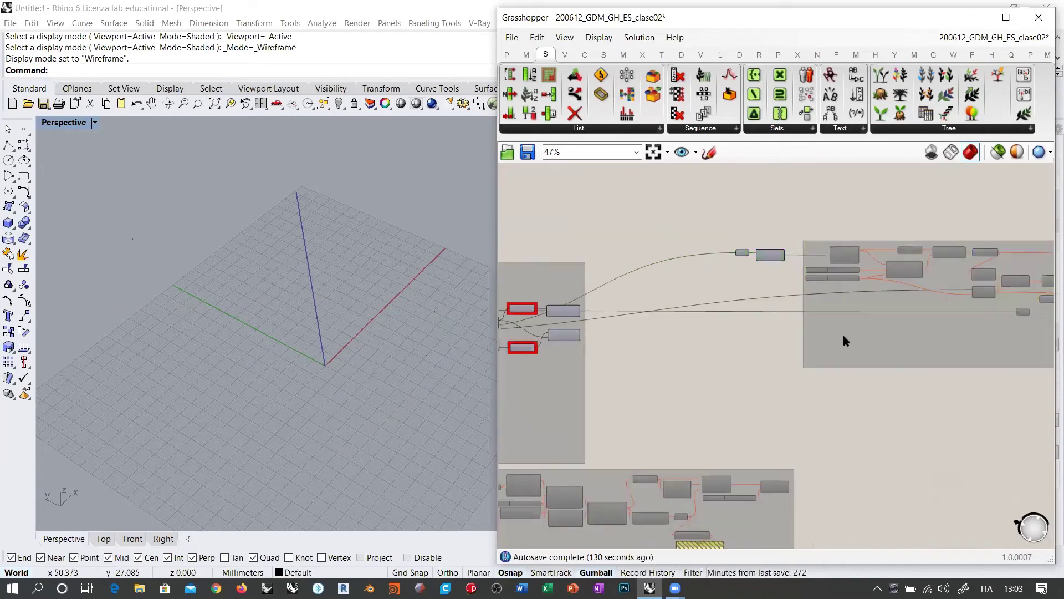
# - Place the panelling group below the Curve and Loft components, and move these two just above Deconstruct Brep
pyautogui.moveTo(860, 329); pyautogui.dragTo(776, 397, button='right')
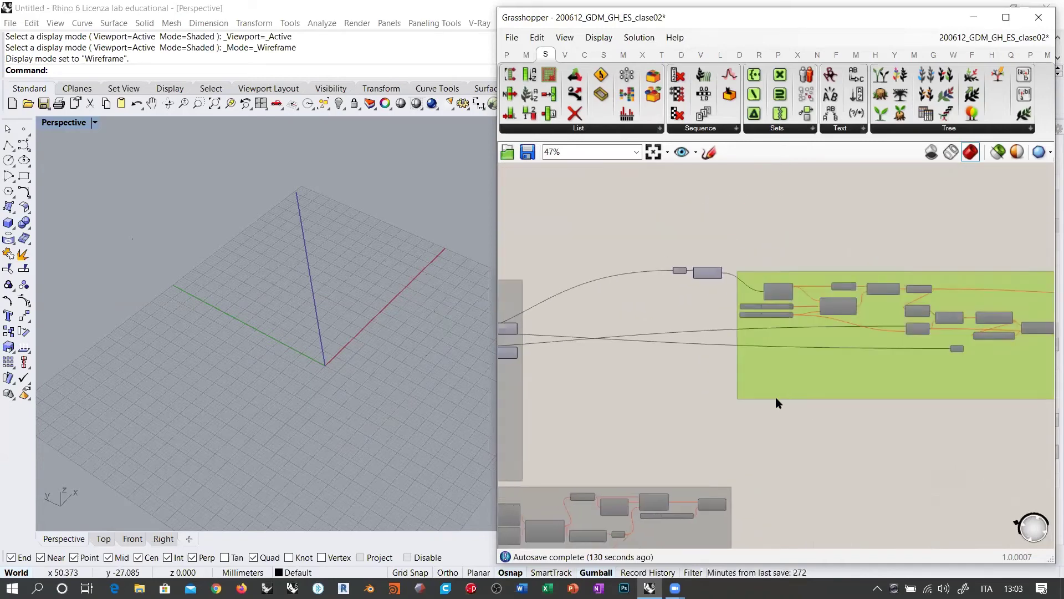
pyautogui.moveTo(776, 396); pyautogui.dragTo(588, 428)
pyautogui.click(649, 294)
pyautogui.click(708, 273)
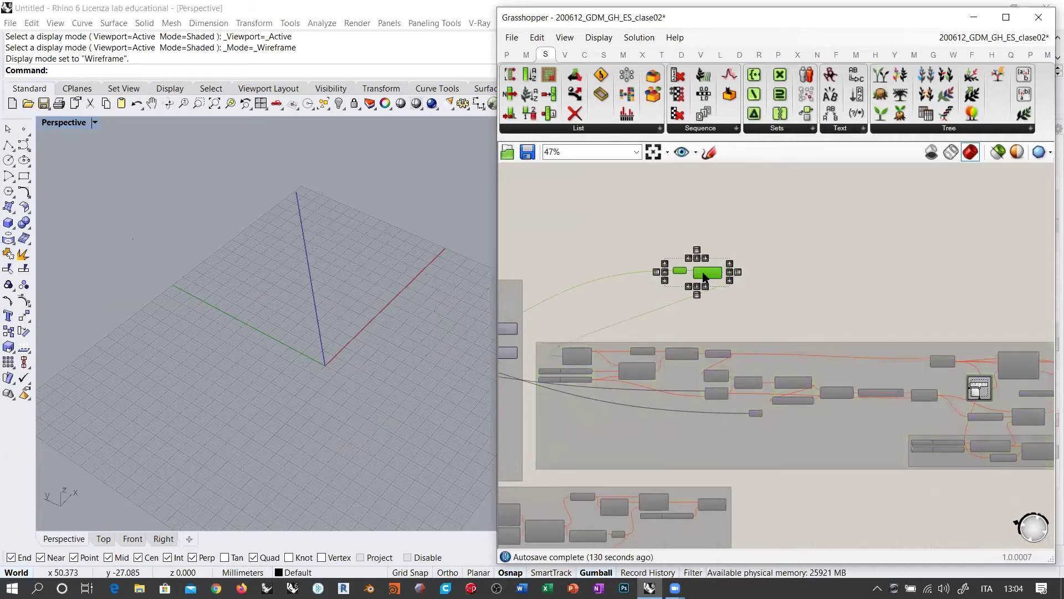
pyautogui.moveTo(707, 272); pyautogui.dragTo(575, 283)
pyautogui.scroll(5, 581, 273)
pyautogui.click(658, 272)
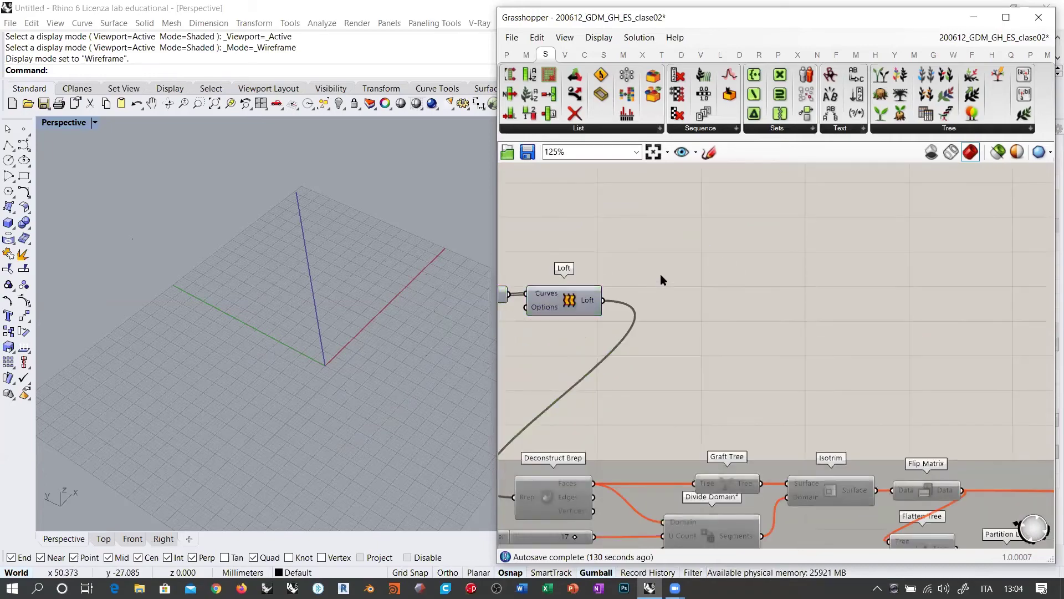
# - Turn on the preview of the Loft component that feeds Deconstruct Brep
pyautogui.moveTo(355, 386); pyautogui.dragTo(362, 344, button='right')
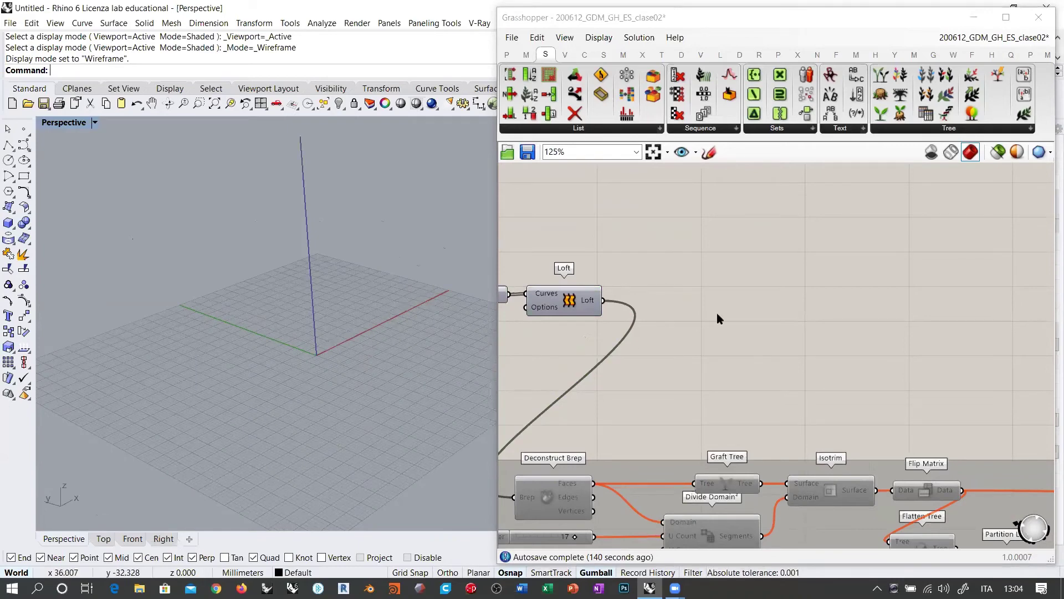
pyautogui.click(578, 301)
pyautogui.hotkey('ctrl', 'q')
pyautogui.click(664, 264)
pyautogui.moveTo(316, 230); pyautogui.dragTo(319, 266, button='right')
pyautogui.moveTo(344, 232); pyautogui.dragTo(340, 237, button='right')
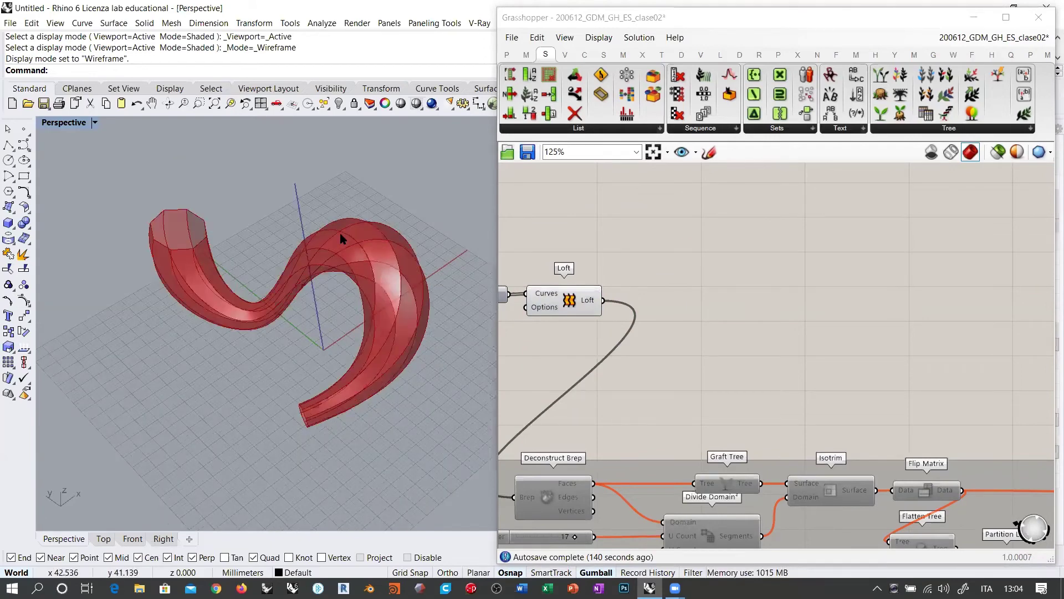
# - Inspect the lofted polygonal tube from several angles, along with the Curve and Loft components that generate it
pyautogui.moveTo(321, 289); pyautogui.dragTo(357, 275, button='right')
pyautogui.scroll(4, 341, 277)
pyautogui.scroll(-2, 355, 275)
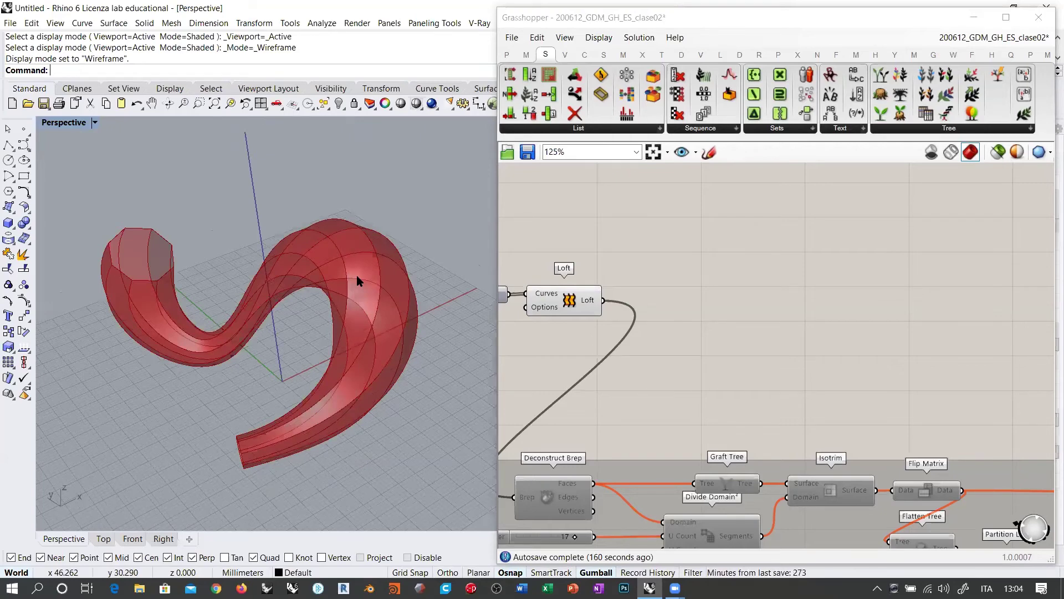
pyautogui.moveTo(336, 255); pyautogui.dragTo(323, 292, button='right')
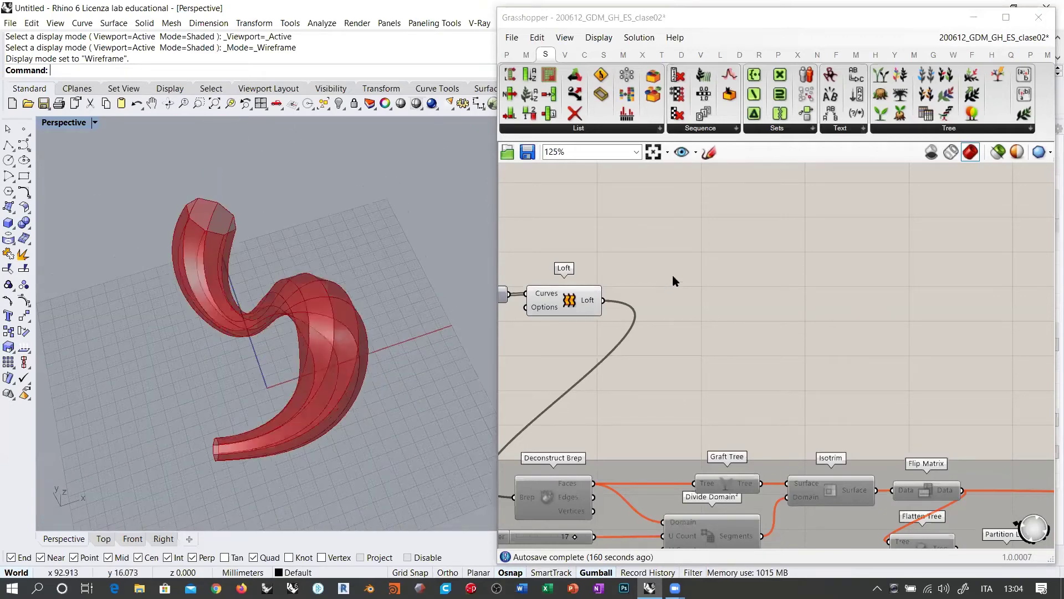
pyautogui.moveTo(684, 270); pyautogui.dragTo(683, 277, button='right')
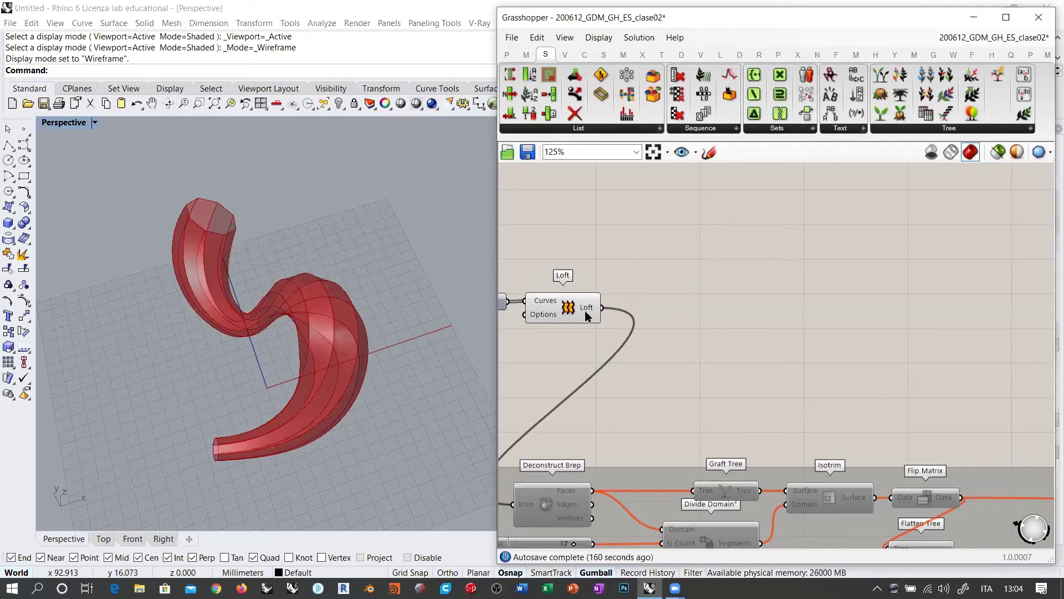
pyautogui.moveTo(555, 307); pyautogui.dragTo(557, 308)
pyautogui.click(604, 288)
pyautogui.moveTo(604, 289); pyautogui.dragTo(820, 309, button='right')
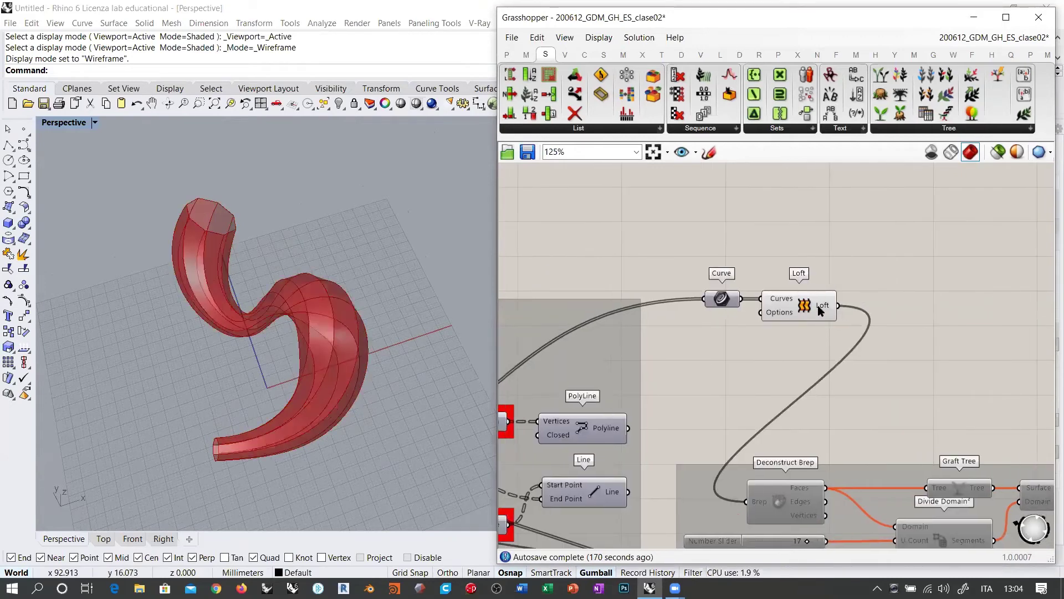
pyautogui.moveTo(392, 340); pyautogui.dragTo(159, 352, button='right')
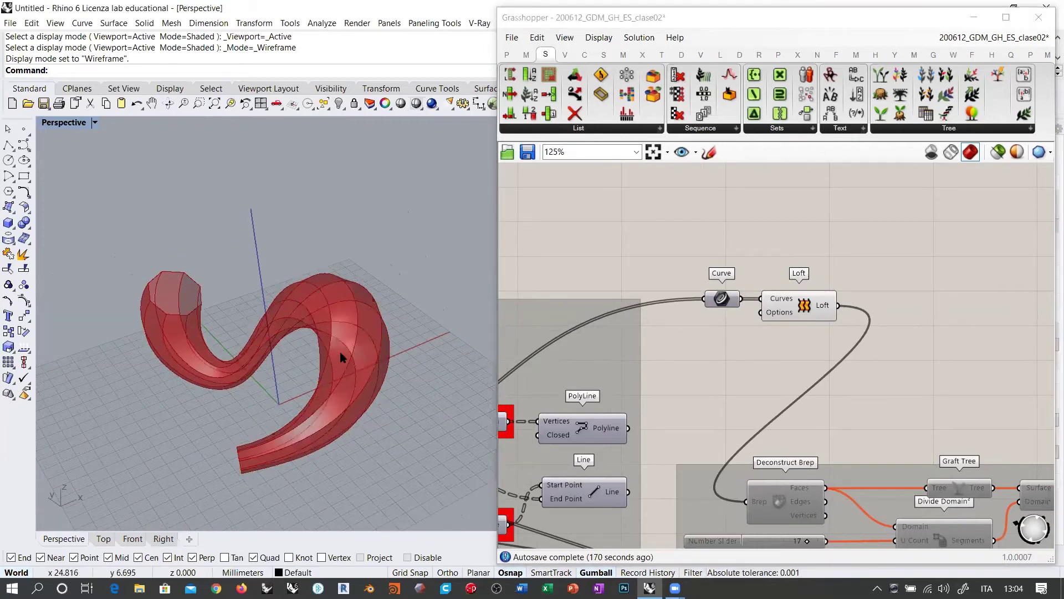
# - Add a number slider set to 1.00 and connect it to the Fillet Radius input of the Polygon component
pyautogui.moveTo(607, 420); pyautogui.dragTo(860, 337, button='right')
pyautogui.moveTo(638, 367); pyautogui.dragTo(850, 335, button='right')
pyautogui.moveTo(702, 377); pyautogui.dragTo(903, 334, button='right')
pyautogui.moveTo(617, 364); pyautogui.dragTo(859, 353, button='right')
pyautogui.moveTo(628, 355); pyautogui.dragTo(787, 393, button='right')
pyautogui.scroll(3, 1002, 354)
pyautogui.moveTo(899, 325); pyautogui.dragTo(756, 308, button='right')
pyautogui.moveTo(839, 346)
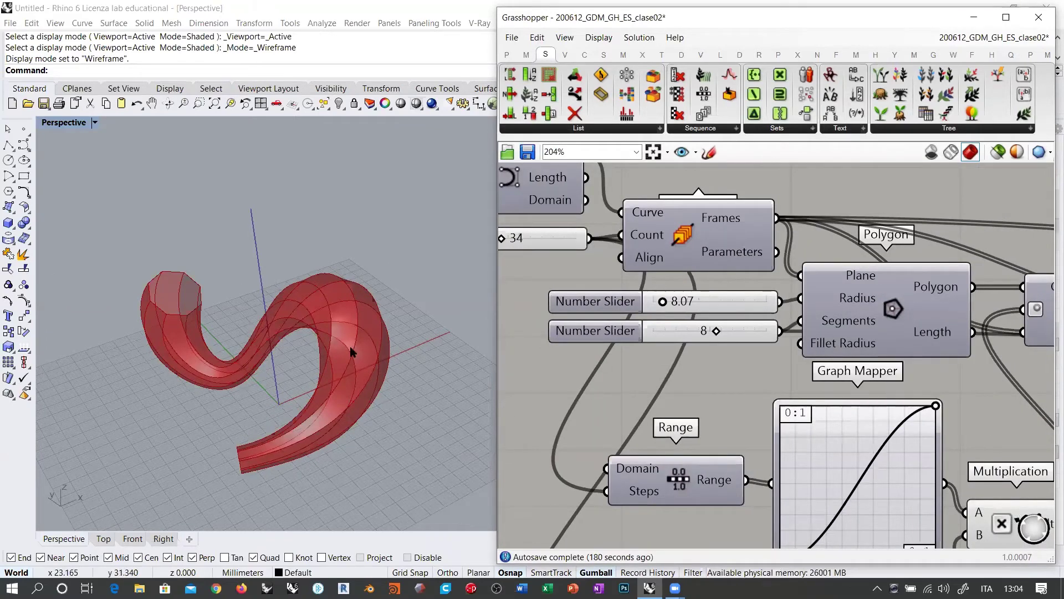
pyautogui.moveTo(802, 346); pyautogui.dragTo(865, 359, button='right')
pyautogui.scroll(-2, 866, 360)
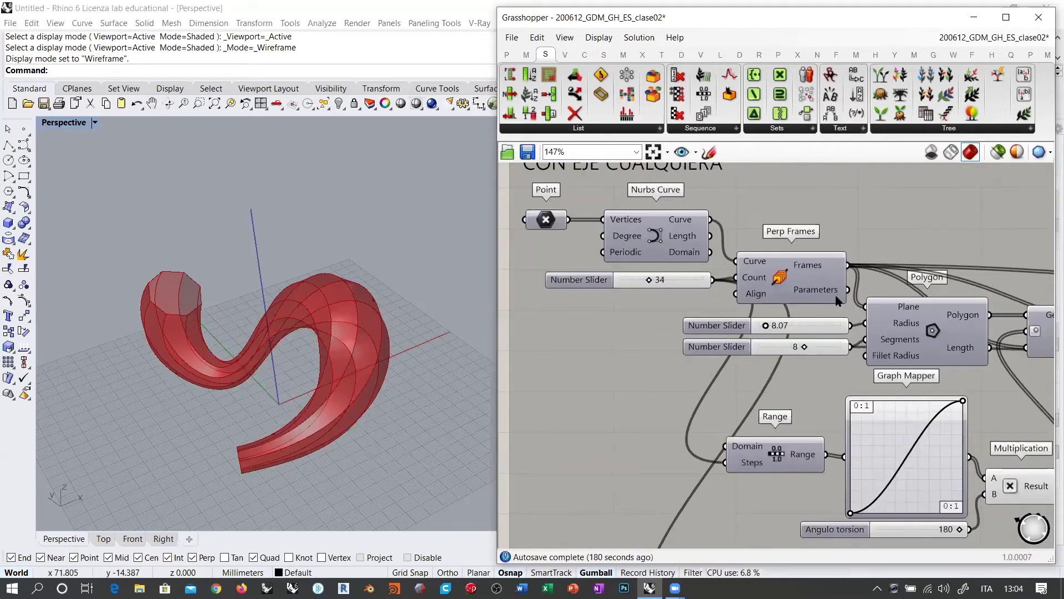
pyautogui.moveTo(832, 295); pyautogui.dragTo(795, 370, button='right')
pyautogui.doubleClick(838, 178)
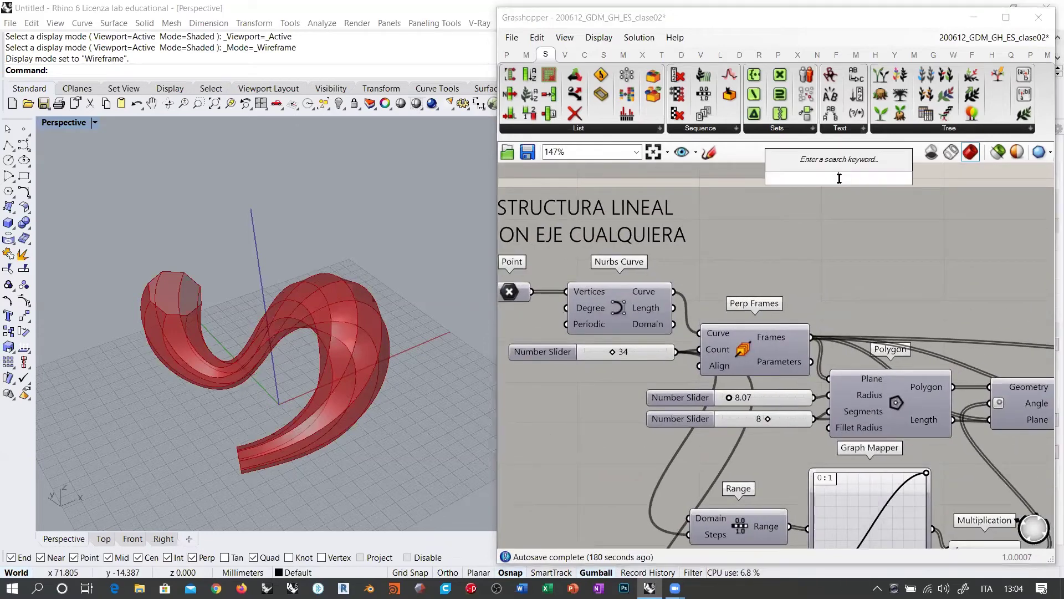
pyautogui.press('Return')
pyautogui.moveTo(837, 178); pyautogui.dragTo(731, 442)
pyautogui.scroll(3, 808, 443)
pyautogui.moveTo(811, 442); pyautogui.dragTo(820, 443)
# - Inspect the tube's end section, seam and corner edges with the polygon fillet applied
pyautogui.moveTo(332, 313)
pyautogui.mouseDown(button='right')
pyautogui.moveTo(302, 356)
pyautogui.moveTo(319, 317)
pyautogui.mouseUp(button='right')
pyautogui.scroll(8, 165, 323)
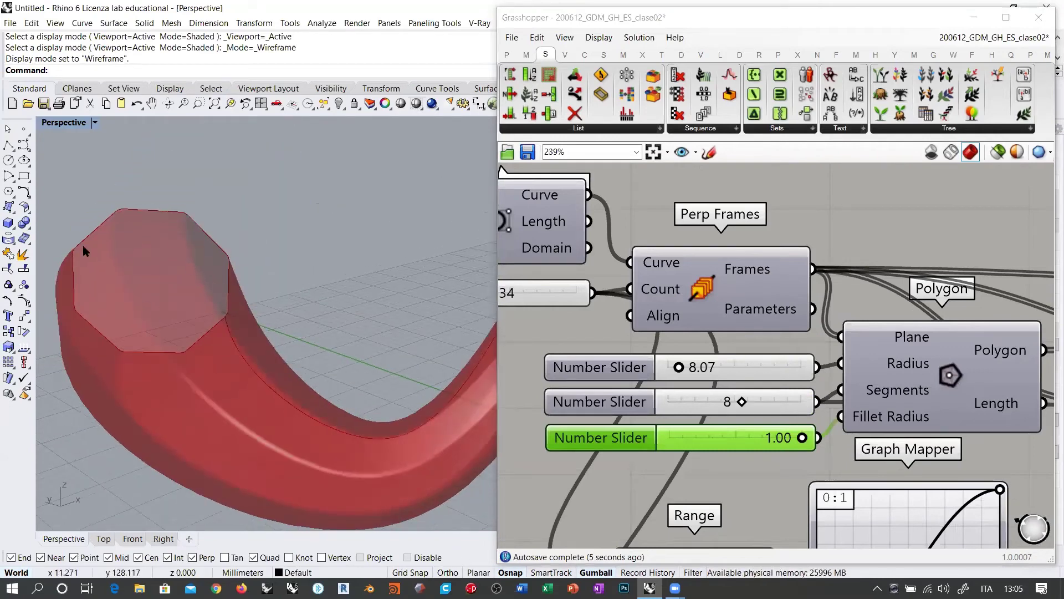
pyautogui.moveTo(65, 268); pyautogui.dragTo(391, 341, button='right')
pyautogui.moveTo(447, 320); pyautogui.dragTo(480, 342, button='right')
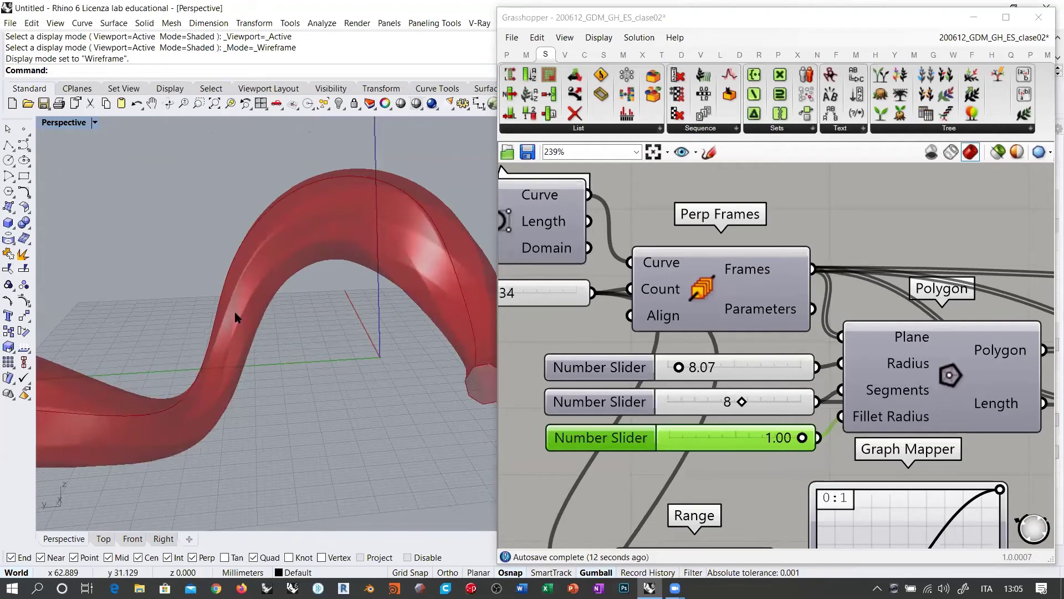
pyautogui.moveTo(237, 316); pyautogui.dragTo(390, 271, button='right')
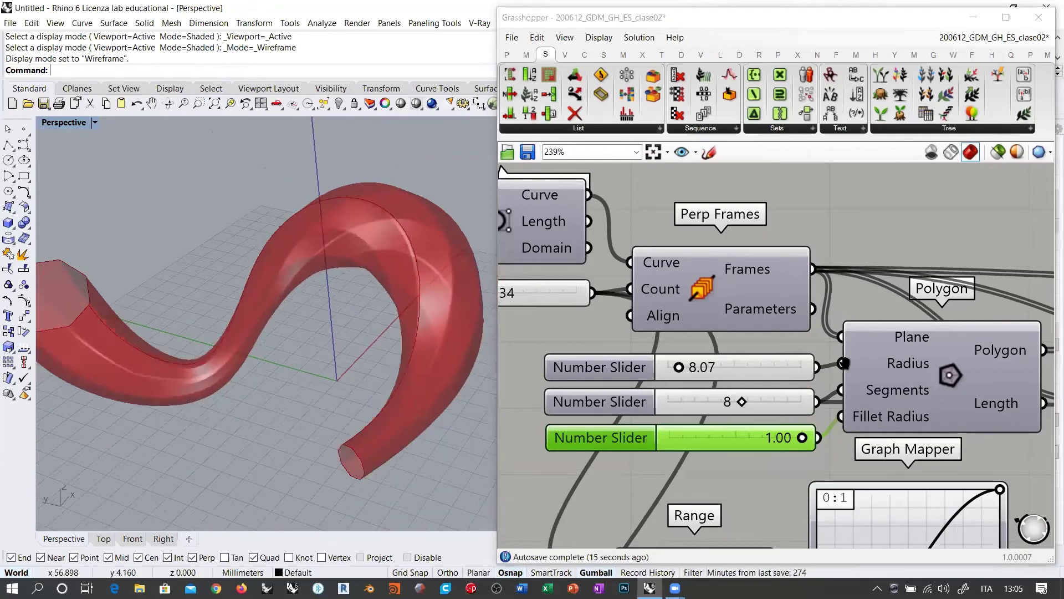
# - Review the chain from Polygon to Loft and check the type of geometry in the Loft output
pyautogui.moveTo(845, 363); pyautogui.dragTo(638, 364, button='right')
pyautogui.scroll(-5, 639, 364)
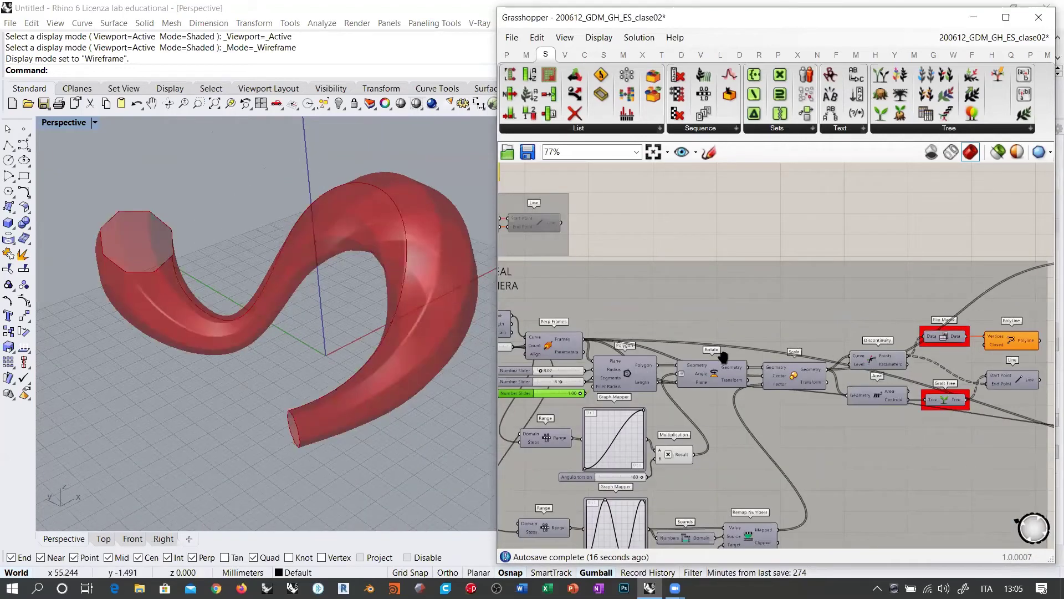
pyautogui.moveTo(758, 393); pyautogui.dragTo(872, 369, button='right')
pyautogui.rightClick(727, 285)
pyautogui.click(800, 219)
pyautogui.moveTo(743, 304); pyautogui.dragTo(686, 313, button='right')
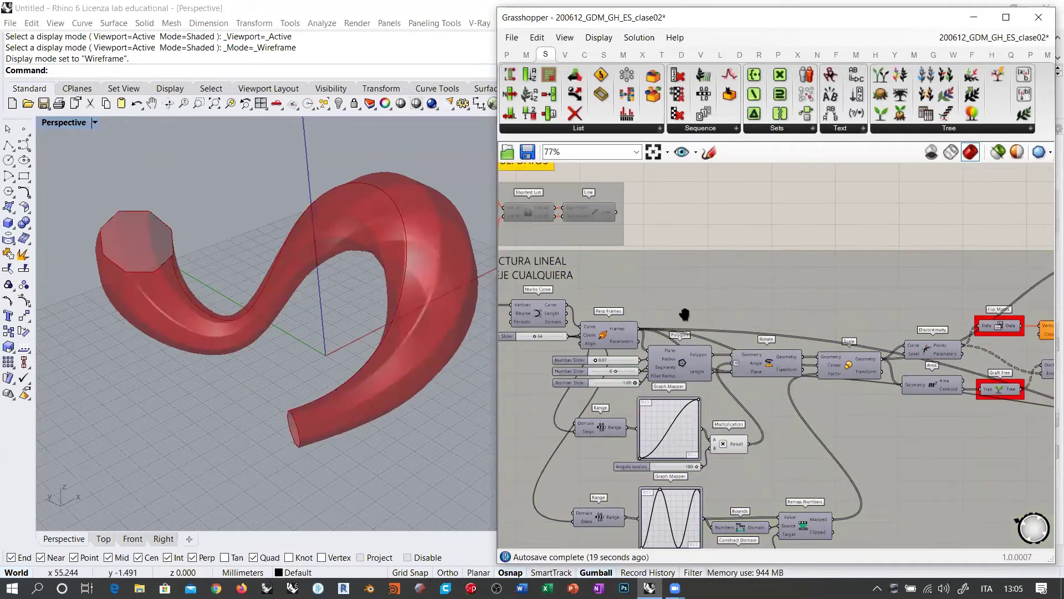
pyautogui.moveTo(948, 302); pyautogui.dragTo(592, 336, button='right')
pyautogui.moveTo(833, 298); pyautogui.dragTo(737, 296, button='right')
pyautogui.scroll(2, 737, 296)
pyautogui.scroll(3, 737, 298)
pyautogui.moveTo(731, 273)
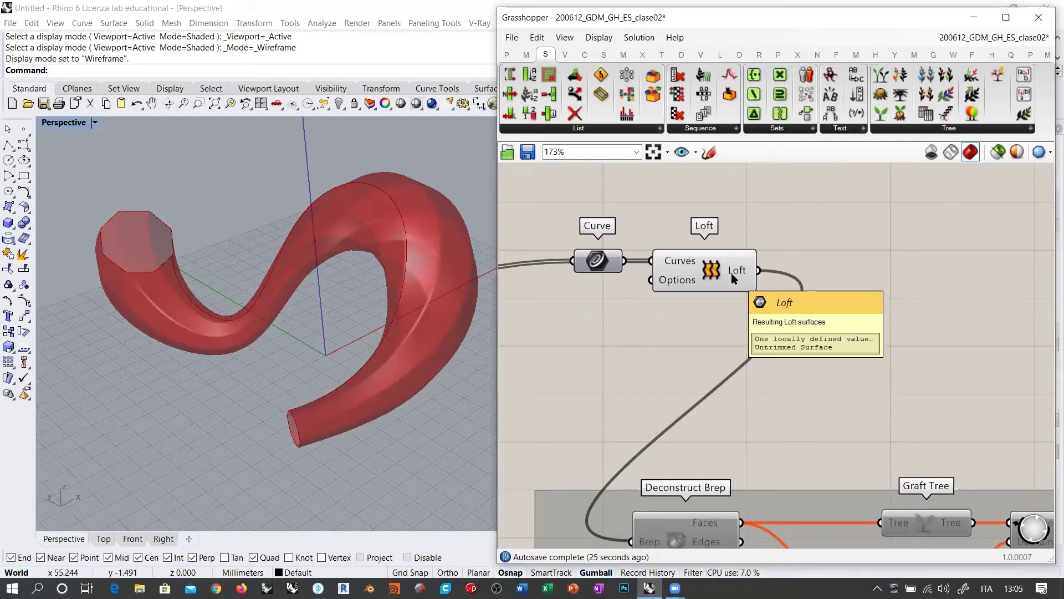
pyautogui.scroll(1, 704, 271)
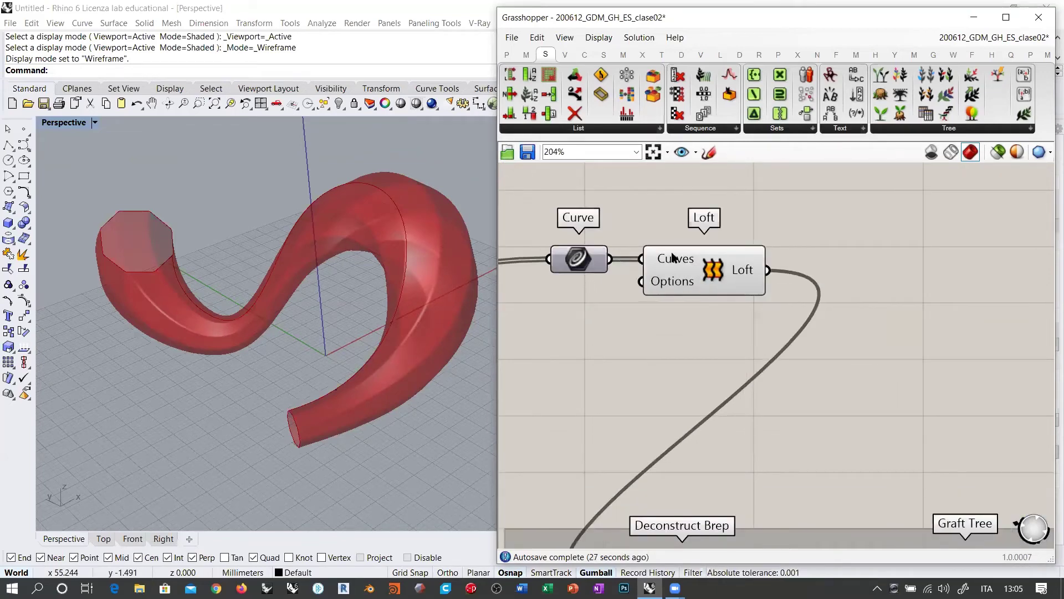
# - Select the whole panelling group and enable all its components again
pyautogui.scroll(-4, 697, 265)
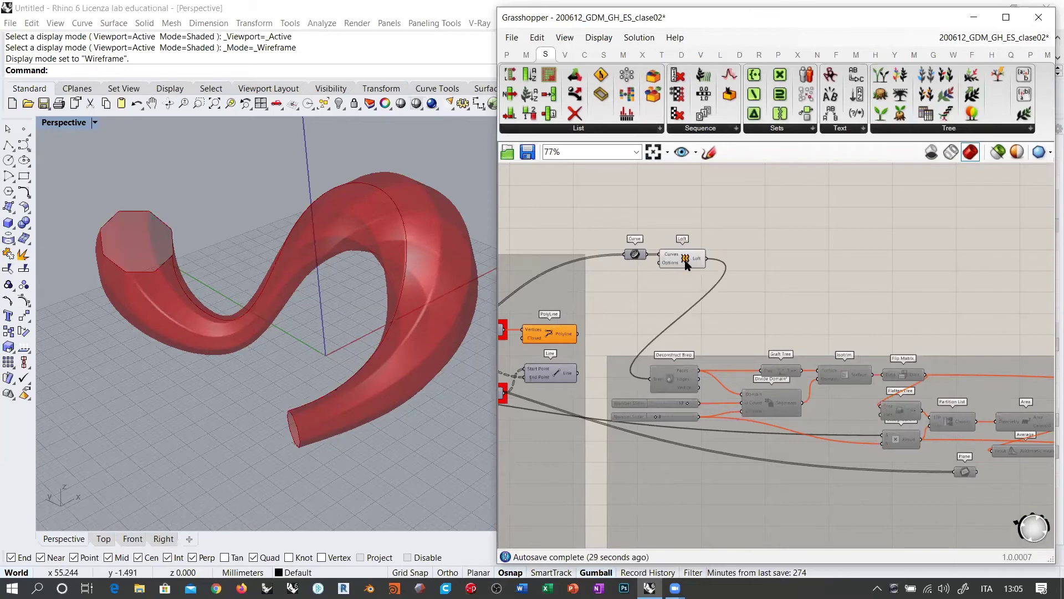
pyautogui.scroll(-3, 689, 316)
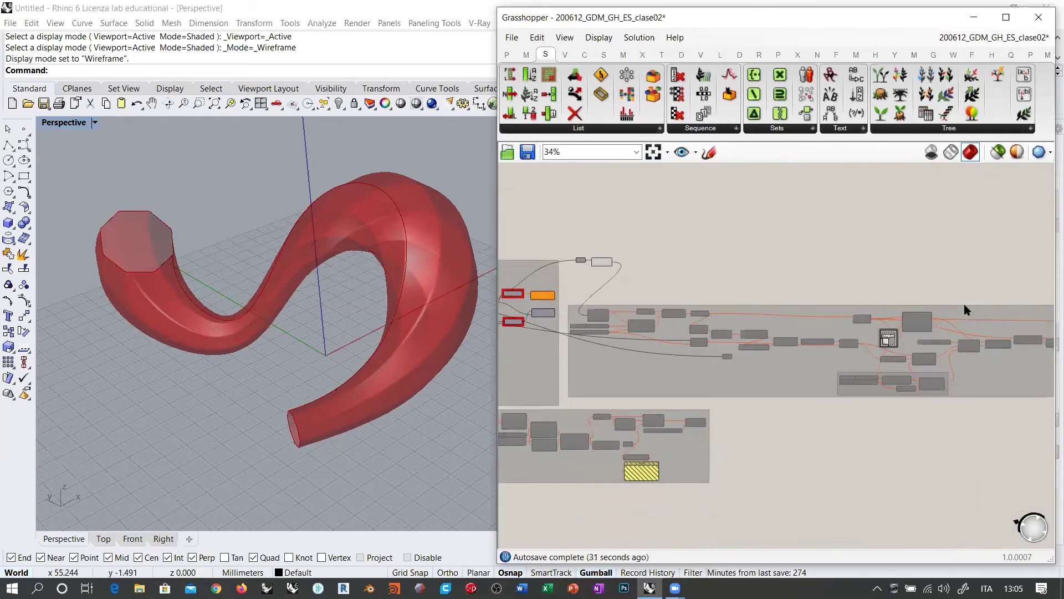
pyautogui.scroll(-1, 898, 306)
pyautogui.moveTo(1025, 297); pyautogui.dragTo(549, 381)
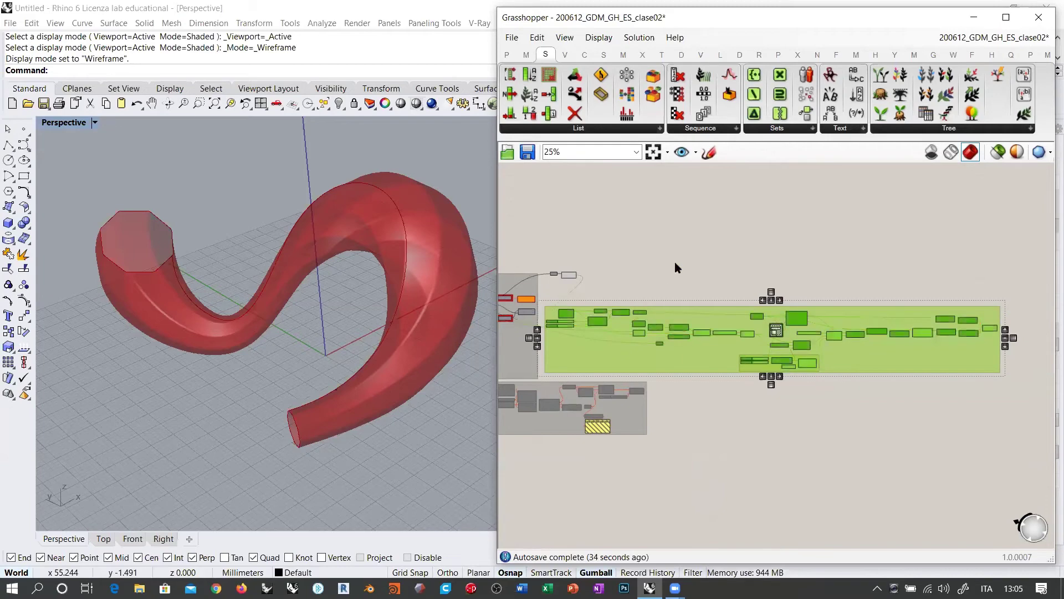
pyautogui.click(674, 261)
pyautogui.moveTo(335, 280); pyautogui.dragTo(426, 301, button='right')
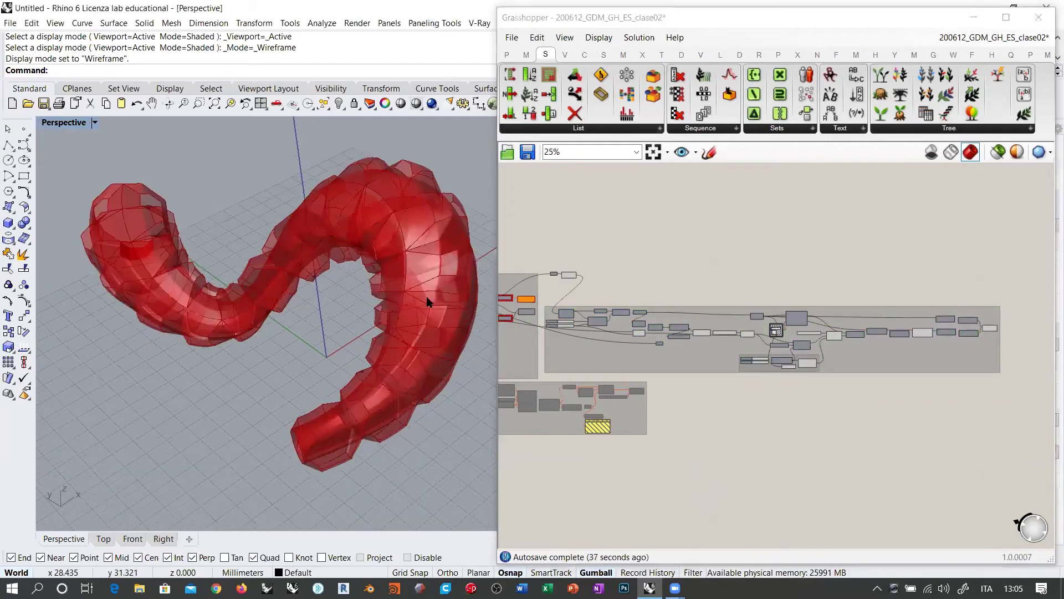
# - Set the number slider feeding V Count of the surface domain division to 11 and inspect the panels along the tube
pyautogui.scroll(5, 599, 343)
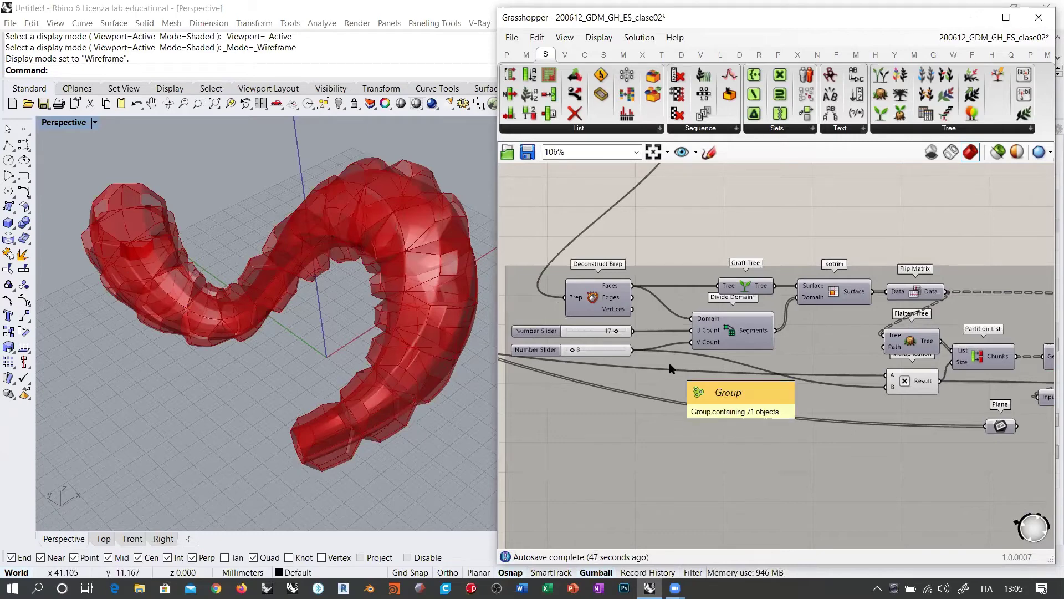
pyautogui.scroll(5, 640, 367)
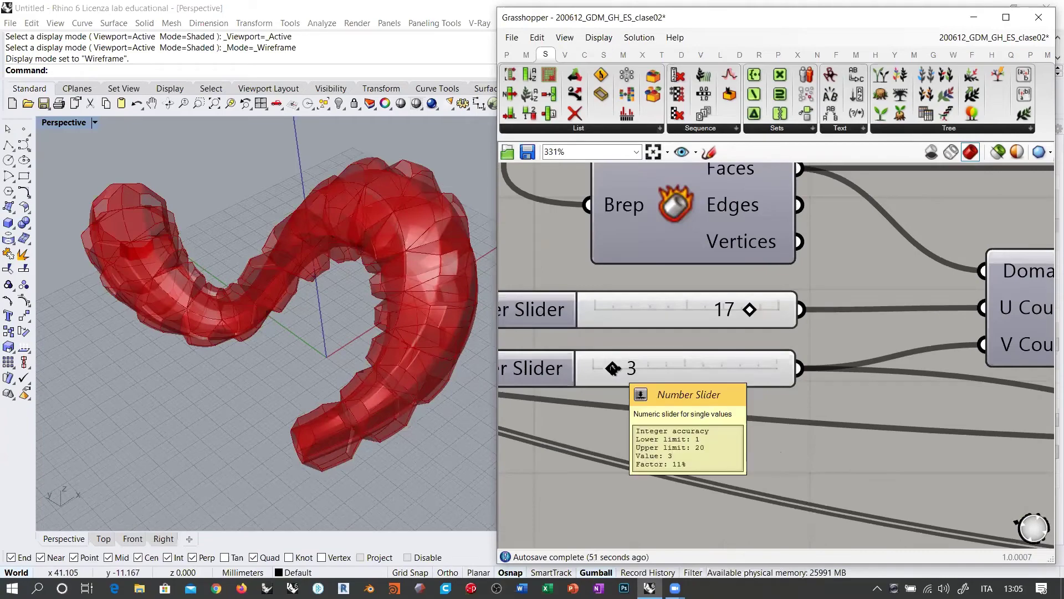
pyautogui.moveTo(348, 456); pyautogui.dragTo(405, 370, button='right')
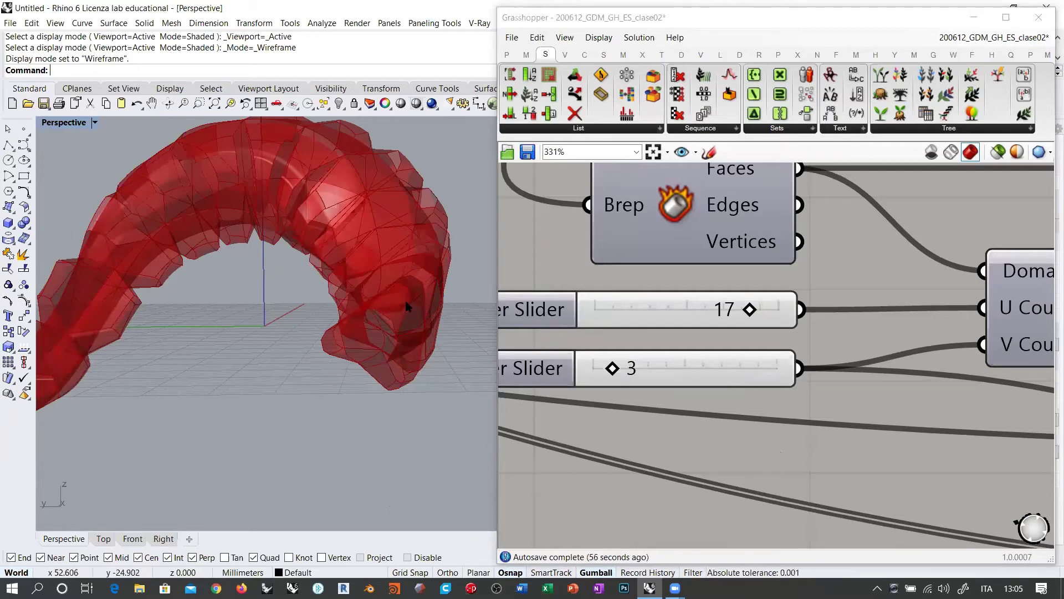
pyautogui.moveTo(613, 368); pyautogui.dragTo(682, 369)
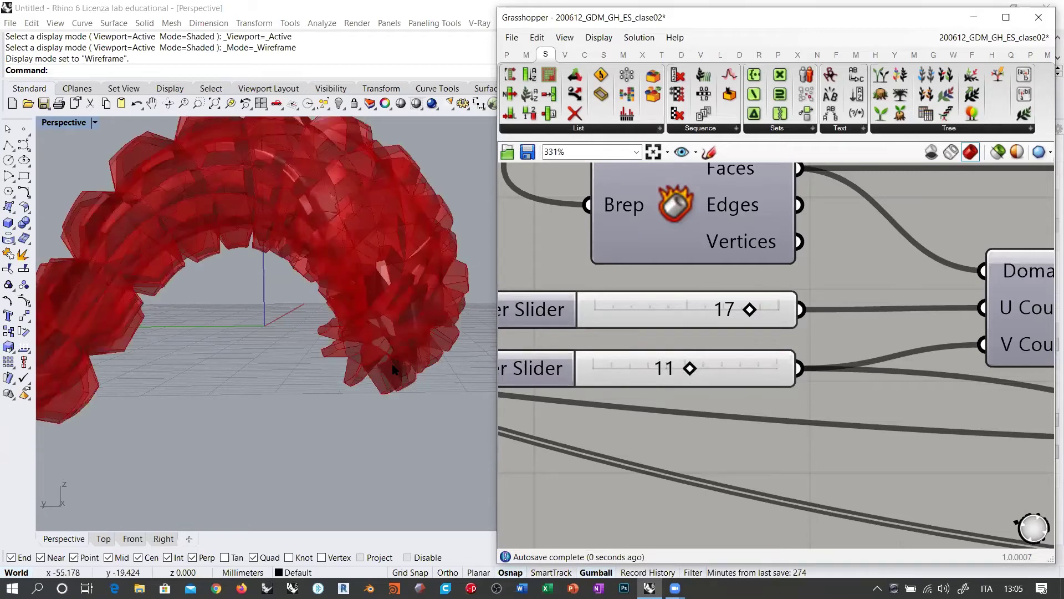
pyautogui.moveTo(360, 317); pyautogui.dragTo(390, 323, button='right')
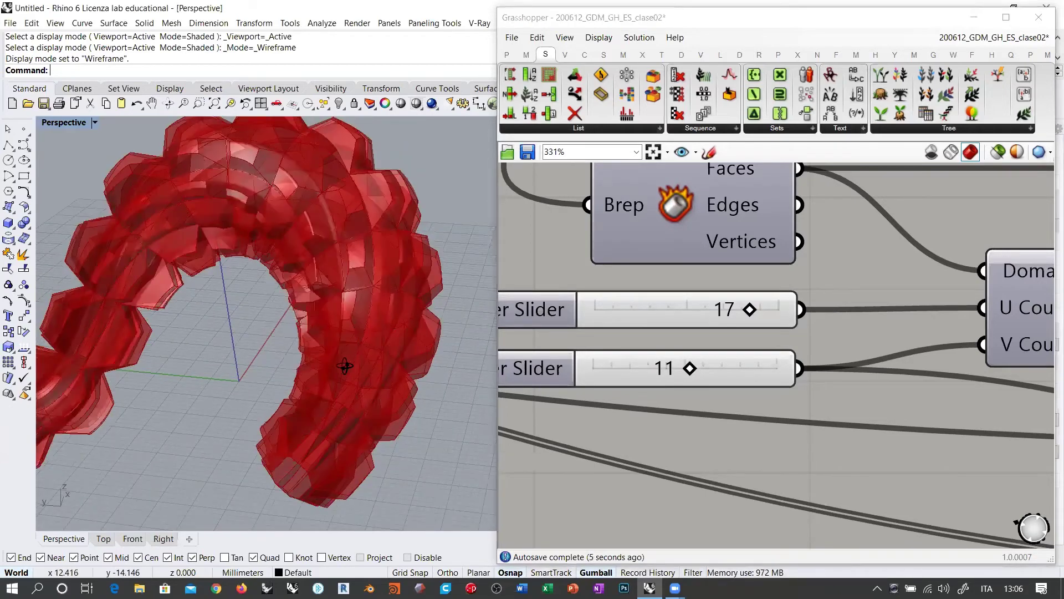
pyautogui.moveTo(417, 271); pyautogui.dragTo(364, 380, button='right')
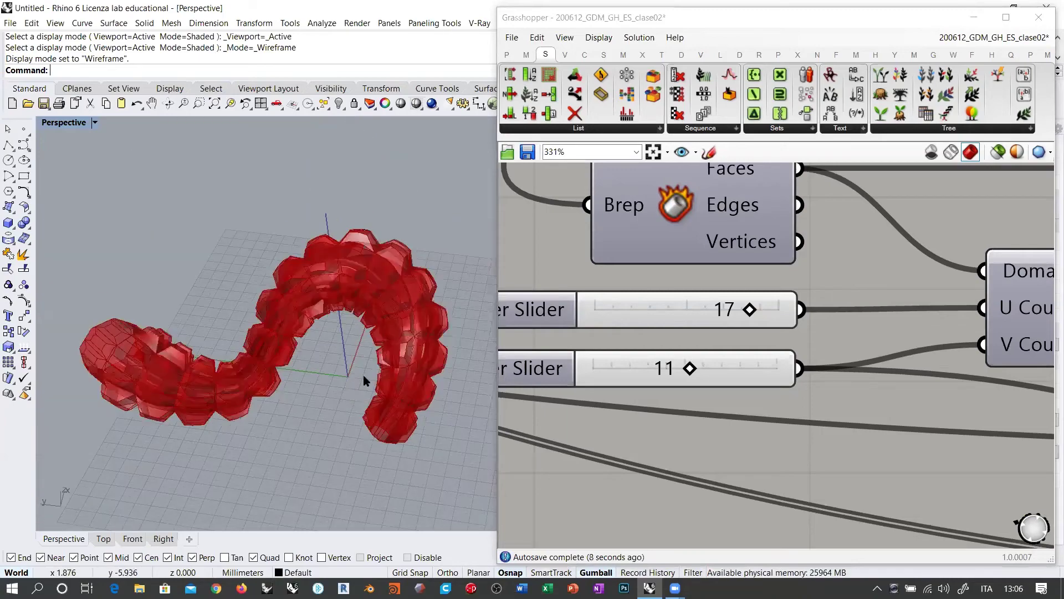
pyautogui.scroll(-5, 752, 449)
pyautogui.scroll(-2, 714, 296)
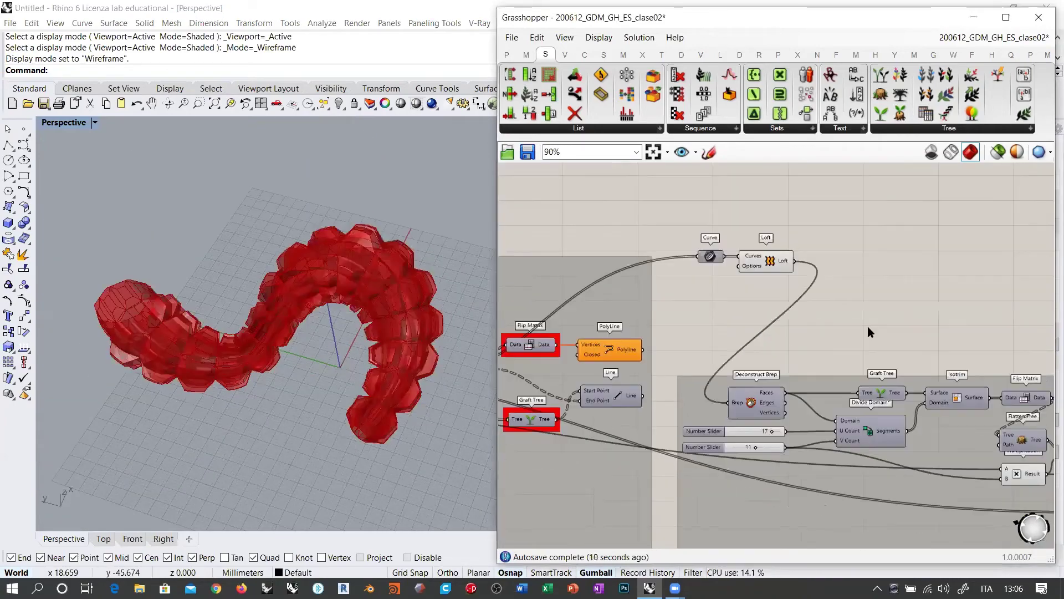
pyautogui.moveTo(391, 341); pyautogui.dragTo(497, 320, button='right')
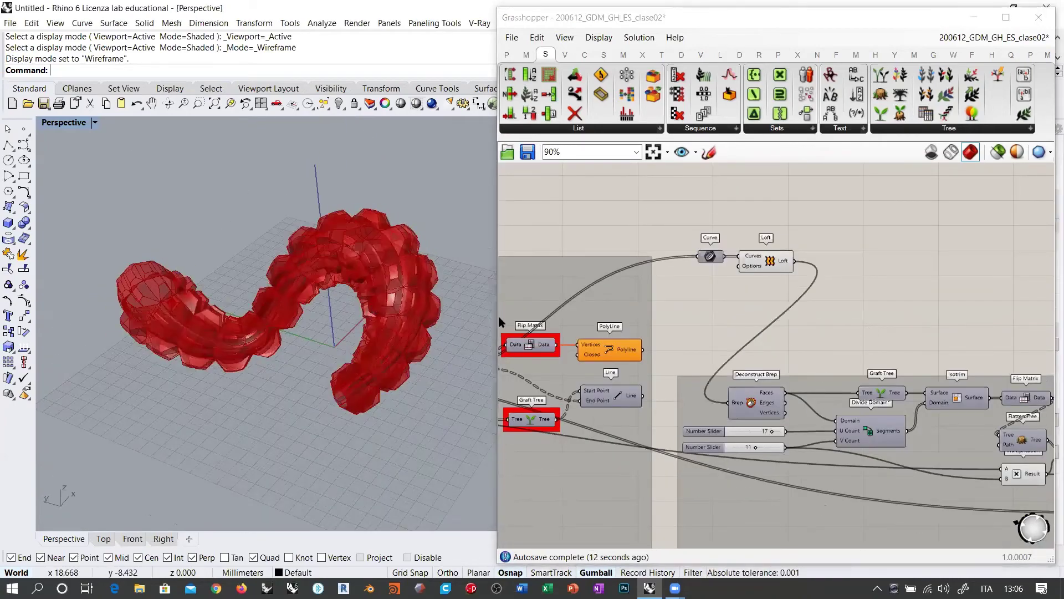
# - Select the whole panelling group and disable all its components, leaving only the lofted tube
pyautogui.scroll(-7, 727, 323)
pyautogui.moveTo(983, 311); pyautogui.dragTo(1019, 299, button='right')
pyautogui.moveTo(1019, 300); pyautogui.dragTo(616, 361)
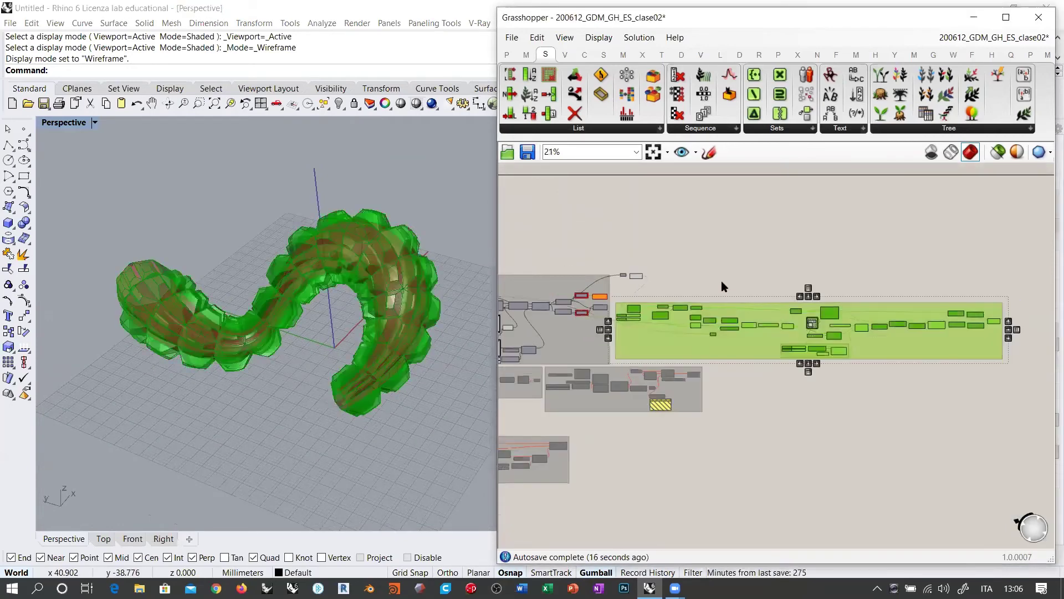
pyautogui.hotkey('ctrl', 'q')
pyautogui.click(701, 267)
pyautogui.scroll(3, 639, 278)
pyautogui.scroll(6, 640, 278)
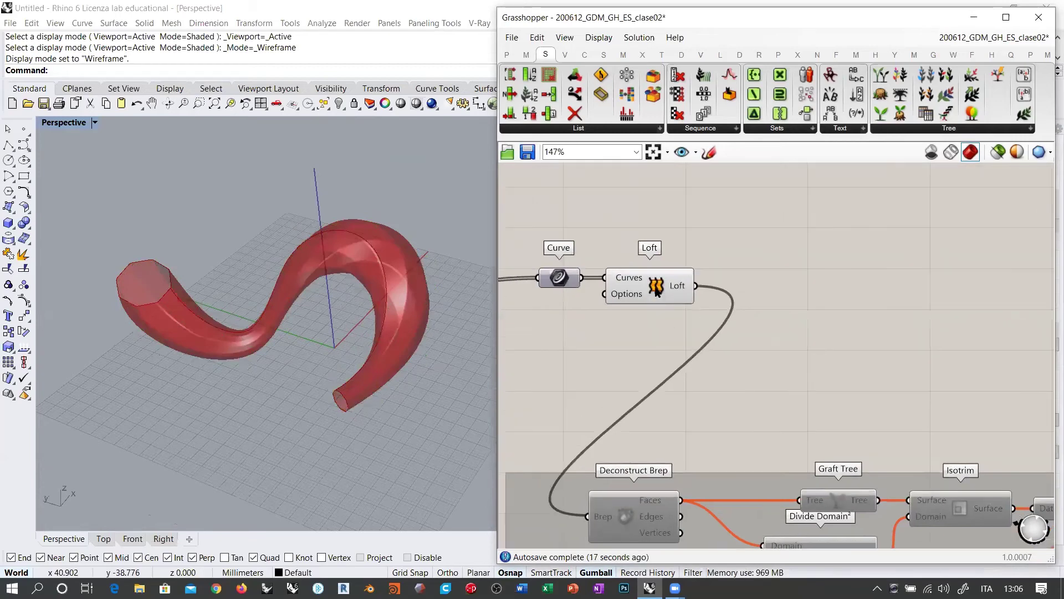
# - Add a Point parameter above the Loft and set it to one point on the ground plane beside the tube
pyautogui.moveTo(439, 302); pyautogui.dragTo(388, 332, button='right')
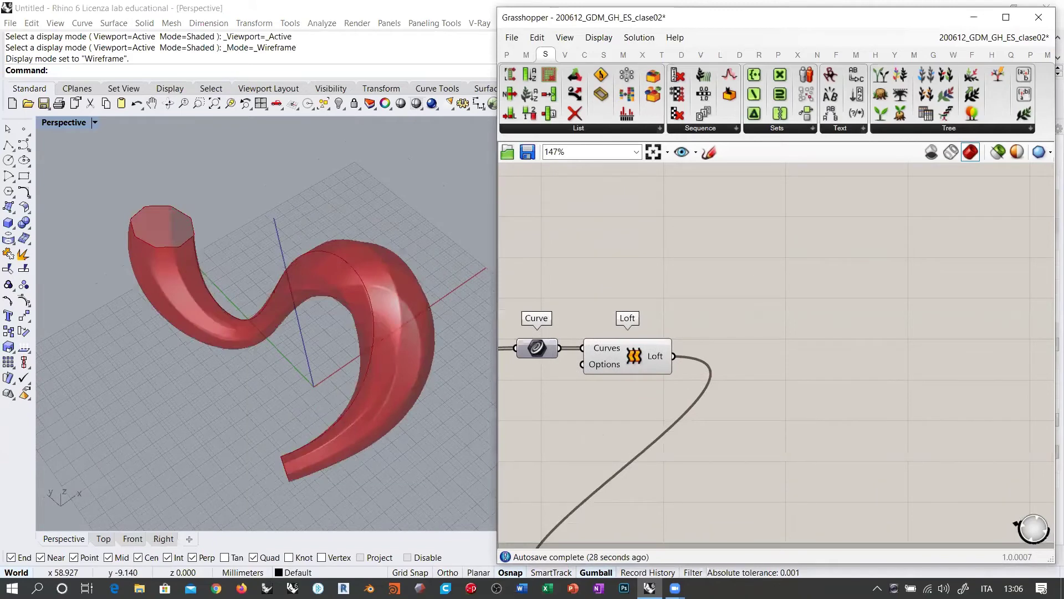
pyautogui.doubleClick(755, 272)
pyautogui.write('point')
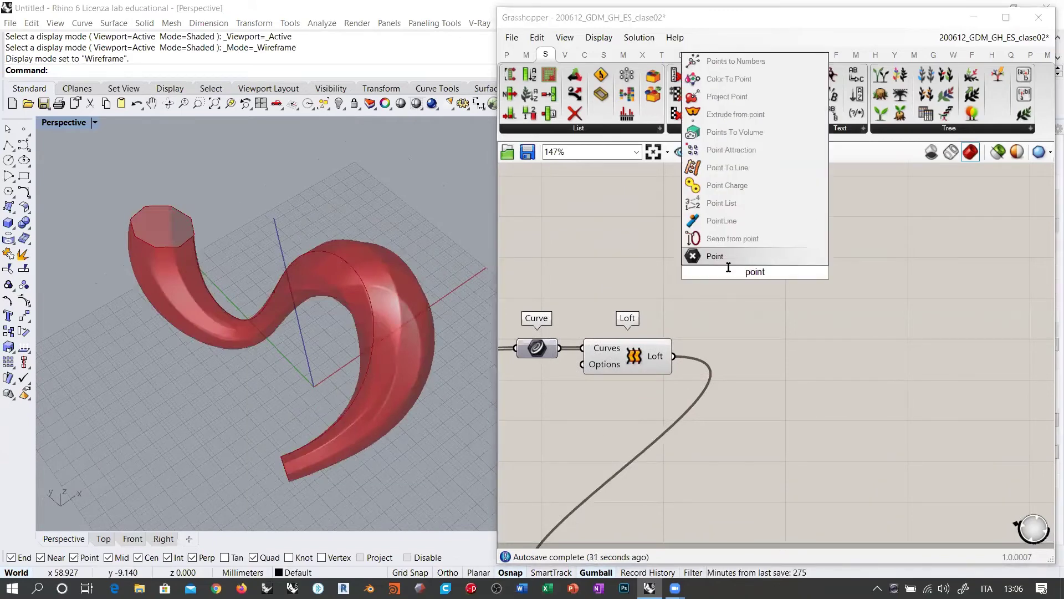
pyautogui.press('Return')
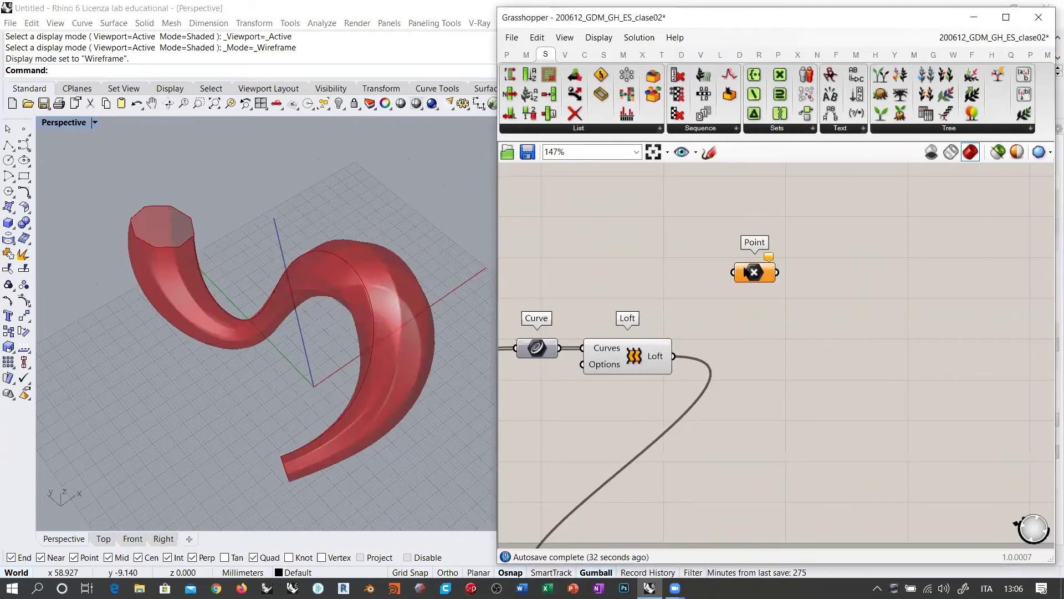
pyautogui.moveTo(752, 267); pyautogui.dragTo(710, 229)
pyautogui.rightClick(710, 229)
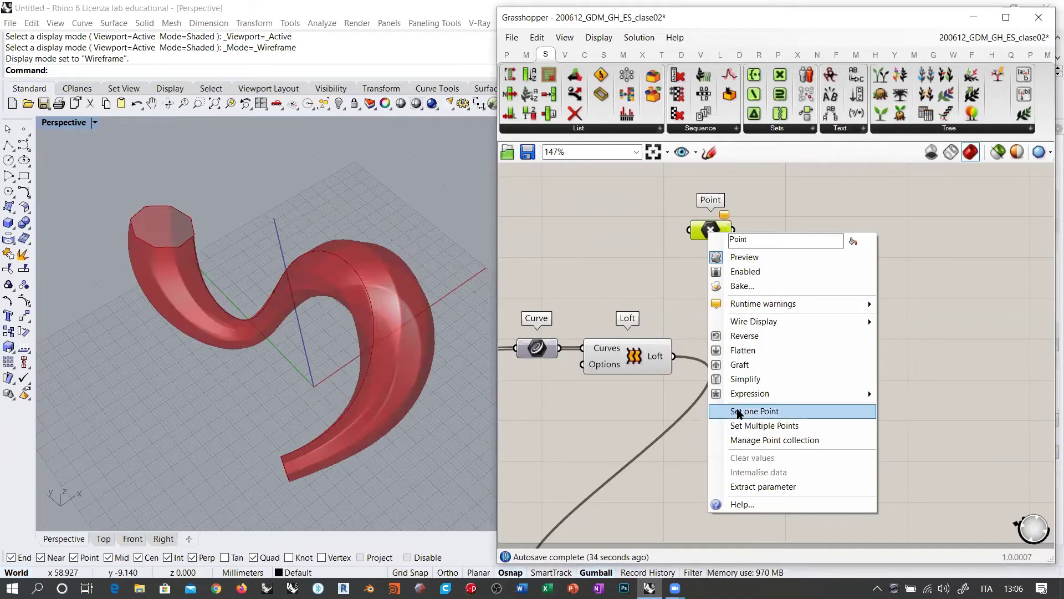
pyautogui.click(754, 411)
pyautogui.click(240, 420)
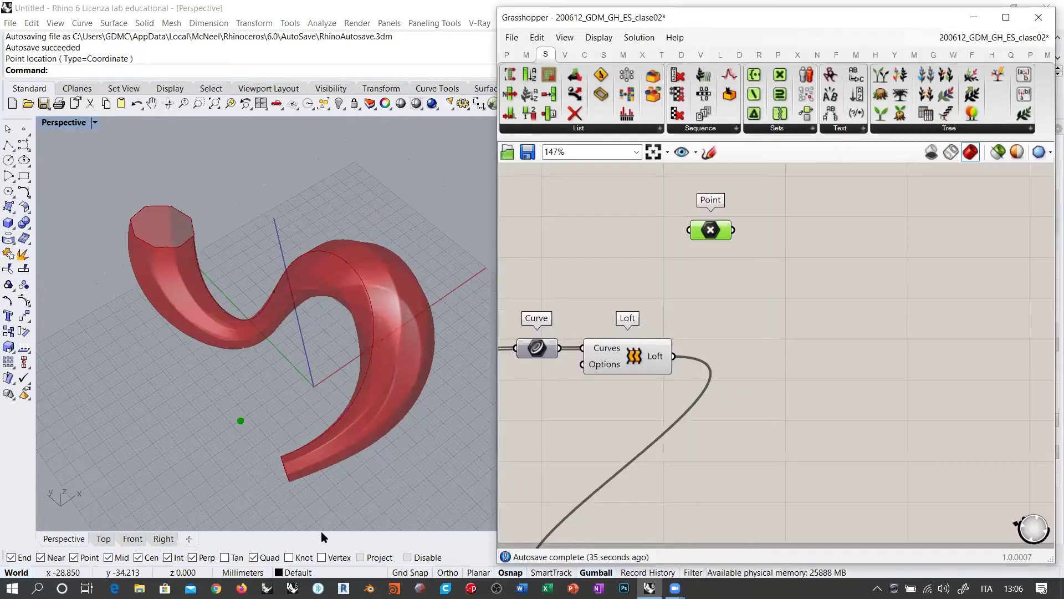
# - Duplicate the Point parameter, move the copied point across to the tube's other side and raise it about 22 mm
pyautogui.click(687, 310)
pyautogui.moveTo(299, 388); pyautogui.dragTo(285, 374, button='right')
pyautogui.moveTo(276, 420); pyautogui.dragTo(502, 319, button='right')
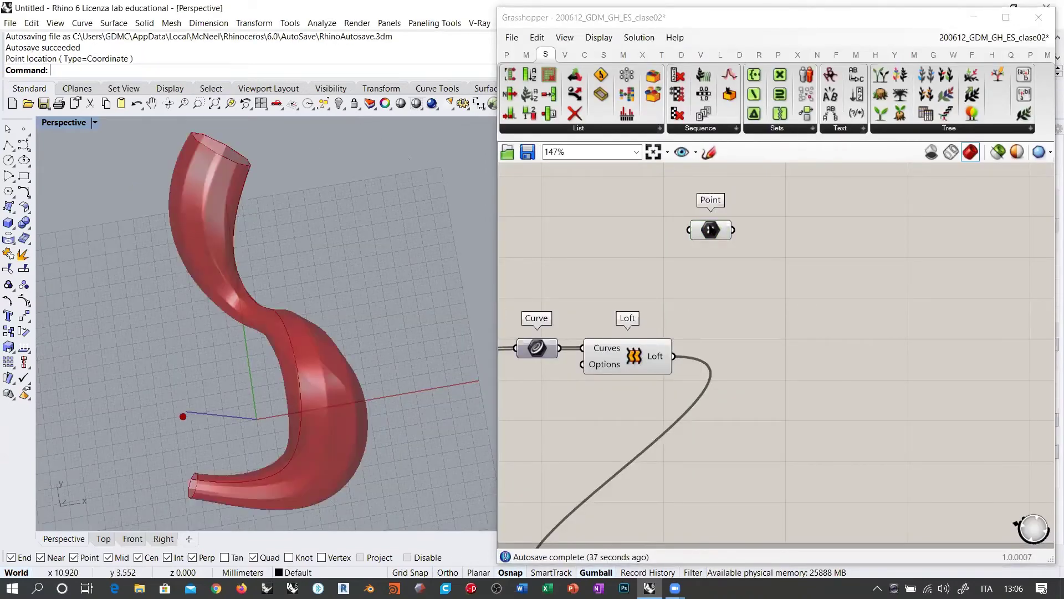
pyautogui.moveTo(708, 229); pyautogui.dragTo(670, 266)
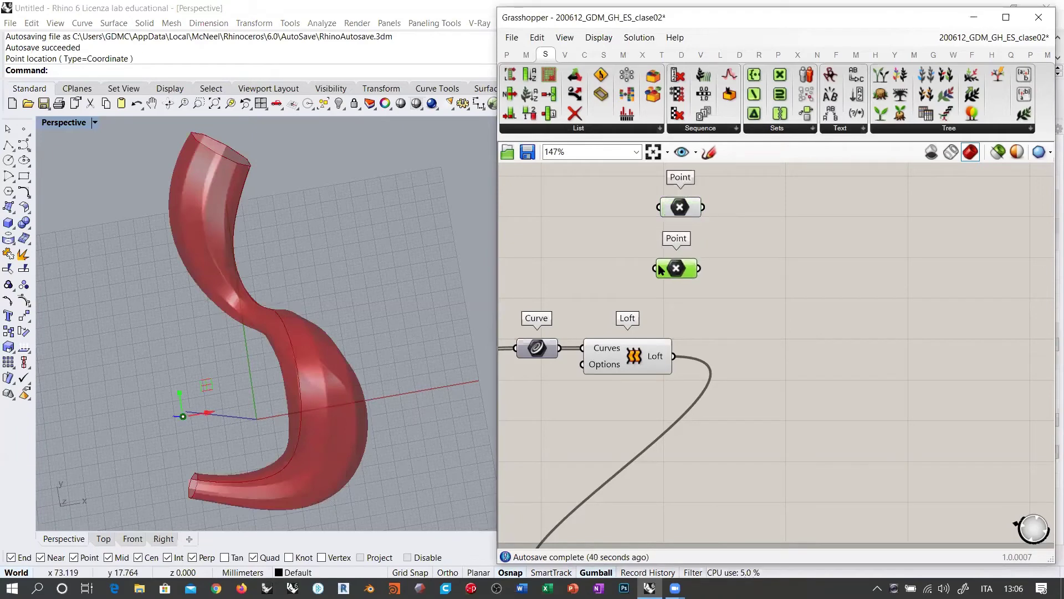
pyautogui.moveTo(207, 413); pyautogui.dragTo(358, 253)
pyautogui.moveTo(248, 388); pyautogui.dragTo(332, 319, button='right')
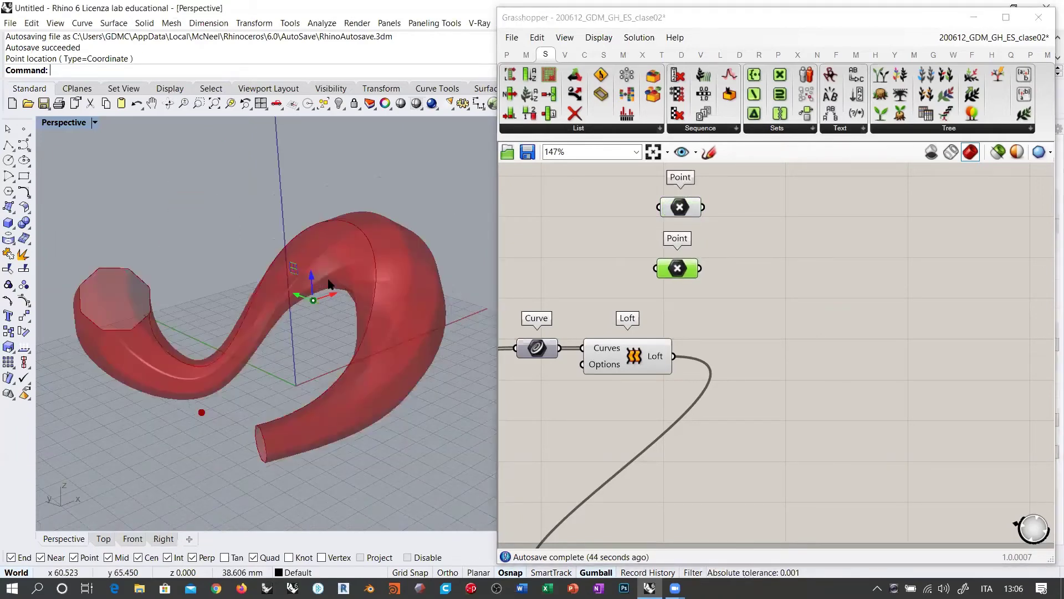
pyautogui.moveTo(305, 278); pyautogui.dragTo(307, 207)
# - Lower the first point by about 9 mm and check both points' positions around the tube
pyautogui.moveTo(292, 319); pyautogui.dragTo(330, 305, button='right')
pyautogui.click(306, 306)
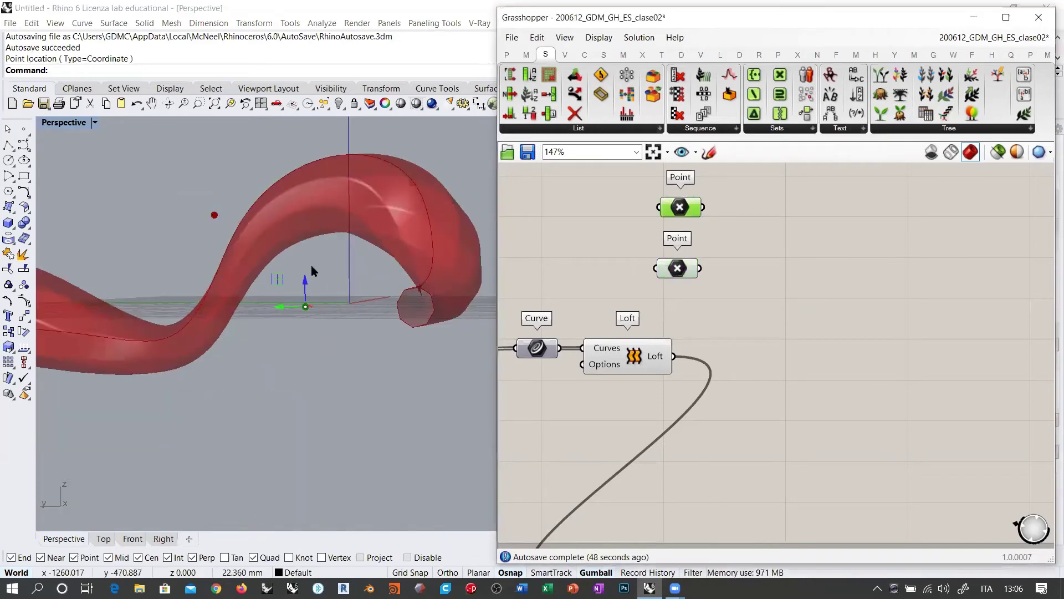
pyautogui.moveTo(302, 329); pyautogui.dragTo(302, 336)
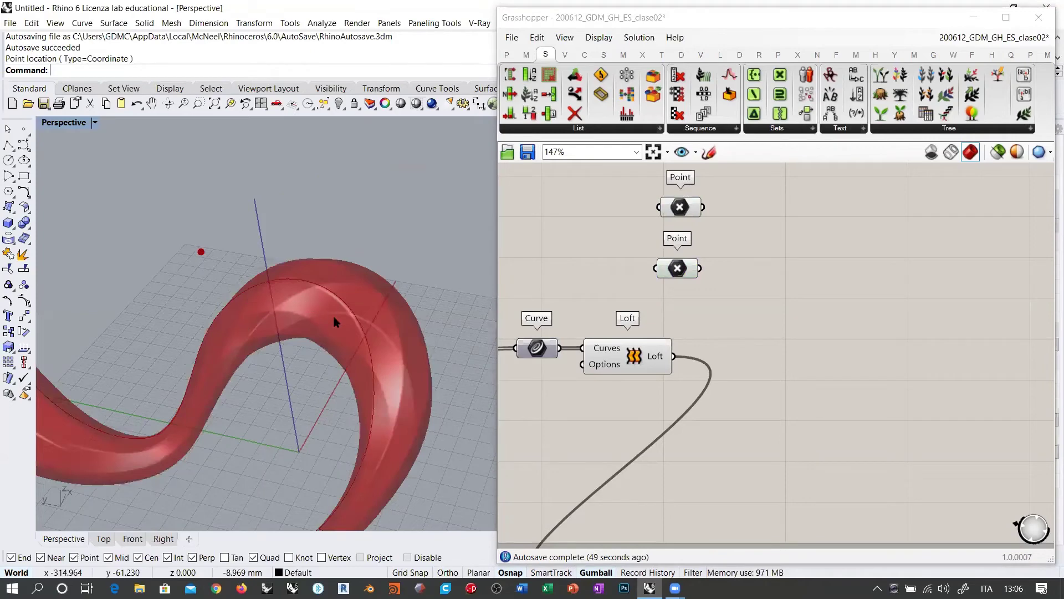
pyautogui.moveTo(334, 321); pyautogui.dragTo(299, 333, button='right')
pyautogui.moveTo(348, 307); pyautogui.dragTo(314, 407, button='right')
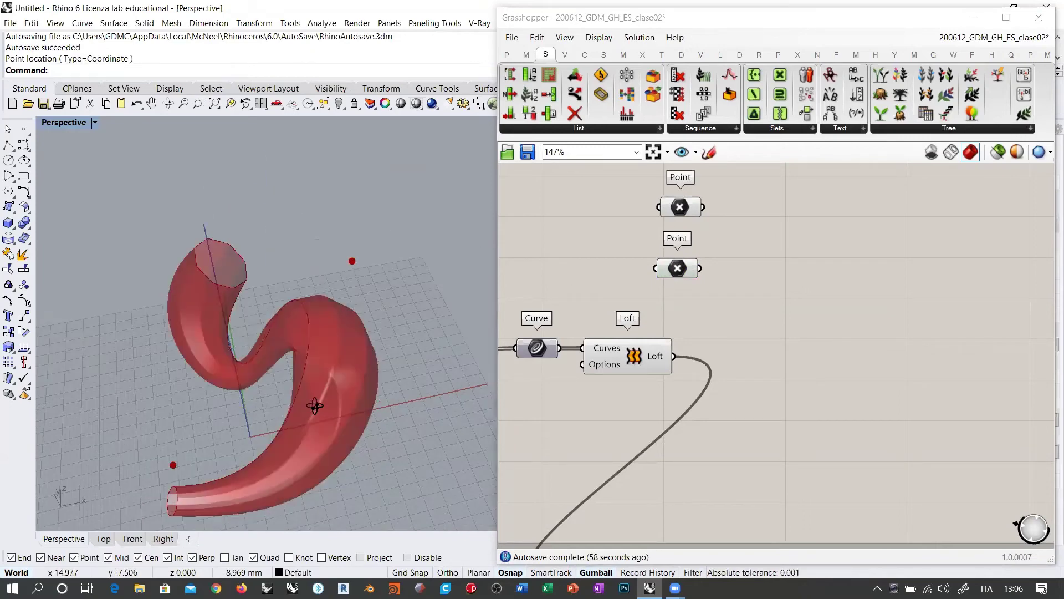
pyautogui.moveTo(321, 347); pyautogui.dragTo(321, 388, button='right')
pyautogui.moveTo(339, 288); pyautogui.dragTo(386, 239, button='right')
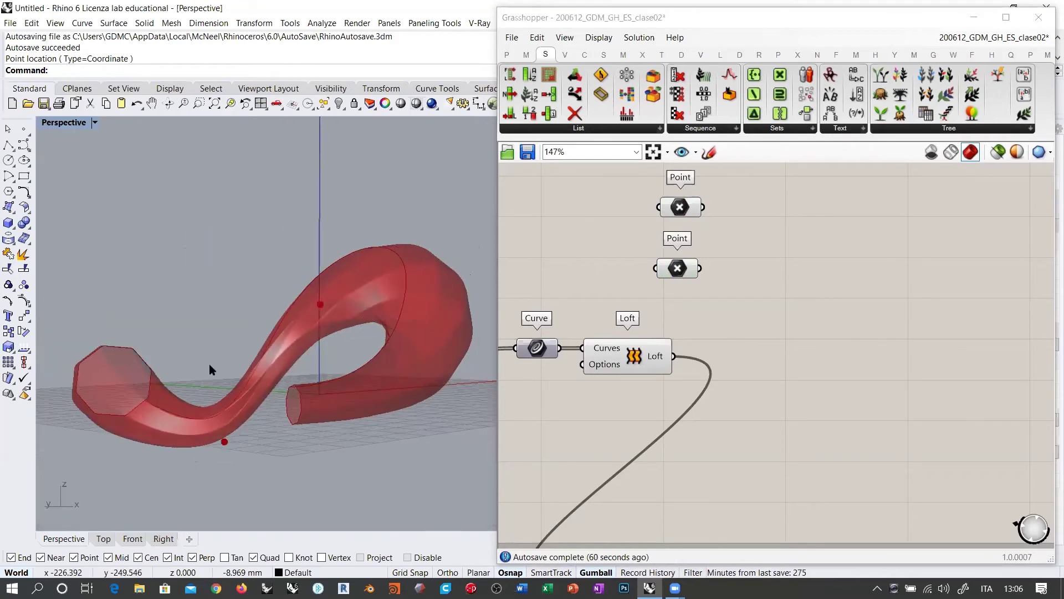
pyautogui.moveTo(208, 364); pyautogui.dragTo(310, 344, button='right')
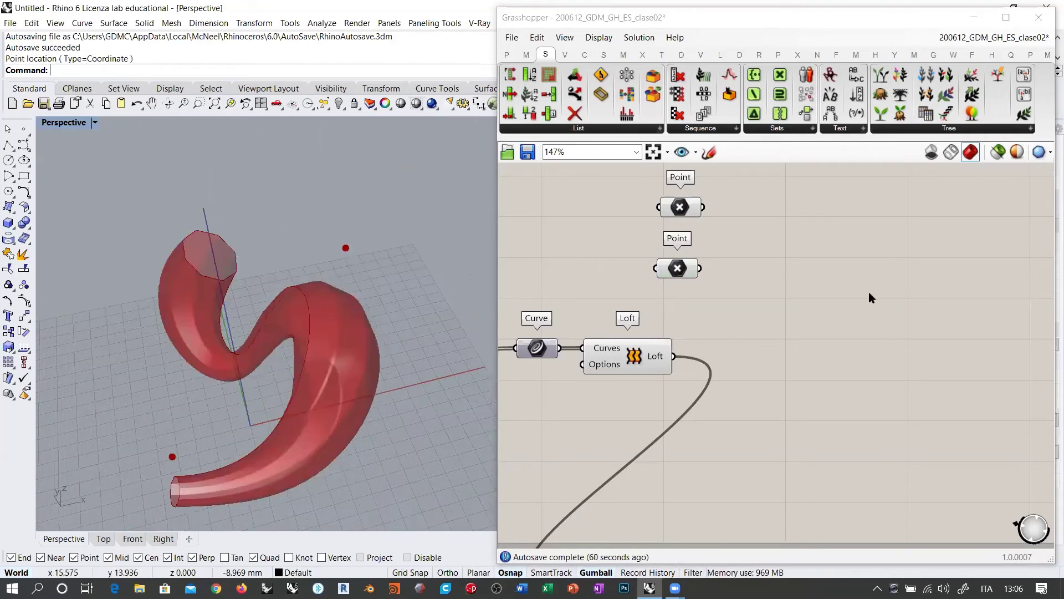
# - Align the two Point parameters in a vertical column and nudge the Loft component in line with their outputs
pyautogui.moveTo(770, 290); pyautogui.dragTo(657, 208)
pyautogui.moveTo(712, 300); pyautogui.dragTo(634, 197)
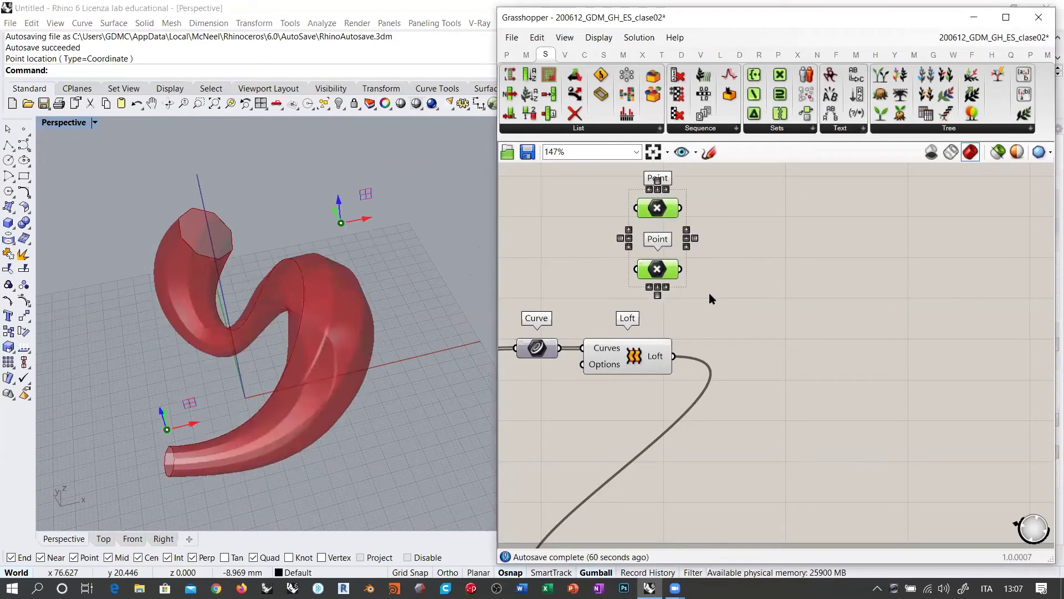
pyautogui.click(662, 342)
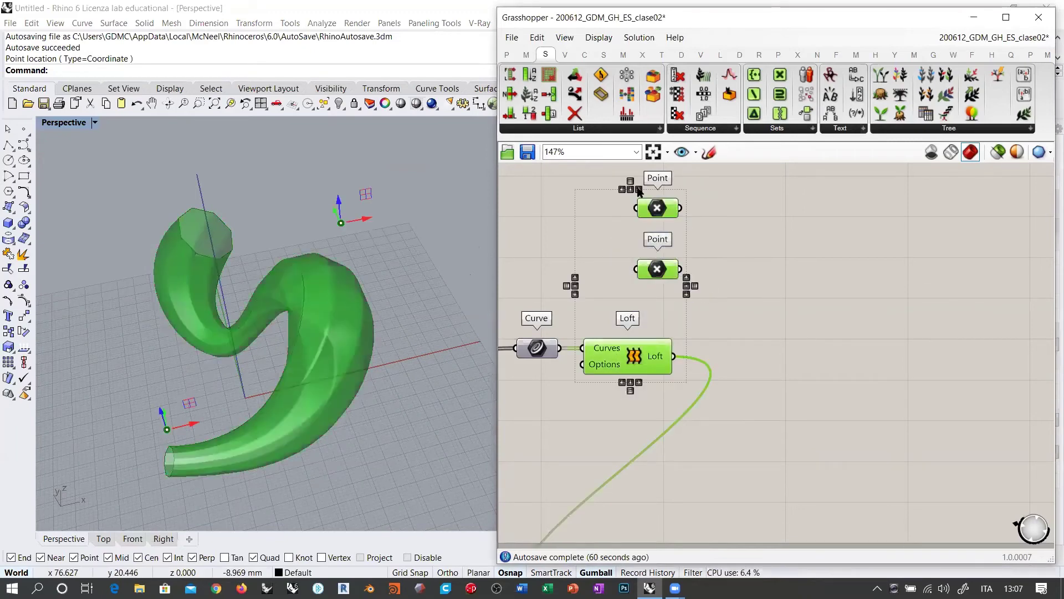
pyautogui.moveTo(632, 349); pyautogui.dragTo(639, 349)
pyautogui.click(670, 281)
pyautogui.moveTo(345, 293)
pyautogui.mouseDown(button='right')
pyautogui.moveTo(355, 317)
pyautogui.moveTo(360, 292)
pyautogui.mouseUp(button='right')
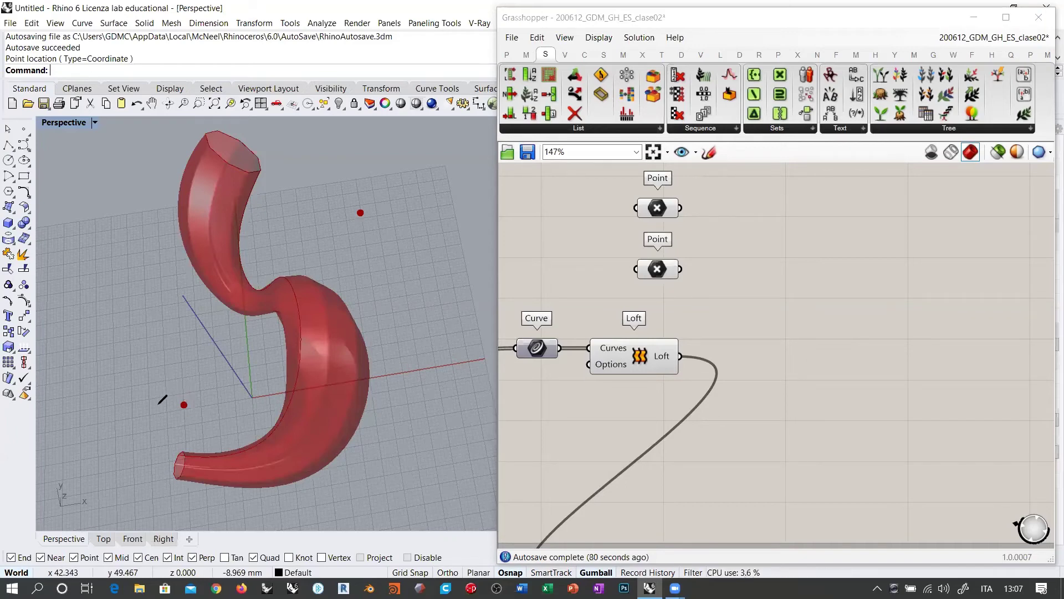
pyautogui.moveTo(144, 406); pyautogui.dragTo(153, 415)
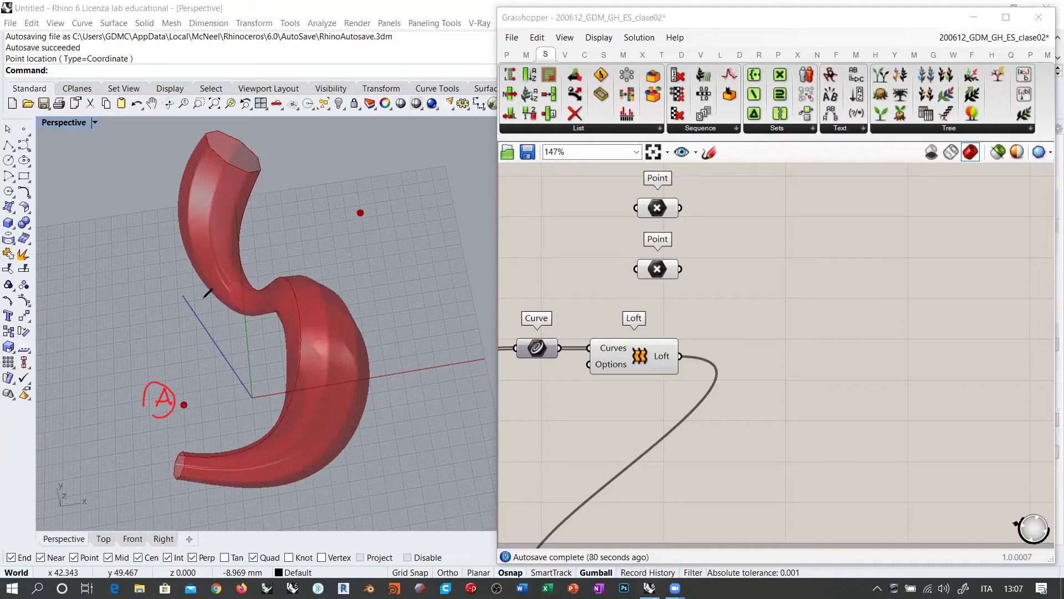
pyautogui.moveTo(190, 271); pyautogui.dragTo(189, 364)
pyautogui.moveTo(220, 308); pyautogui.dragTo(190, 366)
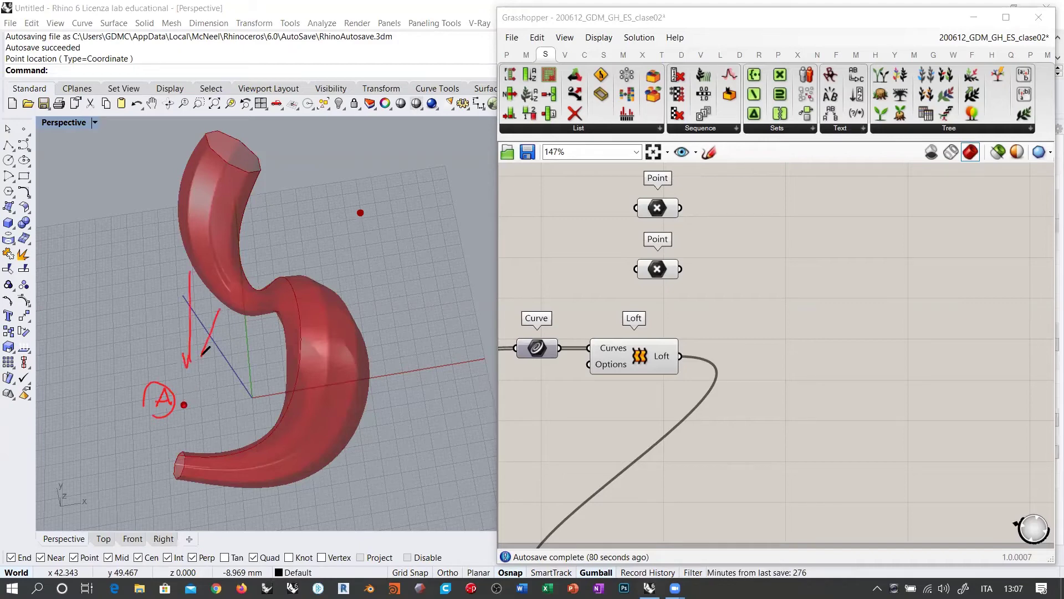
pyautogui.moveTo(253, 341)
pyautogui.mouseDown()
pyautogui.moveTo(201, 384)
pyautogui.moveTo(216, 382)
pyautogui.mouseUp()
pyautogui.moveTo(272, 401)
pyautogui.mouseDown()
pyautogui.moveTo(204, 403)
pyautogui.moveTo(220, 411)
pyautogui.mouseUp()
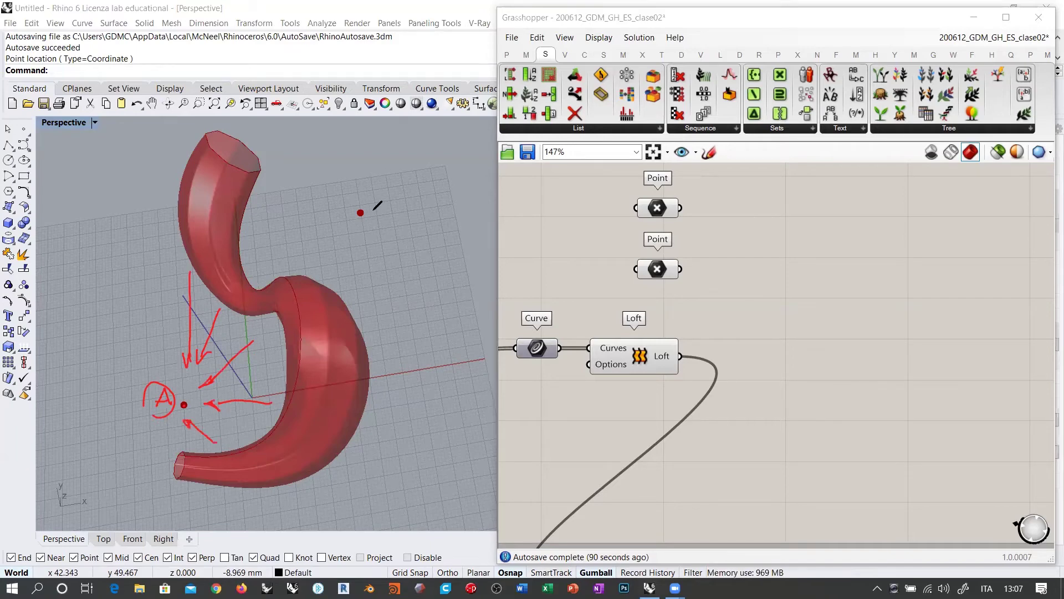
pyautogui.moveTo(384, 205); pyautogui.dragTo(389, 213)
pyautogui.moveTo(370, 192); pyautogui.dragTo(379, 188)
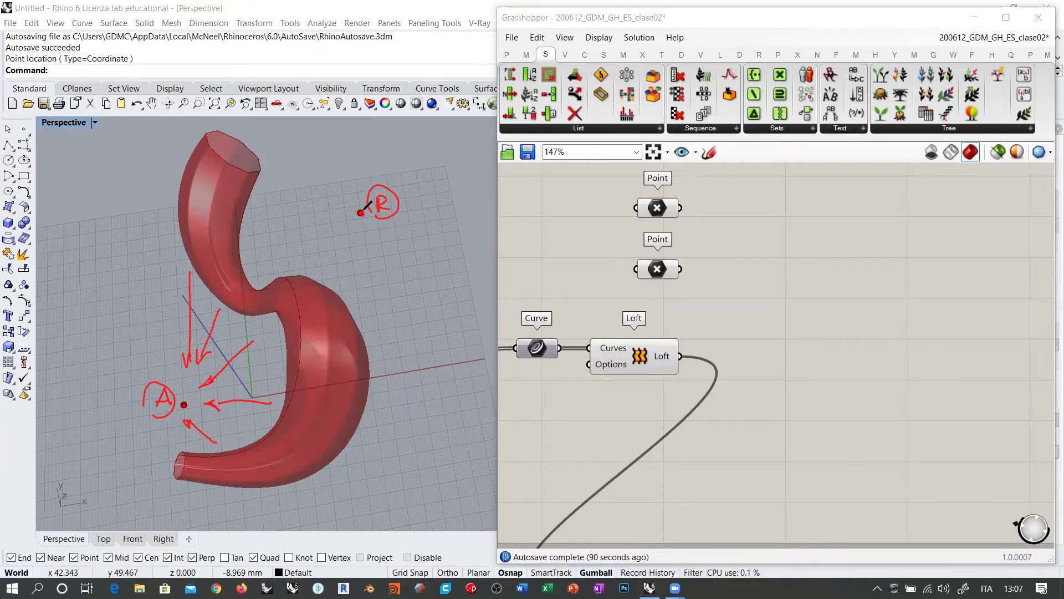
pyautogui.moveTo(214, 163); pyautogui.dragTo(145, 134)
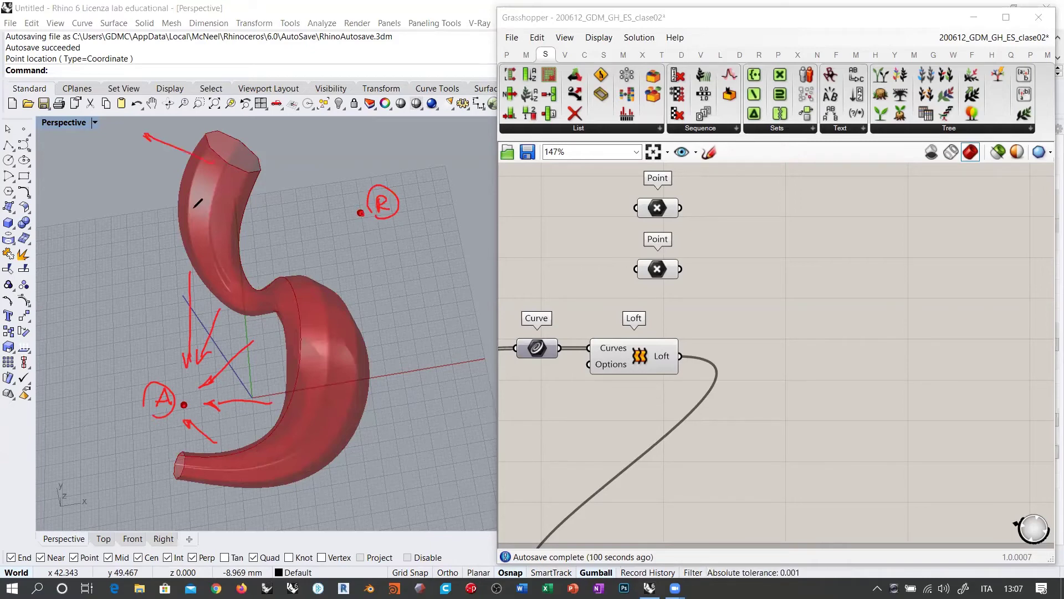
pyautogui.moveTo(149, 210); pyautogui.dragTo(157, 220)
pyautogui.moveTo(307, 322); pyautogui.dragTo(259, 378)
pyautogui.moveTo(333, 441); pyautogui.dragTo(317, 517)
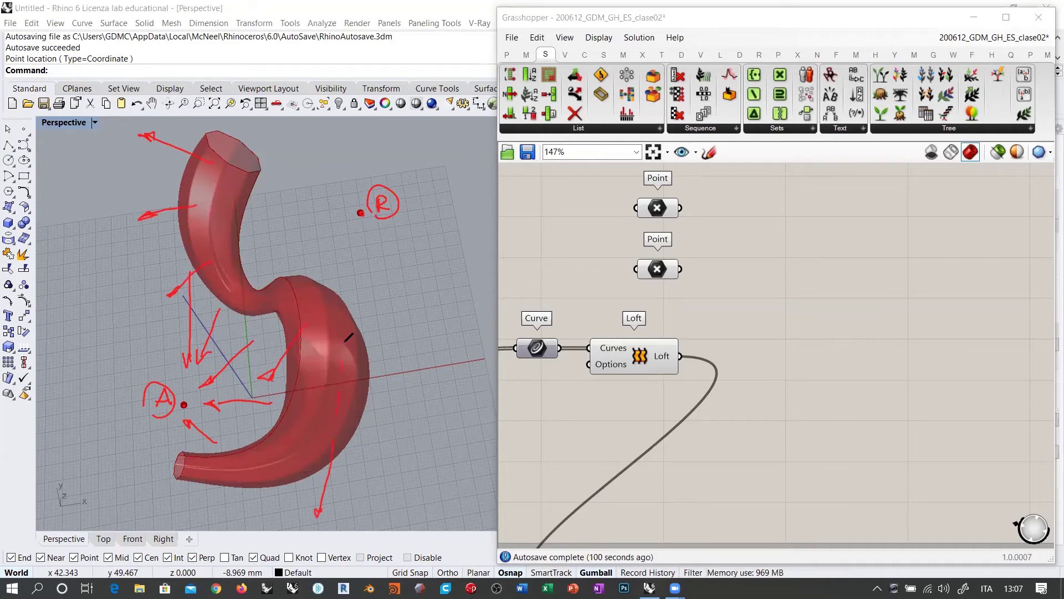
pyautogui.moveTo(309, 313); pyautogui.dragTo(320, 289)
pyautogui.moveTo(326, 273); pyautogui.dragTo(333, 253)
pyautogui.moveTo(339, 238); pyautogui.dragTo(351, 216)
pyautogui.moveTo(231, 255); pyautogui.dragTo(255, 248)
pyautogui.moveTo(281, 238); pyautogui.dragTo(301, 230)
pyautogui.moveTo(328, 218); pyautogui.dragTo(346, 218)
pyautogui.moveTo(209, 207); pyautogui.dragTo(239, 207)
pyautogui.moveTo(266, 208); pyautogui.dragTo(291, 207)
pyautogui.moveTo(331, 209); pyautogui.dragTo(341, 209)
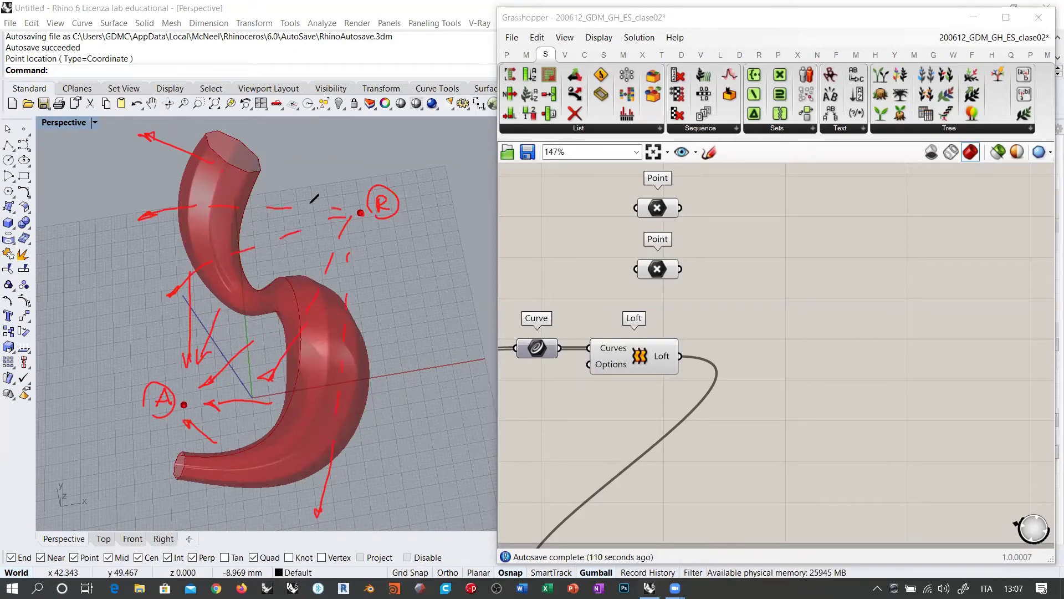
pyautogui.moveTo(256, 182); pyautogui.dragTo(290, 198)
pyautogui.moveTo(315, 207); pyautogui.dragTo(357, 214)
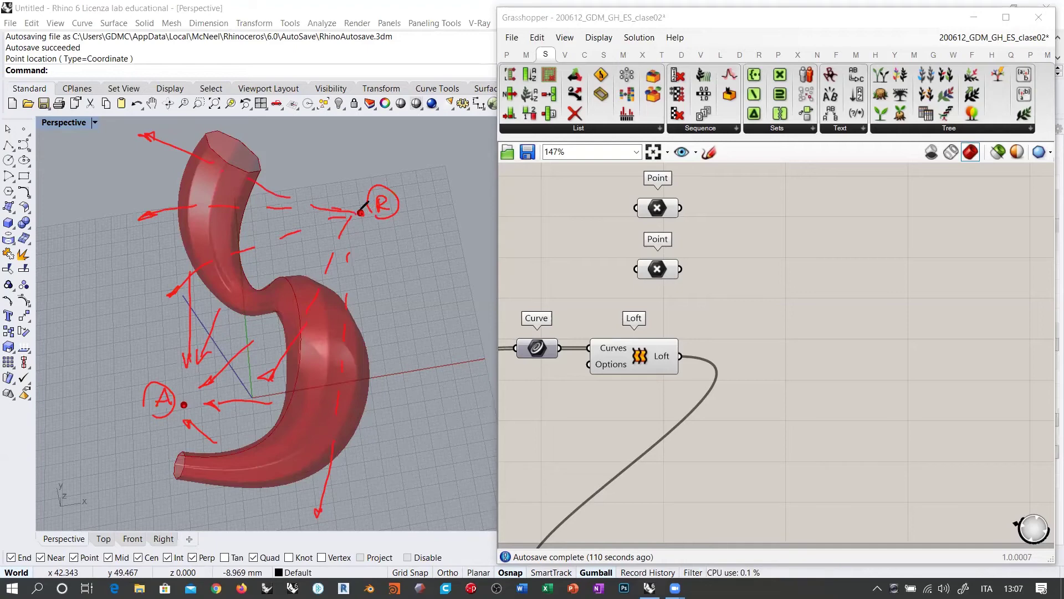
pyautogui.moveTo(156, 380); pyautogui.dragTo(143, 422)
pyautogui.moveTo(365, 205); pyautogui.dragTo(368, 217)
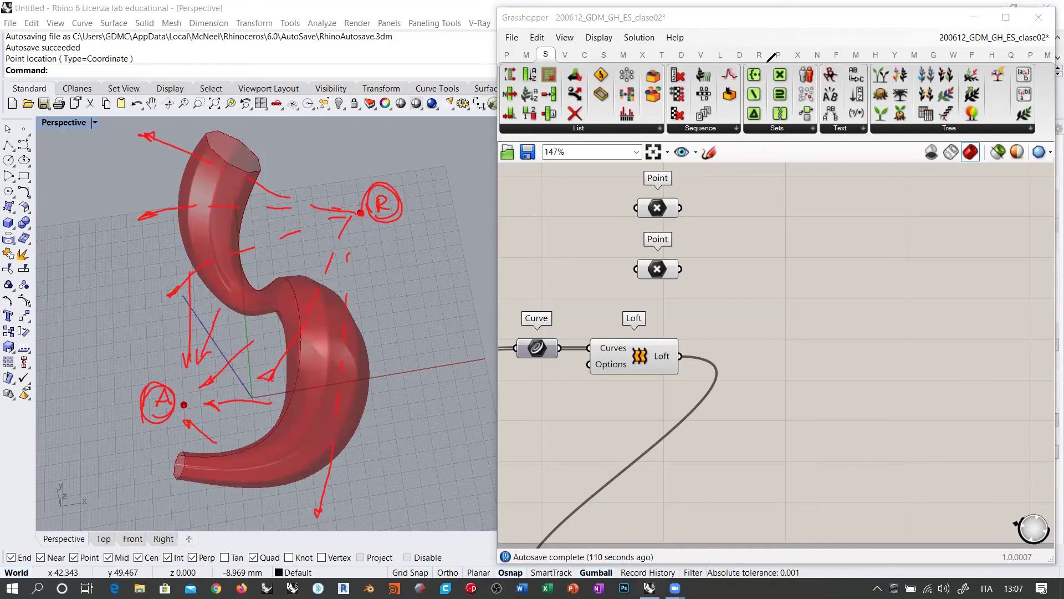
pyautogui.press('Escape')
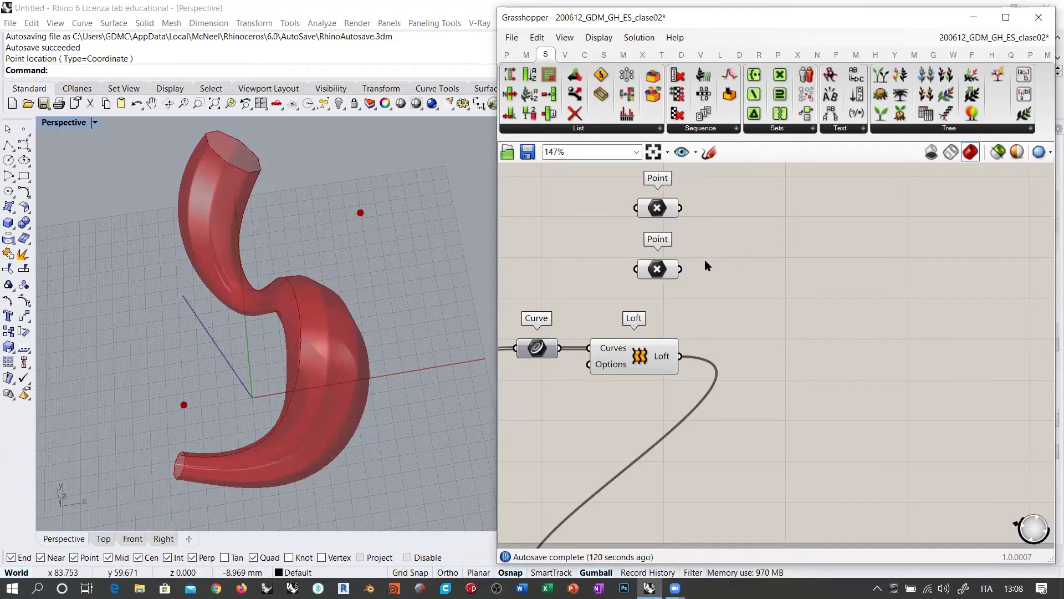
pyautogui.click(183, 405)
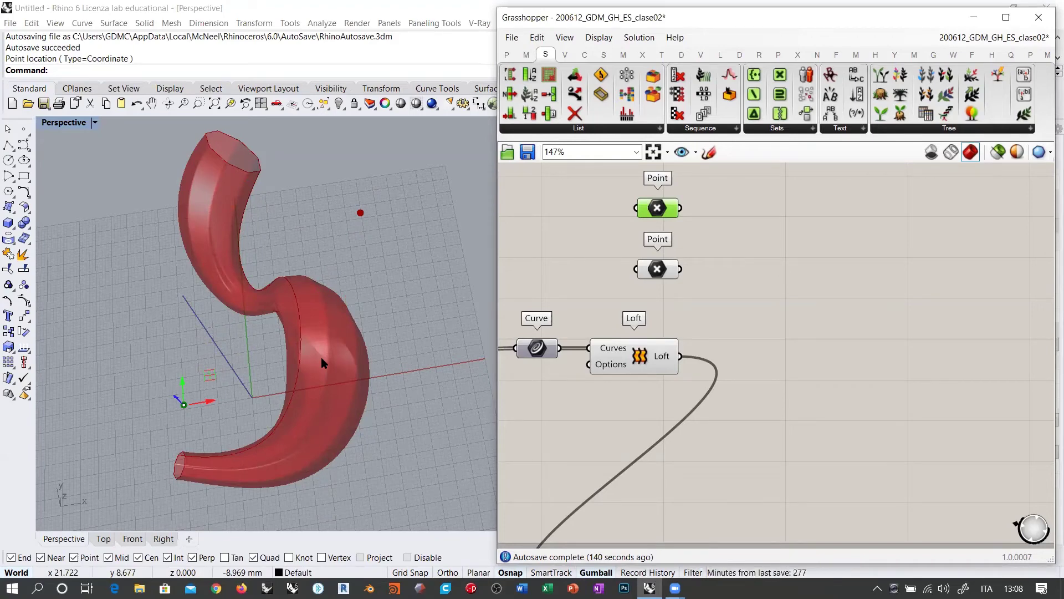
# - Add a Divide Surface component, connect the Loft output to its Surface input and inspect the division points on the tube
pyautogui.doubleClick(816, 349)
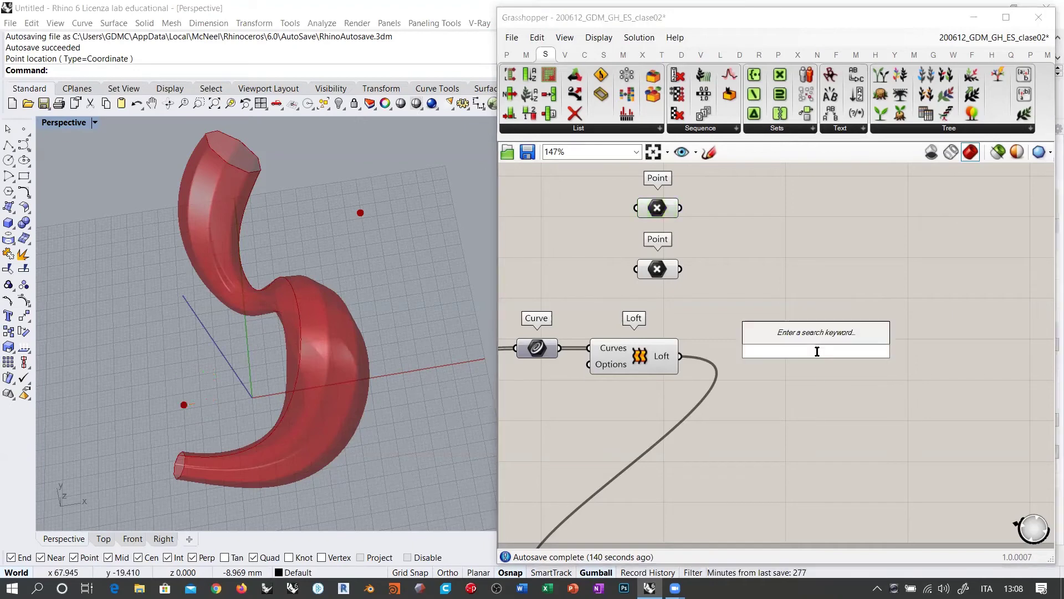
pyautogui.write('divide s')
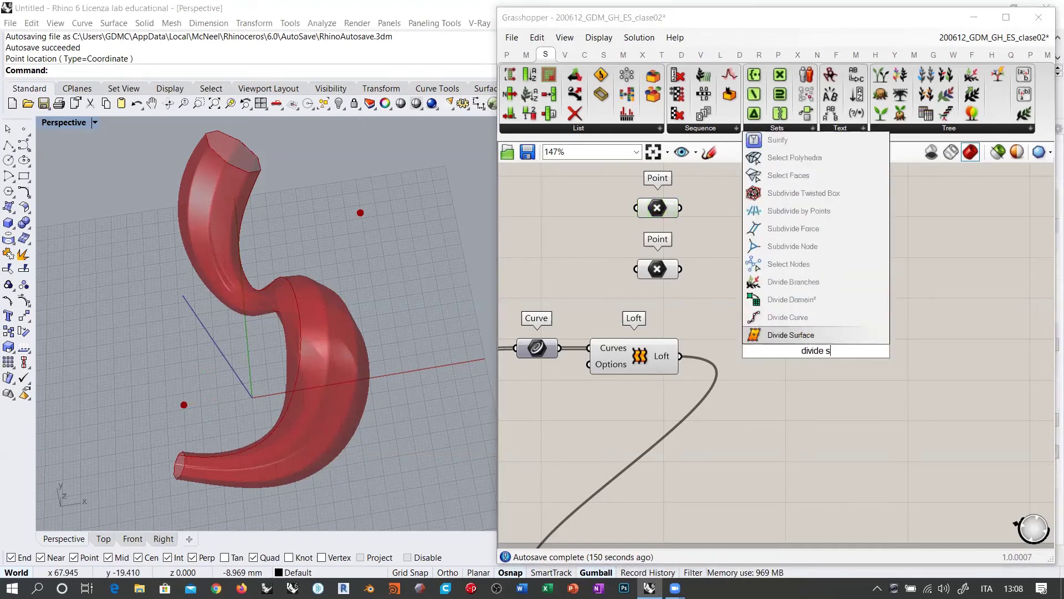
pyautogui.click(791, 335)
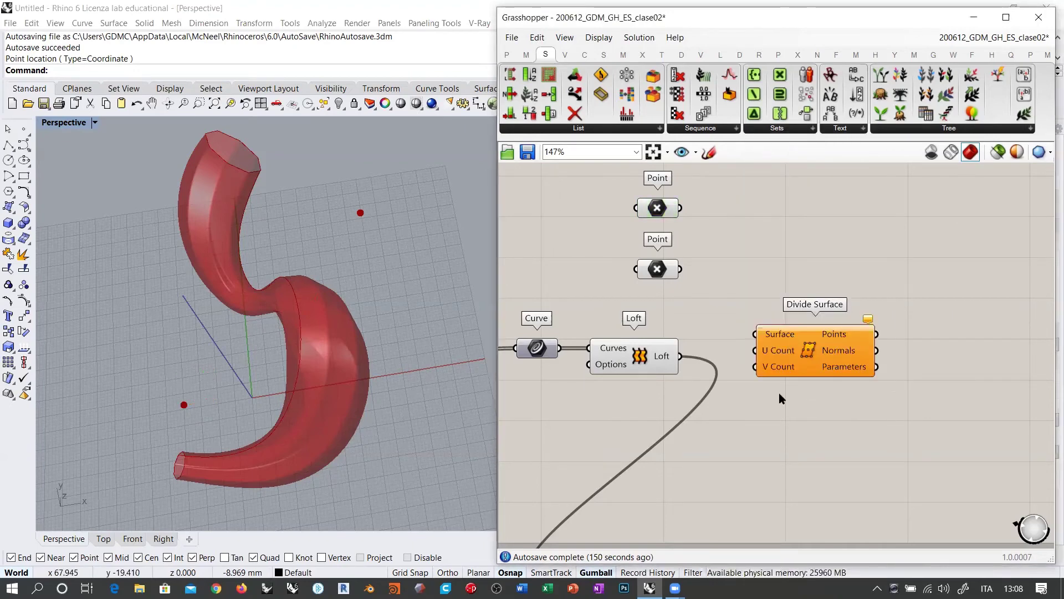
pyautogui.moveTo(680, 356); pyautogui.dragTo(754, 334)
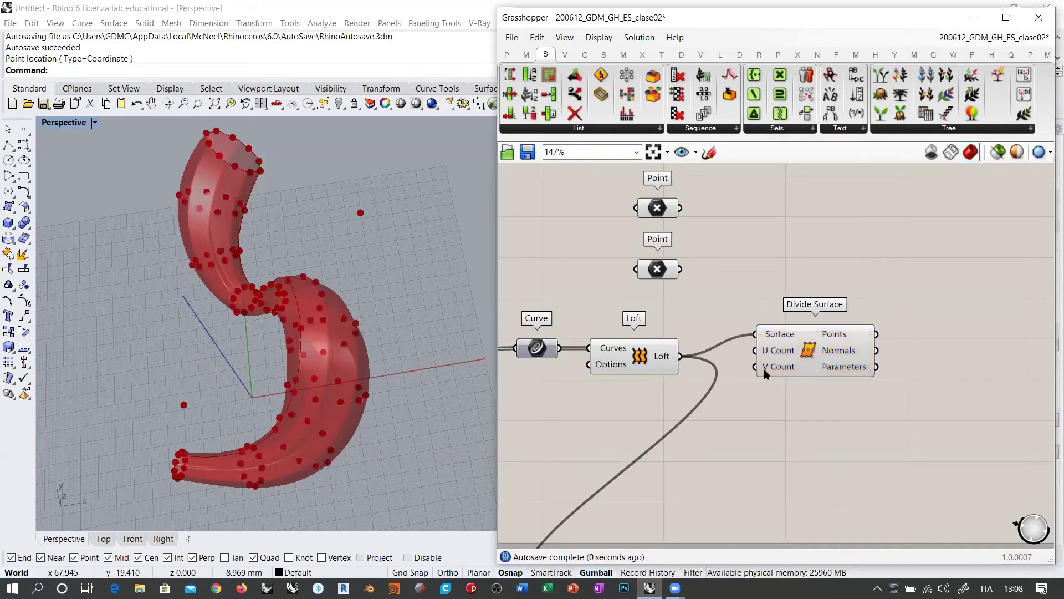
pyautogui.moveTo(416, 371); pyautogui.dragTo(354, 332, button='right')
pyautogui.moveTo(764, 362); pyautogui.dragTo(806, 352)
pyautogui.scroll(3, 806, 353)
pyautogui.click(869, 385)
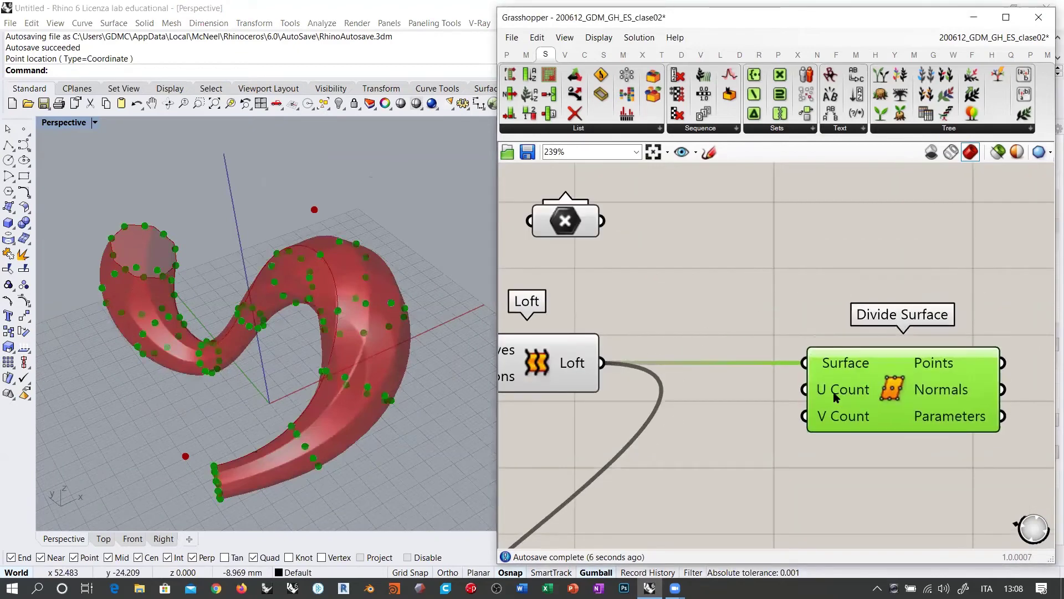
# - Add a number slider with value 11 below the Divide Surface component
pyautogui.moveTo(752, 477); pyautogui.dragTo(791, 416, button='right')
pyautogui.doubleClick(763, 435)
pyautogui.write('11')
pyautogui.press('Return')
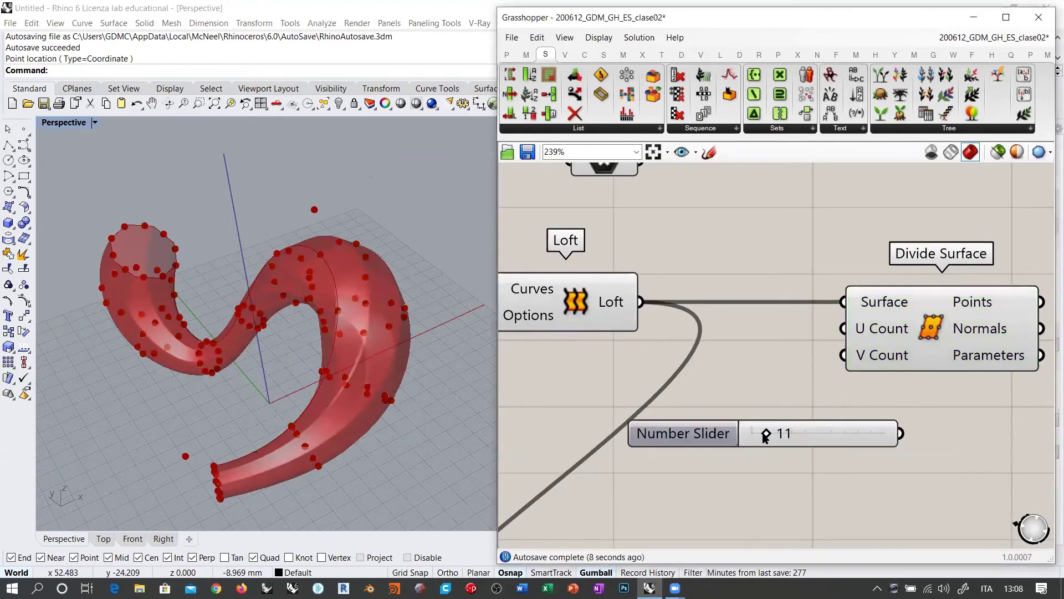
# - Connect the slider to Divide Surface's U Count and a copy to V Count, set both to 68, and inspect the points along the tube
pyautogui.moveTo(683, 433); pyautogui.dragTo(575, 376)
pyautogui.moveTo(794, 376); pyautogui.dragTo(843, 329)
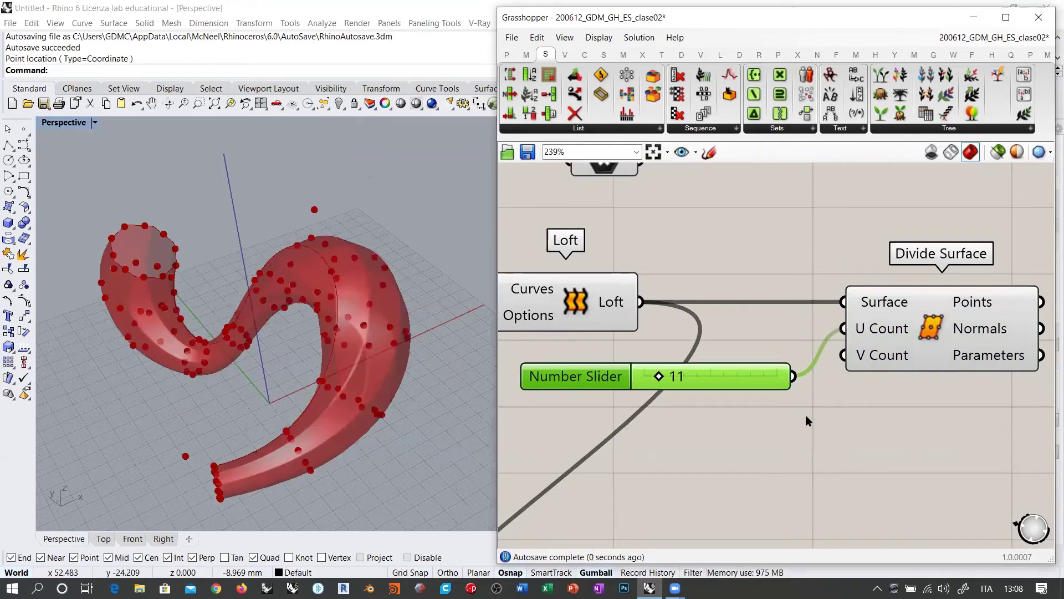
pyautogui.click(807, 421)
pyautogui.moveTo(660, 376); pyautogui.dragTo(843, 355)
pyautogui.moveTo(225, 418); pyautogui.dragTo(319, 277, button='right')
pyautogui.click(922, 328)
pyautogui.click(922, 412)
pyautogui.moveTo(333, 319); pyautogui.dragTo(399, 249, button='right')
pyautogui.click(620, 320)
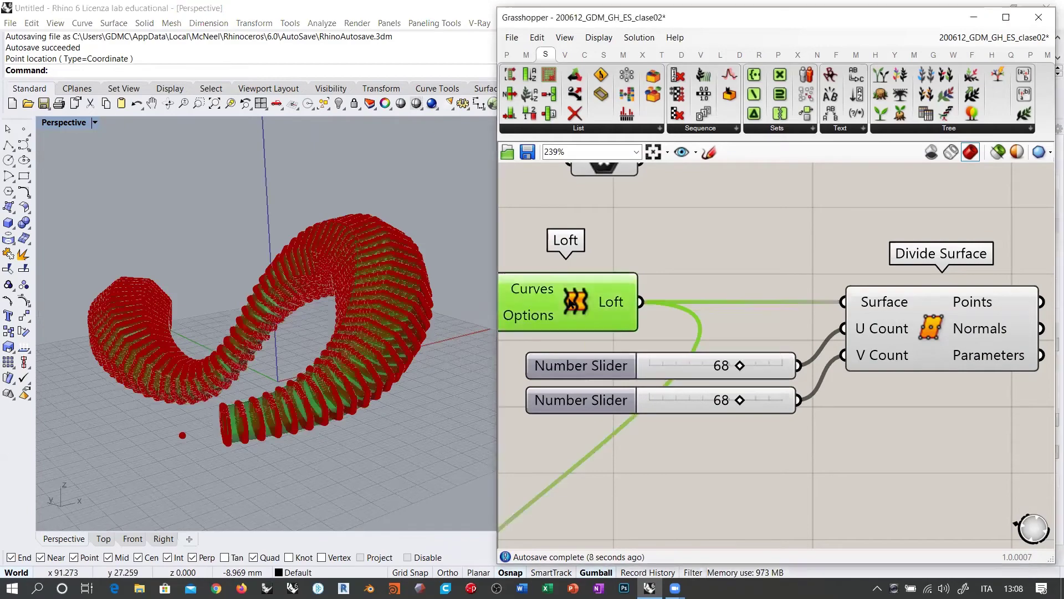
pyautogui.click(707, 244)
pyautogui.moveTo(288, 250); pyautogui.dragTo(305, 330, button='right')
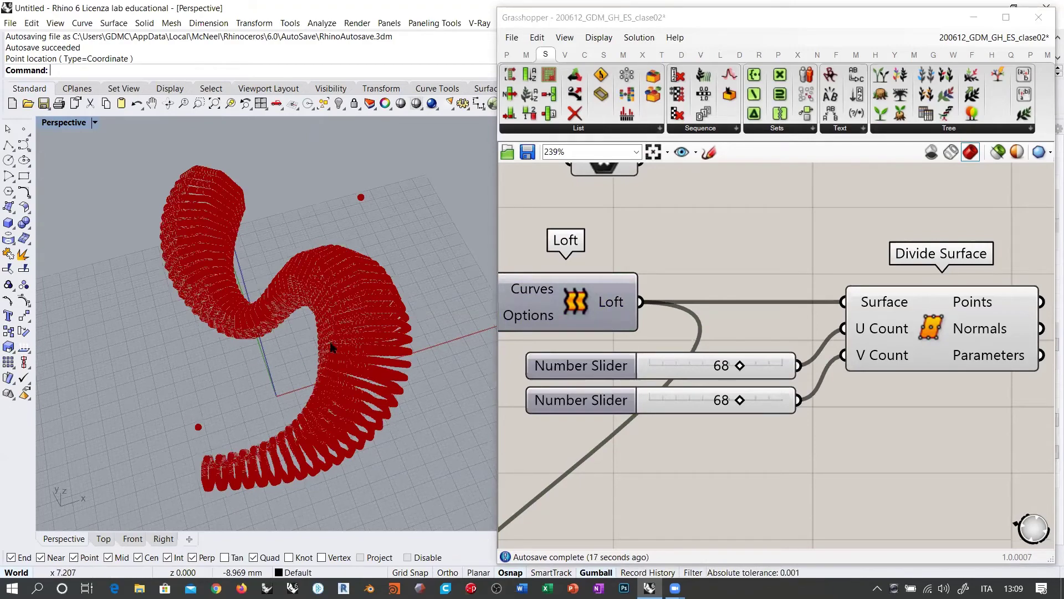
pyautogui.moveTo(299, 349); pyautogui.dragTo(344, 367, button='right')
# - Move the two Point parameters beside the Divide Surface outputs, one above and one below the component
pyautogui.moveTo(734, 347); pyautogui.dragTo(688, 402, button='right')
pyautogui.scroll(-2, 689, 401)
pyautogui.moveTo(702, 297); pyautogui.dragTo(881, 212)
pyautogui.moveTo(968, 273); pyautogui.dragTo(806, 294, button='right')
pyautogui.moveTo(715, 245); pyautogui.dragTo(719, 228)
pyautogui.moveTo(729, 317); pyautogui.dragTo(742, 552)
pyautogui.moveTo(727, 229); pyautogui.dragTo(724, 304)
pyautogui.scroll(2, 723, 306)
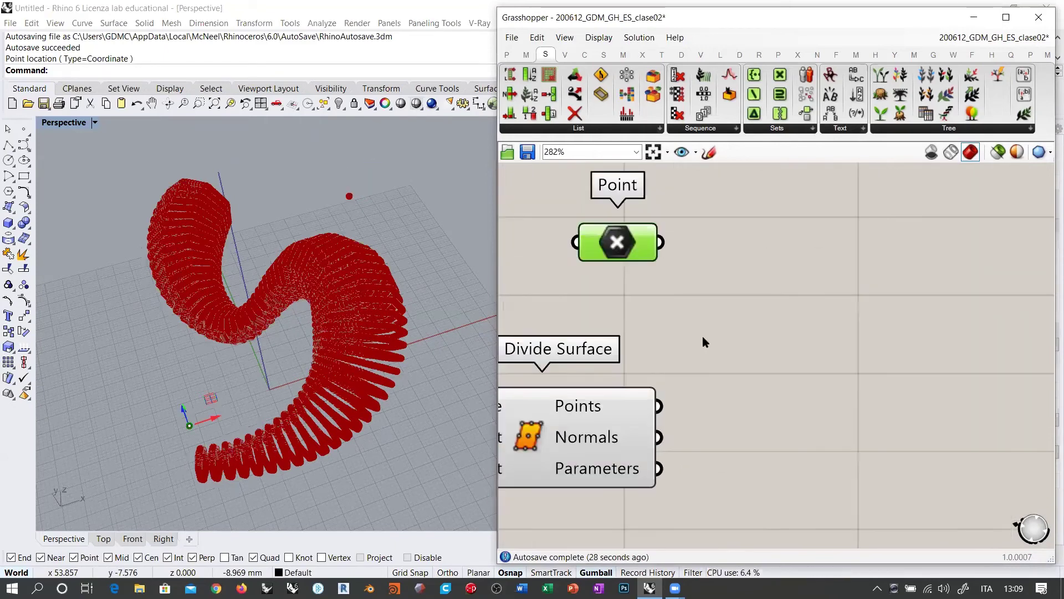
# - Select the Point parameter above Divide Surface to check which viewport point it references, nudging it slightly down
pyautogui.click(703, 336)
pyautogui.click(635, 256)
pyautogui.click(709, 321)
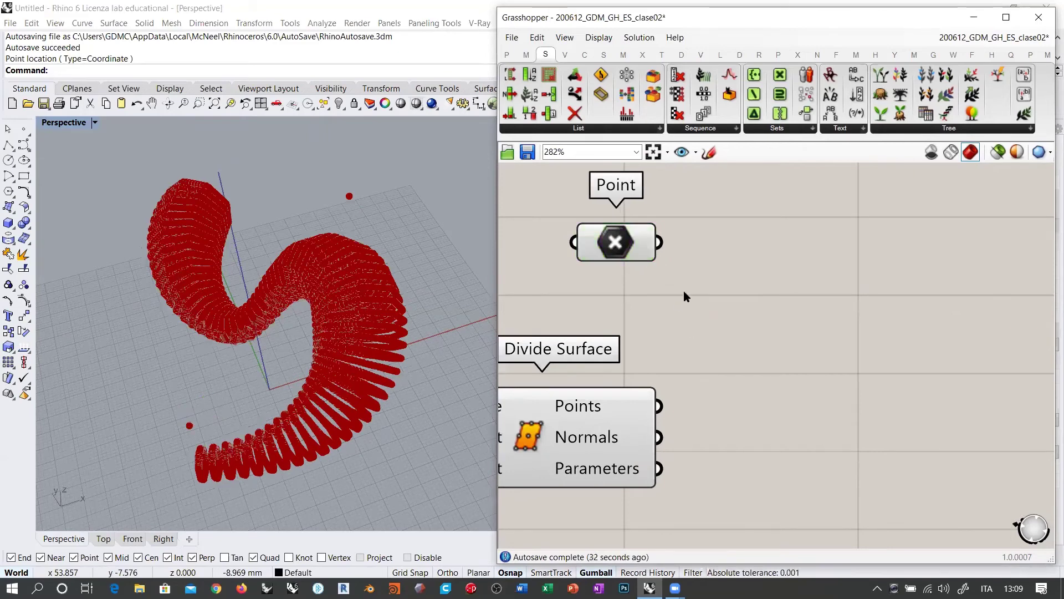
pyautogui.moveTo(614, 240); pyautogui.dragTo(616, 245)
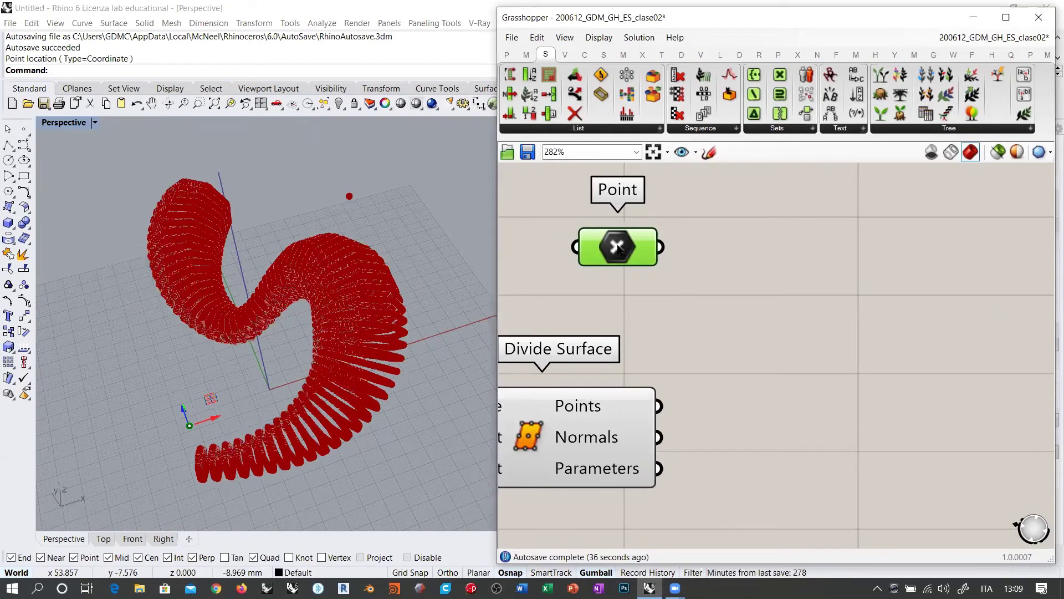
pyautogui.moveTo(618, 249)
pyautogui.moveTo(620, 250); pyautogui.dragTo(619, 252)
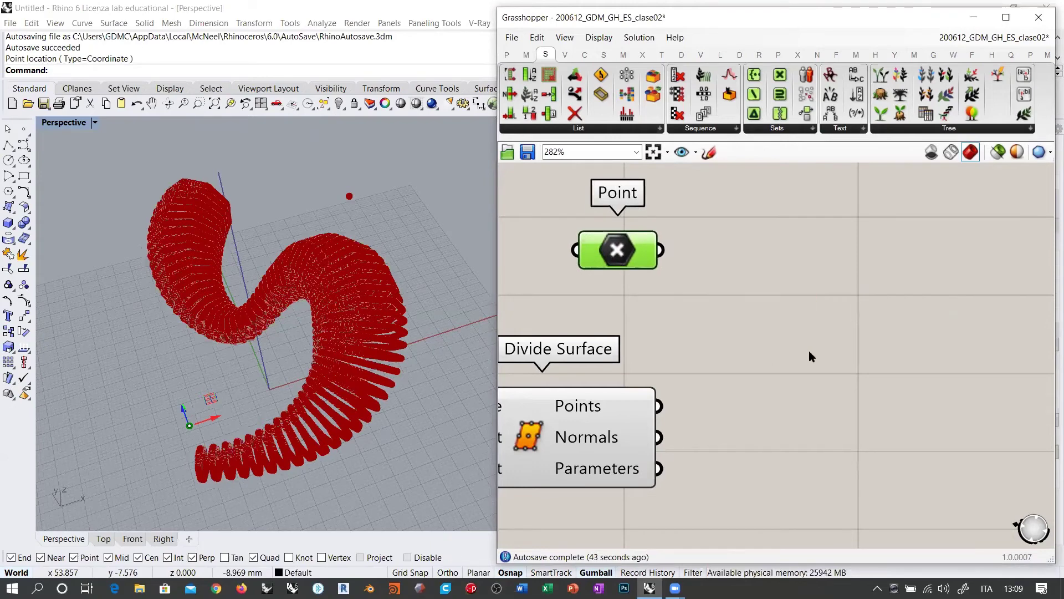
# - Add a Vector 2Pt component, wiring the Point parameter to Point B and the Divide Surface Points to Point A
pyautogui.doubleClick(829, 347)
pyautogui.write('vec')
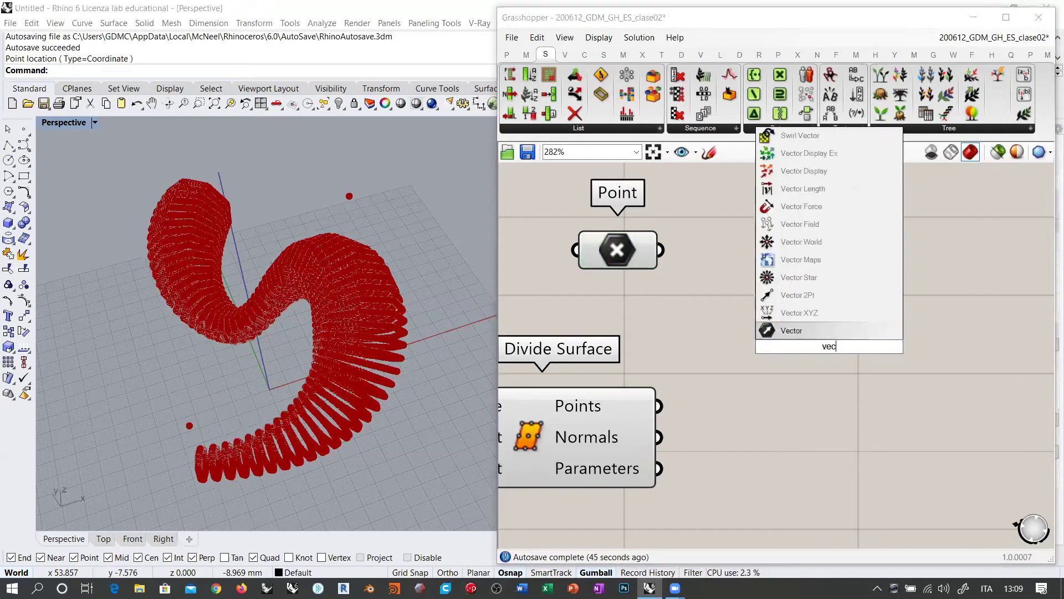
pyautogui.write('tor 2')
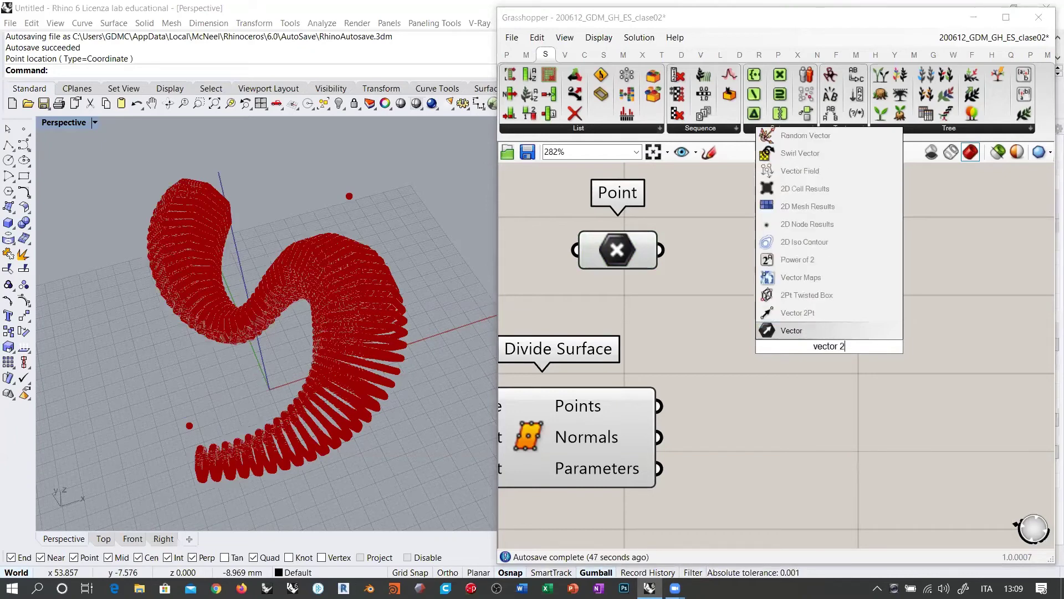
pyautogui.click(804, 314)
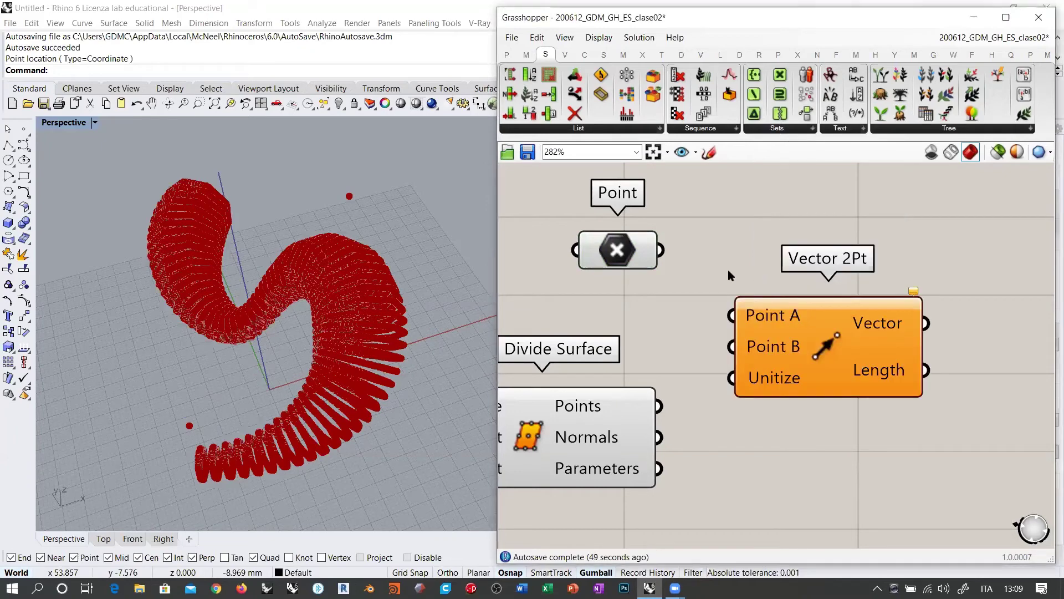
pyautogui.moveTo(681, 268); pyautogui.dragTo(689, 240, button='right')
pyautogui.moveTo(641, 223); pyautogui.dragTo(638, 250)
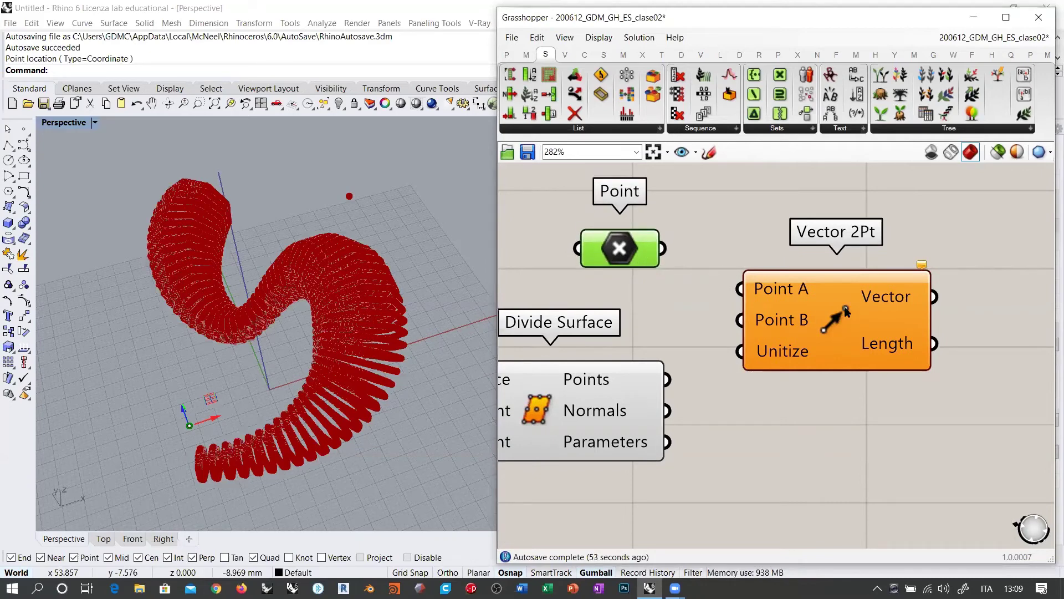
pyautogui.moveTo(663, 248); pyautogui.dragTo(740, 320)
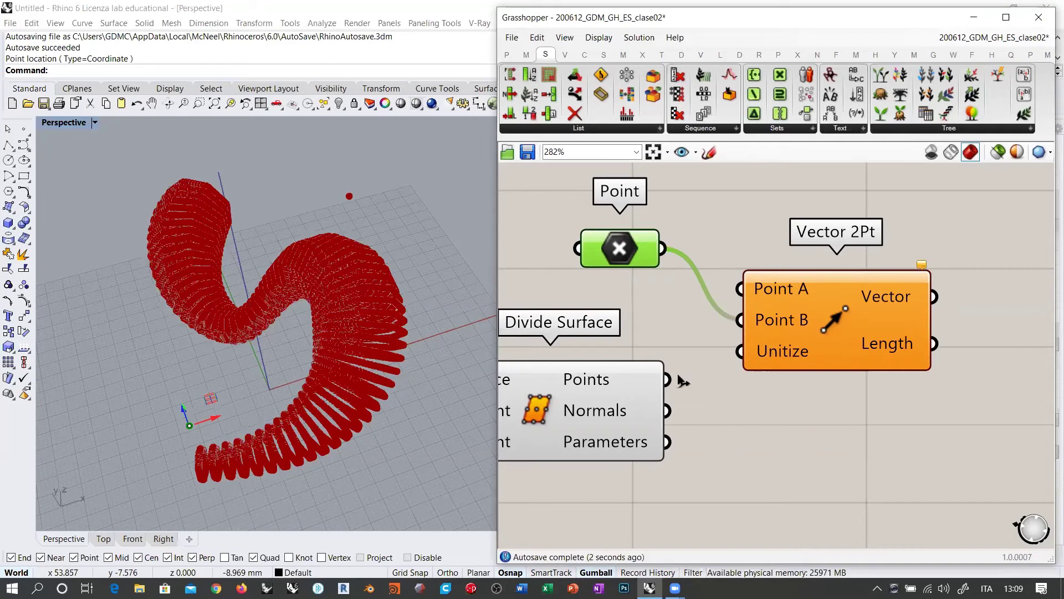
pyautogui.moveTo(683, 382); pyautogui.dragTo(740, 289)
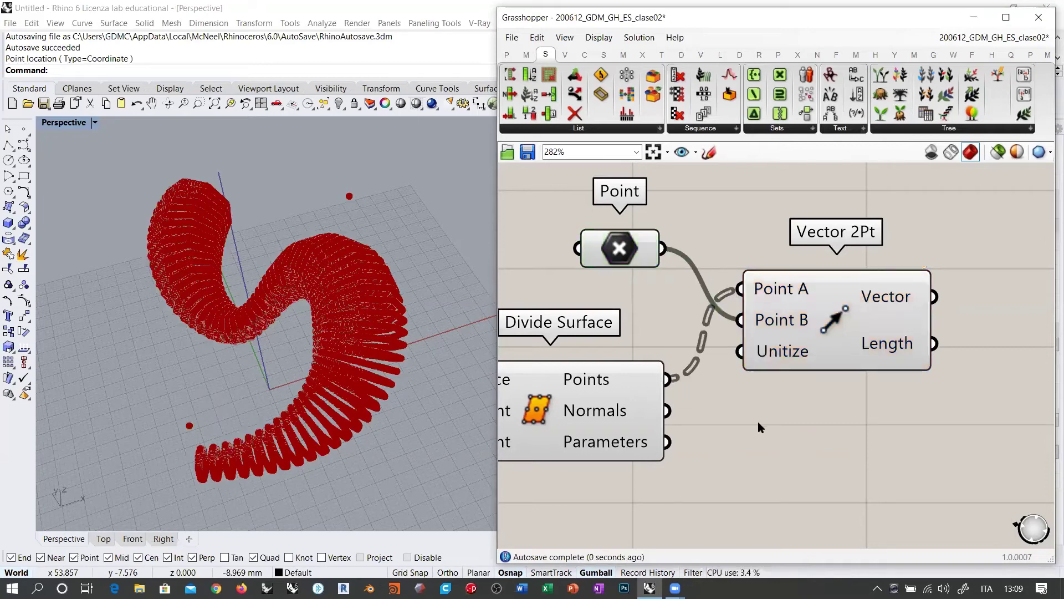
# - Move the connected Point parameter just below Divide Surface, lower Vector 2Pt beside it, and check the other Point parameter
pyautogui.moveTo(636, 249); pyautogui.dragTo(640, 502)
pyautogui.moveTo(831, 326); pyautogui.dragTo(815, 466)
pyautogui.click(722, 336)
pyautogui.moveTo(699, 365); pyautogui.dragTo(701, 290, button='right')
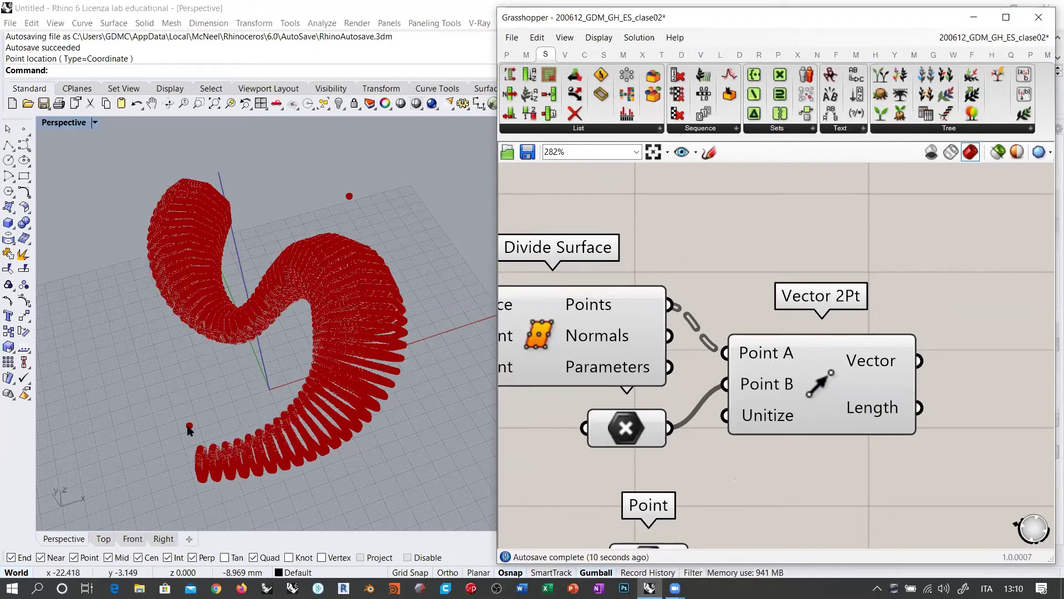
pyautogui.moveTo(689, 335); pyautogui.dragTo(663, 253, button='right')
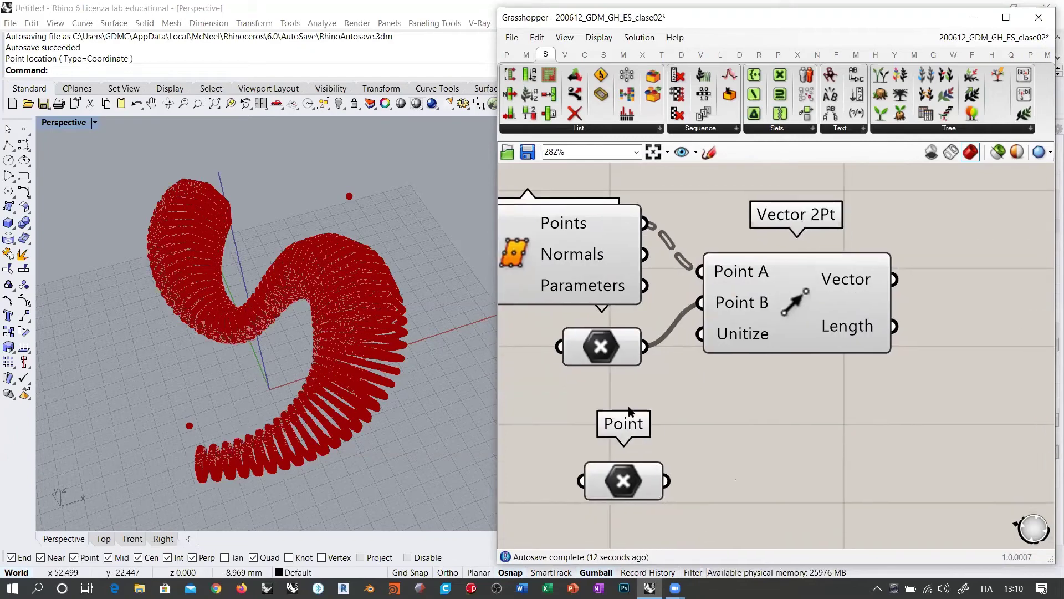
pyautogui.scroll(-2, 631, 412)
pyautogui.click(630, 464)
pyautogui.click(676, 434)
# - Add a Vector Display component above and to the right of Vector 2Pt
pyautogui.moveTo(829, 382); pyautogui.dragTo(753, 465, button='right')
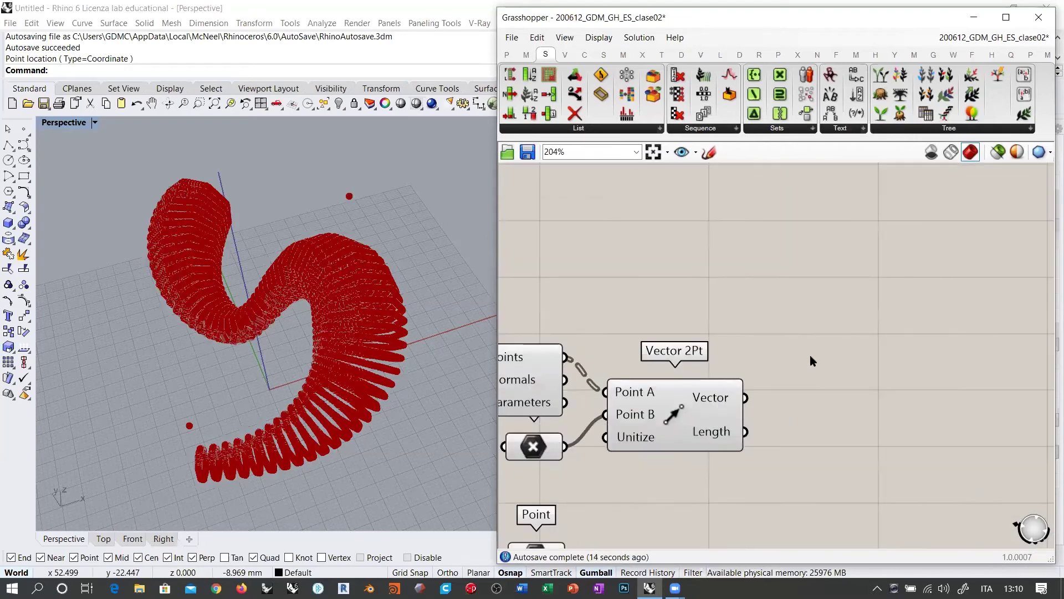
pyautogui.doubleClick(801, 300)
pyautogui.write('vecot')
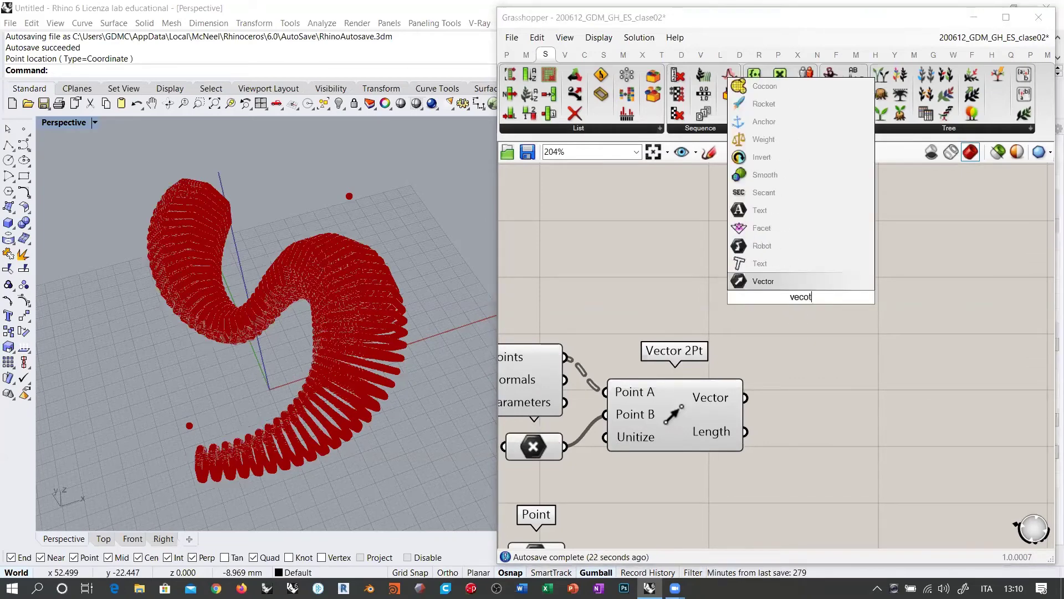
pyautogui.press('BackSpace')
pyautogui.press('BackSpace')
pyautogui.write('tor di')
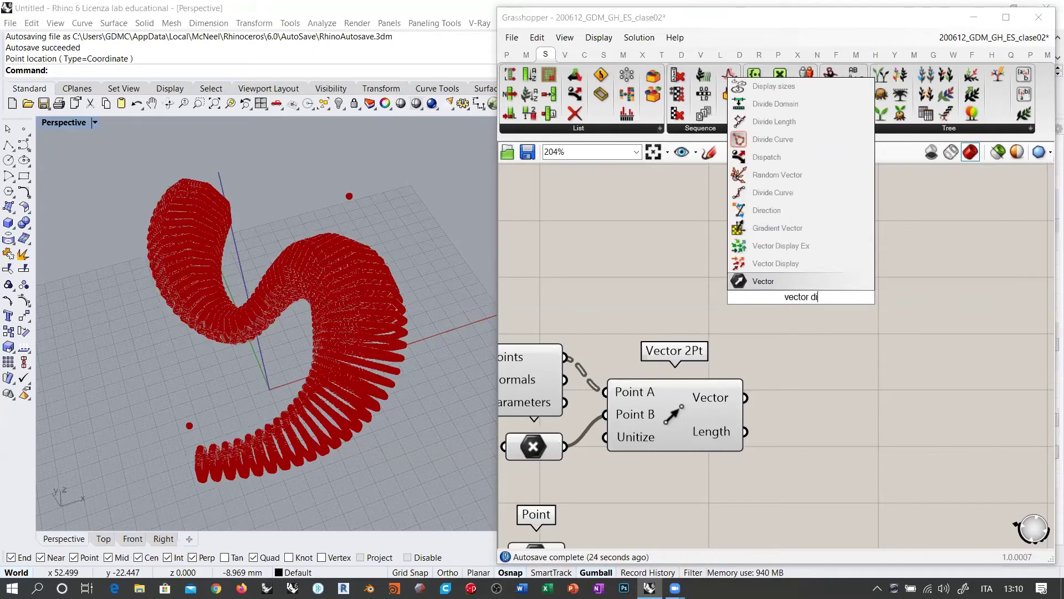
pyautogui.click(771, 269)
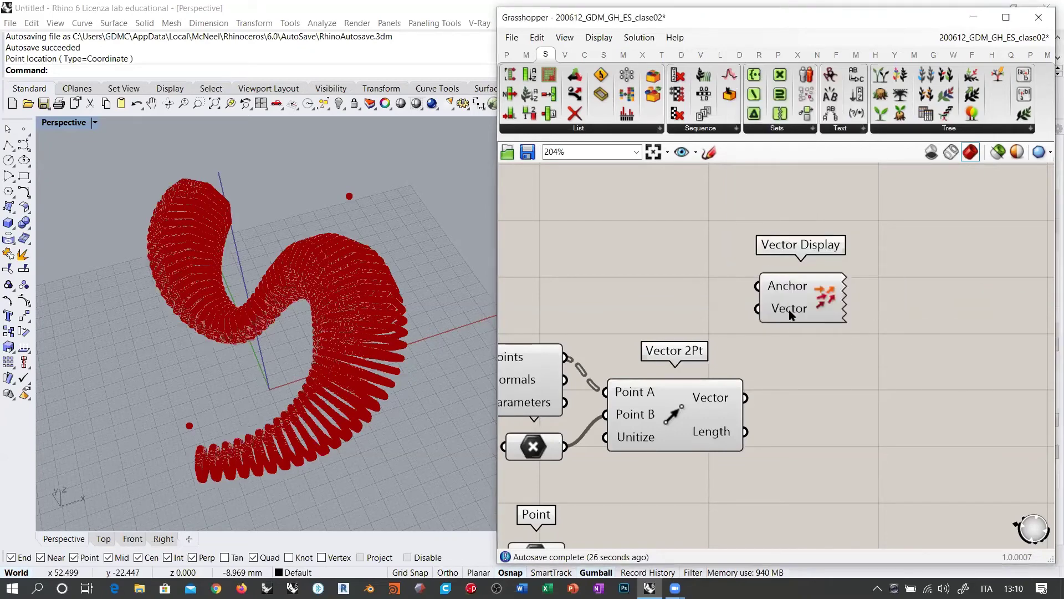
# - Connect the division Points to Vector Display's Anchor and the Vector 2Pt Vector output to its Vector input, and inspect the previewed vectors
pyautogui.moveTo(815, 324); pyautogui.dragTo(868, 306, button='right')
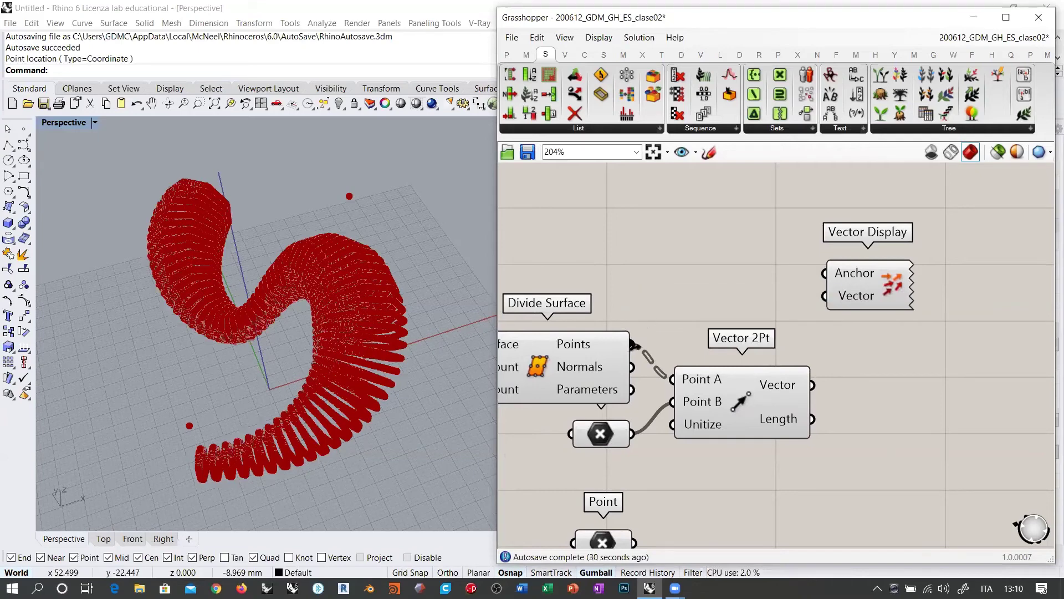
pyautogui.moveTo(637, 347); pyautogui.dragTo(875, 291)
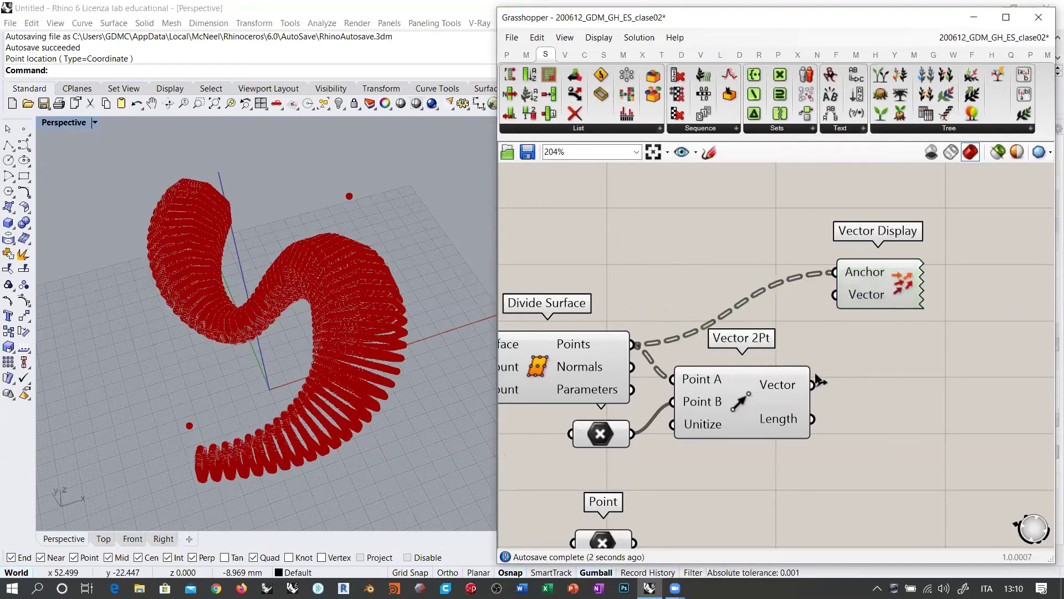
pyautogui.moveTo(819, 381); pyautogui.dragTo(834, 294)
pyautogui.moveTo(361, 325); pyautogui.dragTo(324, 344, button='right')
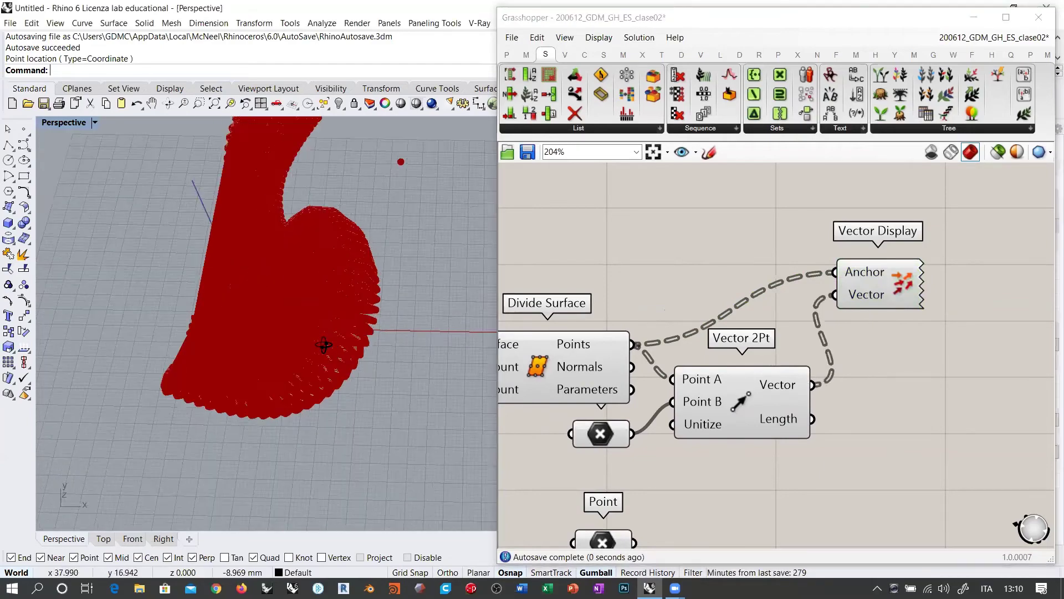
pyautogui.scroll(10, 209, 313)
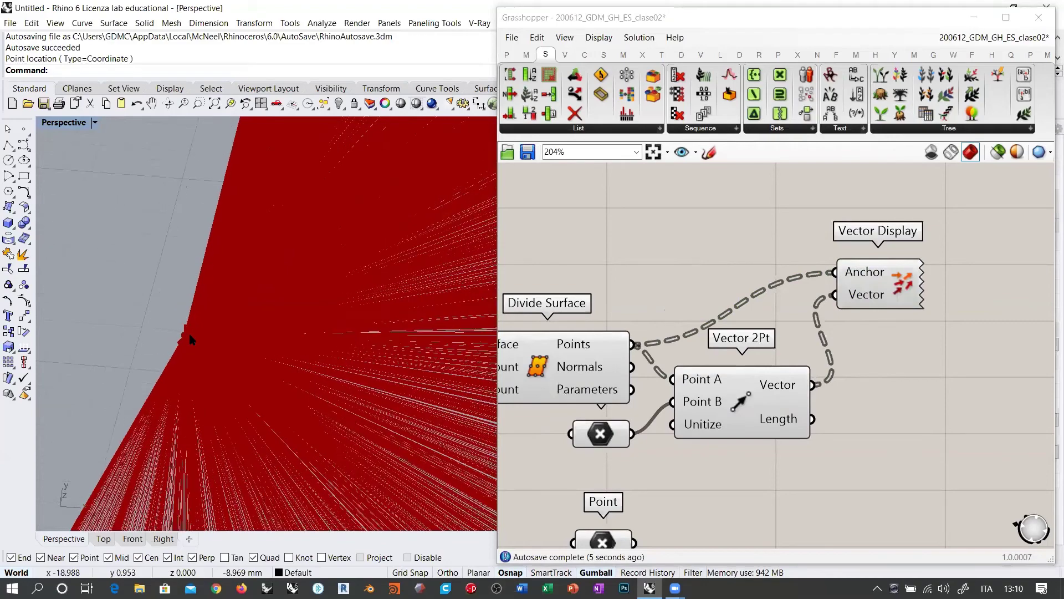
pyautogui.scroll(3, 189, 338)
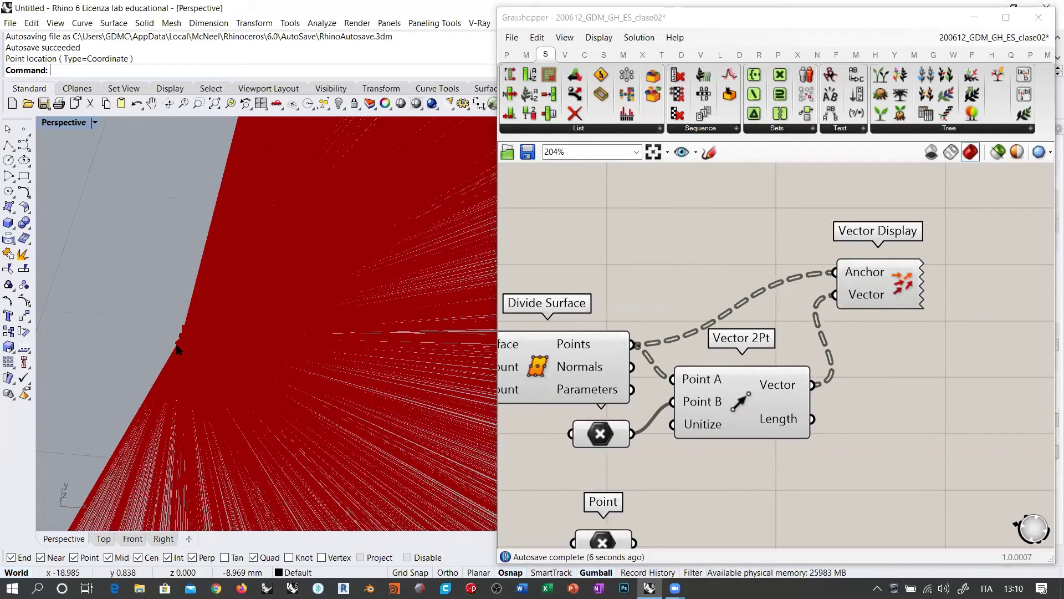
pyautogui.scroll(4, 197, 332)
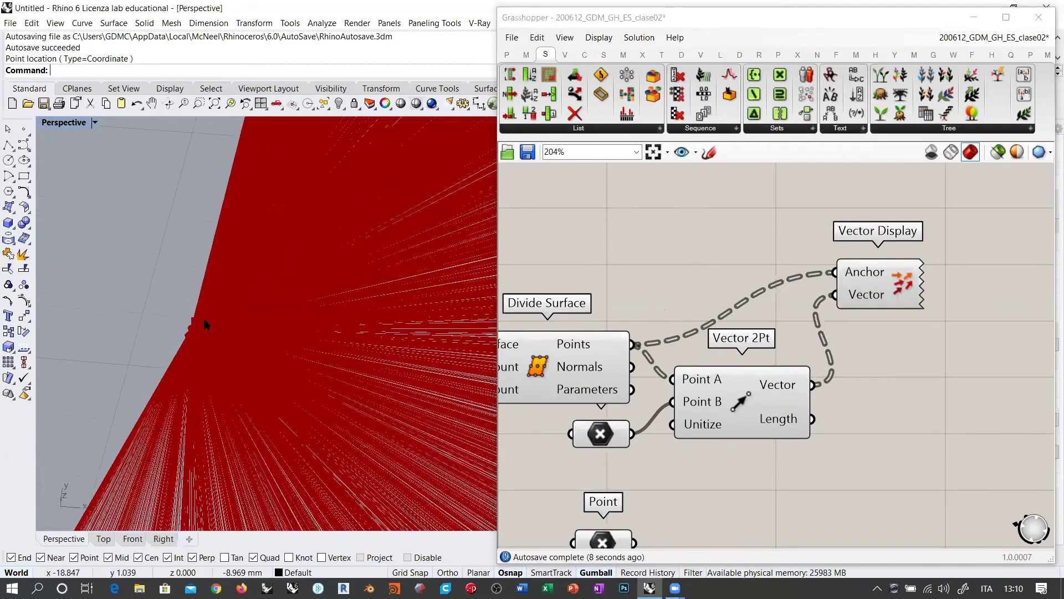
pyautogui.scroll(-8, 201, 327)
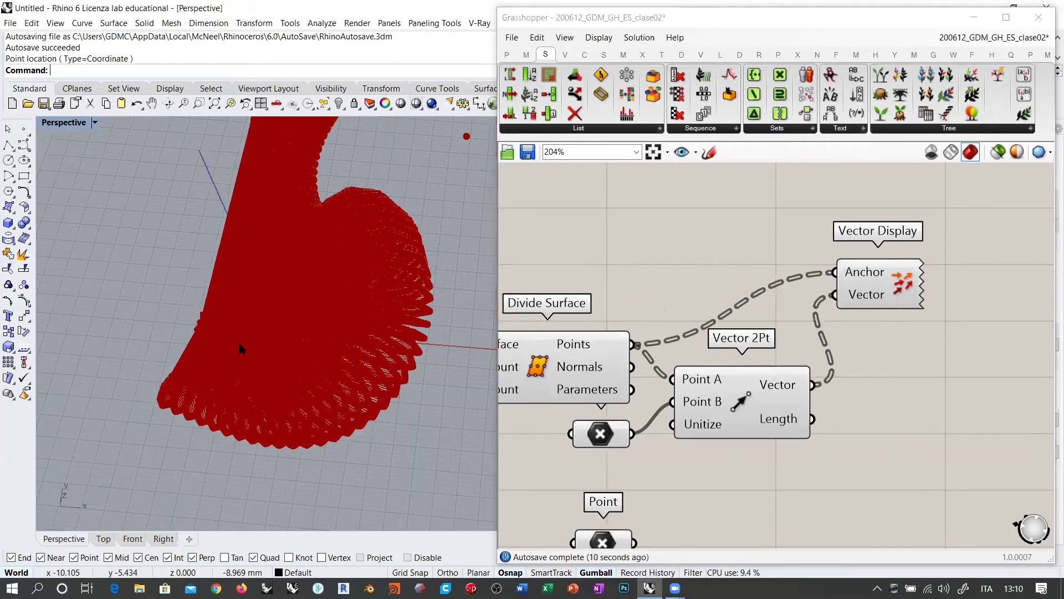
pyautogui.moveTo(240, 349); pyautogui.dragTo(267, 321, button='right')
# - Set the U Count slider to 25 and the V Count slider to 7, and inspect the vectors around the target point
pyautogui.moveTo(640, 377); pyautogui.dragTo(936, 325, button='right')
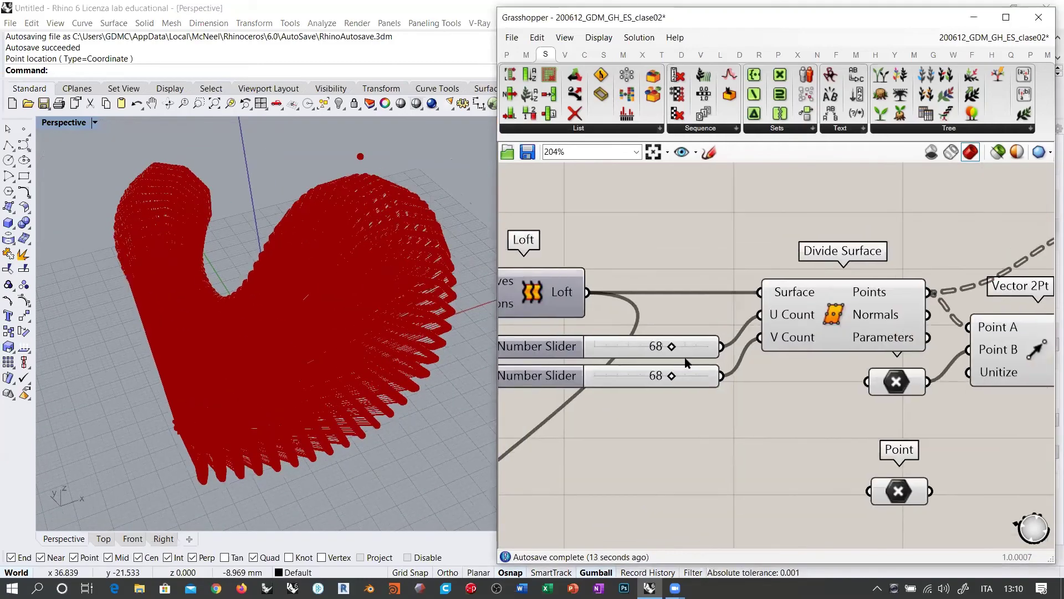
pyautogui.moveTo(634, 347); pyautogui.dragTo(624, 346)
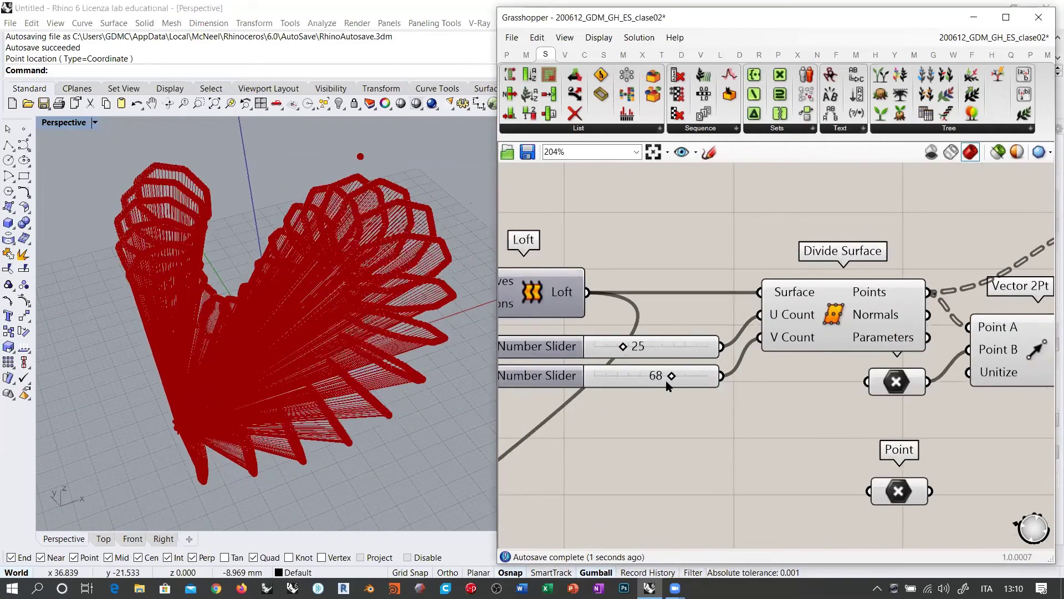
pyautogui.moveTo(672, 375); pyautogui.dragTo(605, 377)
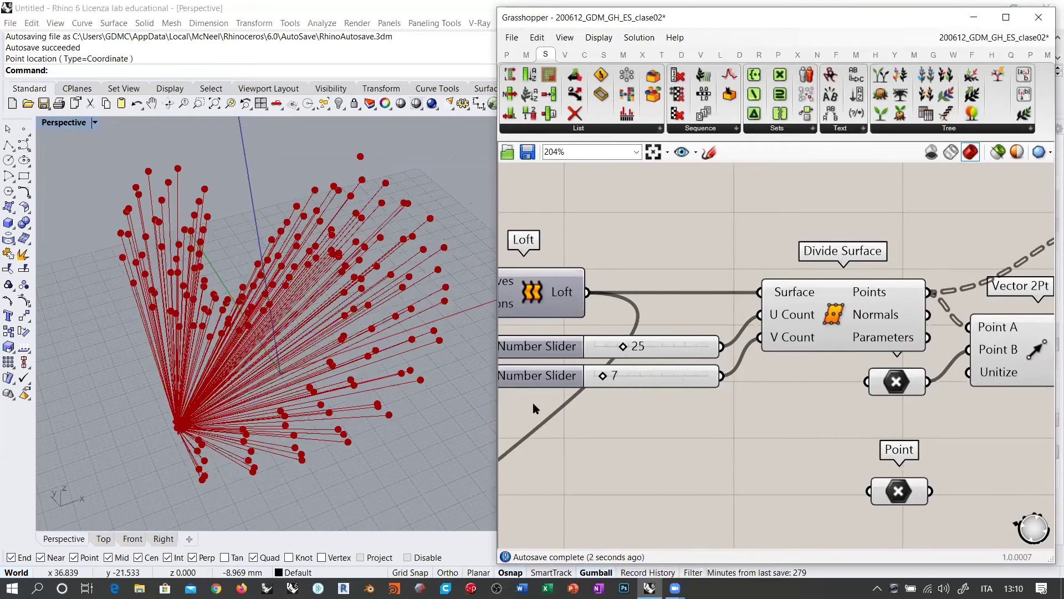
pyautogui.scroll(5, 194, 470)
pyautogui.scroll(3, 211, 426)
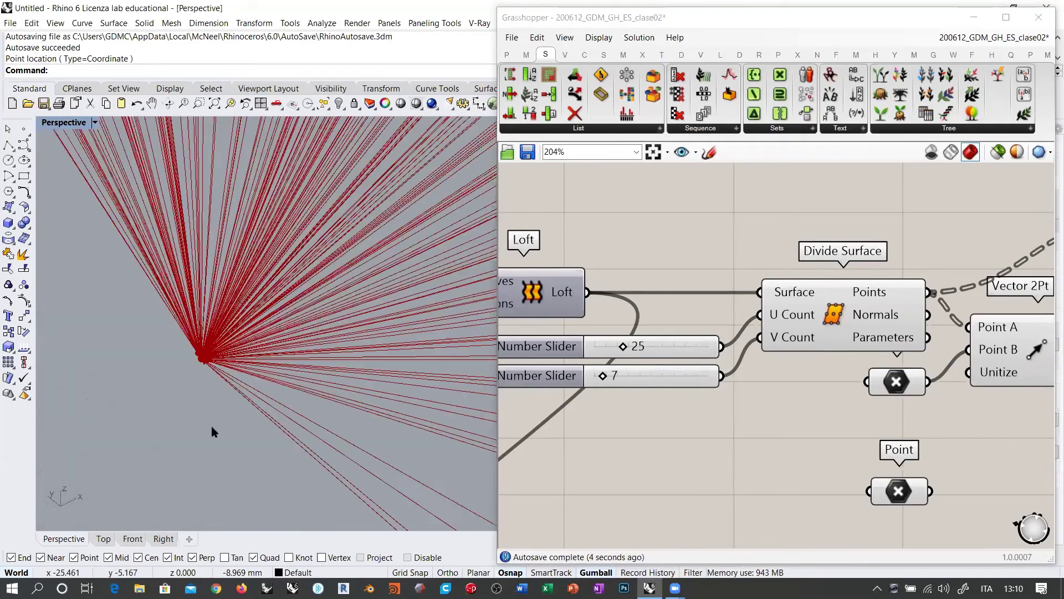
pyautogui.scroll(-4, 212, 405)
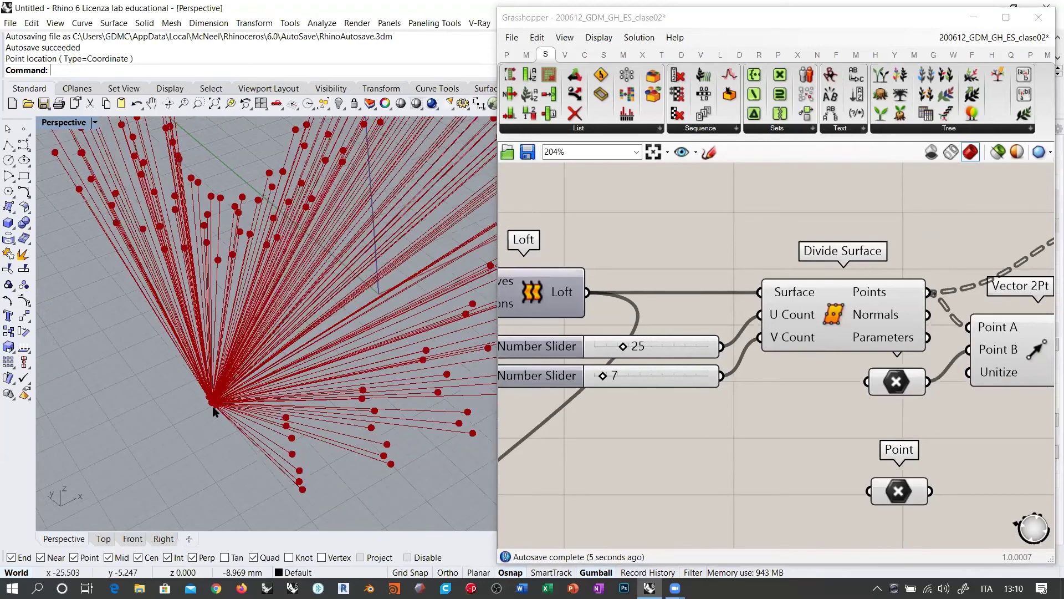
pyautogui.moveTo(212, 410); pyautogui.dragTo(327, 382, button='right')
# - Move the unconnected Point parameter above Divide Surface and place Vector Display level with the Divide Surface outputs
pyautogui.scroll(-3, 724, 333)
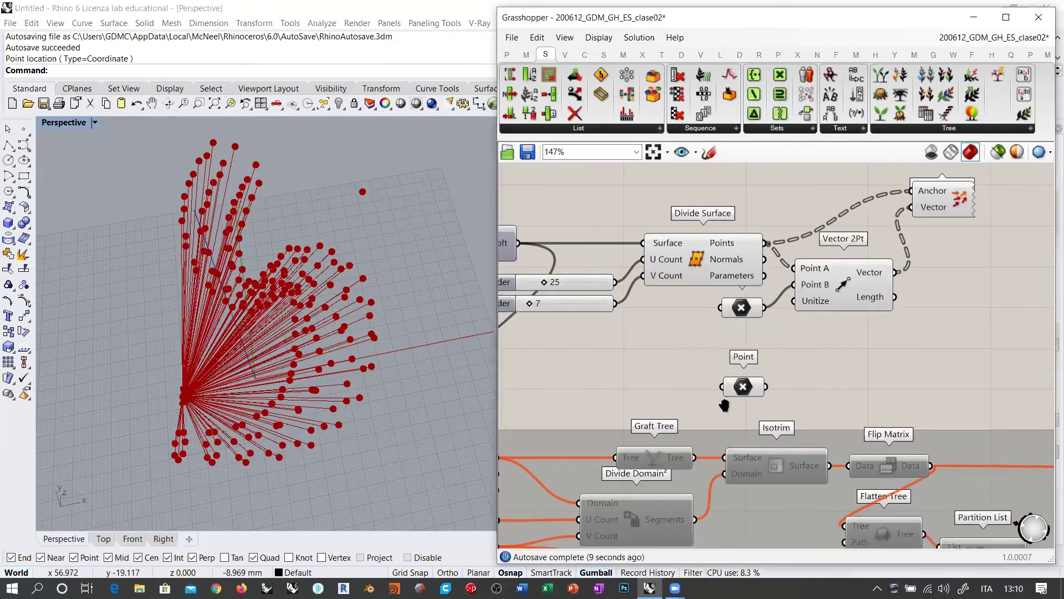
pyautogui.click(738, 427)
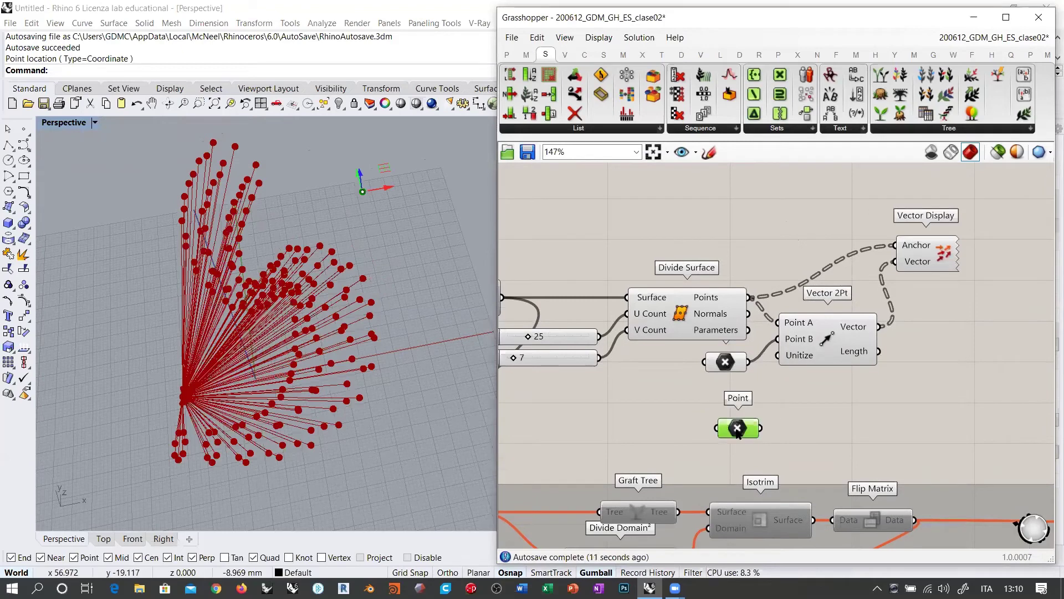
pyautogui.moveTo(738, 434); pyautogui.dragTo(719, 188)
pyautogui.moveTo(720, 188); pyautogui.dragTo(679, 240, button='right')
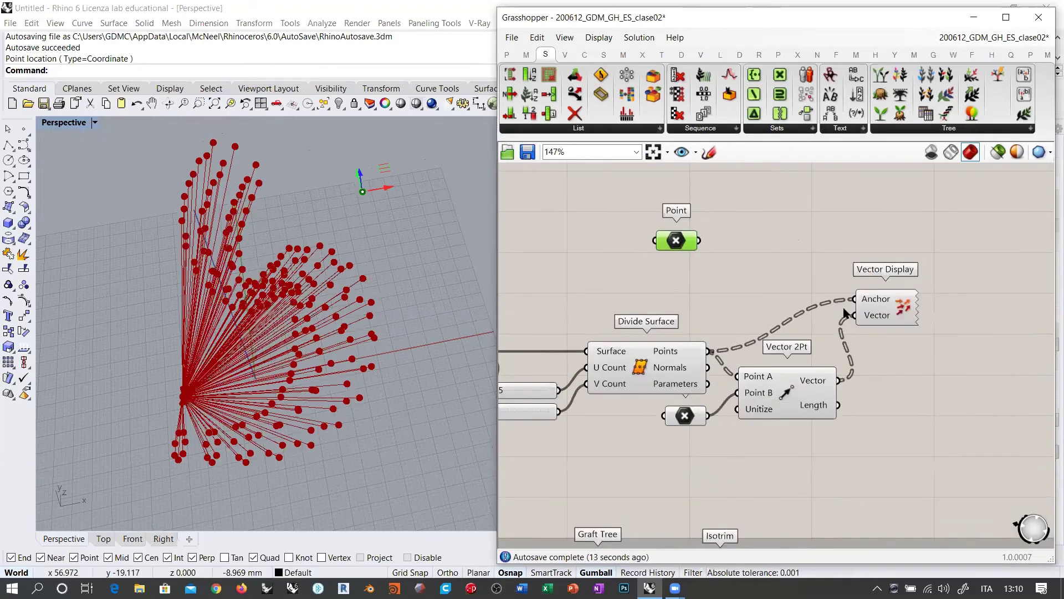
pyautogui.moveTo(871, 311); pyautogui.dragTo(907, 363)
pyautogui.click(863, 362)
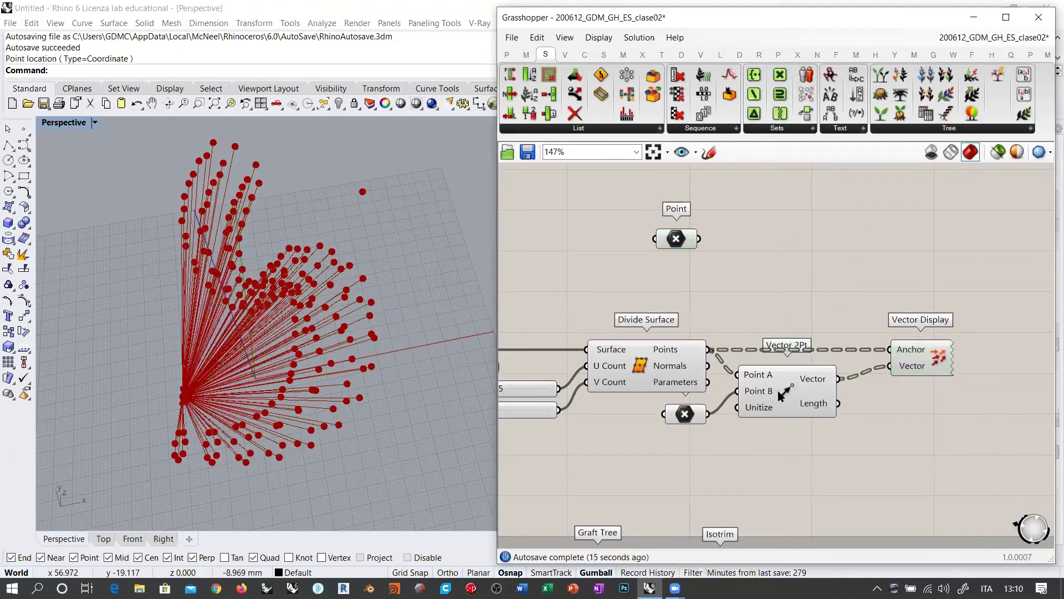
# - Duplicate Vector 2Pt above the original, wiring the upper Point parameter to its Point A and the Divide Surface Points to its Point B
pyautogui.click(784, 392)
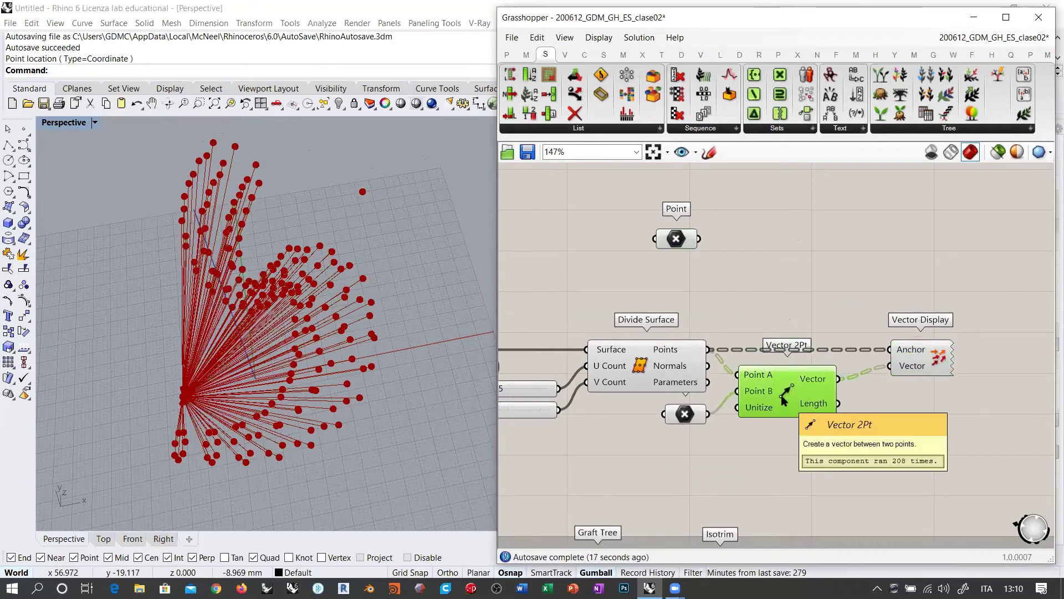
pyautogui.keyDown('alt'); pyautogui.moveTo(784, 398); pyautogui.dragTo(782, 288); pyautogui.keyUp('alt')
pyautogui.click(720, 208)
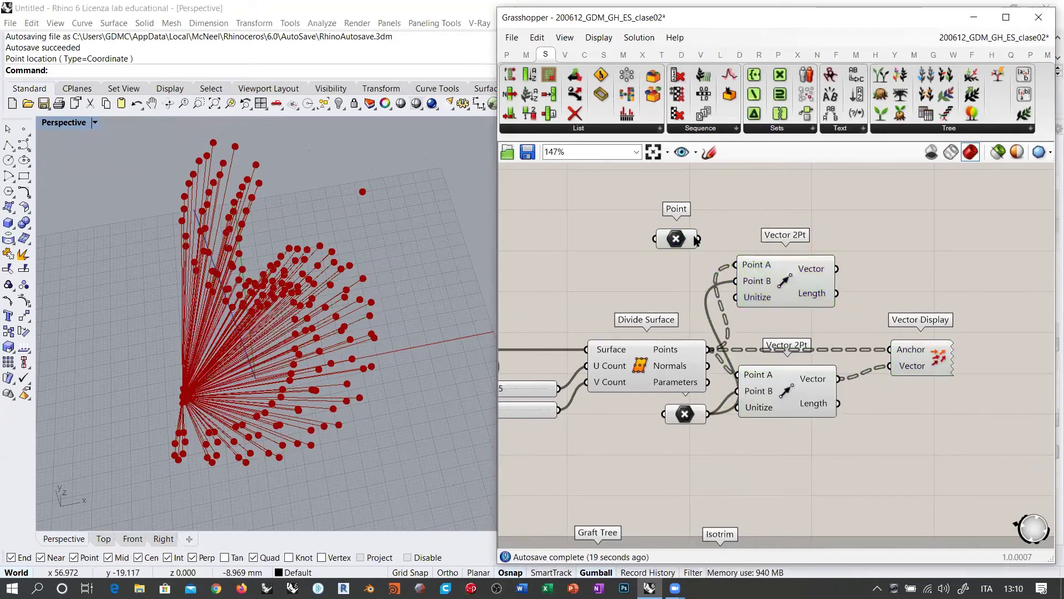
pyautogui.moveTo(699, 238); pyautogui.dragTo(736, 264)
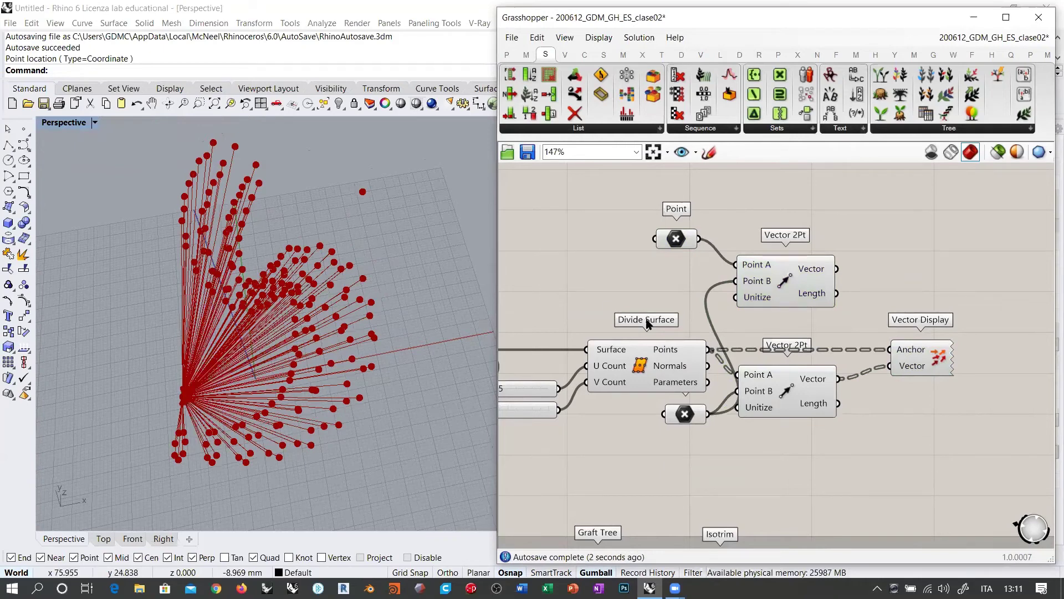
pyautogui.moveTo(709, 349); pyautogui.dragTo(735, 281)
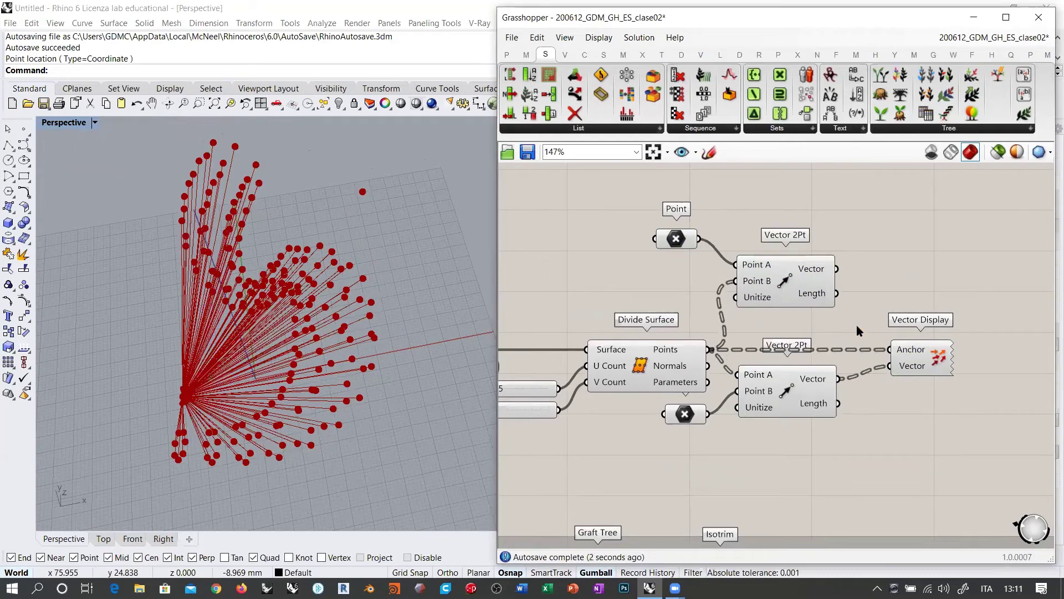
# - Disconnect the lower Vector 2Pt from Vector Display and connect the upper Vector 2Pt's Vector output to its Vector input instead
pyautogui.moveTo(857, 324); pyautogui.dragTo(800, 329, button='right')
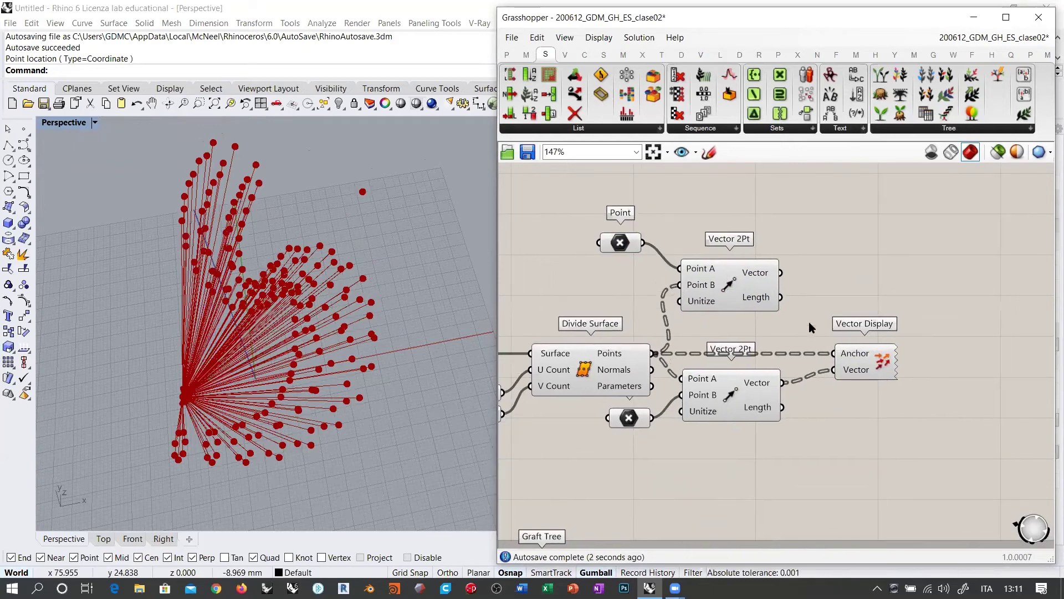
pyautogui.click(864, 366)
pyautogui.keyDown('ctrl'); pyautogui.moveTo(782, 382); pyautogui.dragTo(835, 378); pyautogui.keyUp('ctrl')
pyautogui.click(844, 402)
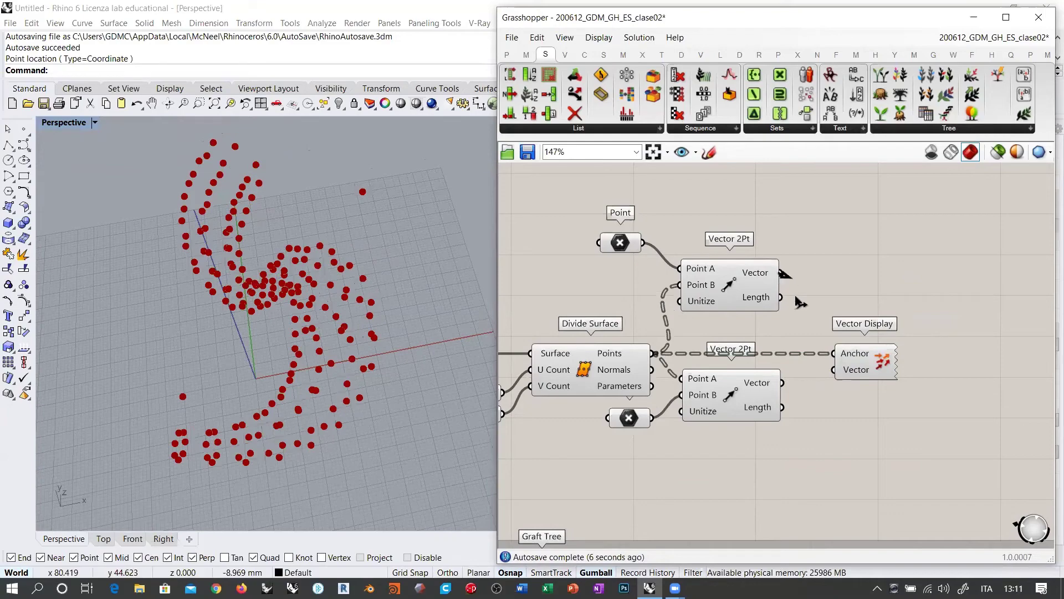
pyautogui.moveTo(780, 272); pyautogui.dragTo(833, 370)
# - Examine the direction and length of the previewed vectors relative to the repeller point, and identify both Point parameters in the viewport
pyautogui.moveTo(332, 244)
pyautogui.mouseDown(button='right')
pyautogui.moveTo(327, 266)
pyautogui.moveTo(332, 254)
pyautogui.mouseUp(button='right')
pyautogui.scroll(-2, 338, 222)
pyautogui.moveTo(355, 194); pyautogui.dragTo(340, 223, button='right')
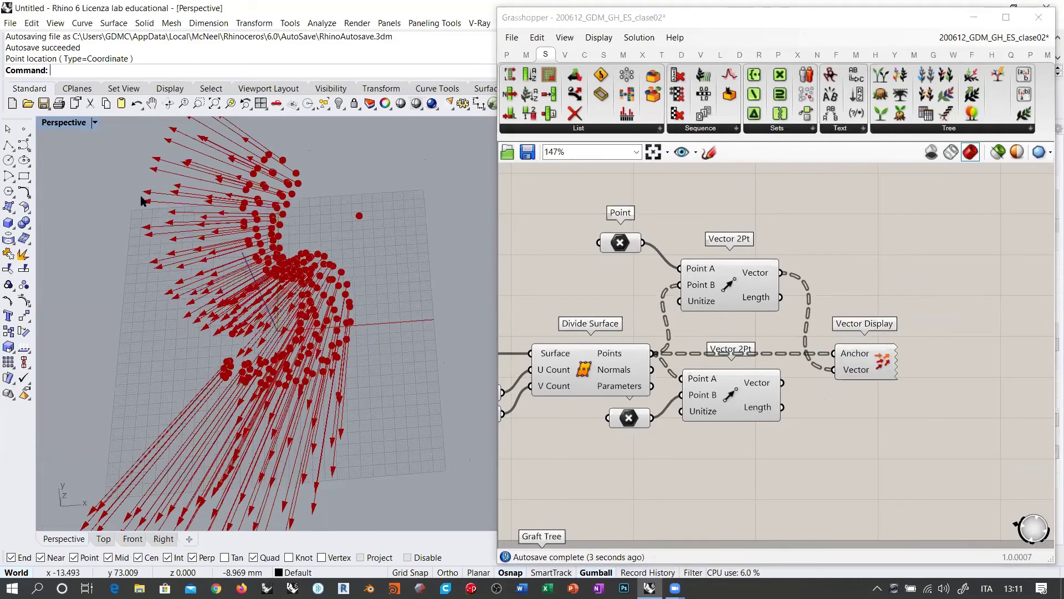
pyautogui.moveTo(281, 307); pyautogui.dragTo(270, 250, button='right')
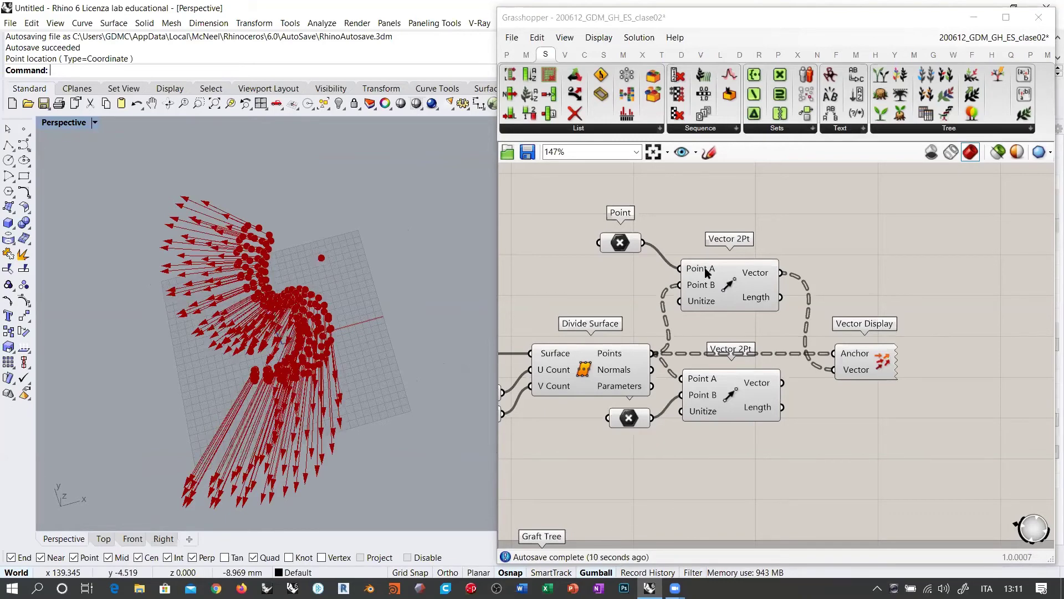
pyautogui.click(626, 247)
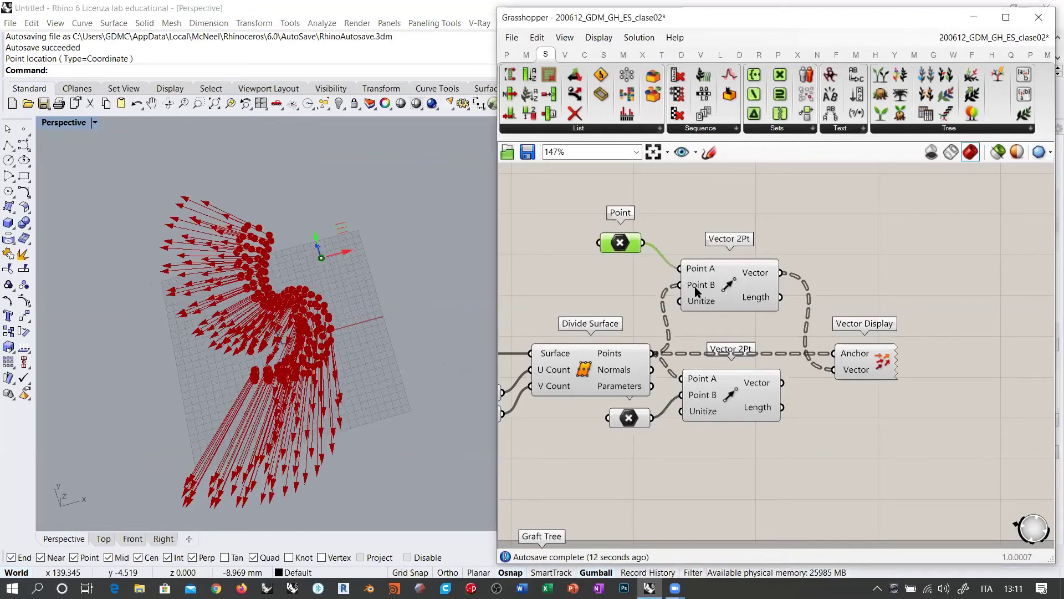
pyautogui.click(644, 285)
pyautogui.scroll(5, 321, 269)
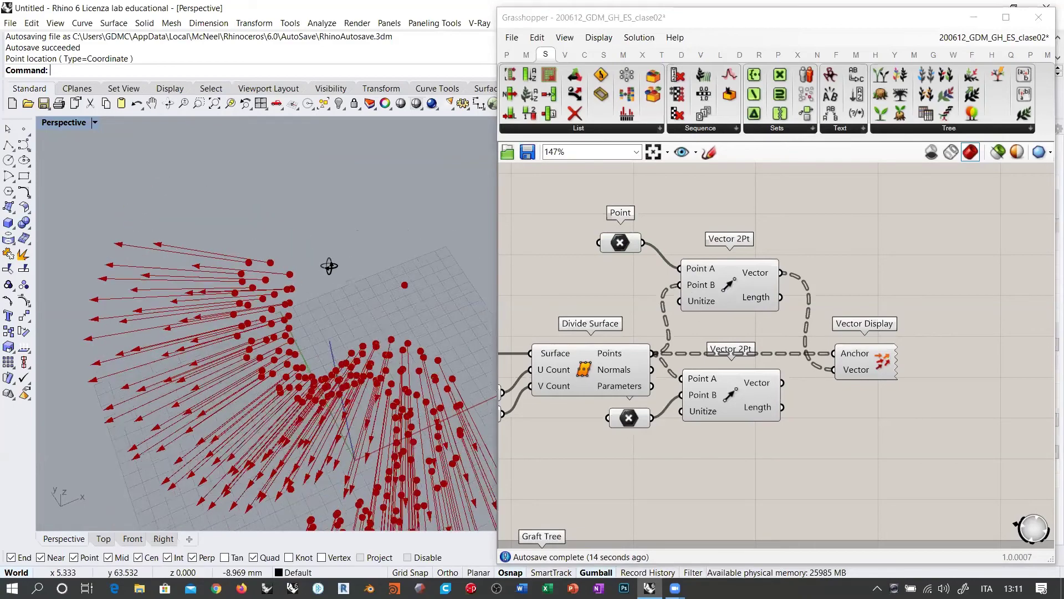
pyautogui.scroll(2, 244, 255)
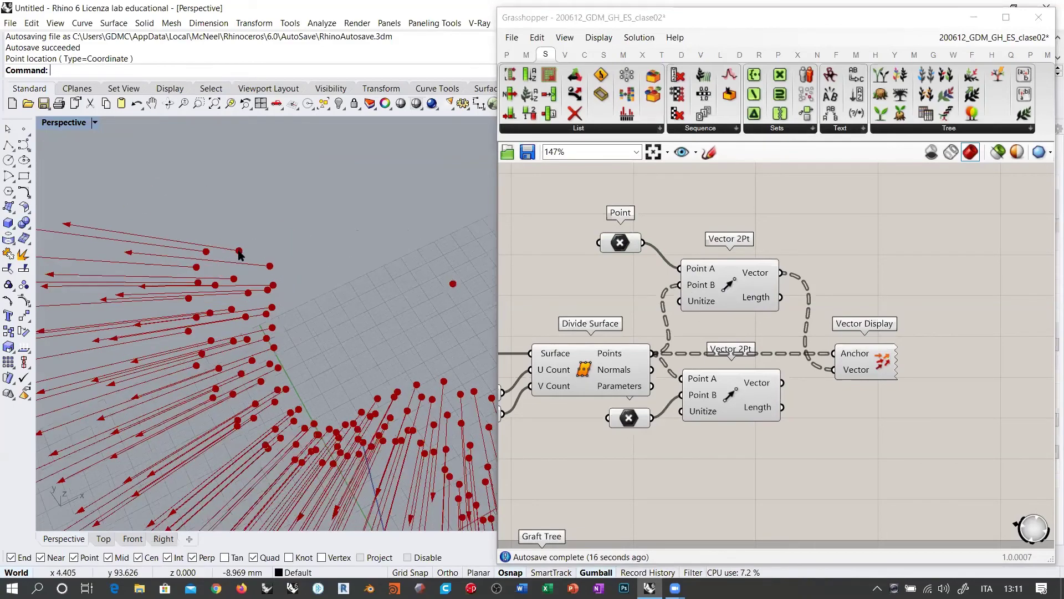
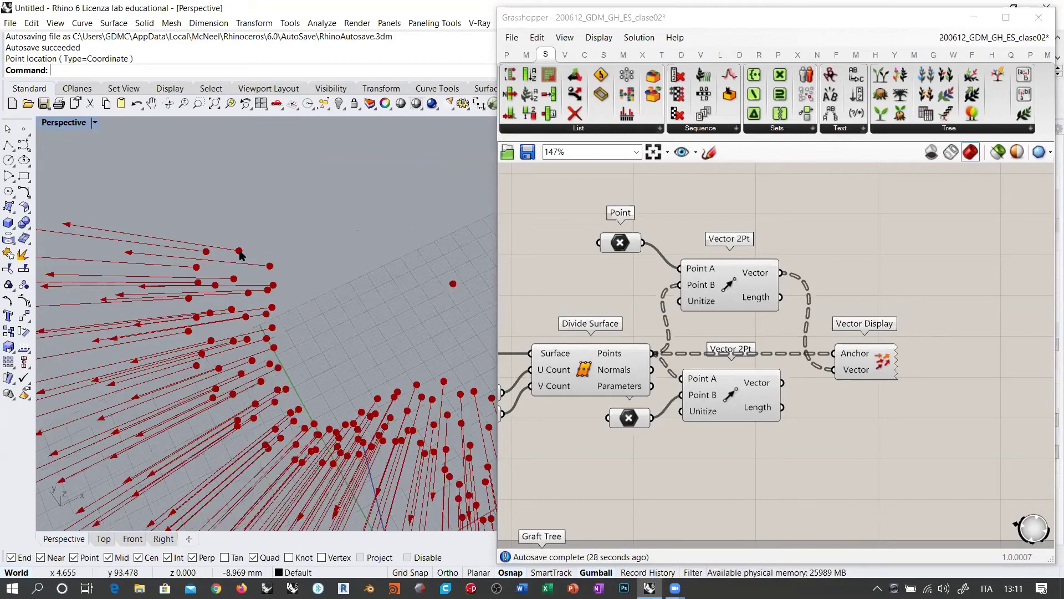
pyautogui.moveTo(240, 254); pyautogui.dragTo(260, 424, button='right')
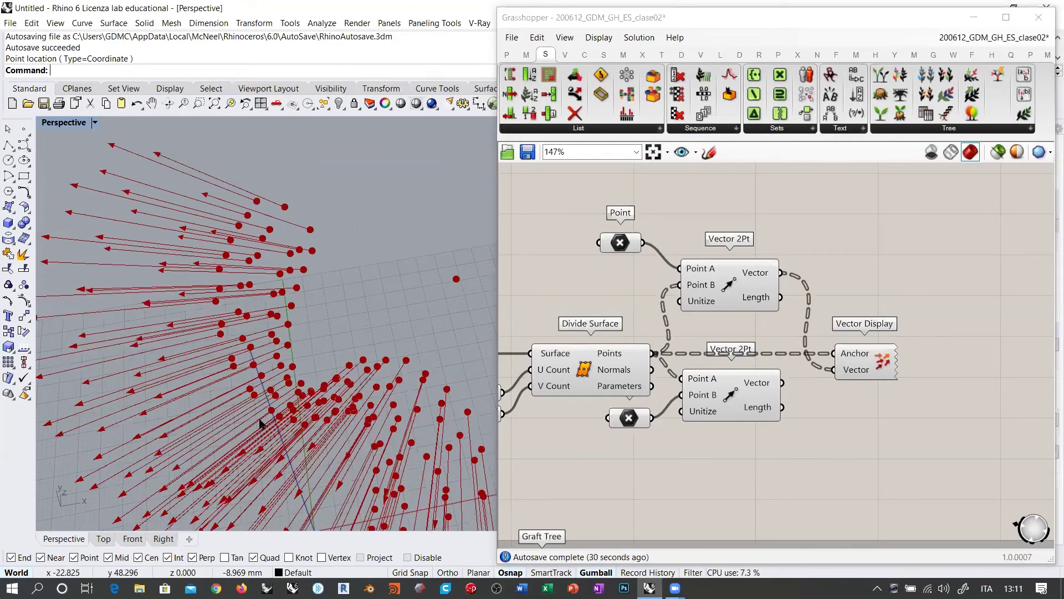
pyautogui.moveTo(280, 238); pyautogui.dragTo(346, 291, button='right')
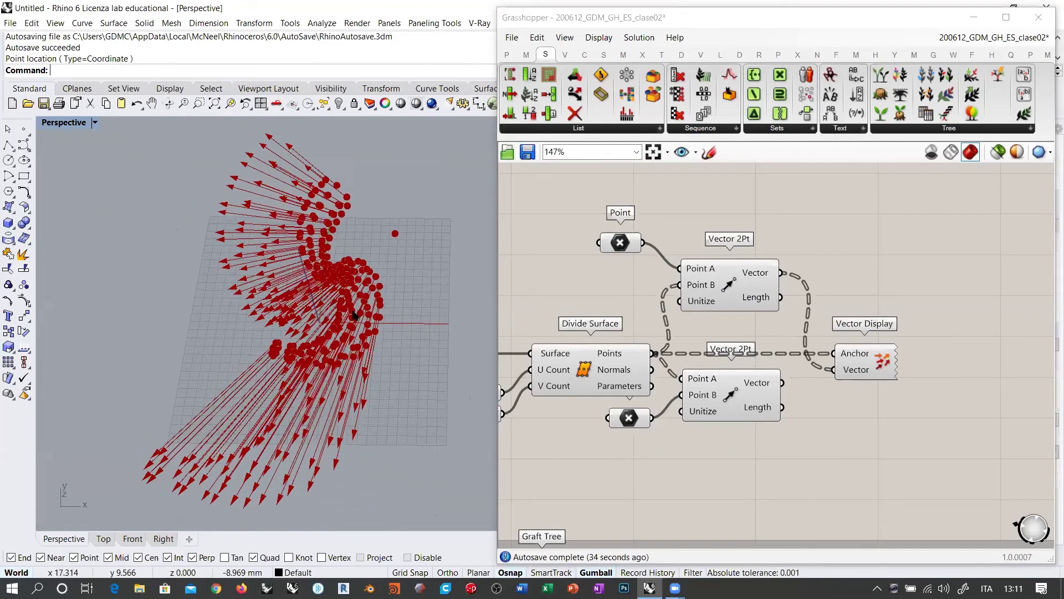
pyautogui.click(630, 247)
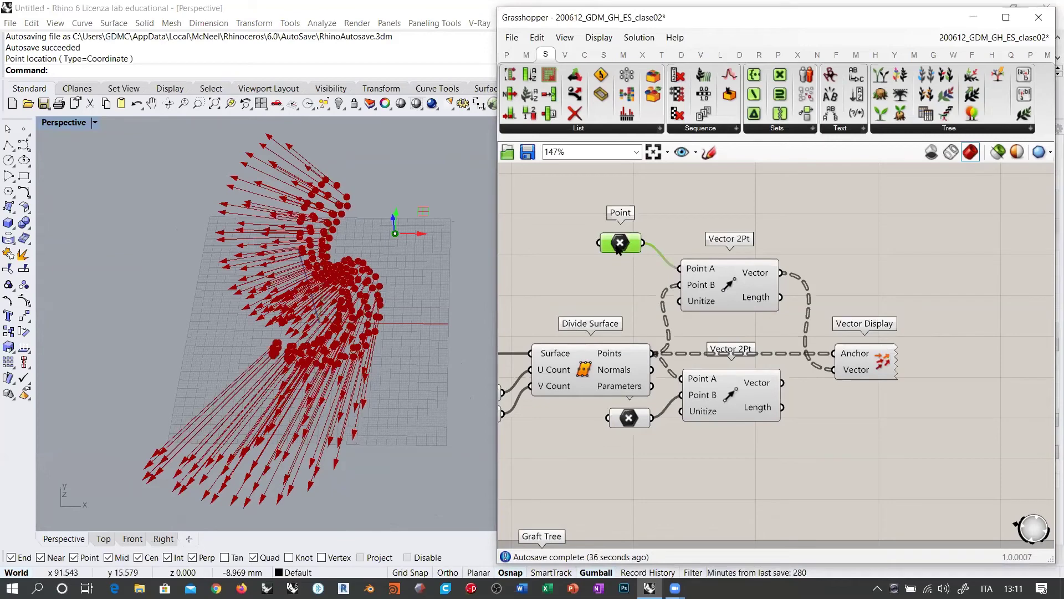
pyautogui.moveTo(619, 247)
pyautogui.click(634, 421)
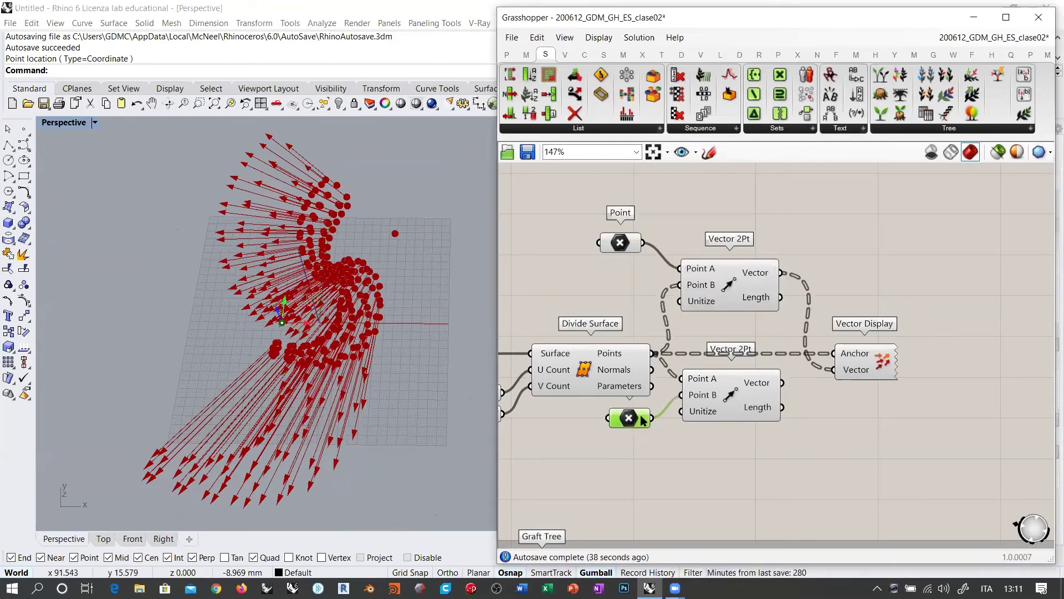
pyautogui.click(625, 449)
# - Move Vector Display farther away from the two Vector 2Pt components, keeping it level with the Divide Surface Points output
pyautogui.moveTo(869, 356); pyautogui.dragTo(1003, 355)
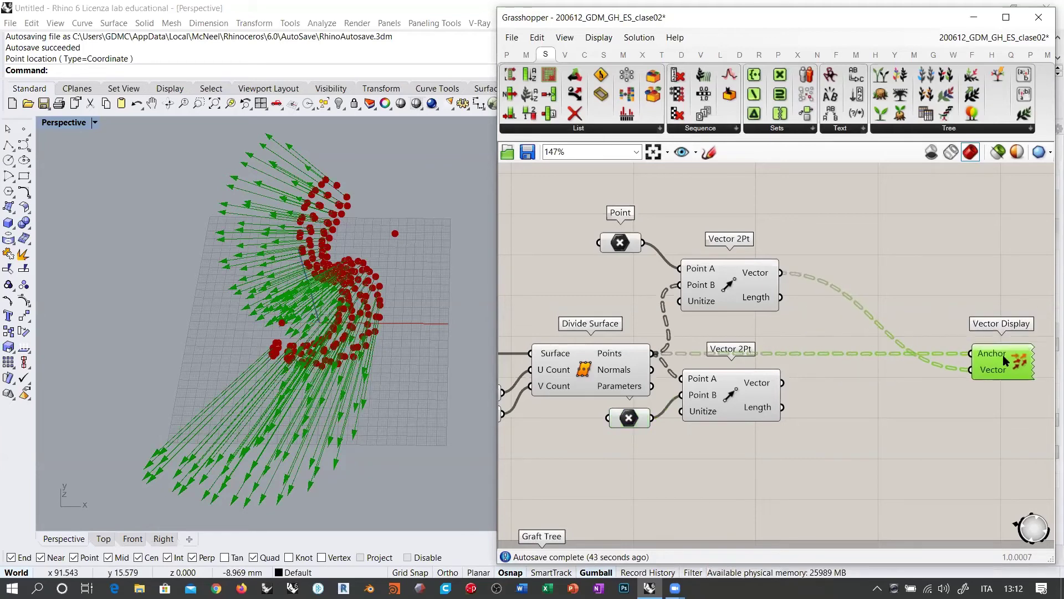
pyautogui.click(763, 321)
pyautogui.scroll(3, 770, 300)
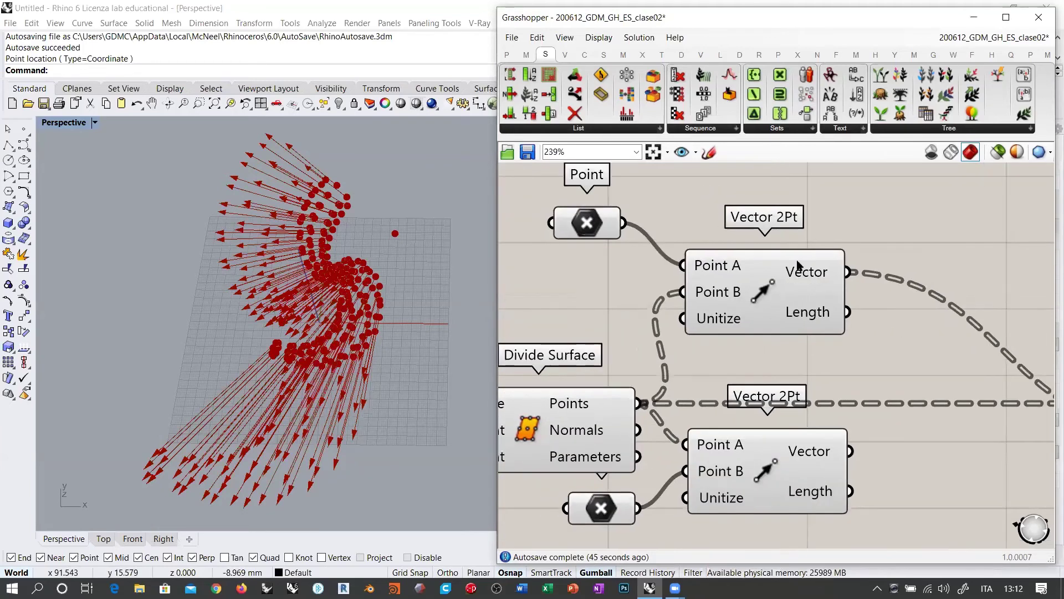
pyautogui.click(761, 279)
pyautogui.click(772, 464)
pyautogui.click(737, 358)
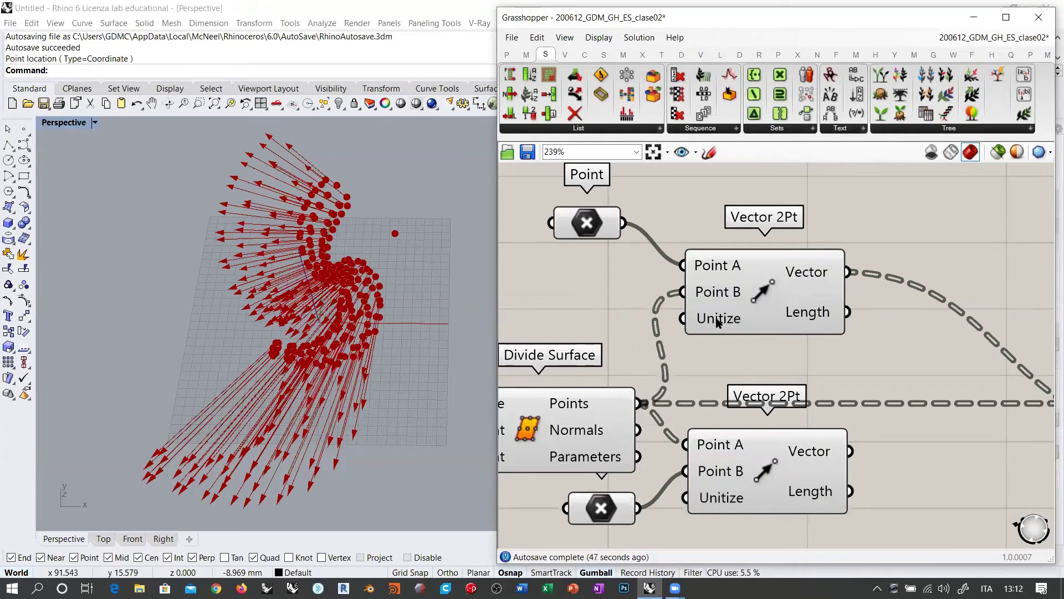
# - Invert the upper Vector 2Pt's Unitize input, shift the component slightly toward Vector Display, and inspect the previewed vectors
pyautogui.moveTo(719, 323)
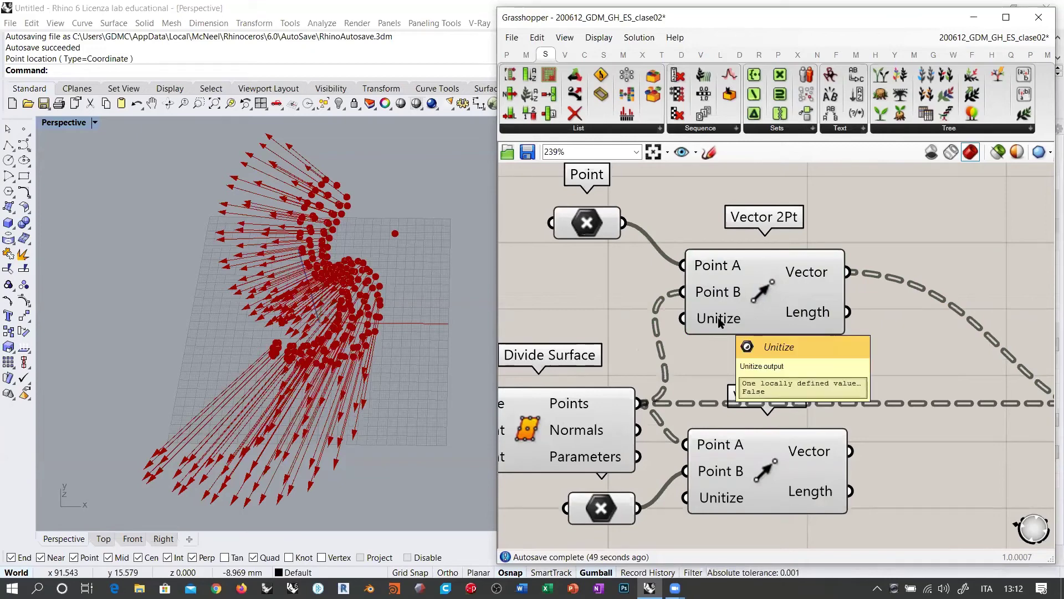
pyautogui.rightClick(720, 322)
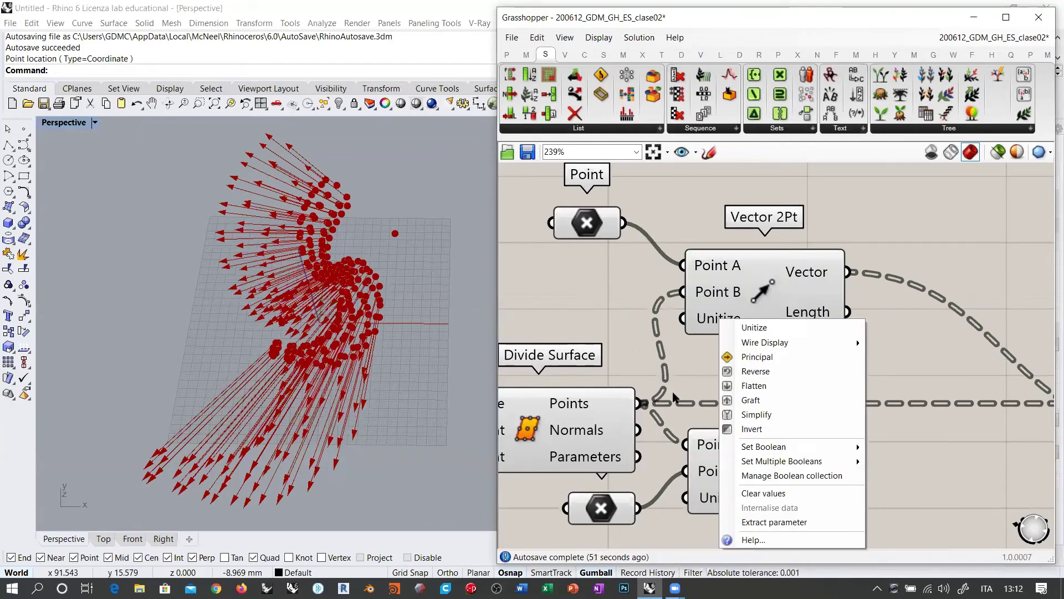
pyautogui.click(748, 429)
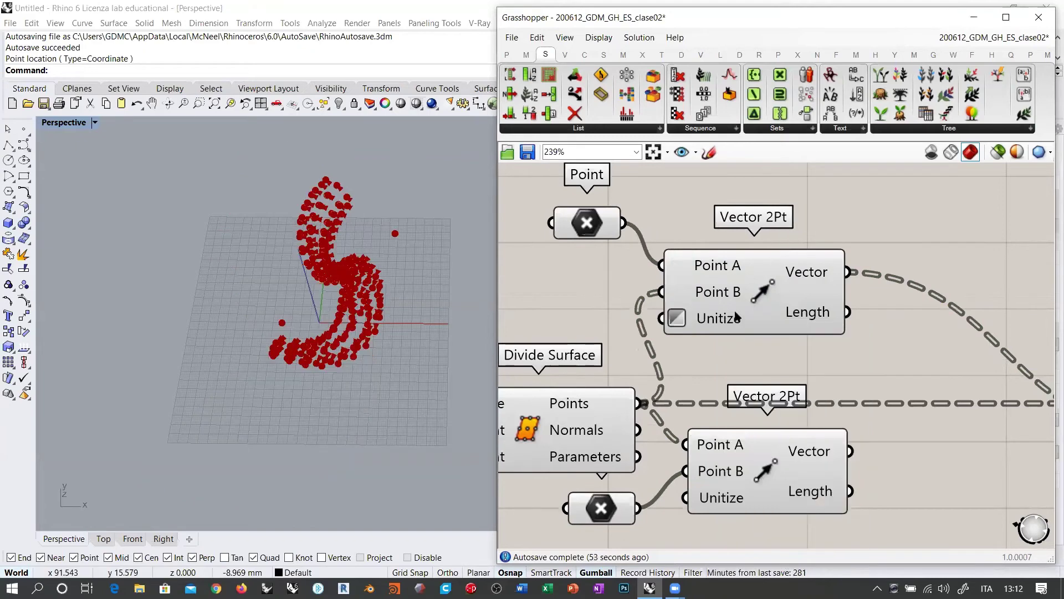
pyautogui.moveTo(767, 297); pyautogui.dragTo(802, 297)
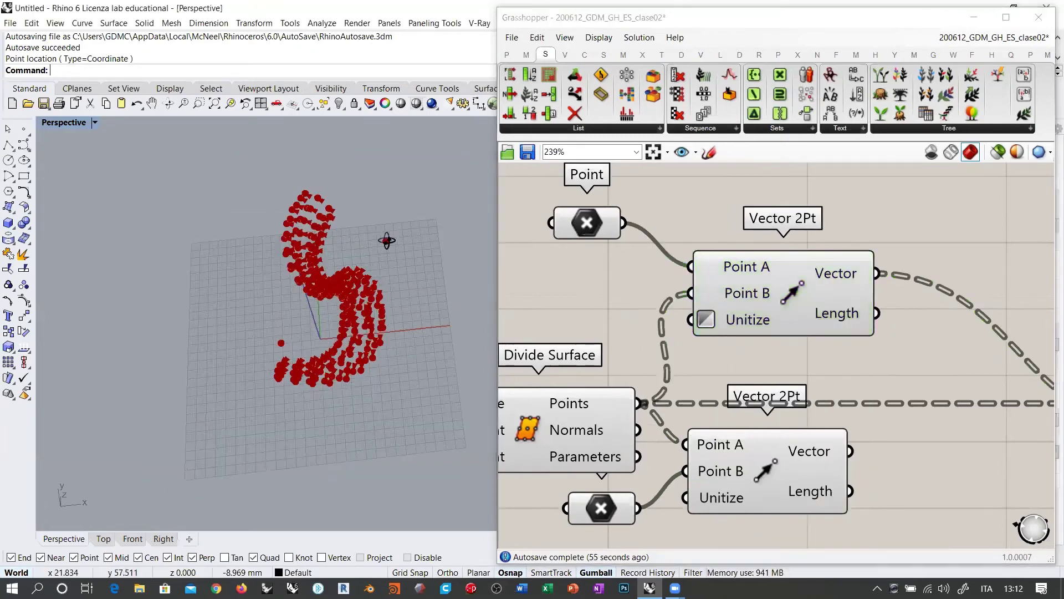
pyautogui.moveTo(387, 240); pyautogui.dragTo(371, 270, button='right')
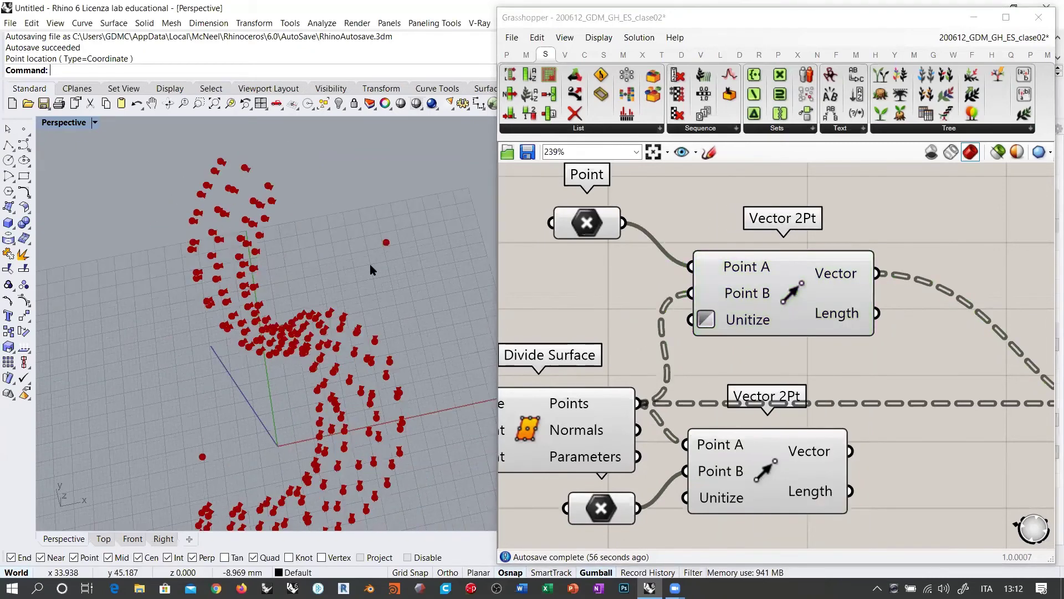
pyautogui.scroll(5, 370, 270)
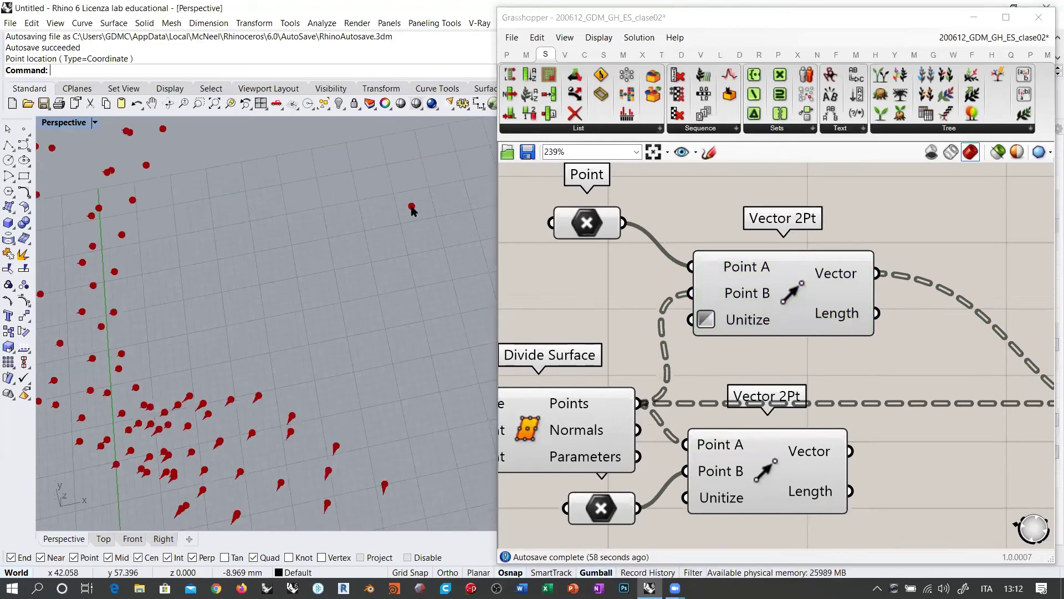
pyautogui.scroll(5, 310, 388)
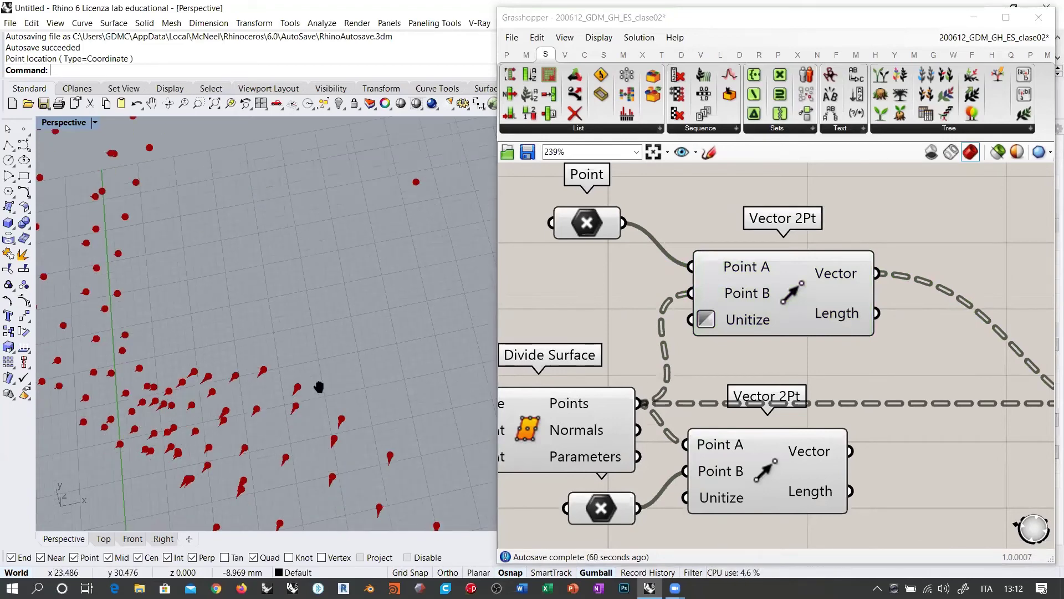
pyautogui.keyDown('shift'); pyautogui.moveTo(235, 360); pyautogui.dragTo(393, 339, button='right'); pyautogui.keyUp('shift')
pyautogui.moveTo(228, 312); pyautogui.dragTo(483, 310, button='right')
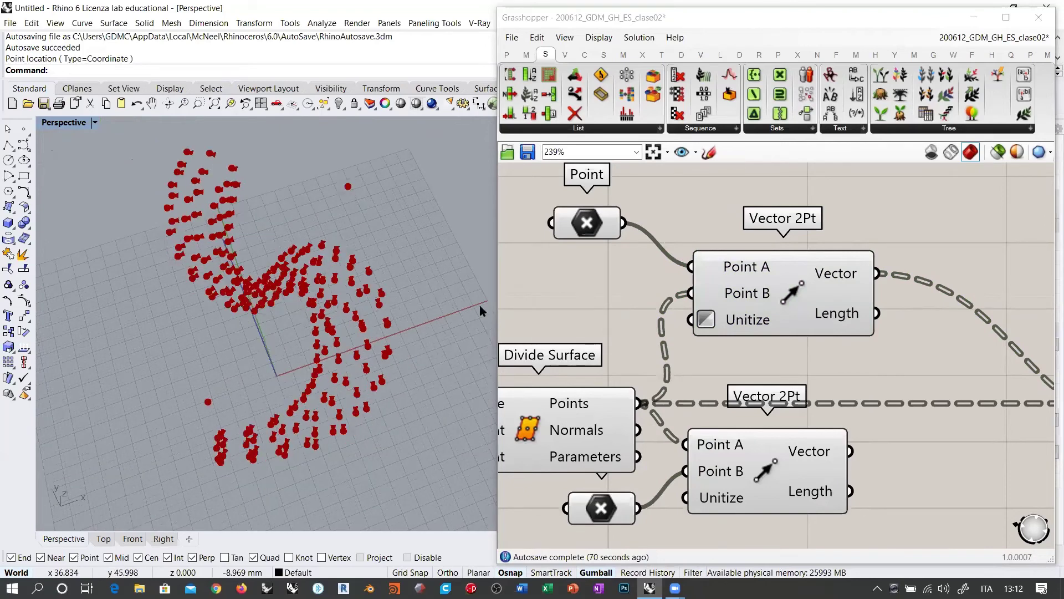
# - Check the upper Vector 2Pt's Length values in a temporary Panel, and delete the Panel
pyautogui.moveTo(705, 351); pyautogui.dragTo(673, 364, button='right')
pyautogui.moveTo(815, 329); pyautogui.dragTo(693, 345, button='right')
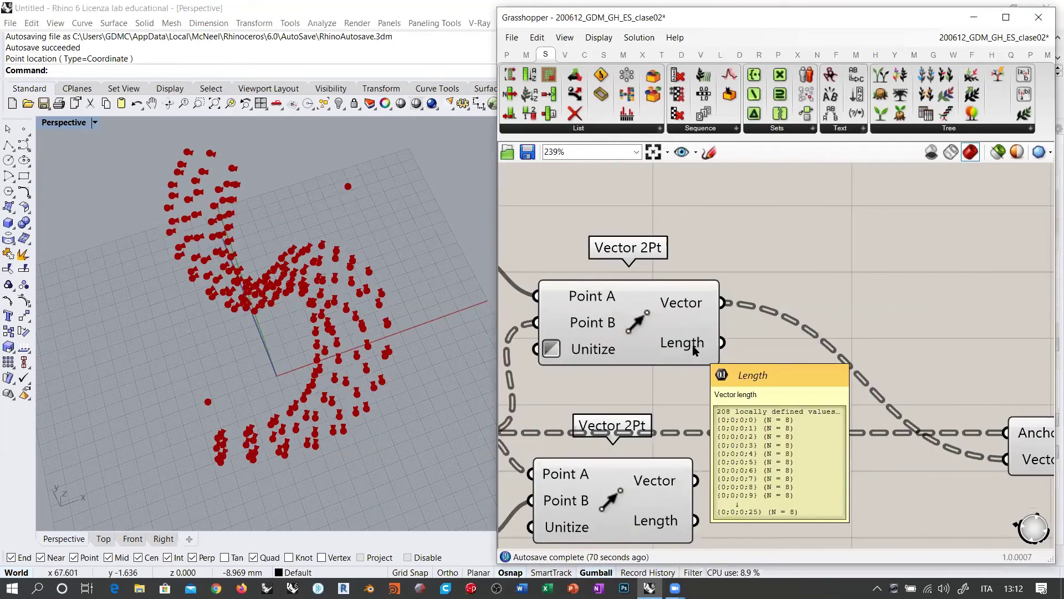
pyautogui.doubleClick(876, 282)
pyautogui.write('Panel')
pyautogui.press('Return')
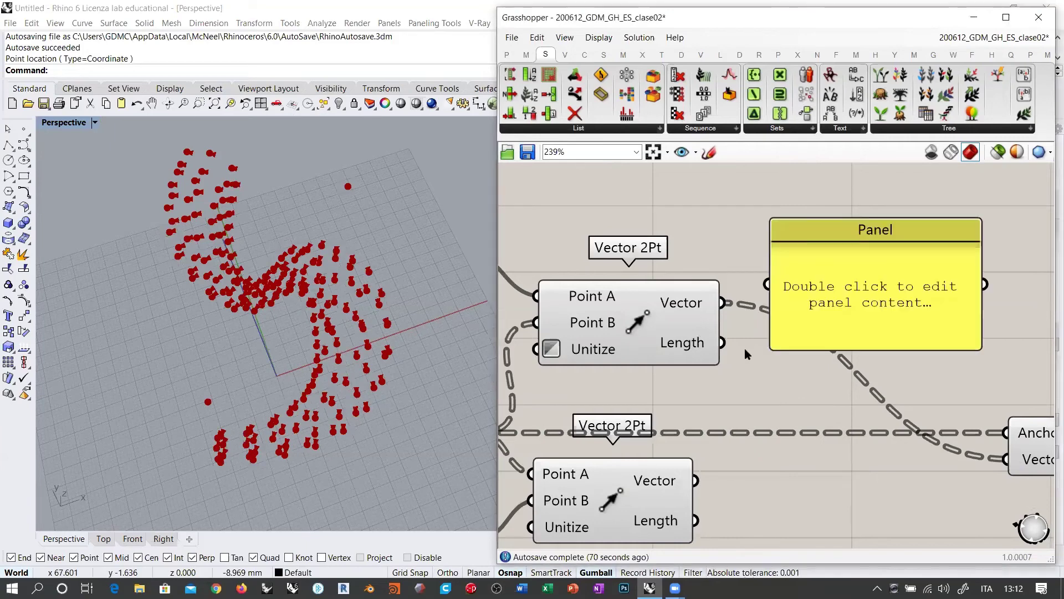
pyautogui.moveTo(722, 342); pyautogui.dragTo(767, 284)
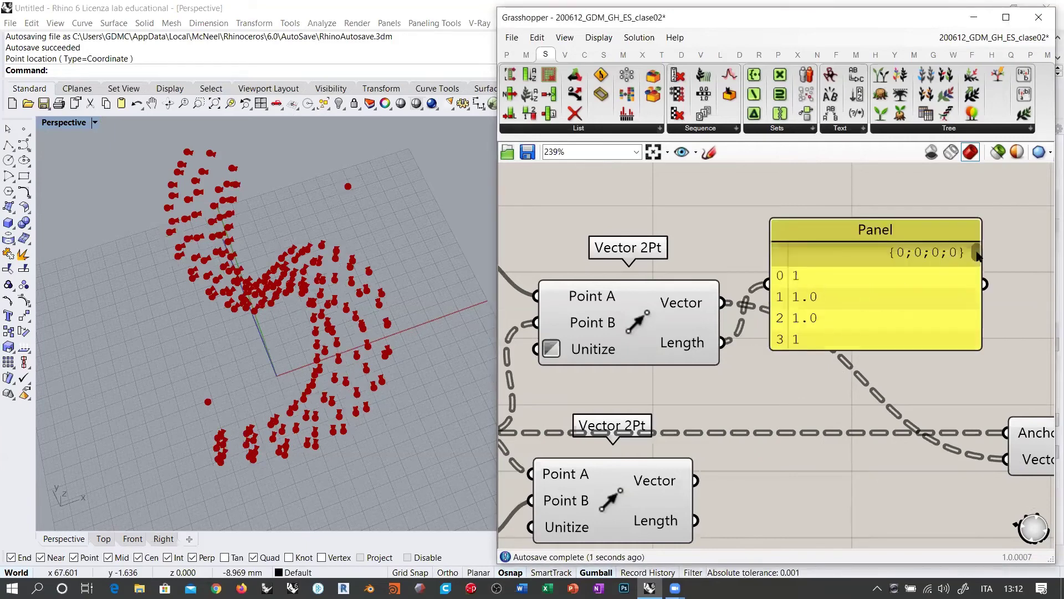
pyautogui.moveTo(977, 255); pyautogui.dragTo(977, 333)
pyautogui.click(890, 307)
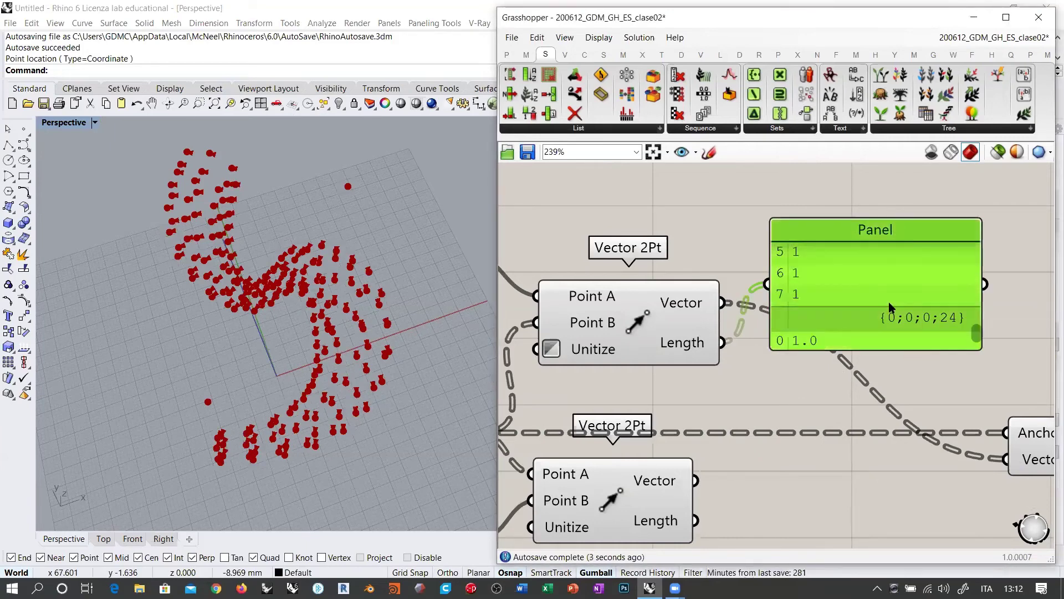
pyautogui.press('Delete')
# - Add an Amplitude component fed by the upper Vector 2Pt's Vector output, and place it above Vector Display
pyautogui.moveTo(770, 272); pyautogui.dragTo(733, 278, button='right')
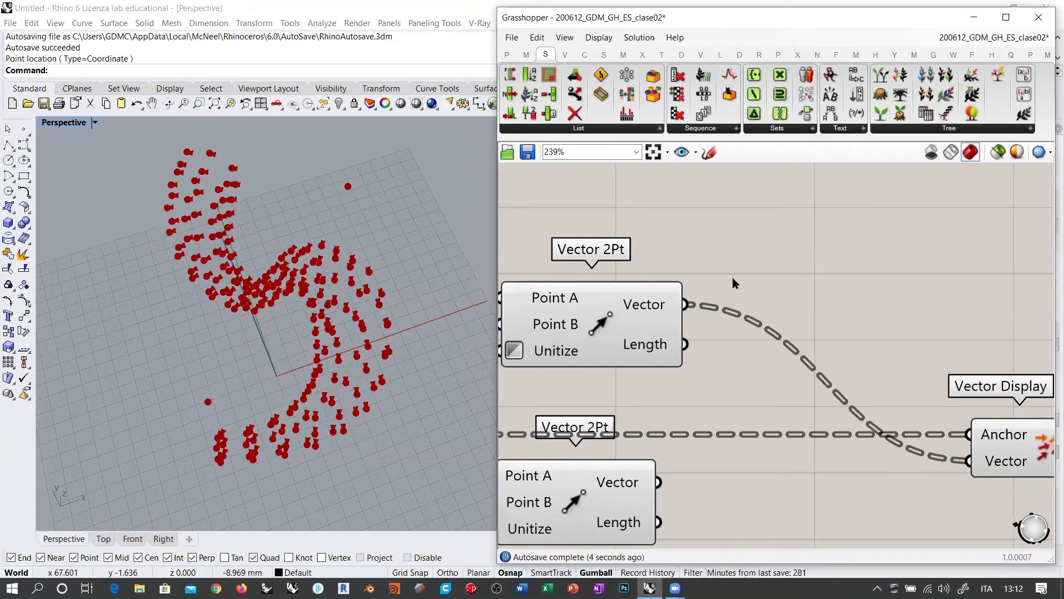
pyautogui.doubleClick(789, 258)
pyautogui.write('ampli')
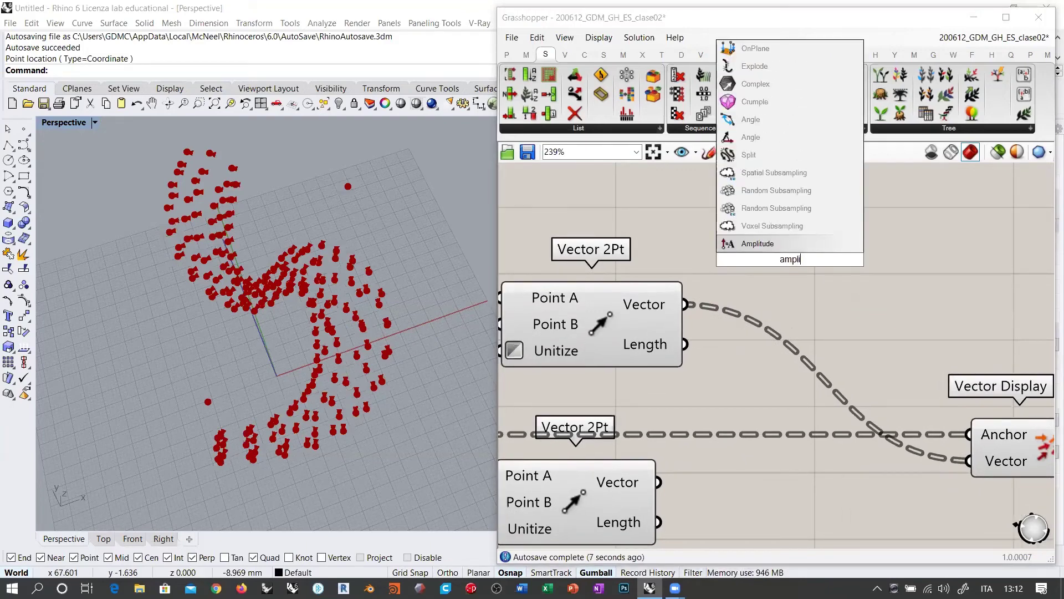
pyautogui.press('Return')
pyautogui.moveTo(686, 306); pyautogui.dragTo(700, 245)
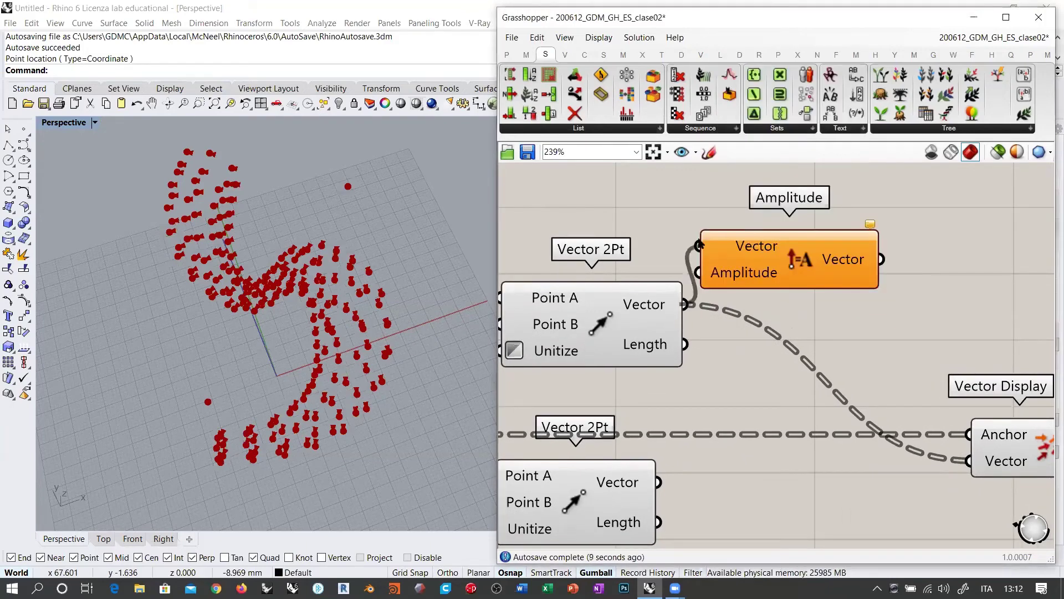
pyautogui.moveTo(765, 260); pyautogui.dragTo(888, 241)
# - Add a Number Slider ranging from 0.00 to 10 and connect it to the Amplitude component's Amplitude input
pyautogui.doubleClick(703, 216)
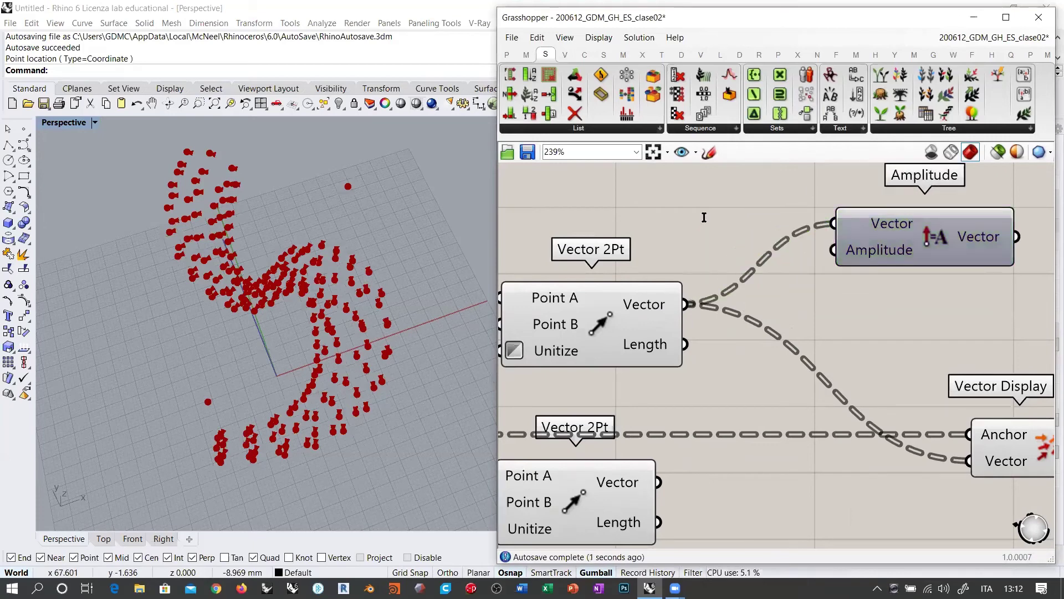
pyautogui.write('0.00<')
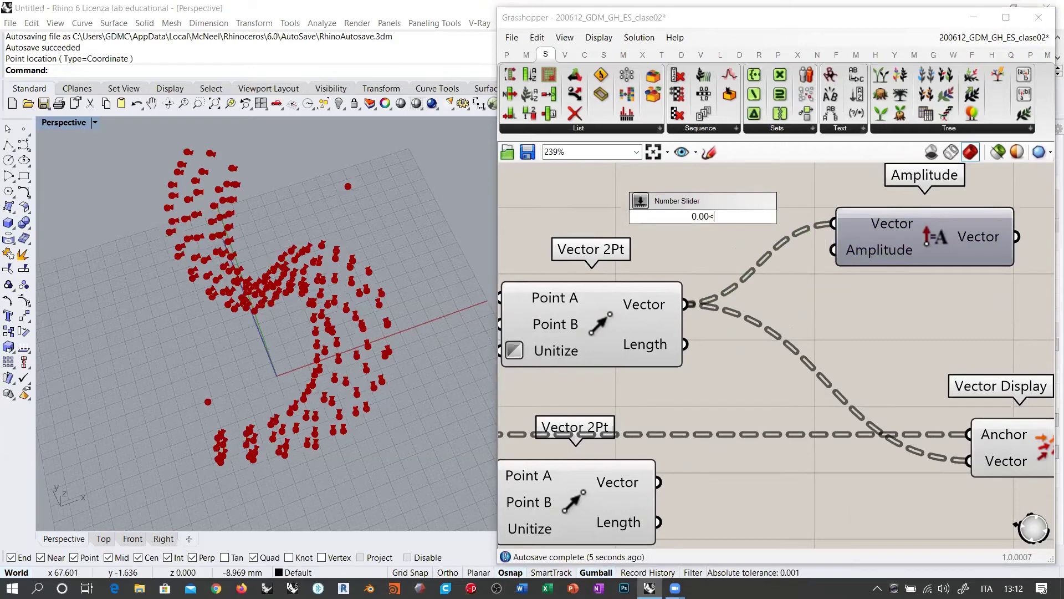
pyautogui.write('10')
pyautogui.press('Return')
pyautogui.moveTo(727, 235); pyautogui.dragTo(663, 257)
pyautogui.moveTo(833, 249); pyautogui.dragTo(765, 244)
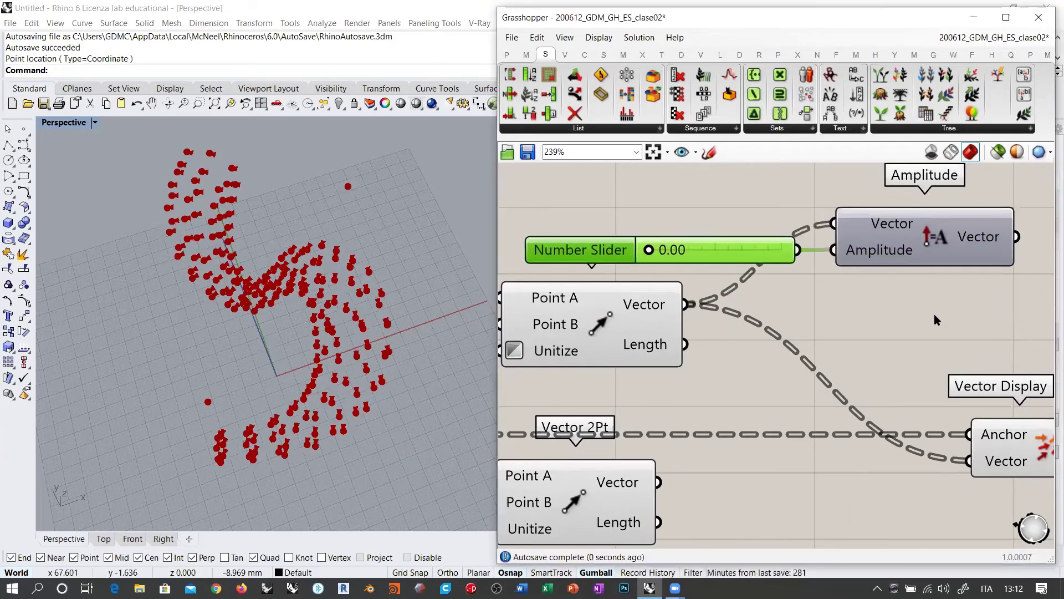
# - Replace Vector Display's Vector source with the Amplitude component's Vector output
pyautogui.moveTo(934, 314); pyautogui.dragTo(814, 298, button='right')
pyautogui.click(814, 298)
pyautogui.moveTo(878, 220); pyautogui.dragTo(832, 444)
# - Vary the amplitude slider while inspecting the previewed vectors, ending at 4.67
pyautogui.moveTo(650, 284); pyautogui.dragTo(749, 300, button='right')
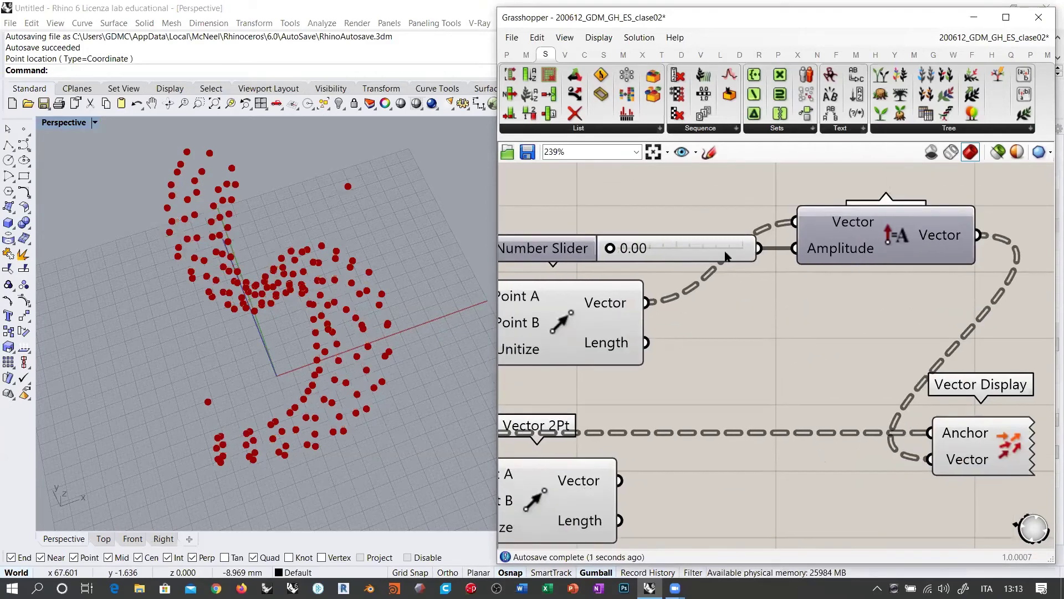
pyautogui.moveTo(302, 284); pyautogui.dragTo(317, 286, button='right')
pyautogui.moveTo(610, 248); pyautogui.dragTo(705, 250)
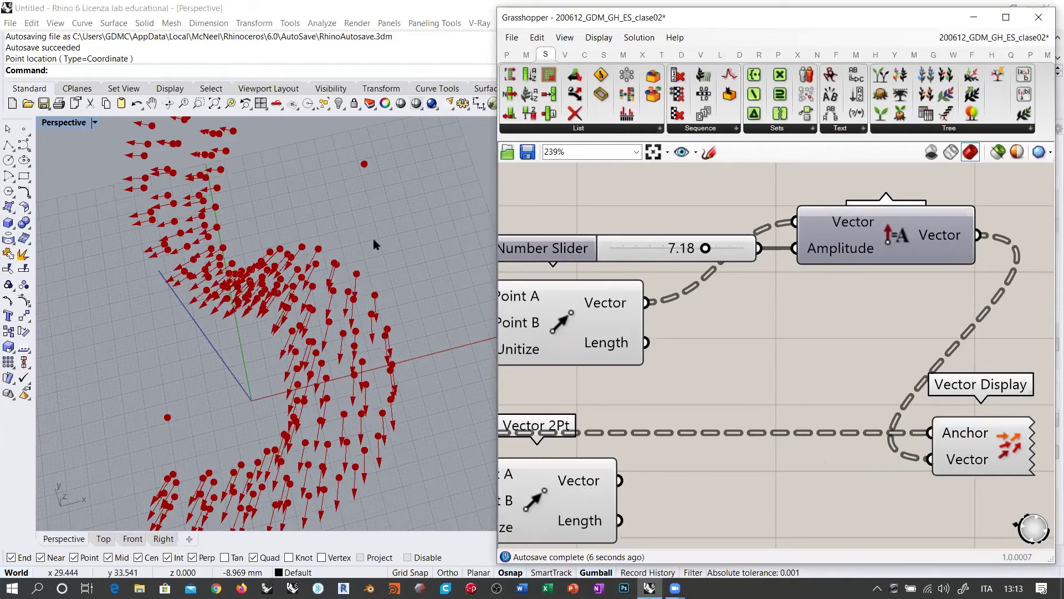
pyautogui.moveTo(371, 364); pyautogui.dragTo(388, 313, button='right')
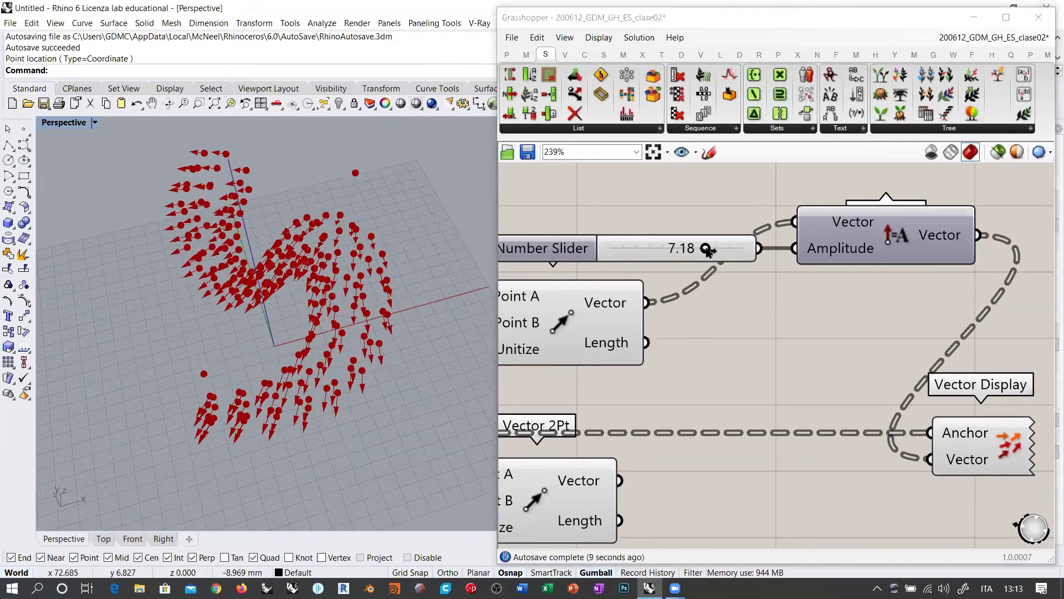
pyautogui.moveTo(706, 249); pyautogui.dragTo(671, 249)
# - Invert the Unitize input of the lower Vector 2Pt and shift the component slightly
pyautogui.scroll(-5, 672, 248)
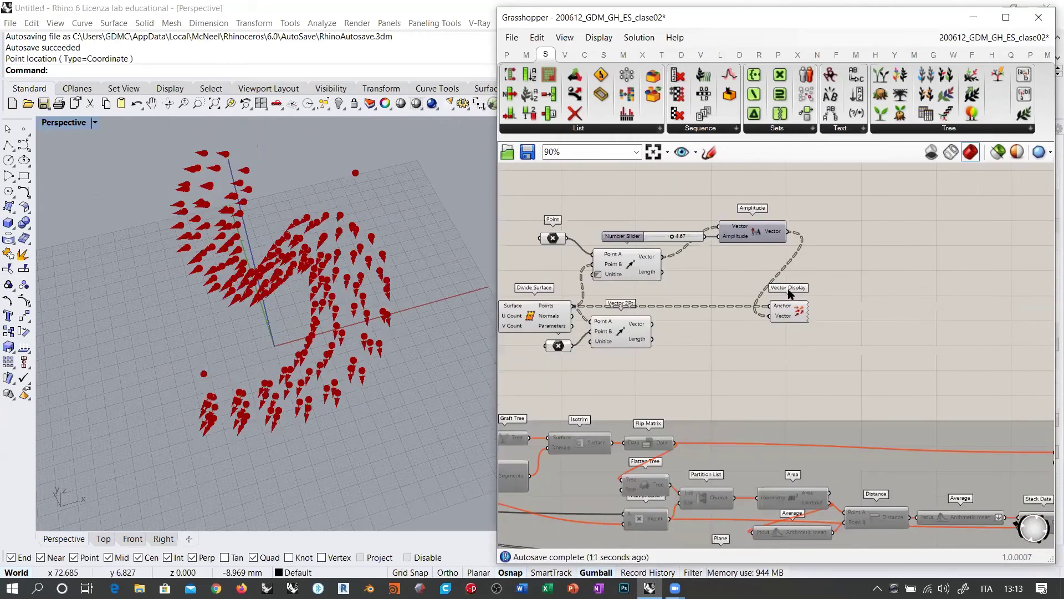
pyautogui.scroll(3, 646, 363)
pyautogui.rightClick(651, 366)
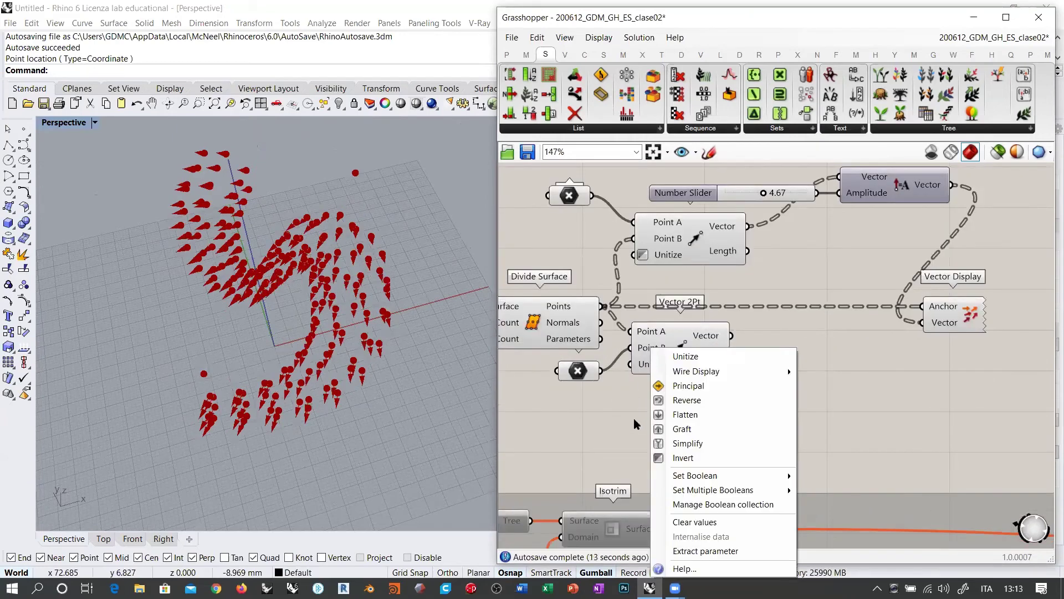
pyautogui.click(671, 463)
pyautogui.moveTo(694, 350); pyautogui.dragTo(698, 351)
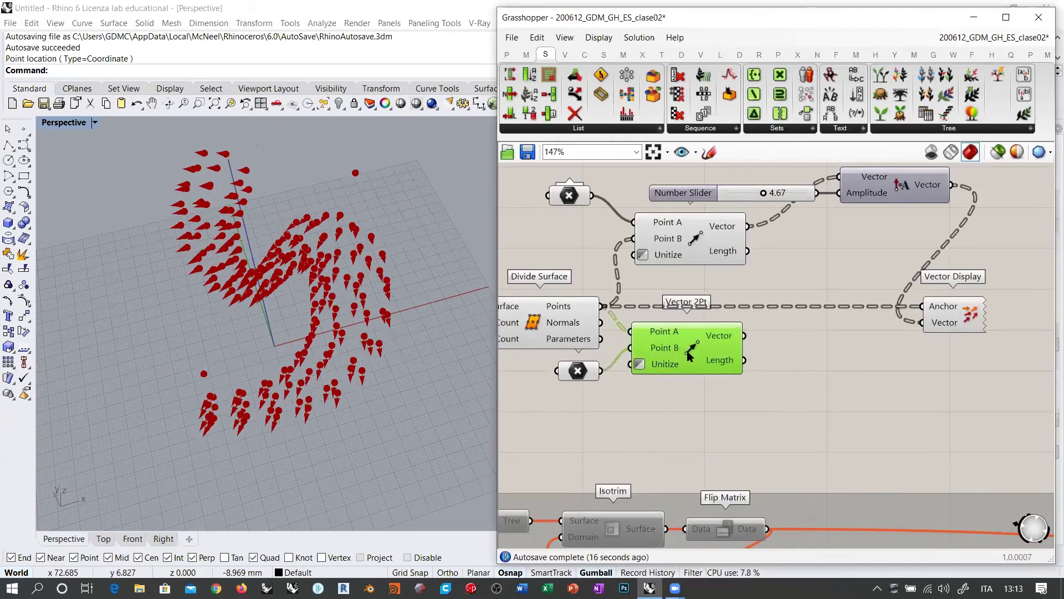
pyautogui.click(717, 417)
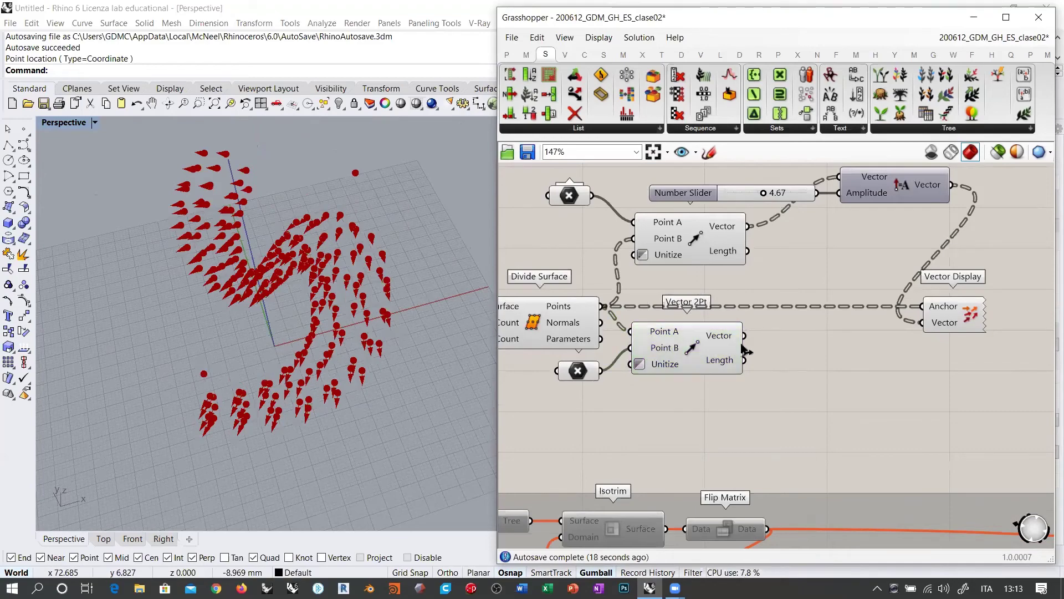
# - Feed the lower Vector 2Pt's Vector output into Vector Display and inspect the unitized vectors in the viewport
pyautogui.moveTo(744, 335); pyautogui.dragTo(921, 327)
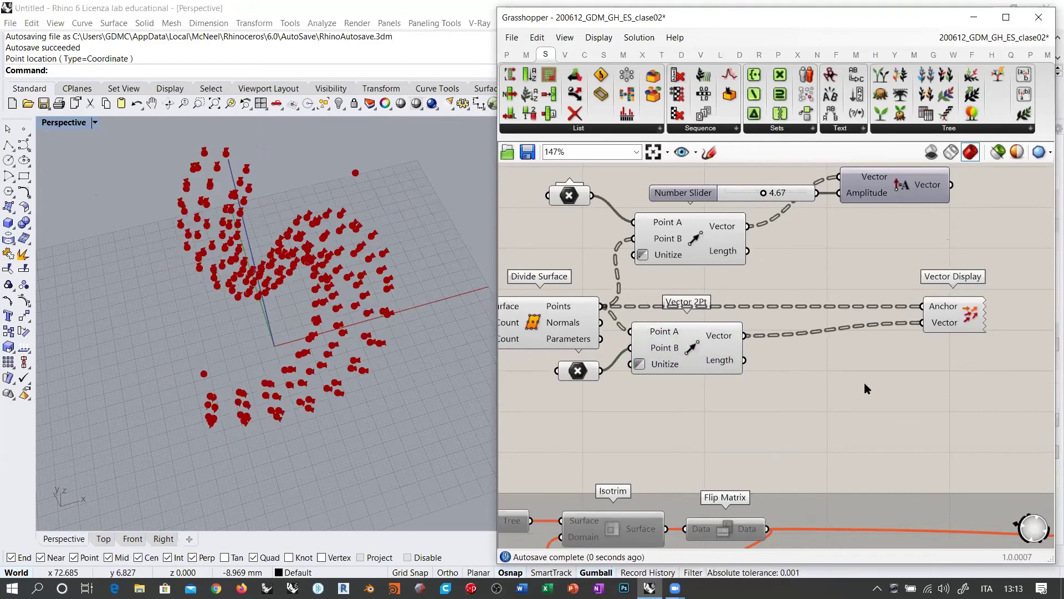
pyautogui.scroll(3, 357, 266)
pyautogui.scroll(3, 372, 258)
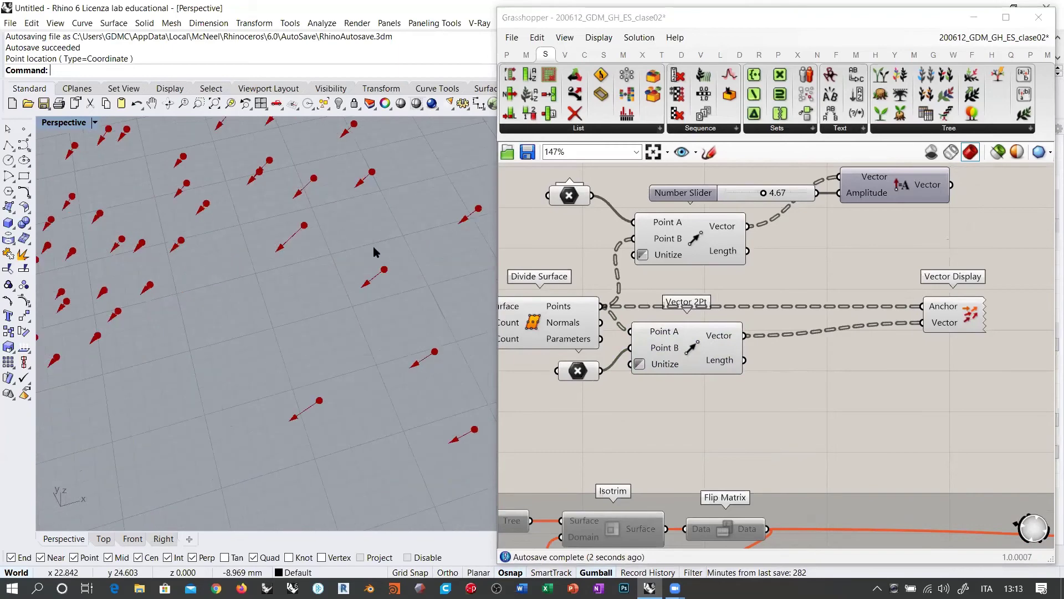
pyautogui.keyDown('shift'); pyautogui.moveTo(100, 335); pyautogui.dragTo(425, 306, button='right'); pyautogui.keyUp('shift')
pyautogui.scroll(-7, 288, 268)
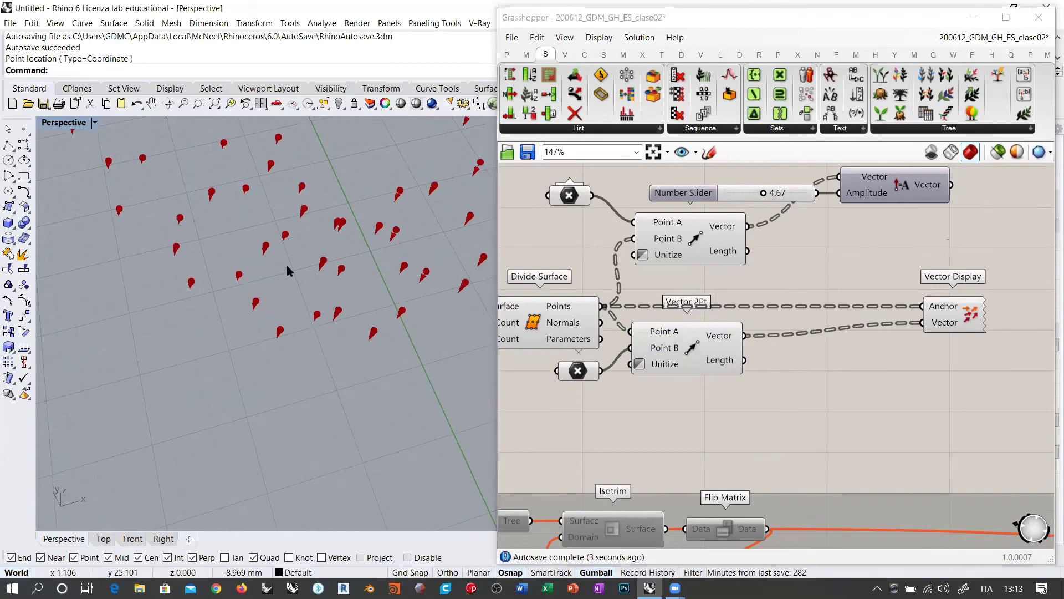
pyautogui.moveTo(300, 315); pyautogui.dragTo(203, 392, button='right')
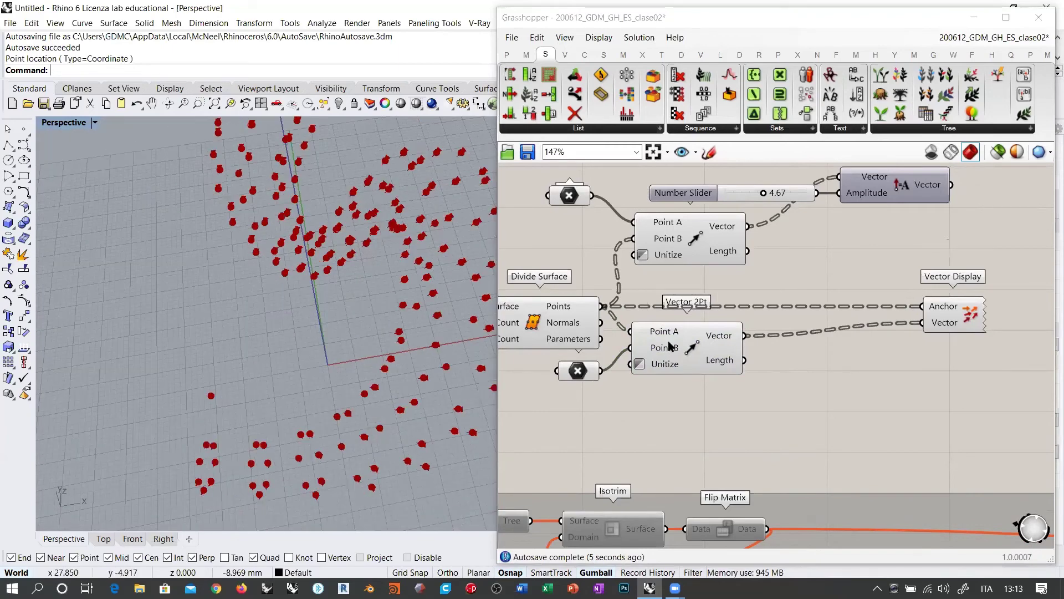
# - Duplicate the Amplitude component with its slider below the originals and feed the copy from the lower Vector 2Pt's Vector output
pyautogui.moveTo(853, 267); pyautogui.dragTo(801, 286, button='right')
pyautogui.moveTo(875, 254); pyautogui.dragTo(752, 197)
pyautogui.keyDown('alt'); pyautogui.moveTo(840, 207); pyautogui.dragTo(824, 411); pyautogui.keyUp('alt')
pyautogui.click(777, 373)
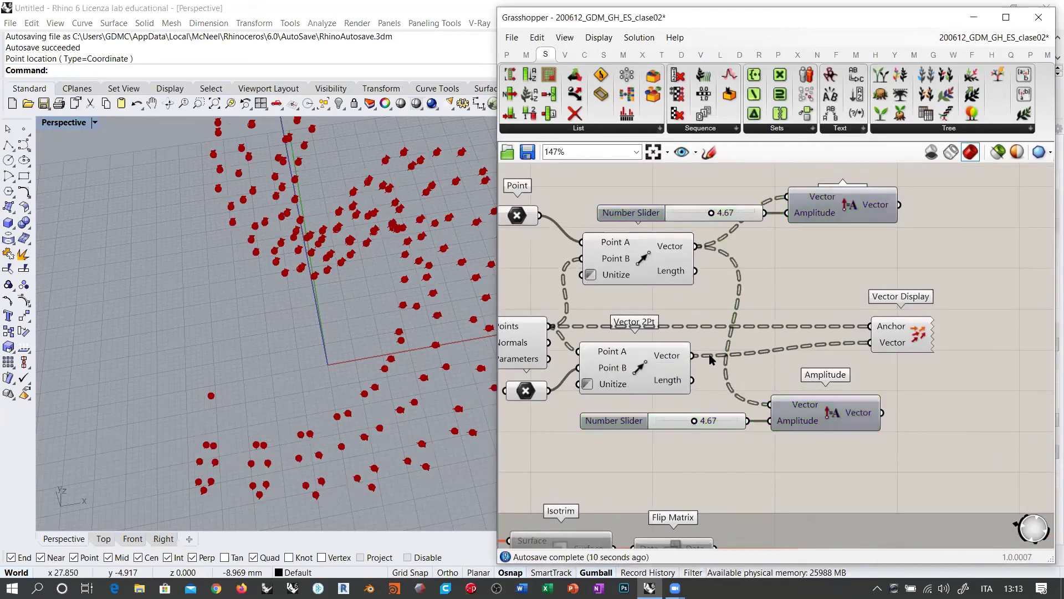
pyautogui.moveTo(693, 356); pyautogui.dragTo(771, 405)
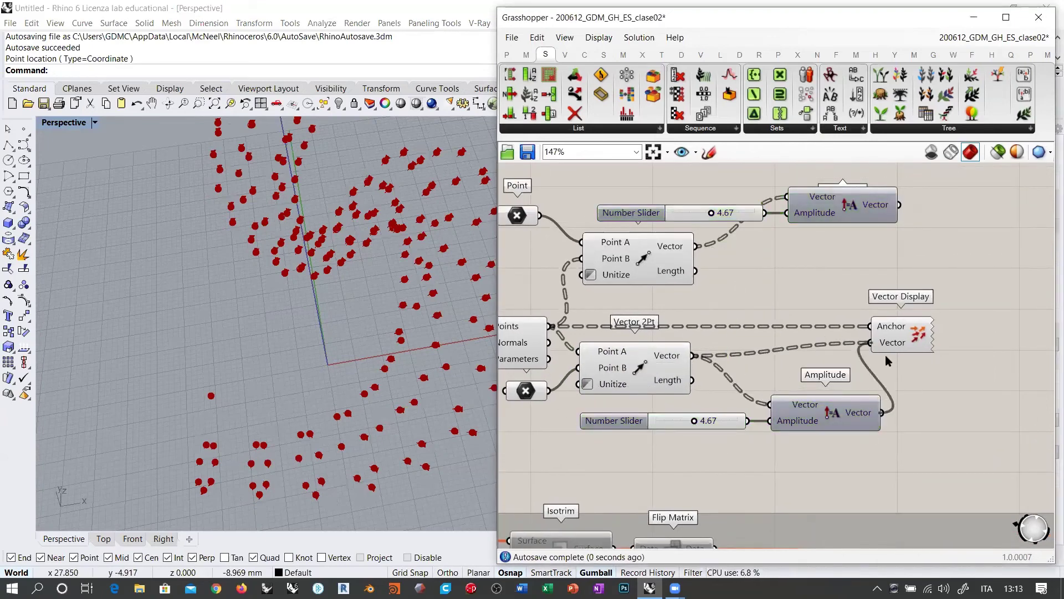
# - Connect the lower Amplitude's output to Vector Display's Vector input, set its slider to 6.64, and inspect the vectors
pyautogui.moveTo(885, 360); pyautogui.dragTo(887, 361)
pyautogui.moveTo(692, 424); pyautogui.dragTo(714, 432)
pyautogui.scroll(-6, 294, 327)
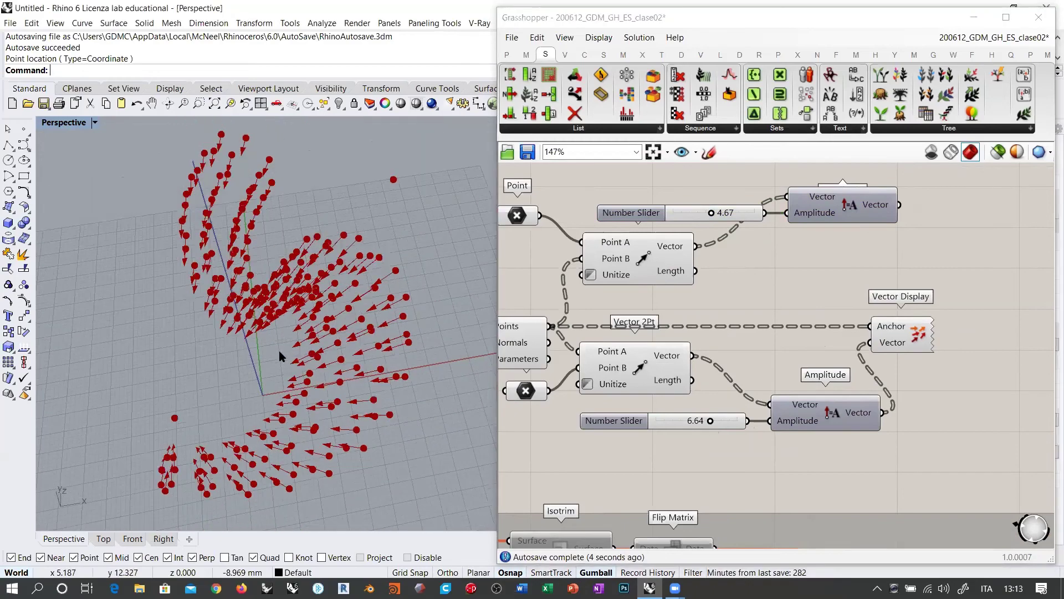
pyautogui.moveTo(307, 333); pyautogui.dragTo(343, 356, button='right')
pyautogui.click(776, 290)
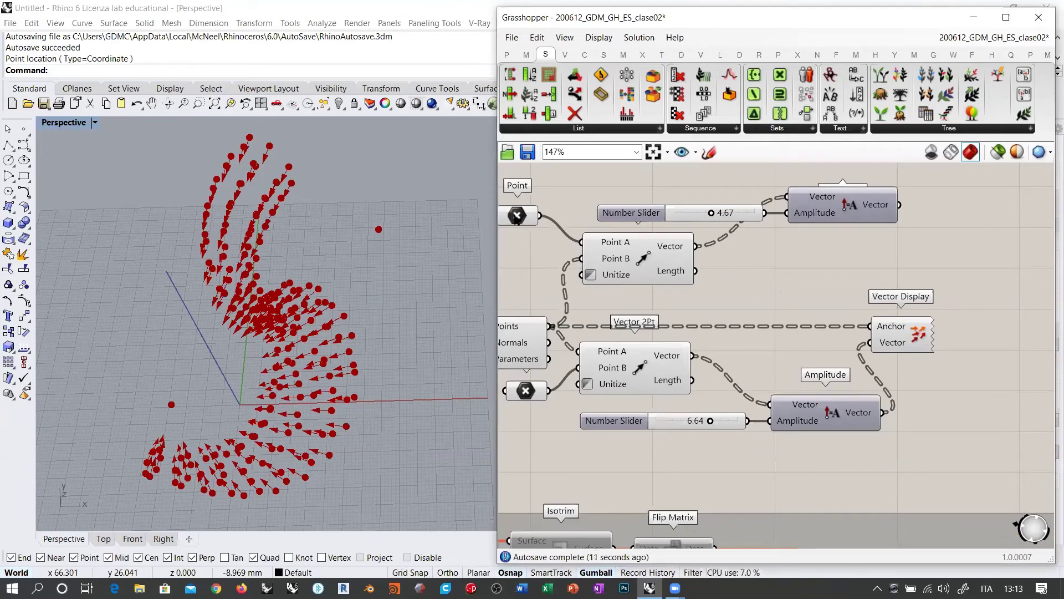
# - Select the upper and lower Point parameters in turn to locate each one in the viewport
pyautogui.click(517, 216)
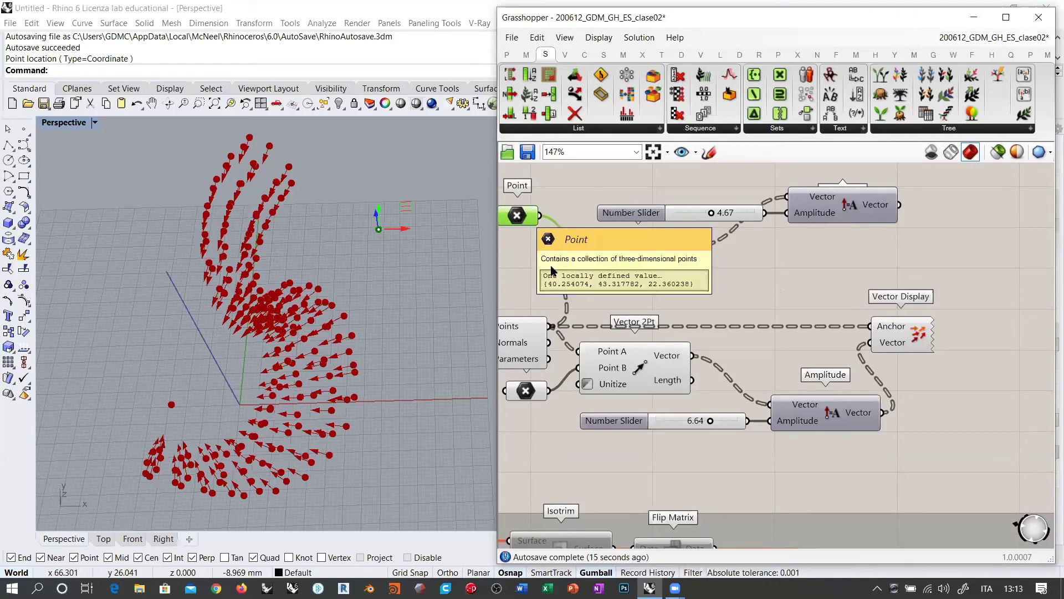
pyautogui.click(527, 396)
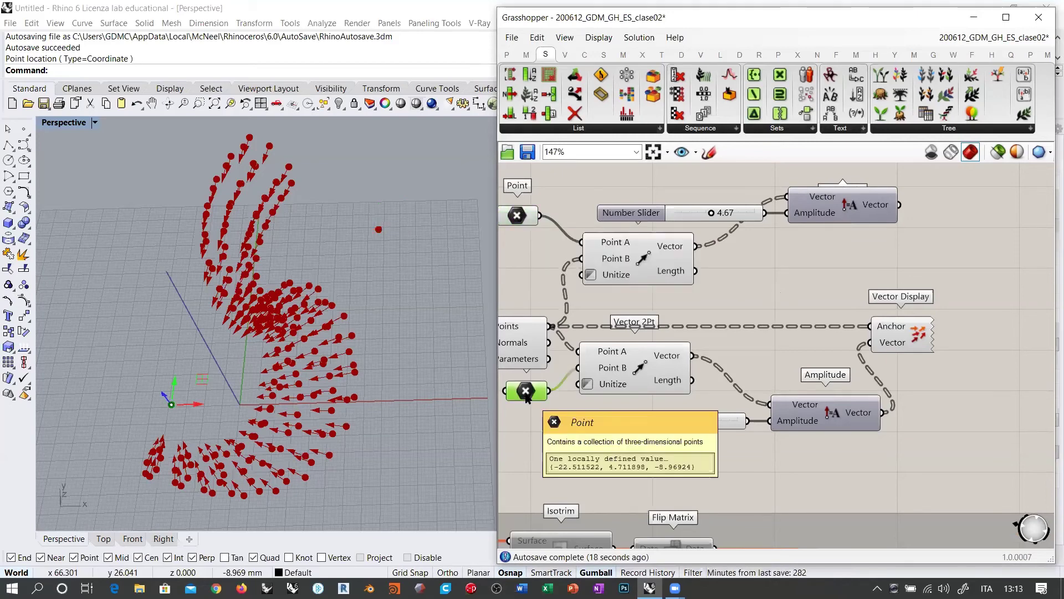
pyautogui.click(760, 276)
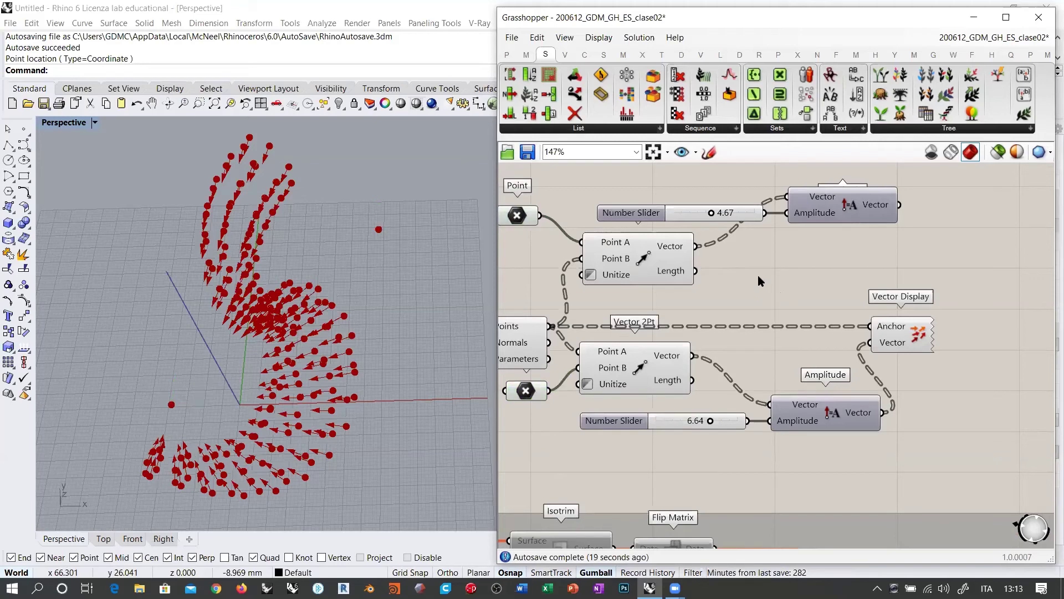
# - Add the upper Amplitude's Vector output as a second source to Vector Display and inspect both sets of vectors
pyautogui.moveTo(841, 245); pyautogui.dragTo(817, 244, button='right')
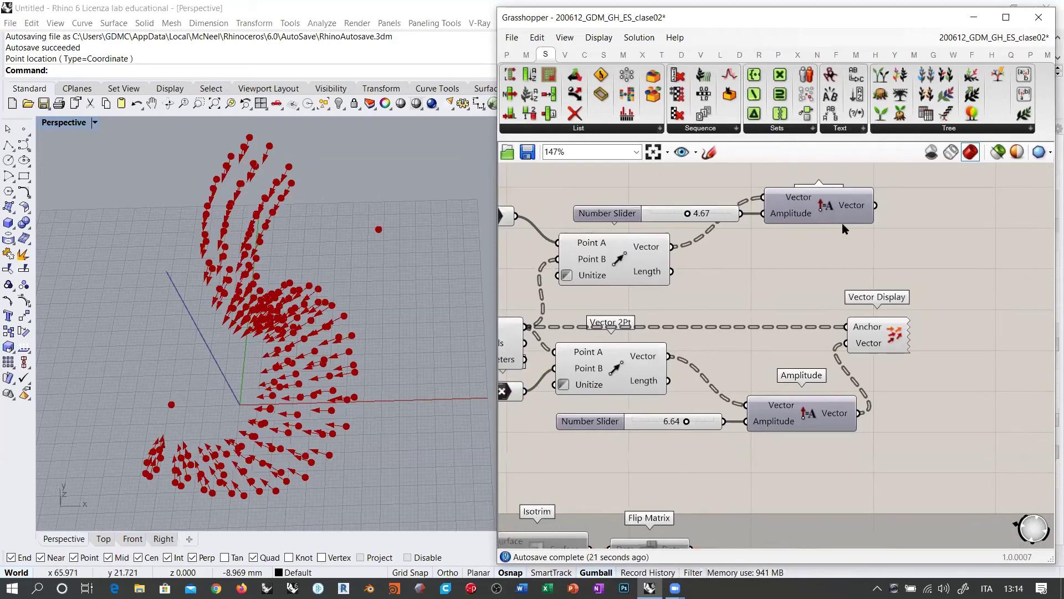
pyautogui.click(830, 207)
pyautogui.moveTo(873, 213); pyautogui.dragTo(846, 343)
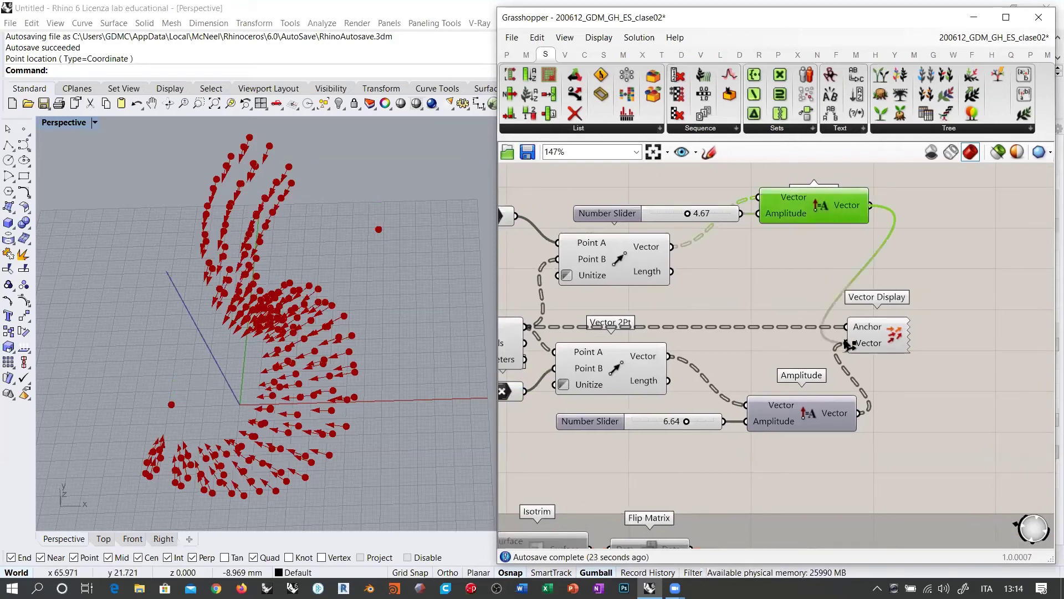
pyautogui.scroll(10, 268, 237)
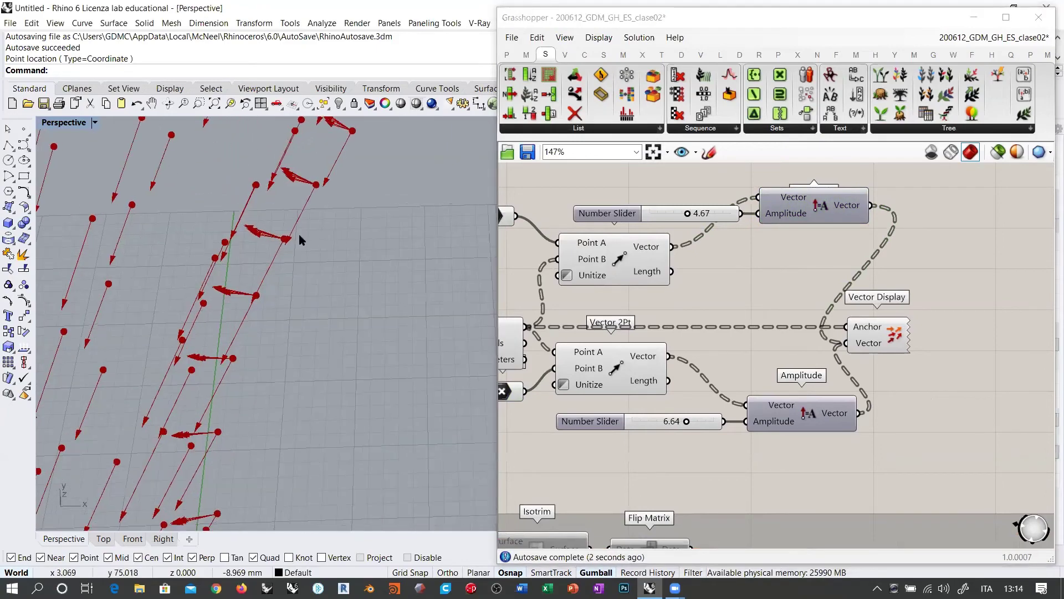
pyautogui.scroll(-10, 308, 283)
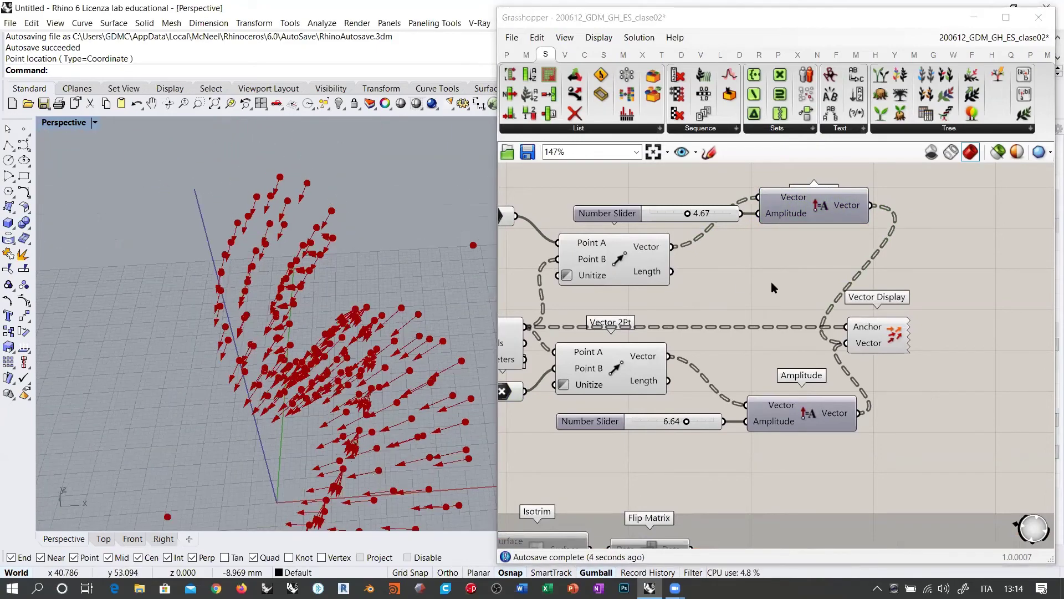
# - Disconnect the lower Amplitude from Vector Display's Vector input and inspect the remaining vectors
pyautogui.rightClick(868, 346)
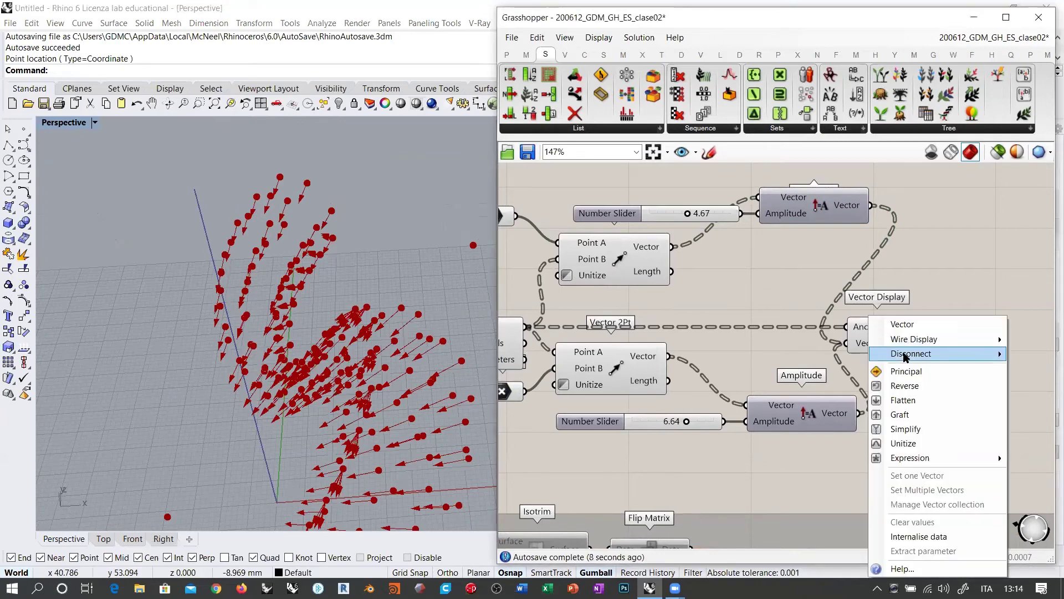
pyautogui.moveTo(912, 354)
pyautogui.click(814, 367)
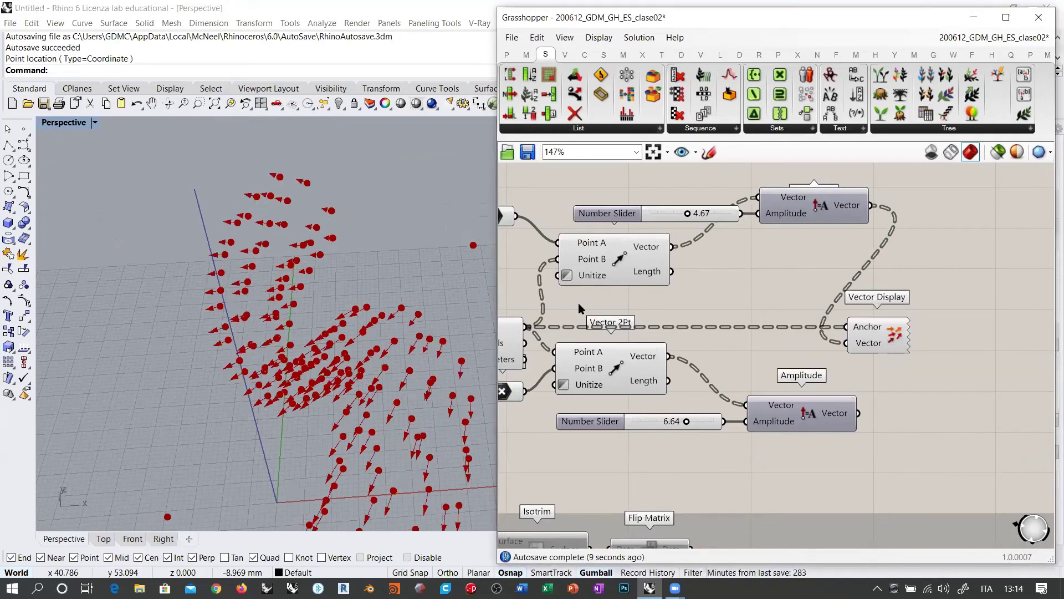
pyautogui.moveTo(355, 277); pyautogui.dragTo(360, 313, button='right')
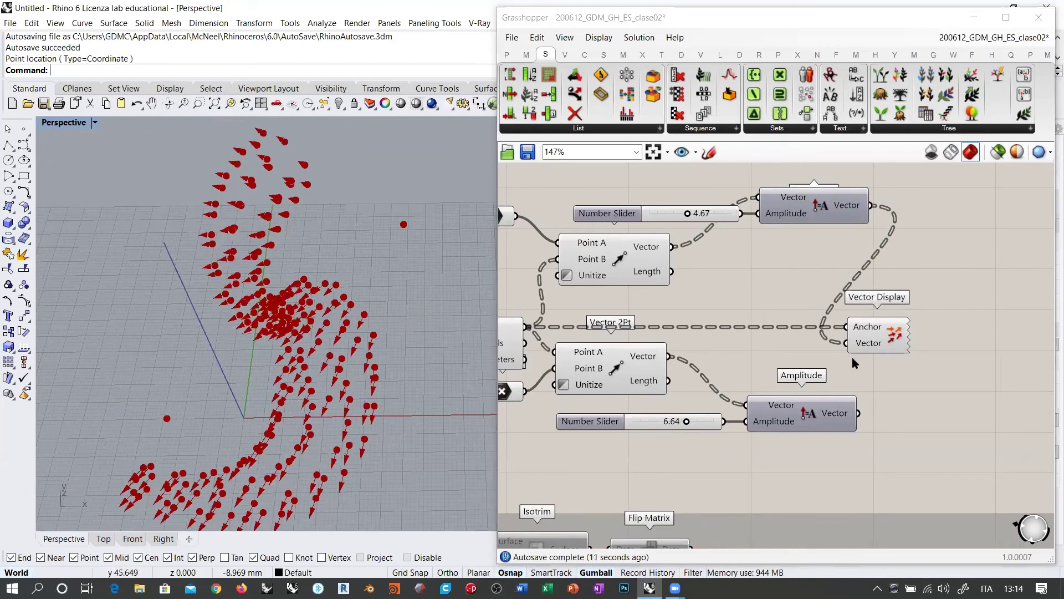
# - Move Vector Display farther away and add an Addition component with the upper Amplitude feeding A and the lower Amplitude feeding B
pyautogui.moveTo(892, 340); pyautogui.dragTo(1015, 339)
pyautogui.moveTo(870, 303); pyautogui.dragTo(760, 328, button='right')
pyautogui.doubleClick(760, 328)
pyautogui.write('+')
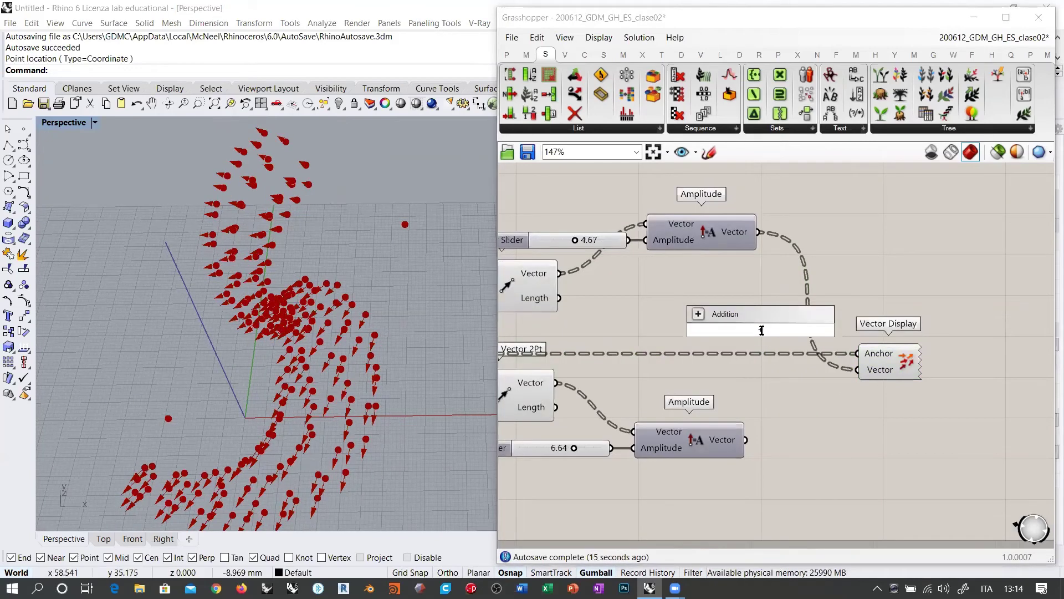
pyautogui.press('Return')
pyautogui.moveTo(757, 235); pyautogui.dragTo(724, 321)
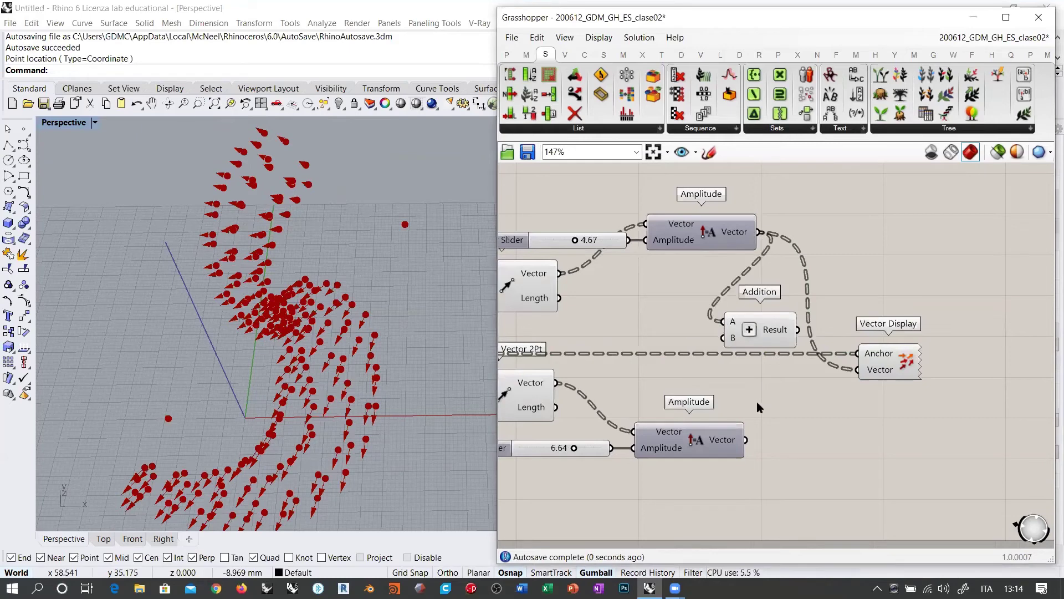
pyautogui.moveTo(747, 437); pyautogui.dragTo(724, 338)
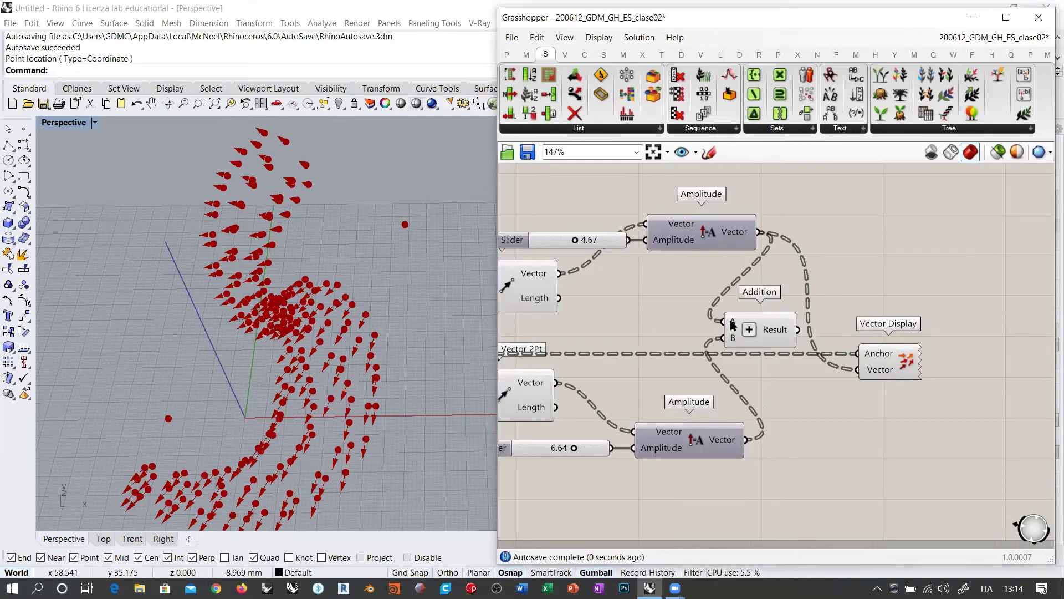
# - Replace Vector Display's Vector source with the Addition Result and inspect the summed vectors
pyautogui.moveTo(732, 325)
pyautogui.moveTo(775, 333)
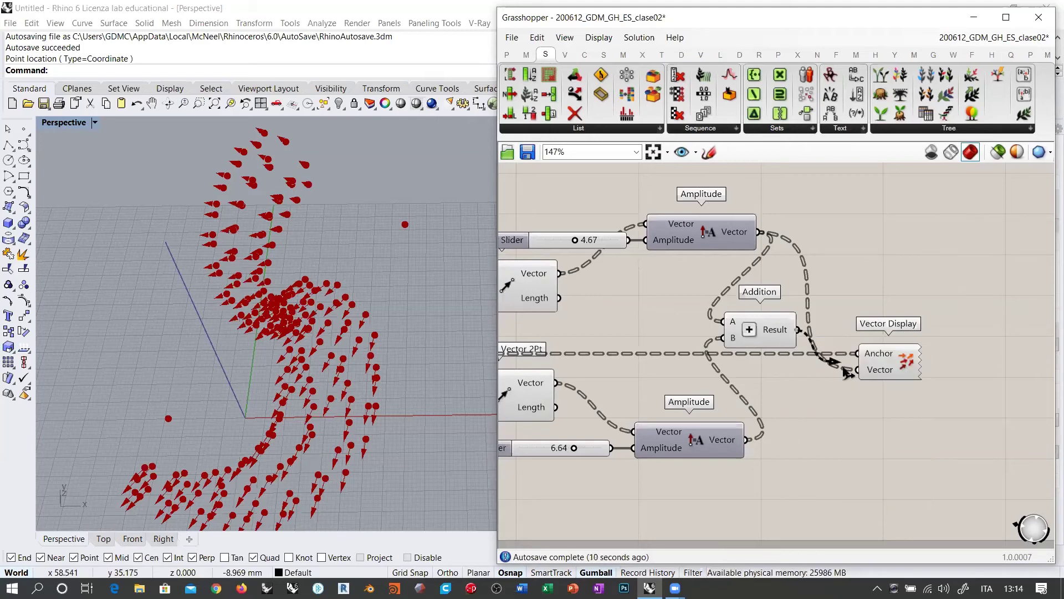
pyautogui.moveTo(847, 372); pyautogui.dragTo(858, 370)
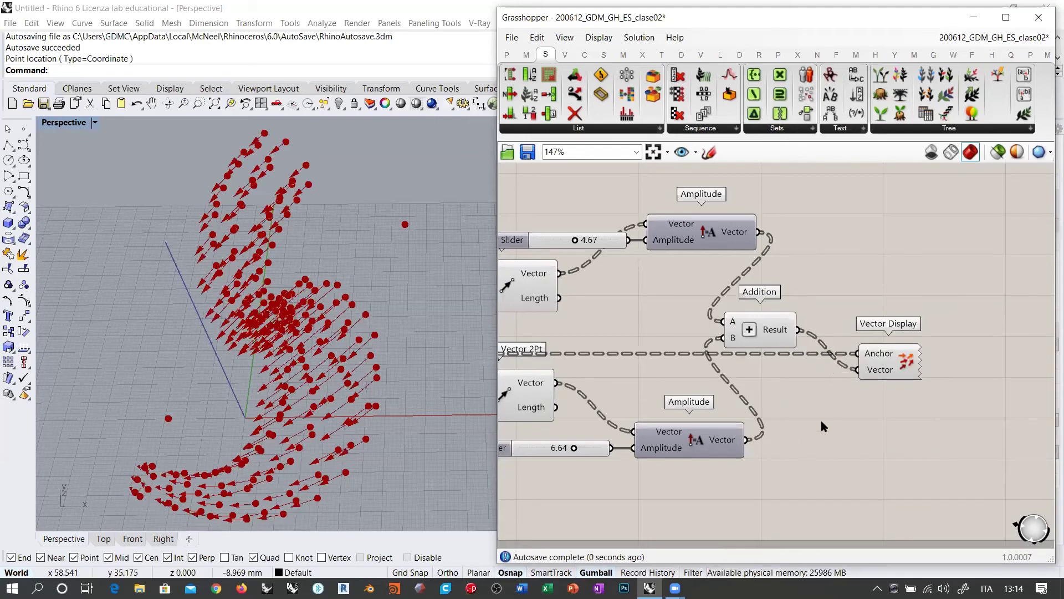
pyautogui.moveTo(357, 352); pyautogui.dragTo(300, 279, button='right')
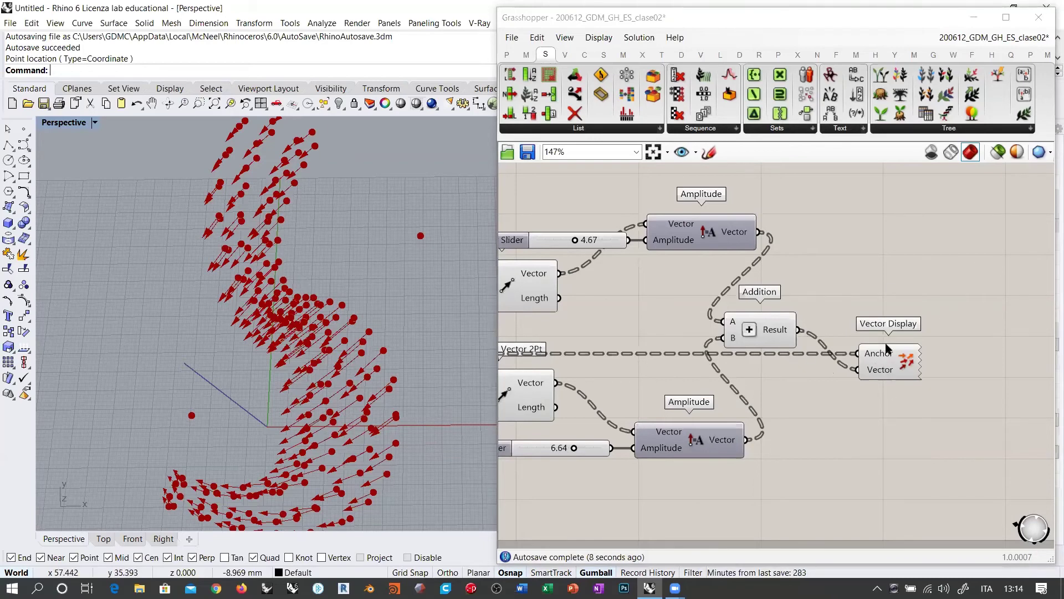
# - Duplicate Vector Display above and below the original, feed the copies from the upper and lower Amplitude outputs, and inspect the vectors
pyautogui.keyDown('alt'); pyautogui.moveTo(886, 345); pyautogui.dragTo(882, 237); pyautogui.keyUp('alt')
pyautogui.moveTo(759, 232); pyautogui.dragTo(851, 438)
pyautogui.click(880, 261)
pyautogui.click(839, 479)
pyautogui.keyDown('shift'); pyautogui.moveTo(410, 359); pyautogui.dragTo(448, 445, button='right'); pyautogui.keyUp('shift')
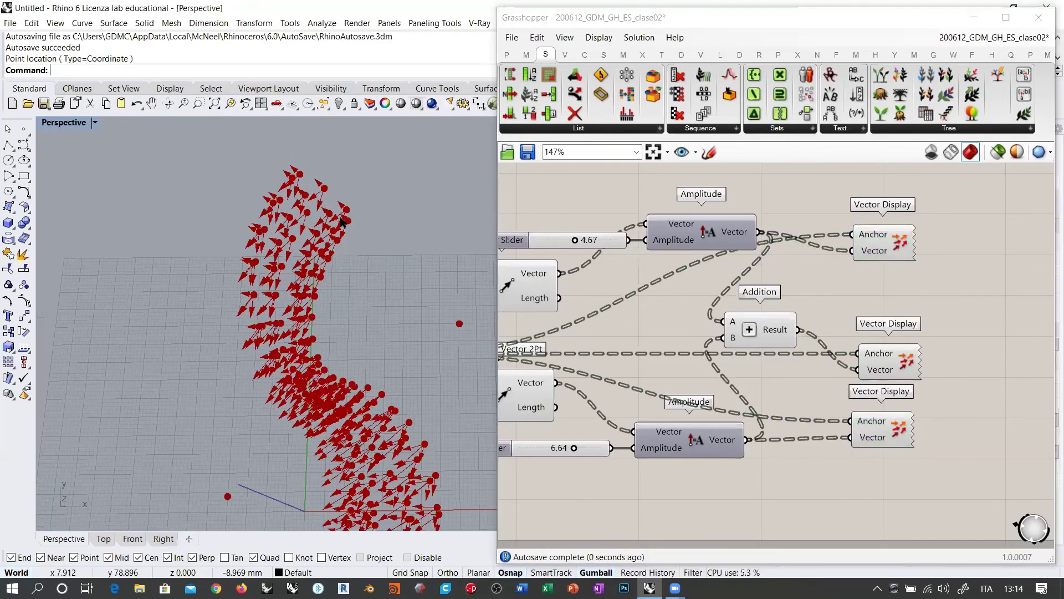
# - Compare the upper, lower and summed vectors in the viewport by highlighting each Vector Display in turn
pyautogui.scroll(10, 342, 221)
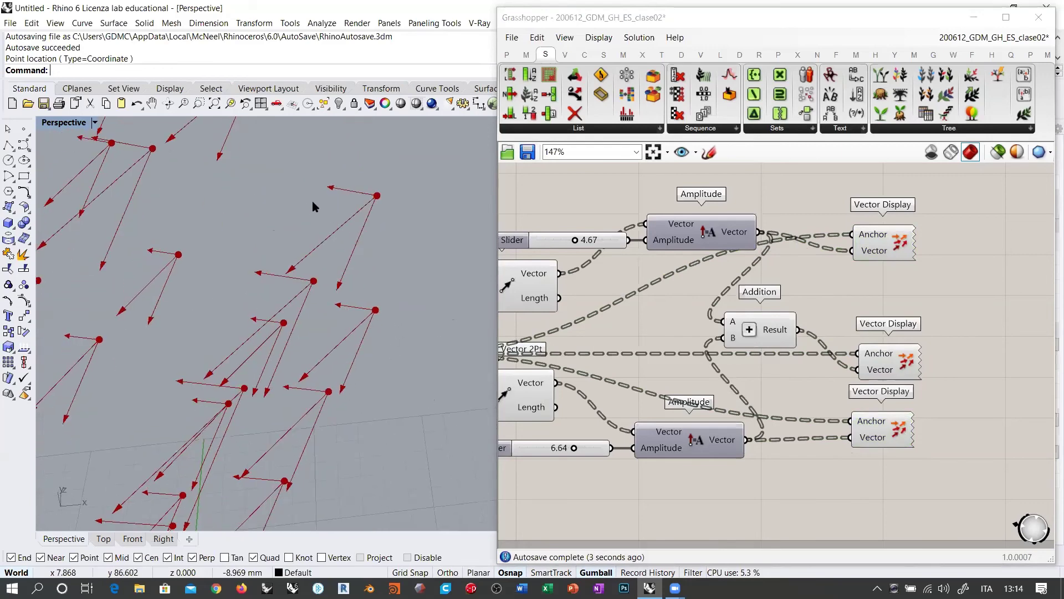
pyautogui.keyDown('shift'); pyautogui.moveTo(392, 249); pyautogui.dragTo(369, 247, button='right'); pyautogui.keyUp('shift')
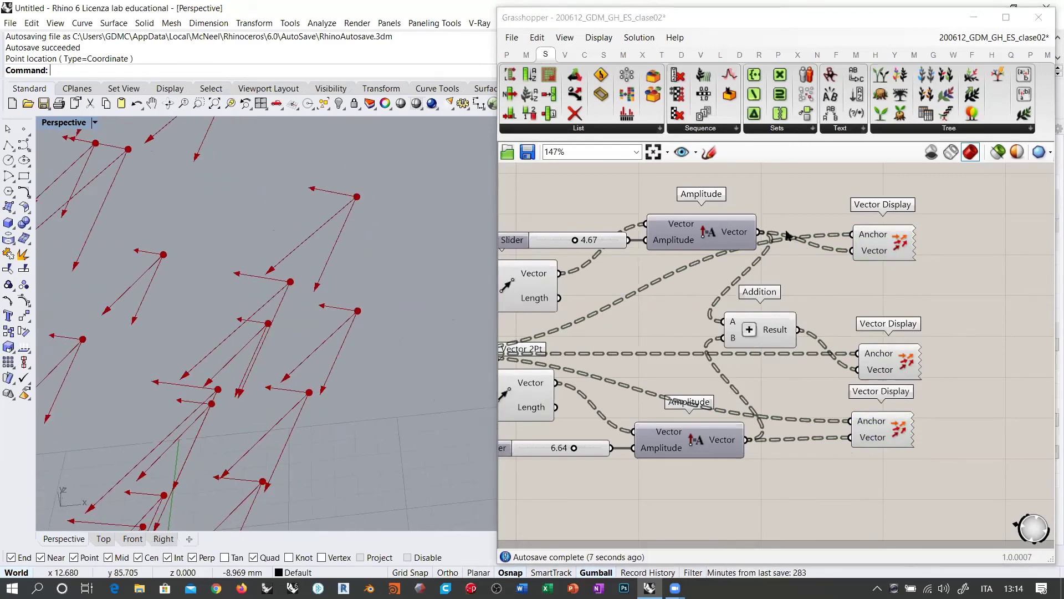
pyautogui.click(886, 240)
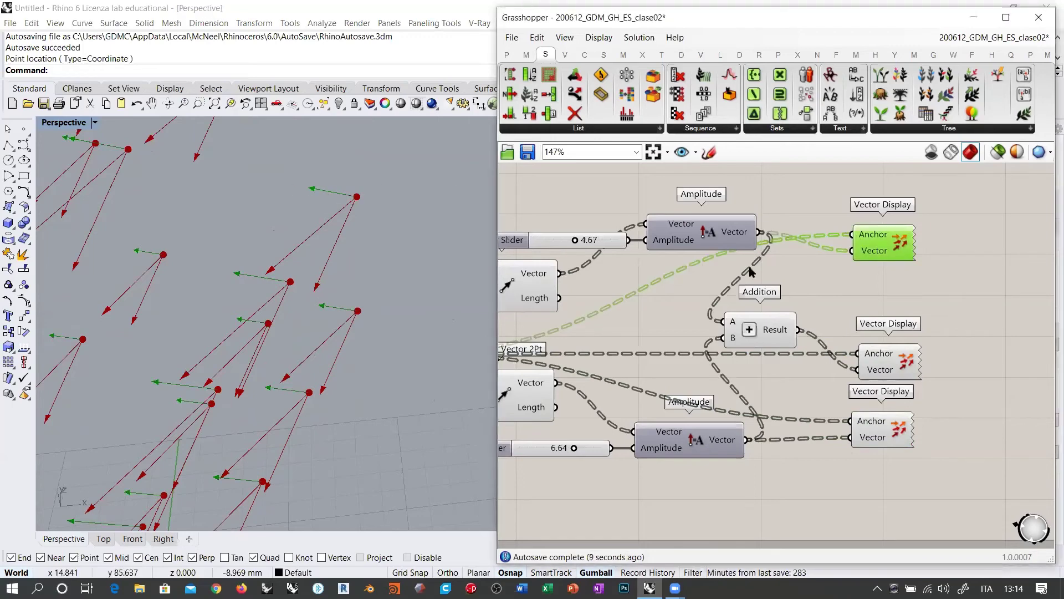
pyautogui.click(886, 432)
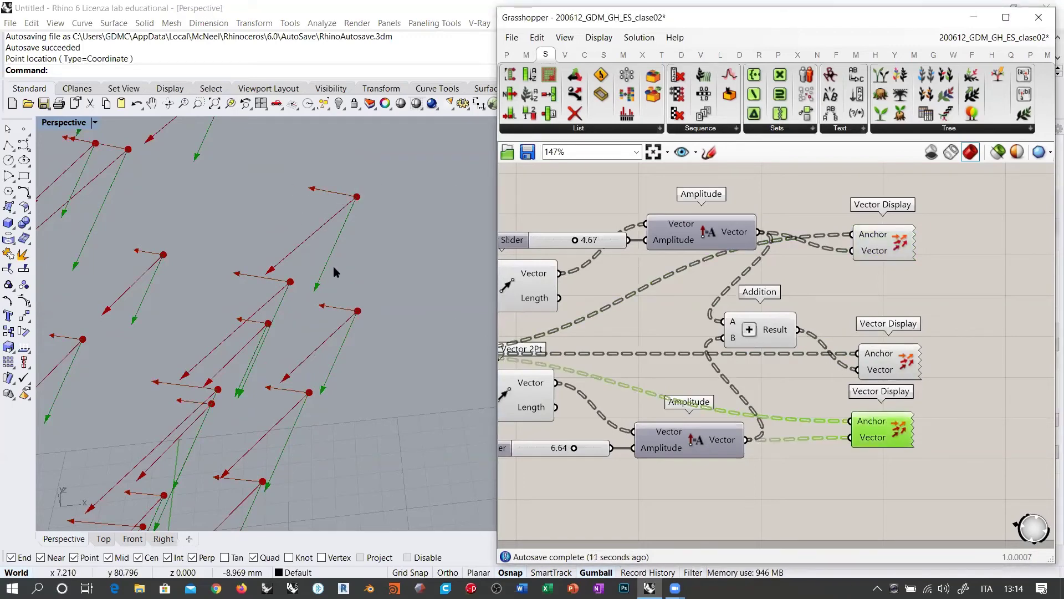
pyautogui.click(902, 361)
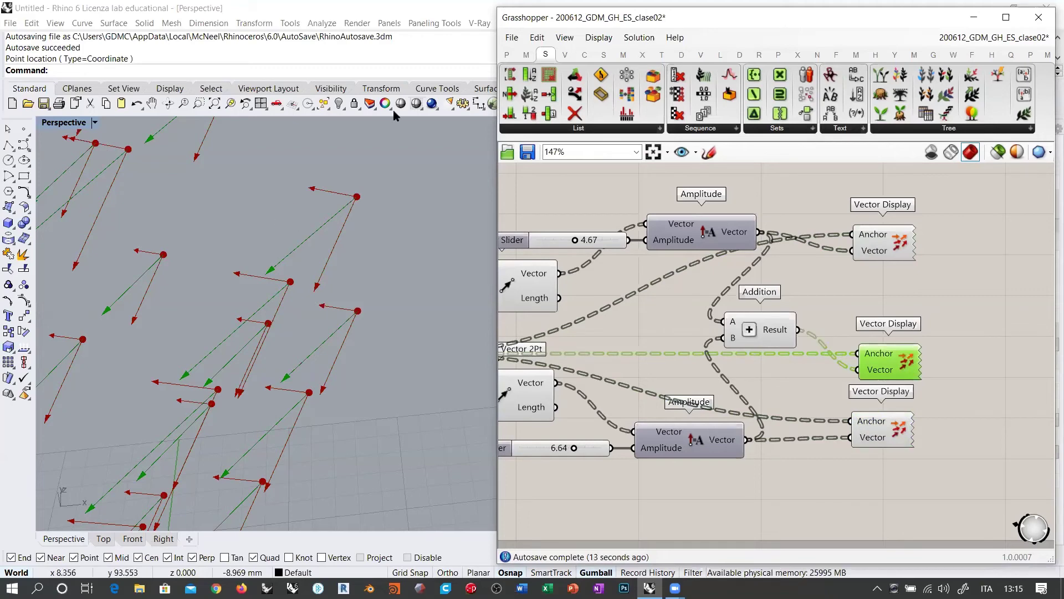
# - Sketch the parallelogram of one anchor's two vectors and their sum over the viewport, and clear the markup
pyautogui.moveTo(309, 190); pyautogui.dragTo(273, 252)
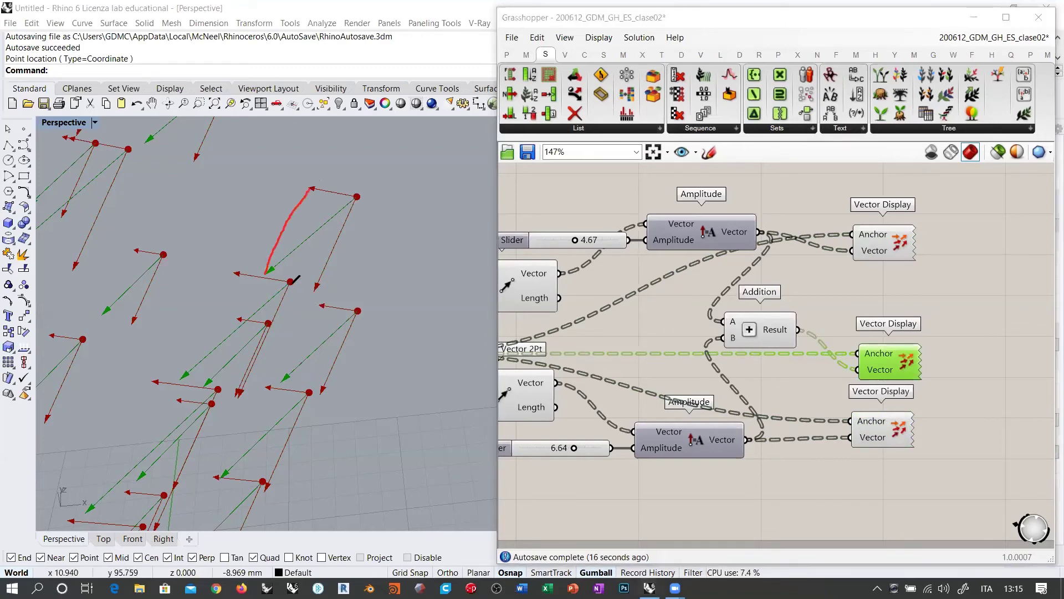
pyautogui.moveTo(310, 189); pyautogui.dragTo(360, 197)
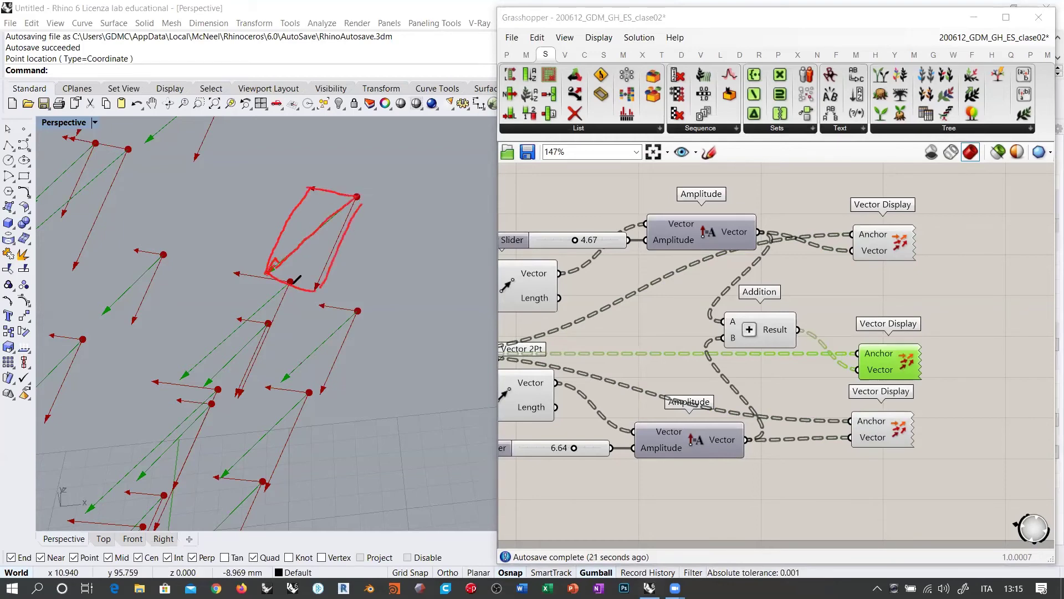
pyautogui.click(197, 50)
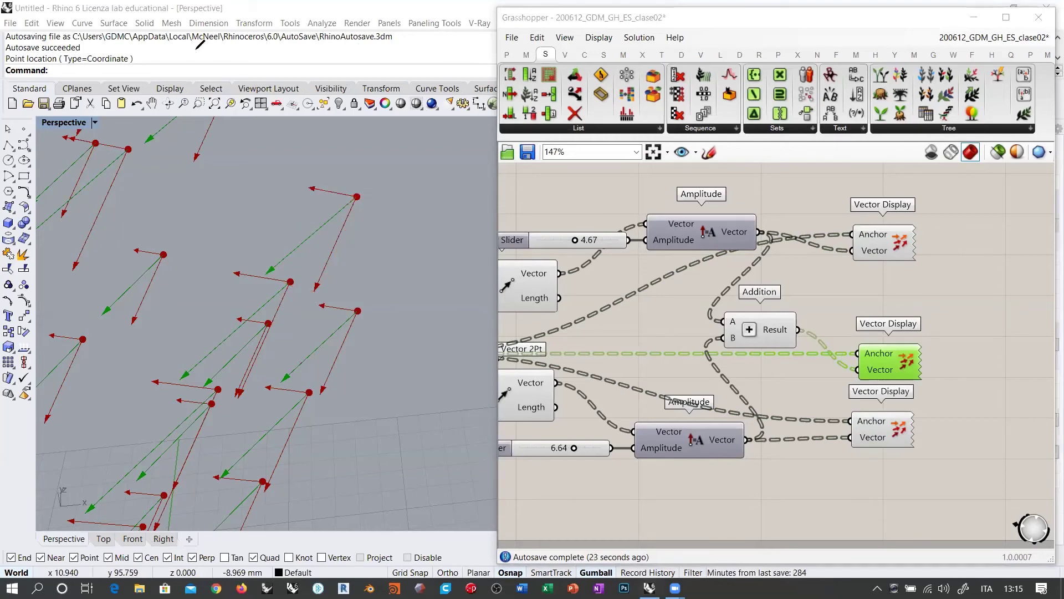
# - Examine the component and summed vectors across the whole surface from several angles and distances
pyautogui.click(822, 202)
pyautogui.scroll(-10, 391, 229)
pyautogui.moveTo(391, 244); pyautogui.dragTo(366, 274, button='right')
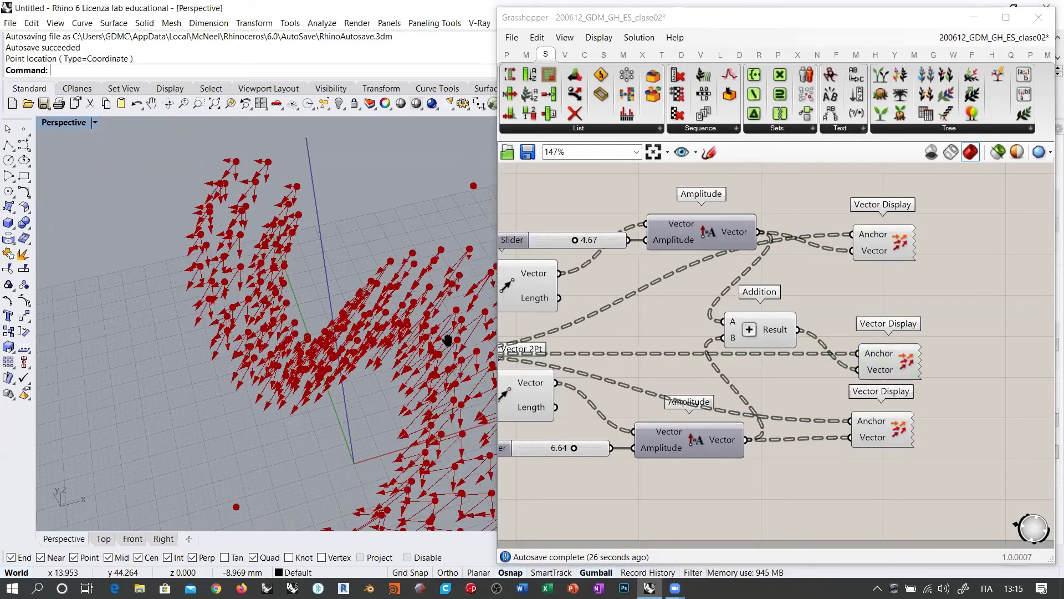
pyautogui.scroll(5, 427, 322)
pyautogui.scroll(3, 399, 343)
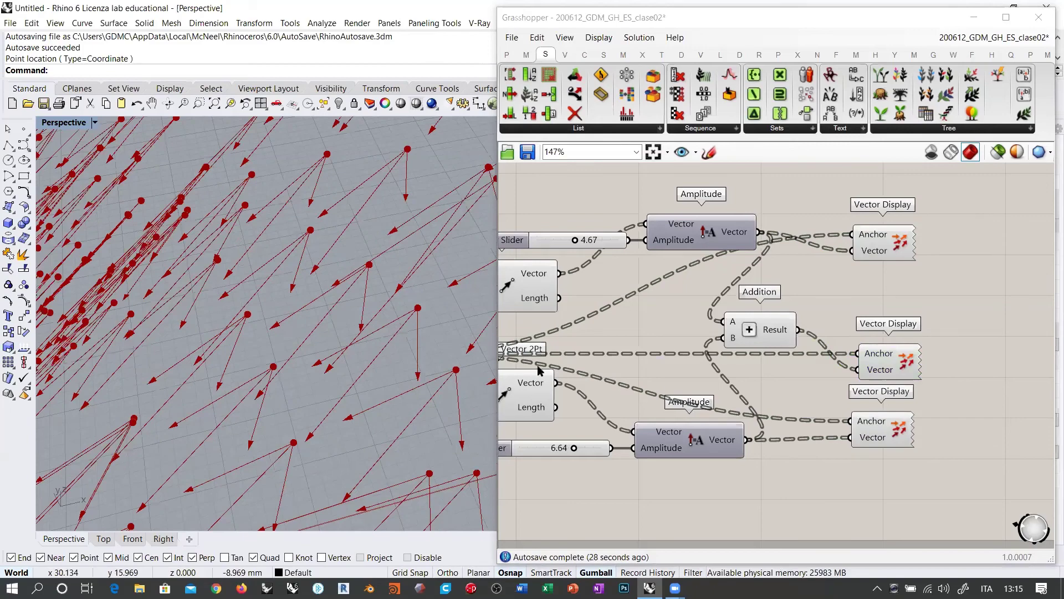
pyautogui.scroll(-5, 396, 331)
pyautogui.moveTo(401, 230); pyautogui.dragTo(375, 281, button='right')
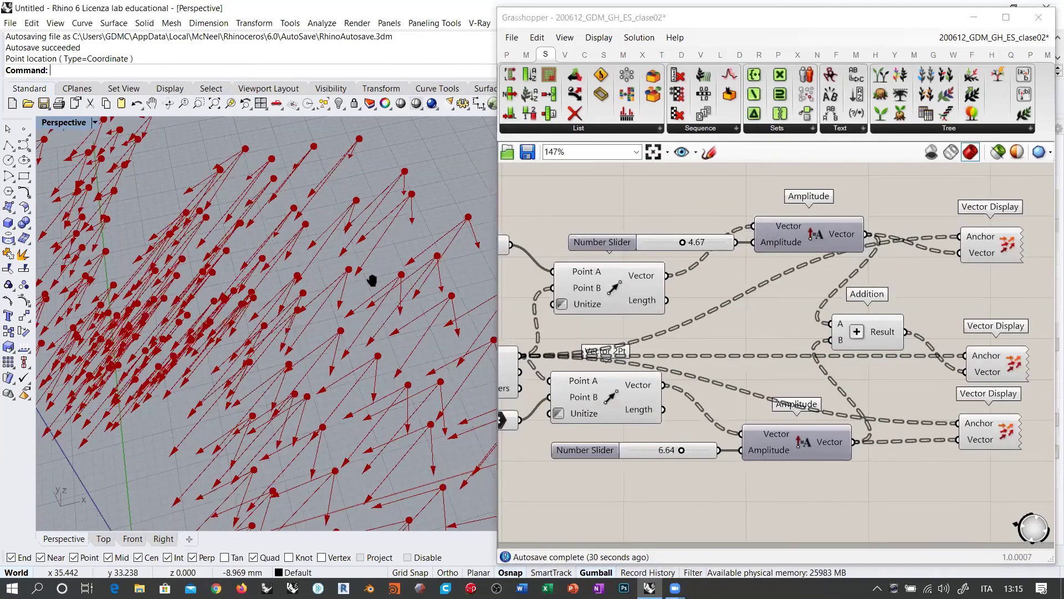
pyautogui.scroll(-5, 371, 281)
pyautogui.scroll(8, 264, 191)
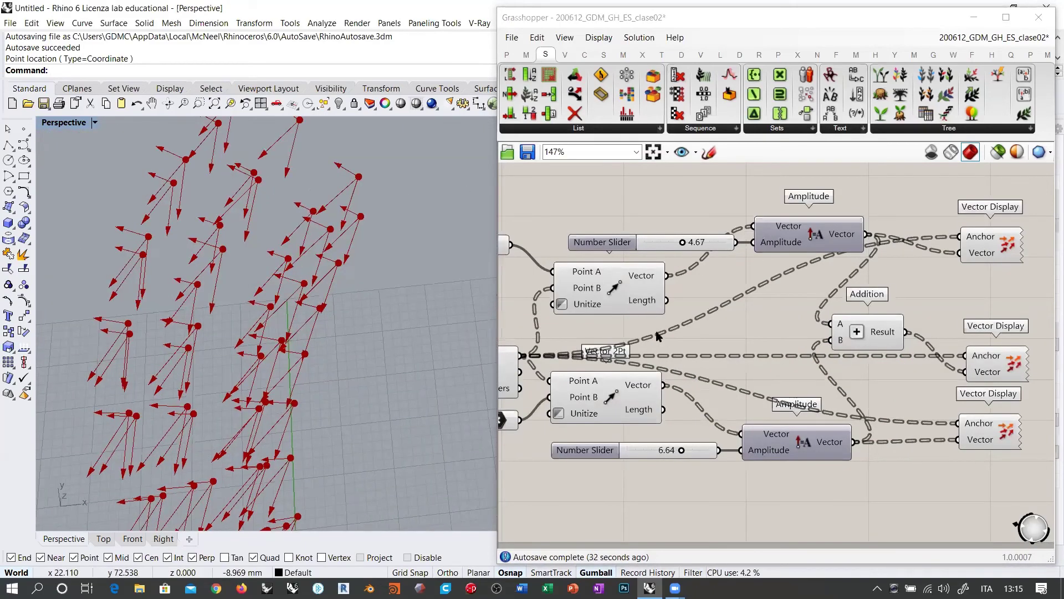
# - Try an upper amplitude of 10.00 with a lower amplitude of 2.83, and set the upper amplitude to 4.36
pyautogui.moveTo(682, 244); pyautogui.dragTo(729, 243)
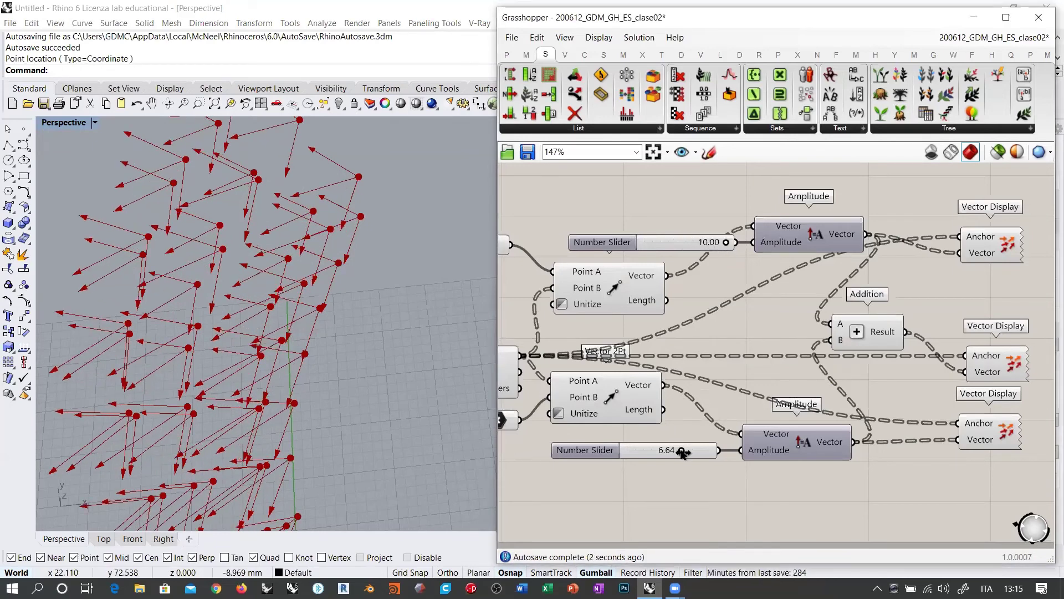
pyautogui.moveTo(682, 451); pyautogui.dragTo(651, 454)
pyautogui.scroll(-7, 346, 312)
pyautogui.scroll(-2, 354, 333)
pyautogui.scroll(3, 353, 333)
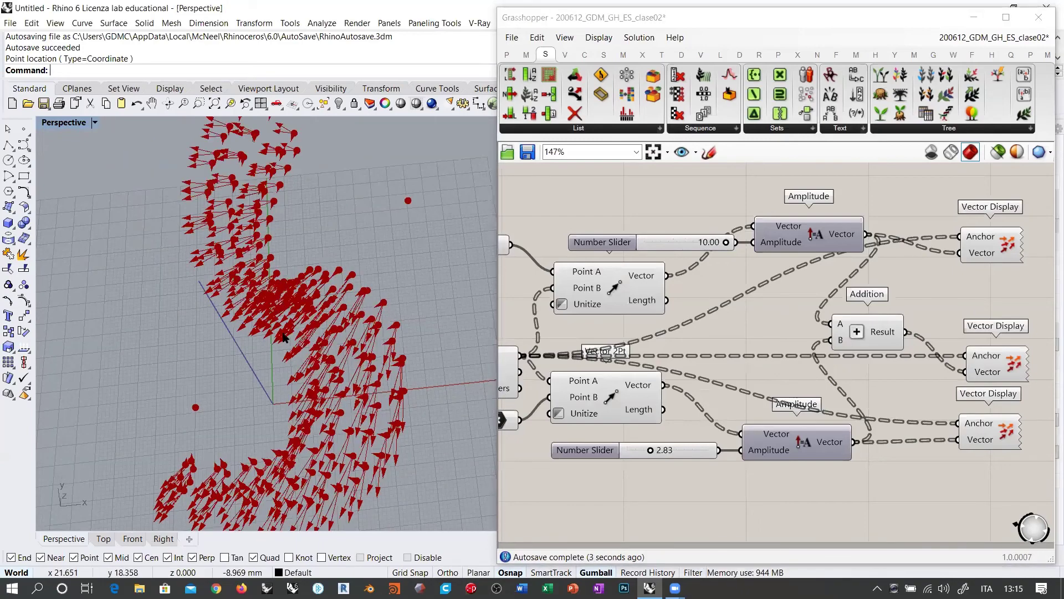
pyautogui.moveTo(725, 240); pyautogui.dragTo(680, 242)
# - Turn off the preview of all three Vector Display components
pyautogui.moveTo(850, 284); pyautogui.dragTo(741, 292, button='right')
pyautogui.scroll(-2, 741, 292)
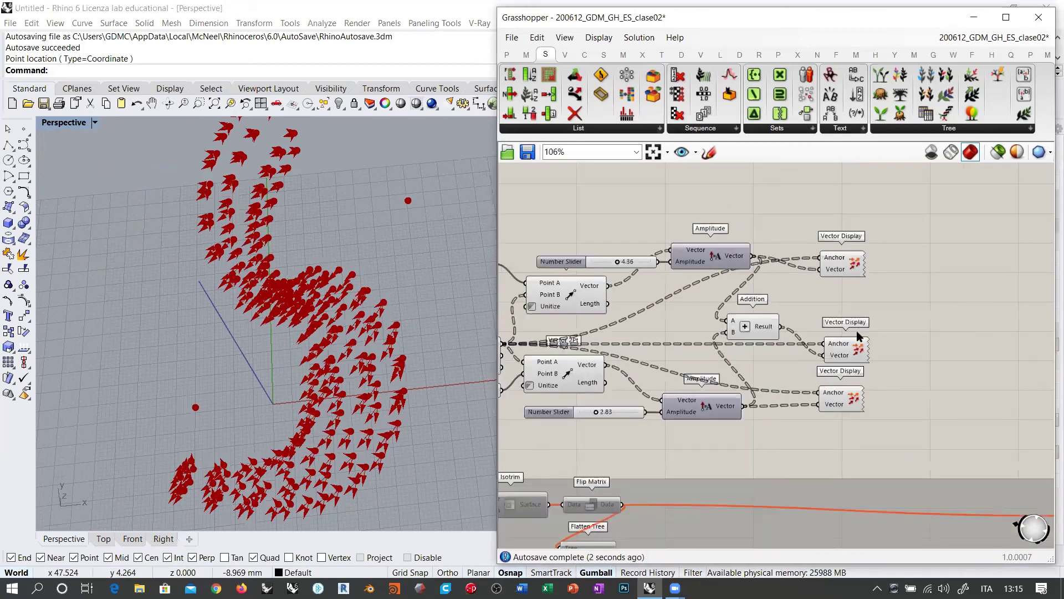
pyautogui.moveTo(894, 225); pyautogui.dragTo(833, 421)
pyautogui.hotkey('ctrl', 'q')
pyautogui.click(935, 324)
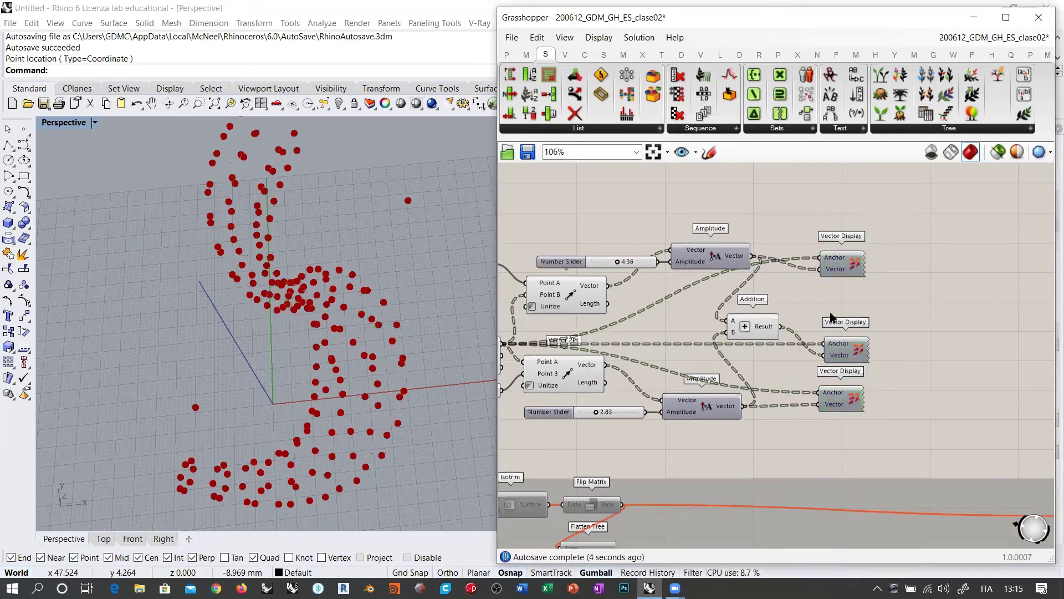
# - Shift the Addition component slightly and add a Move component beyond the Vector Displays
pyautogui.moveTo(752, 329); pyautogui.dragTo(775, 319)
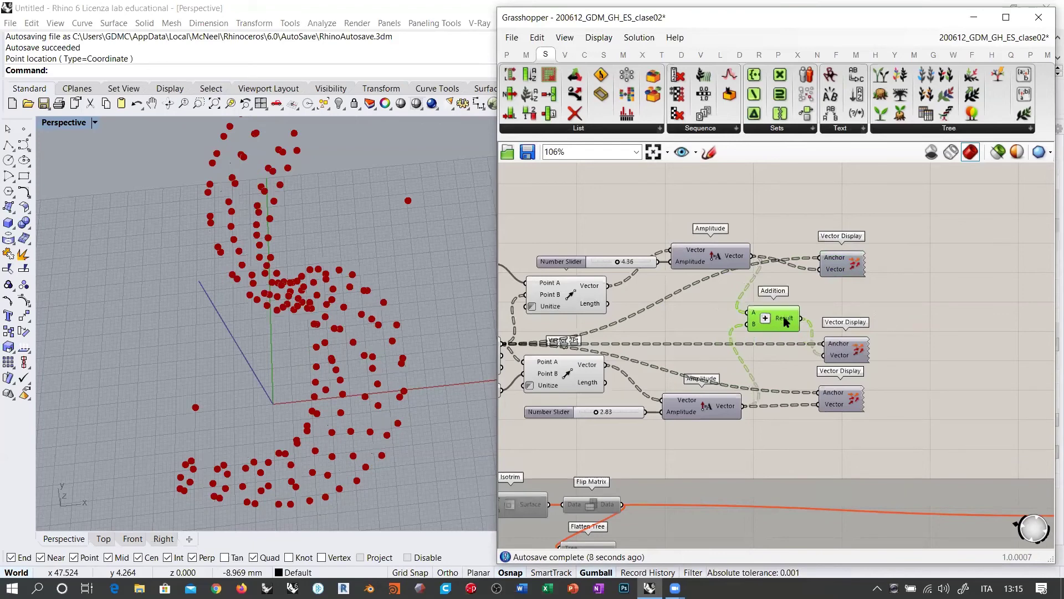
pyautogui.doubleClick(921, 310)
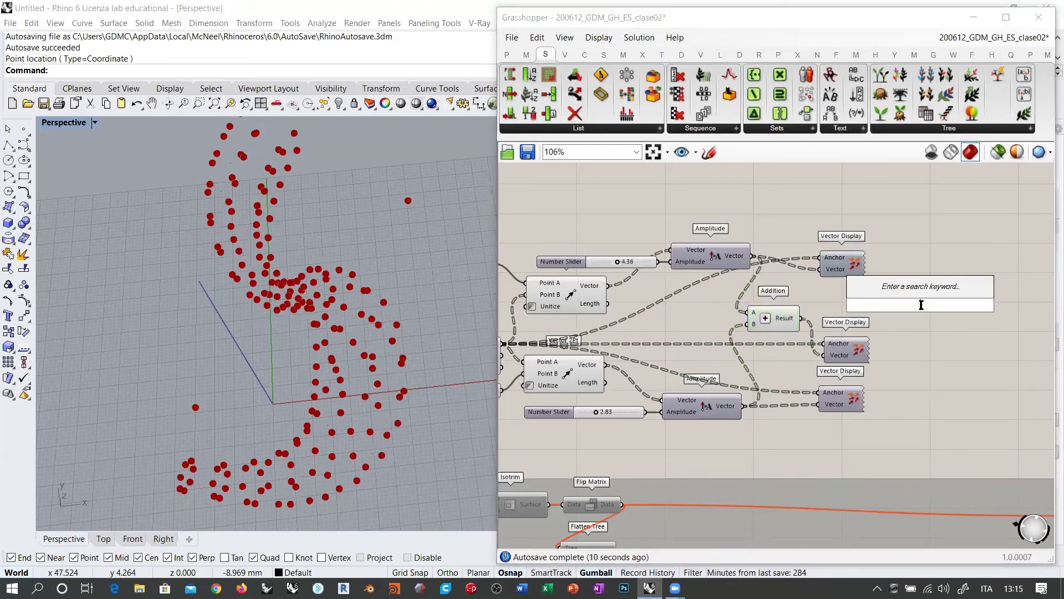
pyautogui.write('move')
pyautogui.click(883, 259)
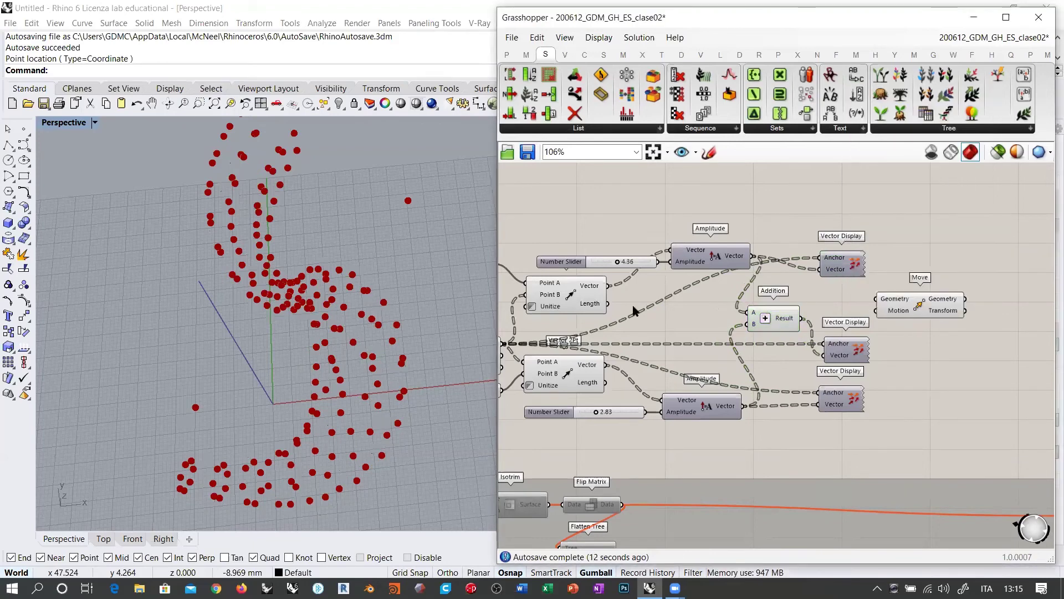
# - Connect Divide Surface's Points to Move's Geometry and the Addition Result to Move's Motion
pyautogui.moveTo(585, 348); pyautogui.dragTo(682, 344, button='right')
pyautogui.click(574, 335)
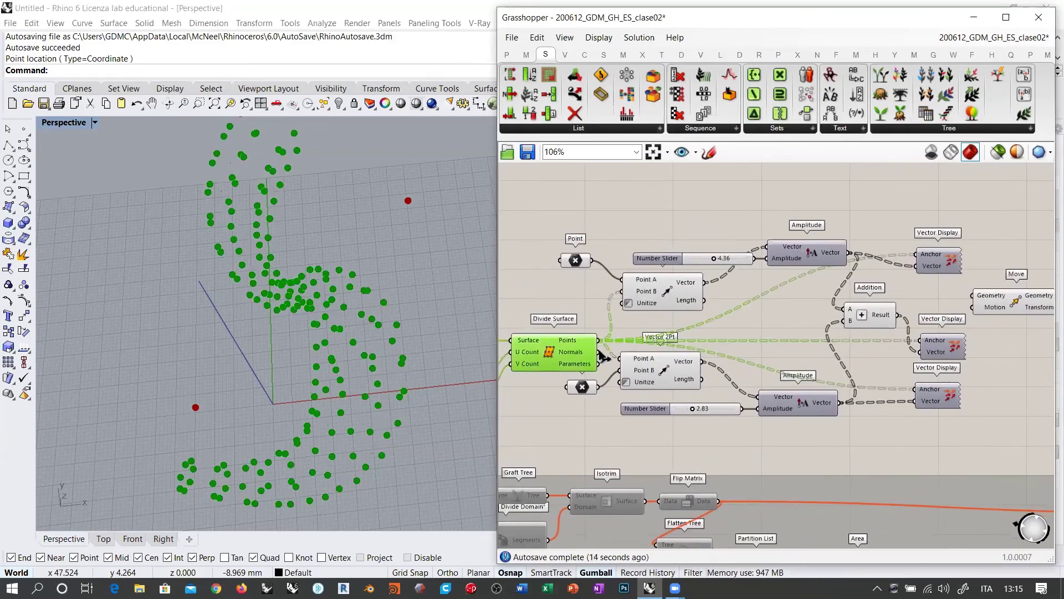
pyautogui.moveTo(602, 356); pyautogui.dragTo(578, 351, button='right')
pyautogui.moveTo(776, 305); pyautogui.dragTo(949, 295)
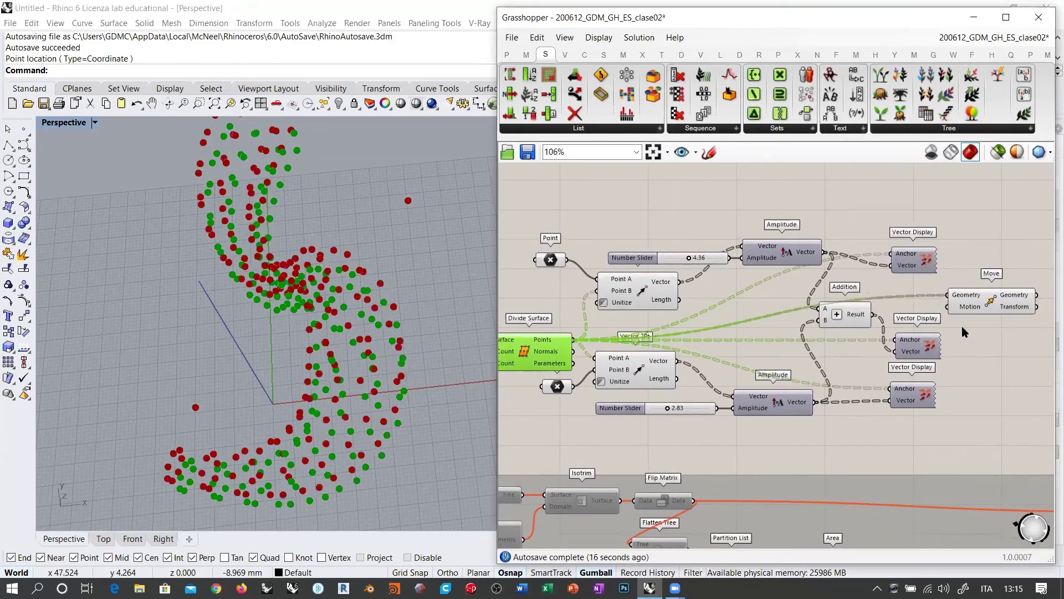
pyautogui.scroll(3, 832, 310)
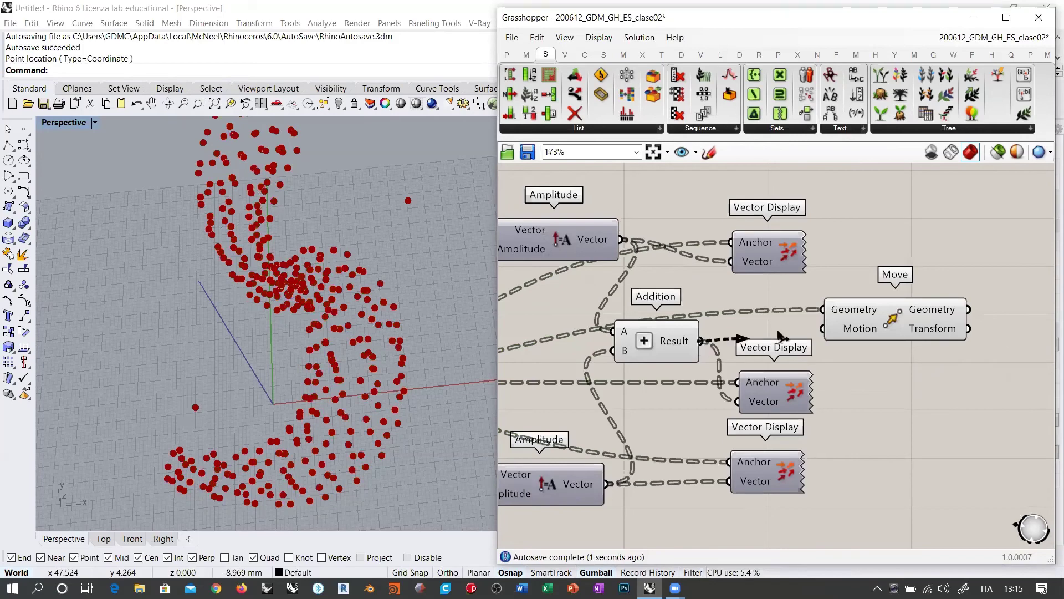
pyautogui.moveTo(780, 335); pyautogui.dragTo(822, 328)
# - Hide the preview of the Divide Surface component so that only the moved points are drawn
pyautogui.moveTo(656, 335); pyautogui.dragTo(797, 337, button='right')
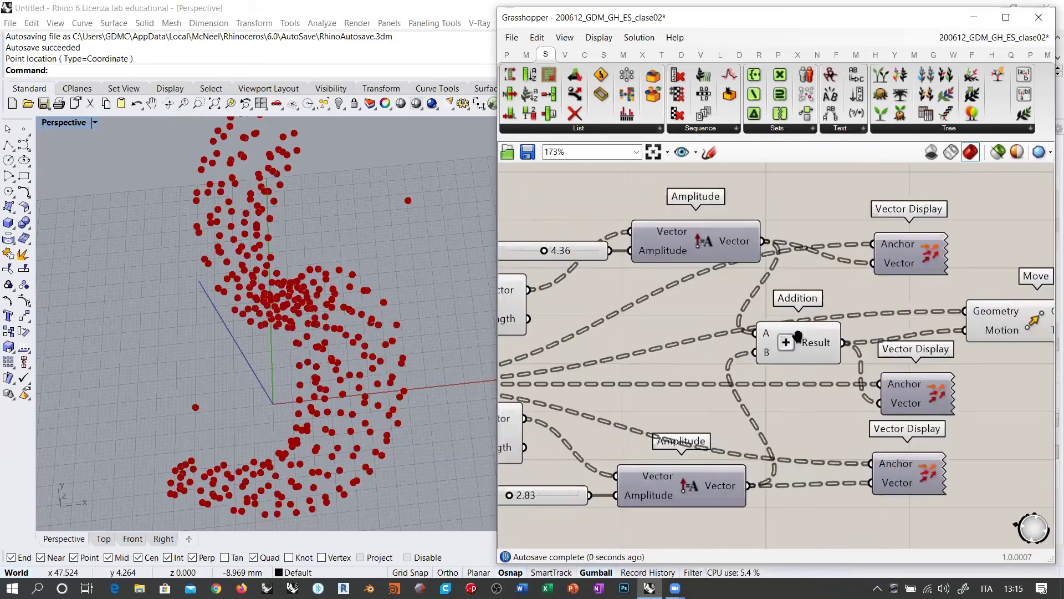
pyautogui.scroll(-4, 901, 304)
pyautogui.click(597, 341)
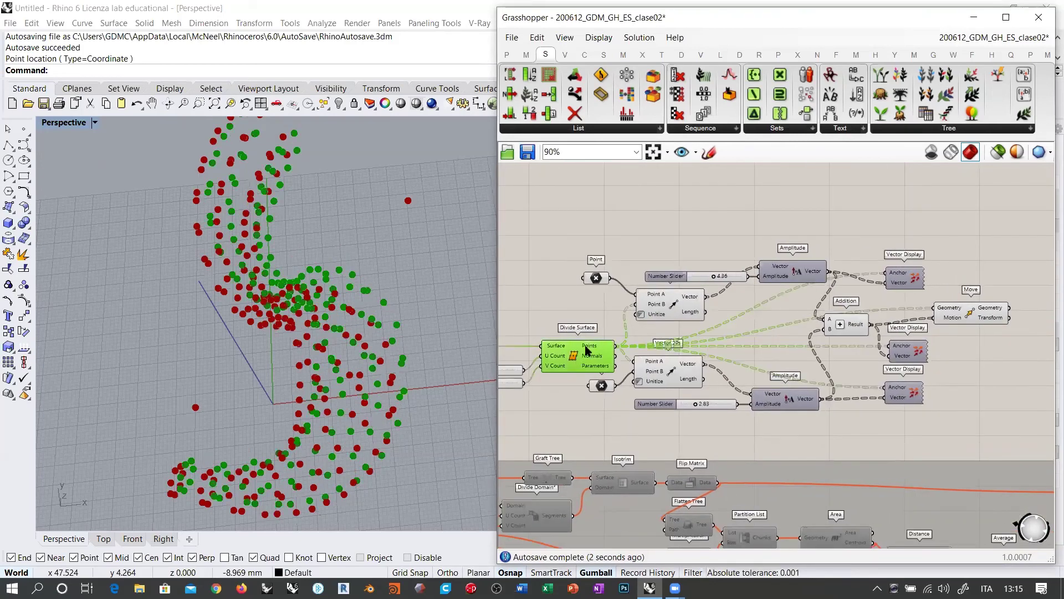
pyautogui.click(588, 328)
# - Set the upper amplitude to 2.93 and the lower amplitude to 3.85
pyautogui.moveTo(350, 340); pyautogui.dragTo(302, 319, button='right')
pyautogui.scroll(3, 717, 324)
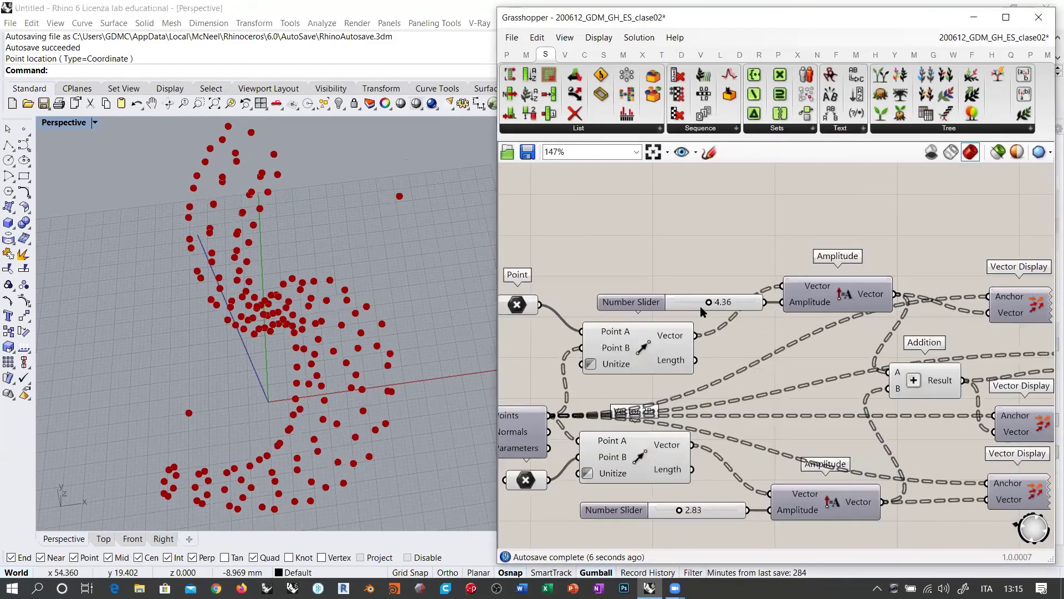
pyautogui.moveTo(702, 308)
pyautogui.mouseDown()
pyautogui.moveTo(679, 312)
pyautogui.moveTo(761, 311)
pyautogui.moveTo(683, 310)
pyautogui.moveTo(755, 306)
pyautogui.moveTo(696, 304)
pyautogui.mouseUp()
pyautogui.moveTo(686, 507); pyautogui.dragTo(679, 435, button='right')
pyautogui.click(678, 435)
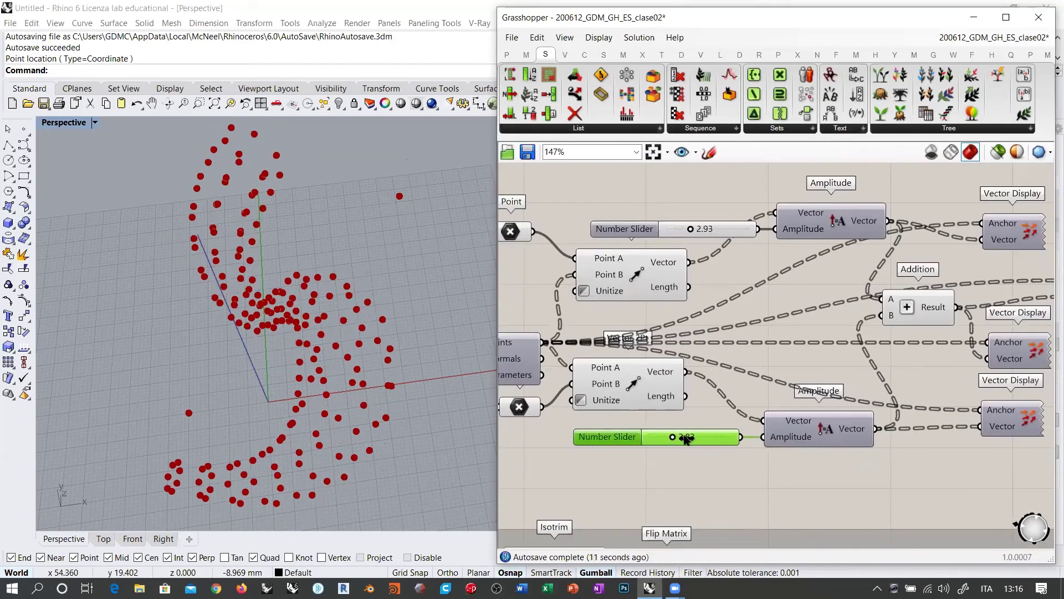
pyautogui.moveTo(687, 438); pyautogui.dragTo(753, 440)
pyautogui.moveTo(676, 441)
pyautogui.mouseDown()
pyautogui.moveTo(687, 438)
pyautogui.moveTo(665, 438)
pyautogui.moveTo(696, 438)
pyautogui.moveTo(652, 438)
pyautogui.moveTo(677, 441)
pyautogui.mouseUp()
# - Move the lower Point parameter's point across the surface to the side where the upper point lies
pyautogui.moveTo(545, 379); pyautogui.dragTo(671, 383, button='right')
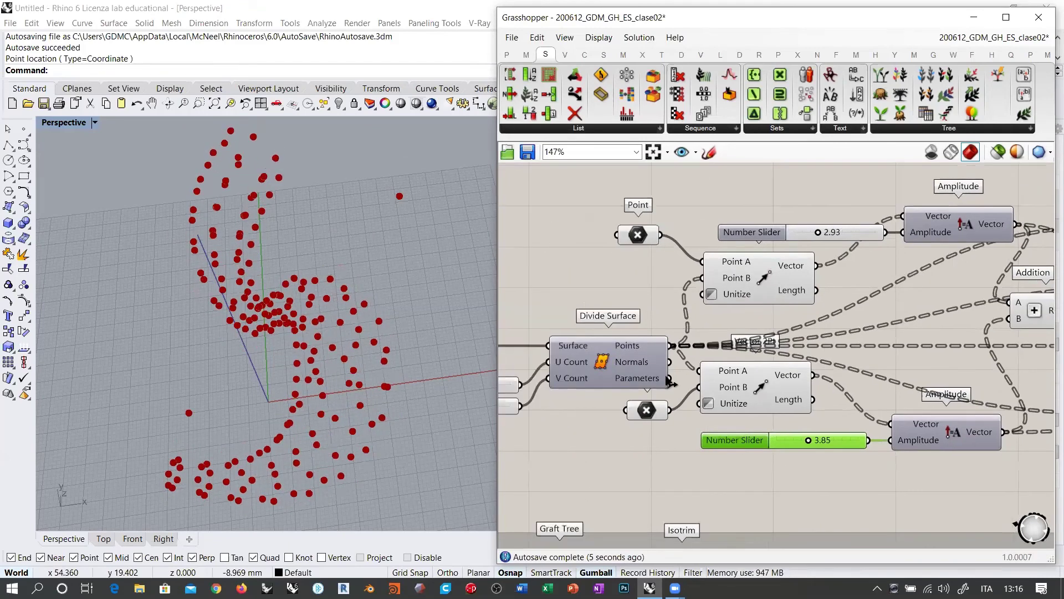
pyautogui.click(646, 410)
pyautogui.moveTo(427, 439); pyautogui.dragTo(228, 408, button='right')
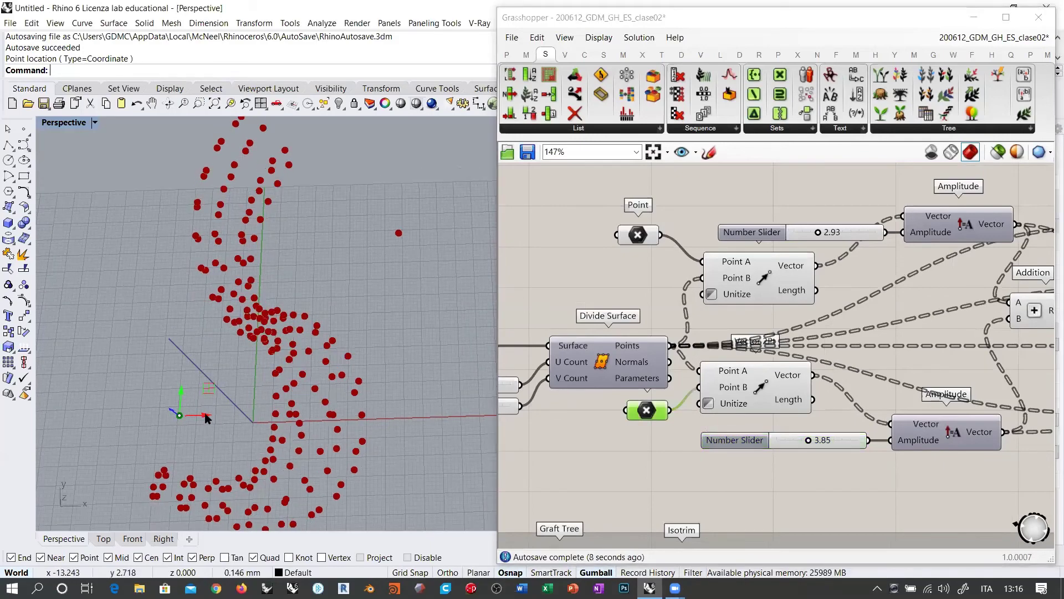
pyautogui.moveTo(206, 418); pyautogui.dragTo(291, 415)
pyautogui.moveTo(291, 415); pyautogui.dragTo(294, 235, button='right')
pyautogui.moveTo(266, 239); pyautogui.dragTo(361, 228)
pyautogui.moveTo(361, 228); pyautogui.dragTo(326, 288, button='right')
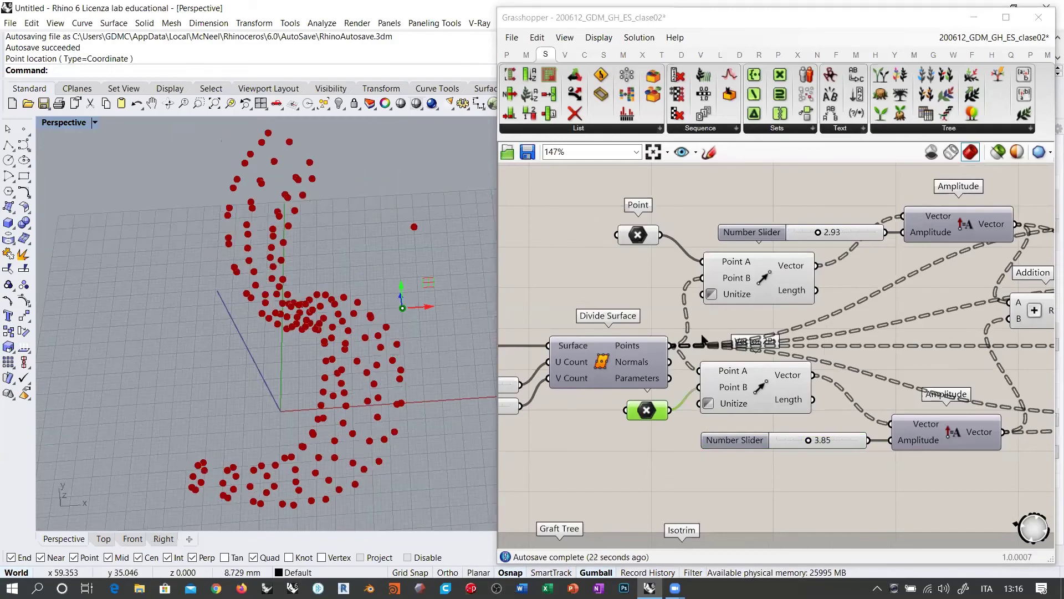
# - Move the upper Point parameter's point along X closer to the surface points and view the effect
pyautogui.click(627, 235)
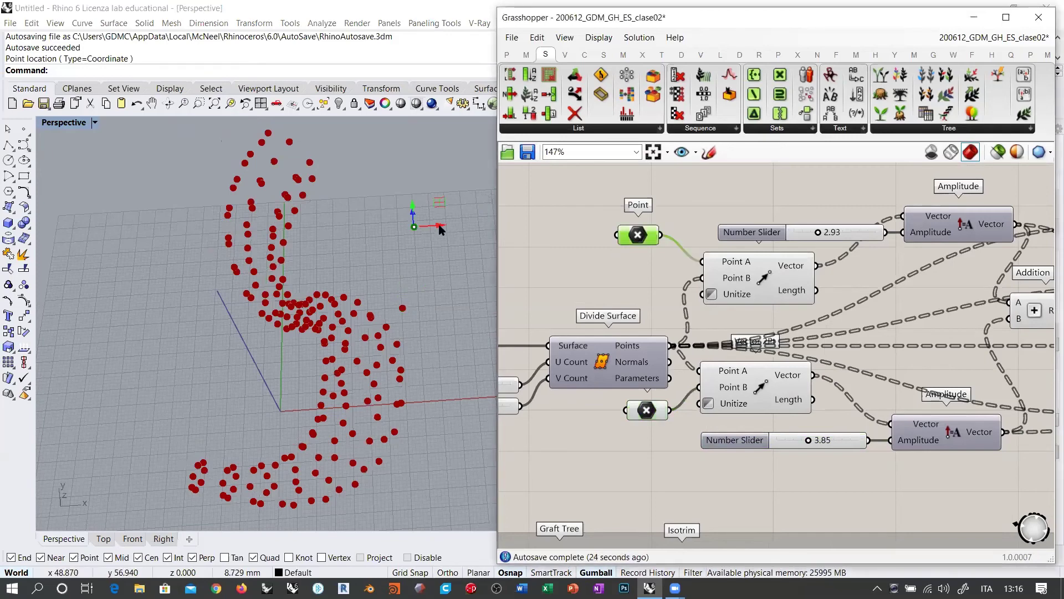
pyautogui.moveTo(438, 225); pyautogui.dragTo(378, 244)
pyautogui.moveTo(378, 243); pyautogui.dragTo(399, 266, button='right')
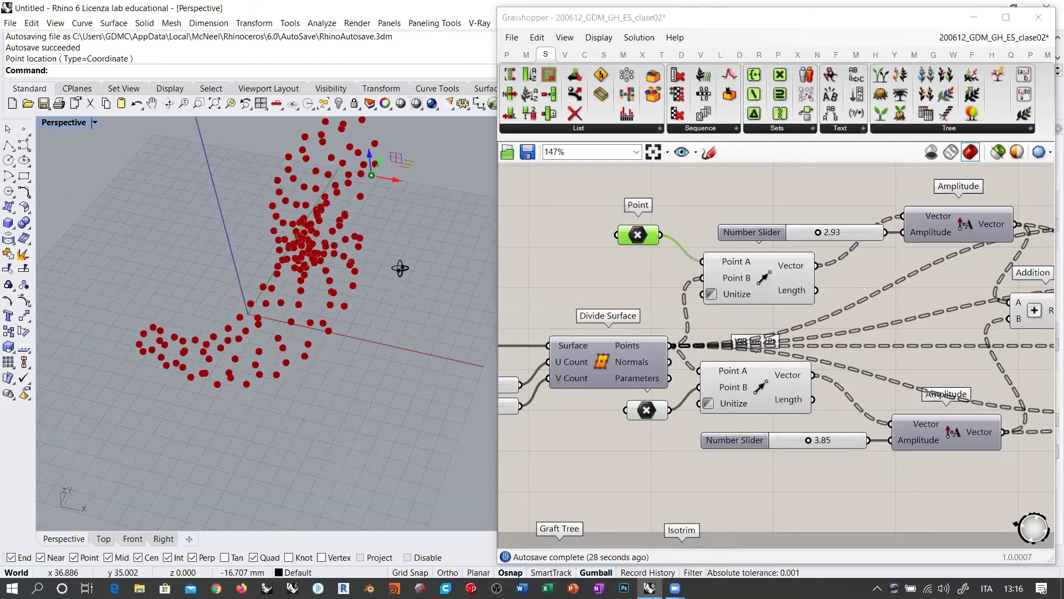
# - Move the lower Point parameter's point along X farther away from the surface points
pyautogui.click(654, 413)
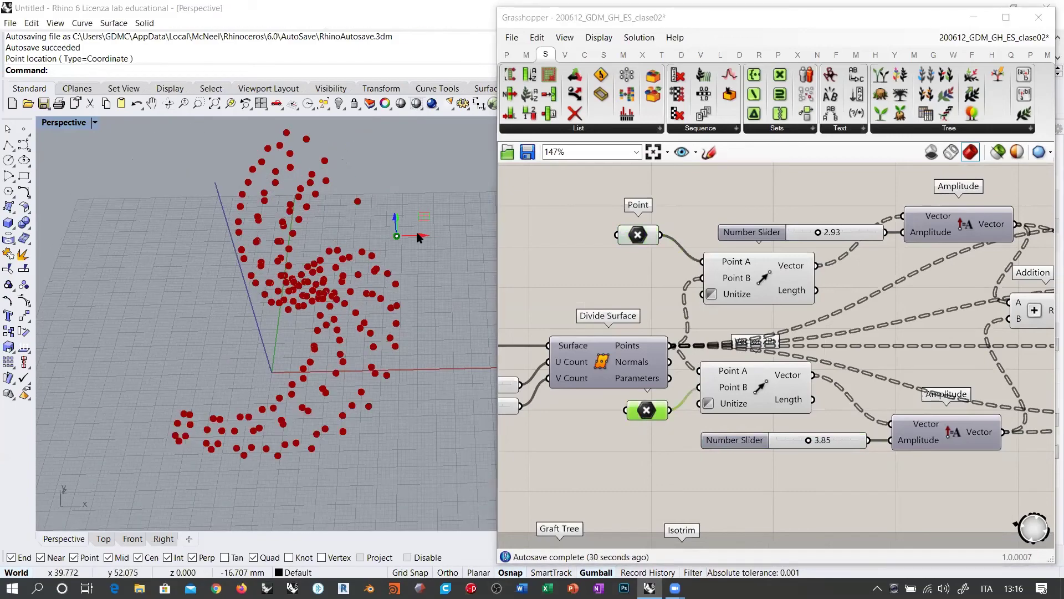
pyautogui.moveTo(422, 235); pyautogui.dragTo(450, 237)
pyautogui.click(523, 260)
# - Set the upper amplitude to 10.00, raise the lower amplitude, and examine the Move component's outputs
pyautogui.moveTo(413, 282); pyautogui.dragTo(388, 282, button='right')
pyautogui.moveTo(821, 234); pyautogui.dragTo(882, 239)
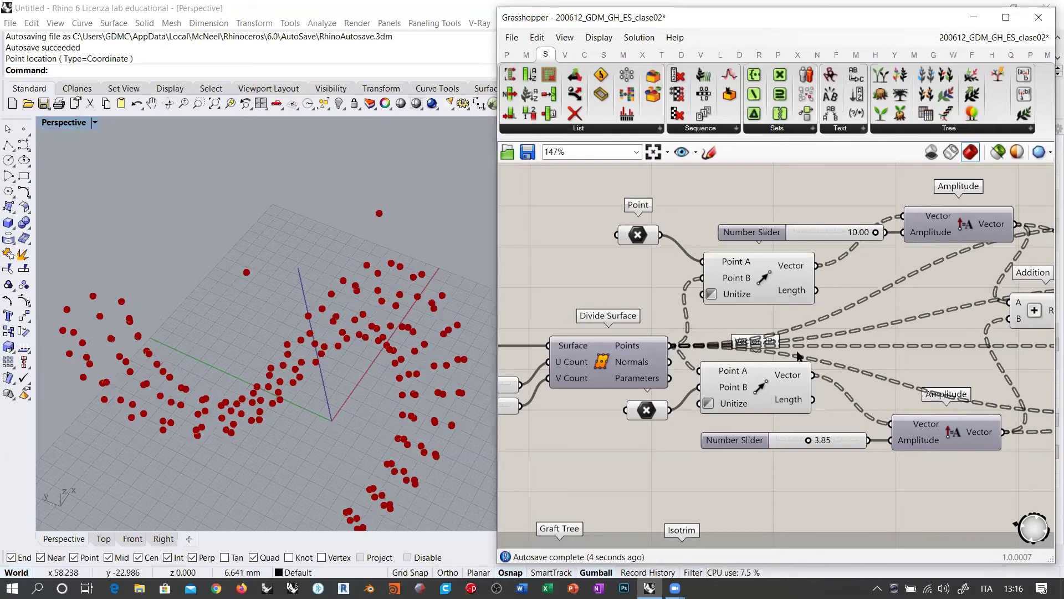
pyautogui.moveTo(805, 441); pyautogui.dragTo(894, 439)
pyautogui.moveTo(919, 358); pyautogui.dragTo(755, 366, button='right')
pyautogui.scroll(-2, 854, 360)
pyautogui.moveTo(854, 360); pyautogui.dragTo(588, 383, button='right')
pyautogui.scroll(5, 767, 344)
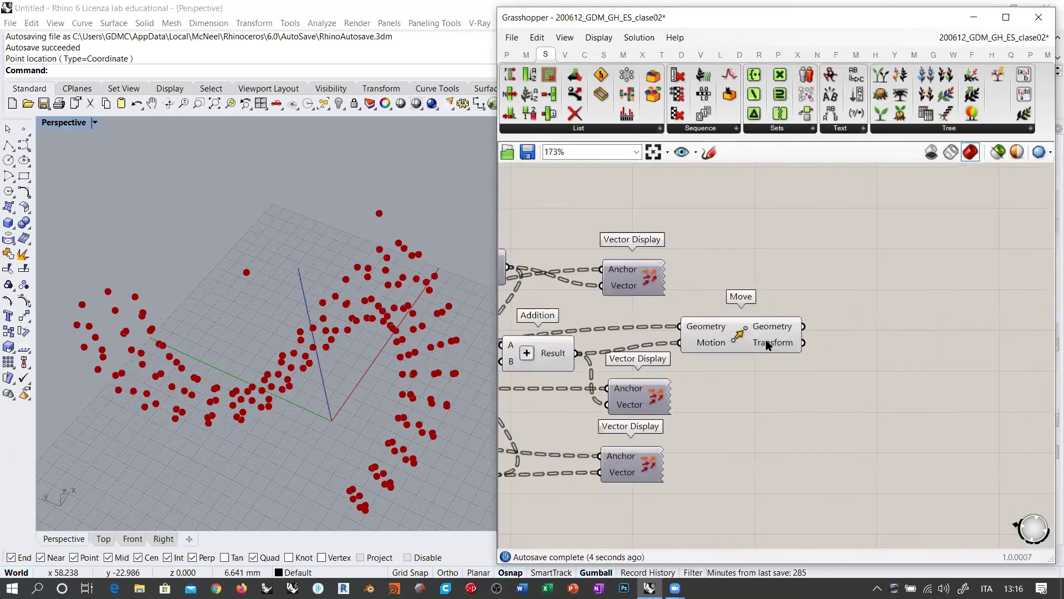
pyautogui.moveTo(774, 316)
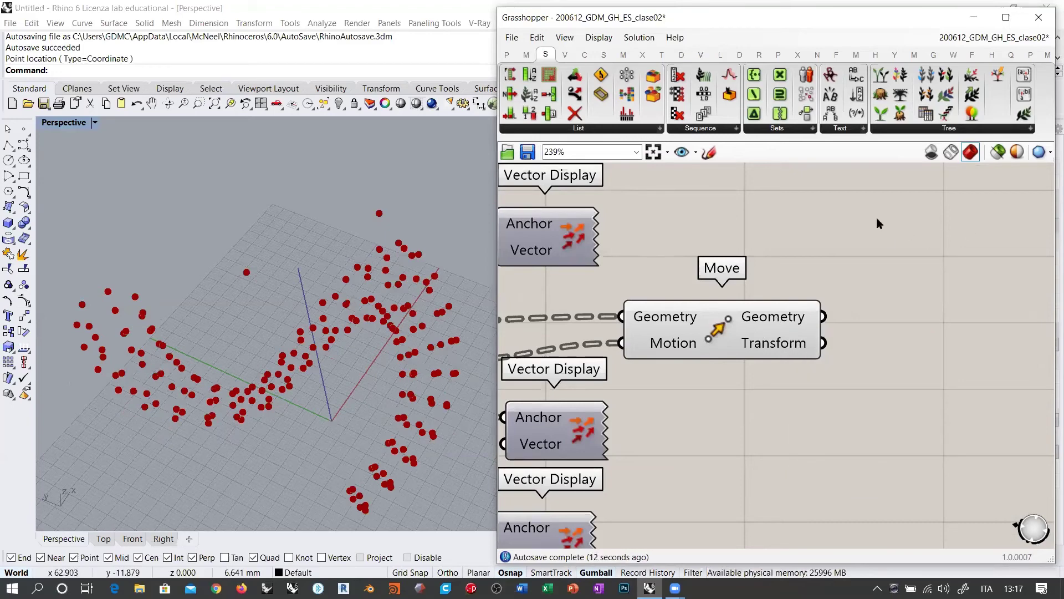
# - Add a Surface From Points component after the Move component
pyautogui.click(604, 55)
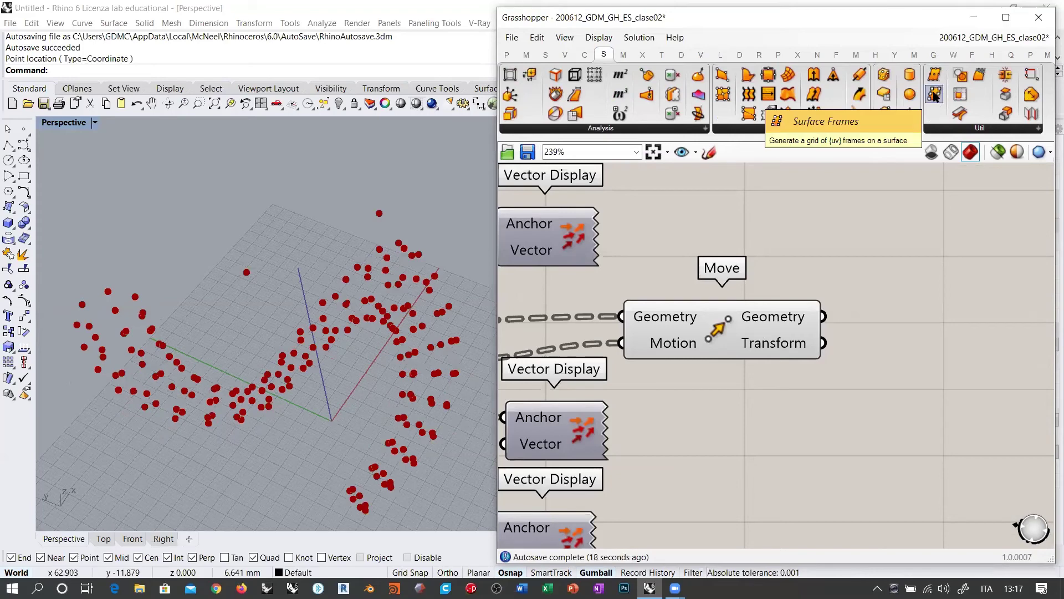
pyautogui.click(950, 129)
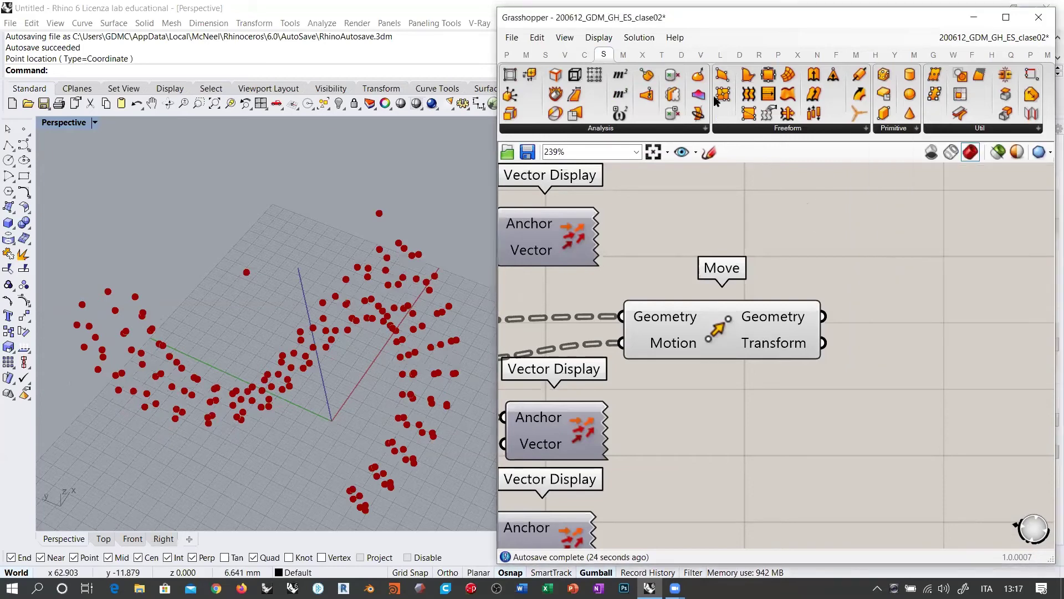
pyautogui.moveTo(723, 95); pyautogui.dragTo(943, 321)
pyautogui.moveTo(893, 315); pyautogui.dragTo(823, 298, button='right')
pyautogui.moveTo(884, 312); pyautogui.dragTo(932, 336)
pyautogui.click(796, 251)
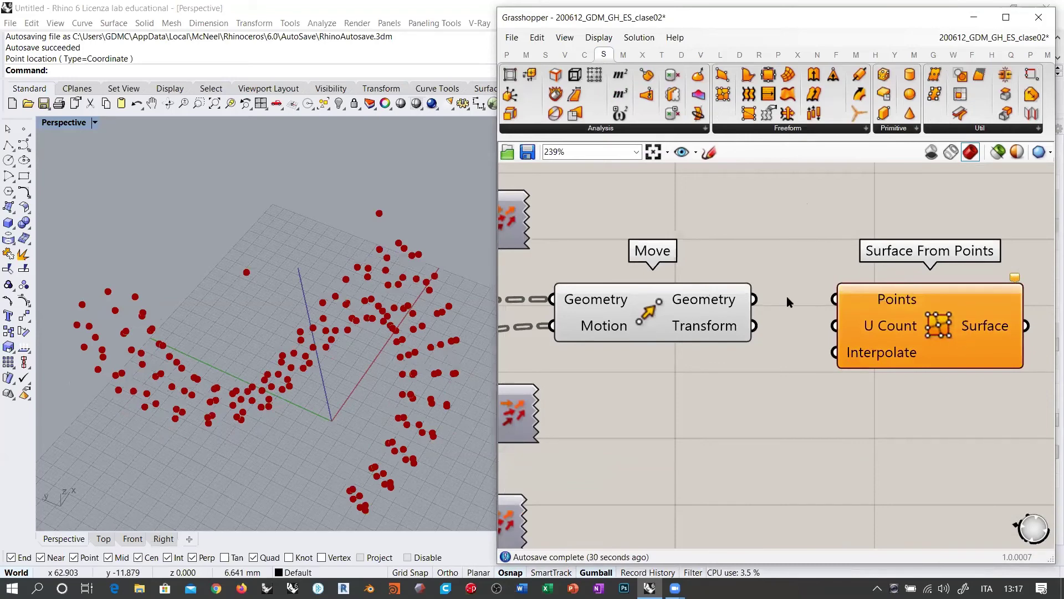
# - Feed the Move component's Geometry output into the Points input of Surface From Points and flatten that input
pyautogui.moveTo(755, 300); pyautogui.dragTo(835, 300)
pyautogui.moveTo(893, 303)
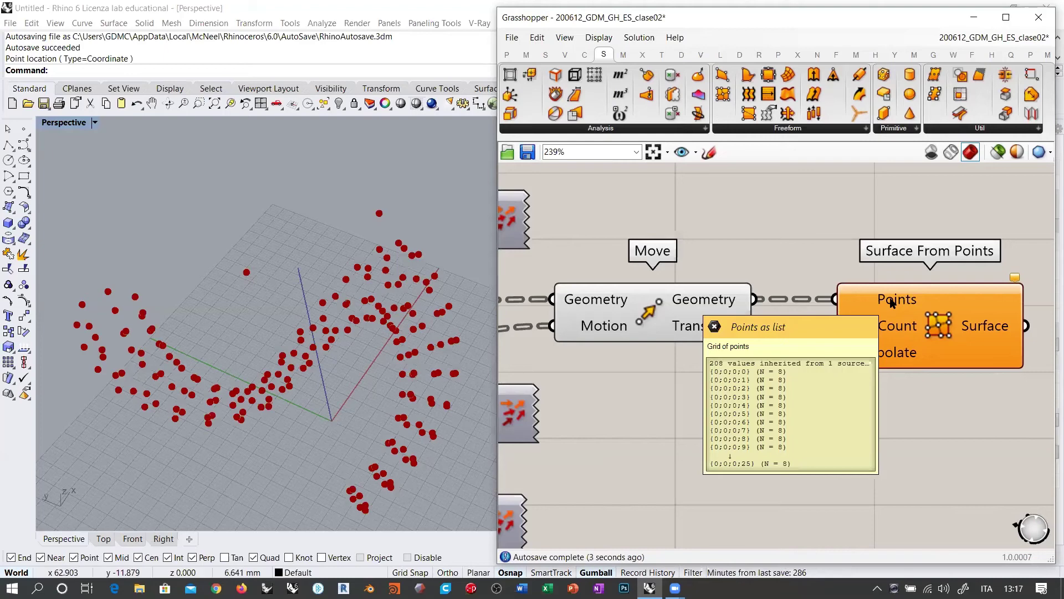
pyautogui.rightClick(869, 299)
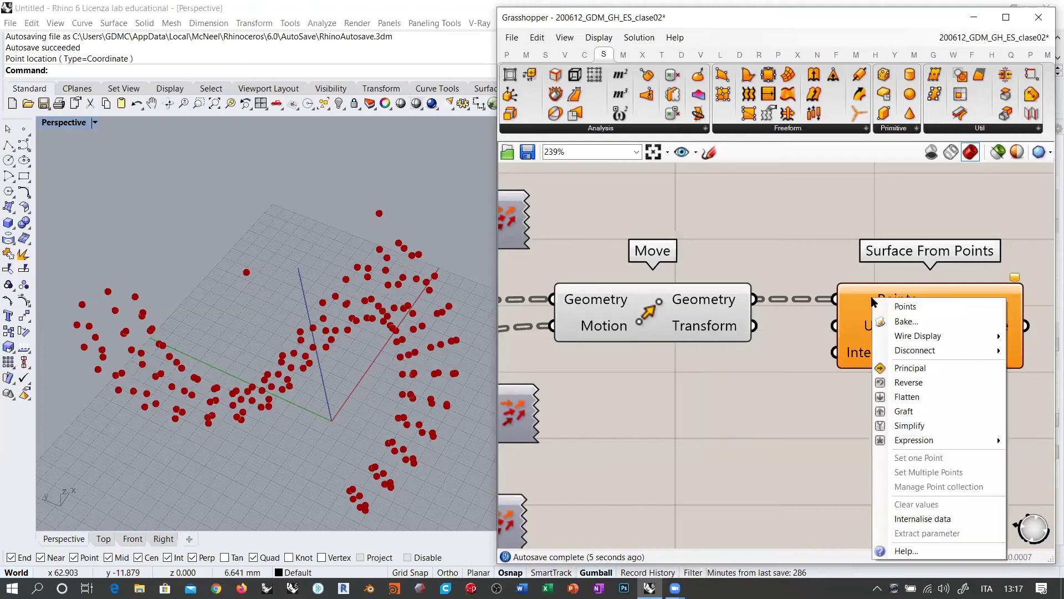
pyautogui.click(901, 399)
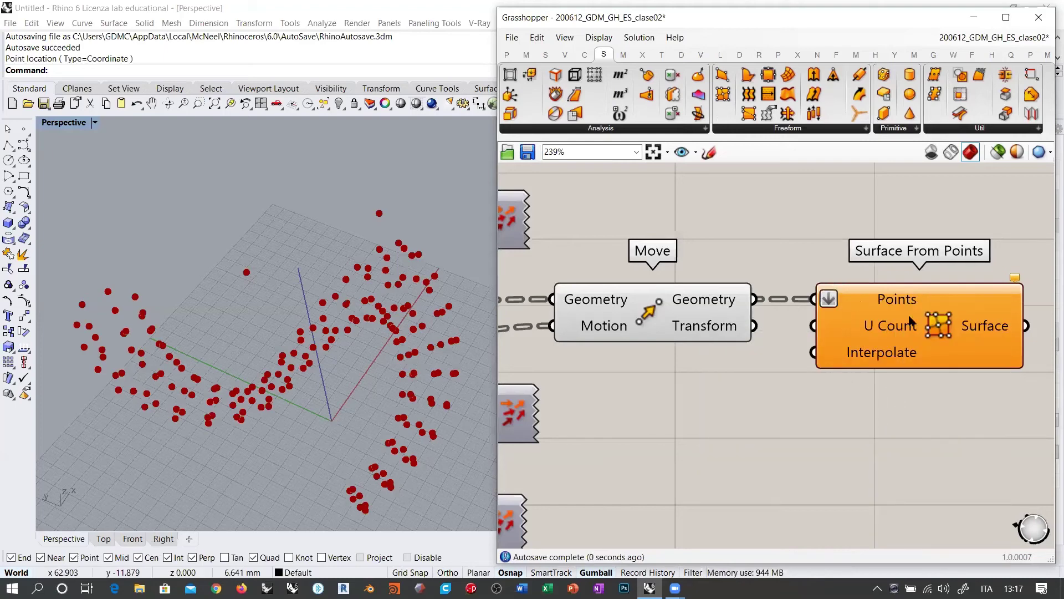
pyautogui.moveTo(908, 314); pyautogui.dragTo(917, 314)
pyautogui.click(837, 246)
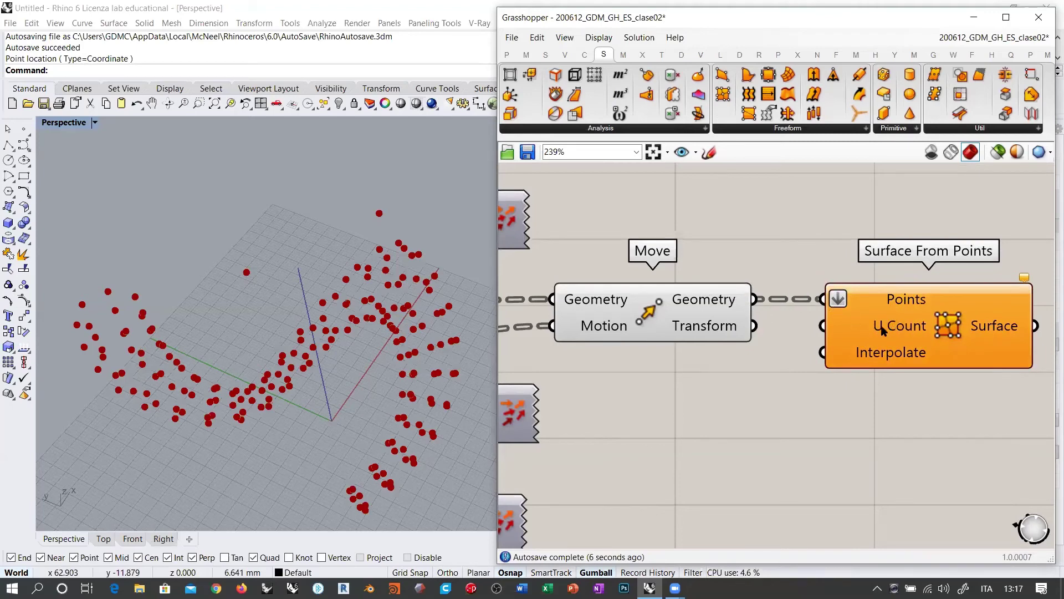
# - Connect the slider that drives Divide Surface's U Count to the U Count input of Surface From Points as well
pyautogui.moveTo(888, 330)
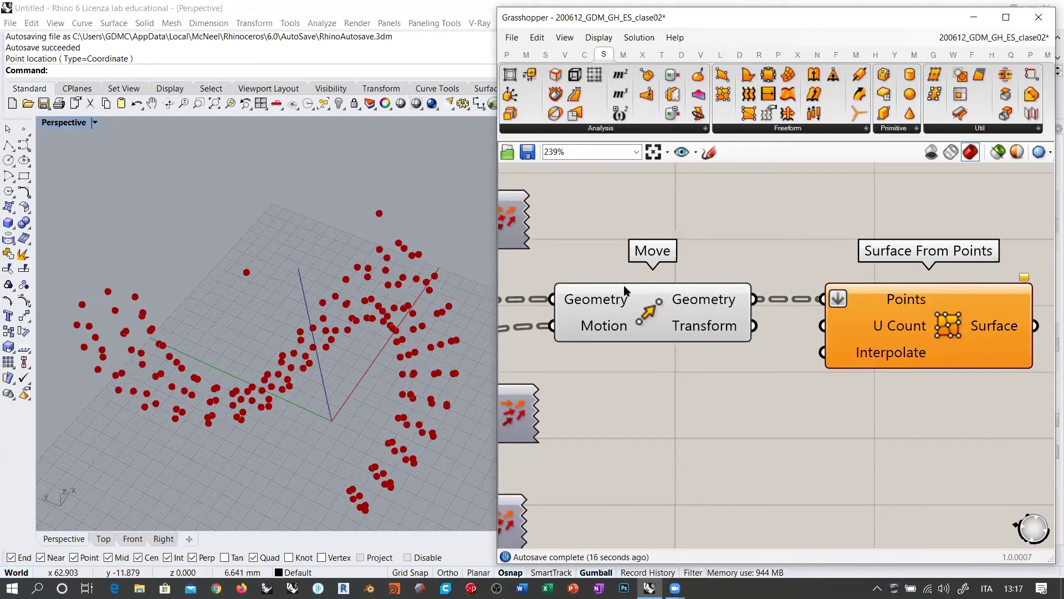
pyautogui.scroll(-5, 959, 332)
pyautogui.moveTo(696, 311); pyautogui.dragTo(903, 300, button='right')
pyautogui.scroll(5, 662, 333)
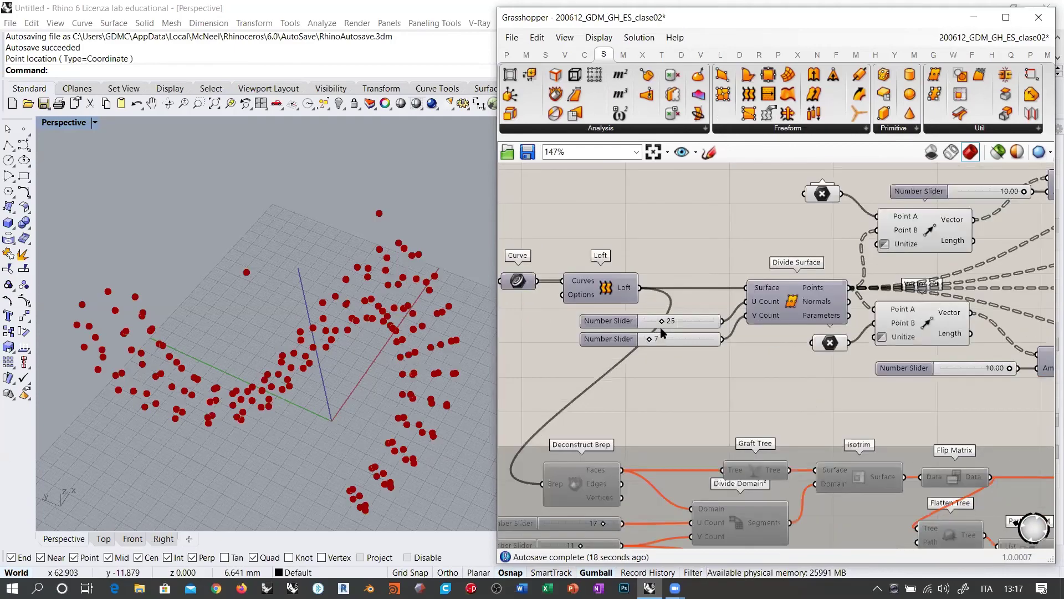
pyautogui.click(707, 311)
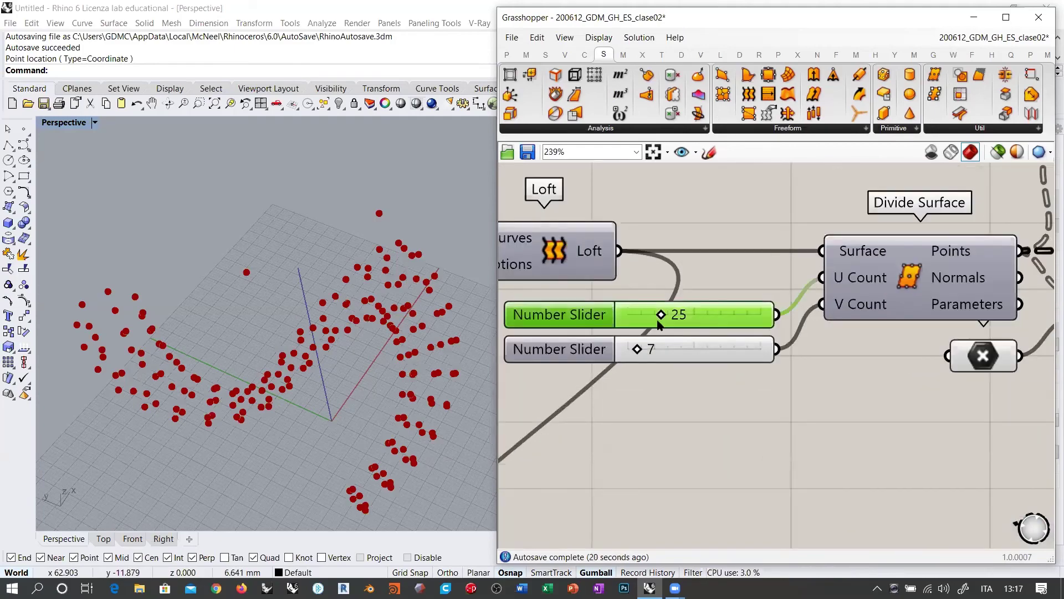
pyautogui.scroll(-5, 550, 277)
pyautogui.scroll(-1, 550, 277)
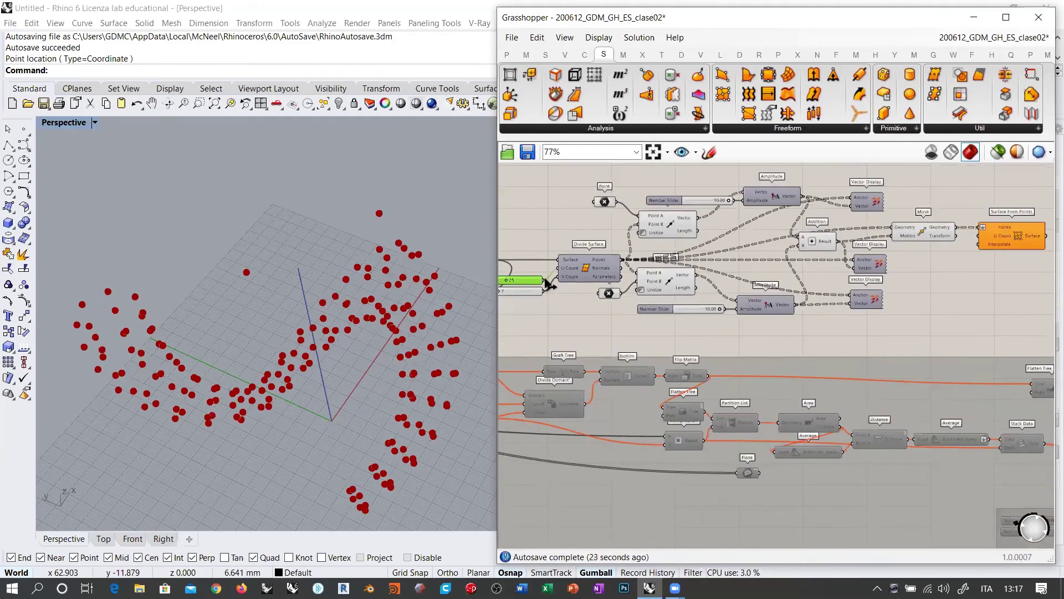
pyautogui.moveTo(544, 280); pyautogui.dragTo(980, 235)
pyautogui.click(941, 296)
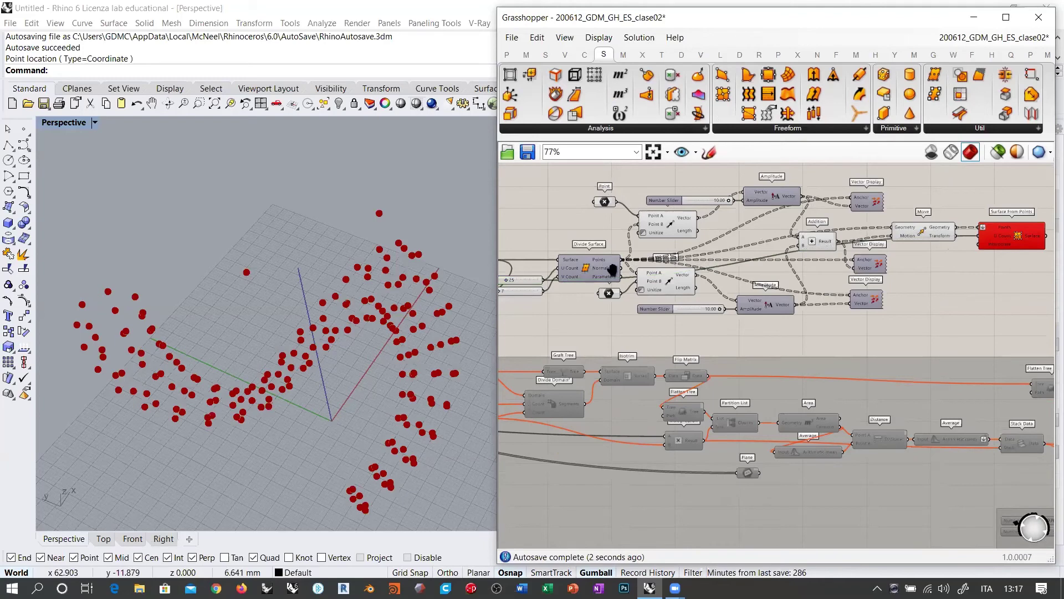
# - Assign the expression x+1 to the U Count input of Surface From Points
pyautogui.scroll(5, 612, 271)
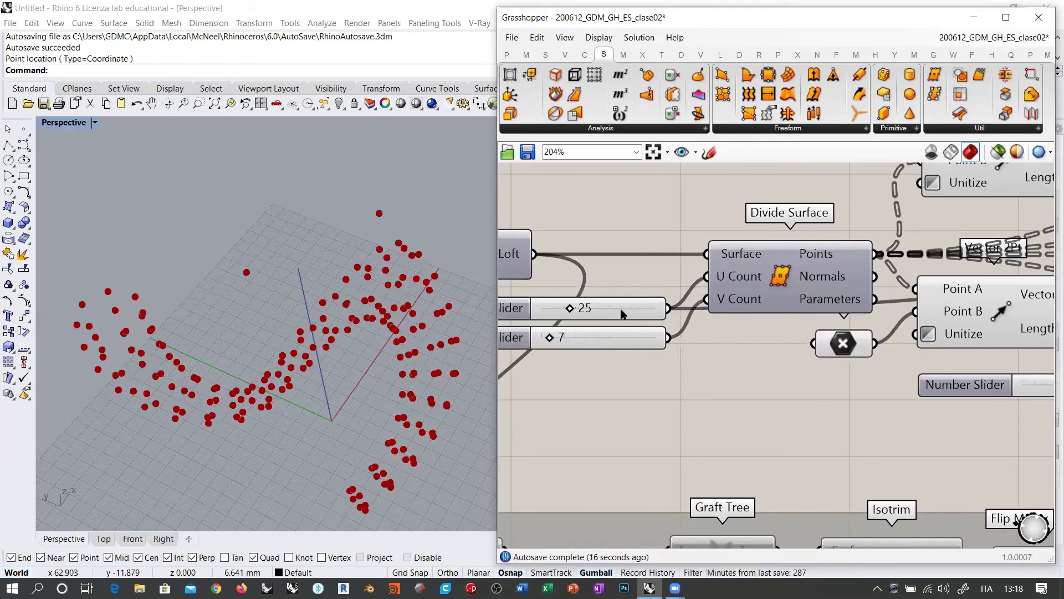
pyautogui.scroll(-5, 551, 316)
pyautogui.scroll(6, 818, 308)
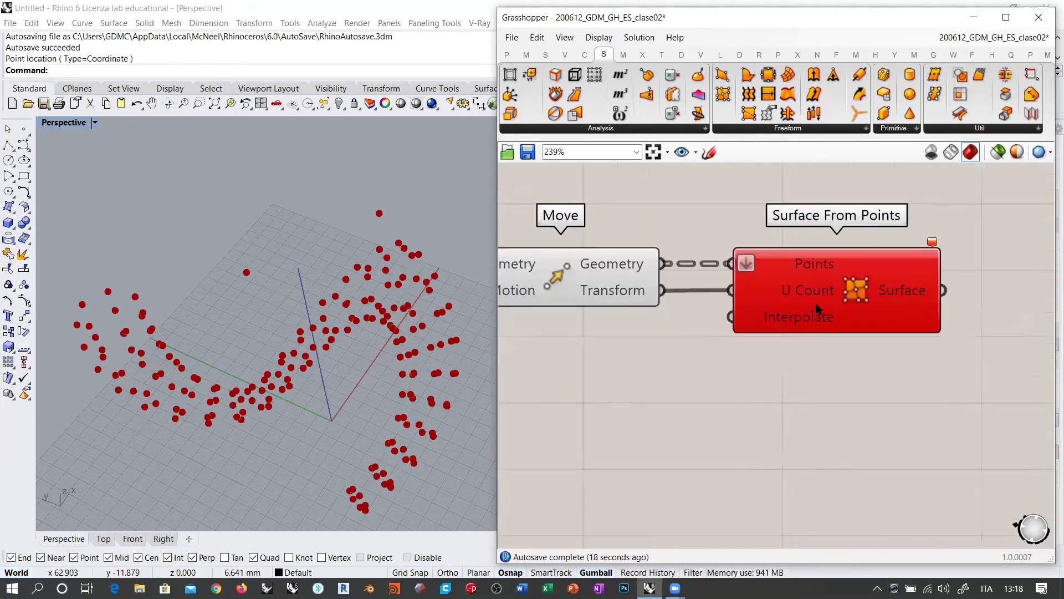
pyautogui.scroll(3, 818, 308)
pyautogui.rightClick(799, 292)
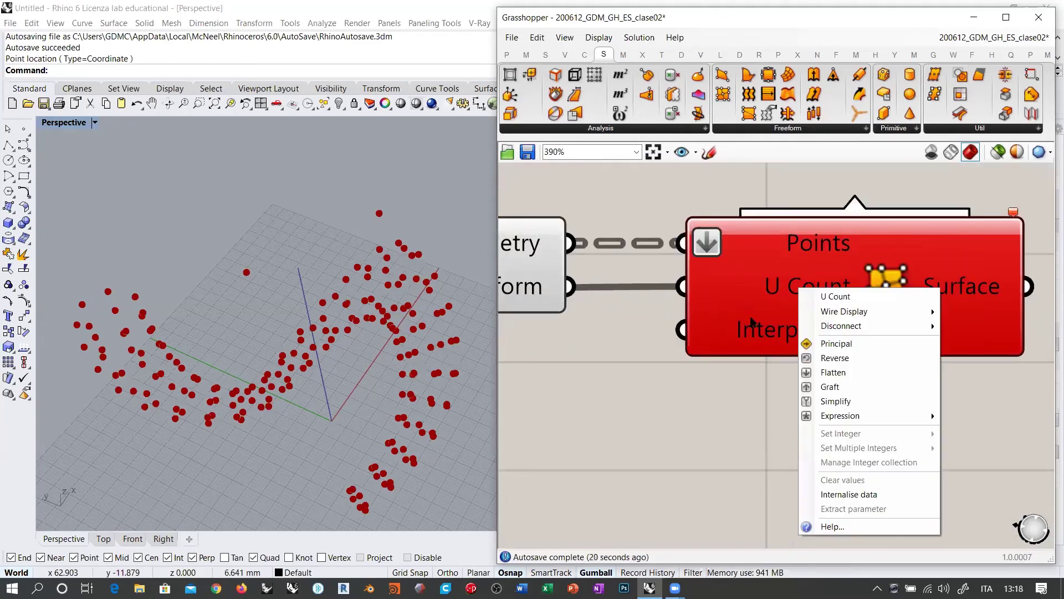
pyautogui.moveTo(820, 417)
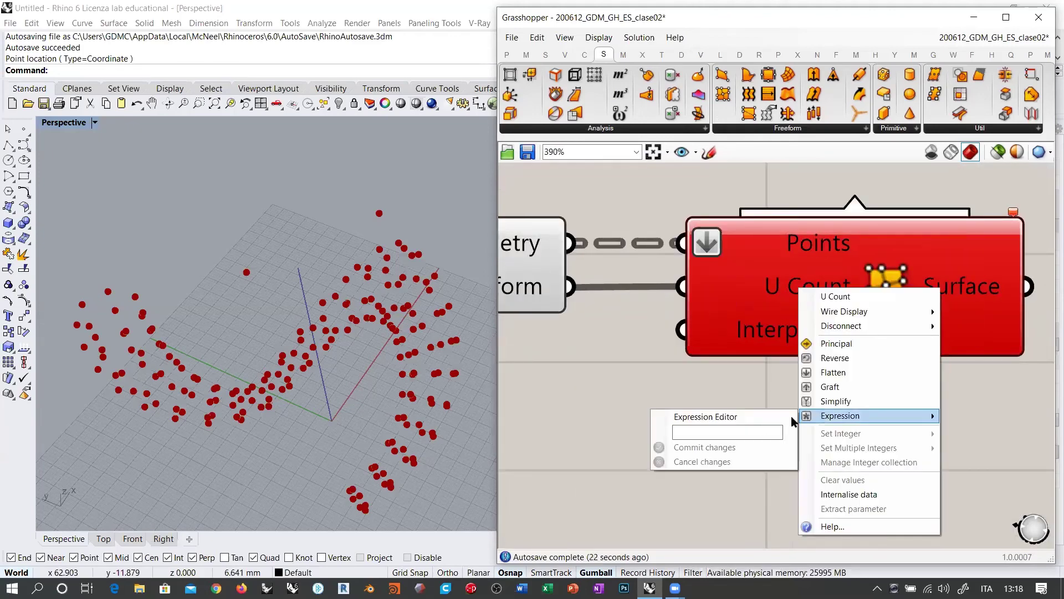
pyautogui.click(754, 432)
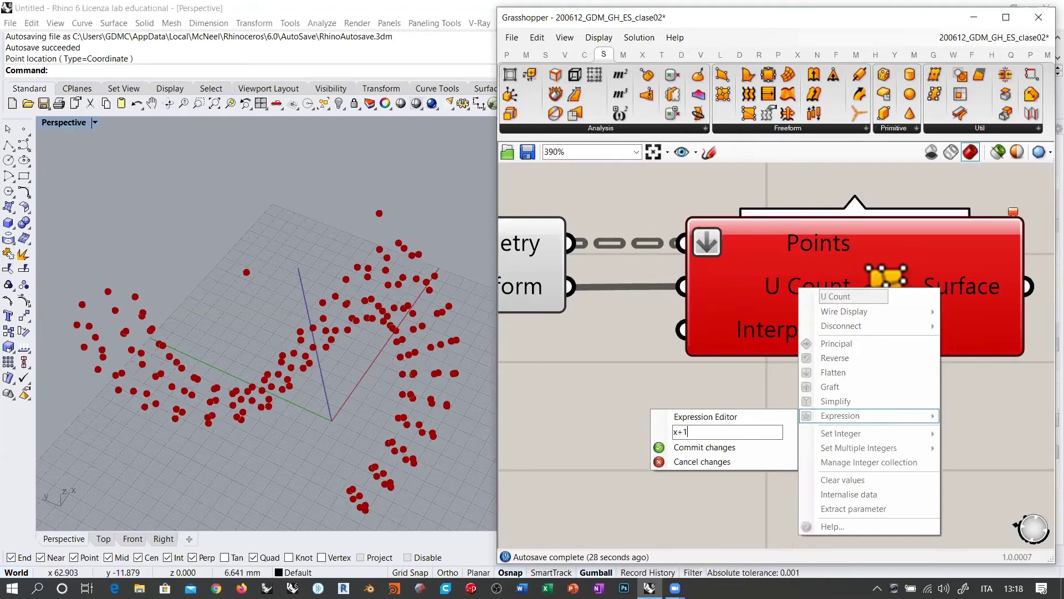
pyautogui.click(723, 447)
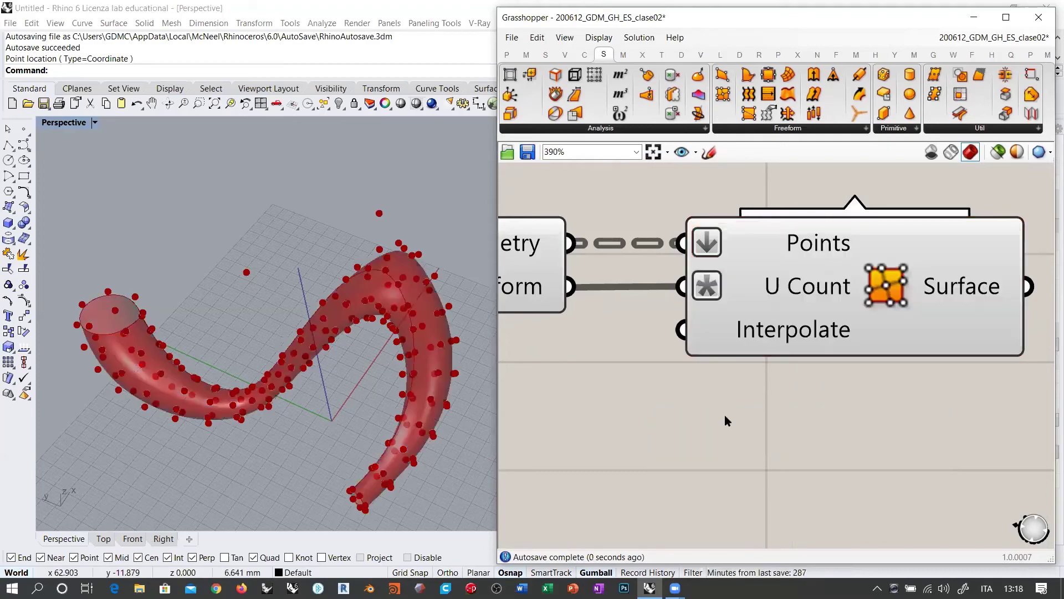
# - Hide the Move component's point preview so that only the surface is displayed between the two control points
pyautogui.moveTo(364, 252); pyautogui.dragTo(337, 298, button='right')
pyautogui.scroll(-4, 750, 321)
pyautogui.click(672, 300)
pyautogui.hotkey('ctrl', 'q')
pyautogui.click(710, 372)
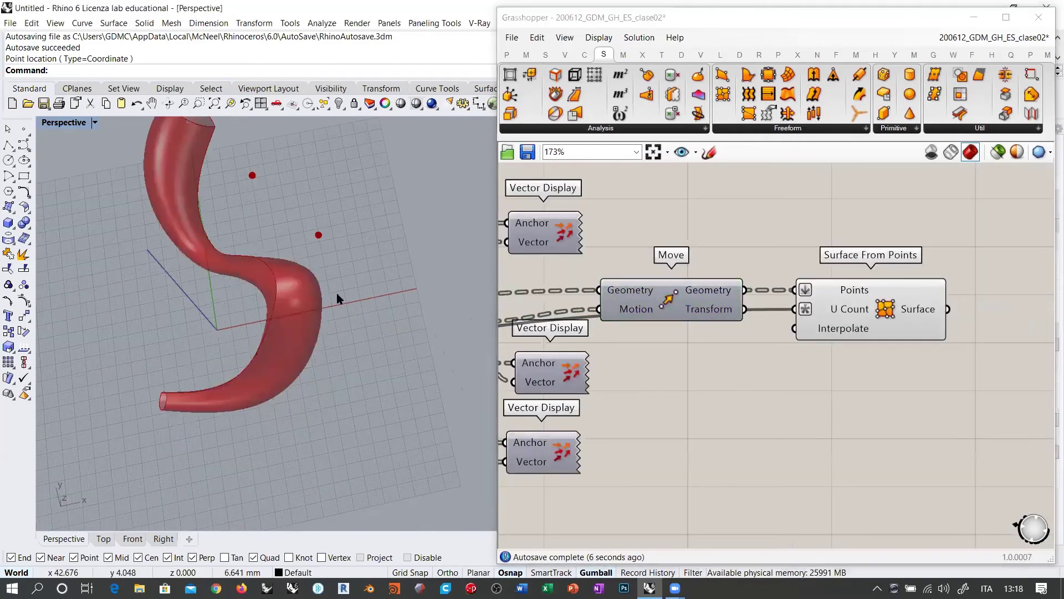
# - Set the lower amplitude to 0.00 and inspect the deformed surface from another angle
pyautogui.moveTo(688, 362); pyautogui.dragTo(989, 368, button='right')
pyautogui.scroll(-2, 715, 301)
pyautogui.scroll(1, 714, 300)
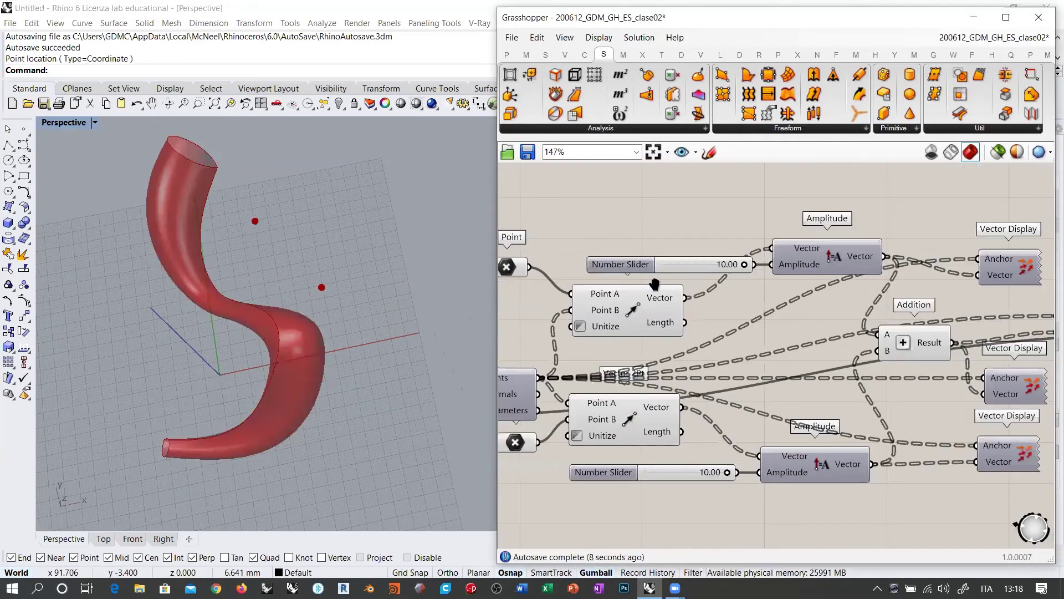
pyautogui.moveTo(656, 285); pyautogui.dragTo(764, 256, button='right')
pyautogui.scroll(2, 644, 248)
pyautogui.click(609, 236)
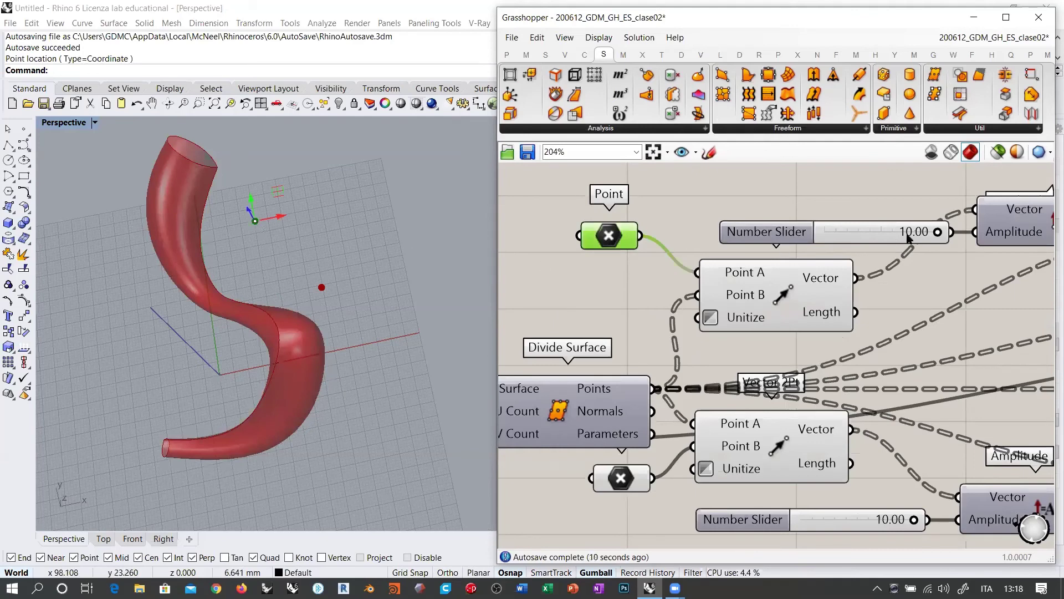
pyautogui.moveTo(937, 232); pyautogui.dragTo(965, 242)
pyautogui.moveTo(763, 413); pyautogui.dragTo(765, 355, button='right')
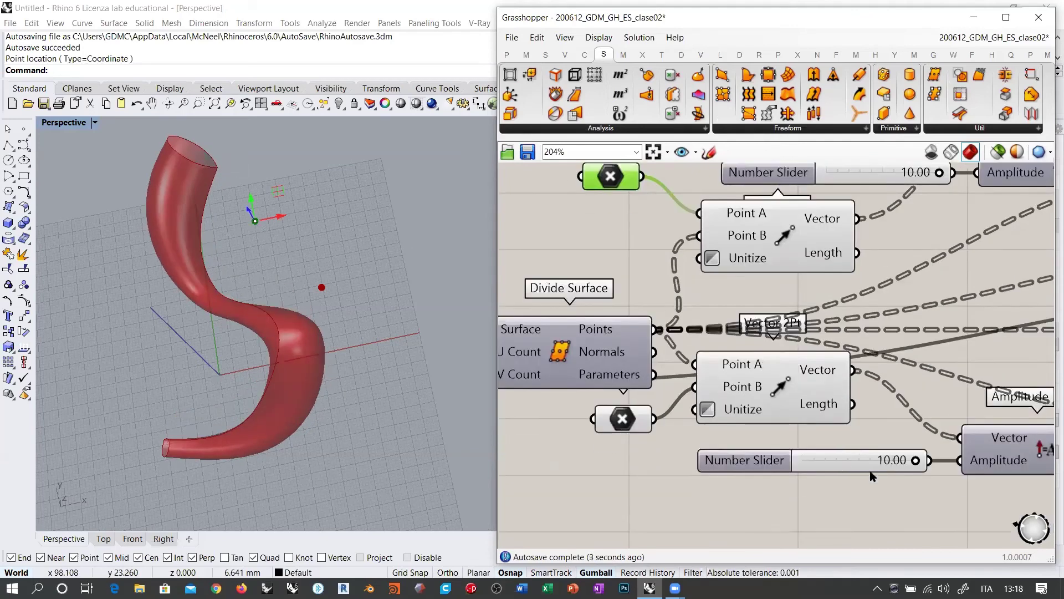
pyautogui.moveTo(920, 461); pyautogui.dragTo(800, 519)
pyautogui.moveTo(316, 380); pyautogui.dragTo(195, 257, button='right')
# - Set Divide Surface's U Count to 75 and V Count to 76, and check the resulting surface
pyautogui.moveTo(796, 313); pyautogui.dragTo(898, 327, button='right')
pyautogui.scroll(-5, 870, 329)
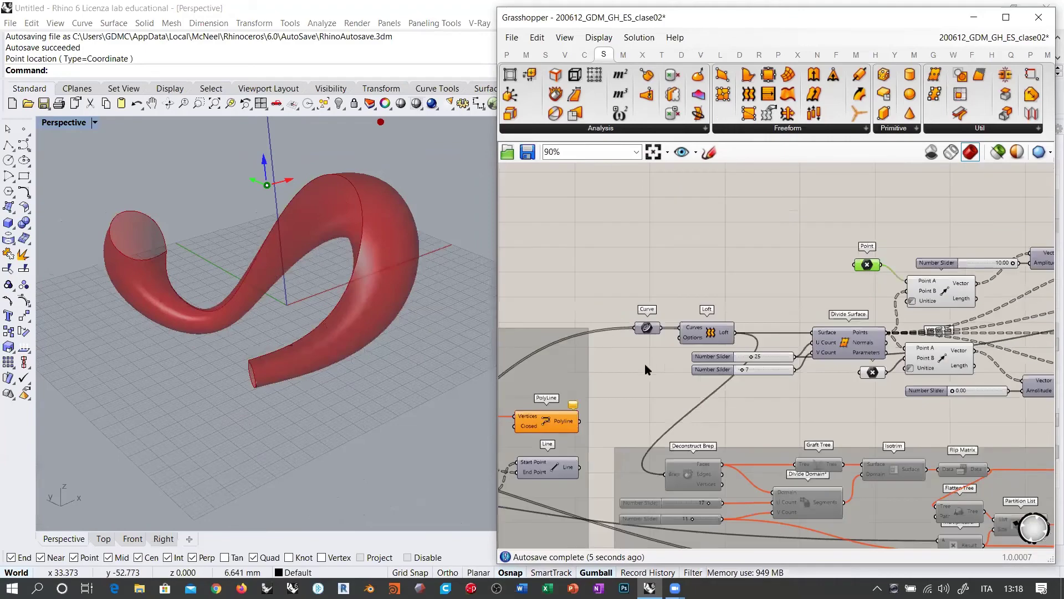
pyautogui.scroll(6, 752, 381)
pyautogui.moveTo(752, 380); pyautogui.dragTo(655, 342, button='right')
pyautogui.moveTo(658, 289); pyautogui.dragTo(723, 289)
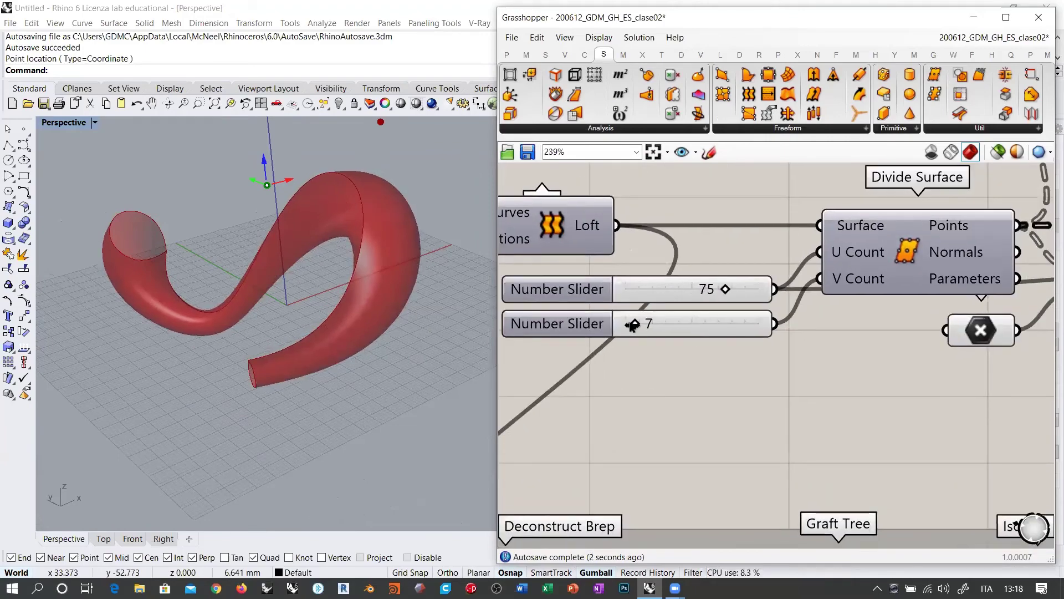
pyautogui.moveTo(635, 323); pyautogui.dragTo(726, 323)
pyautogui.moveTo(333, 274); pyautogui.dragTo(304, 309, button='right')
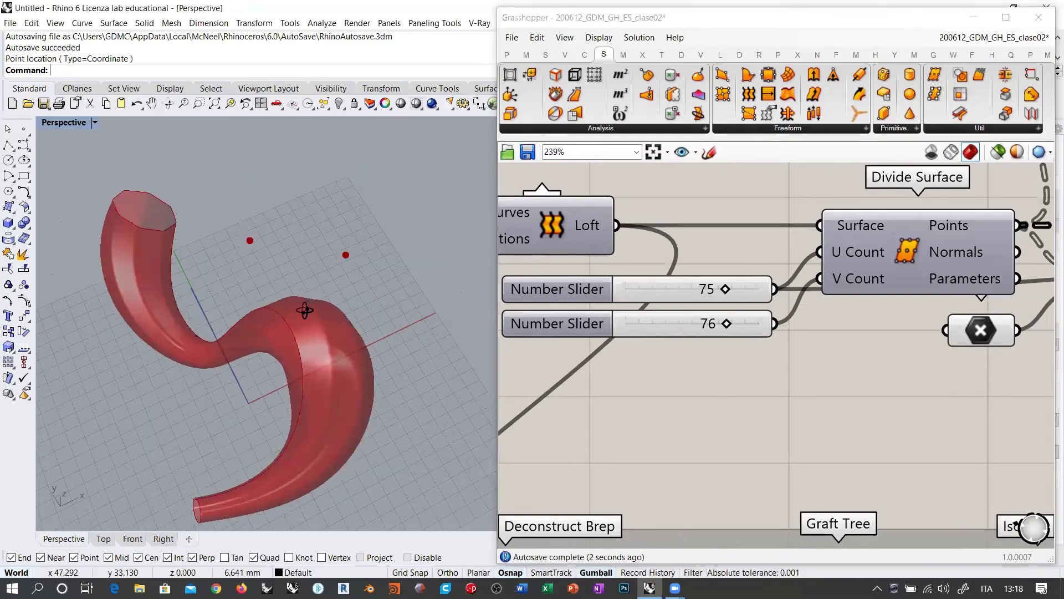
pyautogui.moveTo(290, 351); pyautogui.dragTo(360, 289, button='right')
# - Move the upper Point parameter's point about 46 mm down along Z, below the ground plane
pyautogui.moveTo(815, 350); pyautogui.dragTo(636, 361, button='right')
pyautogui.scroll(-4, 637, 362)
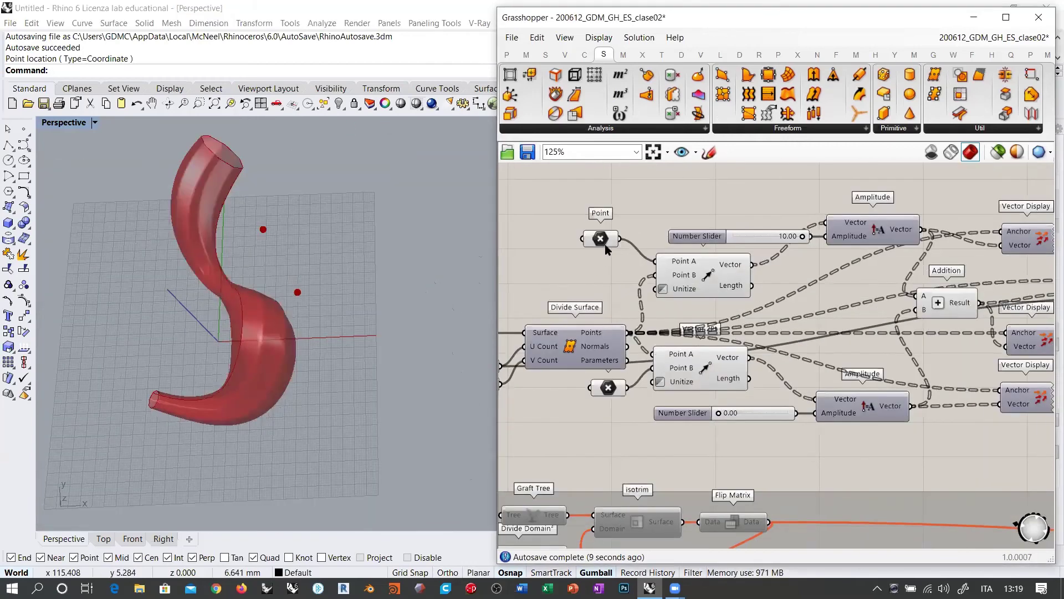
pyautogui.click(600, 239)
pyautogui.moveTo(277, 232); pyautogui.dragTo(309, 241)
pyautogui.moveTo(307, 242); pyautogui.dragTo(310, 288, button='right')
pyautogui.moveTo(752, 333); pyautogui.dragTo(1027, 326, button='right')
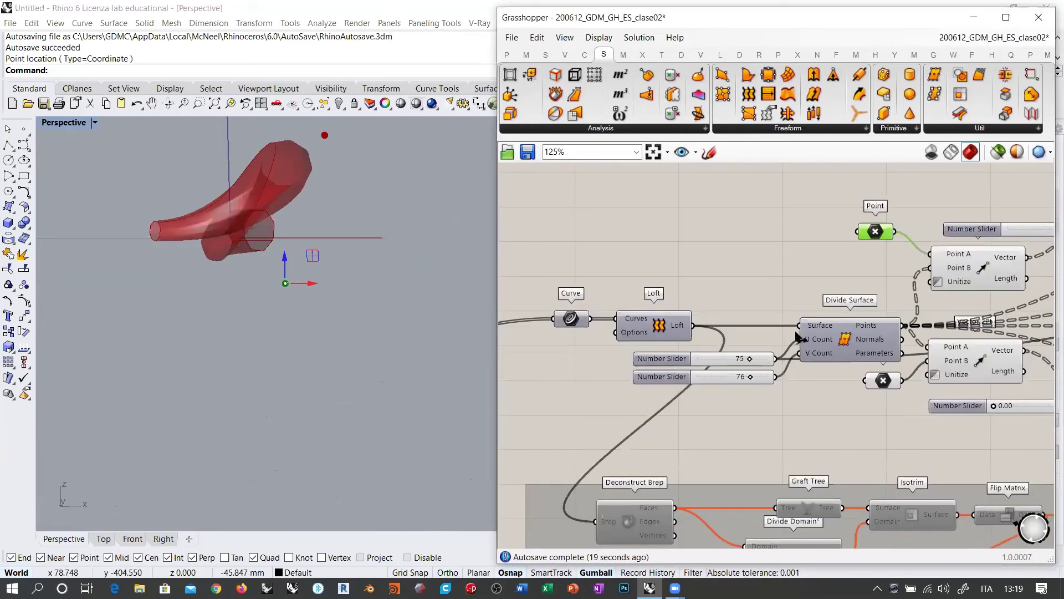
# - Turn on the Loft component's preview and compare the original loft with the deformed surface
pyautogui.click(654, 325)
pyautogui.click(726, 260)
pyautogui.moveTo(277, 194); pyautogui.dragTo(274, 275, button='right')
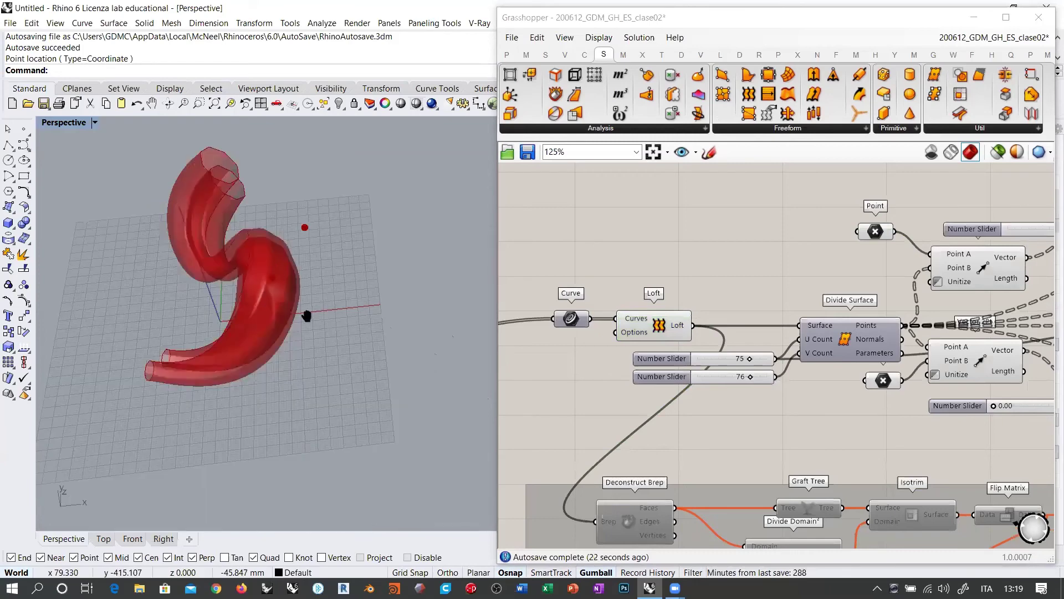
pyautogui.moveTo(307, 316); pyautogui.dragTo(348, 292, button='right')
pyautogui.scroll(3, 347, 257)
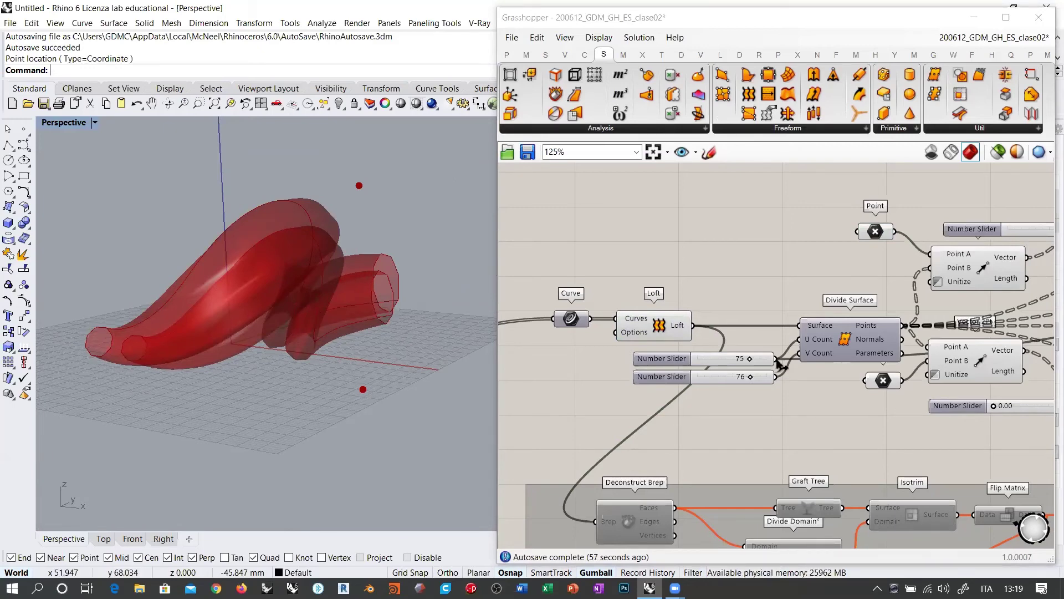
# - Review the attractor definition, examining the two Point parameters and the two Amplitude components
pyautogui.scroll(-5, 781, 366)
pyautogui.moveTo(833, 307); pyautogui.dragTo(622, 361, button='right')
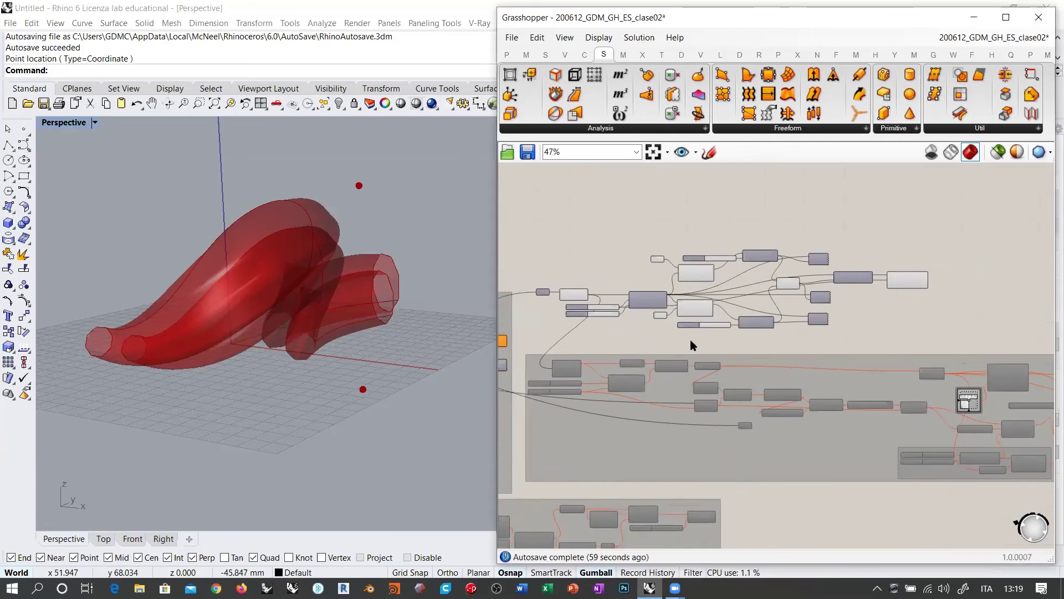
pyautogui.moveTo(753, 352); pyautogui.dragTo(804, 358, button='right')
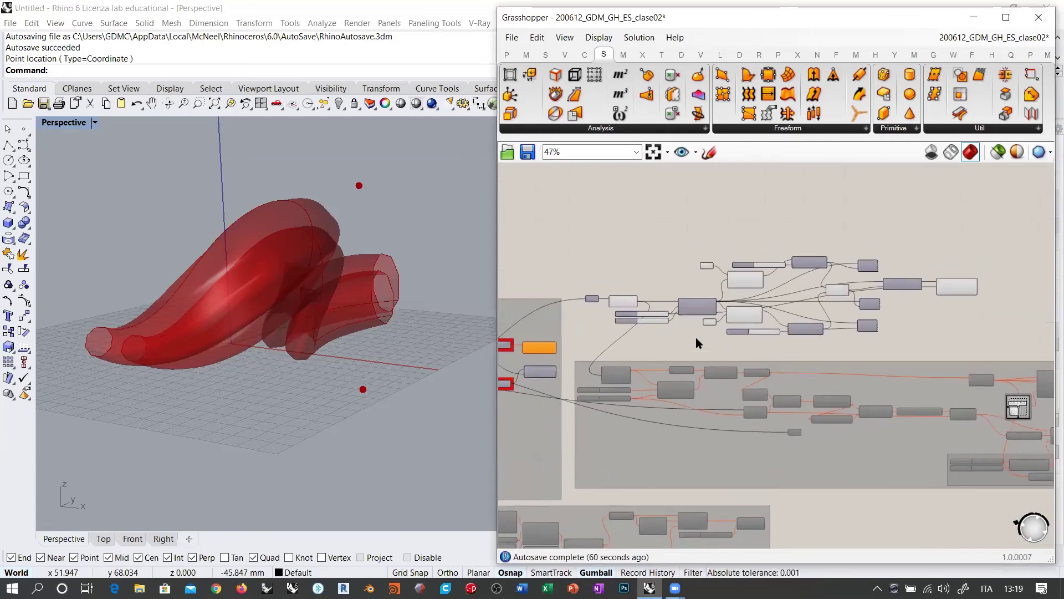
pyautogui.moveTo(477, 335); pyautogui.dragTo(346, 332, button='right')
pyautogui.scroll(5, 782, 282)
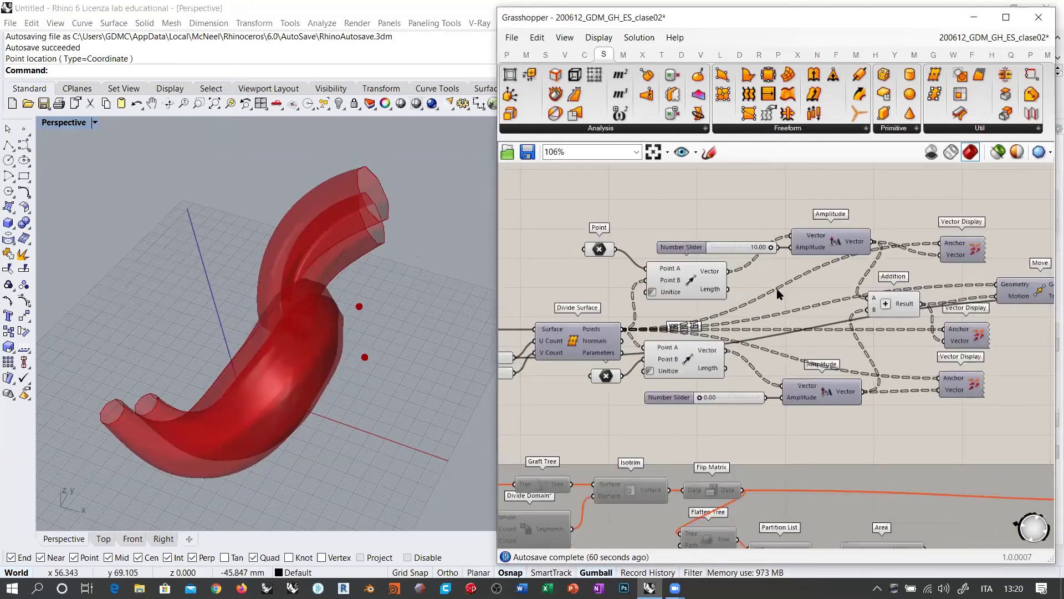
pyautogui.scroll(3, 668, 291)
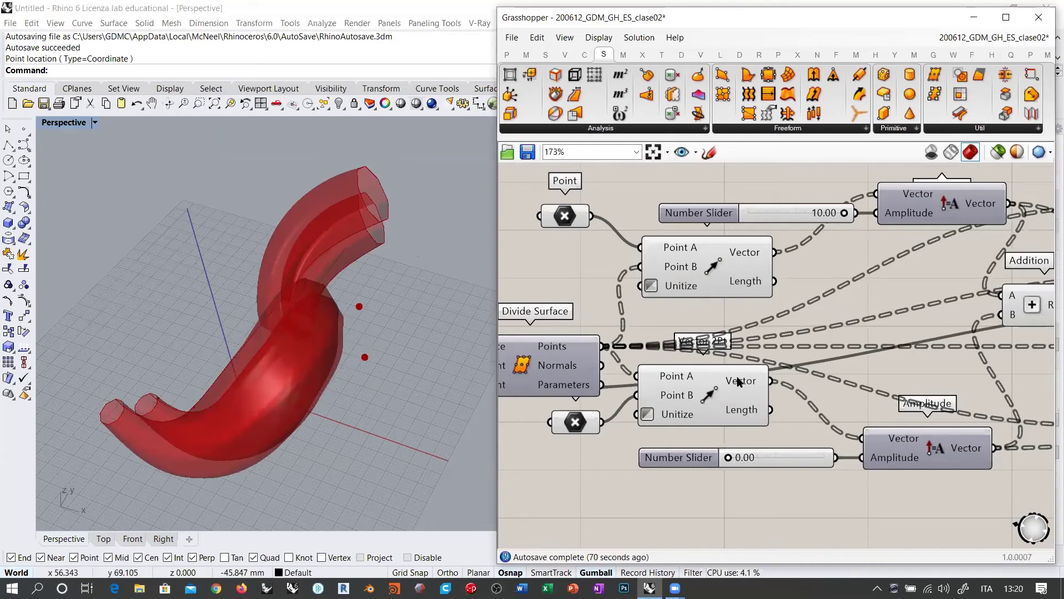
pyautogui.click(565, 215)
pyautogui.keyDown('shift'); pyautogui.click(574, 422); pyautogui.keyUp('shift')
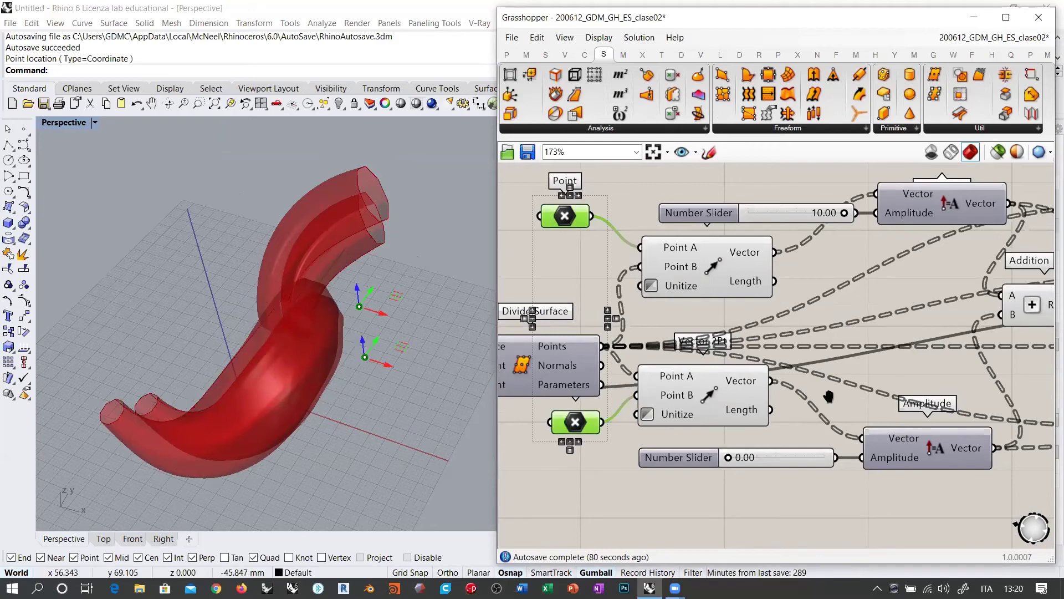
pyautogui.moveTo(829, 395); pyautogui.dragTo(770, 399, button='right')
pyautogui.click(881, 449)
pyautogui.keyDown('shift'); pyautogui.click(886, 212); pyautogui.keyUp('shift')
pyautogui.click(854, 247)
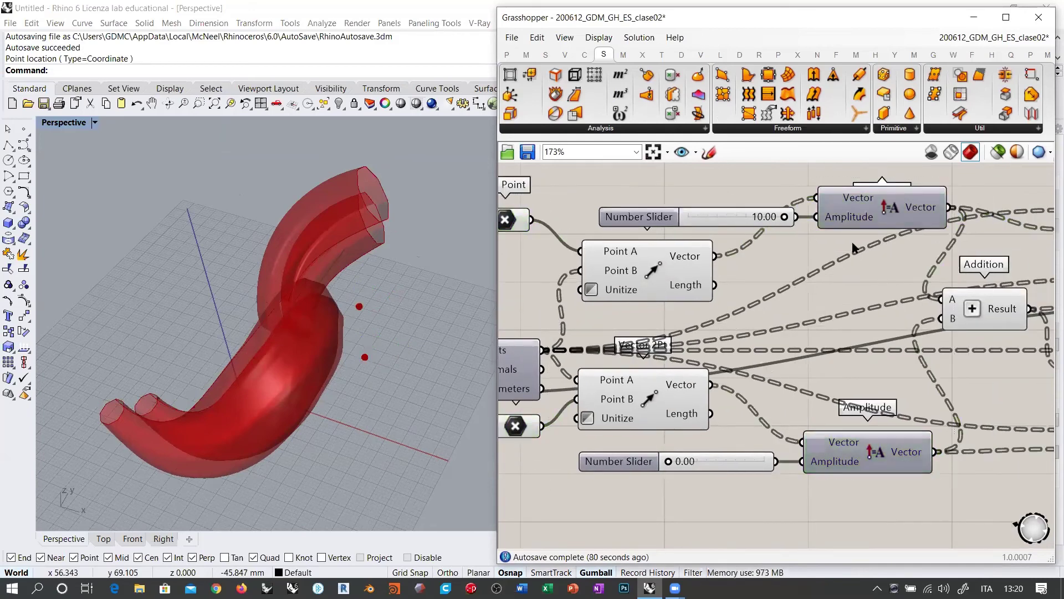
# - Set the lower Amplitude component's slider to 10.00 and inspect the deformed surface from several angles
pyautogui.moveTo(668, 461); pyautogui.dragTo(759, 470)
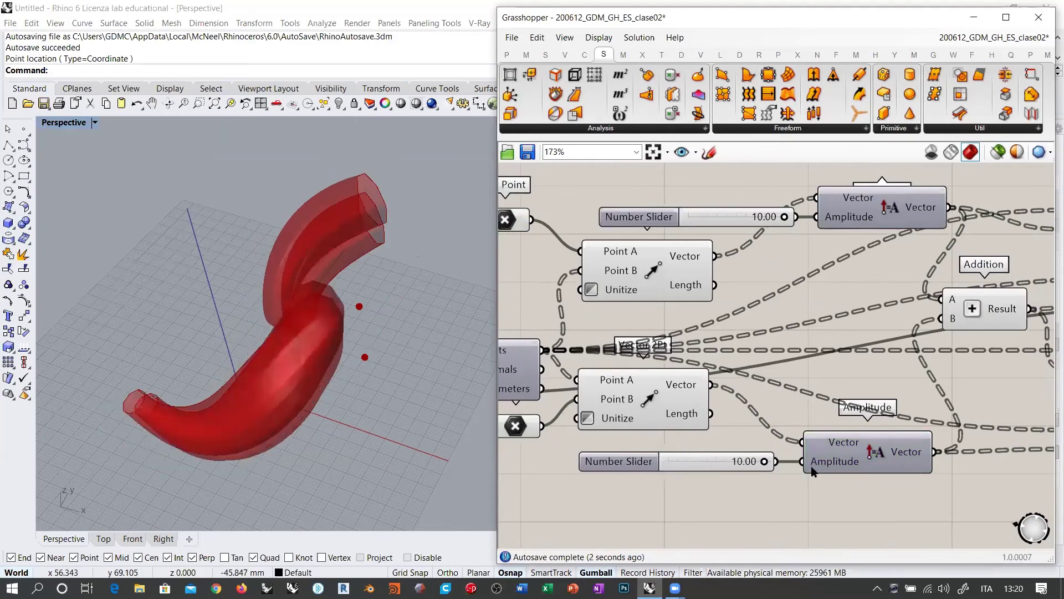
pyautogui.moveTo(332, 332); pyautogui.dragTo(418, 335, button='right')
pyautogui.moveTo(764, 462)
pyautogui.mouseDown()
pyautogui.moveTo(682, 464)
pyautogui.moveTo(764, 462)
pyautogui.mouseUp()
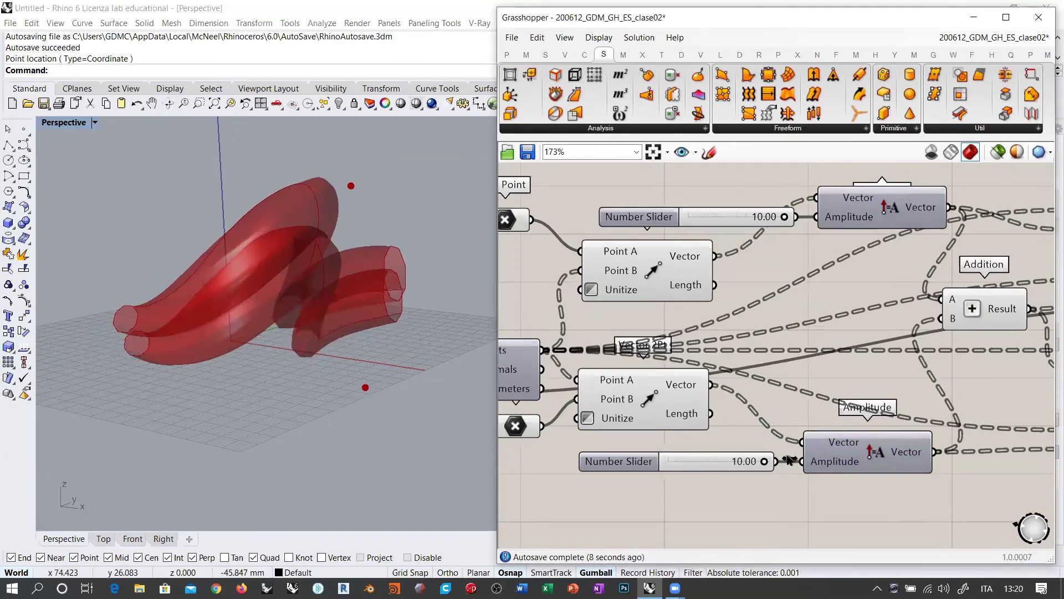
pyautogui.moveTo(372, 304); pyautogui.dragTo(337, 316, button='right')
# - Shift the surface deformation components, from Divide Surface through Surface From Points, away from the Loft and group them
pyautogui.scroll(-6, 854, 332)
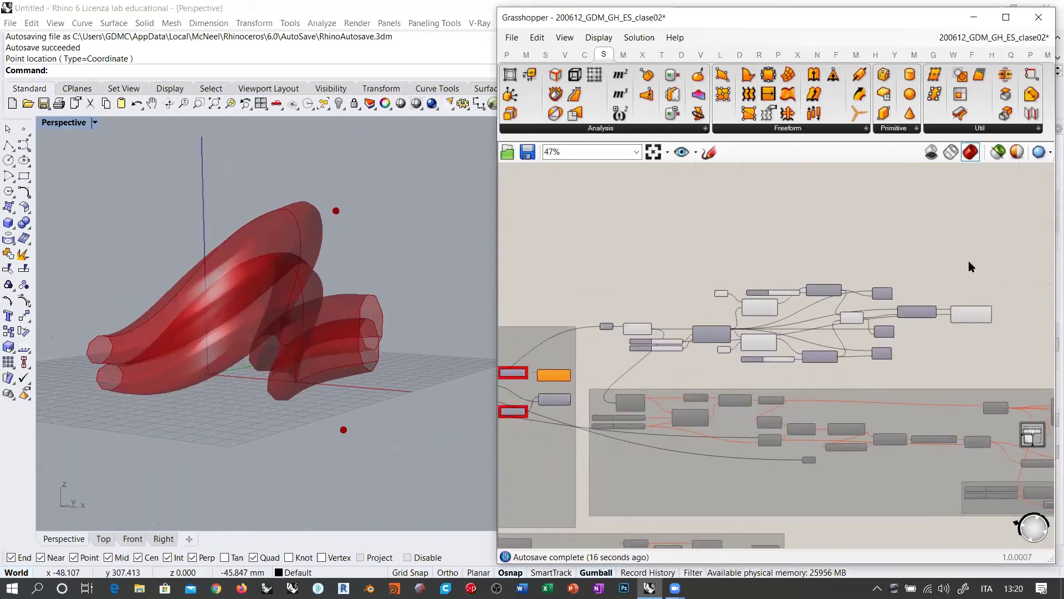
pyautogui.moveTo(996, 272); pyautogui.dragTo(673, 376)
pyautogui.moveTo(707, 331); pyautogui.dragTo(789, 334)
pyautogui.hotkey('ctrl', 'g')
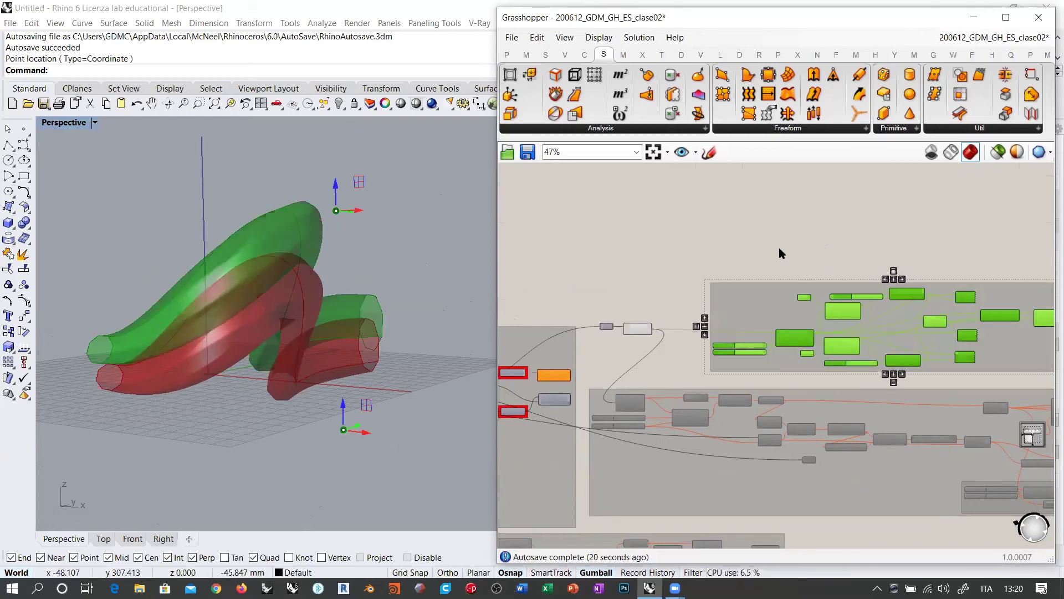
pyautogui.click(779, 247)
# - Disable the surface deformation group, move it slightly closer to the Loft, and inspect the original loft
pyautogui.moveTo(779, 335); pyautogui.dragTo(577, 312, button='right')
pyautogui.moveTo(691, 301); pyautogui.dragTo(858, 316, button='right')
pyautogui.moveTo(721, 300); pyautogui.dragTo(690, 296)
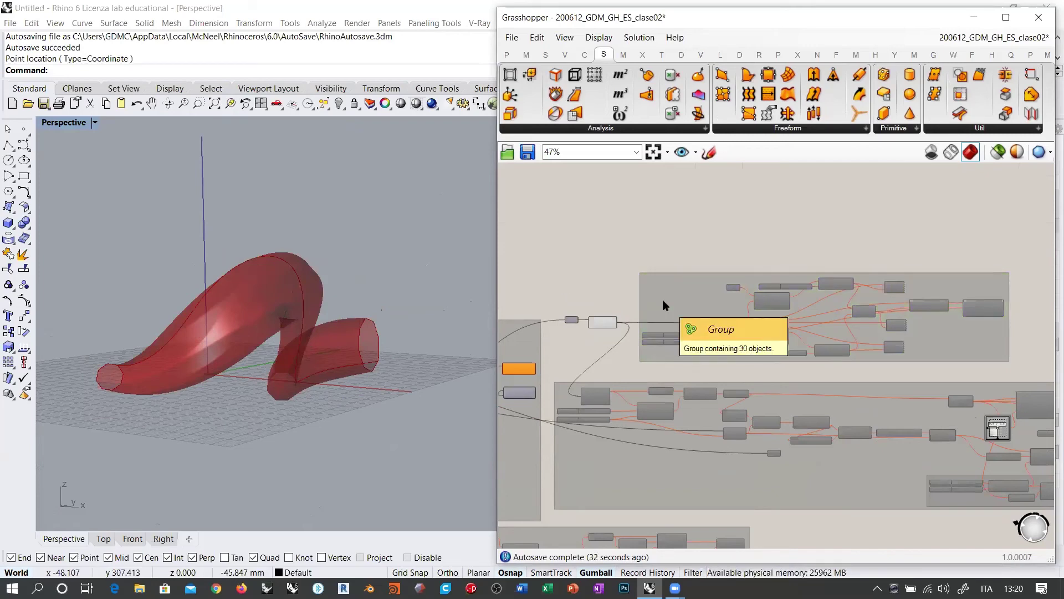
pyautogui.moveTo(313, 312); pyautogui.dragTo(308, 356, button='right')
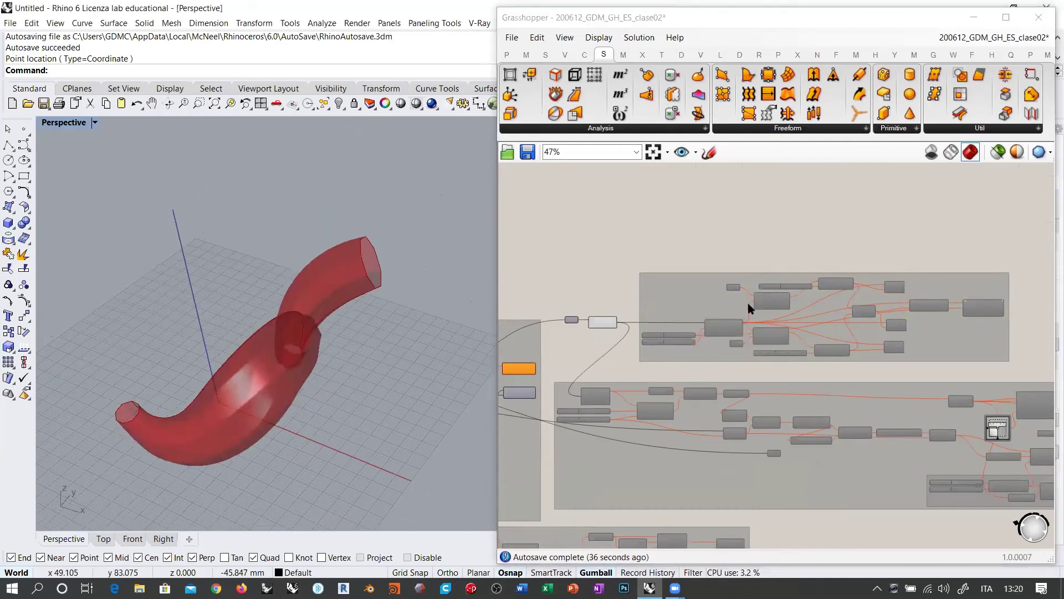
# - Re-enable the surface deformation group's components and compare the deformed surface with the original loft
pyautogui.moveTo(923, 320); pyautogui.dragTo(819, 295, button='right')
pyautogui.scroll(-1, 830, 266)
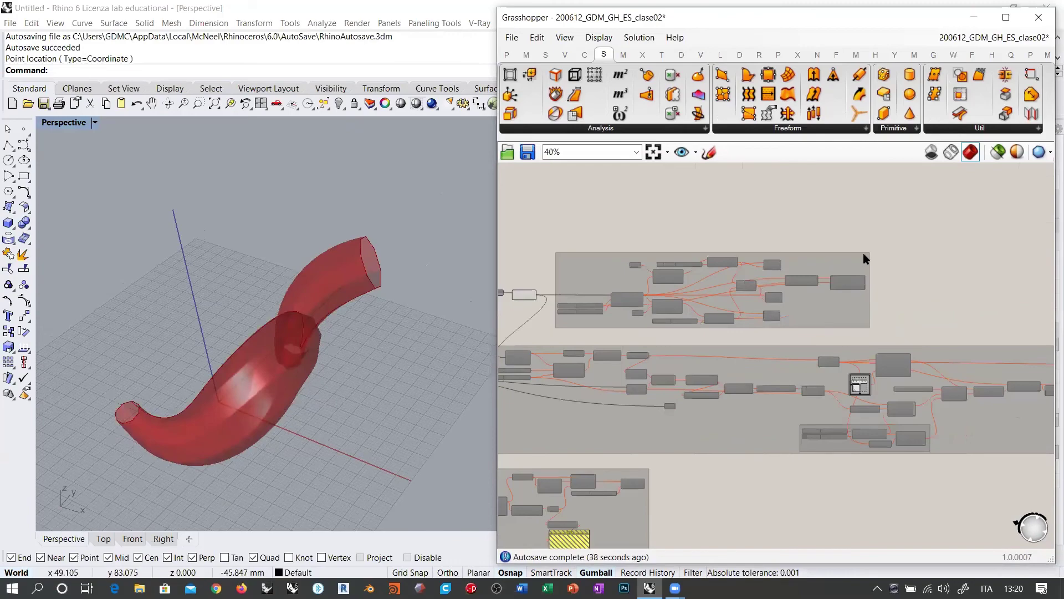
pyautogui.moveTo(889, 239); pyautogui.dragTo(542, 340)
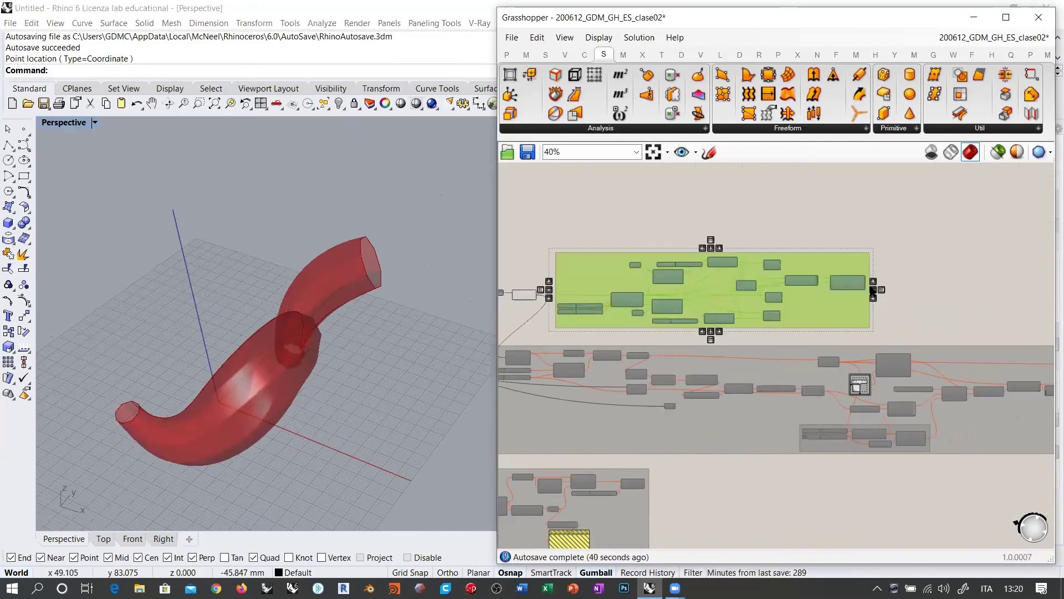
pyautogui.click(894, 274)
pyautogui.moveTo(432, 266); pyautogui.dragTo(388, 276, button='right')
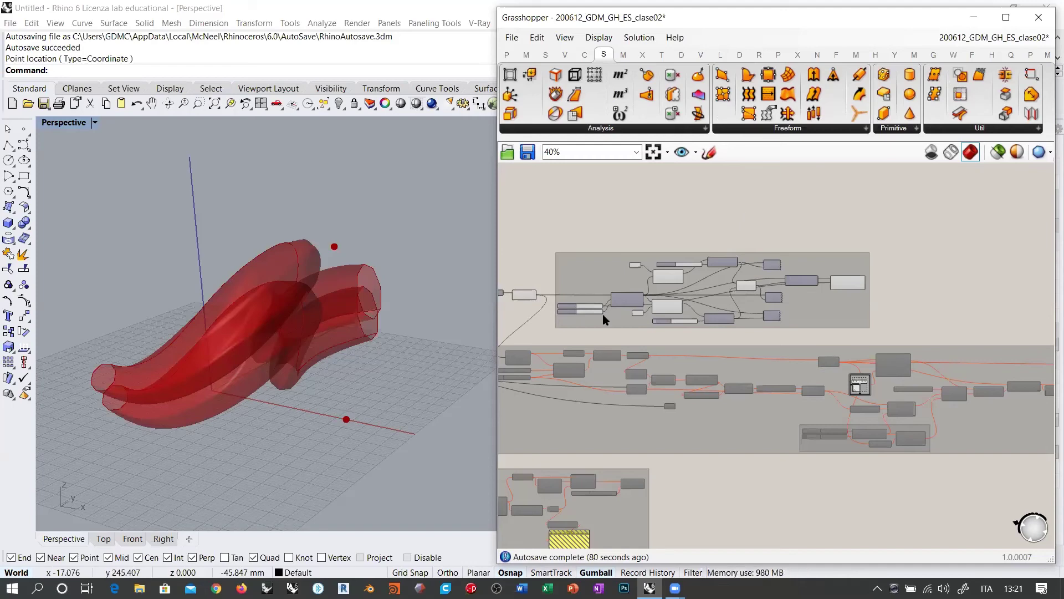
# - Enable the Deconstruct Brep component at the start of the panel division group below the deformation group
pyautogui.scroll(5, 603, 314)
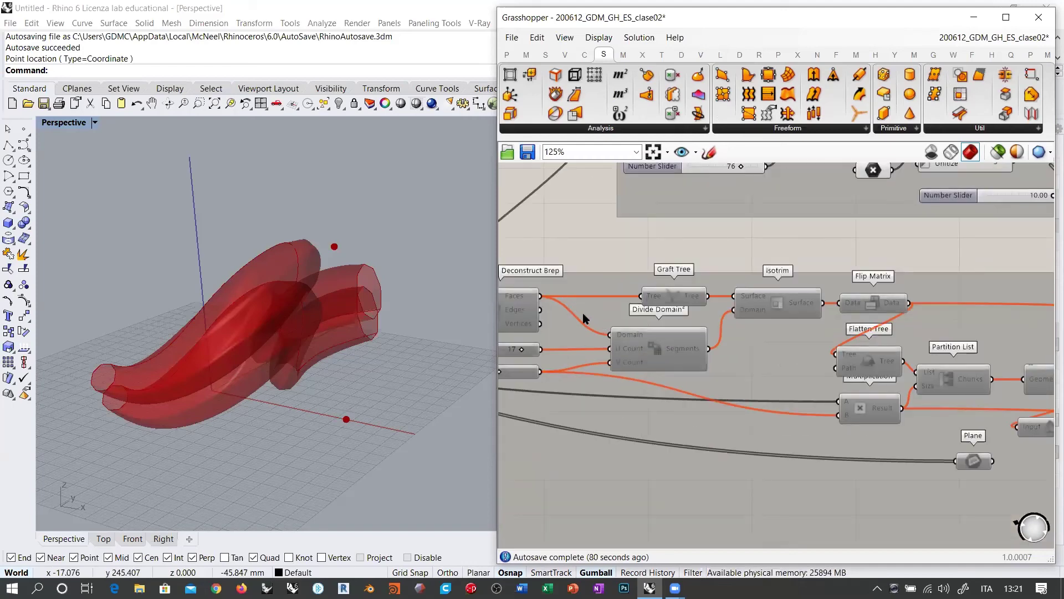
pyautogui.moveTo(583, 318); pyautogui.dragTo(701, 347, button='right')
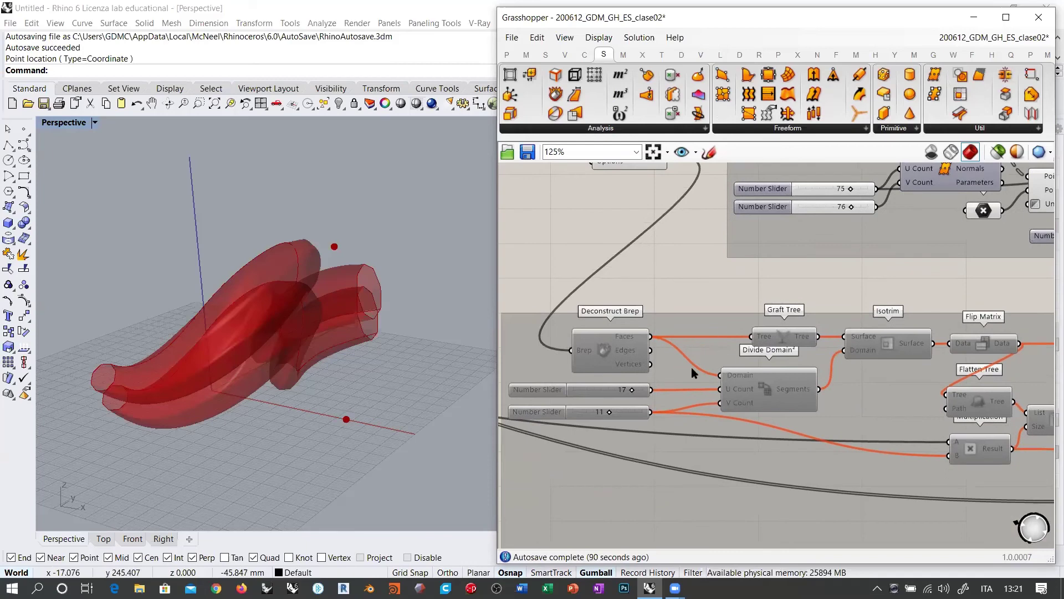
pyautogui.click(607, 349)
pyautogui.click(627, 354)
pyautogui.click(606, 358)
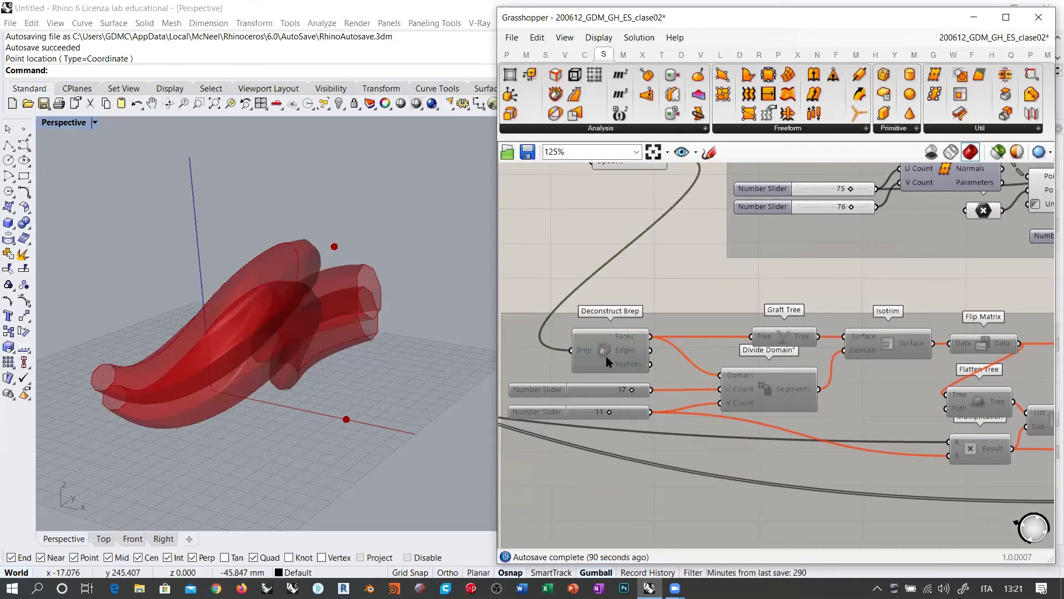
pyautogui.click(608, 359)
pyautogui.click(664, 292)
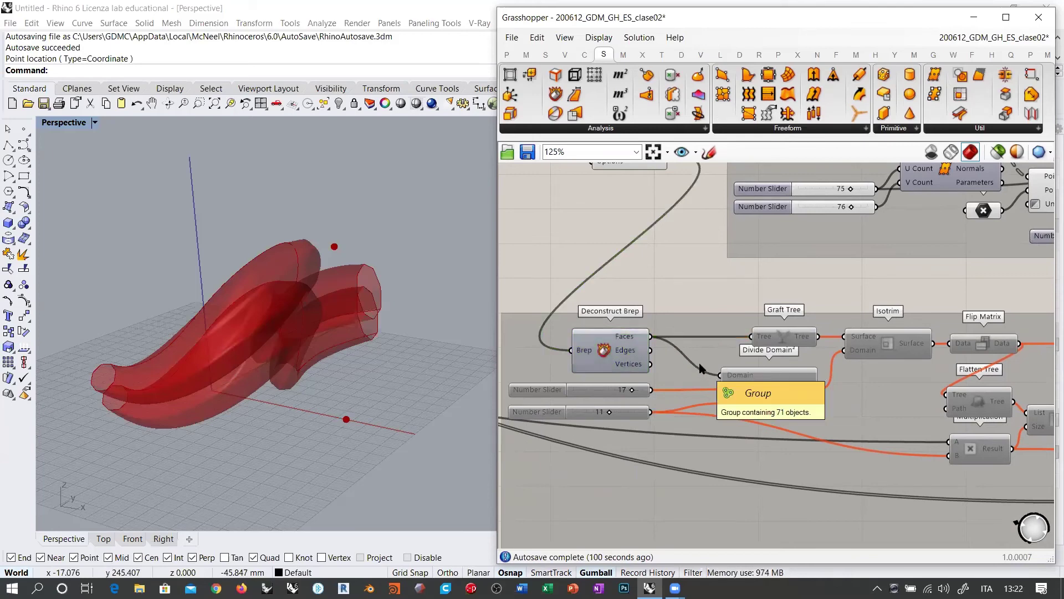
pyautogui.click(611, 393)
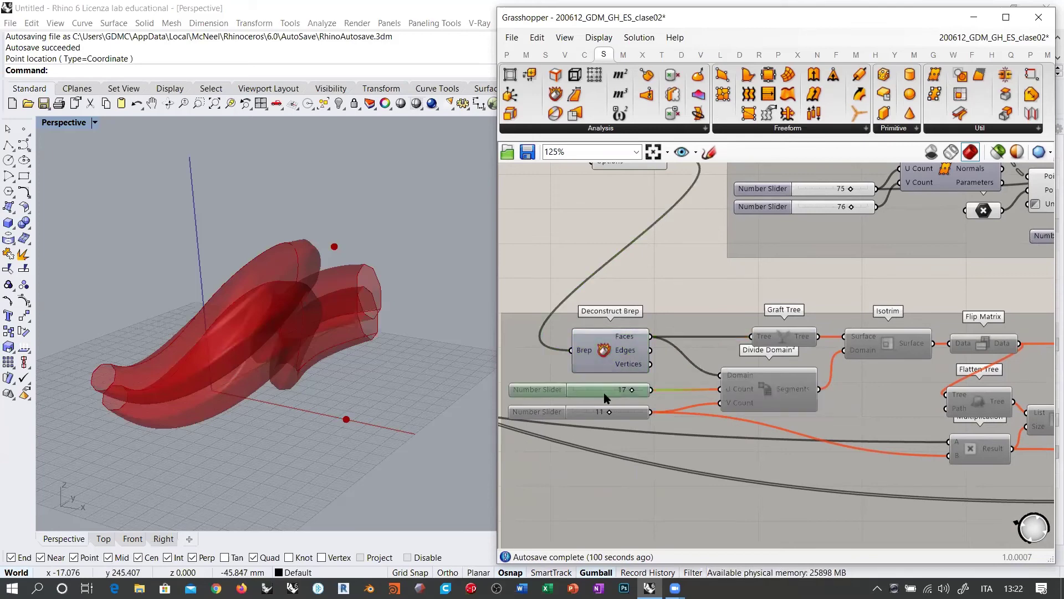
pyautogui.click(631, 392)
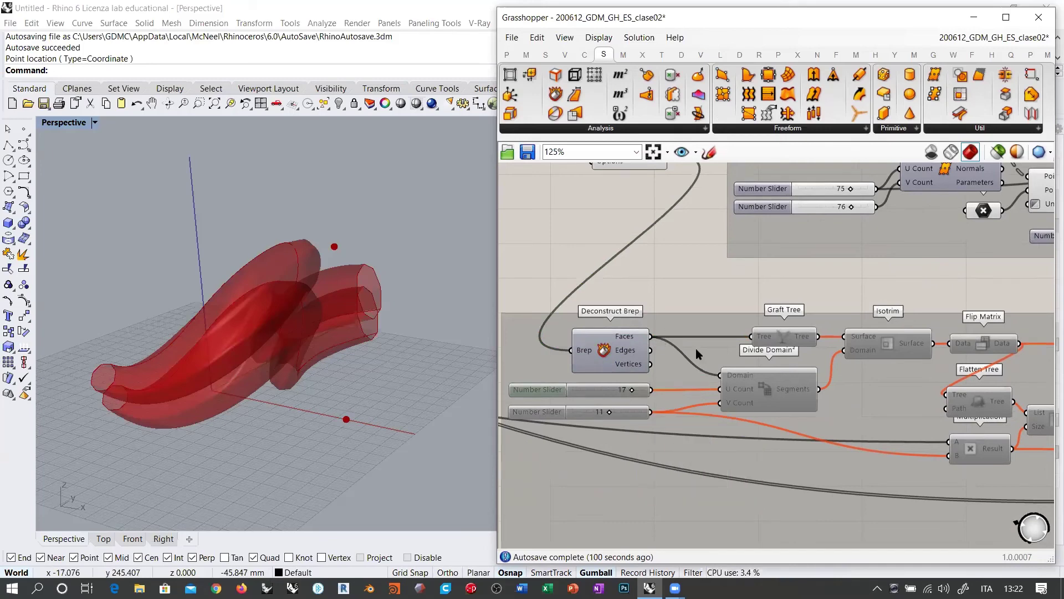
# - Disable the Deconstruct Brep component again
pyautogui.click(614, 352)
pyautogui.hotkey('ctrl', 'e')
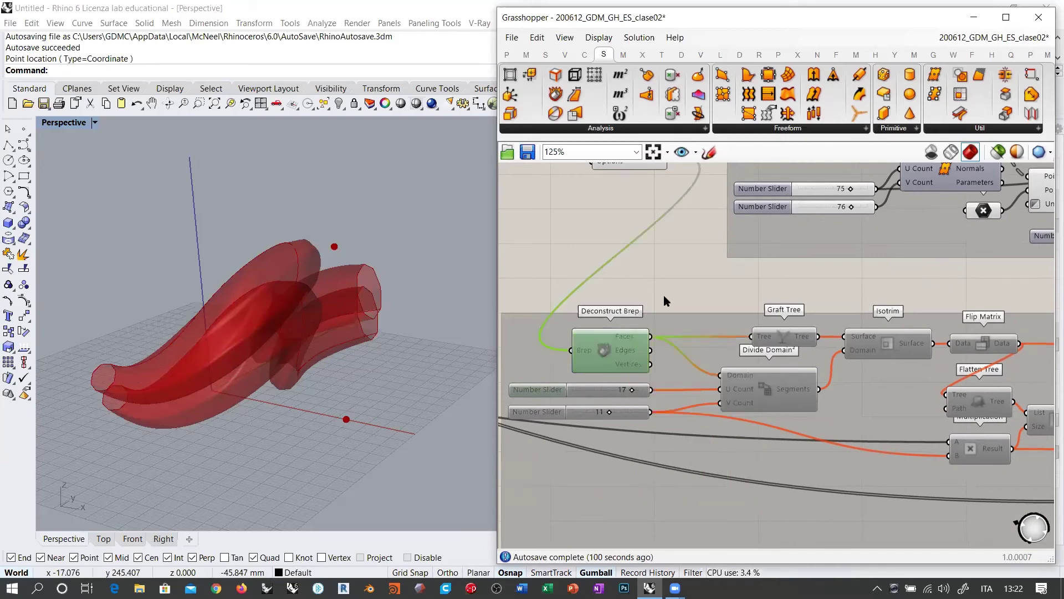
pyautogui.click(664, 295)
# - Disable every component in the surface deformation group
pyautogui.scroll(-5, 588, 353)
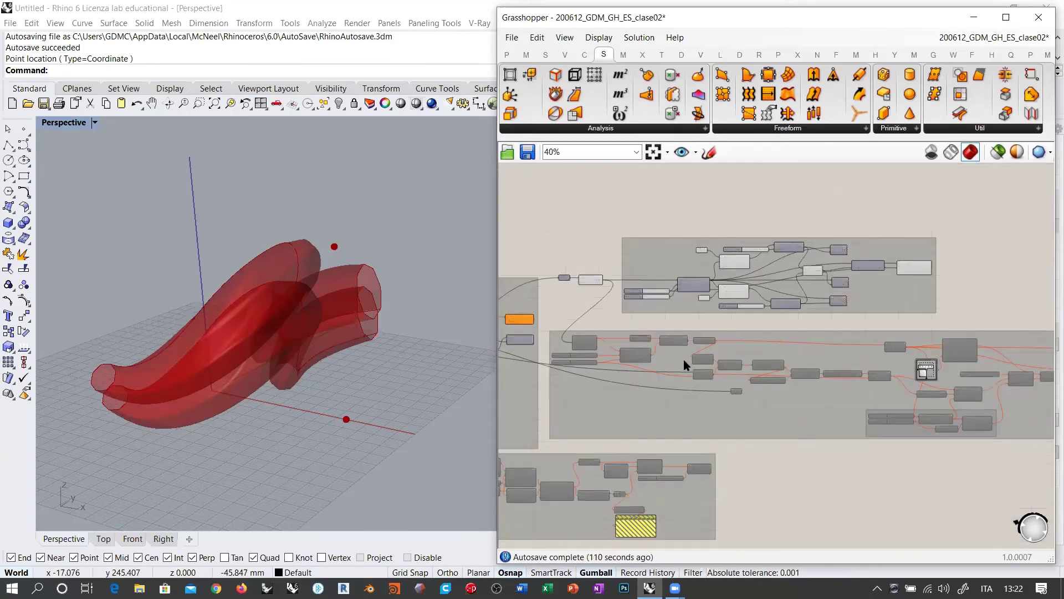
pyautogui.moveTo(675, 328); pyautogui.dragTo(606, 337, button='right')
pyautogui.scroll(-3, 607, 342)
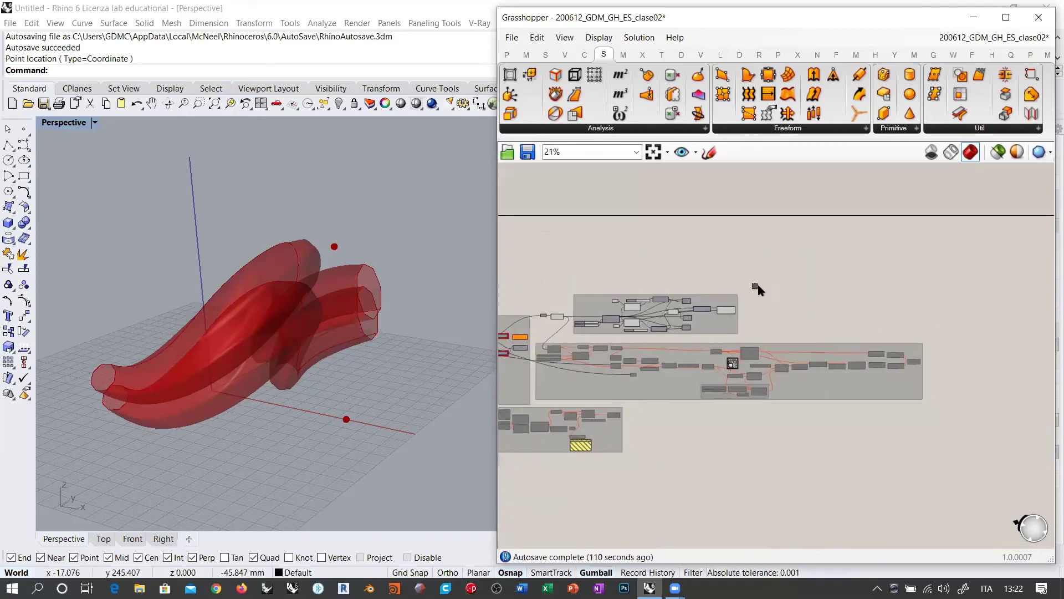
pyautogui.moveTo(759, 285); pyautogui.dragTo(575, 347)
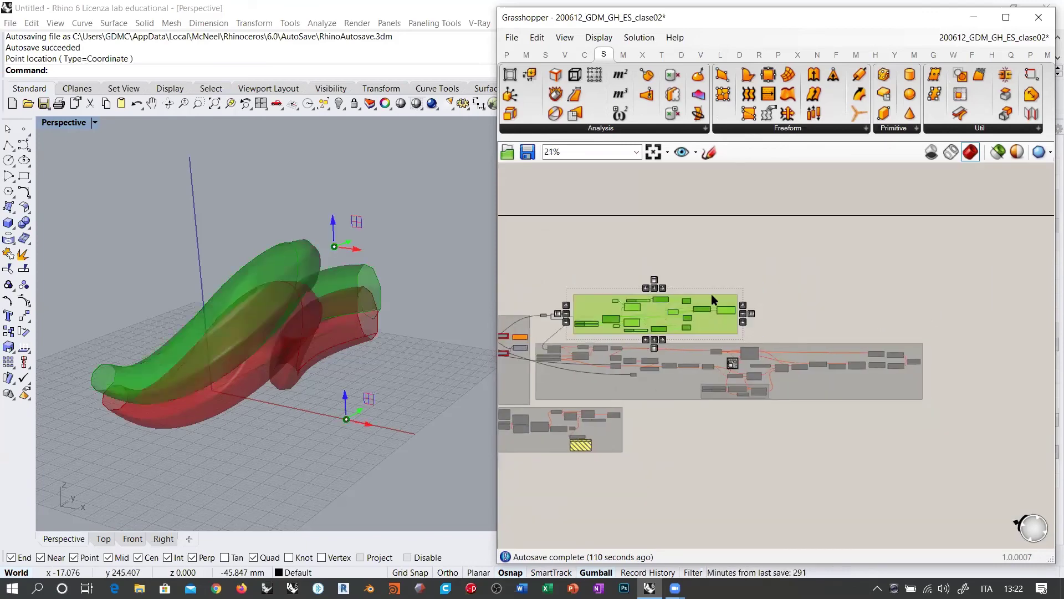
pyautogui.click(717, 256)
# - Turn off the Loft component's preview
pyautogui.scroll(5, 615, 304)
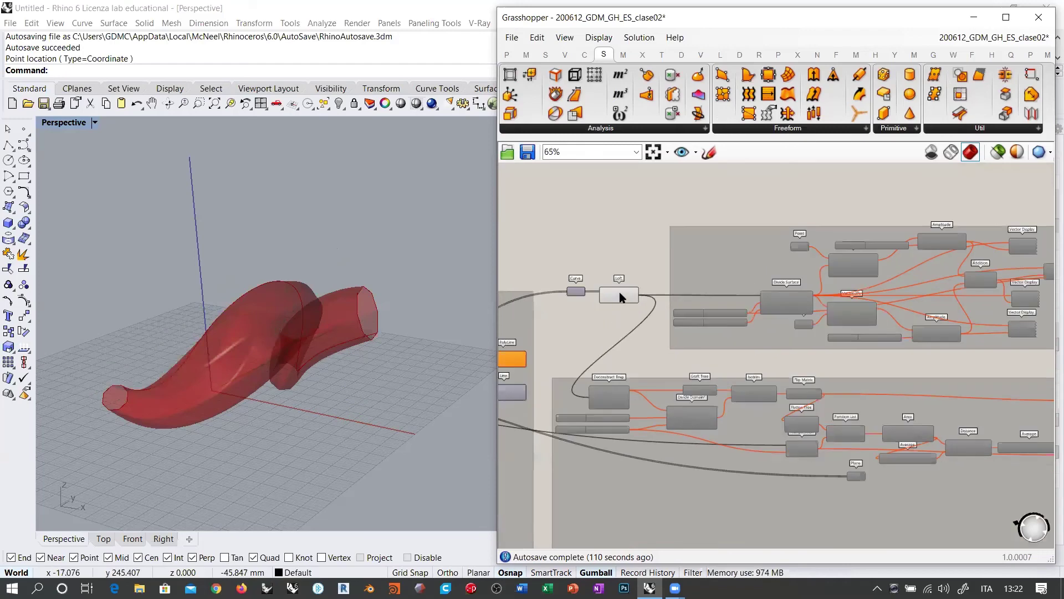
pyautogui.click(620, 293)
pyautogui.hotkey('ctrl', 'q')
pyautogui.scroll(-3, 631, 250)
pyautogui.moveTo(608, 334); pyautogui.dragTo(677, 344, button='right')
pyautogui.click(686, 243)
pyautogui.scroll(-2, 725, 317)
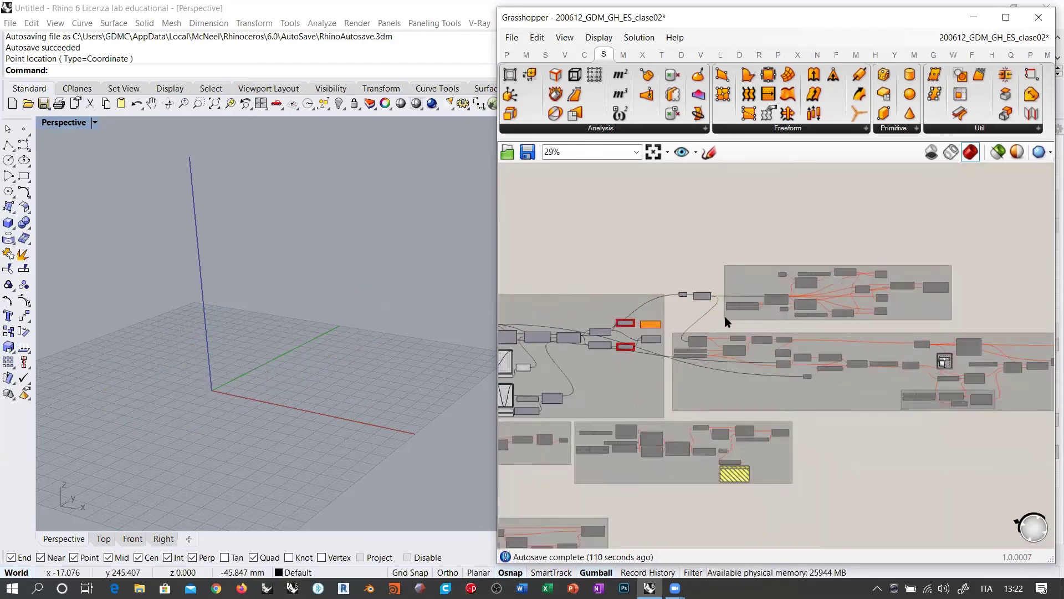
# - Widen the Grasshopper window and enable the first component group under the ATRACTORES label
pyautogui.scroll(-4, 725, 318)
pyautogui.moveTo(595, 380); pyautogui.dragTo(756, 340, button='right')
pyautogui.scroll(1, 631, 392)
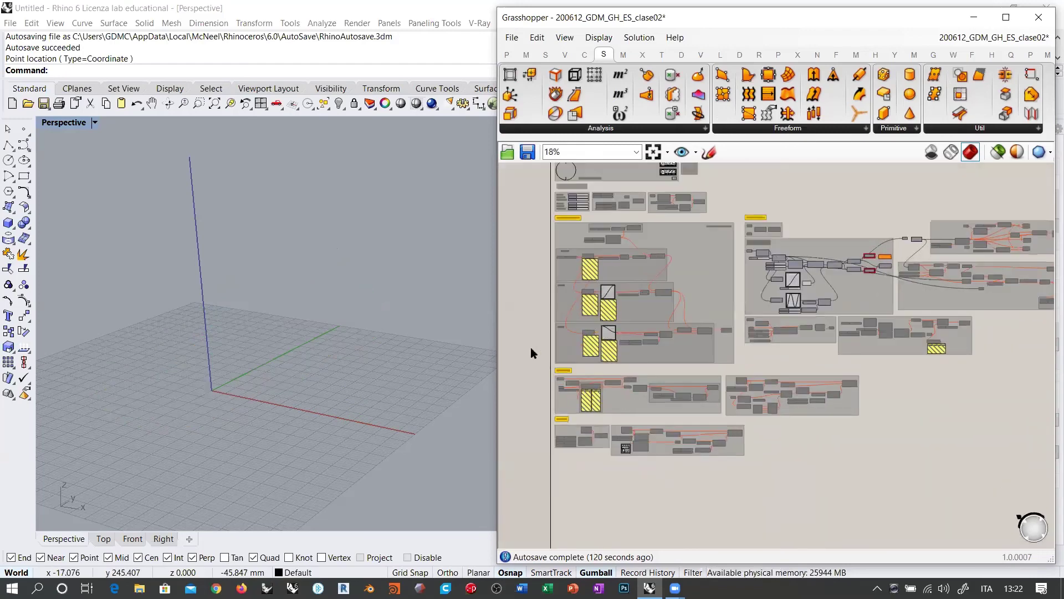
pyautogui.moveTo(495, 337); pyautogui.dragTo(398, 337)
pyautogui.scroll(3, 657, 388)
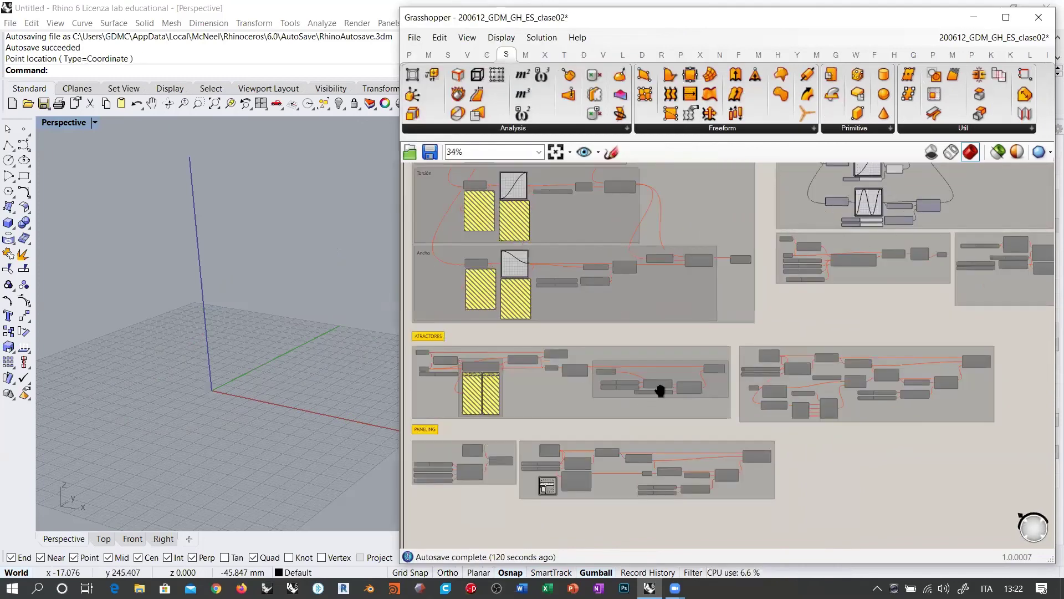
pyautogui.moveTo(729, 351); pyautogui.dragTo(774, 349, button='right')
pyautogui.moveTo(778, 345); pyautogui.dragTo(474, 416)
pyautogui.click(431, 336)
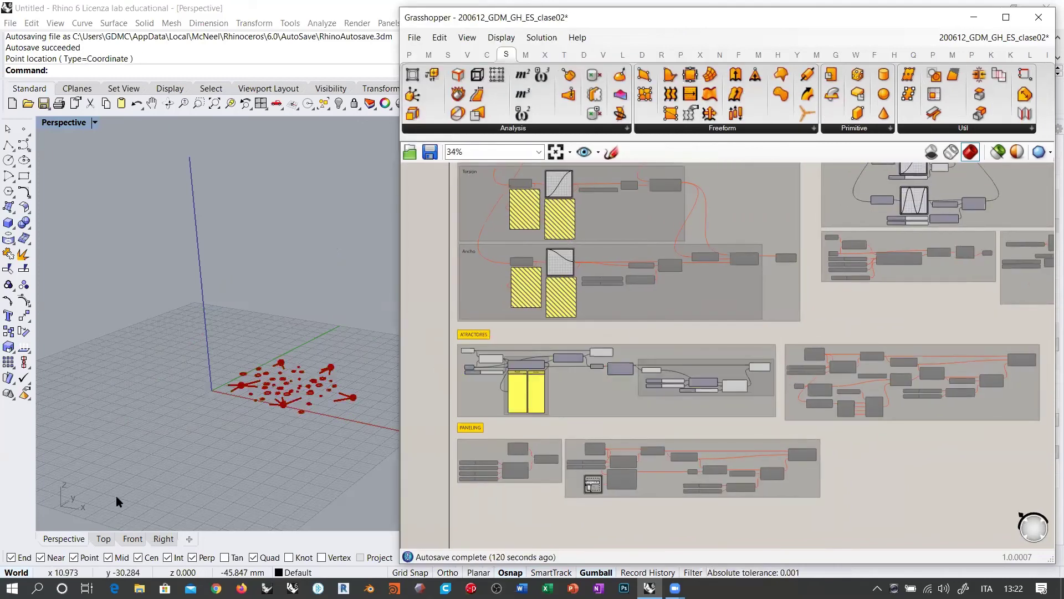
# - Switch the Rhino viewport to the Top view and frame the attractor points together with their Distance and Smaller Than components
pyautogui.click(104, 538)
pyautogui.scroll(2, 239, 379)
pyautogui.scroll(-4, 191, 377)
pyautogui.moveTo(190, 378); pyautogui.dragTo(165, 409, button='right')
pyautogui.moveTo(594, 366); pyautogui.dragTo(743, 355, button='right')
pyautogui.scroll(4, 527, 328)
pyautogui.scroll(4, 782, 325)
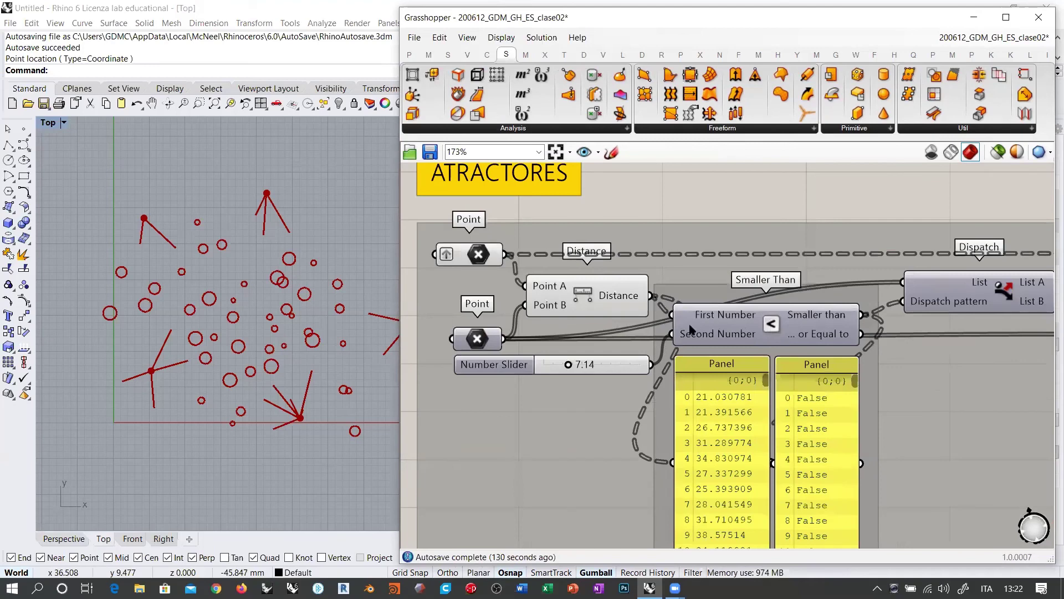
# - Set the slider feeding Smaller Than to 1.00 and review the chain through Dispatch and Line
pyautogui.moveTo(568, 364); pyautogui.dragTo(539, 366)
pyautogui.moveTo(645, 371); pyautogui.dragTo(522, 380, button='right')
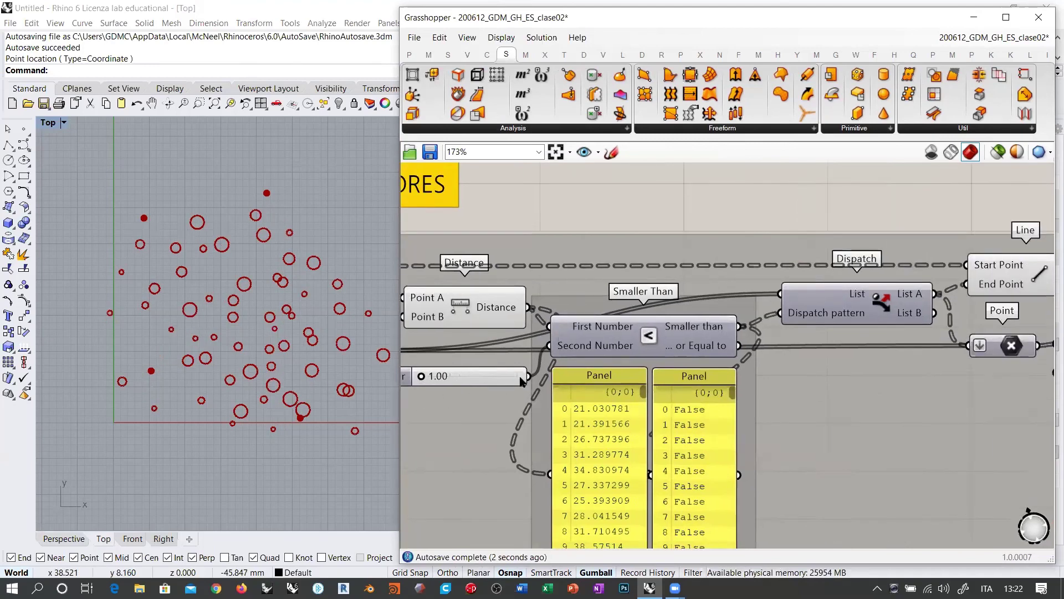
pyautogui.scroll(-2, 522, 379)
pyautogui.moveTo(870, 356); pyautogui.dragTo(614, 351, button='right')
pyautogui.scroll(-3, 477, 350)
pyautogui.scroll(3, 480, 326)
pyautogui.scroll(2, 482, 366)
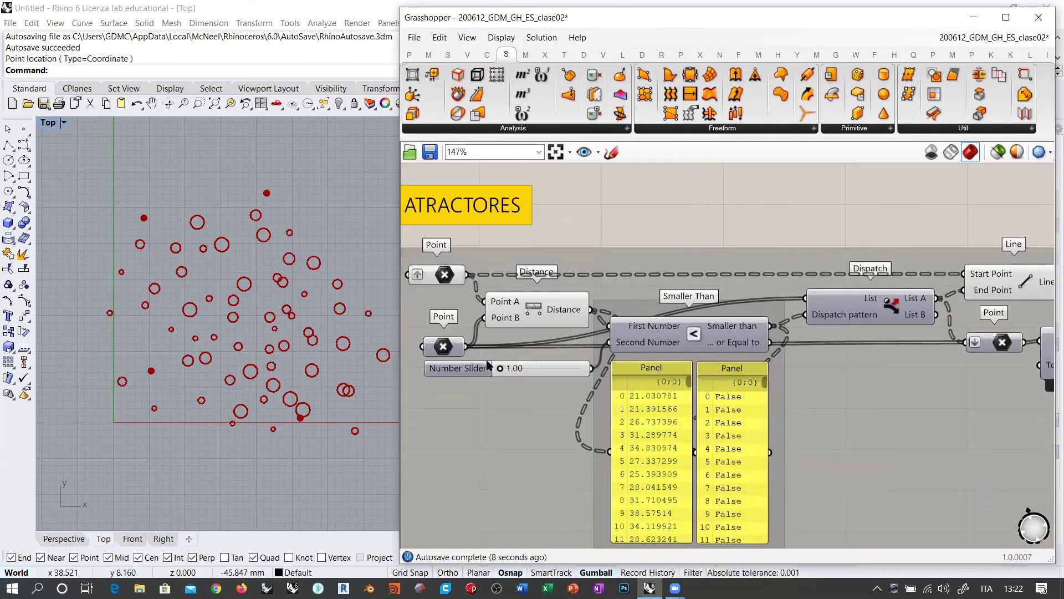
# - Set the Smaller Than threshold slider to 7.36
pyautogui.click(486, 369)
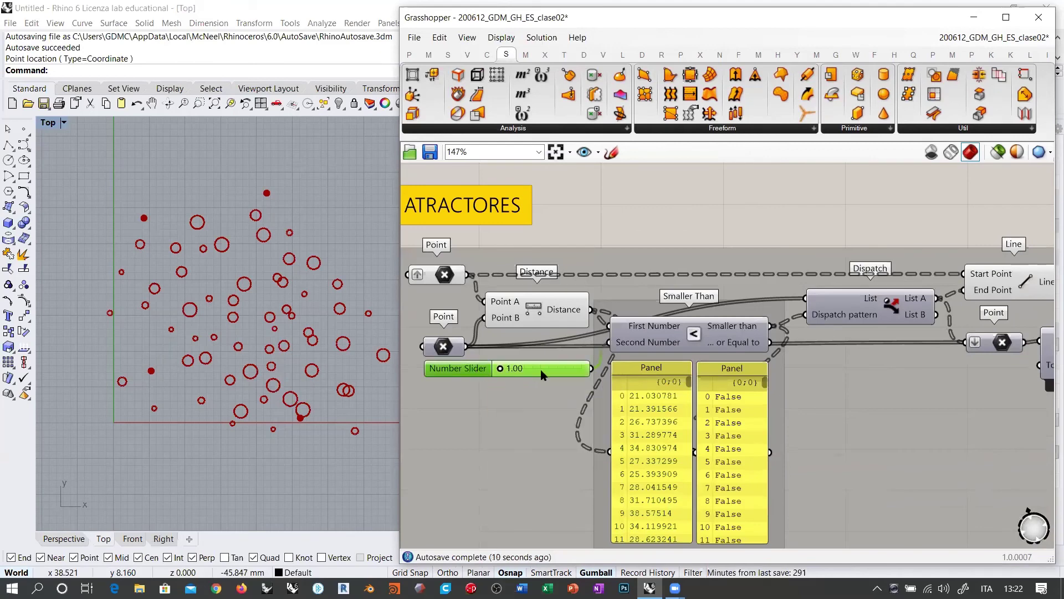
pyautogui.click(476, 384)
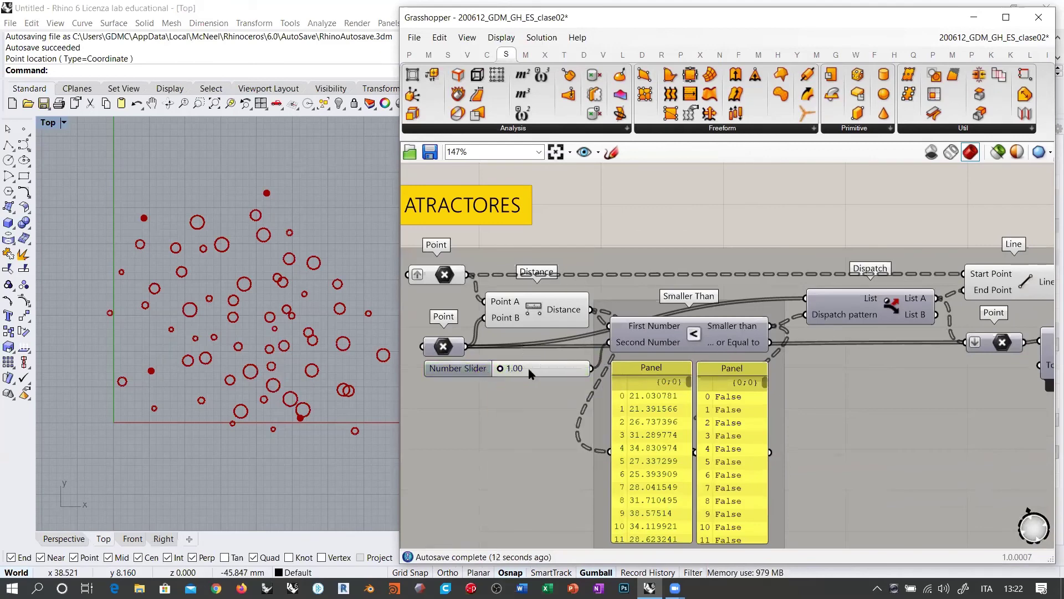
pyautogui.moveTo(506, 371)
pyautogui.mouseDown()
pyautogui.moveTo(540, 371)
pyautogui.moveTo(526, 370)
pyautogui.mouseUp()
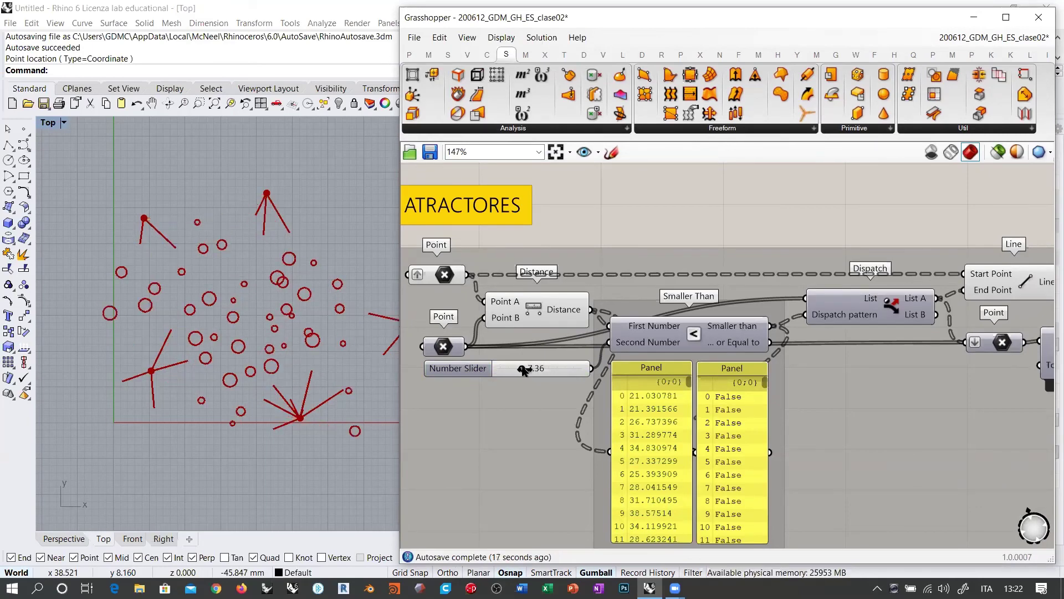
# - Replace the upper Point parameter's attractors with a single point placed in the upper part of the circle field
pyautogui.moveTo(561, 338); pyautogui.dragTo(505, 374, button='right')
pyautogui.scroll(-4, 505, 372)
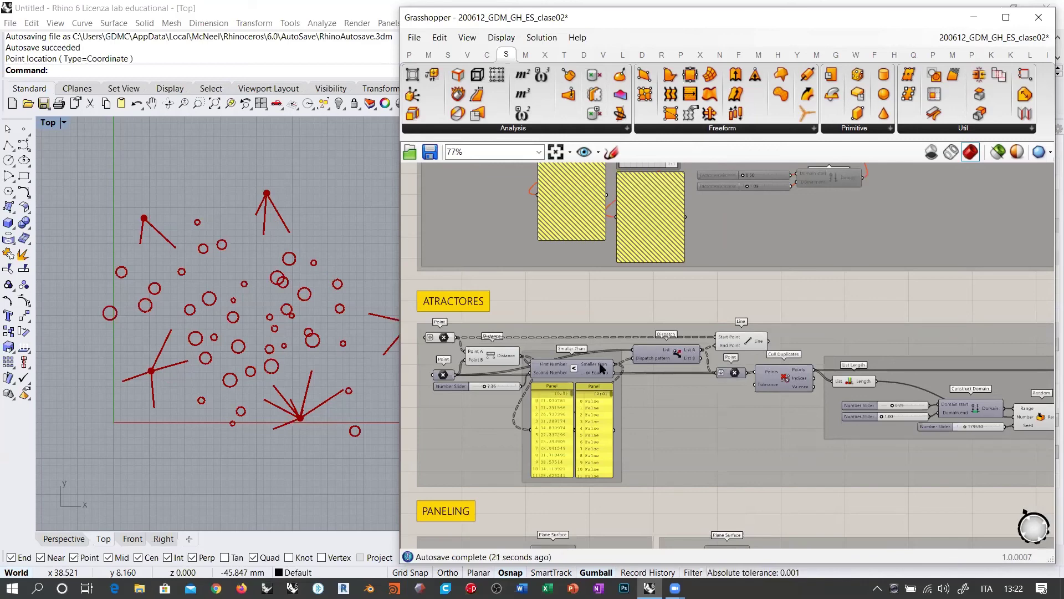
pyautogui.scroll(4, 499, 367)
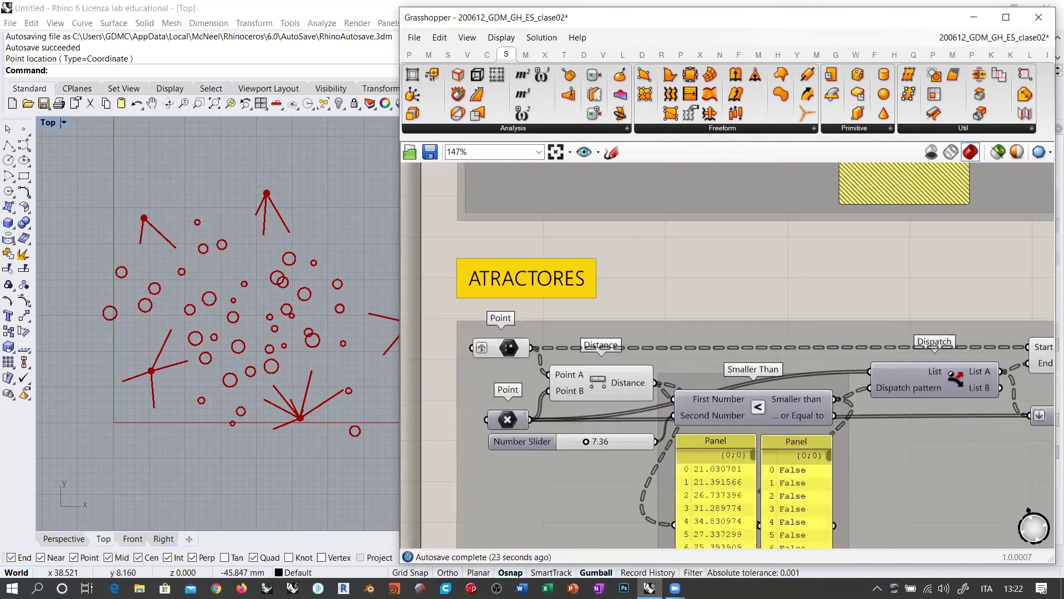
pyautogui.rightClick(508, 347)
pyautogui.click(554, 475)
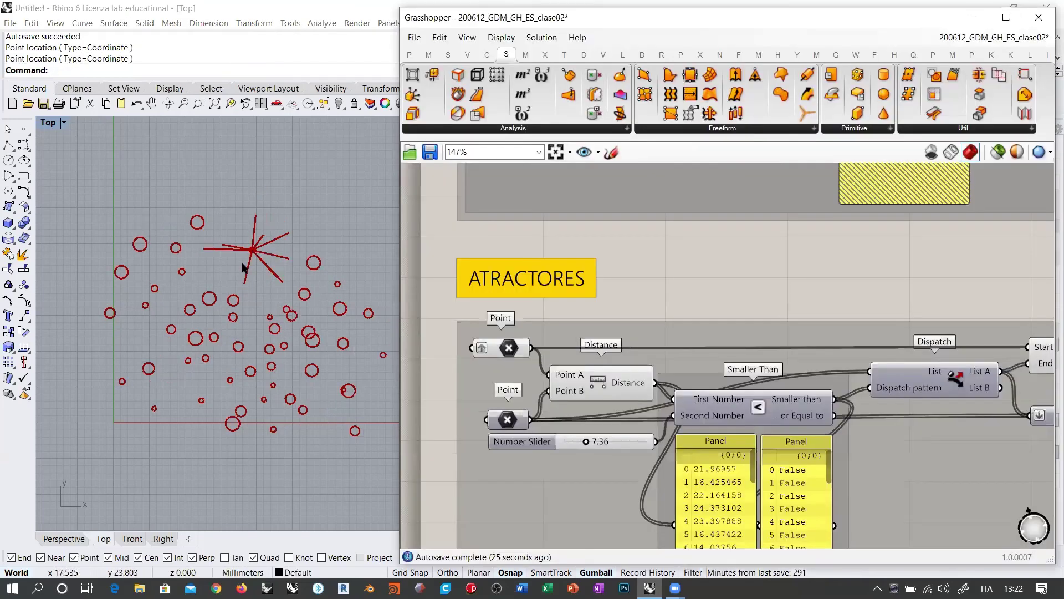
pyautogui.click(253, 249)
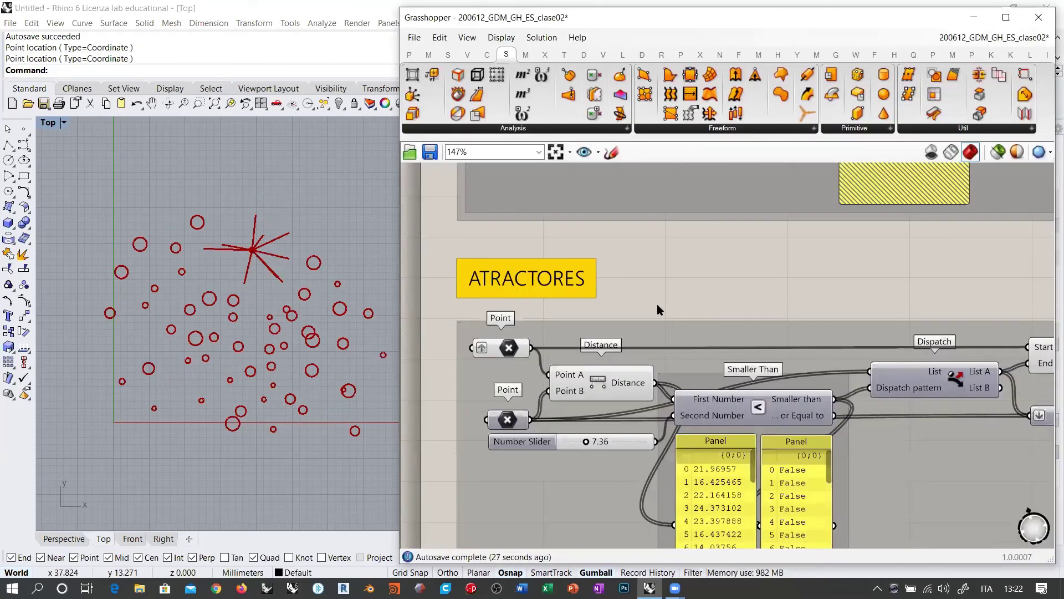
# - Lower the Smaller Than threshold slider to 1.00
pyautogui.moveTo(665, 410); pyautogui.dragTo(654, 358, button='right')
pyautogui.moveTo(575, 389); pyautogui.dragTo(531, 390)
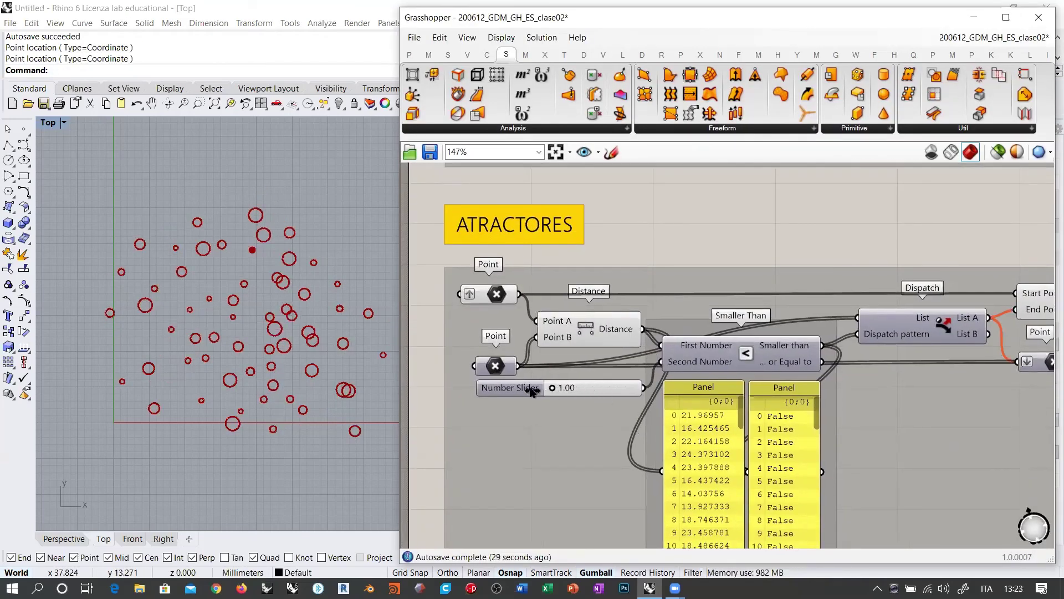
# - Review the chain from Dispatch and Line through Cull Duplicates, List Length and Random to the Circle component
pyautogui.moveTo(687, 386); pyautogui.dragTo(322, 398, button='right')
pyautogui.scroll(3, 633, 327)
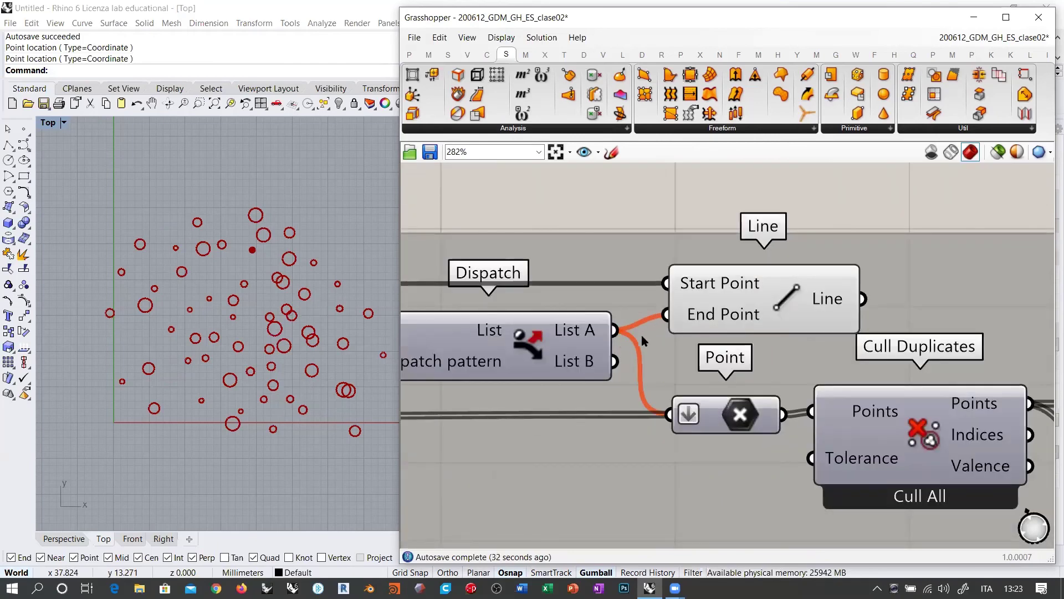
pyautogui.scroll(-5, 643, 340)
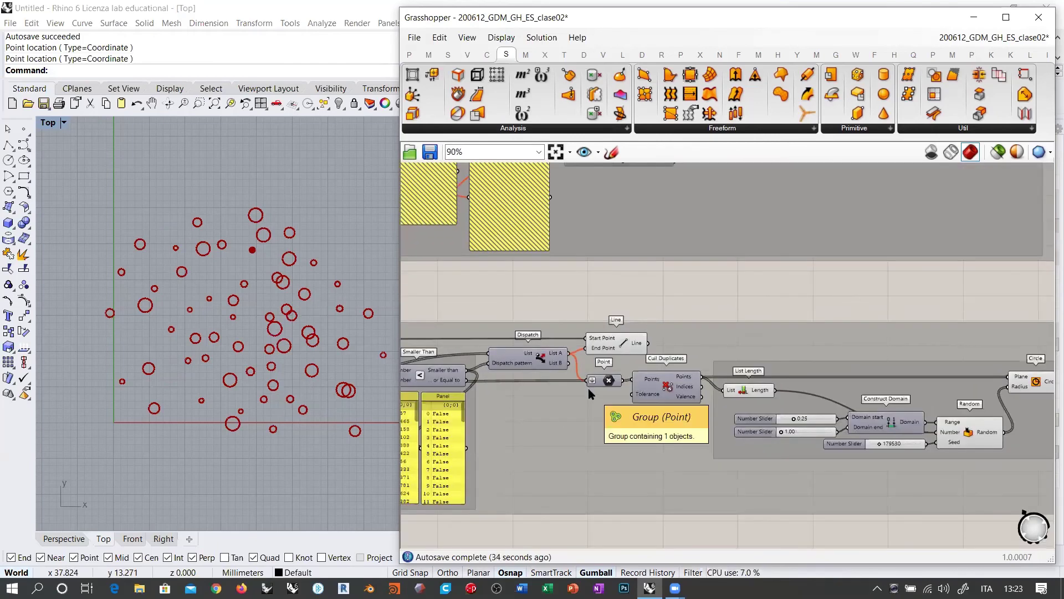
pyautogui.moveTo(655, 398); pyautogui.dragTo(568, 389, button='right')
pyautogui.scroll(-2, 686, 399)
pyautogui.moveTo(687, 399); pyautogui.dragTo(567, 376, button='right')
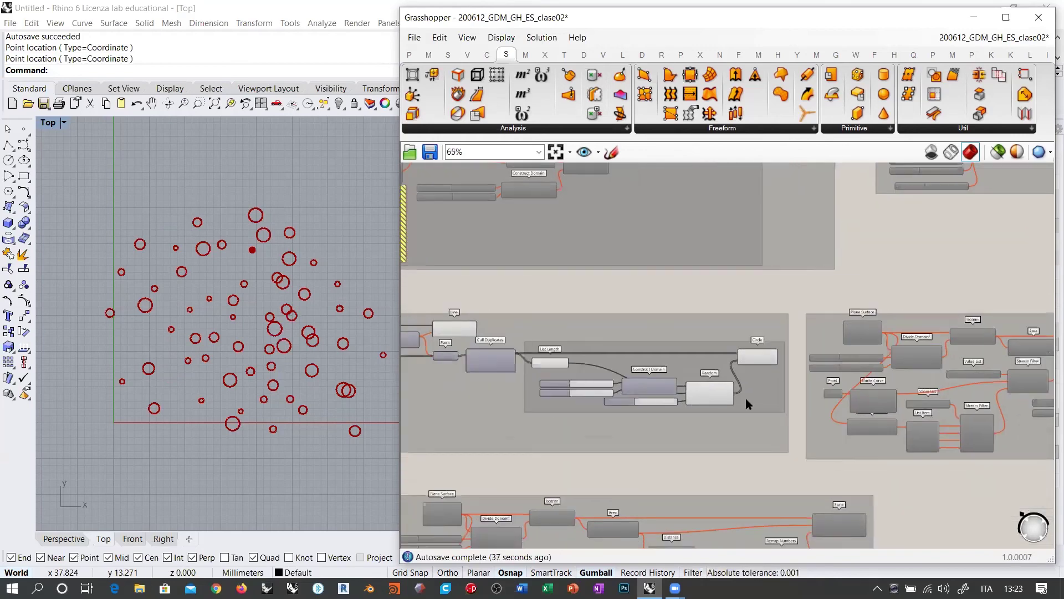
pyautogui.click(759, 354)
pyautogui.click(713, 298)
pyautogui.moveTo(565, 370); pyautogui.dragTo(802, 374, button='right')
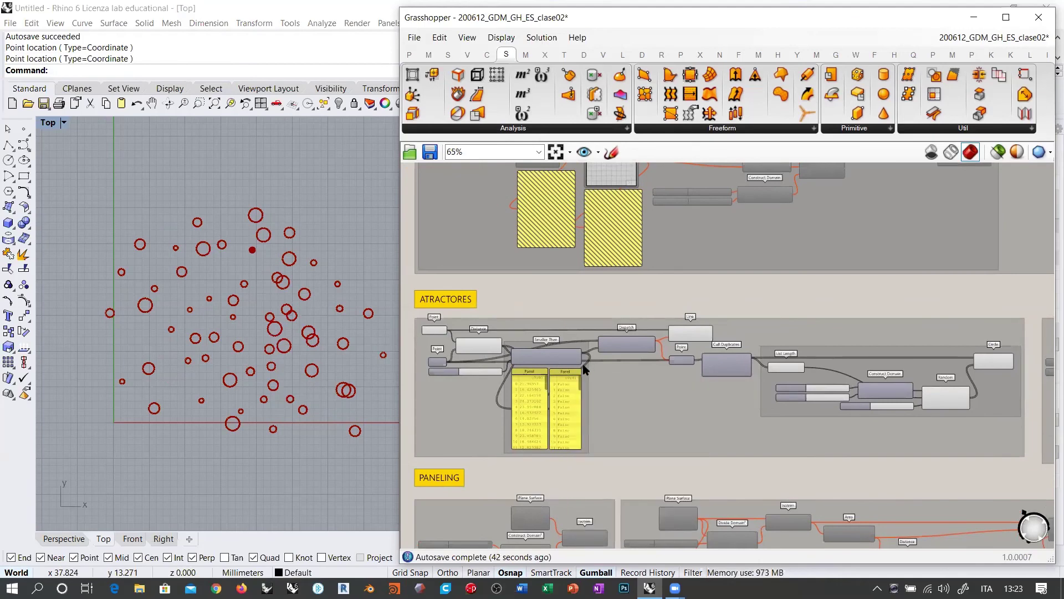
# - Examine how the attractor Point and Dispatch's List A and List B outputs relate to Line's start and end points
pyautogui.scroll(1, 584, 370)
pyautogui.scroll(1, 586, 372)
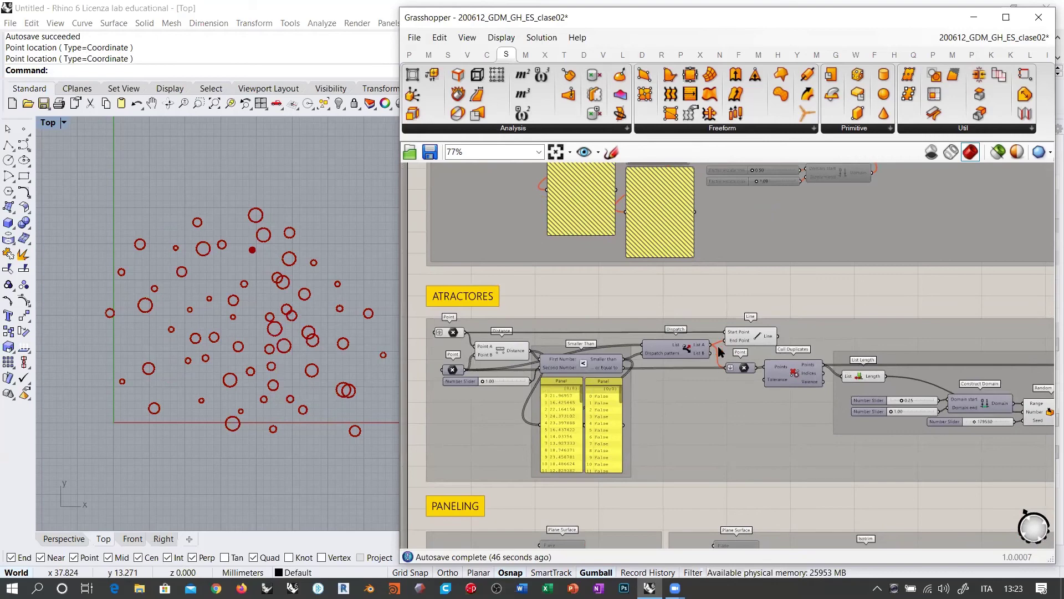
pyautogui.scroll(3, 513, 361)
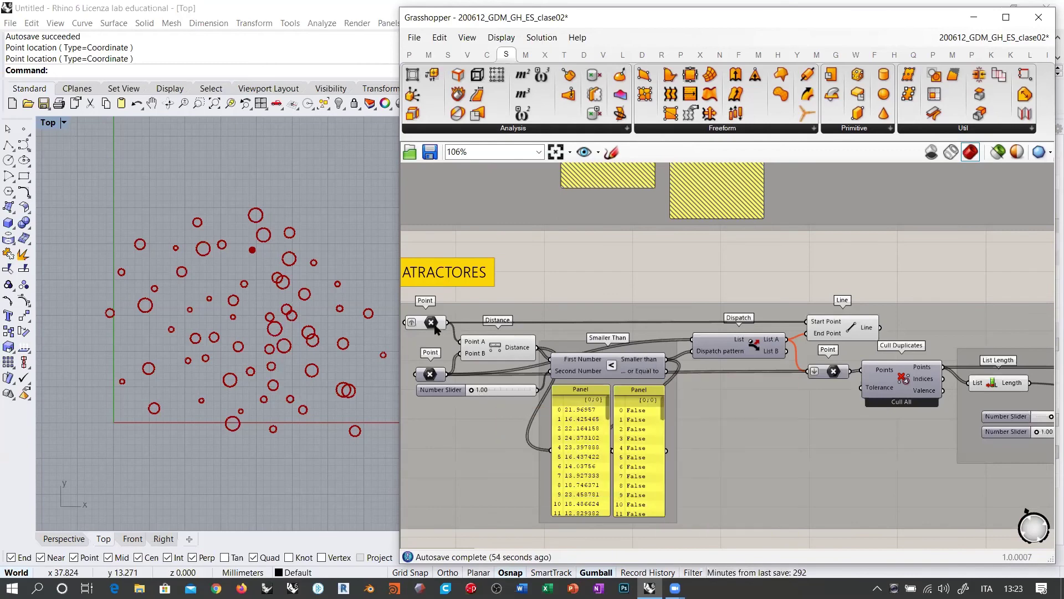
pyautogui.moveTo(695, 322); pyautogui.dragTo(511, 333, button='right')
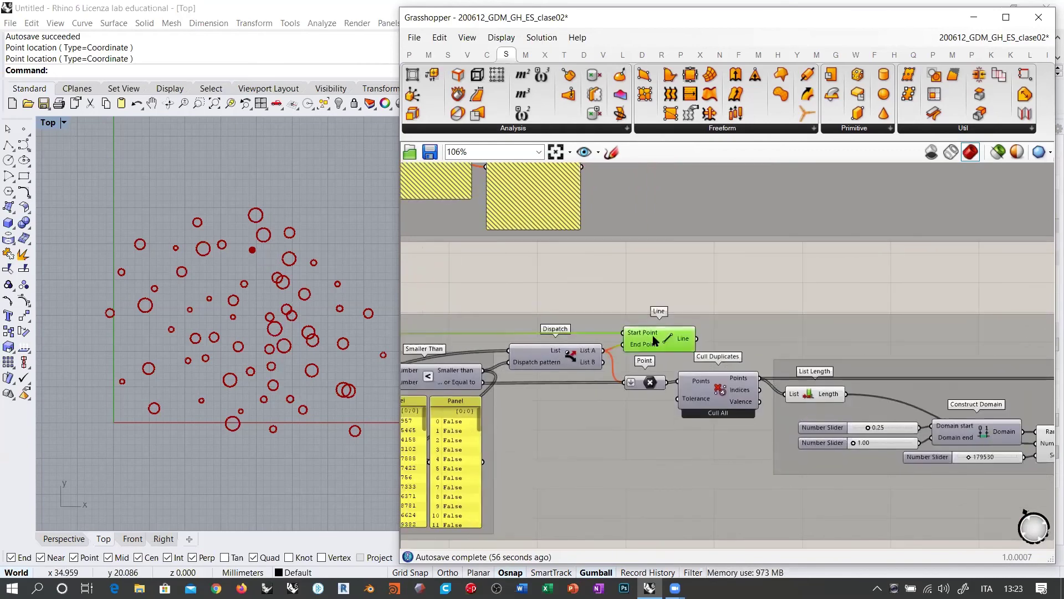
pyautogui.scroll(2, 590, 337)
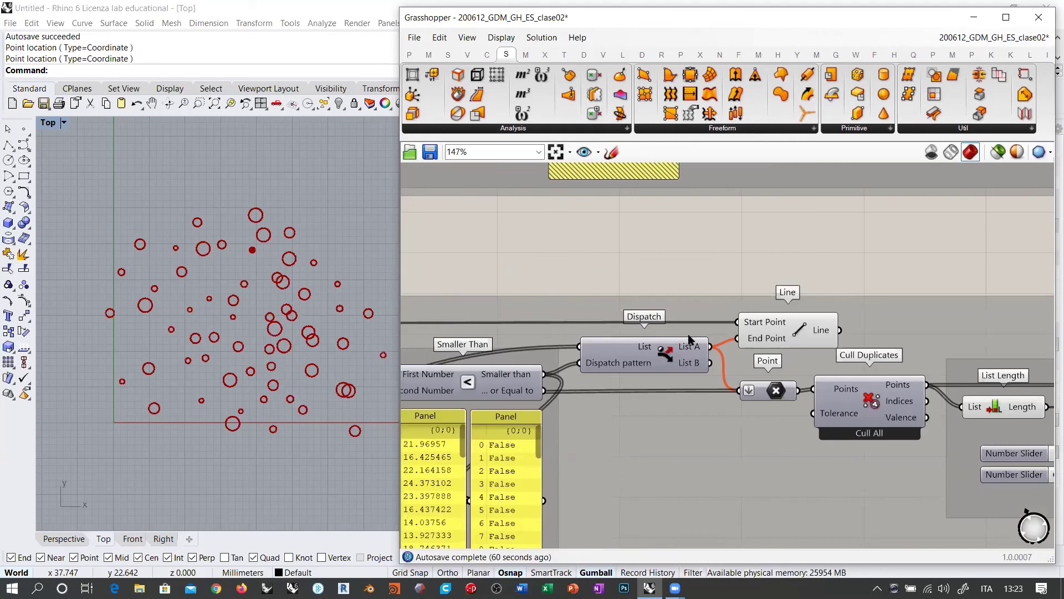
pyautogui.moveTo(693, 350)
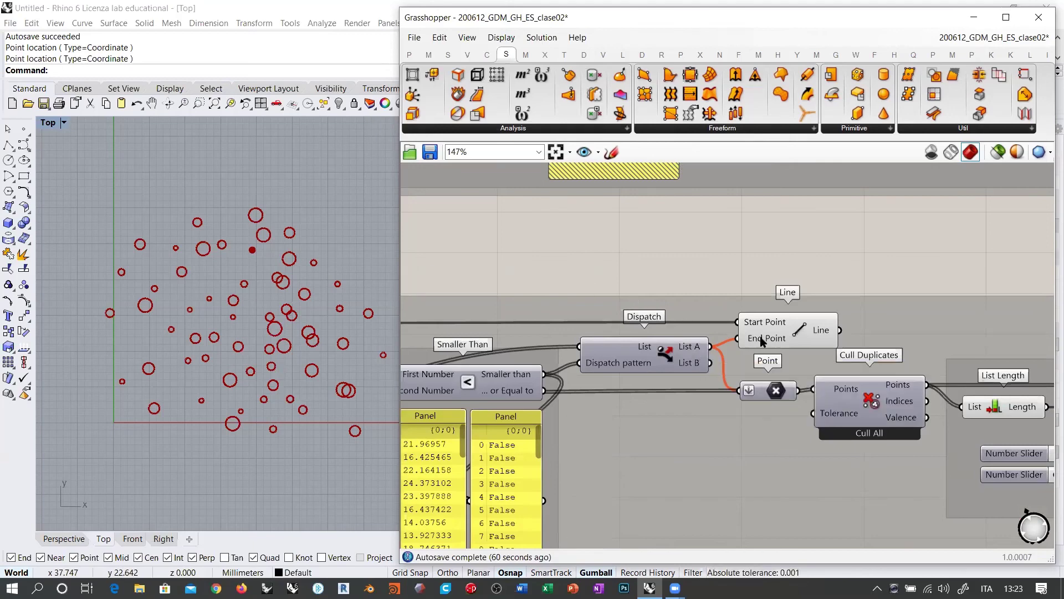
pyautogui.moveTo(768, 326)
pyautogui.moveTo(725, 369)
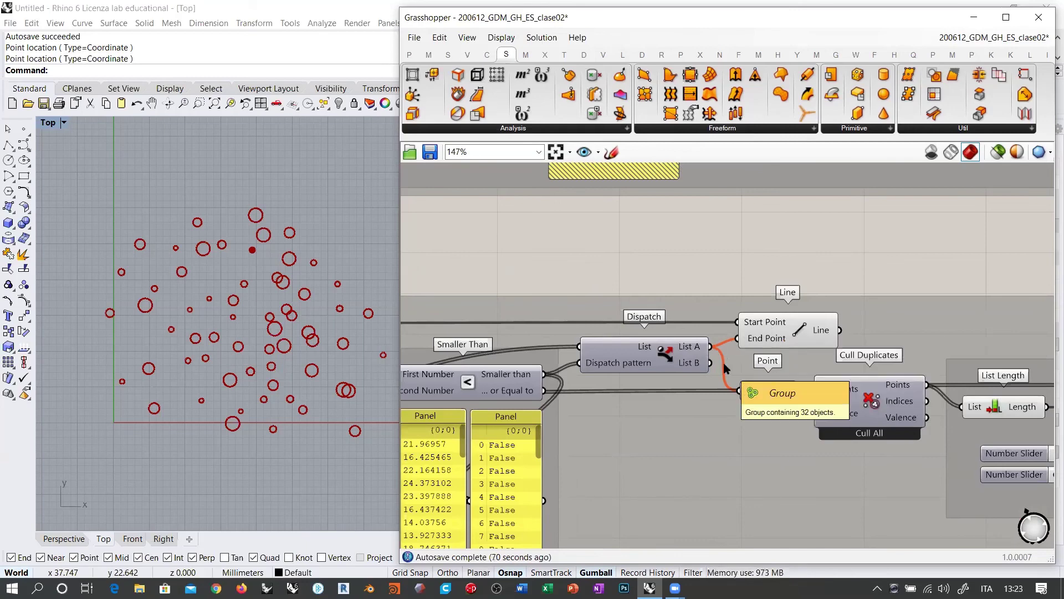
pyautogui.moveTo(704, 360); pyautogui.dragTo(645, 341, button='right')
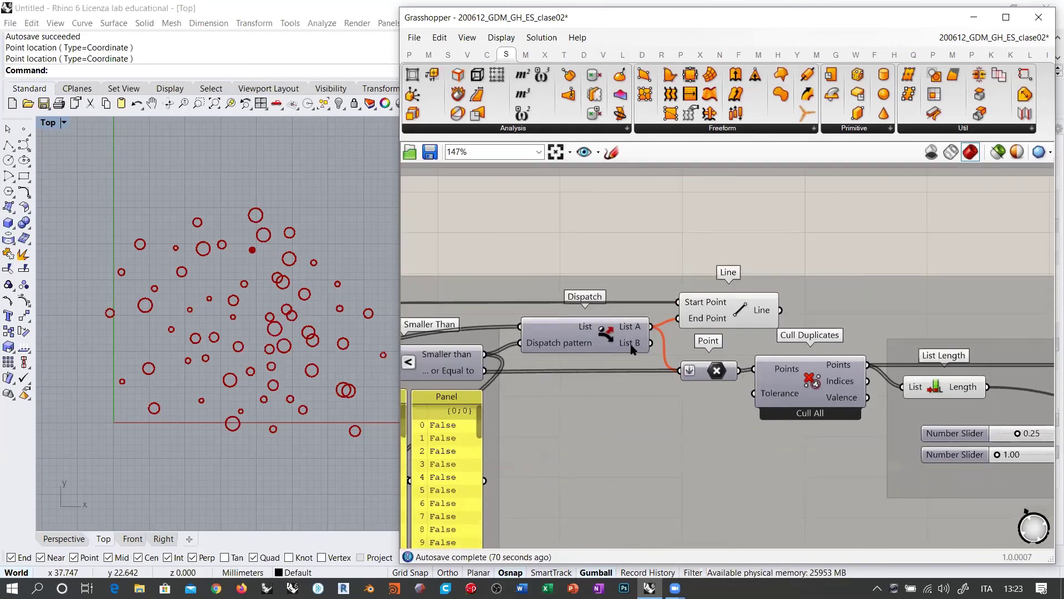
pyautogui.moveTo(633, 348)
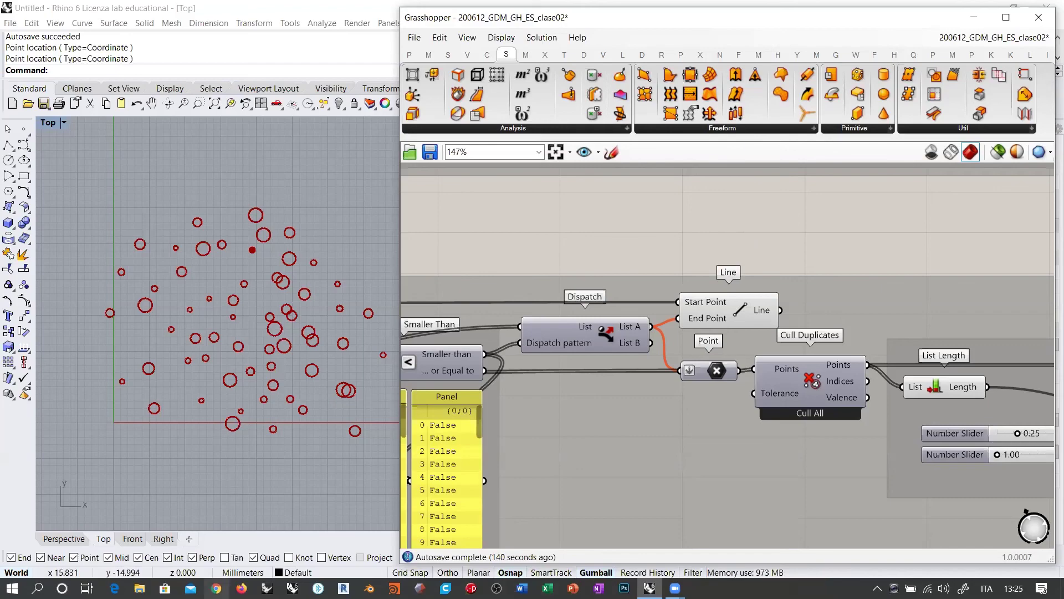
# - Switch to Chrome, load studio.youtube.com and maximize the browser window
pyautogui.click(216, 588)
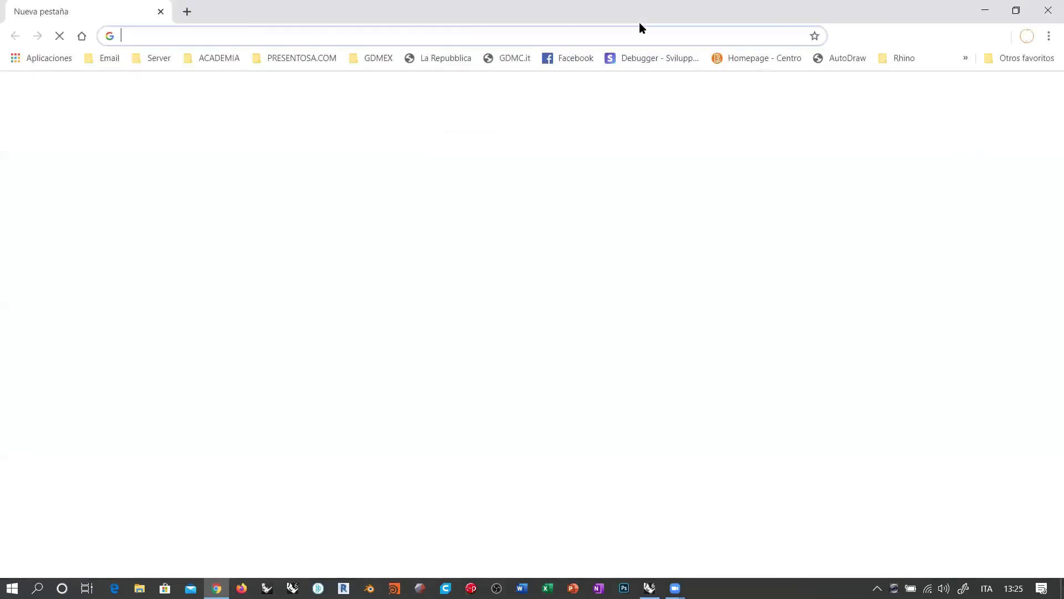
pyautogui.doubleClick(640, 24)
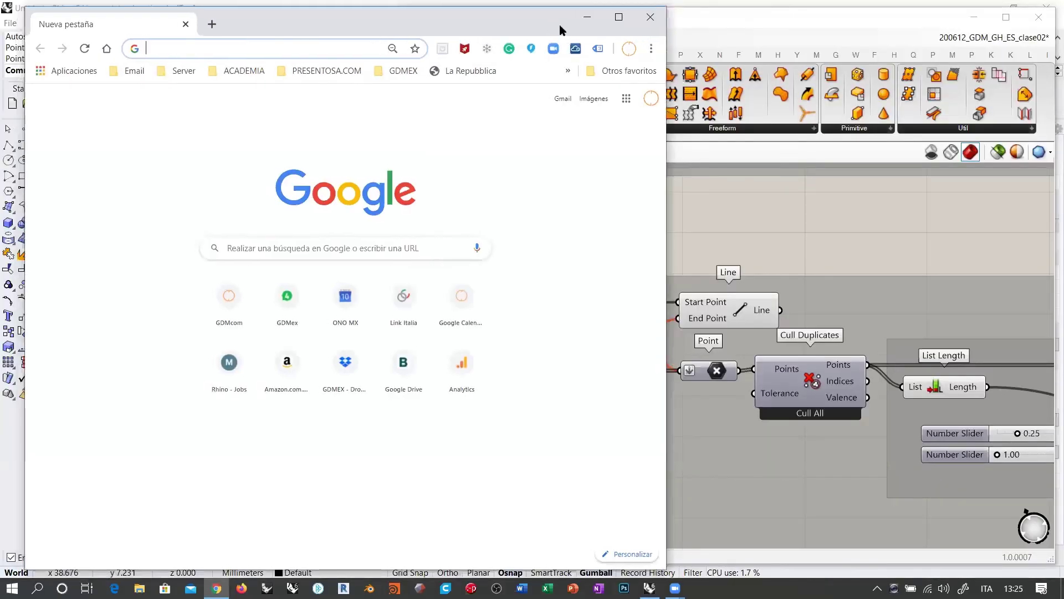
pyautogui.moveTo(560, 25); pyautogui.dragTo(560, 94)
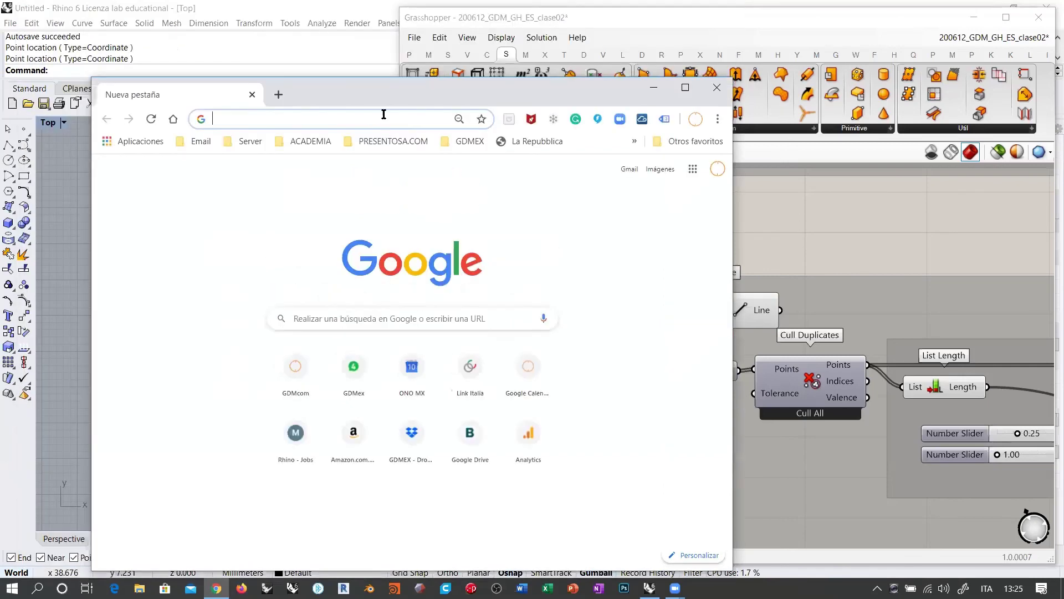
pyautogui.click(383, 119)
pyautogui.write('studio.youtube.com')
pyautogui.press('Return')
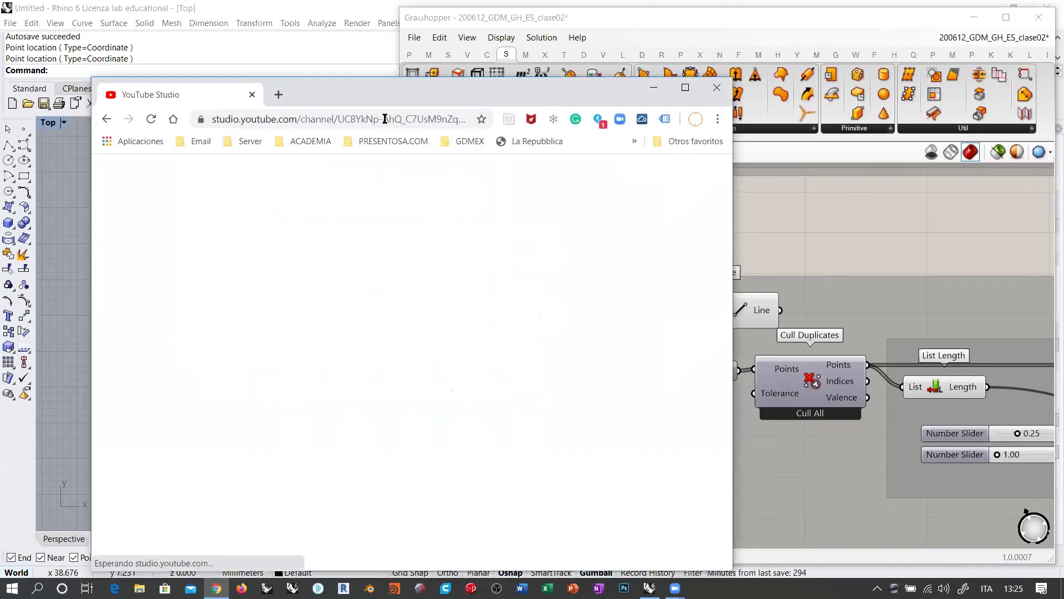
pyautogui.doubleClick(348, 88)
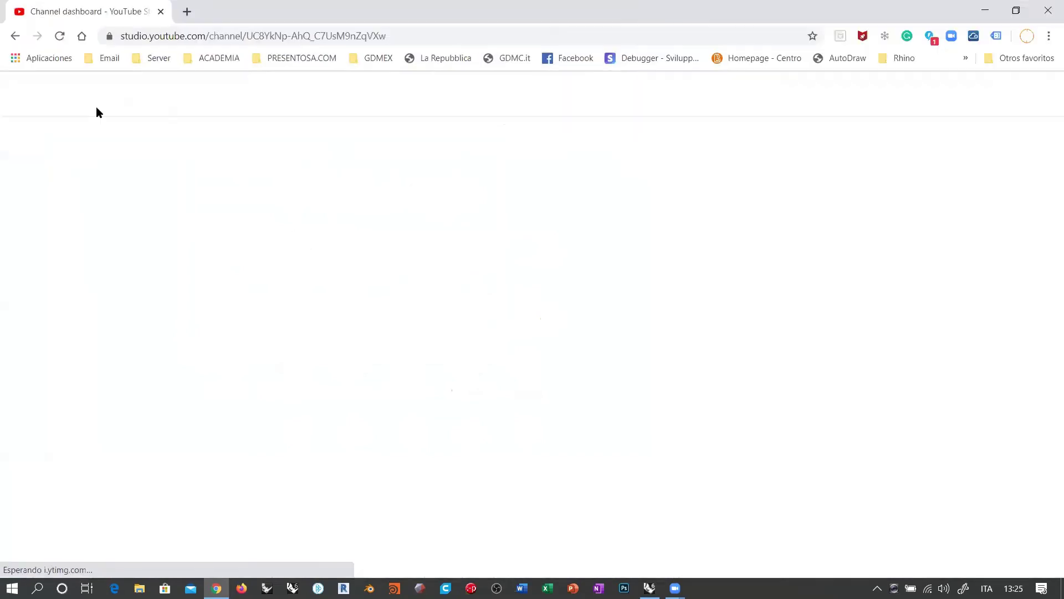
# - Go to the channel's playlists and open the Tutoriales Grasshopper playlist
pyautogui.click(65, 309)
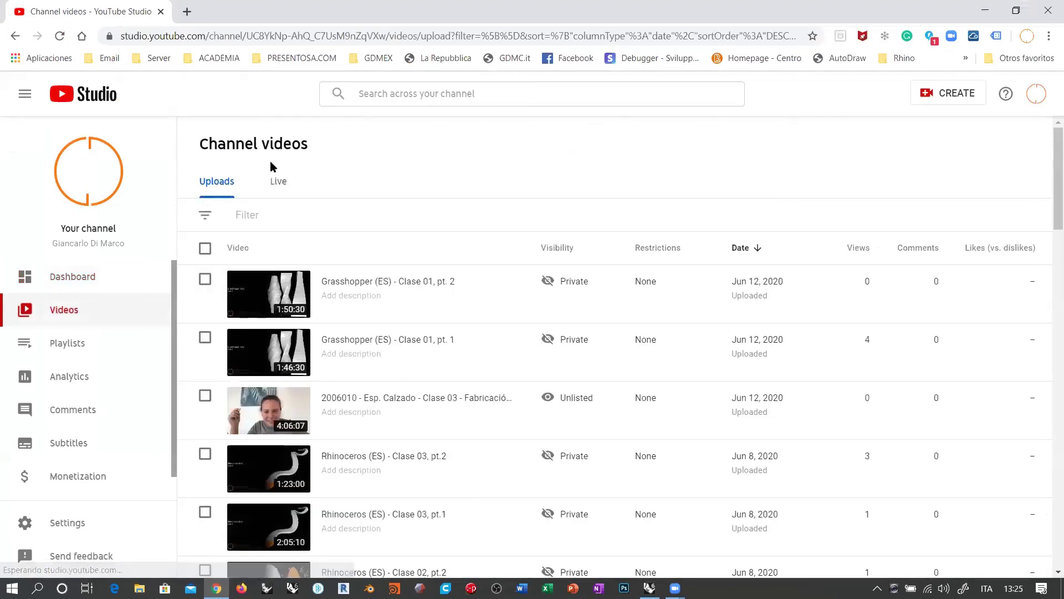
pyautogui.click(68, 345)
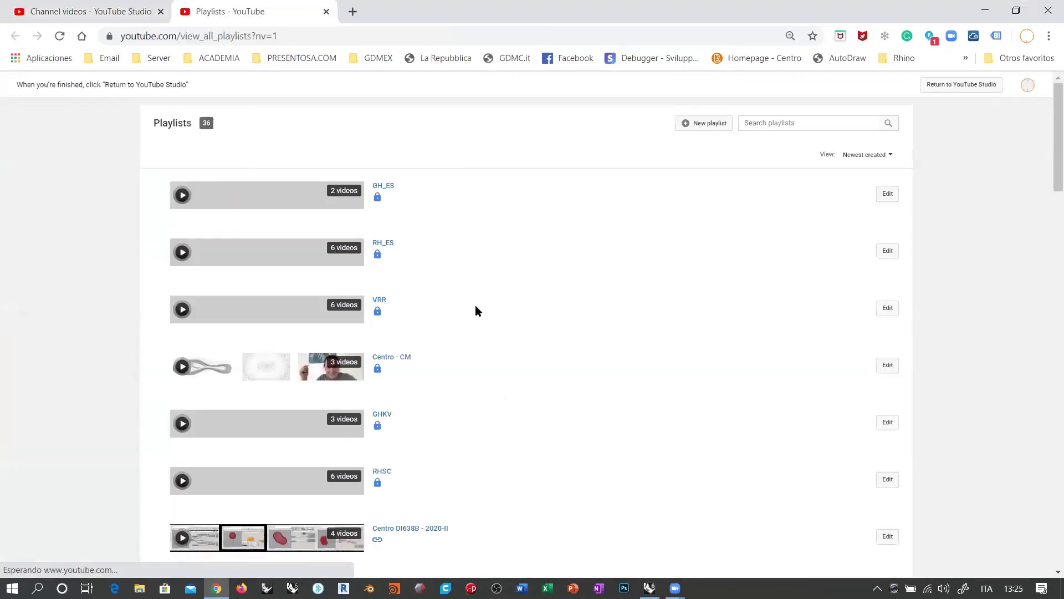
pyautogui.scroll(-9, 503, 321)
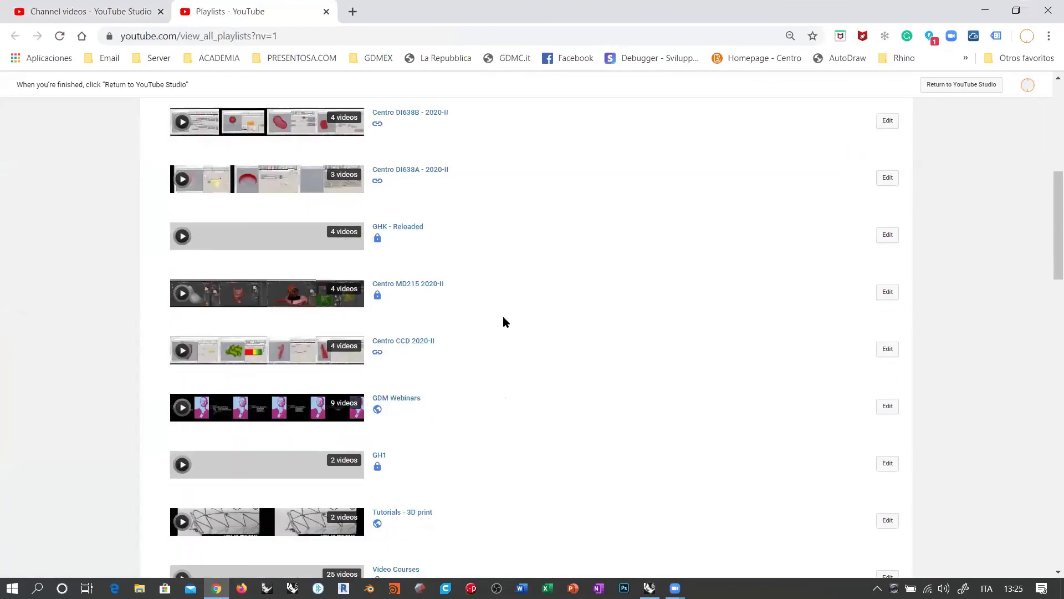
pyautogui.scroll(-5, 504, 322)
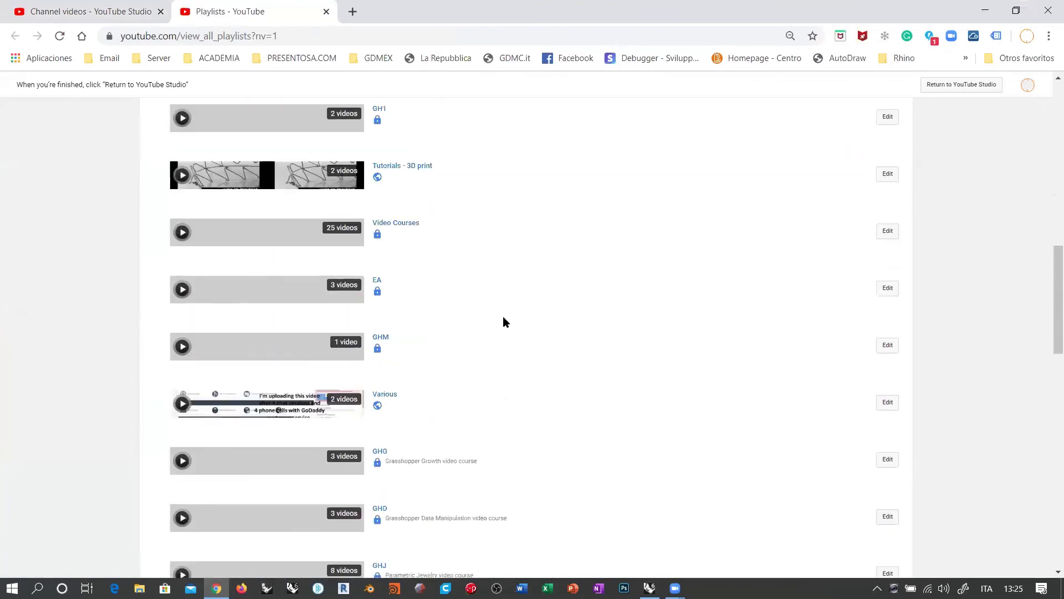
pyautogui.scroll(8, 504, 322)
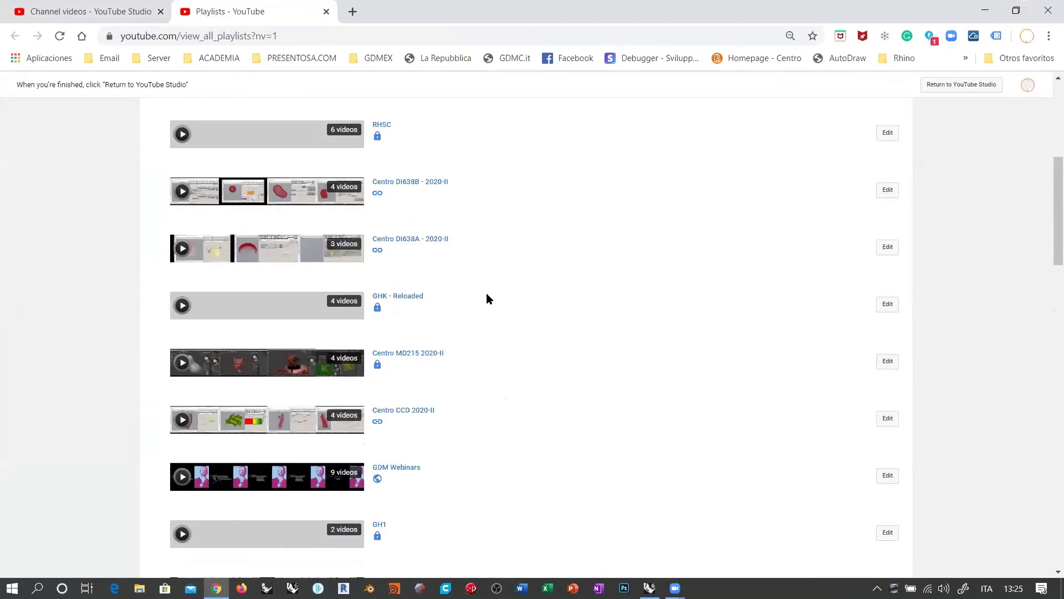
pyautogui.scroll(-6, 509, 283)
pyautogui.scroll(-10, 510, 280)
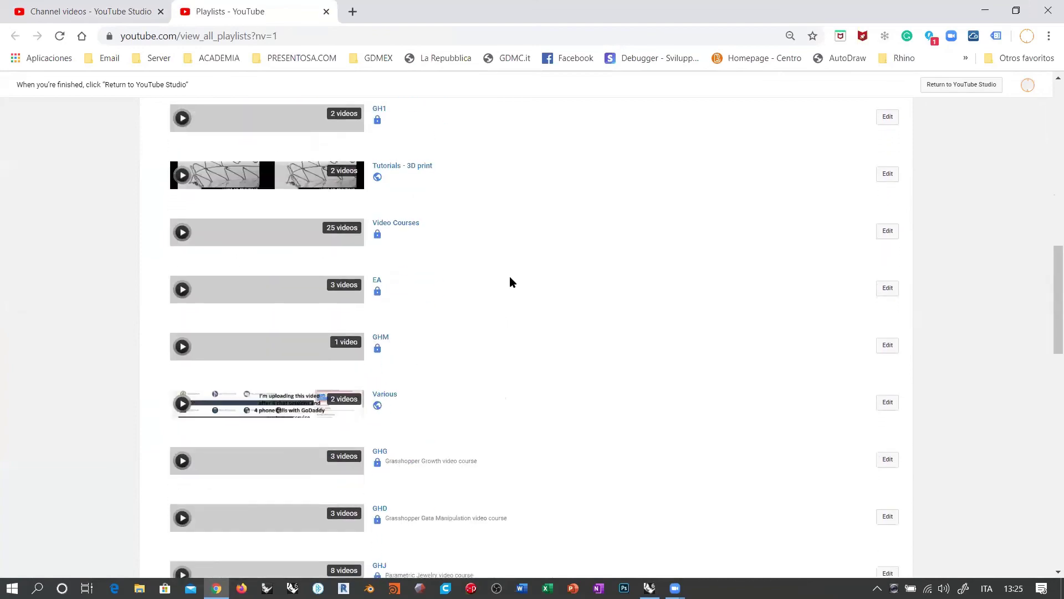
pyautogui.scroll(-8, 510, 277)
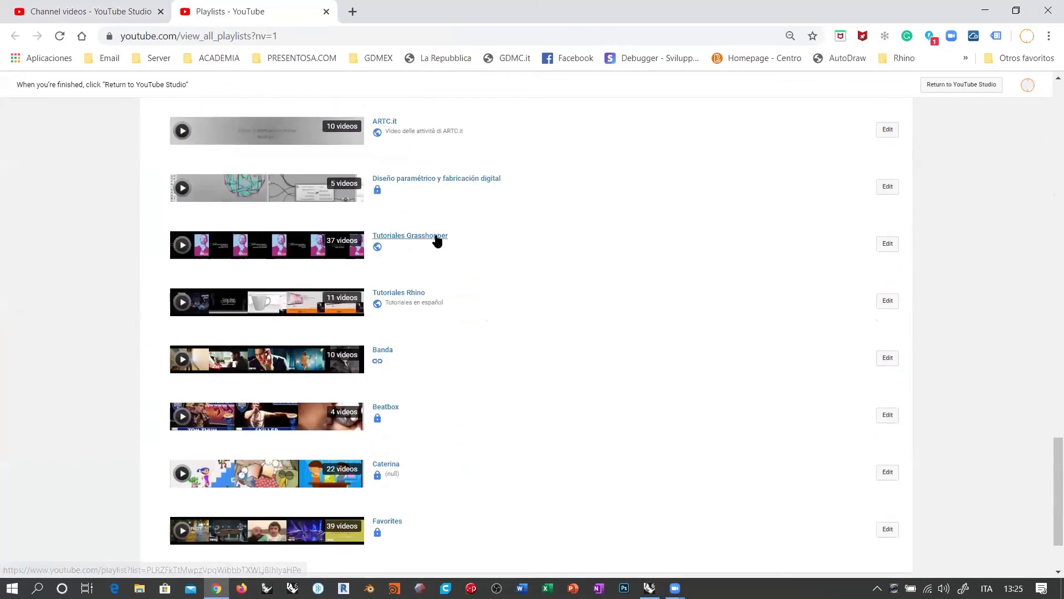
pyautogui.click(444, 236)
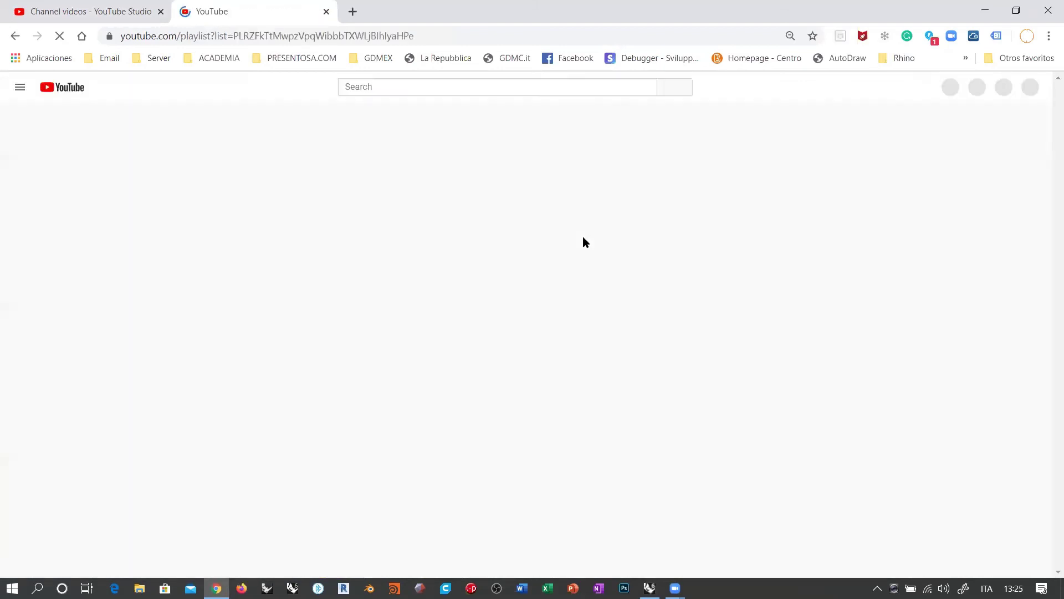
# - Find the video Grasshopper Tutorial - Atractores in the playlist, open it and pause its playback
pyautogui.scroll(-2, 632, 222)
pyautogui.scroll(-7, 629, 230)
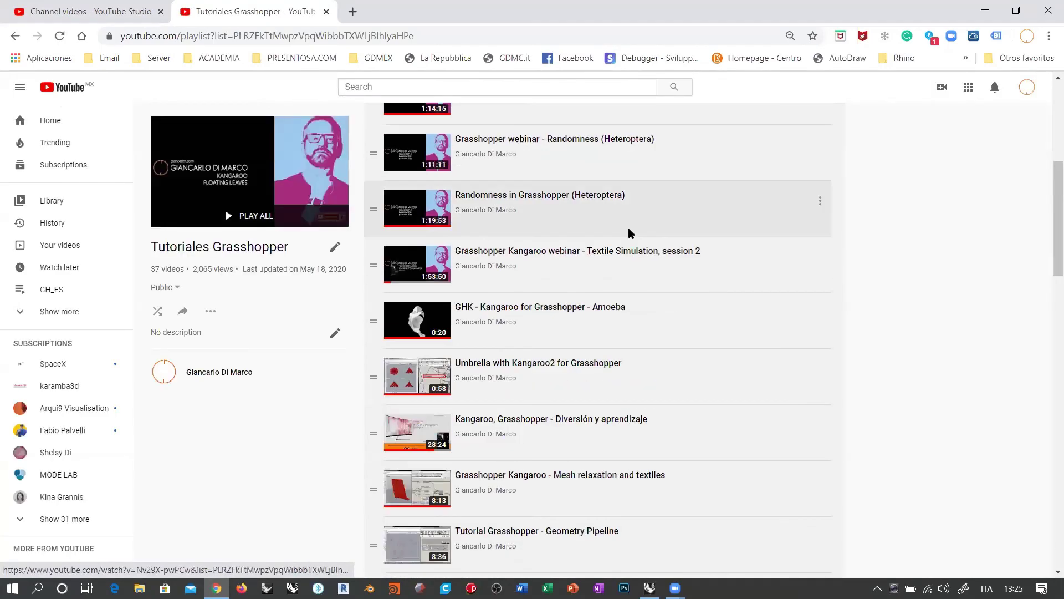
pyautogui.scroll(-3, 665, 257)
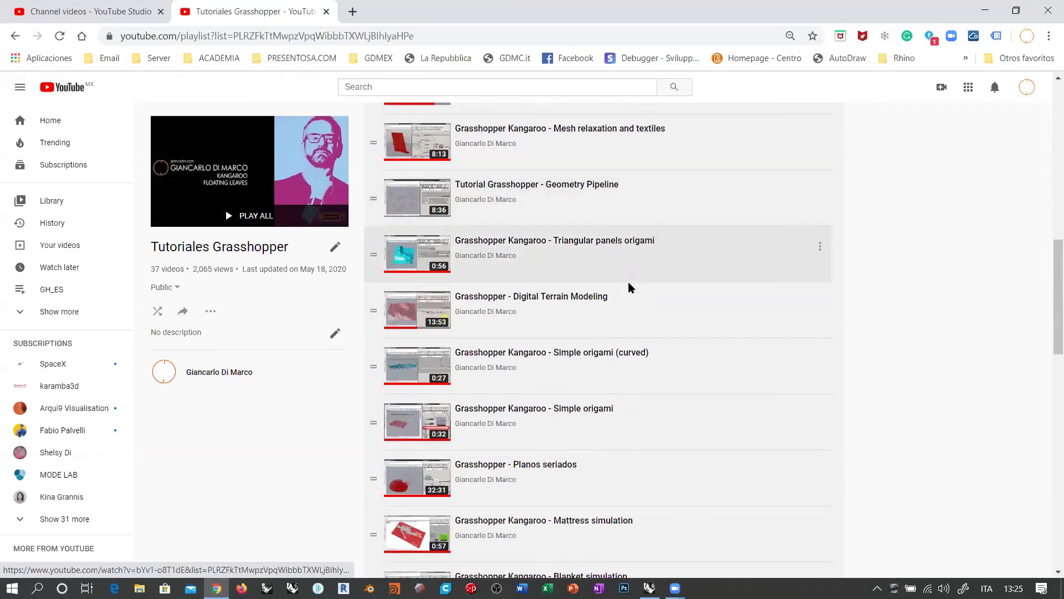
pyautogui.scroll(-3, 627, 338)
pyautogui.scroll(-5, 627, 342)
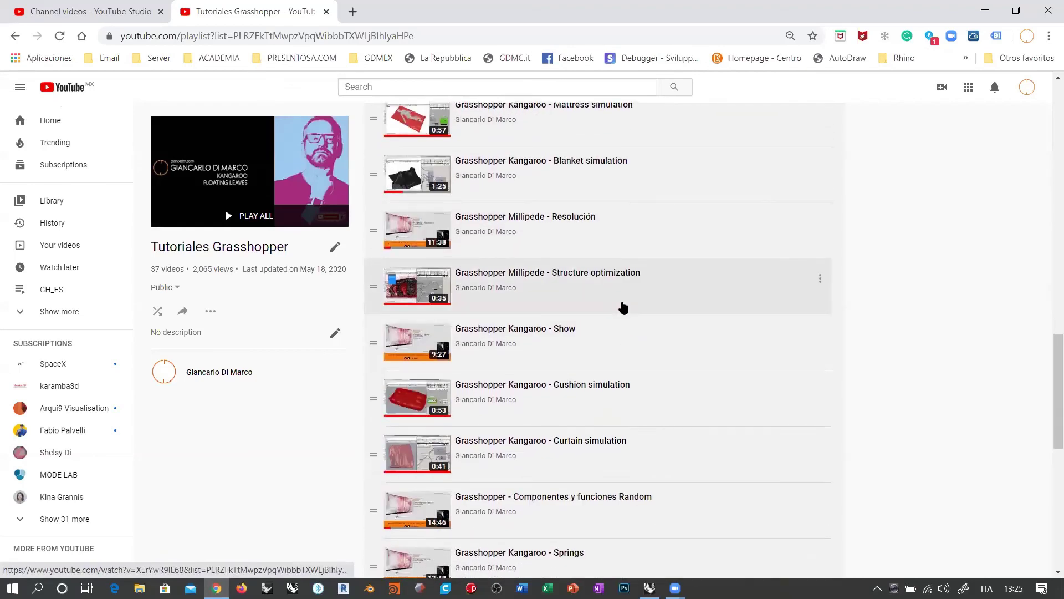
pyautogui.scroll(-4, 624, 307)
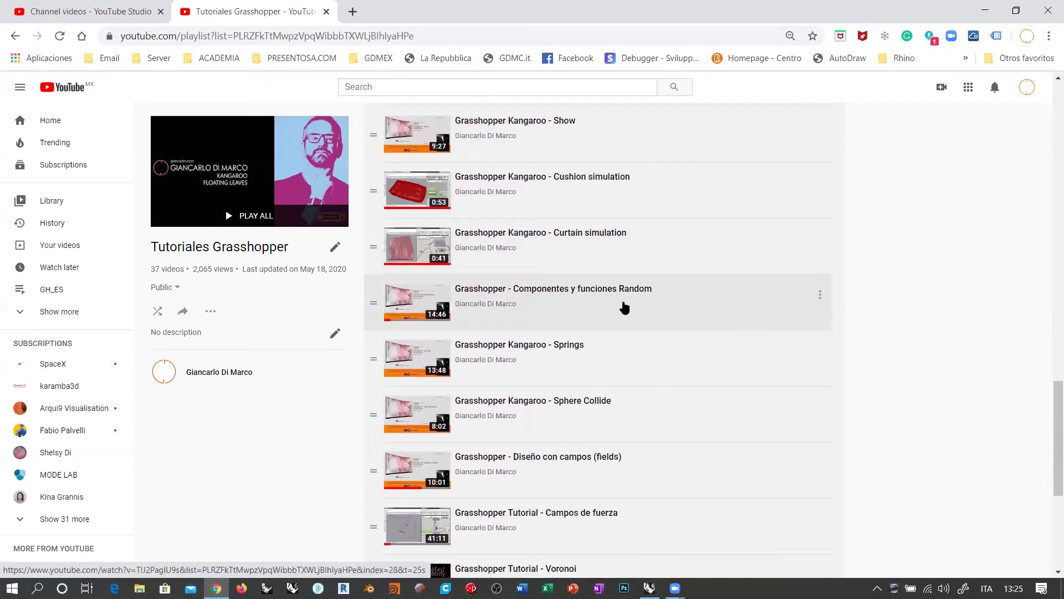
pyautogui.scroll(-4, 635, 308)
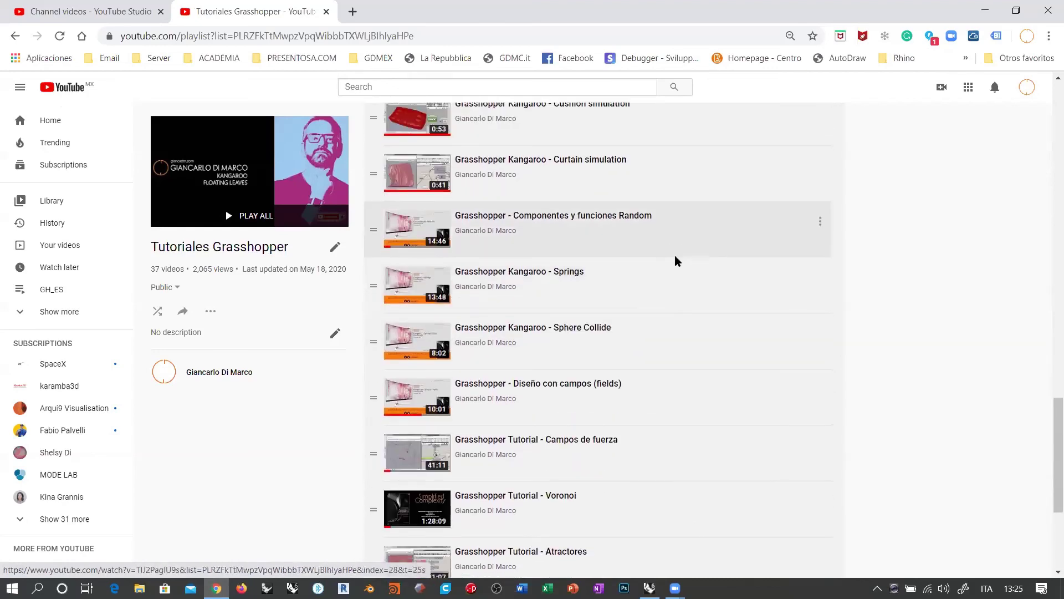
pyautogui.scroll(-2, 637, 249)
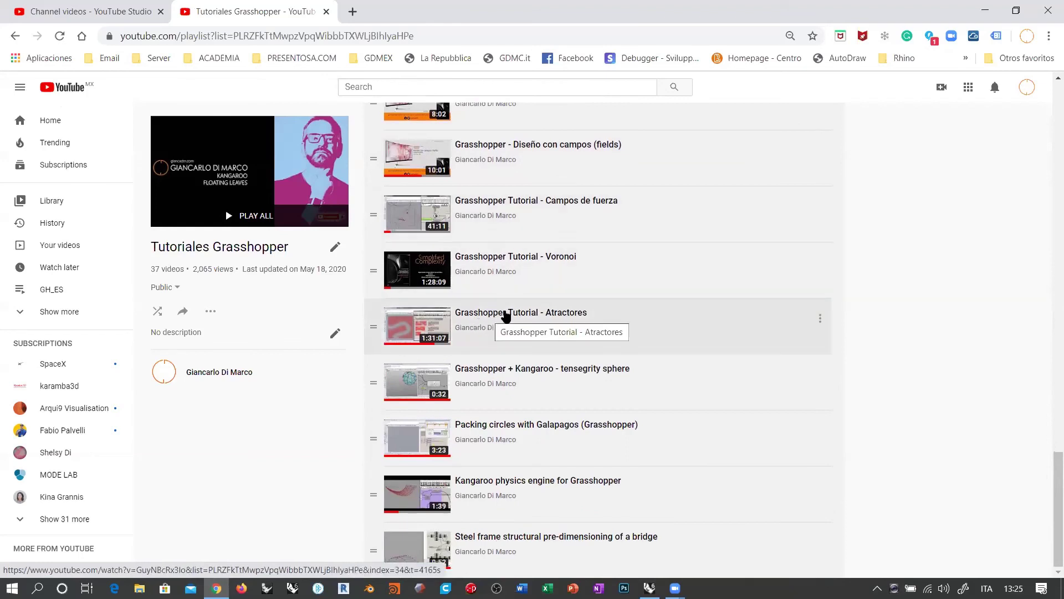
pyautogui.click(506, 316)
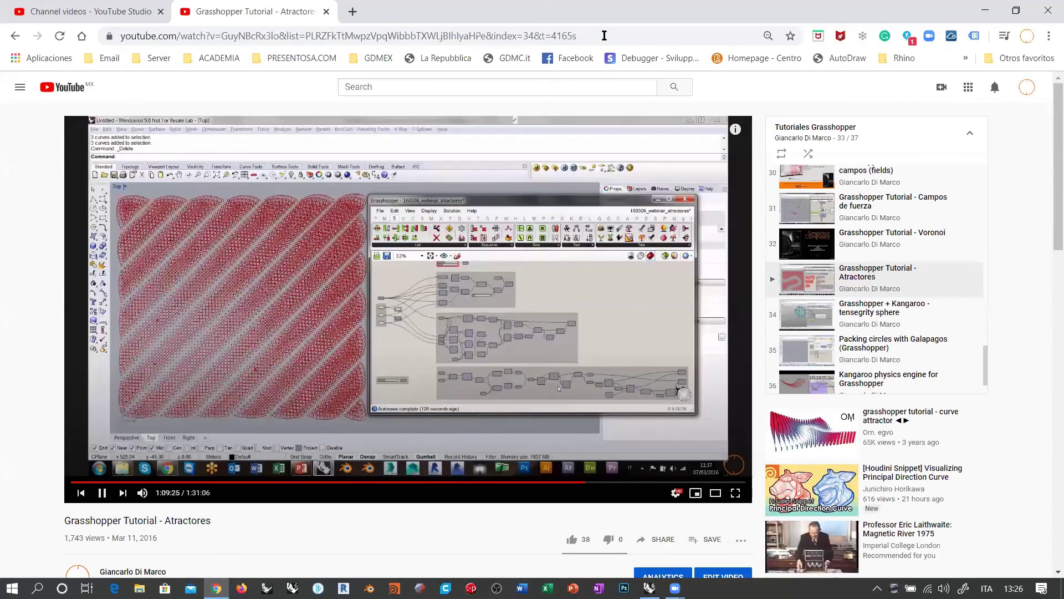
pyautogui.click(328, 226)
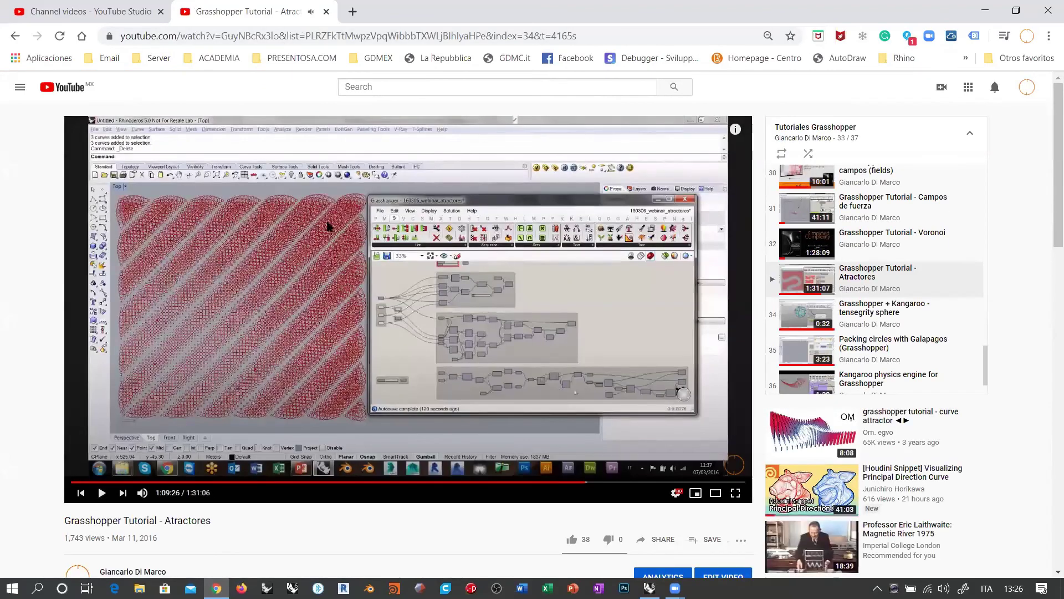
# - Copy the share link of the Atractores tutorial video, close its tab and minimize the browser to return to Grasshopper
pyautogui.moveTo(688, 11); pyautogui.dragTo(525, 63)
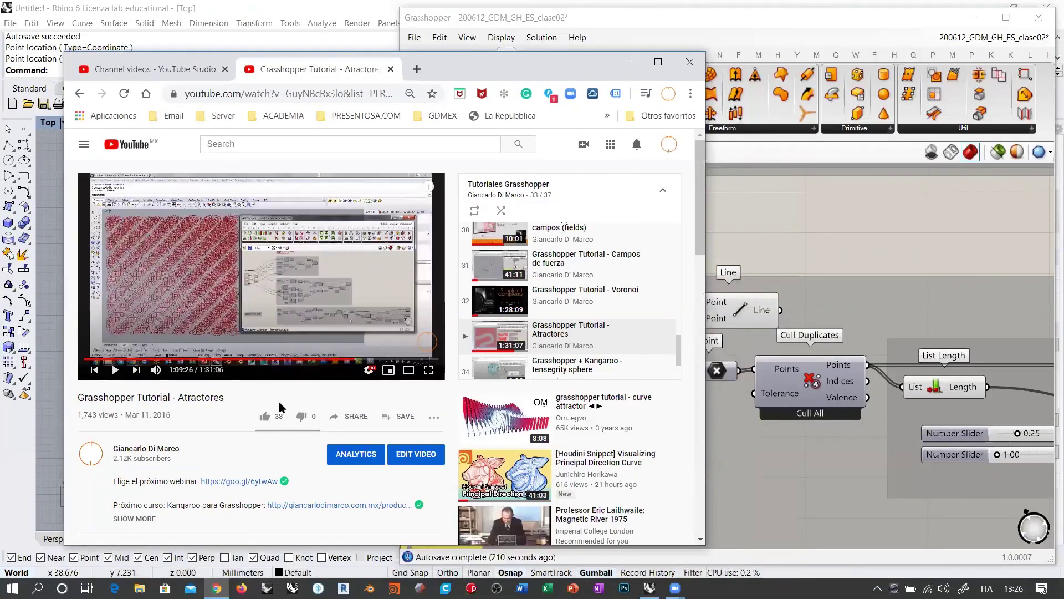
pyautogui.click(349, 416)
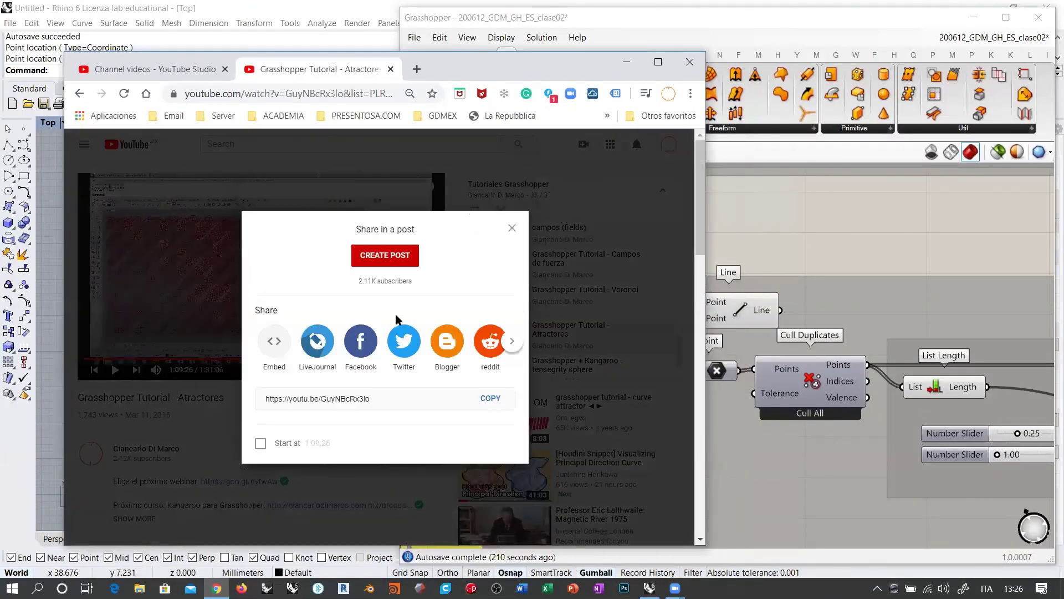
pyautogui.click(489, 398)
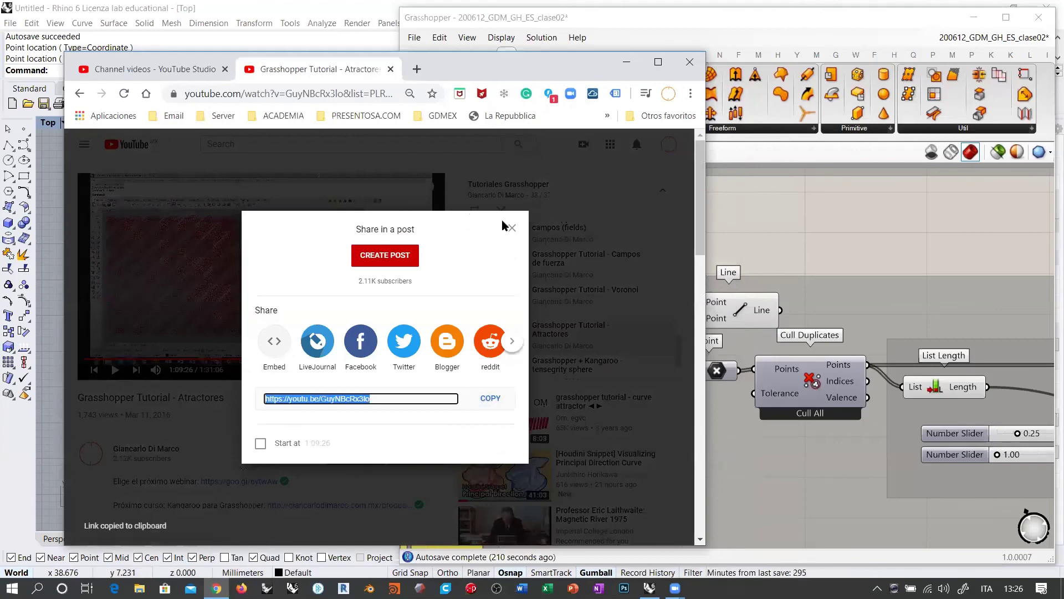
pyautogui.click(510, 228)
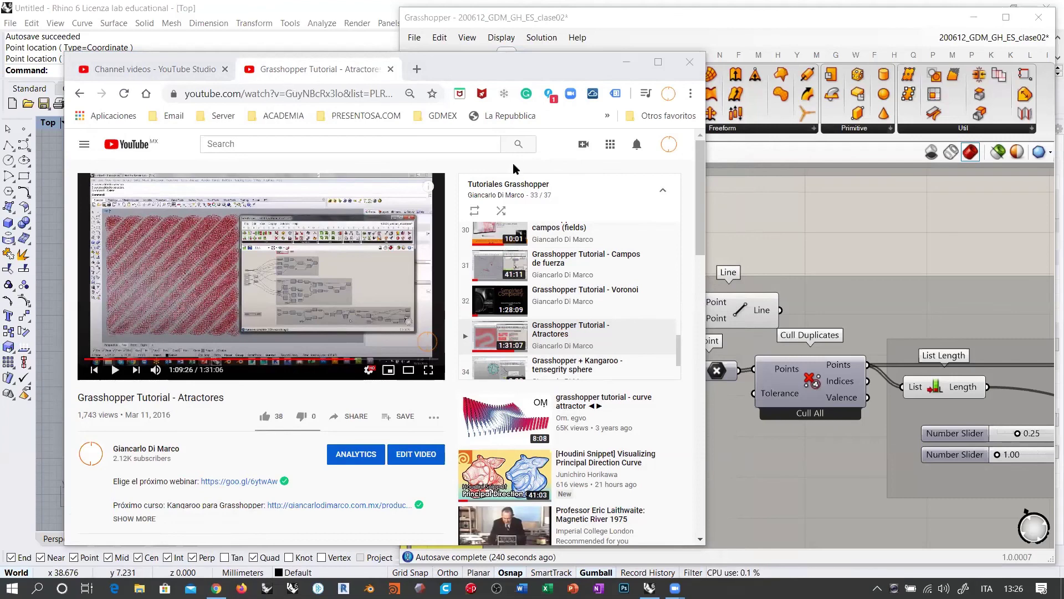
pyautogui.middleClick(297, 73)
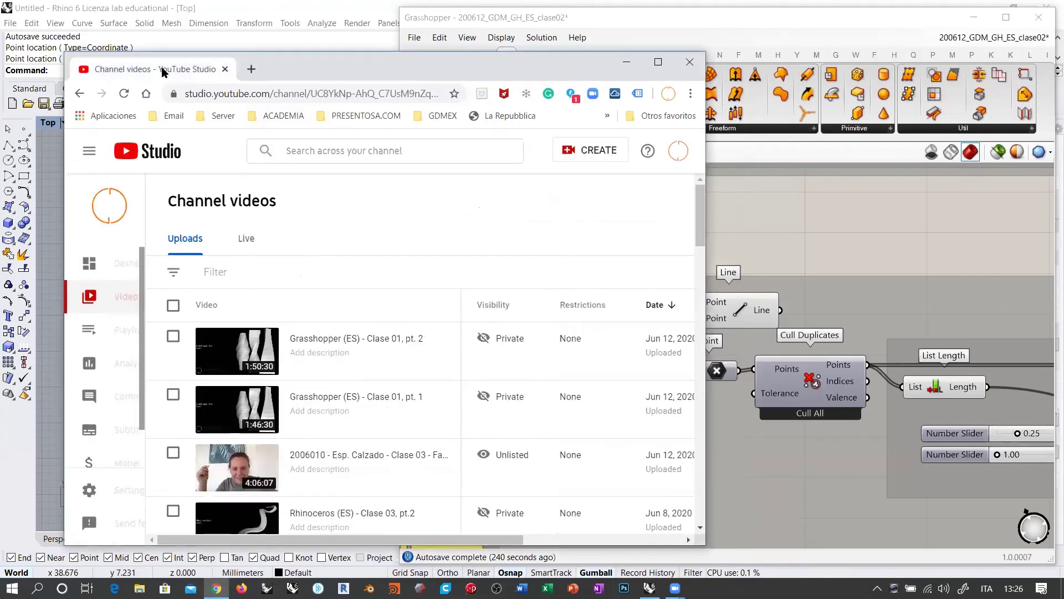
pyautogui.click(626, 62)
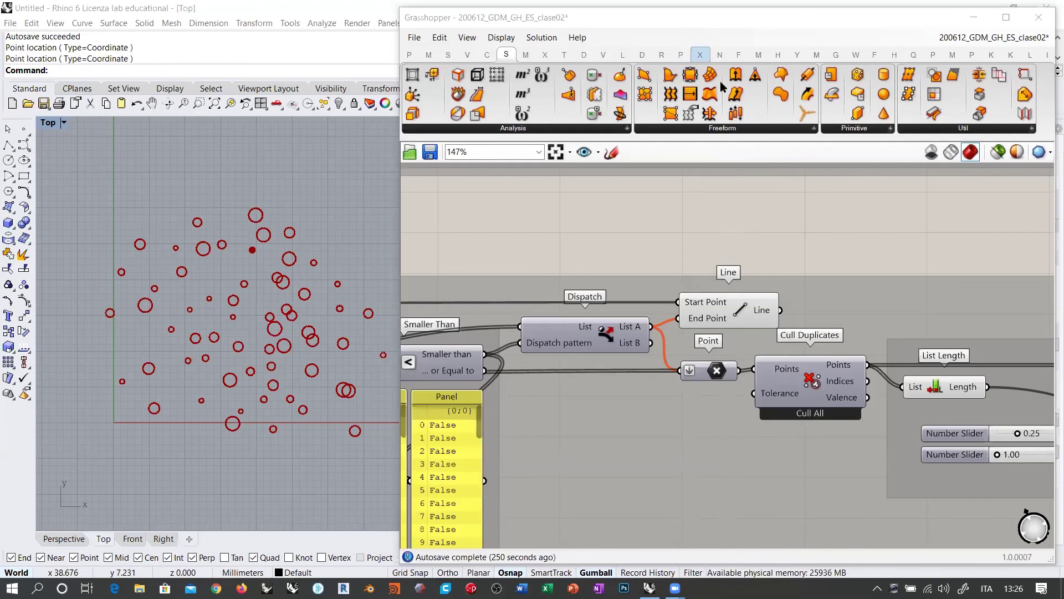
# - Disable all components in the first ATRACTORES group, which draws the attractor circles
pyautogui.scroll(-5, 643, 269)
pyautogui.scroll(-3, 620, 268)
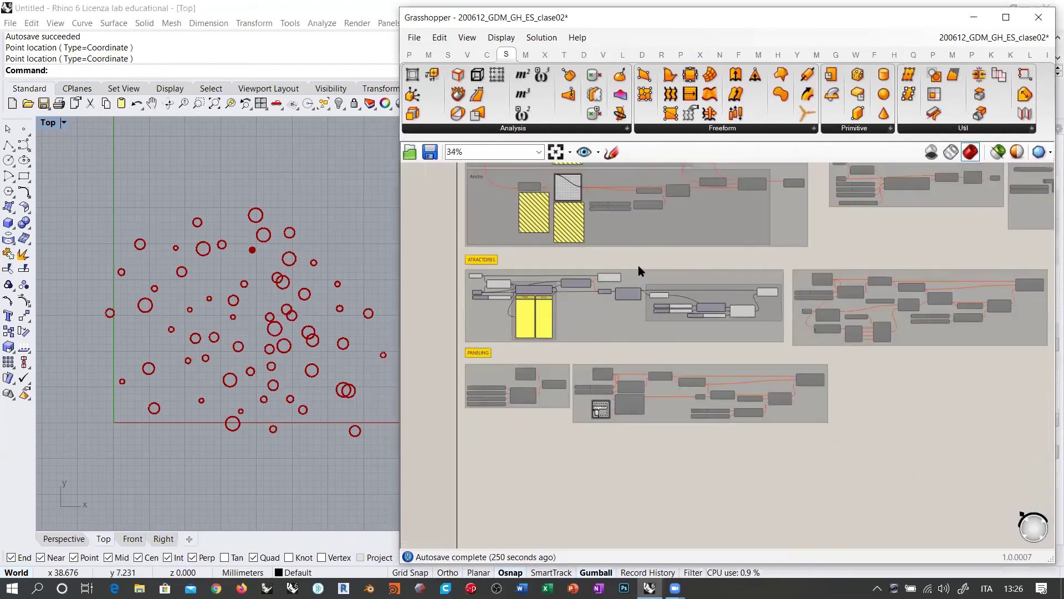
pyautogui.moveTo(750, 275)
pyautogui.mouseDown()
pyautogui.moveTo(438, 310)
pyautogui.moveTo(433, 353)
pyautogui.mouseUp()
pyautogui.hotkey('ctrl', 'e')
pyautogui.click(694, 253)
# - Enable the group that deforms the surface with two attractor points, from Divide Surface through Surface From Points
pyautogui.moveTo(820, 239); pyautogui.dragTo(596, 290, button='right')
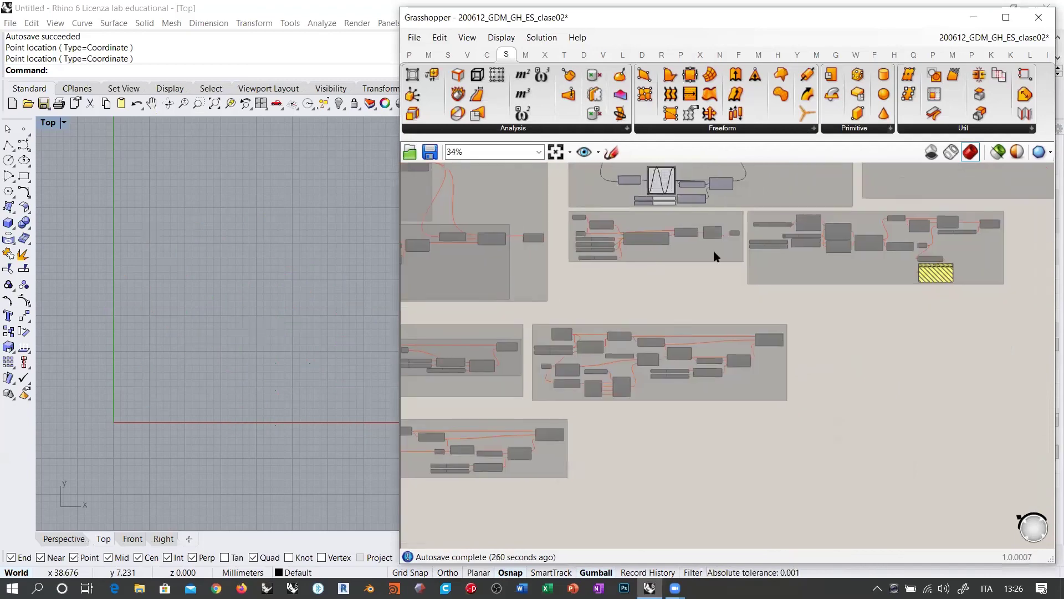
pyautogui.moveTo(812, 212); pyautogui.dragTo(577, 355, button='right')
pyautogui.moveTo(688, 265); pyautogui.dragTo(407, 373, button='right')
pyautogui.moveTo(693, 274); pyautogui.dragTo(412, 353)
pyautogui.click(535, 245)
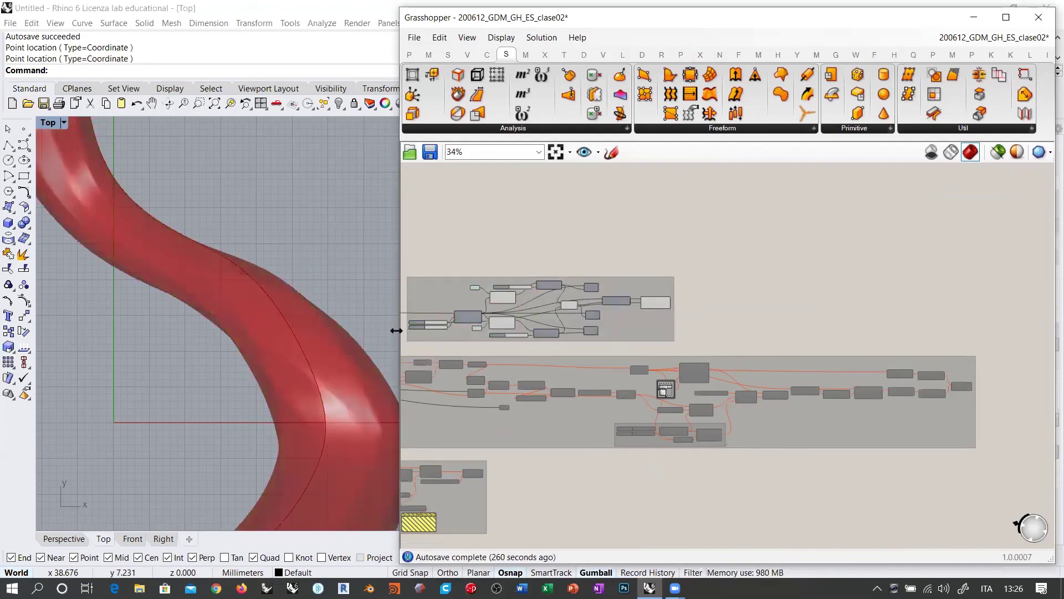
# - Turn off Invert on the Unitize inputs of both Vector 2Pt components
pyautogui.moveTo(508, 297); pyautogui.dragTo(579, 303, button='right')
pyautogui.scroll(4, 581, 291)
pyautogui.scroll(2, 517, 308)
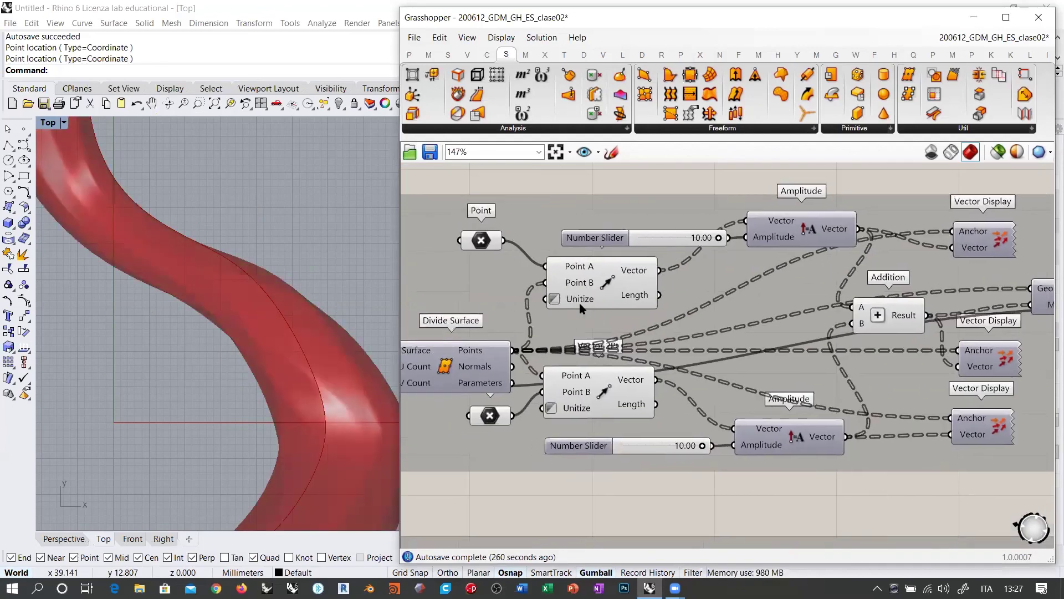
pyautogui.rightClick(578, 301)
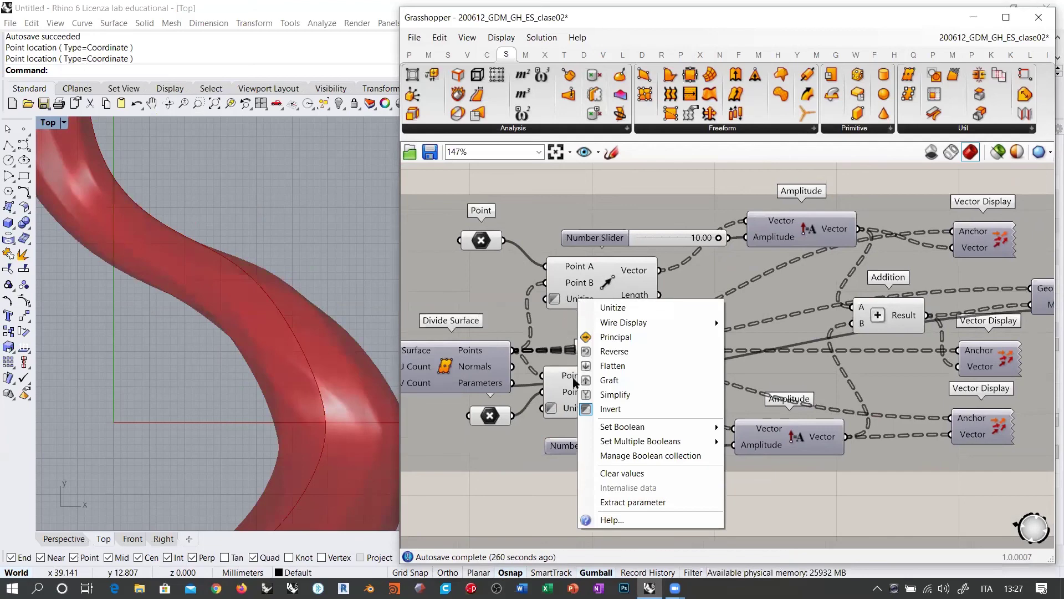
pyautogui.click(607, 409)
pyautogui.rightClick(566, 409)
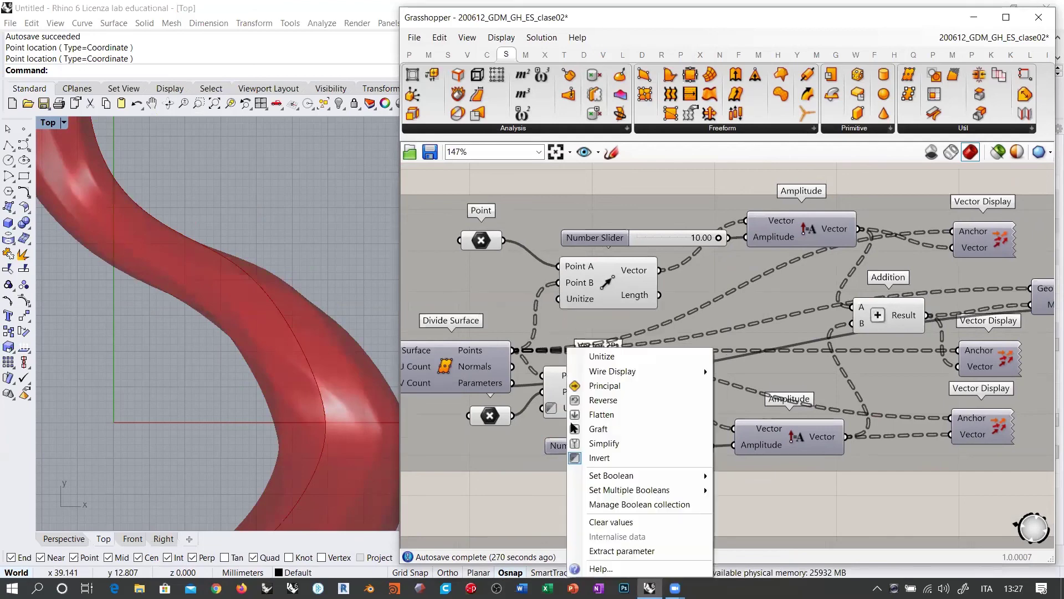
pyautogui.click(599, 458)
# - Connect the first Vector 2Pt's Vector output to the first Vector Display's Vector input and turn on that display's preview
pyautogui.scroll(-5, 355, 252)
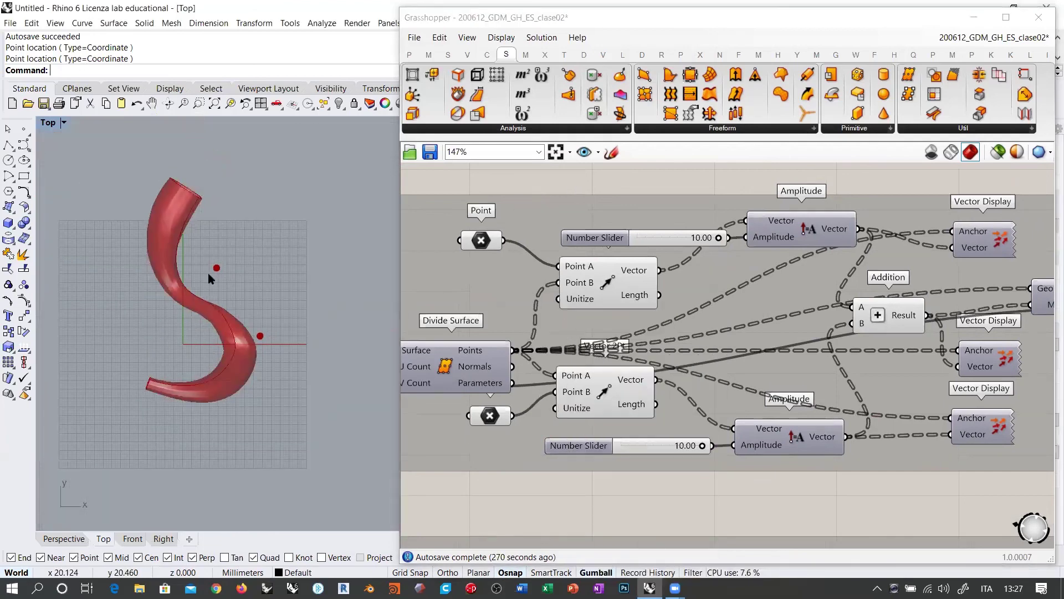
pyautogui.moveTo(621, 287); pyautogui.dragTo(503, 281, button='right')
pyautogui.scroll(-3, 603, 284)
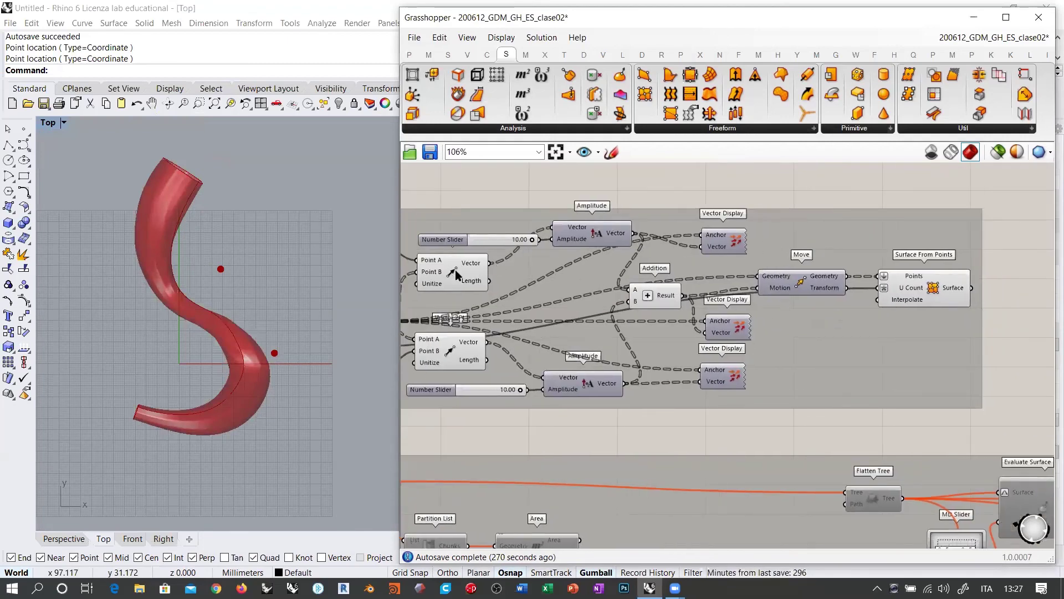
pyautogui.moveTo(491, 266); pyautogui.dragTo(719, 249)
pyautogui.click(719, 248)
pyautogui.hotkey('ctrl', 'q')
pyautogui.click(693, 194)
pyautogui.moveTo(131, 209); pyautogui.dragTo(168, 271, button='right')
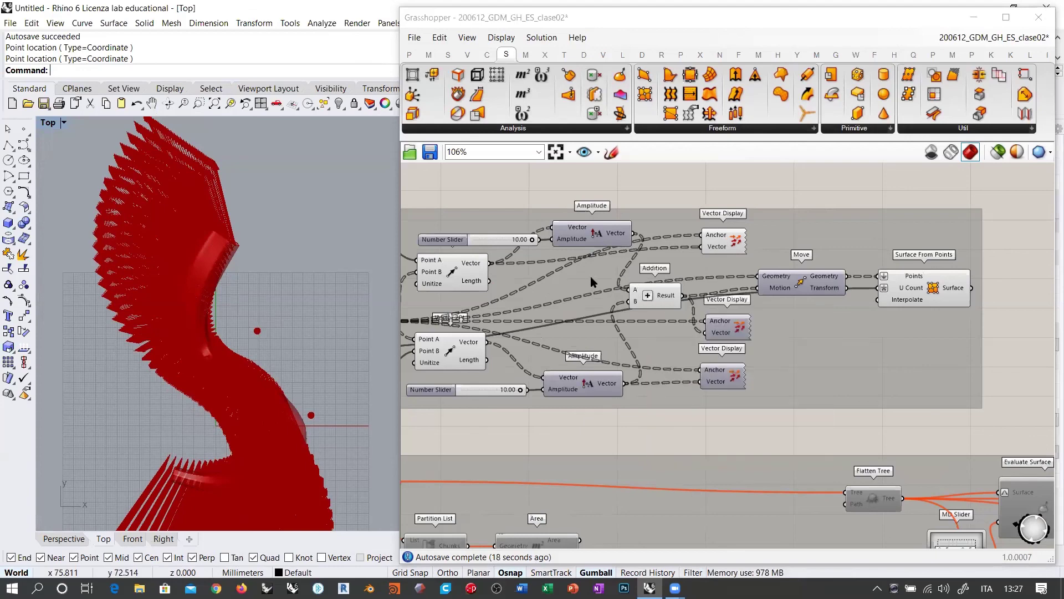
# - Connect both Vector 2Pt outputs directly to Addition's A and B inputs, and hide the first Vector Display's preview
pyautogui.moveTo(491, 265); pyautogui.dragTo(631, 289)
pyautogui.moveTo(491, 345); pyautogui.dragTo(636, 304)
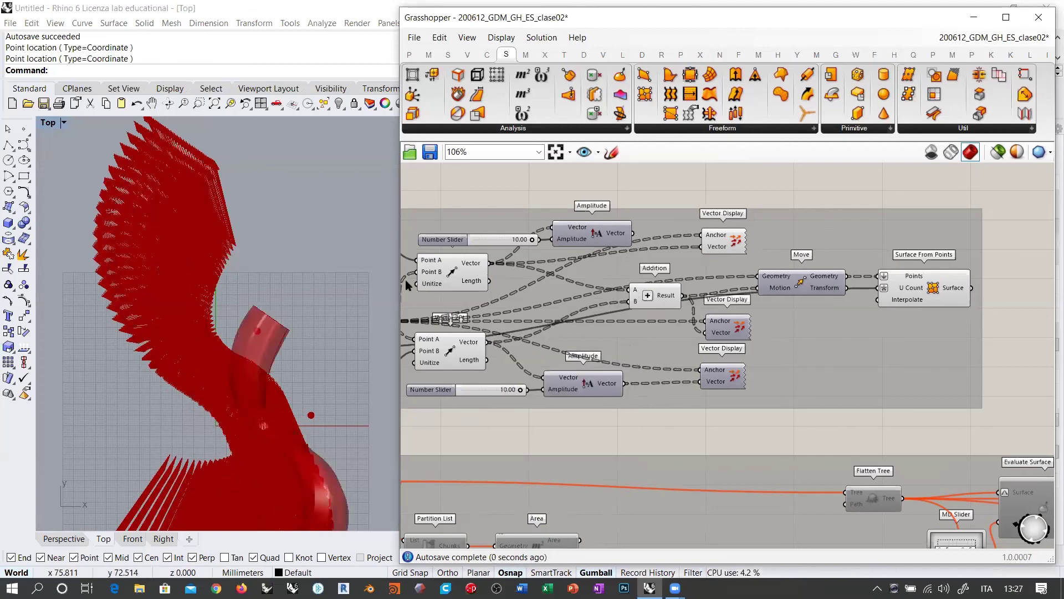
pyautogui.moveTo(683, 307); pyautogui.dragTo(663, 302, button='right')
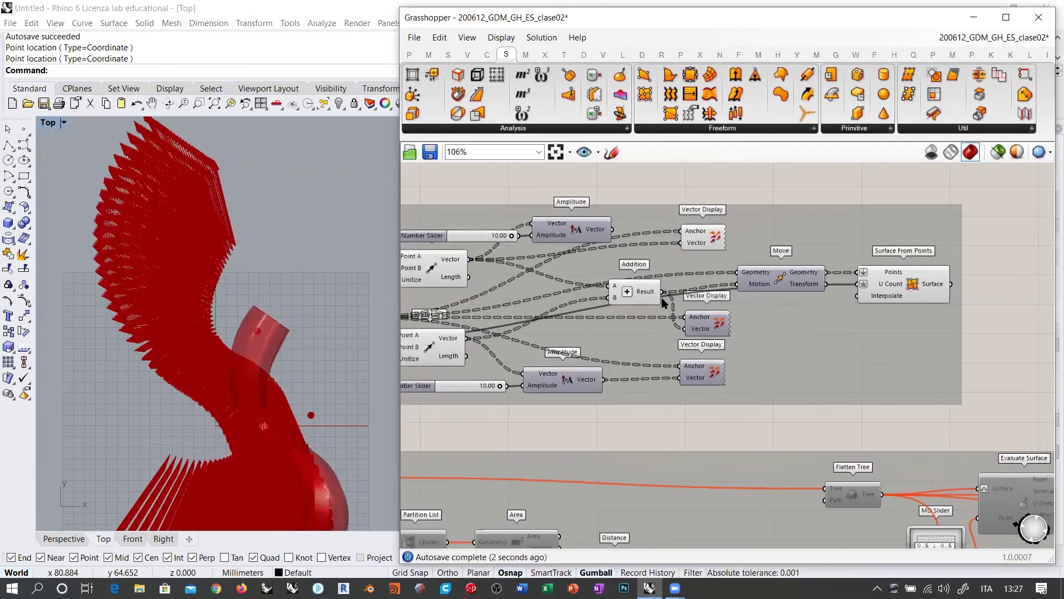
pyautogui.click(710, 240)
pyautogui.scroll(-3, 661, 316)
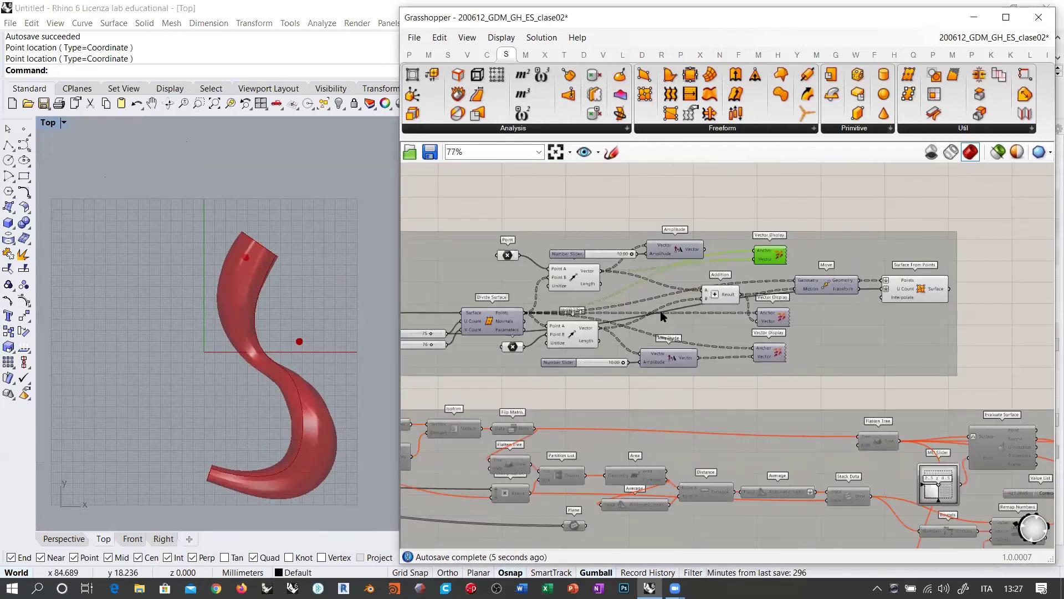
pyautogui.scroll(-1, 661, 316)
# - Switch Rhino to the Perspective view and examine where the displaced surface lies relative to the two attractor points
pyautogui.click(64, 538)
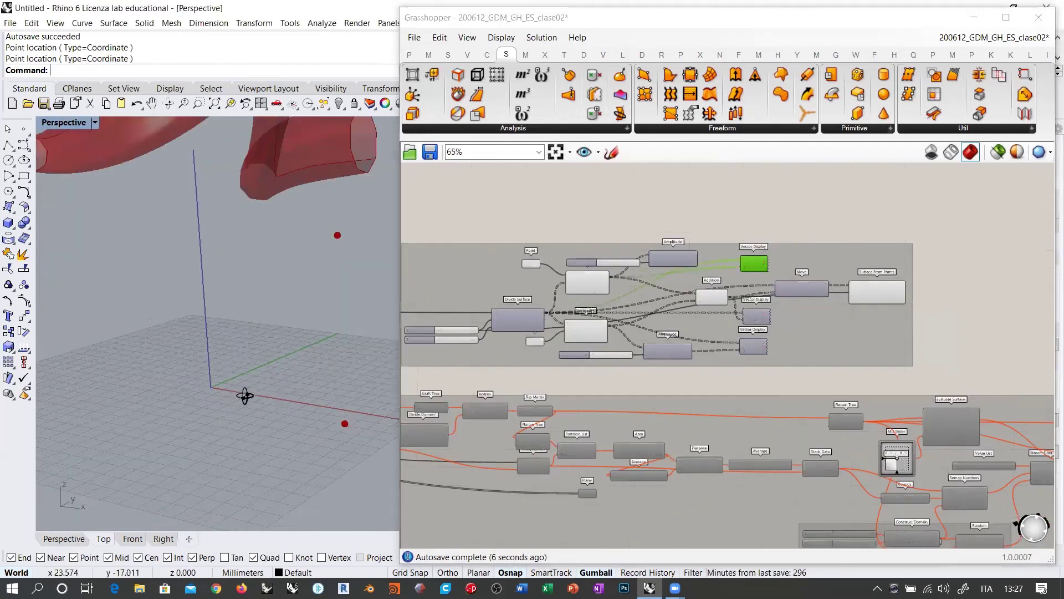
pyautogui.moveTo(242, 394); pyautogui.dragTo(255, 369, button='right')
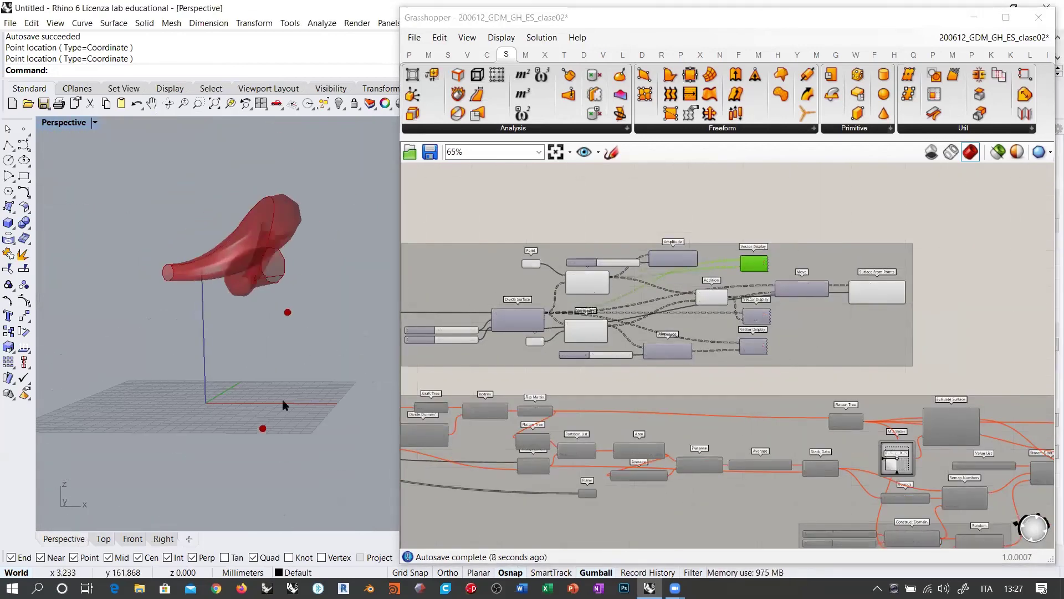
pyautogui.moveTo(282, 404); pyautogui.dragTo(310, 389, button='right')
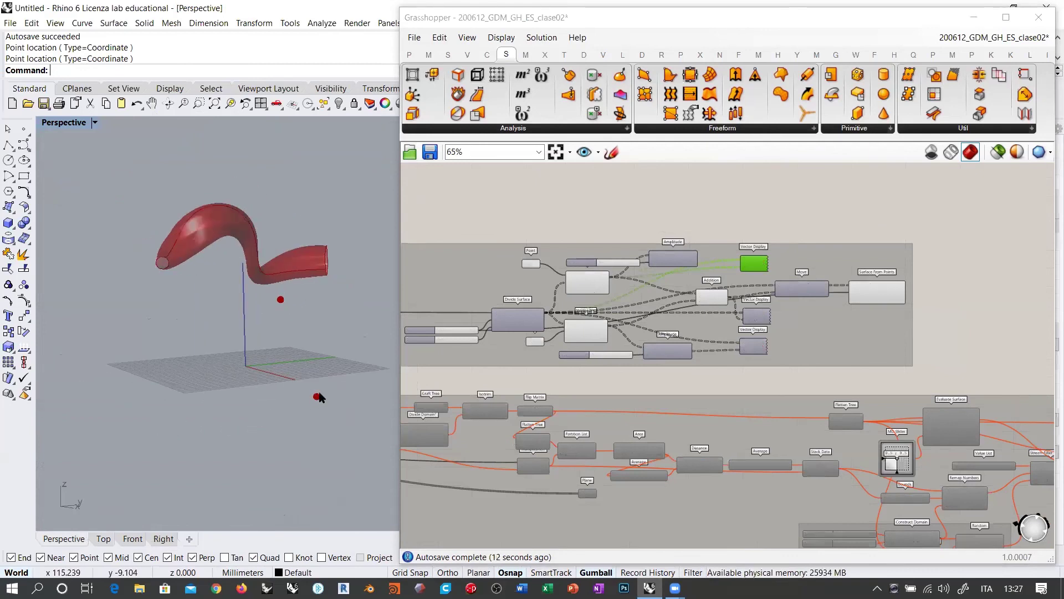
pyautogui.moveTo(233, 271)
pyautogui.mouseDown(button='right')
pyautogui.moveTo(326, 295)
pyautogui.moveTo(252, 278)
pyautogui.mouseUp(button='right')
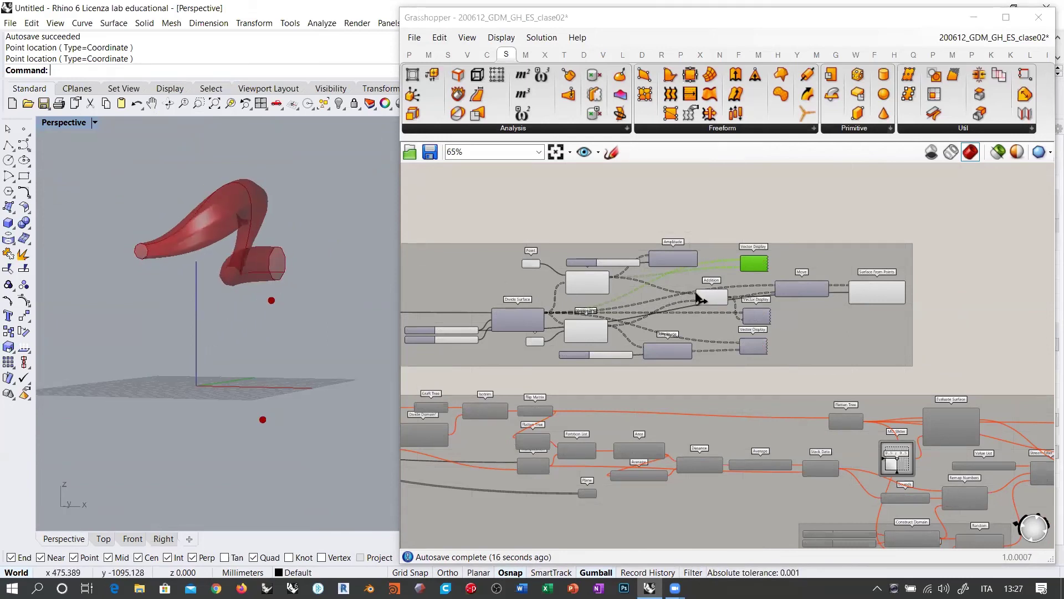
pyautogui.click(687, 219)
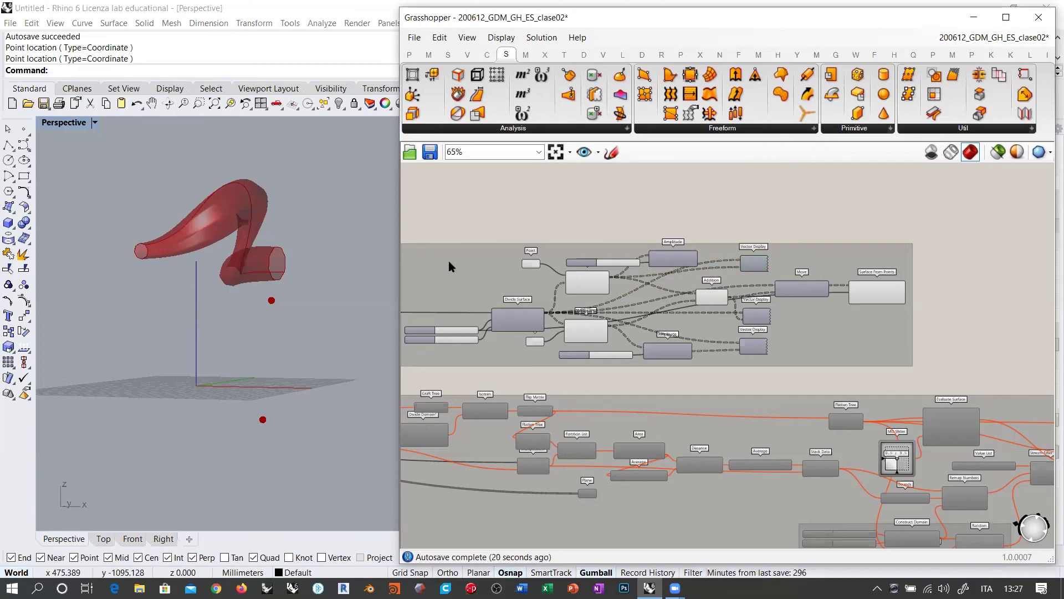
pyautogui.moveTo(326, 280); pyautogui.dragTo(284, 250, button='right')
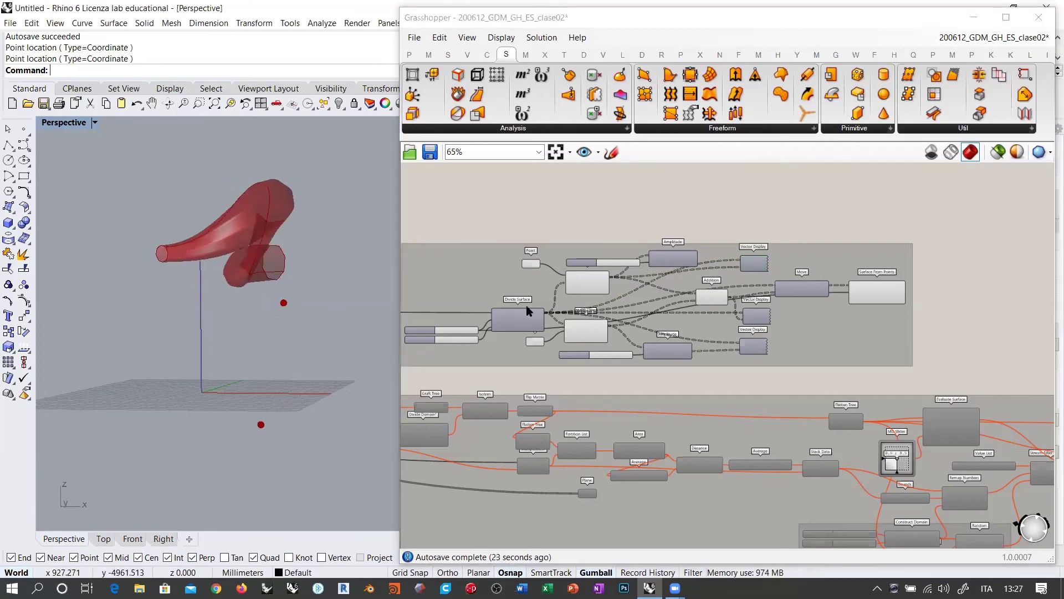
# - Turn on the preview of the Loft component that feeds Divide Surface
pyautogui.moveTo(526, 306); pyautogui.dragTo(762, 287, button='right')
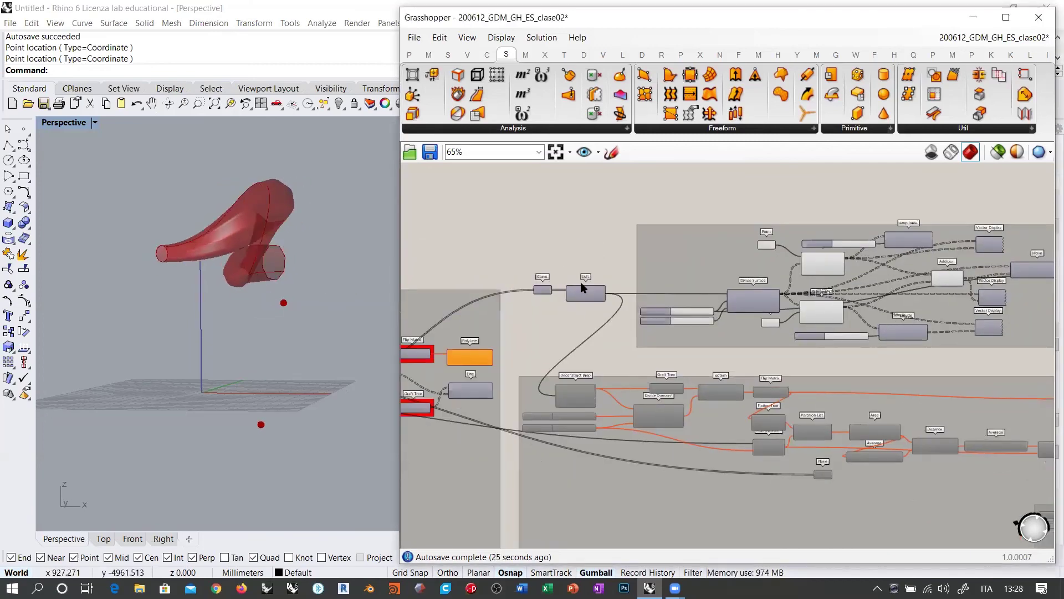
pyautogui.click(585, 294)
pyautogui.hotkey('ctrl', 'q')
pyautogui.click(594, 250)
pyautogui.moveTo(282, 304); pyautogui.dragTo(247, 347, button='right')
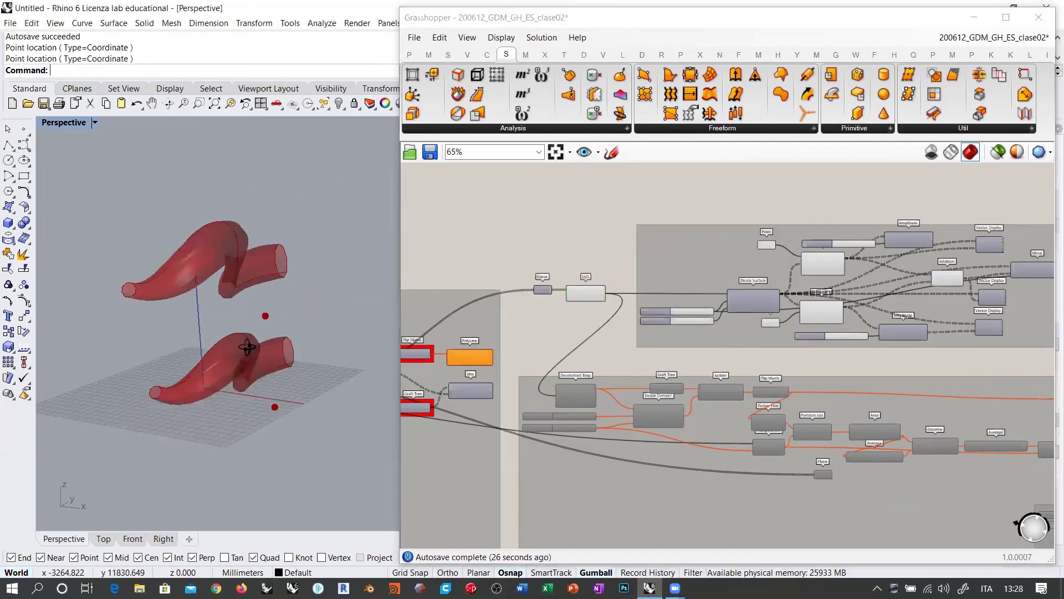
# - Raise the first attractor point about 25 mm along Z and compare the displaced surface with the original loft
pyautogui.scroll(5, 247, 347)
pyautogui.moveTo(842, 307); pyautogui.dragTo(629, 297, button='right')
pyautogui.scroll(2, 549, 271)
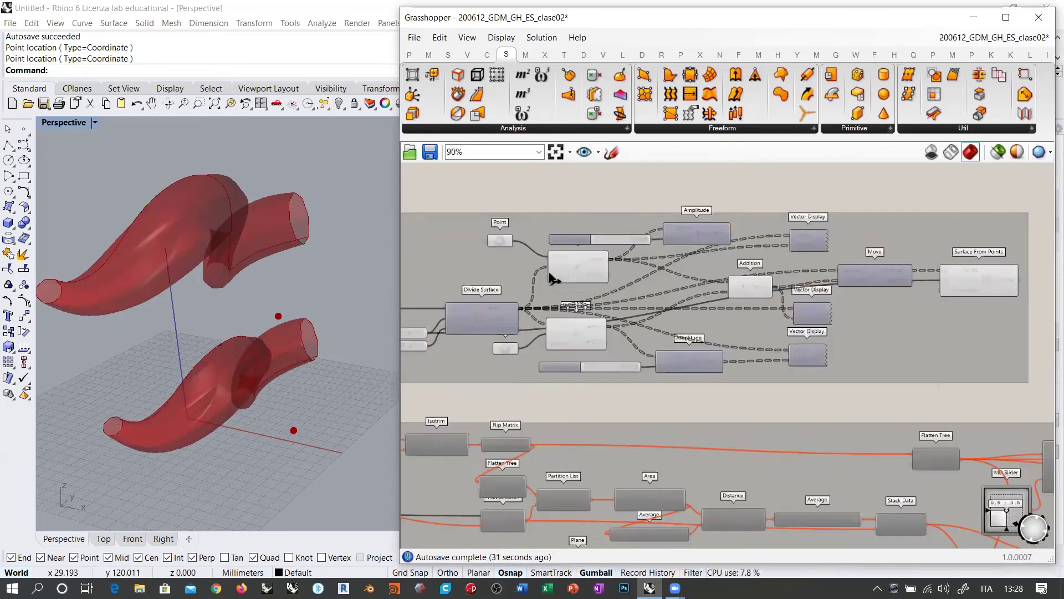
pyautogui.scroll(2, 549, 272)
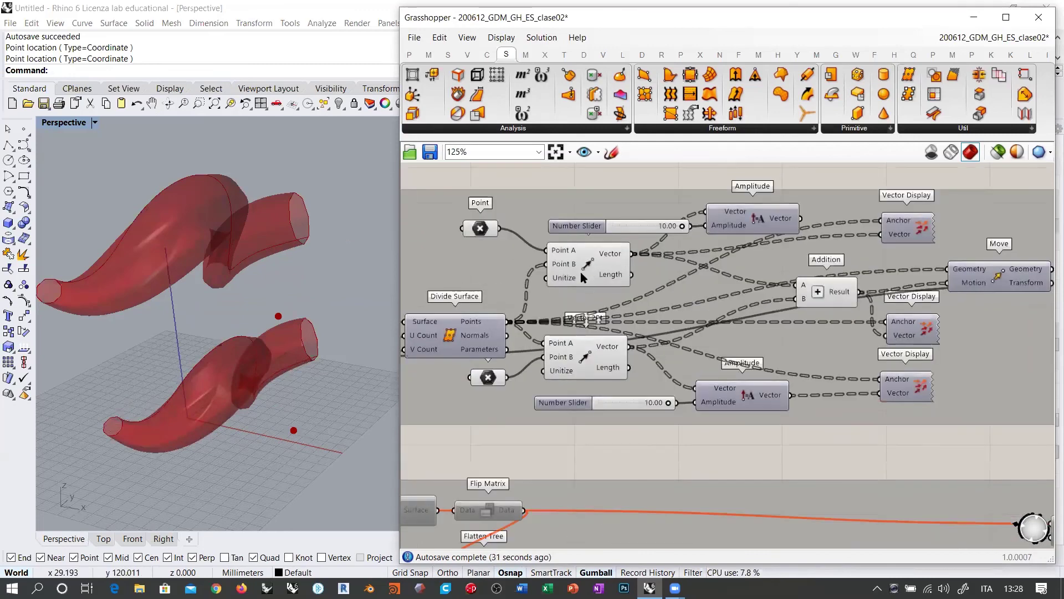
pyautogui.click(294, 430)
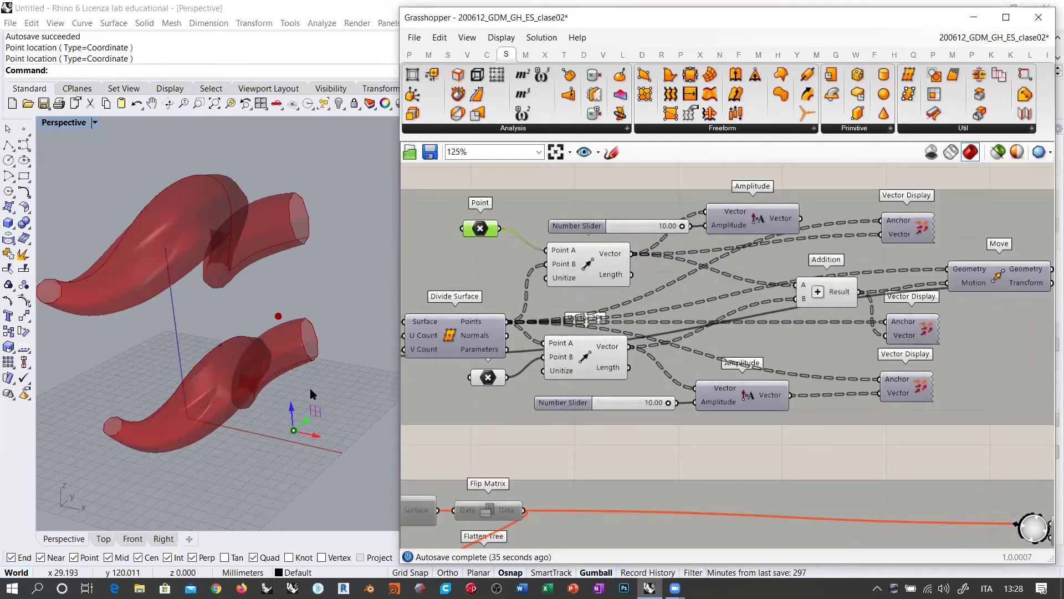
pyautogui.moveTo(292, 413); pyautogui.dragTo(304, 388)
pyautogui.scroll(5, 302, 382)
pyautogui.moveTo(254, 371); pyautogui.dragTo(303, 323, button='right')
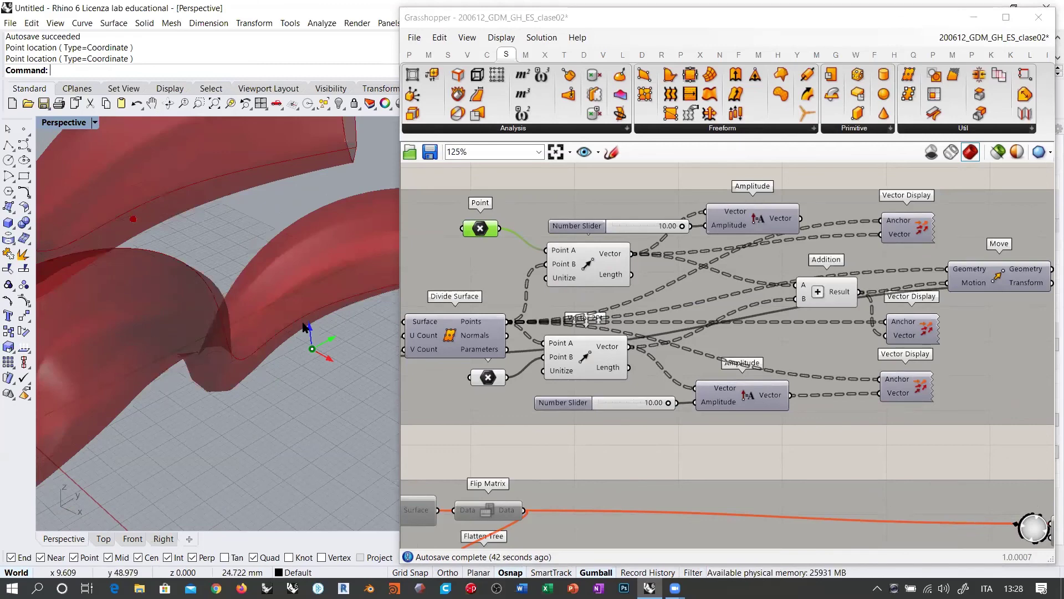
pyautogui.moveTo(290, 319); pyautogui.dragTo(250, 362, button='right')
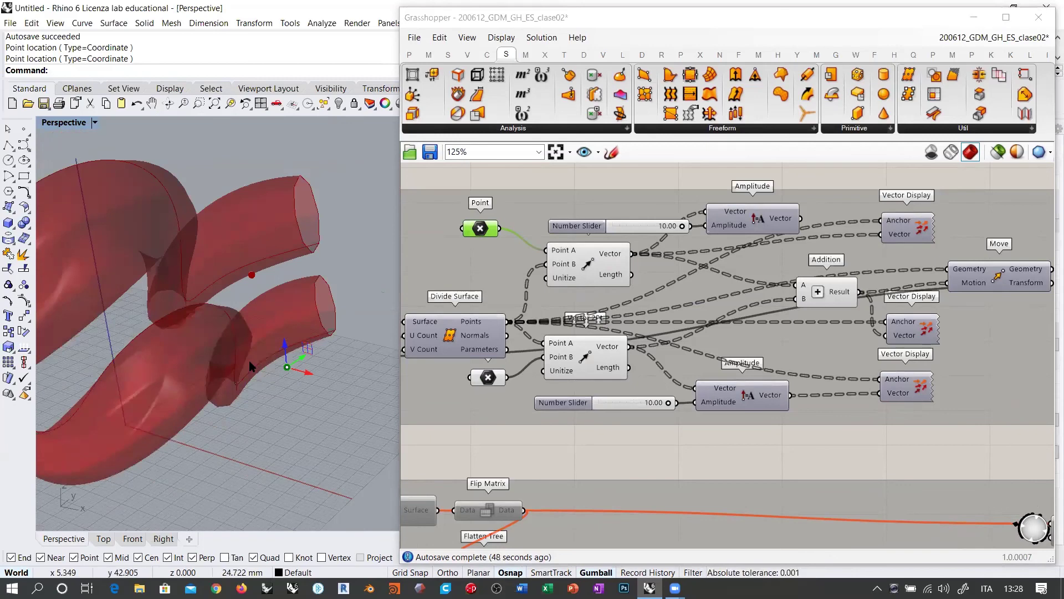
pyautogui.moveTo(257, 366); pyautogui.dragTo(308, 337, button='right')
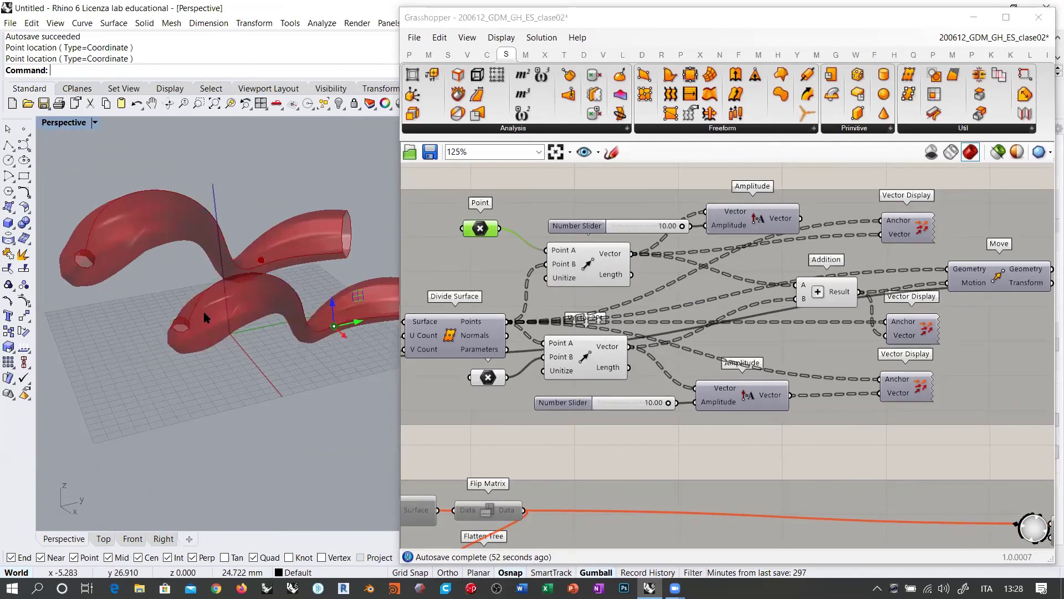
pyautogui.moveTo(89, 270); pyautogui.dragTo(632, 288, button='right')
pyautogui.moveTo(277, 354); pyautogui.dragTo(272, 315, button='right')
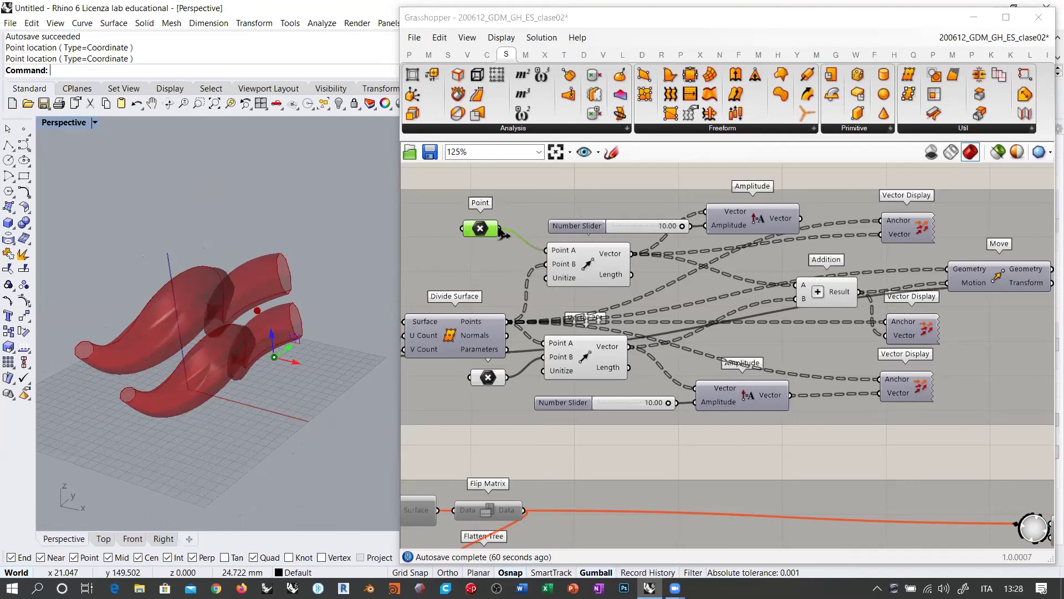
# - Turn Invert back on for the Unitize inputs of both Vector 2Pt components
pyautogui.moveTo(694, 300); pyautogui.dragTo(604, 296, button='right')
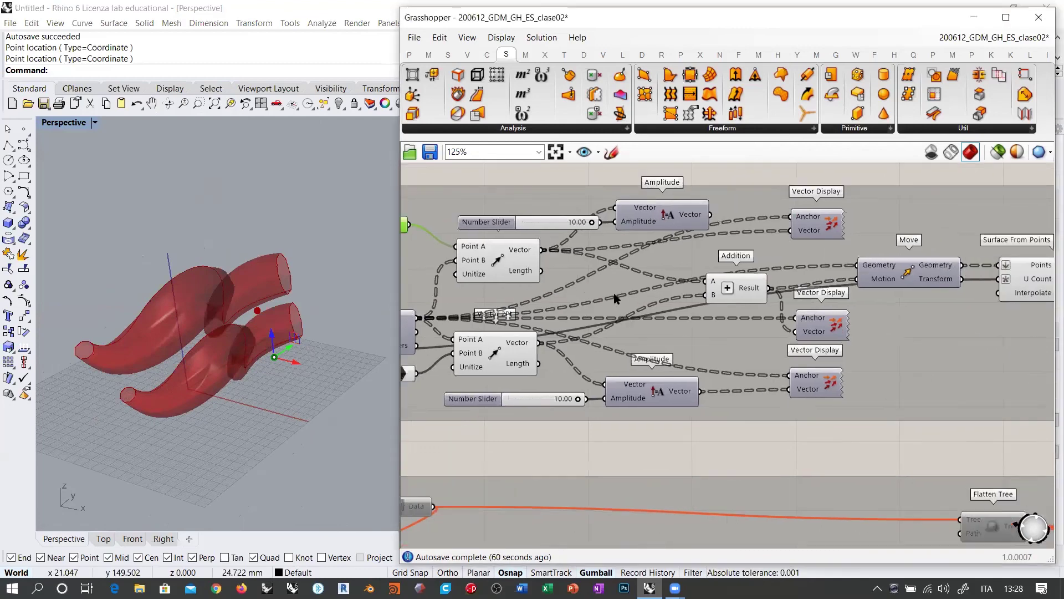
pyautogui.rightClick(473, 272)
pyautogui.click(501, 383)
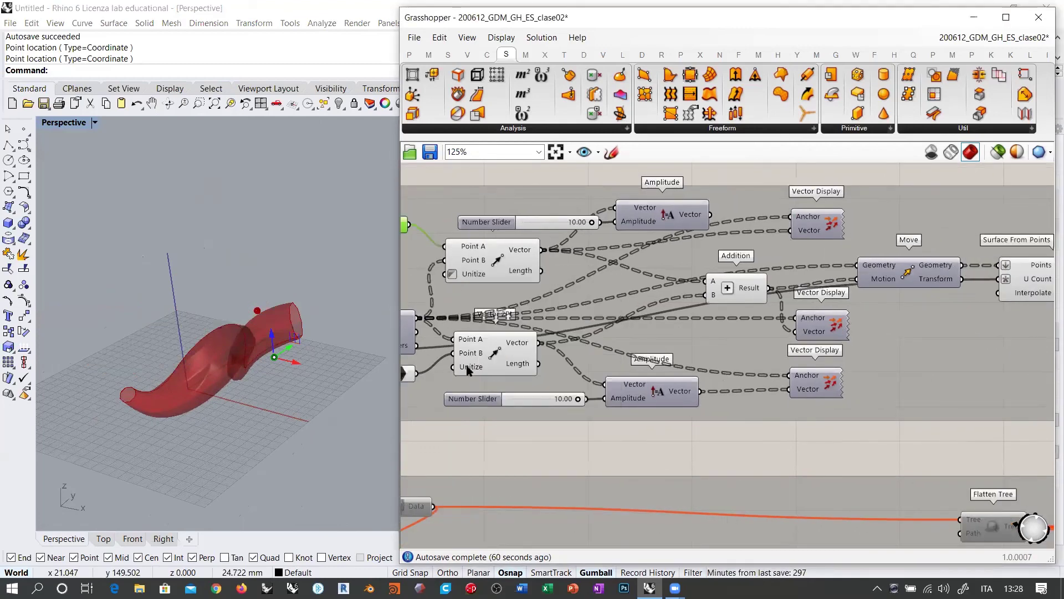
pyautogui.rightClick(463, 366)
pyautogui.click(491, 458)
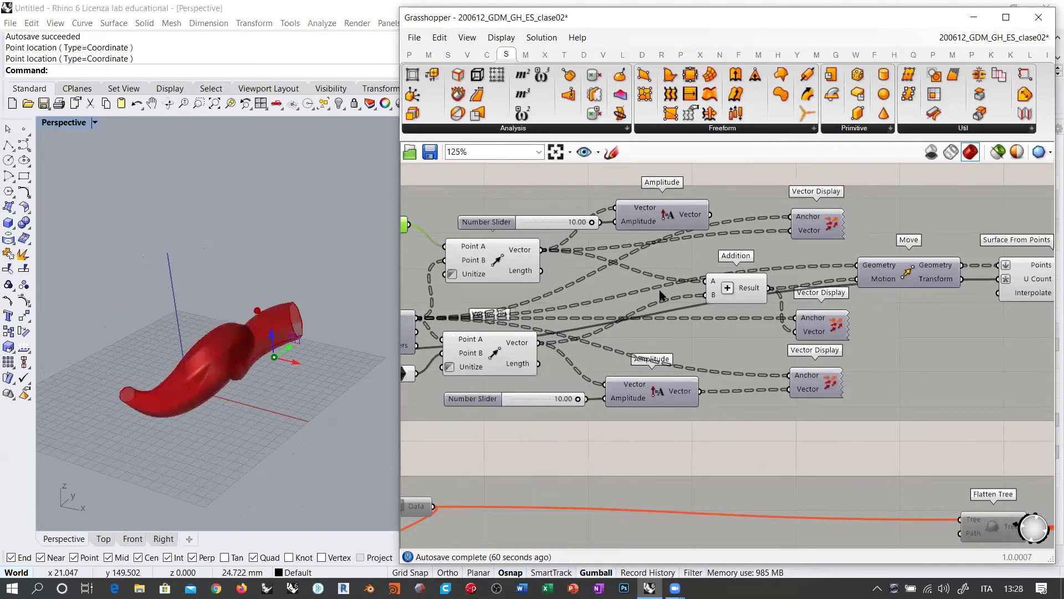
# - Connect the Vector outputs of the two Amplitude components to Addition's A and B inputs
pyautogui.moveTo(659, 294); pyautogui.dragTo(603, 307, button='right')
pyautogui.moveTo(656, 228); pyautogui.dragTo(652, 294)
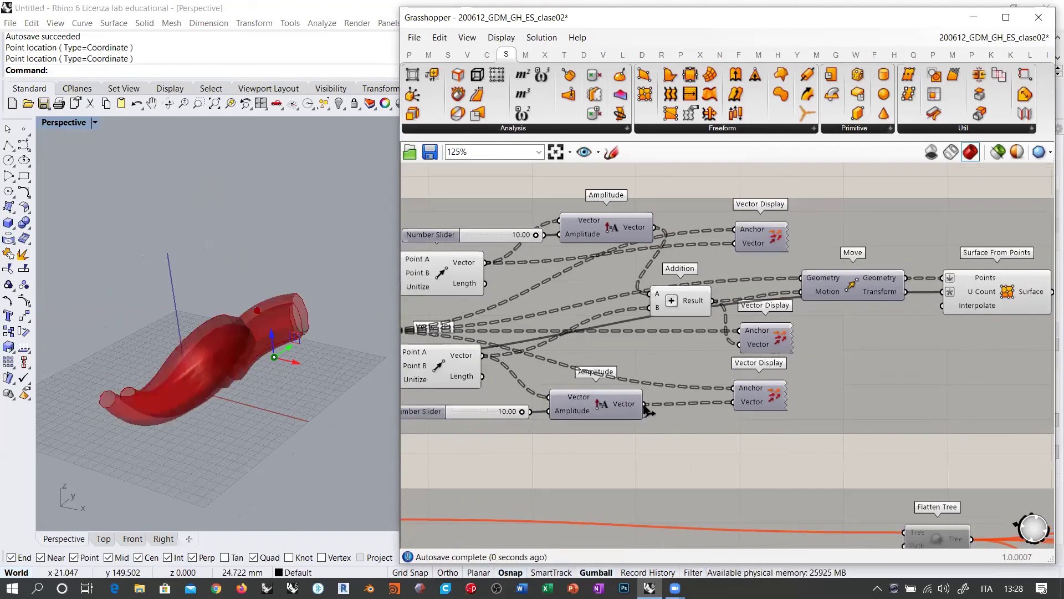
pyautogui.moveTo(645, 404); pyautogui.dragTo(652, 308)
# - Lower the first attractor point about 13 mm along Z and deselect it
pyautogui.moveTo(300, 346); pyautogui.dragTo(266, 352, button='right')
pyautogui.scroll(4, 266, 352)
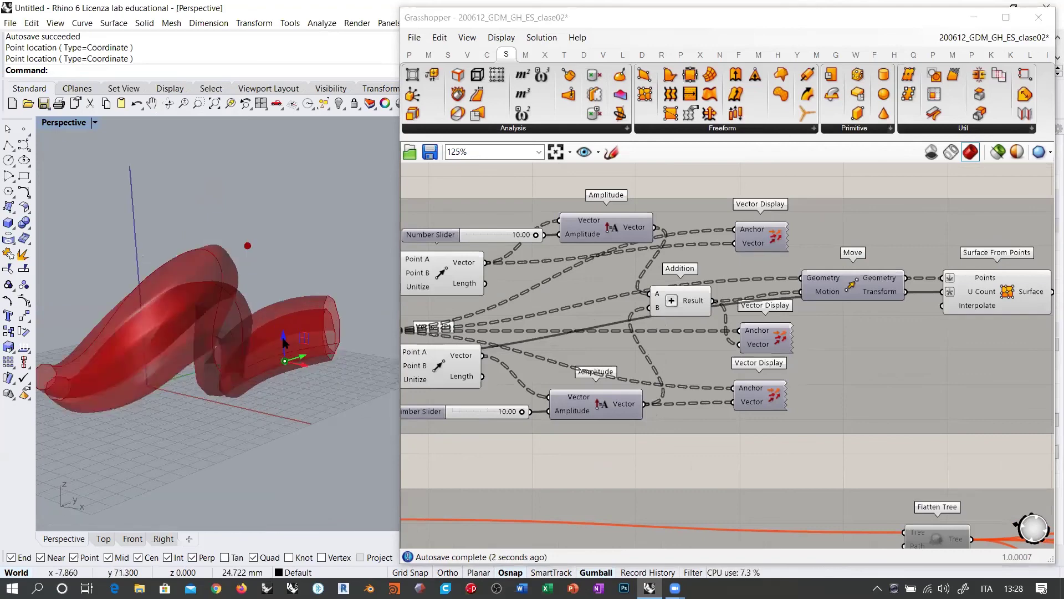
pyautogui.moveTo(285, 349); pyautogui.dragTo(287, 377)
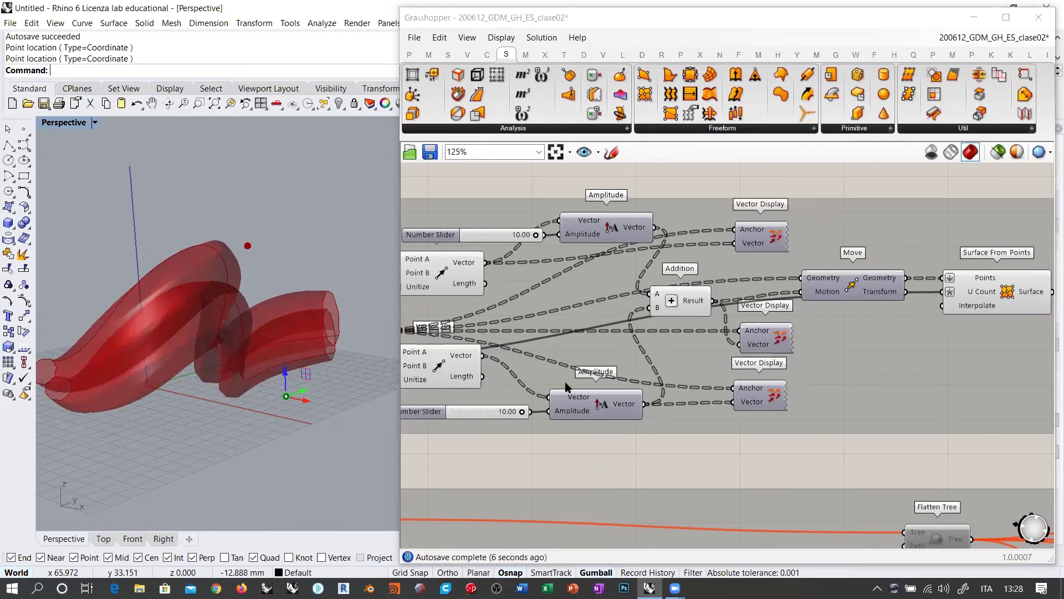
pyautogui.click(614, 459)
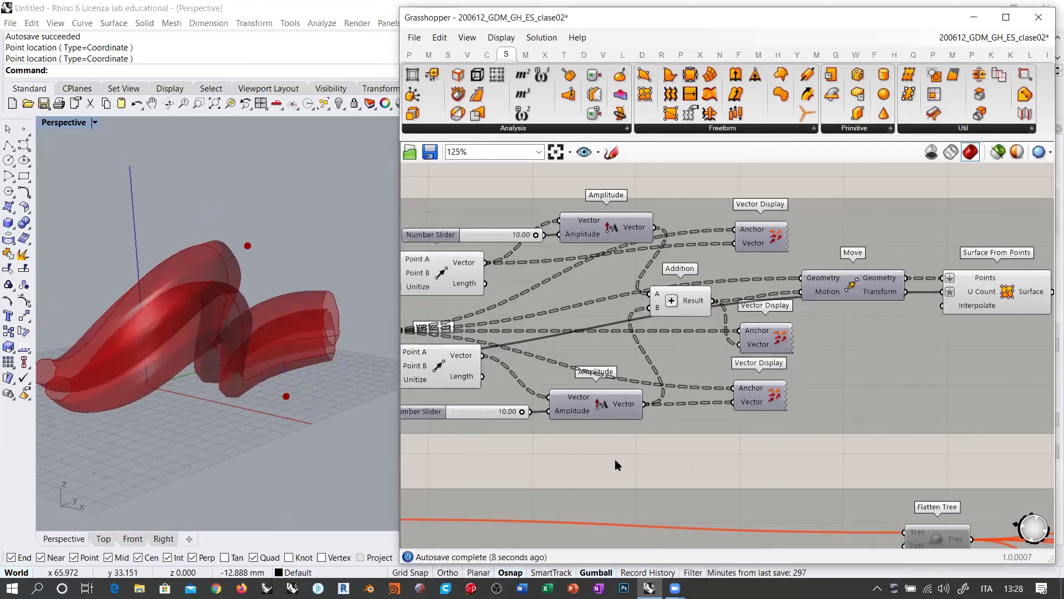